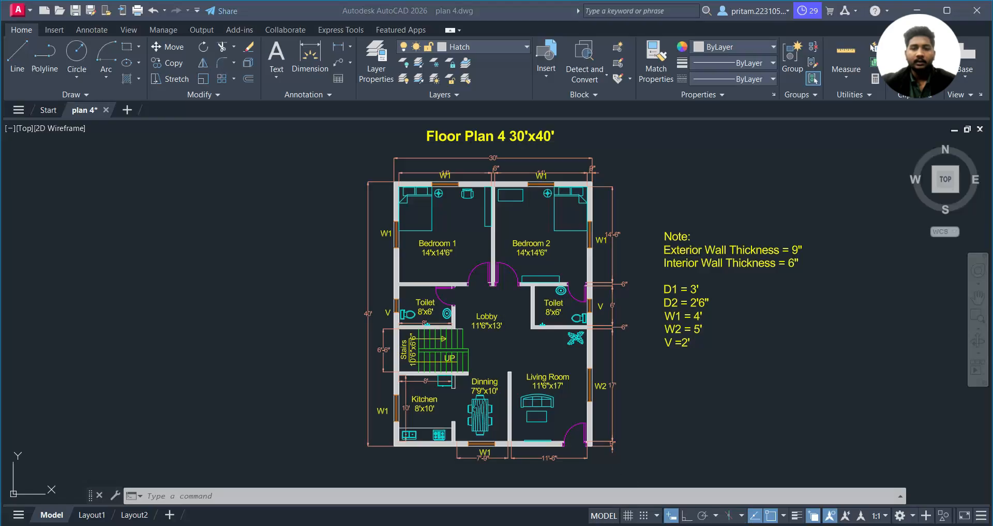
- Switch to the Canva tutorial document and view the east facing house reference plan below the cover image
{"action": "key", "text": "alt+Tab"}
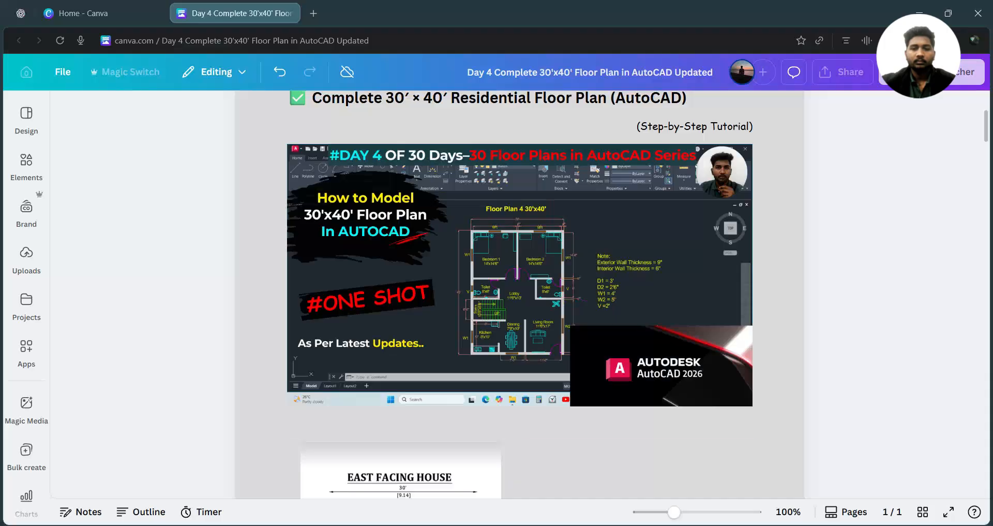
{"action": "scroll", "coordinate": [564, 370], "scroll_direction": "down", "scroll_amount": 5}
{"action": "scroll", "coordinate": [348, 321], "scroll_direction": "down", "scroll_amount": 2}
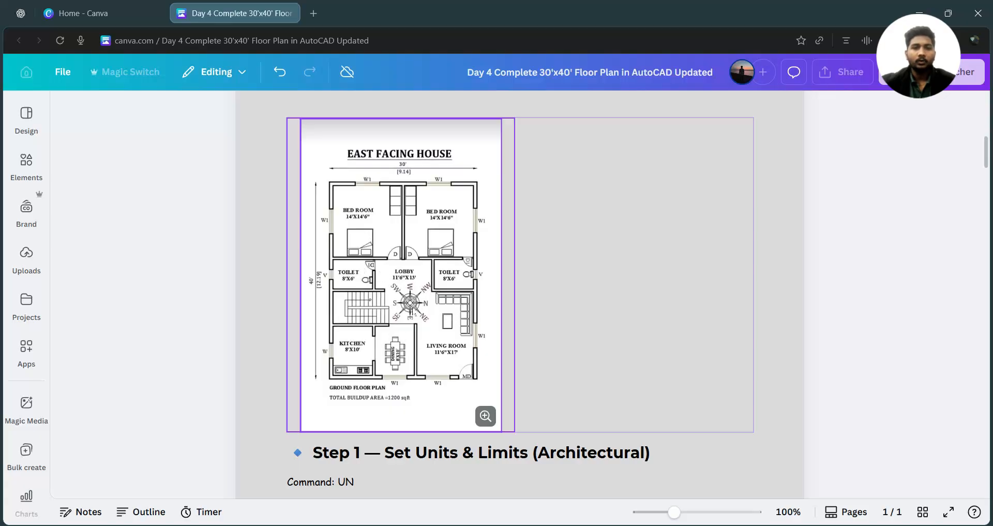
{"action": "scroll", "coordinate": [414, 311], "scroll_direction": "up", "scroll_amount": 6}
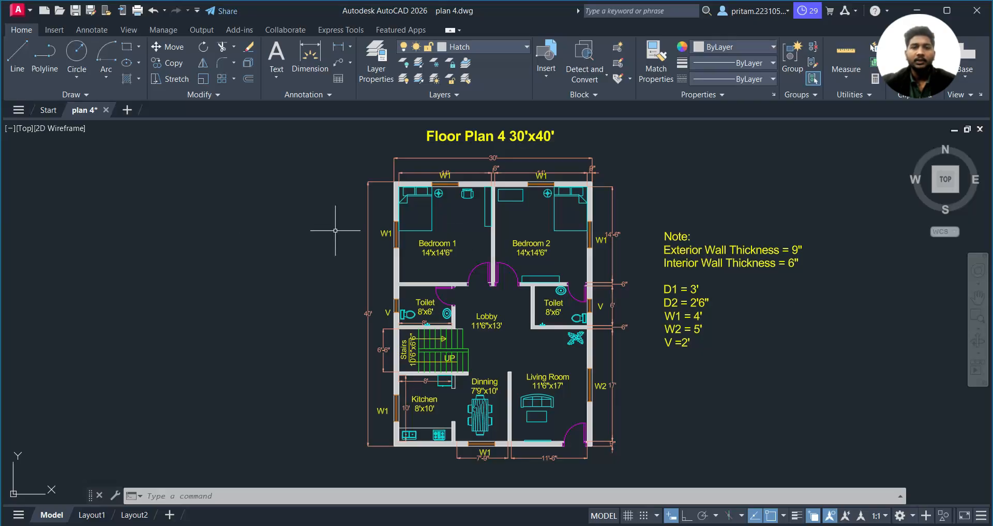
- Switch to the Canva document and review the reference plan and the Step 1 units and limits settings
{"action": "key", "text": "alt+Tab"}
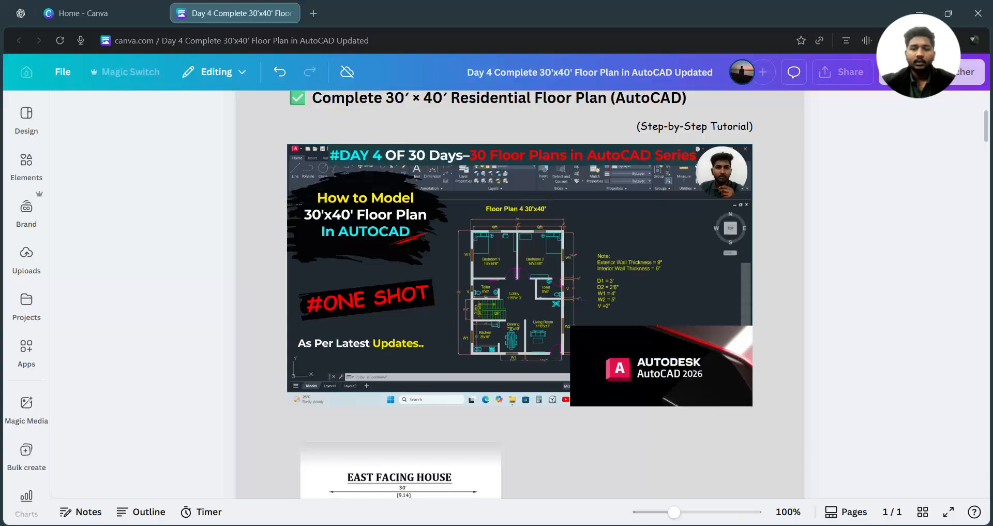
{"action": "scroll", "coordinate": [671, 247], "scroll_direction": "down", "scroll_amount": 3}
{"action": "scroll", "coordinate": [661, 242], "scroll_direction": "down", "scroll_amount": 6}
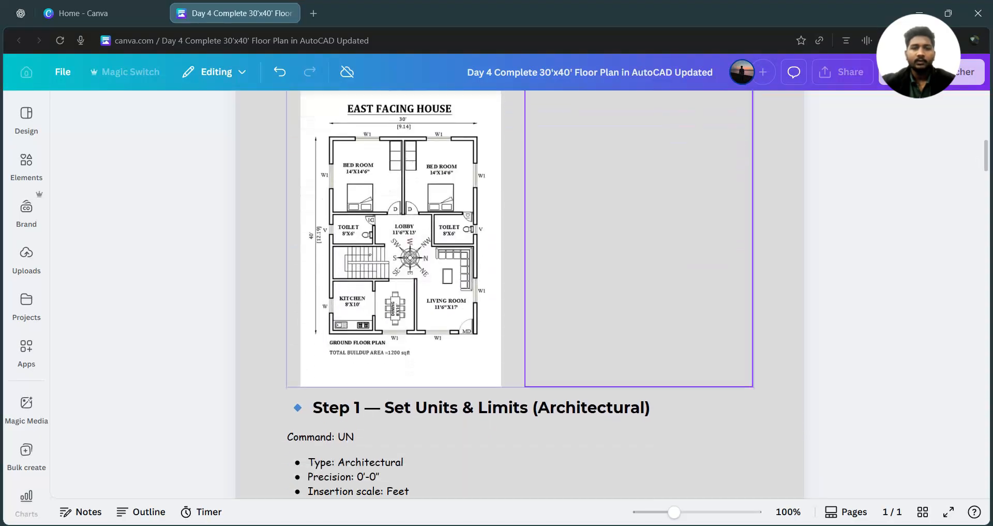
{"action": "scroll", "coordinate": [846, 241], "scroll_direction": "down", "scroll_amount": 3}
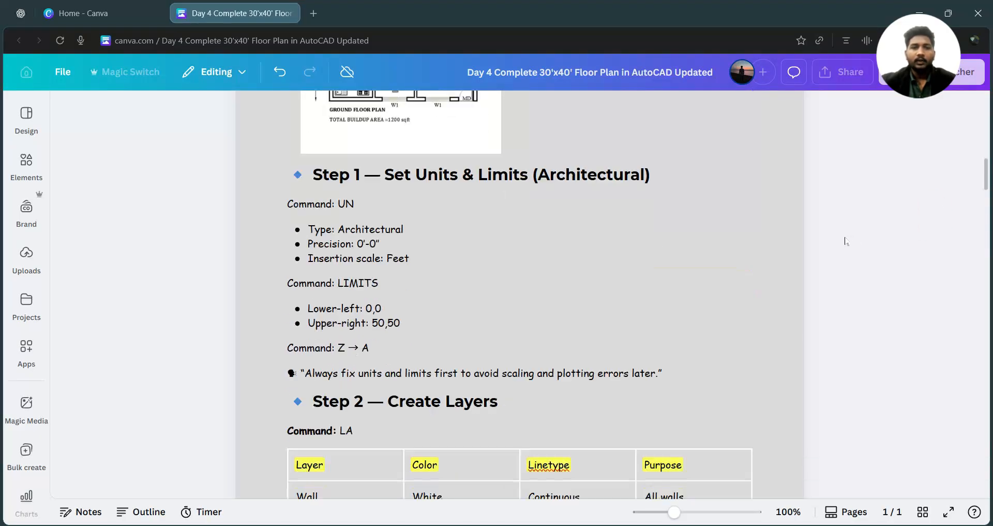
{"action": "scroll", "coordinate": [846, 241], "scroll_direction": "up", "scroll_amount": 1}
{"action": "scroll", "coordinate": [844, 239], "scroll_direction": "up", "scroll_amount": 7}
{"action": "scroll", "coordinate": [843, 238], "scroll_direction": "down", "scroll_amount": 7}
{"action": "scroll", "coordinate": [842, 235], "scroll_direction": "down", "scroll_amount": 2}
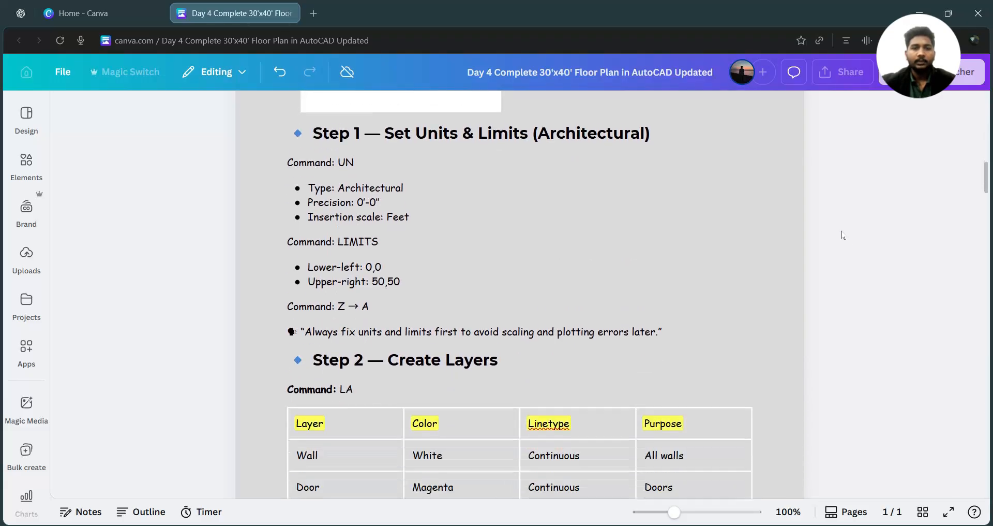
{"action": "scroll", "coordinate": [520, 295], "scroll_direction": "down", "scroll_amount": 1}
{"action": "scroll", "coordinate": [520, 294], "scroll_direction": "up", "scroll_amount": 1}
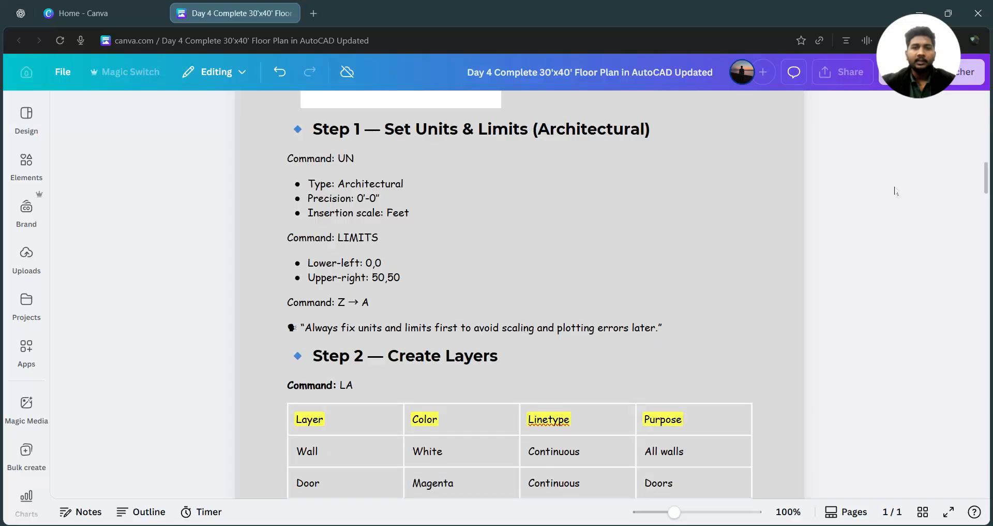
- Read the Step 2 layer table with its colours, linetypes and purposes, through to the start of Step 3
{"action": "scroll", "coordinate": [883, 194], "scroll_direction": "down", "scroll_amount": 5}
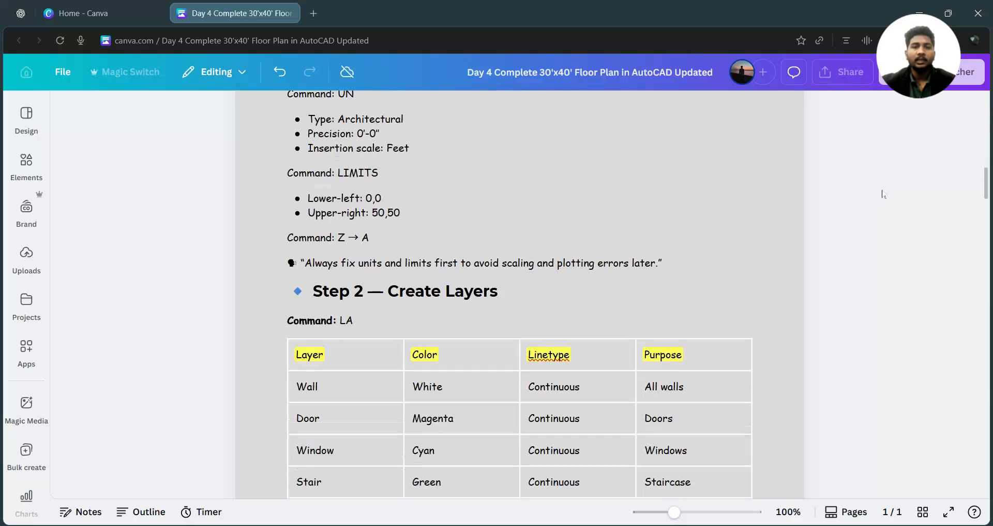
{"action": "scroll", "coordinate": [507, 182], "scroll_direction": "down", "scroll_amount": 1}
{"action": "scroll", "coordinate": [507, 181], "scroll_direction": "up", "scroll_amount": 1}
{"action": "scroll", "coordinate": [507, 181], "scroll_direction": "down", "scroll_amount": 5}
{"action": "scroll", "coordinate": [202, 261], "scroll_direction": "down", "scroll_amount": 3}
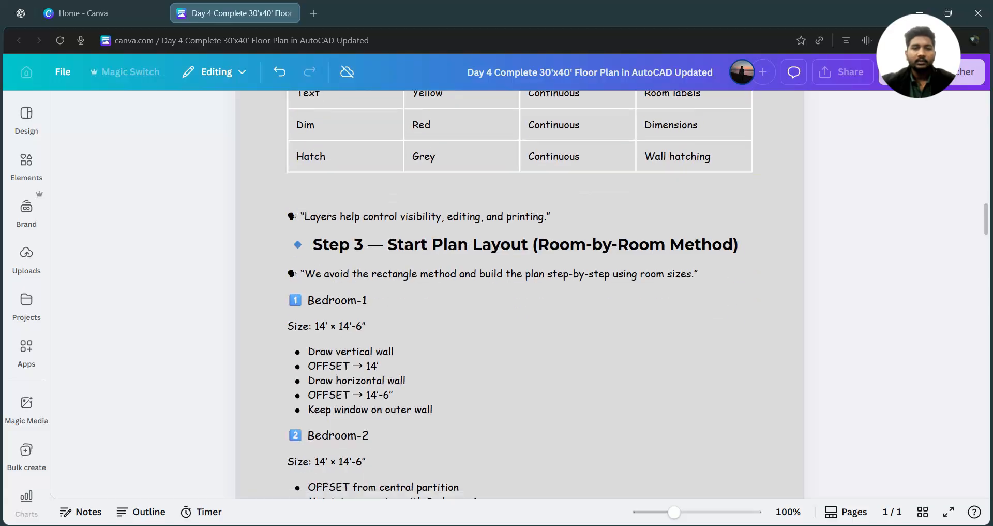
- Read through the Step 3 room-by-room layout instructions, checking the sizes for the bedrooms, lobby, living room, dining area and kitchen
{"action": "scroll", "coordinate": [520, 294], "scroll_direction": "down", "scroll_amount": 2}
{"action": "scroll", "coordinate": [520, 295], "scroll_direction": "down", "scroll_amount": 2}
{"action": "scroll", "coordinate": [520, 295], "scroll_direction": "up", "scroll_amount": 2}
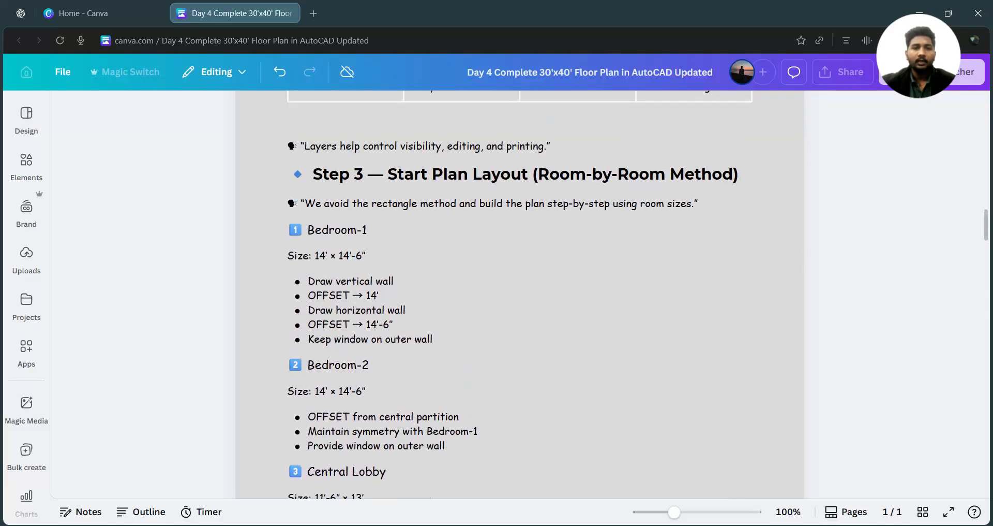
{"action": "scroll", "coordinate": [520, 286], "scroll_direction": "down", "scroll_amount": 2}
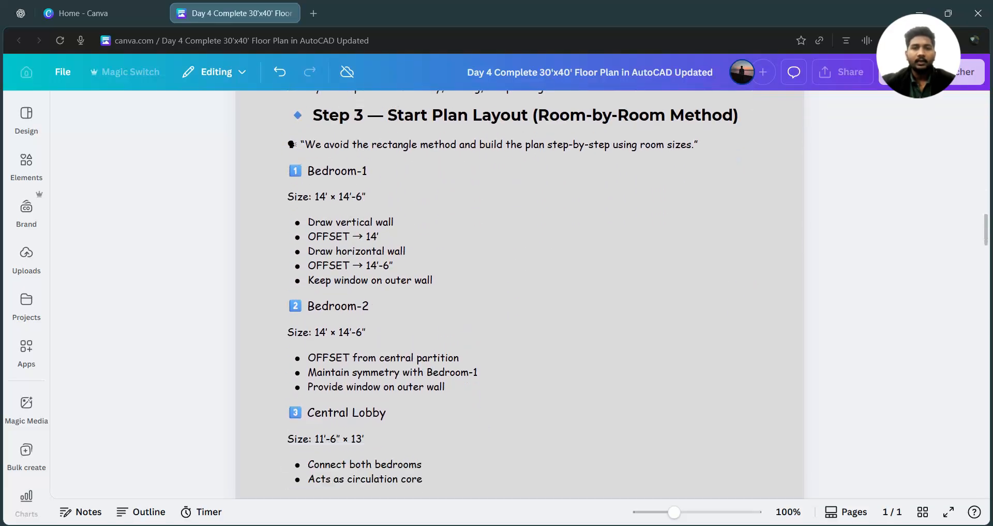
{"action": "scroll", "coordinate": [520, 295], "scroll_direction": "down", "scroll_amount": 12}
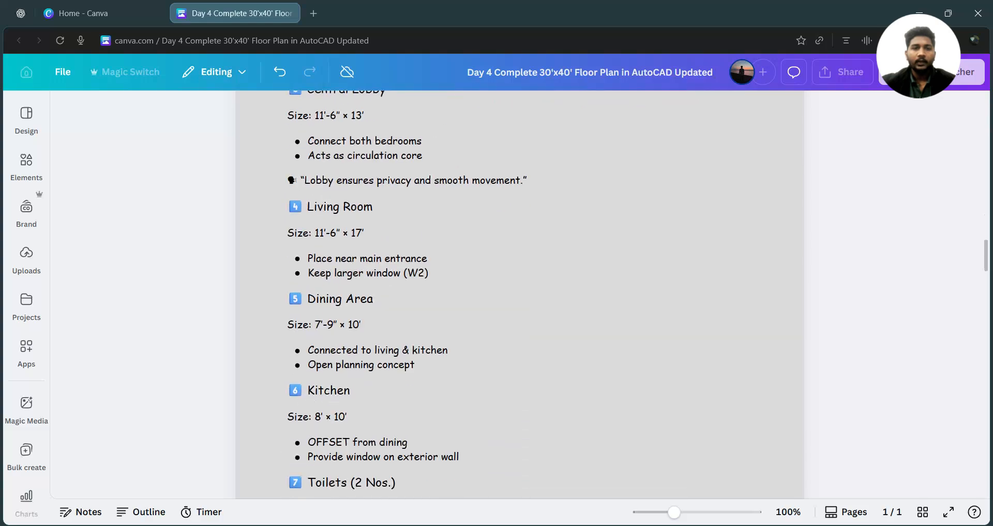
{"action": "scroll", "coordinate": [520, 295], "scroll_direction": "up", "scroll_amount": 15}
{"action": "scroll", "coordinate": [520, 295], "scroll_direction": "down", "scroll_amount": 8}
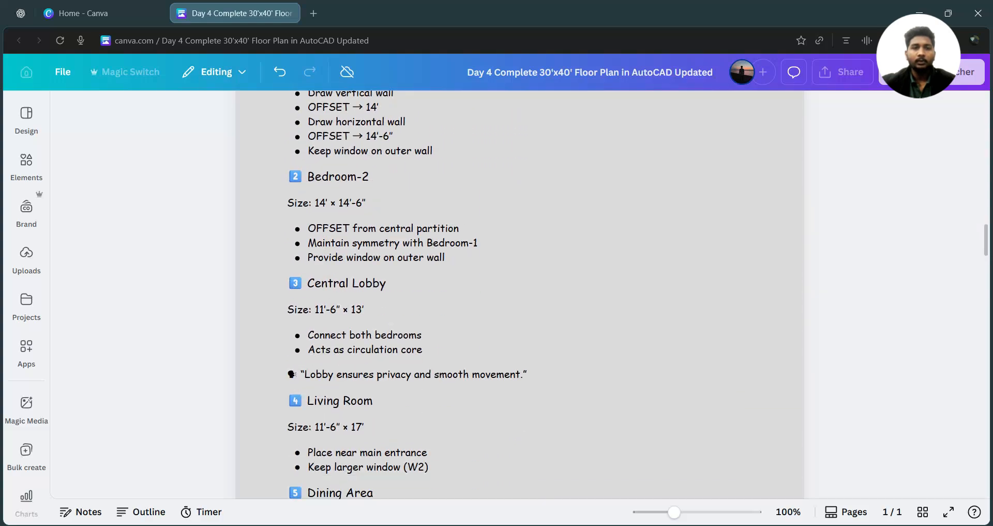
{"action": "scroll", "coordinate": [520, 295], "scroll_direction": "up", "scroll_amount": 8}
{"action": "scroll", "coordinate": [520, 295], "scroll_direction": "down", "scroll_amount": 6}
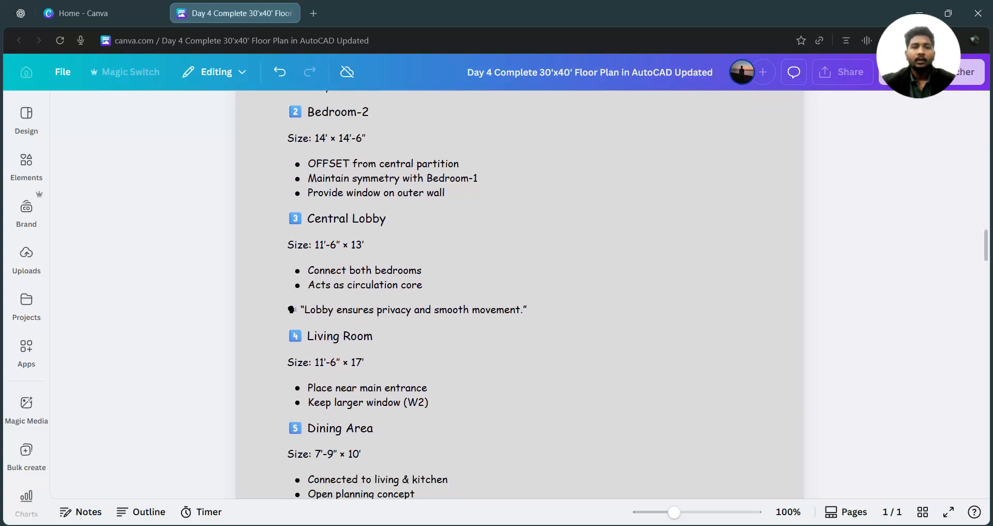
{"action": "scroll", "coordinate": [520, 295], "scroll_direction": "up", "scroll_amount": 10}
- Review the toilet and staircase specifications and the staircase photo in the tutorial document
{"action": "scroll", "coordinate": [520, 295], "scroll_direction": "down", "scroll_amount": 20}
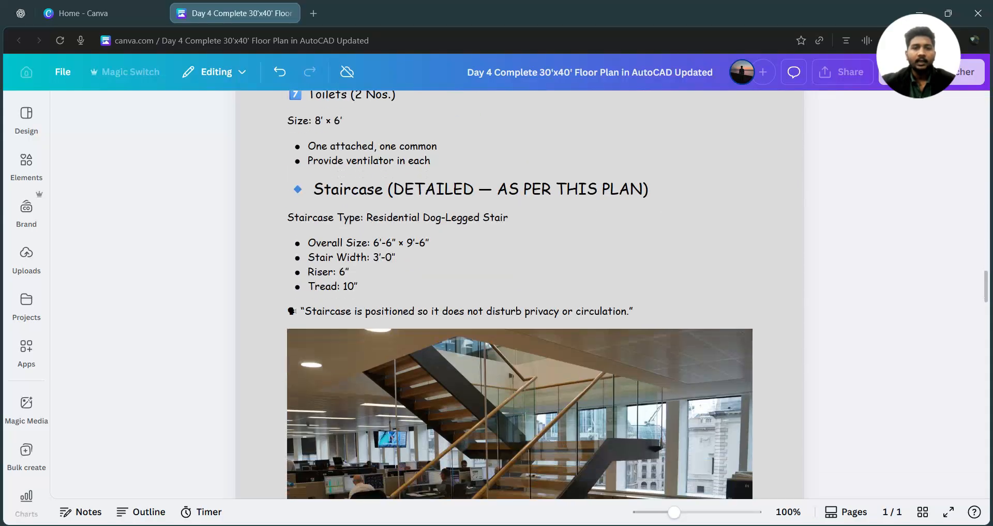
{"action": "scroll", "coordinate": [538, 185], "scroll_direction": "down", "scroll_amount": 2}
{"action": "scroll", "coordinate": [538, 185], "scroll_direction": "up", "scroll_amount": 2}
{"action": "scroll", "coordinate": [538, 184], "scroll_direction": "down", "scroll_amount": 7}
{"action": "scroll", "coordinate": [538, 185], "scroll_direction": "up", "scroll_amount": 1}
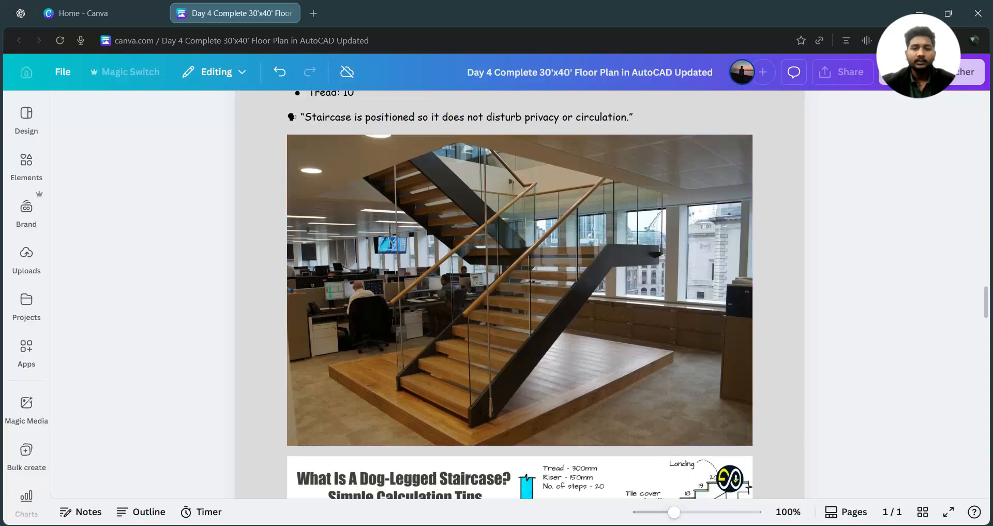
- Switch to AutoCAD and inspect the staircase between the toilet and kitchen up close in the finished floor plan
{"action": "key", "text": "alt+Tab"}
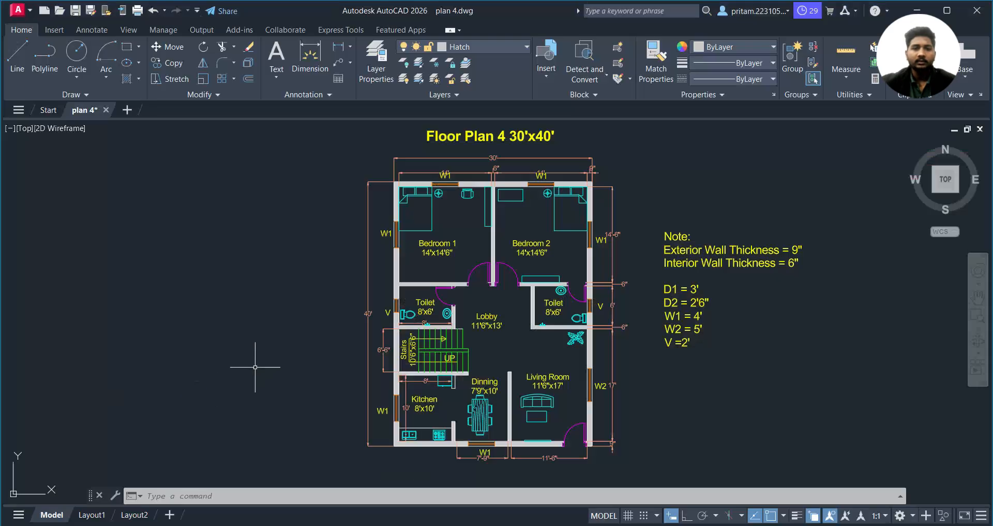
{"action": "scroll", "coordinate": [473, 355], "scroll_direction": "up", "scroll_amount": 10}
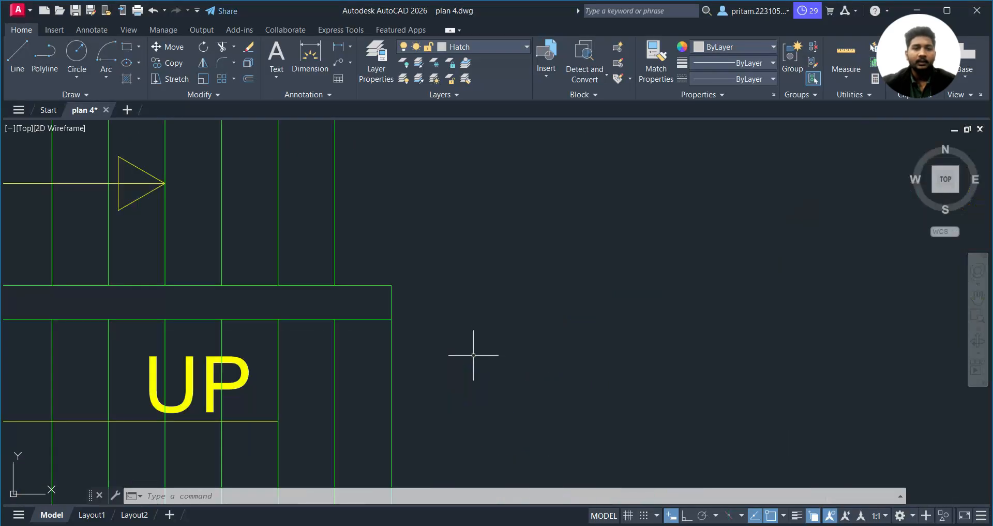
{"action": "scroll", "coordinate": [477, 350], "scroll_direction": "down", "scroll_amount": 2}
{"action": "mouse_move", "coordinate": [421, 328]}
{"action": "middle_mouse_down"}
{"action": "mouse_move", "coordinate": [770, 303]}
{"action": "mouse_move", "coordinate": [754, 284]}
{"action": "middle_mouse_up"}
{"action": "scroll", "coordinate": [796, 269], "scroll_direction": "down", "scroll_amount": 2}
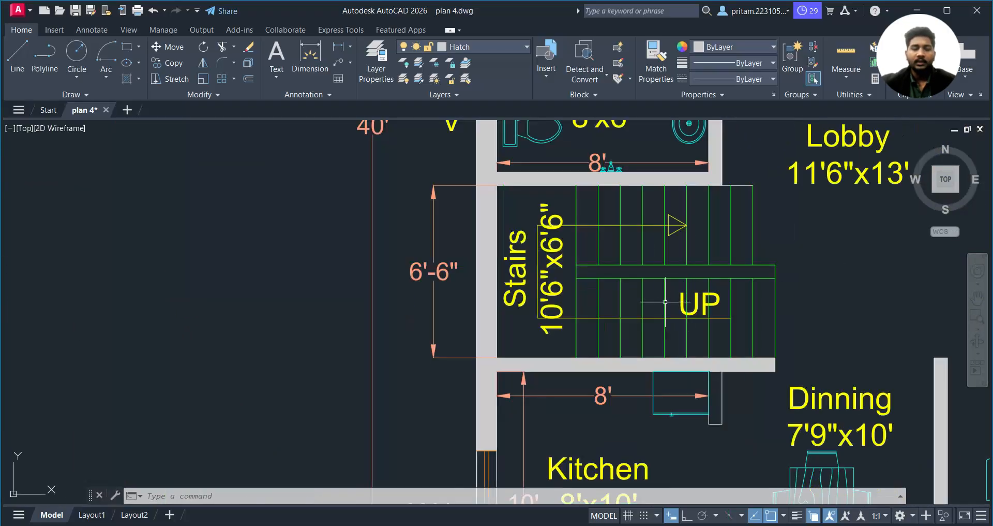
{"action": "scroll", "coordinate": [931, 266], "scroll_direction": "down", "scroll_amount": 3}
{"action": "middle_click_drag", "start_coordinate": [934, 282], "coordinate": [469, 355]}
- Switch to the Canva document and study the staircase photo and the dog-legged staircase calculation diagram
{"action": "key", "text": "alt+Tab"}
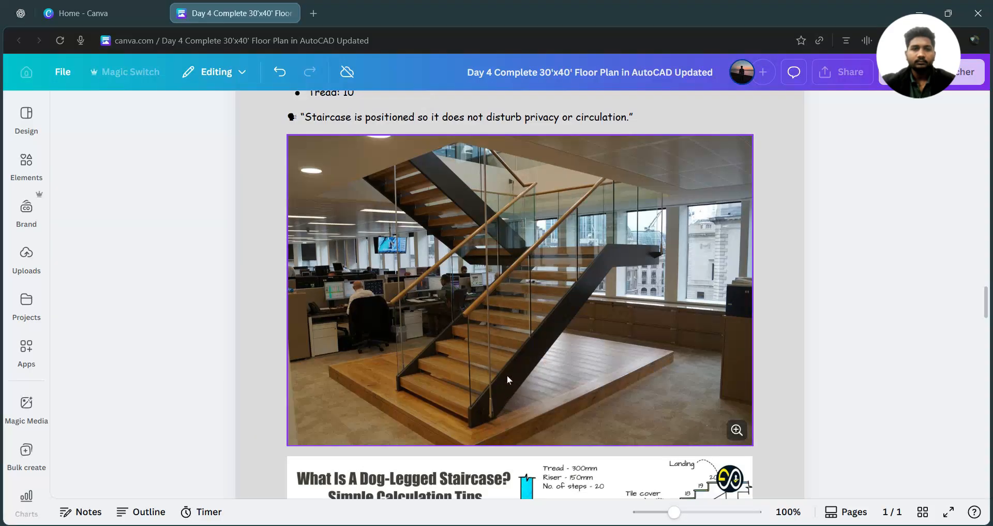
{"action": "scroll", "coordinate": [508, 379], "scroll_direction": "down", "scroll_amount": 1}
{"action": "scroll", "coordinate": [479, 329], "scroll_direction": "up", "scroll_amount": 3}
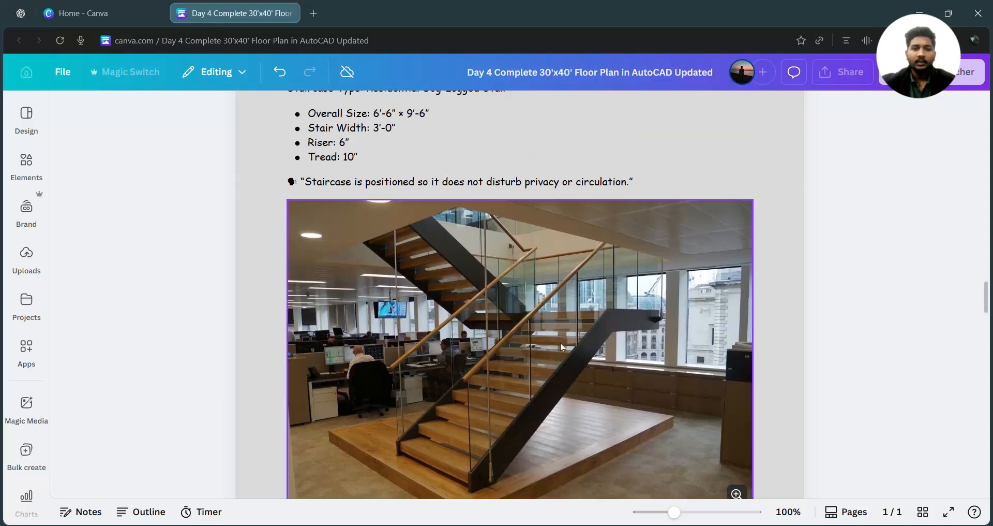
{"action": "scroll", "coordinate": [651, 310], "scroll_direction": "down", "scroll_amount": 1}
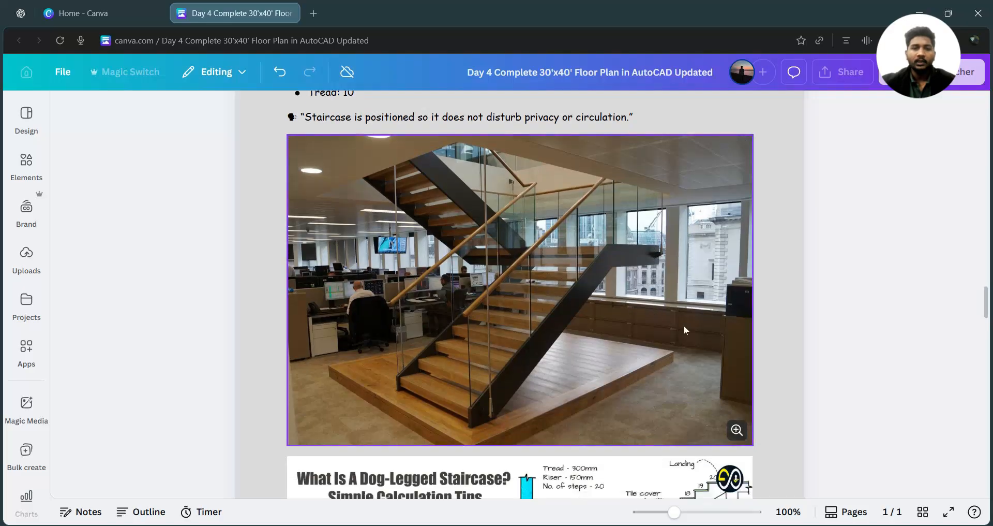
{"action": "scroll", "coordinate": [684, 325], "scroll_direction": "down", "scroll_amount": 3}
{"action": "scroll", "coordinate": [558, 348], "scroll_direction": "down", "scroll_amount": 2}
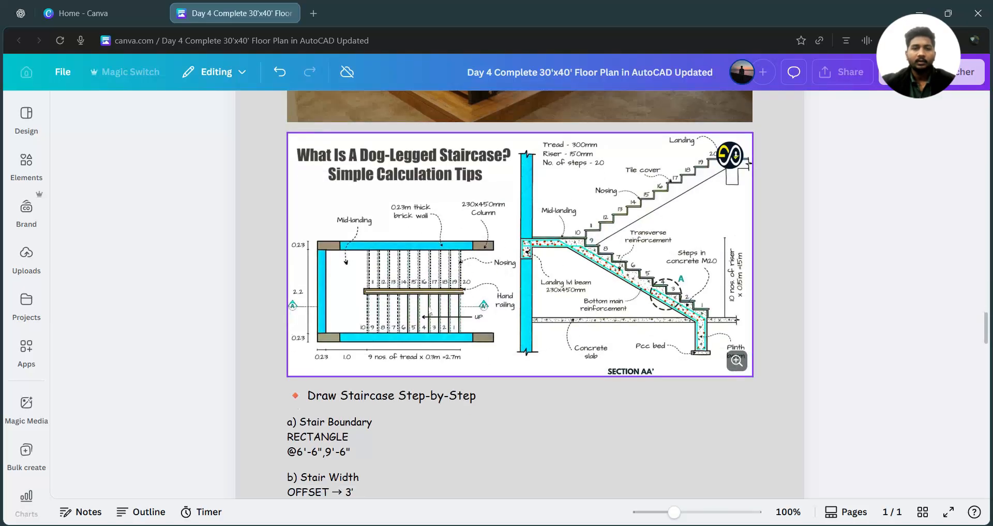
{"action": "scroll", "coordinate": [411, 292], "scroll_direction": "down", "scroll_amount": 1}
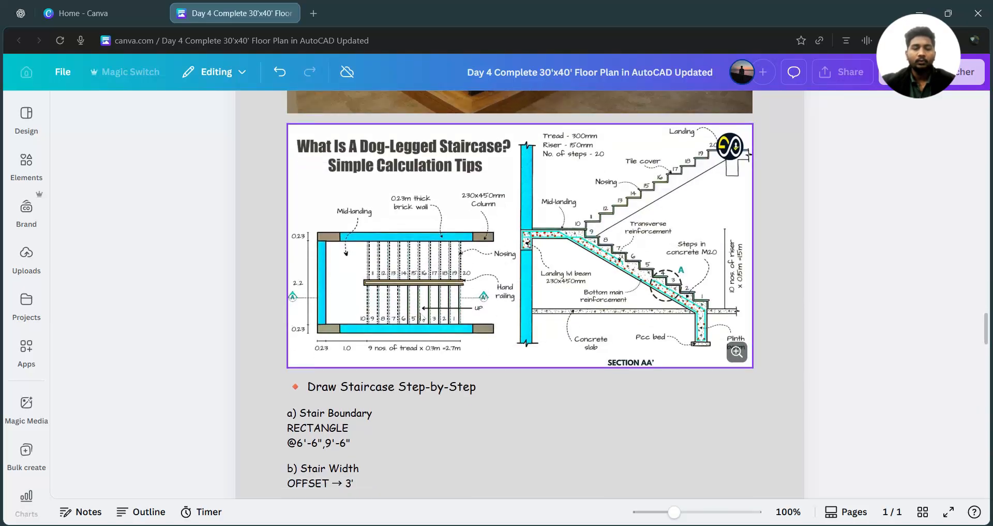
- Read Steps 4 to 8 of the tutorial, covering wall thickness, doors, windows and ventilators, blocks and dimensions
{"action": "scroll", "coordinate": [393, 309], "scroll_direction": "down", "scroll_amount": 8}
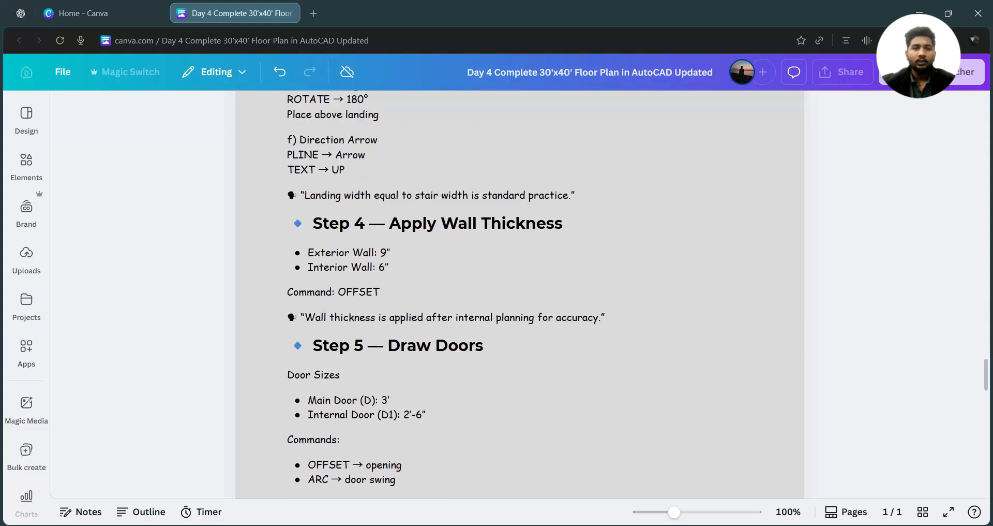
{"action": "scroll", "coordinate": [520, 294], "scroll_direction": "down", "scroll_amount": 1}
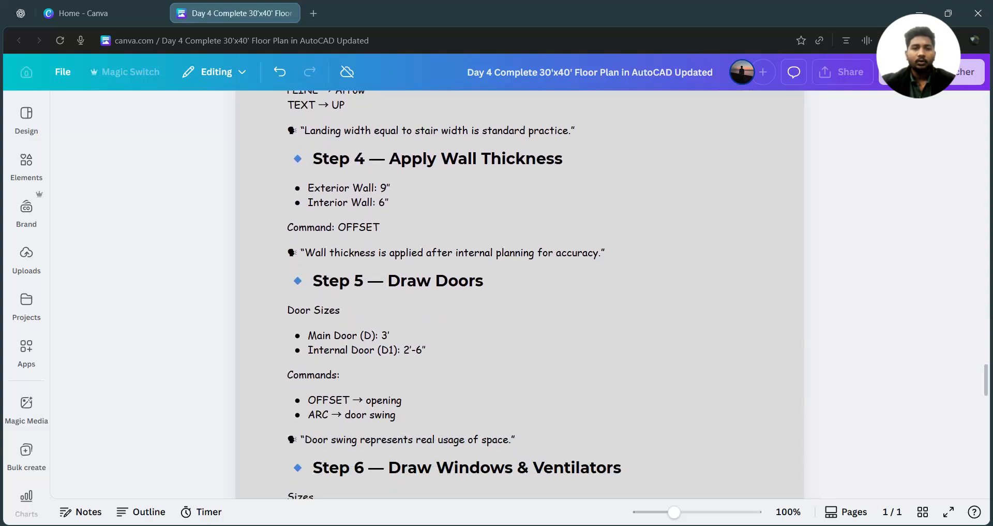
{"action": "scroll", "coordinate": [520, 294], "scroll_direction": "down", "scroll_amount": 2}
{"action": "scroll", "coordinate": [519, 293], "scroll_direction": "down", "scroll_amount": 2}
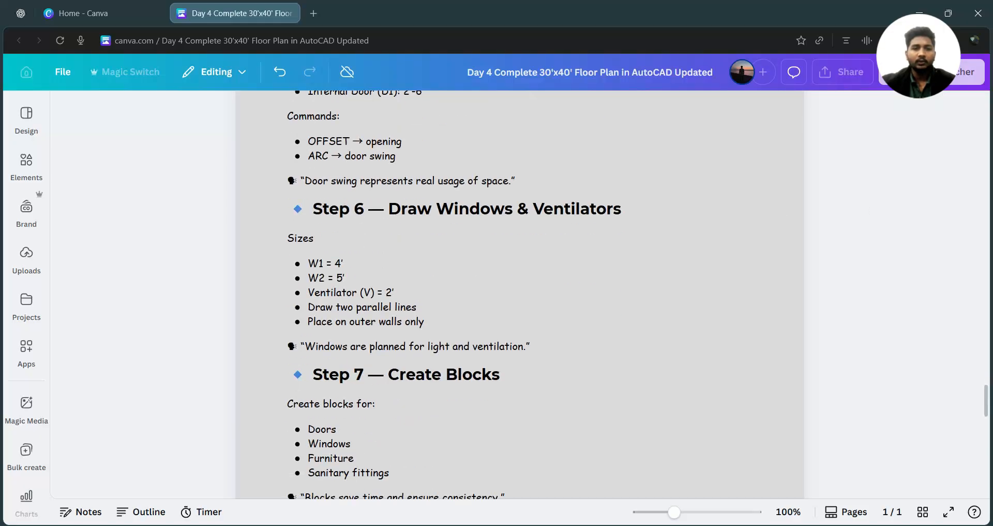
{"action": "scroll", "coordinate": [520, 294], "scroll_direction": "down", "scroll_amount": 1}
{"action": "scroll", "coordinate": [520, 293], "scroll_direction": "down", "scroll_amount": 3}
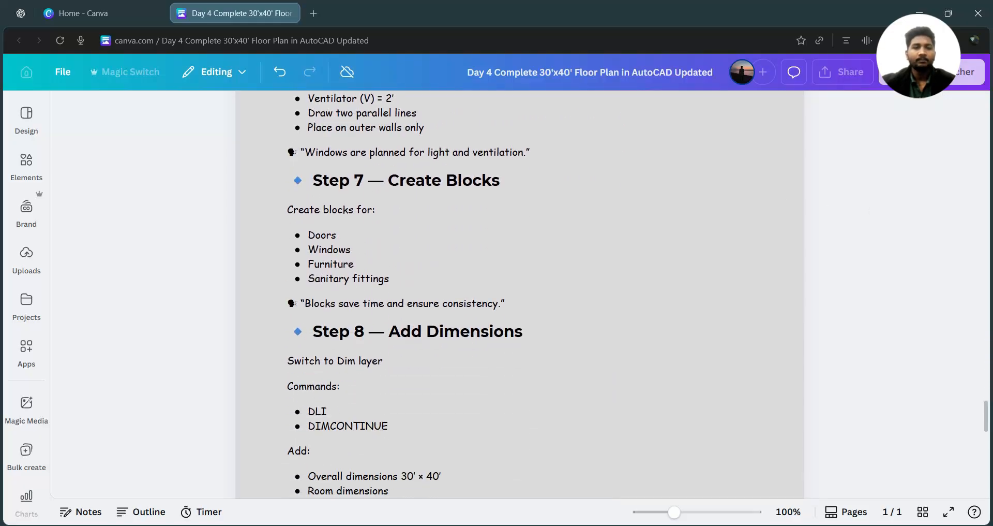
{"action": "scroll", "coordinate": [520, 294], "scroll_direction": "down", "scroll_amount": 1}
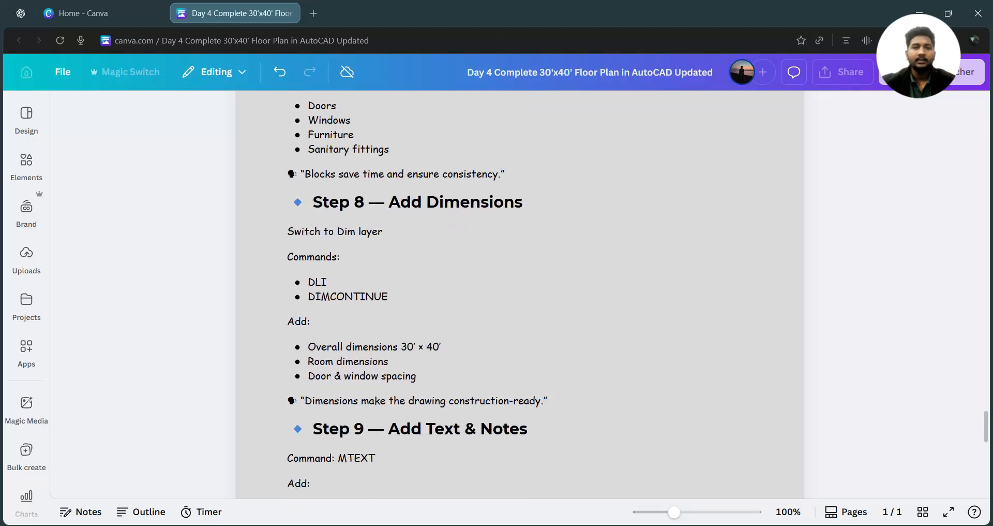
- Recheck the block and dimension instructions, and read Steps 9 to 11 on text and notes, wall hatching and PDF export
{"action": "scroll", "coordinate": [520, 294], "scroll_direction": "up", "scroll_amount": 7}
{"action": "scroll", "coordinate": [520, 293], "scroll_direction": "down", "scroll_amount": 3}
{"action": "scroll", "coordinate": [520, 293], "scroll_direction": "up", "scroll_amount": 1}
{"action": "scroll", "coordinate": [520, 294], "scroll_direction": "down", "scroll_amount": 4}
{"action": "scroll", "coordinate": [520, 293], "scroll_direction": "down", "scroll_amount": 1}
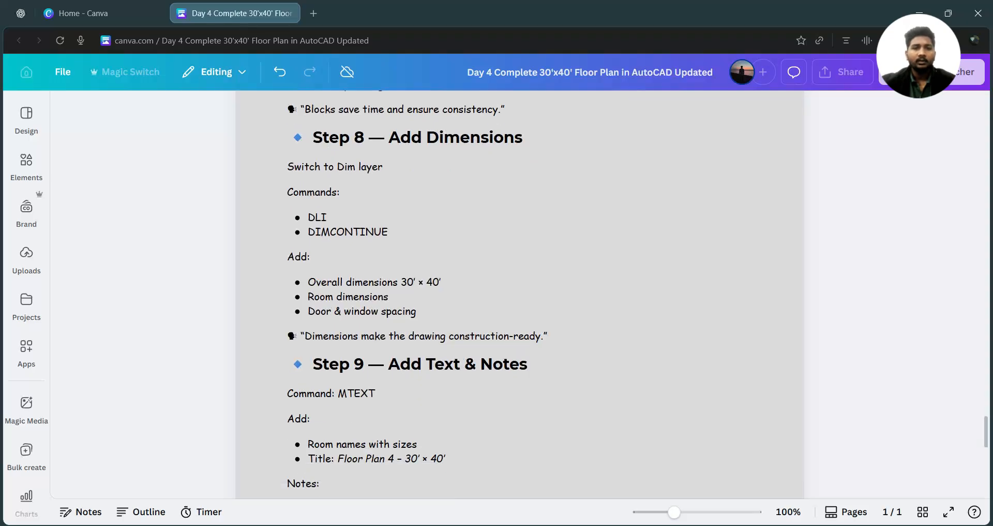
{"action": "scroll", "coordinate": [519, 294], "scroll_direction": "down", "scroll_amount": 2}
{"action": "scroll", "coordinate": [520, 294], "scroll_direction": "down", "scroll_amount": 1}
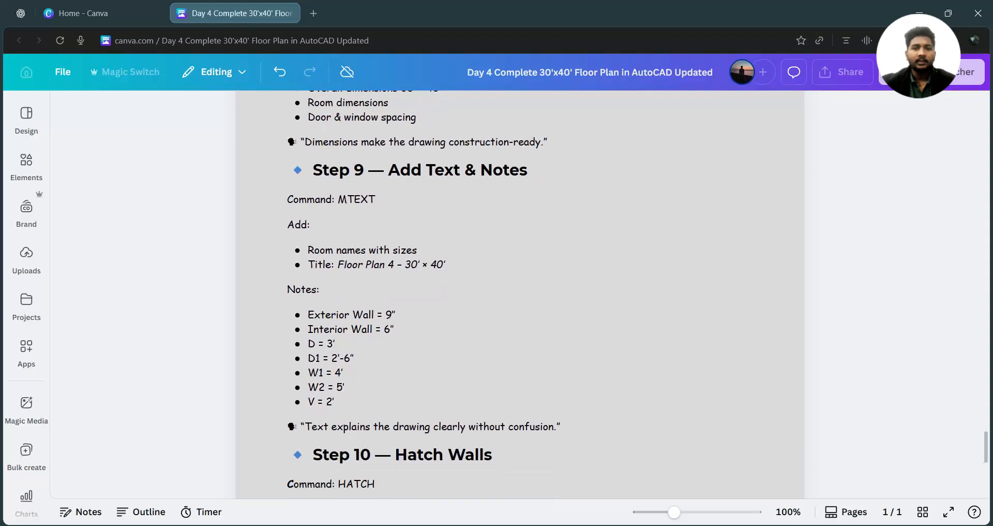
{"action": "scroll", "coordinate": [520, 293], "scroll_direction": "down", "scroll_amount": 4}
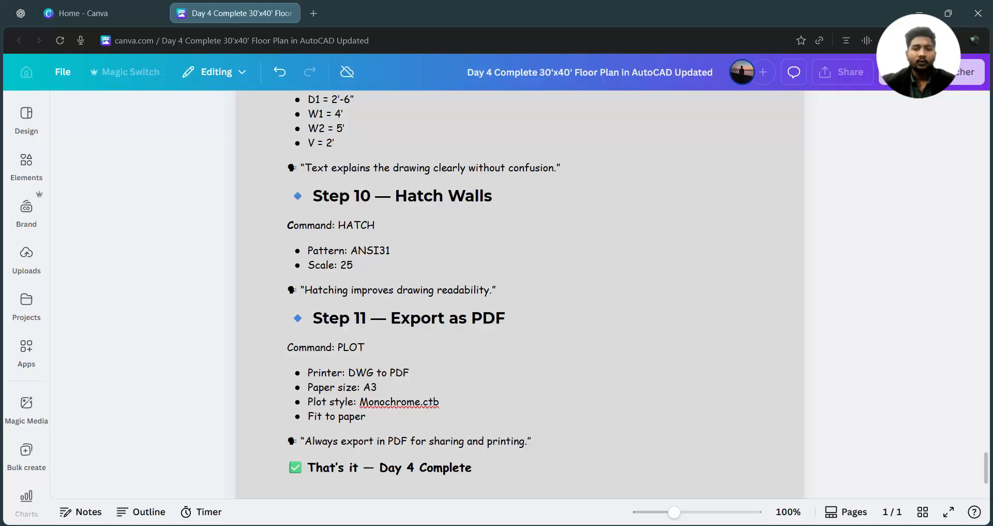
- Go back to the Step 1 units and limits instructions in the document, and switch to the AutoCAD floor plan
{"action": "scroll", "coordinate": [520, 295], "scroll_direction": "up", "scroll_amount": 20}
{"action": "scroll", "coordinate": [520, 295], "scroll_direction": "up", "scroll_amount": 20}
{"action": "scroll", "coordinate": [520, 295], "scroll_direction": "up", "scroll_amount": 3}
{"action": "scroll", "coordinate": [520, 295], "scroll_direction": "down", "scroll_amount": 8}
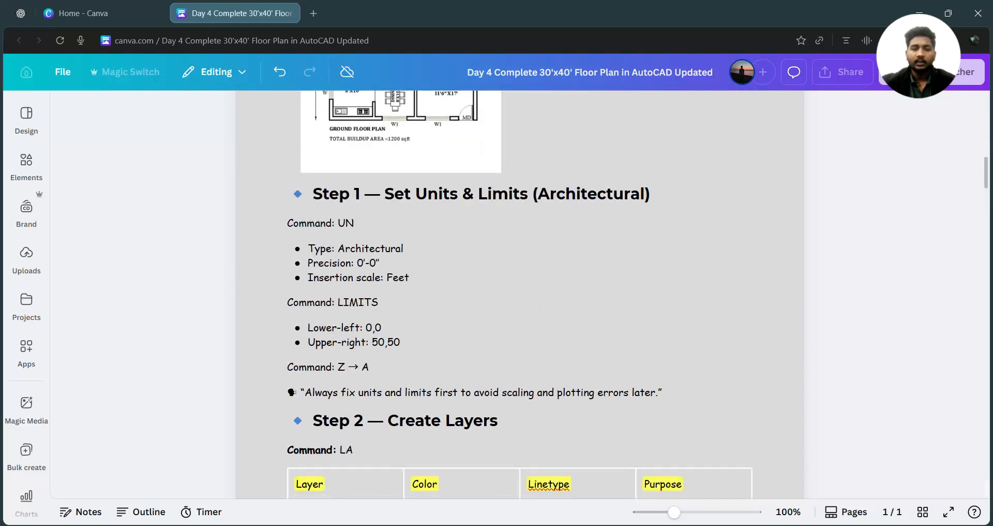
{"action": "key", "text": "alt+Tab"}
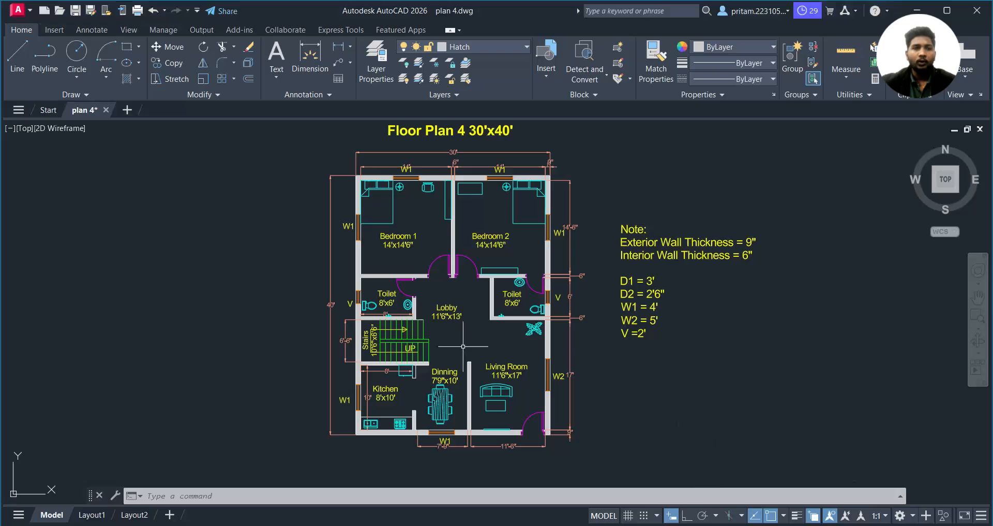
- Start a new drawing and set its units to Architectural with 0'-0" precision and Inches as the insertion scale
{"action": "left_click", "coordinate": [47, 111]}
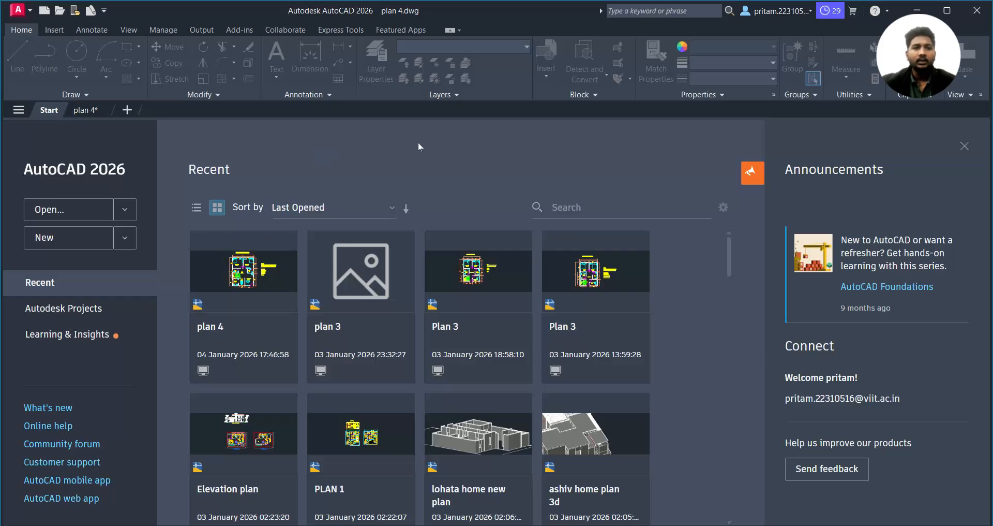
{"action": "left_click", "coordinate": [44, 244]}
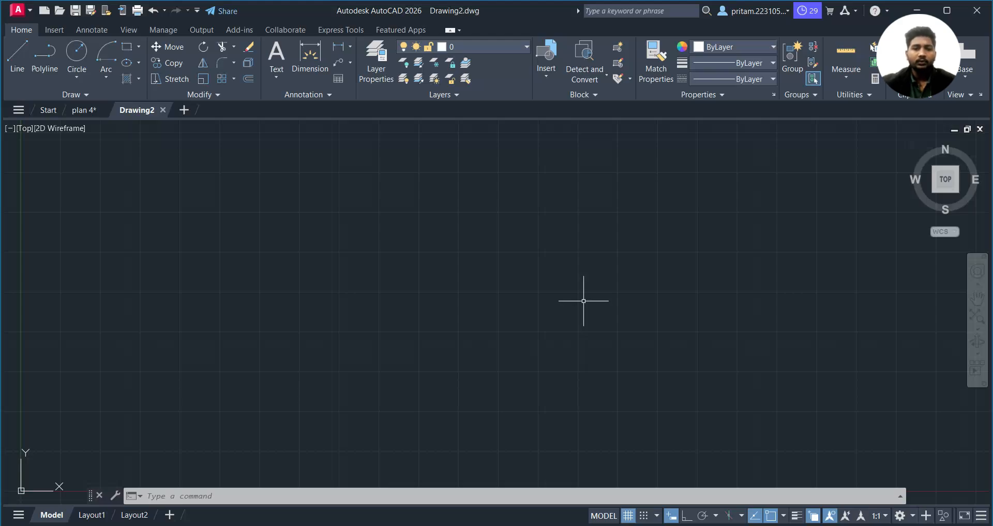
{"action": "type", "text": "UN"}
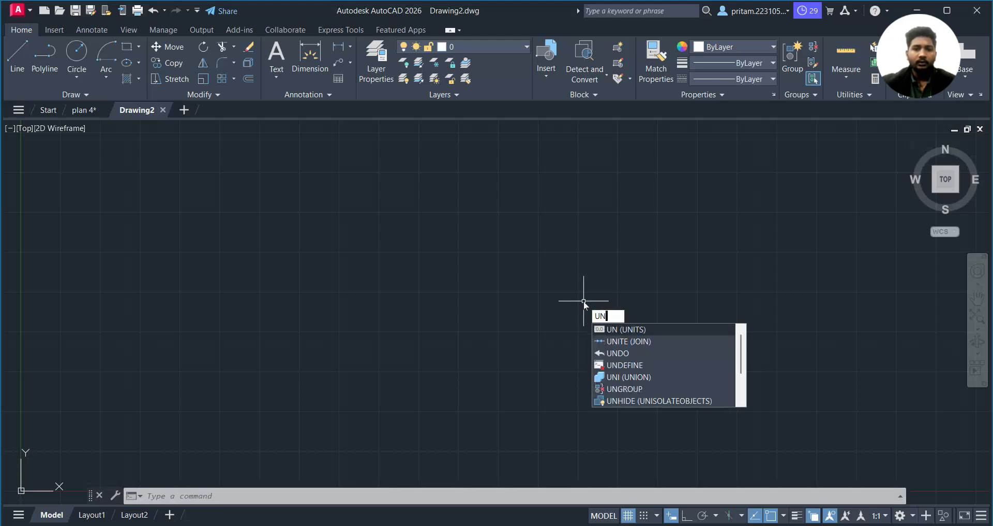
{"action": "key", "text": "Return"}
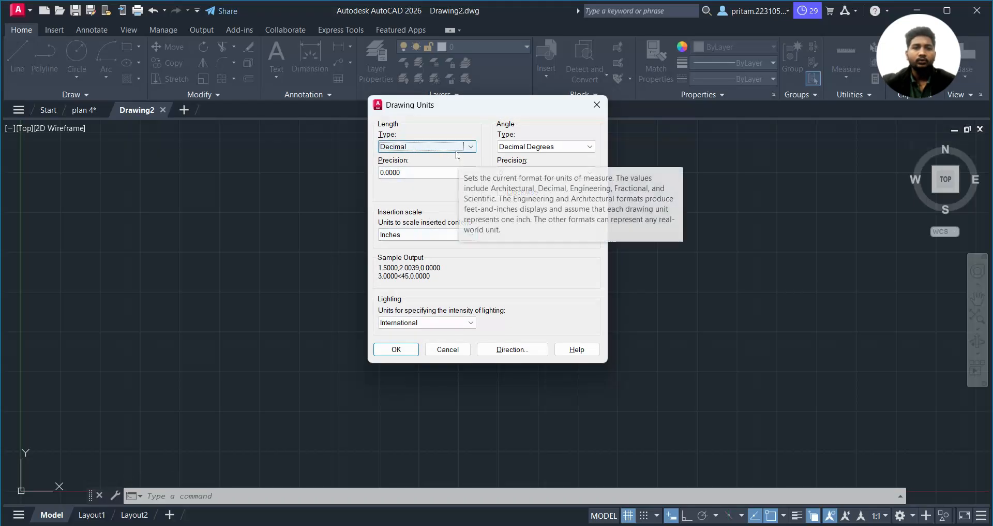
{"action": "left_click", "coordinate": [428, 147]}
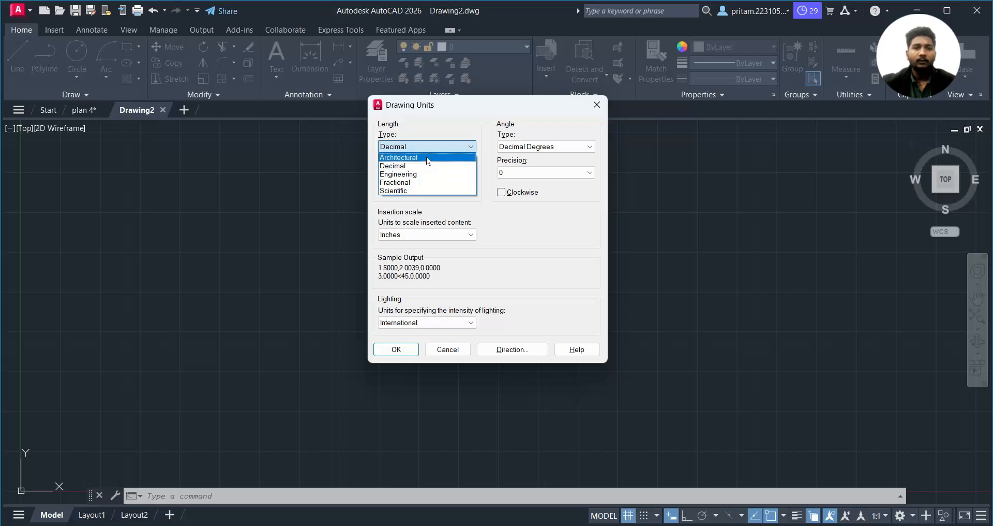
{"action": "left_click", "coordinate": [427, 161]}
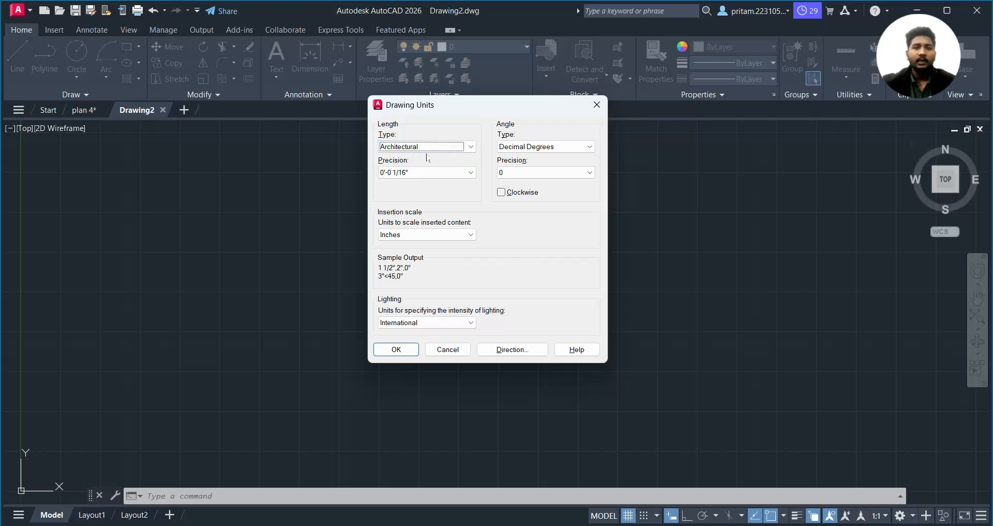
{"action": "left_click", "coordinate": [406, 168]}
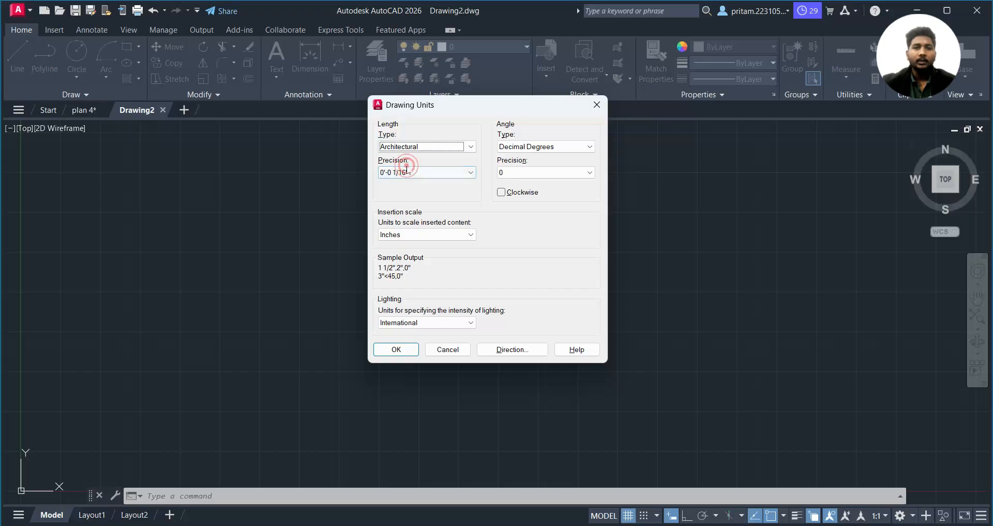
{"action": "left_click", "coordinate": [408, 184]}
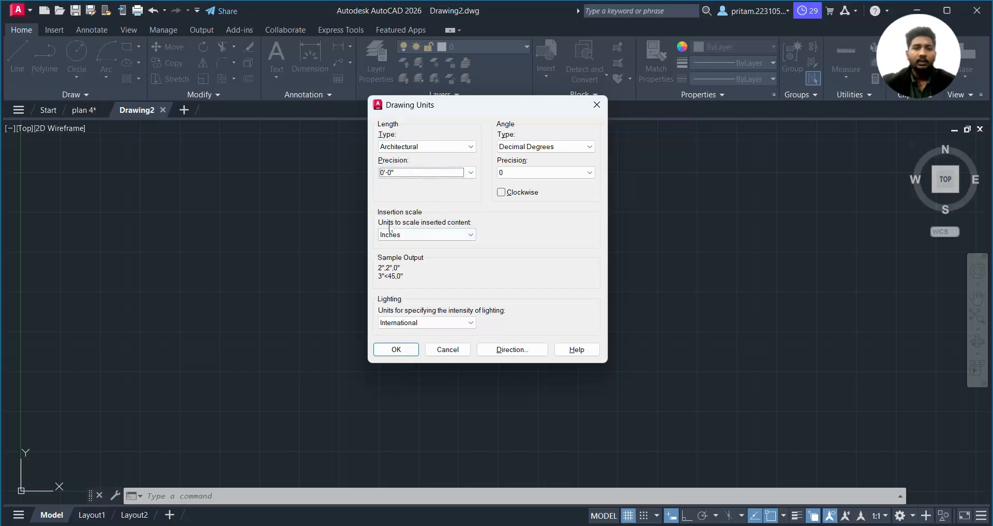
{"action": "left_click", "coordinate": [450, 234]}
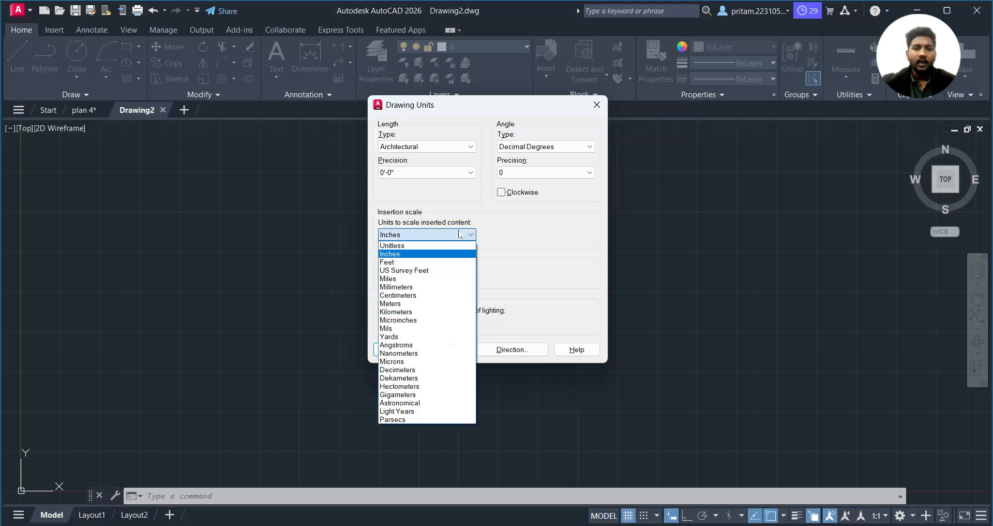
{"action": "left_click", "coordinate": [409, 254]}
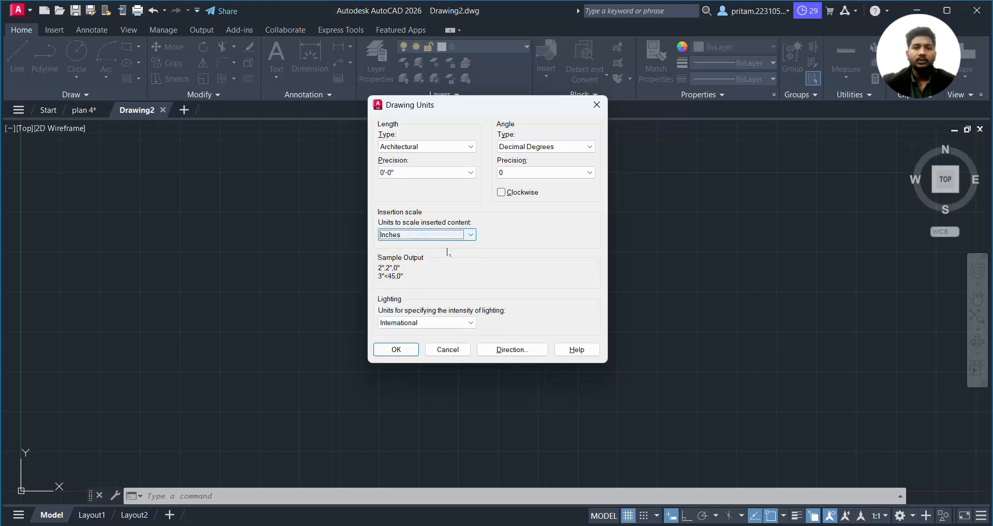
{"action": "left_click", "coordinate": [383, 349]}
- Start saving the drawing and create and open a new folder named Plan 4 inside the Making videos Plan folder
{"action": "scroll", "coordinate": [395, 348], "scroll_direction": "down", "scroll_amount": 3}
{"action": "mouse_move", "coordinate": [395, 332]}
{"action": "middle_mouse_down"}
{"action": "mouse_move", "coordinate": [437, 314]}
{"action": "mouse_move", "coordinate": [365, 347]}
{"action": "middle_mouse_up"}
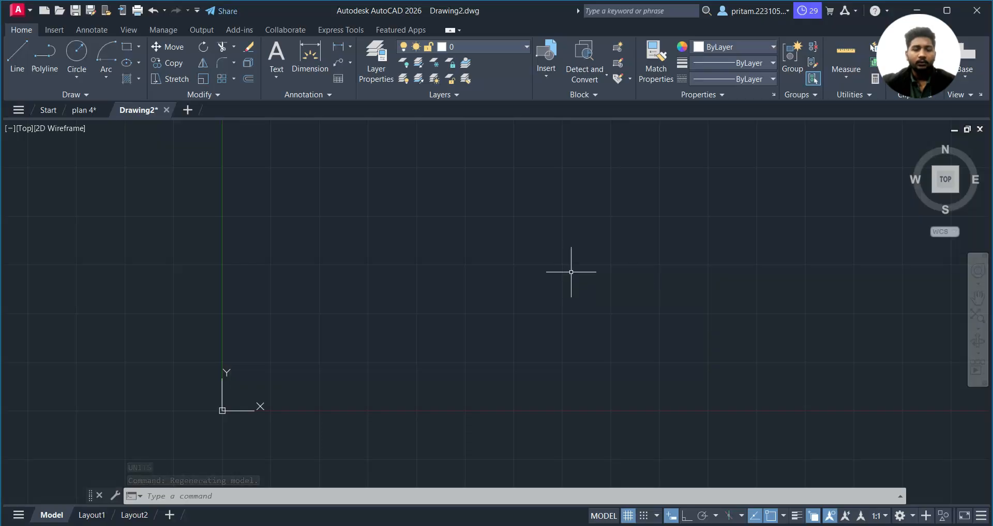
{"action": "key", "text": "ctrl+s"}
{"action": "left_click_drag", "start_coordinate": [483, 157], "coordinate": [484, 81]}
{"action": "left_click", "coordinate": [525, 102]}
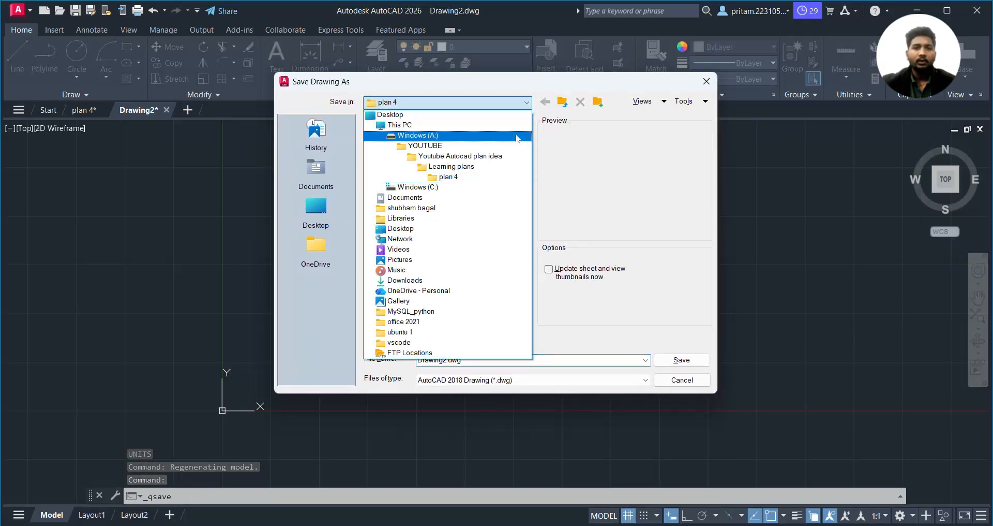
{"action": "left_click", "coordinate": [439, 156]}
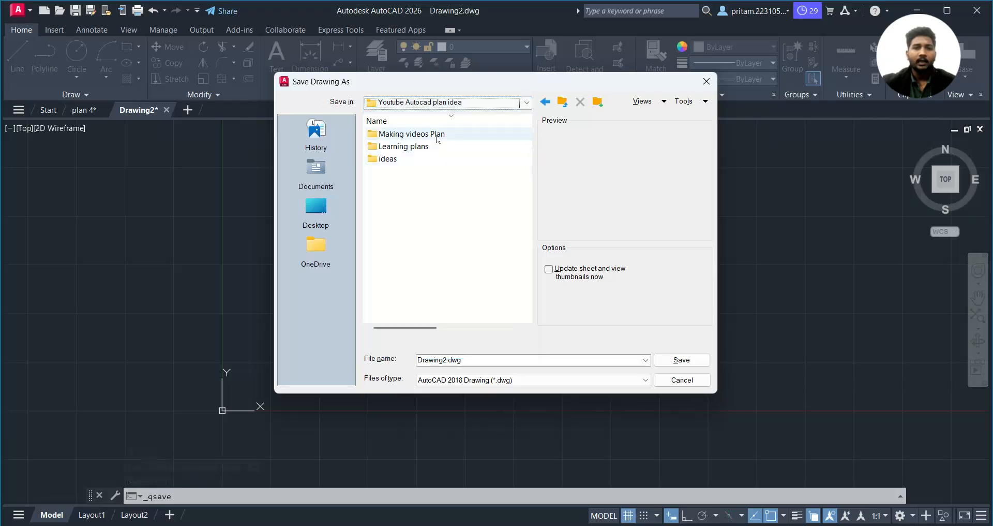
{"action": "double_click", "coordinate": [437, 133]}
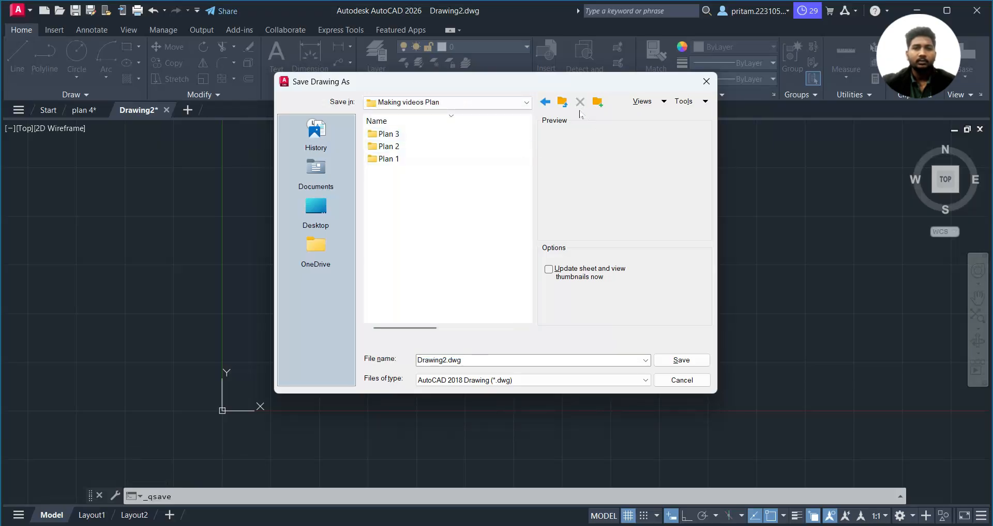
{"action": "left_click", "coordinate": [597, 102]}
{"action": "type", "text": "Plan "}
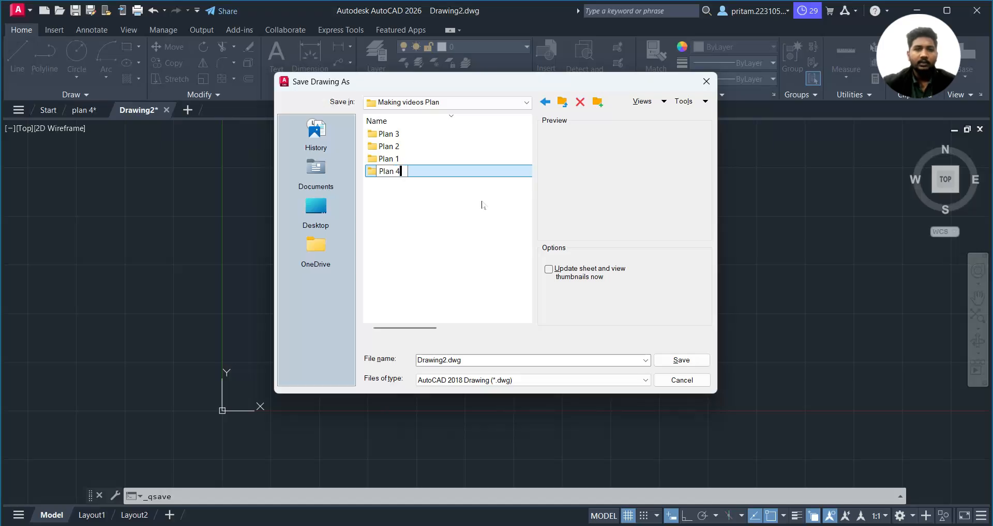
{"action": "type", "text": "4"}
{"action": "key", "text": "Return"}
{"action": "double_click", "coordinate": [483, 171]}
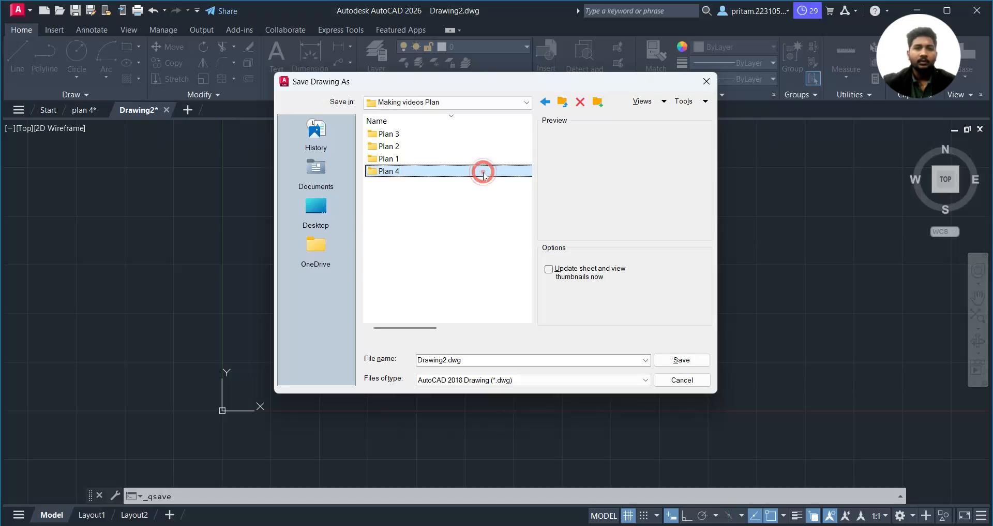
- Name the drawing Plan 4.dwg and save it in the Plan 4 folder
{"action": "left_click", "coordinate": [443, 359]}
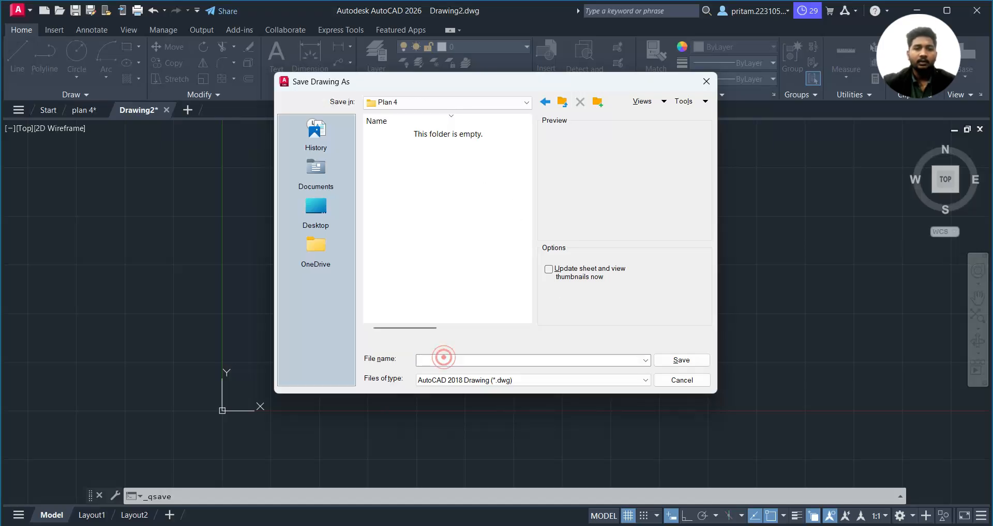
{"action": "left_click", "coordinate": [447, 359]}
{"action": "key", "text": "BackSpace"}
{"action": "key", "text": "BackSpace"}
{"action": "key", "text": "BackSpace"}
{"action": "key", "text": "BackSpace"}
{"action": "key", "text": "BackSpace"}
{"action": "key", "text": "BackSpace"}
{"action": "key", "text": "BackSpace"}
{"action": "key", "text": "BackSpace"}
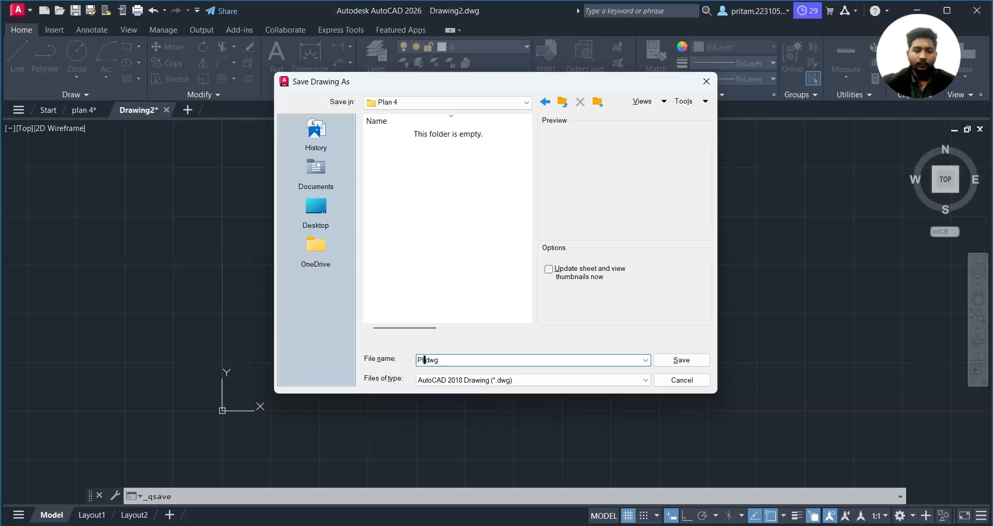
{"action": "type", "text": "Plan 4"}
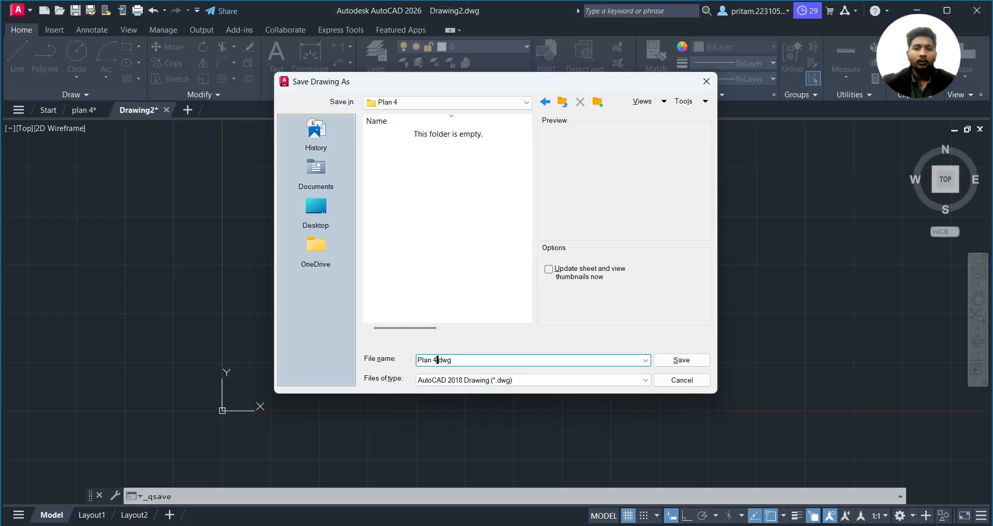
{"action": "left_click", "coordinate": [678, 359]}
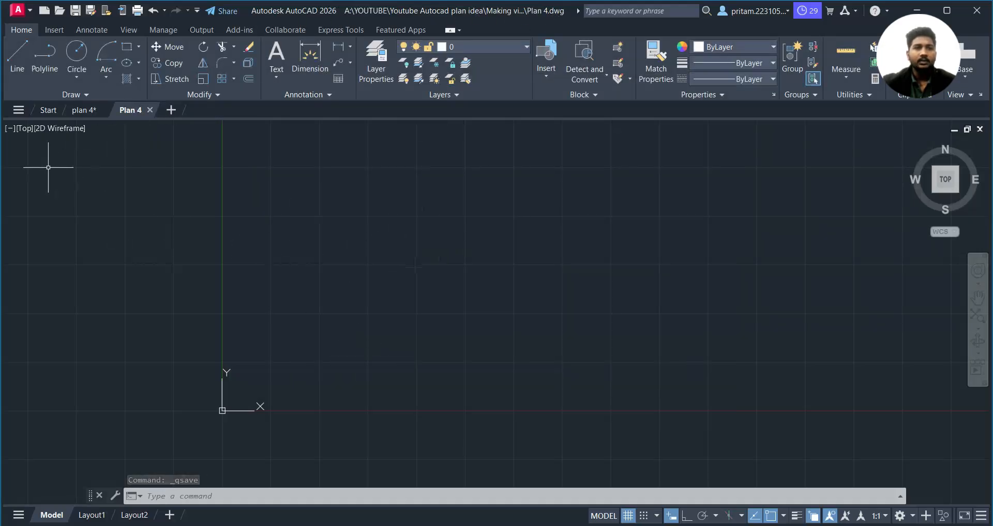
- Switch to the Canva document, read the Step 1 units and limits and the Step 2 layer table, and return to AutoCAD
{"action": "mouse_move", "coordinate": [462, 221]}
{"action": "middle_mouse_down"}
{"action": "mouse_move", "coordinate": [346, 259]}
{"action": "mouse_move", "coordinate": [408, 248]}
{"action": "mouse_move", "coordinate": [300, 313]}
{"action": "middle_mouse_up"}
{"action": "scroll", "coordinate": [349, 259], "scroll_direction": "down", "scroll_amount": 1}
{"action": "scroll", "coordinate": [403, 247], "scroll_direction": "down", "scroll_amount": 1}
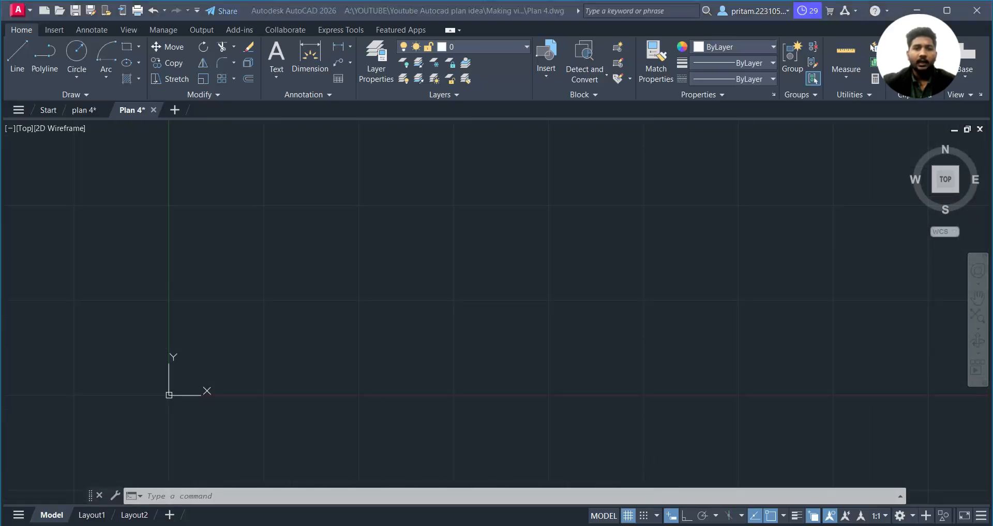
{"action": "key", "text": "alt+Tab"}
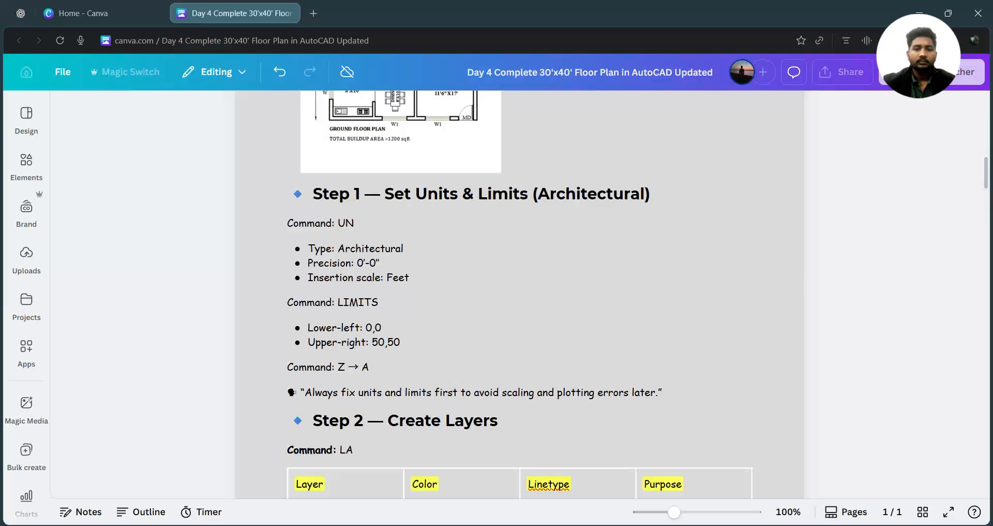
{"action": "scroll", "coordinate": [384, 217], "scroll_direction": "down", "scroll_amount": 4}
{"action": "scroll", "coordinate": [384, 218], "scroll_direction": "up", "scroll_amount": 3}
{"action": "scroll", "coordinate": [385, 218], "scroll_direction": "down", "scroll_amount": 4}
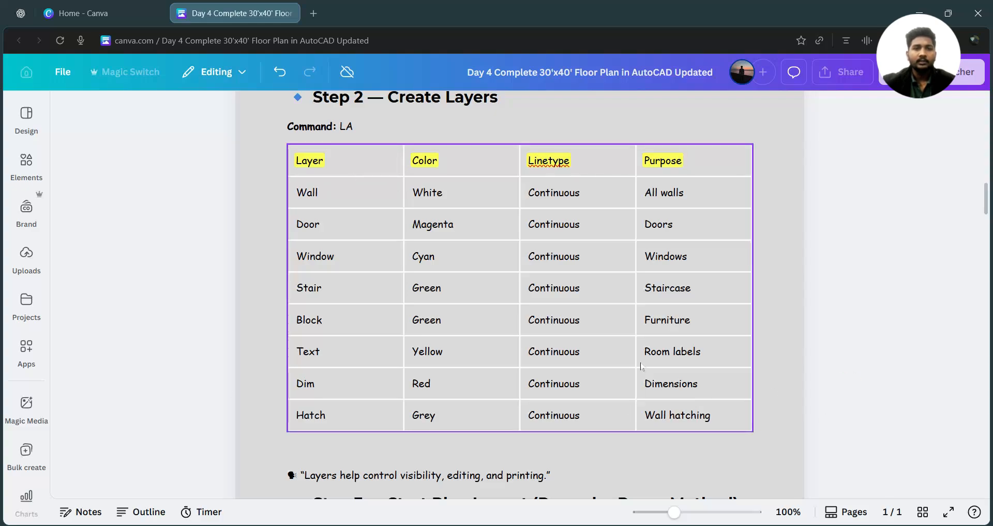
{"action": "key", "text": "alt+Tab"}
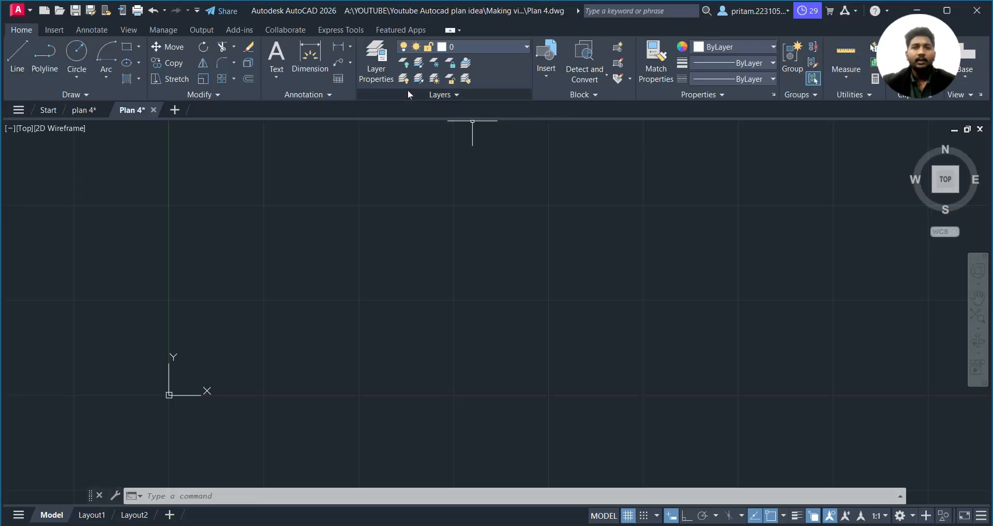
- Open and close the Layer Properties Manager, and repeat this with the LAYER command (LA)
{"action": "left_click", "coordinate": [385, 76]}
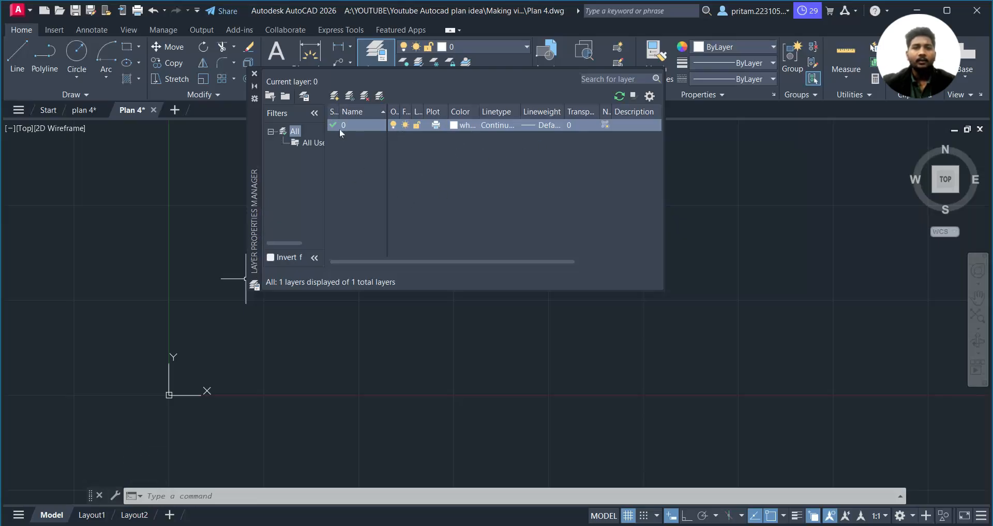
{"action": "left_click", "coordinate": [254, 74]}
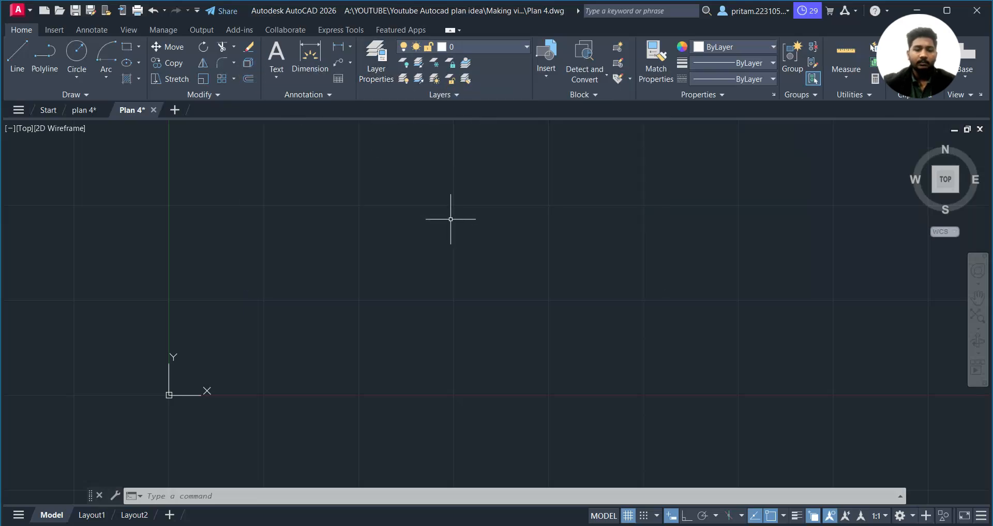
{"action": "type", "text": "LA"}
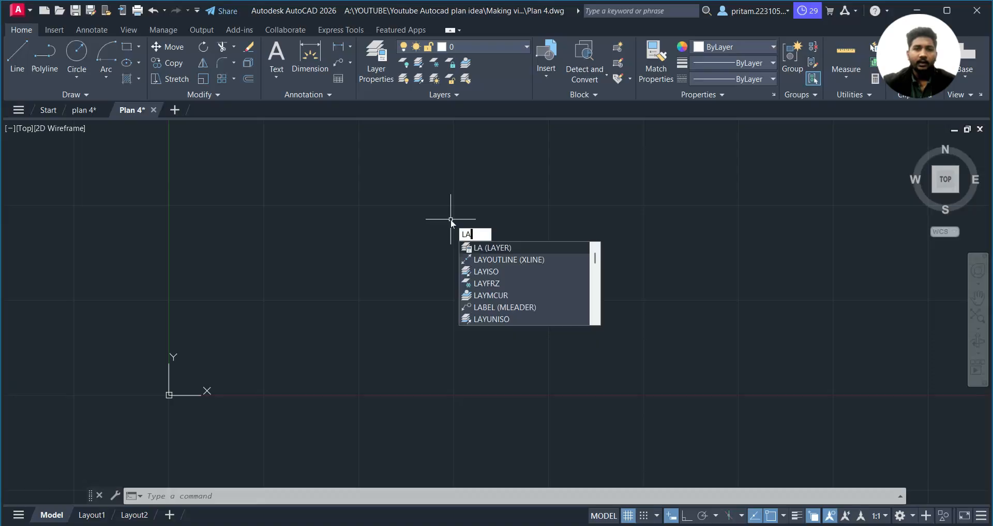
{"action": "key", "text": "Return"}
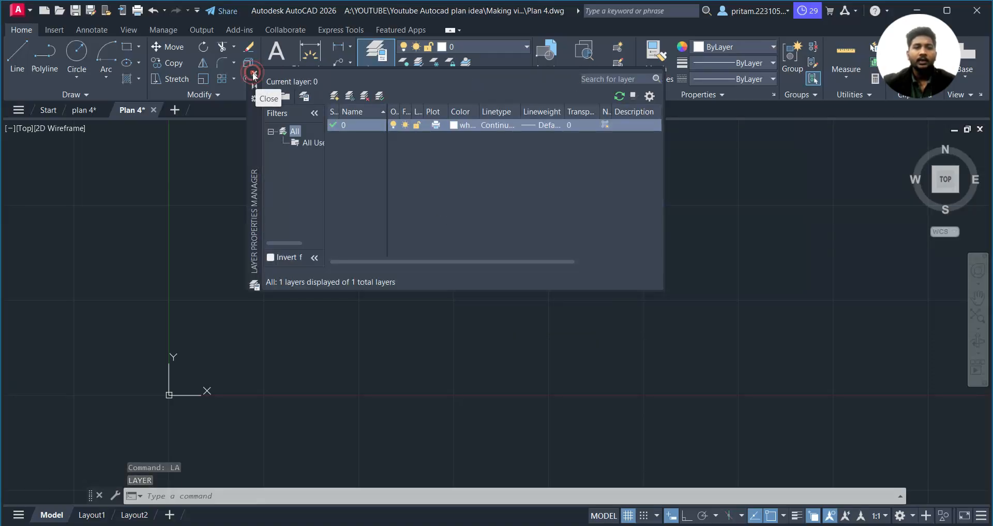
{"action": "left_click", "coordinate": [254, 75]}
- Turn off Dynamic Input and try entering the LA command at the command line
{"action": "type", "text": "LA"}
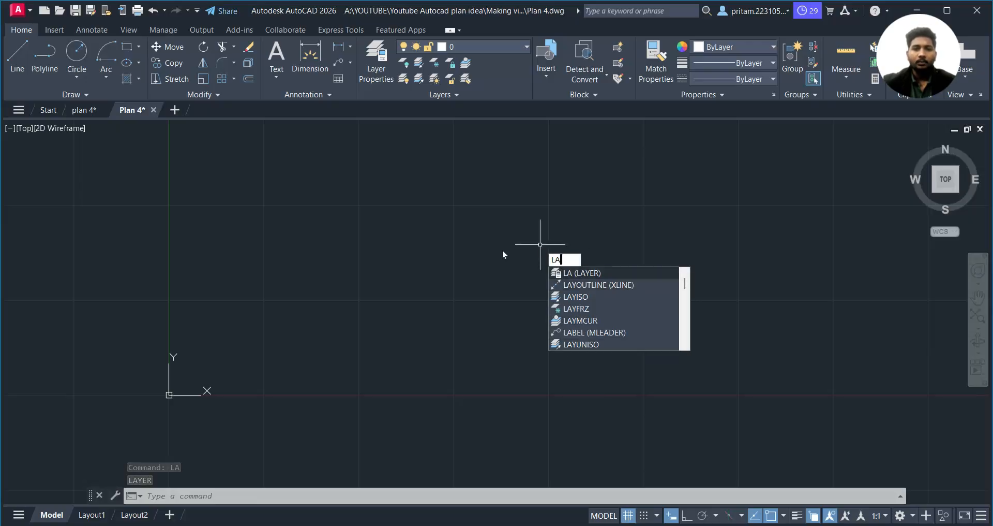
{"action": "left_click", "coordinate": [456, 249]}
{"action": "left_click", "coordinate": [583, 347]}
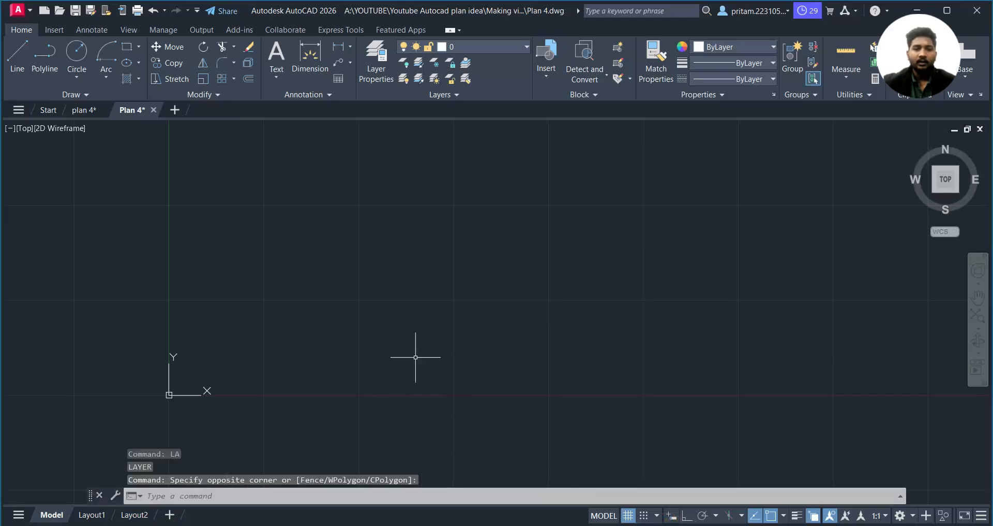
{"action": "type", "text": "la"}
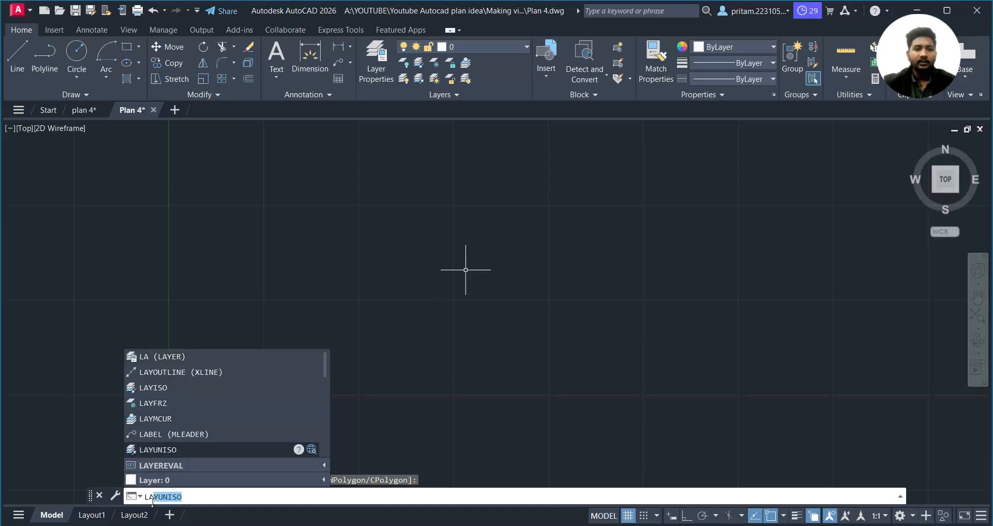
{"action": "left_click", "coordinate": [410, 429]}
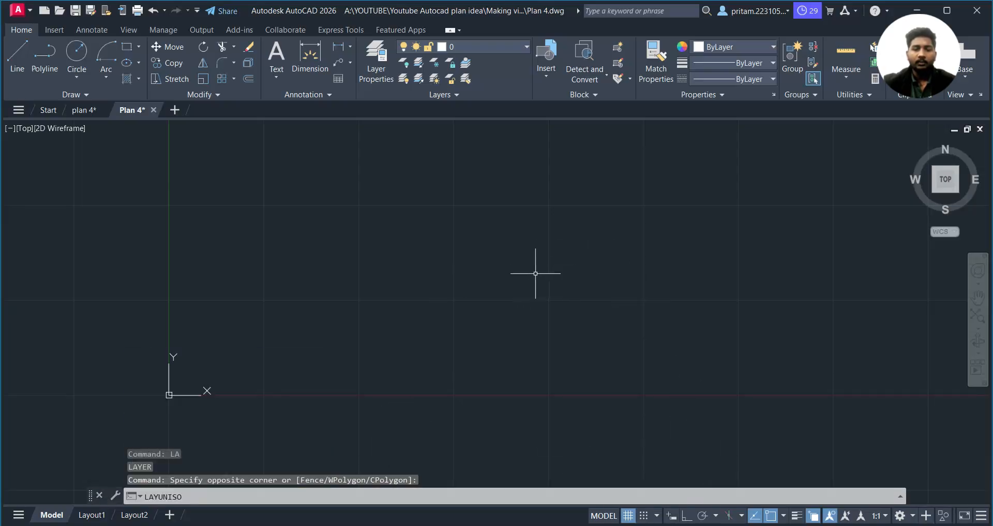
- Turn Dynamic Input back on, cancel the pending entry, and test command entry at the cursor with F
{"action": "left_click", "coordinate": [672, 516]}
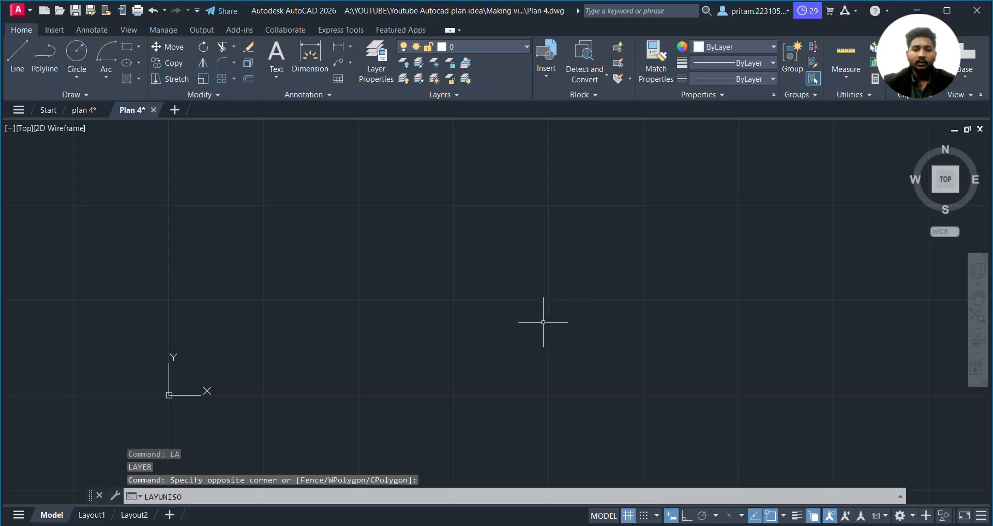
{"action": "key", "text": "Escape"}
{"action": "key", "text": "Escape"}
{"action": "key", "text": "Escape"}
{"action": "type", "text": "f"}
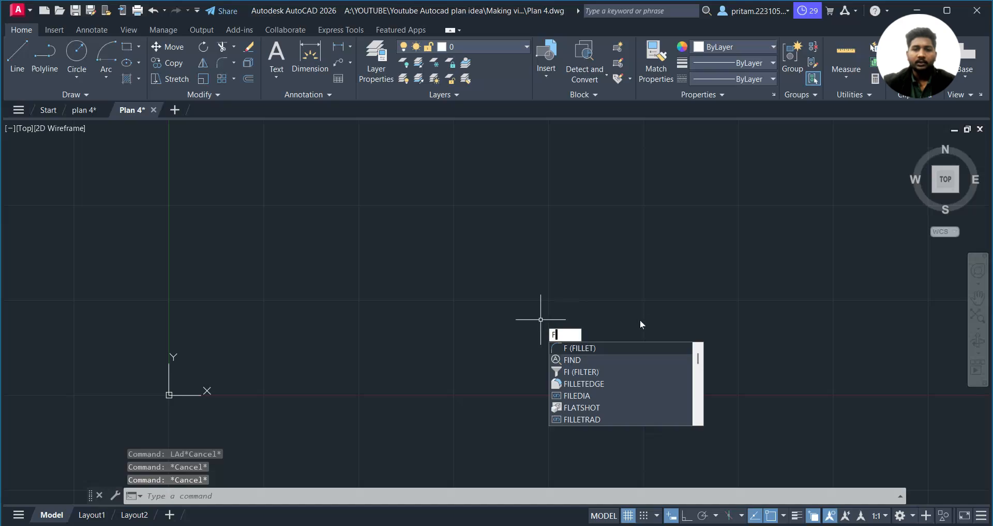
{"action": "key", "text": "Escape"}
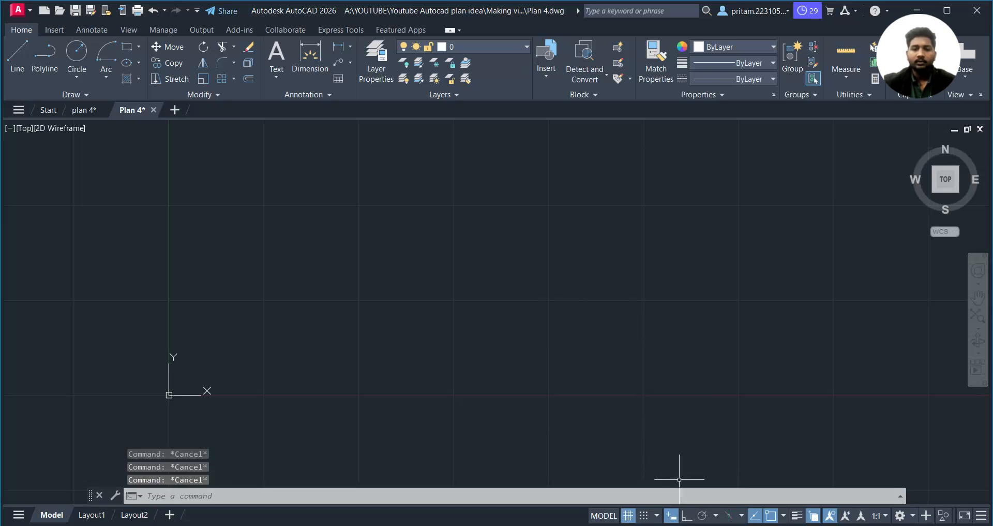
- Remove the Dynamic Input toggle from the status bar, add it back, and cancel any pending selection in the drawing
{"action": "left_click", "coordinate": [982, 515]}
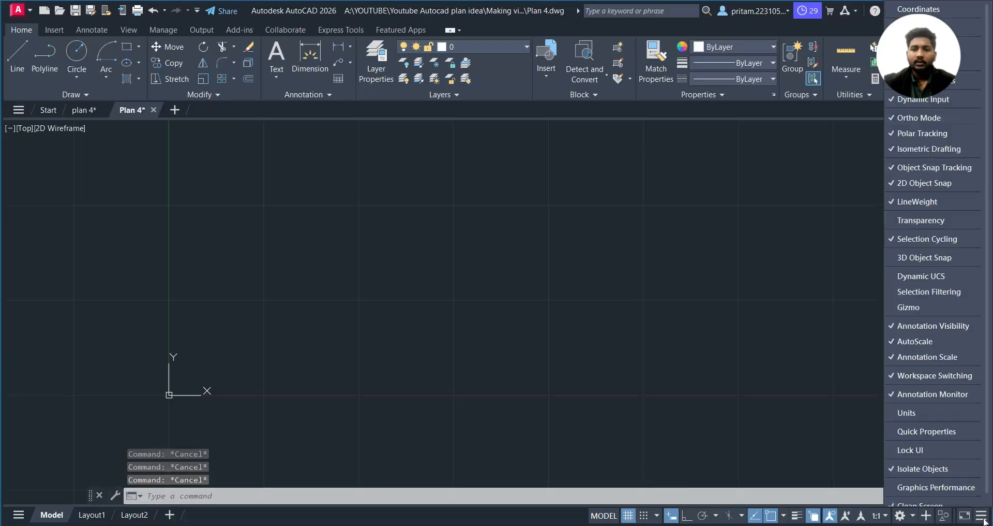
{"action": "left_click", "coordinate": [906, 98]}
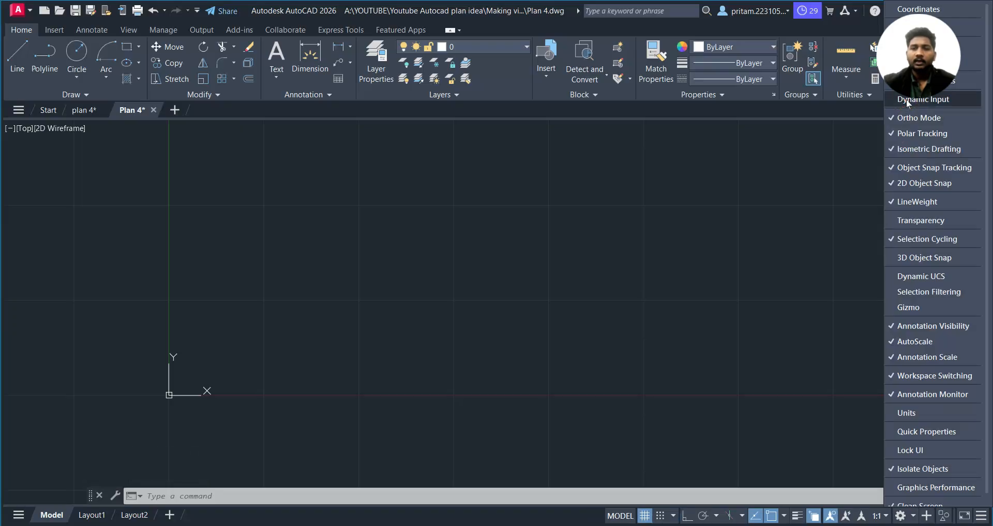
{"action": "left_click", "coordinate": [906, 99]}
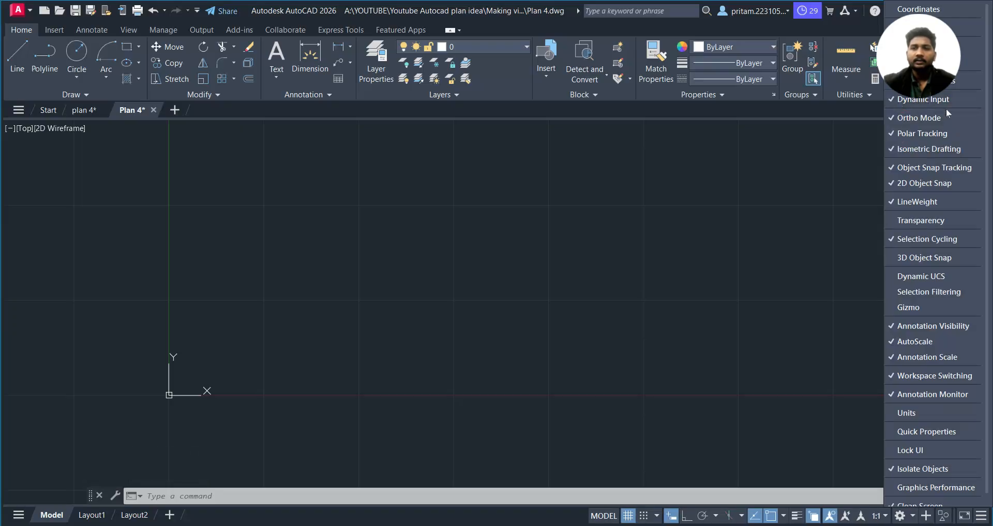
{"action": "left_click", "coordinate": [684, 504]}
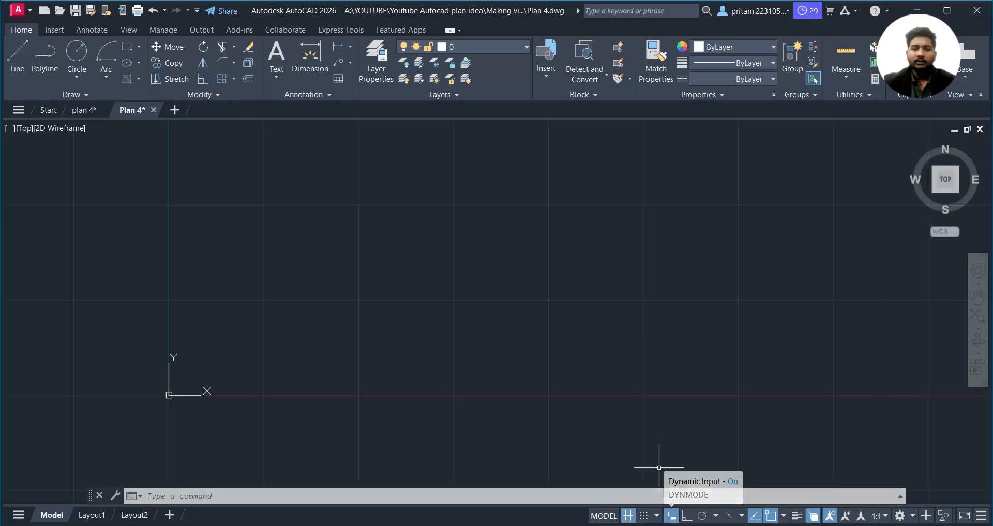
{"action": "left_click", "coordinate": [472, 238]}
{"action": "key", "text": "Escape"}
{"action": "key", "text": "Escape"}
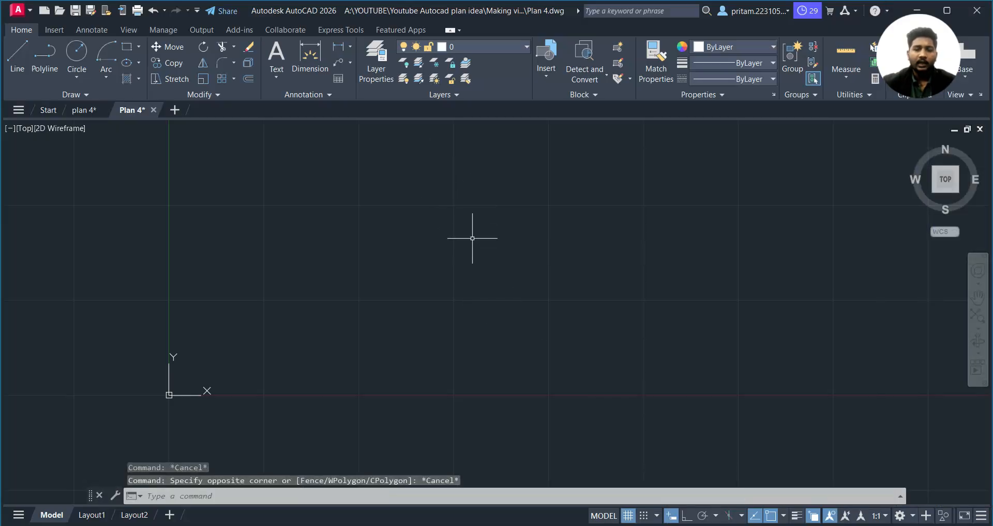
- Open the Layer Properties Manager with the LAYER command (LA) and create a layer named Wall
{"action": "type", "text": "la"}
{"action": "key", "text": "Return"}
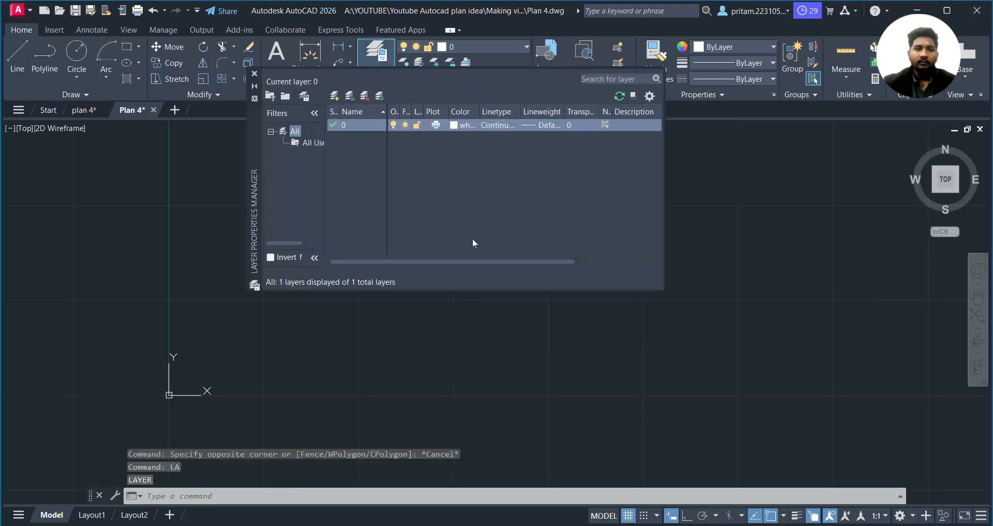
{"action": "left_click", "coordinate": [334, 95]}
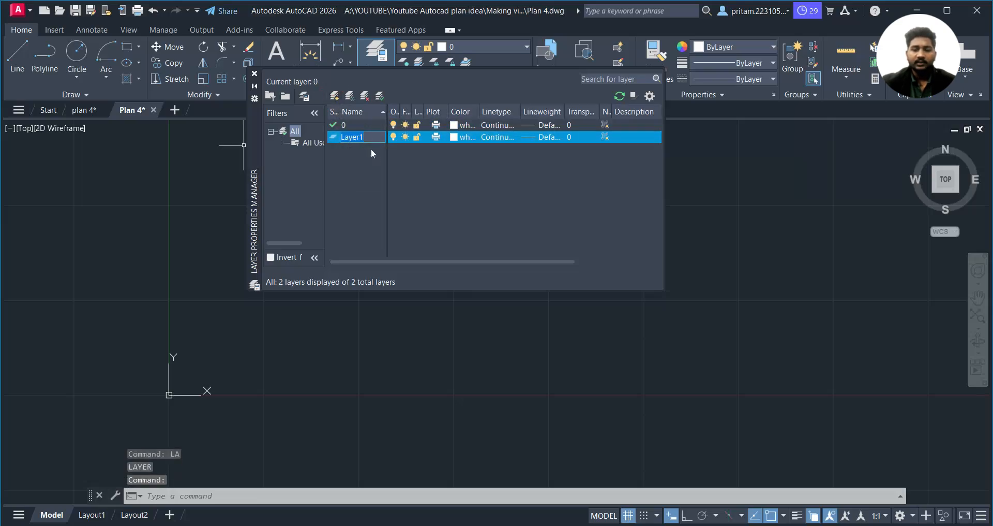
{"action": "type", "text": "Wa"}
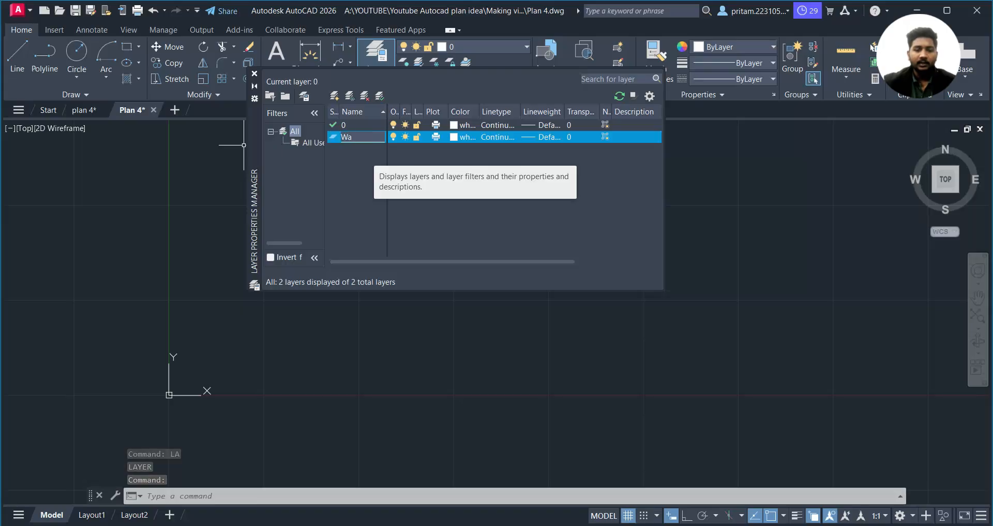
{"action": "type", "text": "ll"}
- Create two more layers named Door and Window
{"action": "left_click", "coordinate": [334, 96]}
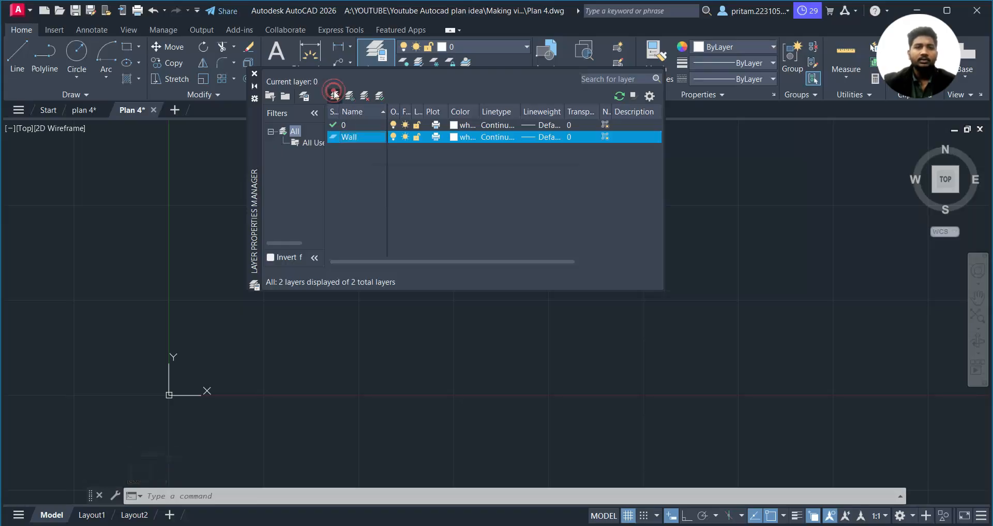
{"action": "type", "text": "Door"}
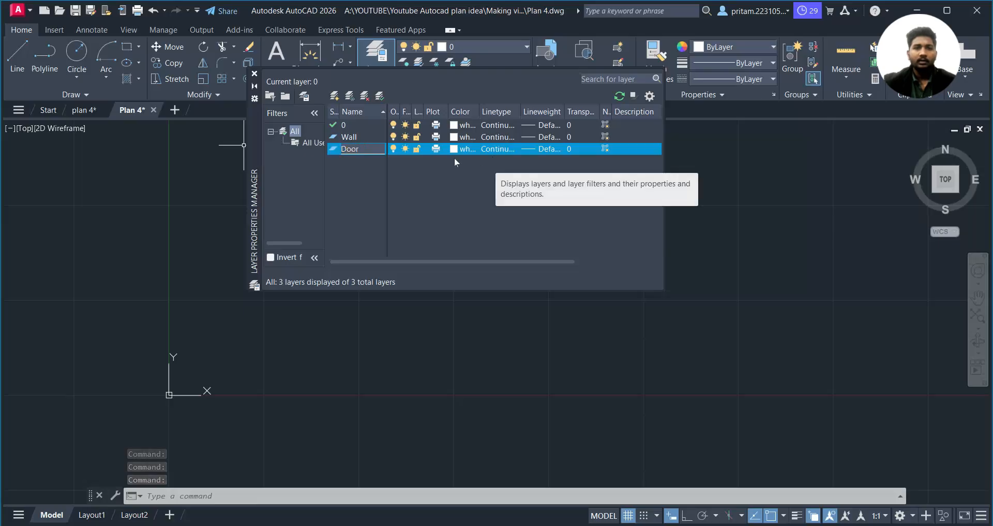
{"action": "key", "text": "Return"}
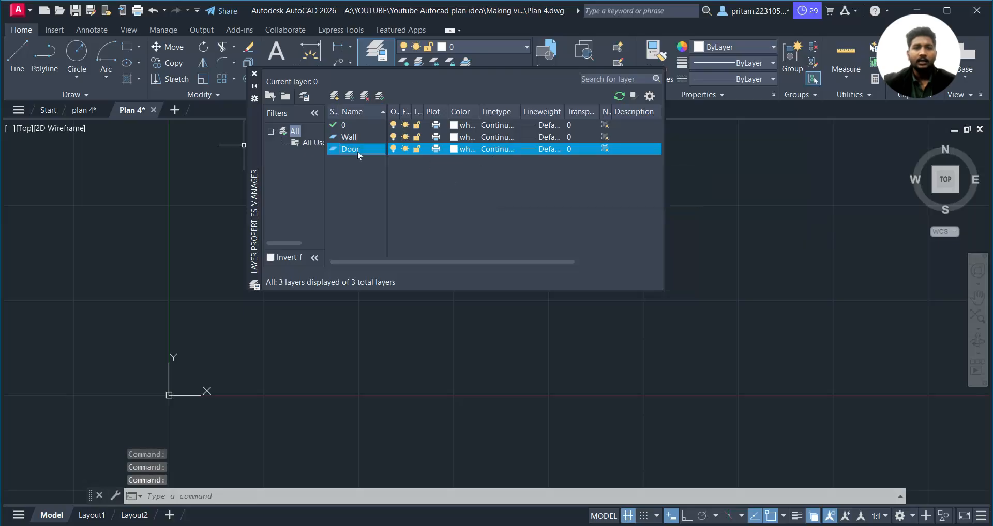
{"action": "left_click", "coordinate": [334, 96]}
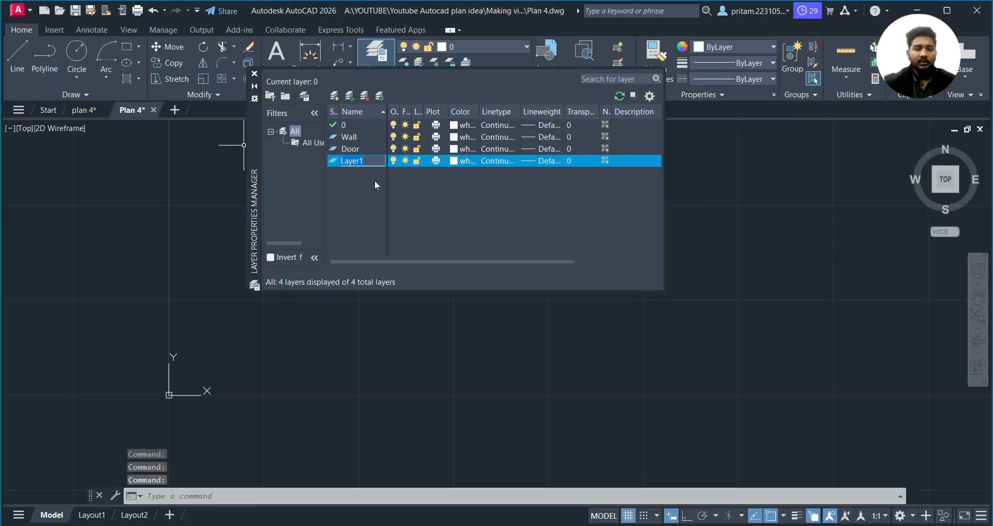
{"action": "type", "text": "Window"}
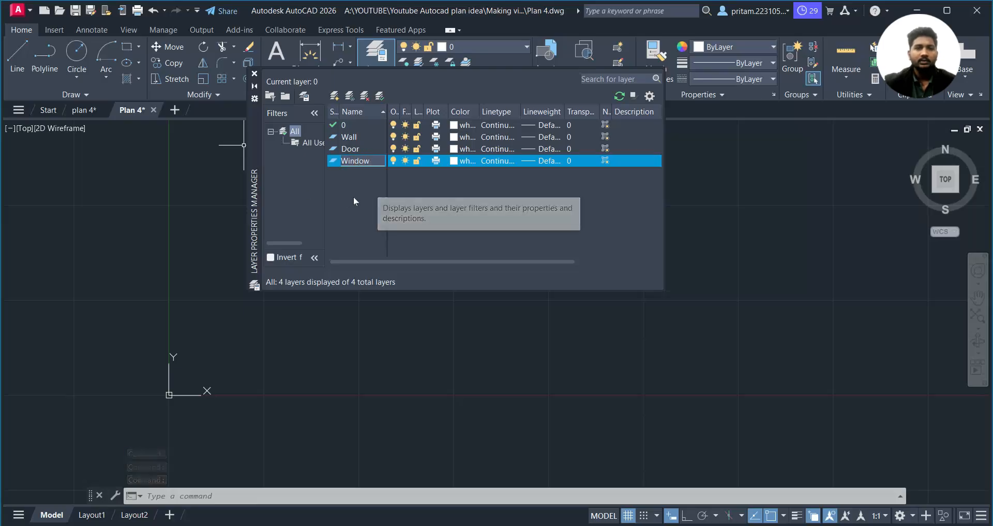
{"action": "key", "text": "Return"}
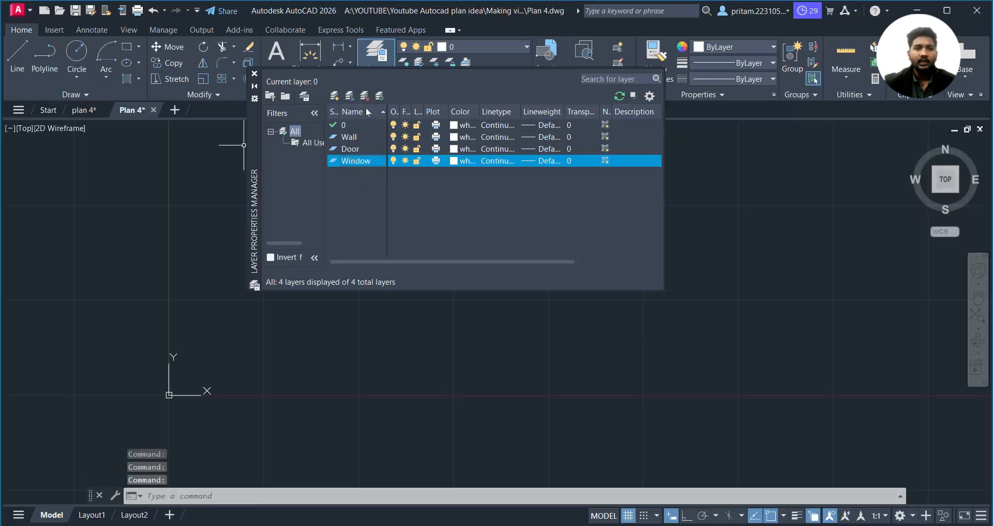
- Add a Hatch layer and a Stairs layer to the layer list
{"action": "left_click", "coordinate": [335, 96]}
{"action": "type", "text": "Hatch"}
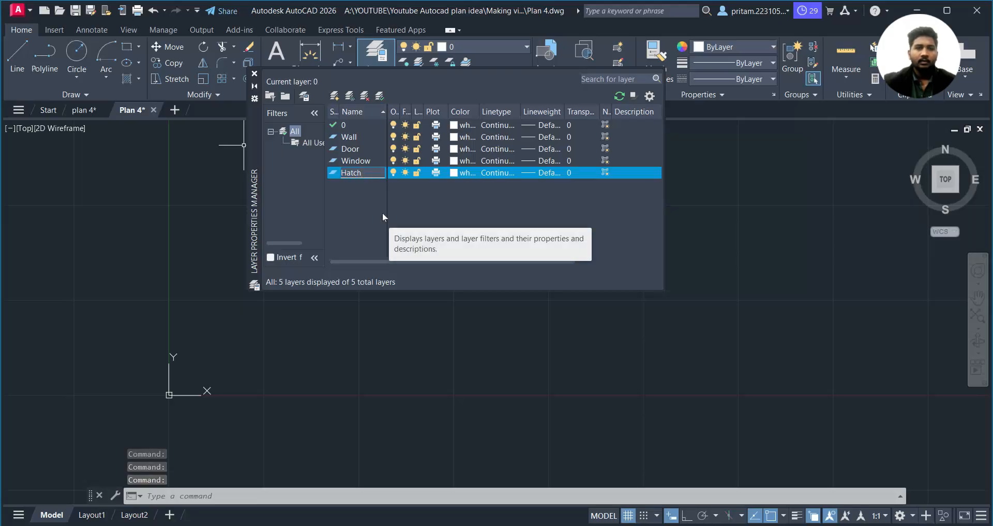
{"action": "left_click", "coordinate": [381, 191]}
{"action": "left_click", "coordinate": [333, 96]}
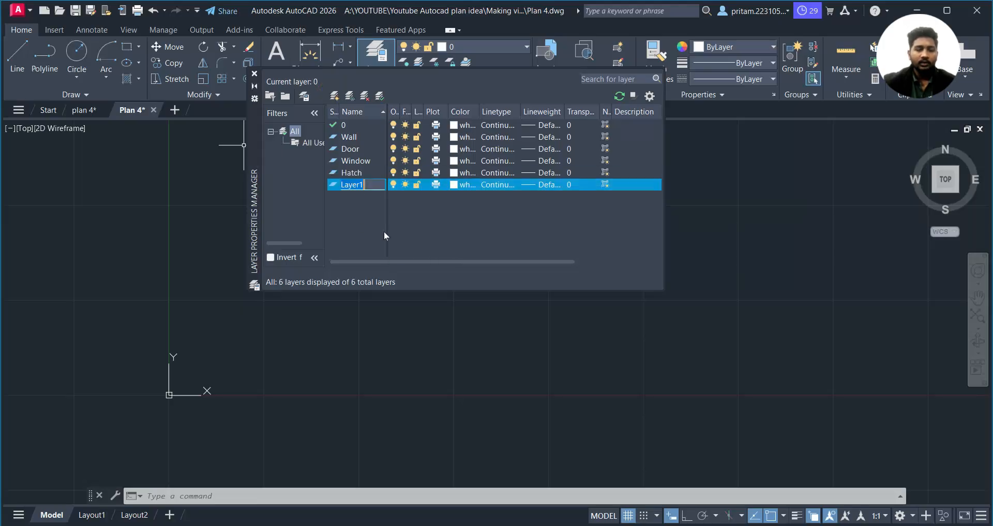
{"action": "type", "text": "ST"}
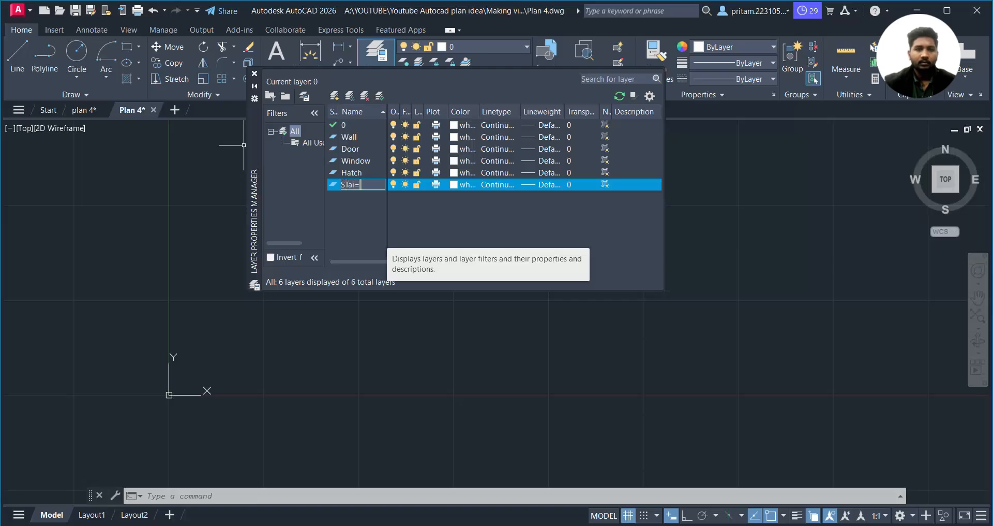
{"action": "type", "text": "a"}
{"action": "key", "text": "BackSpace"}
{"action": "key", "text": "BackSpace"}
{"action": "type", "text": "tairs"}
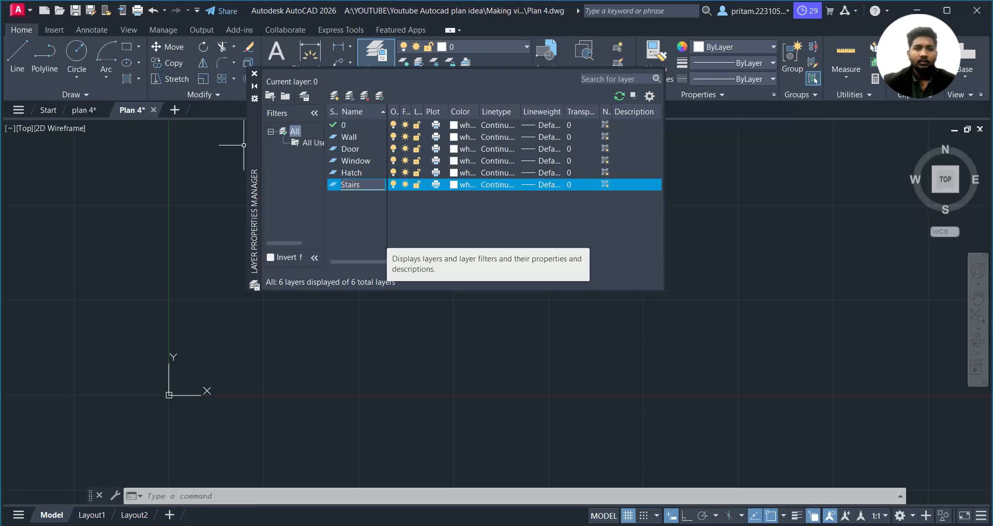
- Create the remaining layers, naming them Dim, Text and Block
{"action": "left_click", "coordinate": [334, 96]}
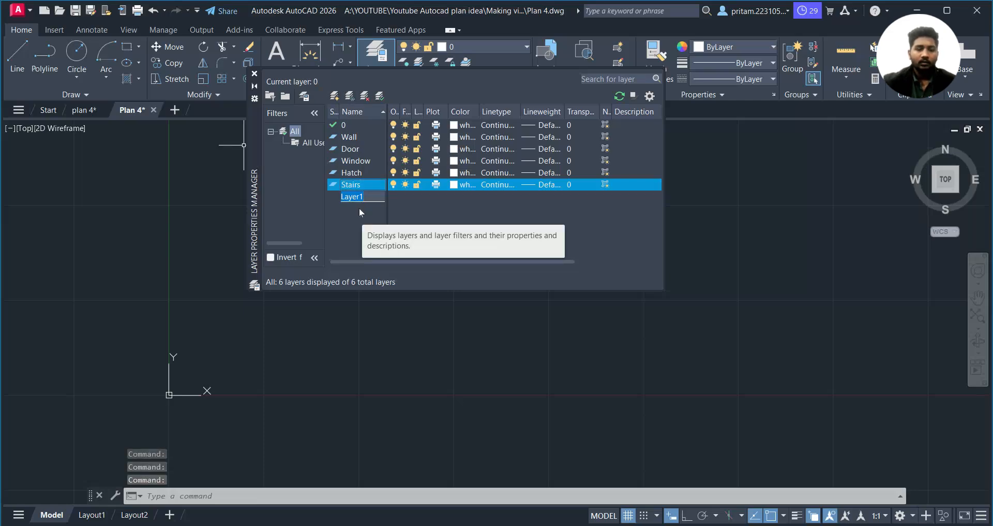
{"action": "type", "text": "Dim"}
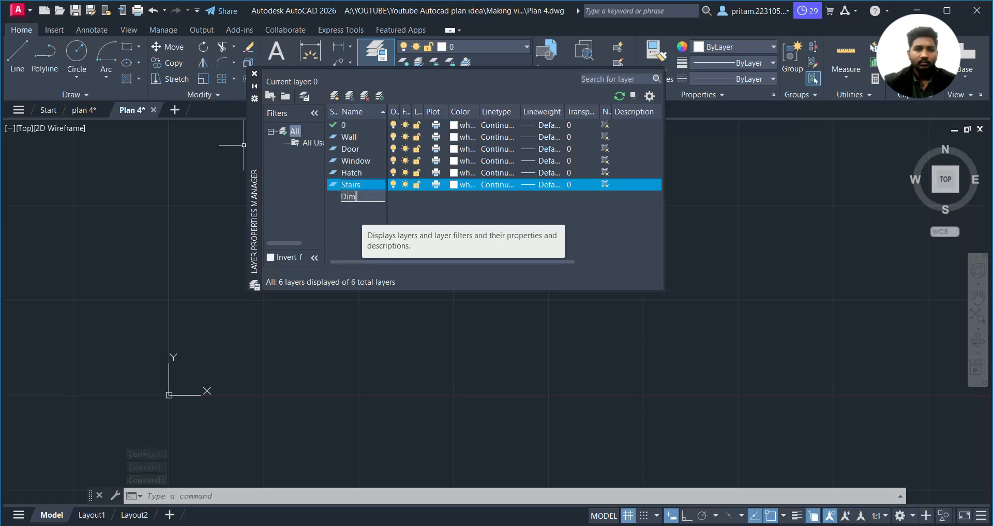
{"action": "key", "text": "Return"}
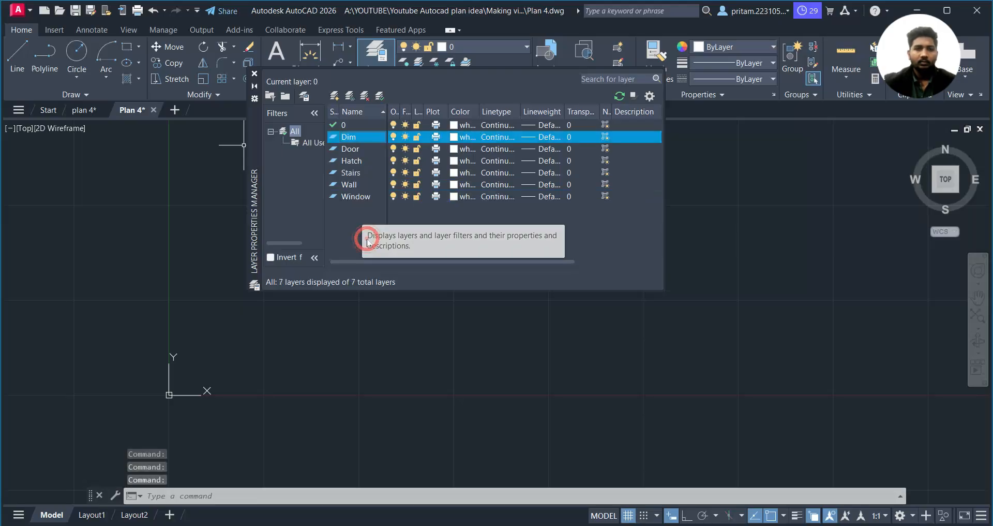
{"action": "left_click", "coordinate": [334, 96]}
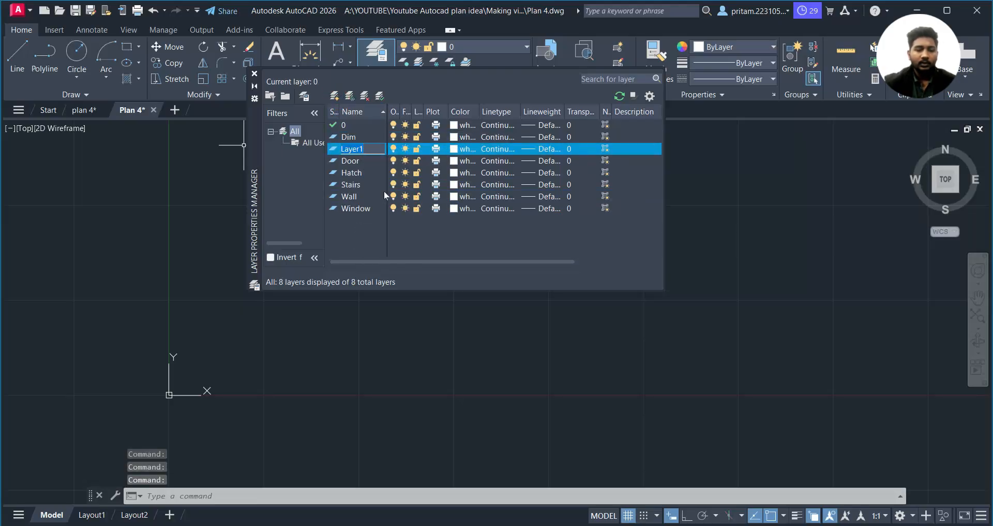
{"action": "type", "text": "Text"}
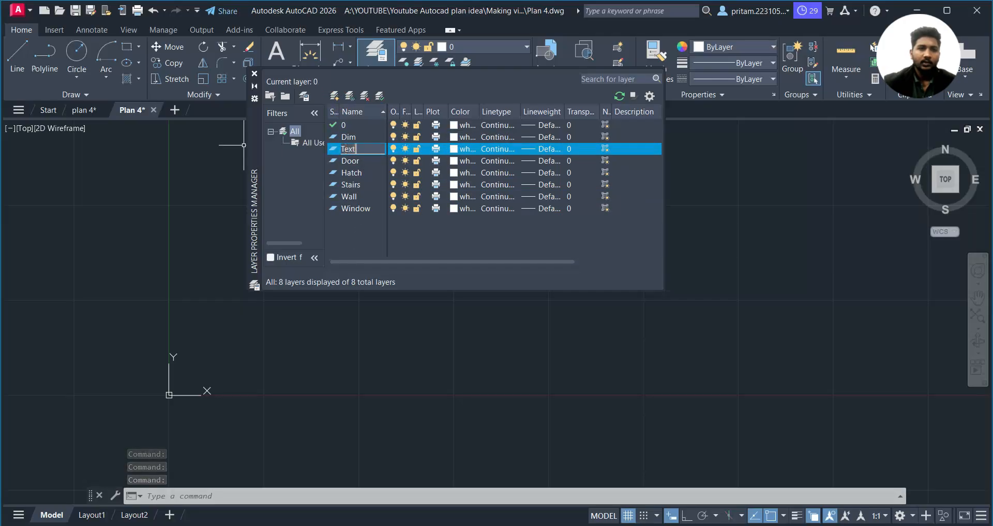
{"action": "key", "text": "Return"}
{"action": "left_click", "coordinate": [333, 96]}
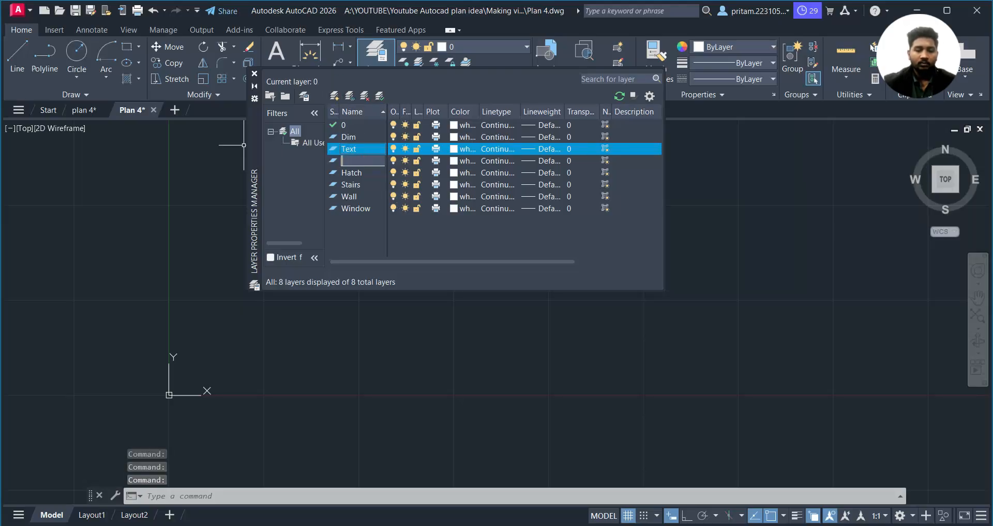
{"action": "type", "text": "Block"}
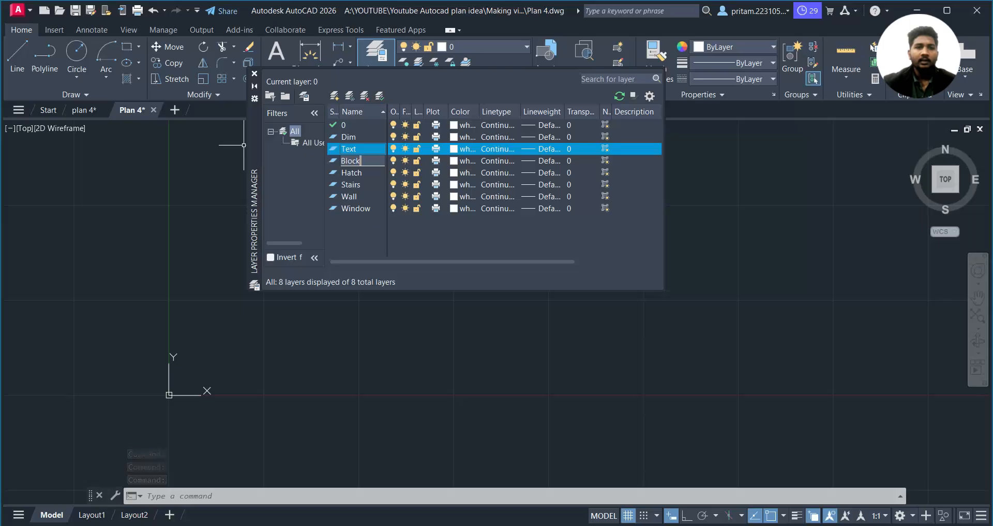
{"action": "key", "text": "Return"}
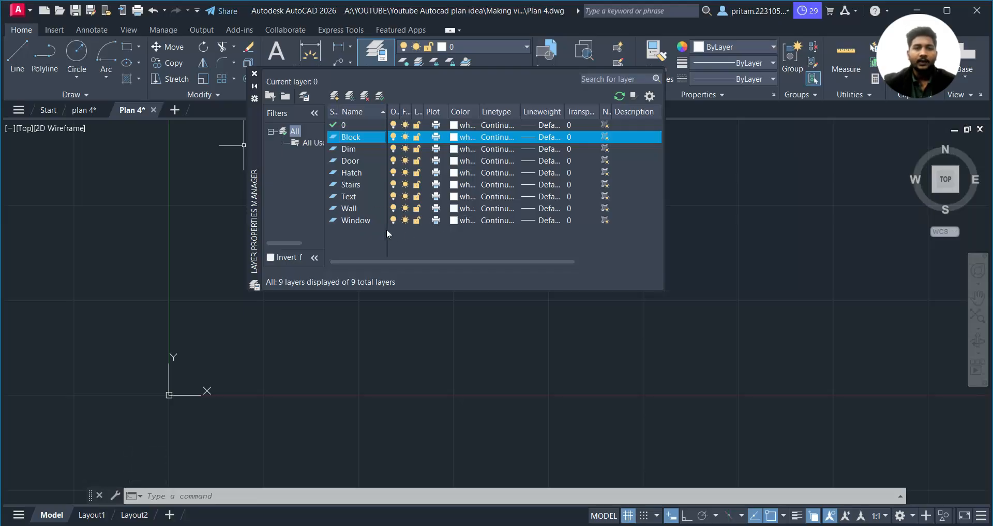
- Set the Window layer's colour to orange, index colour 30
{"action": "left_click", "coordinate": [454, 224]}
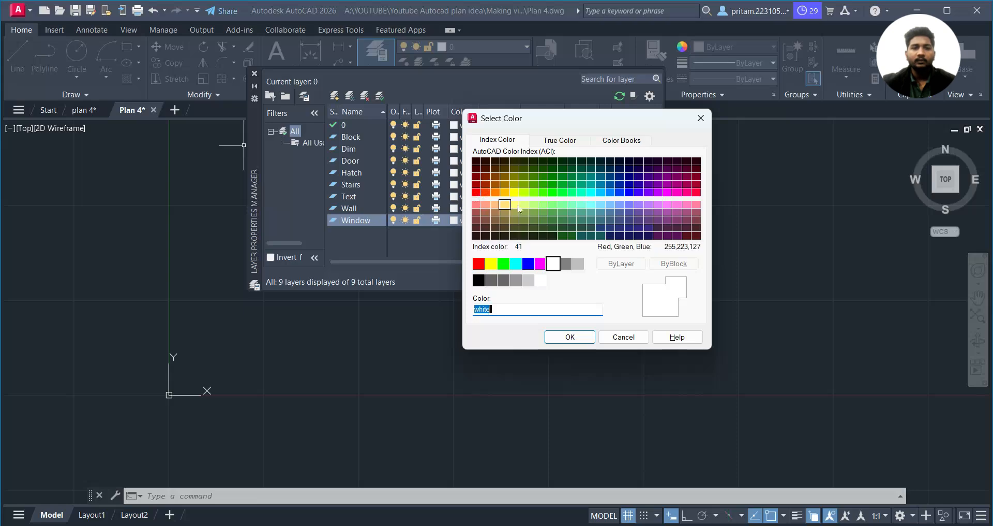
{"action": "left_click", "coordinate": [495, 194]}
{"action": "left_click", "coordinate": [570, 336]}
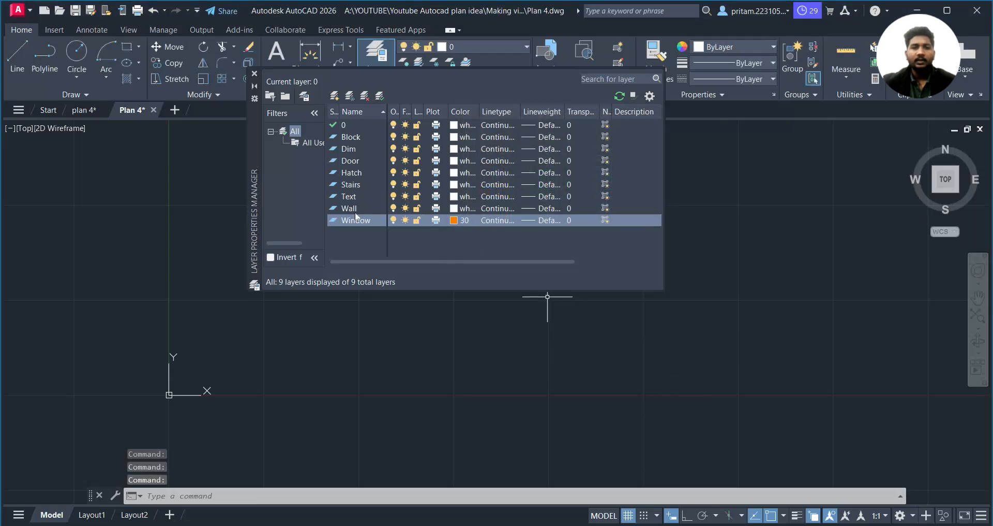
- Set the Text layer's colour to yellow, index colour 50
{"action": "left_click", "coordinate": [456, 196]}
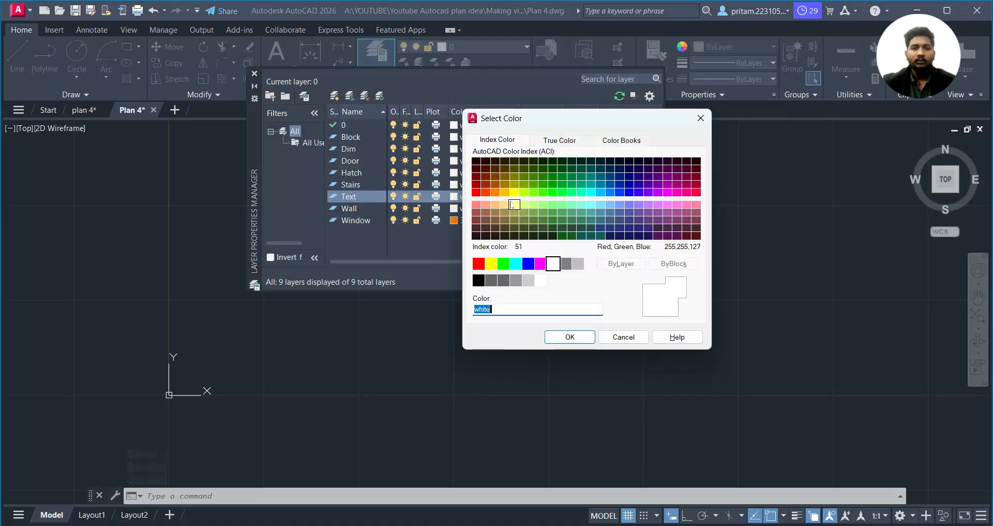
{"action": "left_click", "coordinate": [515, 193]}
{"action": "left_click", "coordinate": [491, 264]}
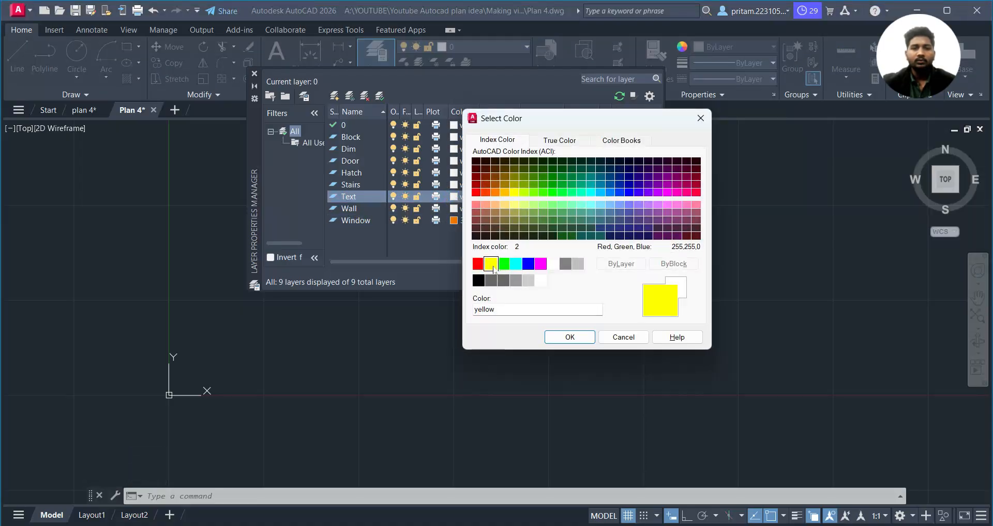
{"action": "left_click", "coordinate": [515, 193]}
{"action": "left_click", "coordinate": [563, 336]}
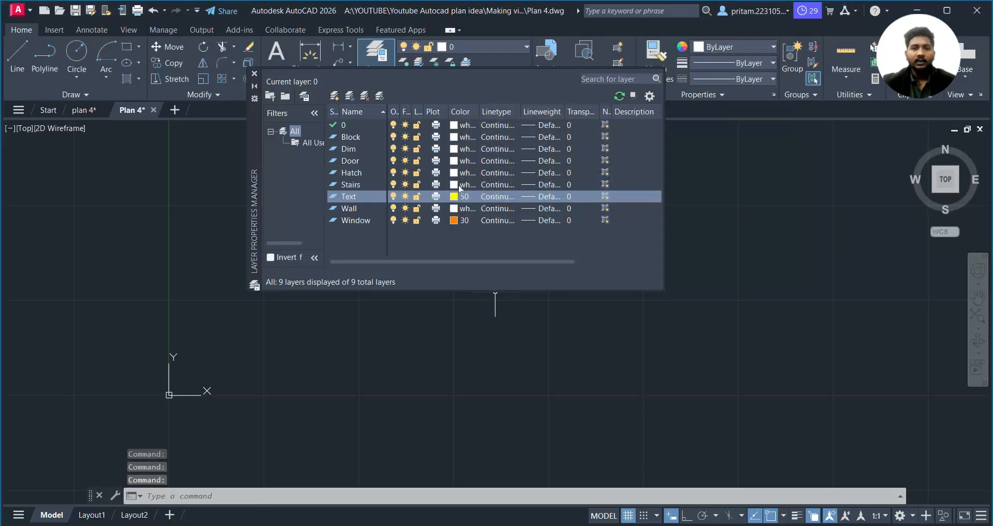
- Set the Stairs layer's colour to green, index colour 90
{"action": "left_click", "coordinate": [455, 184]}
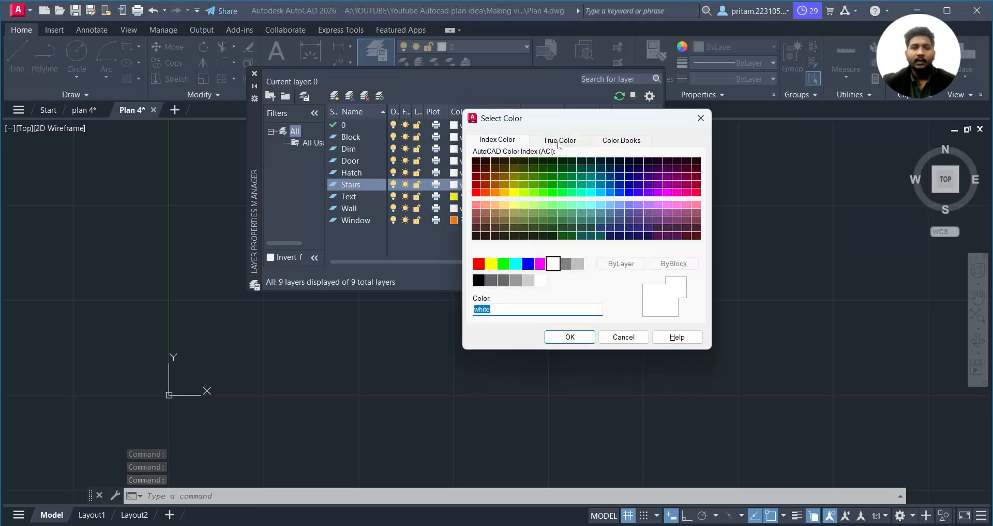
{"action": "left_click", "coordinate": [559, 140]}
{"action": "mouse_move", "coordinate": [516, 178]}
{"action": "left_mouse_down"}
{"action": "mouse_move", "coordinate": [520, 196]}
{"action": "mouse_move", "coordinate": [516, 177]}
{"action": "left_mouse_up"}
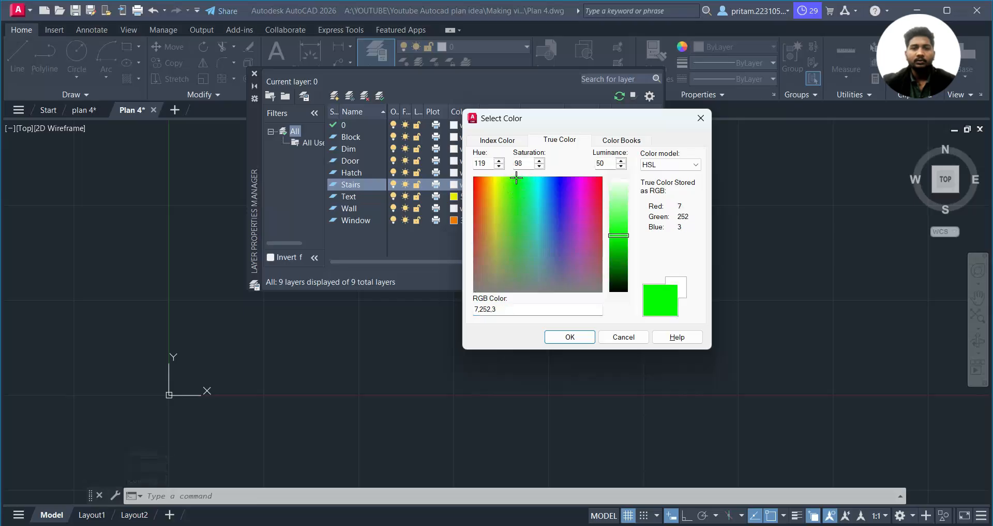
{"action": "left_click_drag", "start_coordinate": [621, 236], "coordinate": [626, 283]}
{"action": "left_click", "coordinate": [498, 140]}
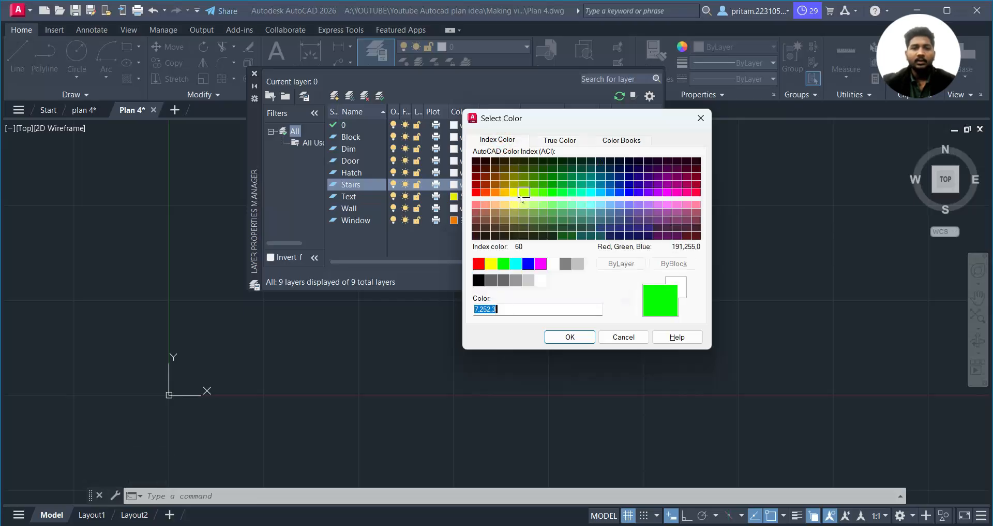
{"action": "left_click", "coordinate": [503, 264]}
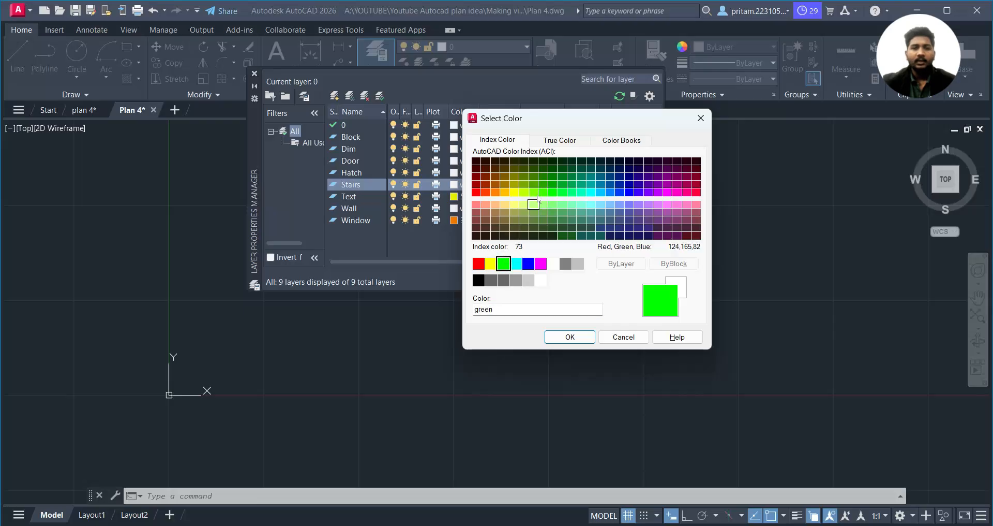
{"action": "left_click", "coordinate": [552, 192]}
{"action": "left_click", "coordinate": [569, 337]}
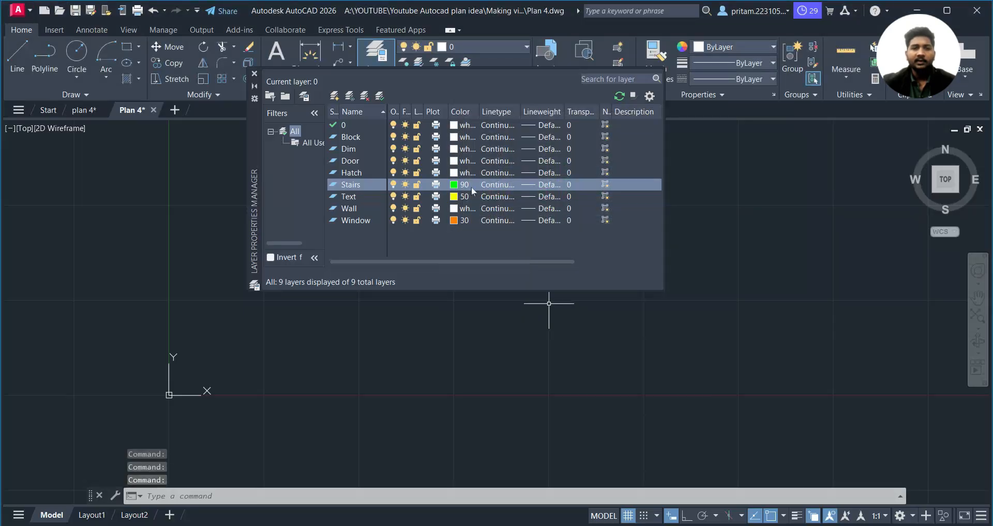
- Set the Hatch layer's colour to grey, index colour 9, and the Door layer's colour to magenta, index colour 210
{"action": "left_click", "coordinate": [458, 172]}
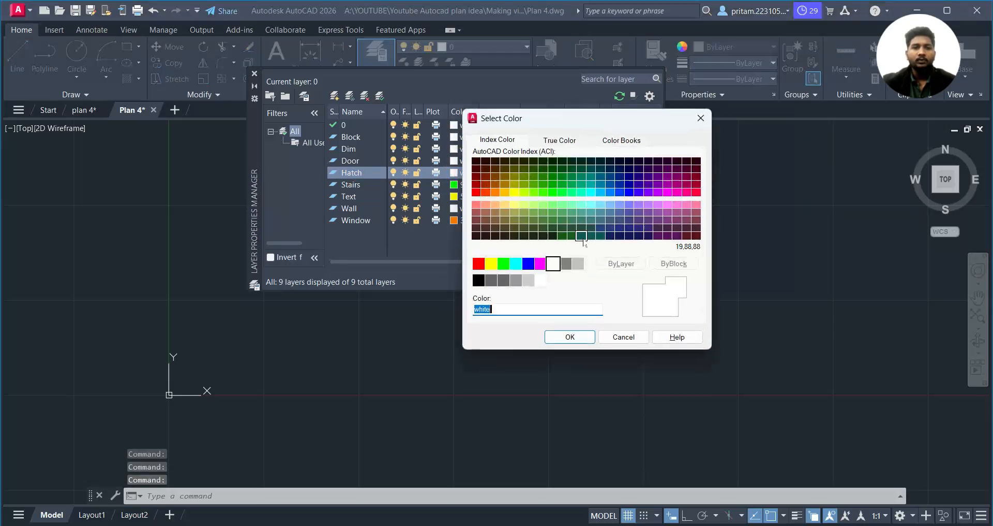
{"action": "left_click", "coordinate": [578, 263]}
{"action": "left_click", "coordinate": [580, 337]}
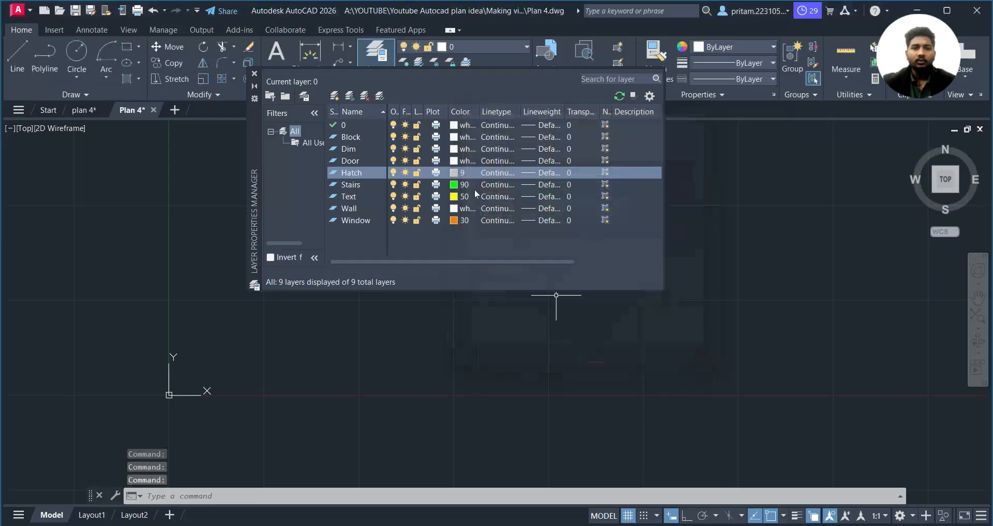
{"action": "left_click", "coordinate": [456, 160]}
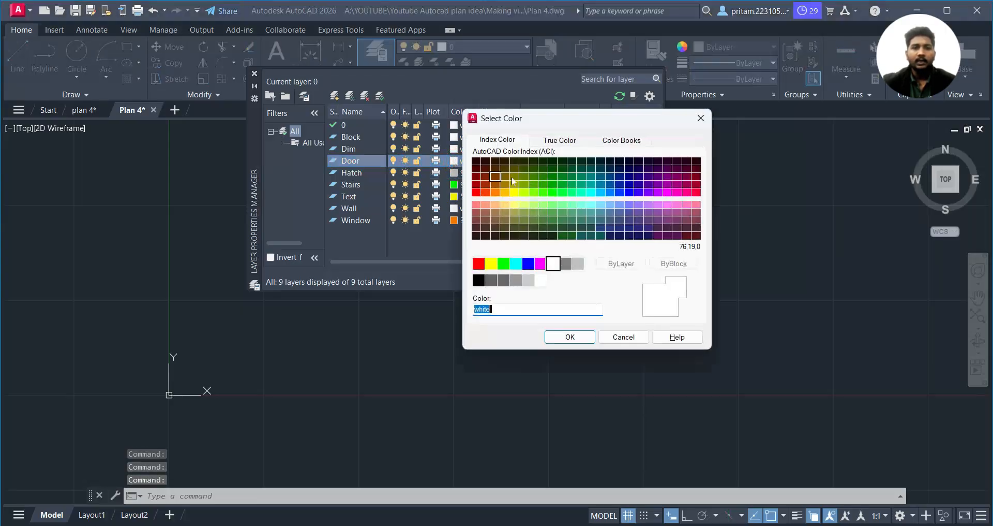
{"action": "left_click", "coordinate": [668, 193]}
{"action": "left_click", "coordinate": [563, 336]}
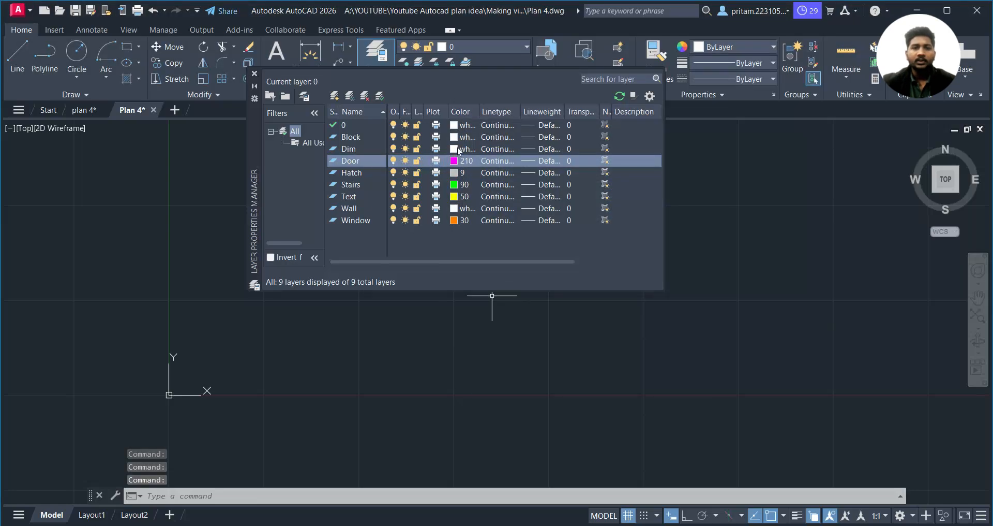
- Set the Dim layer's colour to index colour 21 and the Block layer's colour to cyan, and close the layer manager
{"action": "left_click", "coordinate": [458, 149]}
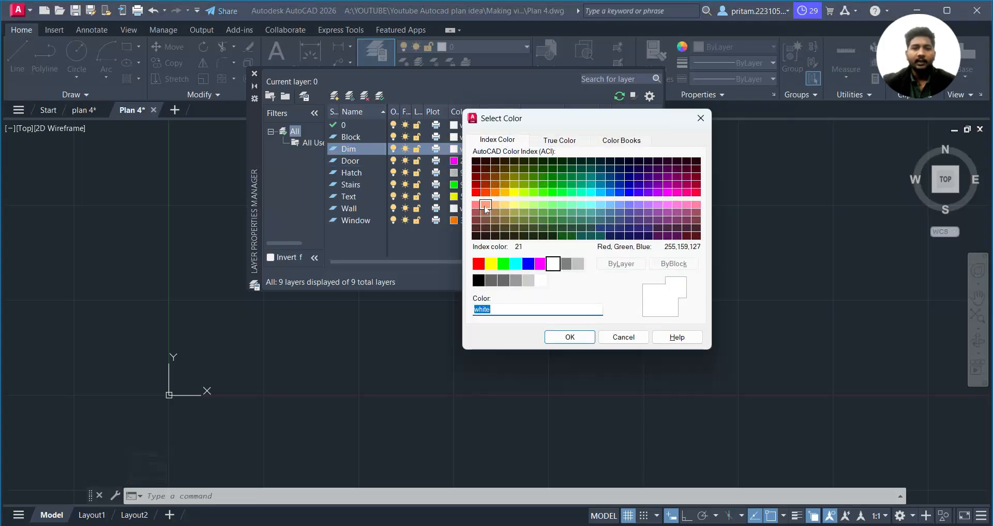
{"action": "left_click", "coordinate": [484, 204]}
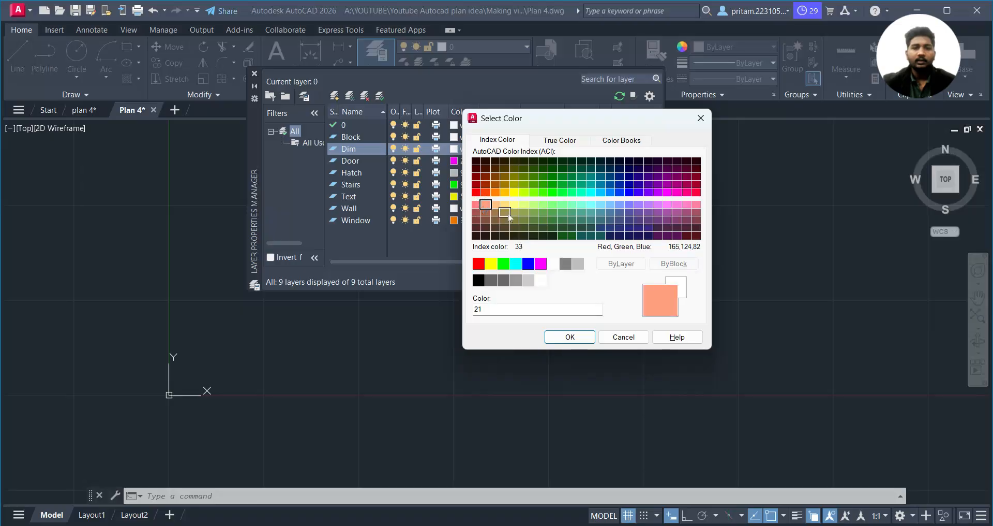
{"action": "left_click", "coordinate": [568, 336]}
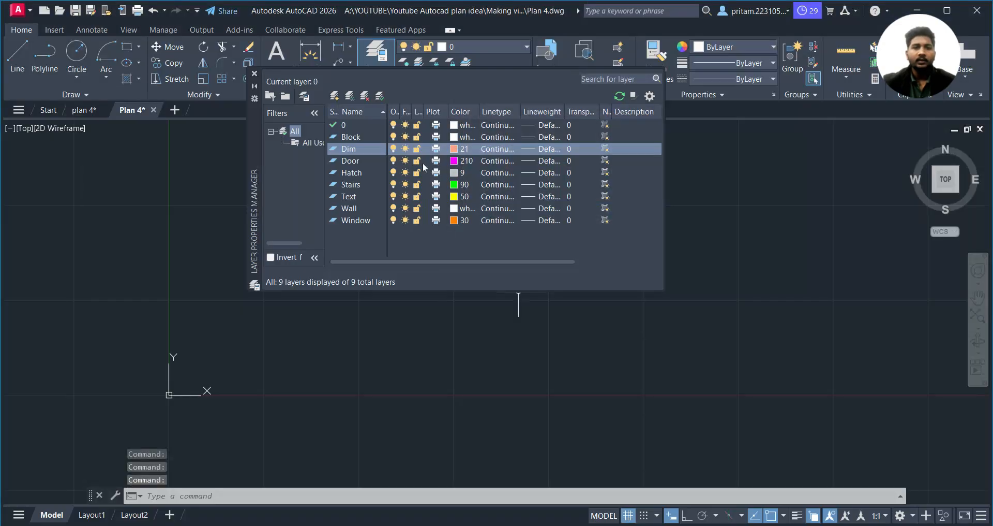
{"action": "left_click", "coordinate": [461, 137]}
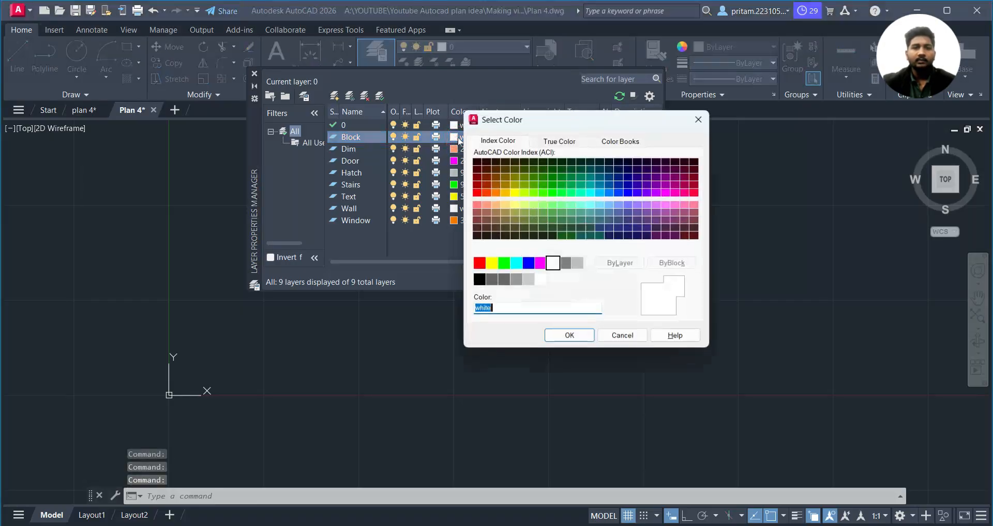
{"action": "left_click", "coordinate": [517, 265]}
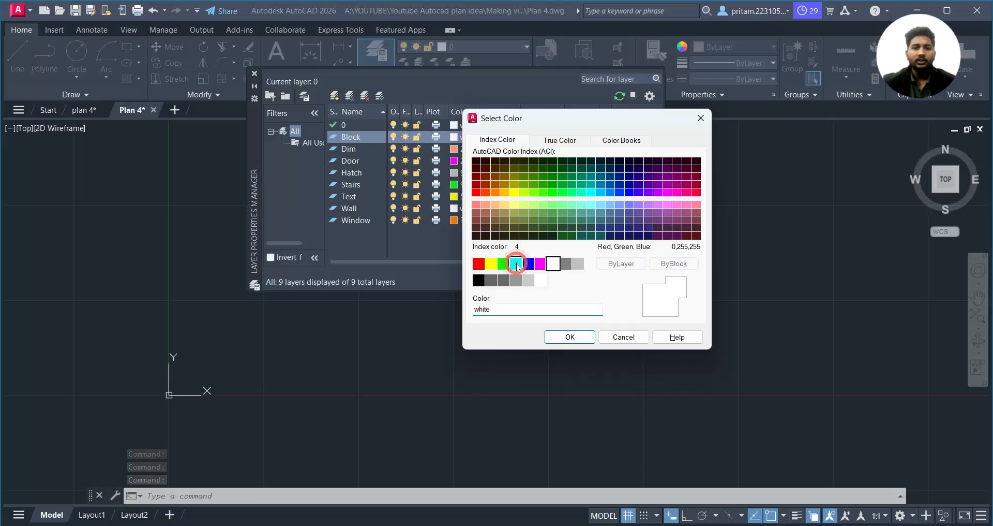
{"action": "left_click", "coordinate": [569, 336]}
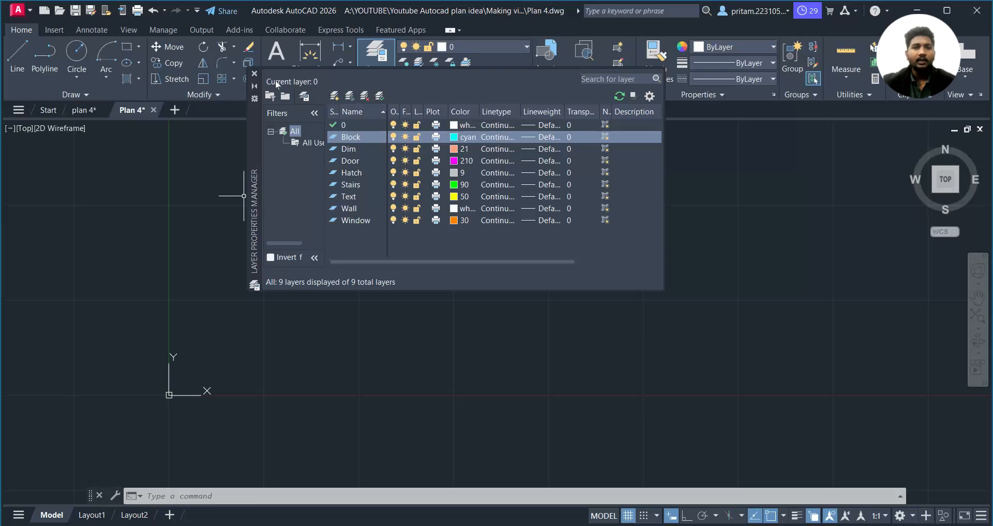
{"action": "left_click", "coordinate": [255, 76]}
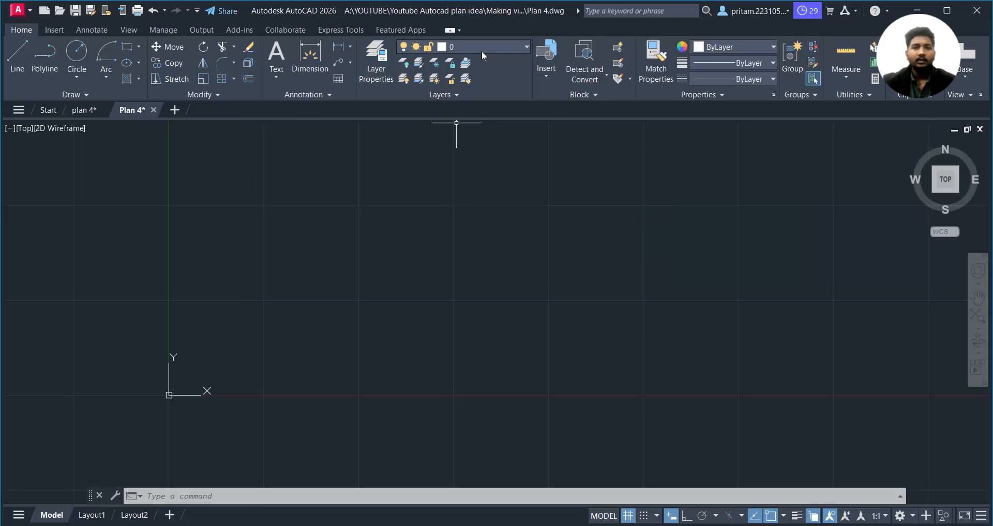
- Check the created layers and their colours in the list of available current layers
{"action": "middle_click_drag", "start_coordinate": [436, 222], "coordinate": [435, 235]}
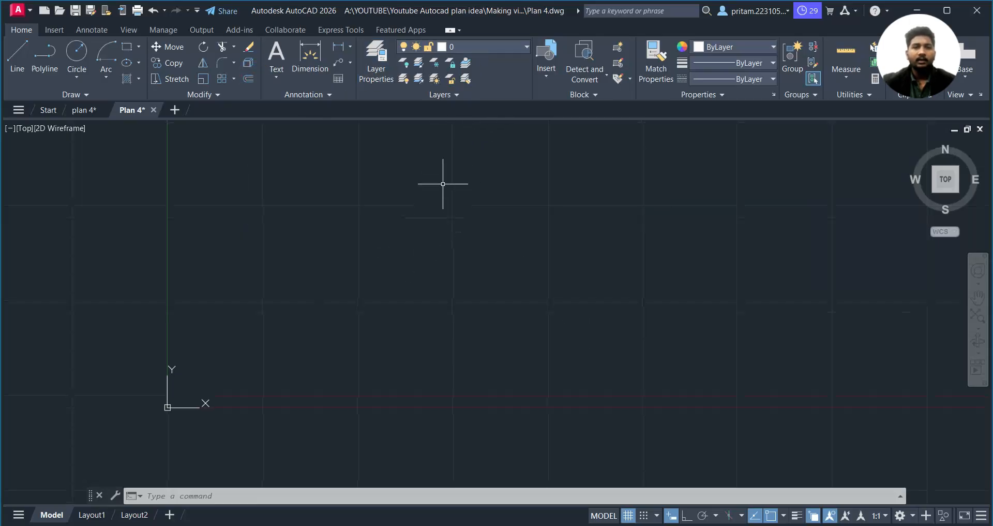
{"action": "left_click", "coordinate": [511, 47]}
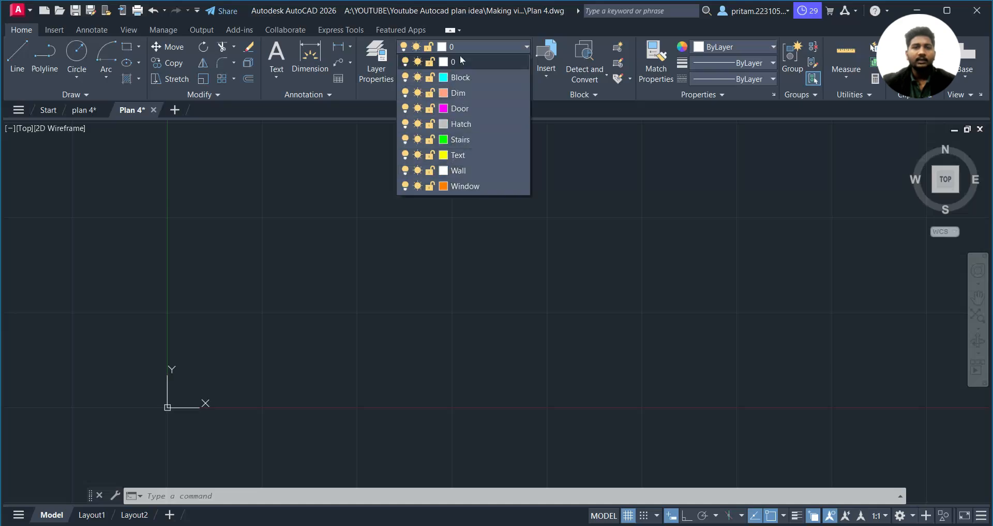
{"action": "left_click", "coordinate": [498, 252]}
{"action": "scroll", "coordinate": [625, 222], "scroll_direction": "down", "scroll_amount": 2}
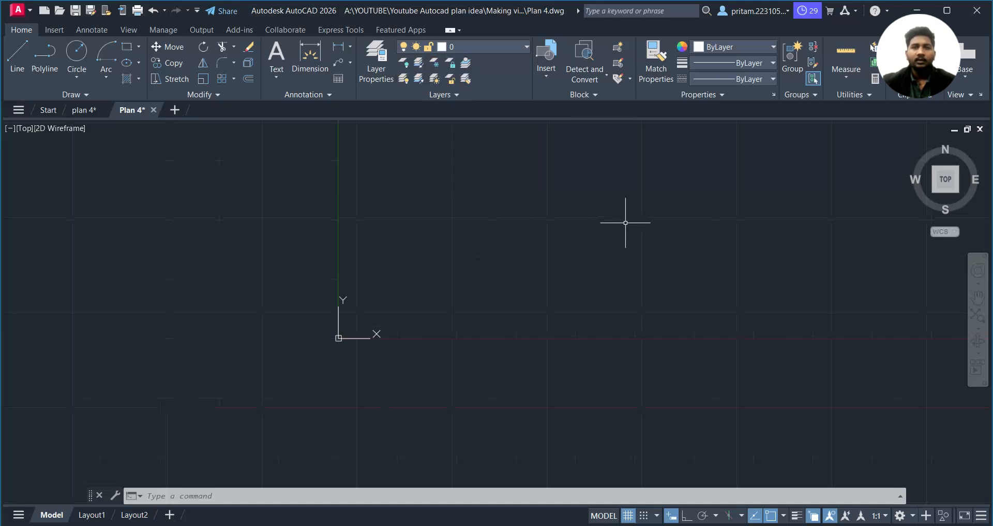
{"action": "middle_click_drag", "start_coordinate": [581, 249], "coordinate": [348, 317]}
{"action": "middle_click_drag", "start_coordinate": [277, 350], "coordinate": [419, 330]}
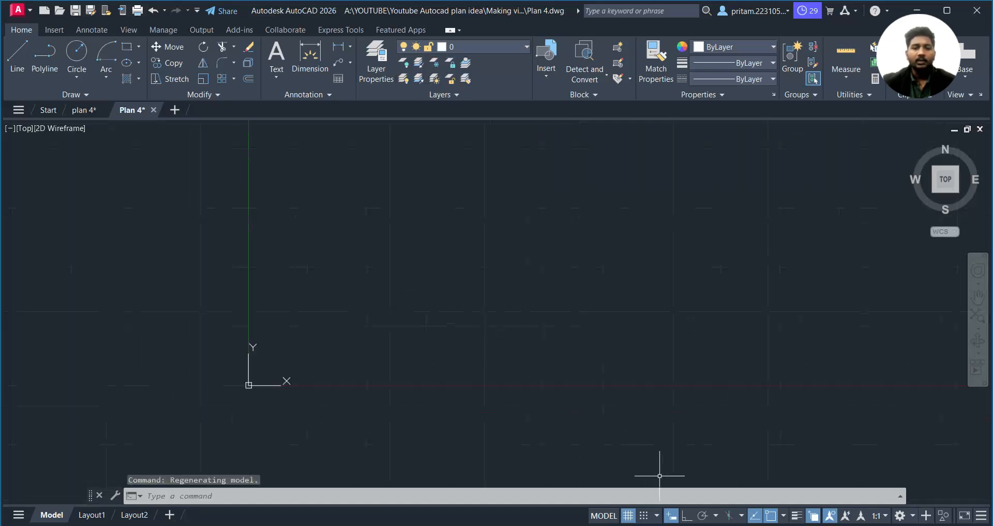
- Switch to the Canva notes and read the Step 3 room-by-room layout instructions for the bedrooms
{"action": "key", "text": "alt+Tab"}
{"action": "scroll", "coordinate": [520, 295], "scroll_direction": "down", "scroll_amount": 5}
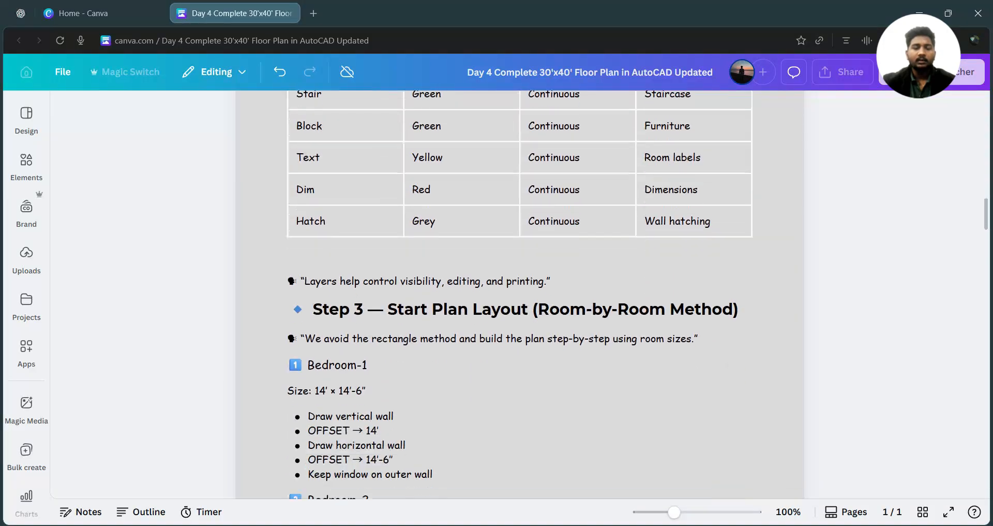
{"action": "scroll", "coordinate": [519, 295], "scroll_direction": "down", "scroll_amount": 3}
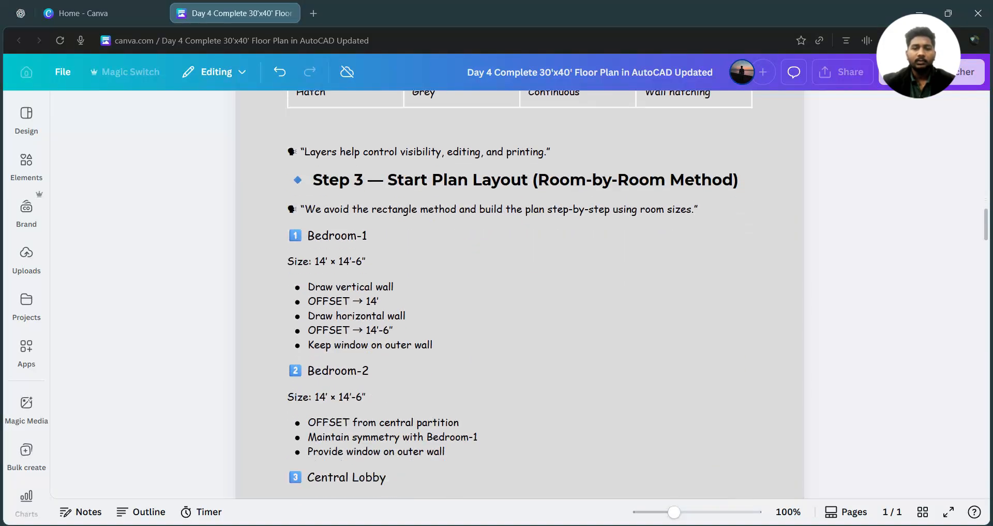
- Switch back to AutoCAD and examine the finished reference plan's room sizes, overall dimensions, wall thicknesses and door and window notes
{"action": "key", "text": "alt+Tab"}
{"action": "left_click", "coordinate": [83, 110]}
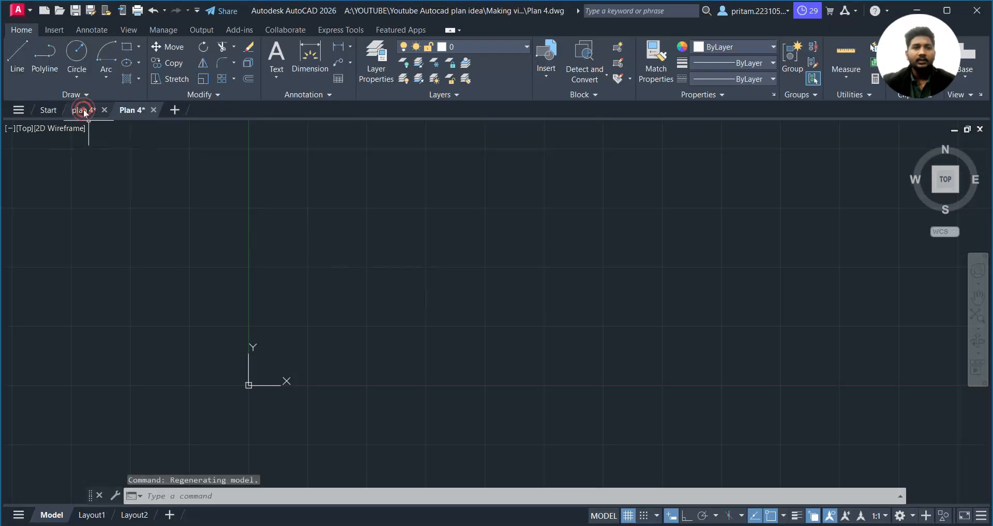
{"action": "mouse_move", "coordinate": [657, 401]}
{"action": "middle_mouse_down"}
{"action": "mouse_move", "coordinate": [693, 381]}
{"action": "mouse_move", "coordinate": [664, 407]}
{"action": "middle_mouse_up"}
{"action": "scroll", "coordinate": [361, 433], "scroll_direction": "up", "scroll_amount": 3}
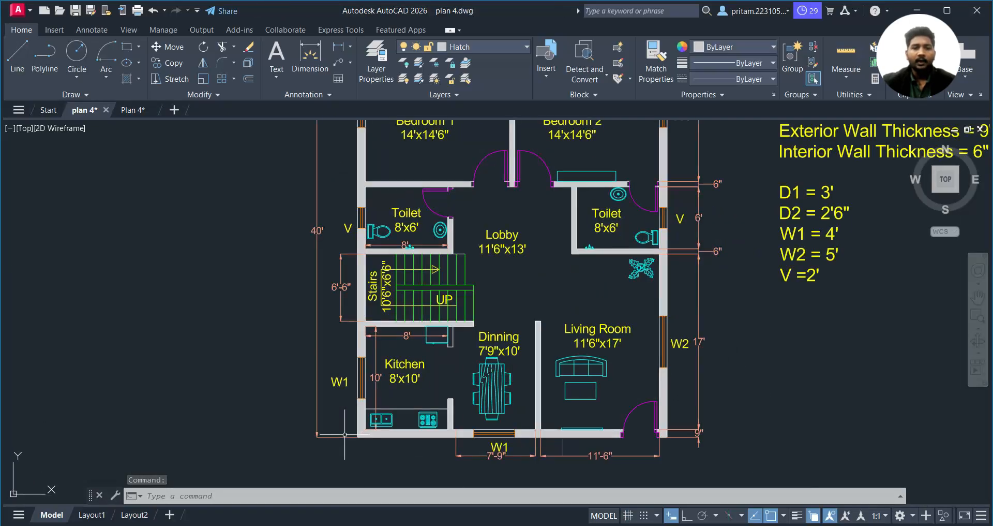
{"action": "scroll", "coordinate": [422, 390], "scroll_direction": "down", "scroll_amount": 3}
{"action": "middle_click_drag", "start_coordinate": [460, 190], "coordinate": [443, 264]}
{"action": "scroll", "coordinate": [445, 259], "scroll_direction": "up", "scroll_amount": 2}
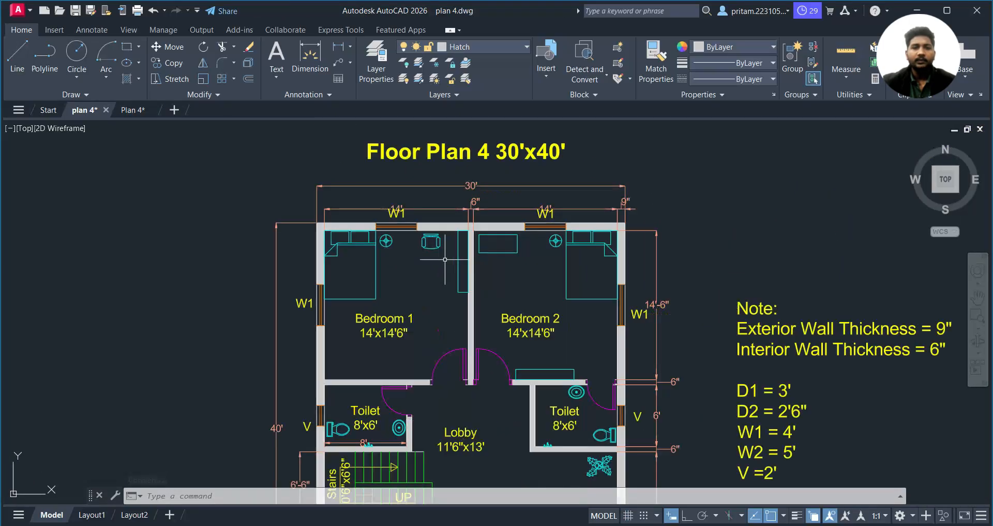
{"action": "scroll", "coordinate": [445, 260], "scroll_direction": "up", "scroll_amount": 2}
{"action": "scroll", "coordinate": [462, 186], "scroll_direction": "down", "scroll_amount": 2}
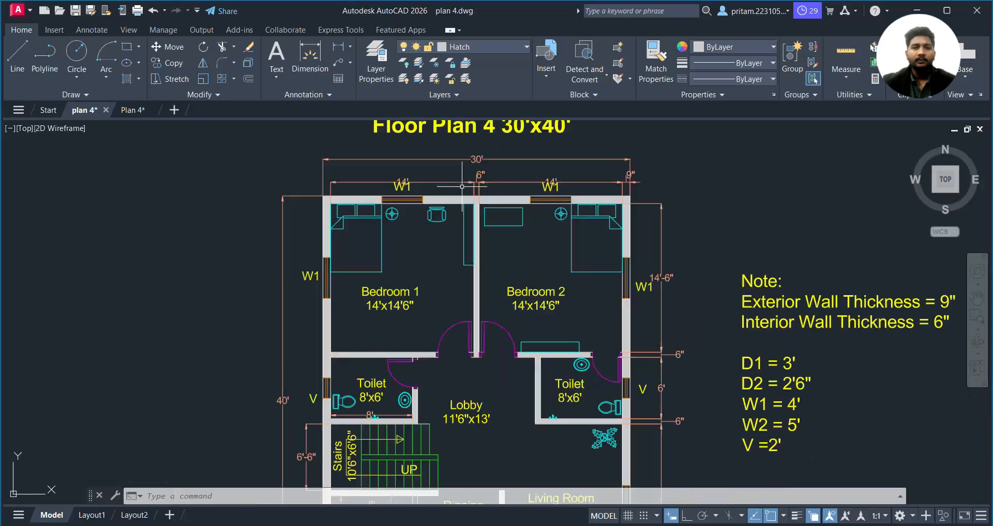
{"action": "scroll", "coordinate": [362, 227], "scroll_direction": "up", "scroll_amount": 2}
{"action": "scroll", "coordinate": [436, 223], "scroll_direction": "down", "scroll_amount": 2}
{"action": "scroll", "coordinate": [436, 222], "scroll_direction": "down", "scroll_amount": 2}
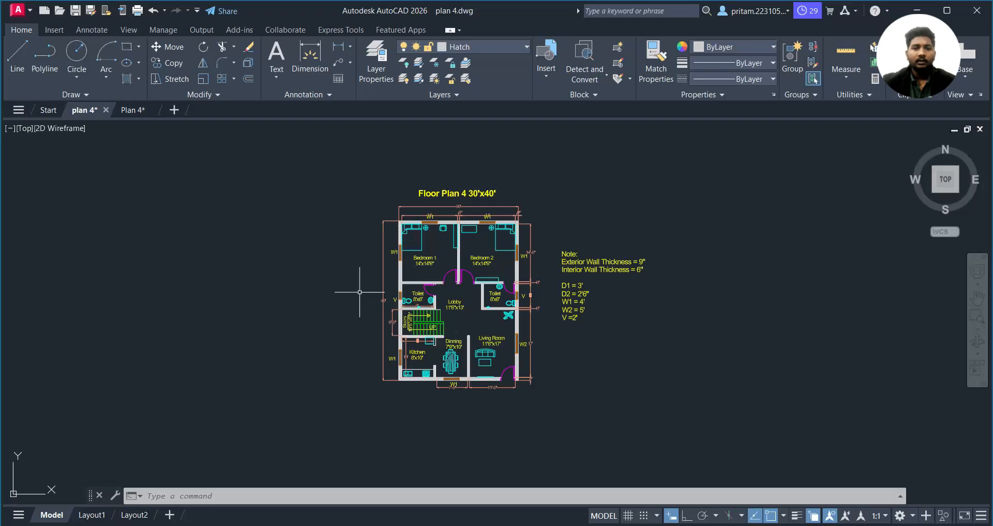
{"action": "scroll", "coordinate": [462, 232], "scroll_direction": "up", "scroll_amount": 2}
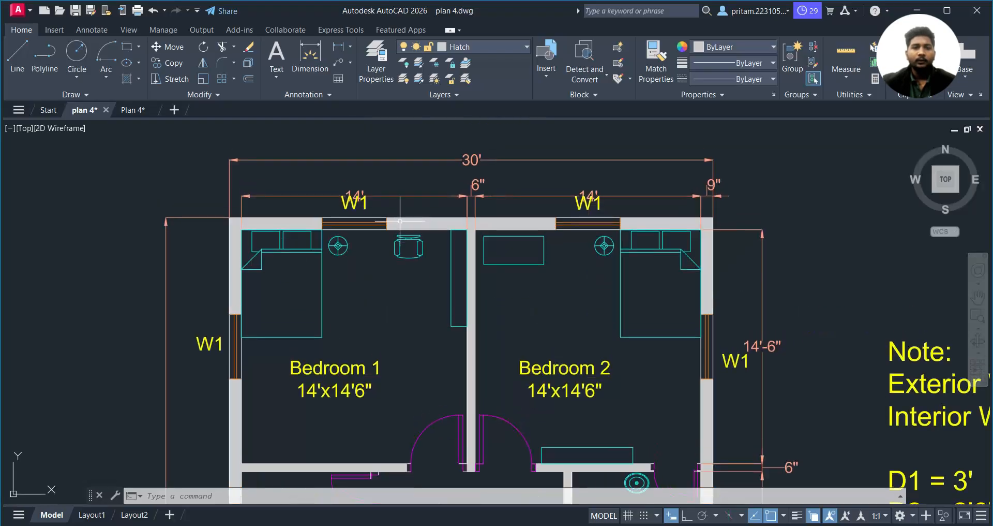
{"action": "scroll", "coordinate": [400, 221], "scroll_direction": "down", "scroll_amount": 2}
{"action": "middle_click_drag", "start_coordinate": [373, 271], "coordinate": [370, 223]}
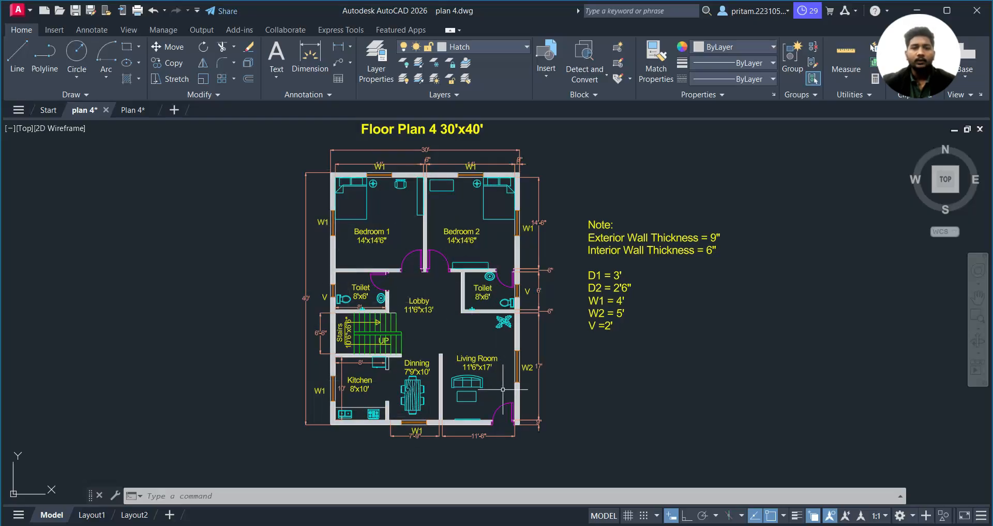
{"action": "scroll", "coordinate": [420, 201], "scroll_direction": "up", "scroll_amount": 2}
{"action": "middle_click_drag", "start_coordinate": [425, 192], "coordinate": [423, 284]}
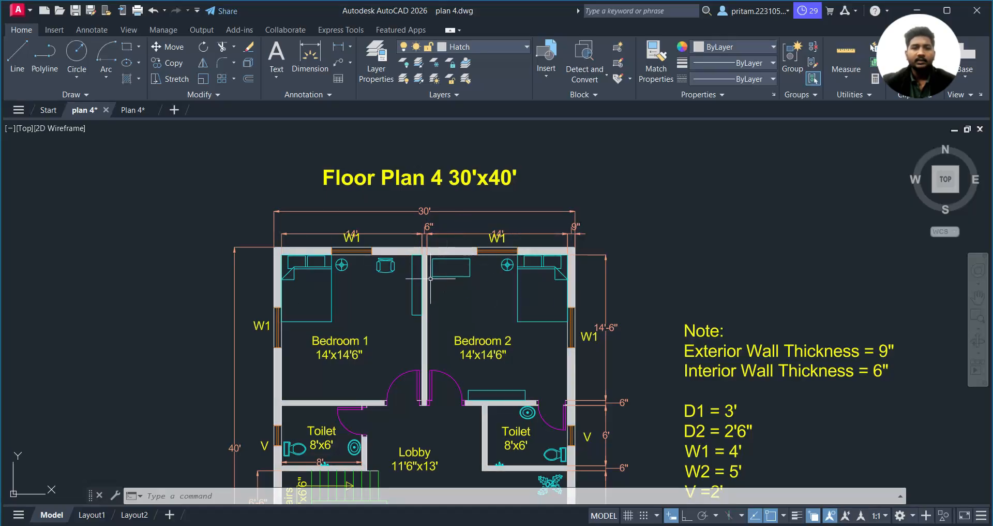
{"action": "scroll", "coordinate": [418, 303], "scroll_direction": "down", "scroll_amount": 2}
{"action": "middle_click_drag", "start_coordinate": [446, 339], "coordinate": [459, 270]}
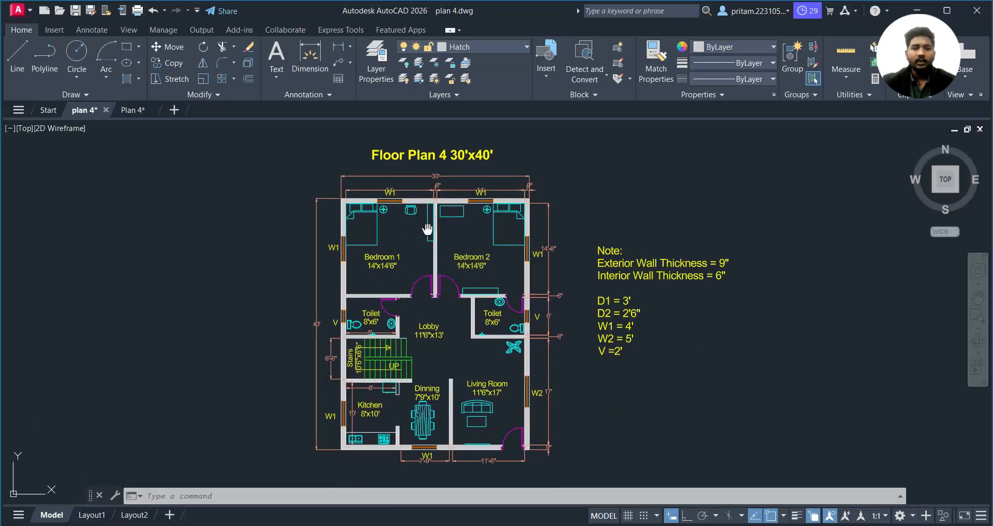
{"action": "scroll", "coordinate": [427, 230], "scroll_direction": "up", "scroll_amount": 2}
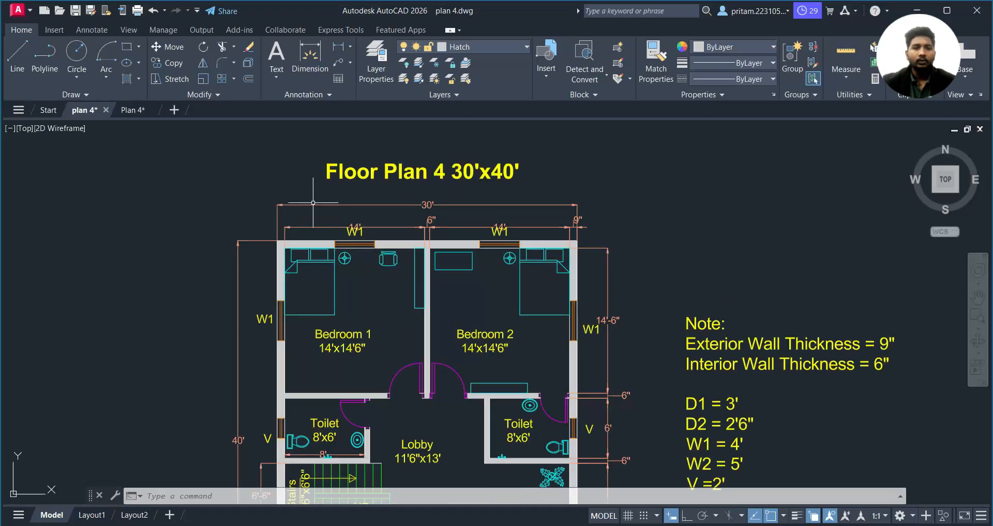
- Switch to the Plan 4 working drawing and draw a 30' horizontal line with Ortho on for the top exterior wall
{"action": "left_click", "coordinate": [132, 110]}
{"action": "scroll", "coordinate": [284, 304], "scroll_direction": "up", "scroll_amount": 2}
{"action": "mouse_move", "coordinate": [284, 304]}
{"action": "middle_mouse_down"}
{"action": "mouse_move", "coordinate": [317, 279]}
{"action": "mouse_move", "coordinate": [285, 299]}
{"action": "mouse_move", "coordinate": [314, 294]}
{"action": "middle_mouse_up"}
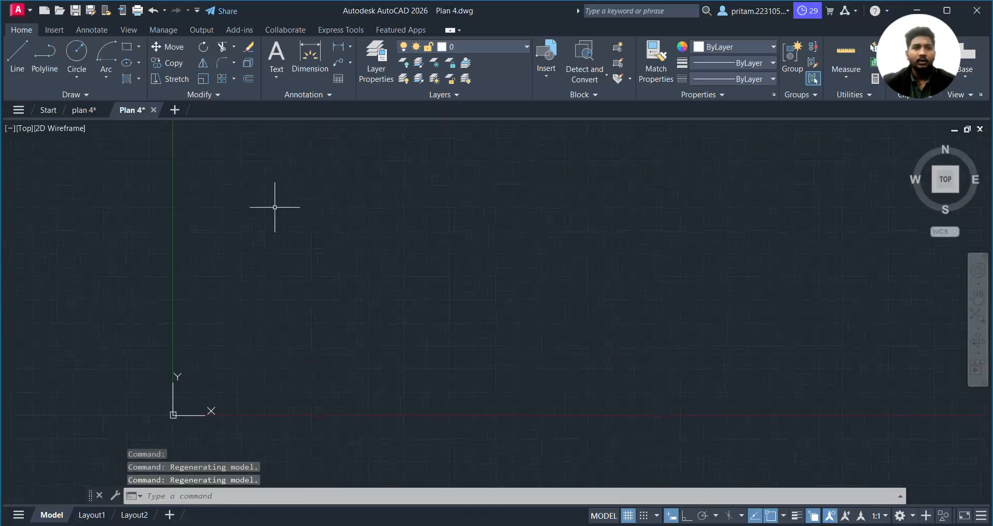
{"action": "left_click", "coordinate": [17, 58]}
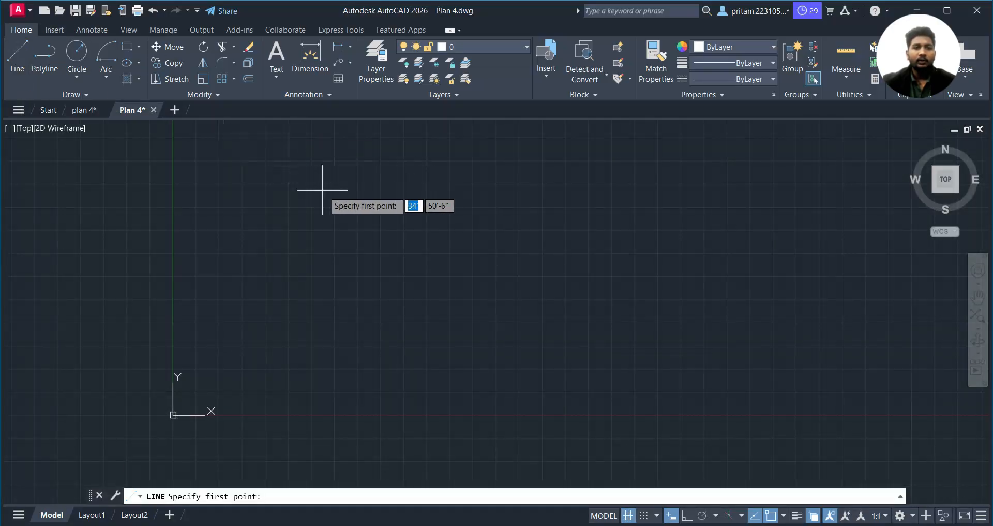
{"action": "left_click", "coordinate": [295, 187]}
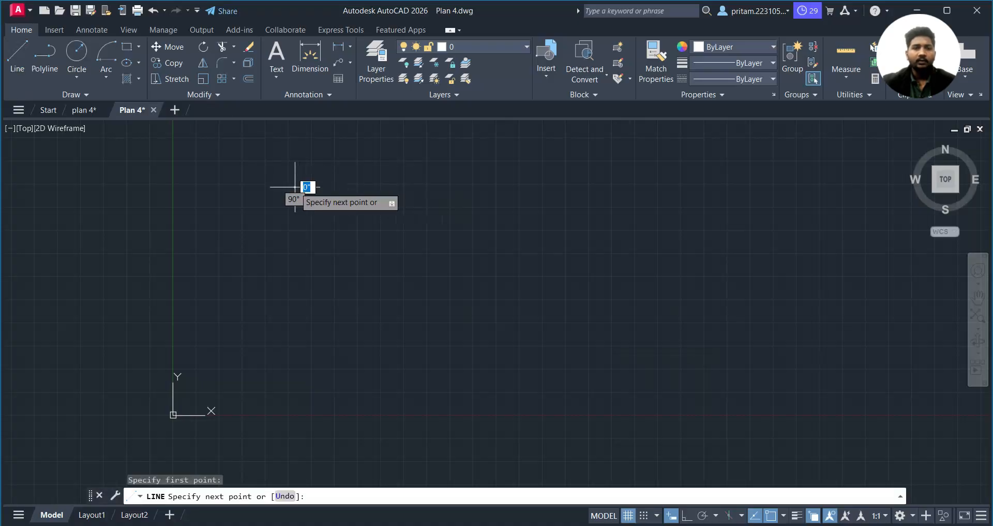
{"action": "left_click", "coordinate": [685, 517]}
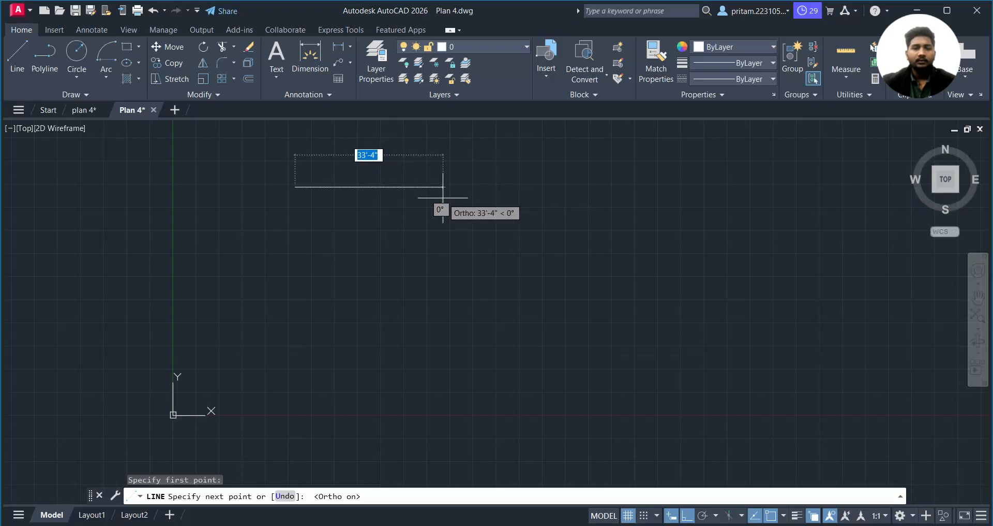
{"action": "type", "text": "30"}
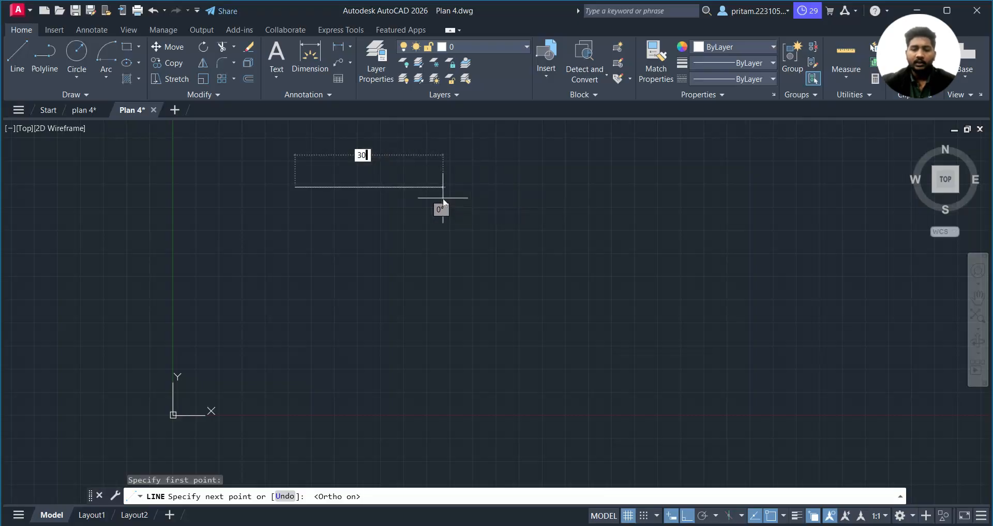
{"action": "type", "text": "'"}
{"action": "key", "text": "Return"}
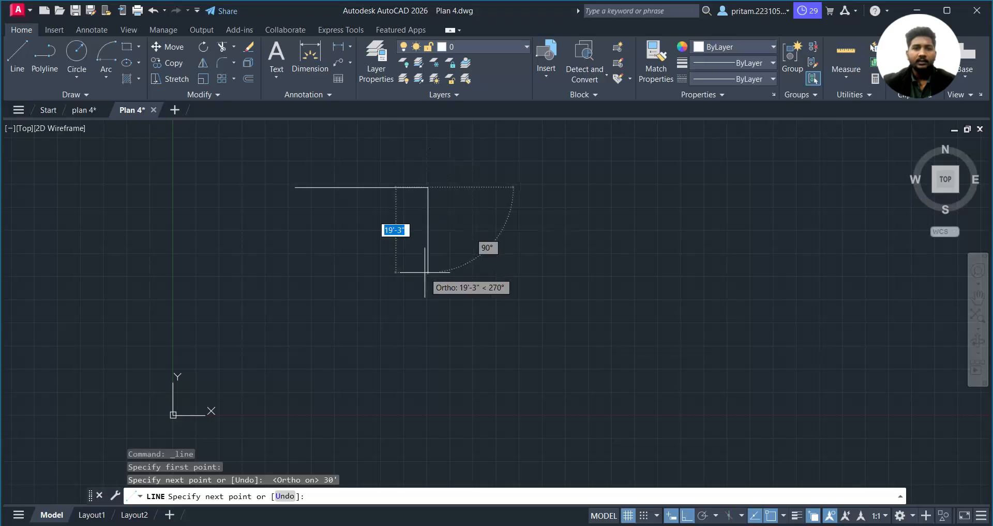
{"action": "key", "text": "Escape"}
- Offset the 30' line 9" downward to form the top exterior wall
{"action": "middle_click_drag", "start_coordinate": [377, 186], "coordinate": [372, 221]}
{"action": "scroll", "coordinate": [372, 221], "scroll_direction": "up", "scroll_amount": 2}
{"action": "middle_click_drag", "start_coordinate": [414, 188], "coordinate": [468, 160]}
{"action": "left_click", "coordinate": [472, 156]}
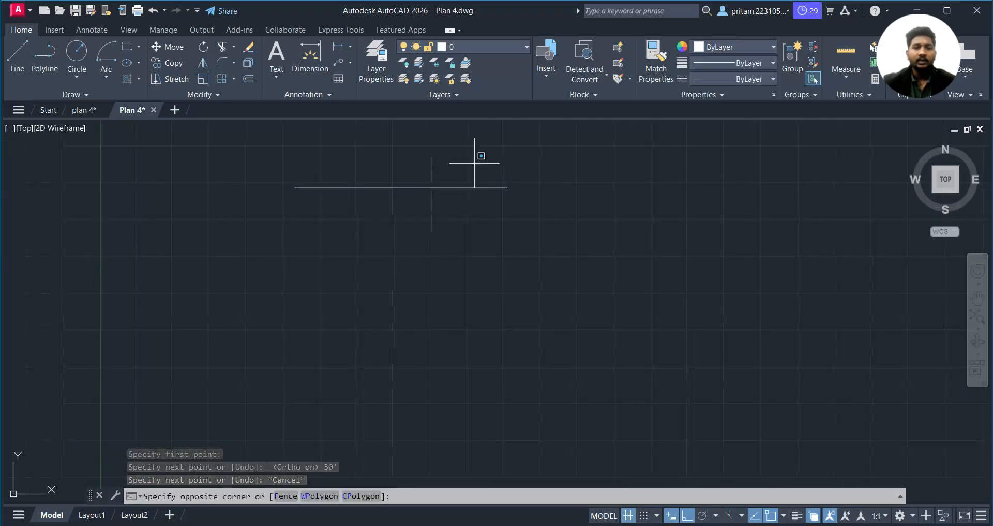
{"action": "left_click", "coordinate": [406, 223]}
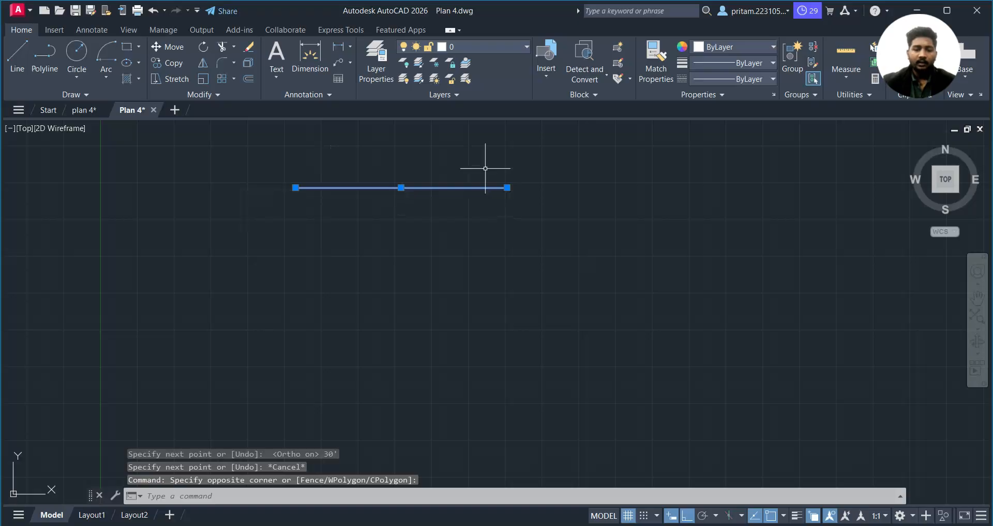
{"action": "type", "text": "O"}
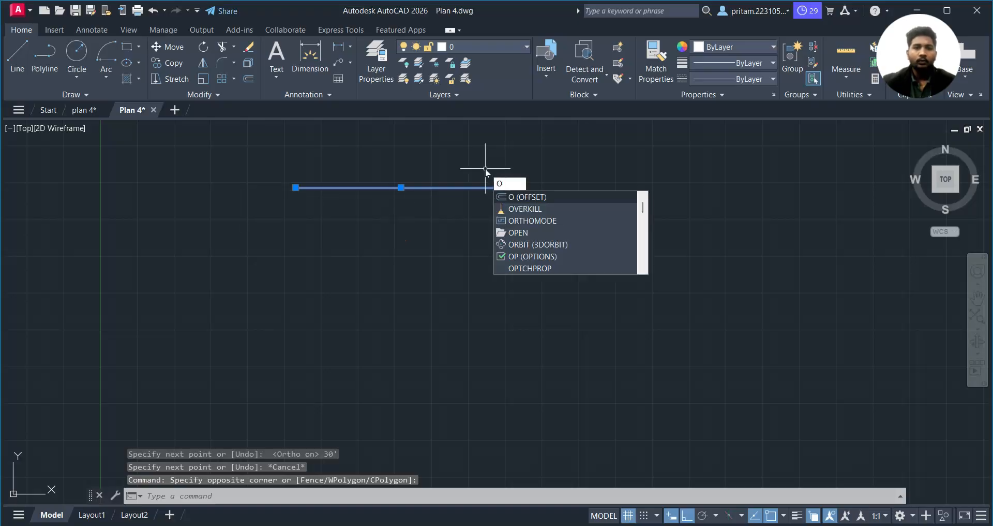
{"action": "key", "text": "Return"}
{"action": "type", "text": "9"}
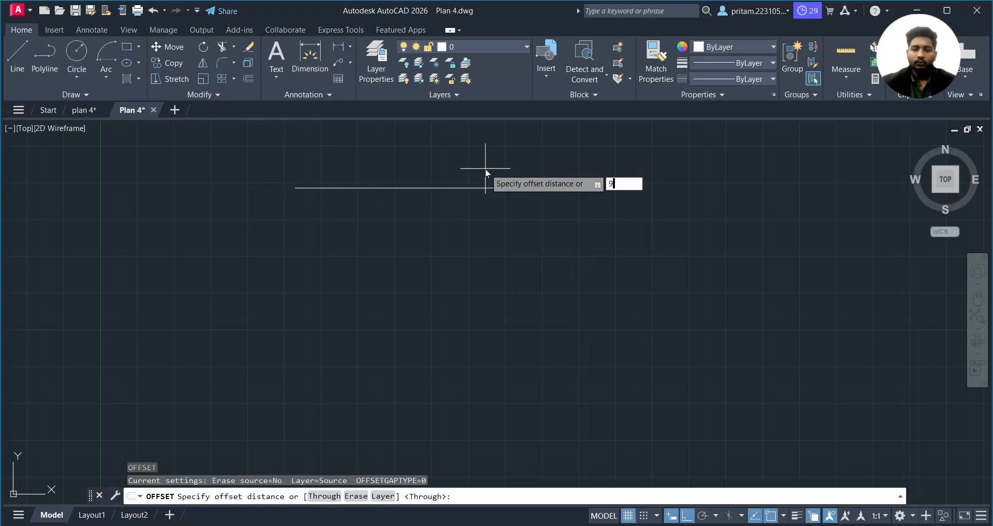
{"action": "type", "text": "\""}
{"action": "key", "text": "Return"}
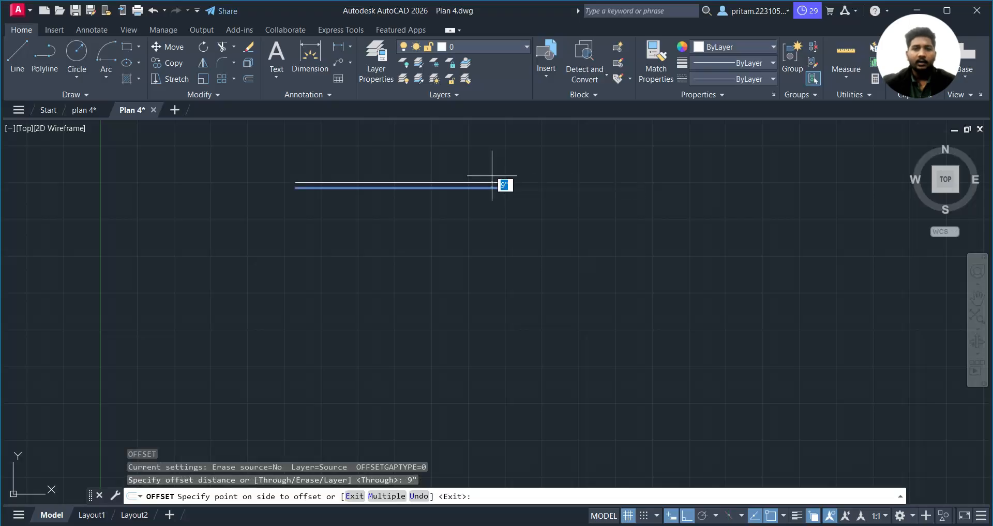
{"action": "left_click", "coordinate": [490, 245]}
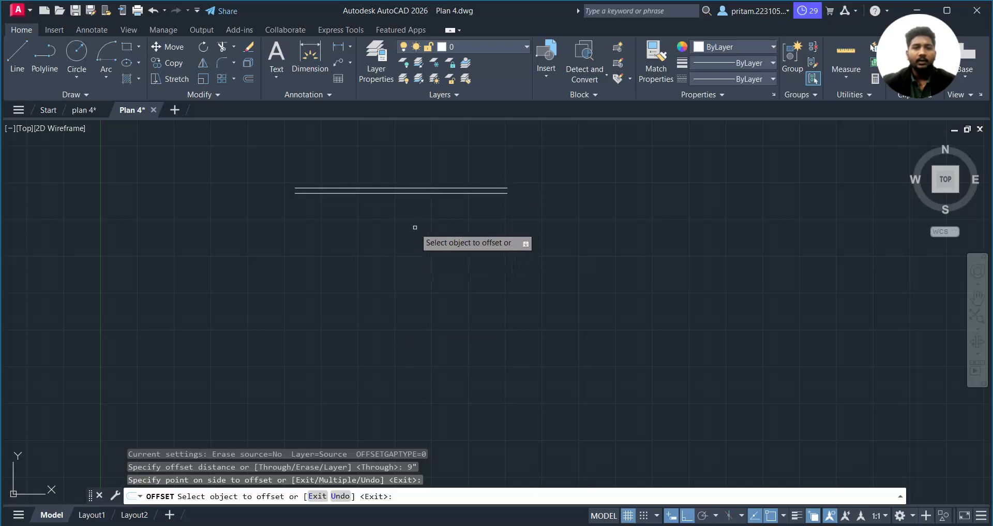
{"action": "key", "text": "Escape"}
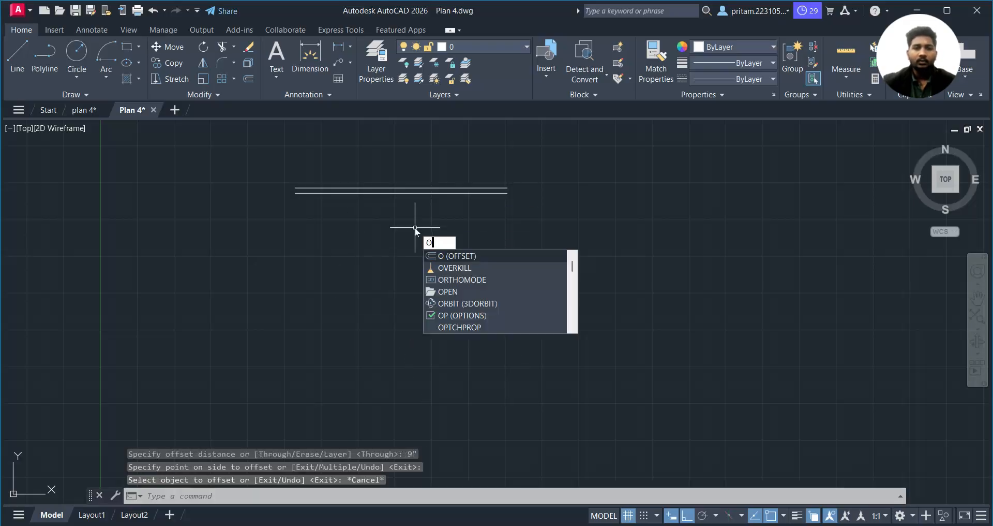
- Check the bedroom depth in the reference plan and offset the top wall's inner line 14'6" downward in the working drawing
{"action": "key", "text": "Return"}
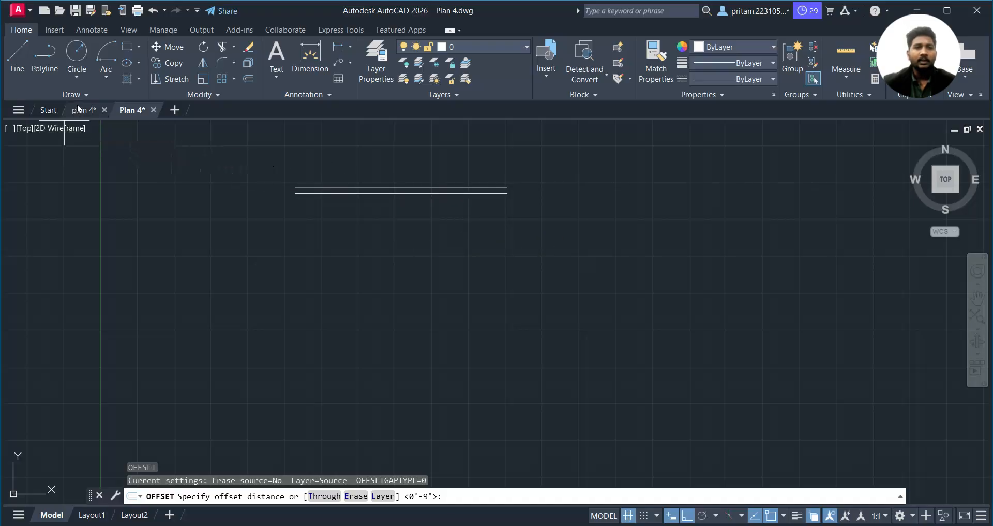
{"action": "mouse_move", "coordinate": [83, 109]}
{"action": "left_click", "coordinate": [51, 189]}
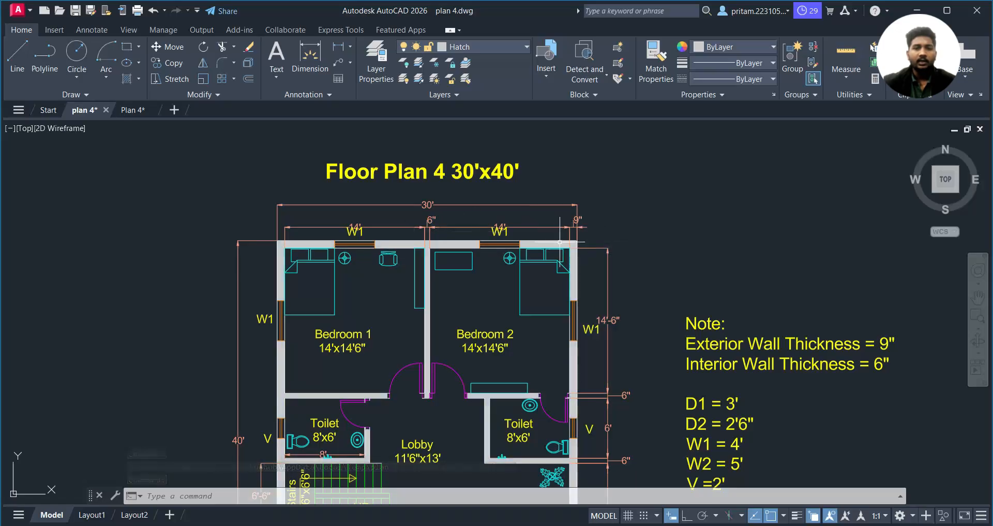
{"action": "middle_click_drag", "start_coordinate": [304, 288], "coordinate": [297, 220]}
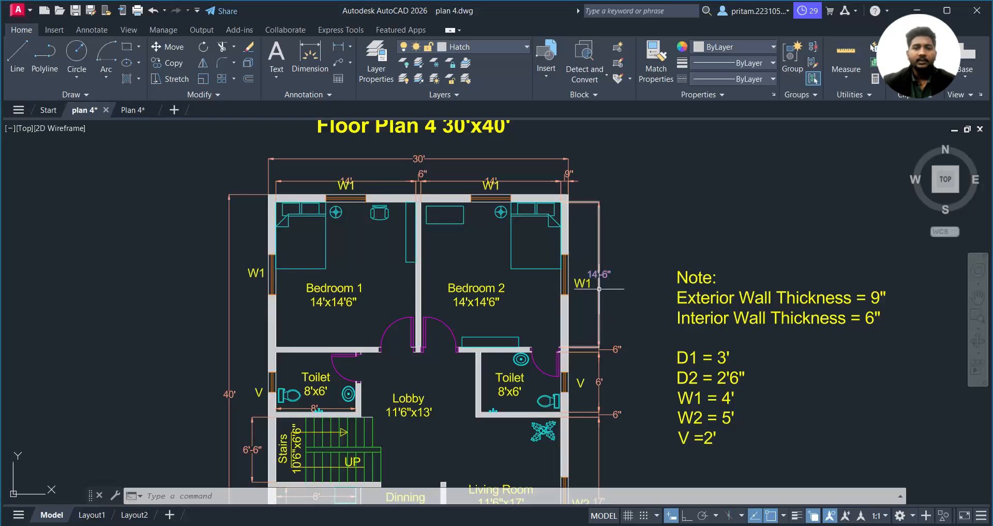
{"action": "left_click", "coordinate": [130, 111]}
{"action": "type", "text": "o"}
{"action": "key", "text": "Return"}
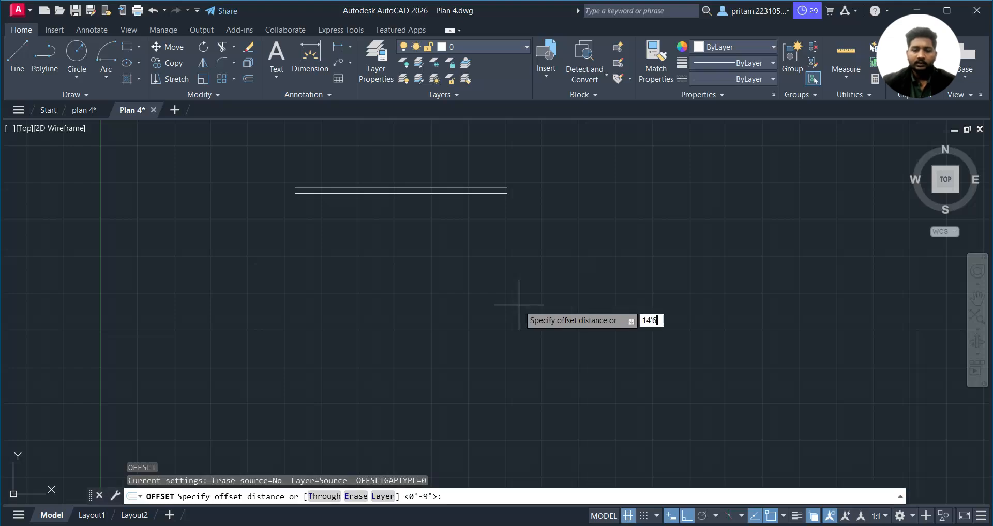
{"action": "type", "text": "14'6\""}
{"action": "key", "text": "Return"}
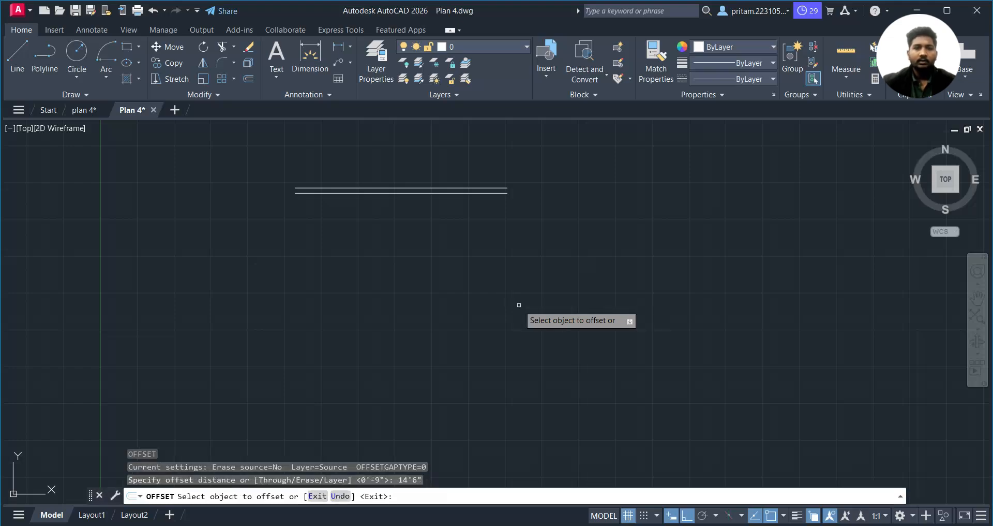
{"action": "left_click", "coordinate": [465, 192]}
{"action": "left_click", "coordinate": [445, 261]}
- Offset the line at the bottom of the bedrooms 6" downward to form the interior wall
{"action": "mouse_move", "coordinate": [460, 299]}
{"action": "middle_mouse_down"}
{"action": "mouse_move", "coordinate": [499, 226]}
{"action": "mouse_move", "coordinate": [490, 239]}
{"action": "middle_mouse_up"}
{"action": "left_click", "coordinate": [486, 247]}
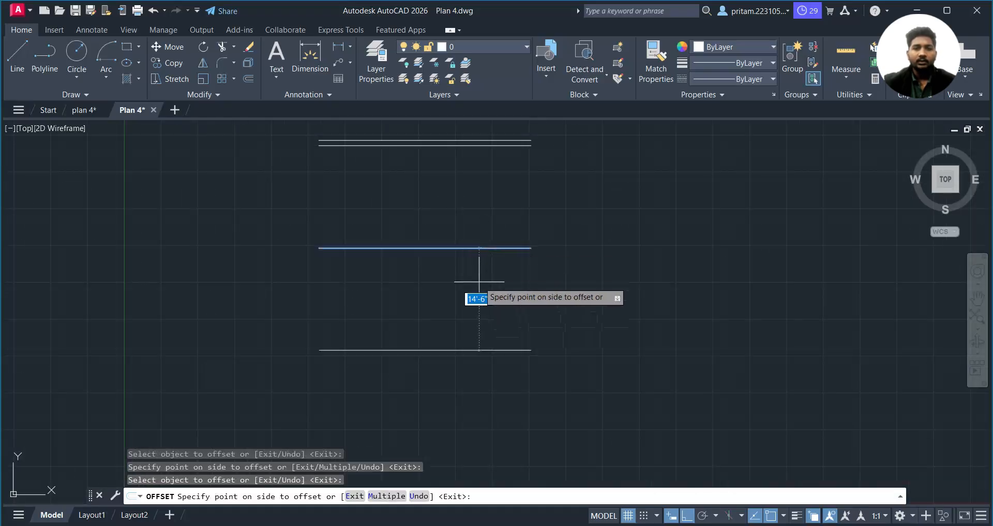
{"action": "type", "text": "6\""}
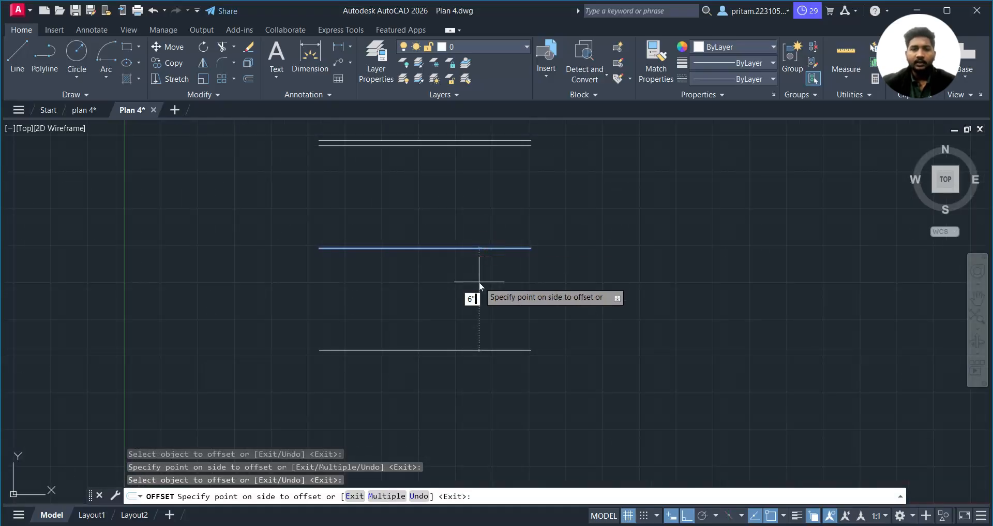
{"action": "key", "text": "Return"}
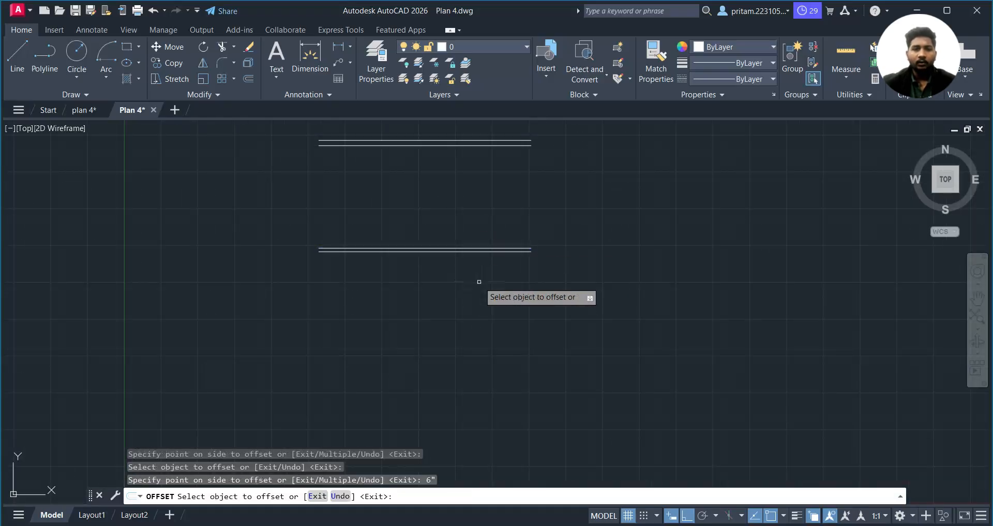
- Check the toilet depth and interior wall thickness in the reference plan, and return to the working drawing
{"action": "left_click", "coordinate": [91, 111]}
{"action": "middle_click_drag", "start_coordinate": [596, 241], "coordinate": [596, 197]}
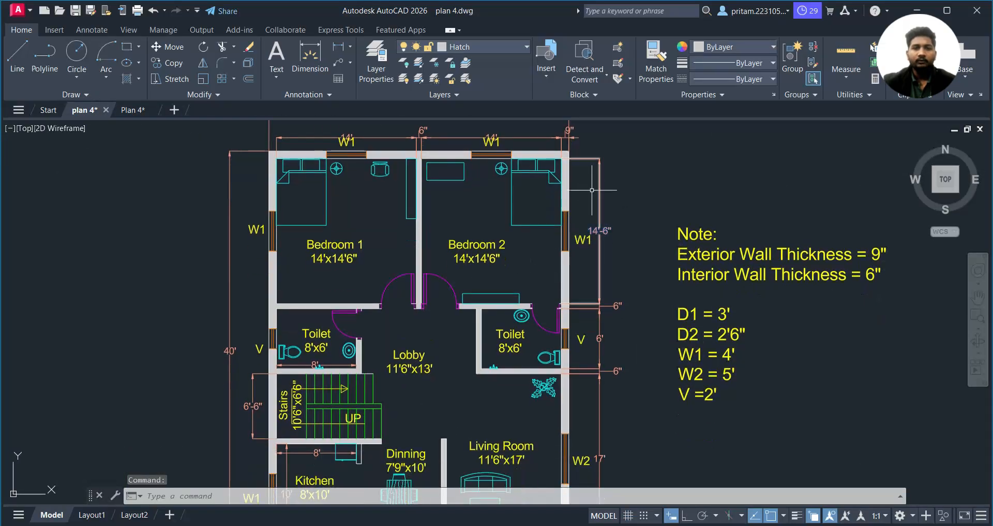
{"action": "middle_click_drag", "start_coordinate": [411, 111], "coordinate": [397, 147]}
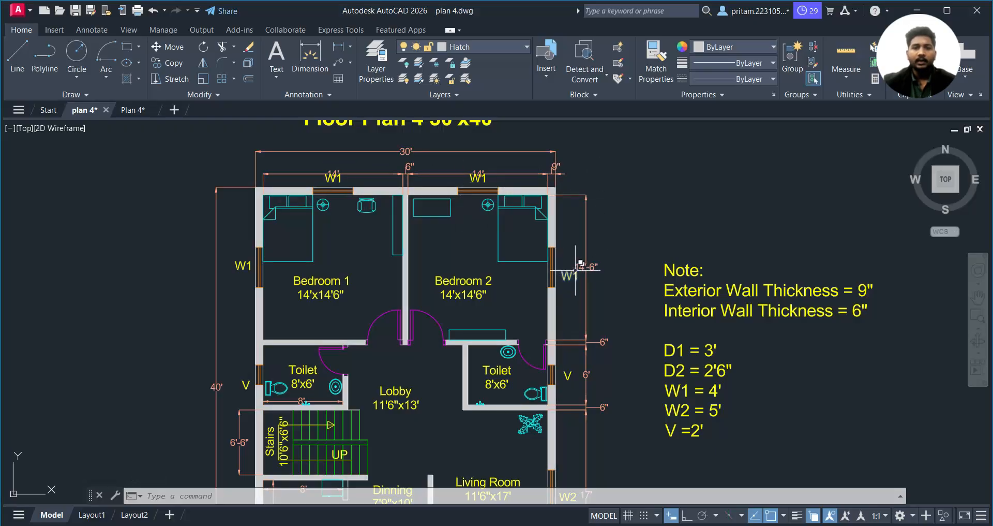
{"action": "mouse_move", "coordinate": [615, 305]}
{"action": "middle_mouse_down"}
{"action": "mouse_move", "coordinate": [603, 293]}
{"action": "mouse_move", "coordinate": [598, 228]}
{"action": "middle_mouse_up"}
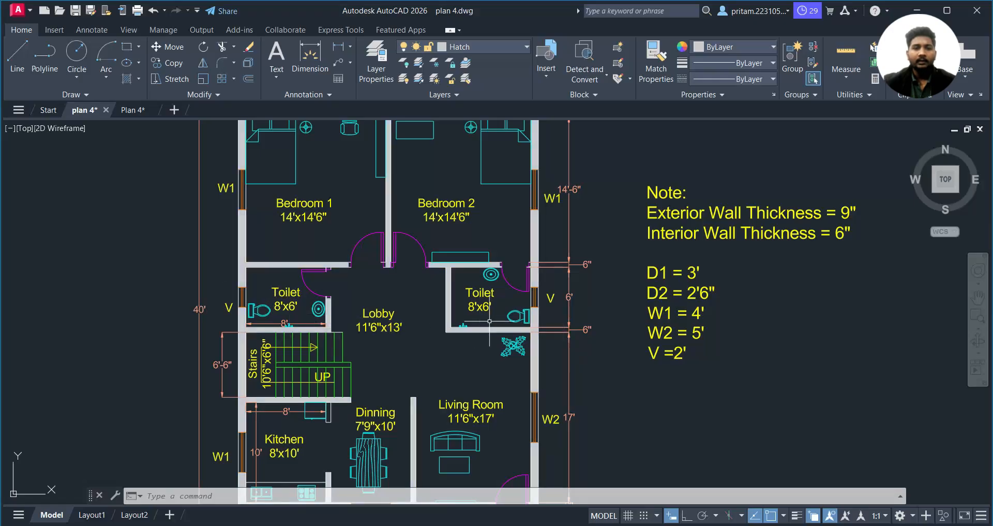
{"action": "left_click", "coordinate": [130, 110]}
{"action": "key", "text": "Escape"}
{"action": "type", "text": "o"}
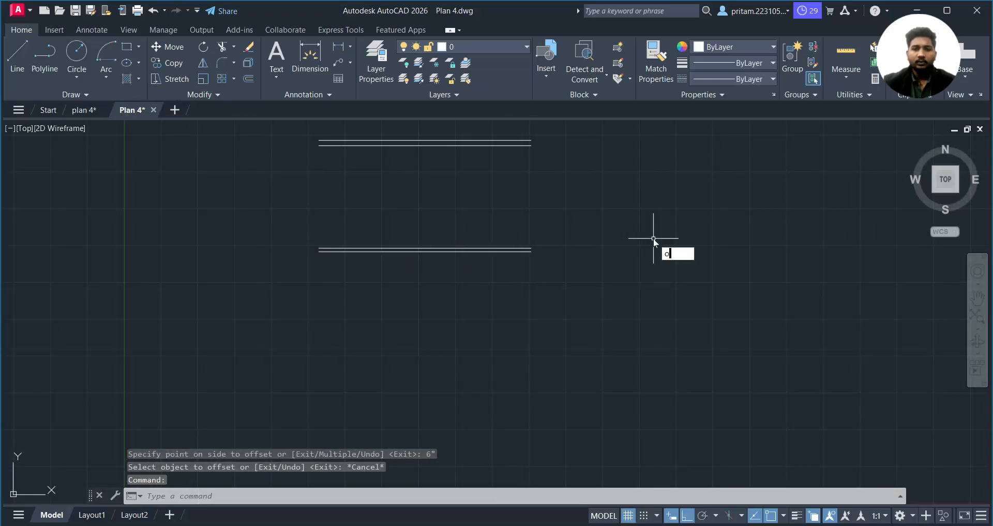
{"action": "key", "text": "Return"}
{"action": "type", "text": "6"}
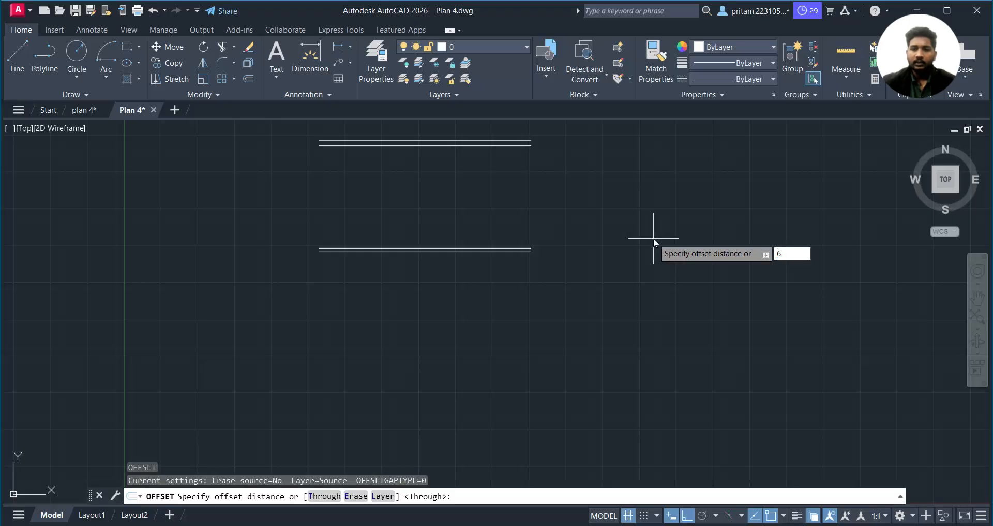
{"action": "key", "text": "Return"}
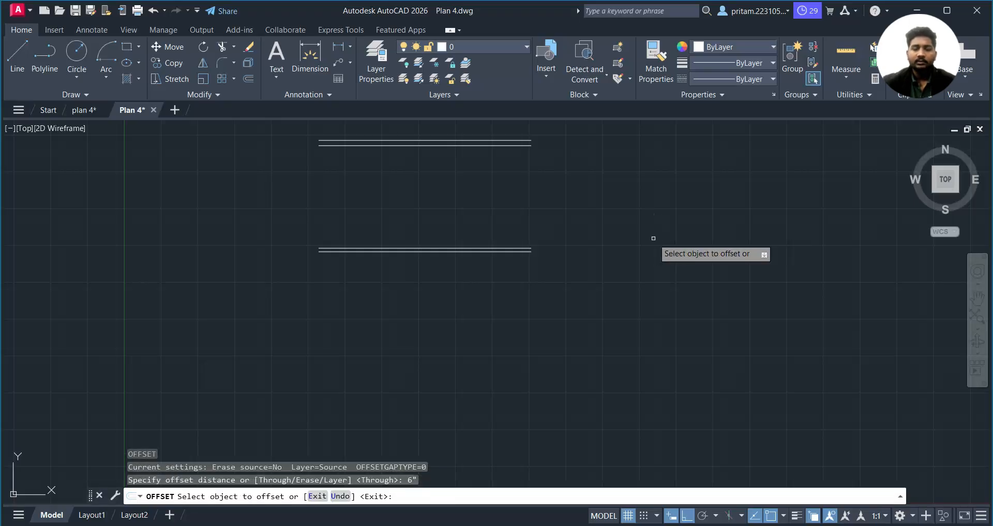
{"action": "type", "text": "o"}
{"action": "key", "text": "Return"}
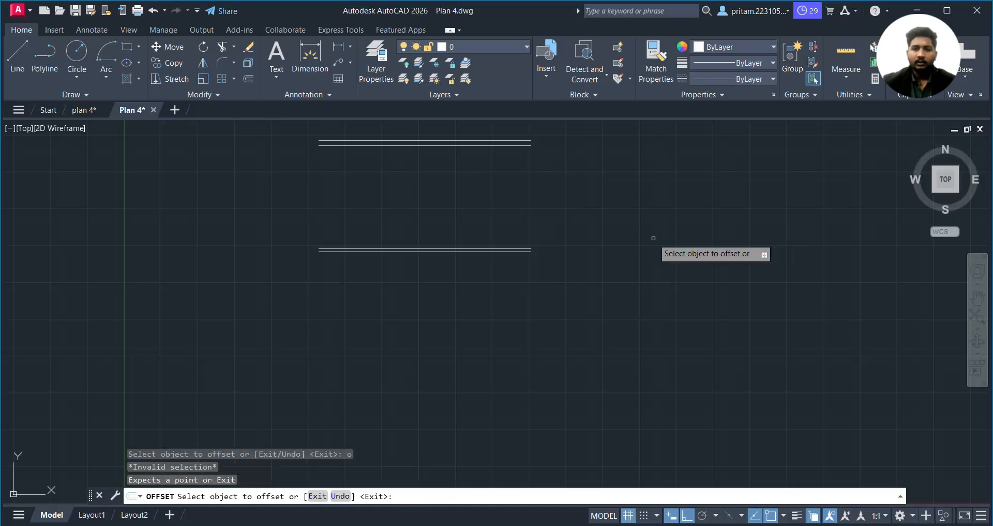
{"action": "type", "text": "6"}
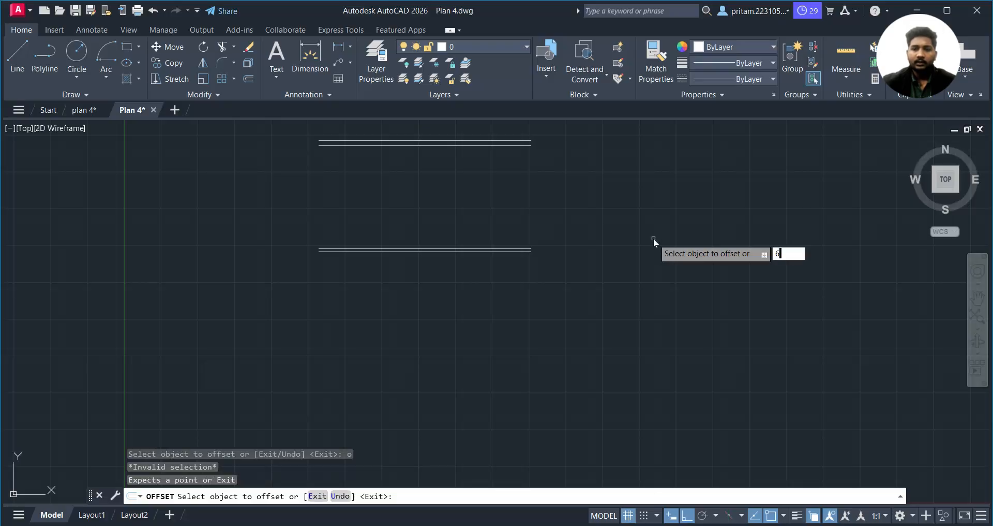
{"action": "type", "text": "'"}
{"action": "key", "text": "Return"}
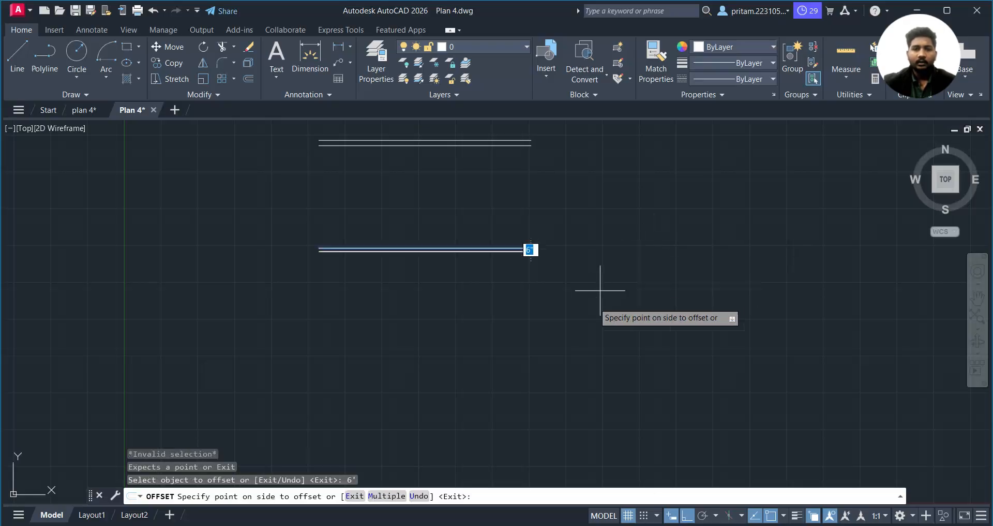
{"action": "key", "text": "Escape"}
{"action": "key", "text": "Escape"}
{"action": "key", "text": "Escape"}
- Offset the lower line of the bedrooms' interior wall 6' downward to mark the toilet depth
{"action": "type", "text": "o"}
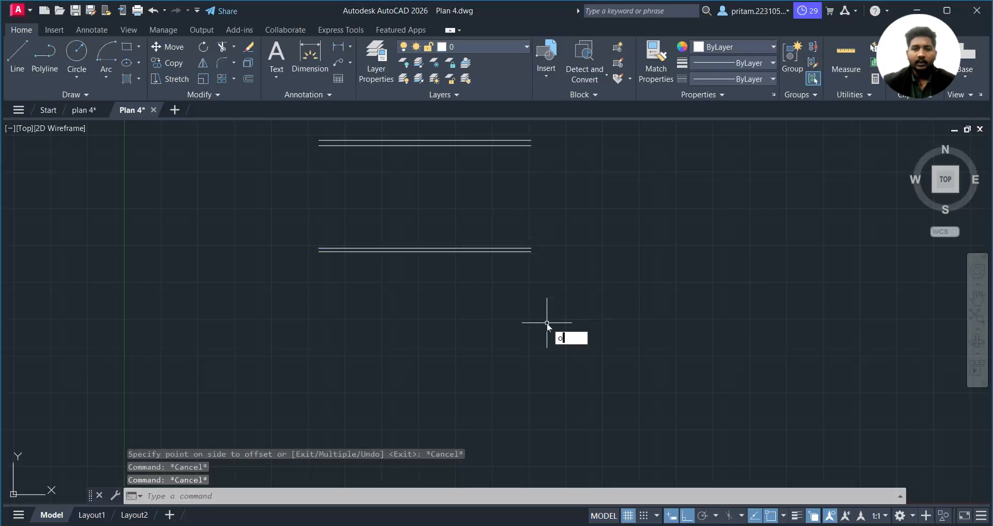
{"action": "key", "text": "Return"}
{"action": "type", "text": "6"}
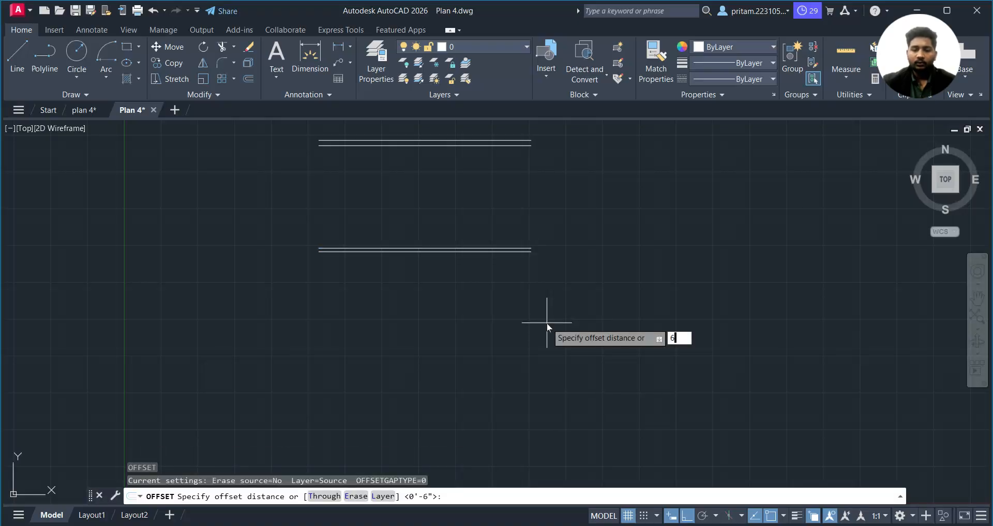
{"action": "type", "text": "'"}
{"action": "key", "text": "Return"}
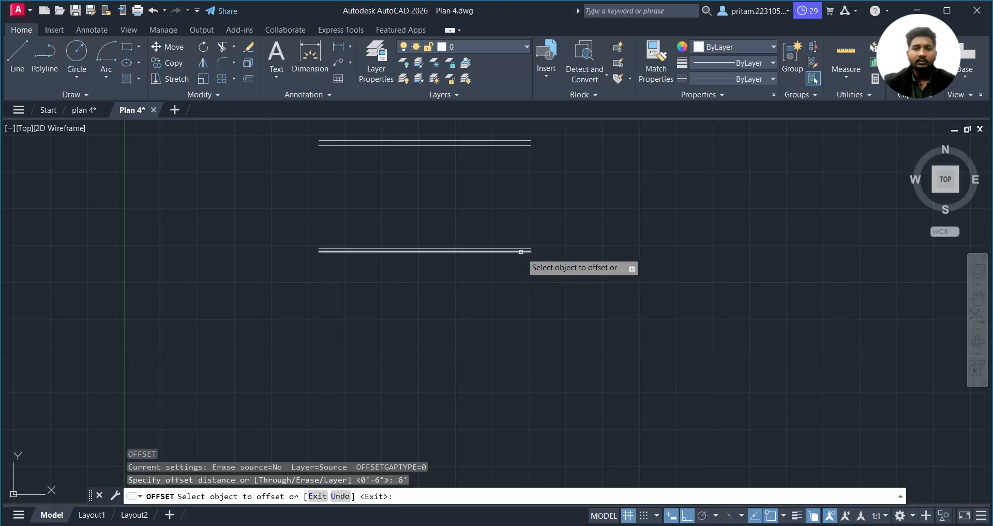
{"action": "left_click", "coordinate": [520, 250]}
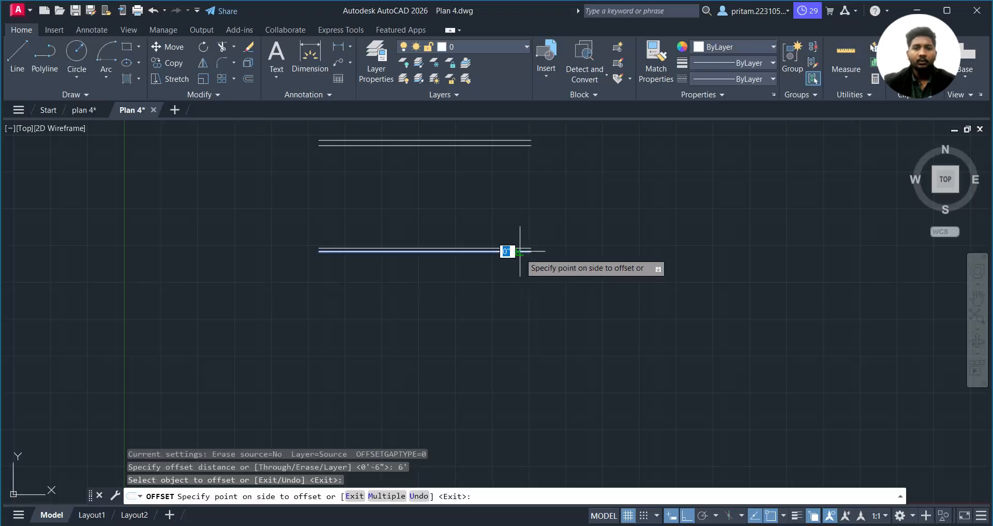
{"action": "left_click", "coordinate": [500, 339]}
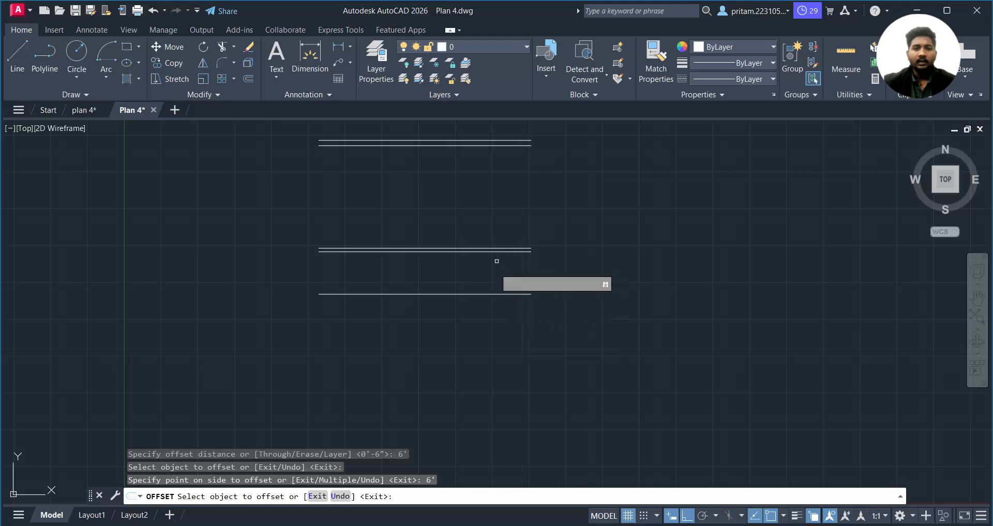
- Offset the line marking the toilet depth 6" downward to form the interior wall below the toilets
{"action": "left_click", "coordinate": [502, 293]}
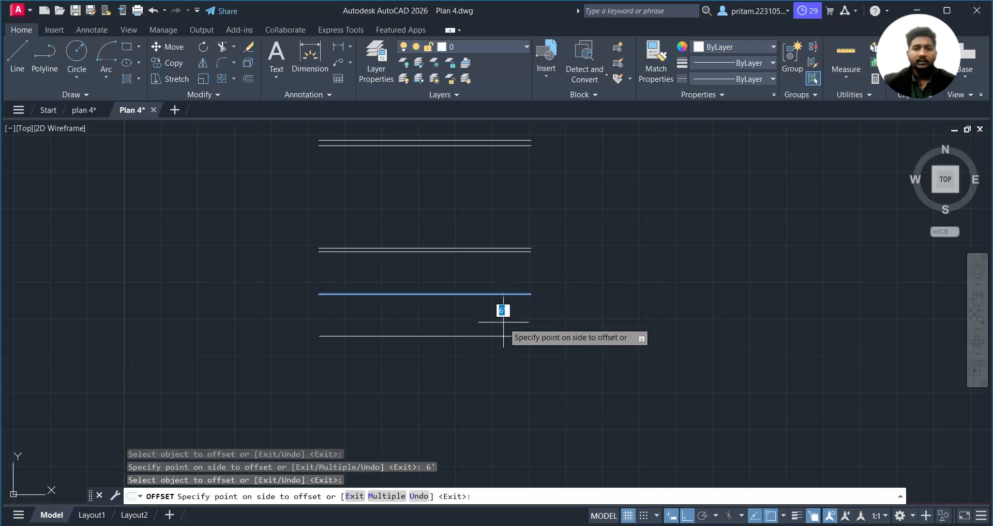
{"action": "type", "text": "6\""}
{"action": "key", "text": "Return"}
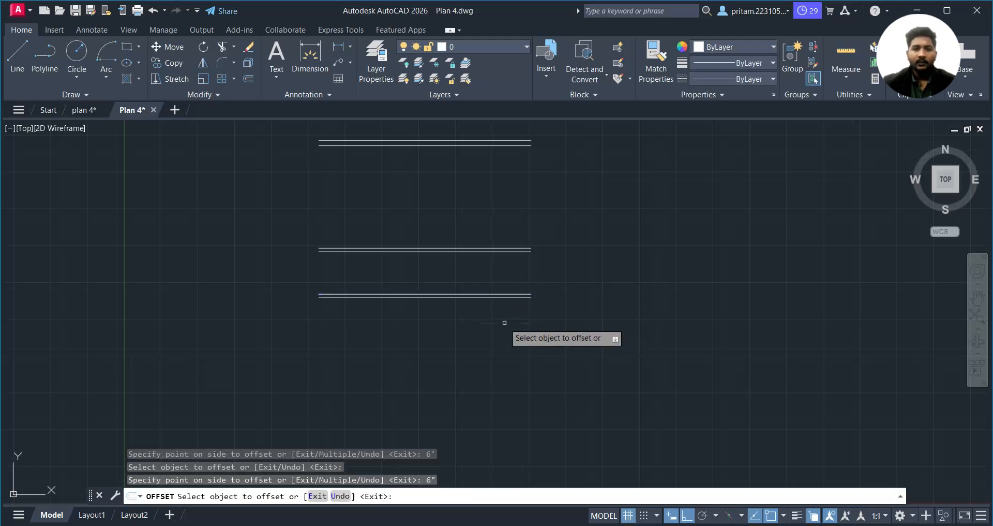
- Check the stairs and living room depths in the reference plan, and return to the working drawing
{"action": "left_click", "coordinate": [79, 108]}
{"action": "middle_click_drag", "start_coordinate": [370, 352], "coordinate": [382, 177]}
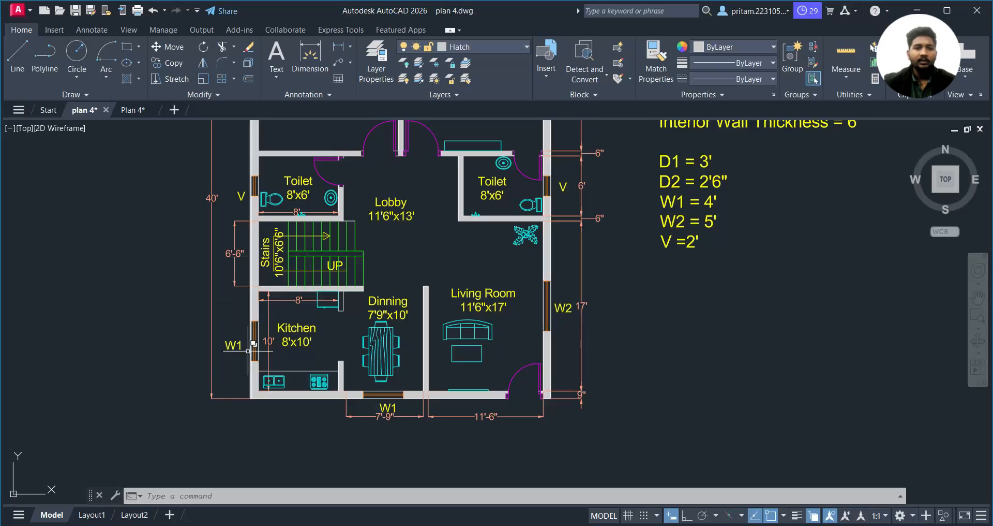
{"action": "mouse_move", "coordinate": [576, 293]}
{"action": "middle_mouse_down"}
{"action": "mouse_move", "coordinate": [555, 412]}
{"action": "mouse_move", "coordinate": [561, 366]}
{"action": "middle_mouse_up"}
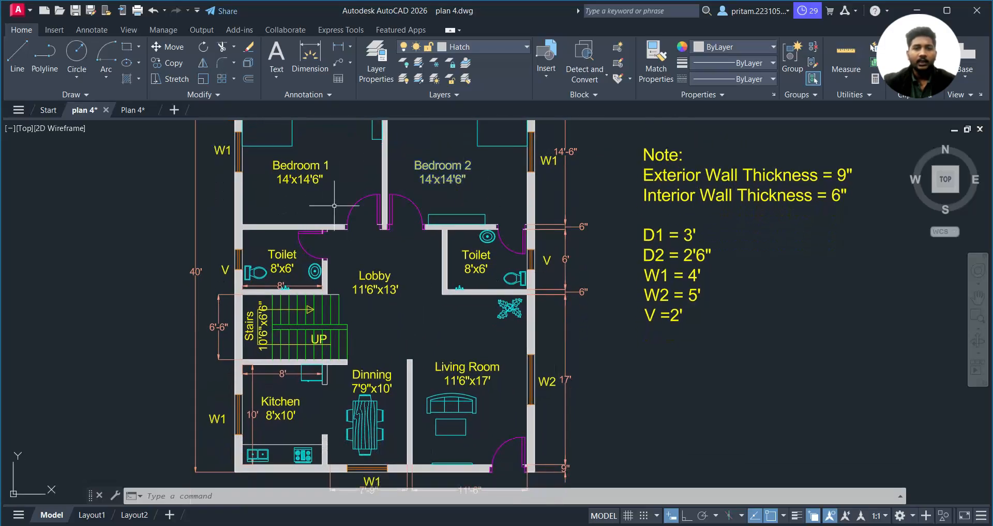
{"action": "middle_click_drag", "start_coordinate": [525, 318], "coordinate": [531, 278]}
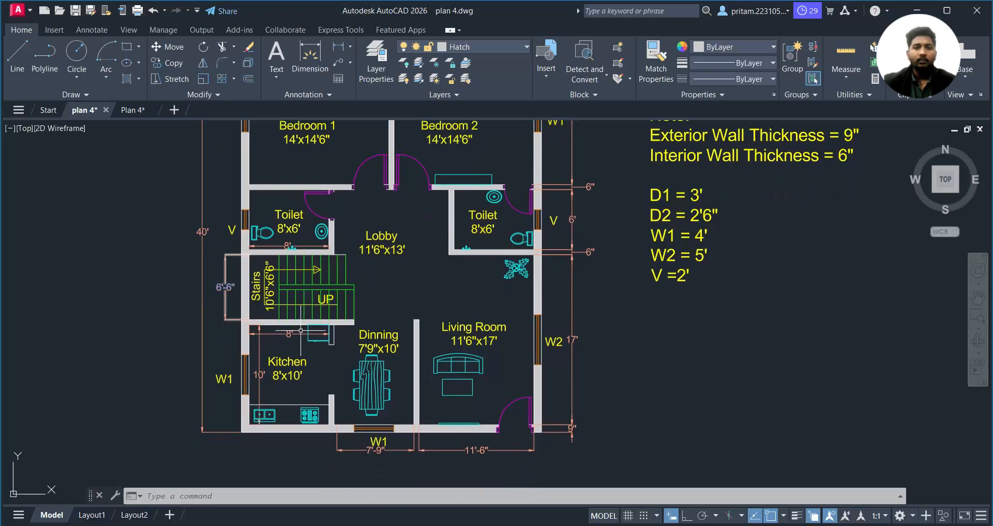
{"action": "middle_click_drag", "start_coordinate": [644, 305], "coordinate": [646, 292]}
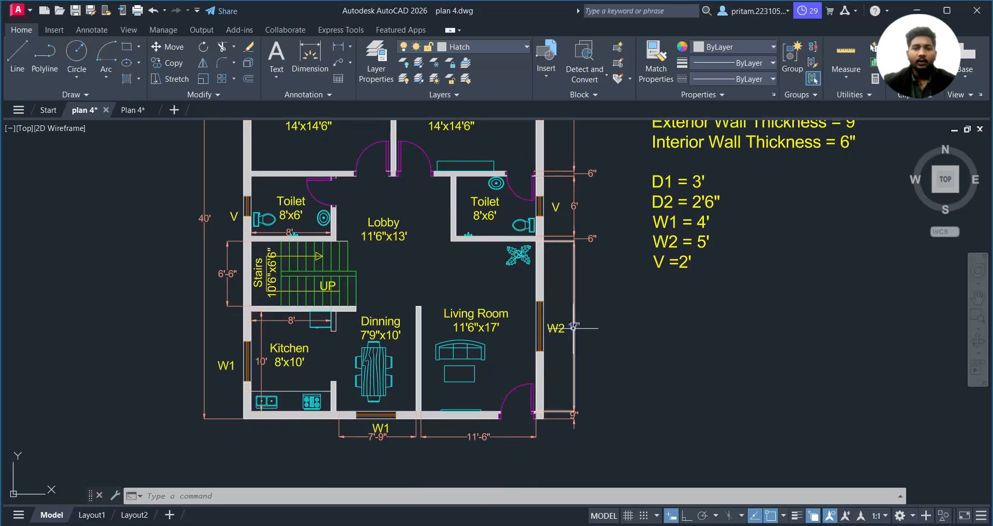
{"action": "left_click", "coordinate": [133, 110]}
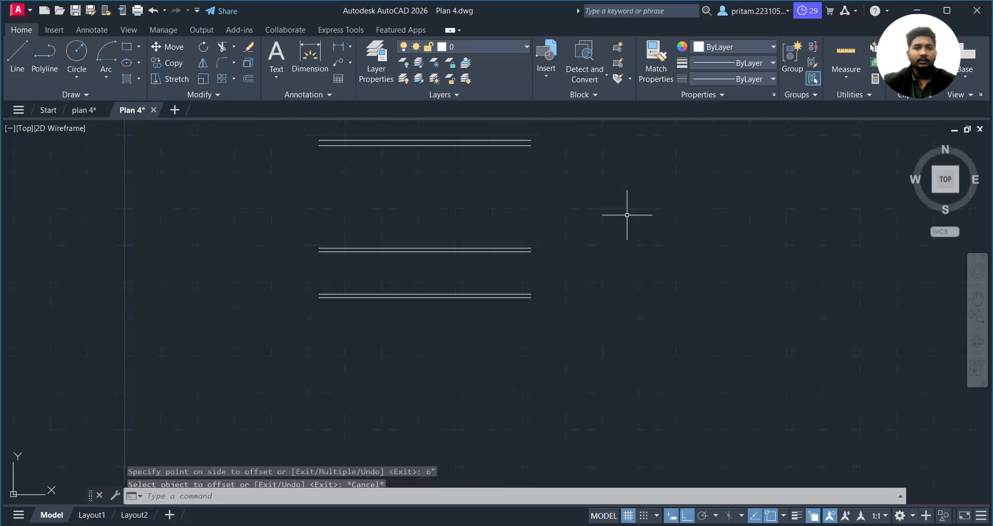
- Offset the lower line of the wall below the toilets 17' downward to mark the living room depth
{"action": "key", "text": "Escape"}
{"action": "type", "text": "o"}
{"action": "key", "text": "Return"}
{"action": "type", "text": "17'"}
{"action": "key", "text": "Return"}
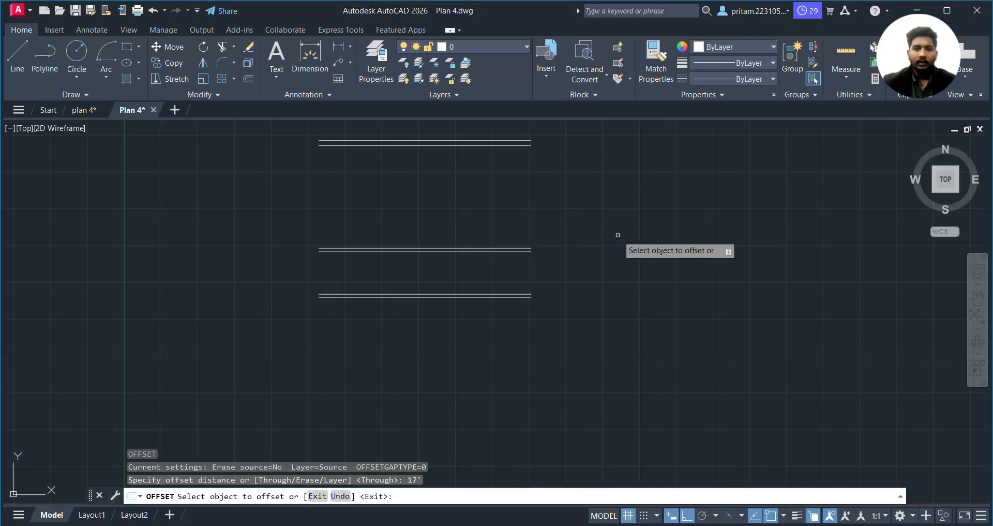
{"action": "left_click", "coordinate": [483, 296]}
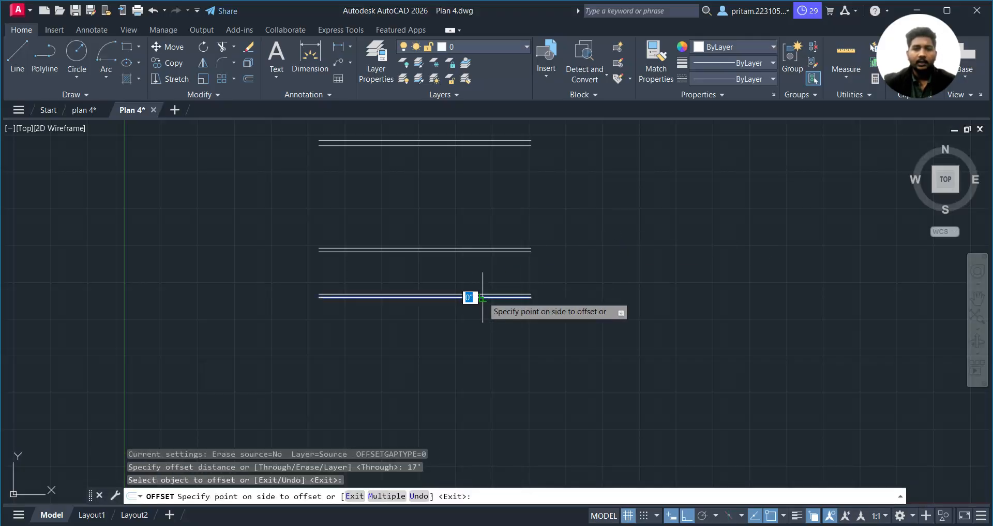
{"action": "left_click", "coordinate": [476, 371]}
- Offset the line at the bottom of the living room 9" downward to form the bottom exterior wall
{"action": "middle_click_drag", "start_coordinate": [477, 370], "coordinate": [489, 334]}
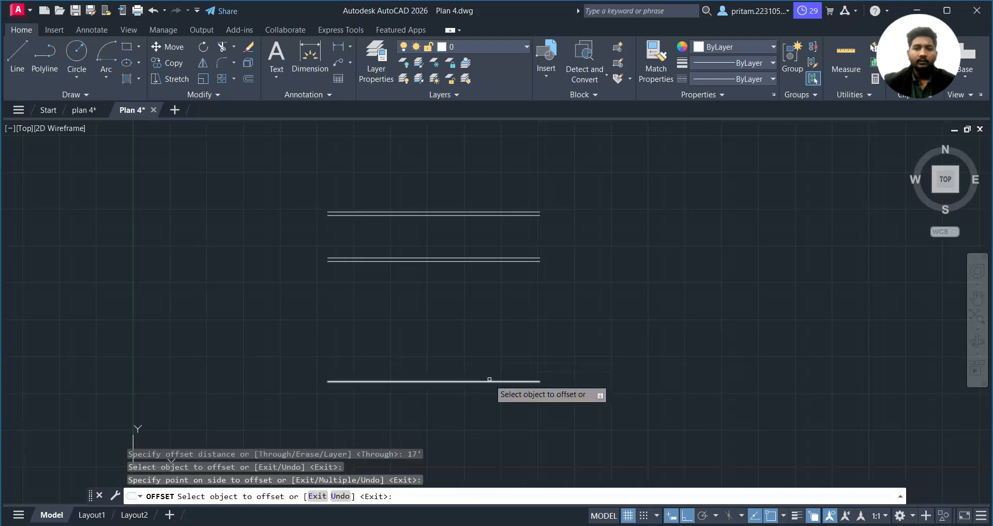
{"action": "left_click", "coordinate": [488, 391]}
{"action": "left_click", "coordinate": [490, 381]}
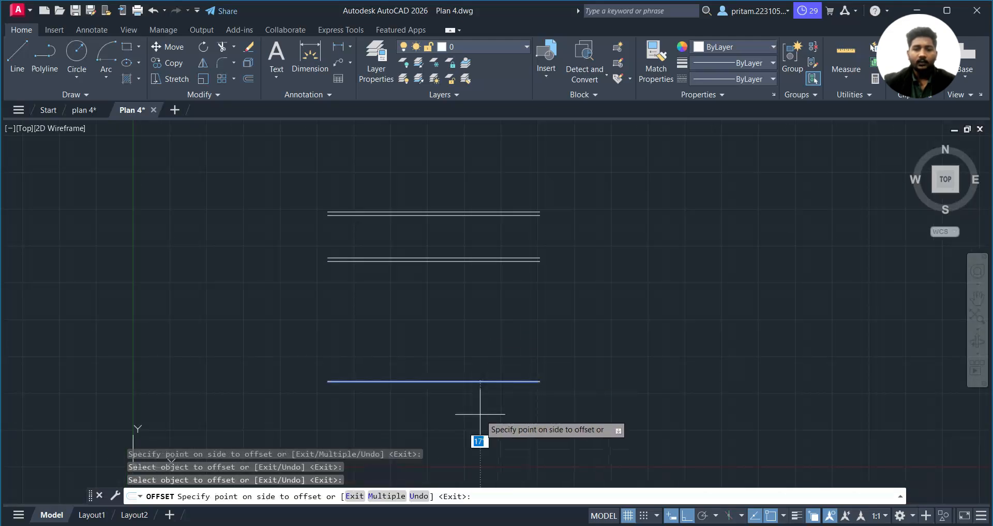
{"action": "type", "text": "9"}
{"action": "key", "text": "Return"}
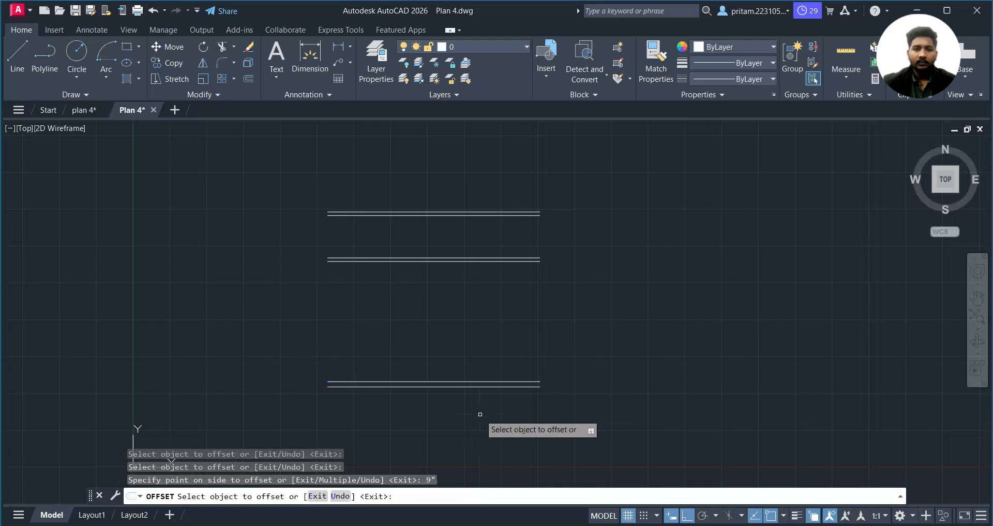
{"action": "scroll", "coordinate": [560, 357], "scroll_direction": "down", "scroll_amount": 2}
{"action": "key", "text": "Escape"}
{"action": "middle_click_drag", "start_coordinate": [440, 265], "coordinate": [415, 285]}
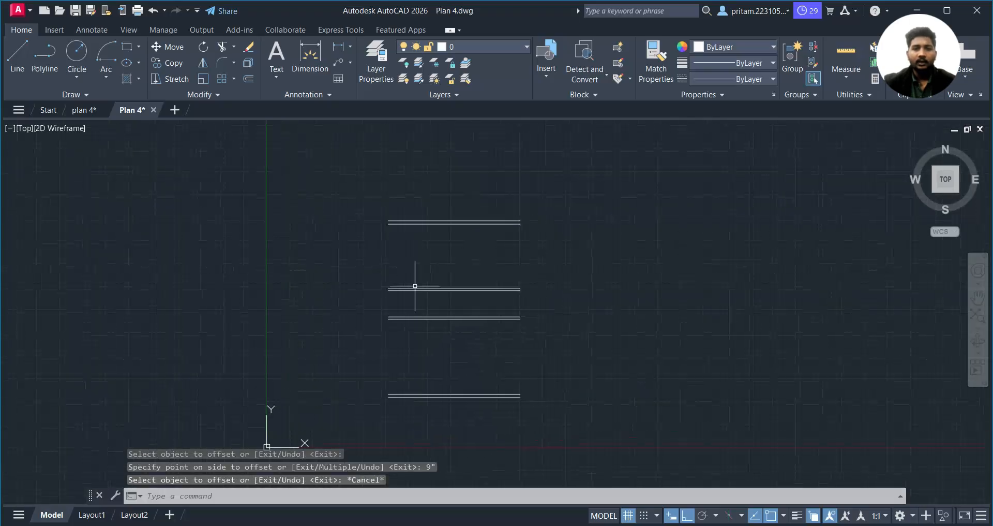
- Review the bottom wall thickness and overall layout in the reference plan, and return to the working drawing
{"action": "left_click", "coordinate": [84, 109]}
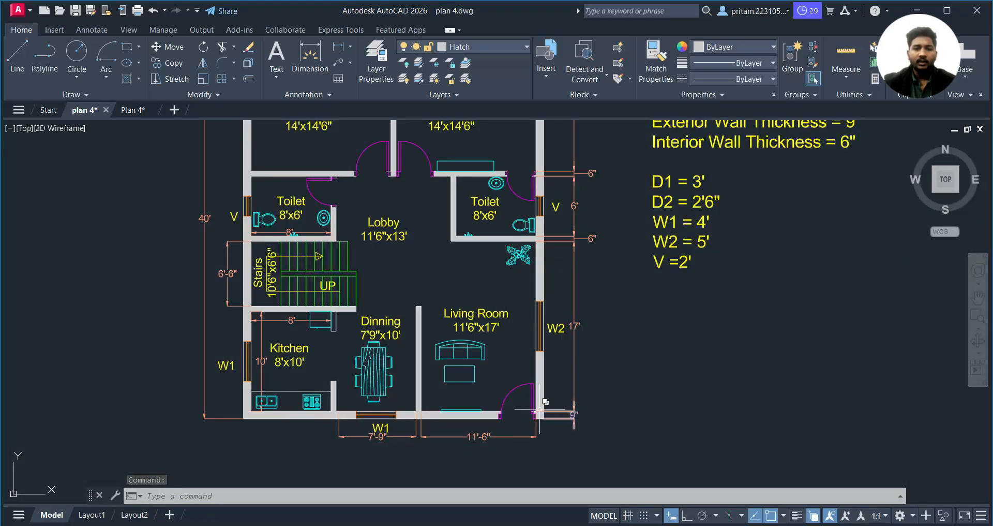
{"action": "scroll", "coordinate": [552, 414], "scroll_direction": "down", "scroll_amount": 3}
{"action": "middle_click_drag", "start_coordinate": [474, 282], "coordinate": [466, 345]}
{"action": "mouse_move", "coordinate": [383, 248]}
{"action": "middle_mouse_down"}
{"action": "mouse_move", "coordinate": [414, 222]}
{"action": "mouse_move", "coordinate": [397, 192]}
{"action": "middle_mouse_up"}
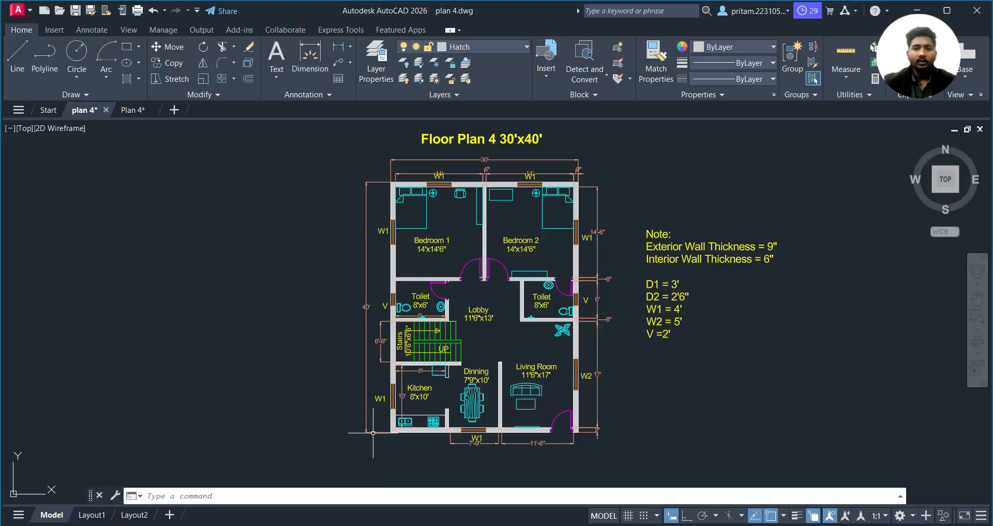
{"action": "left_click", "coordinate": [133, 110]}
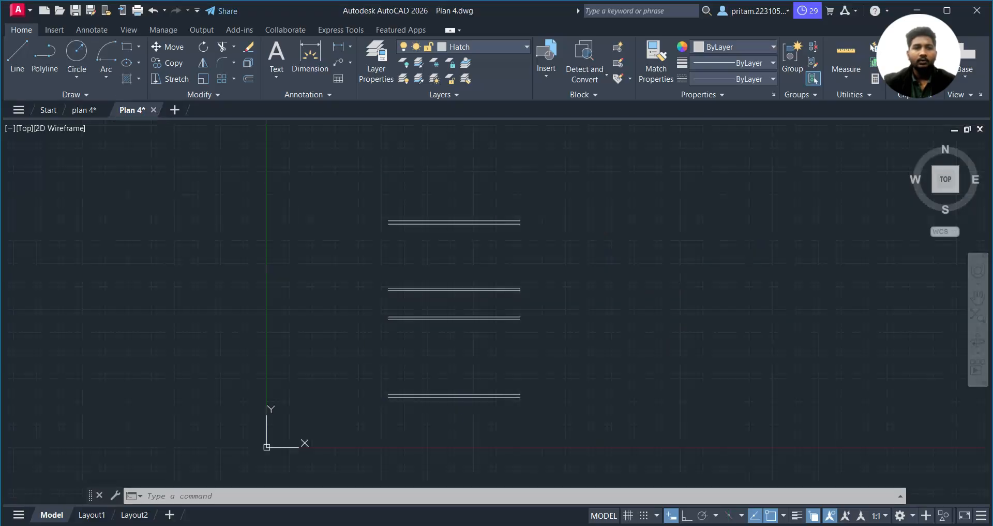
{"action": "key", "text": "Escape"}
{"action": "type", "text": "l"}
{"action": "key", "text": "Return"}
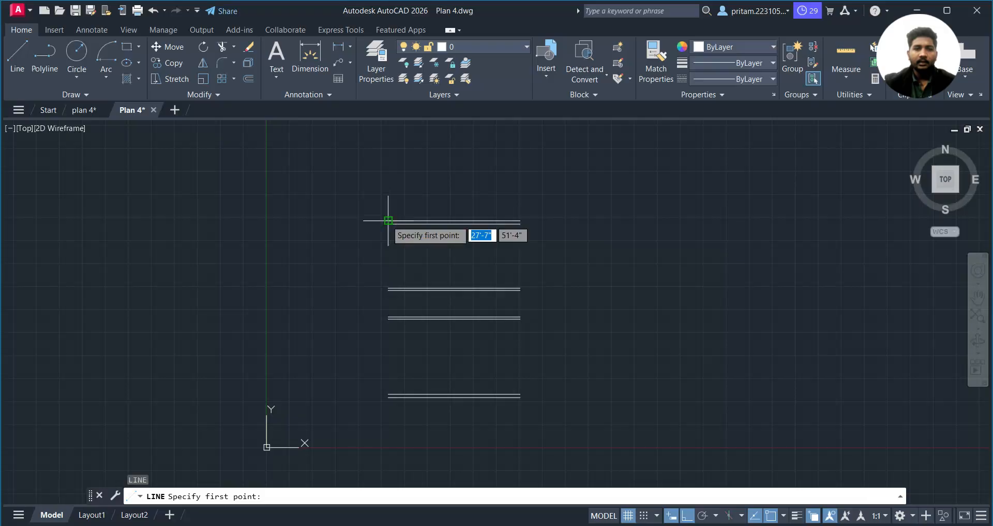
{"action": "left_click", "coordinate": [388, 220]}
{"action": "key", "text": "Escape"}
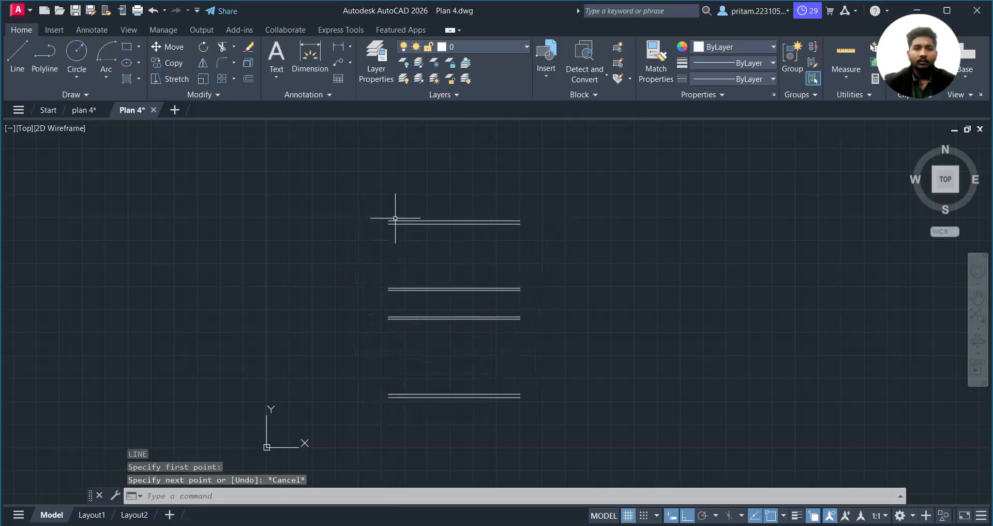
- Draw a vertical line joining the left ends of the top and bottom exterior walls' outer lines
{"action": "scroll", "coordinate": [395, 218], "scroll_direction": "up", "scroll_amount": 3}
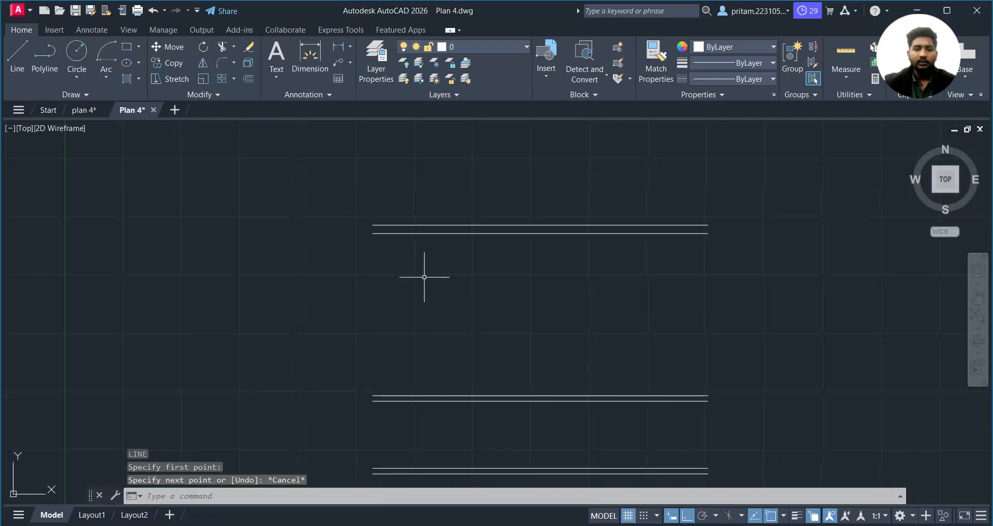
{"action": "key", "text": "Return"}
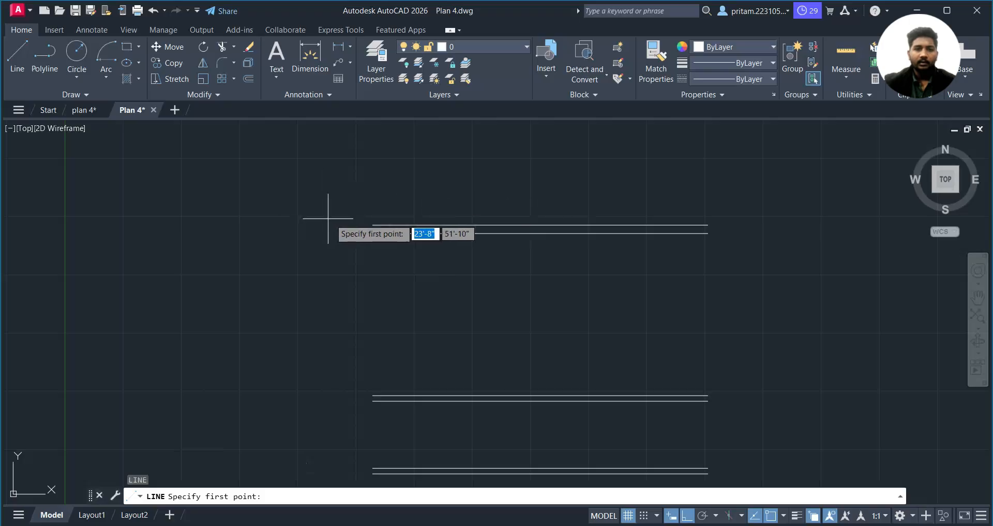
{"action": "left_click", "coordinate": [373, 224]}
{"action": "middle_click_drag", "start_coordinate": [378, 352], "coordinate": [399, 120]}
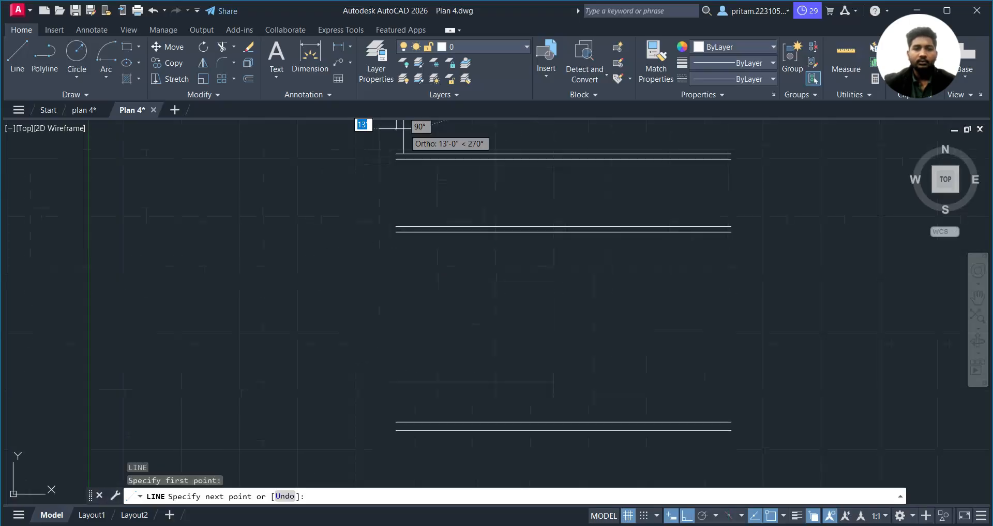
{"action": "left_click", "coordinate": [396, 430]}
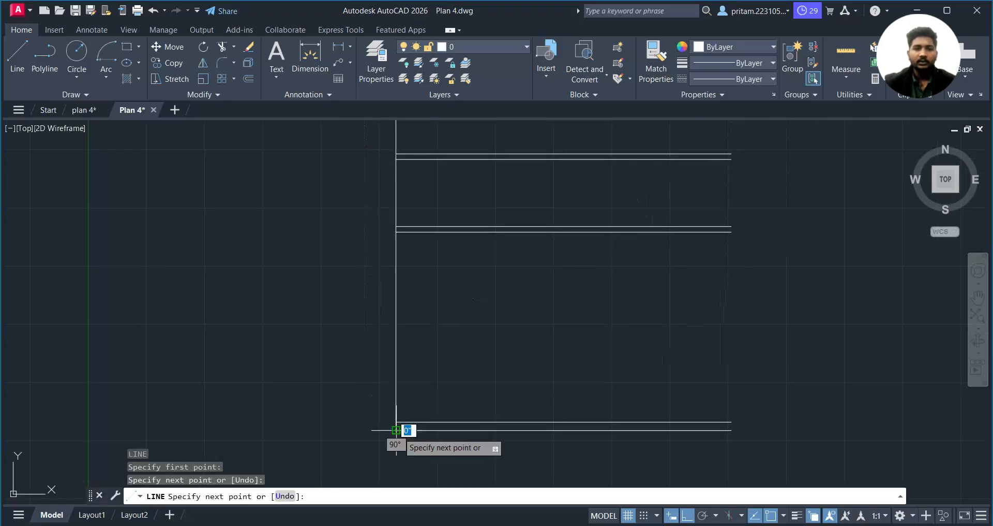
{"action": "key", "text": "Escape"}
{"action": "scroll", "coordinate": [489, 393], "scroll_direction": "down", "scroll_amount": 4}
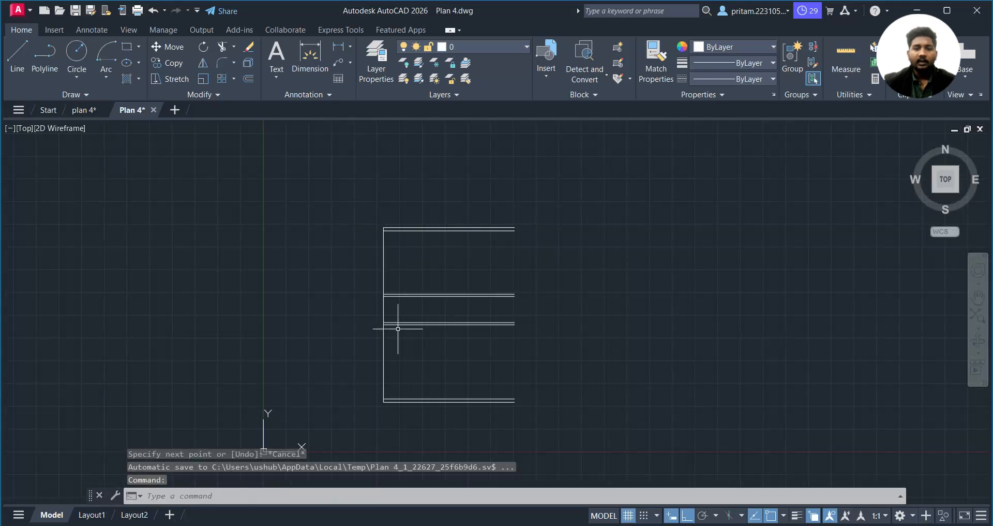
- Offset the left vertical line 9" inward to form the left exterior wall
{"action": "middle_click_drag", "start_coordinate": [410, 259], "coordinate": [423, 224]}
{"action": "type", "text": "o"}
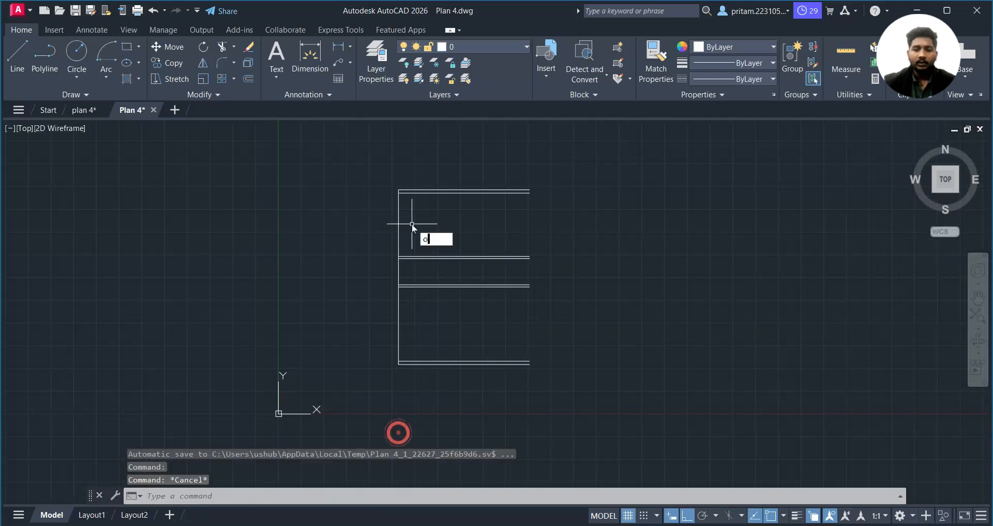
{"action": "key", "text": "Return"}
{"action": "type", "text": "9"}
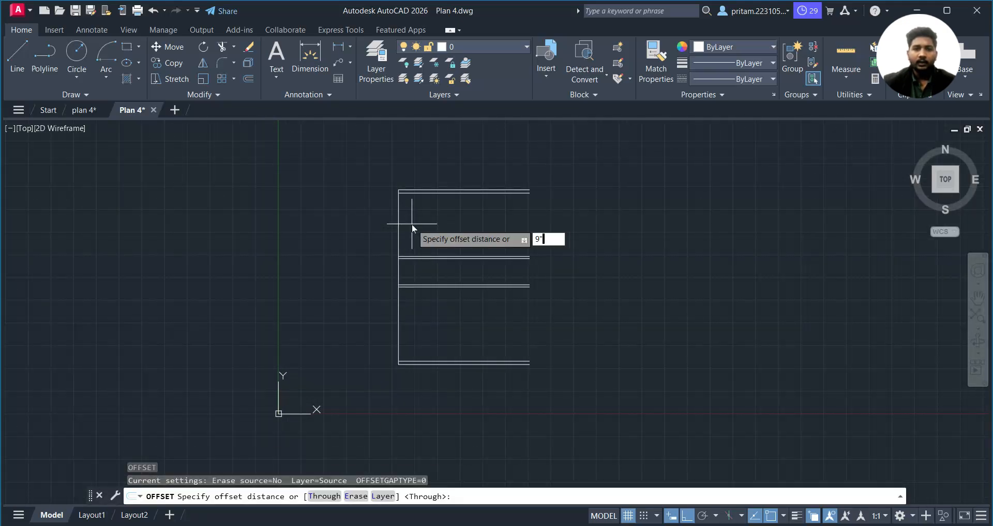
{"action": "key", "text": "Return"}
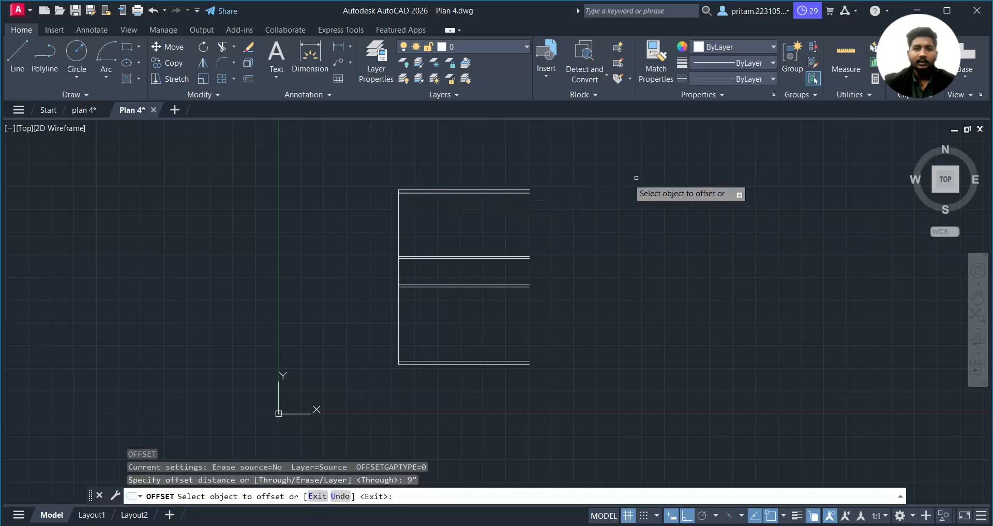
{"action": "left_click", "coordinate": [398, 214]}
{"action": "left_click", "coordinate": [441, 223]}
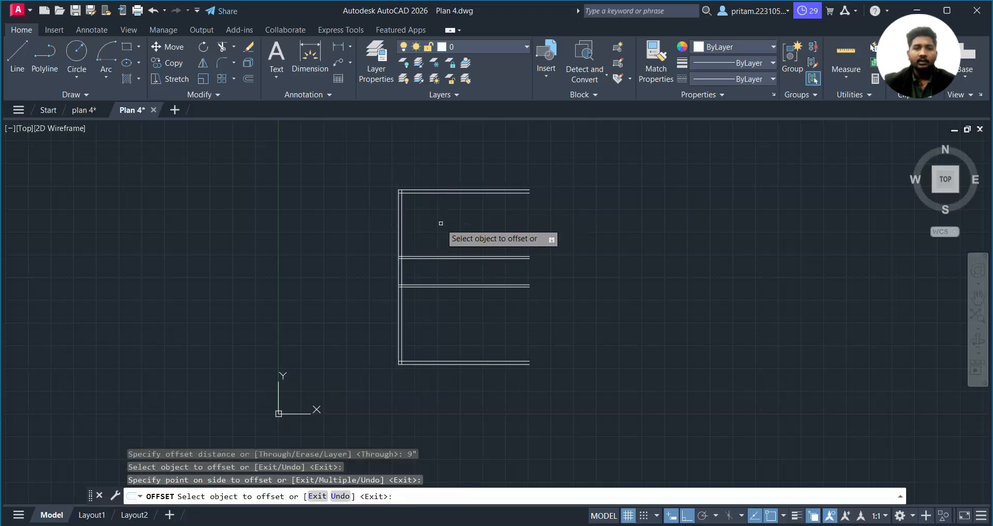
{"action": "scroll", "coordinate": [441, 223], "scroll_direction": "up", "scroll_amount": 2}
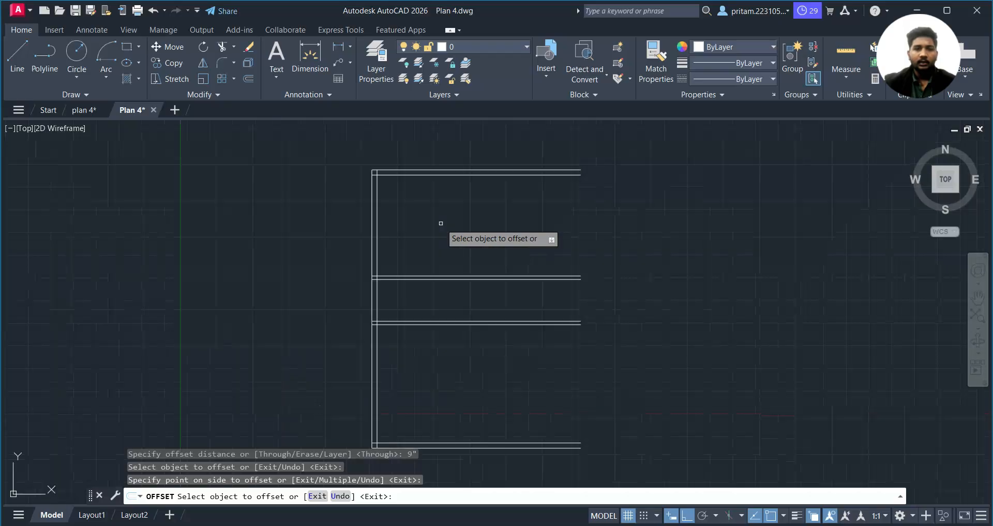
- Check the bedroom widths and the dividing wall thickness in the reference plan, and return to the working drawing
{"action": "mouse_move", "coordinate": [75, 115]}
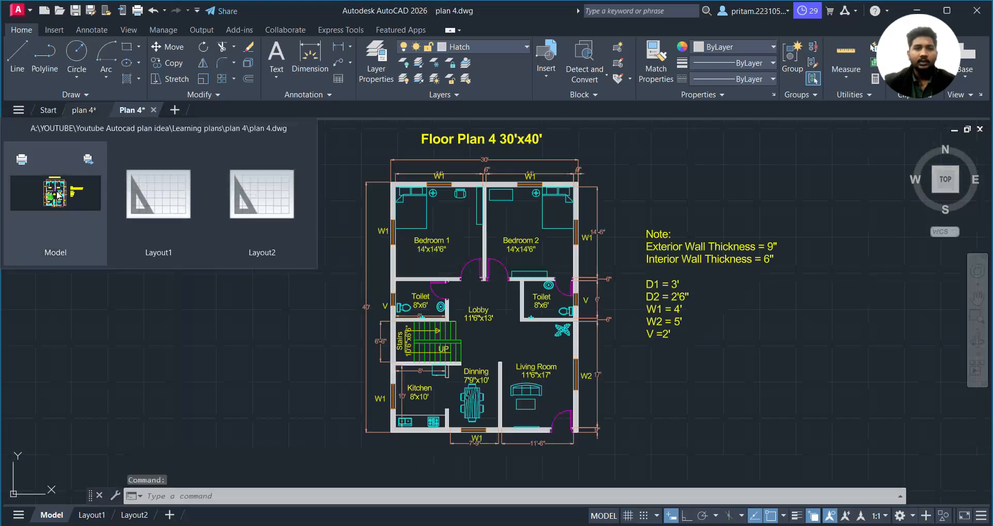
{"action": "left_click", "coordinate": [59, 195]}
{"action": "scroll", "coordinate": [437, 170], "scroll_direction": "up", "scroll_amount": 4}
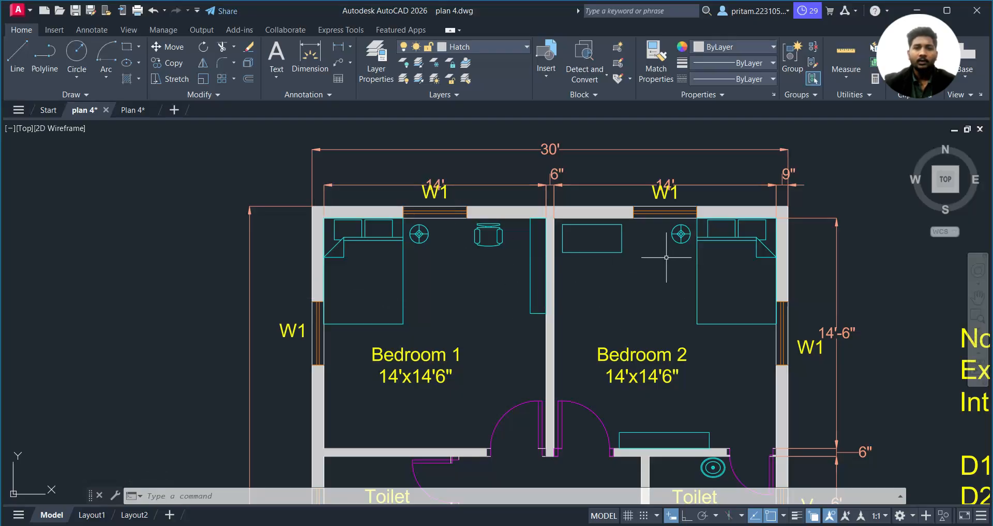
{"action": "scroll", "coordinate": [631, 310], "scroll_direction": "down", "scroll_amount": 6}
{"action": "scroll", "coordinate": [569, 331], "scroll_direction": "up", "scroll_amount": 4}
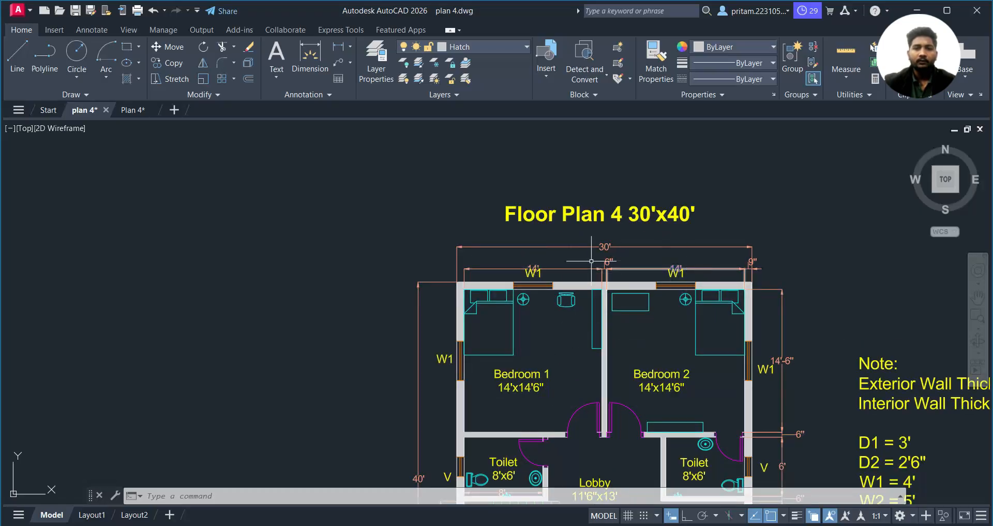
{"action": "left_click", "coordinate": [133, 109]}
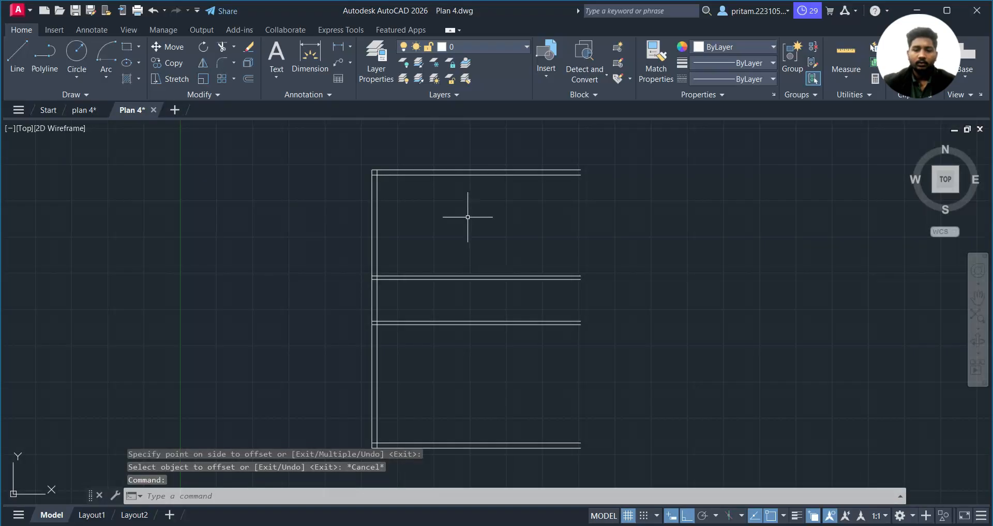
- Offset the left exterior wall's inner line 14' to the right to mark the width of Bedroom 1
{"action": "type", "text": "o"}
{"action": "key", "text": "Return"}
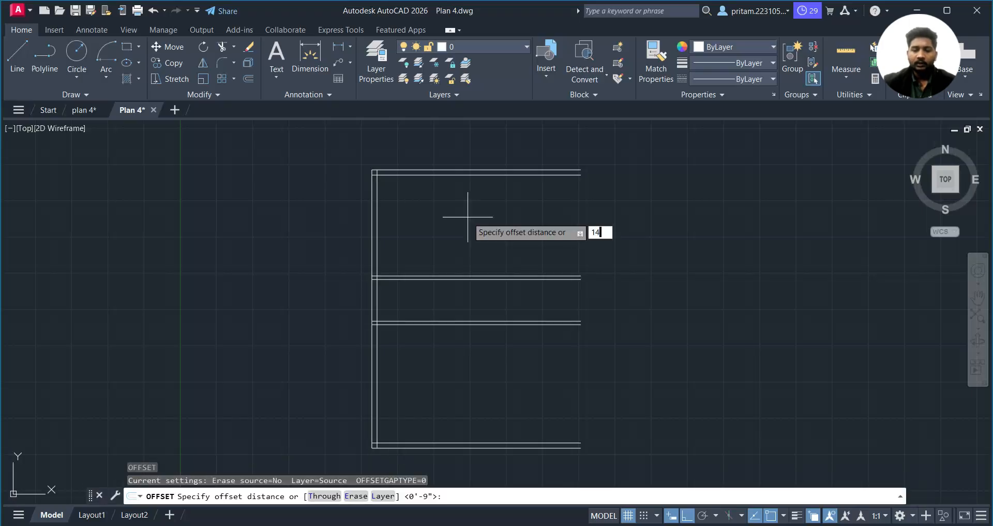
{"action": "key", "text": "Return"}
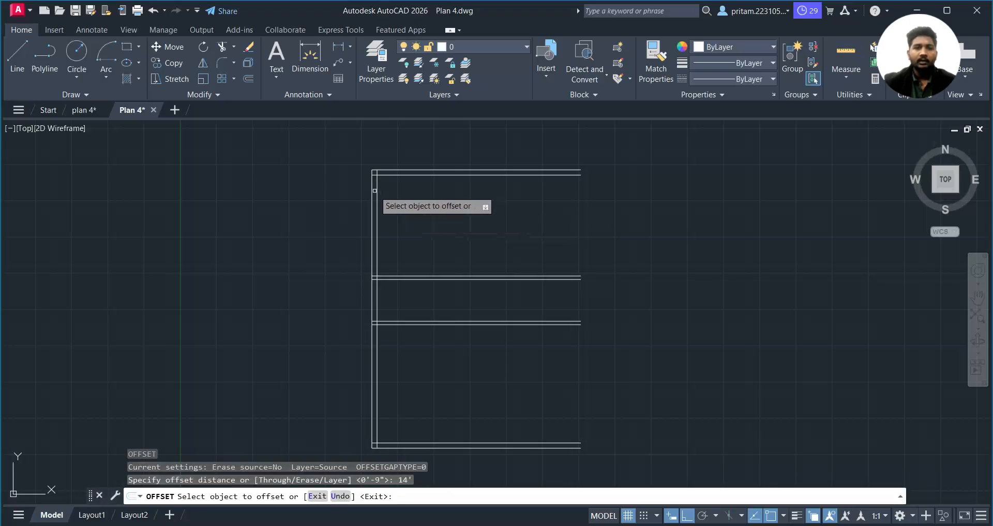
{"action": "left_click", "coordinate": [373, 190]}
{"action": "left_click", "coordinate": [455, 204]}
- Offset the line marking Bedroom 1's width 6" to the right to form the wall between the bedrooms
{"action": "left_click", "coordinate": [474, 207]}
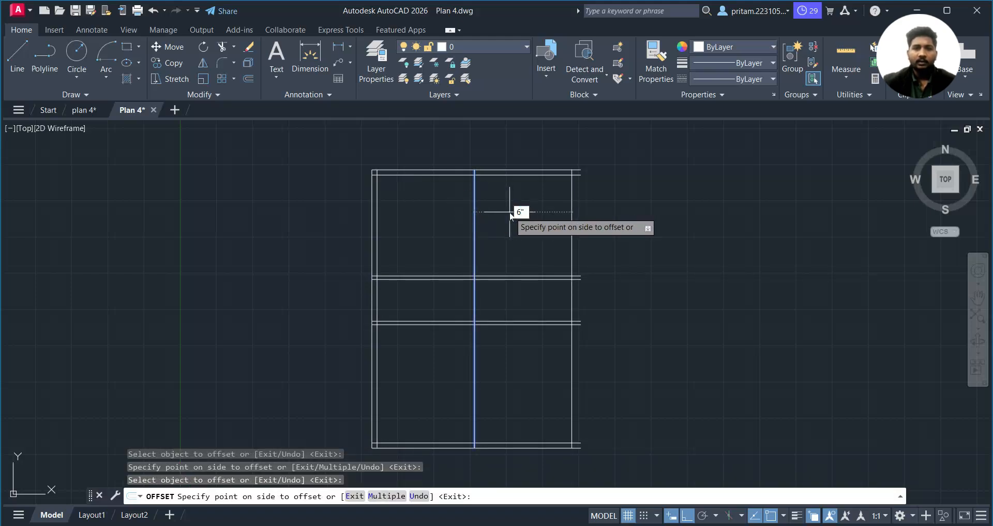
{"action": "key", "text": "Return"}
{"action": "scroll", "coordinate": [509, 212], "scroll_direction": "up", "scroll_amount": 2}
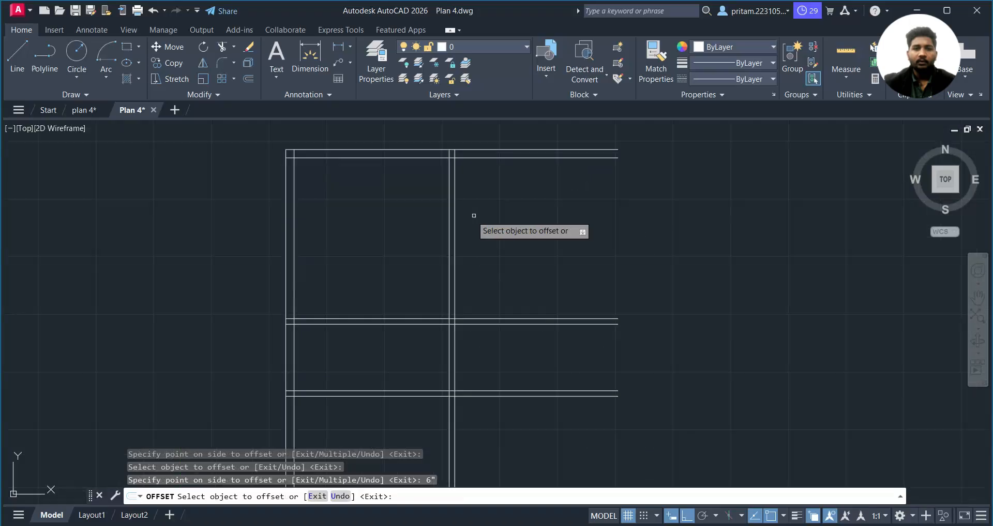
- Offset the dividing wall's right line 14' for Bedroom 2's width, and offset the resulting line 9" outward to form the right exterior wall
{"action": "left_click", "coordinate": [454, 213]}
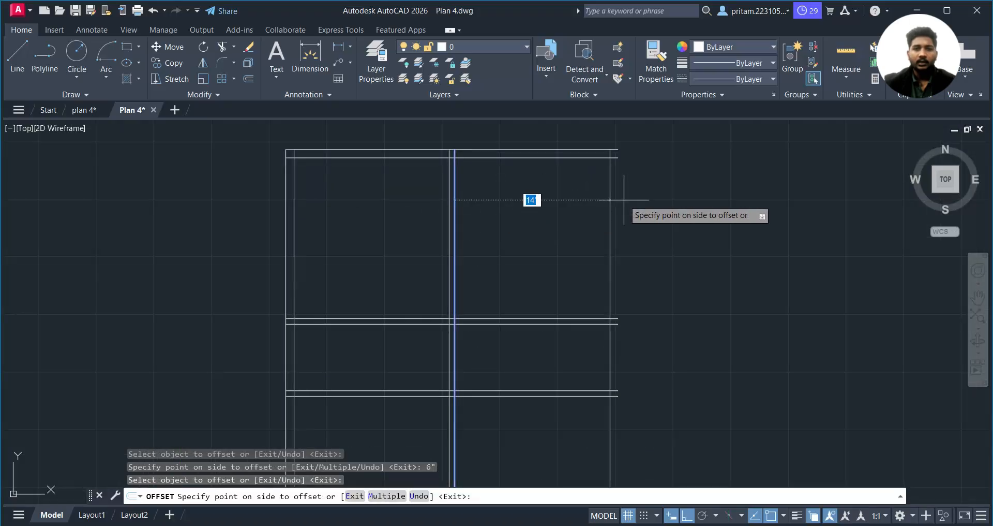
{"action": "left_click", "coordinate": [623, 200]}
{"action": "left_click", "coordinate": [610, 172]}
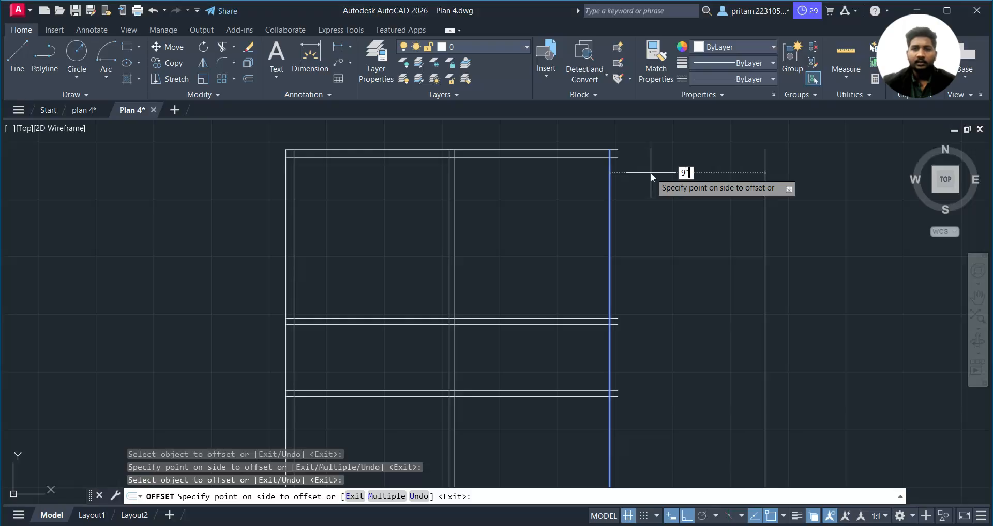
{"action": "type", "text": "9\""}
{"action": "key", "text": "Return"}
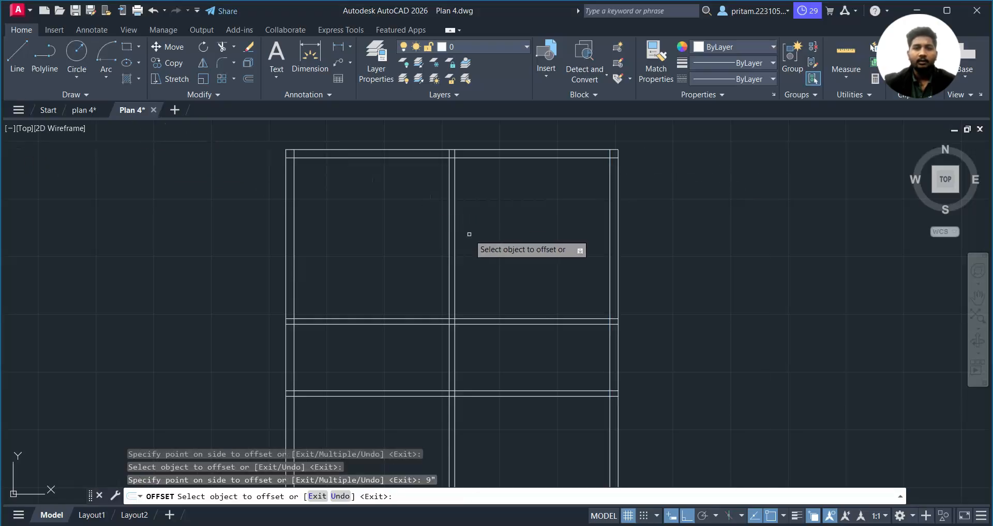
- Trim the bedroom dividing wall at the bedrooms' lower wall and erase its two leftover line segments below
{"action": "middle_click_drag", "start_coordinate": [461, 228], "coordinate": [463, 199]}
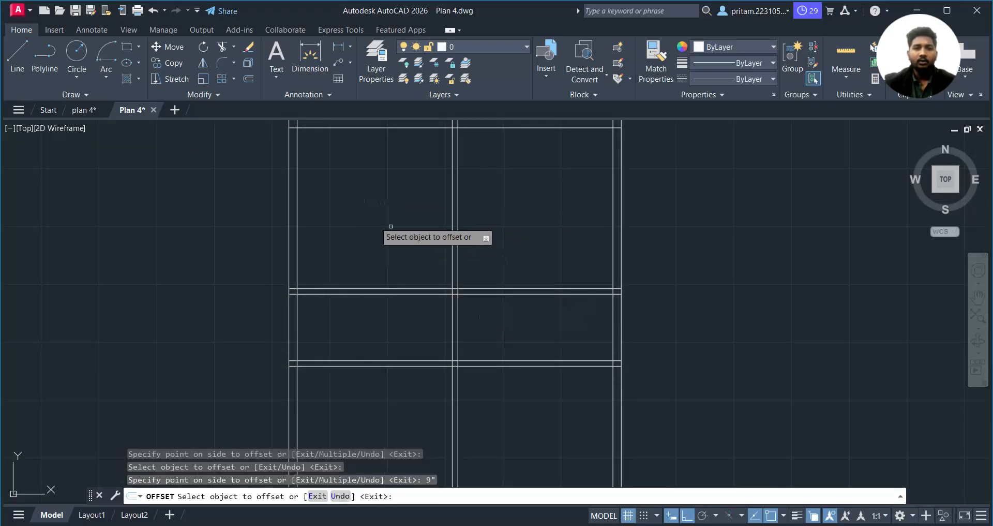
{"action": "middle_click_drag", "start_coordinate": [497, 328], "coordinate": [506, 291]}
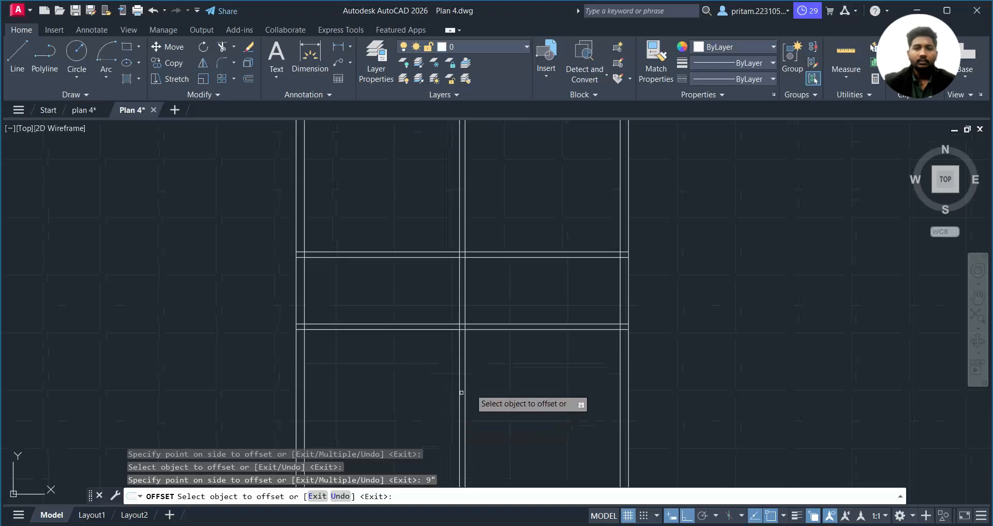
{"action": "key", "text": "Escape"}
{"action": "type", "text": "tr"}
{"action": "key", "text": "Return"}
{"action": "mouse_move", "coordinate": [470, 317]}
{"action": "left_mouse_down"}
{"action": "mouse_move", "coordinate": [454, 284]}
{"action": "mouse_move", "coordinate": [472, 341]}
{"action": "mouse_move", "coordinate": [410, 381]}
{"action": "left_mouse_up"}
{"action": "key", "text": "Escape"}
{"action": "middle_click_drag", "start_coordinate": [518, 374], "coordinate": [520, 271]}
{"action": "key", "text": "Delete"}
{"action": "scroll", "coordinate": [583, 215], "scroll_direction": "down", "scroll_amount": 2}
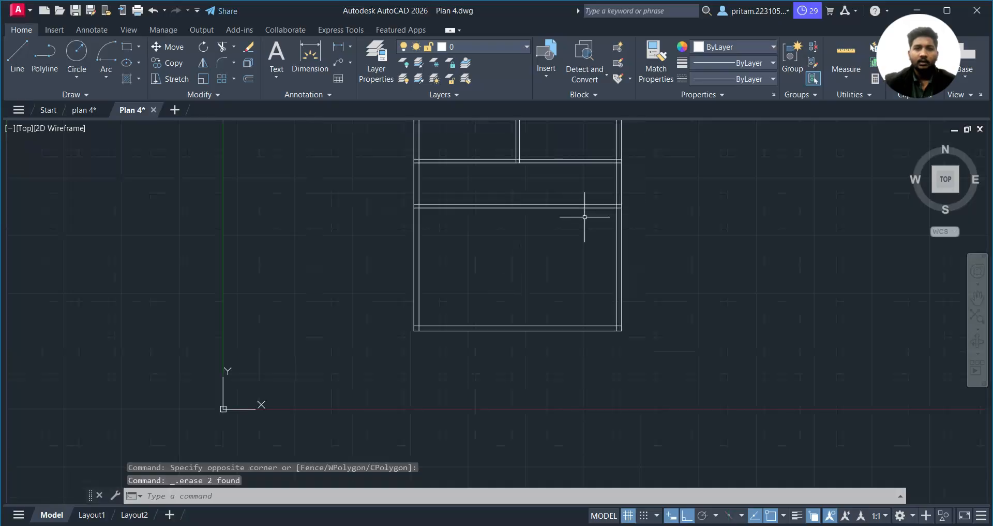
- Examine the layout and dimensions of the two toilets and the lobby in the reference plan, and return to the working drawing
{"action": "middle_click_drag", "start_coordinate": [583, 215], "coordinate": [532, 262]}
{"action": "left_click", "coordinate": [70, 112]}
{"action": "middle_click_drag", "start_coordinate": [644, 372], "coordinate": [535, 171]}
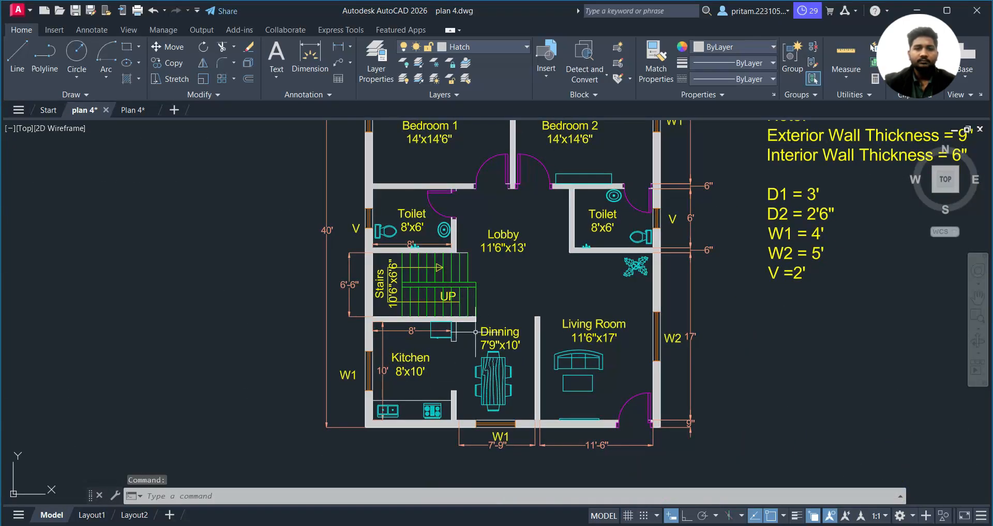
{"action": "middle_click_drag", "start_coordinate": [484, 227], "coordinate": [451, 298]}
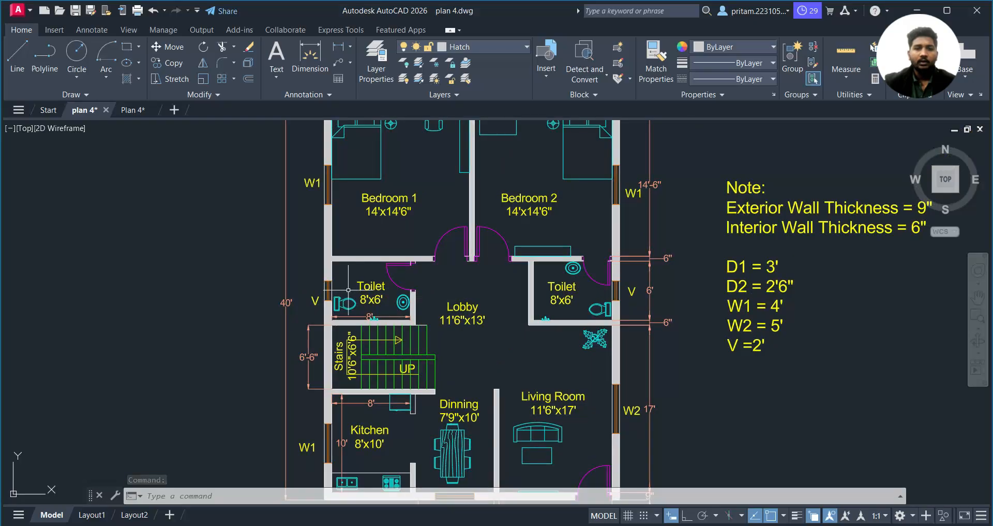
{"action": "scroll", "coordinate": [352, 291], "scroll_direction": "up", "scroll_amount": 2}
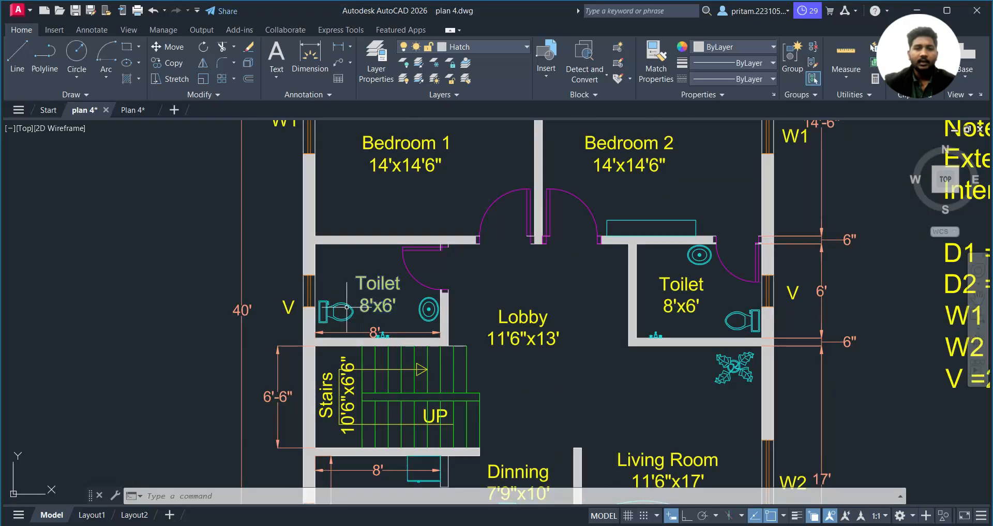
{"action": "scroll", "coordinate": [362, 289], "scroll_direction": "down", "scroll_amount": 2}
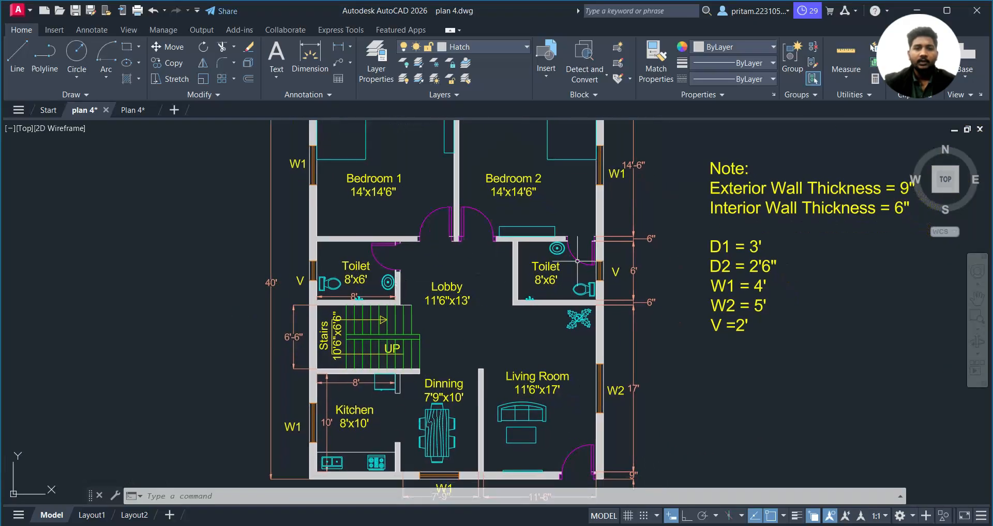
{"action": "mouse_move", "coordinate": [414, 254]}
{"action": "middle_mouse_down"}
{"action": "mouse_move", "coordinate": [396, 294]}
{"action": "mouse_move", "coordinate": [409, 285]}
{"action": "mouse_move", "coordinate": [398, 270]}
{"action": "middle_mouse_up"}
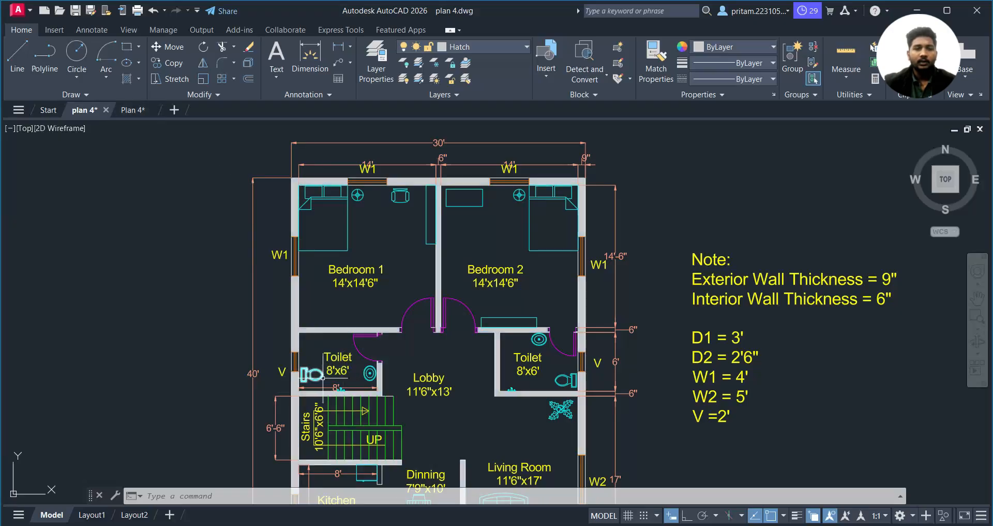
{"action": "middle_click_drag", "start_coordinate": [363, 376], "coordinate": [352, 314]}
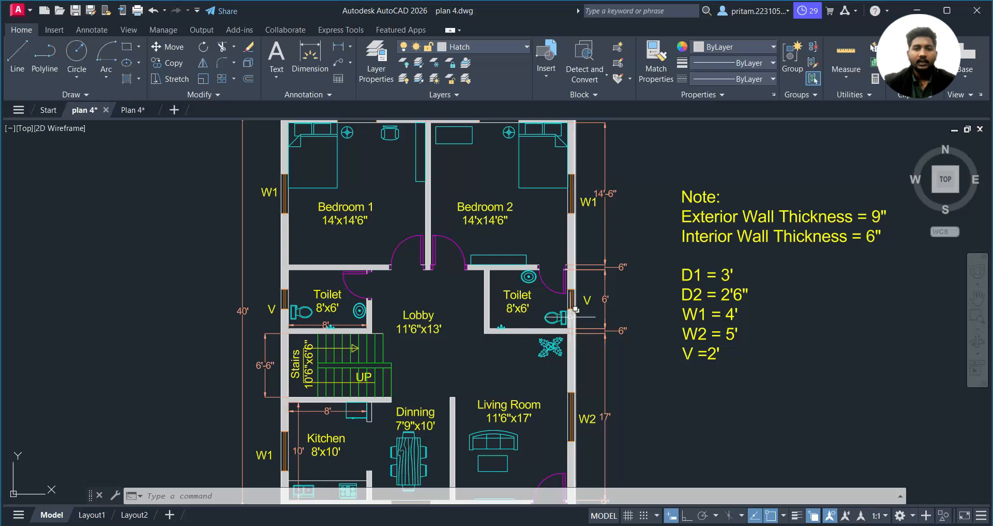
{"action": "left_click", "coordinate": [137, 110]}
{"action": "middle_click_drag", "start_coordinate": [539, 228], "coordinate": [466, 243]}
{"action": "key", "text": "Escape"}
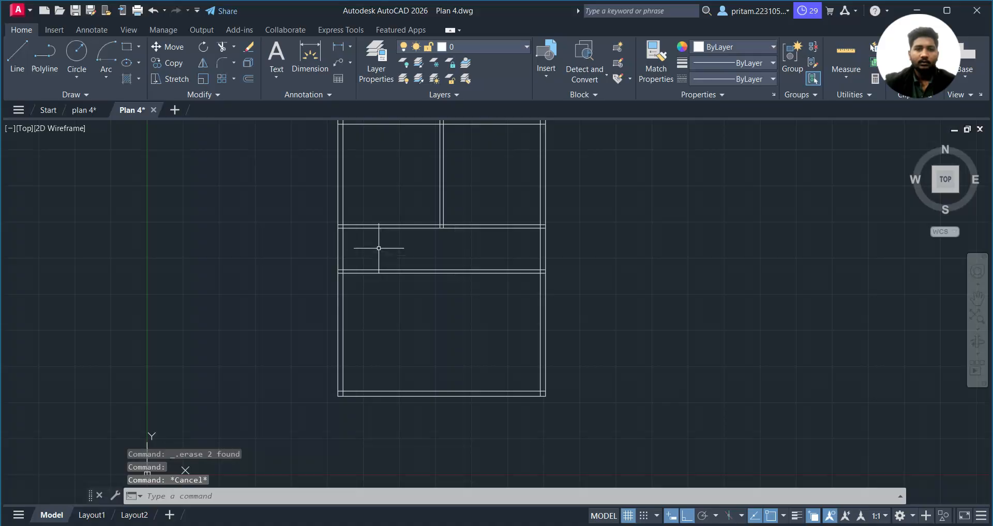
- Compare the toilet strip in the working drawing with the stairs, kitchen, dining and living room layout in the reference plan
{"action": "scroll", "coordinate": [378, 248], "scroll_direction": "up", "scroll_amount": 2}
{"action": "middle_click_drag", "start_coordinate": [355, 233], "coordinate": [335, 348]}
{"action": "scroll", "coordinate": [326, 344], "scroll_direction": "up", "scroll_amount": 4}
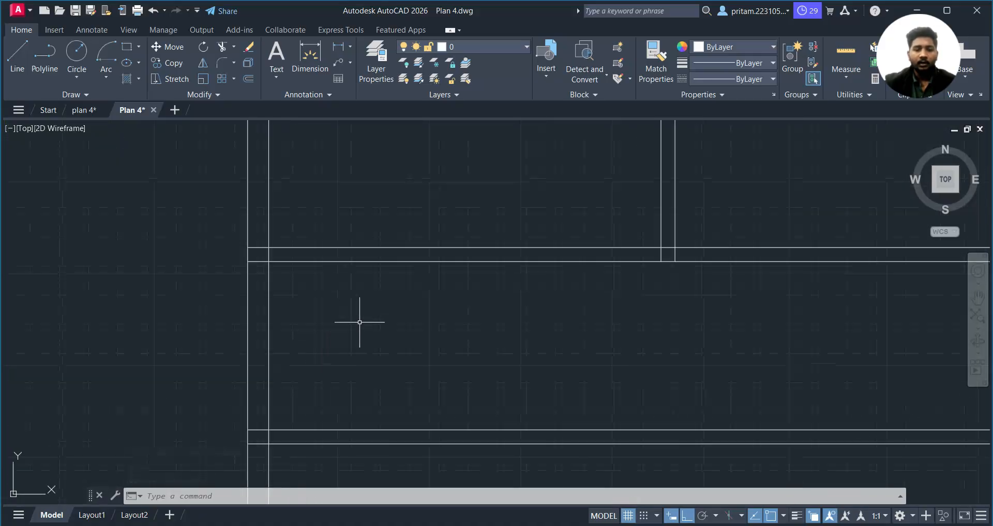
{"action": "scroll", "coordinate": [365, 322], "scroll_direction": "down", "scroll_amount": 4}
{"action": "mouse_move", "coordinate": [380, 321]}
{"action": "middle_mouse_down"}
{"action": "mouse_move", "coordinate": [374, 235]}
{"action": "mouse_move", "coordinate": [362, 211]}
{"action": "middle_mouse_up"}
{"action": "left_click", "coordinate": [96, 112]}
{"action": "mouse_move", "coordinate": [336, 474]}
{"action": "middle_mouse_down"}
{"action": "mouse_move", "coordinate": [323, 388]}
{"action": "mouse_move", "coordinate": [309, 377]}
{"action": "middle_mouse_up"}
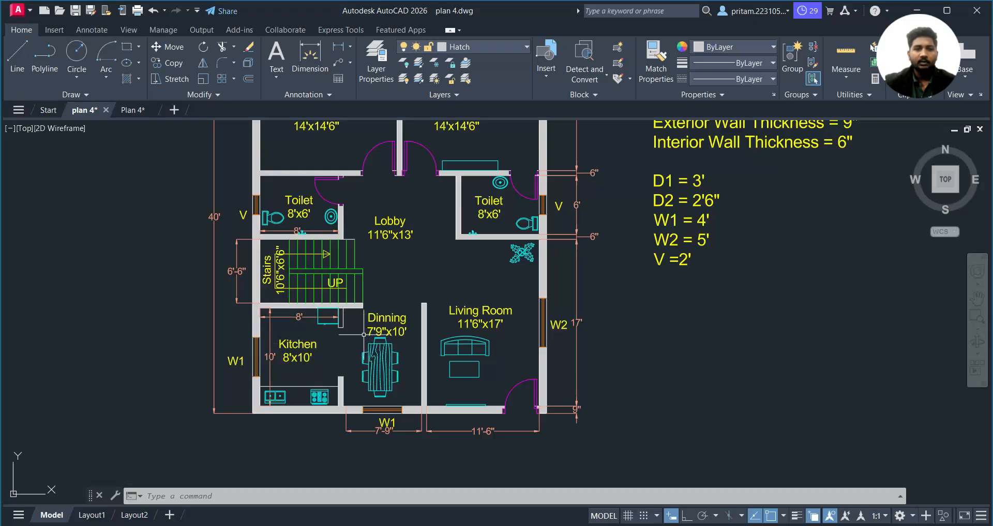
{"action": "middle_click_drag", "start_coordinate": [333, 259], "coordinate": [329, 311]}
{"action": "left_click", "coordinate": [130, 109]}
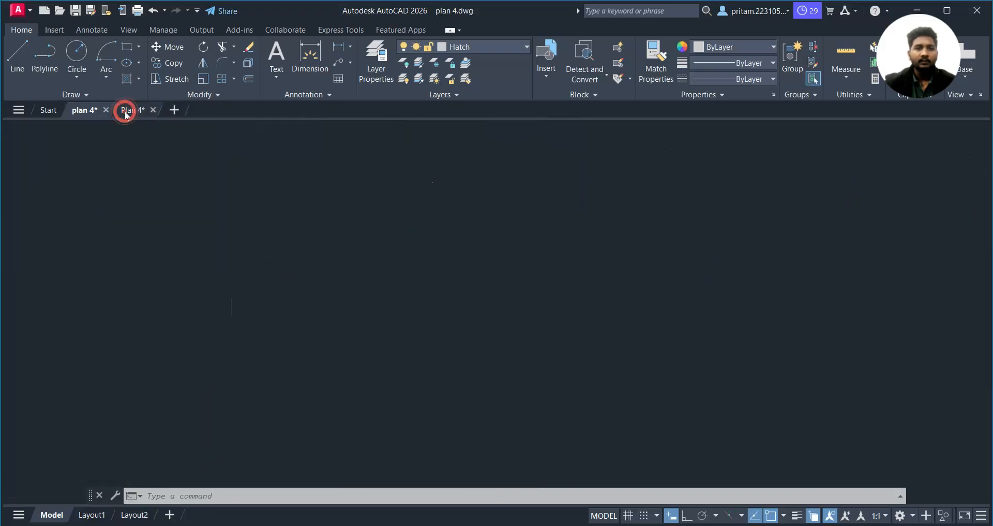
- Trim the crossing inner wall lines at the lower left and lower right corners of the exterior walls
{"action": "scroll", "coordinate": [330, 289], "scroll_direction": "down", "scroll_amount": 2}
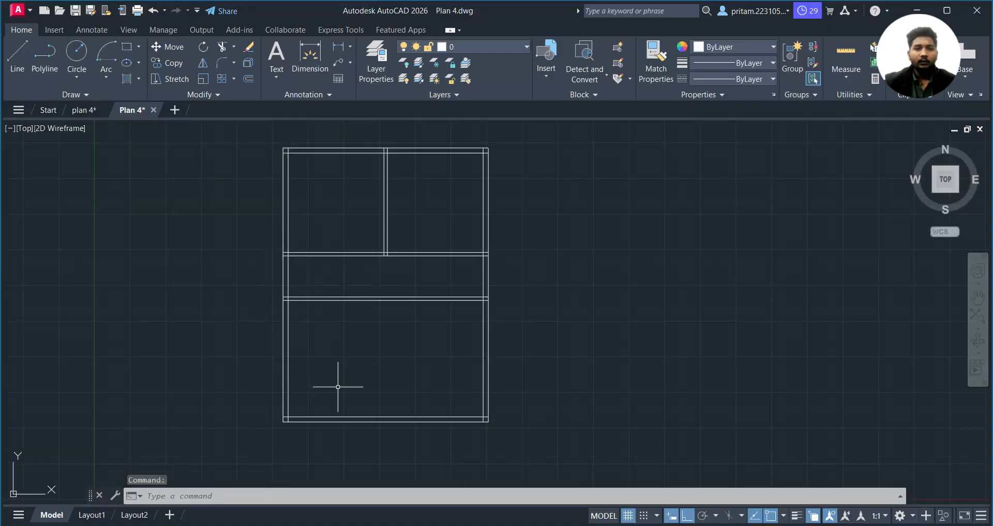
{"action": "scroll", "coordinate": [399, 427], "scroll_direction": "up", "scroll_amount": 2}
{"action": "scroll", "coordinate": [396, 401], "scroll_direction": "down", "scroll_amount": 2}
{"action": "scroll", "coordinate": [394, 393], "scroll_direction": "up", "scroll_amount": 2}
{"action": "middle_click_drag", "start_coordinate": [394, 393], "coordinate": [448, 340]}
{"action": "scroll", "coordinate": [354, 383], "scroll_direction": "up", "scroll_amount": 2}
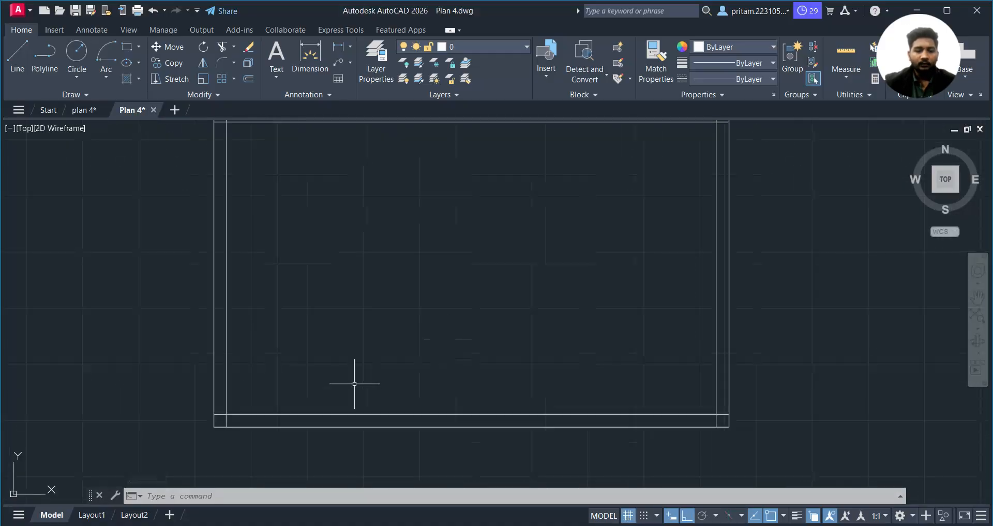
{"action": "key", "text": "Return"}
{"action": "scroll", "coordinate": [225, 416], "scroll_direction": "up", "scroll_amount": 5}
{"action": "left_click", "coordinate": [213, 403]}
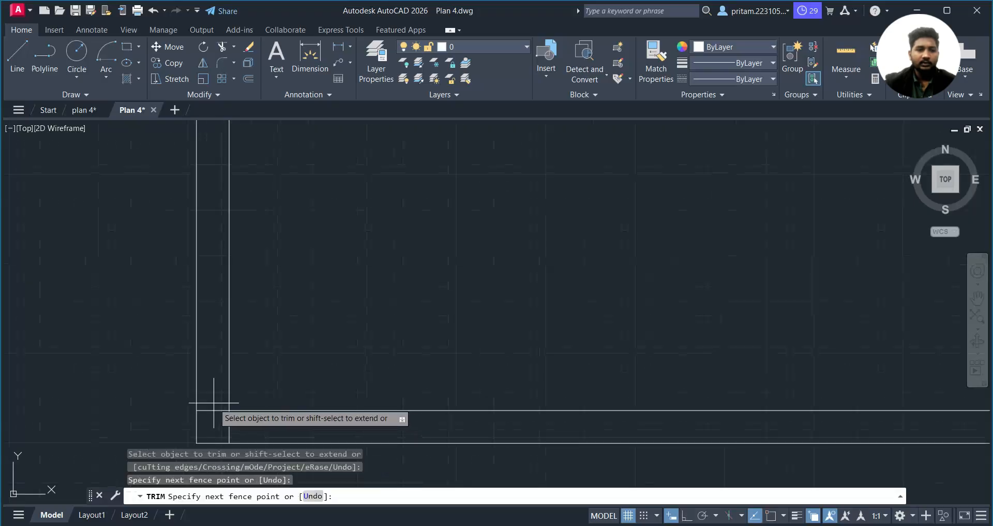
{"action": "key", "text": "Return"}
{"action": "scroll", "coordinate": [302, 413], "scroll_direction": "down", "scroll_amount": 4}
{"action": "scroll", "coordinate": [758, 413], "scroll_direction": "up", "scroll_amount": 4}
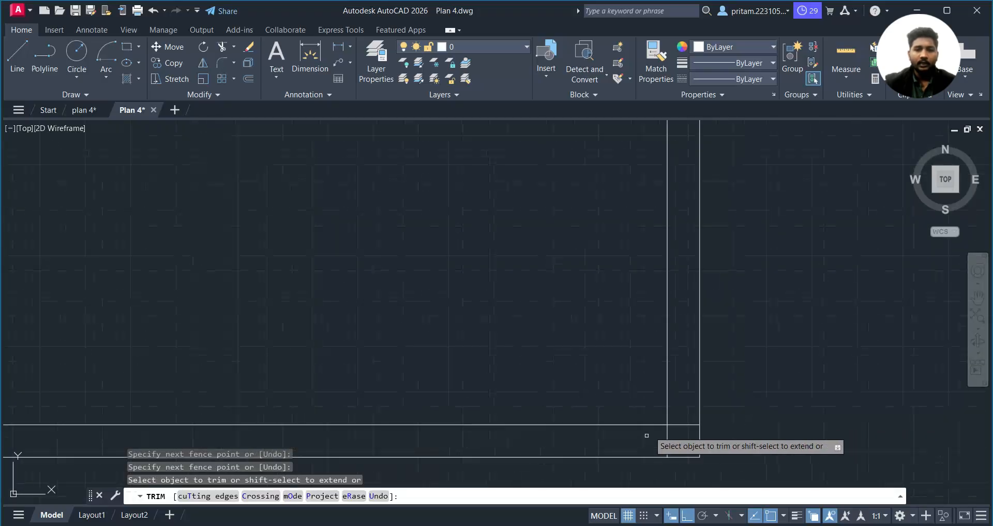
{"action": "left_click_drag", "start_coordinate": [683, 421], "coordinate": [652, 445]}
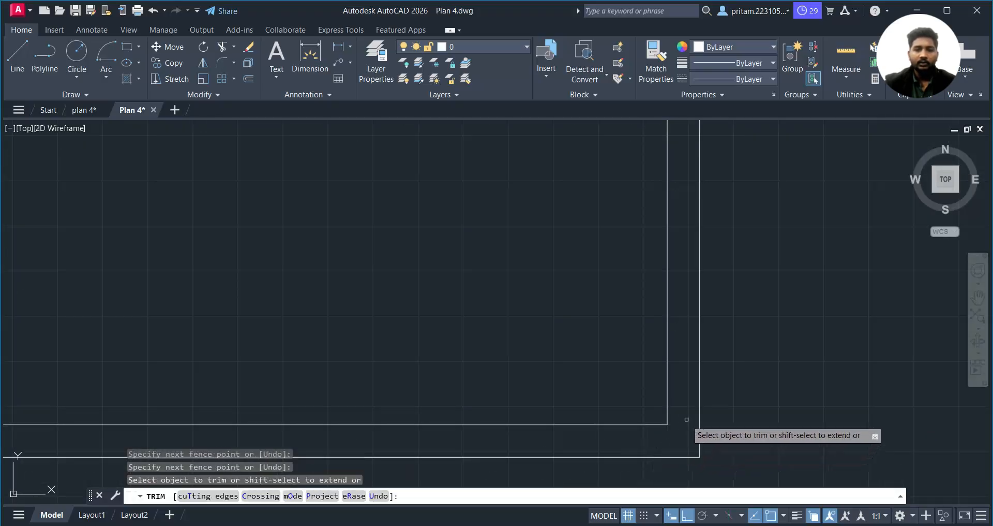
- Trim the overlapping lines where the lower interior wall meets the right exterior wall
{"action": "scroll", "coordinate": [682, 424], "scroll_direction": "down", "scroll_amount": 4}
{"action": "scroll", "coordinate": [694, 249], "scroll_direction": "up", "scroll_amount": 3}
{"action": "left_click_drag", "start_coordinate": [632, 194], "coordinate": [627, 265]}
{"action": "left_click_drag", "start_coordinate": [640, 229], "coordinate": [615, 228]}
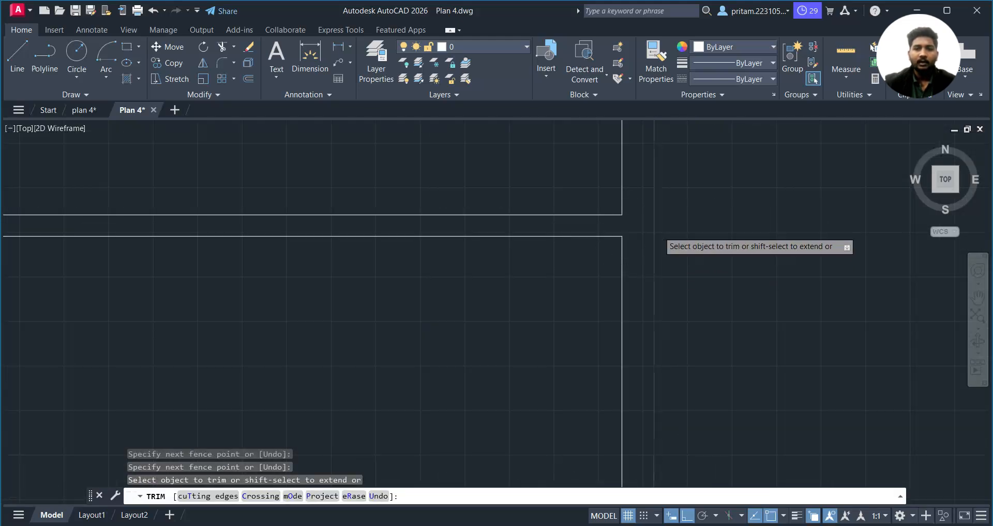
{"action": "scroll", "coordinate": [657, 231], "scroll_direction": "down", "scroll_amount": 6}
{"action": "key", "text": "Escape"}
- Trim the overlapping lines where the two horizontal interior walls meet the left exterior wall
{"action": "type", "text": "tr"}
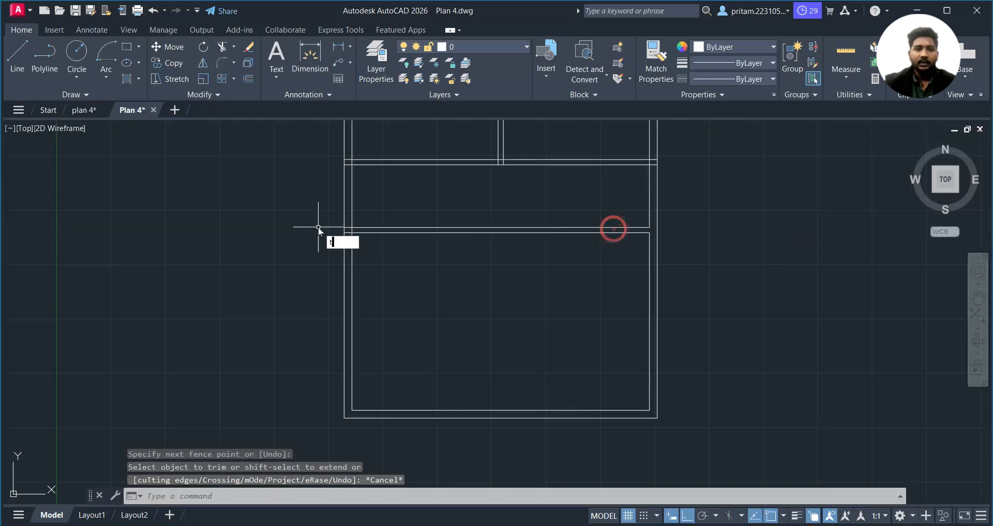
{"action": "key", "text": "Return"}
{"action": "scroll", "coordinate": [348, 227], "scroll_direction": "up", "scroll_amount": 4}
{"action": "scroll", "coordinate": [348, 227], "scroll_direction": "up", "scroll_amount": 4}
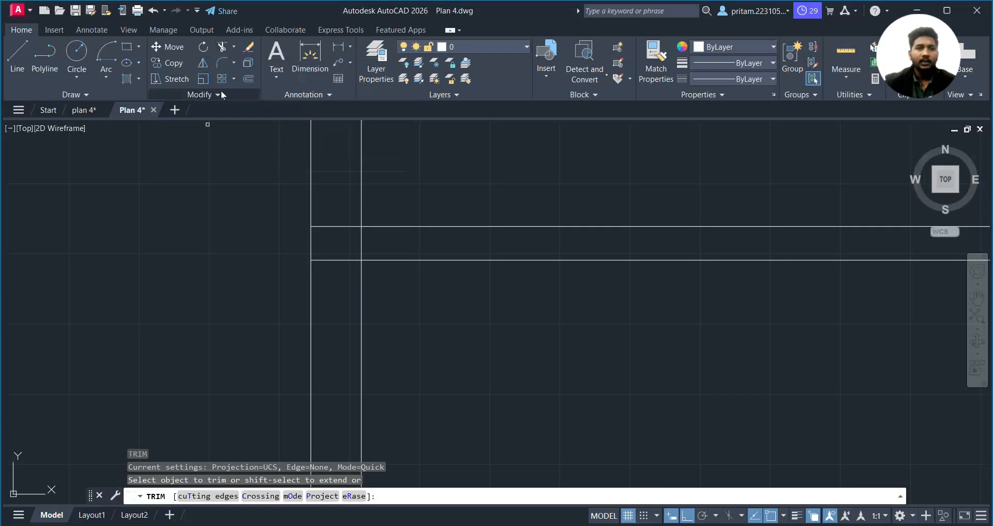
{"action": "mouse_move", "coordinate": [341, 194]}
{"action": "left_mouse_down"}
{"action": "mouse_move", "coordinate": [339, 277]}
{"action": "mouse_move", "coordinate": [371, 238]}
{"action": "left_mouse_up"}
{"action": "scroll", "coordinate": [373, 241], "scroll_direction": "down", "scroll_amount": 5}
{"action": "scroll", "coordinate": [375, 223], "scroll_direction": "up", "scroll_amount": 5}
{"action": "mouse_move", "coordinate": [336, 295]}
{"action": "left_mouse_down"}
{"action": "mouse_move", "coordinate": [335, 379]}
{"action": "mouse_move", "coordinate": [357, 344]}
{"action": "mouse_move", "coordinate": [379, 342]}
{"action": "left_mouse_up"}
{"action": "scroll", "coordinate": [512, 334], "scroll_direction": "down", "scroll_amount": 3}
- Trim the overlapping lines where the bedroom dividing wall meets the bedrooms' lower wall
{"action": "scroll", "coordinate": [793, 348], "scroll_direction": "up", "scroll_amount": 3}
{"action": "mouse_move", "coordinate": [793, 348]}
{"action": "left_mouse_down"}
{"action": "mouse_move", "coordinate": [734, 308]}
{"action": "mouse_move", "coordinate": [748, 325]}
{"action": "left_mouse_up"}
{"action": "scroll", "coordinate": [753, 315], "scroll_direction": "down", "scroll_amount": 3}
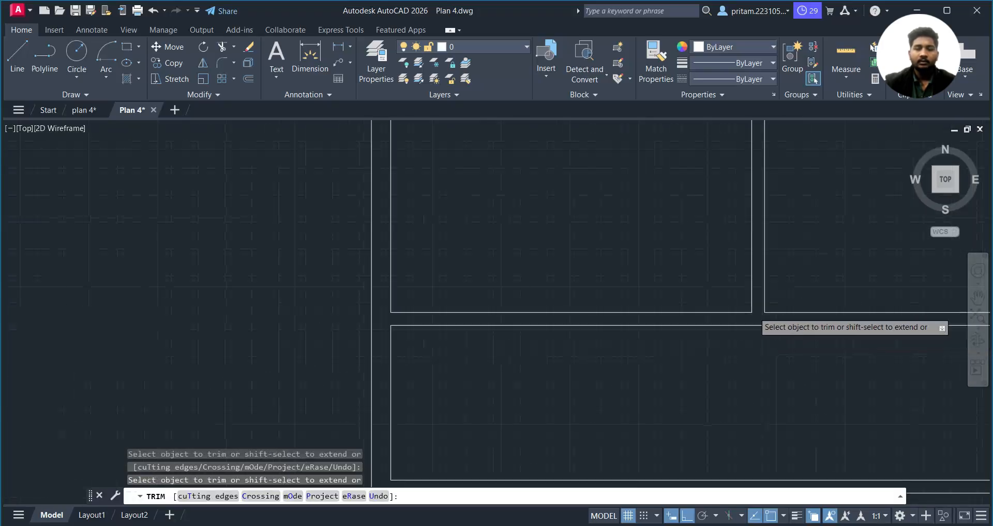
- Trim the crossing lines at the upper left exterior corner and where the dividing wall meets the top exterior wall
{"action": "scroll", "coordinate": [634, 186], "scroll_direction": "down", "scroll_amount": 2}
{"action": "scroll", "coordinate": [616, 176], "scroll_direction": "up", "scroll_amount": 5}
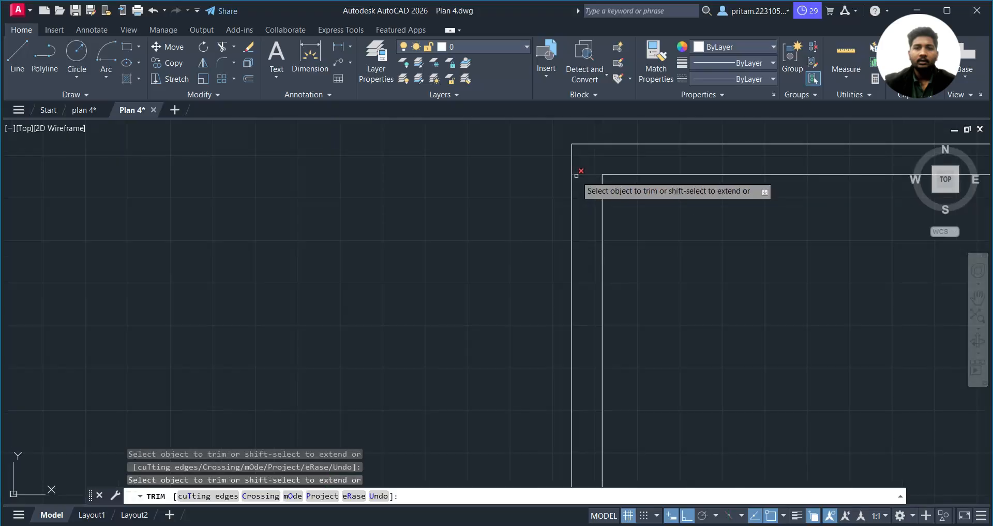
{"action": "scroll", "coordinate": [689, 217], "scroll_direction": "down", "scroll_amount": 3}
{"action": "scroll", "coordinate": [665, 219], "scroll_direction": "up", "scroll_amount": 4}
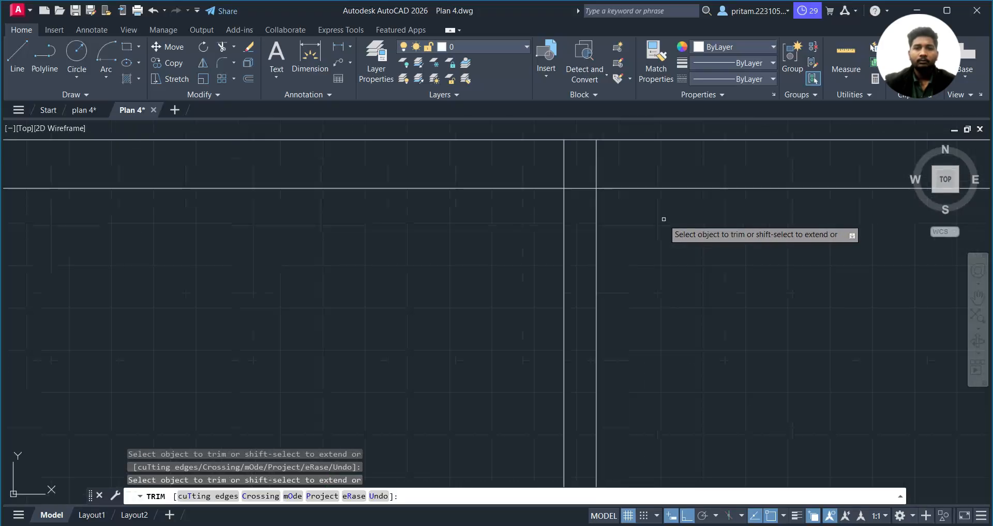
{"action": "left_click_drag", "start_coordinate": [632, 171], "coordinate": [494, 157]}
{"action": "mouse_move", "coordinate": [588, 175]}
{"action": "left_mouse_down"}
{"action": "mouse_move", "coordinate": [583, 191]}
{"action": "mouse_move", "coordinate": [605, 200]}
{"action": "left_mouse_up"}
- Trim the crossing lines at the upper right exterior corner and where the bedrooms' lower wall meets the right exterior wall
{"action": "scroll", "coordinate": [605, 200], "scroll_direction": "down", "scroll_amount": 3}
{"action": "scroll", "coordinate": [517, 243], "scroll_direction": "up", "scroll_amount": 4}
{"action": "mouse_move", "coordinate": [487, 256]}
{"action": "left_mouse_down"}
{"action": "mouse_move", "coordinate": [443, 221]}
{"action": "mouse_move", "coordinate": [436, 230]}
{"action": "mouse_move", "coordinate": [478, 238]}
{"action": "left_mouse_up"}
{"action": "scroll", "coordinate": [478, 238], "scroll_direction": "down", "scroll_amount": 3}
{"action": "scroll", "coordinate": [479, 238], "scroll_direction": "up", "scroll_amount": 1}
{"action": "scroll", "coordinate": [532, 259], "scroll_direction": "up", "scroll_amount": 5}
{"action": "mouse_move", "coordinate": [425, 273]}
{"action": "left_mouse_down"}
{"action": "mouse_move", "coordinate": [435, 343]}
{"action": "mouse_move", "coordinate": [405, 295]}
{"action": "mouse_move", "coordinate": [388, 311]}
{"action": "left_mouse_up"}
{"action": "scroll", "coordinate": [510, 311], "scroll_direction": "down", "scroll_amount": 3}
{"action": "key", "text": "Escape"}
{"action": "middle_click_drag", "start_coordinate": [511, 311], "coordinate": [583, 248]}
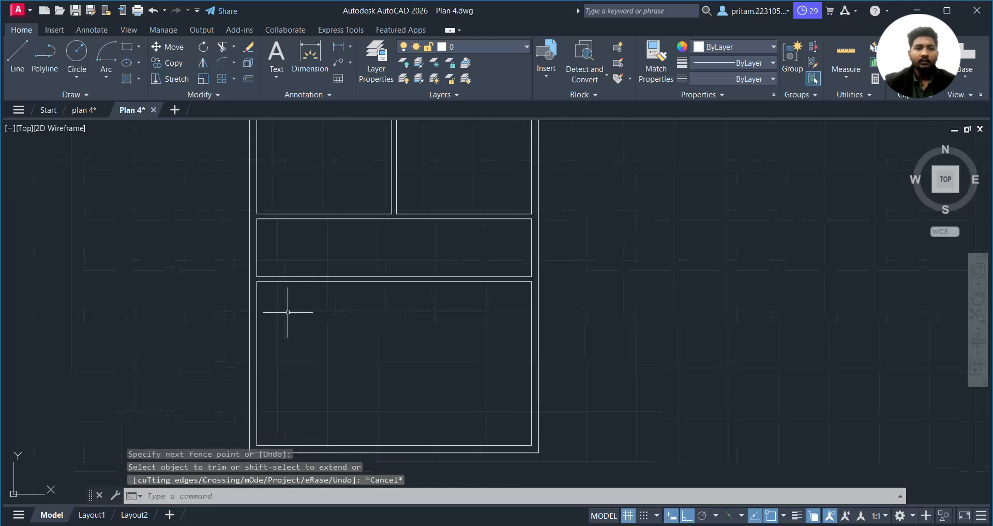
- Create the left toilet's side wall by offsetting the left exterior wall's inner line 8' inward, then that line another 6"
{"action": "key", "text": "ctrl+Tab"}
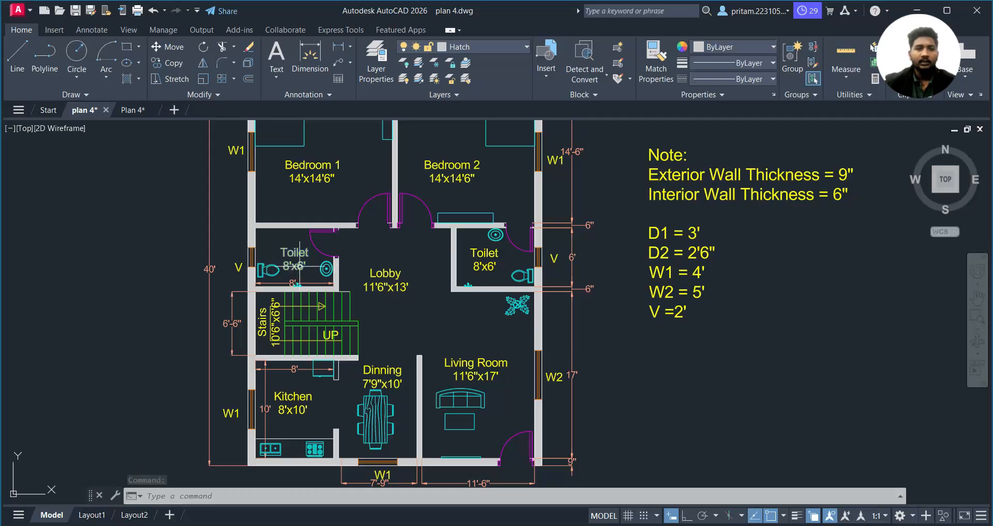
{"action": "left_click", "coordinate": [135, 108]}
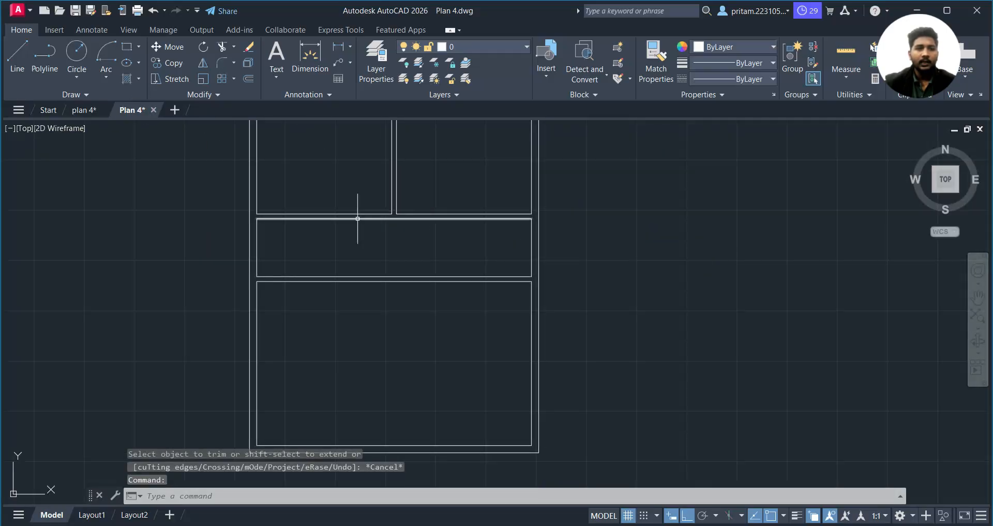
{"action": "scroll", "coordinate": [390, 246], "scroll_direction": "up", "scroll_amount": 2}
{"action": "key", "text": "Escape"}
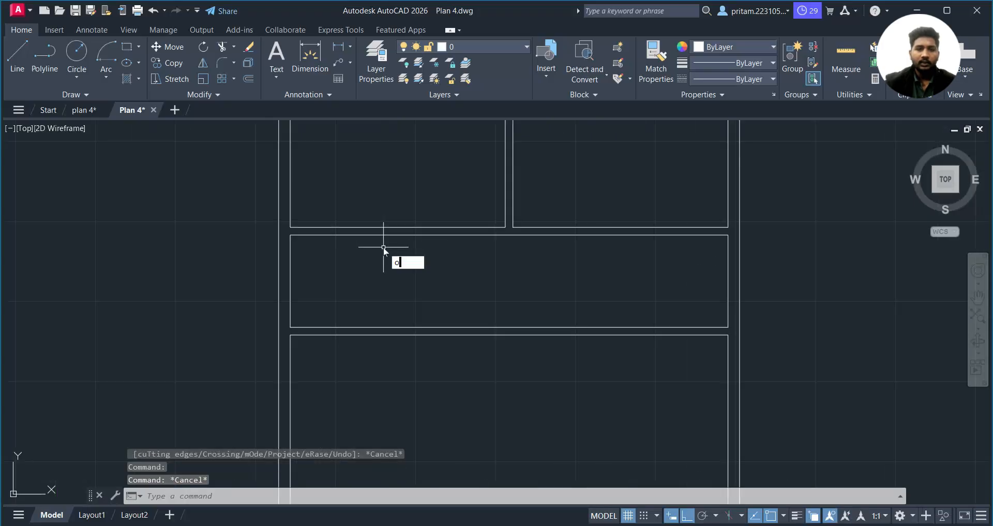
{"action": "key", "text": "Return"}
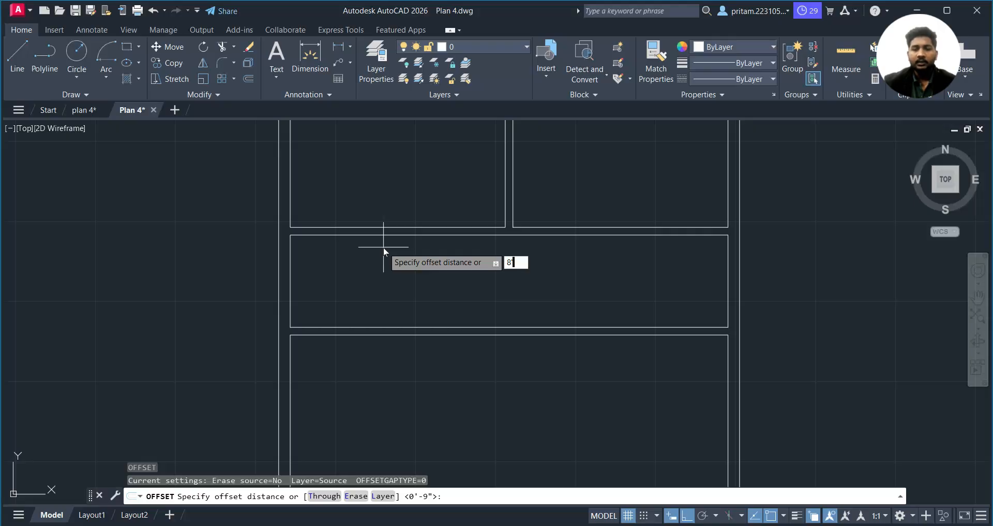
{"action": "key", "text": "Return"}
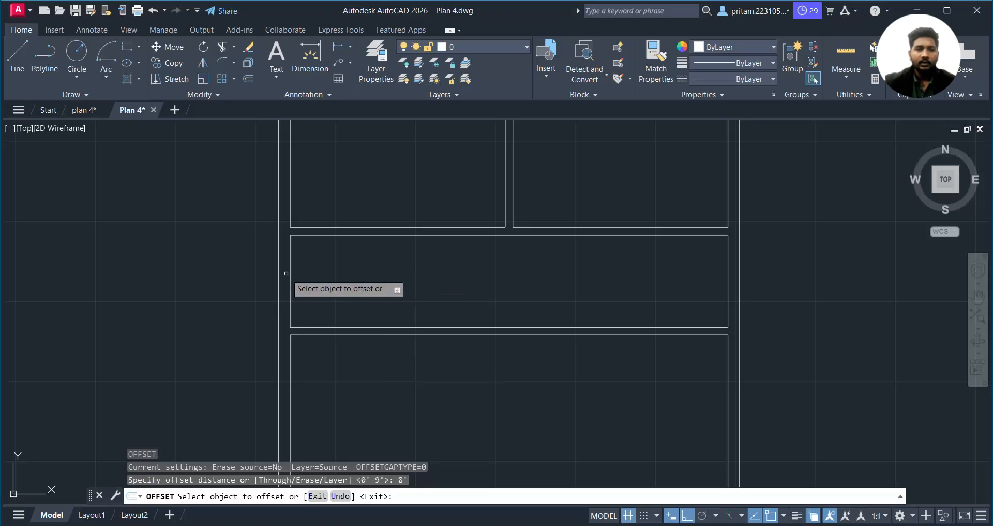
{"action": "left_click", "coordinate": [289, 274]}
{"action": "left_click", "coordinate": [381, 264]}
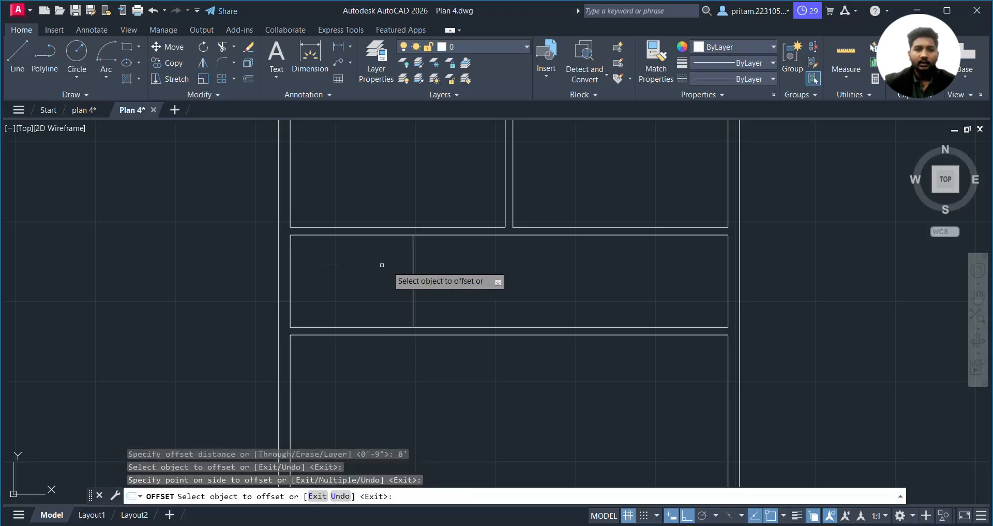
{"action": "left_click", "coordinate": [412, 265]}
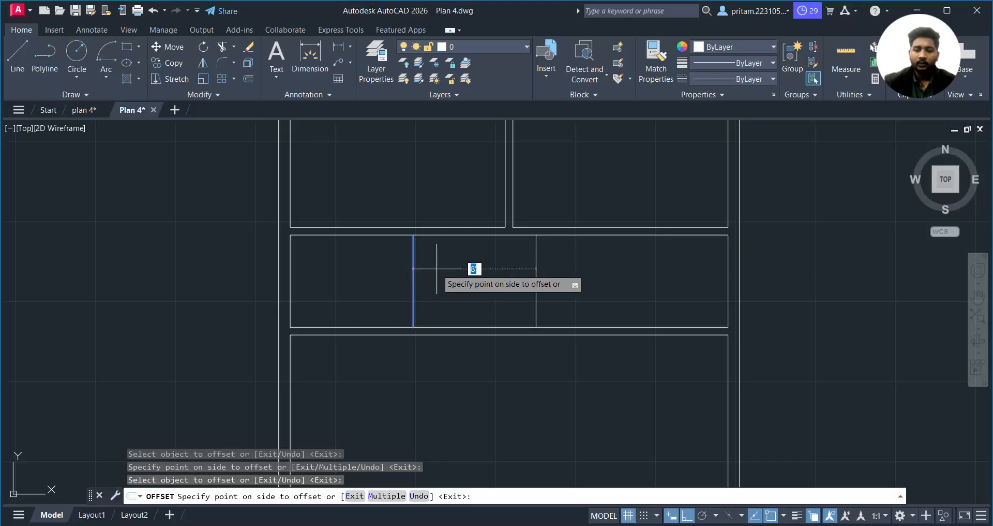
{"action": "key", "text": "Return"}
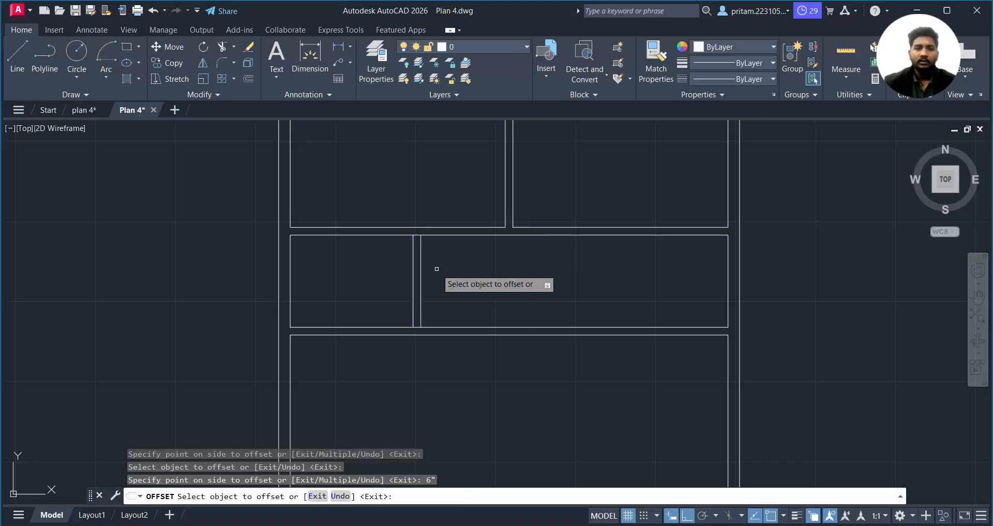
- Create the right toilet's side wall by offsetting the right exterior wall's inner line 8' inward, then that line another 6"
{"action": "middle_click_drag", "start_coordinate": [573, 254], "coordinate": [517, 280]}
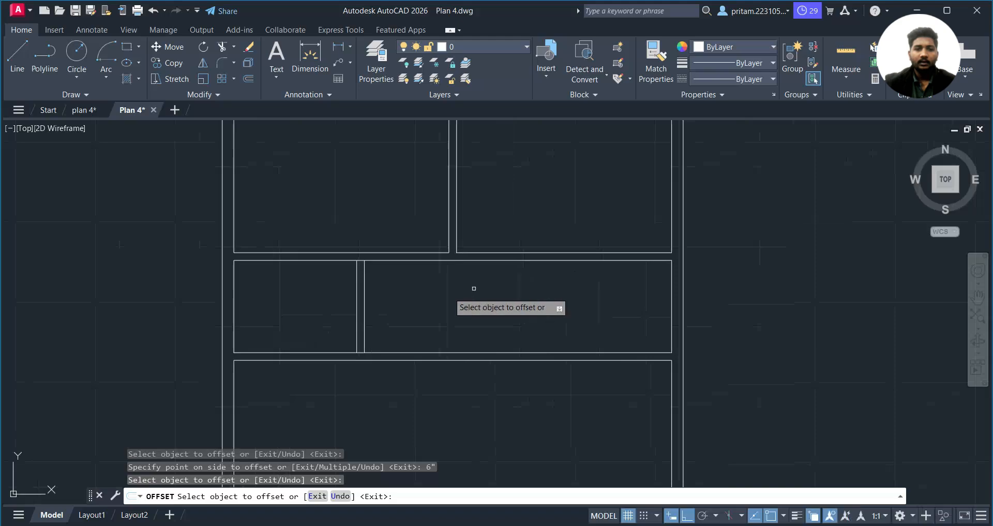
{"action": "left_click", "coordinate": [672, 300]}
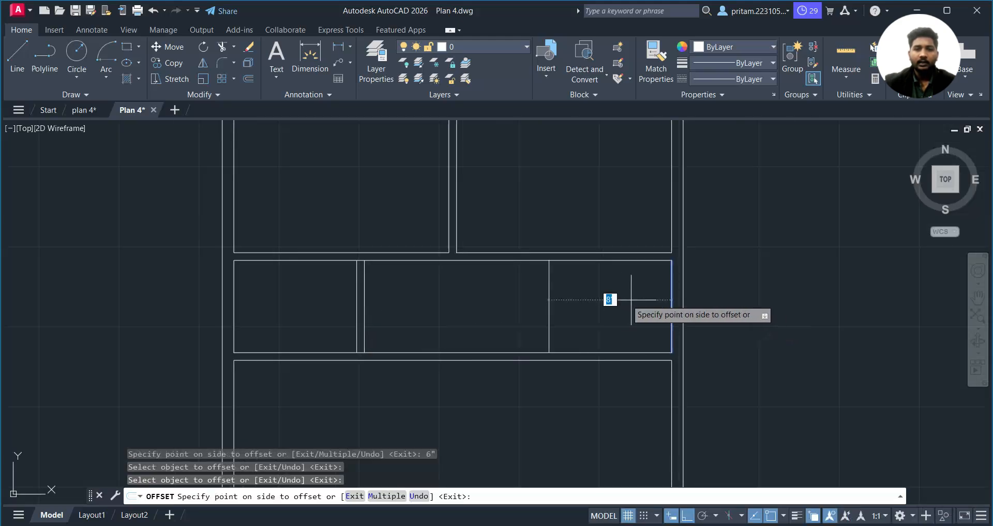
{"action": "left_click", "coordinate": [598, 299]}
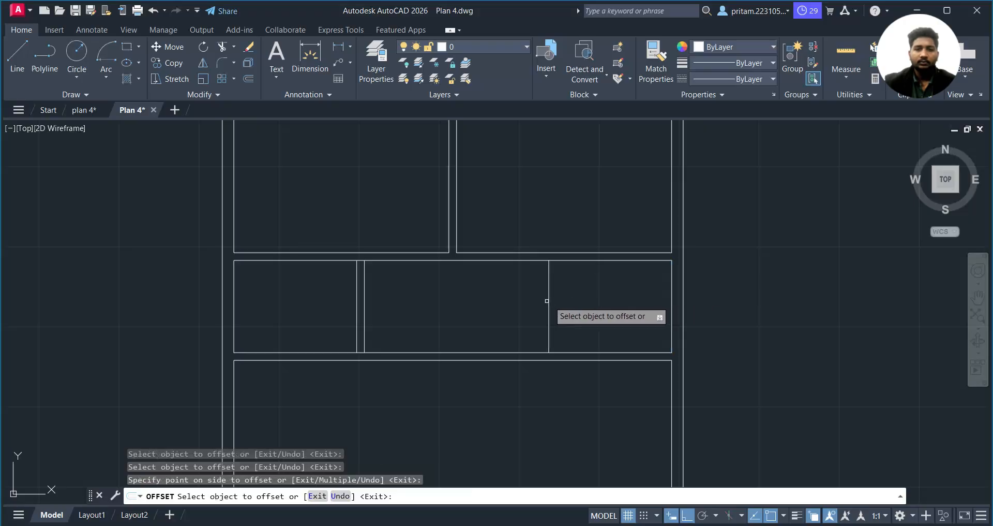
{"action": "left_click", "coordinate": [549, 298]}
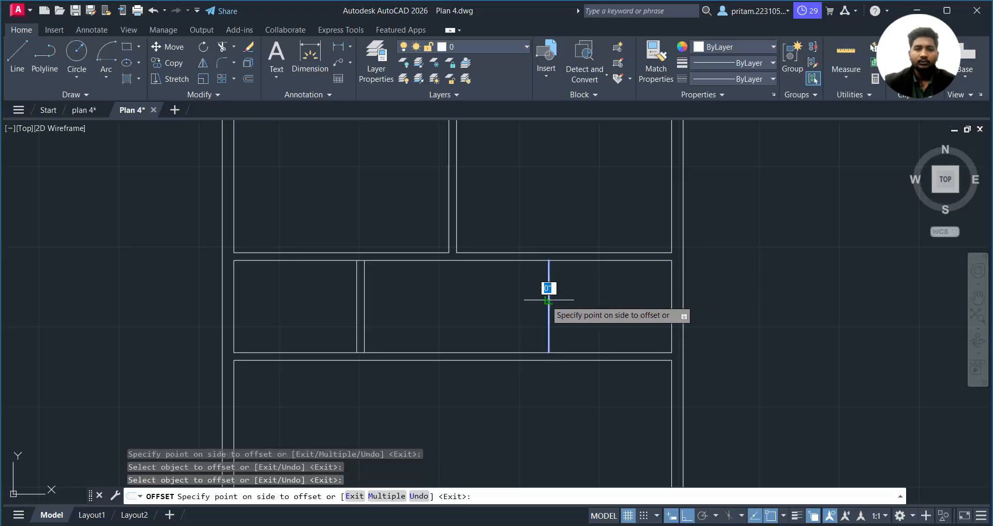
{"action": "left_click", "coordinate": [472, 306]}
{"action": "key", "text": "Escape"}
{"action": "scroll", "coordinate": [546, 299], "scroll_direction": "down", "scroll_amount": 2}
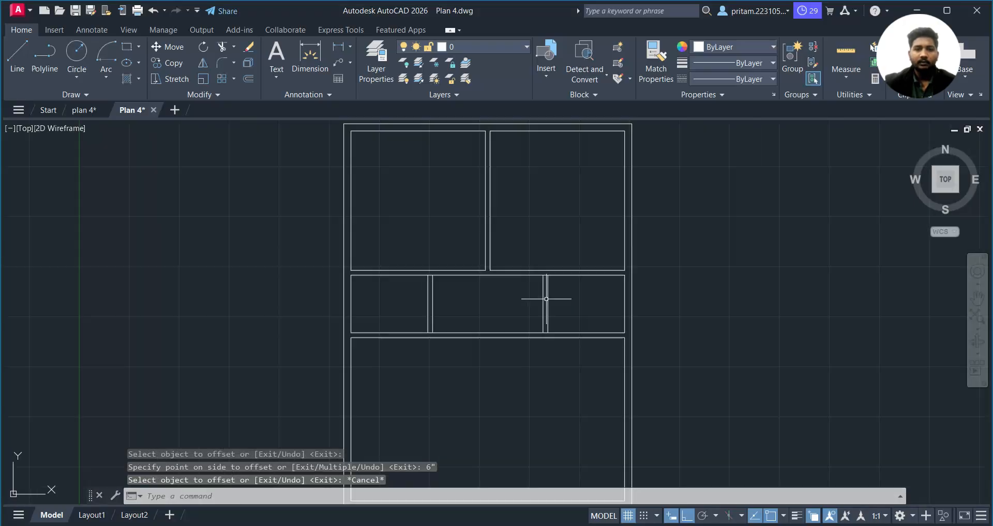
{"action": "scroll", "coordinate": [535, 312], "scroll_direction": "up", "scroll_amount": 2}
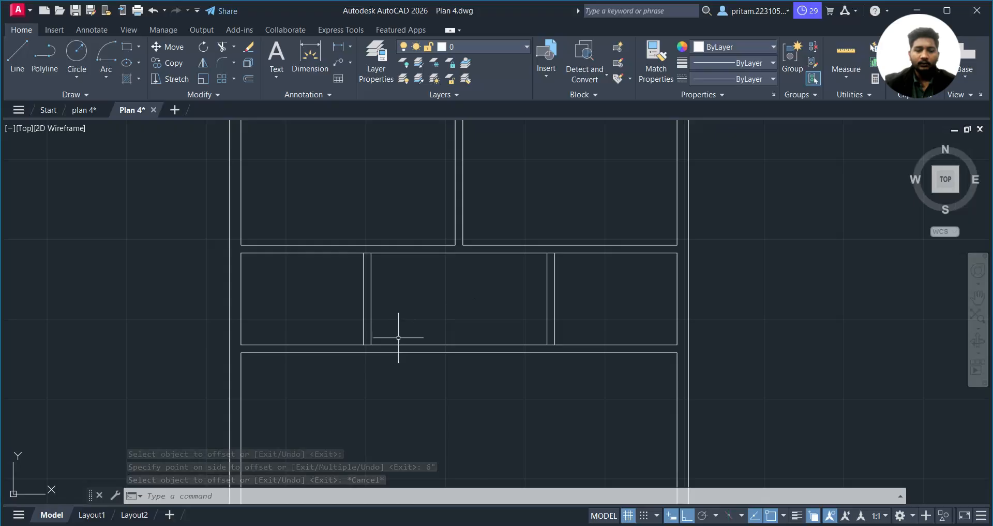
{"action": "type", "text": "e"}
{"action": "key", "text": "Escape"}
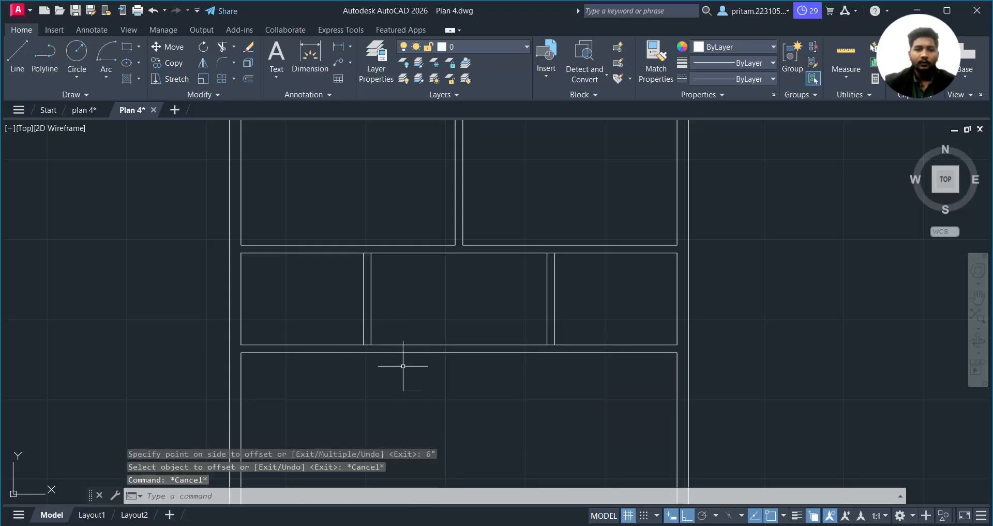
{"action": "type", "text": "t"}
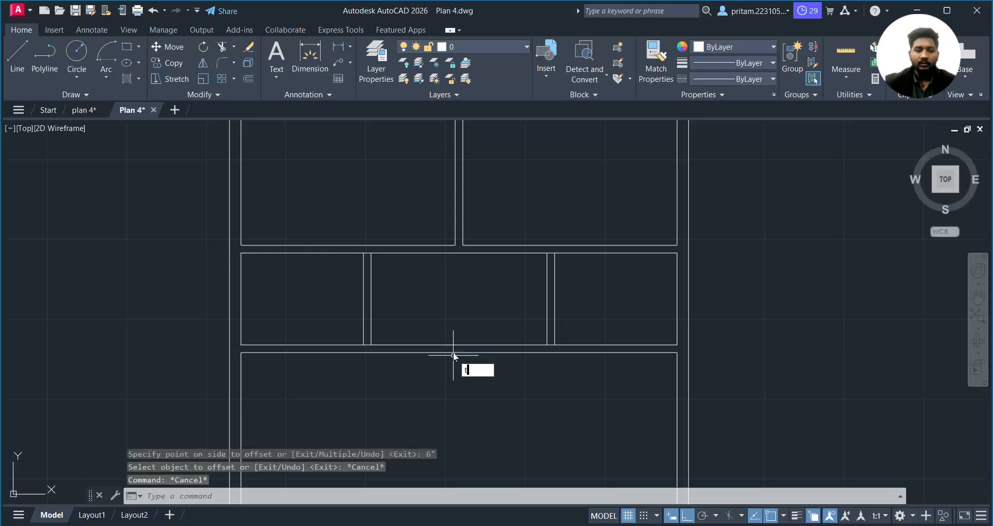
{"action": "key", "text": "Return"}
{"action": "left_click", "coordinate": [452, 334]}
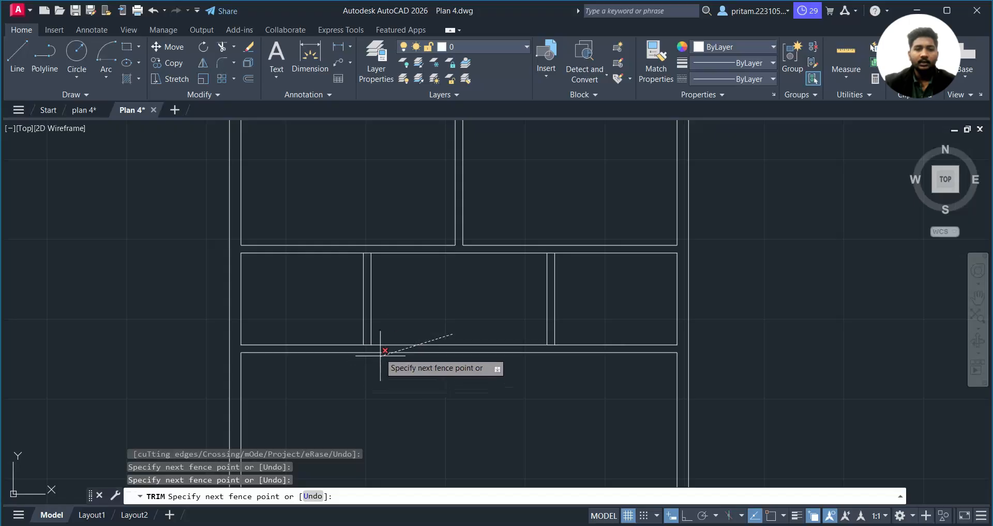
{"action": "key", "text": "Escape"}
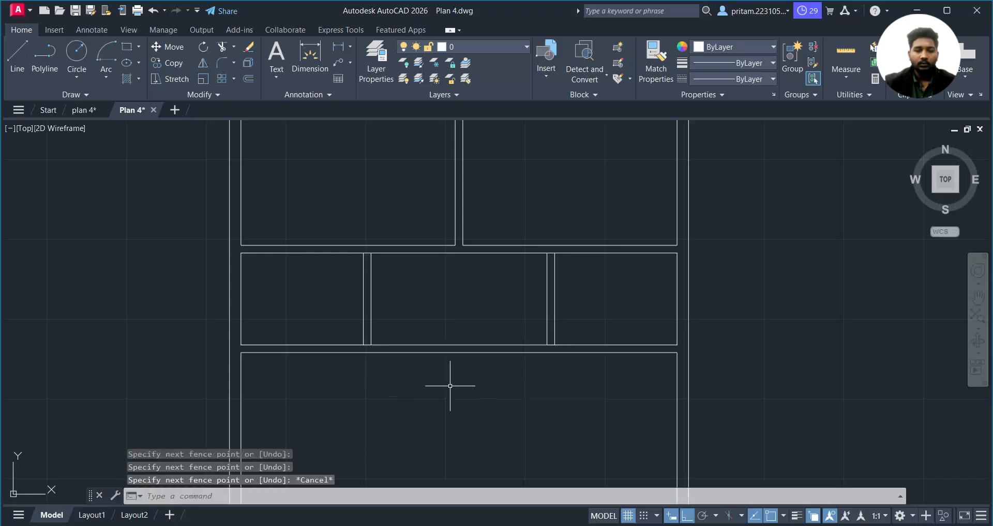
- Extend both toilet side walls' lines down to the lower line of the horizontal interior wall below the toilets
{"action": "type", "text": "ex"}
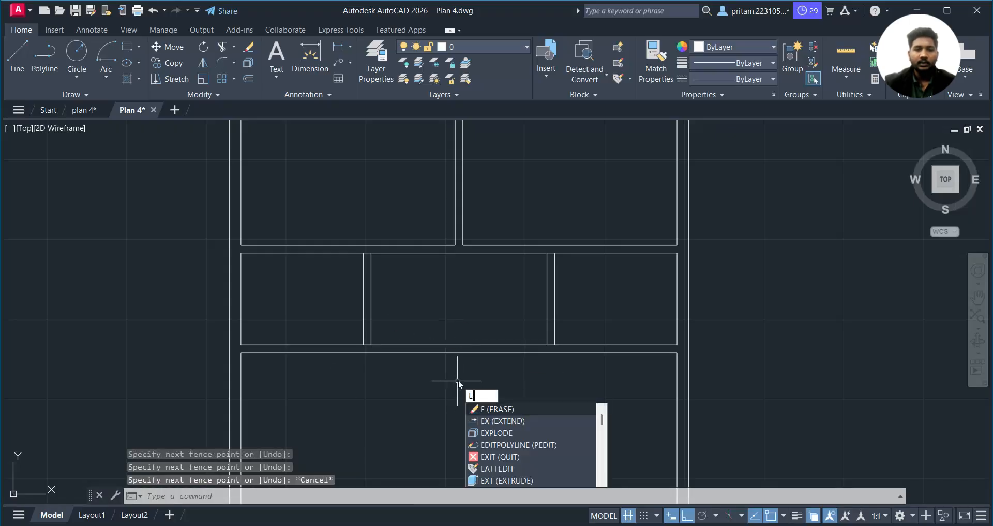
{"action": "key", "text": "Return"}
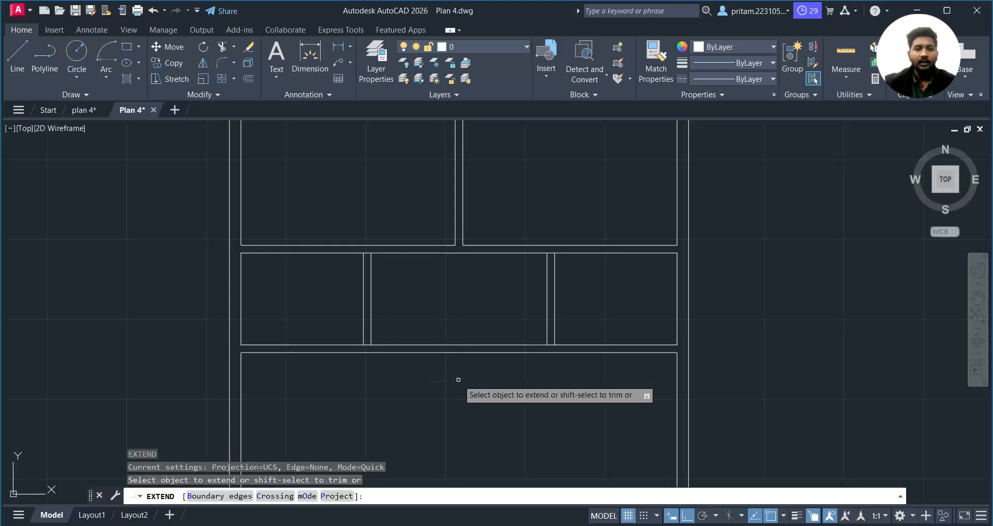
{"action": "left_click", "coordinate": [410, 330]}
{"action": "key", "text": "Return"}
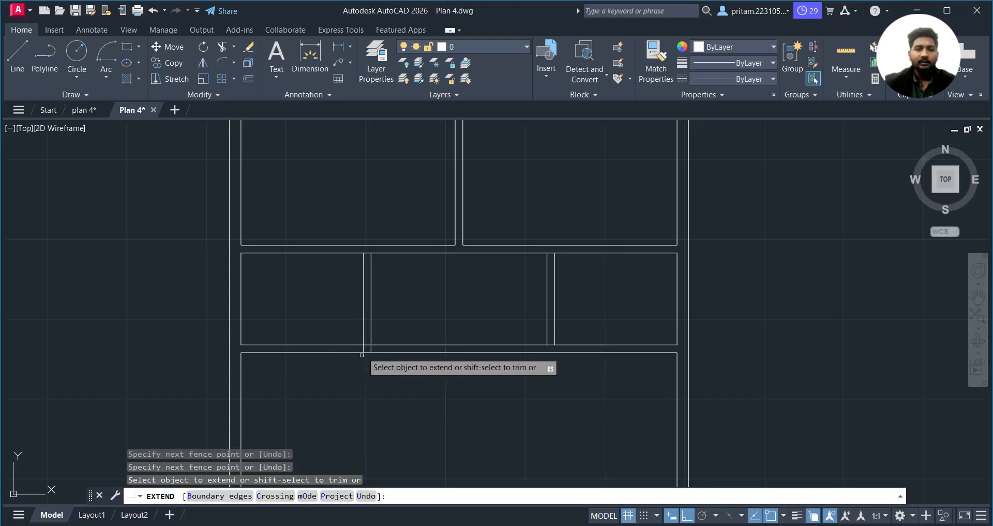
{"action": "left_click", "coordinate": [576, 325]}
{"action": "left_click", "coordinate": [514, 328]}
{"action": "key", "text": "Escape"}
- Trim away both lines of the horizontal interior wall between the two toilet side walls to open the lobby
{"action": "type", "text": "tr"}
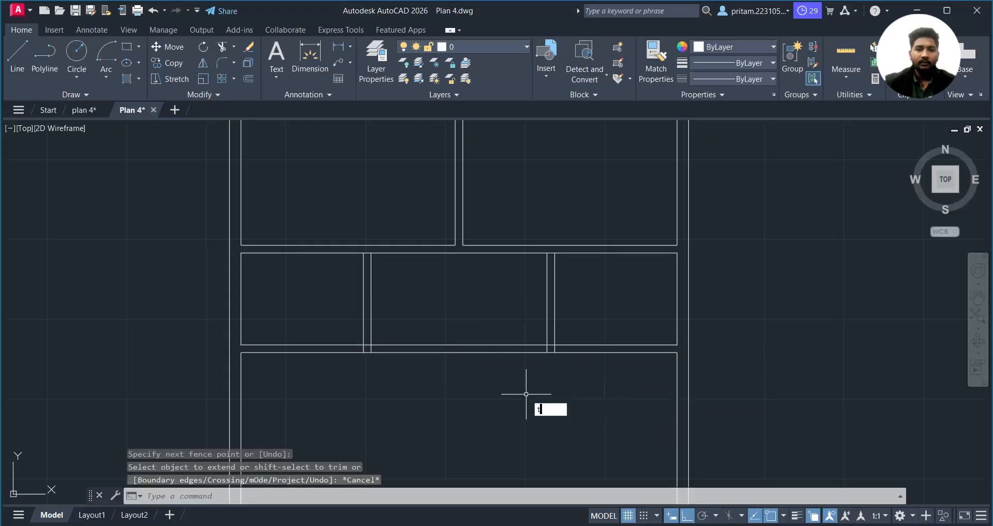
{"action": "key", "text": "Return"}
{"action": "left_click_drag", "start_coordinate": [517, 340], "coordinate": [509, 354]}
{"action": "key", "text": "Return"}
{"action": "scroll", "coordinate": [502, 372], "scroll_direction": "down", "scroll_amount": 4}
{"action": "scroll", "coordinate": [459, 328], "scroll_direction": "up", "scroll_amount": 2}
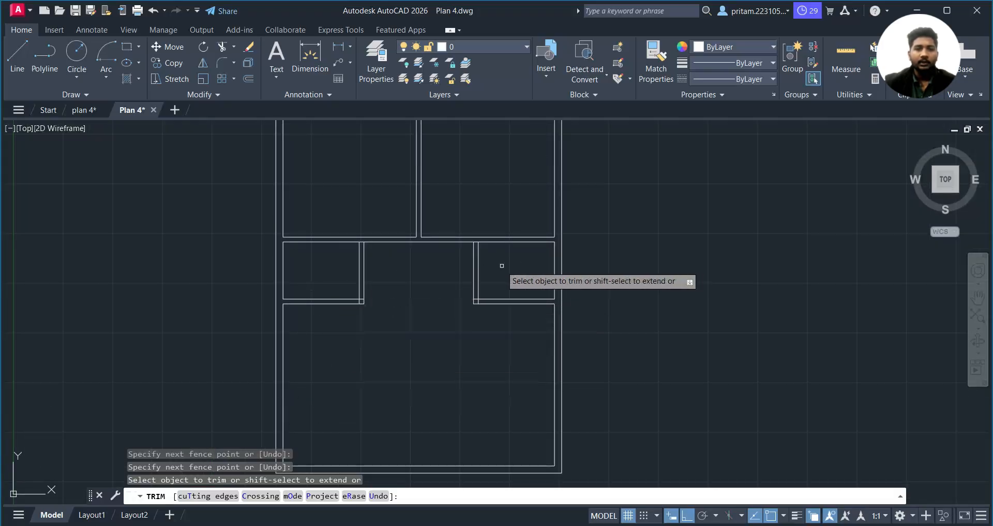
{"action": "key", "text": "Escape"}
- Examine the reference plan's room layout and dimensions for the toilets, stairs, kitchen, dining area and living room
{"action": "left_click", "coordinate": [83, 110]}
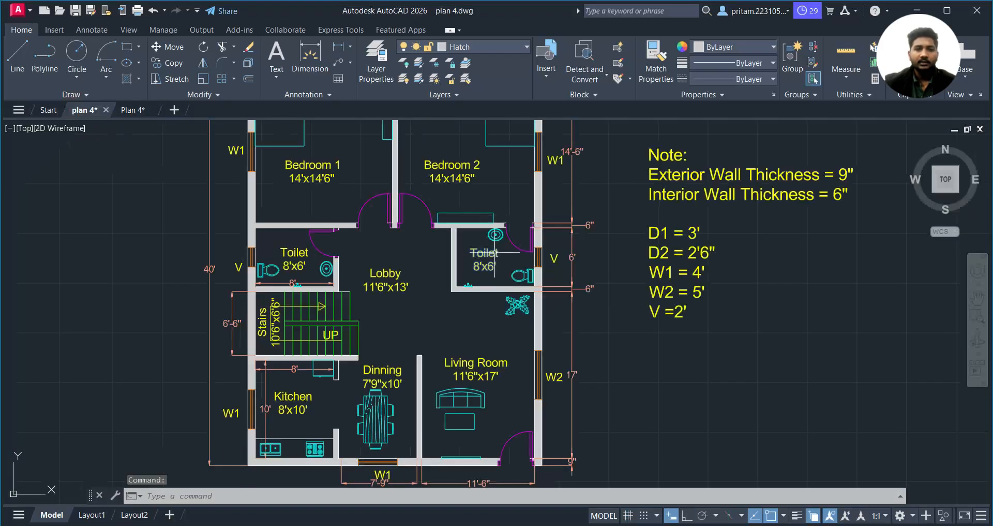
{"action": "middle_click_drag", "start_coordinate": [483, 197], "coordinate": [501, 278]}
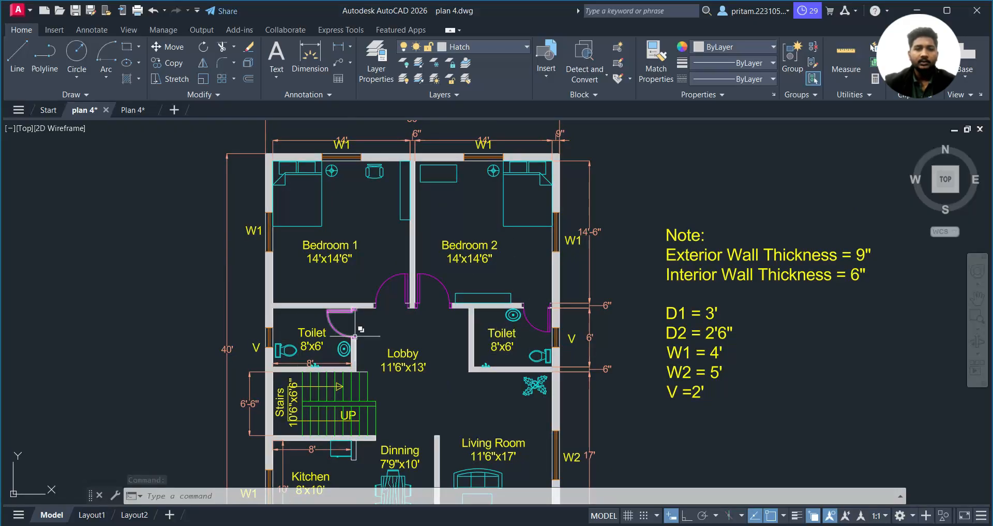
{"action": "middle_click_drag", "start_coordinate": [411, 388], "coordinate": [373, 288]}
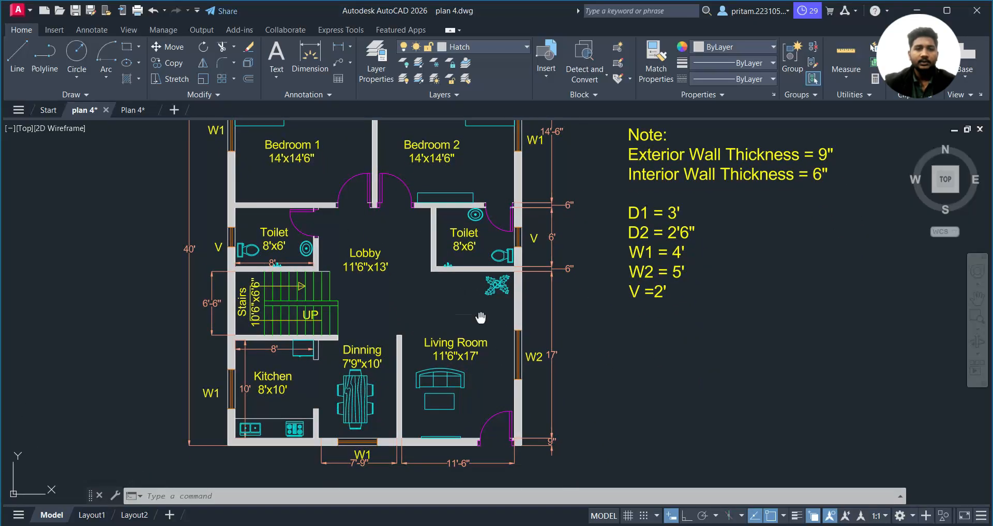
{"action": "middle_click_drag", "start_coordinate": [480, 318], "coordinate": [487, 359]}
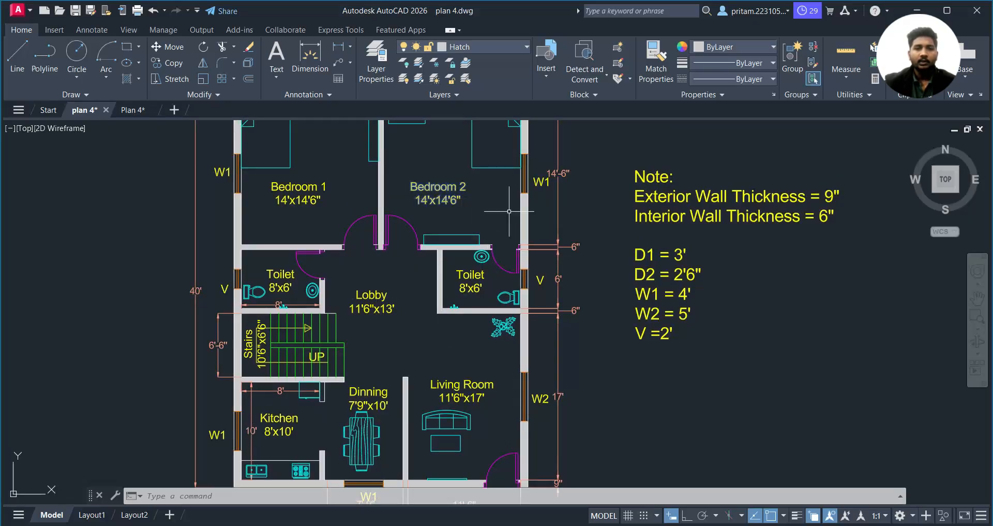
{"action": "middle_click_drag", "start_coordinate": [491, 216], "coordinate": [486, 298]}
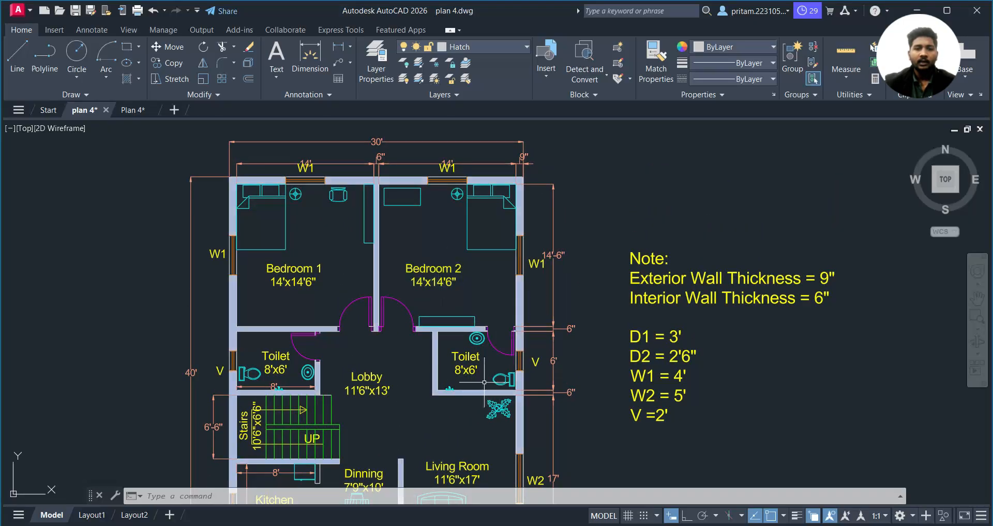
{"action": "middle_click_drag", "start_coordinate": [386, 419], "coordinate": [455, 307]}
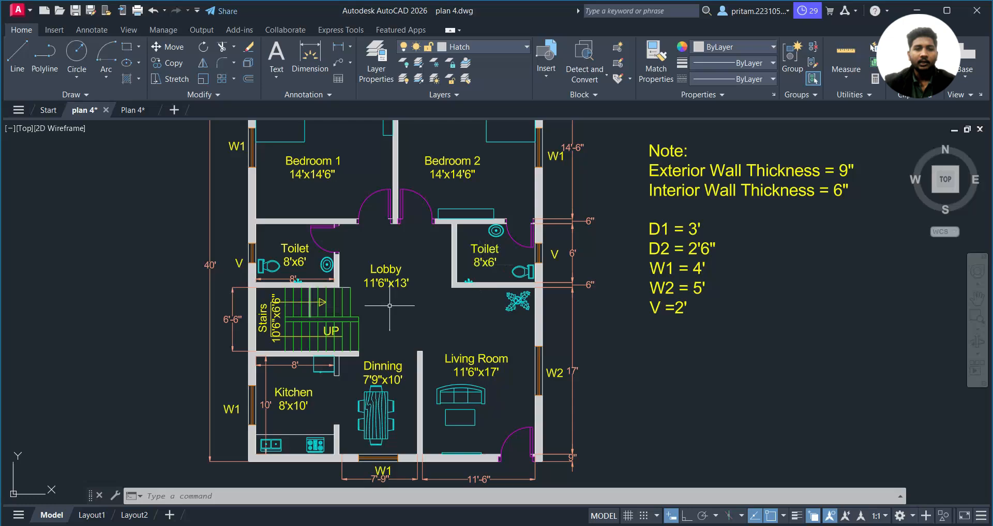
{"action": "middle_click_drag", "start_coordinate": [464, 393], "coordinate": [452, 362]}
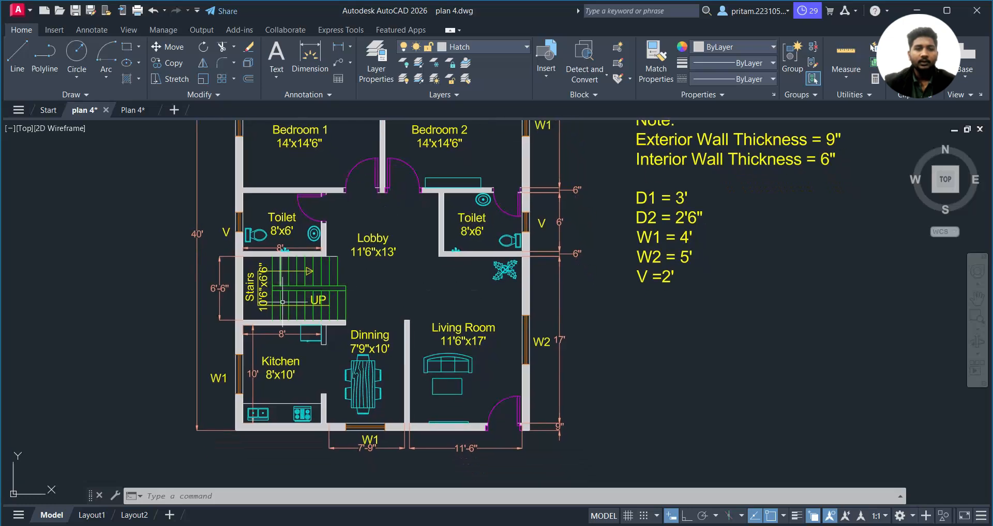
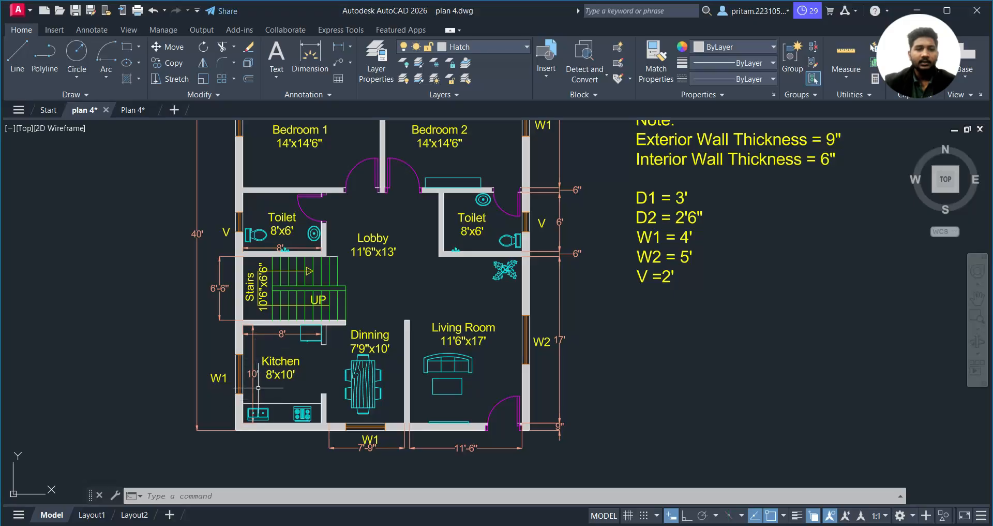
- In the working drawing, offset the bottom exterior wall's inner line 10' upward for the kitchen's upper wall
{"action": "left_click", "coordinate": [133, 110]}
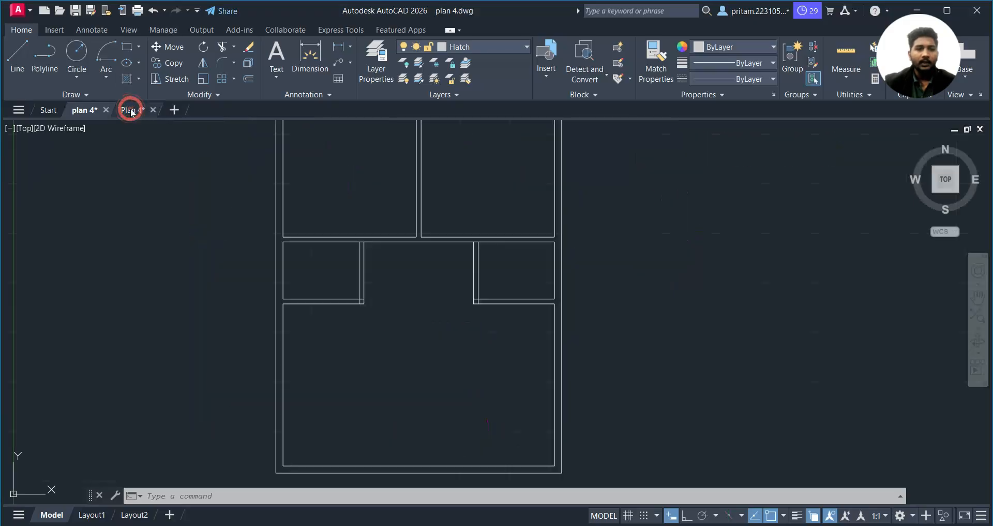
{"action": "middle_click_drag", "start_coordinate": [420, 315], "coordinate": [439, 255]}
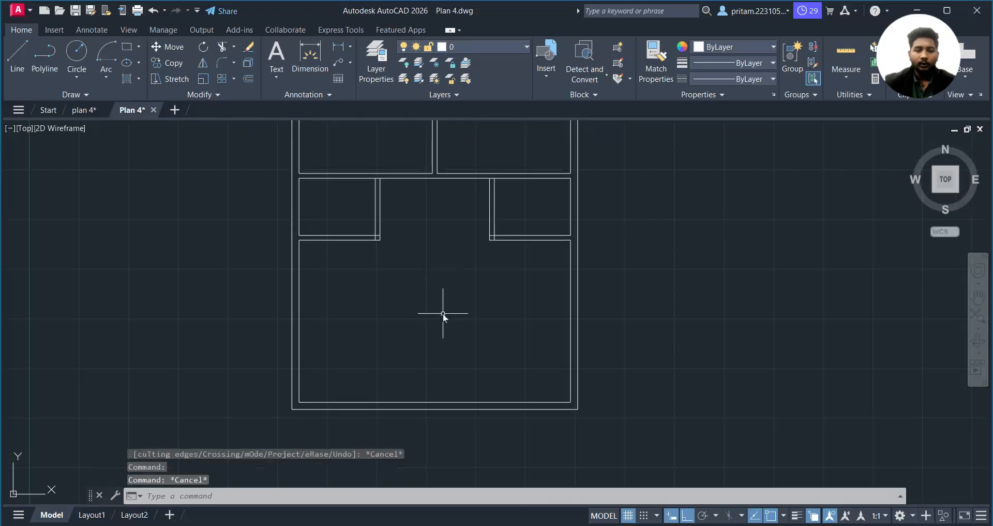
{"action": "type", "text": "o"}
{"action": "key", "text": "Return"}
{"action": "type", "text": "1"}
{"action": "key", "text": "Return"}
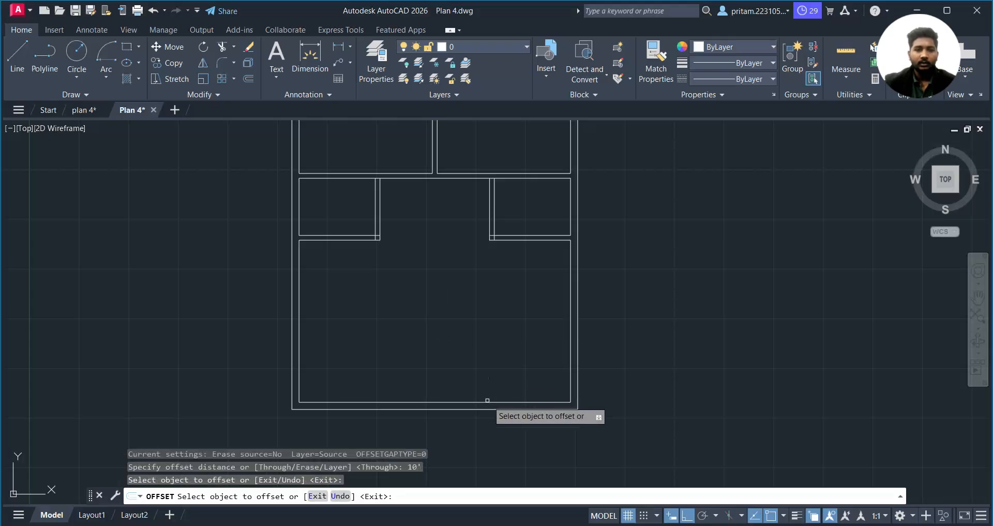
{"action": "left_click", "coordinate": [480, 400]}
{"action": "left_click", "coordinate": [486, 332]}
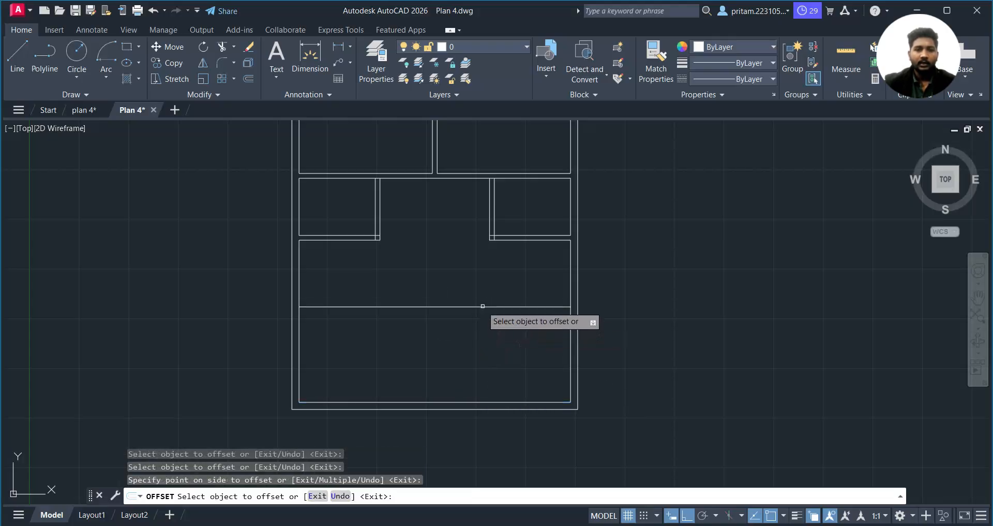
- Offset the kitchen's upper wall line 6" upward to give the wall its thickness
{"action": "left_click", "coordinate": [481, 307]}
{"action": "type", "text": "6"}
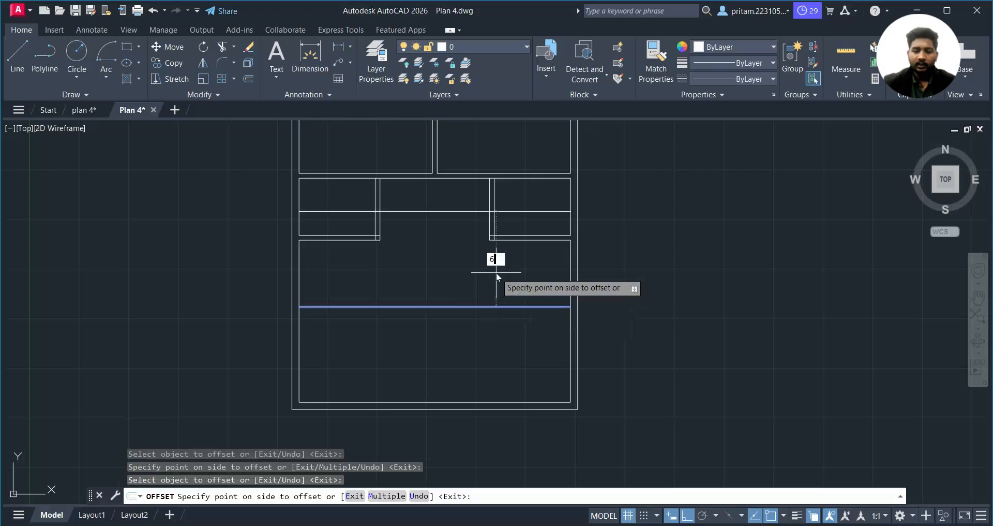
{"action": "type", "text": "\""}
{"action": "key", "text": "Return"}
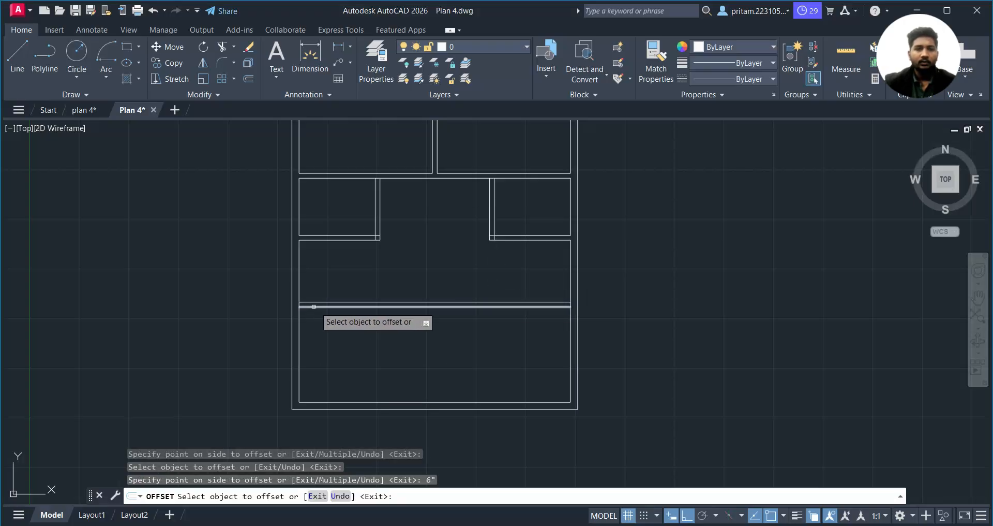
{"action": "scroll", "coordinate": [306, 319], "scroll_direction": "up", "scroll_amount": 3}
{"action": "key", "text": "Escape"}
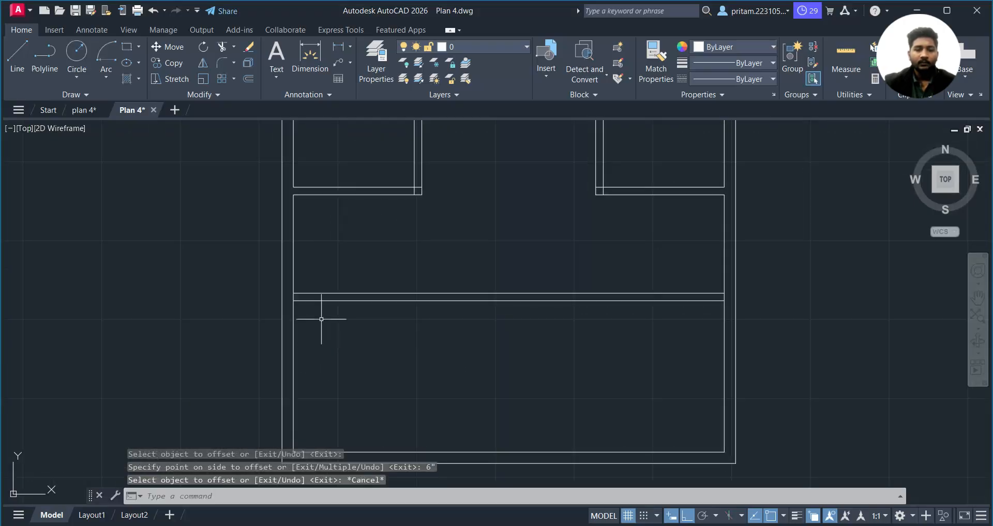
- Trim the left exterior wall's inner line between the two lines of the kitchen's upper wall
{"action": "key", "text": "Return"}
{"action": "scroll", "coordinate": [307, 297], "scroll_direction": "up", "scroll_amount": 2}
{"action": "left_click_drag", "start_coordinate": [303, 296], "coordinate": [278, 297]}
{"action": "key", "text": "Escape"}
{"action": "scroll", "coordinate": [357, 347], "scroll_direction": "down", "scroll_amount": 3}
{"action": "middle_click_drag", "start_coordinate": [350, 337], "coordinate": [316, 301]}
- Offset the left exterior wall's inner line 8' to the right, and the new line a further 6", for the kitchen's side wall
{"action": "type", "text": "o"}
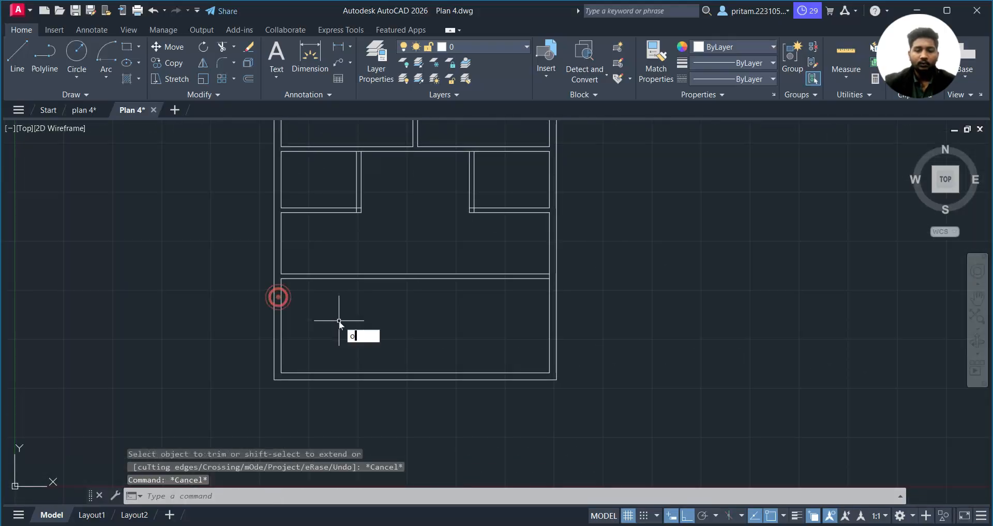
{"action": "key", "text": "Return"}
{"action": "type", "text": "8"}
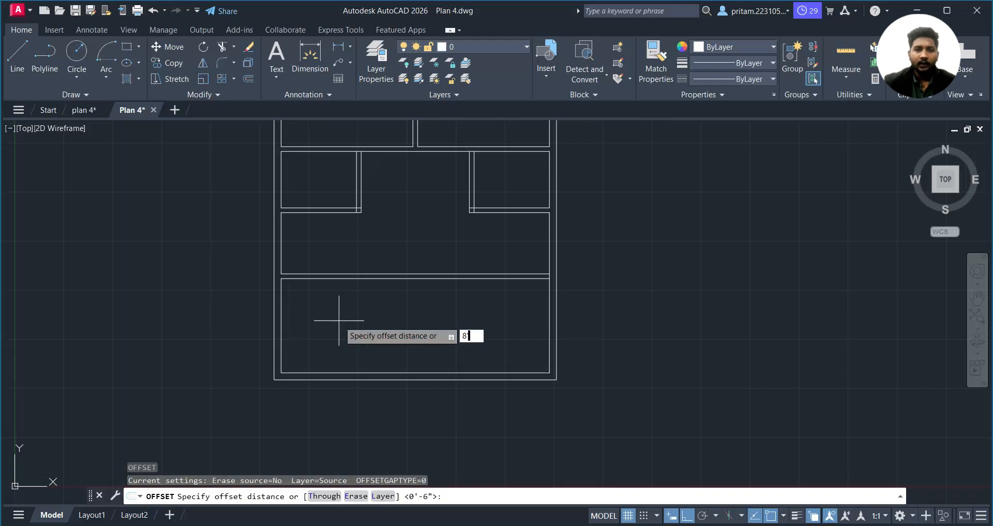
{"action": "type", "text": "'"}
{"action": "key", "text": "Return"}
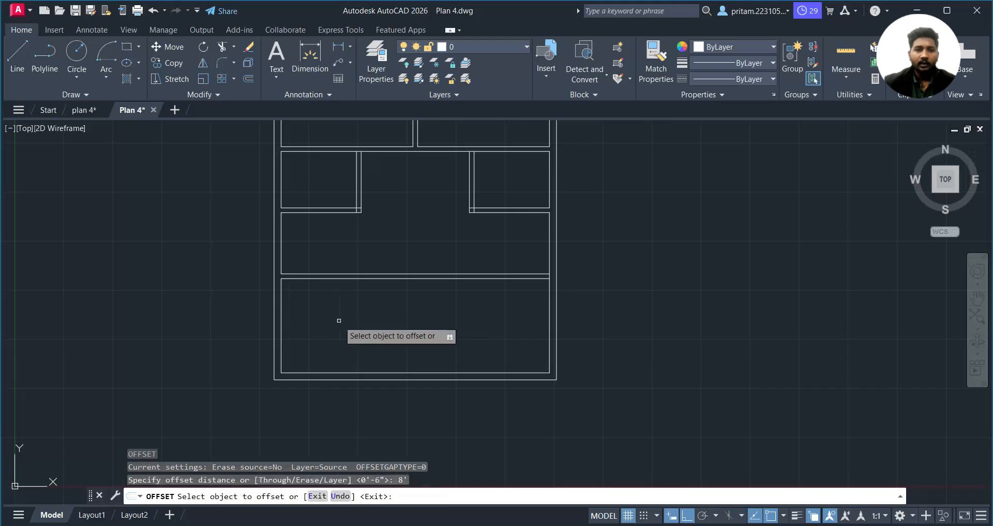
{"action": "left_click", "coordinate": [281, 313]}
{"action": "left_click", "coordinate": [344, 315]}
{"action": "left_click", "coordinate": [357, 314]}
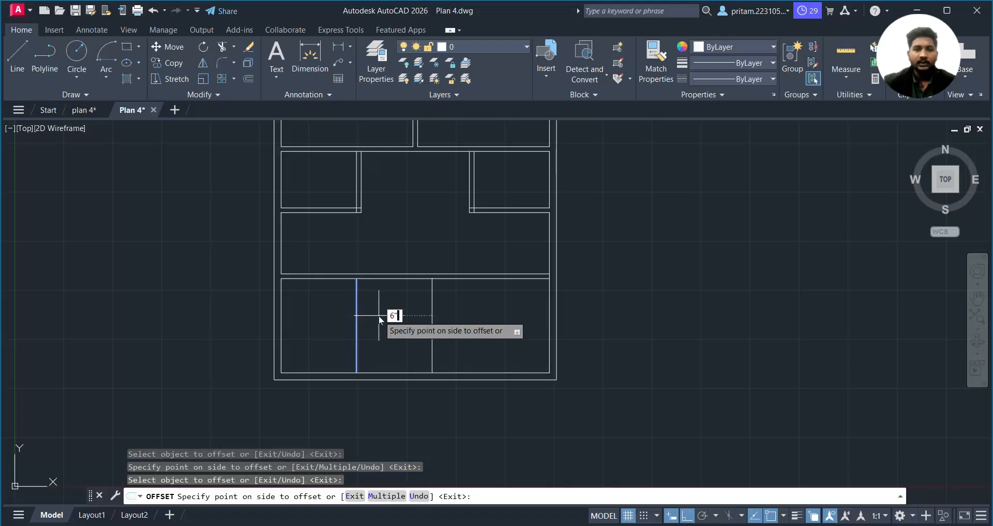
{"action": "type", "text": "6\""}
{"action": "key", "text": "Return"}
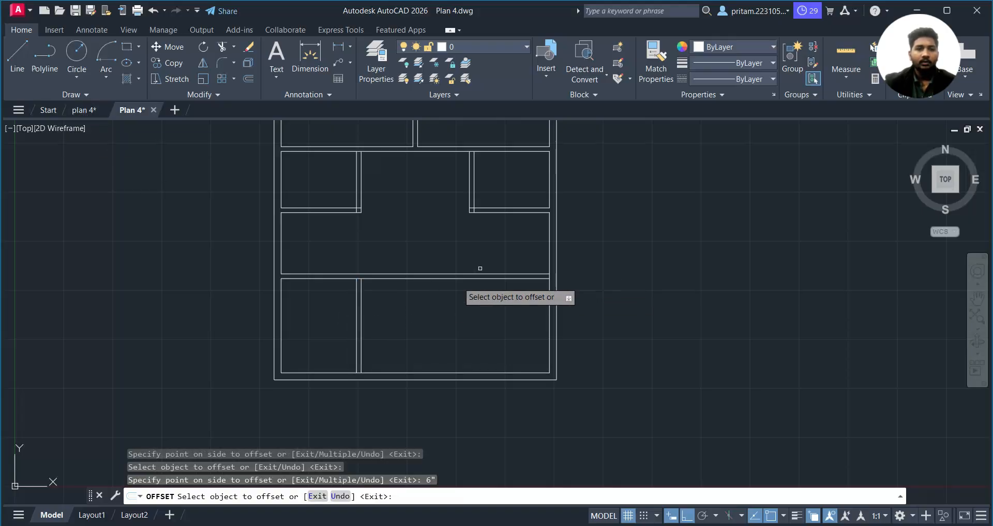
- Check the dining area's width in the reference plan
{"action": "left_click", "coordinate": [84, 110]}
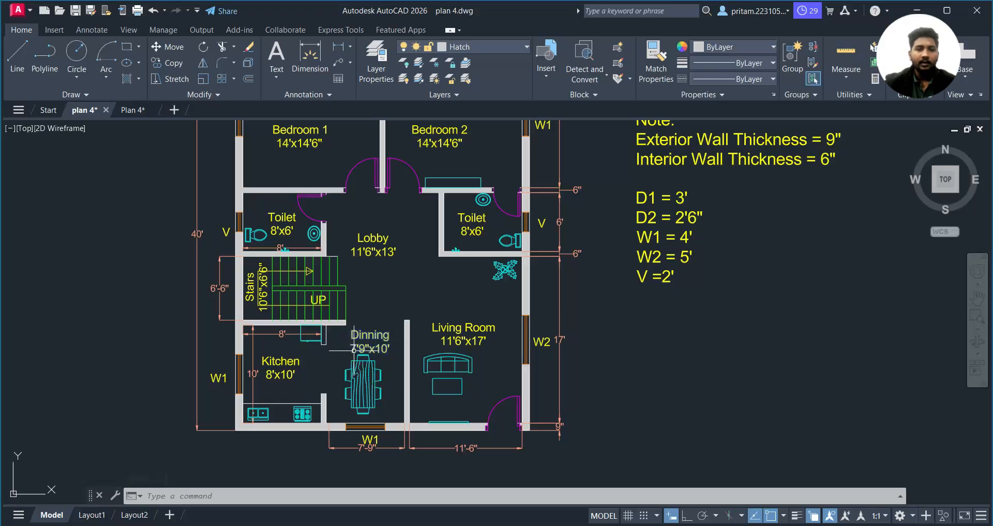
{"action": "middle_click_drag", "start_coordinate": [349, 375], "coordinate": [327, 357]}
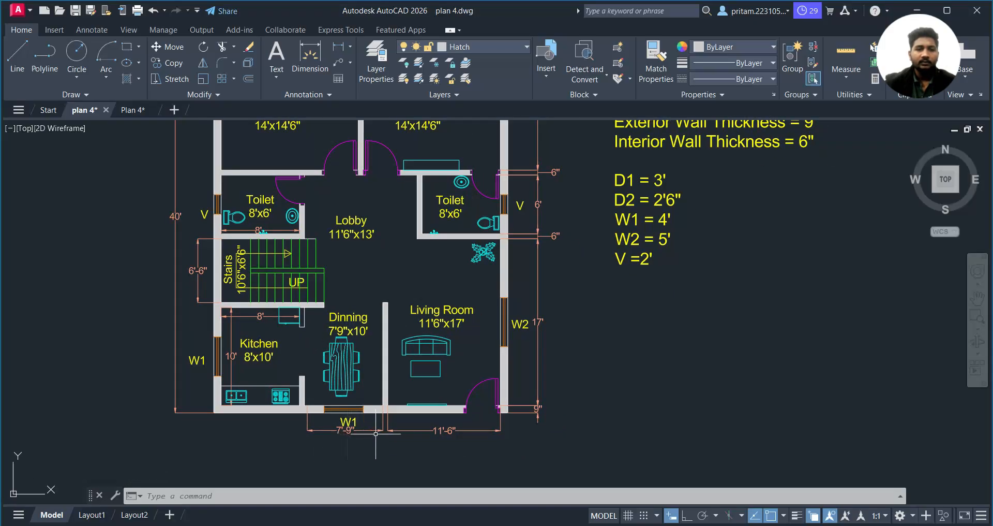
{"action": "middle_click_drag", "start_coordinate": [357, 424], "coordinate": [334, 410]}
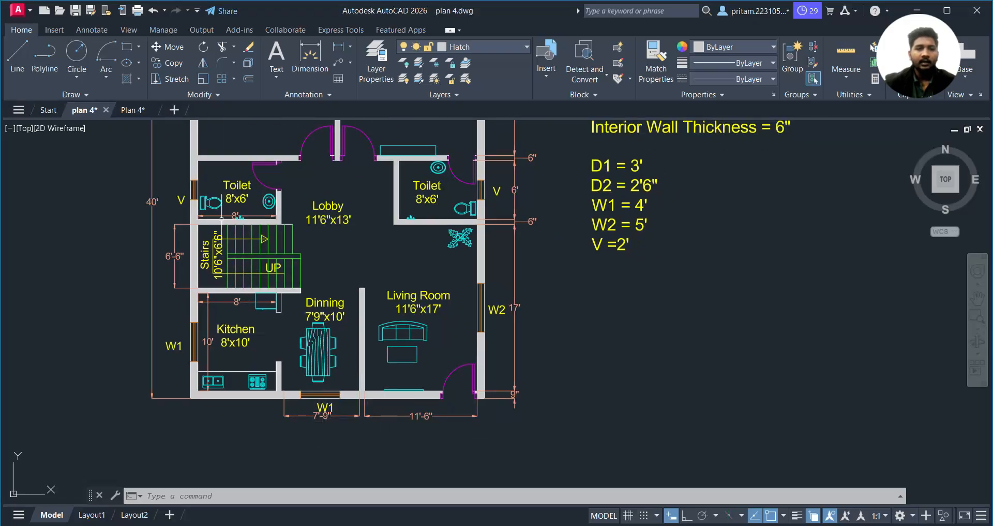
{"action": "left_click", "coordinate": [133, 109]}
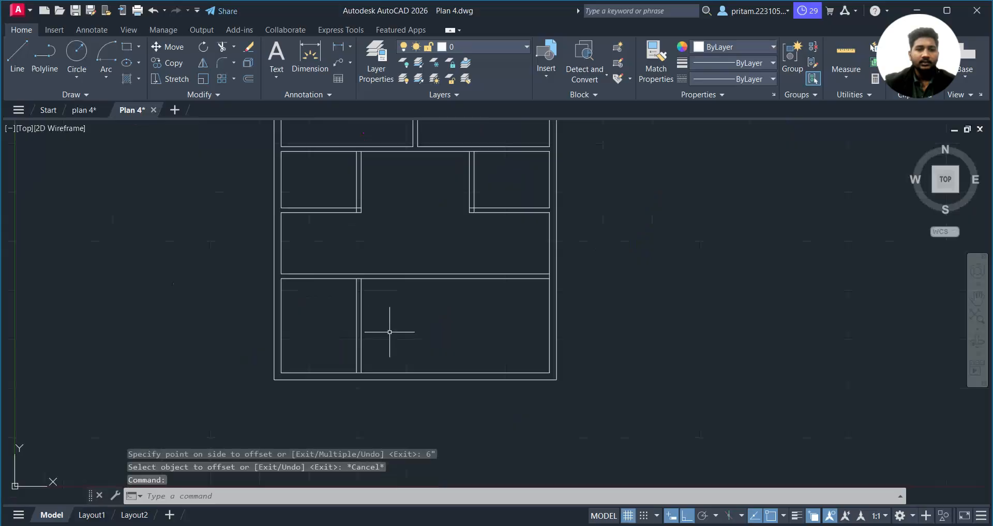
{"action": "type", "text": "o"}
{"action": "key", "text": "Return"}
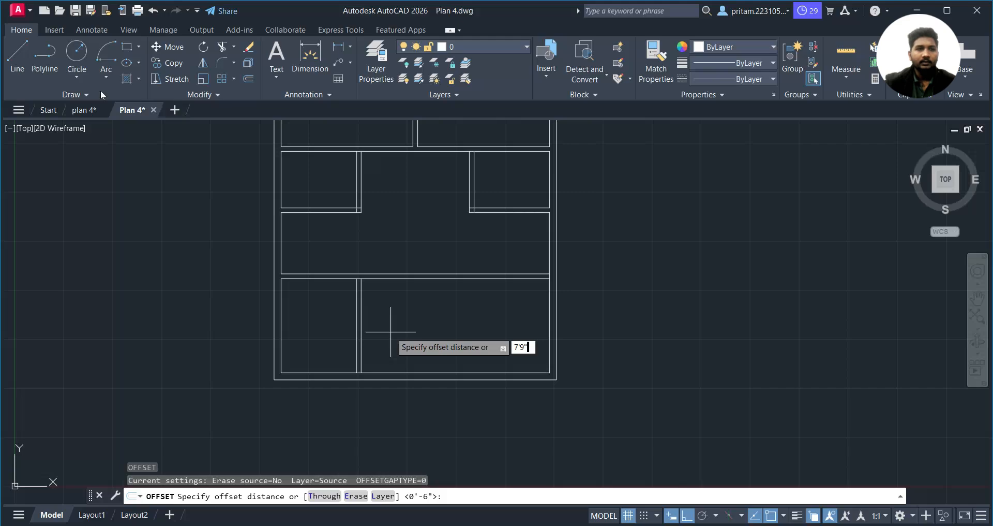
{"action": "mouse_move", "coordinate": [85, 110]}
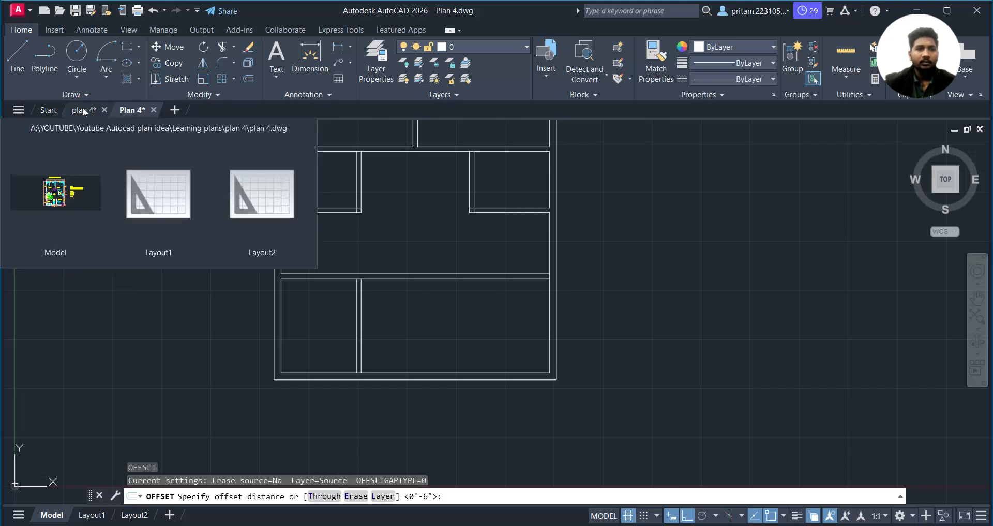
{"action": "left_click", "coordinate": [58, 188]}
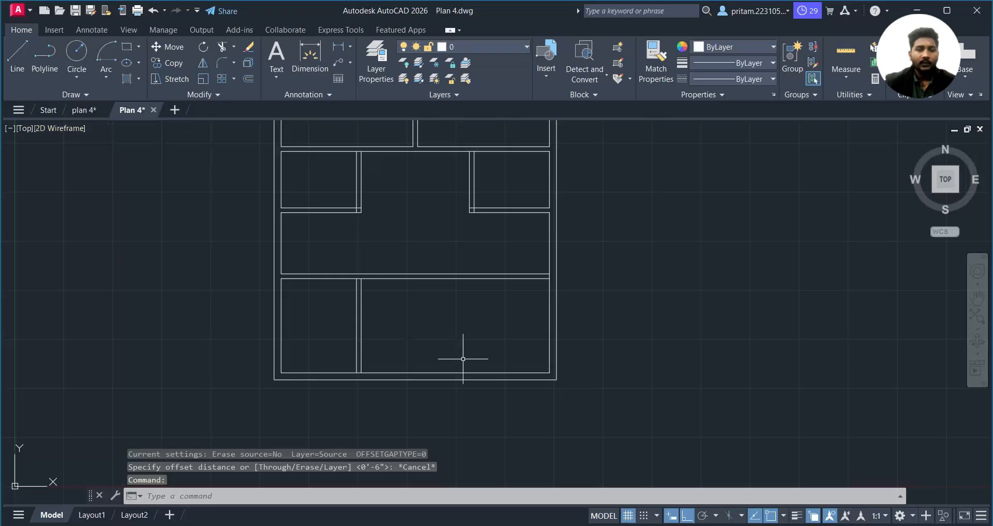
{"action": "key", "text": "Escape"}
- Offset the kitchen side wall's right line 7'9" to the right, and the new line a further 6", for the dining partition
{"action": "type", "text": "O"}
{"action": "key", "text": "Return"}
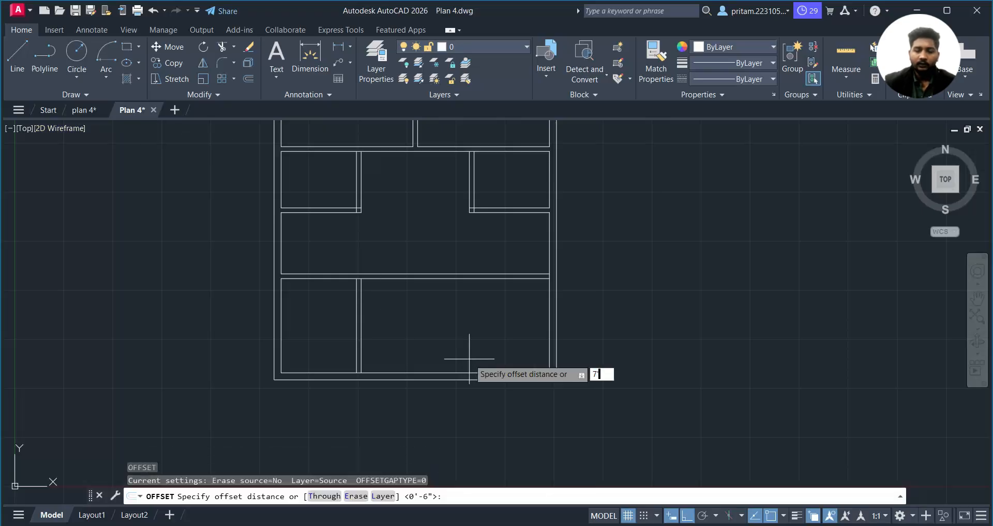
{"action": "type", "text": "7'9\""}
{"action": "key", "text": "Return"}
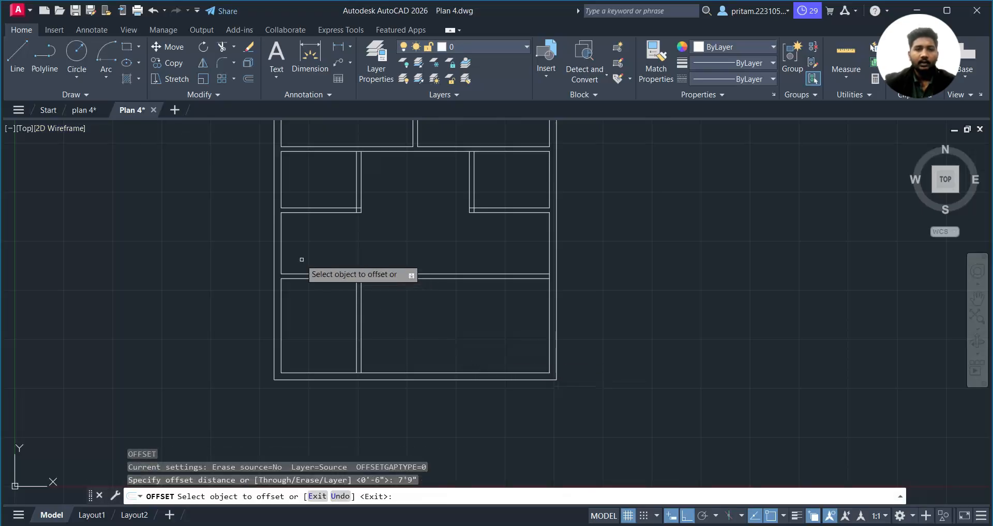
{"action": "left_click", "coordinate": [360, 325]}
{"action": "left_click", "coordinate": [412, 320]}
{"action": "left_click", "coordinate": [434, 321]}
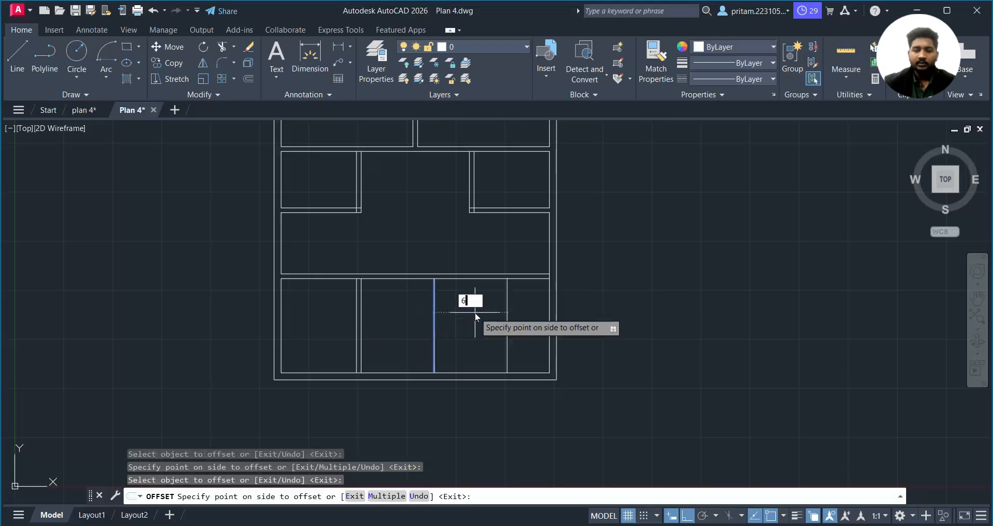
{"action": "type", "text": "6\""}
{"action": "key", "text": "Return"}
{"action": "key", "text": "Escape"}
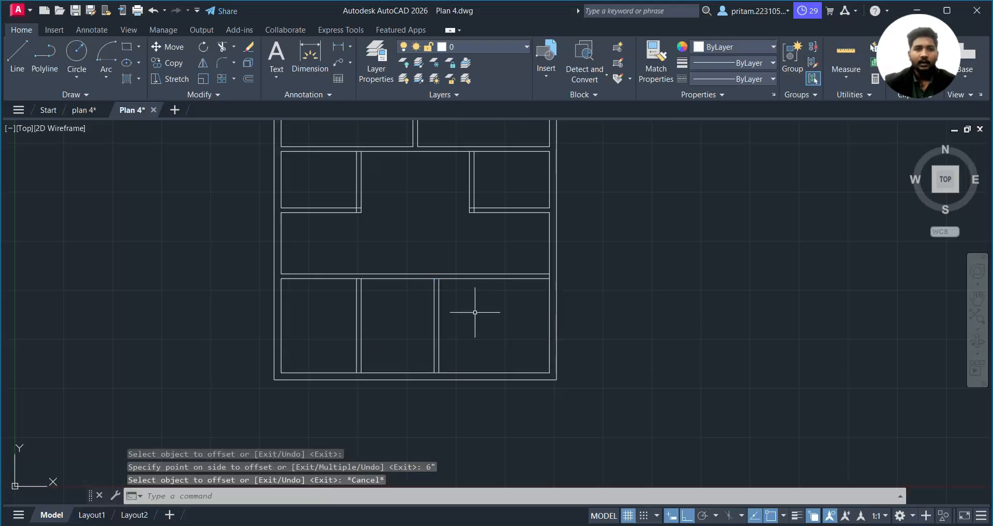
- Measure the living room's clear width from the dining partition to the right exterior wall and compare it with the reference plan
{"action": "left_click", "coordinate": [84, 110]}
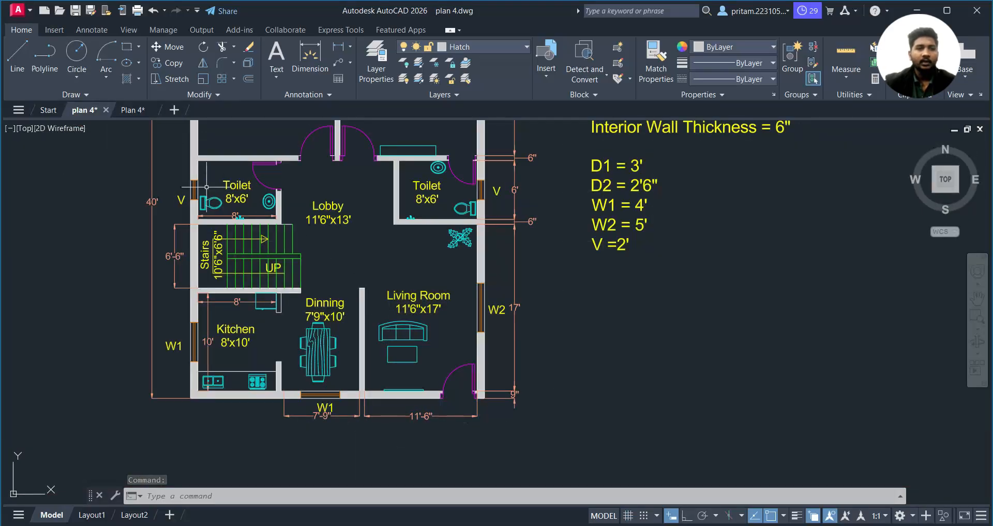
{"action": "left_click", "coordinate": [129, 114]}
{"action": "scroll", "coordinate": [572, 333], "scroll_direction": "up", "scroll_amount": 2}
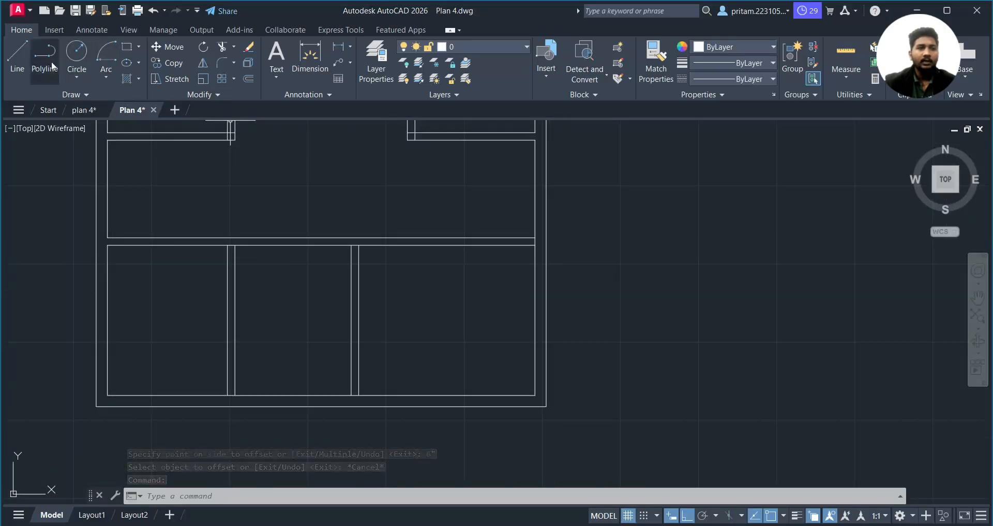
{"action": "left_click", "coordinate": [309, 55]}
{"action": "left_click", "coordinate": [358, 244]}
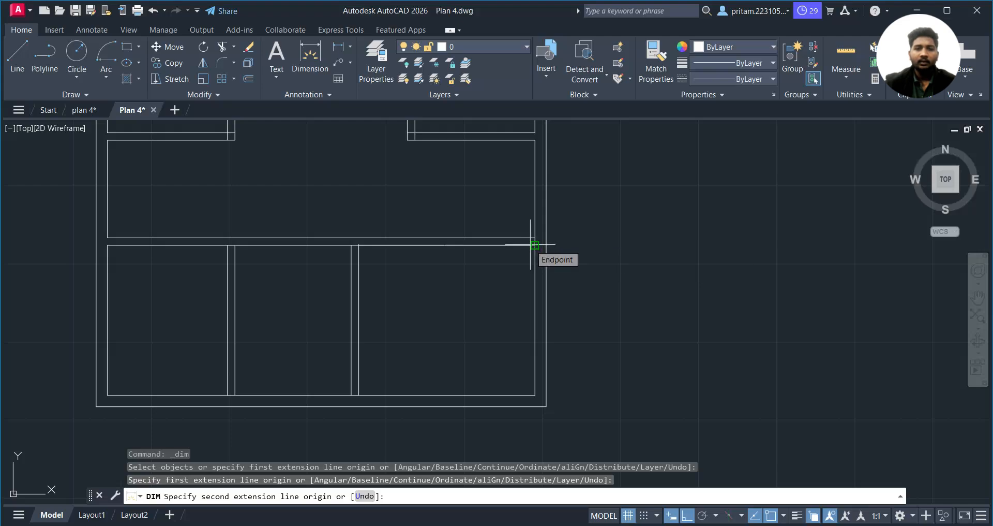
{"action": "key", "text": "Escape"}
{"action": "left_click", "coordinate": [83, 109]}
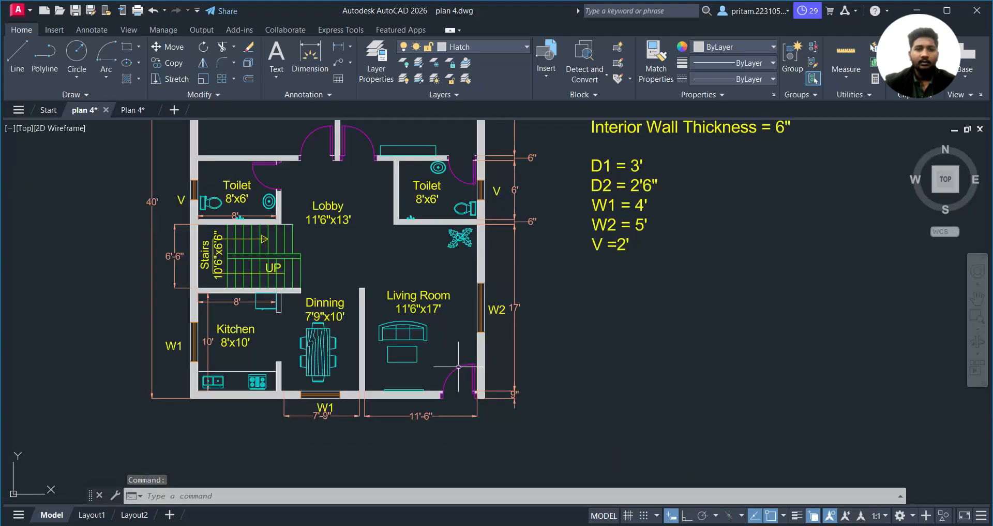
{"action": "middle_click_drag", "start_coordinate": [374, 349], "coordinate": [380, 345]}
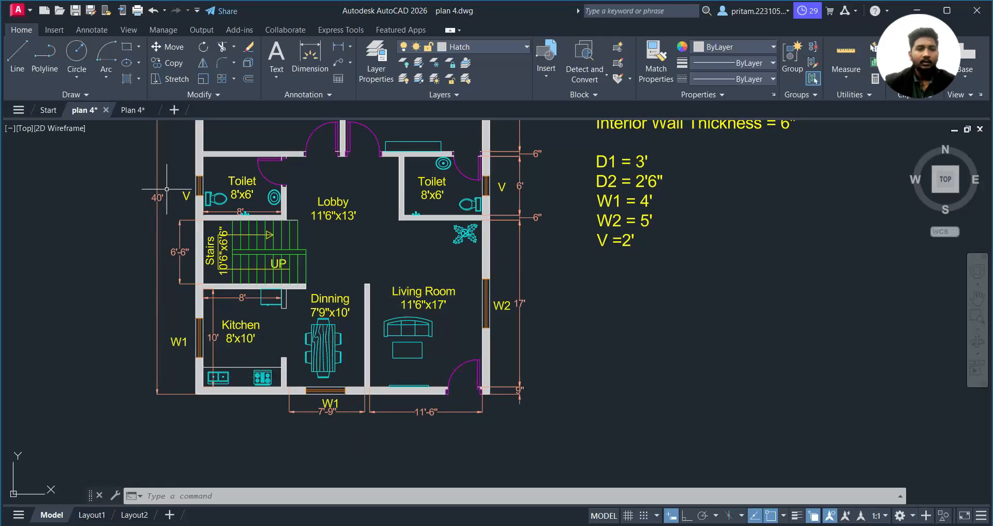
- In the working drawing, measure from the left exterior wall's inner corner across the kitchen to the dining partition
{"action": "left_click", "coordinate": [133, 109]}
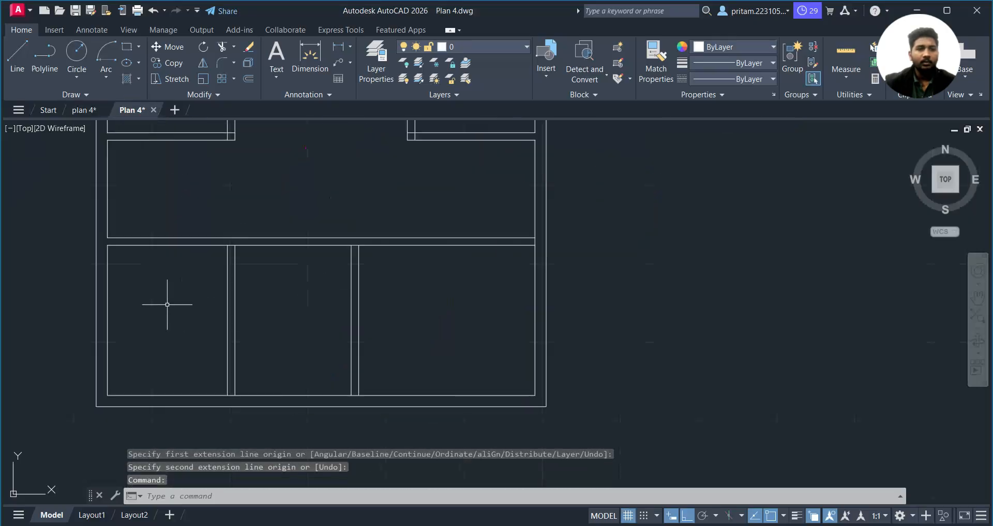
{"action": "left_click", "coordinate": [312, 56]}
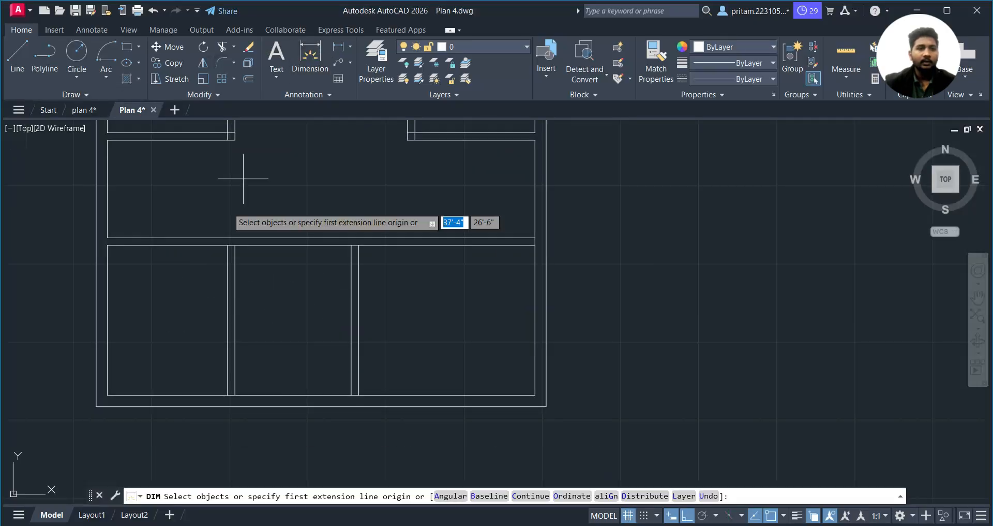
{"action": "left_click", "coordinate": [96, 406]}
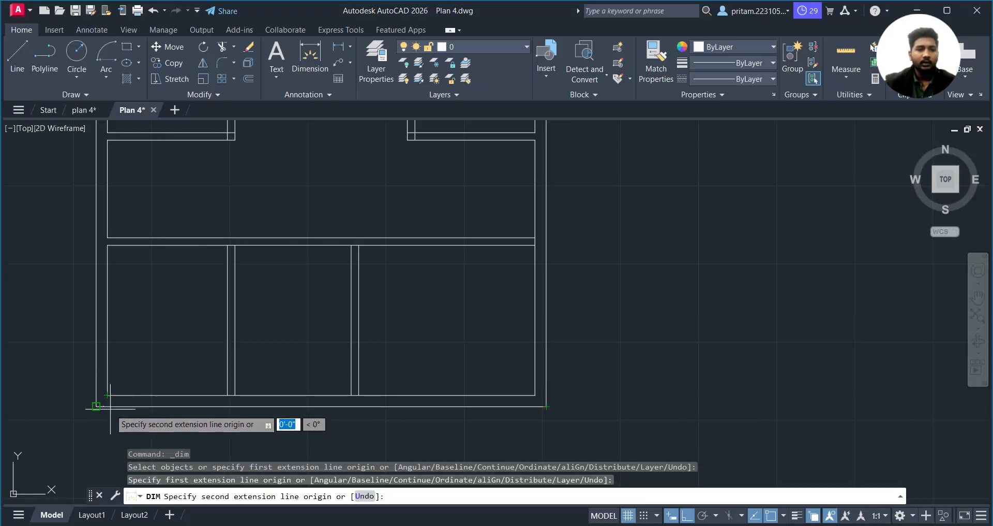
{"action": "key", "text": "Escape"}
{"action": "key", "text": "space"}
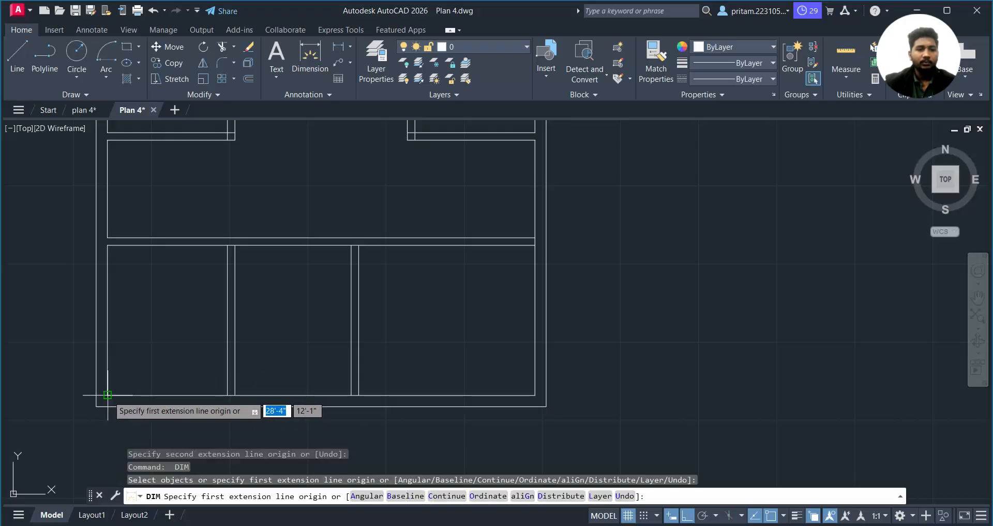
{"action": "left_click", "coordinate": [108, 394]}
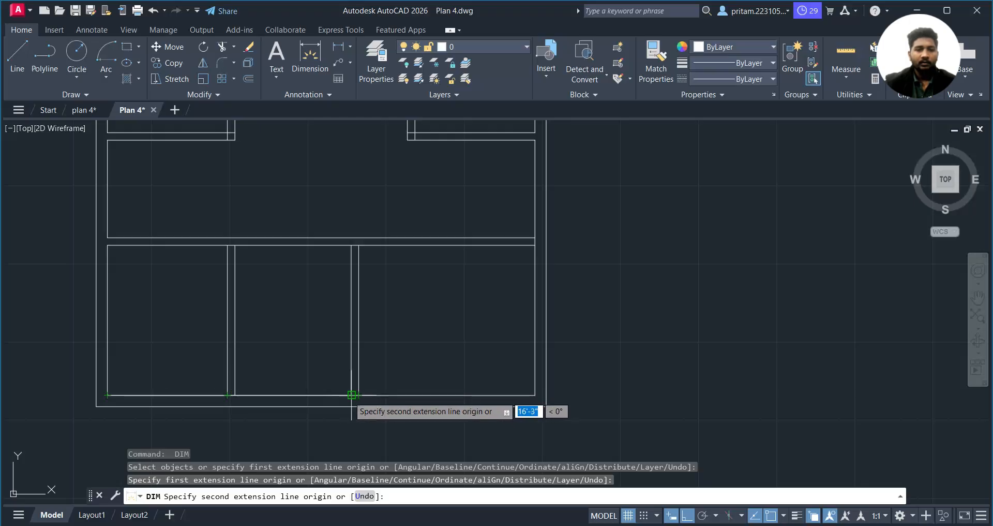
{"action": "key", "text": "Escape"}
- Measure the dining area with its partition and the living room along the bottom wall, and compare with the reference plan
{"action": "key", "text": "space"}
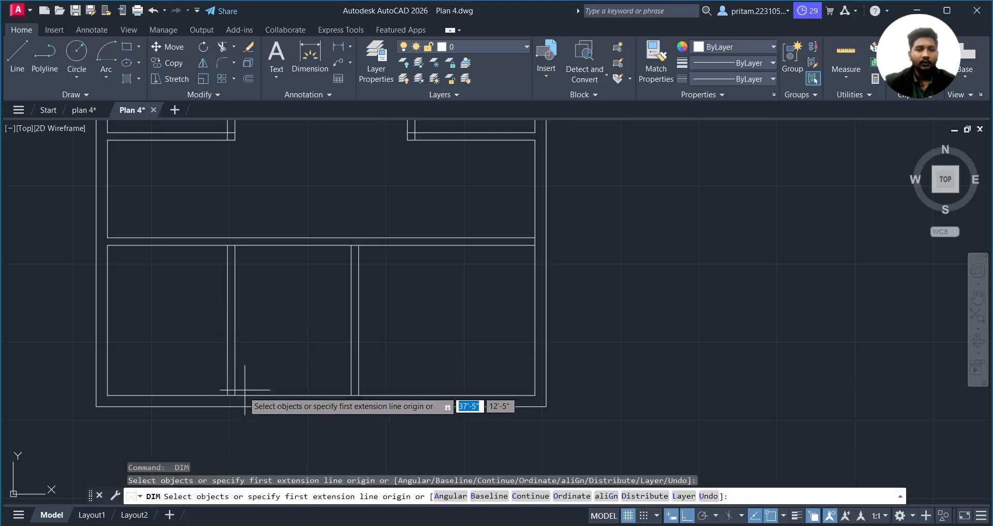
{"action": "left_click", "coordinate": [235, 395]}
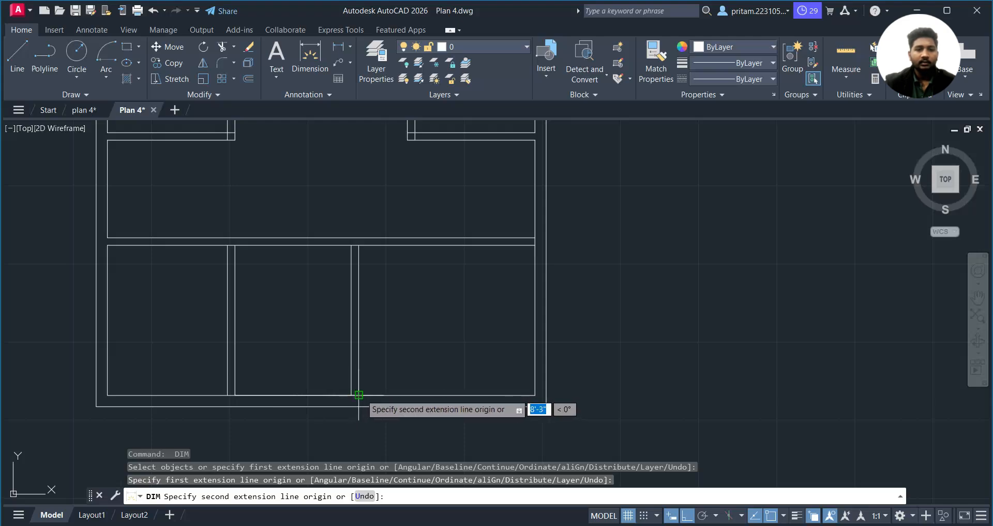
{"action": "key", "text": "Escape"}
{"action": "key", "text": "space"}
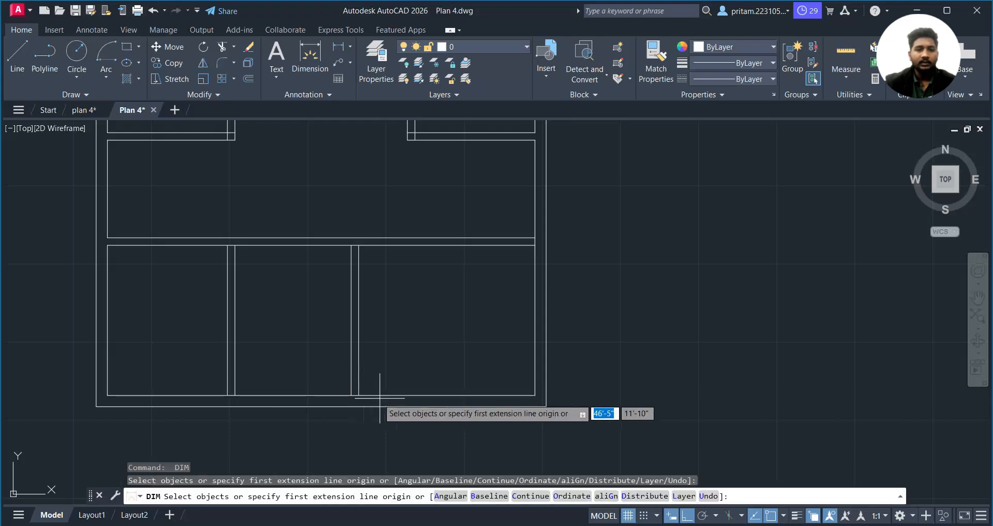
{"action": "left_click", "coordinate": [359, 395]}
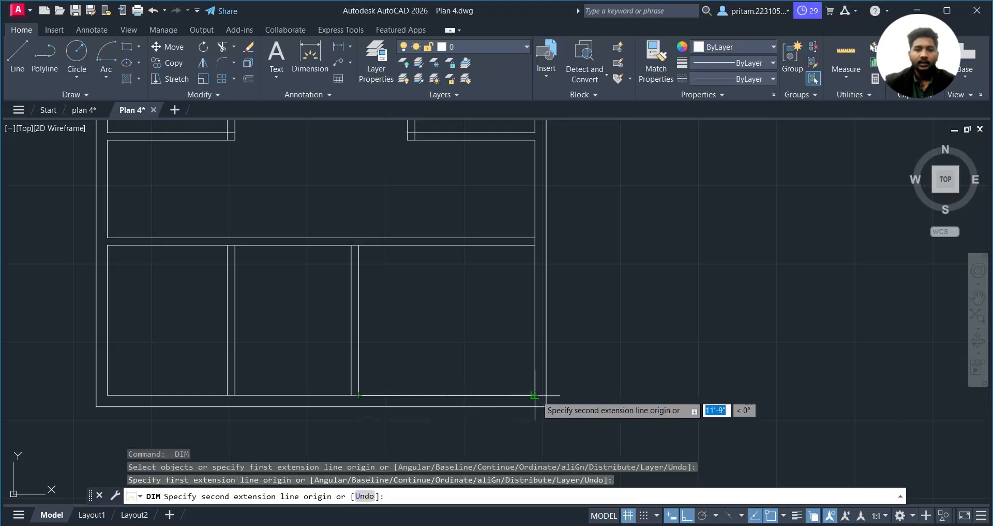
{"action": "key", "text": "Escape"}
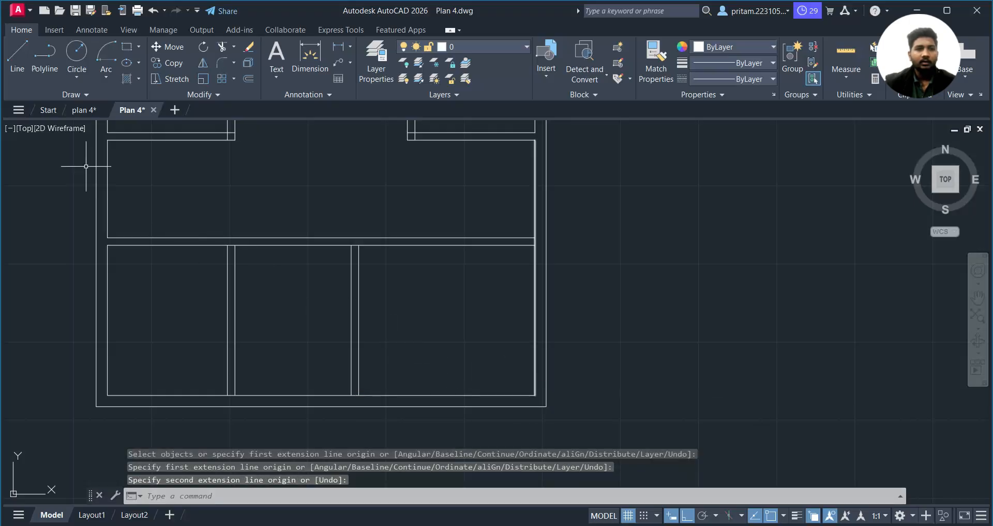
{"action": "left_click", "coordinate": [85, 114]}
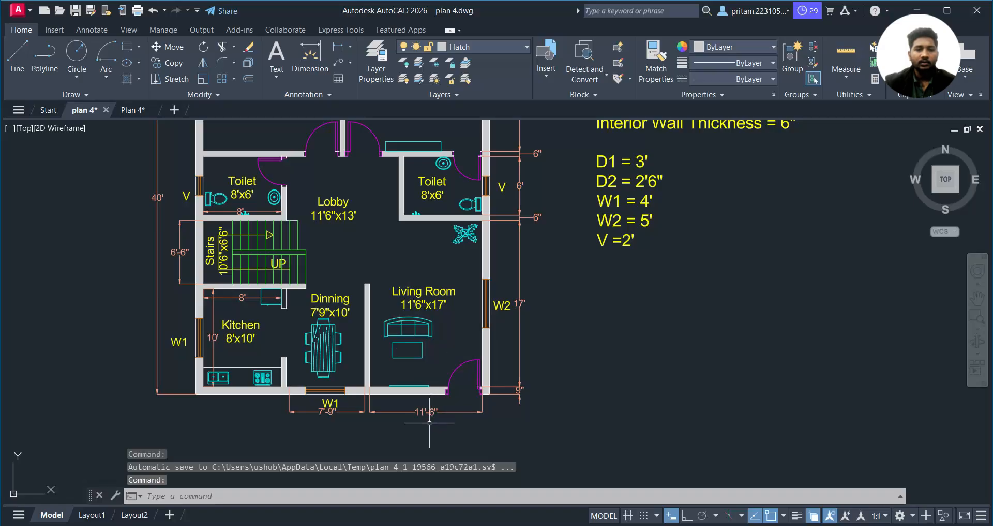
- Examine the kitchen, dining and living room widths along the bottom wall of the reference plan
{"action": "scroll", "coordinate": [432, 419], "scroll_direction": "down", "scroll_amount": 2}
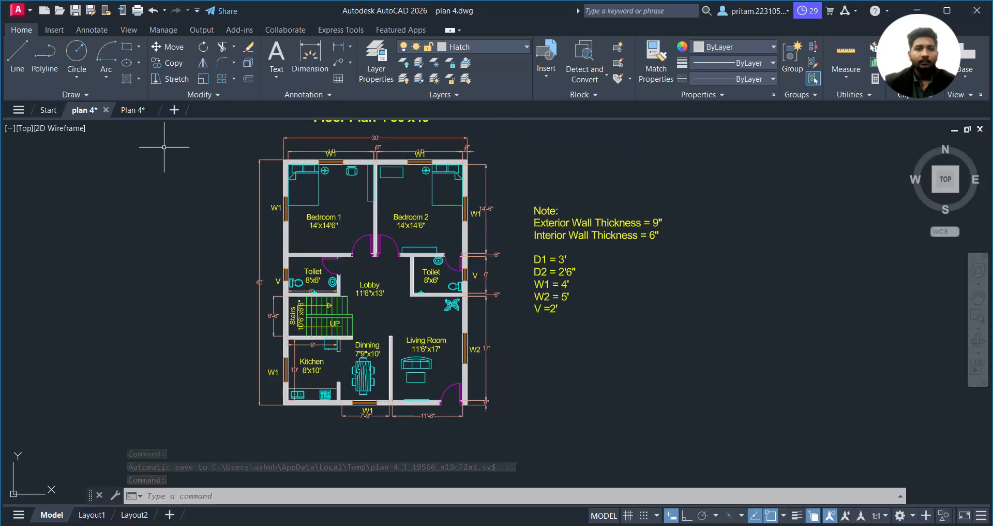
{"action": "scroll", "coordinate": [447, 435], "scroll_direction": "up", "scroll_amount": 4}
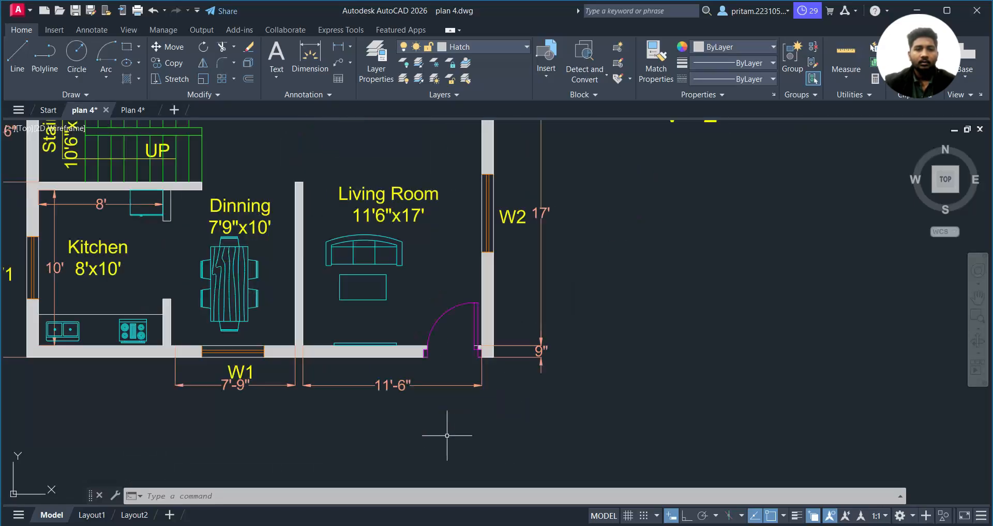
{"action": "scroll", "coordinate": [309, 399], "scroll_direction": "down", "scroll_amount": 2}
{"action": "middle_click_drag", "start_coordinate": [349, 407], "coordinate": [507, 427]}
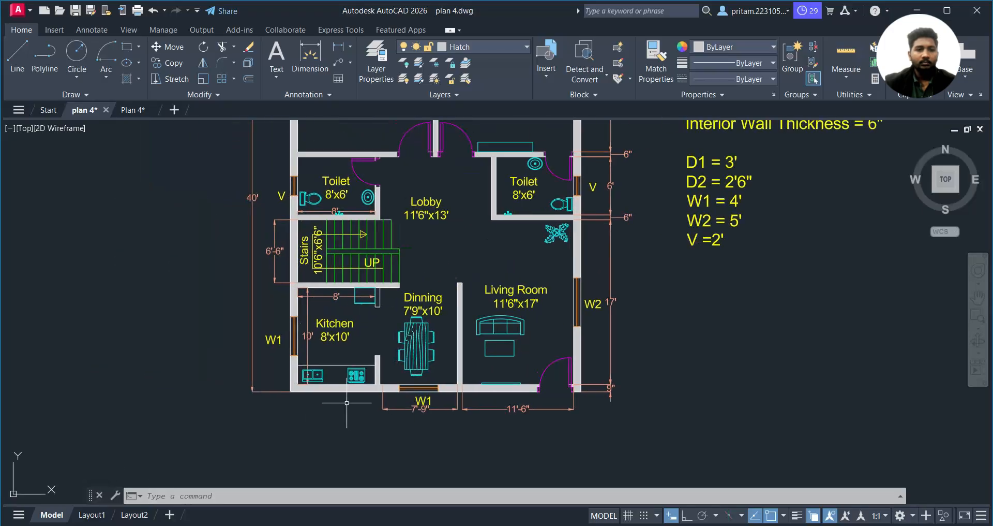
{"action": "middle_click_drag", "start_coordinate": [443, 383], "coordinate": [389, 387]}
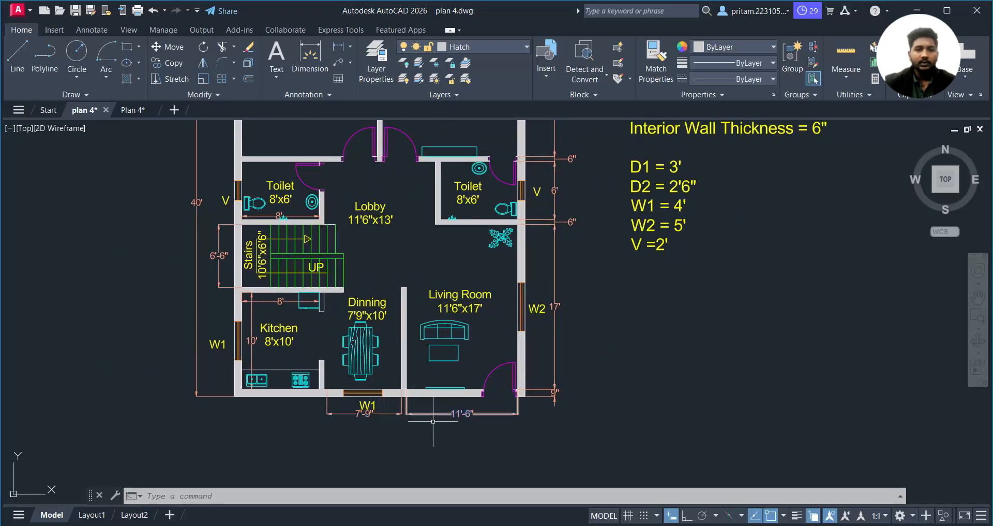
{"action": "left_click", "coordinate": [138, 99]}
{"action": "left_click", "coordinate": [156, 204]}
{"action": "left_click", "coordinate": [80, 144]}
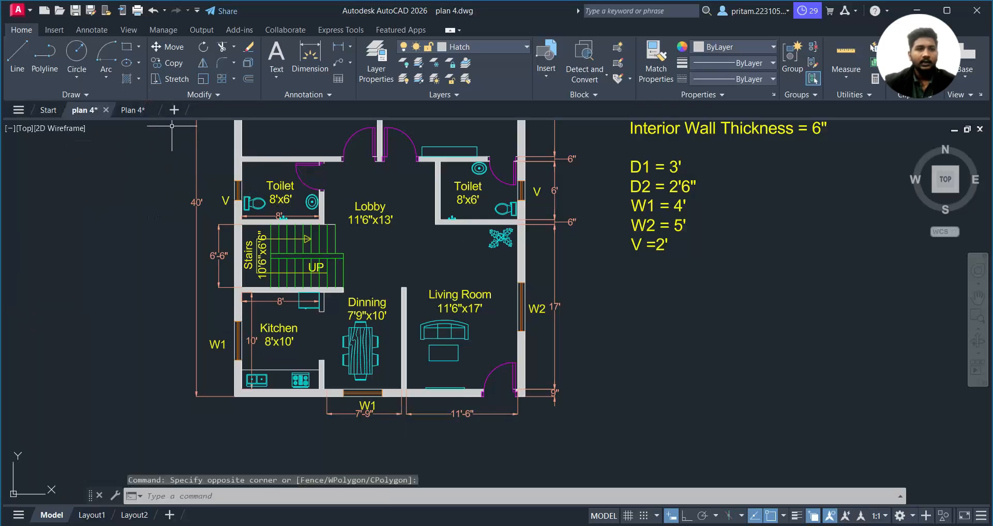
- In the working drawing, delete the vertical lines of the kitchen side wall and the dining partition
{"action": "left_click", "coordinate": [133, 110]}
{"action": "left_click", "coordinate": [429, 285]}
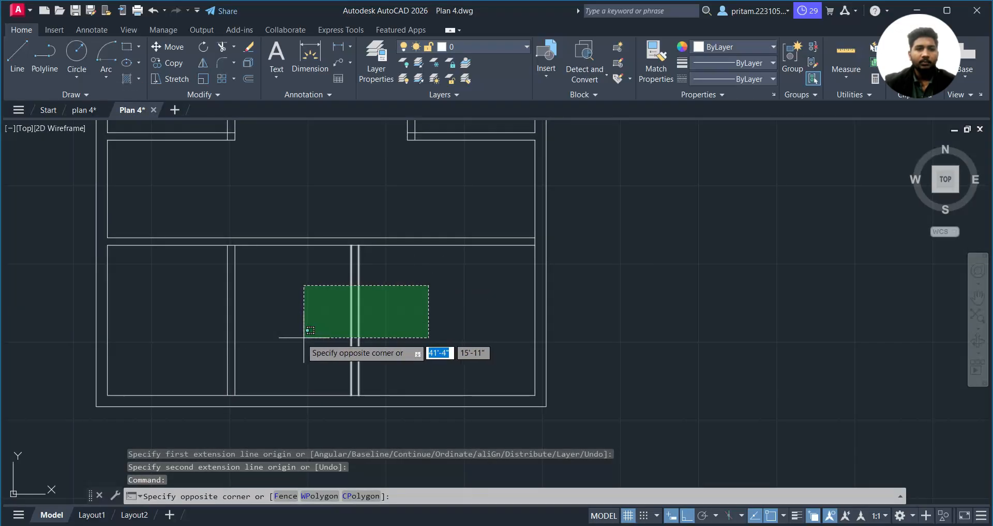
{"action": "left_click", "coordinate": [158, 337]}
{"action": "key", "text": "Delete"}
- Offset the right exterior wall's inner line 11'6" to the left, and the new line a further 6", for the dining partition
{"action": "type", "text": "o"}
{"action": "key", "text": "Return"}
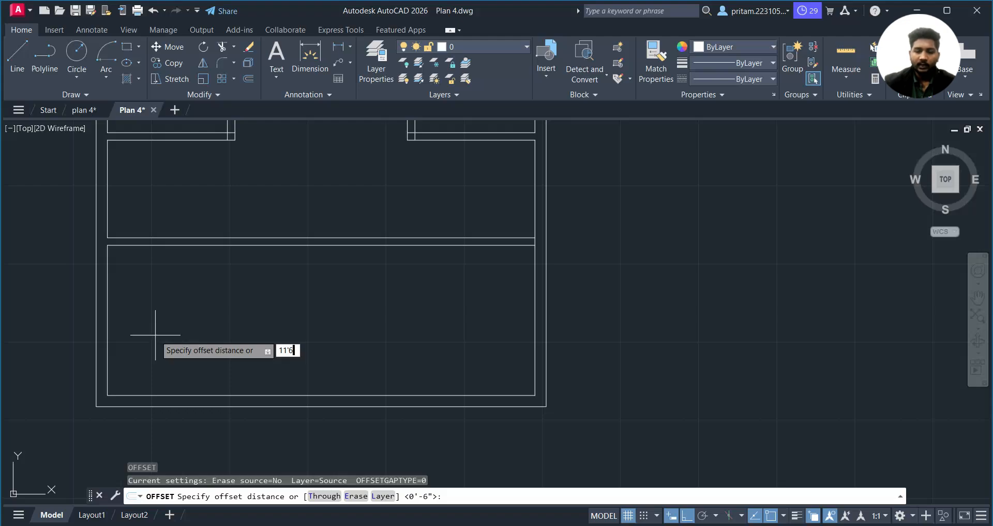
{"action": "type", "text": "11'6\""}
{"action": "key", "text": "Return"}
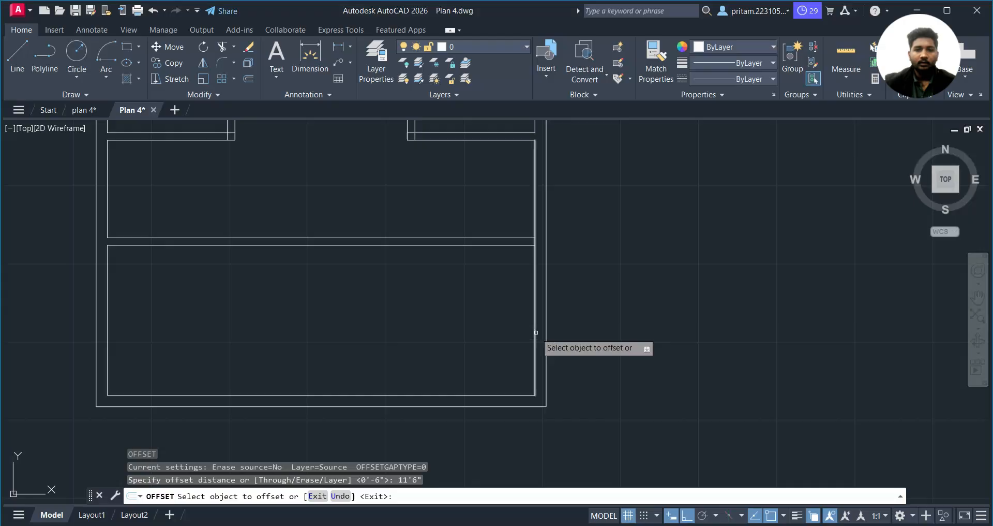
{"action": "left_click", "coordinate": [535, 335]}
{"action": "left_click", "coordinate": [425, 332]}
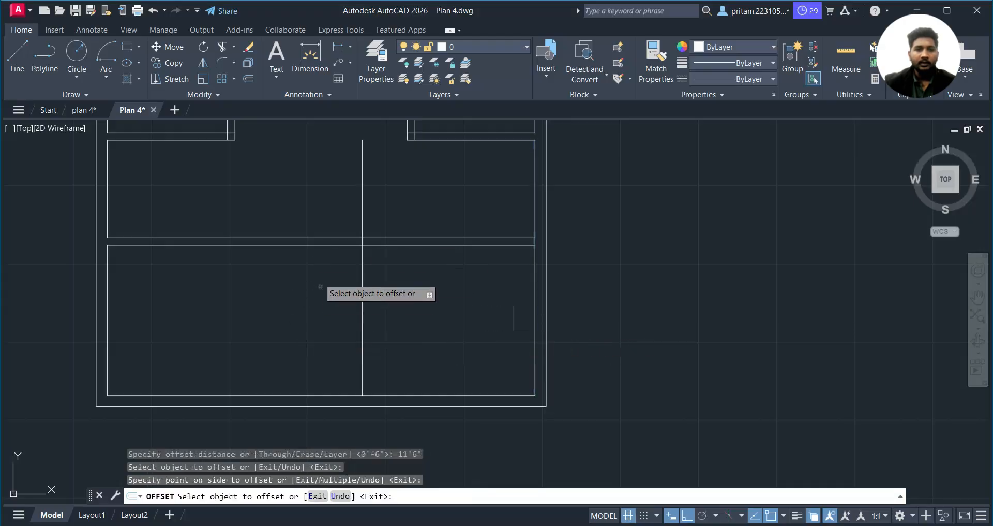
{"action": "left_click", "coordinate": [362, 303]}
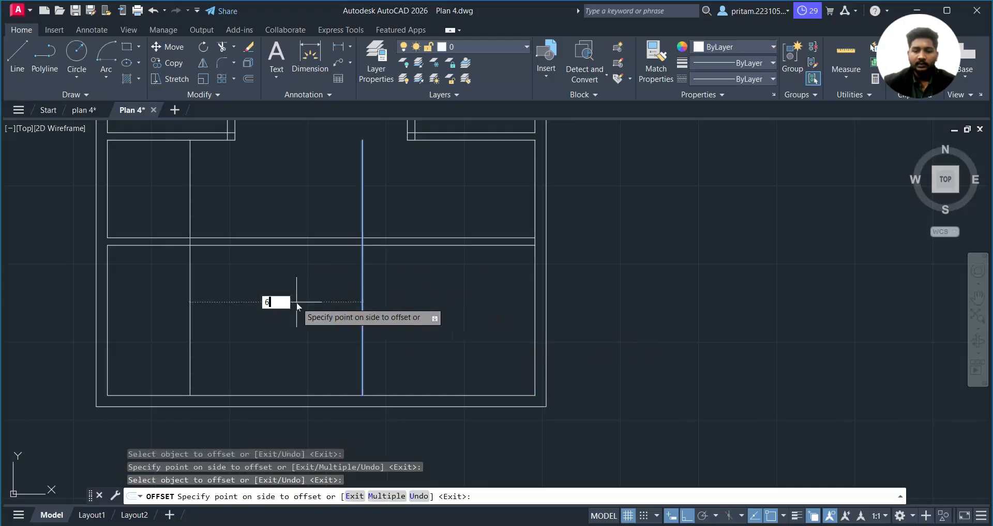
{"action": "left_click", "coordinate": [298, 306]}
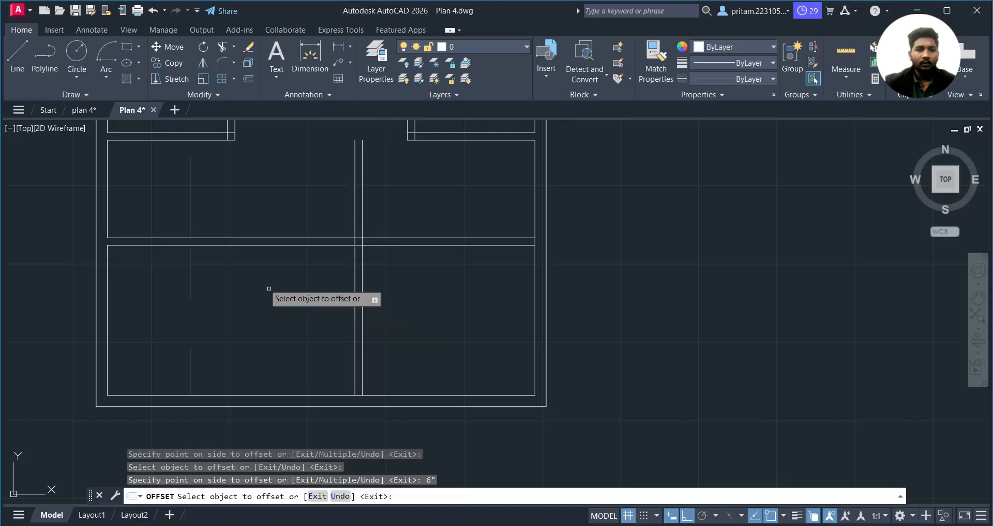
- Check the kitchen and dining widths in the reference plan and return to the working drawing
{"action": "left_click", "coordinate": [85, 110]}
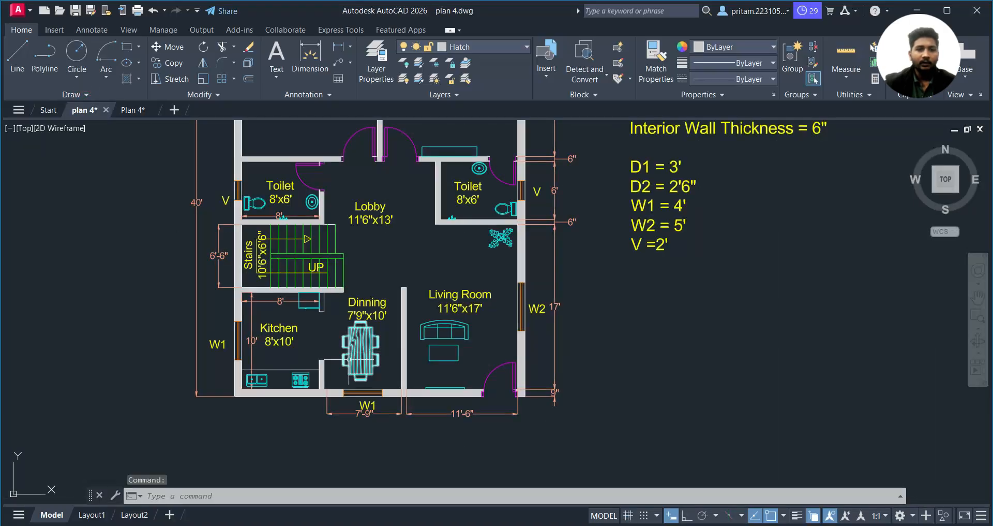
{"action": "scroll", "coordinate": [323, 411], "scroll_direction": "up", "scroll_amount": 2}
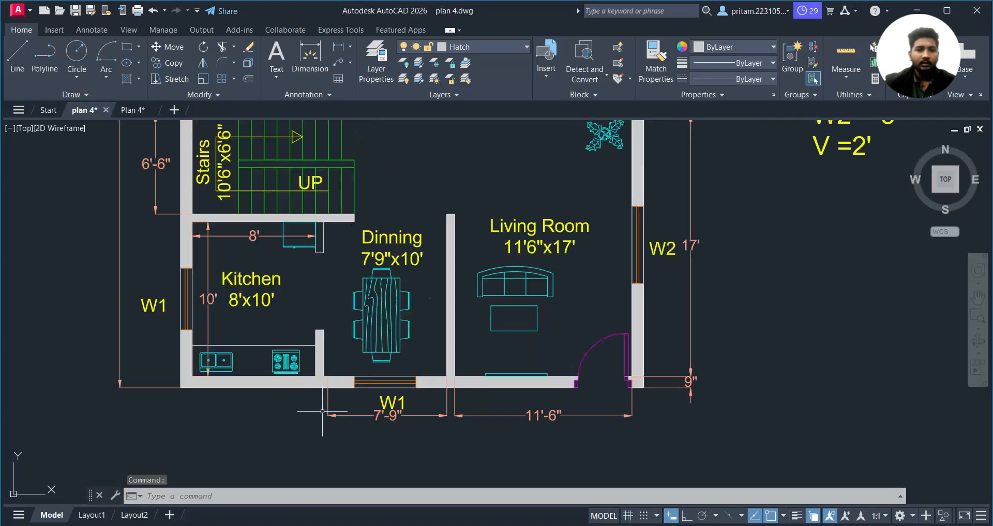
{"action": "scroll", "coordinate": [407, 410], "scroll_direction": "down", "scroll_amount": 2}
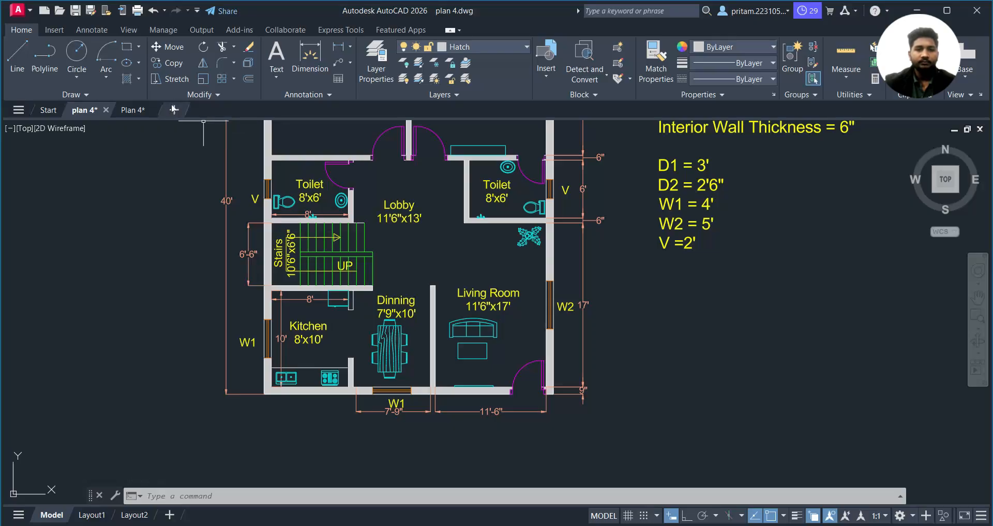
{"action": "scroll", "coordinate": [565, 444], "scroll_direction": "up", "scroll_amount": 6}
{"action": "scroll", "coordinate": [562, 443], "scroll_direction": "down", "scroll_amount": 4}
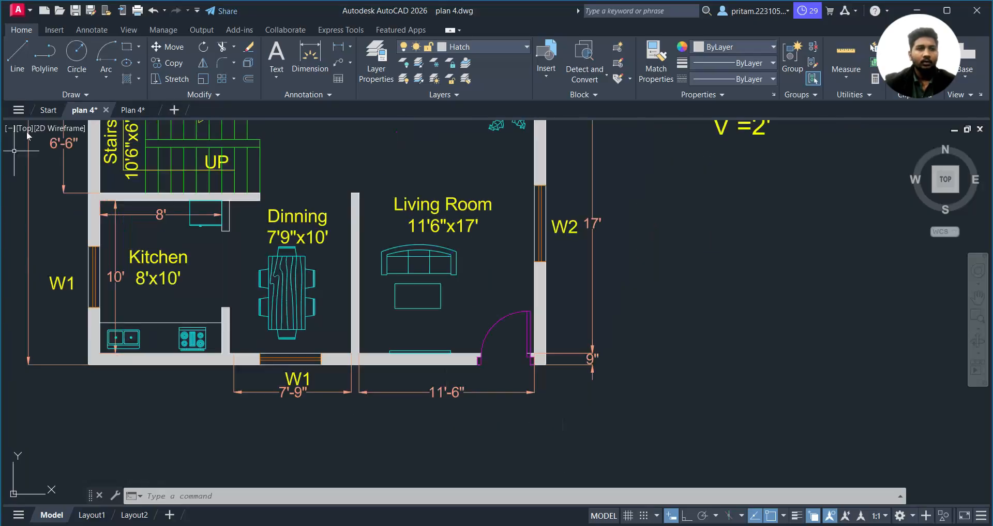
{"action": "left_click", "coordinate": [147, 110]}
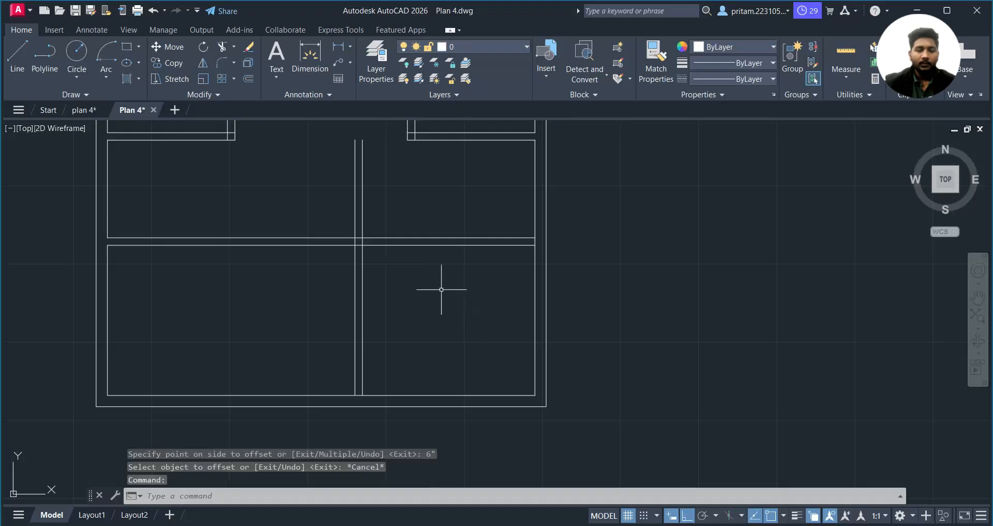
- Try offsetting the dining partition's left line 7'9" to the left for the kitchen side wall, and delete the resulting line
{"action": "key", "text": "Escape"}
{"action": "key", "text": "Return"}
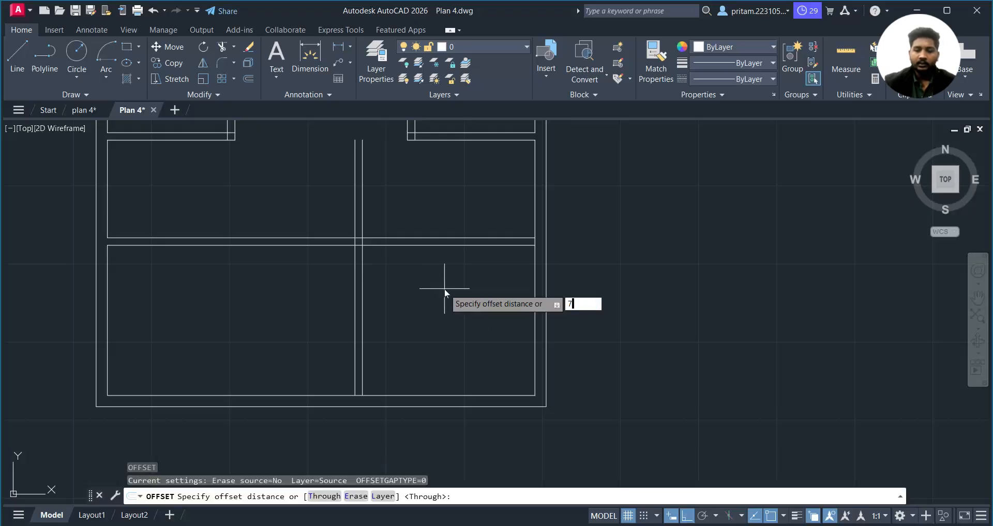
{"action": "key", "text": "Return"}
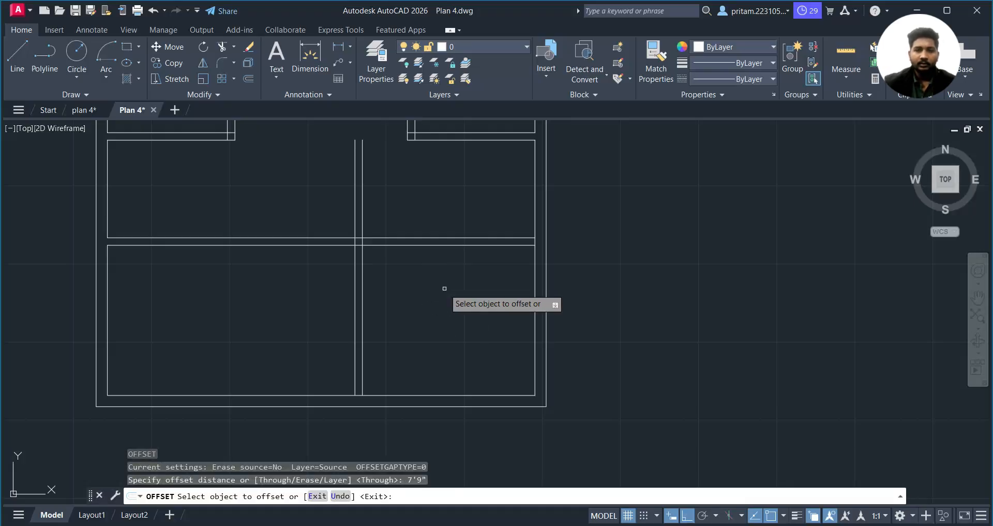
{"action": "left_click", "coordinate": [356, 283]}
{"action": "left_click", "coordinate": [304, 279]}
{"action": "scroll", "coordinate": [228, 162], "scroll_direction": "up", "scroll_amount": 2}
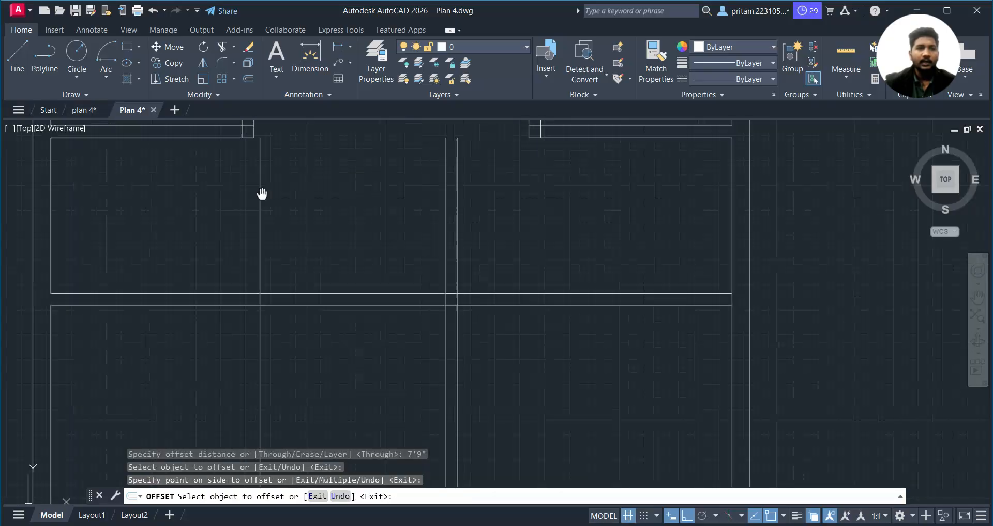
{"action": "middle_click_drag", "start_coordinate": [233, 169], "coordinate": [291, 262]}
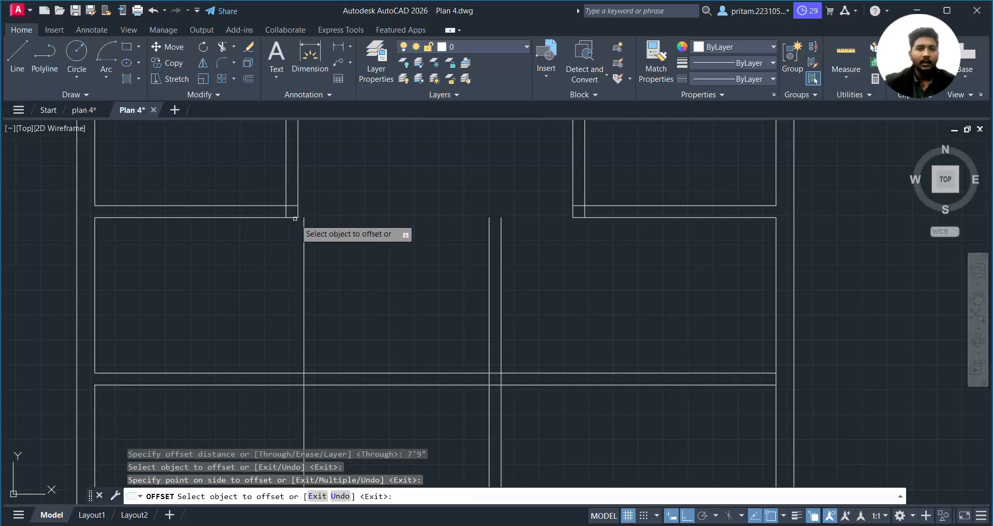
{"action": "mouse_move", "coordinate": [251, 239]}
{"action": "middle_mouse_down"}
{"action": "mouse_move", "coordinate": [299, 290]}
{"action": "mouse_move", "coordinate": [362, 225]}
{"action": "middle_mouse_up"}
{"action": "scroll", "coordinate": [340, 269], "scroll_direction": "down", "scroll_amount": 1}
{"action": "key", "text": "Escape"}
{"action": "left_click_drag", "start_coordinate": [405, 258], "coordinate": [326, 288]}
{"action": "key", "text": "Delete"}
- Offset the left exterior wall's inner line 8' to the right in the kitchen area for the kitchen side wall
{"action": "mouse_move", "coordinate": [356, 277]}
{"action": "middle_mouse_down"}
{"action": "mouse_move", "coordinate": [399, 137]}
{"action": "mouse_move", "coordinate": [370, 228]}
{"action": "middle_mouse_up"}
{"action": "key", "text": "Escape"}
{"action": "type", "text": "o"}
{"action": "key", "text": "Return"}
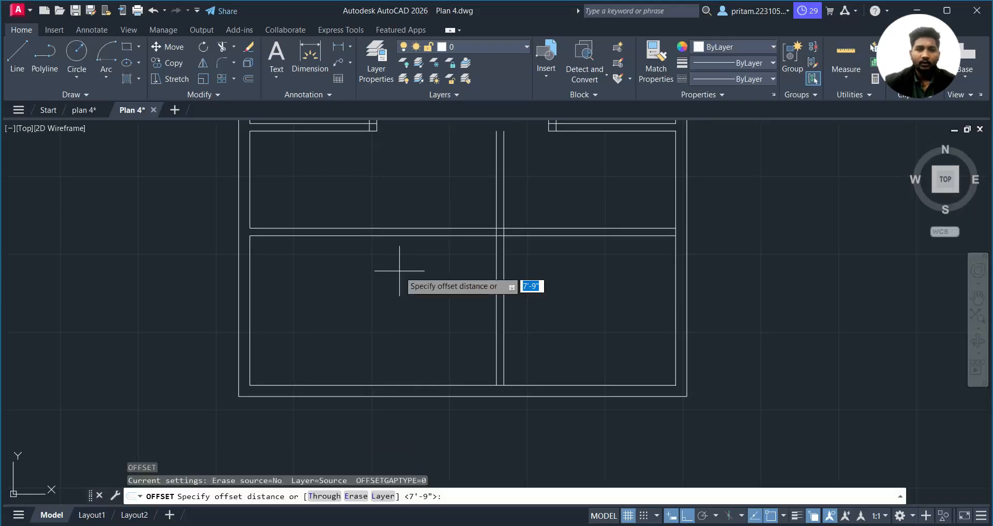
{"action": "type", "text": "8'"}
{"action": "key", "text": "Return"}
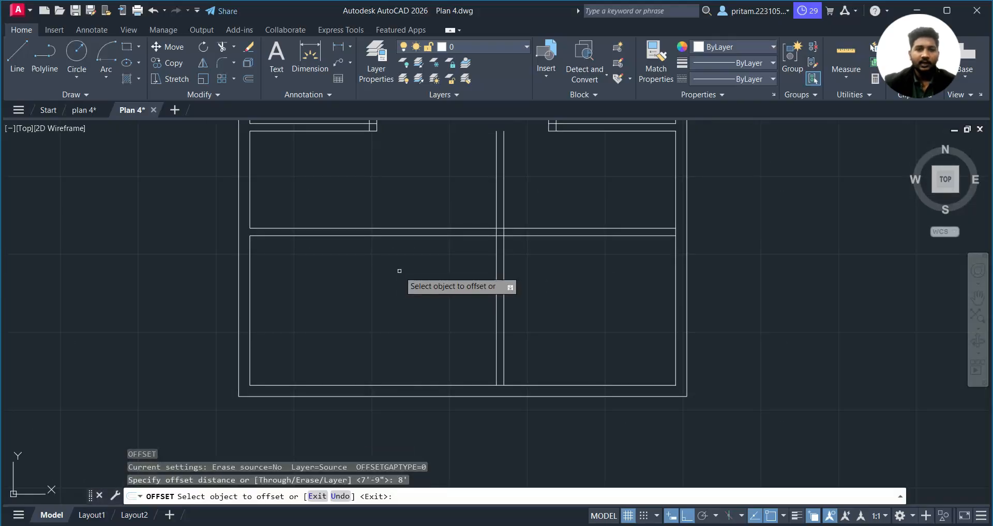
{"action": "left_click", "coordinate": [251, 310]}
{"action": "left_click", "coordinate": [331, 310]}
- Offset the kitchen side wall's new line 6" to the right to give the wall its thickness
{"action": "left_click", "coordinate": [368, 304]}
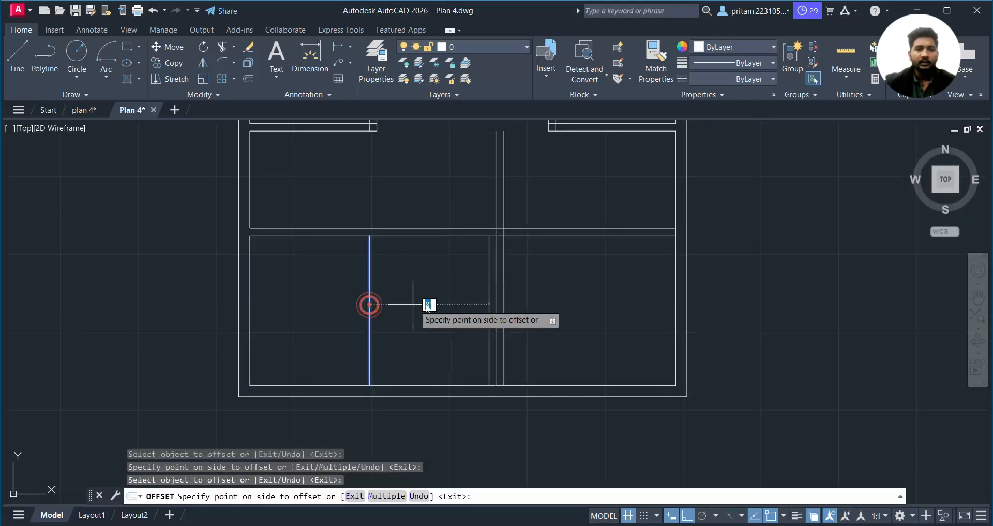
{"action": "type", "text": "6"}
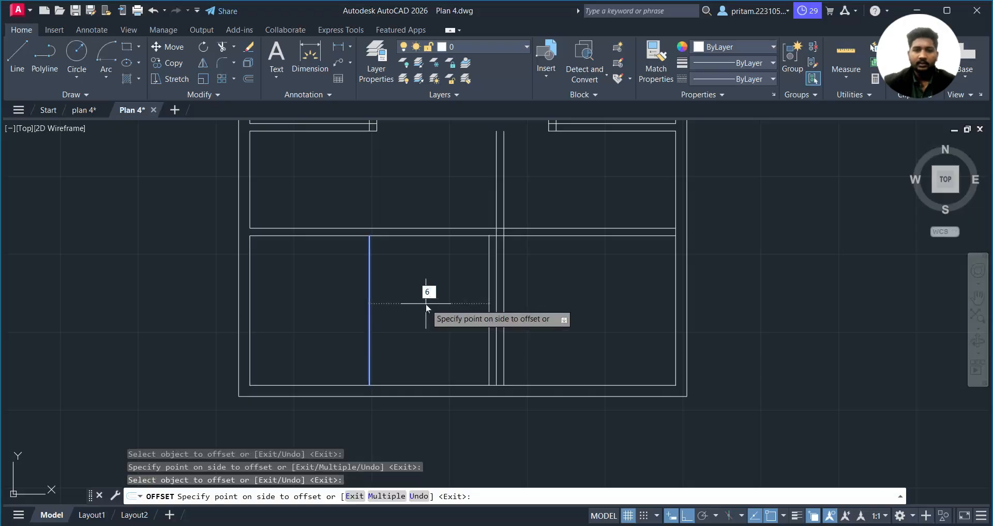
{"action": "type", "text": "\""}
{"action": "key", "text": "Return"}
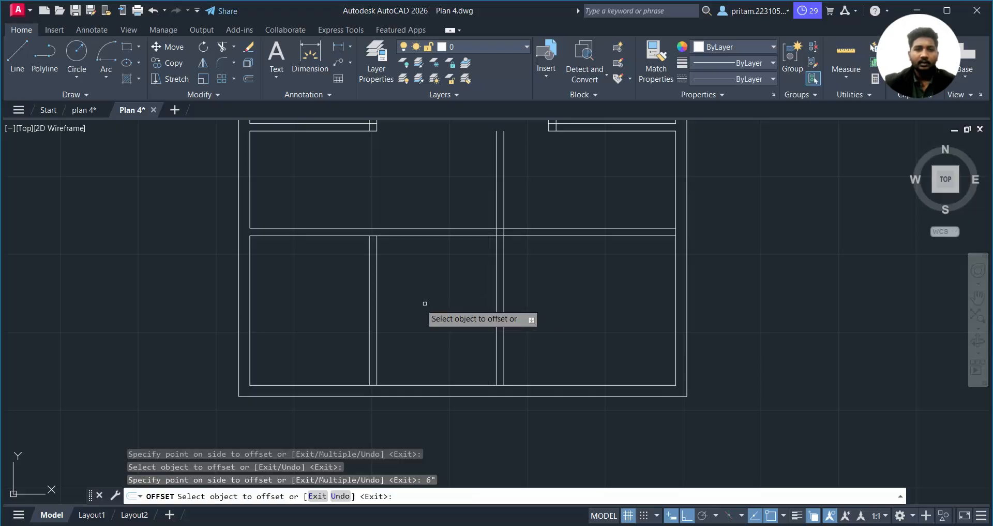
{"action": "left_click", "coordinate": [377, 288]}
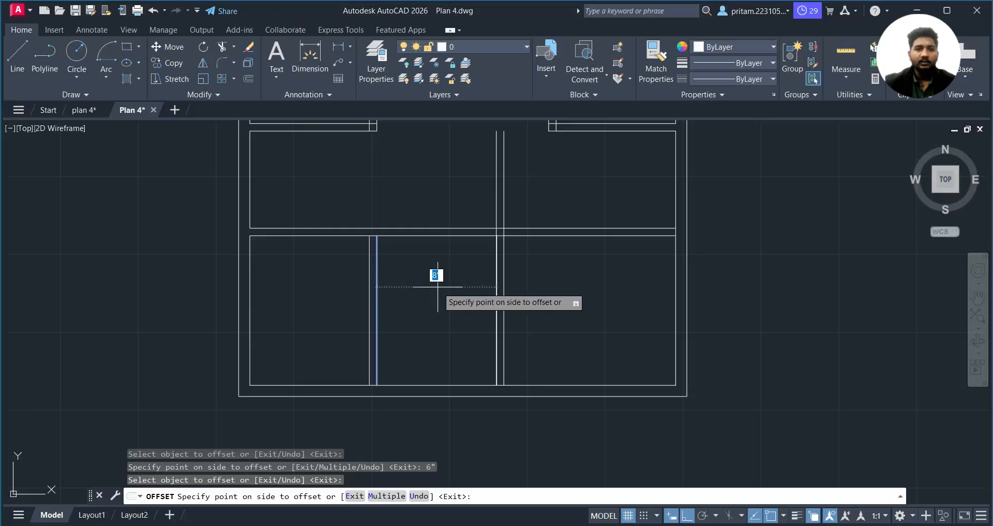
{"action": "key", "text": "Escape"}
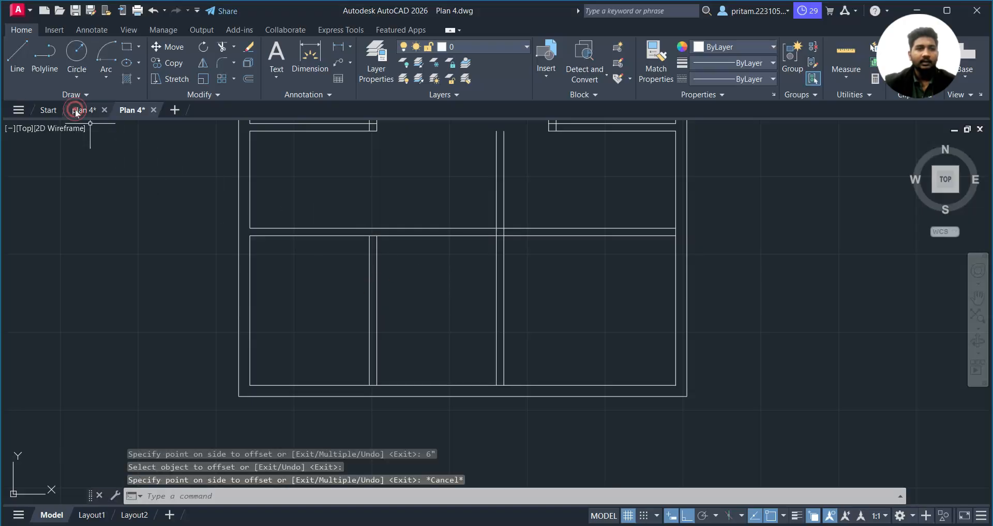
- In the reference plan, stretch the dining width dimension's left end to the right face of the kitchen side wall
{"action": "key", "text": "ctrl+Tab"}
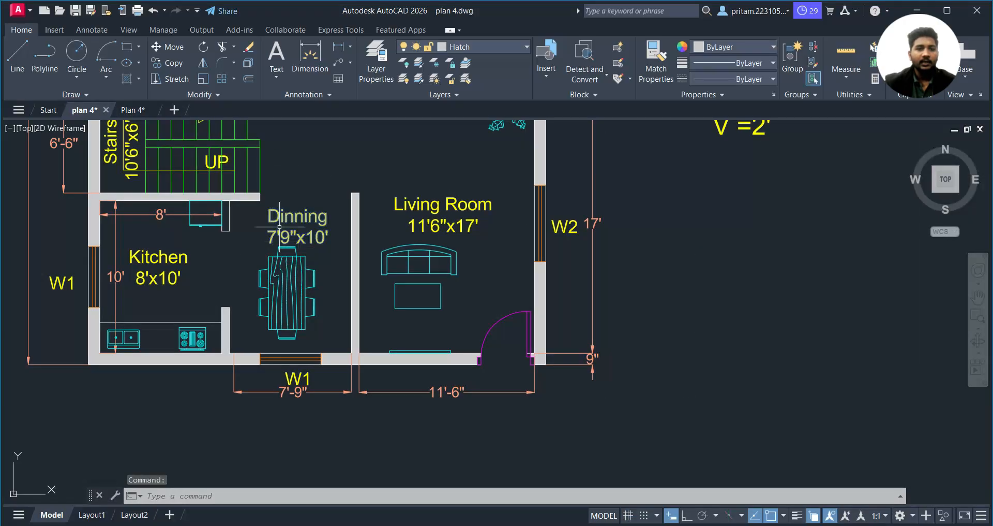
{"action": "scroll", "coordinate": [240, 368], "scroll_direction": "up", "scroll_amount": 4}
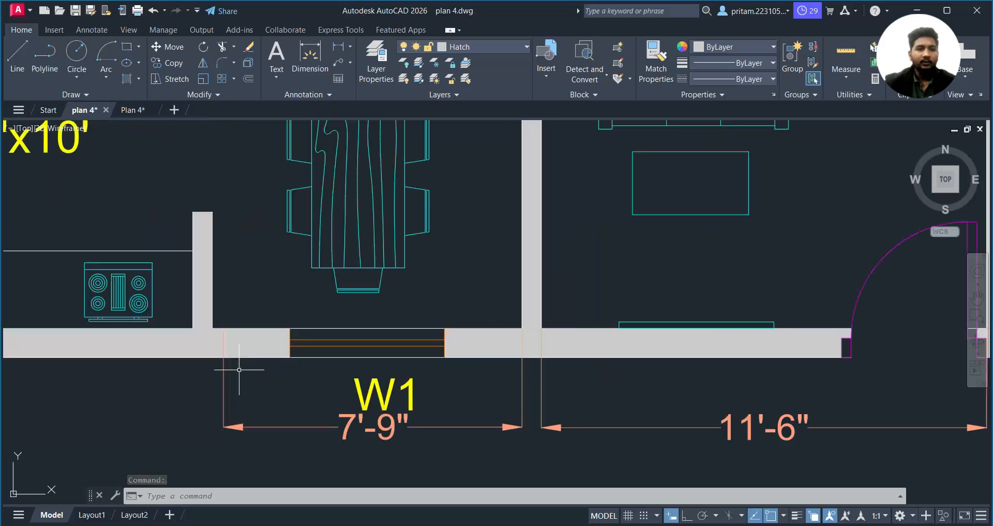
{"action": "left_click", "coordinate": [225, 377]}
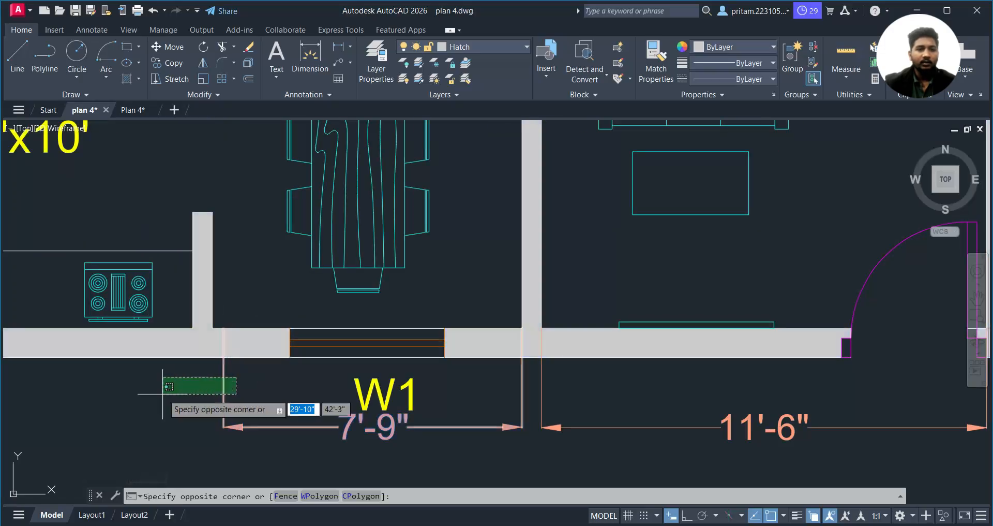
{"action": "left_click", "coordinate": [201, 352]}
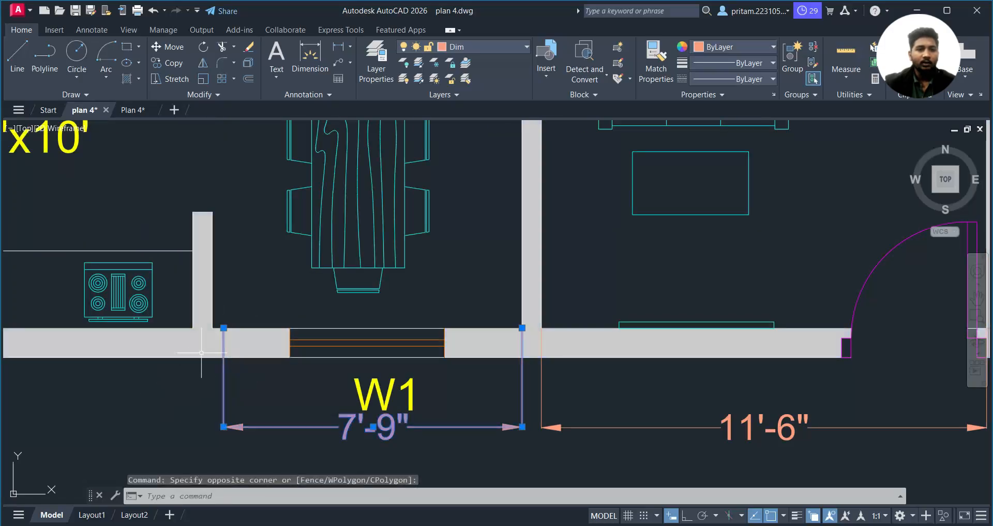
{"action": "left_click", "coordinate": [223, 328]}
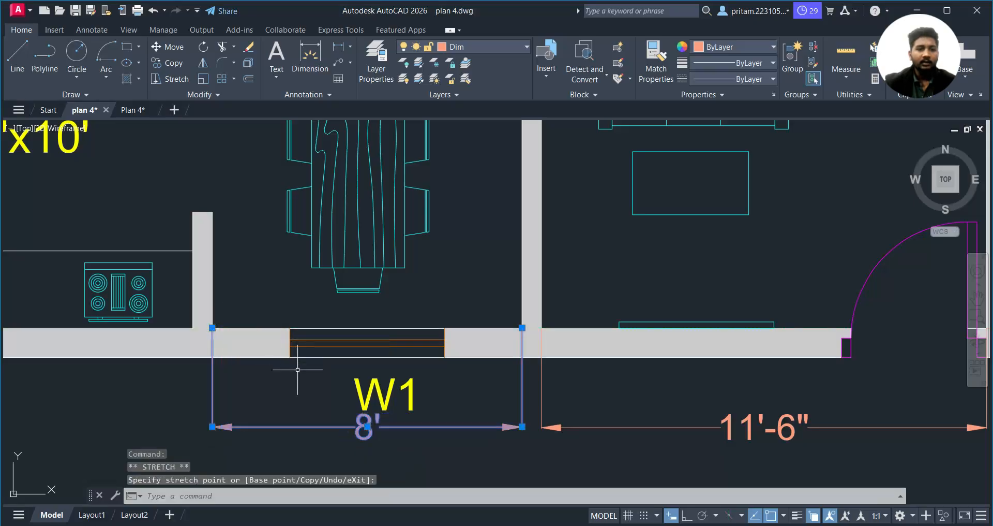
- Change the size in the reference plan's Dinning label to 8'x10' and return to the working drawing
{"action": "scroll", "coordinate": [223, 331], "scroll_direction": "down", "scroll_amount": 6}
{"action": "scroll", "coordinate": [279, 254], "scroll_direction": "up", "scroll_amount": 4}
{"action": "key", "text": "Escape"}
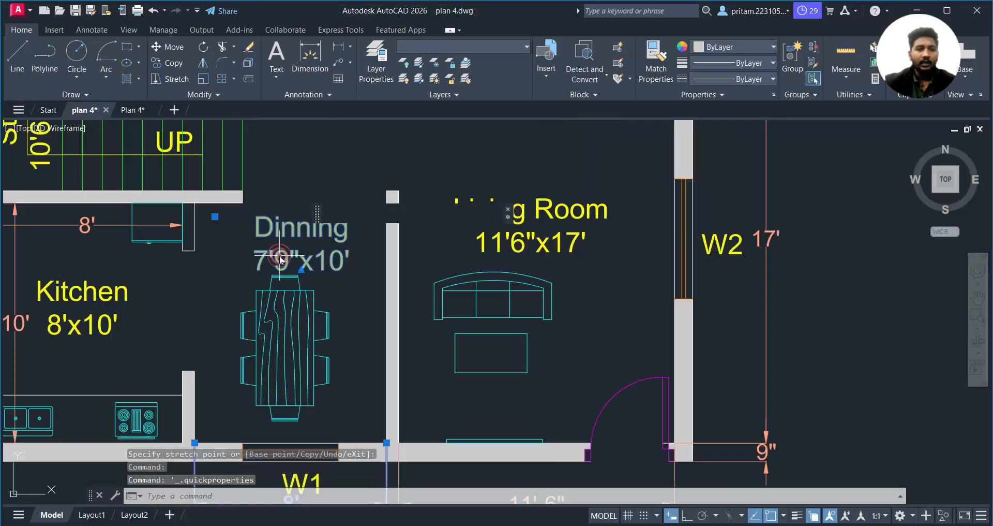
{"action": "key", "text": "Escape"}
{"action": "double_click", "coordinate": [285, 257]}
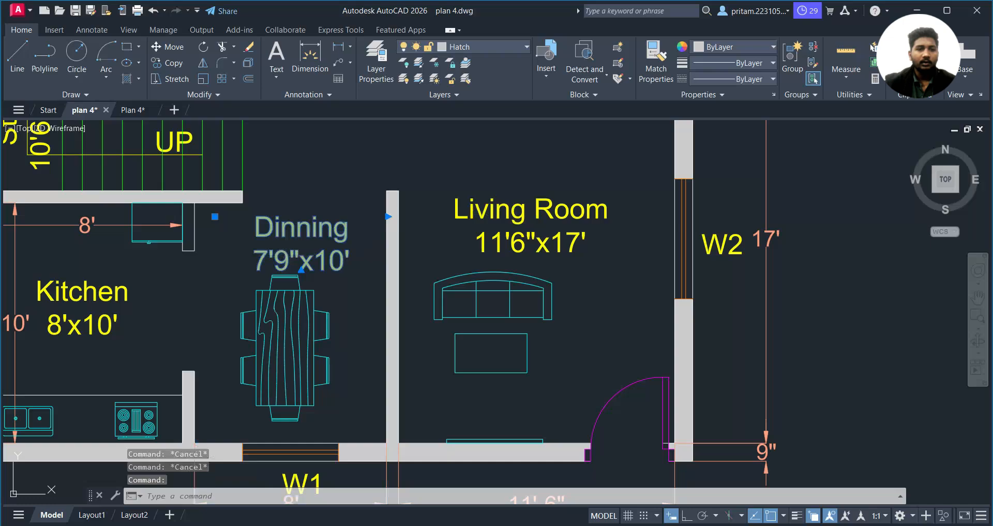
{"action": "type", "text": "8'"}
{"action": "left_click", "coordinate": [370, 176]}
{"action": "scroll", "coordinate": [380, 200], "scroll_direction": "down", "scroll_amount": 3}
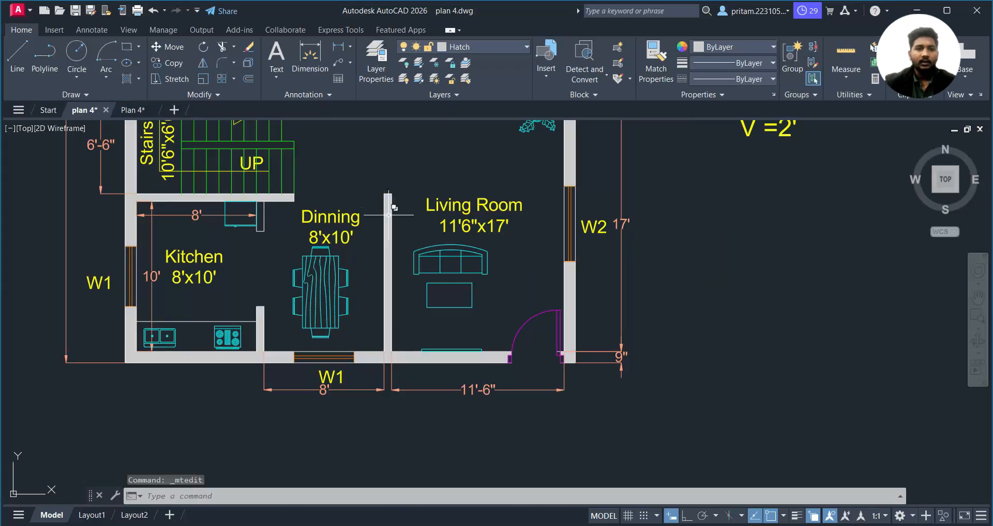
{"action": "left_click", "coordinate": [133, 110]}
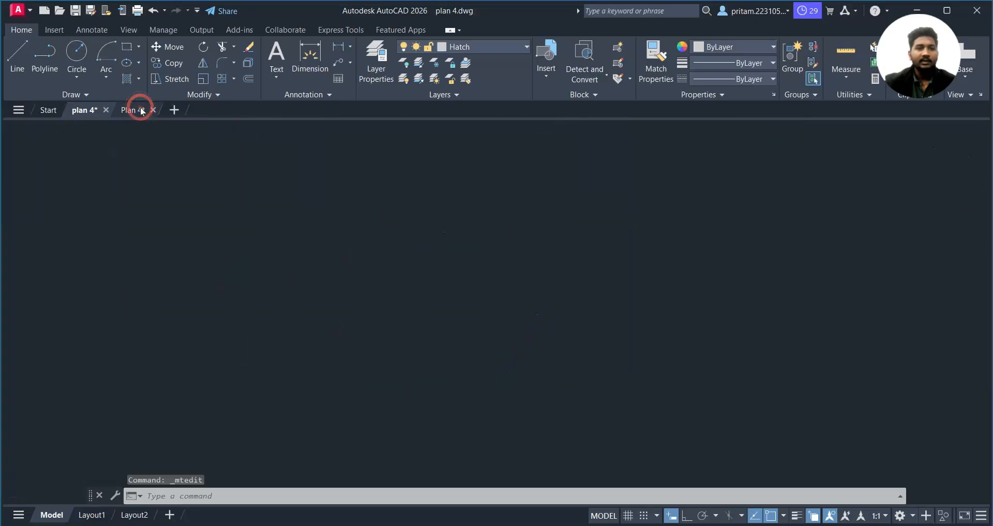
{"action": "middle_click_drag", "start_coordinate": [459, 288], "coordinate": [365, 302]}
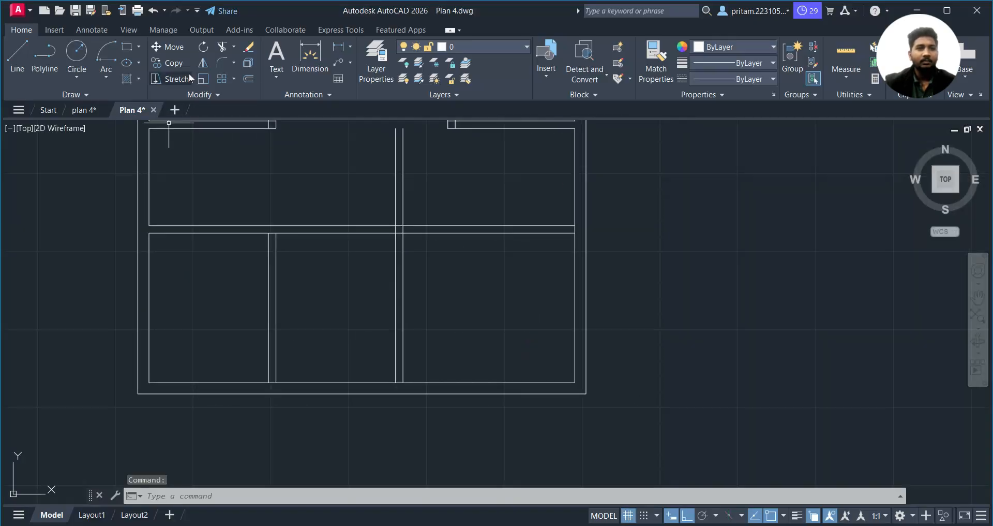
{"action": "left_click", "coordinate": [310, 56]}
{"action": "scroll", "coordinate": [293, 234], "scroll_direction": "up", "scroll_amount": 2}
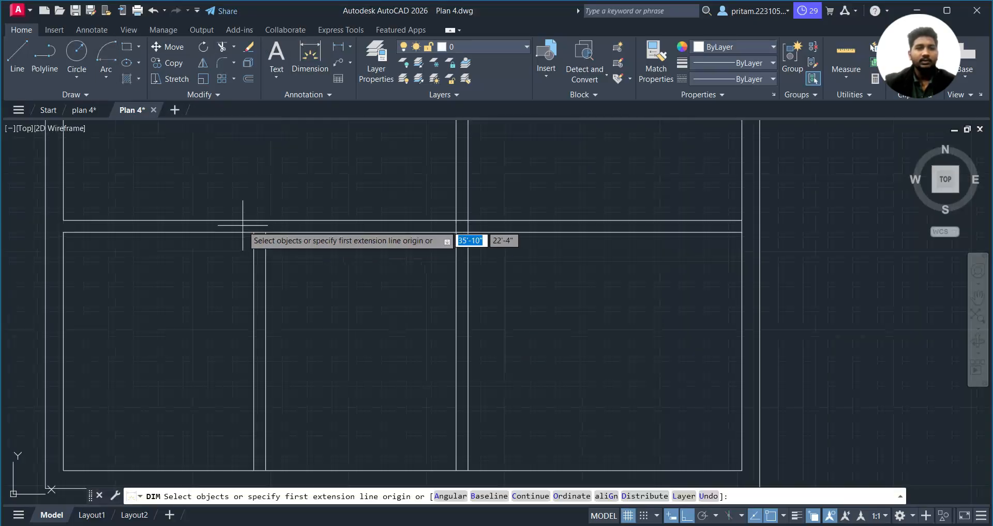
{"action": "left_click", "coordinate": [266, 232]}
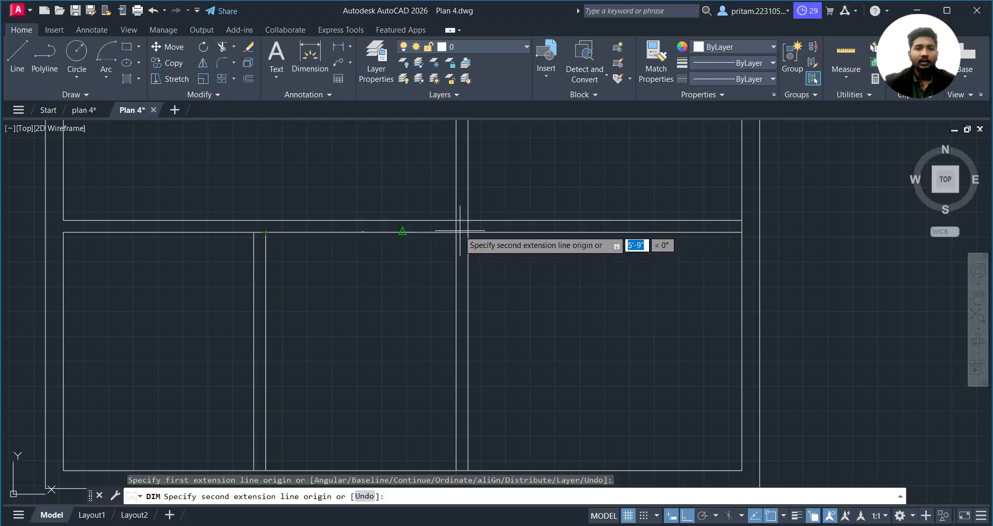
{"action": "key", "text": "Escape"}
{"action": "scroll", "coordinate": [499, 302], "scroll_direction": "down", "scroll_amount": 4}
{"action": "scroll", "coordinate": [454, 292], "scroll_direction": "up", "scroll_amount": 2}
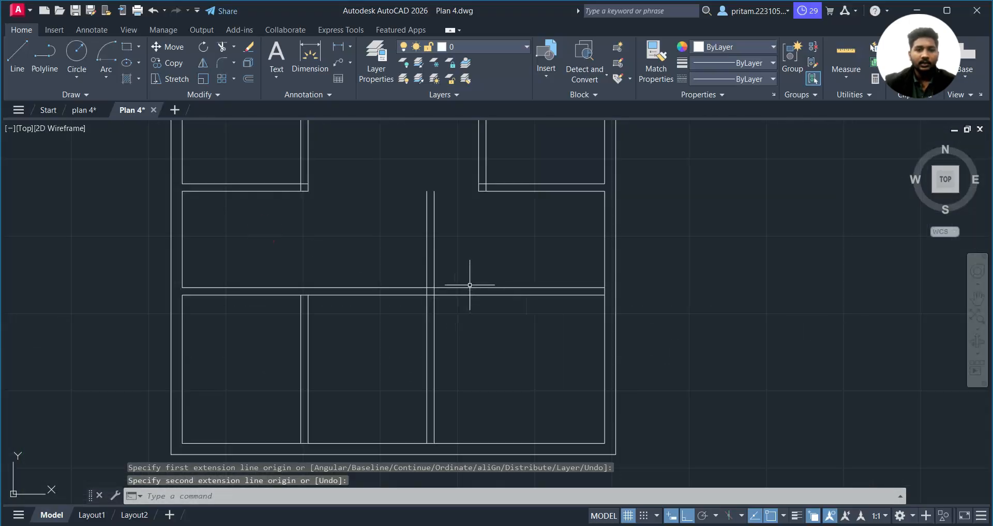
- Try trimming the horizontal wall lines between the two lower vertical partitions, and undo the trim
{"action": "type", "text": "tr"}
{"action": "key", "text": "Return"}
{"action": "left_click_drag", "start_coordinate": [350, 306], "coordinate": [413, 254]}
{"action": "left_click_drag", "start_coordinate": [452, 220], "coordinate": [395, 248]}
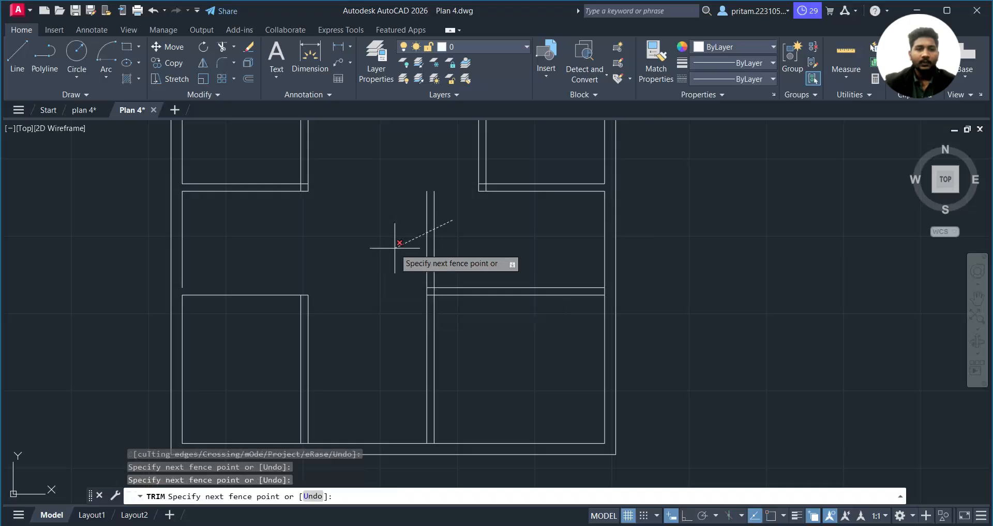
{"action": "key", "text": "Escape"}
{"action": "key", "text": "ctrl+z"}
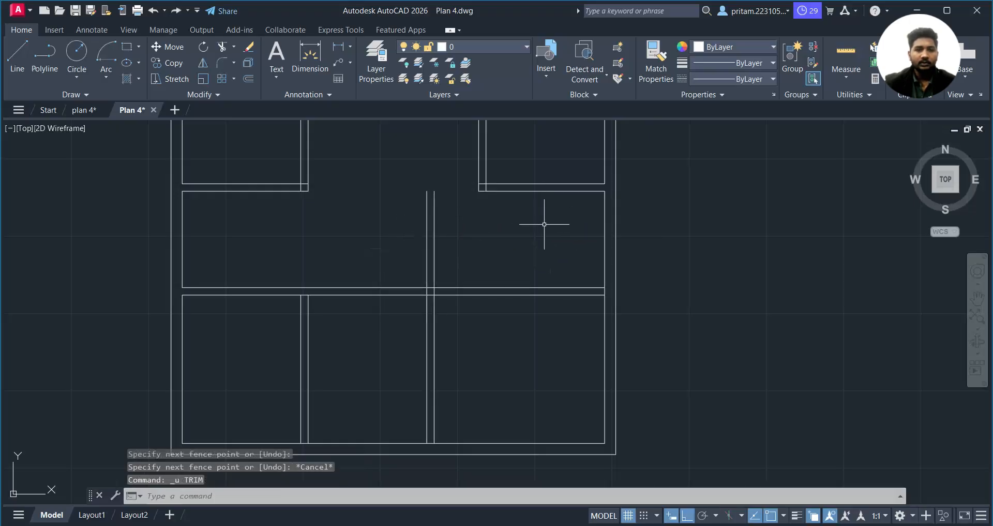
{"action": "key", "text": "Escape"}
- Trim away the horizontal wall lines between the two lower partitions and the part of the middle vertical wall rising above them
{"action": "scroll", "coordinate": [395, 271], "scroll_direction": "up", "scroll_amount": 2}
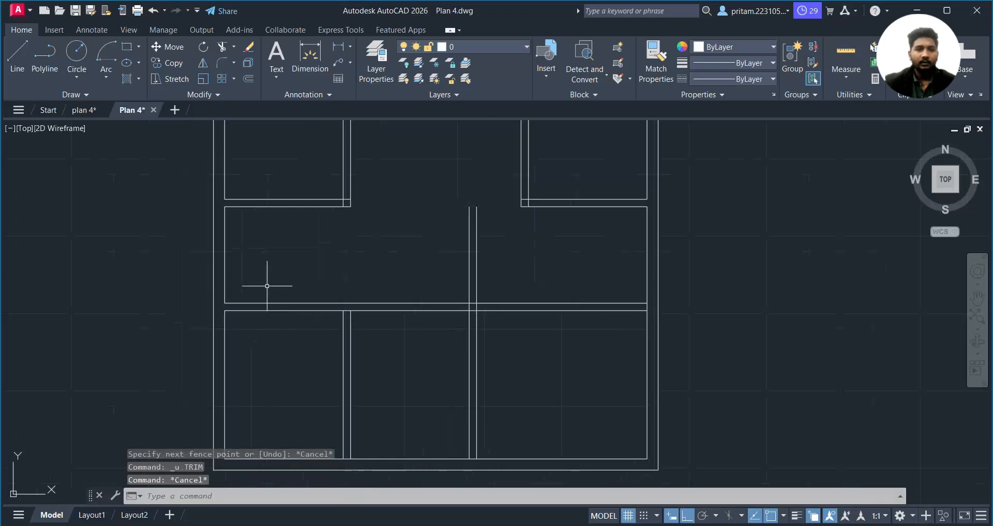
{"action": "scroll", "coordinate": [269, 283], "scroll_direction": "up", "scroll_amount": 2}
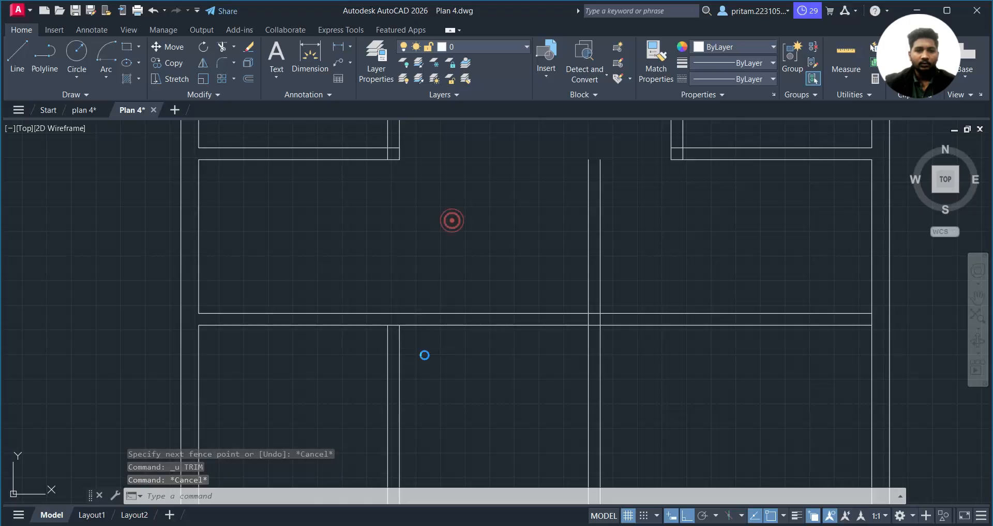
{"action": "scroll", "coordinate": [421, 346], "scroll_direction": "down", "scroll_amount": 3}
{"action": "key", "text": "Return"}
{"action": "left_click_drag", "start_coordinate": [425, 285], "coordinate": [343, 297]}
{"action": "key", "text": "Escape"}
{"action": "type", "text": "tr"}
{"action": "key", "text": "Return"}
{"action": "left_click_drag", "start_coordinate": [535, 207], "coordinate": [431, 287]}
{"action": "scroll", "coordinate": [432, 287], "scroll_direction": "down", "scroll_amount": 3}
{"action": "middle_click_drag", "start_coordinate": [497, 284], "coordinate": [402, 324]}
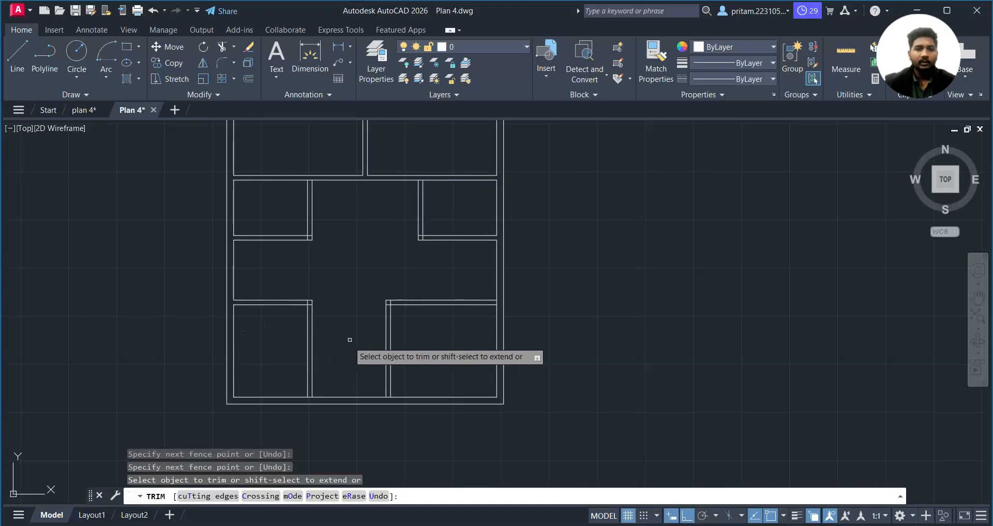
- Check the finished reference plan, and extend the horizontal wall lines back across the gap between the two lower partitions in Plan 4
{"action": "left_click", "coordinate": [82, 110]}
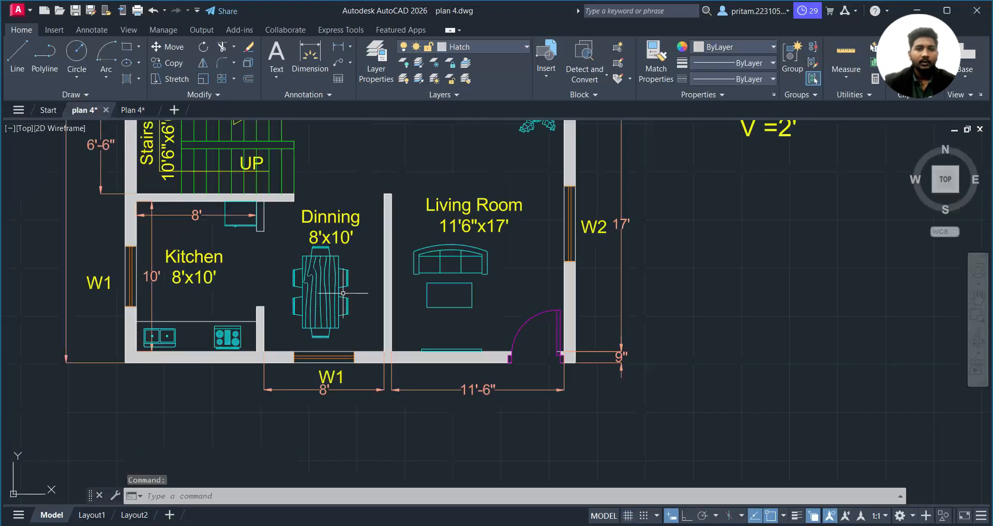
{"action": "middle_click_drag", "start_coordinate": [336, 291], "coordinate": [292, 325]}
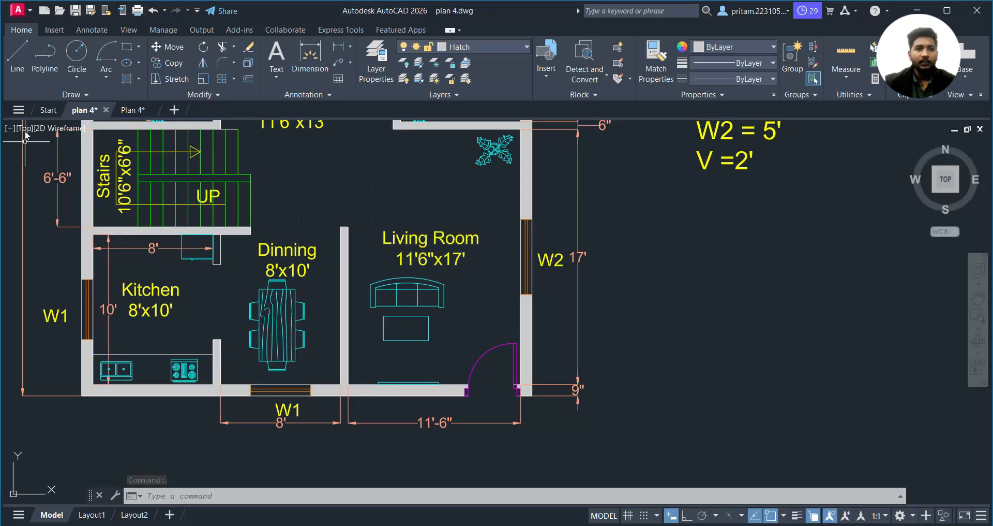
{"action": "left_click", "coordinate": [132, 109]}
{"action": "type", "text": "ex"}
{"action": "key", "text": "Return"}
{"action": "left_click", "coordinate": [228, 288]}
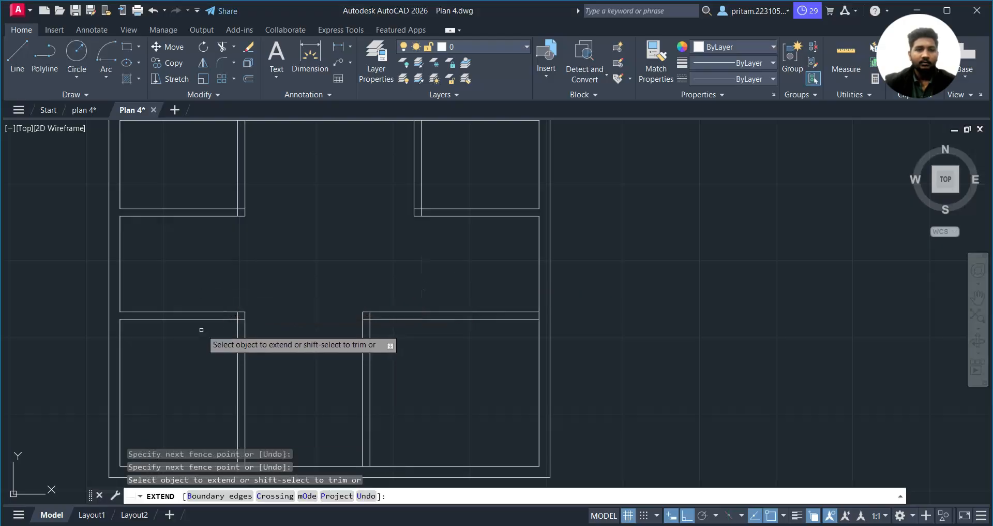
{"action": "left_click", "coordinate": [200, 344]}
{"action": "key", "text": "Return"}
{"action": "key", "text": "Escape"}
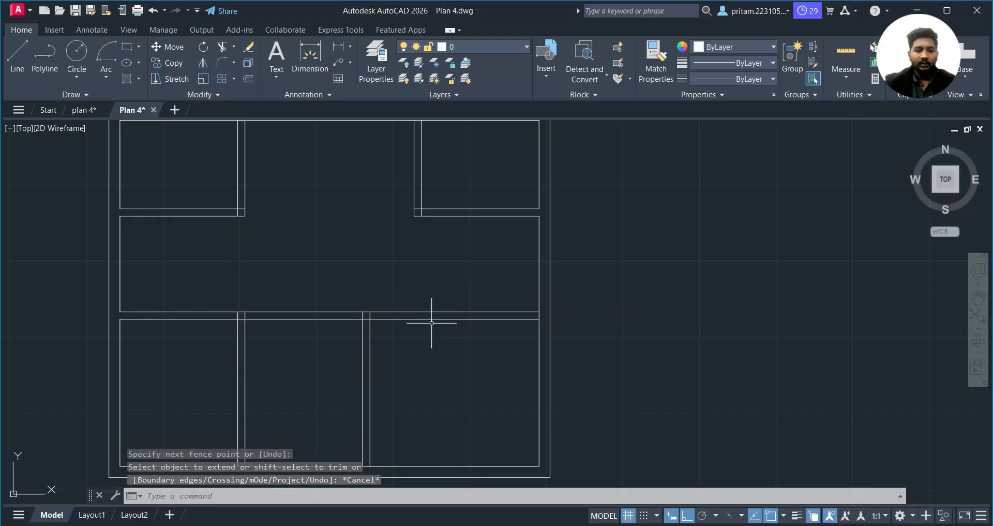
- Trim the horizontal wall lines running from the middle lower partition to the right outer wall, opening up the living room
{"action": "type", "text": "tr"}
{"action": "key", "text": "Return"}
{"action": "left_click", "coordinate": [443, 295]}
{"action": "left_click", "coordinate": [406, 348]}
{"action": "key", "text": "Return"}
{"action": "scroll", "coordinate": [428, 332], "scroll_direction": "down", "scroll_amount": 3}
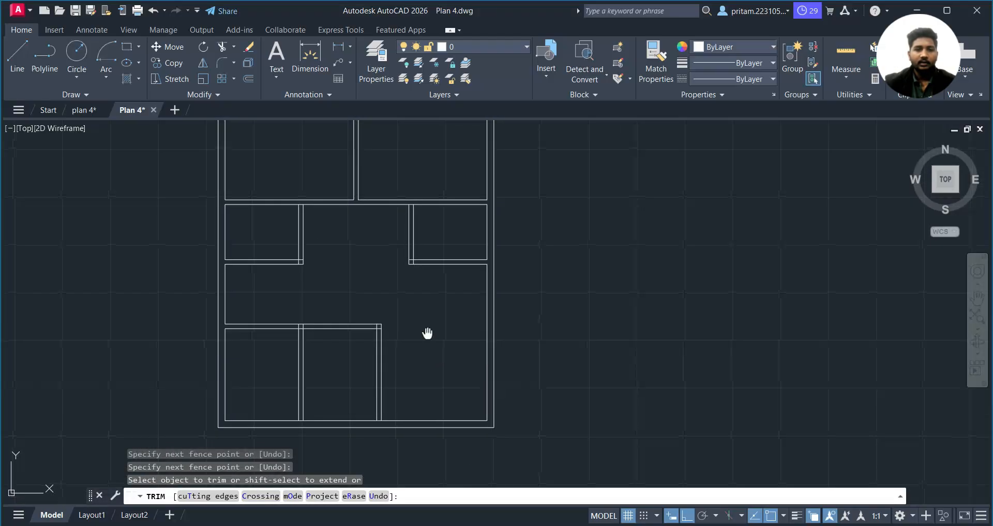
{"action": "key", "text": "Escape"}
{"action": "scroll", "coordinate": [306, 310], "scroll_direction": "up", "scroll_amount": 1}
{"action": "scroll", "coordinate": [306, 311], "scroll_direction": "down", "scroll_amount": 1}
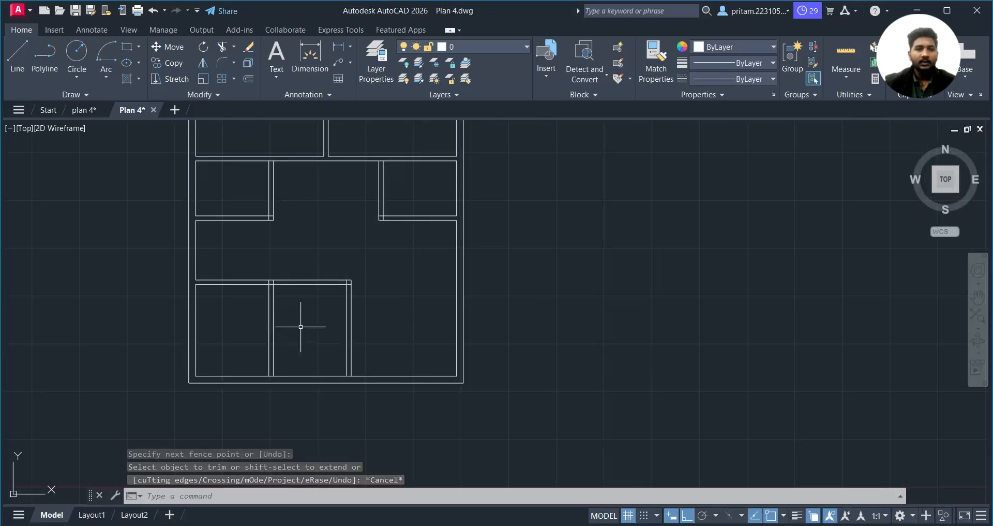
- Trim the horizontal wall lines between the kitchen and middle partitions, and the leftover line inside the middle partition's upper end
{"action": "scroll", "coordinate": [262, 294], "scroll_direction": "up", "scroll_amount": 1}
{"action": "scroll", "coordinate": [261, 294], "scroll_direction": "up", "scroll_amount": 1}
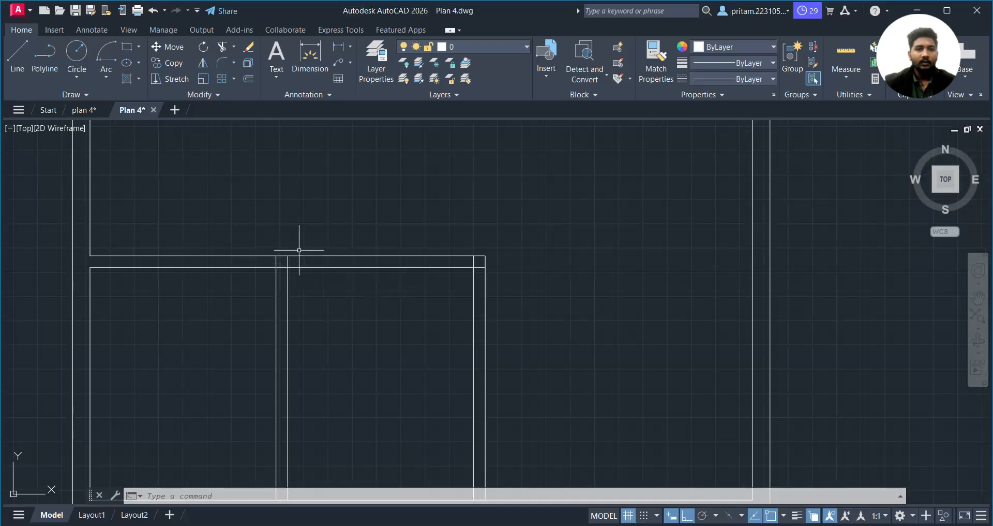
{"action": "key", "text": "Return"}
{"action": "left_click_drag", "start_coordinate": [379, 279], "coordinate": [406, 224]}
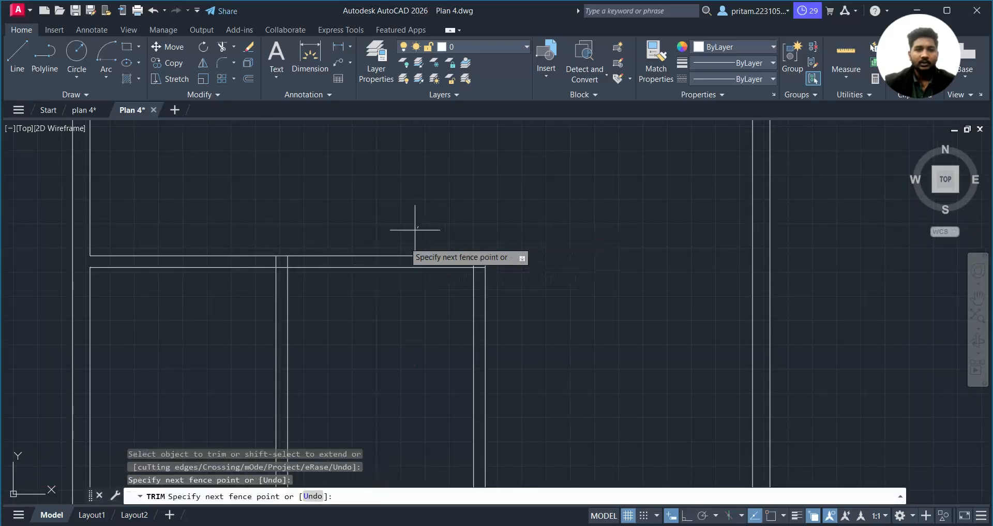
{"action": "scroll", "coordinate": [483, 262], "scroll_direction": "up", "scroll_amount": 1}
{"action": "left_click_drag", "start_coordinate": [482, 262], "coordinate": [471, 289]}
{"action": "scroll", "coordinate": [284, 284], "scroll_direction": "down", "scroll_amount": 3}
{"action": "middle_click_drag", "start_coordinate": [284, 284], "coordinate": [329, 282]}
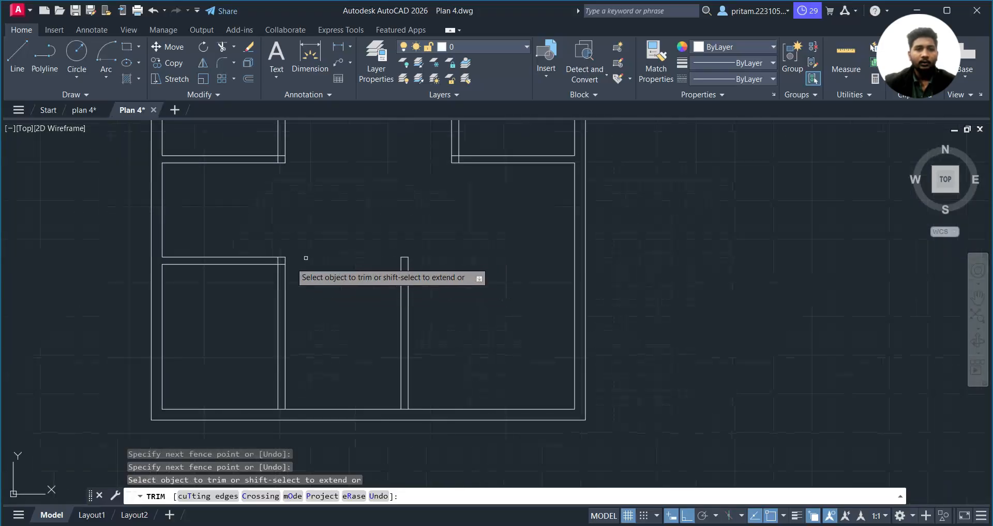
{"action": "key", "text": "Escape"}
- Assign all lines of the floor plan to the Wall layer
{"action": "middle_click_drag", "start_coordinate": [221, 204], "coordinate": [279, 240]}
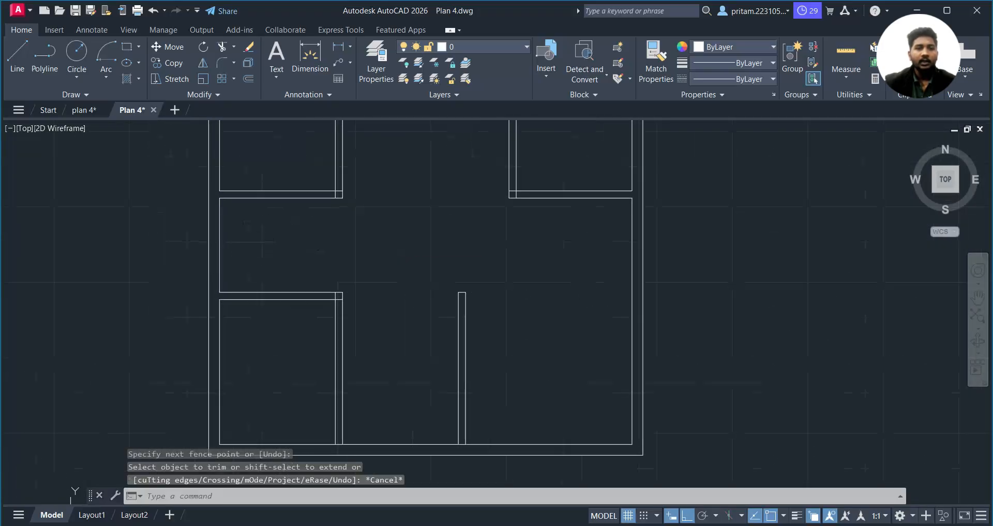
{"action": "middle_click_drag", "start_coordinate": [363, 309], "coordinate": [317, 261]}
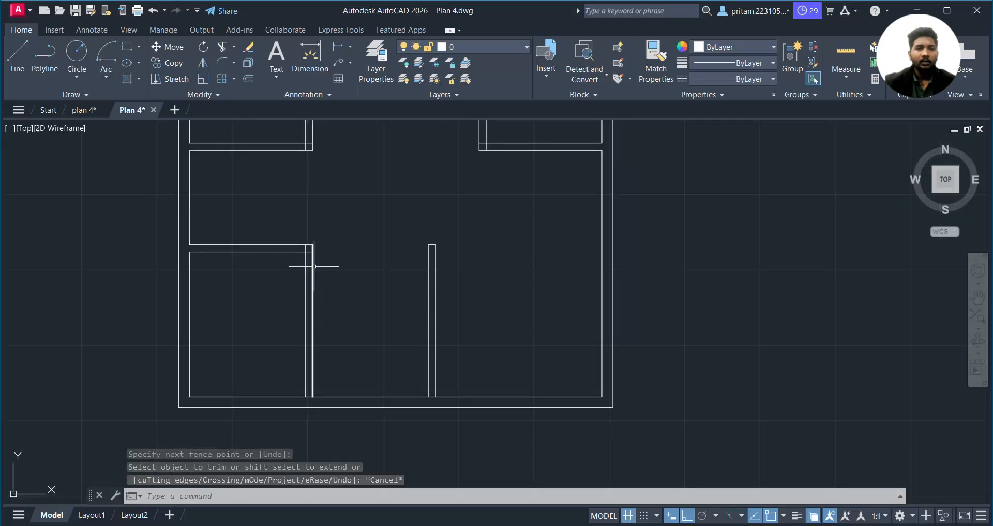
{"action": "scroll", "coordinate": [357, 337], "scroll_direction": "down", "scroll_amount": 2}
{"action": "middle_click_drag", "start_coordinate": [357, 337], "coordinate": [332, 382]}
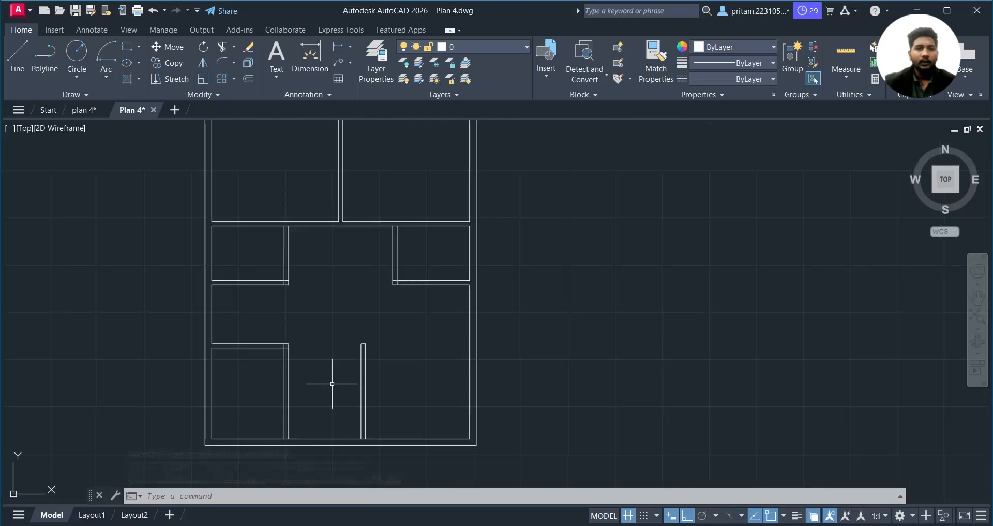
{"action": "scroll", "coordinate": [338, 347], "scroll_direction": "down", "scroll_amount": 2}
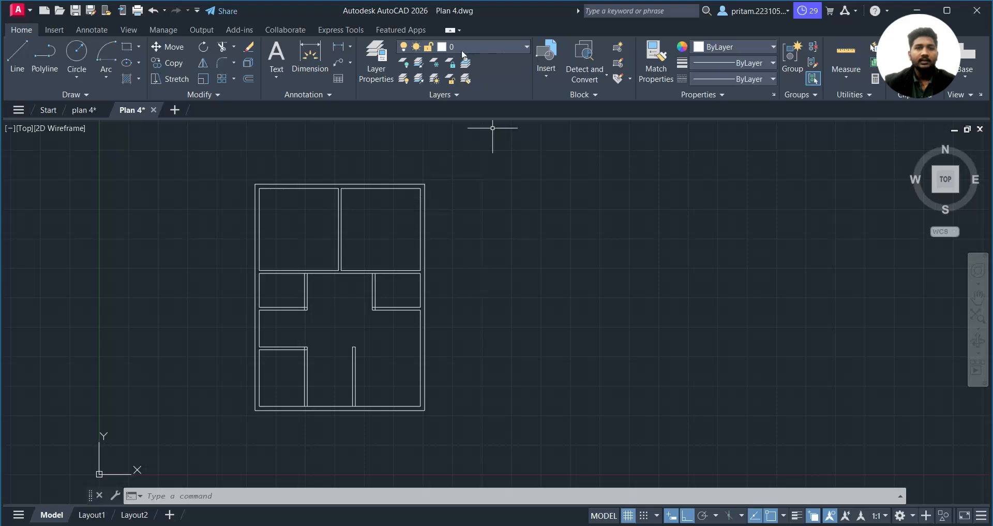
{"action": "left_click", "coordinate": [458, 180]}
{"action": "left_click", "coordinate": [396, 243]}
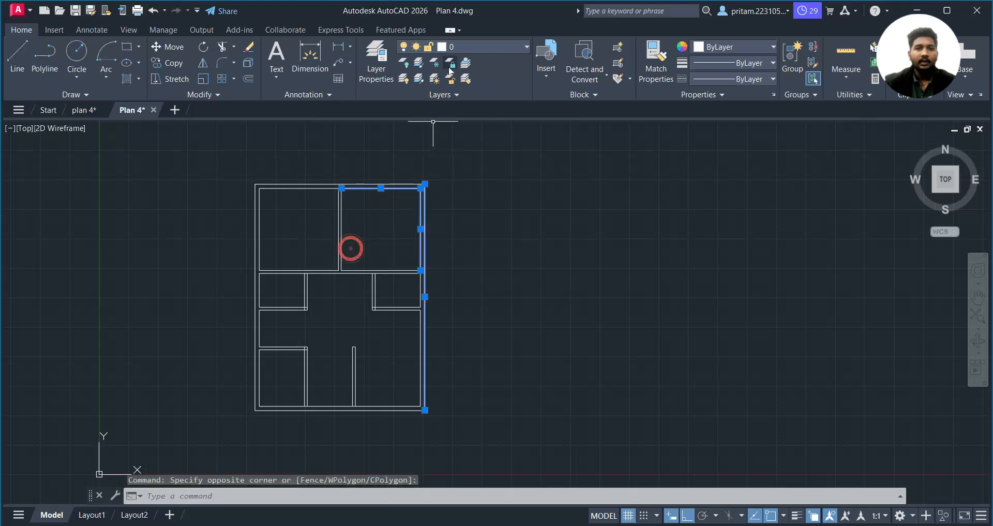
{"action": "left_click", "coordinate": [459, 167]}
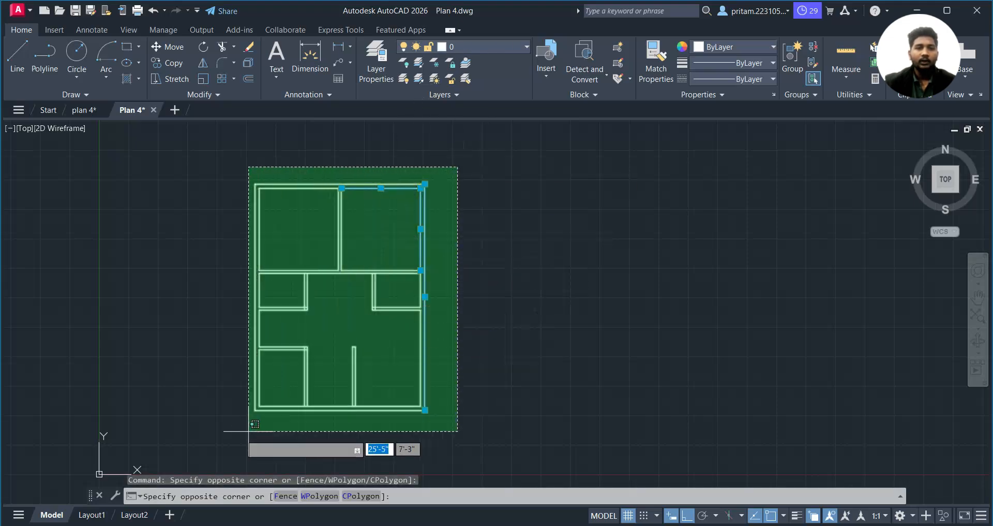
{"action": "left_click", "coordinate": [189, 460]}
{"action": "left_click", "coordinate": [507, 50]}
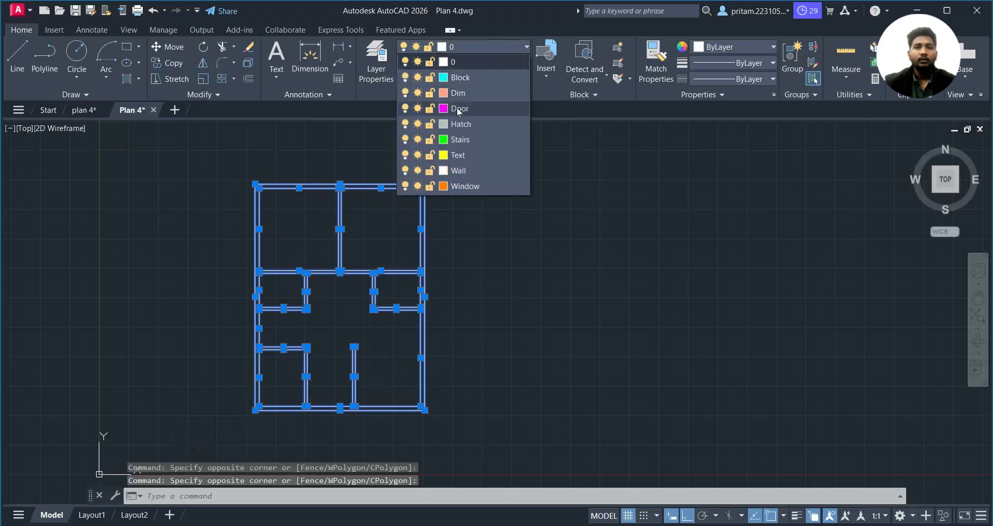
{"action": "left_click", "coordinate": [459, 172]}
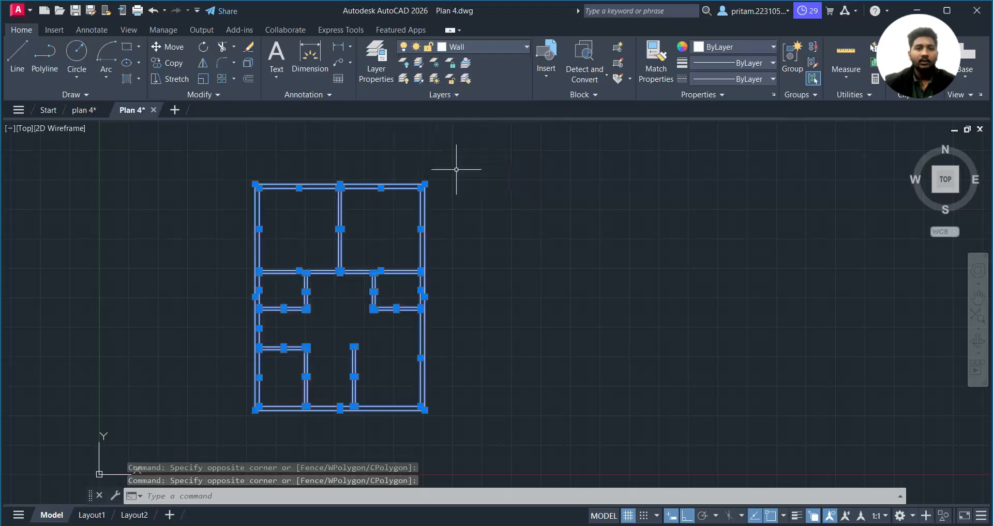
{"action": "key", "text": "Escape"}
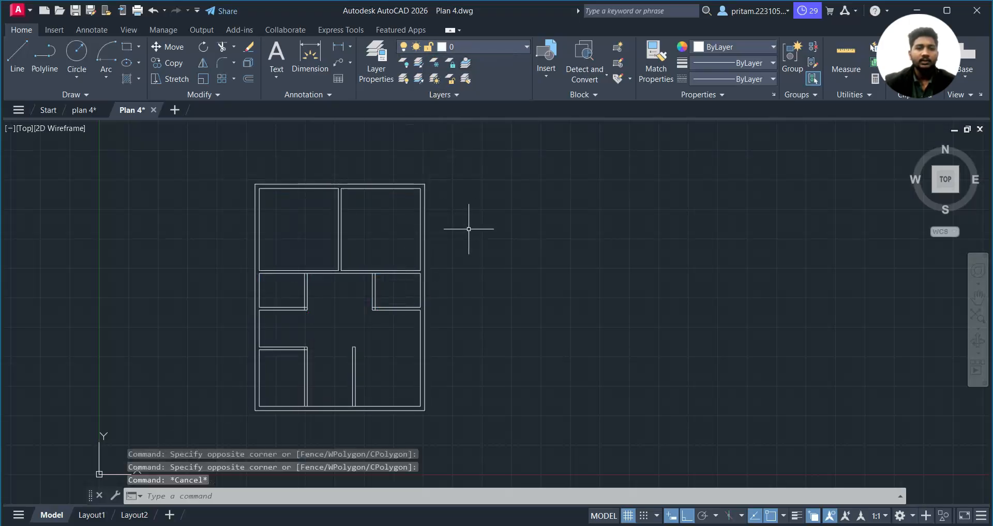
- Select the right outer wall lines to check which layer they are on
{"action": "left_click", "coordinate": [468, 229]}
{"action": "left_click", "coordinate": [393, 254]}
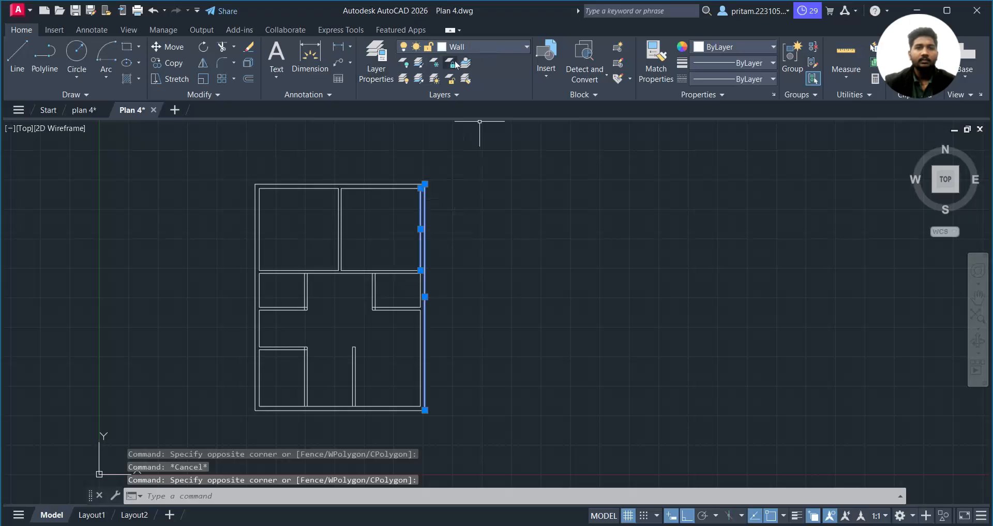
{"action": "key", "text": "Escape"}
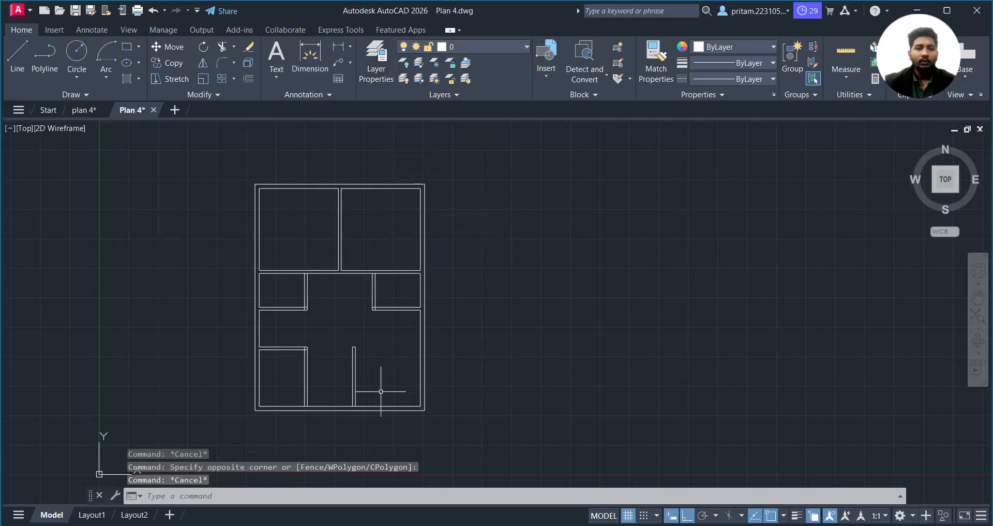
- Extend the lines of the two lower vertical partitions down to the outer line of the bottom wall
{"action": "middle_click_drag", "start_coordinate": [382, 394], "coordinate": [412, 377]}
{"action": "scroll", "coordinate": [388, 382], "scroll_direction": "up", "scroll_amount": 2}
{"action": "type", "text": "ex"}
{"action": "key", "text": "Return"}
{"action": "left_click_drag", "start_coordinate": [397, 385], "coordinate": [251, 368]}
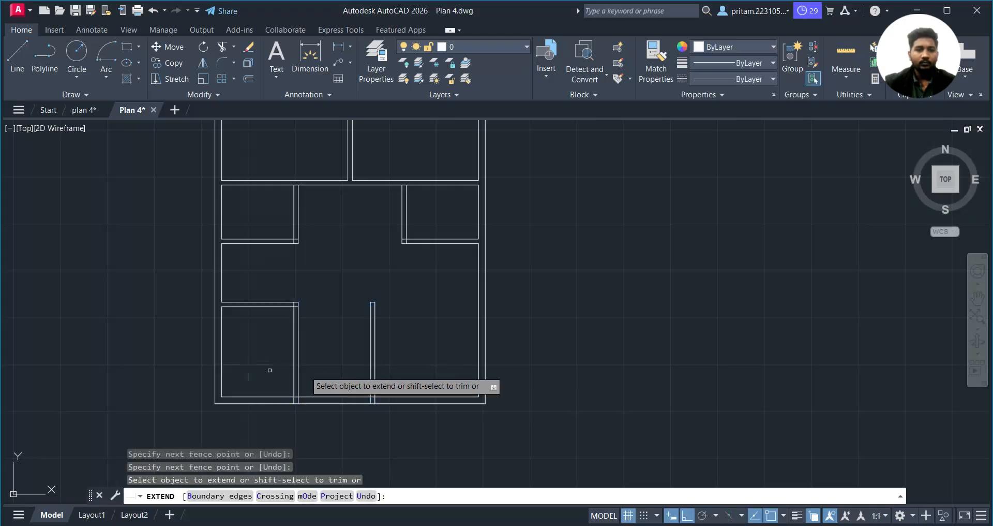
{"action": "key", "text": "Escape"}
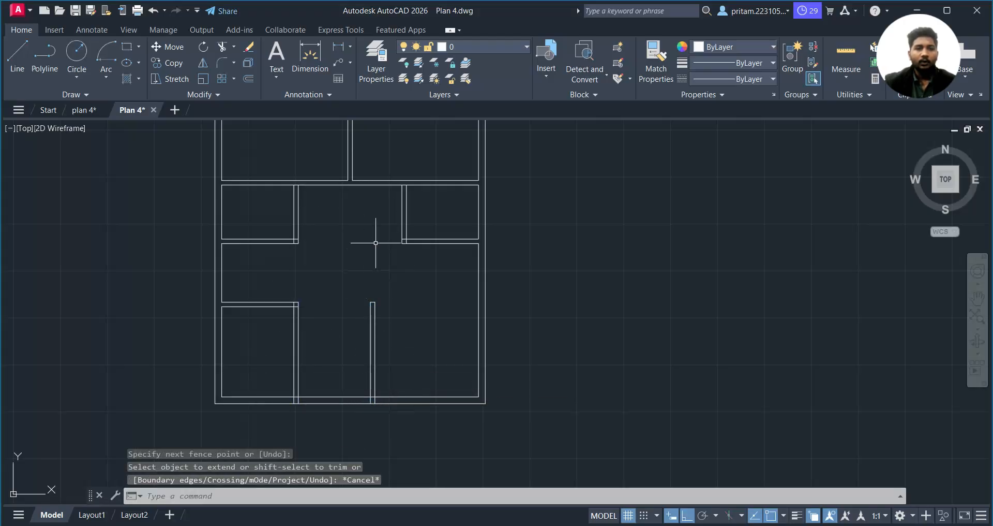
- Try to trim the overlapping wall lines at the lower inner corner of the small left room, and undo the trim
{"action": "scroll", "coordinate": [293, 239], "scroll_direction": "up", "scroll_amount": 3}
{"action": "middle_click_drag", "start_coordinate": [294, 239], "coordinate": [366, 300]}
{"action": "scroll", "coordinate": [370, 308], "scroll_direction": "up", "scroll_amount": 2}
{"action": "type", "text": "tr"}
{"action": "key", "text": "Return"}
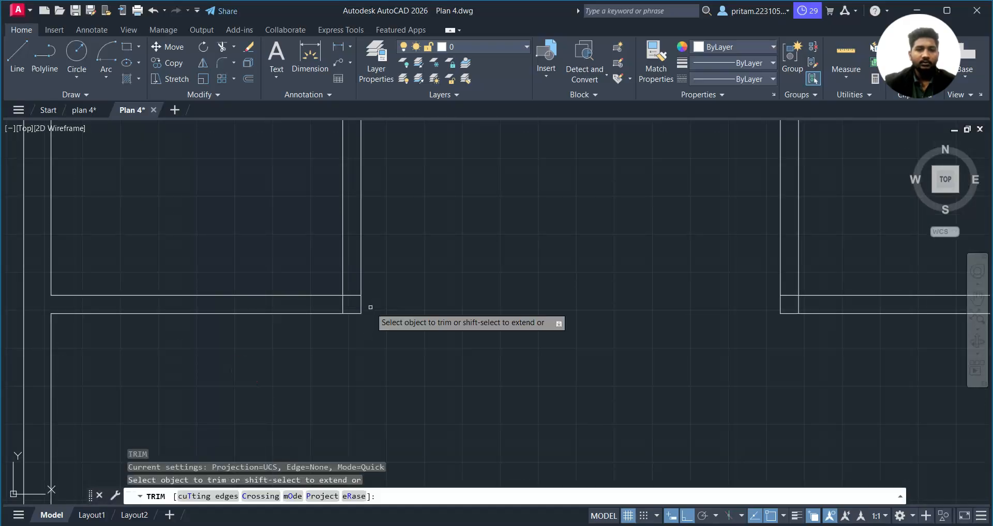
{"action": "mouse_move", "coordinate": [362, 302]}
{"action": "left_mouse_down"}
{"action": "mouse_move", "coordinate": [337, 292]}
{"action": "mouse_move", "coordinate": [335, 306]}
{"action": "left_mouse_up"}
{"action": "scroll", "coordinate": [443, 304], "scroll_direction": "down", "scroll_amount": 4}
{"action": "scroll", "coordinate": [445, 304], "scroll_direction": "up", "scroll_amount": 2}
{"action": "scroll", "coordinate": [345, 364], "scroll_direction": "up", "scroll_amount": 2}
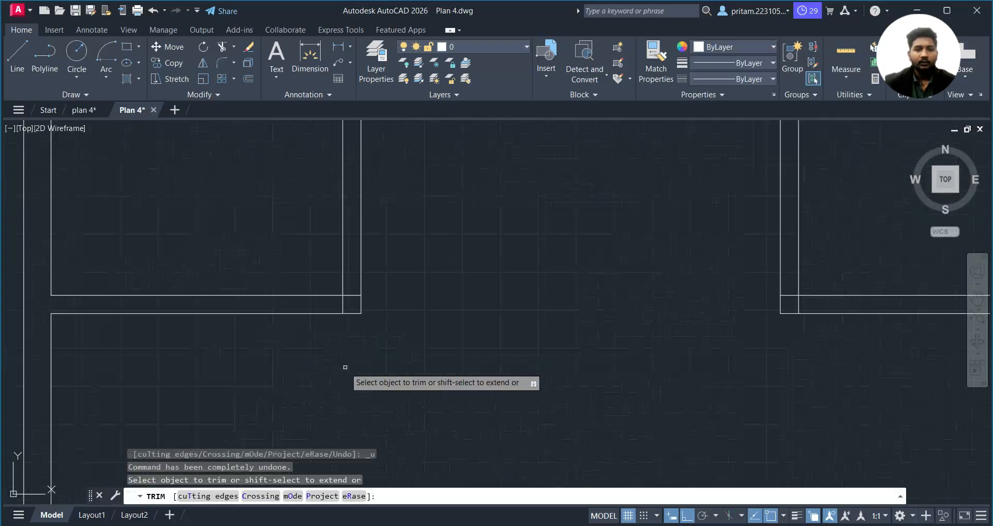
{"action": "key", "text": "Escape"}
- Review the wall layout and compare it with the kitchen, dining and living areas of the finished reference plan
{"action": "scroll", "coordinate": [398, 330], "scroll_direction": "down", "scroll_amount": 3}
{"action": "middle_click_drag", "start_coordinate": [445, 316], "coordinate": [320, 314]}
{"action": "scroll", "coordinate": [349, 300], "scroll_direction": "down", "scroll_amount": 1}
{"action": "scroll", "coordinate": [384, 300], "scroll_direction": "down", "scroll_amount": 1}
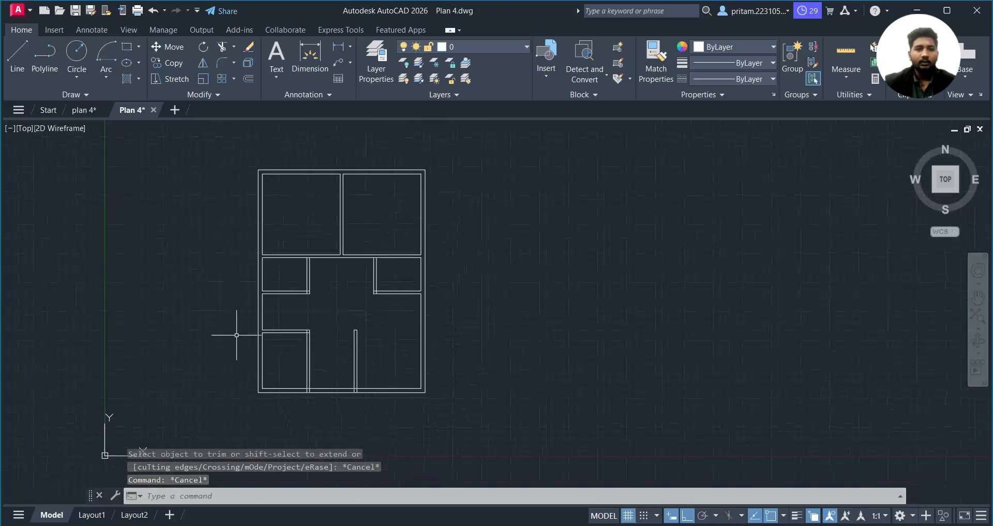
{"action": "scroll", "coordinate": [316, 330], "scroll_direction": "up", "scroll_amount": 2}
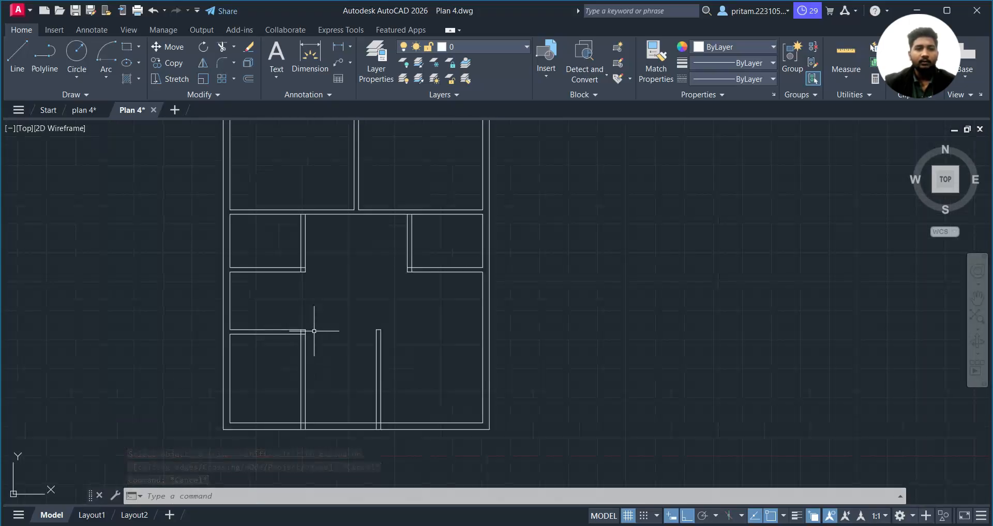
{"action": "left_click", "coordinate": [83, 110]}
{"action": "scroll", "coordinate": [286, 191], "scroll_direction": "down", "scroll_amount": 4}
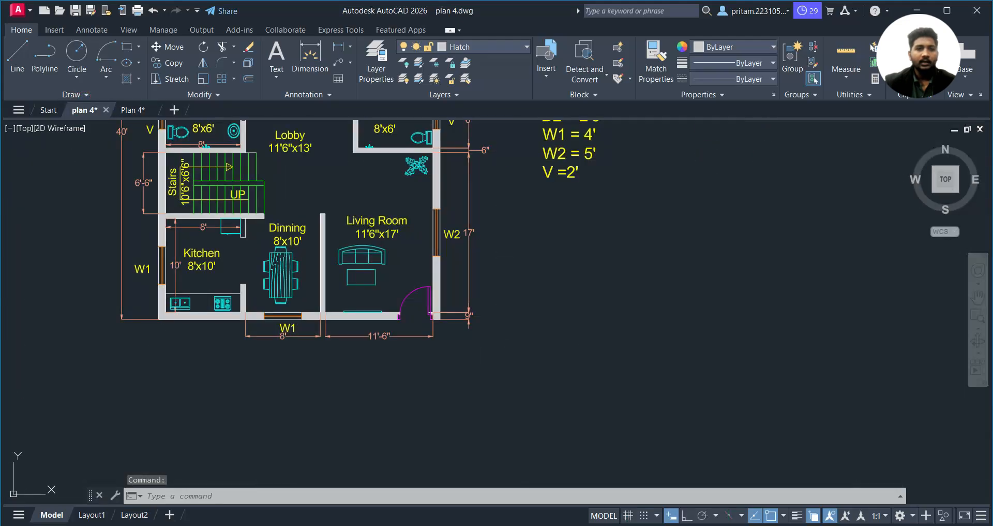
- Check the staircase in the finished reference plan and make Stairs the current layer in the new drawing
{"action": "middle_click_drag", "start_coordinate": [392, 294], "coordinate": [368, 304]}
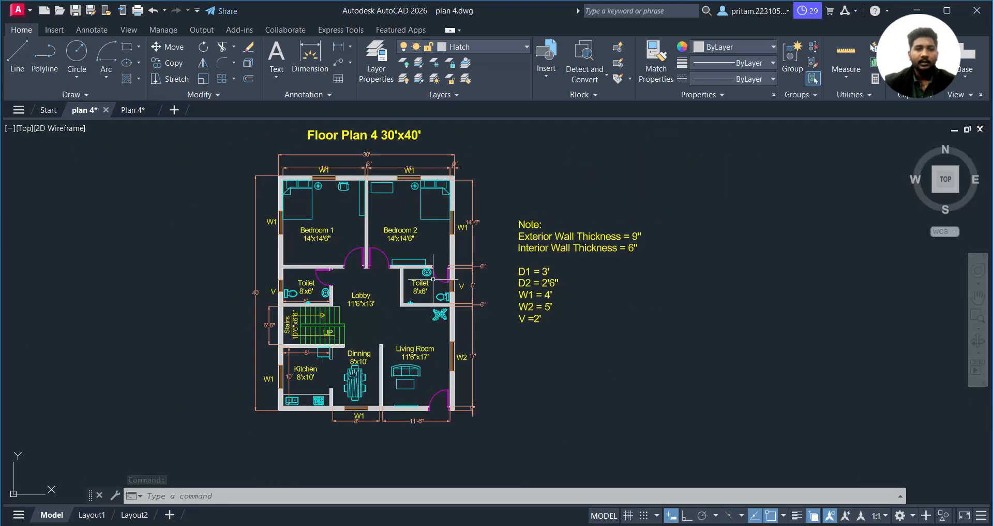
{"action": "scroll", "coordinate": [329, 357], "scroll_direction": "up", "scroll_amount": 2}
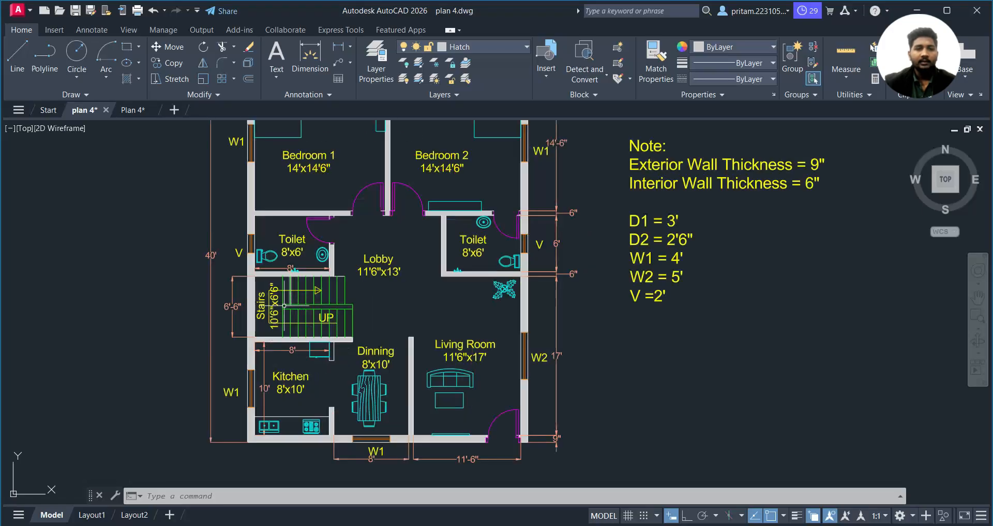
{"action": "scroll", "coordinate": [346, 298], "scroll_direction": "down", "scroll_amount": 2}
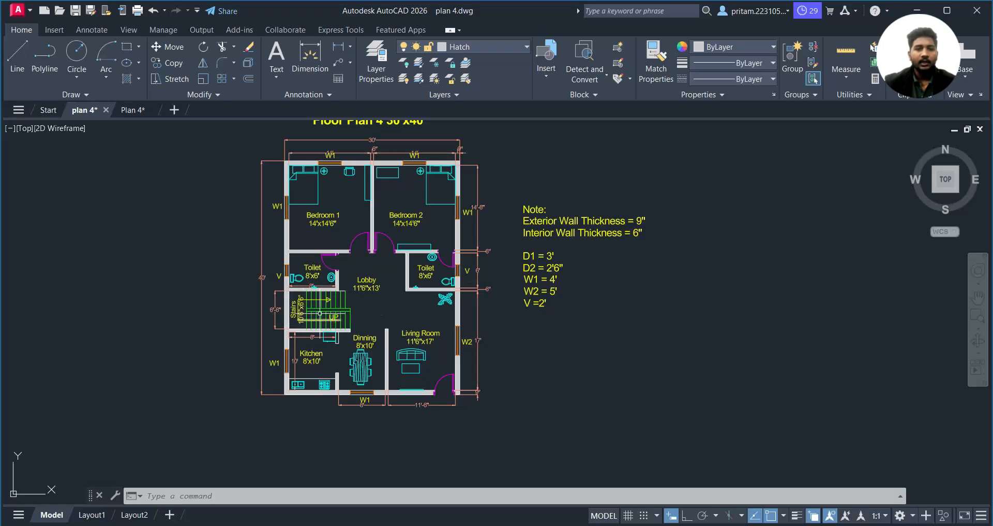
{"action": "left_click", "coordinate": [138, 113]}
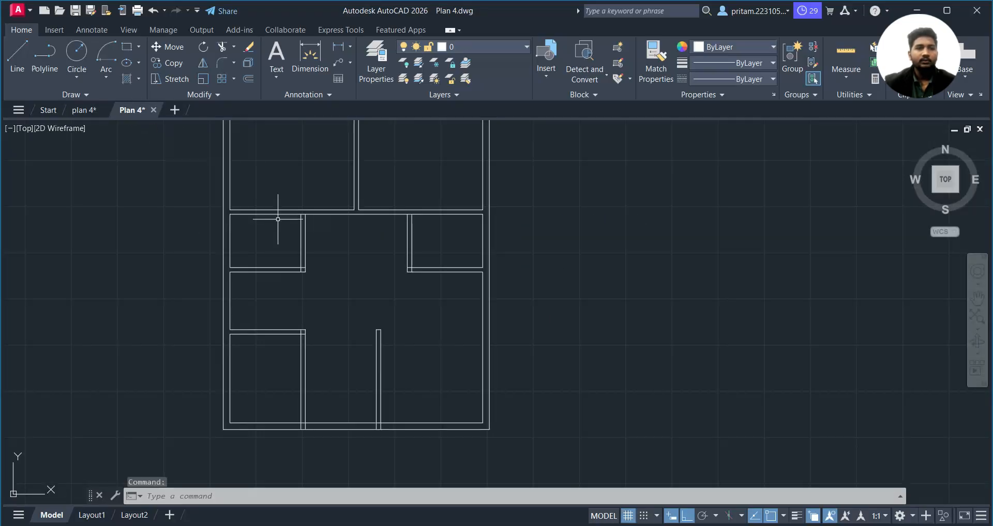
{"action": "scroll", "coordinate": [287, 356], "scroll_direction": "up", "scroll_amount": 2}
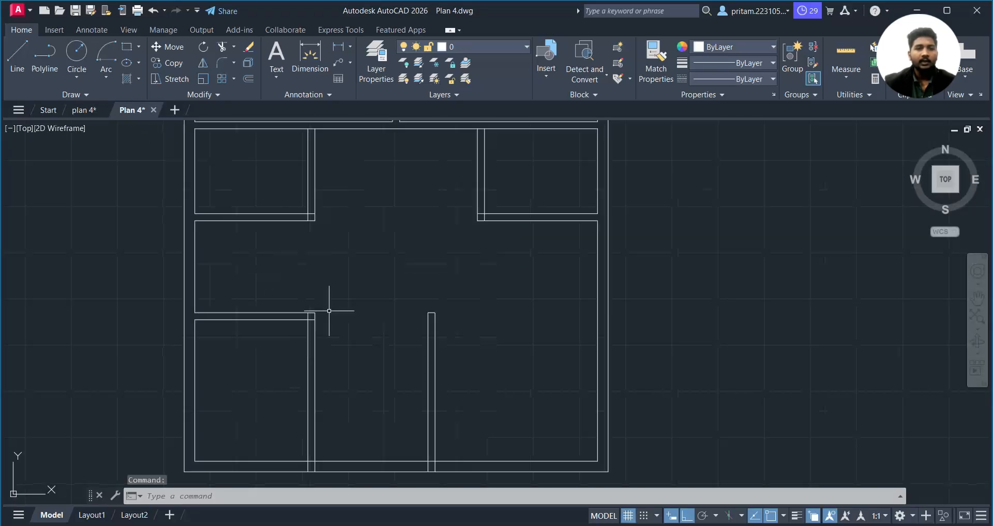
{"action": "left_click", "coordinate": [477, 46]}
{"action": "left_click", "coordinate": [461, 139]}
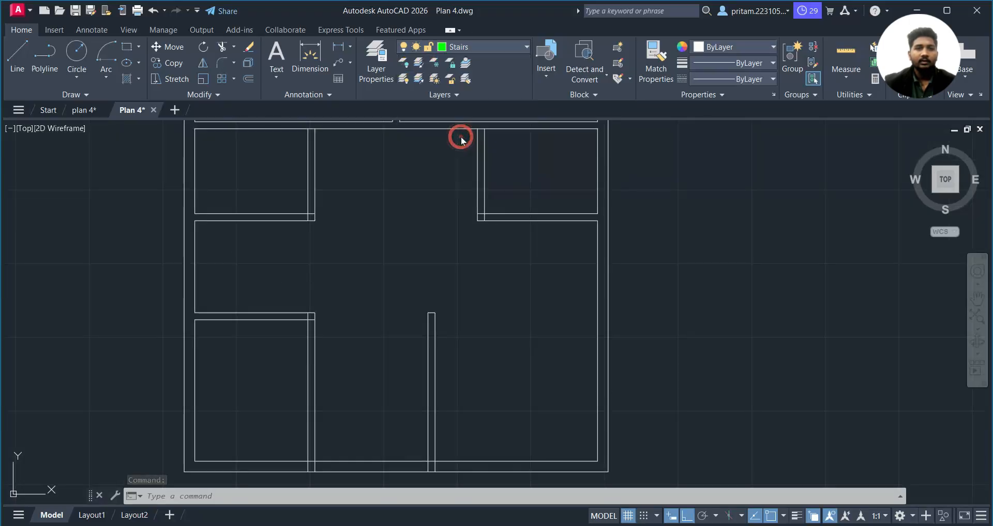
{"action": "scroll", "coordinate": [192, 282], "scroll_direction": "up", "scroll_amount": 2}
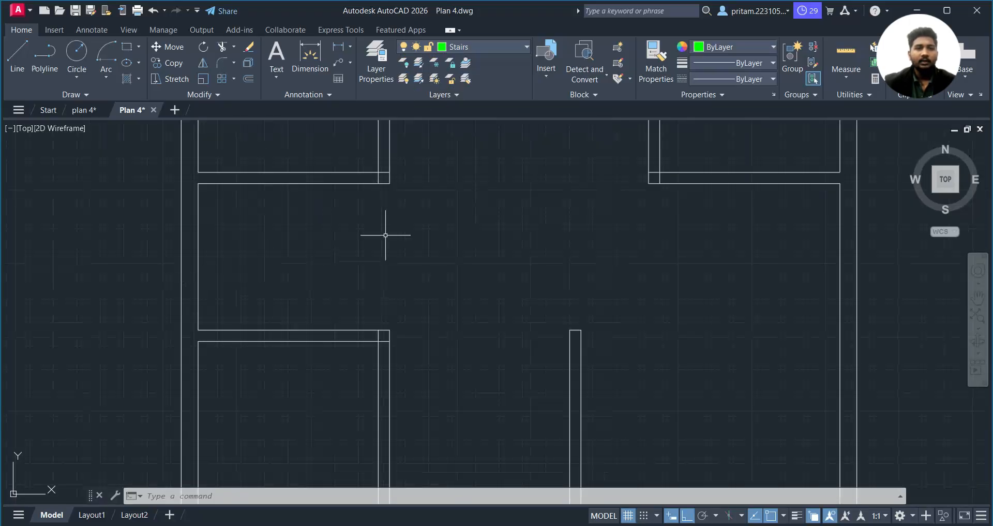
{"action": "key", "text": "Escape"}
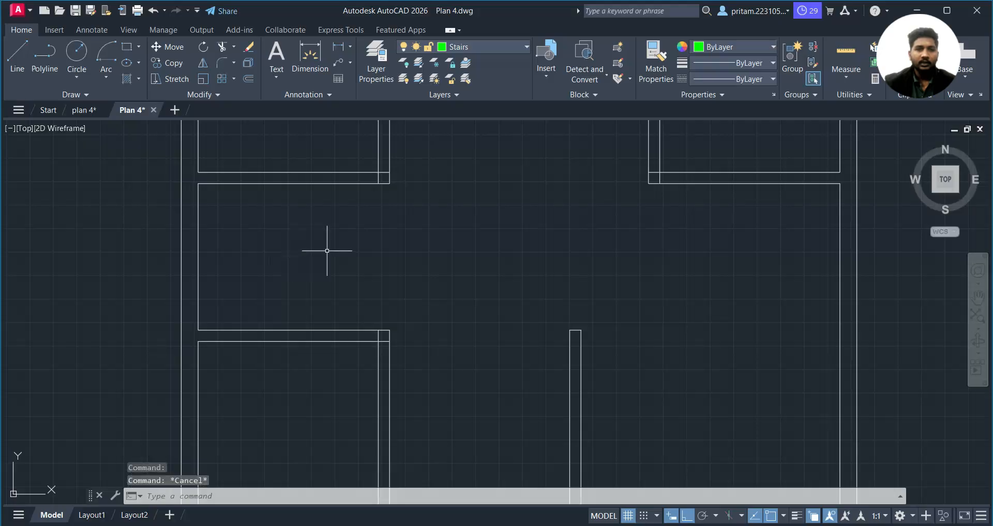
- Offset the inner line of the left outer wall 3' into the staircase space to mark the landing edge
{"action": "type", "text": "o"}
{"action": "key", "text": "Return"}
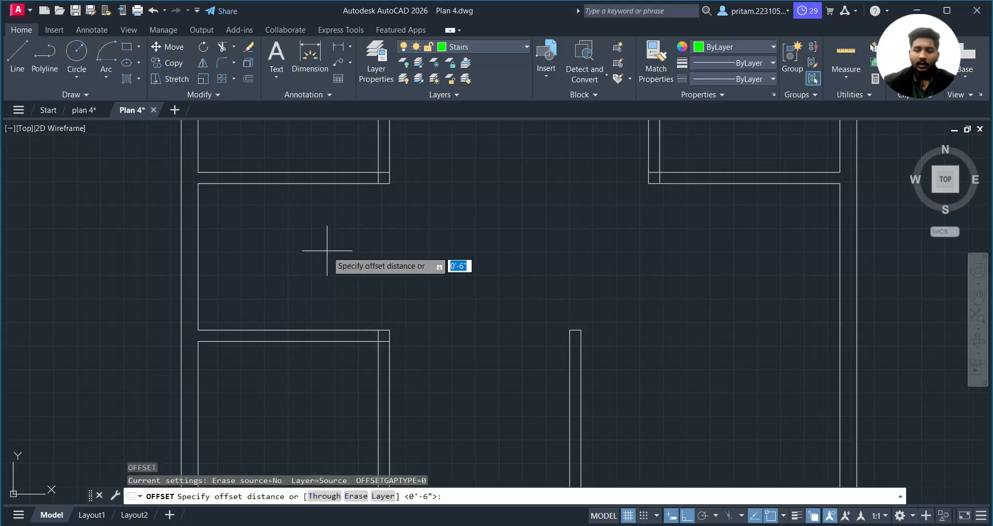
{"action": "type", "text": "3'"}
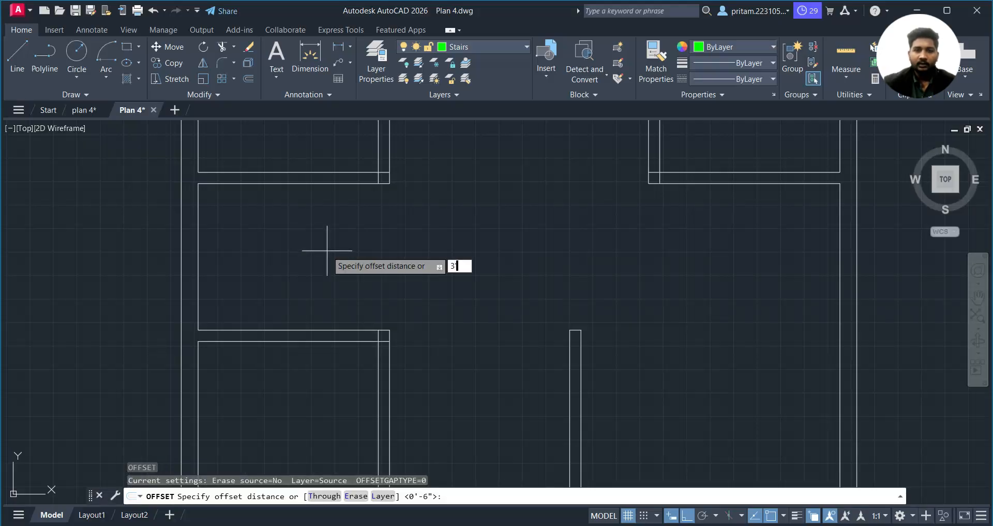
{"action": "key", "text": "Return"}
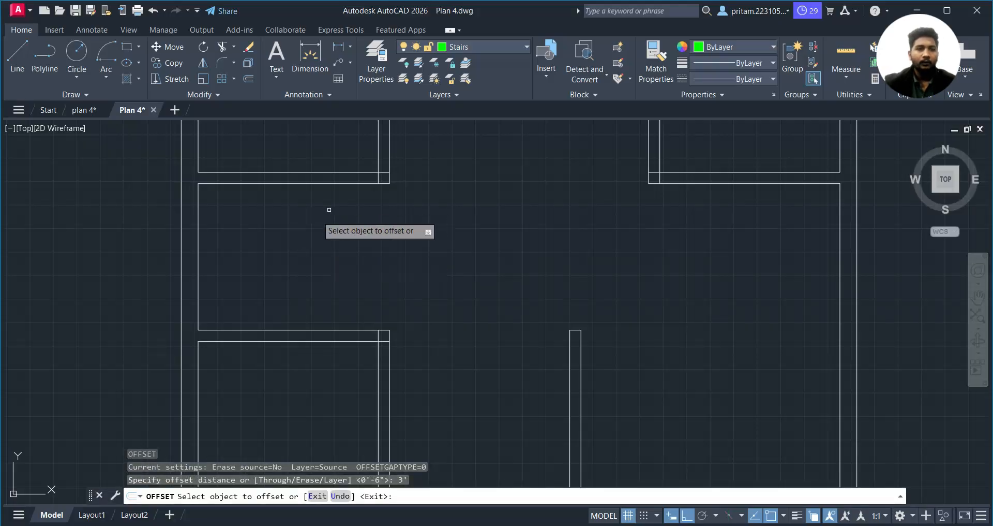
{"action": "left_click", "coordinate": [199, 243]}
{"action": "left_click", "coordinate": [223, 249]}
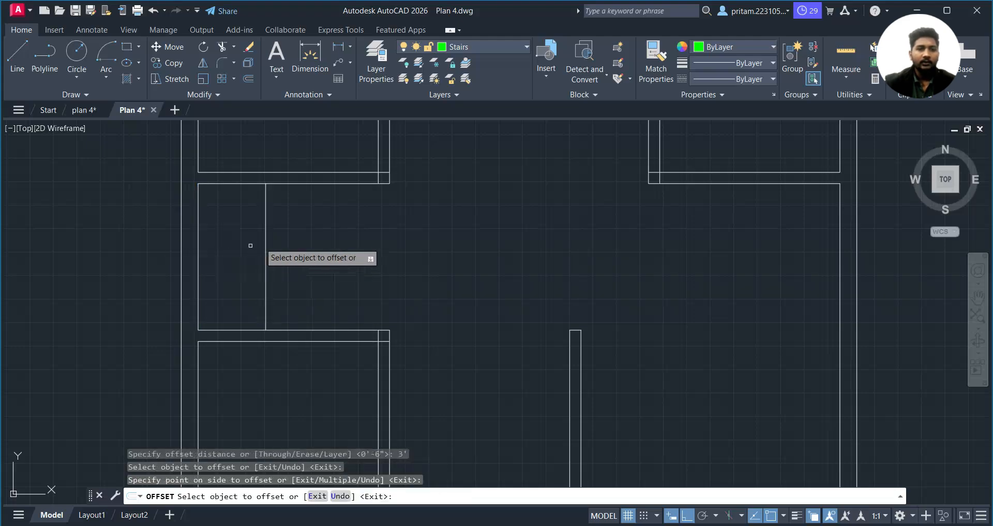
- Offset the upper and lower wall lines of the staircase space 3' inward to form the two flights
{"action": "left_click", "coordinate": [310, 183]}
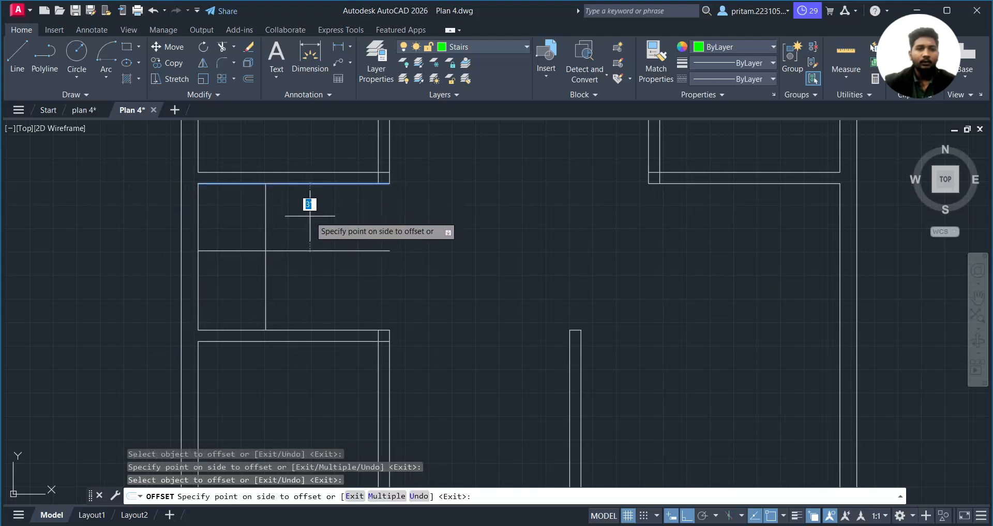
{"action": "left_click", "coordinate": [310, 216]}
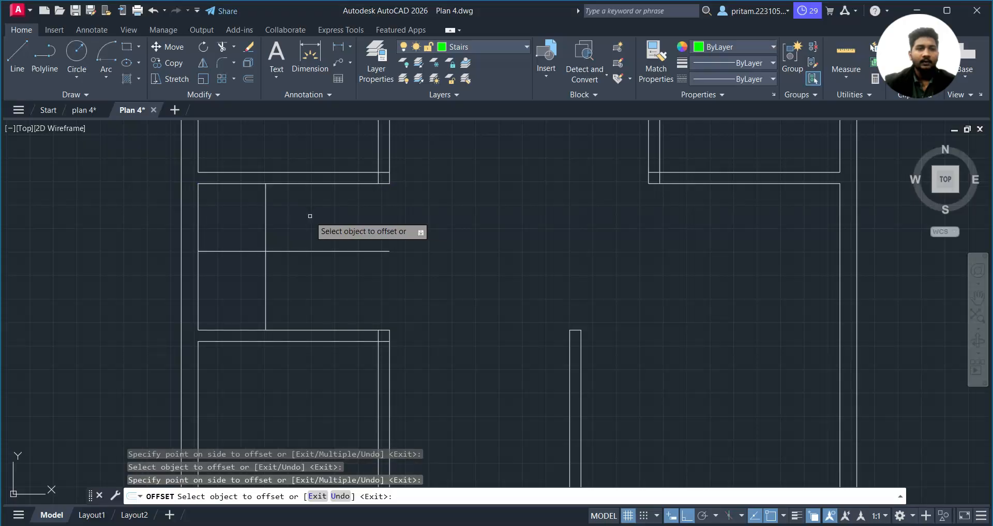
{"action": "left_click", "coordinate": [302, 329]}
{"action": "left_click", "coordinate": [302, 309]}
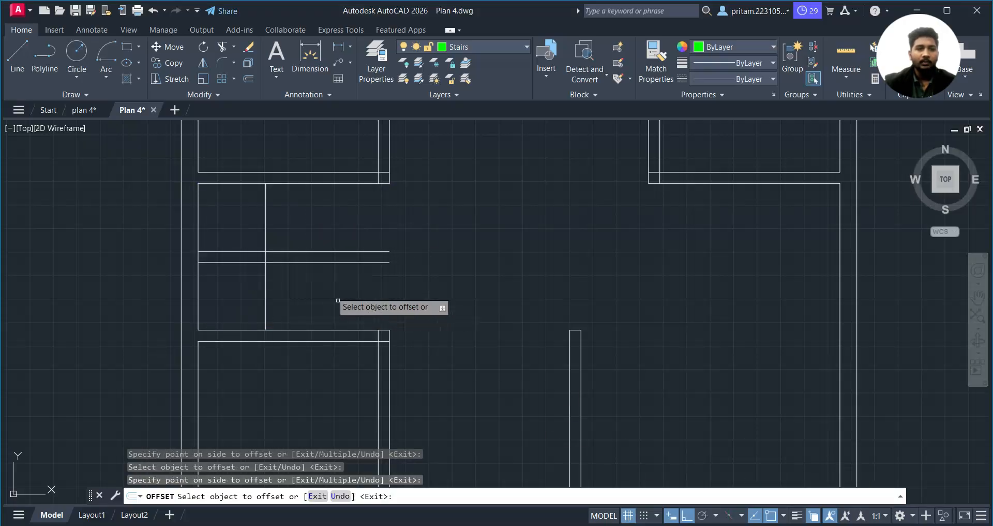
{"action": "key", "text": "Escape"}
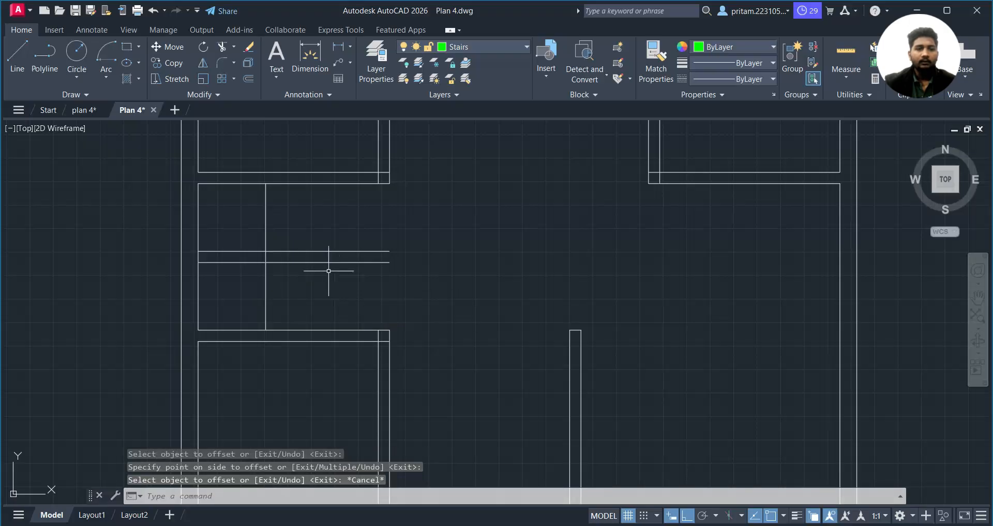
- Move the landing line and the two flight lines to the Stairs layer
{"action": "left_click", "coordinate": [348, 242]}
{"action": "left_click", "coordinate": [250, 284]}
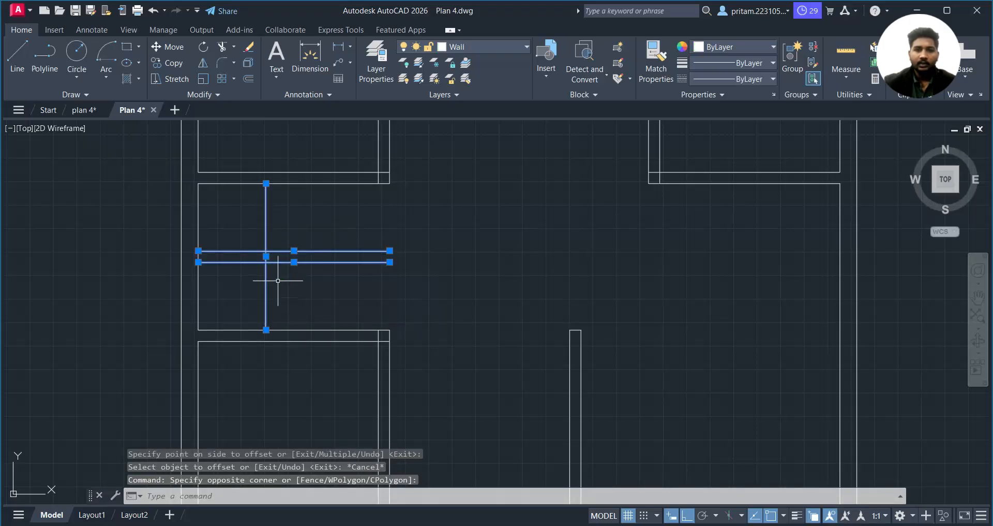
{"action": "left_click", "coordinate": [510, 47]}
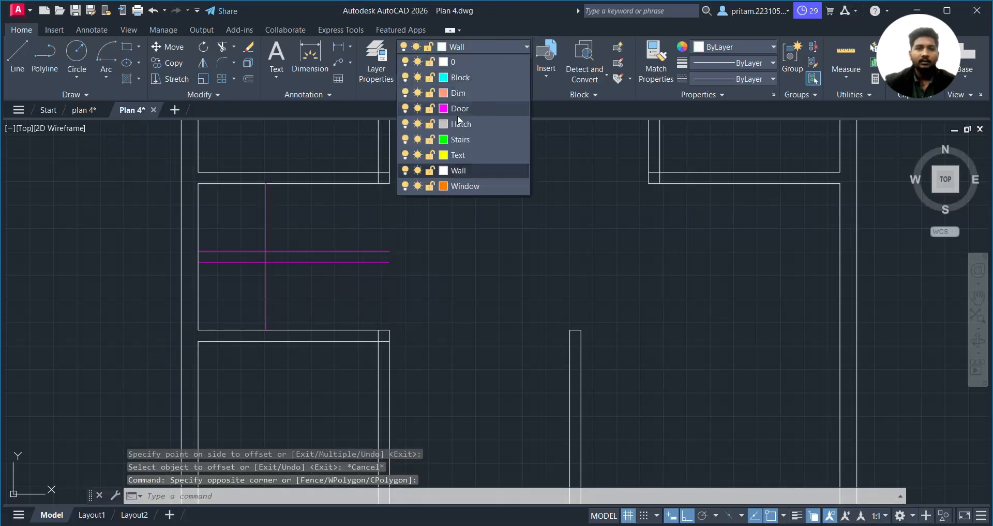
{"action": "left_click", "coordinate": [459, 141]}
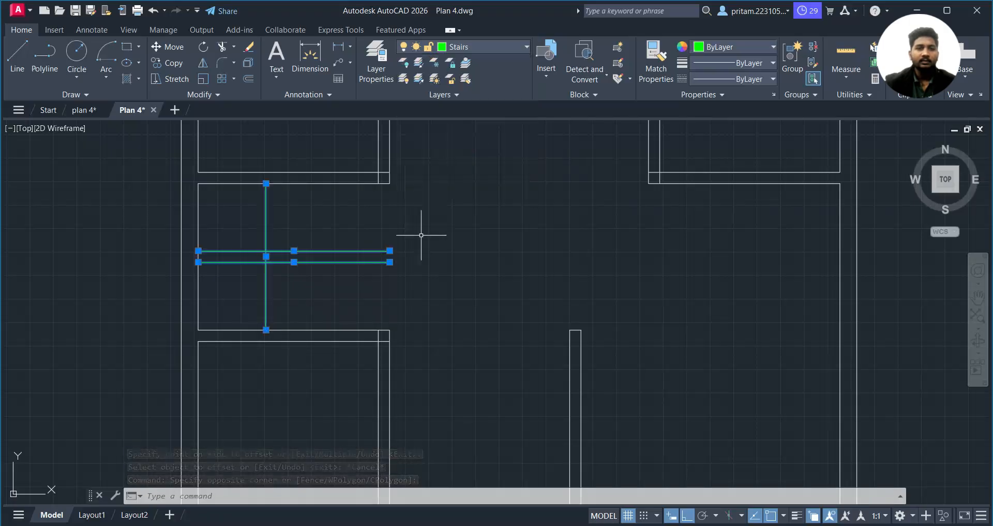
{"action": "key", "text": "Escape"}
- Trim the parts of the two horizontal flight lines that cross the landing
{"action": "type", "text": "tr"}
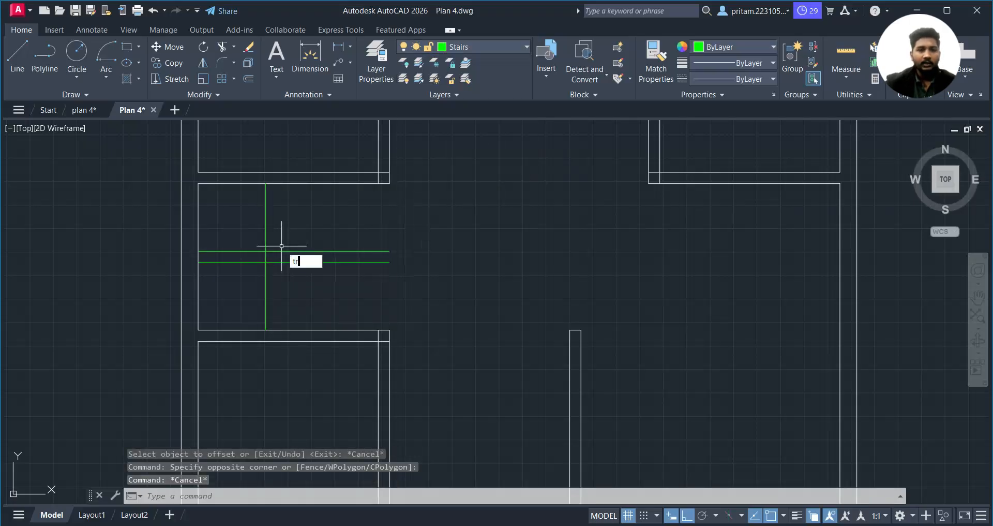
{"action": "key", "text": "Return"}
{"action": "left_click_drag", "start_coordinate": [252, 231], "coordinate": [237, 278]}
{"action": "key", "text": "Escape"}
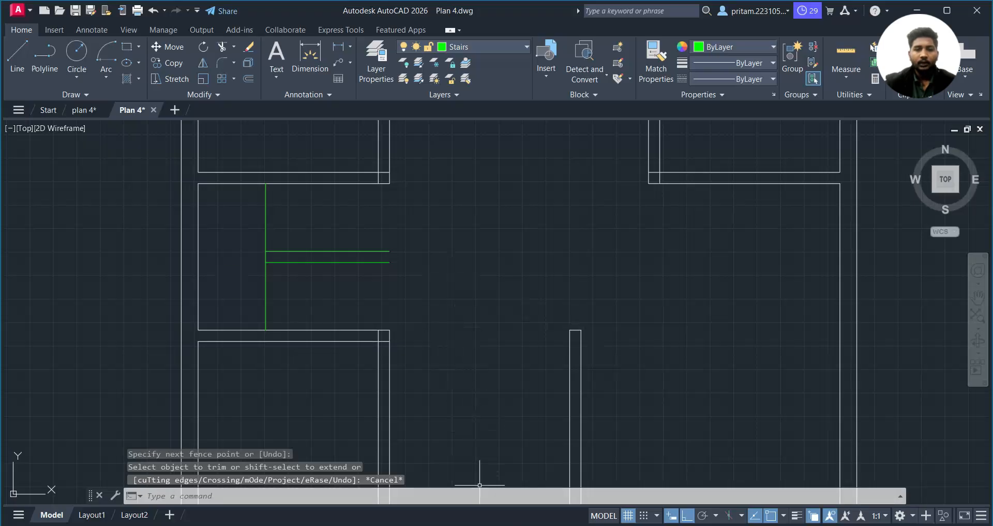
- Switch to the Canva lesson notes and review the room-by-room layout instructions and room sizes
{"action": "mouse_move", "coordinate": [687, 523]}
{"action": "left_click", "coordinate": [687, 472]}
{"action": "scroll", "coordinate": [520, 293], "scroll_direction": "down", "scroll_amount": 2}
{"action": "scroll", "coordinate": [520, 294], "scroll_direction": "up", "scroll_amount": 2}
{"action": "scroll", "coordinate": [520, 294], "scroll_direction": "up", "scroll_amount": 5}
{"action": "scroll", "coordinate": [520, 295], "scroll_direction": "down", "scroll_amount": 7}
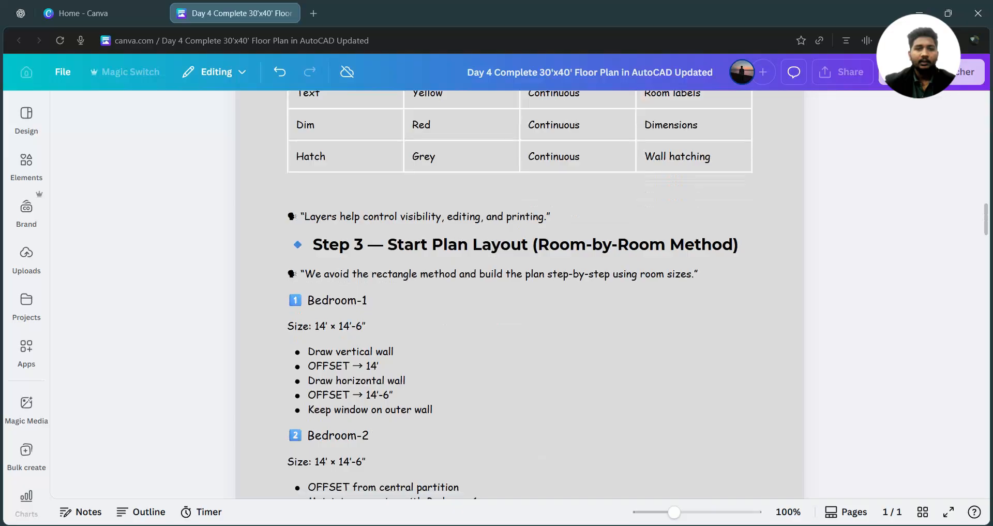
{"action": "scroll", "coordinate": [520, 295], "scroll_direction": "up", "scroll_amount": 1}
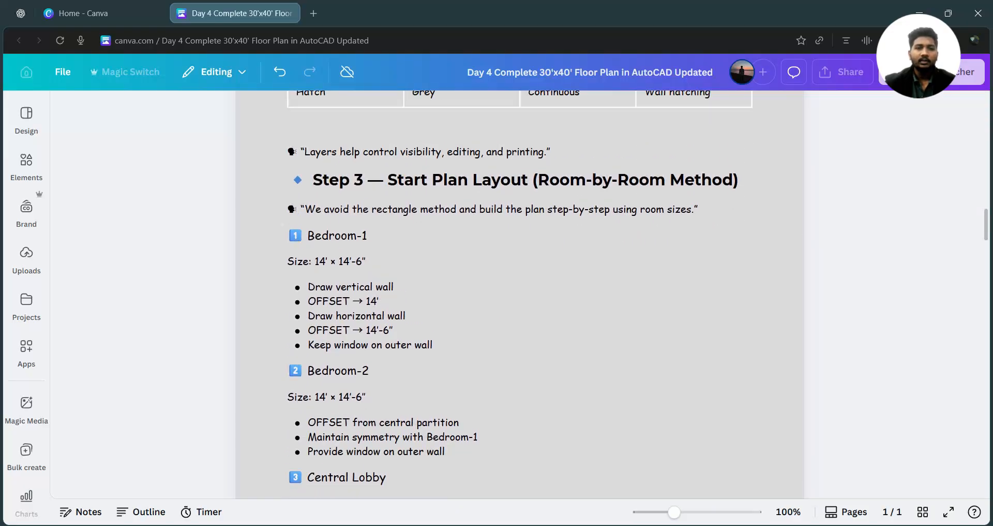
{"action": "scroll", "coordinate": [519, 294], "scroll_direction": "down", "scroll_amount": 1}
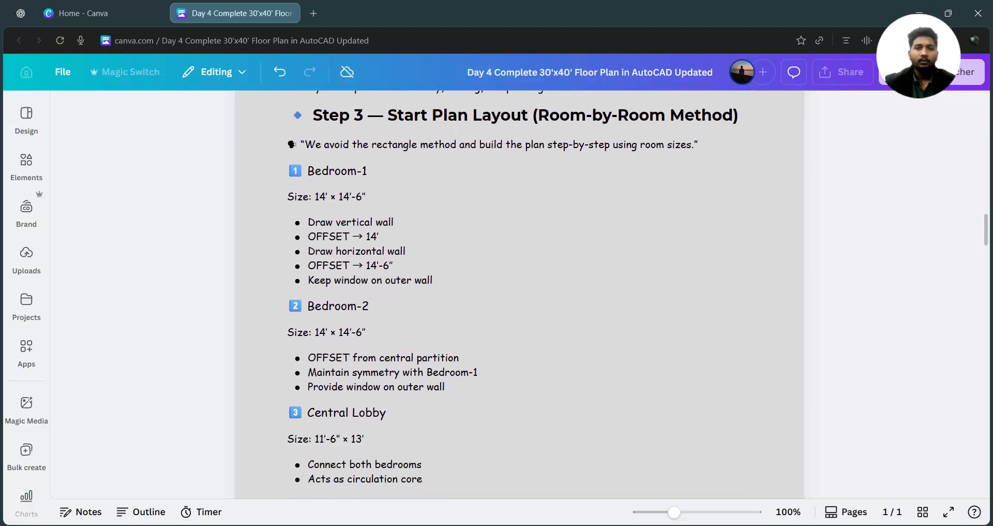
{"action": "scroll", "coordinate": [520, 294], "scroll_direction": "down", "scroll_amount": 1}
{"action": "scroll", "coordinate": [520, 294], "scroll_direction": "up", "scroll_amount": 1}
{"action": "scroll", "coordinate": [520, 294], "scroll_direction": "down", "scroll_amount": 1}
{"action": "scroll", "coordinate": [520, 294], "scroll_direction": "up", "scroll_amount": 1}
{"action": "scroll", "coordinate": [520, 294], "scroll_direction": "down", "scroll_amount": 1}
{"action": "scroll", "coordinate": [520, 294], "scroll_direction": "down", "scroll_amount": 4}
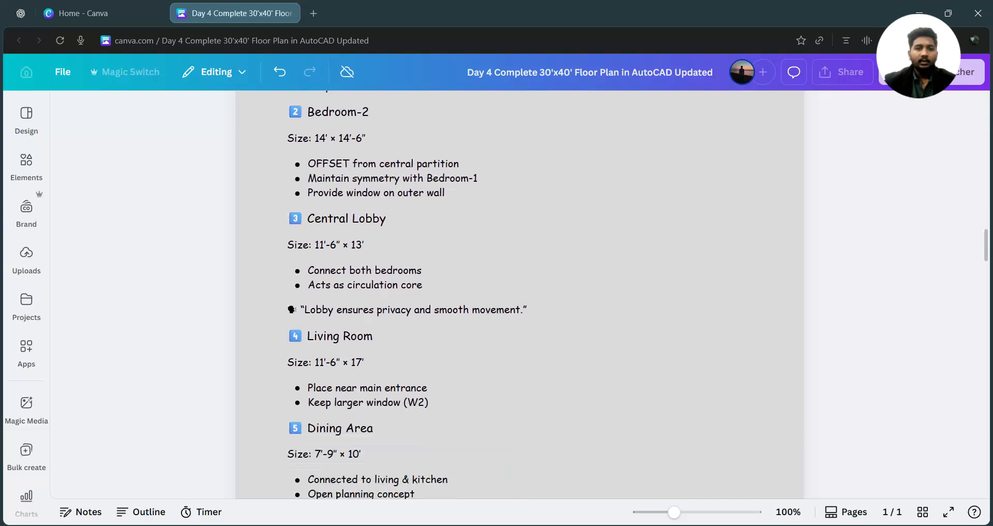
- Read the staircase specification and examine the staircase photo and dog-legged staircase diagram below it
{"action": "scroll", "coordinate": [520, 293], "scroll_direction": "down", "scroll_amount": 5}
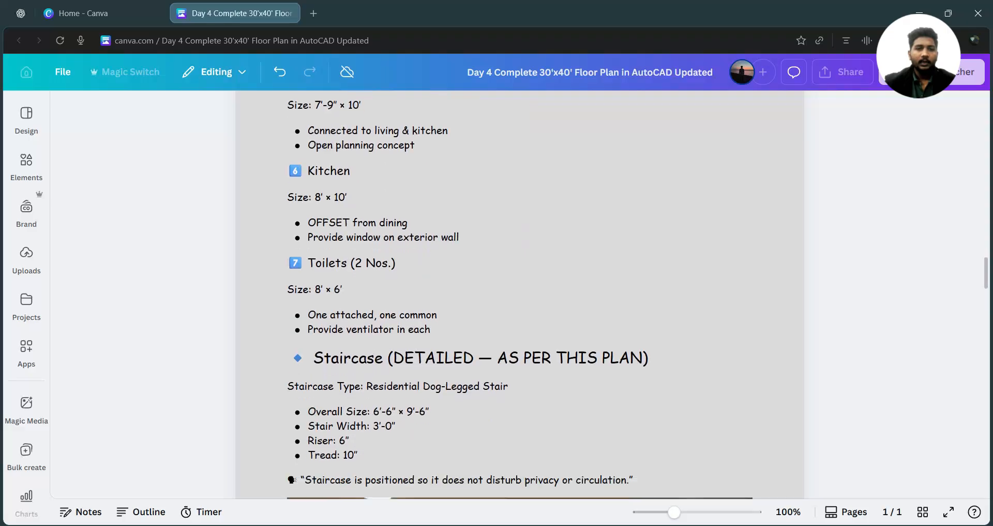
{"action": "scroll", "coordinate": [519, 293], "scroll_direction": "down", "scroll_amount": 2}
{"action": "scroll", "coordinate": [520, 294], "scroll_direction": "up", "scroll_amount": 1}
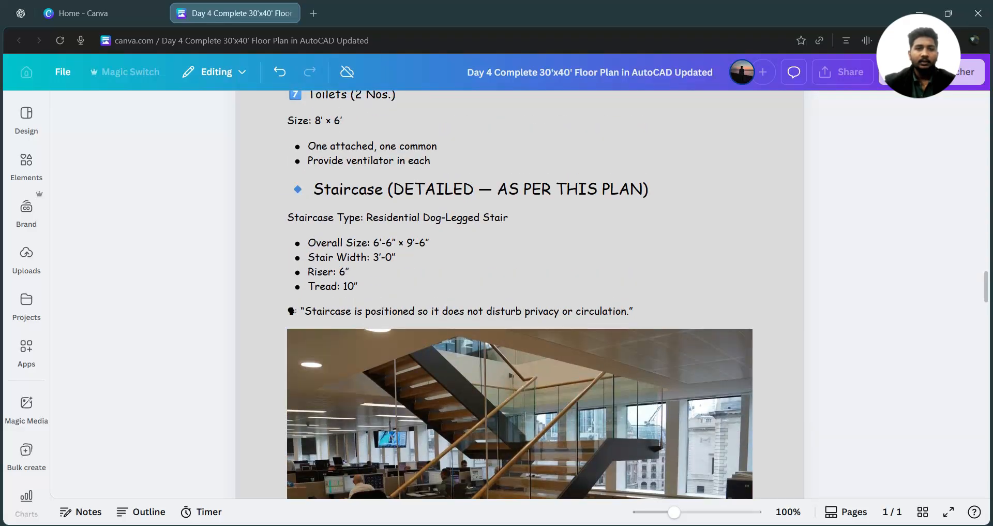
{"action": "scroll", "coordinate": [540, 317], "scroll_direction": "down", "scroll_amount": 3}
{"action": "scroll", "coordinate": [515, 317], "scroll_direction": "up", "scroll_amount": 2}
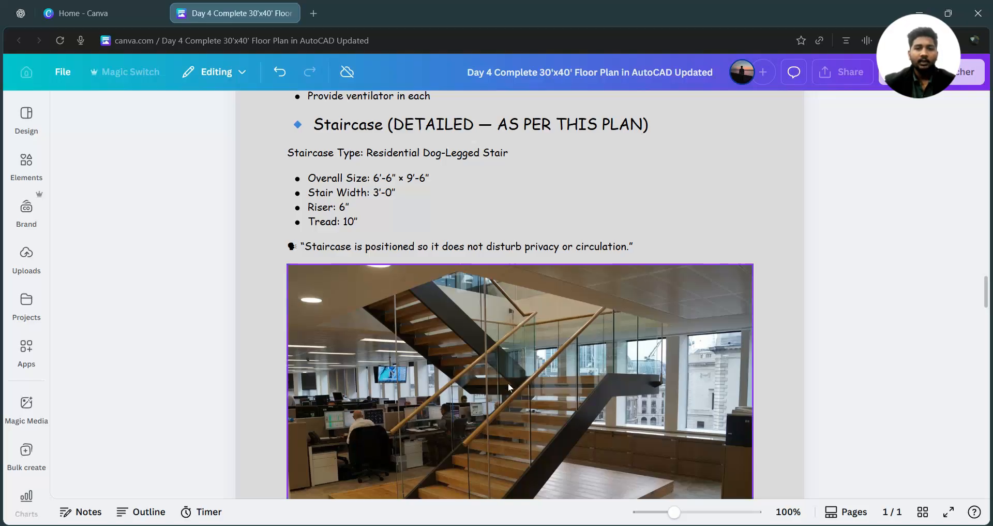
{"action": "scroll", "coordinate": [507, 381], "scroll_direction": "down", "scroll_amount": 5}
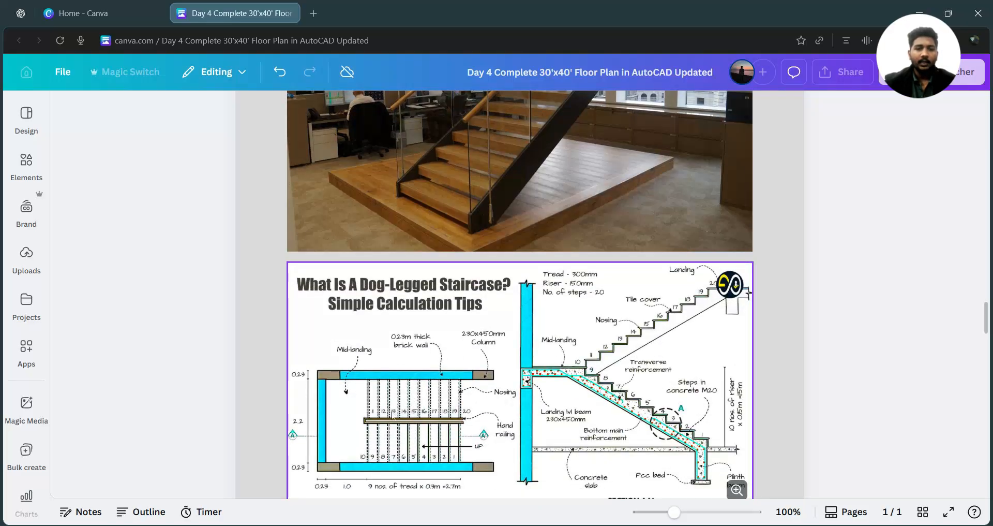
{"action": "scroll", "coordinate": [409, 362], "scroll_direction": "up", "scroll_amount": 4}
{"action": "scroll", "coordinate": [406, 337], "scroll_direction": "down", "scroll_amount": 6}
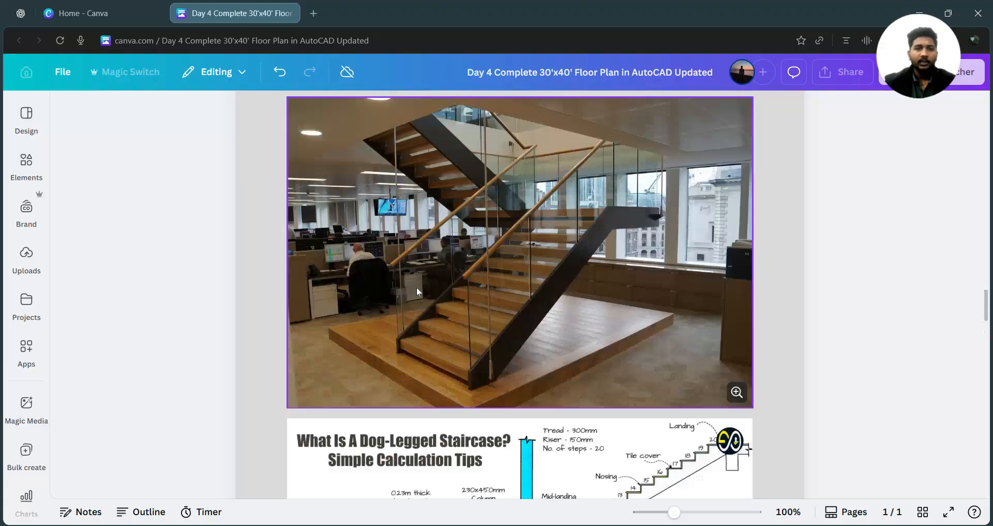
{"action": "scroll", "coordinate": [403, 314], "scroll_direction": "up", "scroll_amount": 6}
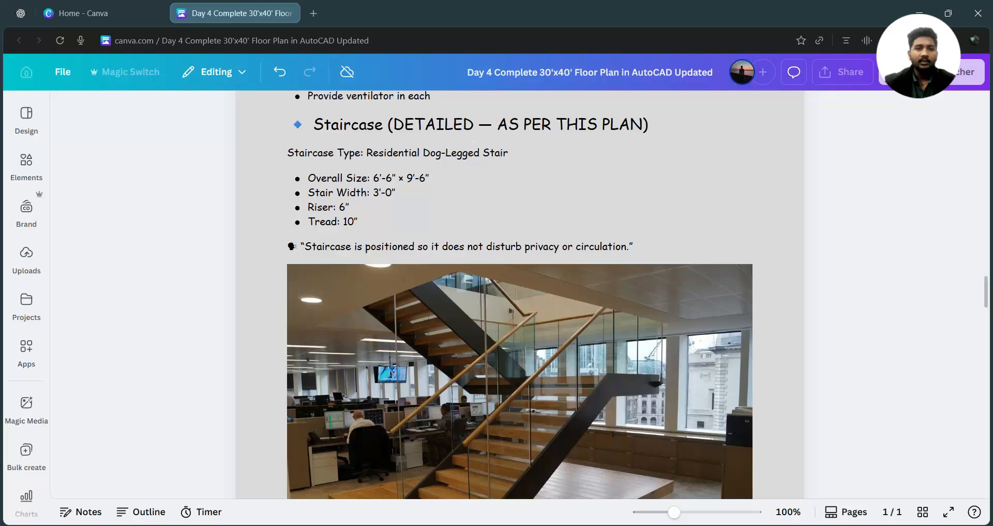
{"action": "scroll", "coordinate": [666, 330], "scroll_direction": "down", "scroll_amount": 6}
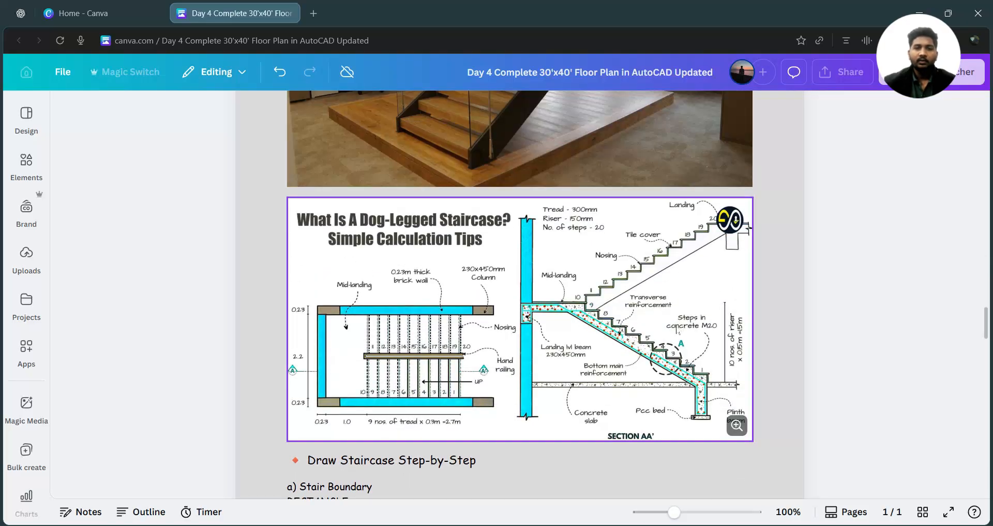
- Enlarge the notes to 129% and study the dog-legged staircase diagram and the tread size in the specification
{"action": "left_click_drag", "start_coordinate": [674, 512], "coordinate": [687, 511]}
{"action": "scroll", "coordinate": [665, 369], "scroll_direction": "down", "scroll_amount": 3}
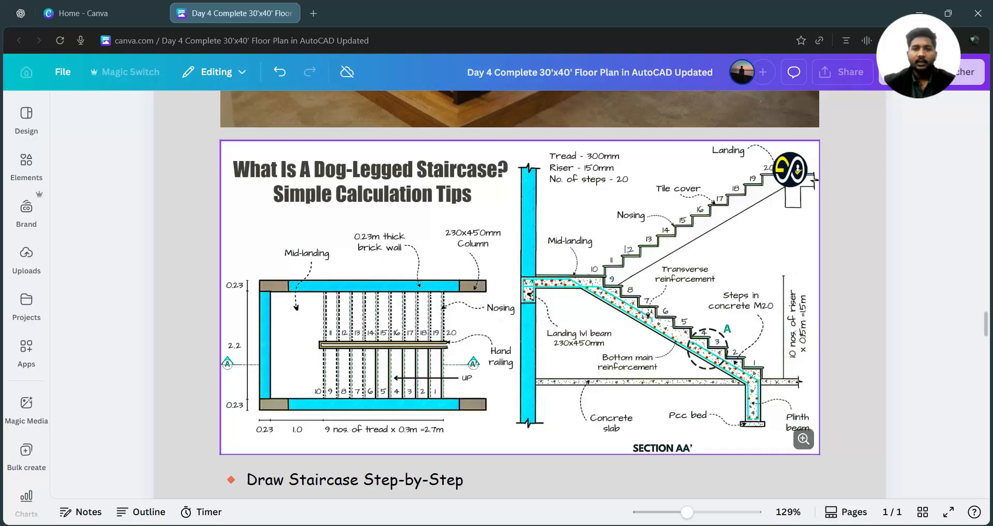
{"action": "scroll", "coordinate": [642, 224], "scroll_direction": "up", "scroll_amount": 10}
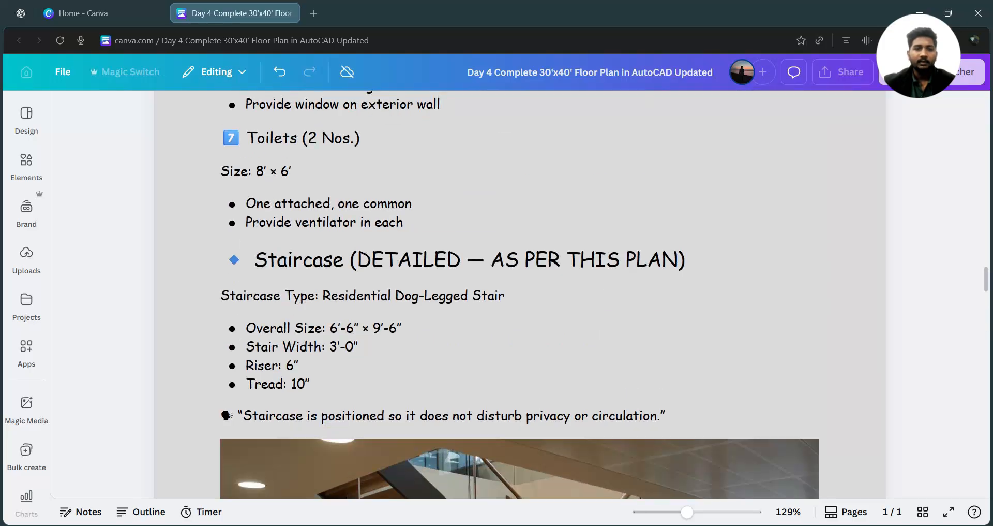
{"action": "left_click", "coordinate": [309, 383]}
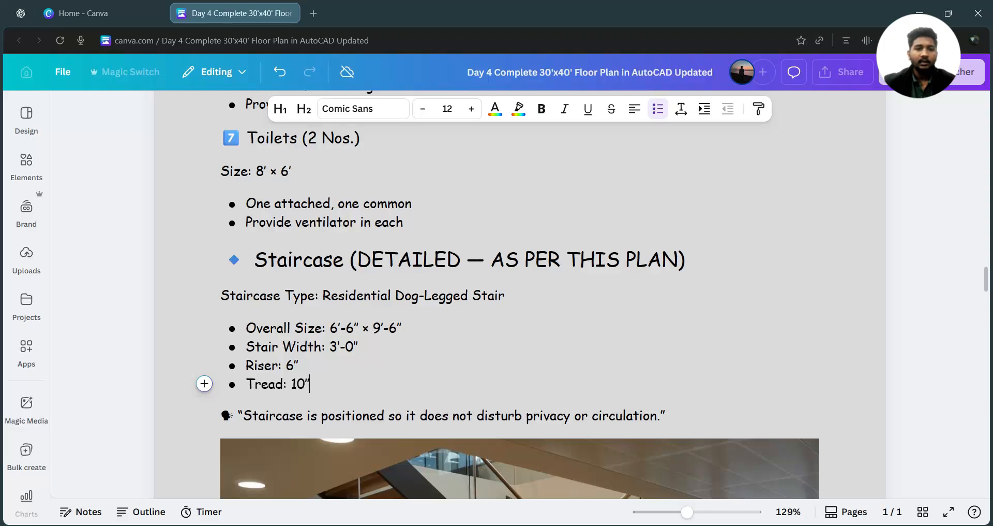
- Open up blank unbulleted lines below the Tread: 10" item in the staircase specification
{"action": "scroll", "coordinate": [520, 295], "scroll_direction": "down", "scroll_amount": 3}
{"action": "left_click", "coordinate": [453, 198]}
{"action": "key", "text": "Return"}
{"action": "key", "text": "Return"}
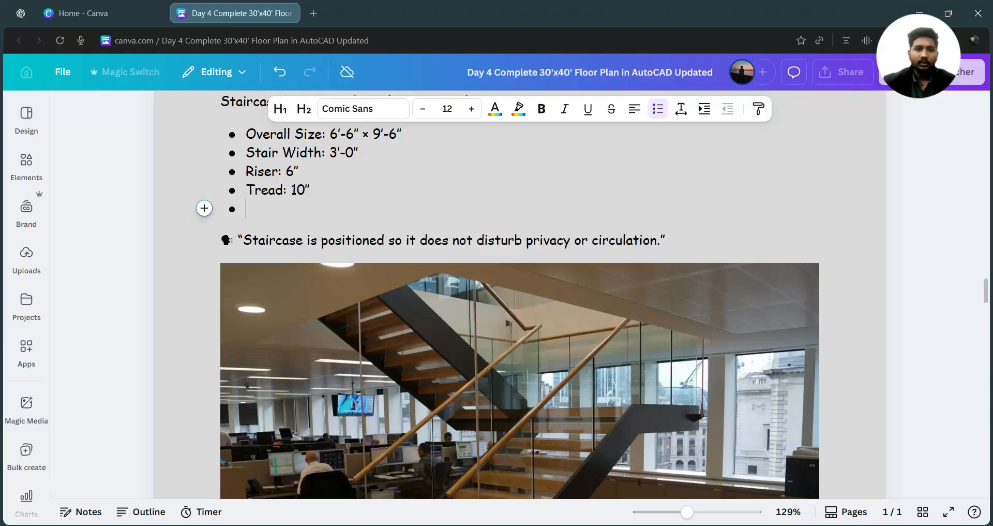
{"action": "key", "text": "Return"}
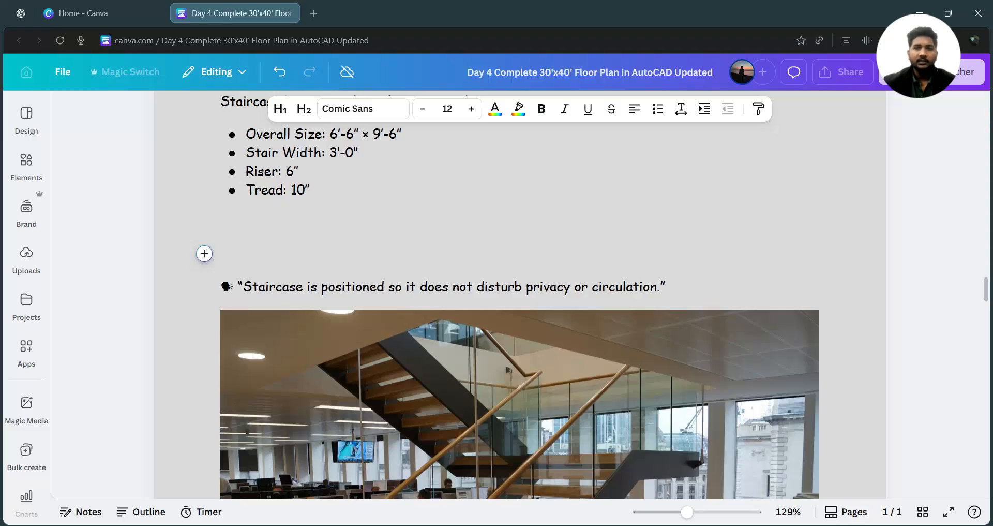
- Write the formula "Riser= total height of floor / no of stairs" below the staircase specification list
{"action": "type", "text": "Rise"}
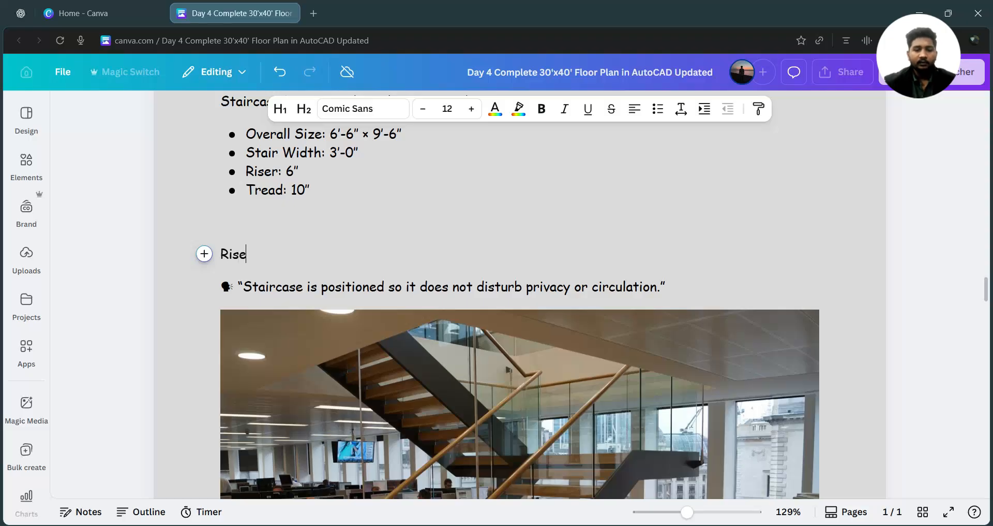
{"action": "type", "text": "r="}
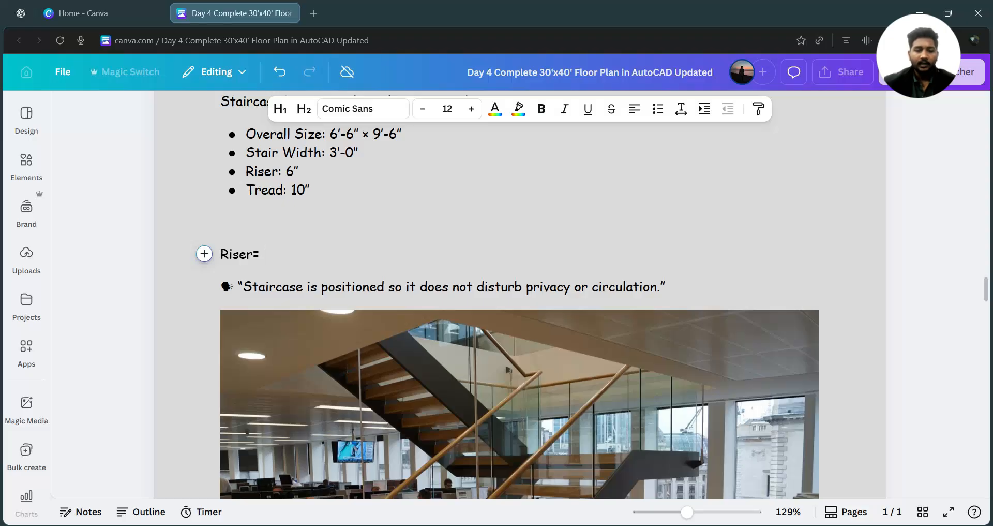
{"action": "type", "text": "total h"}
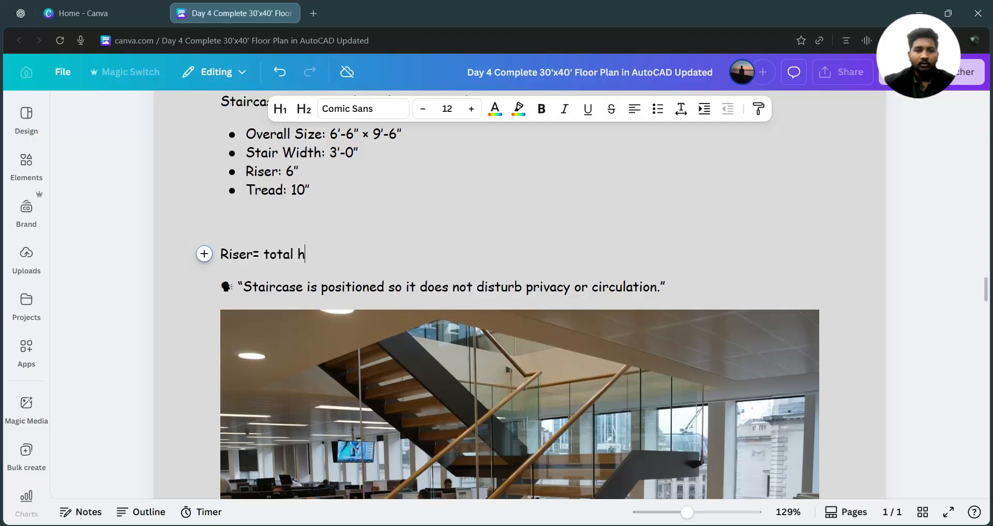
{"action": "type", "text": "eight of "}
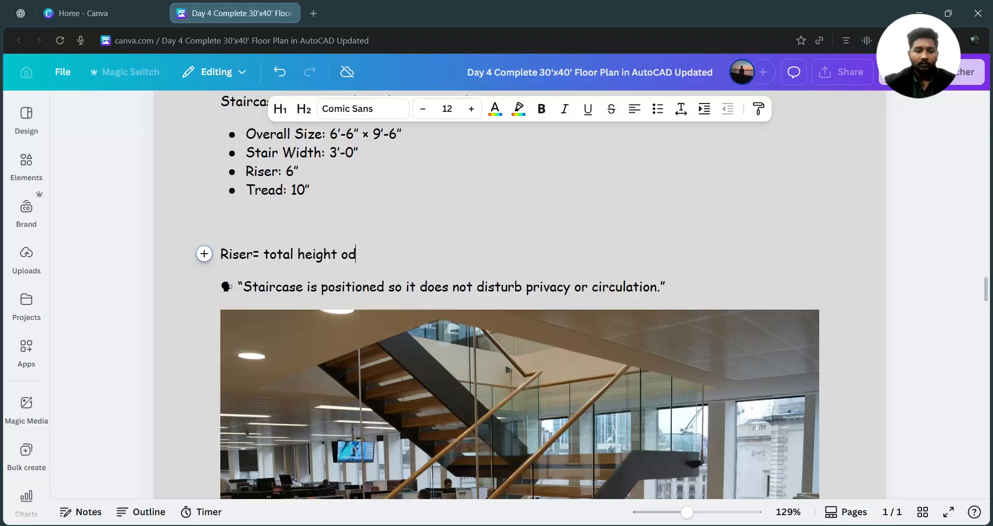
{"action": "type", "text": "floor"}
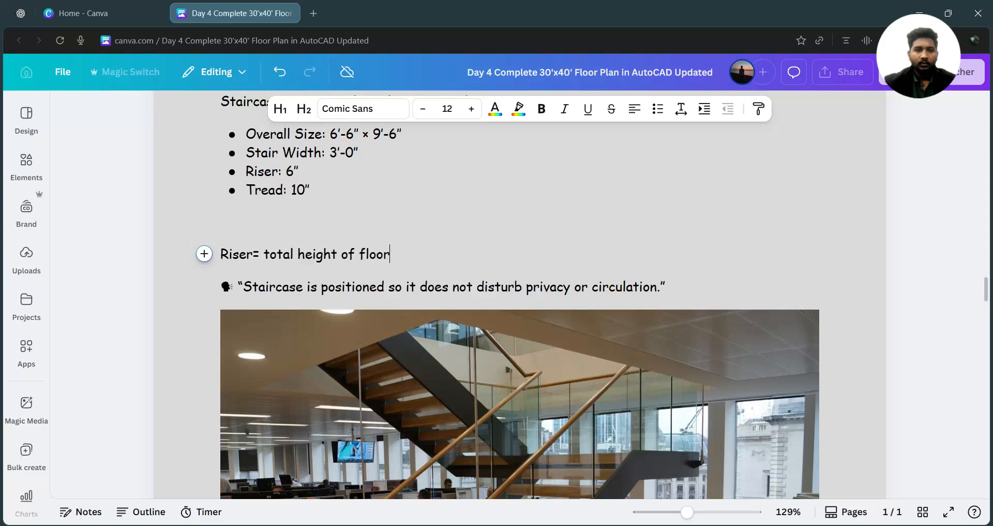
{"action": "type", "text": " /"}
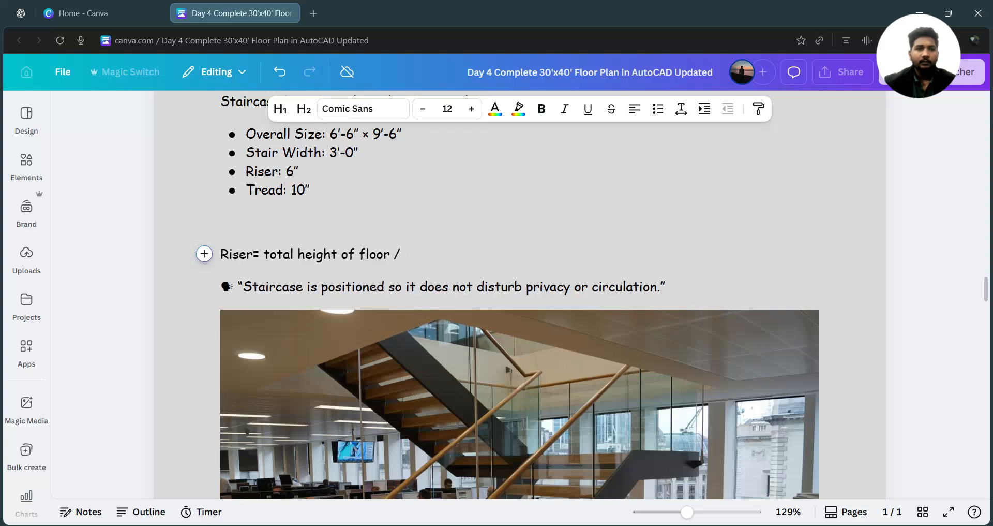
{"action": "type", "text": "o of"}
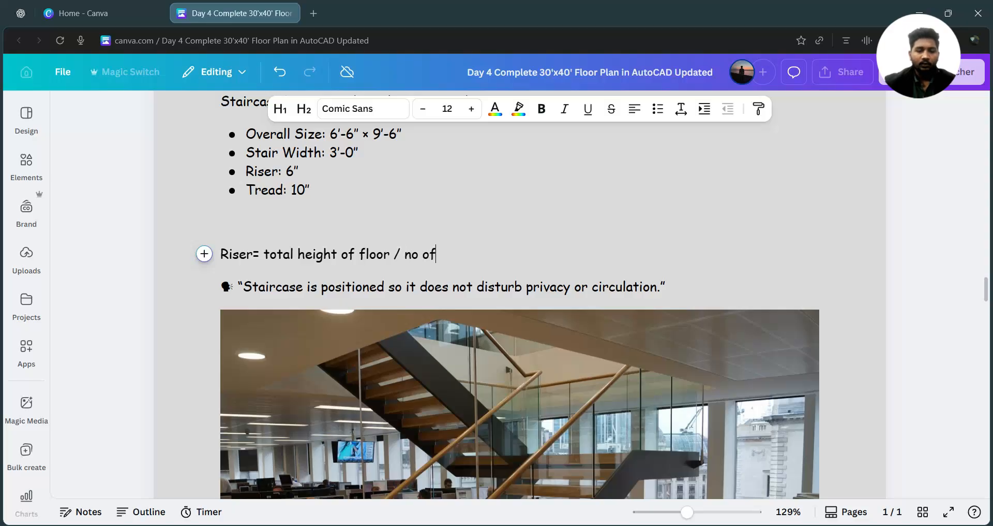
{"action": "type", "text": " stair"}
{"action": "key", "text": "BackSpace"}
{"action": "key", "text": "BackSpace"}
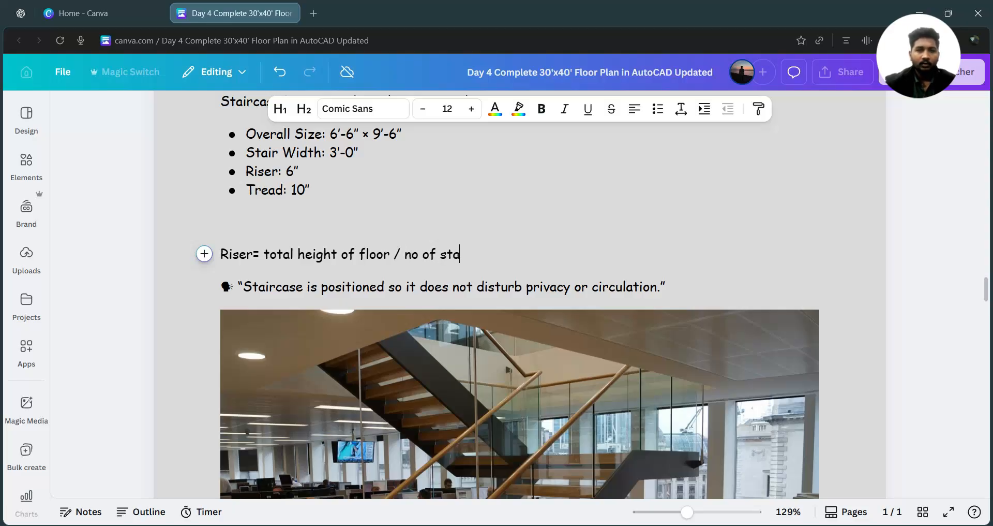
{"action": "type", "text": "s"}
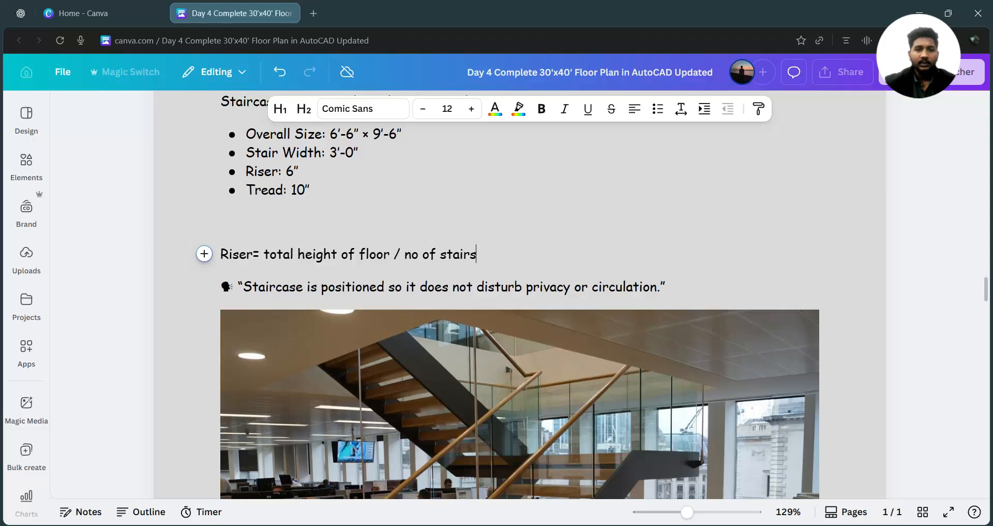
{"action": "key", "text": "Return"}
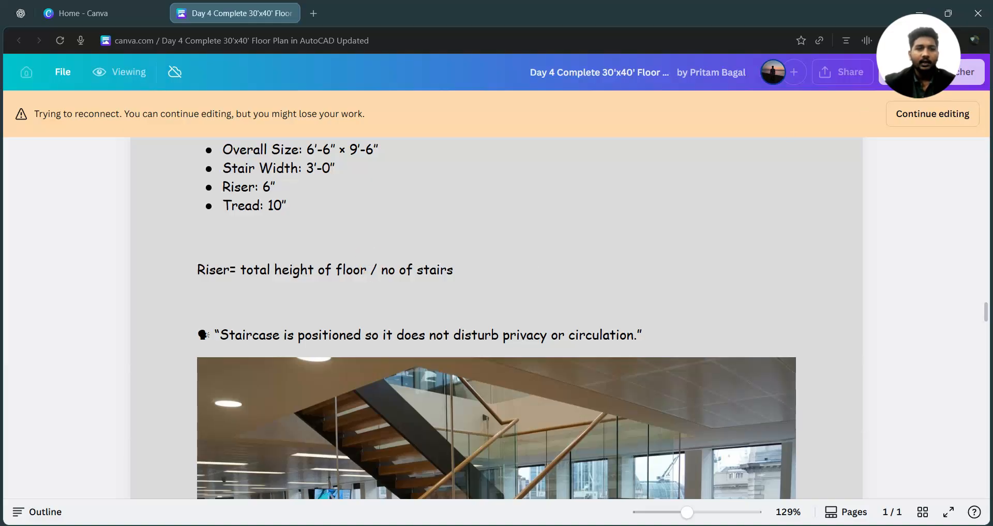
- Copy the riser formula line from the notes and switch to AutoCAD
{"action": "left_click_drag", "start_coordinate": [196, 269], "coordinate": [469, 279]}
{"action": "key", "text": "ctrl+c"}
{"action": "key", "text": "alt+Tab"}
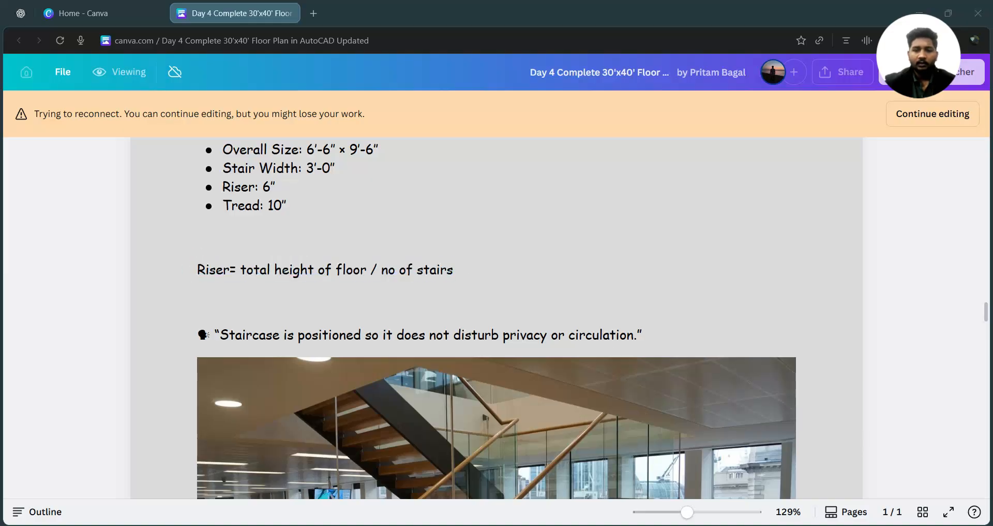
- Create a multiline text in the open area beside the staircase and paste the copied riser formula into it
{"action": "left_click", "coordinate": [277, 55]}
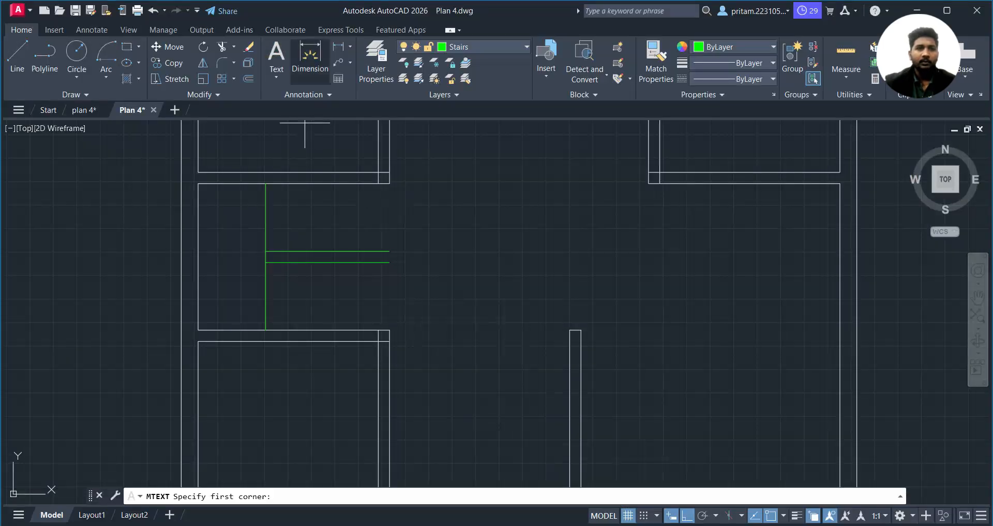
{"action": "left_click", "coordinate": [539, 195]}
{"action": "left_click", "coordinate": [674, 287]}
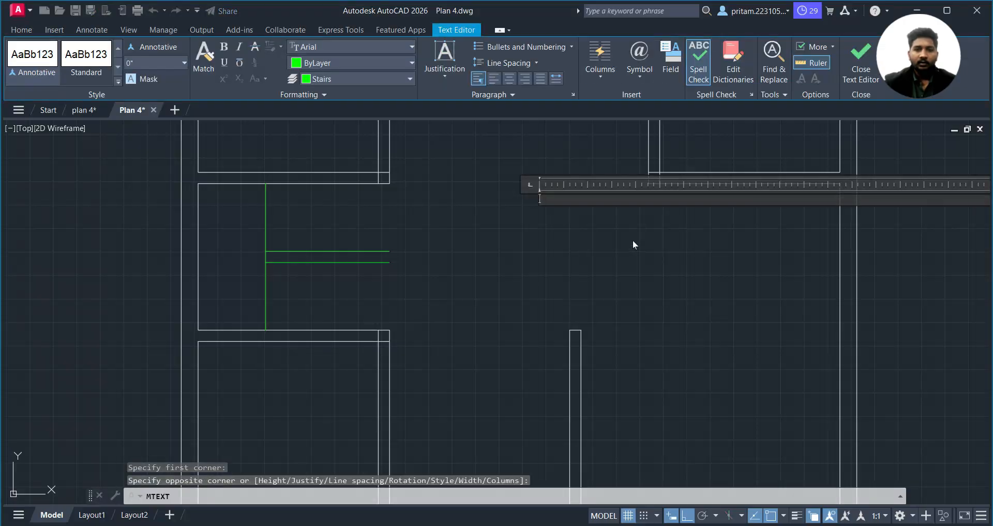
{"action": "key", "text": "ctrl+v"}
{"action": "scroll", "coordinate": [708, 193], "scroll_direction": "up", "scroll_amount": 2}
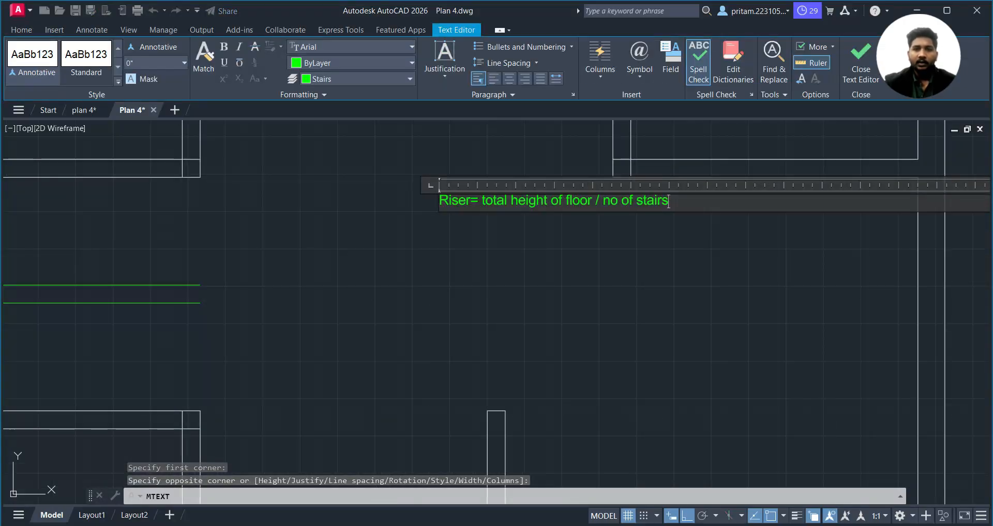
- Add a second line to the text reading "Riser = 120/18 =", with 120/18 as a stacked fraction
{"action": "key", "text": "Return"}
{"action": "type", "text": "Riser ="}
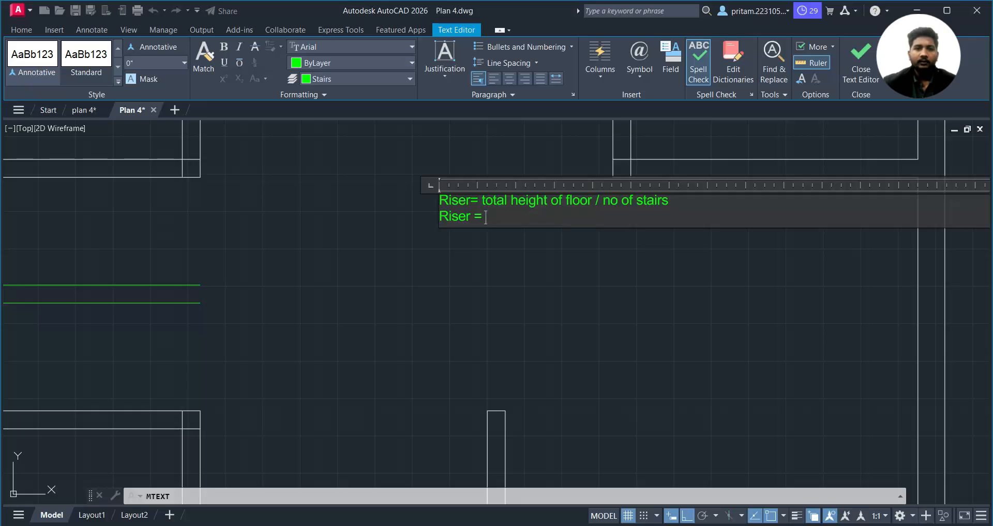
{"action": "type", "text": "10"}
{"action": "key", "text": "BackSpace"}
{"action": "key", "text": "BackSpace"}
{"action": "key", "text": "BackSpace"}
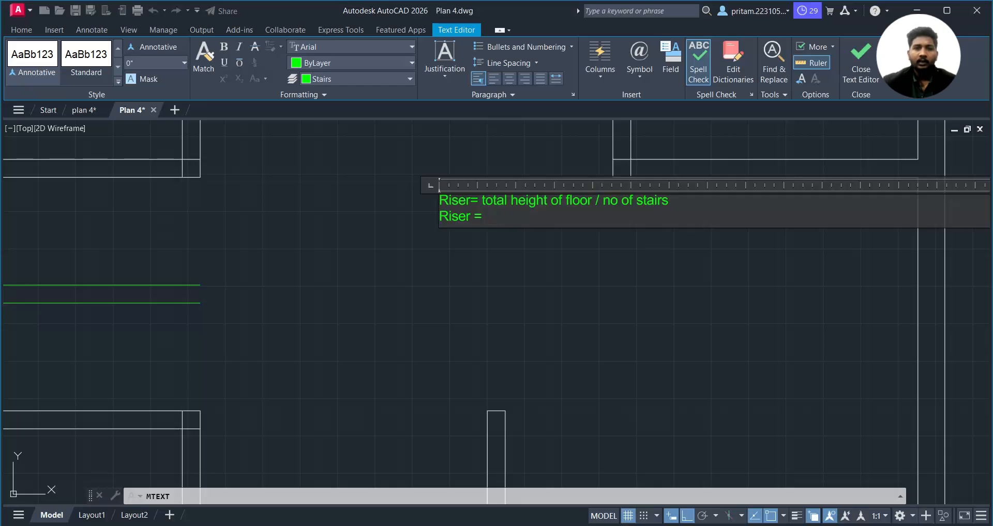
{"action": "type", "text": "12"}
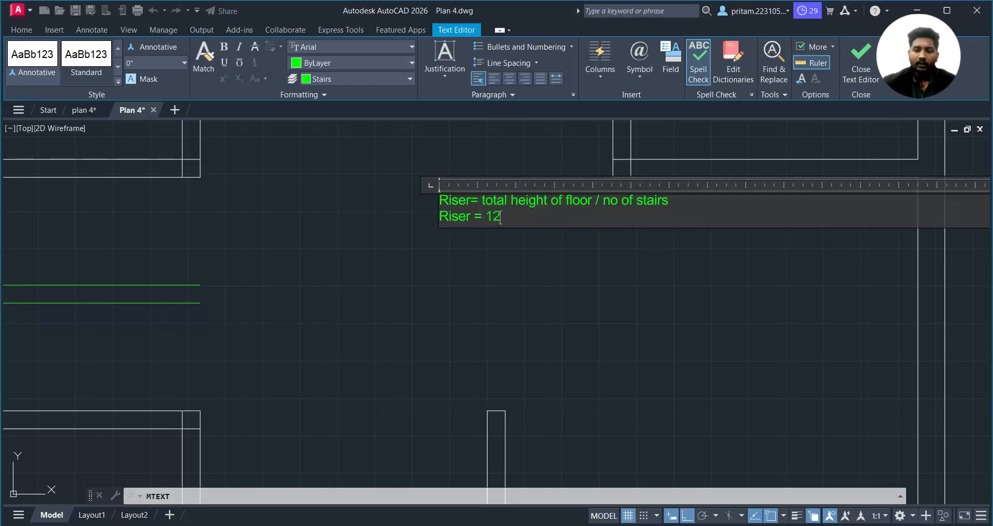
{"action": "type", "text": "0/"}
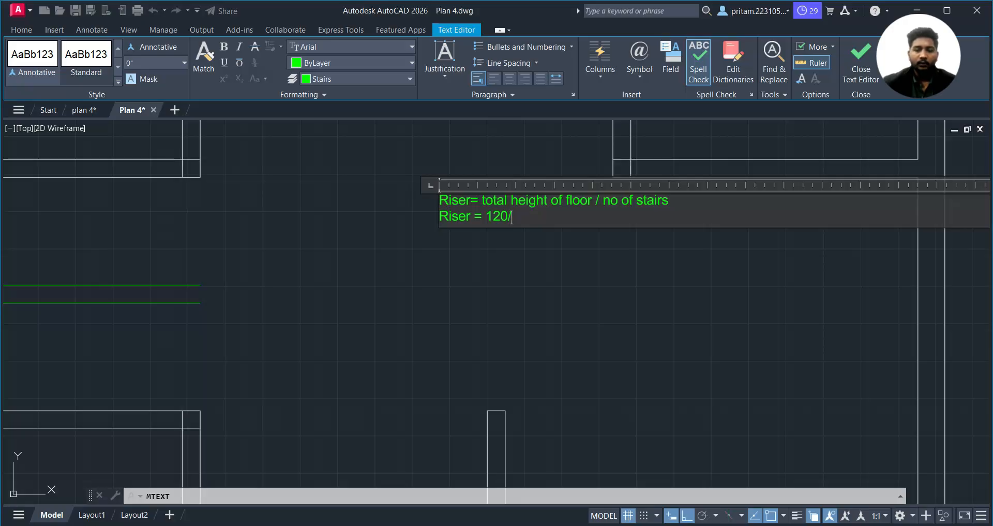
{"action": "type", "text": "18"}
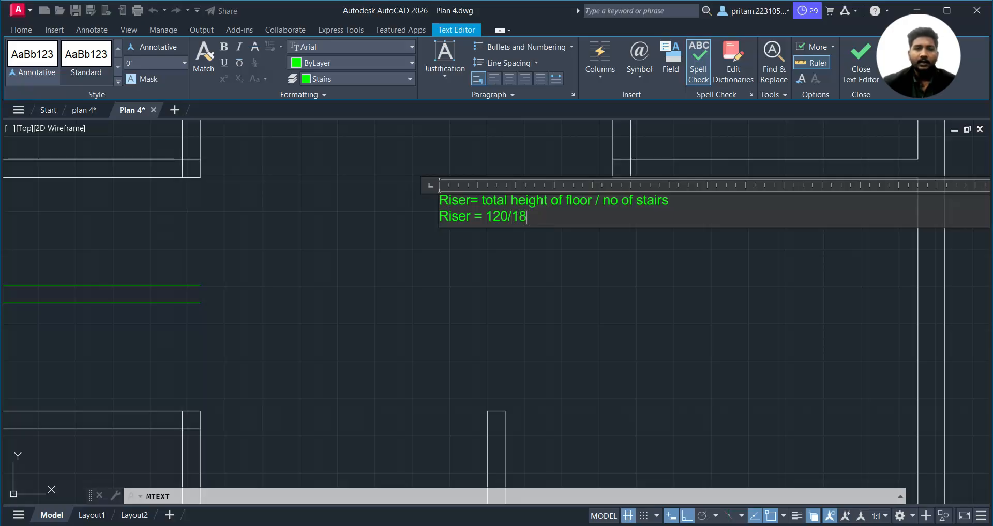
{"action": "key", "text": "space"}
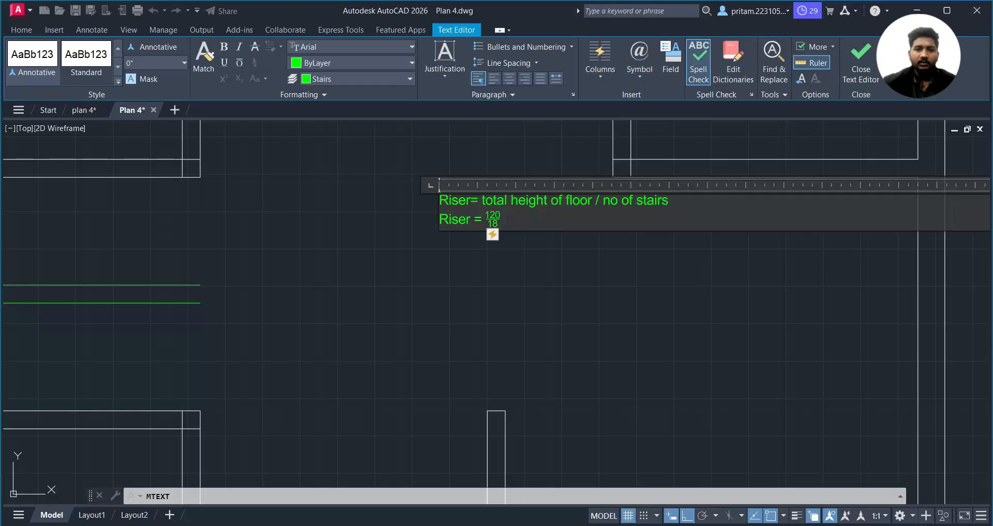
{"action": "type", "text": "="}
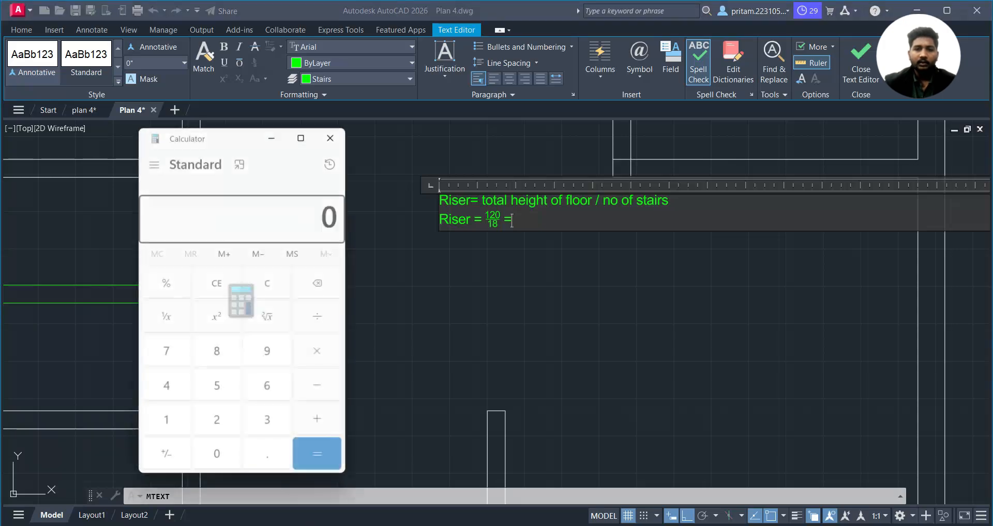
- Calculate 120 ÷ 18 in Calculator
{"action": "left_click", "coordinate": [275, 280]}
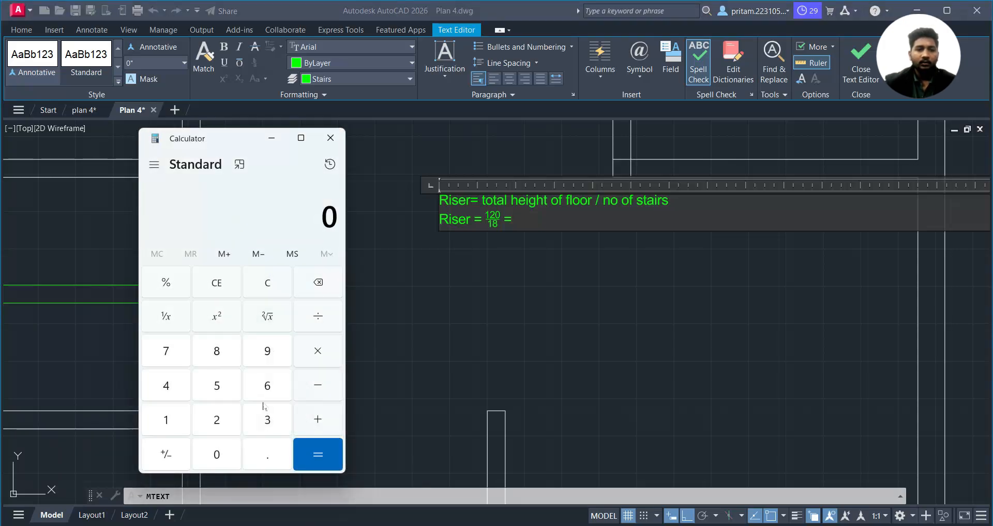
{"action": "left_click", "coordinate": [166, 420]}
{"action": "left_click", "coordinate": [218, 420]}
{"action": "left_click", "coordinate": [218, 454]}
{"action": "left_click", "coordinate": [328, 308]}
{"action": "left_click", "coordinate": [166, 420]}
{"action": "left_click", "coordinate": [219, 342]}
{"action": "left_click", "coordinate": [318, 453]}
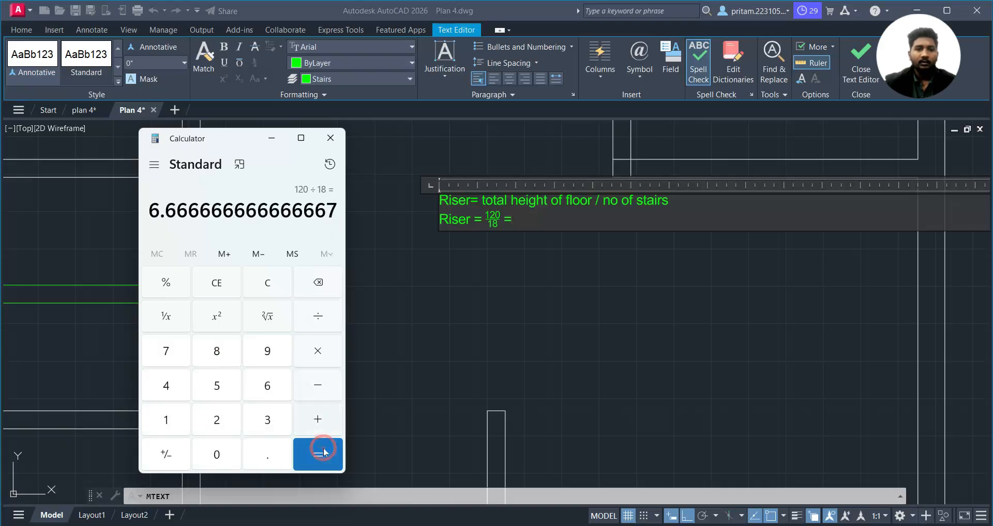
- Complete the riser calculation in the multiline text with 6.66 and finish the text
{"action": "left_click", "coordinate": [515, 220]}
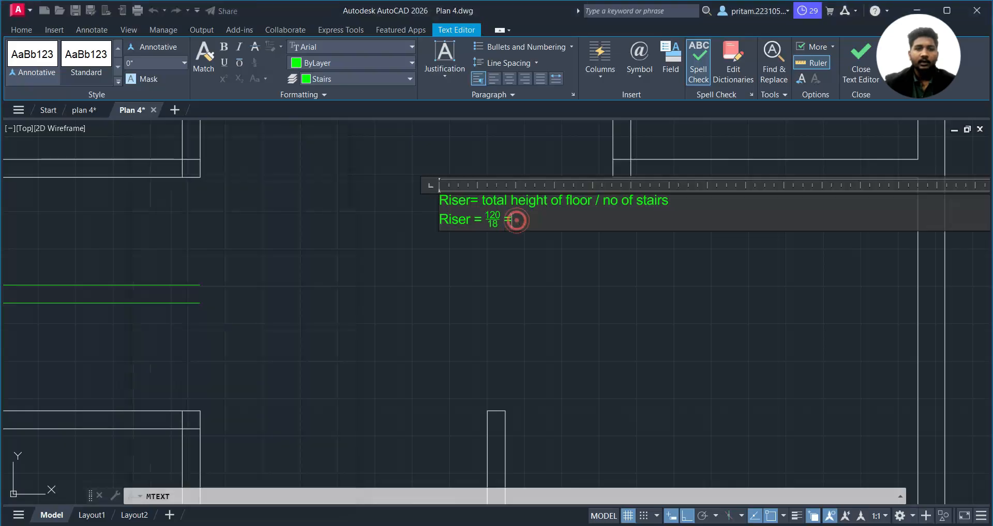
{"action": "type", "text": "6.66"}
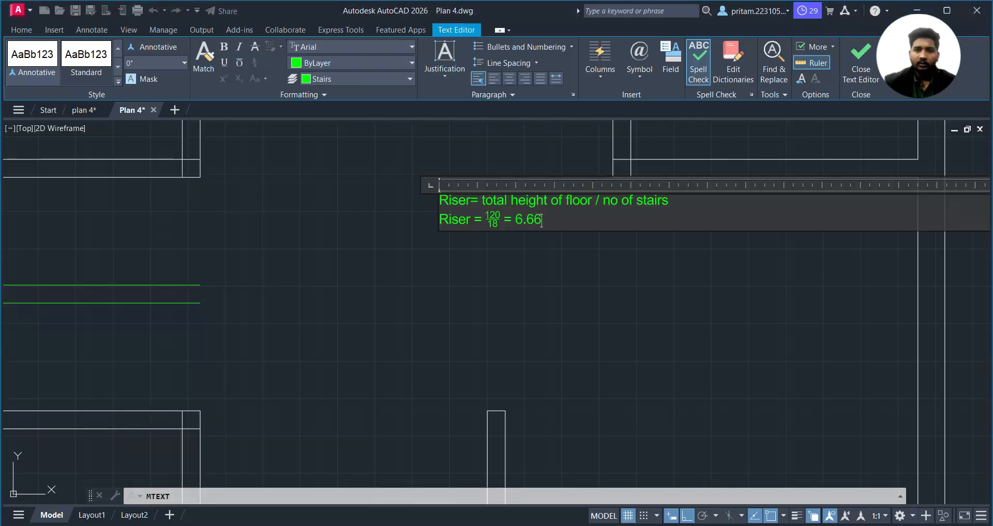
{"action": "left_click", "coordinate": [576, 238]}
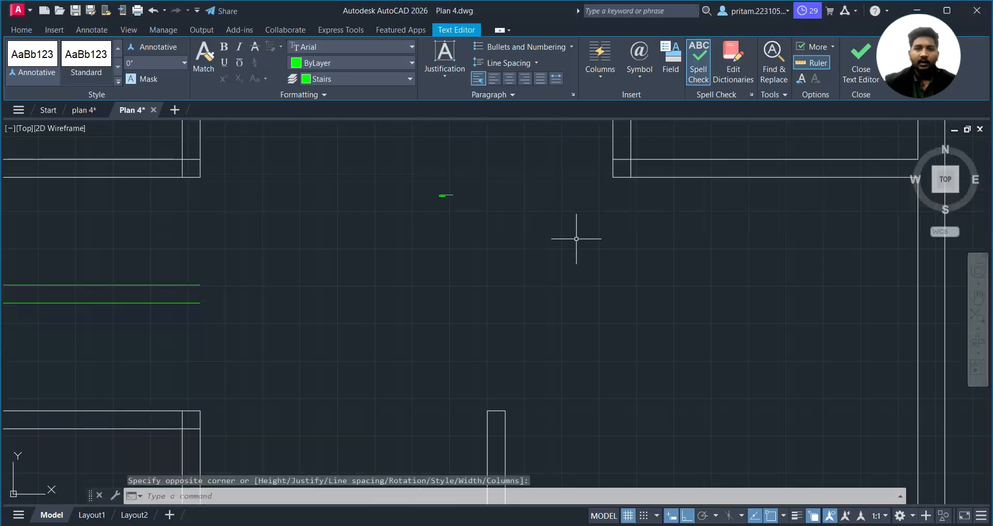
- Set the height of the whole riser calculation text to 1'-2"
{"action": "left_click", "coordinate": [444, 198]}
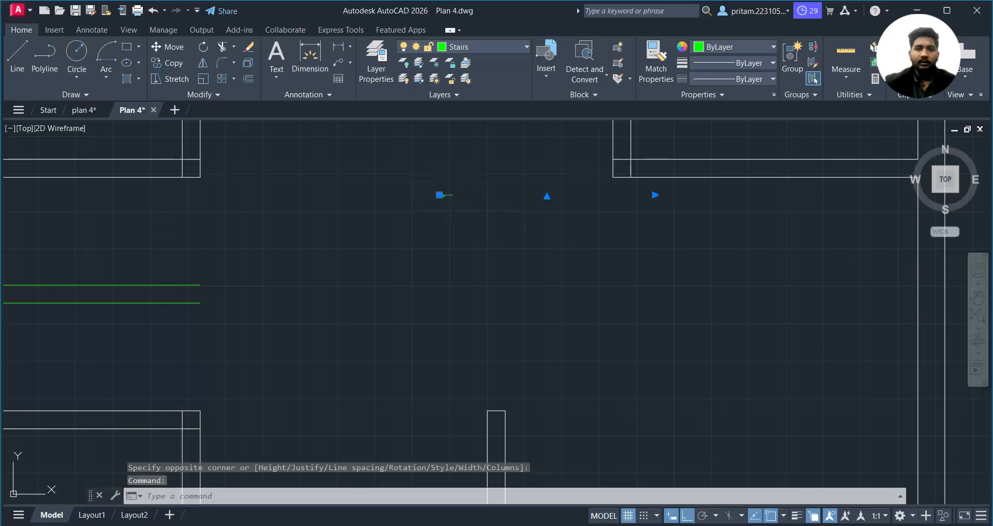
{"action": "double_click", "coordinate": [445, 197]}
{"action": "left_click", "coordinate": [535, 216]}
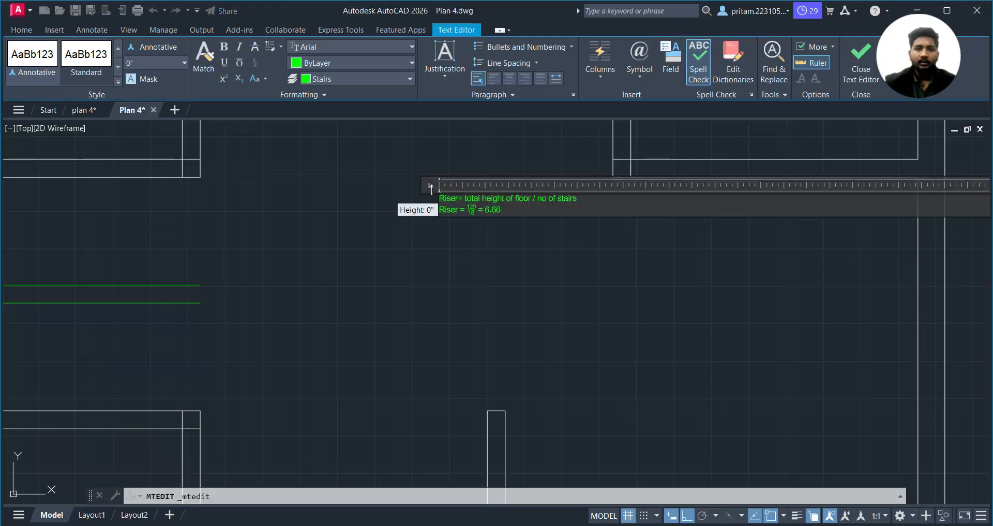
{"action": "left_click_drag", "start_coordinate": [538, 213], "coordinate": [439, 198]}
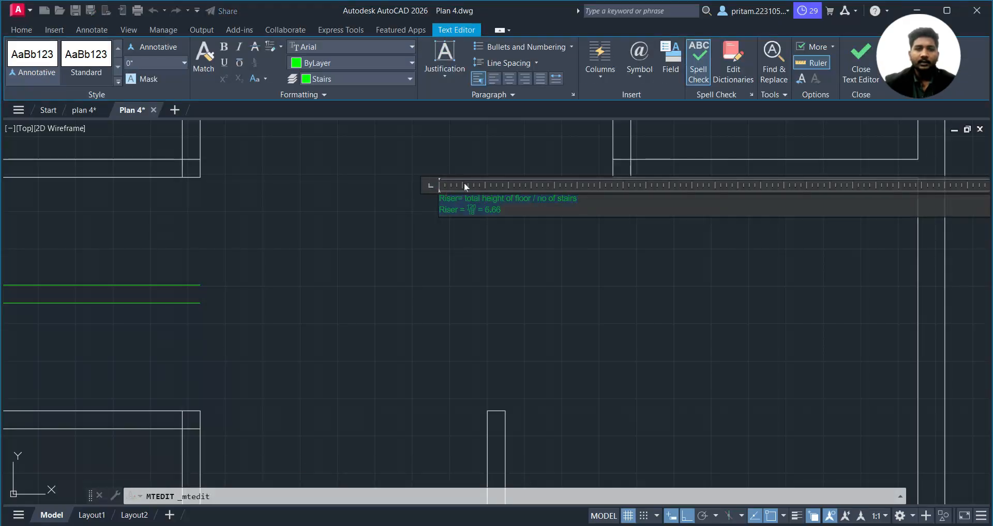
{"action": "left_click", "coordinate": [150, 62]}
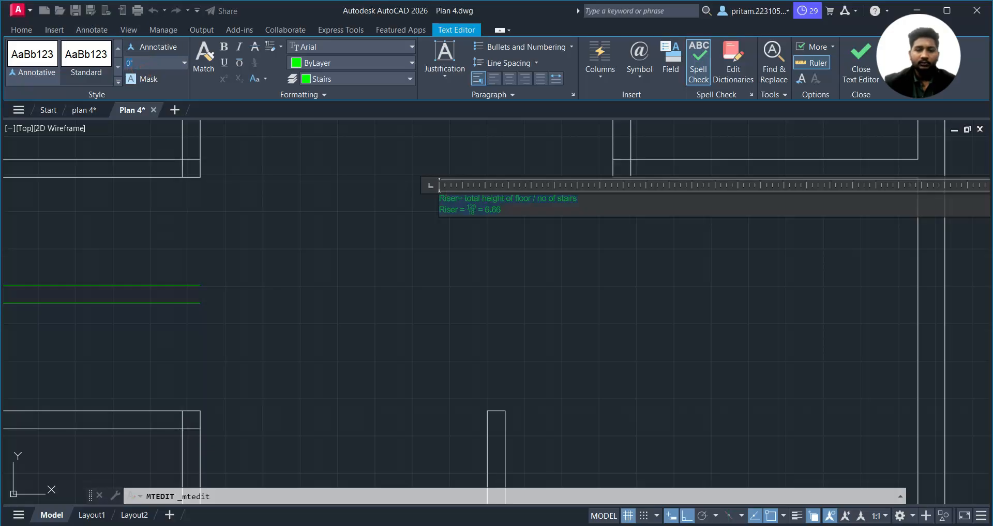
{"action": "key", "text": "Return"}
{"action": "left_click", "coordinate": [302, 269]}
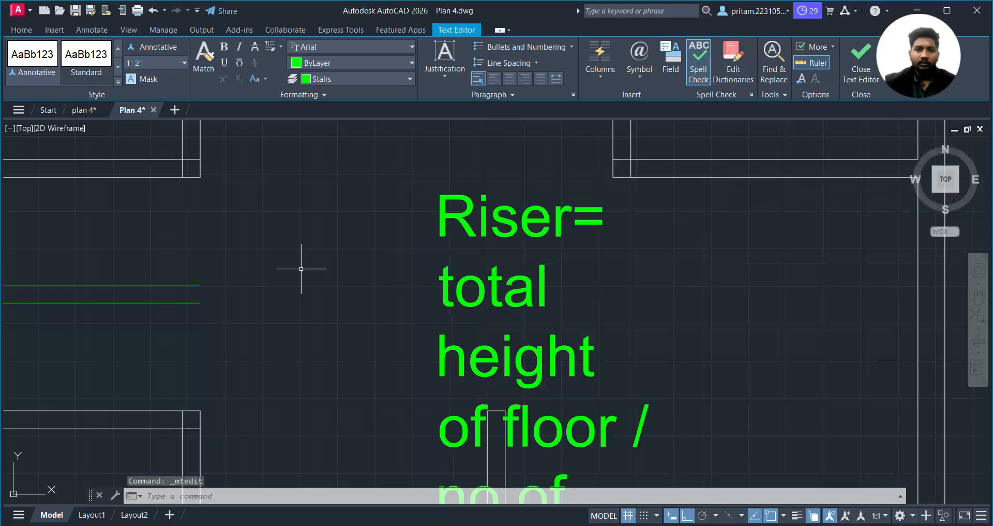
- Stretch the riser calculation text's frame downward past the plan's lower outer wall
{"action": "scroll", "coordinate": [508, 228], "scroll_direction": "down", "scroll_amount": 3}
{"action": "scroll", "coordinate": [518, 224], "scroll_direction": "down", "scroll_amount": 2}
{"action": "left_click", "coordinate": [512, 230]}
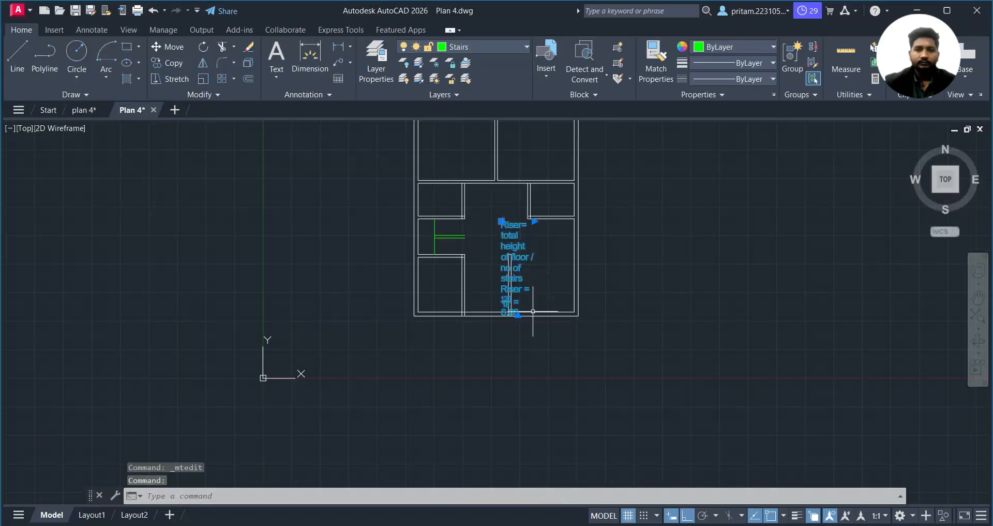
{"action": "scroll", "coordinate": [533, 308], "scroll_direction": "up", "scroll_amount": 2}
{"action": "scroll", "coordinate": [531, 305], "scroll_direction": "up", "scroll_amount": 1}
{"action": "left_click_drag", "start_coordinate": [496, 332], "coordinate": [538, 334]}
{"action": "left_click", "coordinate": [492, 330]}
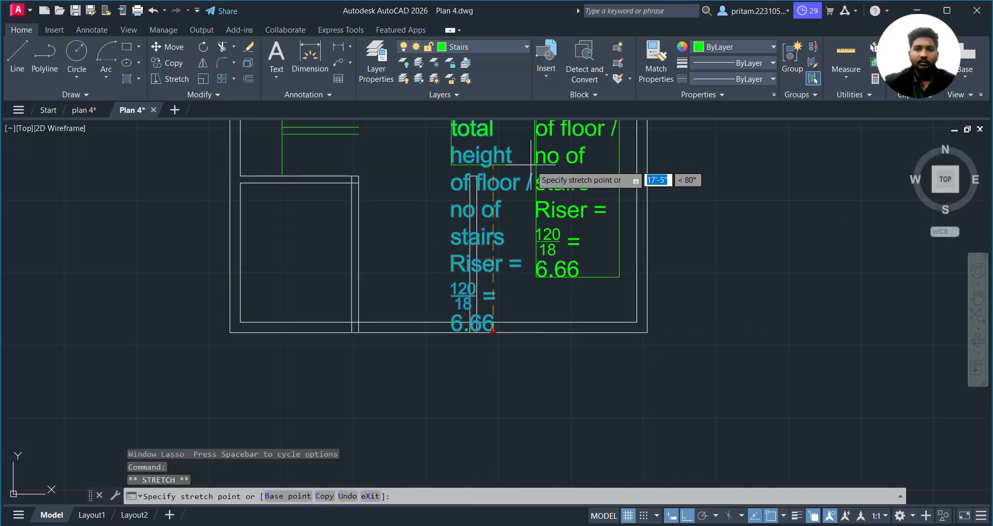
{"action": "left_click", "coordinate": [523, 409]}
- Widen the riser calculation text's frame to the right so that each line fits on a single row
{"action": "scroll", "coordinate": [550, 337], "scroll_direction": "down", "scroll_amount": 1}
{"action": "scroll", "coordinate": [551, 338], "scroll_direction": "down", "scroll_amount": 1}
{"action": "middle_click_drag", "start_coordinate": [469, 341], "coordinate": [431, 349]}
{"action": "left_click", "coordinate": [507, 248]}
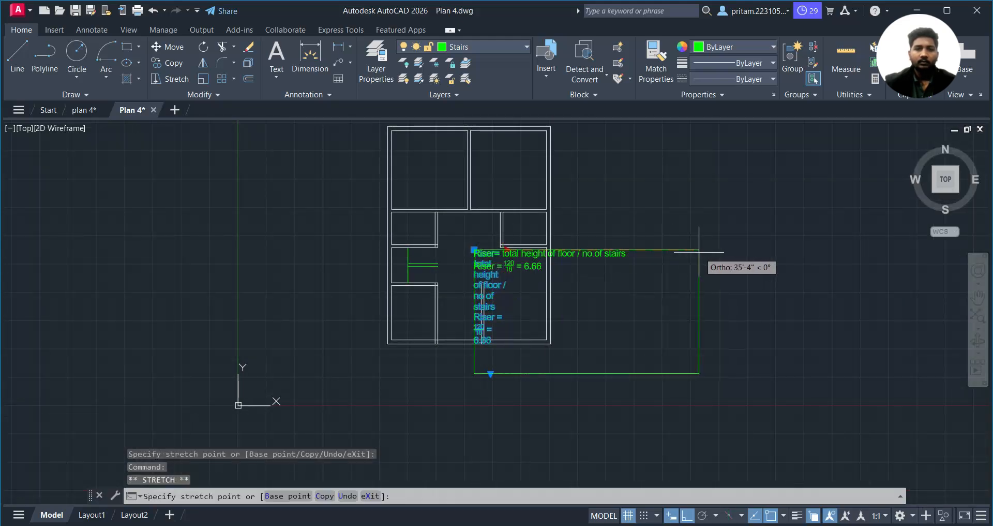
{"action": "left_click", "coordinate": [739, 257]}
- Move the riser calculation text horizontally into the empty area to the right of the floor plan
{"action": "scroll", "coordinate": [724, 269], "scroll_direction": "up", "scroll_amount": 2}
{"action": "middle_click_drag", "start_coordinate": [709, 284], "coordinate": [526, 367]}
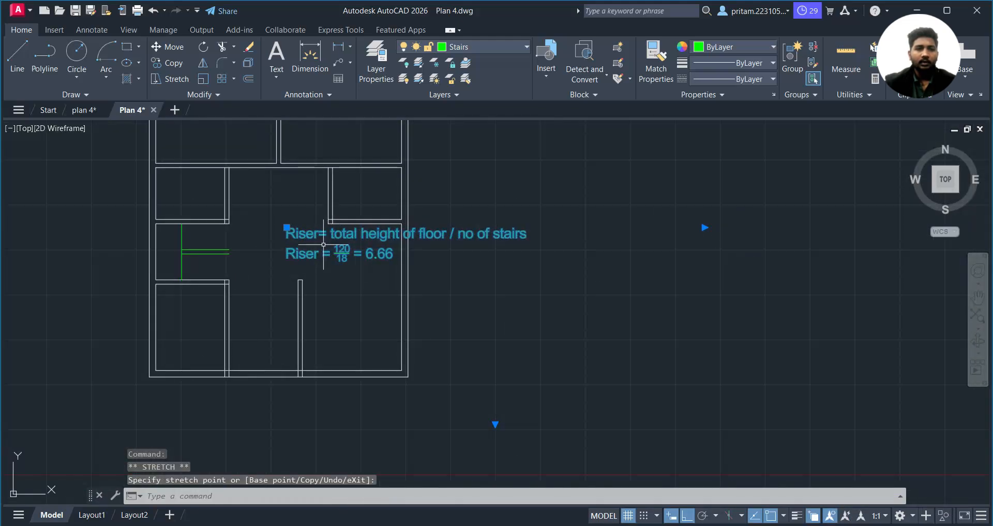
{"action": "left_click", "coordinate": [286, 226]}
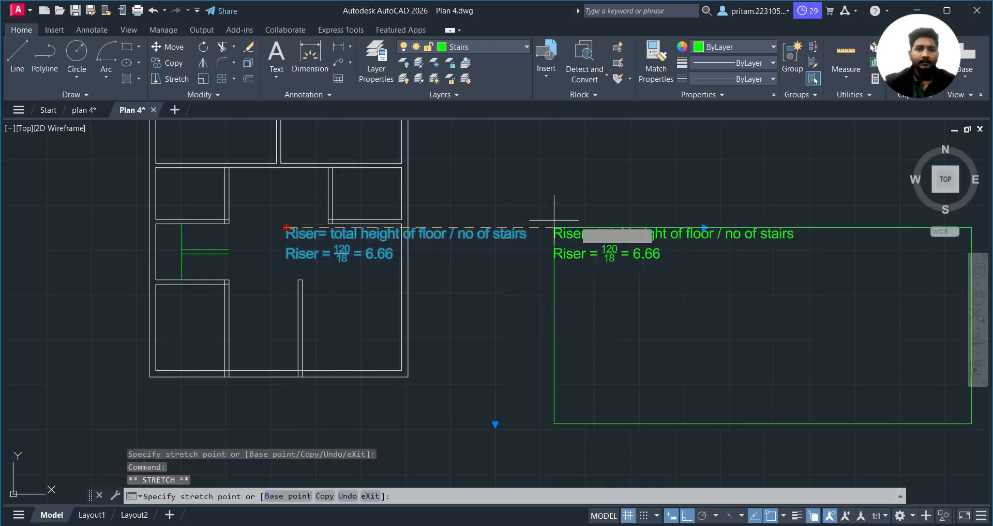
{"action": "left_click", "coordinate": [536, 226]}
{"action": "scroll", "coordinate": [631, 306], "scroll_direction": "up", "scroll_amount": 2}
{"action": "middle_click_drag", "start_coordinate": [635, 304], "coordinate": [416, 326]}
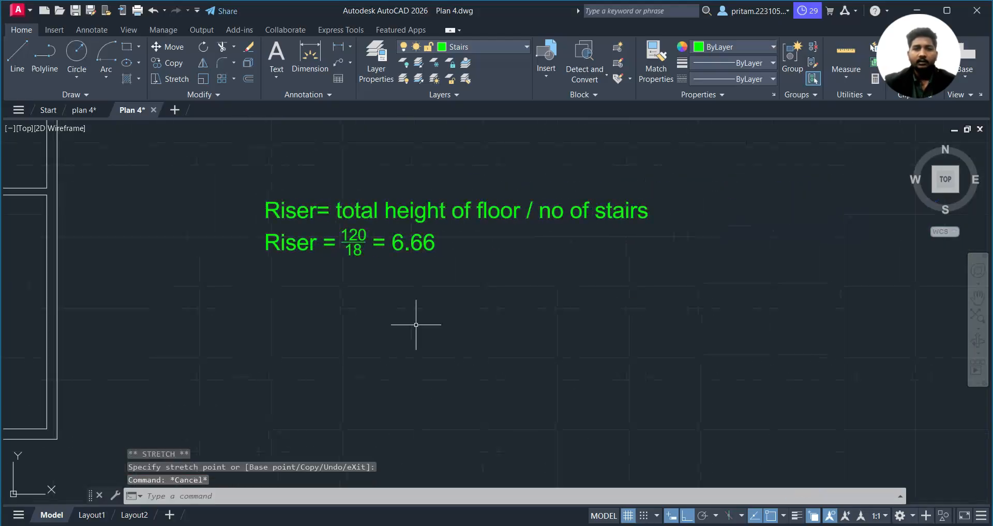
{"action": "key", "text": "Escape"}
- Edit the riser text and add the line "no of stairs =" below it, leaving two blank lines between
{"action": "left_click", "coordinate": [432, 240]}
{"action": "key", "text": "Escape"}
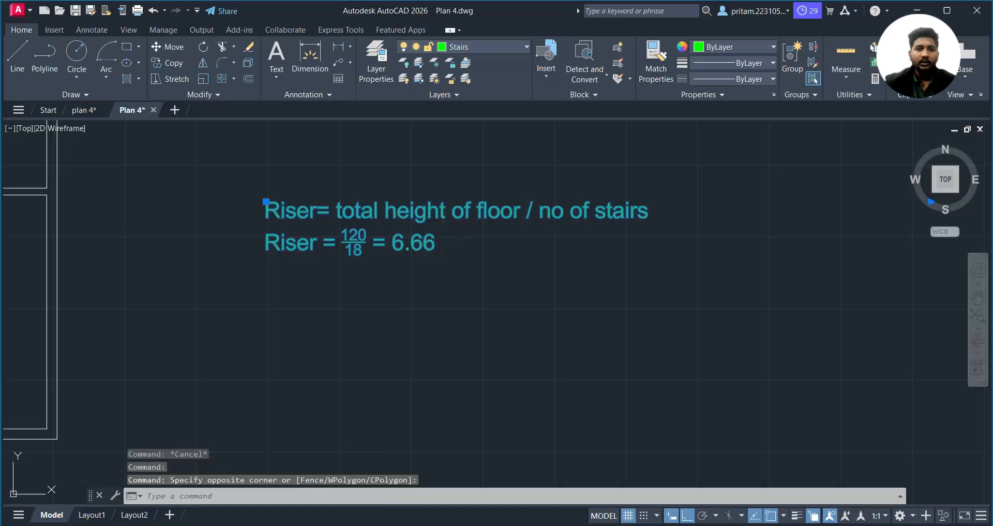
{"action": "double_click", "coordinate": [432, 240]}
{"action": "key", "text": "Return"}
{"action": "key", "text": "Return"}
{"action": "key", "text": "Return"}
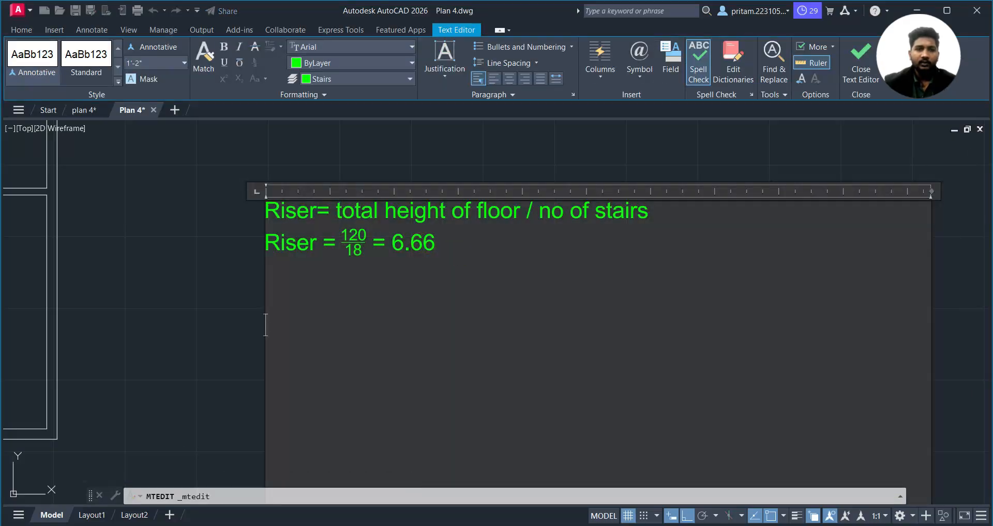
{"action": "type", "text": "no od"}
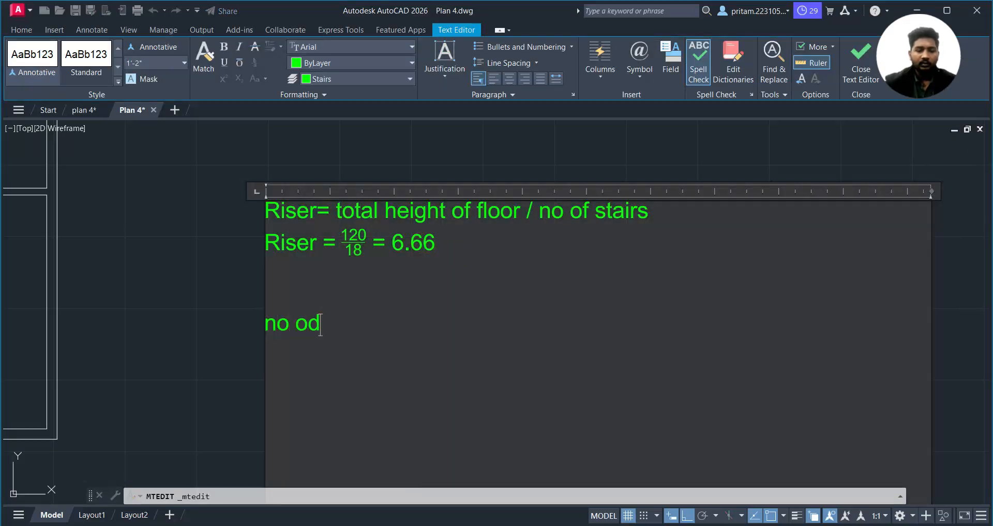
{"action": "key", "text": "BackSpace"}
{"action": "type", "text": "f sta"}
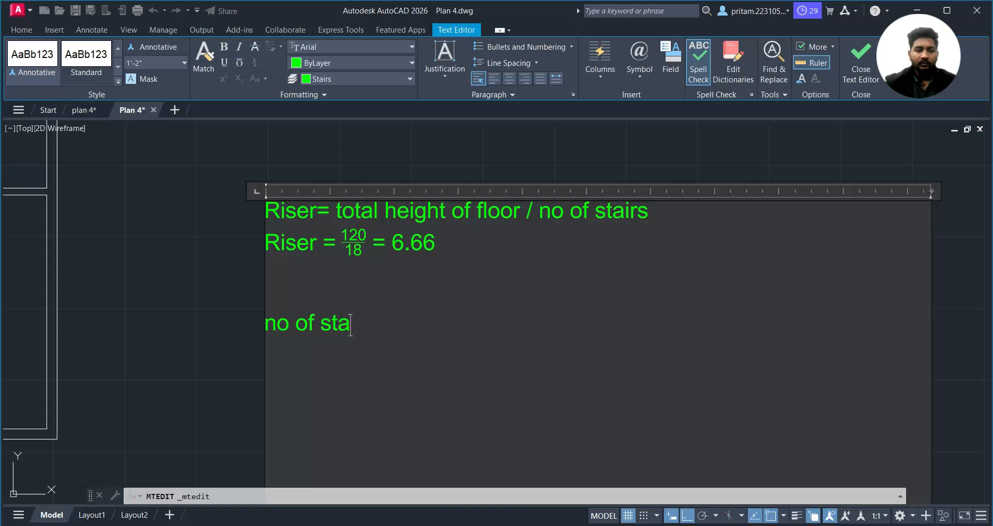
{"action": "type", "text": "irs ="}
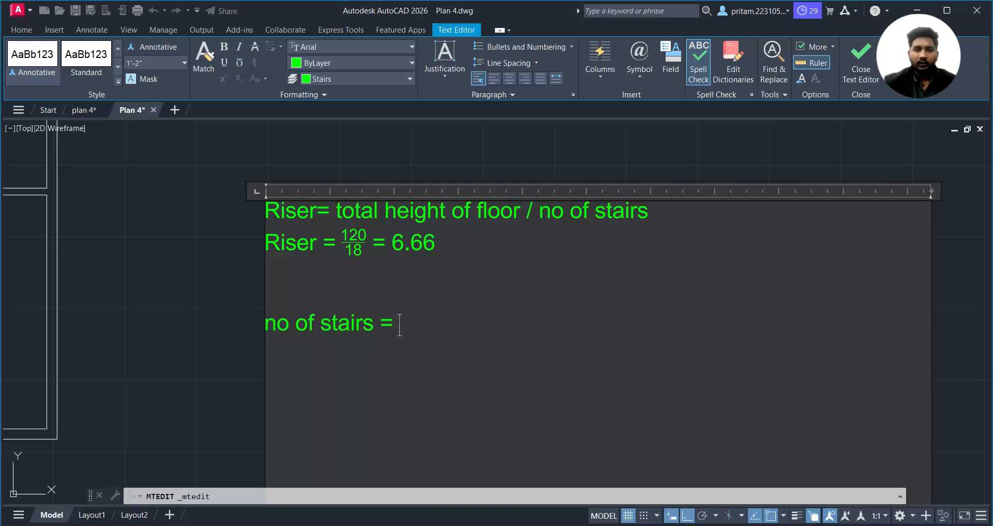
- Complete the "no of stairs" line with 120/6 as a stacked fraction and =20, and finish the text
{"action": "type", "text": " 120"}
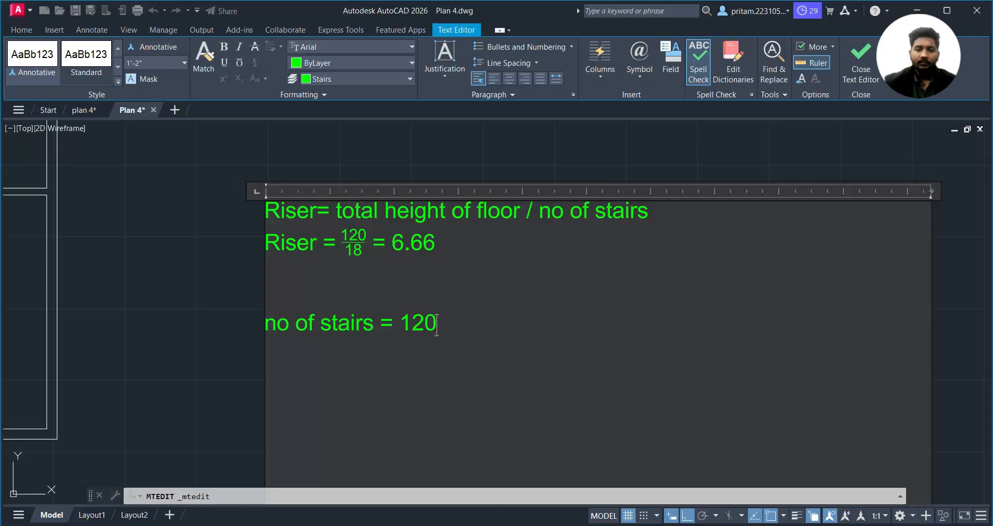
{"action": "type", "text": "/"}
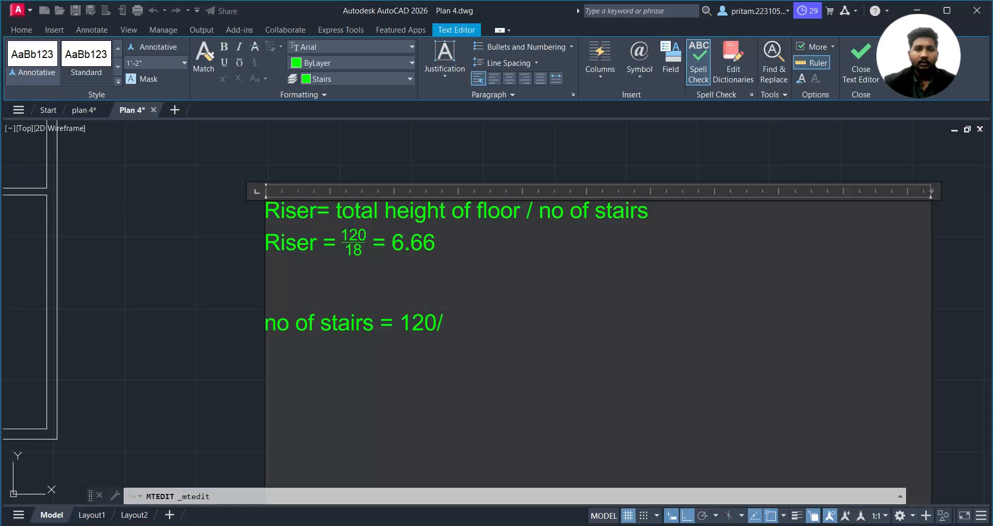
{"action": "type", "text": "6"}
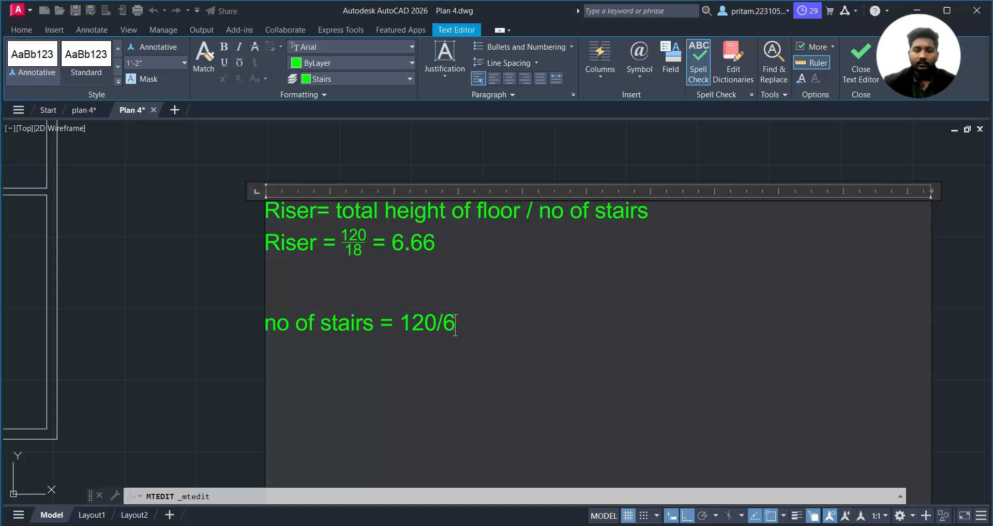
{"action": "type", "text": "="}
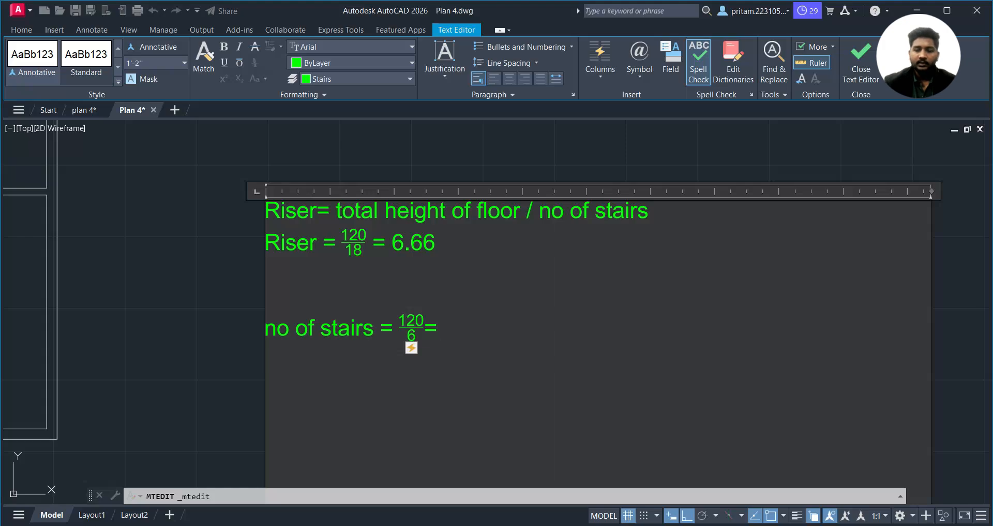
{"action": "type", "text": "20"}
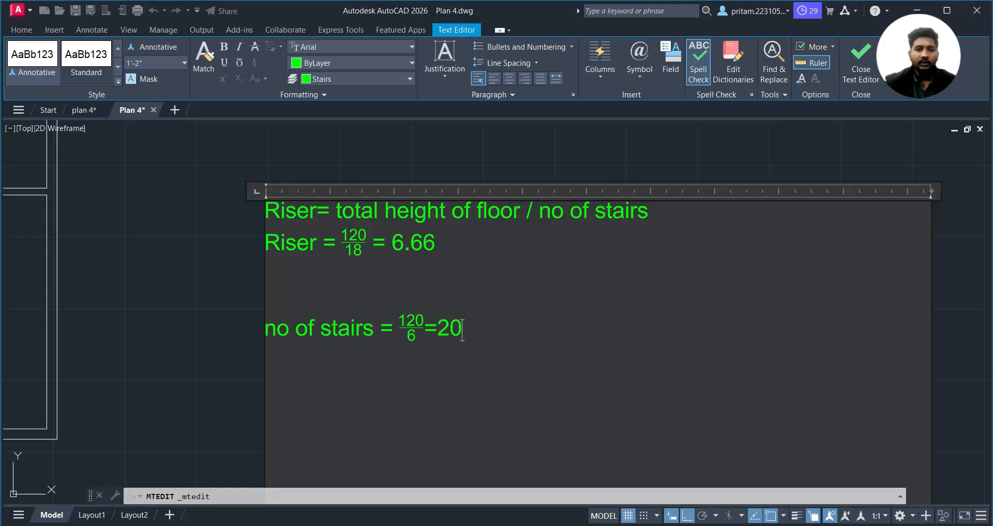
{"action": "left_click", "coordinate": [200, 265]}
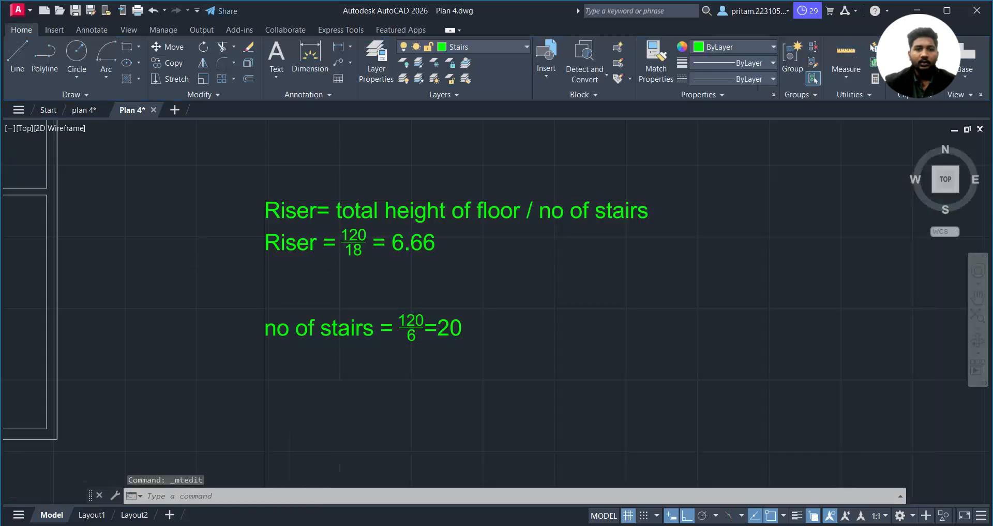
{"action": "middle_click_drag", "start_coordinate": [59, 237], "coordinate": [291, 265]}
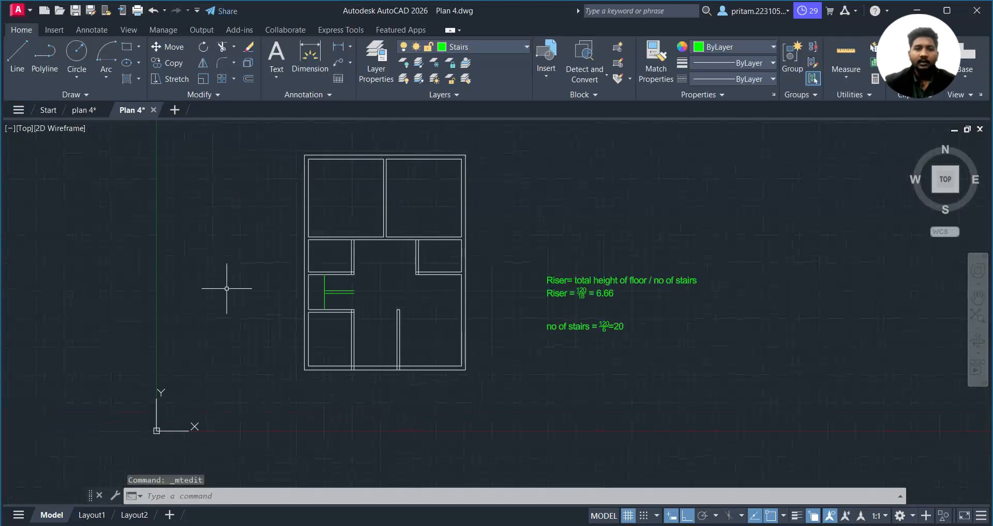
{"action": "scroll", "coordinate": [338, 340], "scroll_direction": "up", "scroll_amount": 2}
{"action": "scroll", "coordinate": [318, 271], "scroll_direction": "up", "scroll_amount": 4}
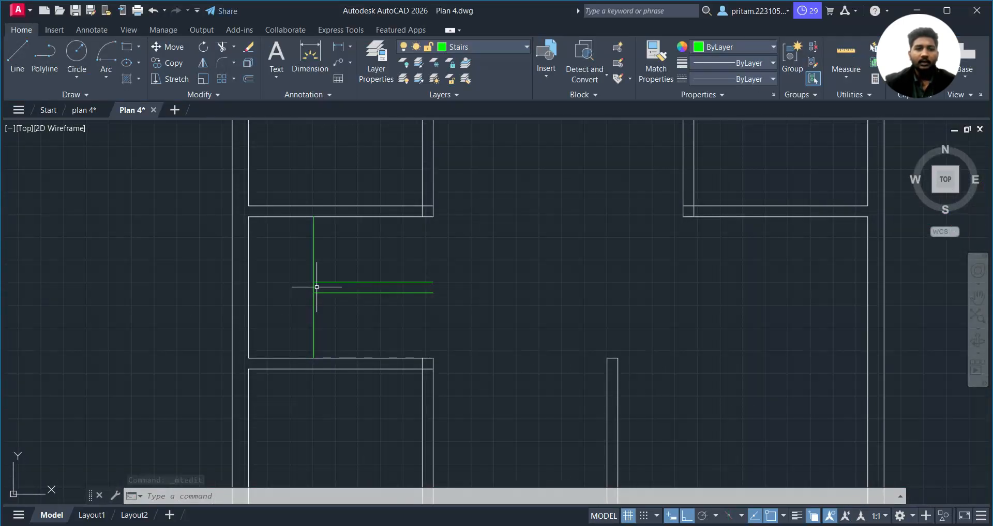
{"action": "scroll", "coordinate": [299, 252], "scroll_direction": "up", "scroll_amount": 1}
{"action": "scroll", "coordinate": [309, 248], "scroll_direction": "down", "scroll_amount": 1}
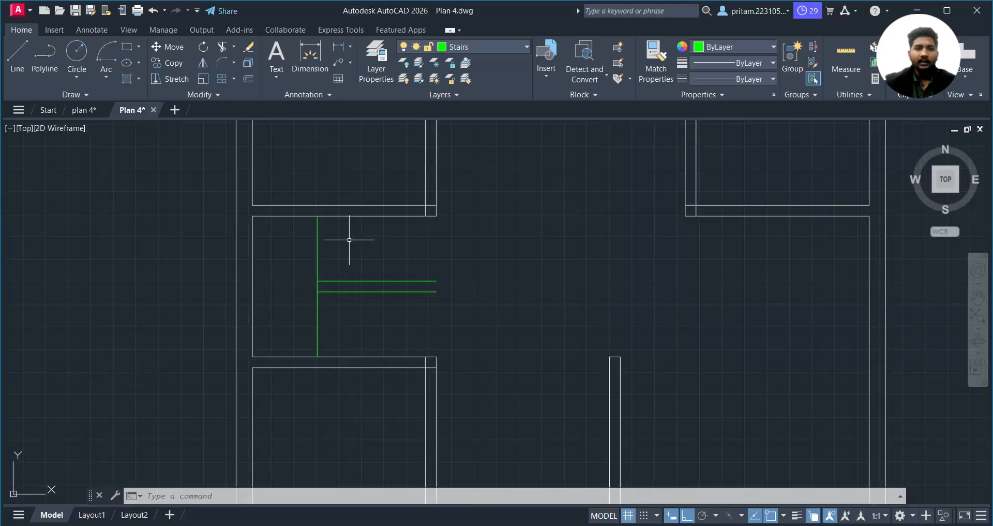
{"action": "scroll", "coordinate": [464, 310], "scroll_direction": "down", "scroll_amount": 4}
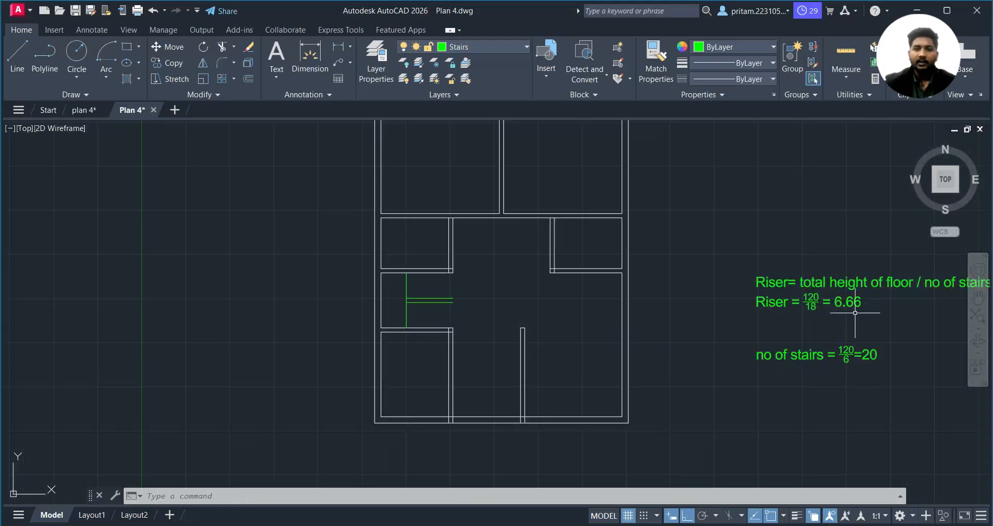
- Switch to the Canva notes and examine the dog-legged staircase diagram for its tread, riser and step layout
{"action": "key", "text": "alt+Tab"}
{"action": "scroll", "coordinate": [397, 356], "scroll_direction": "down", "scroll_amount": 5}
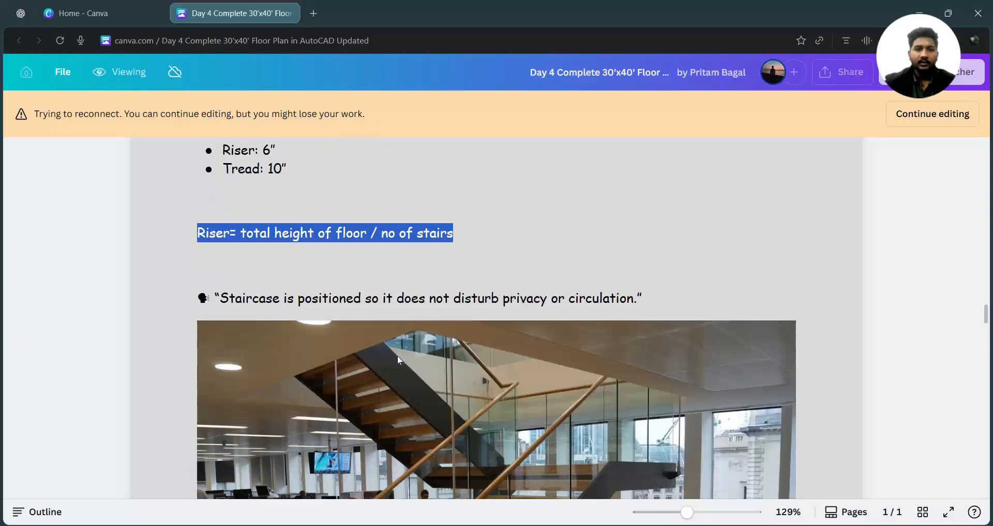
{"action": "scroll", "coordinate": [420, 356], "scroll_direction": "down", "scroll_amount": 5}
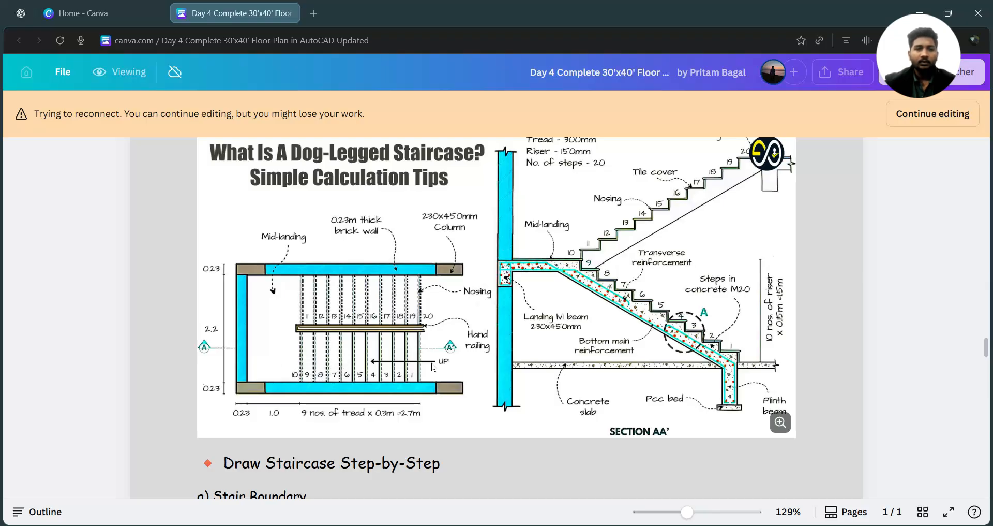
{"action": "scroll", "coordinate": [433, 366], "scroll_direction": "up", "scroll_amount": 1}
{"action": "scroll", "coordinate": [411, 407], "scroll_direction": "down", "scroll_amount": 1}
{"action": "scroll", "coordinate": [385, 392], "scroll_direction": "up", "scroll_amount": 2}
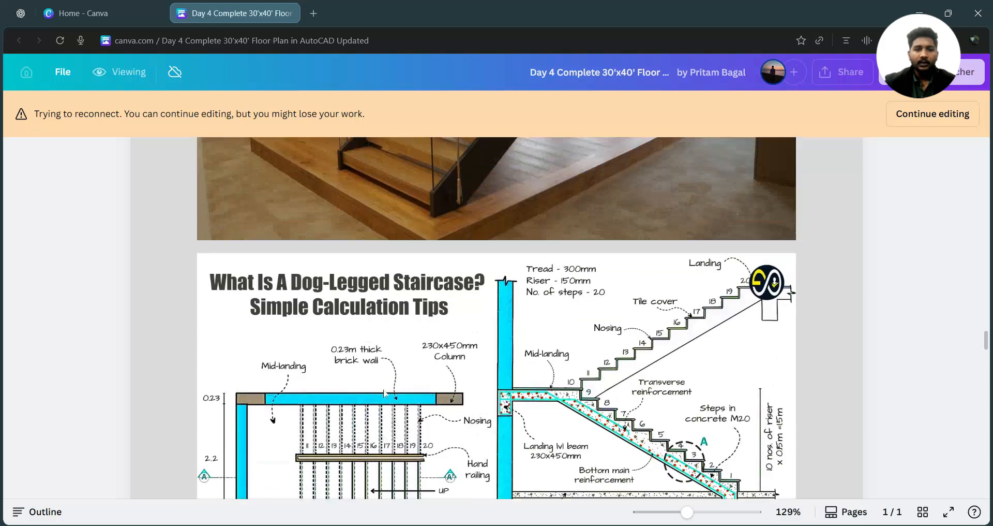
{"action": "scroll", "coordinate": [385, 394], "scroll_direction": "down", "scroll_amount": 1}
{"action": "scroll", "coordinate": [385, 394], "scroll_direction": "up", "scroll_amount": 1}
- Switch back to AutoCAD and offset the vertical landing line 10" to the right as the first tread
{"action": "key", "text": "alt+Tab"}
{"action": "scroll", "coordinate": [412, 282], "scroll_direction": "up", "scroll_amount": 2}
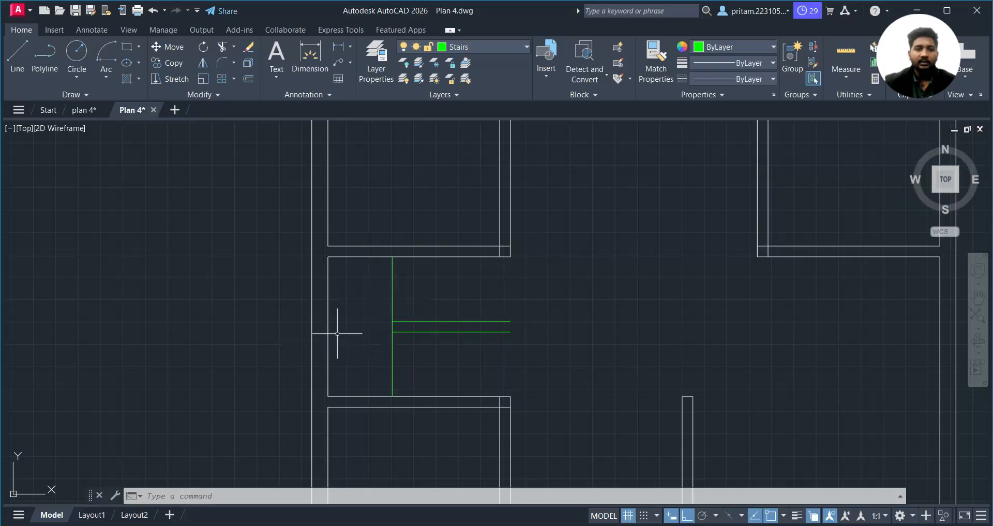
{"action": "middle_click_drag", "start_coordinate": [447, 373], "coordinate": [393, 365]}
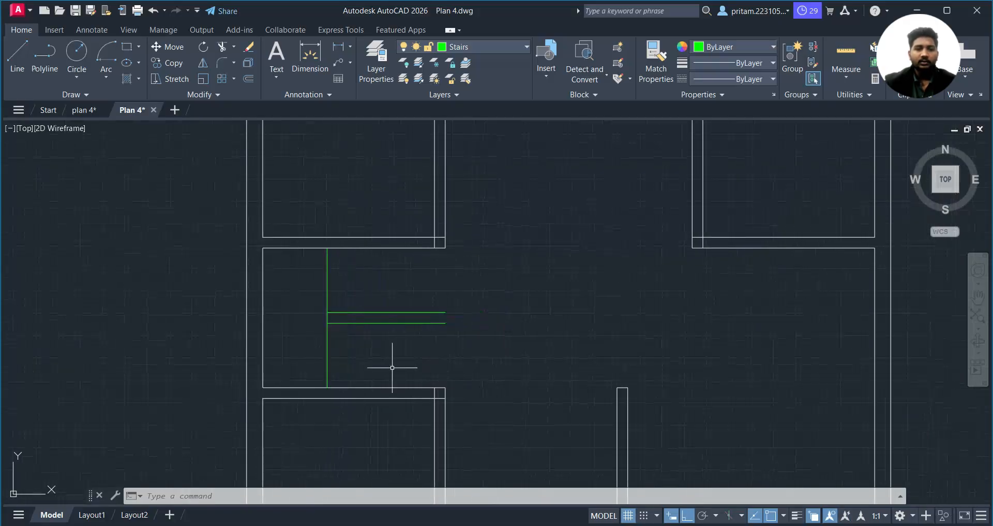
{"action": "type", "text": "o"}
{"action": "key", "text": "Return"}
{"action": "type", "text": "10"}
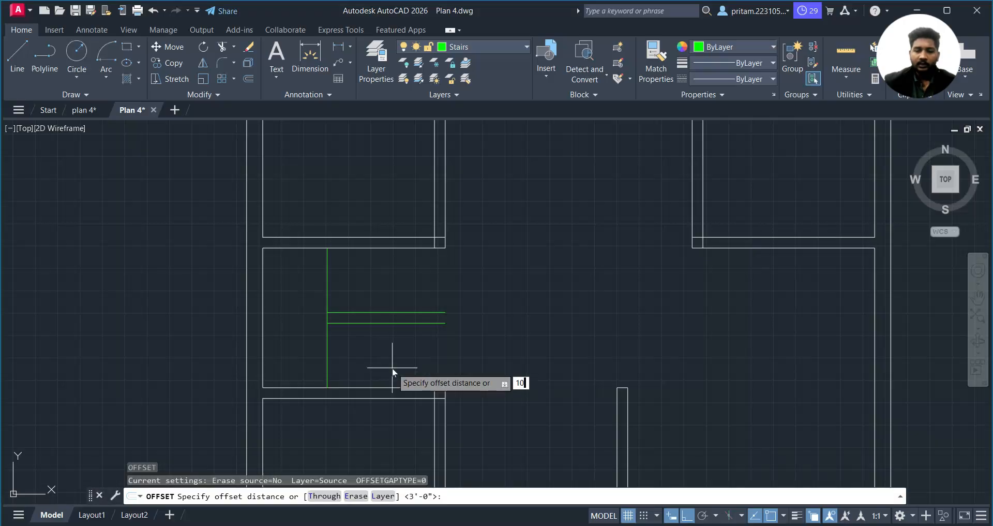
{"action": "key", "text": "Return"}
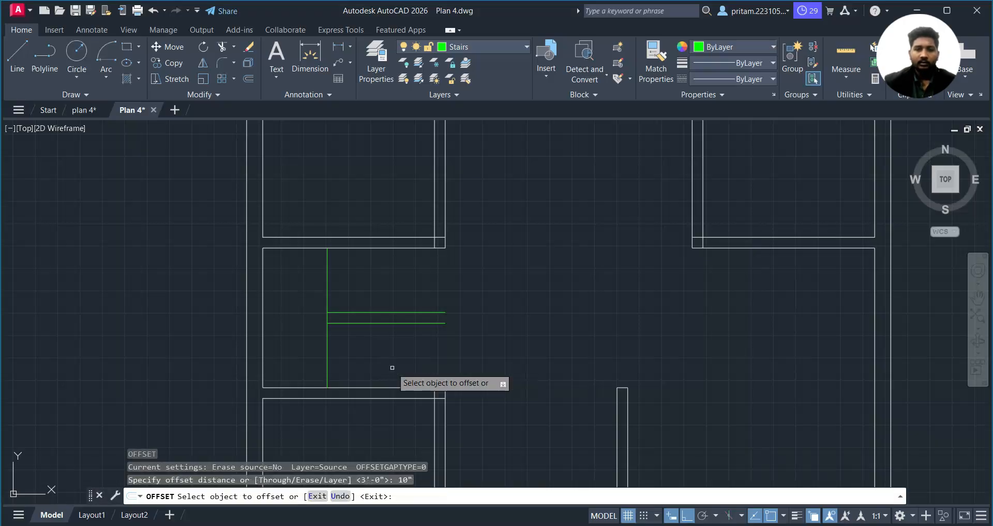
{"action": "left_click", "coordinate": [330, 267]}
{"action": "left_click", "coordinate": [337, 267]}
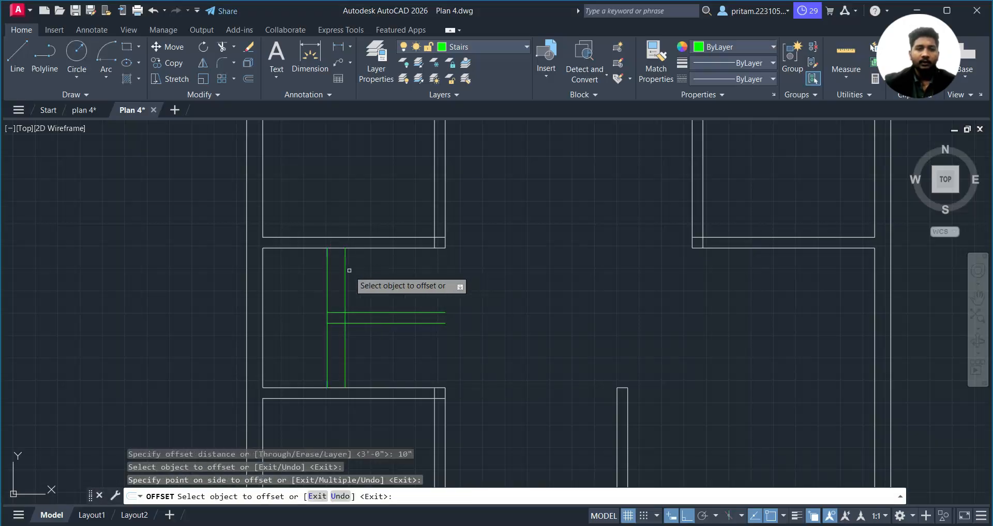
- Offset each newest tread line 10" to the right until nine tread lines follow the landing line
{"action": "left_click", "coordinate": [345, 269]}
{"action": "left_click", "coordinate": [368, 269]}
{"action": "left_click", "coordinate": [364, 269]}
{"action": "left_click", "coordinate": [400, 268]}
{"action": "left_click", "coordinate": [381, 270]}
{"action": "left_click", "coordinate": [407, 272]}
{"action": "left_click", "coordinate": [399, 270]}
{"action": "left_click", "coordinate": [445, 271]}
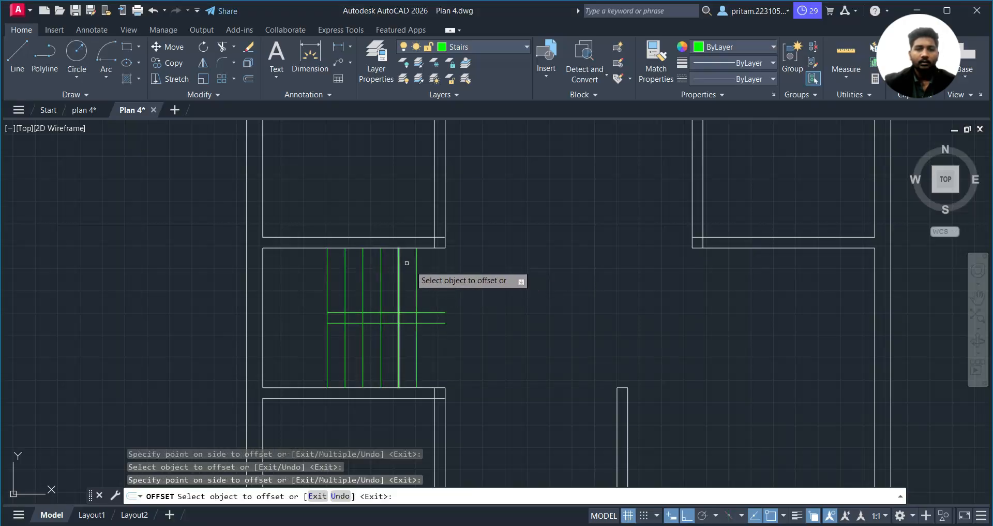
{"action": "left_click", "coordinate": [416, 267]}
{"action": "left_click", "coordinate": [450, 267]}
{"action": "left_click", "coordinate": [435, 267]}
{"action": "left_click", "coordinate": [477, 272]}
{"action": "left_click", "coordinate": [451, 271]}
{"action": "left_click", "coordinate": [484, 270]}
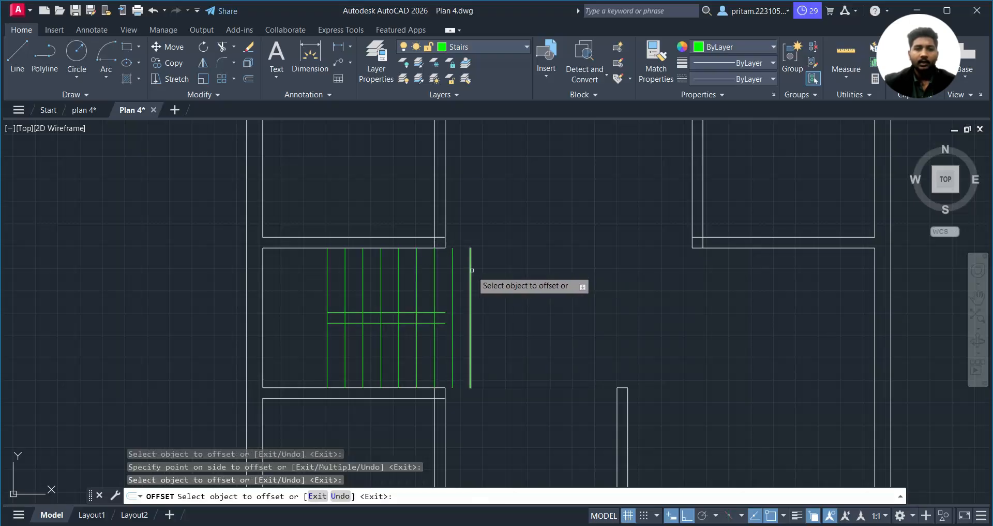
{"action": "left_click", "coordinate": [471, 270]}
{"action": "left_click", "coordinate": [506, 270]}
{"action": "scroll", "coordinate": [508, 286], "scroll_direction": "up", "scroll_amount": 4}
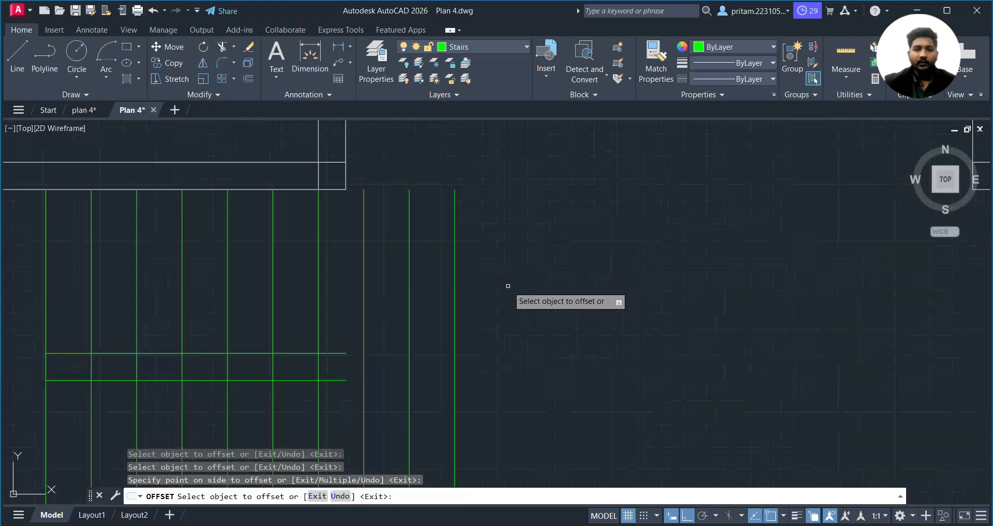
{"action": "scroll", "coordinate": [508, 285], "scroll_direction": "down", "scroll_amount": 2}
{"action": "key", "text": "Escape"}
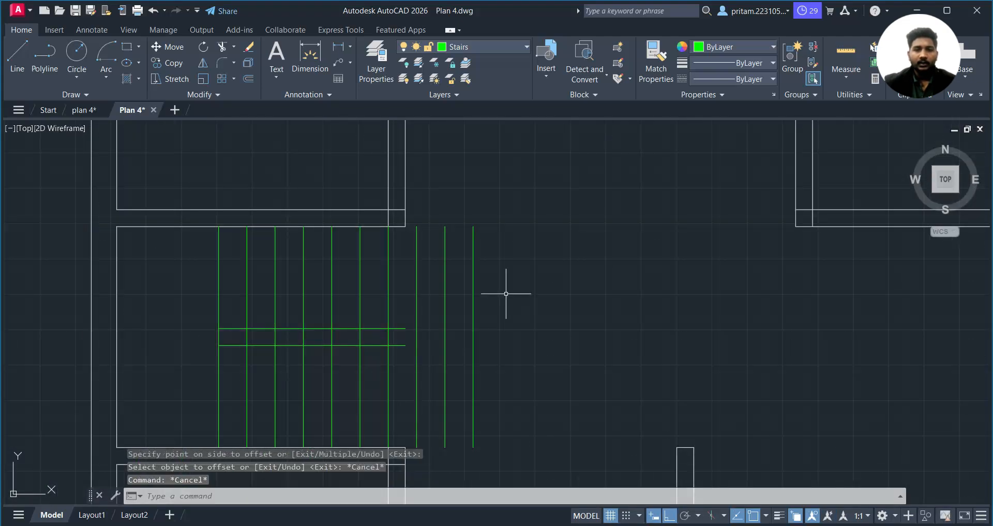
- Extend both horizontal lines between the stair flights to the last tread line
{"action": "type", "text": "ex"}
{"action": "key", "text": "Return"}
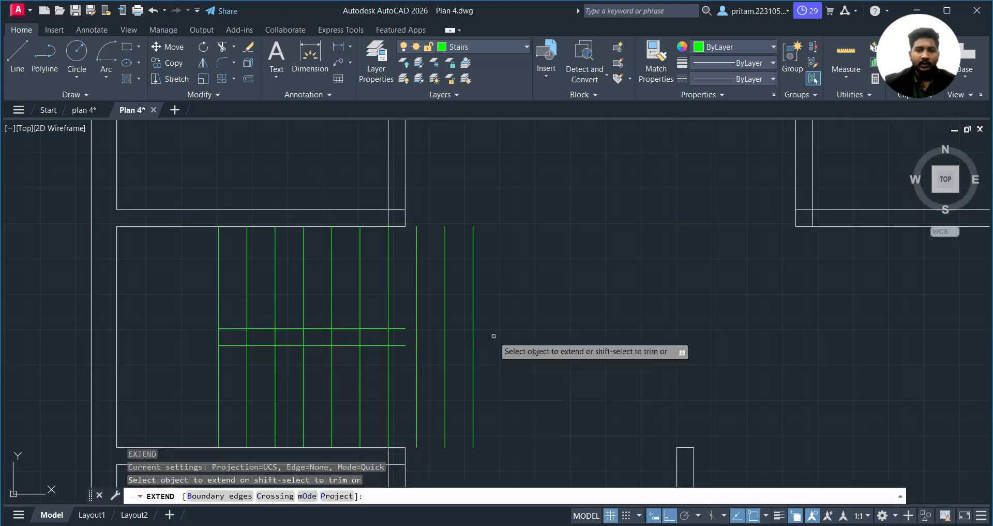
{"action": "left_click_drag", "start_coordinate": [374, 323], "coordinate": [371, 364]}
{"action": "mouse_move", "coordinate": [404, 318]}
{"action": "left_mouse_down"}
{"action": "mouse_move", "coordinate": [401, 348]}
{"action": "mouse_move", "coordinate": [435, 337]}
{"action": "mouse_move", "coordinate": [435, 356]}
{"action": "left_mouse_up"}
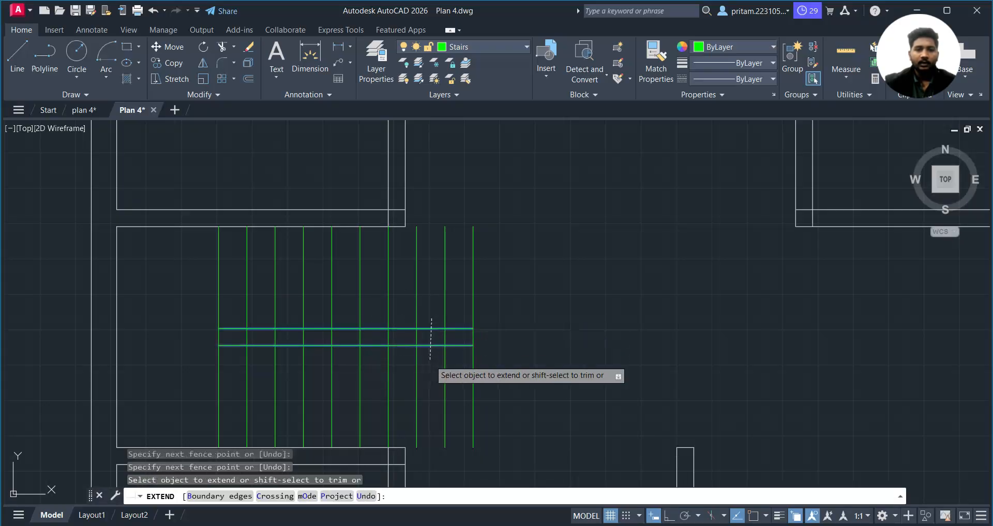
- Extend the wall line along the lower edge of the staircase to the last tread line
{"action": "key", "text": "Escape"}
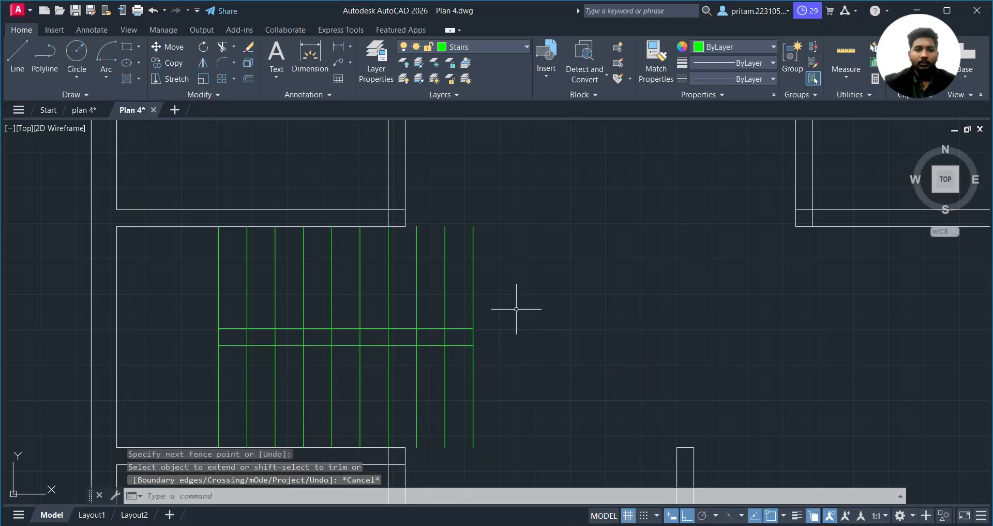
{"action": "middle_click_drag", "start_coordinate": [530, 286], "coordinate": [543, 267]}
{"action": "type", "text": "x"}
{"action": "key", "text": "Return"}
{"action": "left_click_drag", "start_coordinate": [382, 425], "coordinate": [384, 426]}
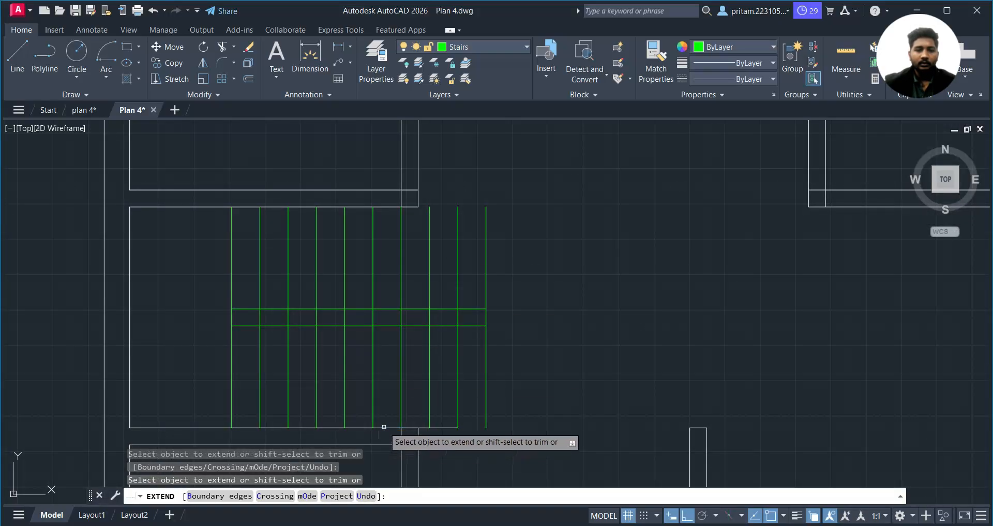
{"action": "left_click", "coordinate": [384, 426]}
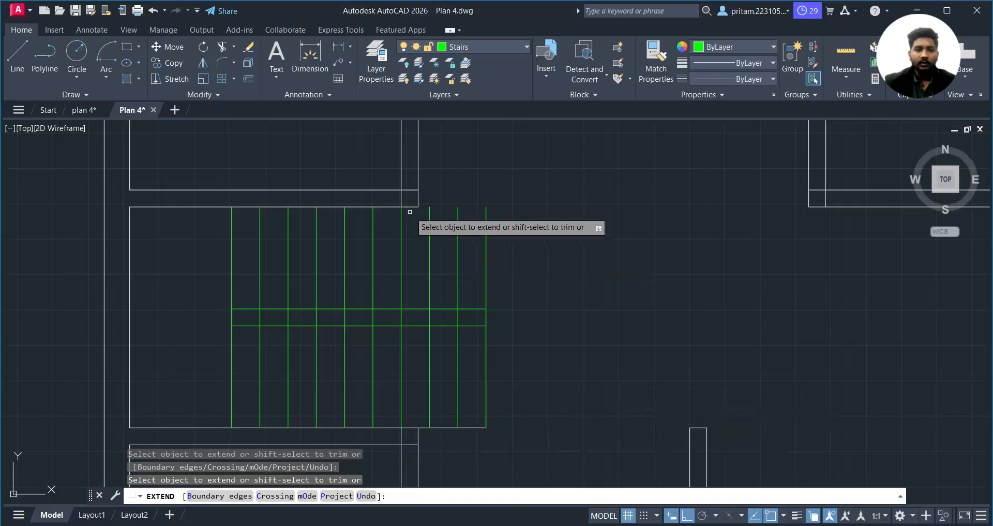
- Extend the wall line along the upper edge of the staircase to the second-last tread line
{"action": "scroll", "coordinate": [509, 424], "scroll_direction": "up", "scroll_amount": 3}
{"action": "scroll", "coordinate": [506, 423], "scroll_direction": "down", "scroll_amount": 5}
{"action": "scroll", "coordinate": [446, 294], "scroll_direction": "up", "scroll_amount": 3}
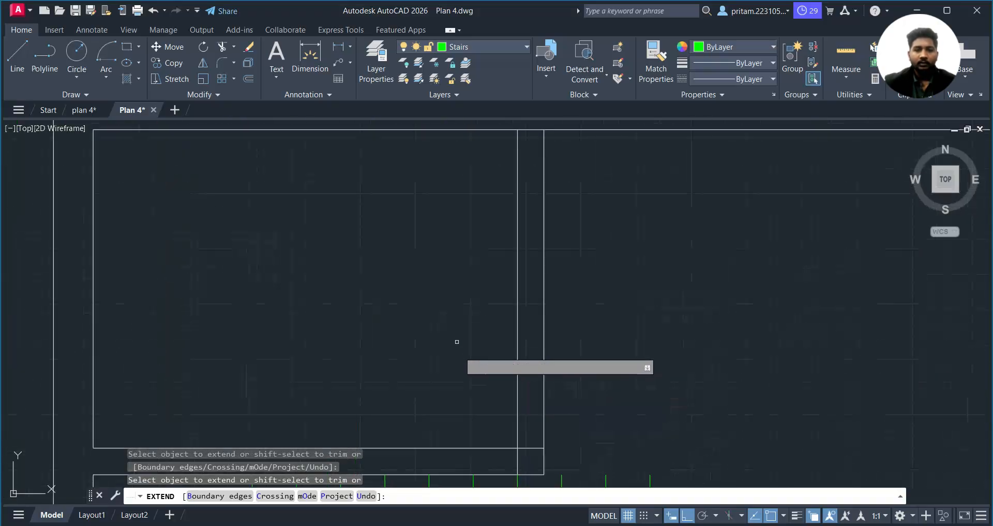
{"action": "scroll", "coordinate": [506, 341], "scroll_direction": "down", "scroll_amount": 3}
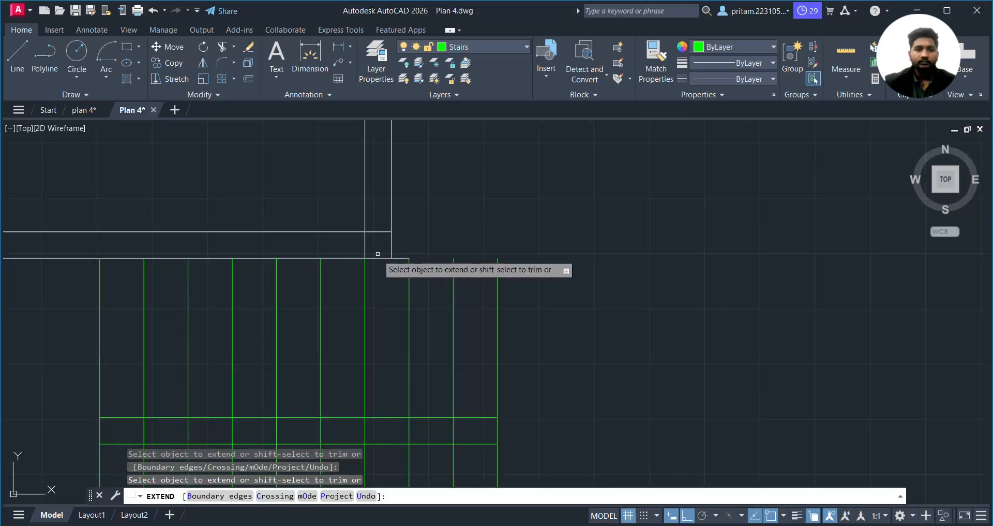
{"action": "key", "text": "Escape"}
{"action": "scroll", "coordinate": [517, 305], "scroll_direction": "down", "scroll_amount": 3}
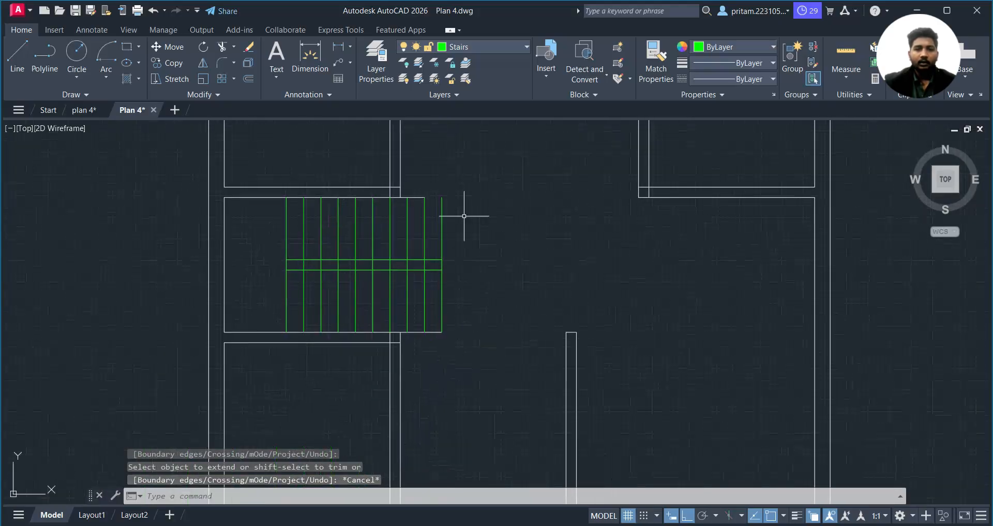
- Trim the upper-flight portion of the last tread line, above the lines between the flights
{"action": "key", "text": "Return"}
{"action": "left_click", "coordinate": [462, 234]}
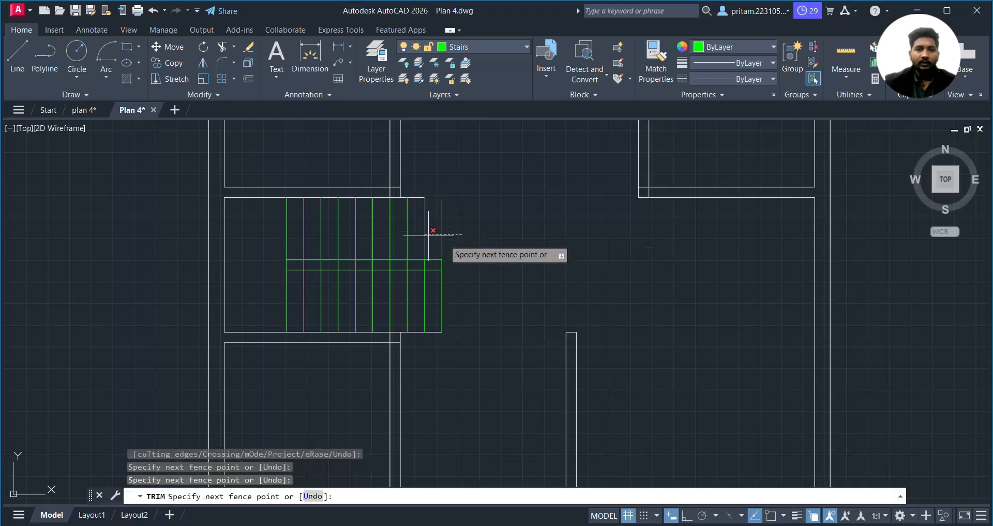
{"action": "key", "text": "Return"}
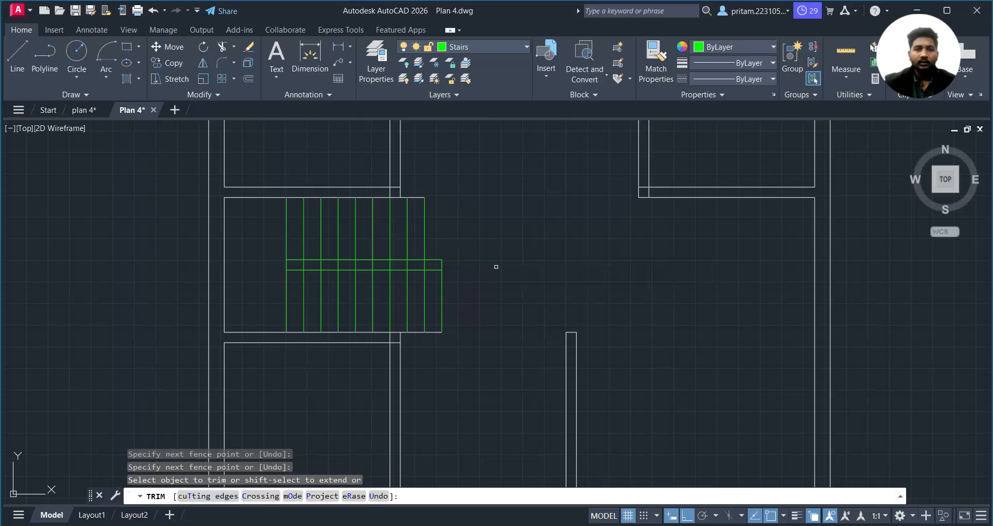
{"action": "scroll", "coordinate": [460, 251], "scroll_direction": "up", "scroll_amount": 2}
{"action": "key", "text": "Escape"}
- Trim all tread line segments inside the gap between the two horizontal lines separating the flights
{"action": "mouse_move", "coordinate": [460, 249]}
{"action": "middle_mouse_down"}
{"action": "mouse_move", "coordinate": [532, 268]}
{"action": "mouse_move", "coordinate": [533, 260]}
{"action": "middle_mouse_up"}
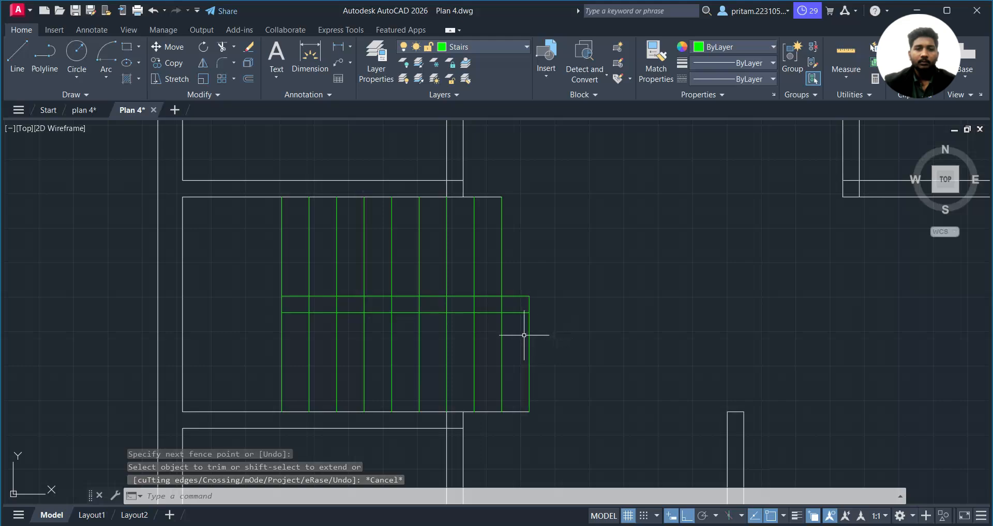
{"action": "middle_click_drag", "start_coordinate": [515, 324], "coordinate": [550, 317]}
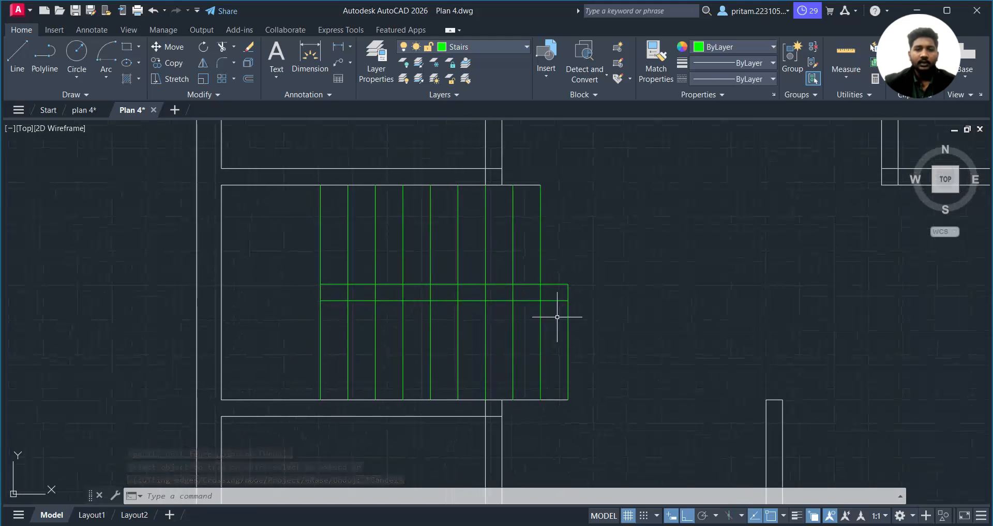
{"action": "key", "text": "Return"}
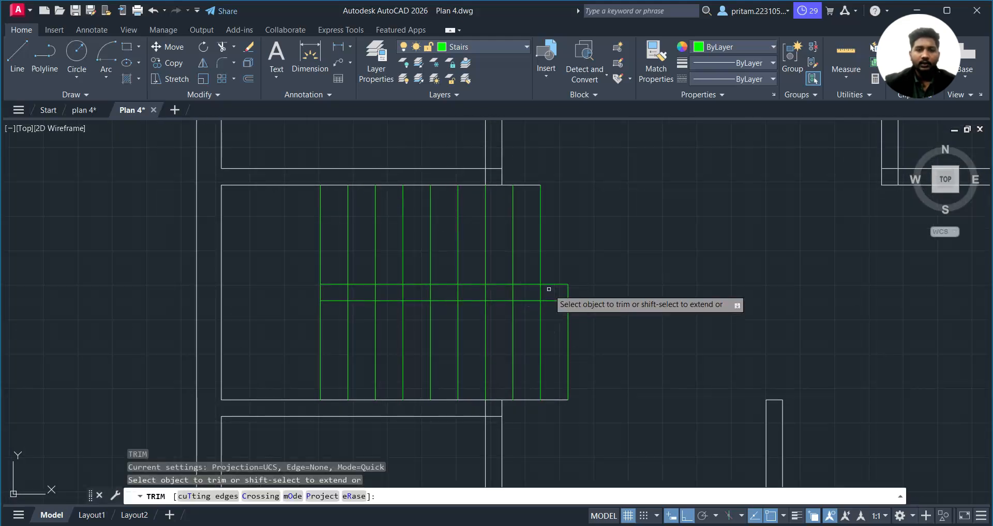
{"action": "left_click", "coordinate": [550, 287]}
{"action": "key", "text": "Return"}
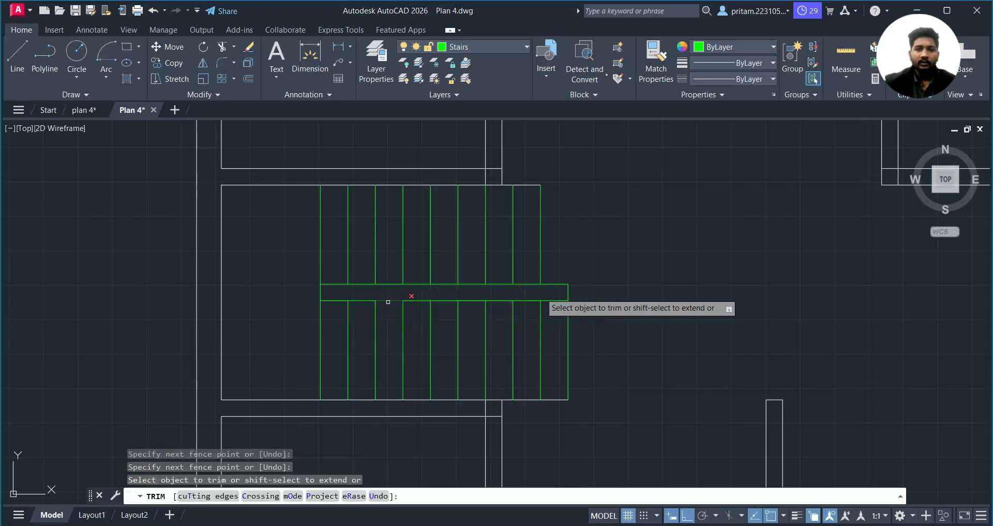
{"action": "key", "text": "Escape"}
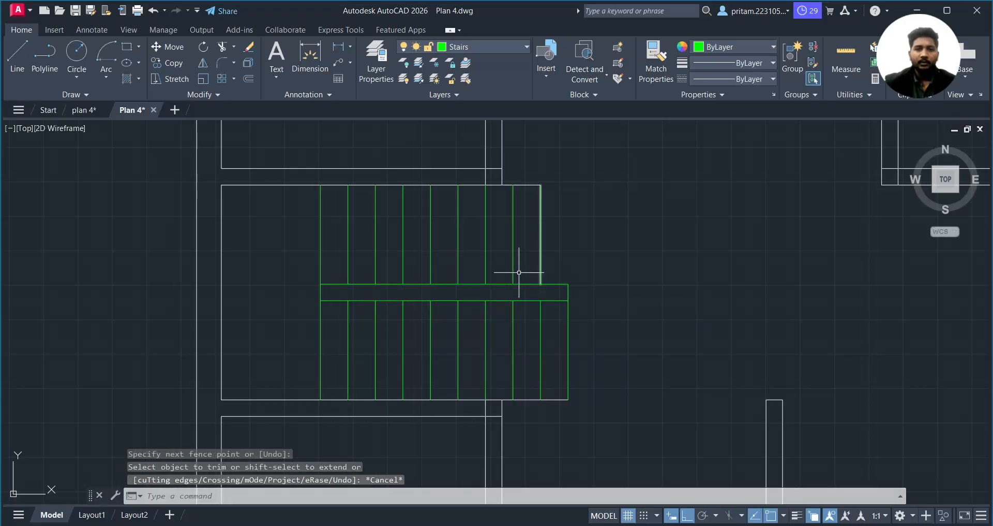
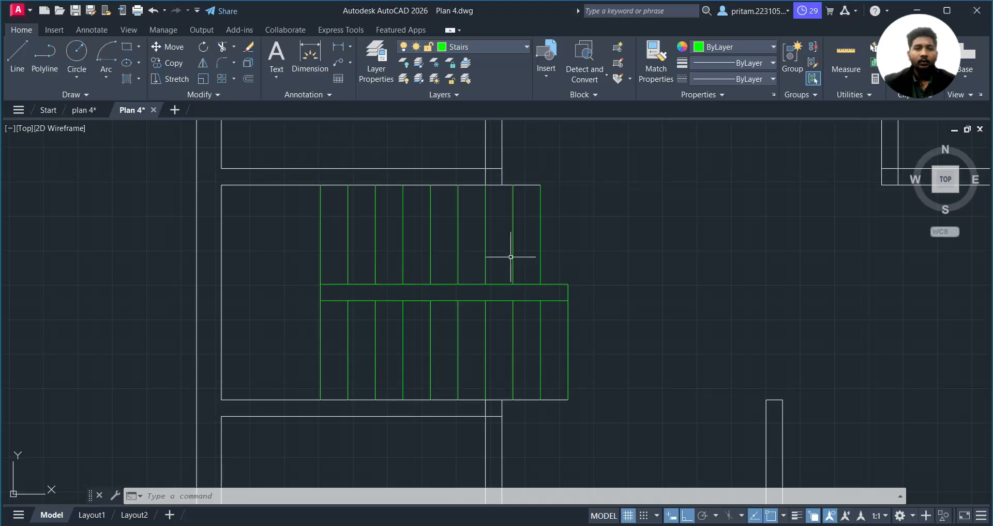
- Examine the staircase and where its flights meet the adjoining walls
{"action": "scroll", "coordinate": [530, 250], "scroll_direction": "down", "scroll_amount": 4}
{"action": "scroll", "coordinate": [530, 250], "scroll_direction": "up", "scroll_amount": 2}
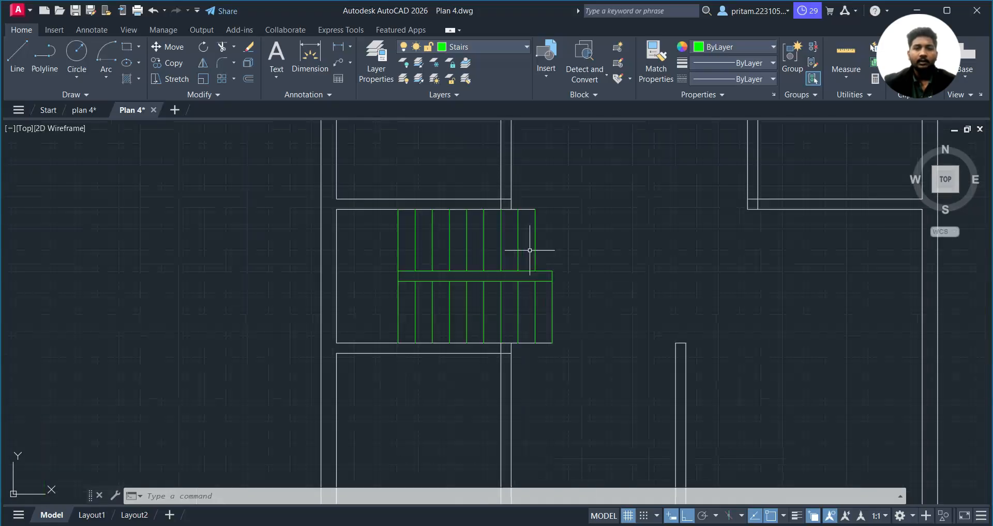
{"action": "middle_click_drag", "start_coordinate": [570, 250], "coordinate": [410, 278]}
{"action": "scroll", "coordinate": [433, 328], "scroll_direction": "up", "scroll_amount": 2}
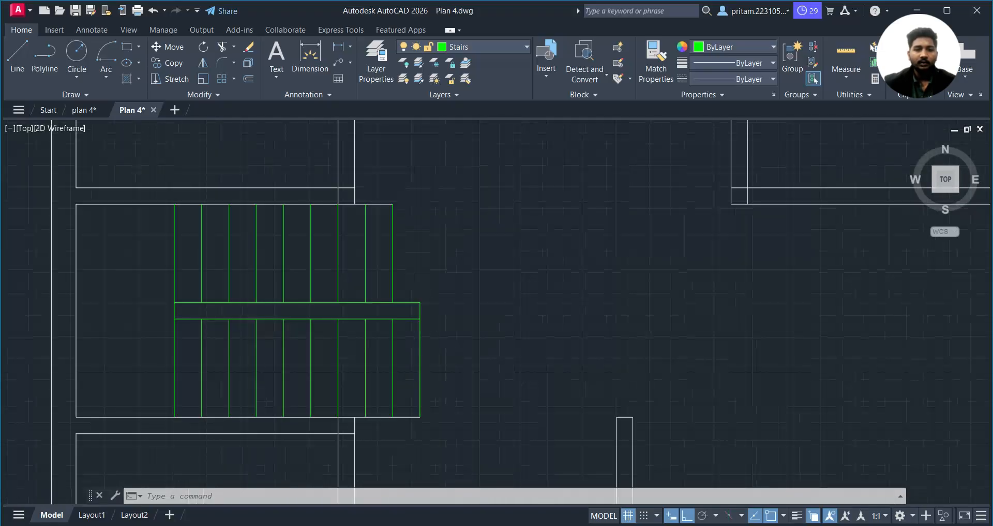
{"action": "scroll", "coordinate": [437, 356], "scroll_direction": "down", "scroll_amount": 4}
{"action": "middle_click_drag", "start_coordinate": [483, 399], "coordinate": [388, 288]}
{"action": "scroll", "coordinate": [343, 326], "scroll_direction": "up", "scroll_amount": 4}
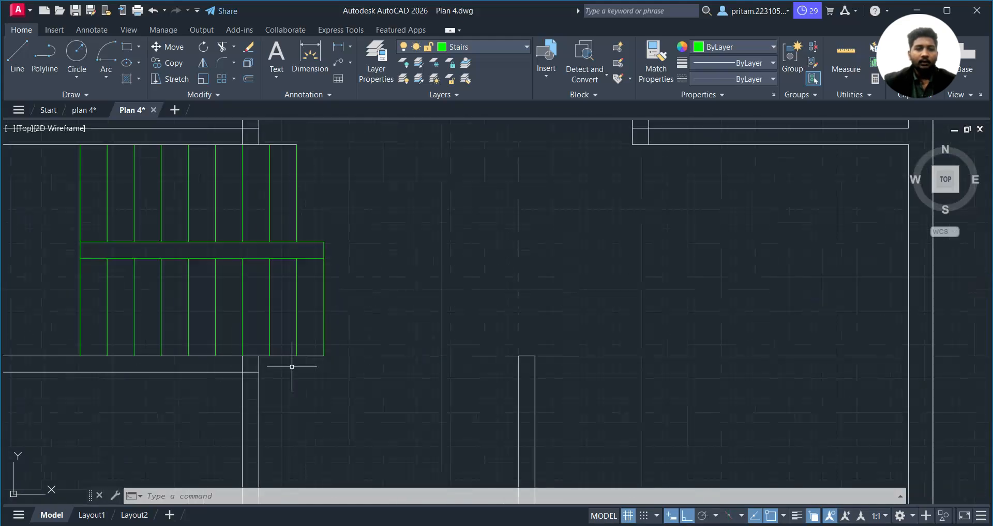
{"action": "scroll", "coordinate": [288, 344], "scroll_direction": "down", "scroll_amount": 4}
{"action": "scroll", "coordinate": [266, 355], "scroll_direction": "up", "scroll_amount": 4}
- Stretch the outer line of the wall below the staircase to the right, past the last tread line
{"action": "middle_click_drag", "start_coordinate": [354, 374], "coordinate": [462, 356]}
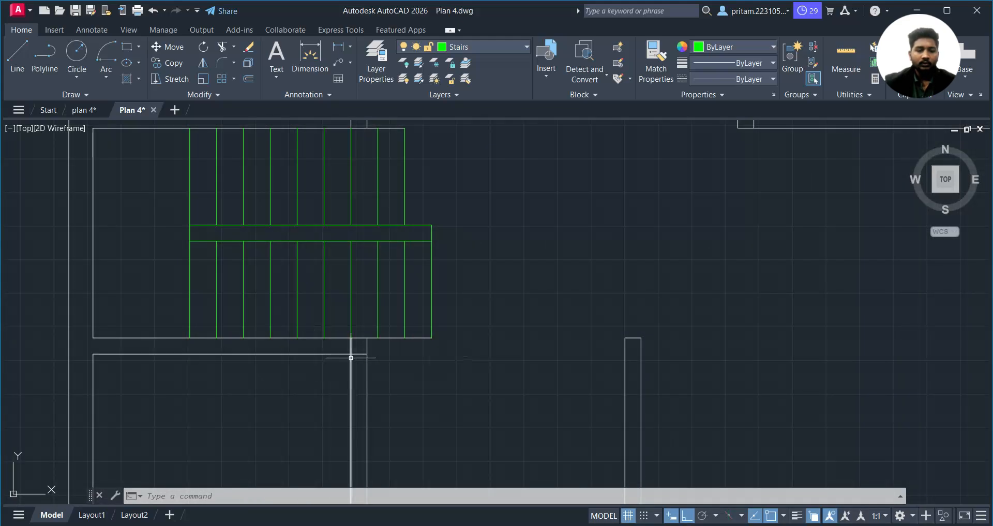
{"action": "scroll", "coordinate": [408, 346], "scroll_direction": "up", "scroll_amount": 2}
{"action": "scroll", "coordinate": [414, 348], "scroll_direction": "down", "scroll_amount": 2}
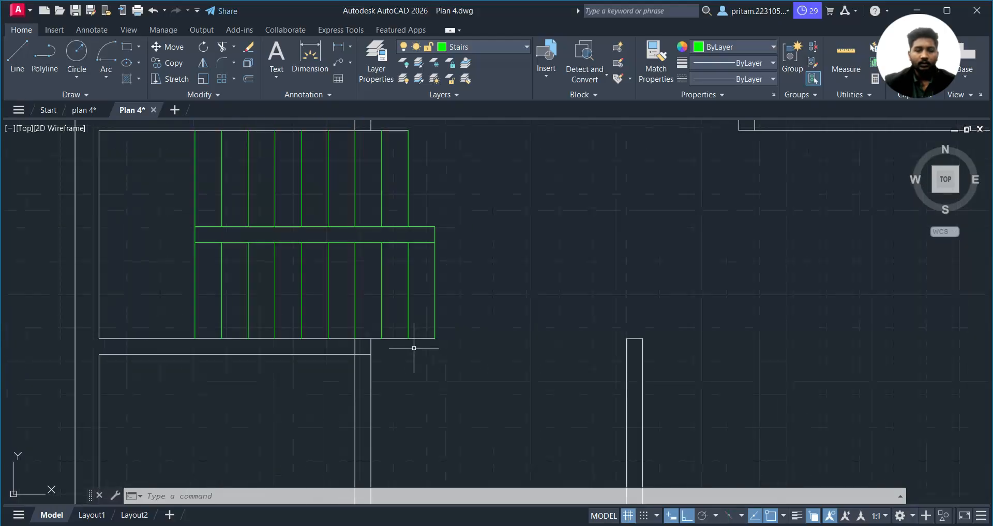
{"action": "scroll", "coordinate": [453, 344], "scroll_direction": "up", "scroll_amount": 2}
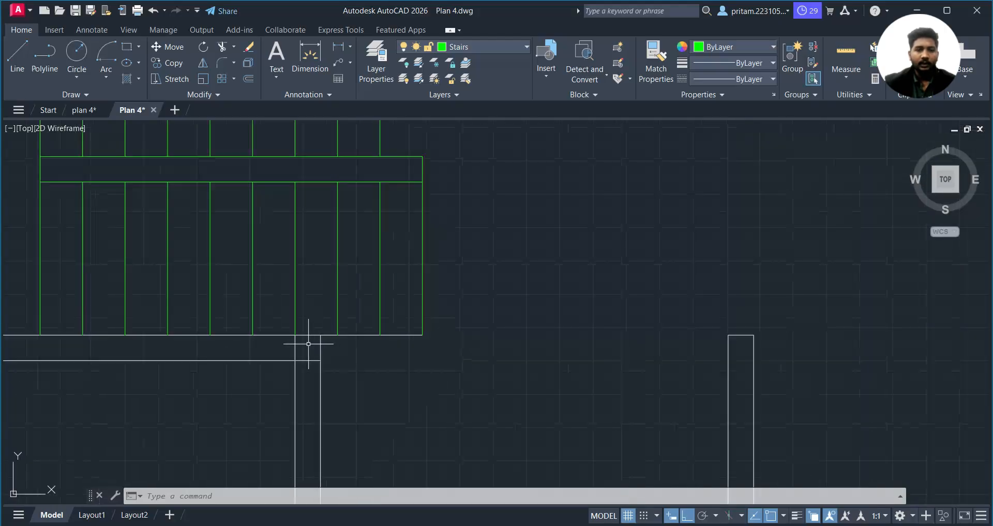
{"action": "left_click", "coordinate": [302, 361]}
{"action": "left_click", "coordinate": [321, 360]}
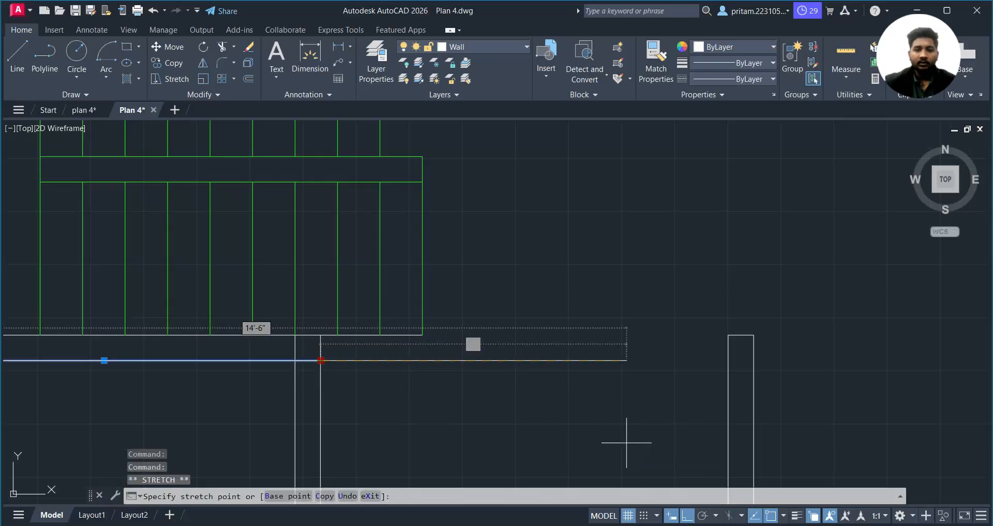
{"action": "left_click", "coordinate": [568, 399]}
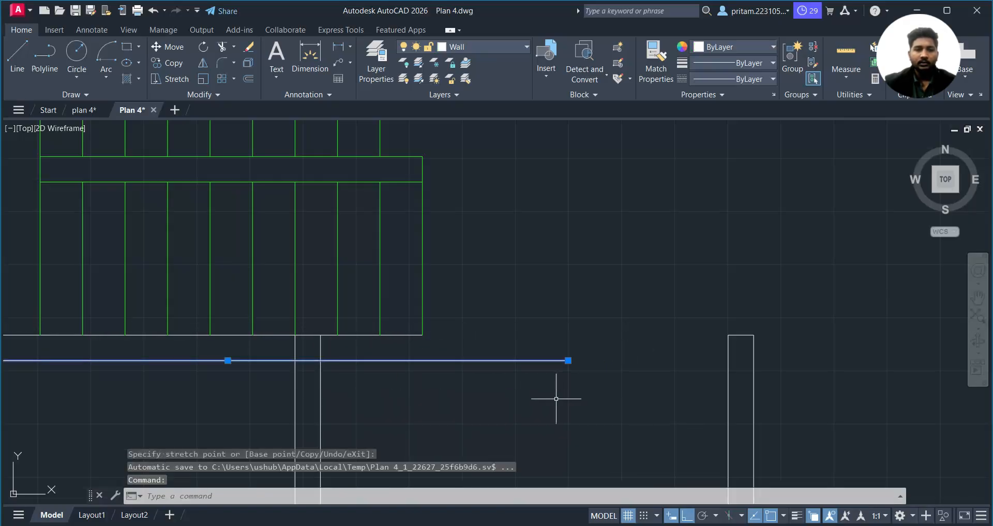
{"action": "key", "text": "Escape"}
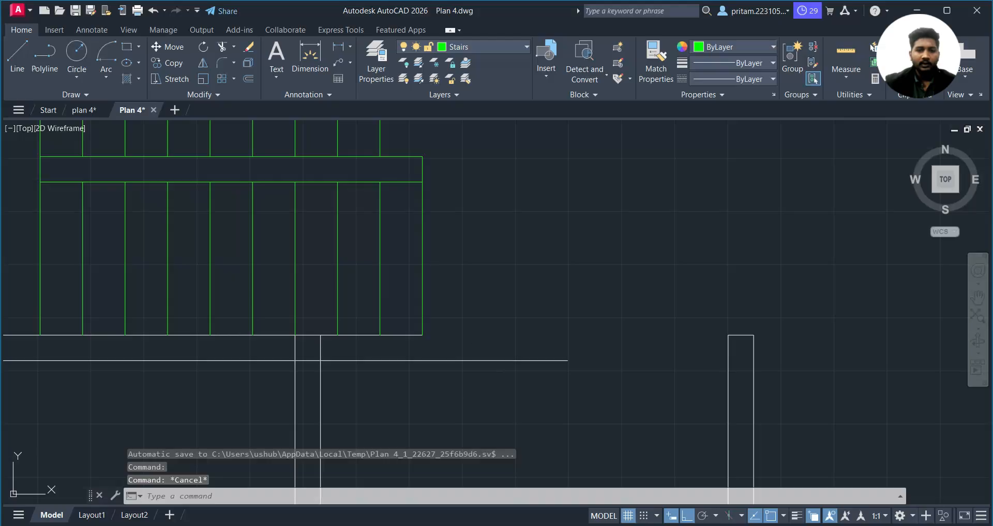
- Extend the last tread line down to the stretched wall line below the staircase
{"action": "type", "text": "ex"}
{"action": "key", "text": "Return"}
{"action": "left_click_drag", "start_coordinate": [441, 303], "coordinate": [414, 308]}
{"action": "key", "text": "Escape"}
- Trim the lower wall line beyond the last tread line and the crossing lines at the vertical wall junction
{"action": "type", "text": "t or"}
{"action": "key", "text": "Return"}
{"action": "left_click_drag", "start_coordinate": [472, 344], "coordinate": [433, 399]}
{"action": "mouse_move", "coordinate": [322, 348]}
{"action": "left_mouse_down"}
{"action": "mouse_move", "coordinate": [284, 340]}
{"action": "mouse_move", "coordinate": [317, 355]}
{"action": "mouse_move", "coordinate": [315, 365]}
{"action": "left_mouse_up"}
{"action": "scroll", "coordinate": [344, 361], "scroll_direction": "down", "scroll_amount": 3}
{"action": "key", "text": "Escape"}
- Stretch the outer line of the wall above the staircase to the right, past the upper flight's last tread line
{"action": "scroll", "coordinate": [386, 357], "scroll_direction": "up", "scroll_amount": 3}
{"action": "scroll", "coordinate": [386, 357], "scroll_direction": "down", "scroll_amount": 4}
{"action": "scroll", "coordinate": [386, 357], "scroll_direction": "up", "scroll_amount": 2}
{"action": "mouse_move", "coordinate": [344, 357]}
{"action": "middle_mouse_down"}
{"action": "mouse_move", "coordinate": [383, 363]}
{"action": "mouse_move", "coordinate": [379, 463]}
{"action": "middle_mouse_up"}
{"action": "middle_click_drag", "start_coordinate": [331, 215], "coordinate": [338, 288]}
{"action": "scroll", "coordinate": [349, 298], "scroll_direction": "up", "scroll_amount": 2}
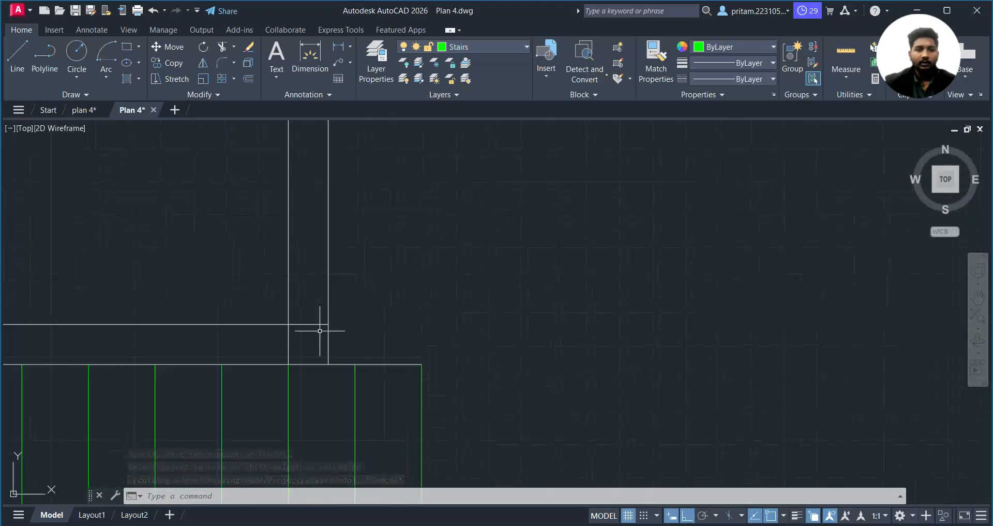
{"action": "scroll", "coordinate": [378, 327], "scroll_direction": "down", "scroll_amount": 1}
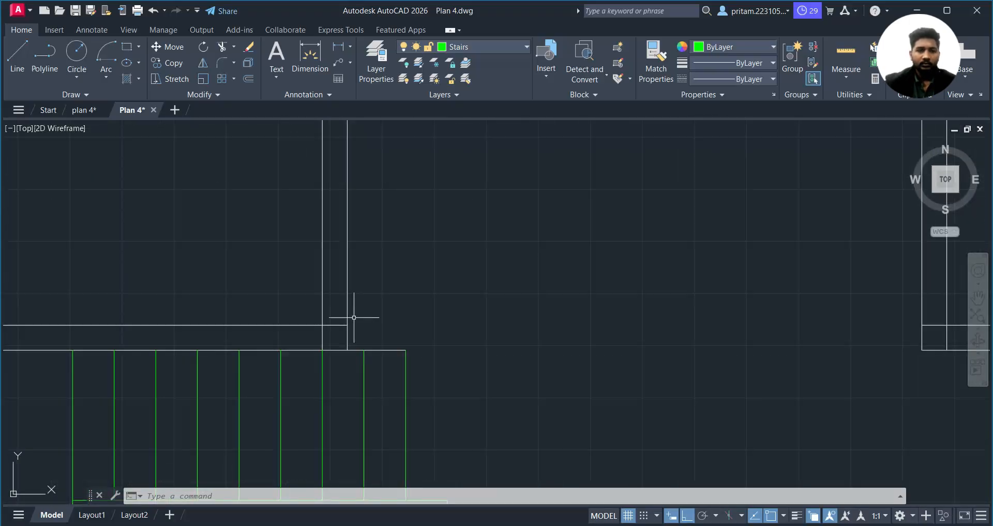
{"action": "left_click", "coordinate": [284, 314]}
{"action": "left_click", "coordinate": [275, 329]}
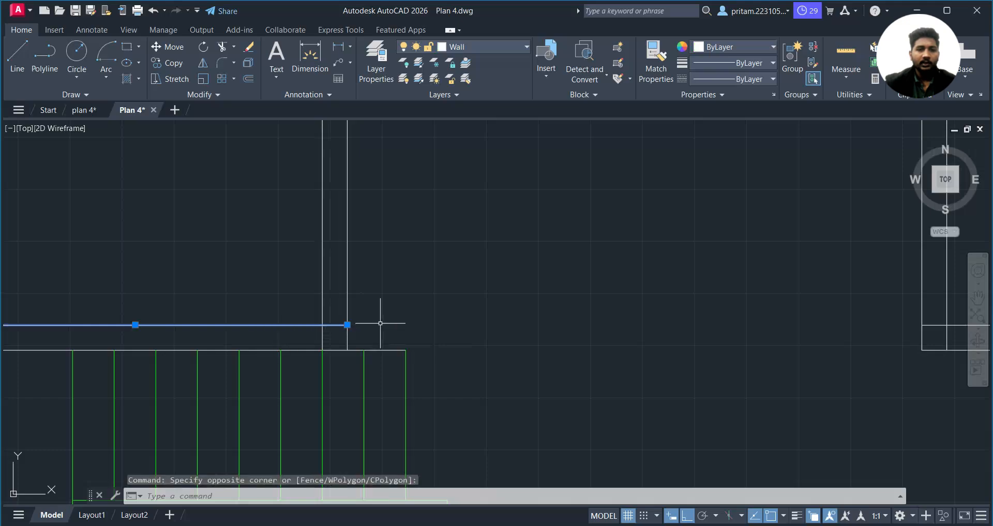
{"action": "left_click", "coordinate": [347, 324]}
{"action": "left_click", "coordinate": [517, 325]}
{"action": "key", "text": "Escape"}
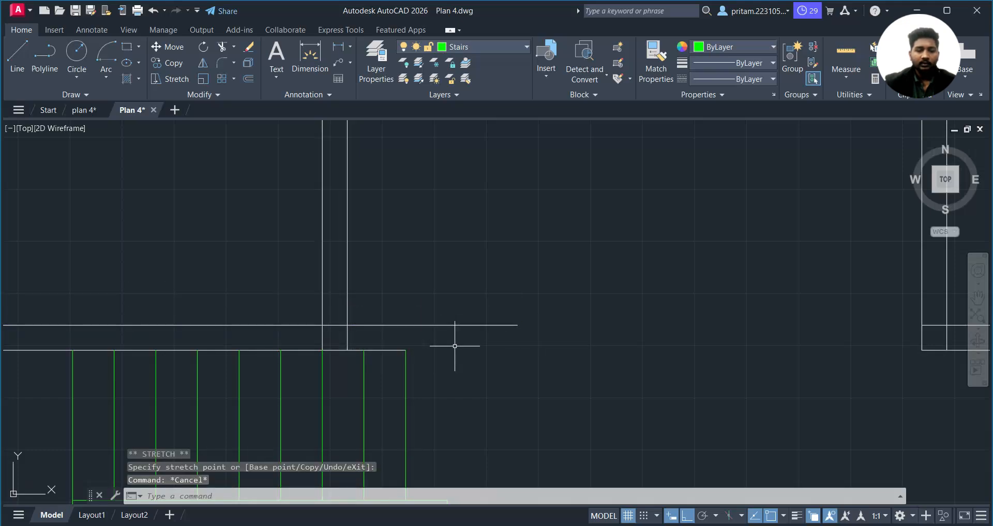
- Extend the upper flight's last tread line up to the stretched wall line
{"action": "type", "text": "ex"}
{"action": "key", "text": "Return"}
{"action": "left_click_drag", "start_coordinate": [416, 364], "coordinate": [388, 365]}
{"action": "key", "text": "Escape"}
- Trim the upper wall line beyond the tread line and the crossing lines at the vertical wall junction
{"action": "type", "text": "t or"}
{"action": "key", "text": "Return"}
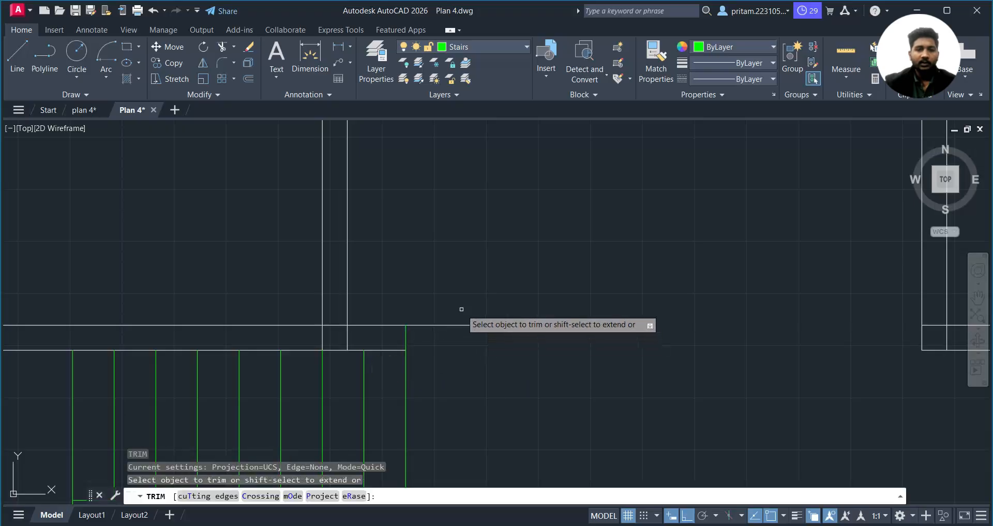
{"action": "left_click", "coordinate": [349, 331]}
{"action": "mouse_move", "coordinate": [349, 331]}
{"action": "left_mouse_down"}
{"action": "mouse_move", "coordinate": [284, 331]}
{"action": "mouse_move", "coordinate": [348, 336]}
{"action": "mouse_move", "coordinate": [334, 330]}
{"action": "mouse_move", "coordinate": [335, 316]}
{"action": "left_mouse_up"}
{"action": "key", "text": "Escape"}
- Shorten the lower flight's last tread line back to the stair-side line of the lower wall
{"action": "scroll", "coordinate": [455, 332], "scroll_direction": "down", "scroll_amount": 4}
{"action": "middle_click_drag", "start_coordinate": [473, 332], "coordinate": [375, 335]}
{"action": "key", "text": "Escape"}
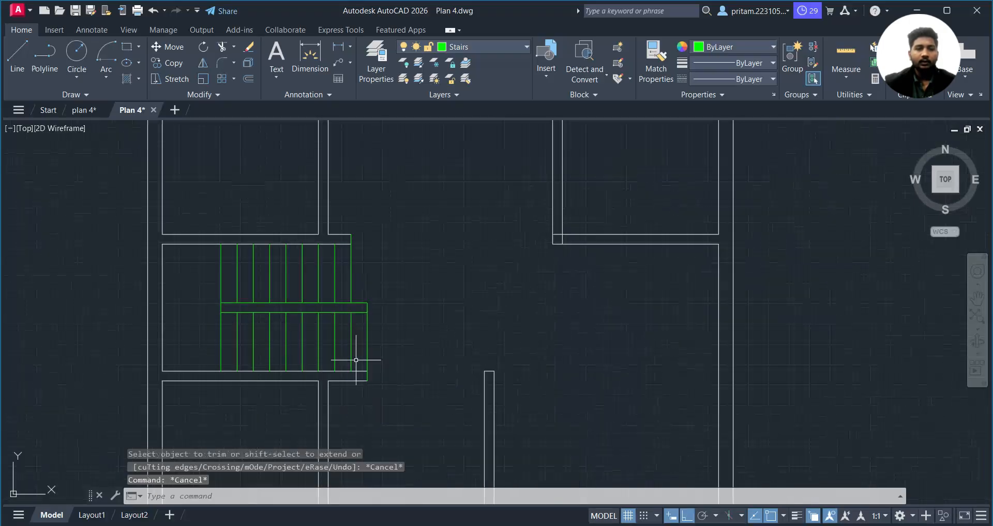
{"action": "scroll", "coordinate": [410, 337], "scroll_direction": "up", "scroll_amount": 4}
{"action": "middle_click_drag", "start_coordinate": [377, 365], "coordinate": [419, 306]}
{"action": "left_click", "coordinate": [356, 354]}
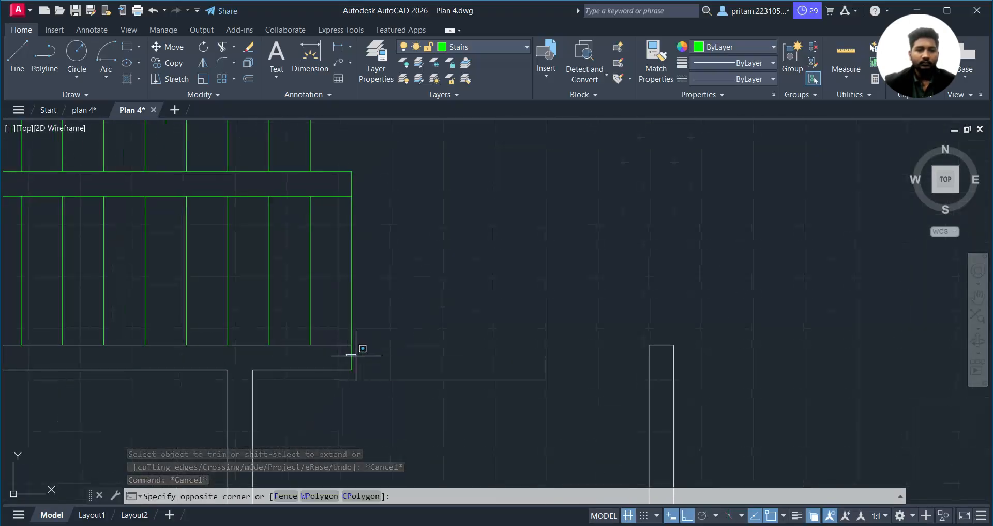
{"action": "left_click", "coordinate": [341, 356]}
{"action": "left_click", "coordinate": [352, 369]}
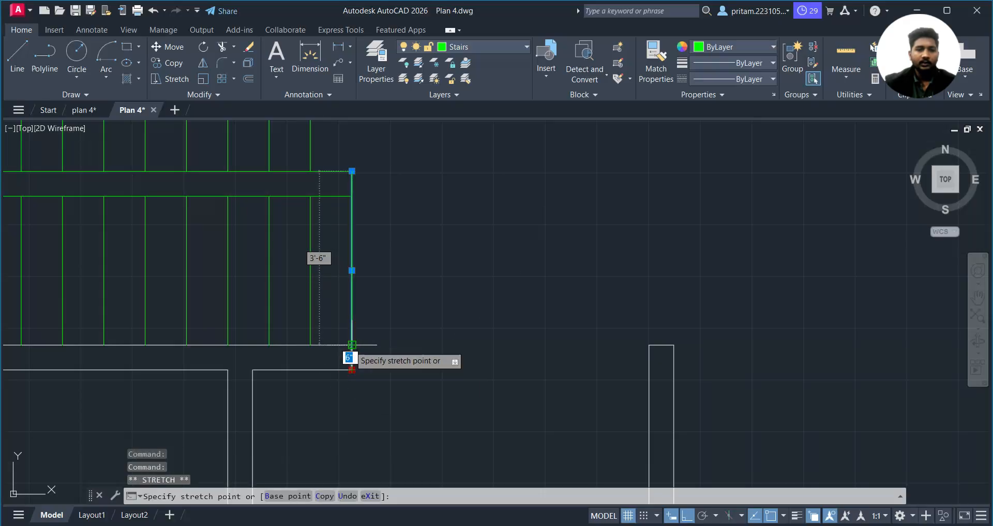
{"action": "left_click", "coordinate": [352, 345]}
{"action": "key", "text": "Escape"}
- Shorten the upper flight's last tread line back to the stair-side line of the upper wall
{"action": "middle_click_drag", "start_coordinate": [354, 344], "coordinate": [414, 452]}
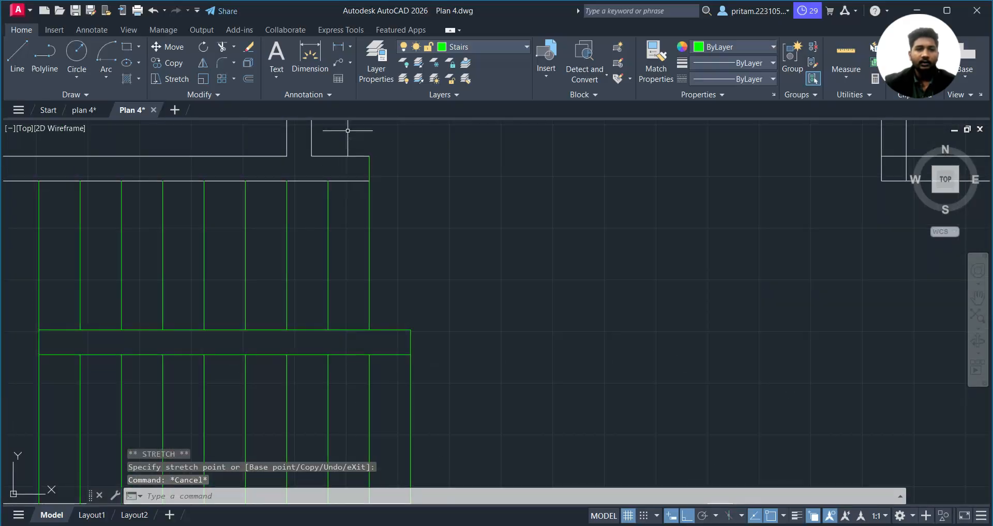
{"action": "left_click", "coordinate": [369, 166]}
{"action": "left_click", "coordinate": [369, 156]}
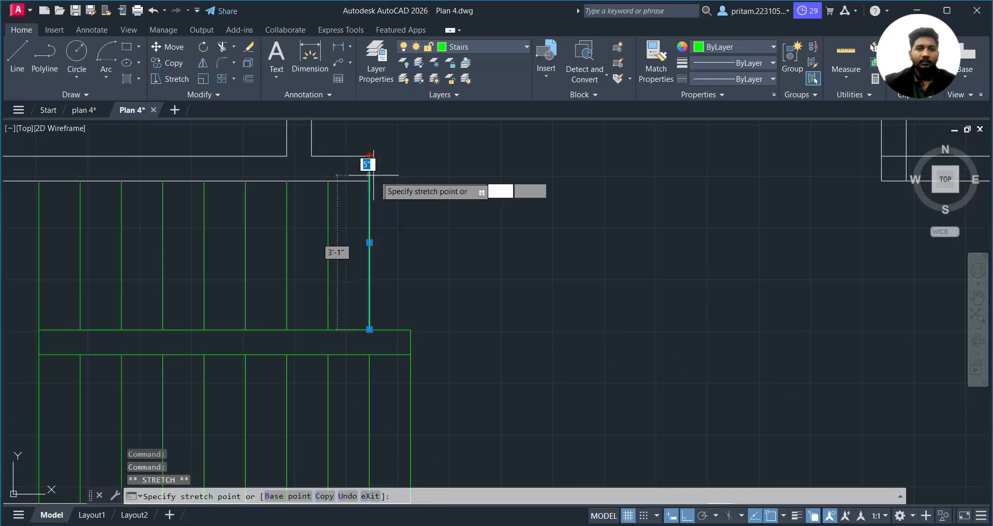
{"action": "left_click", "coordinate": [370, 181]}
{"action": "key", "text": "Escape"}
- Close the open end of the upper wall beside the stairs with a line on the Wall layer
{"action": "scroll", "coordinate": [408, 174], "scroll_direction": "up", "scroll_amount": 1}
{"action": "middle_click_drag", "start_coordinate": [366, 184], "coordinate": [409, 314]}
{"action": "left_click", "coordinate": [22, 57]}
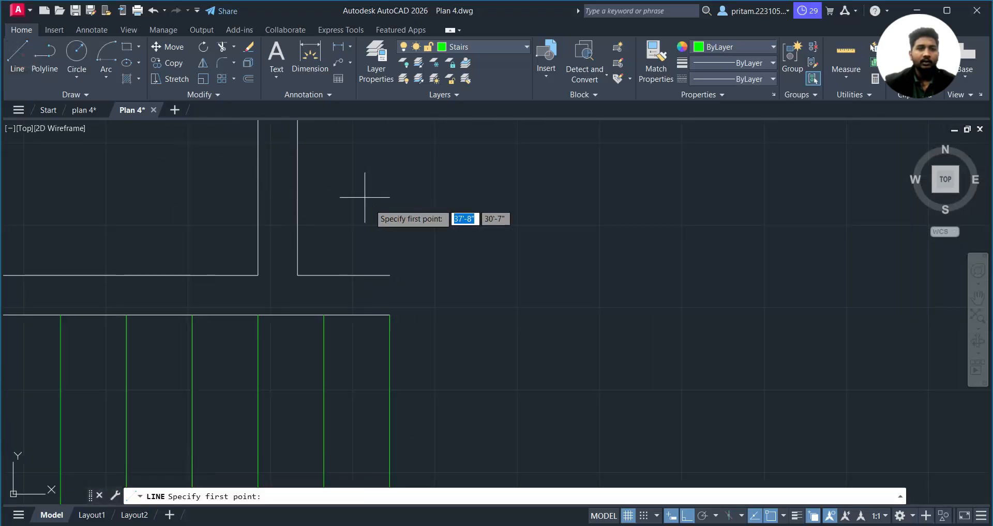
{"action": "left_click", "coordinate": [468, 46]}
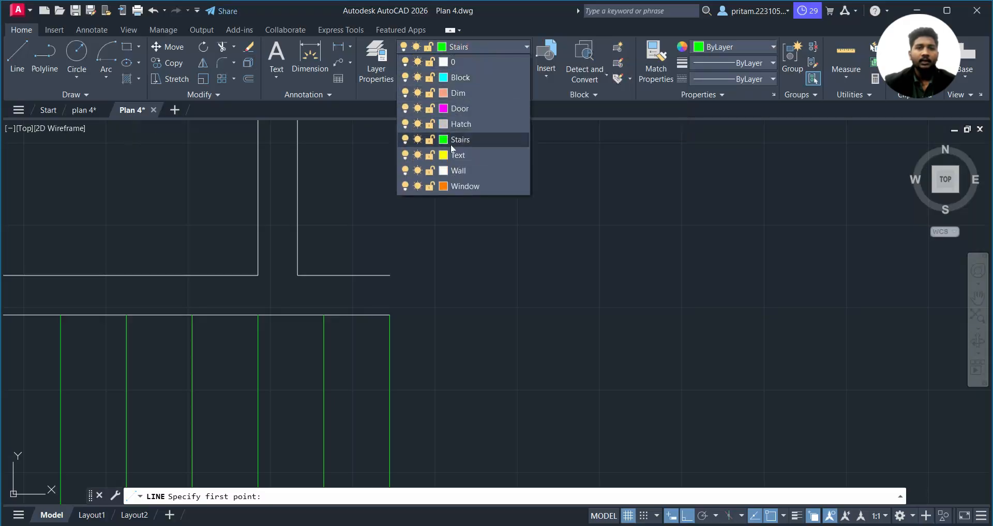
{"action": "left_click", "coordinate": [455, 171]}
{"action": "left_click", "coordinate": [389, 277]}
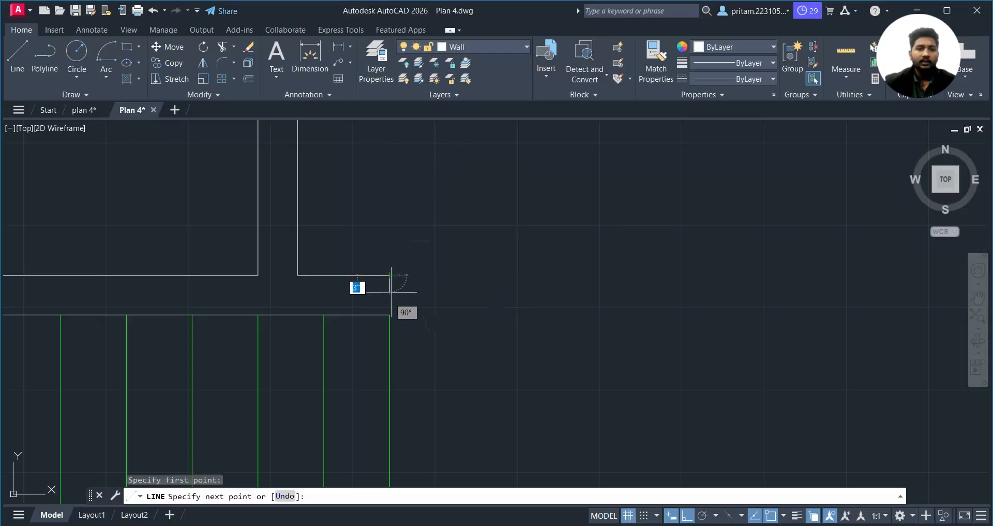
{"action": "left_click", "coordinate": [389, 315]}
{"action": "key", "text": "Escape"}
- Close the open end of the lower wall beside the stairs with a line between its two wall lines
{"action": "middle_click_drag", "start_coordinate": [468, 341], "coordinate": [275, 124]}
{"action": "scroll", "coordinate": [402, 248], "scroll_direction": "down", "scroll_amount": 2}
{"action": "middle_click_drag", "start_coordinate": [424, 299], "coordinate": [471, 256]}
{"action": "scroll", "coordinate": [402, 329], "scroll_direction": "up", "scroll_amount": 2}
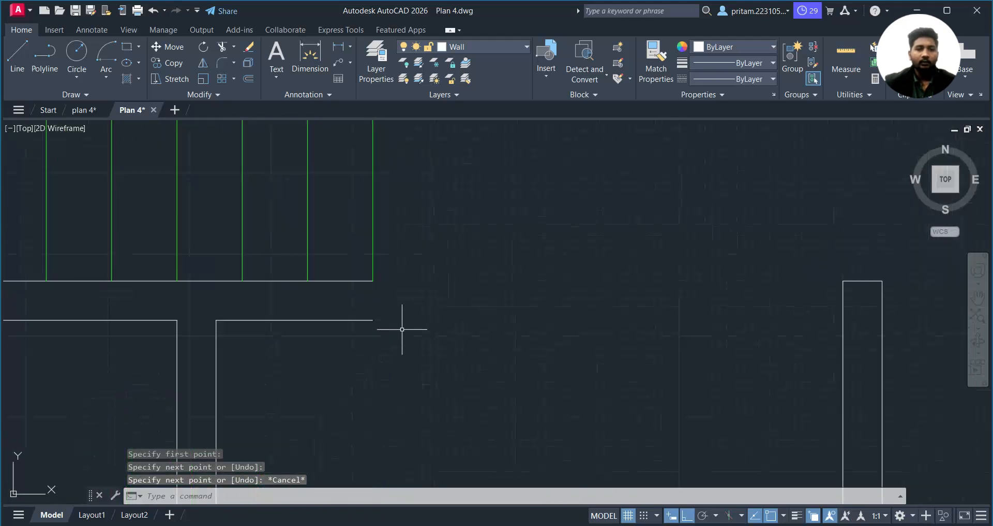
{"action": "key", "text": "l"}
{"action": "key", "text": "Return"}
{"action": "left_click", "coordinate": [373, 281]}
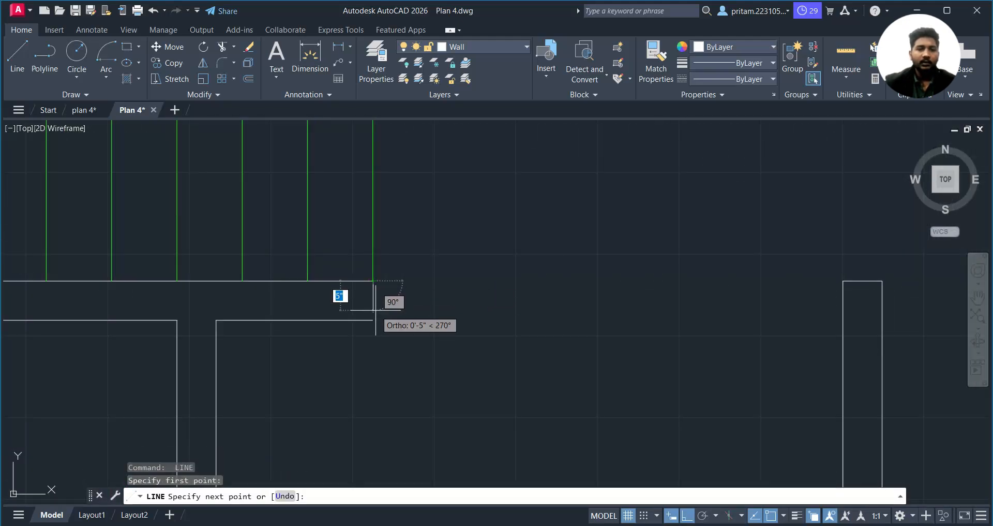
{"action": "key", "text": "Escape"}
{"action": "scroll", "coordinate": [470, 329], "scroll_direction": "down", "scroll_amount": 5}
{"action": "scroll", "coordinate": [399, 295], "scroll_direction": "up", "scroll_amount": 2}
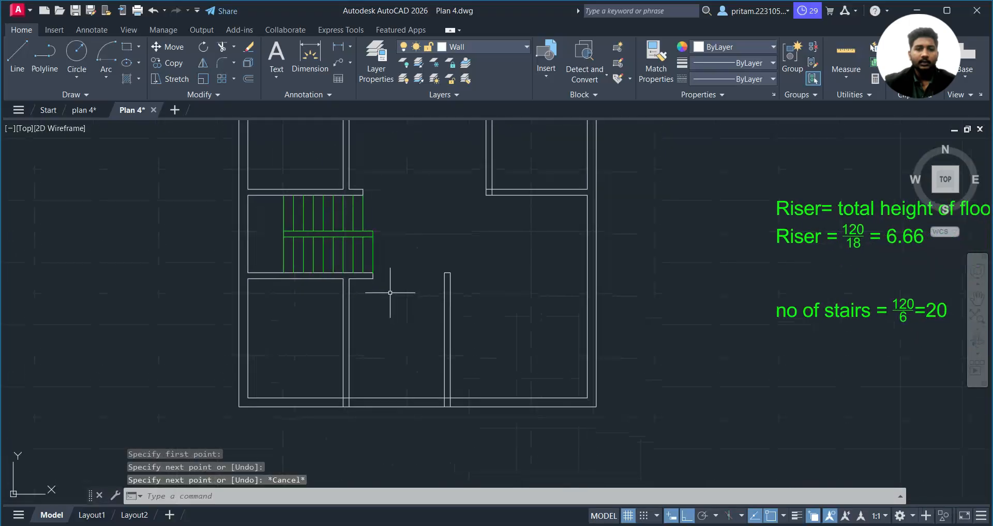
- Make Door the current layer
{"action": "scroll", "coordinate": [331, 236], "scroll_direction": "down", "scroll_amount": 2}
{"action": "middle_click_drag", "start_coordinate": [426, 226], "coordinate": [433, 300]}
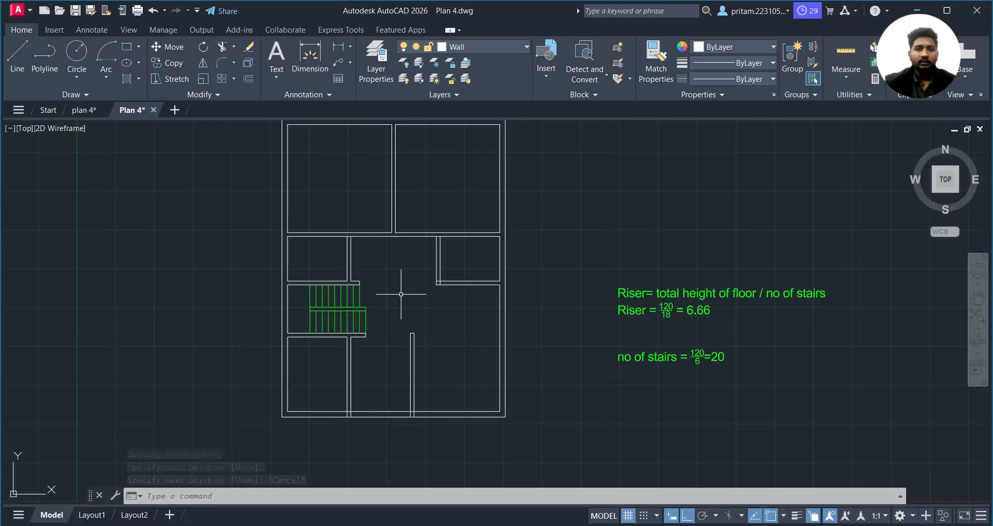
{"action": "middle_click_drag", "start_coordinate": [467, 325], "coordinate": [461, 337]}
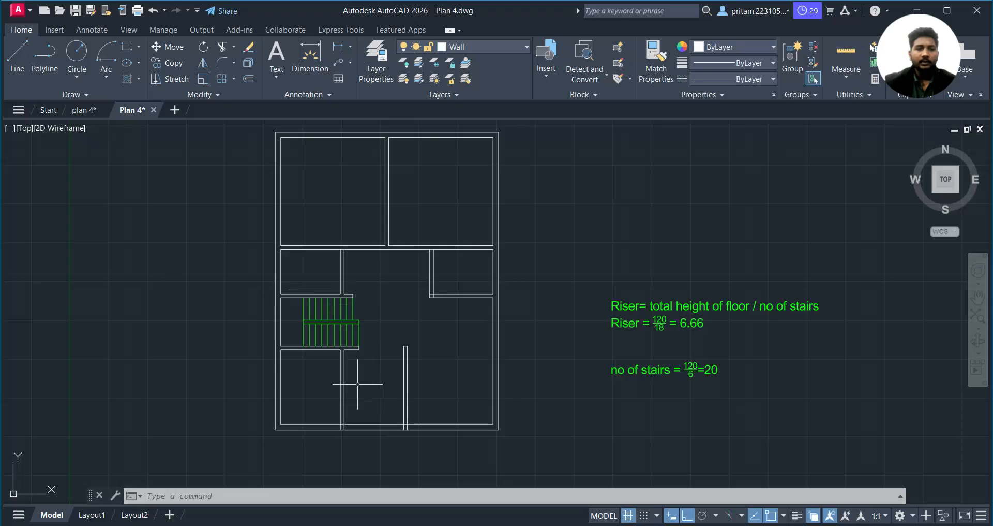
{"action": "middle_click_drag", "start_coordinate": [448, 373], "coordinate": [362, 368]}
{"action": "middle_click_drag", "start_coordinate": [355, 316], "coordinate": [389, 438]}
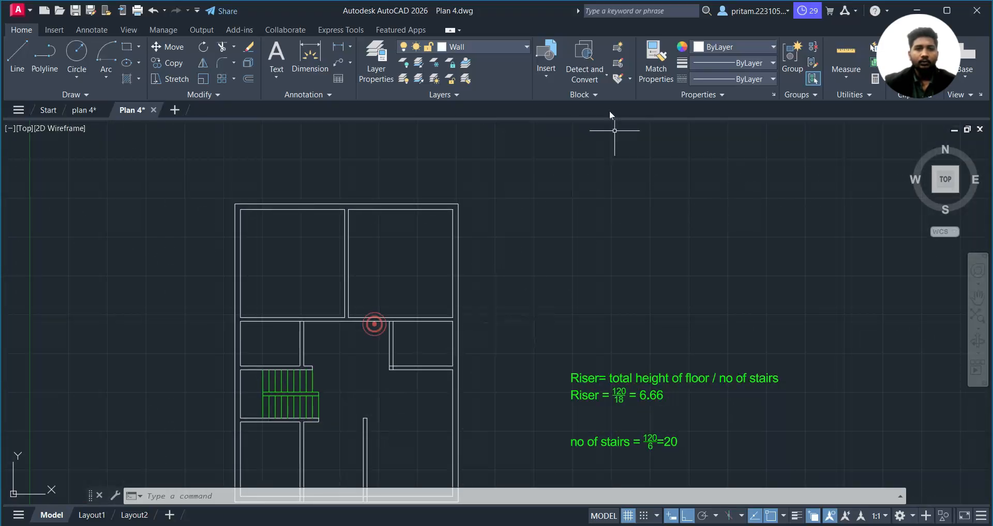
{"action": "scroll", "coordinate": [662, 174], "scroll_direction": "up", "scroll_amount": 2}
{"action": "left_click", "coordinate": [502, 47]}
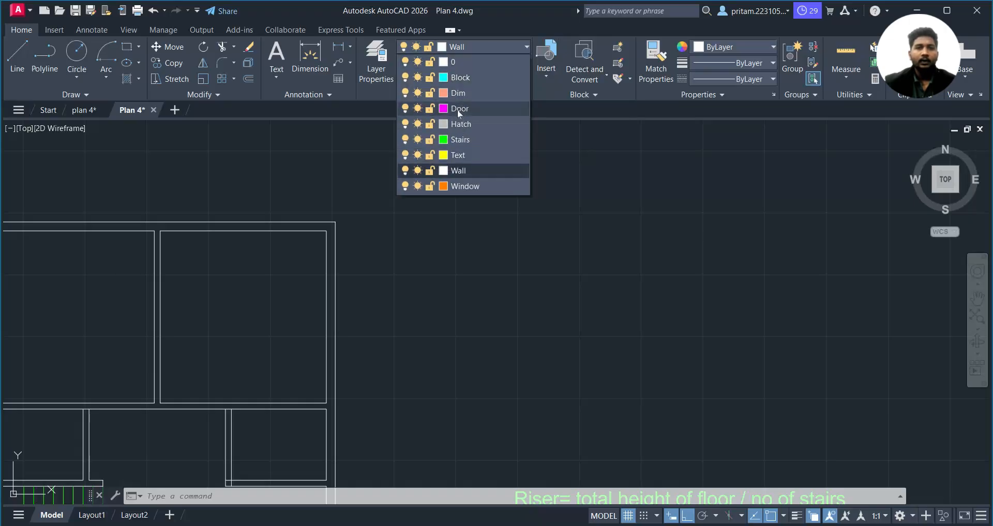
{"action": "left_click", "coordinate": [457, 109]}
{"action": "mouse_move", "coordinate": [574, 308]}
{"action": "middle_mouse_down"}
{"action": "mouse_move", "coordinate": [468, 260]}
{"action": "mouse_move", "coordinate": [445, 240]}
{"action": "mouse_move", "coordinate": [443, 275]}
{"action": "middle_mouse_up"}
{"action": "left_click", "coordinate": [127, 50]}
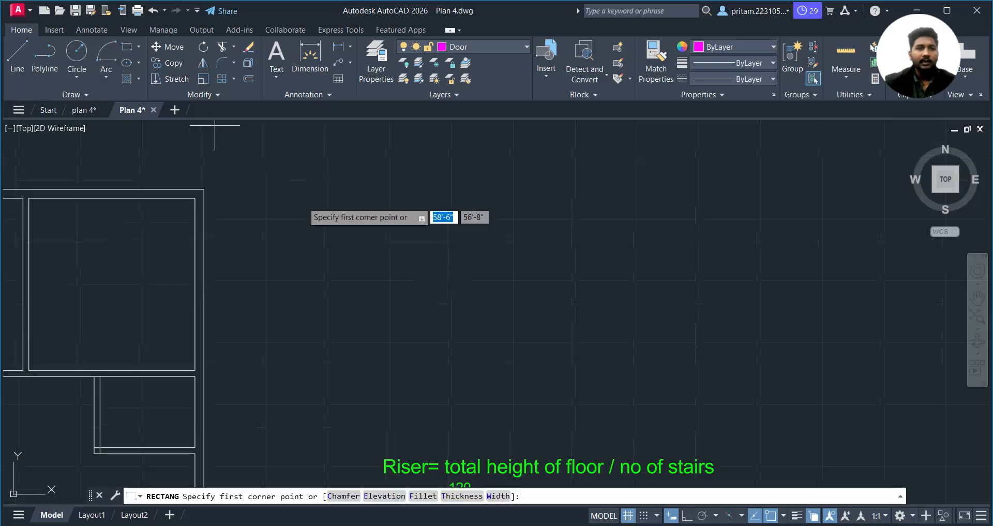
{"action": "left_click", "coordinate": [457, 316]}
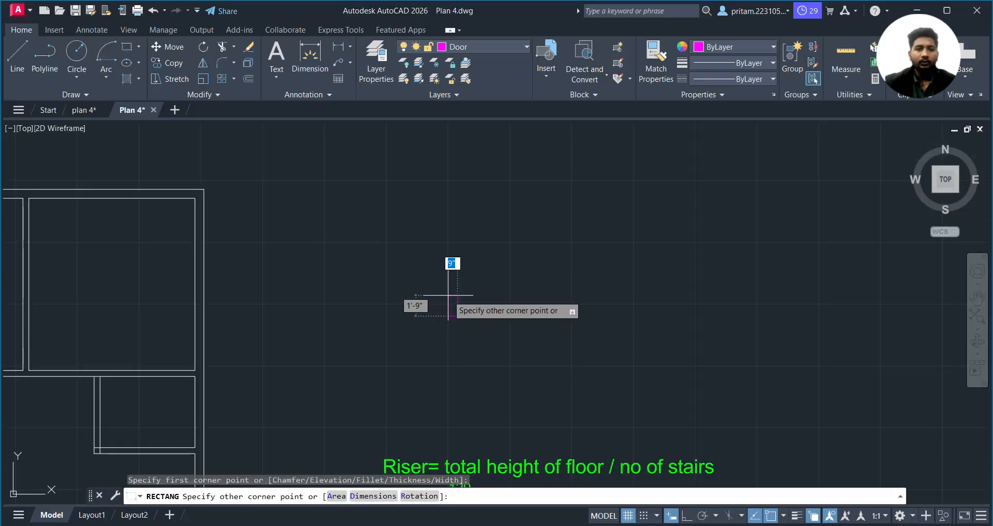
{"action": "scroll", "coordinate": [447, 296], "scroll_direction": "up", "scroll_amount": 2}
{"action": "scroll", "coordinate": [447, 295], "scroll_direction": "down", "scroll_amount": 2}
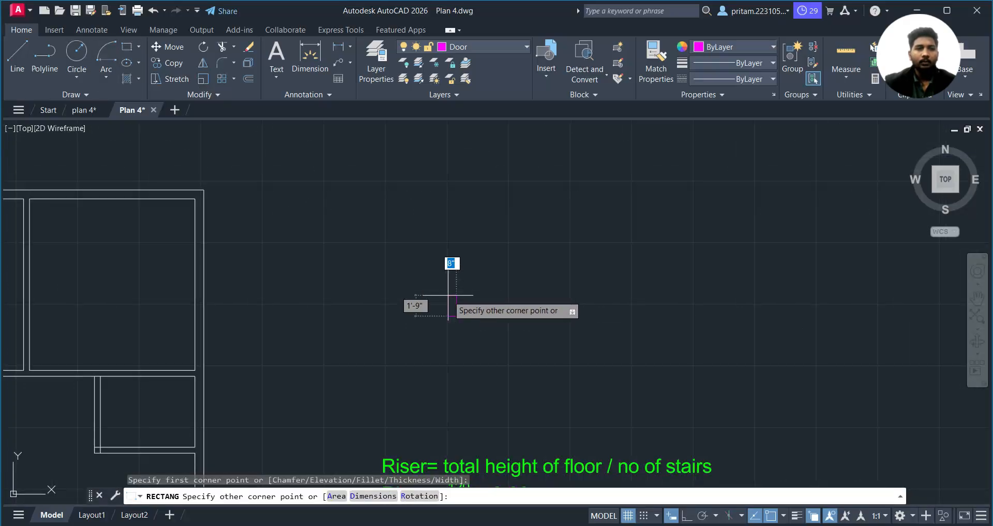
{"action": "key", "text": "Escape"}
- Switch to the reference plan drawing and examine its door openings, frames and the door size notes
{"action": "left_click", "coordinate": [76, 110]}
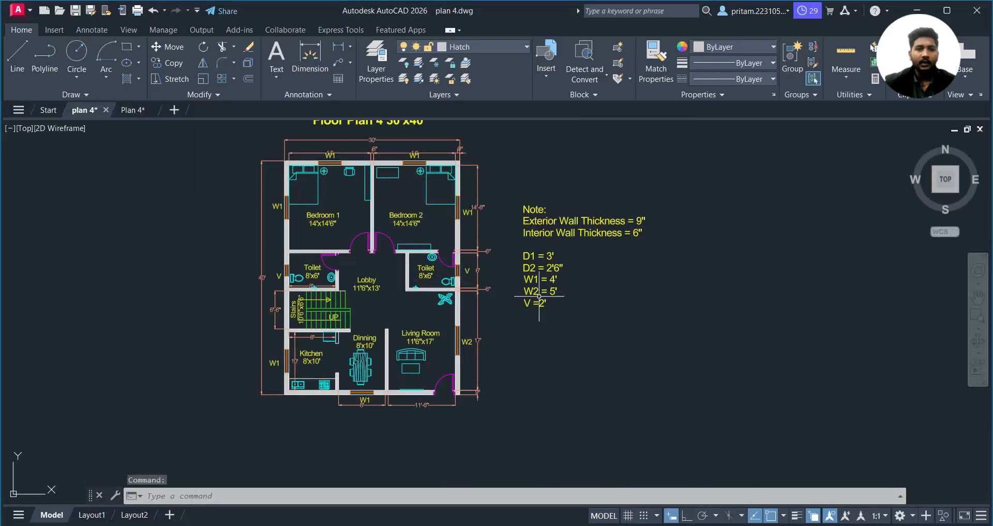
{"action": "scroll", "coordinate": [342, 260], "scroll_direction": "up", "scroll_amount": 5}
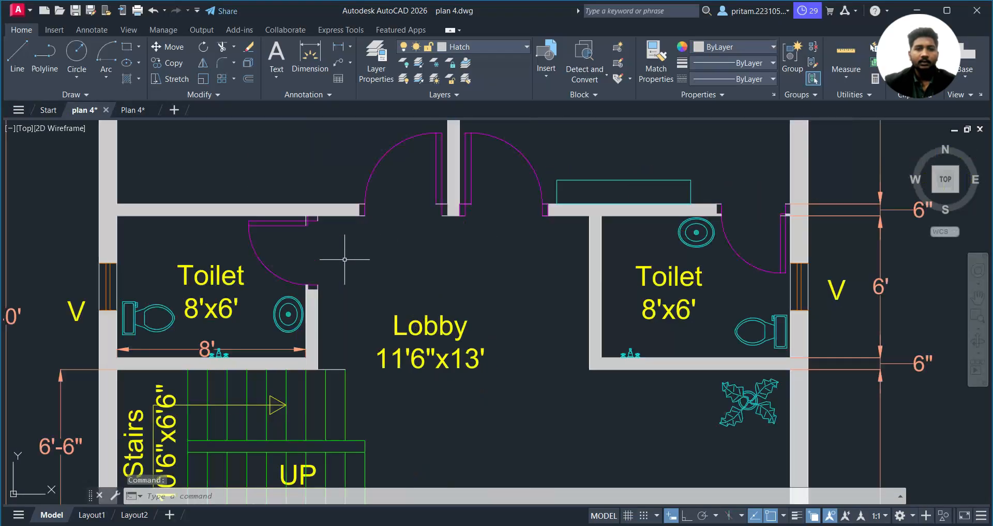
{"action": "scroll", "coordinate": [345, 257], "scroll_direction": "down", "scroll_amount": 10}
{"action": "scroll", "coordinate": [449, 315], "scroll_direction": "up", "scroll_amount": 10}
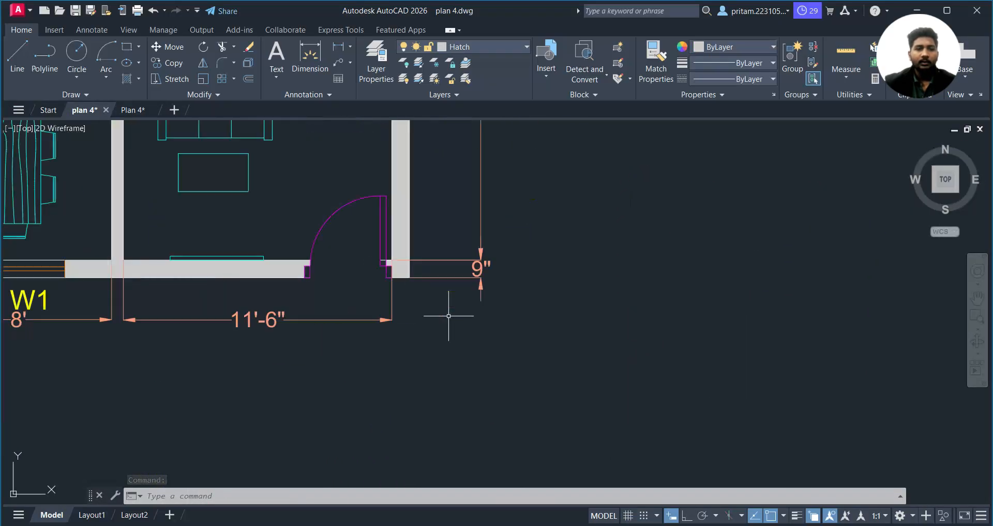
{"action": "scroll", "coordinate": [370, 280], "scroll_direction": "down", "scroll_amount": 6}
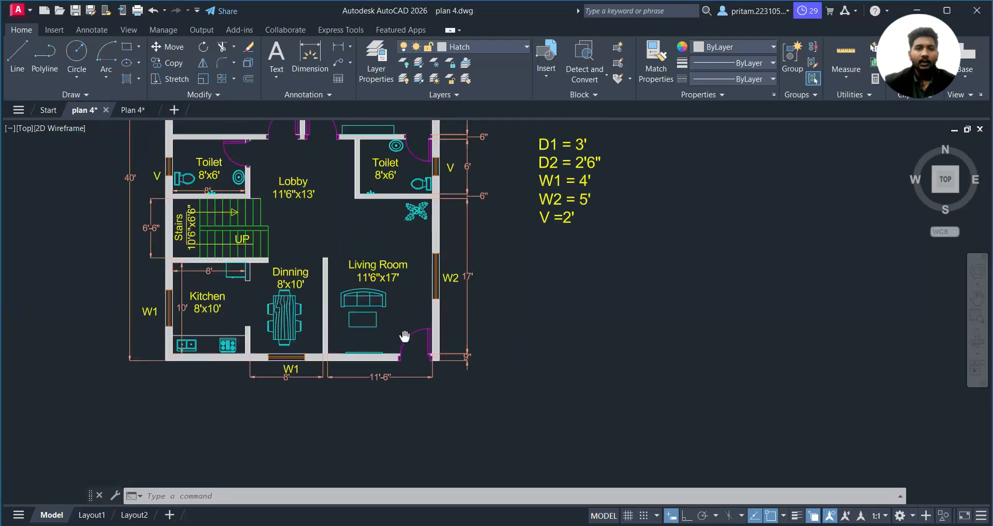
{"action": "middle_click_drag", "start_coordinate": [483, 281], "coordinate": [487, 323]}
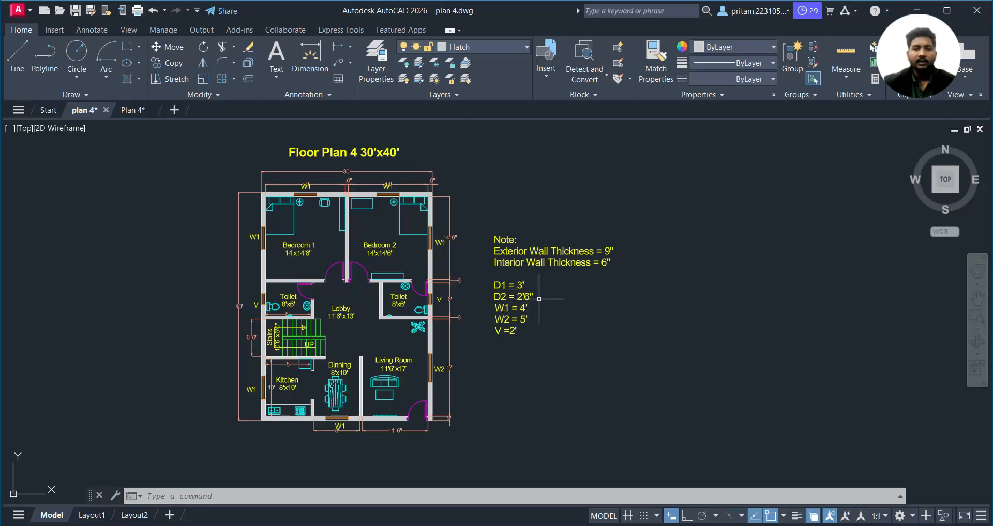
- Return to the new drawing, move the riser calculation note straight up clear of the plan and shorten its text frame
{"action": "left_click", "coordinate": [132, 110]}
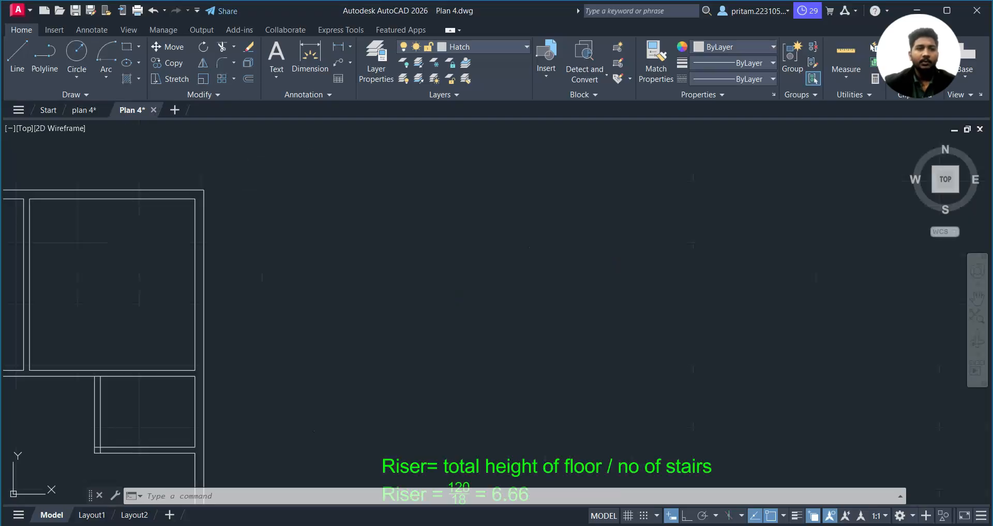
{"action": "left_click", "coordinate": [402, 307]}
{"action": "left_click", "coordinate": [347, 339]}
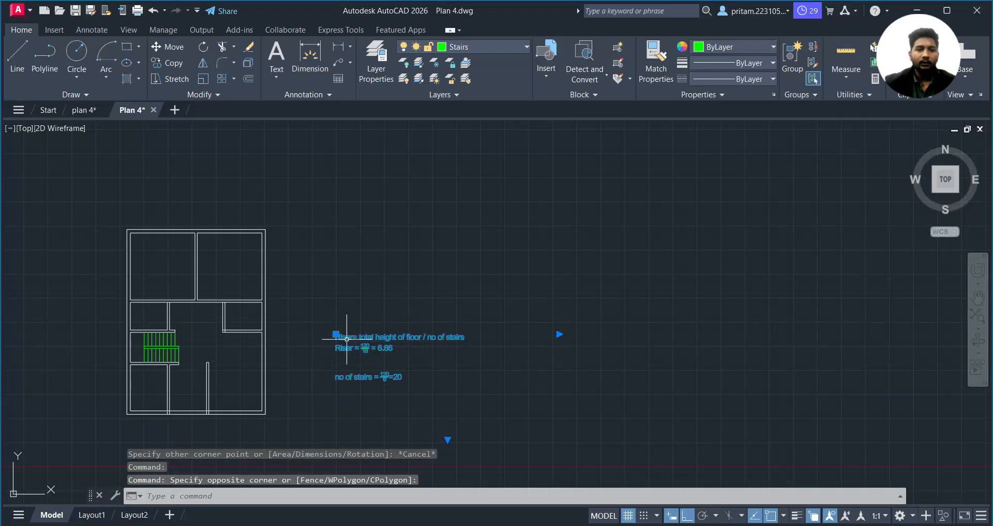
{"action": "left_click", "coordinate": [335, 334]}
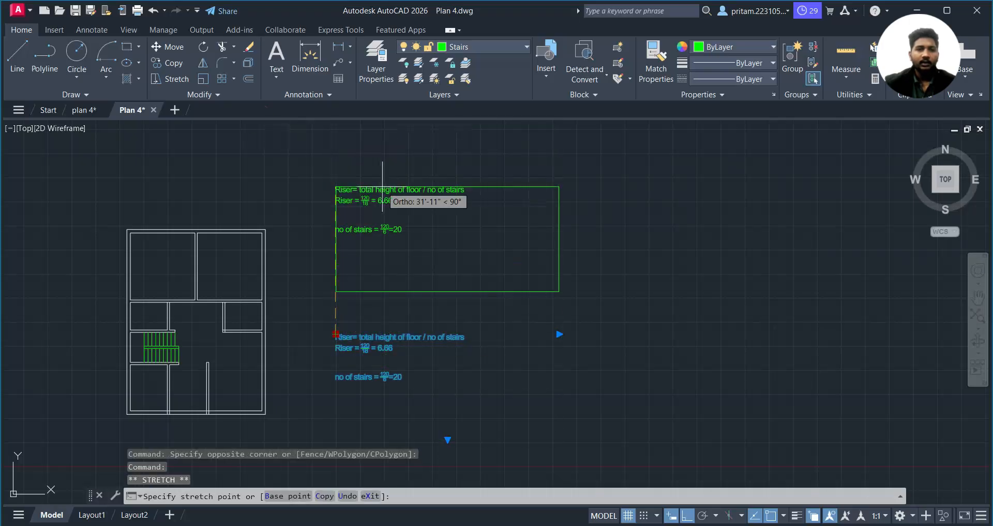
{"action": "left_click", "coordinate": [348, 142]}
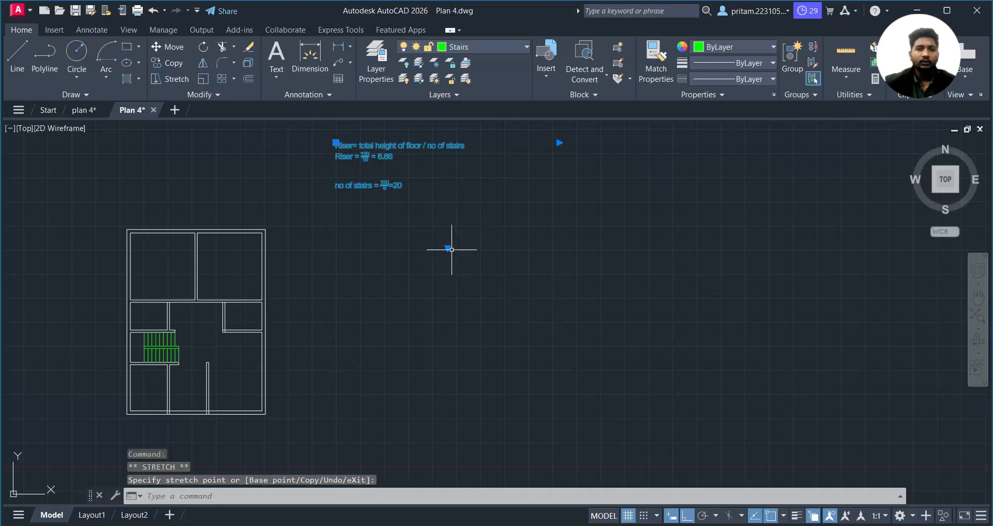
{"action": "left_click", "coordinate": [430, 202]}
- Assign the riser calculation note to the Text layer
{"action": "left_click", "coordinate": [477, 46]}
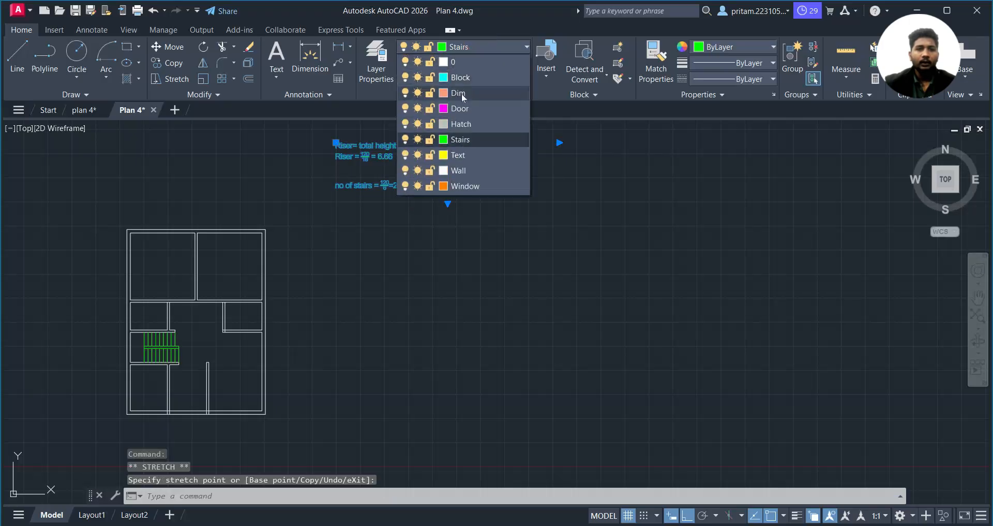
{"action": "left_click", "coordinate": [464, 155]}
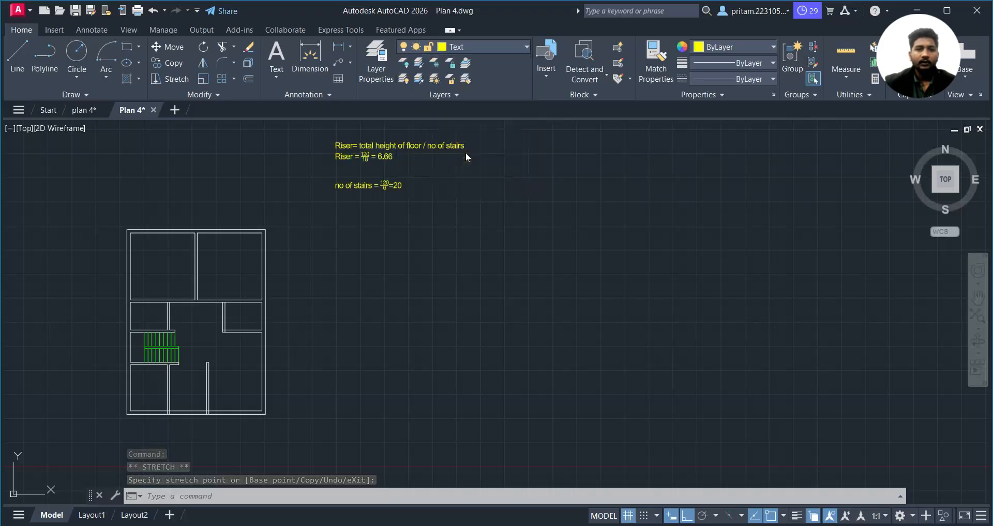
{"action": "key", "text": "Escape"}
- Draw a rectangle 3" wide and 6" high on the Door layer in the empty space beside the plan
{"action": "left_click", "coordinate": [477, 47]}
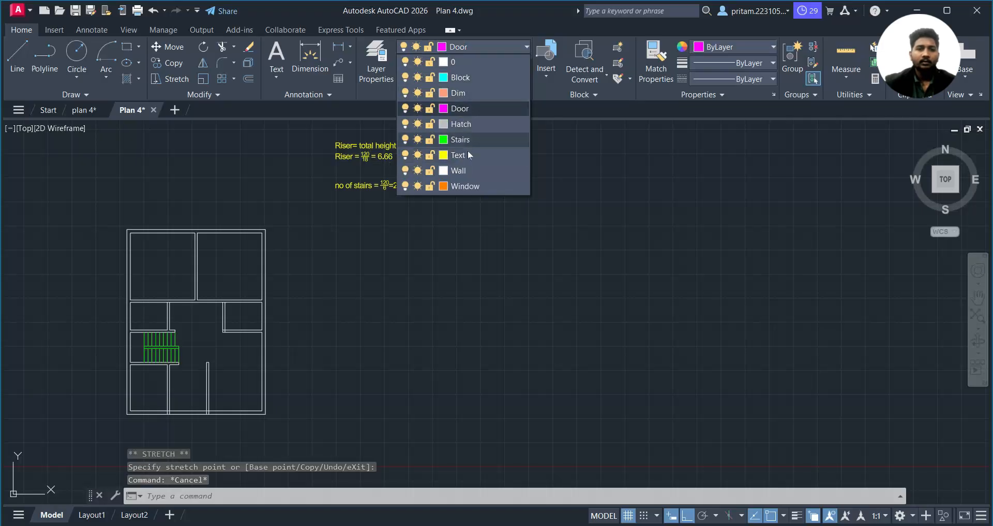
{"action": "left_click", "coordinate": [466, 110]}
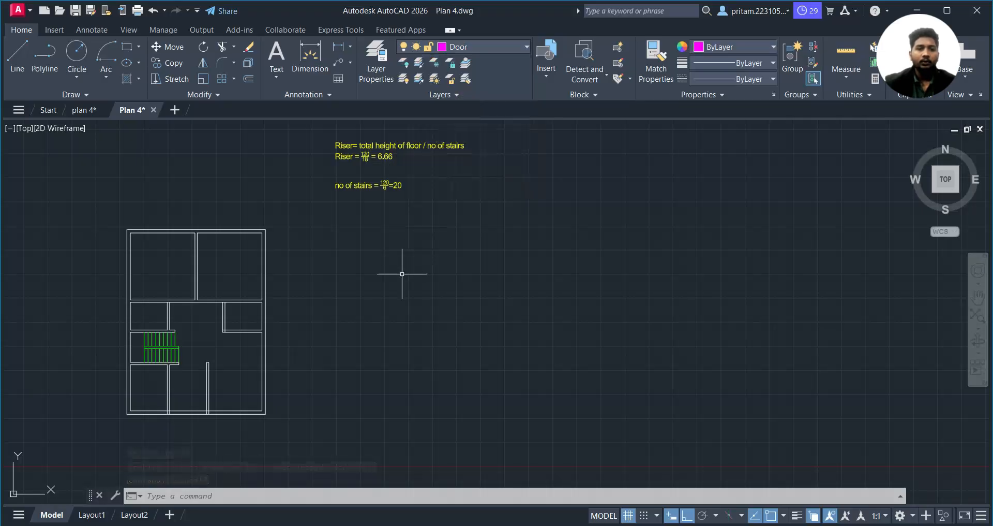
{"action": "left_click", "coordinate": [124, 48]}
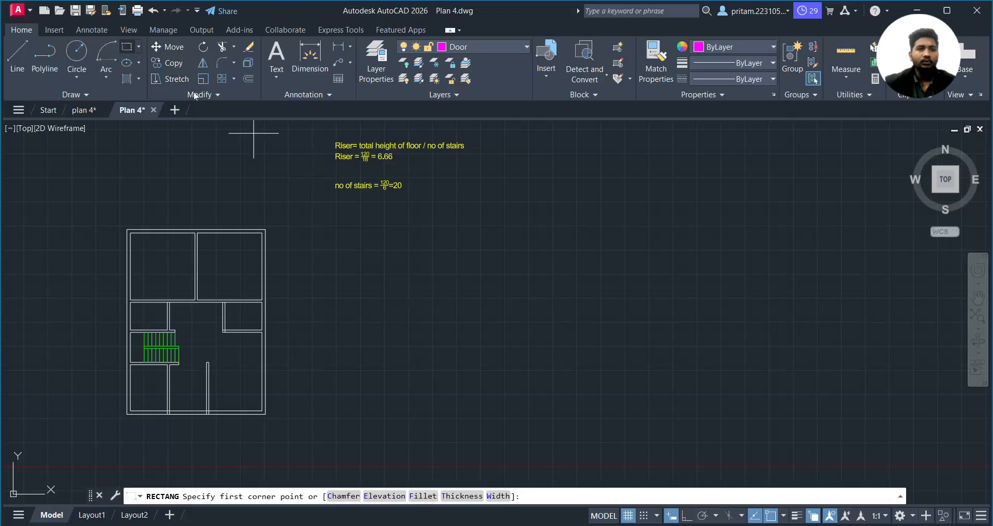
{"action": "middle_click_drag", "start_coordinate": [409, 356], "coordinate": [467, 314]}
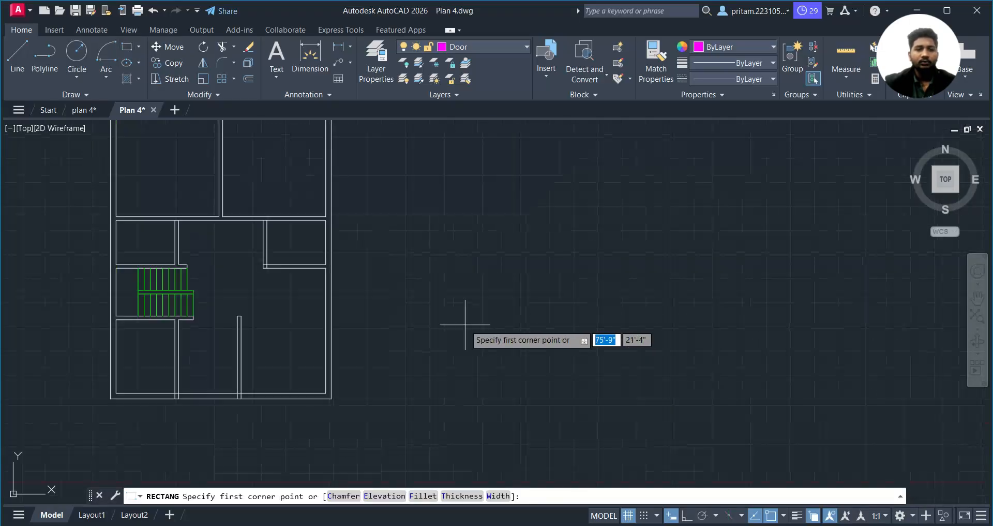
{"action": "scroll", "coordinate": [414, 321], "scroll_direction": "up", "scroll_amount": 4}
{"action": "left_click", "coordinate": [405, 304]}
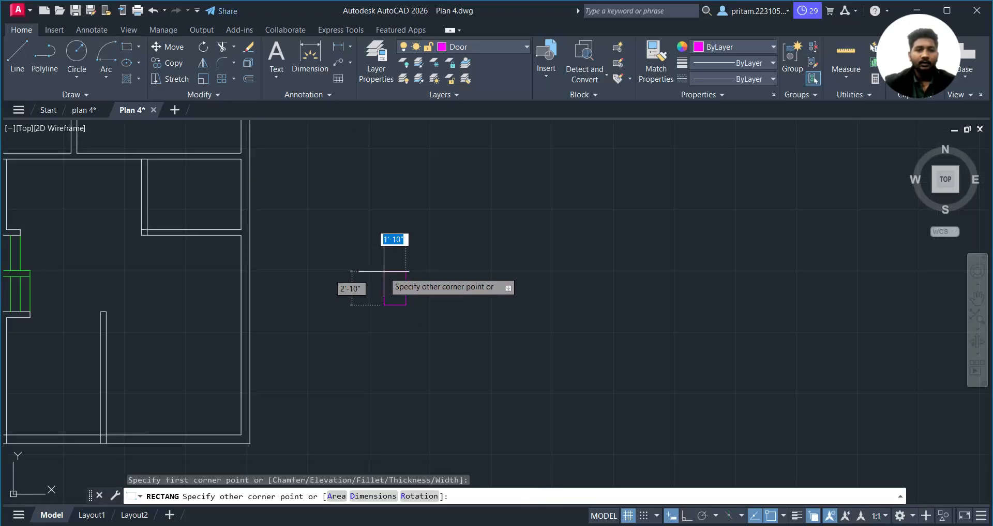
{"action": "scroll", "coordinate": [386, 279], "scroll_direction": "up", "scroll_amount": 2}
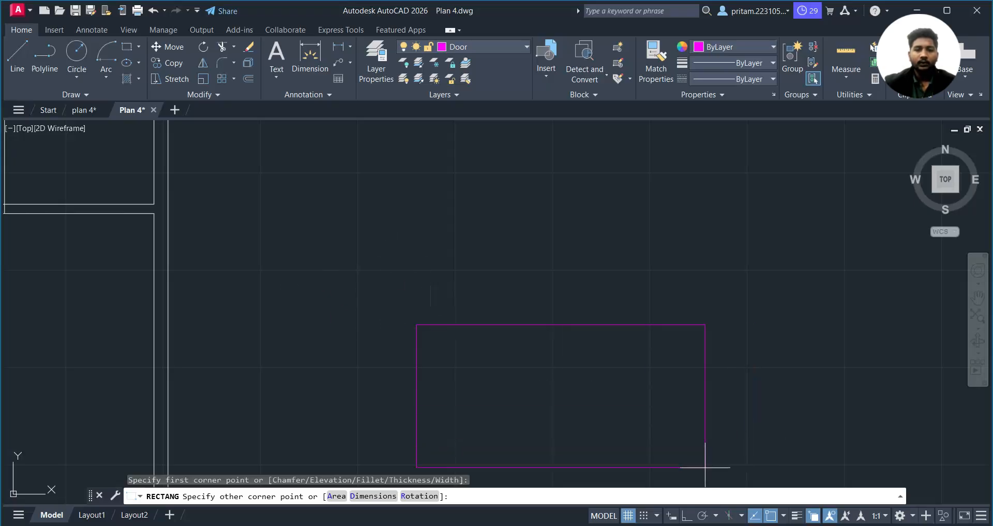
{"action": "left_click", "coordinate": [672, 515]}
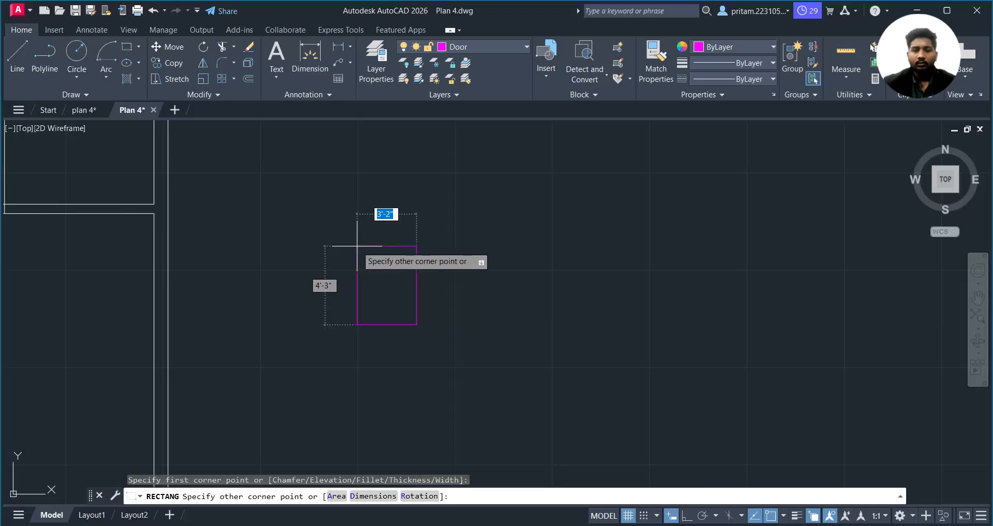
{"action": "type", "text": "3"}
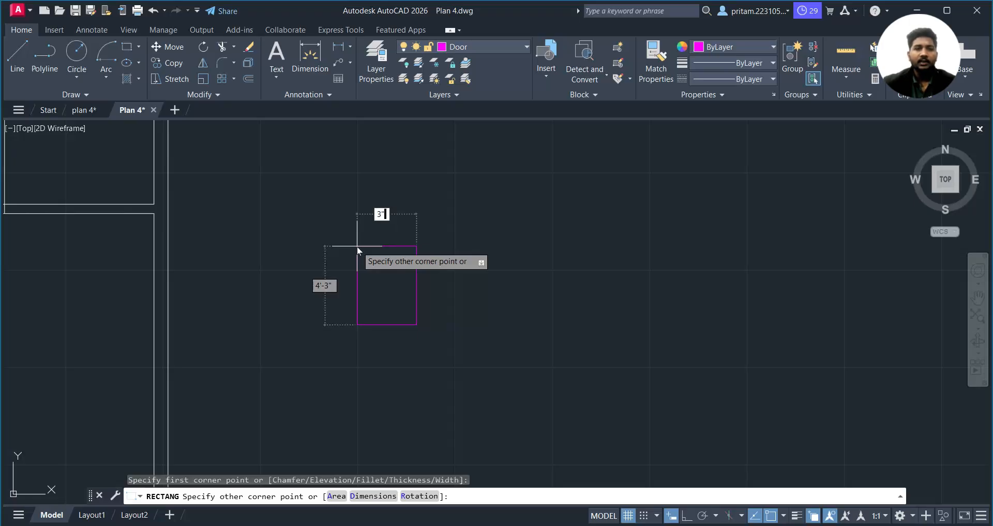
{"action": "type", "text": "\""}
{"action": "key", "text": "Tab"}
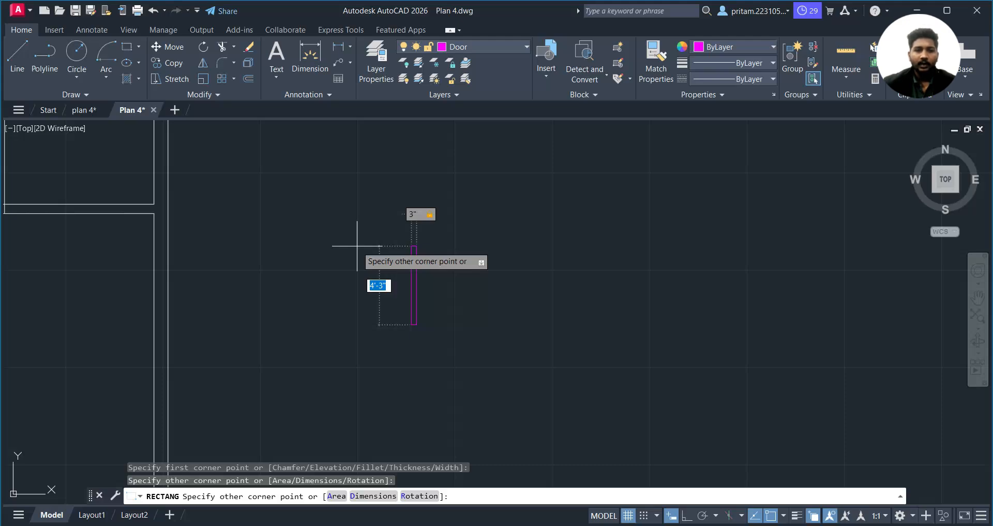
{"action": "type", "text": "6"}
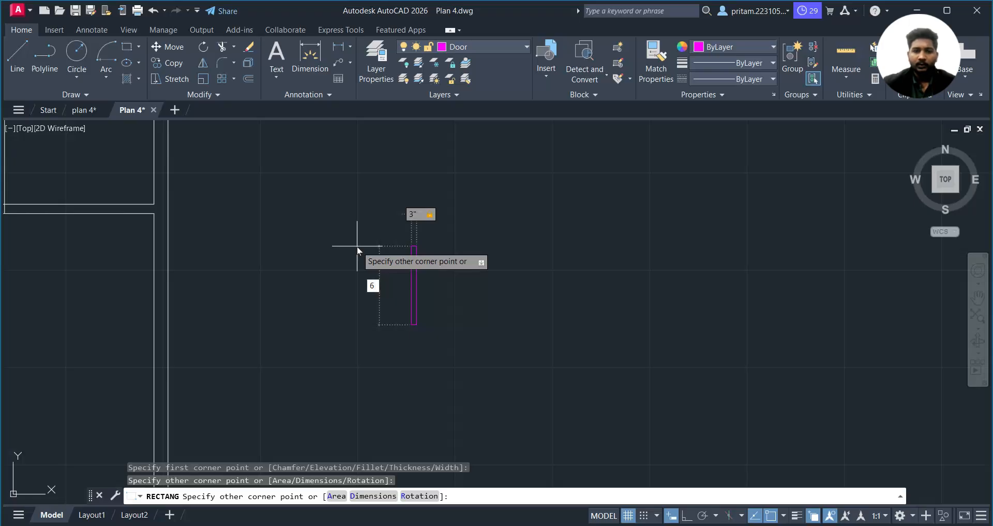
{"action": "key", "text": "Return"}
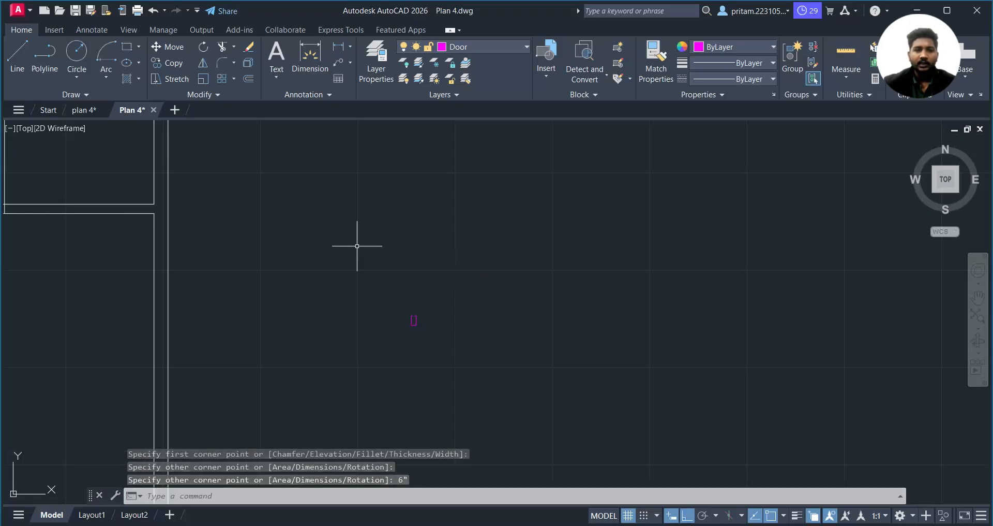
- Draw the door leaf as a rectangle 3" wide and 3' high, rising beside the upper-left corner of the small frame rectangle
{"action": "scroll", "coordinate": [417, 306], "scroll_direction": "up", "scroll_amount": 1}
{"action": "middle_click_drag", "start_coordinate": [427, 305], "coordinate": [587, 368]}
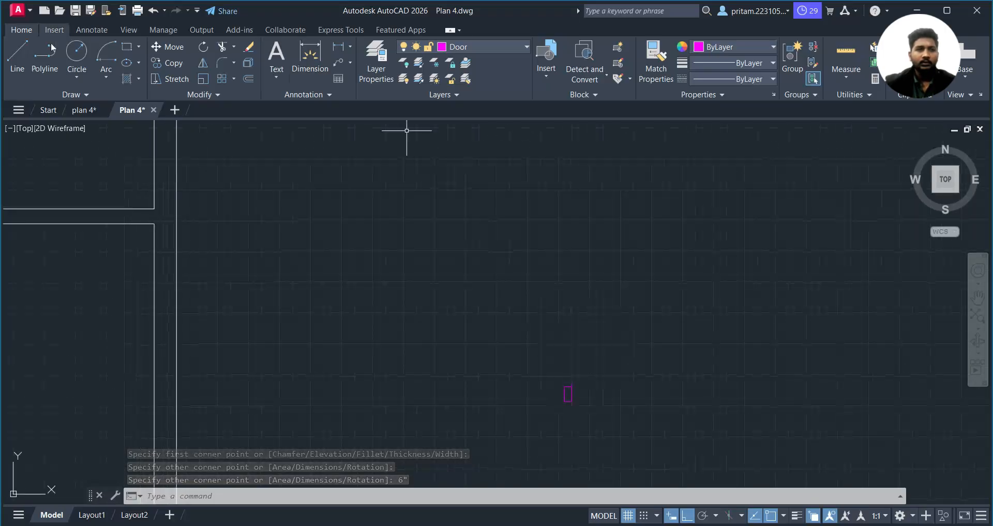
{"action": "left_click", "coordinate": [127, 46]}
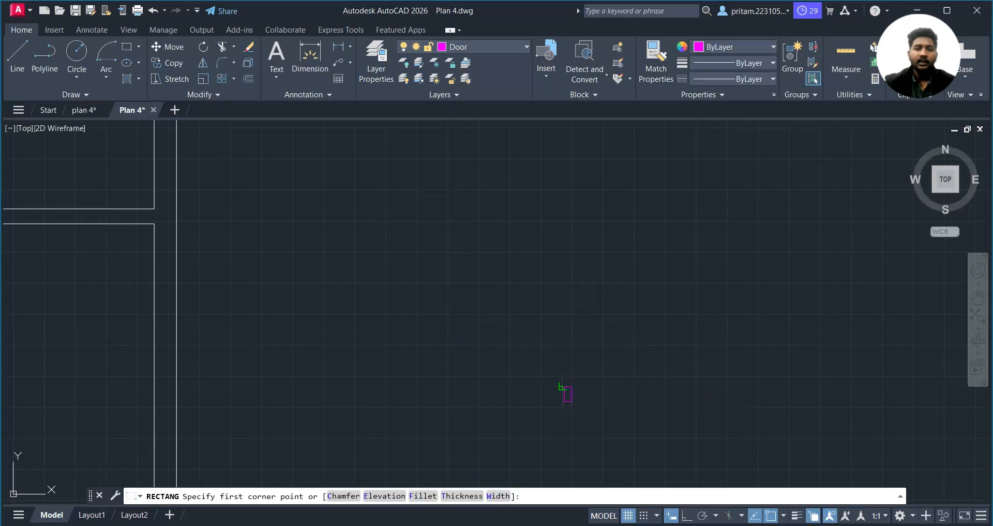
{"action": "left_click", "coordinate": [564, 386]}
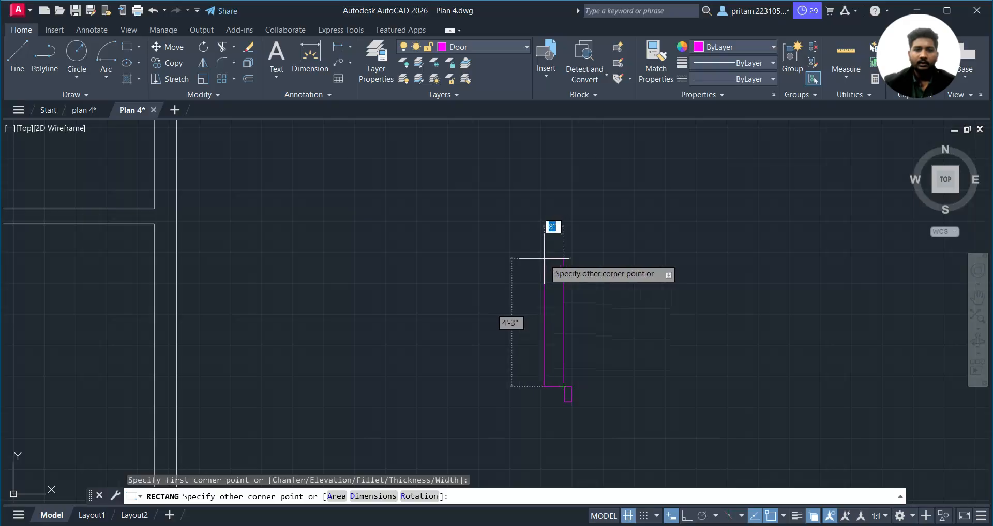
{"action": "type", "text": "3"}
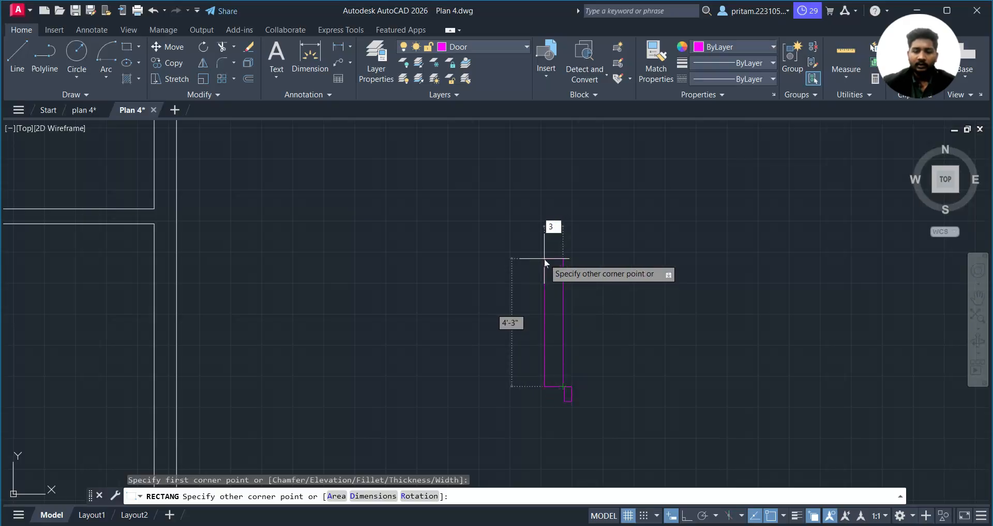
{"action": "key", "text": "Tab"}
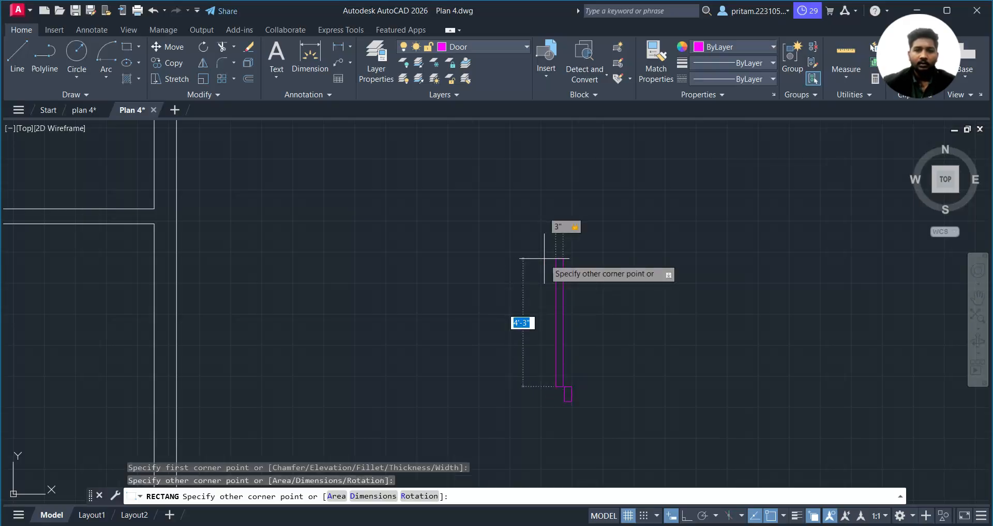
{"action": "type", "text": "3"}
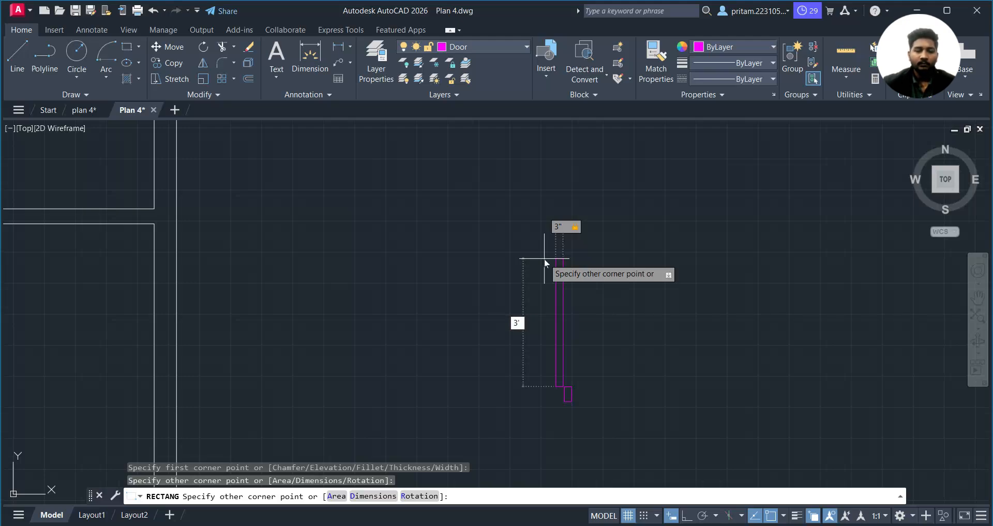
{"action": "type", "text": "'"}
{"action": "key", "text": "Tab"}
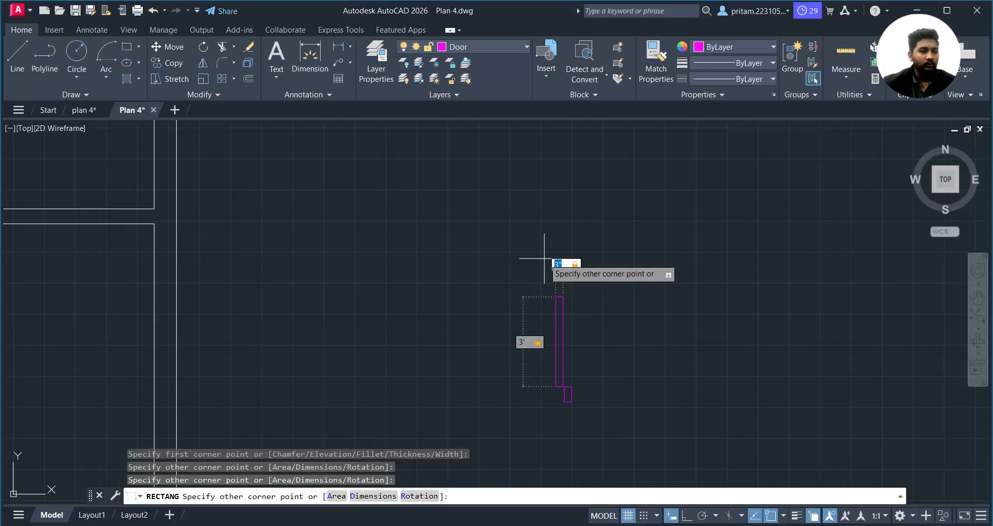
{"action": "key", "text": "Return"}
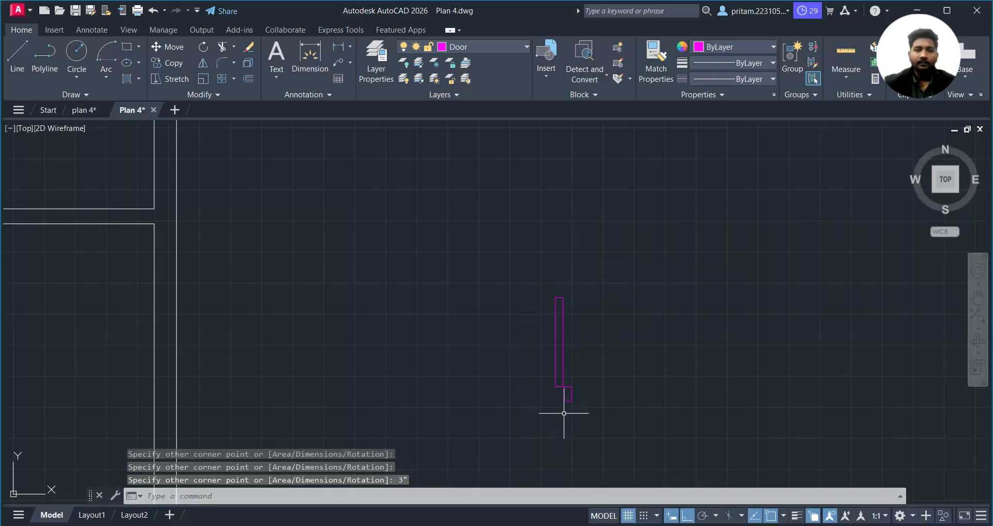
- Move the door leaf by its lower-right corner onto the upper-left corner of the small frame rectangle
{"action": "scroll", "coordinate": [575, 368], "scroll_direction": "up", "scroll_amount": 4}
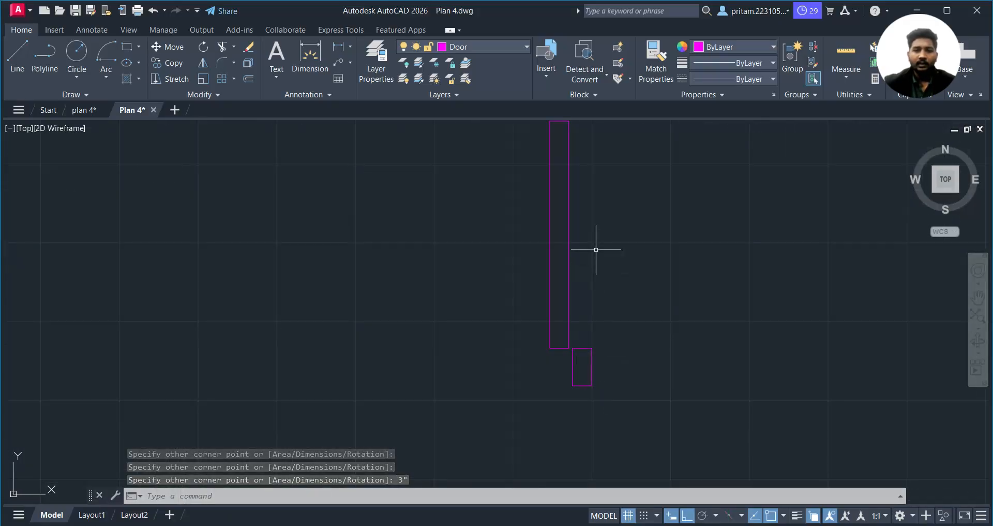
{"action": "left_click", "coordinate": [594, 249]}
{"action": "left_click", "coordinate": [534, 286]}
{"action": "scroll", "coordinate": [566, 309], "scroll_direction": "up", "scroll_amount": 2}
{"action": "key", "text": "Escape"}
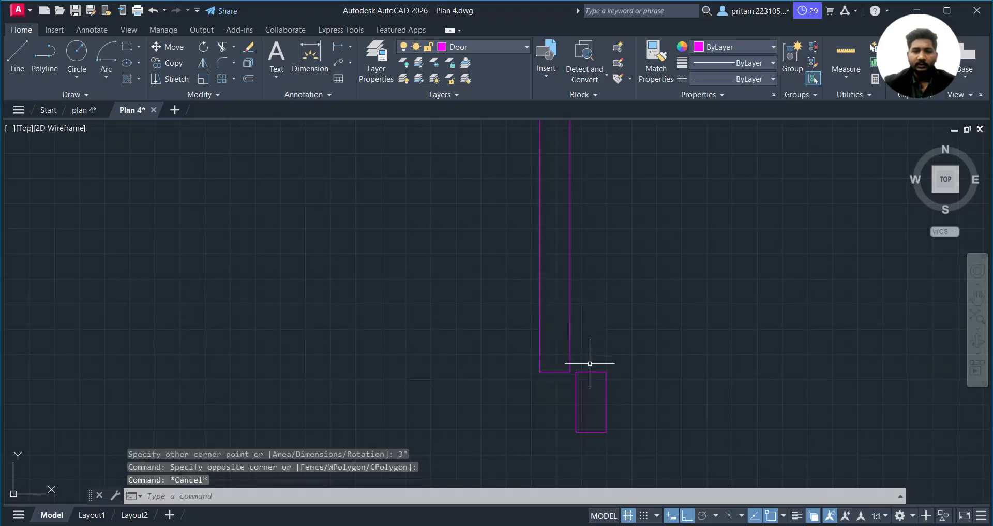
{"action": "left_click", "coordinate": [595, 311]}
{"action": "left_click", "coordinate": [533, 334]}
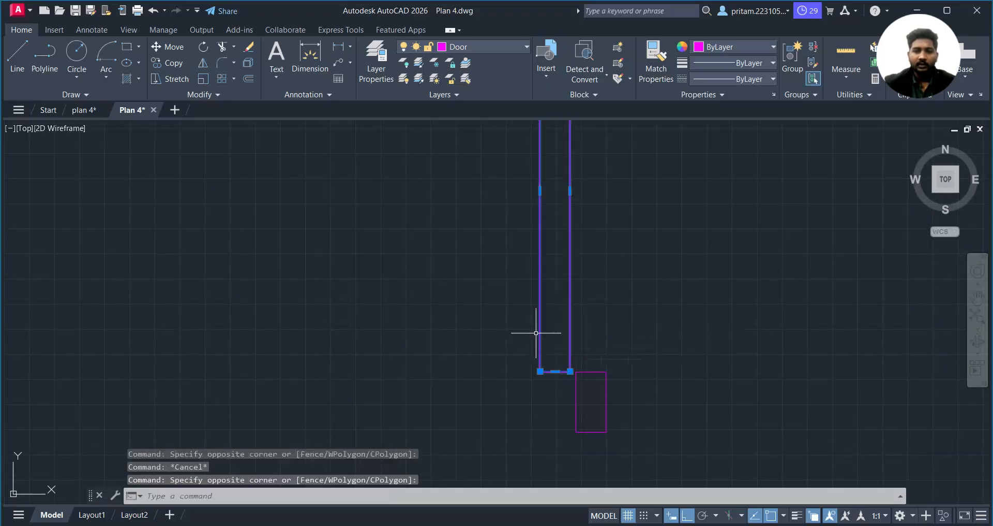
{"action": "type", "text": "m"}
{"action": "key", "text": "Return"}
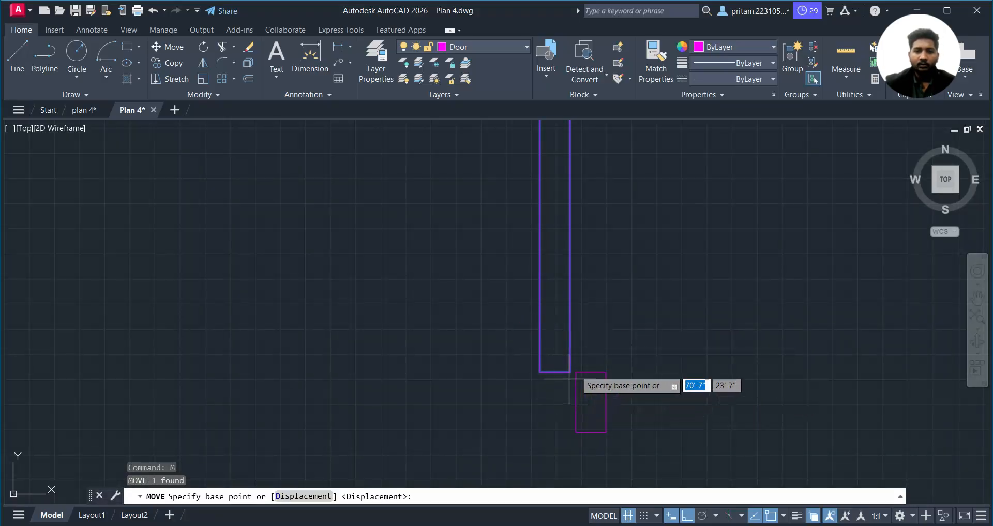
{"action": "left_click", "coordinate": [570, 371]}
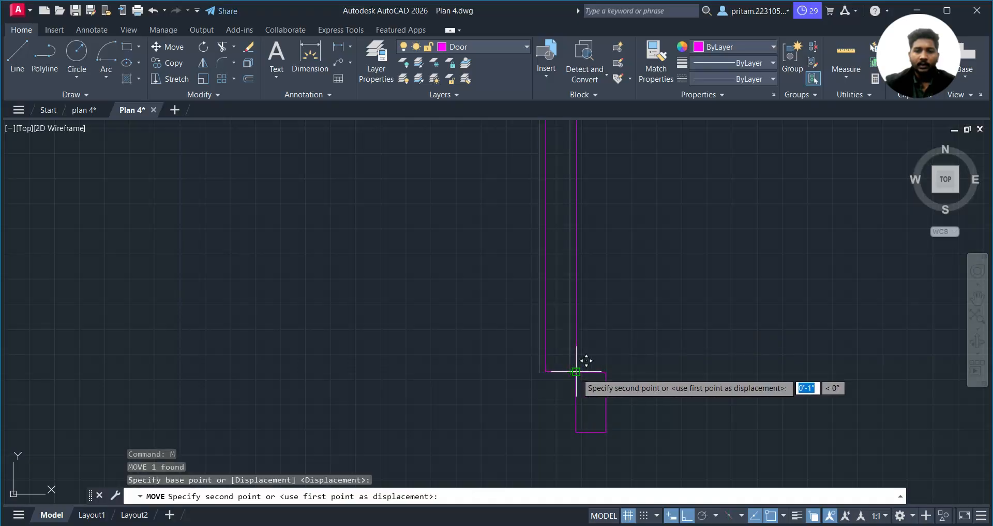
{"action": "left_click", "coordinate": [576, 371]}
{"action": "key", "text": "Escape"}
{"action": "left_click", "coordinate": [636, 321]}
{"action": "left_click", "coordinate": [535, 340]}
{"action": "scroll", "coordinate": [621, 287], "scroll_direction": "down", "scroll_amount": 3}
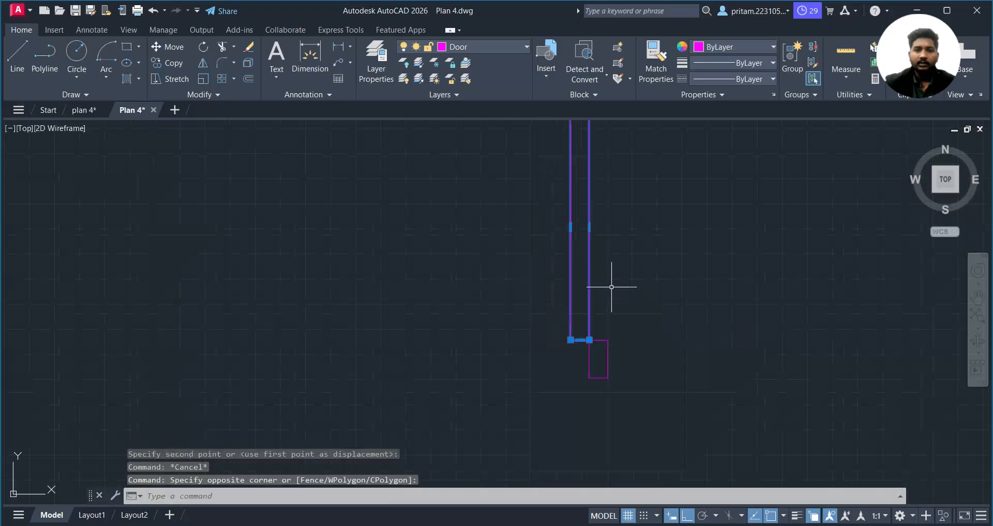
{"action": "middle_click_drag", "start_coordinate": [609, 284], "coordinate": [632, 432]}
{"action": "key", "text": "Escape"}
- Draw a Center, Start, End arc centred on the leaf's lower-left corner, from its upper-left corner a quarter turn to the left
{"action": "middle_click_drag", "start_coordinate": [643, 343], "coordinate": [625, 279]}
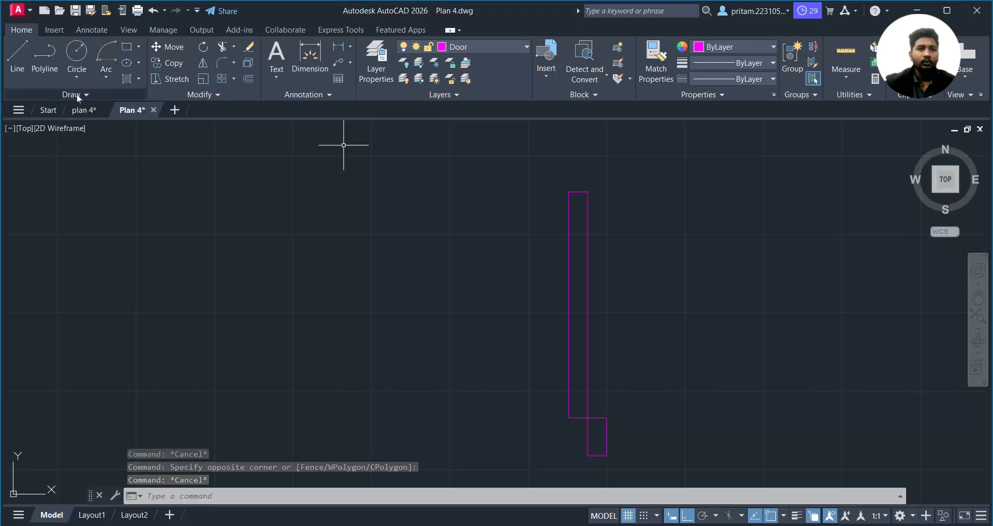
{"action": "left_click", "coordinate": [101, 76]}
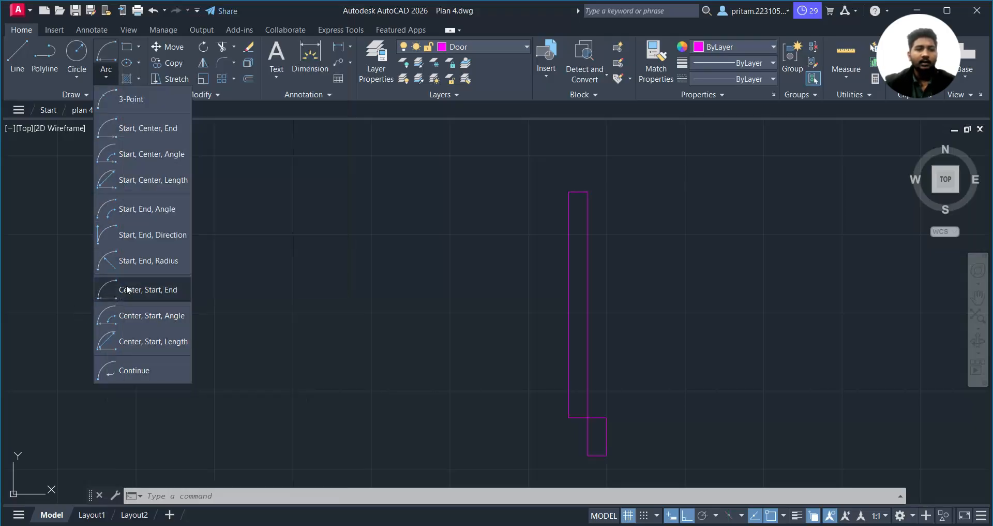
{"action": "left_click", "coordinate": [129, 290]}
{"action": "left_click", "coordinate": [569, 417]}
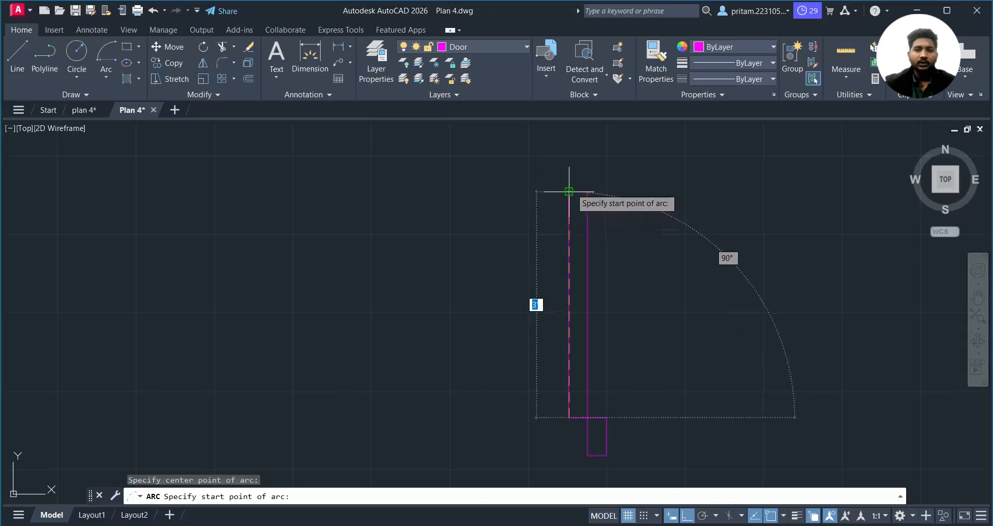
{"action": "left_click", "coordinate": [569, 191]}
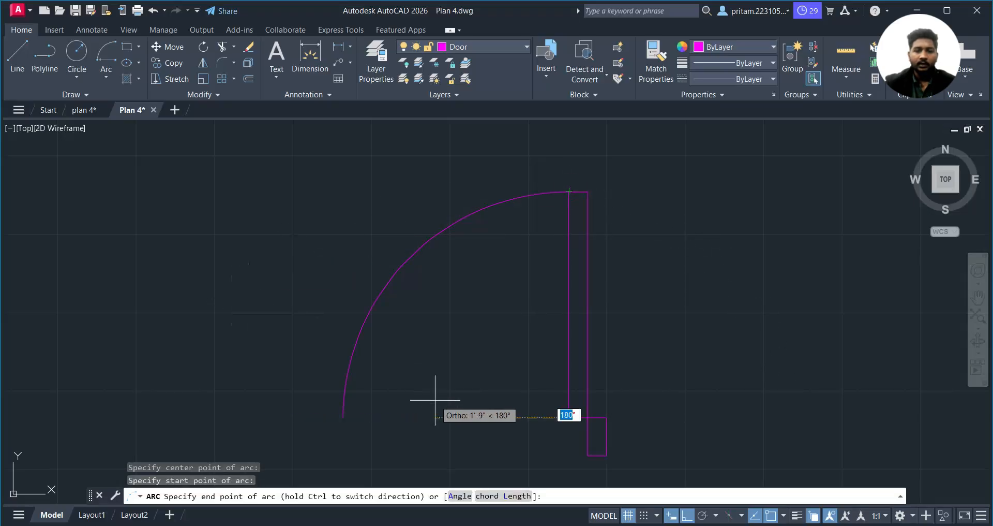
{"action": "left_click", "coordinate": [80, 303]}
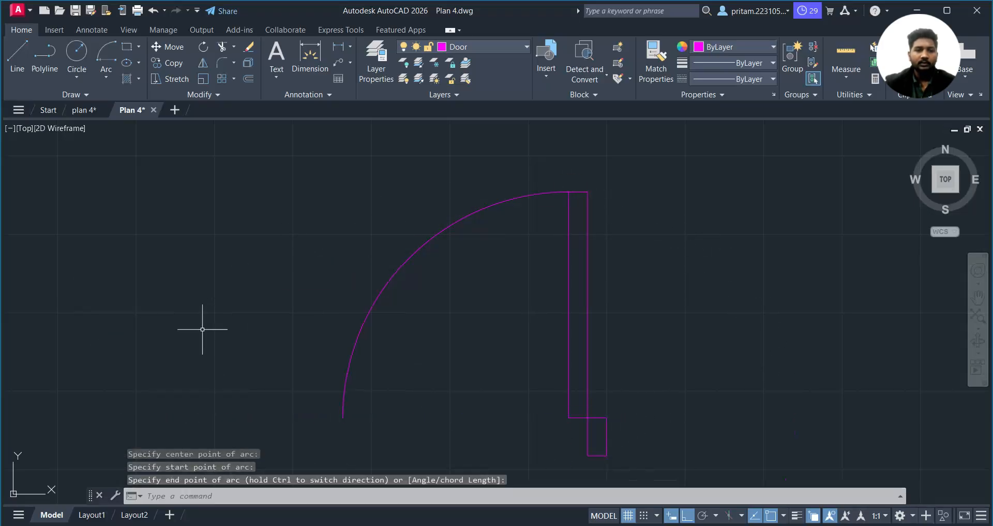
- Copy the small frame rectangle by its upper-right corner to the lower end of the door swing arc
{"action": "middle_click_drag", "start_coordinate": [317, 355], "coordinate": [277, 327]}
{"action": "middle_click_drag", "start_coordinate": [333, 377], "coordinate": [514, 377]}
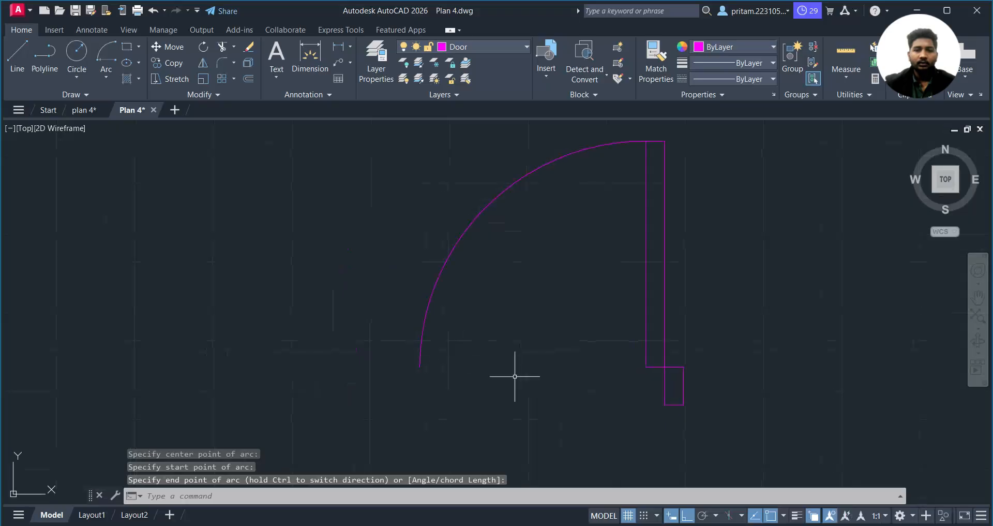
{"action": "key", "text": "Escape"}
{"action": "left_click", "coordinate": [720, 377]}
{"action": "left_click", "coordinate": [619, 405]}
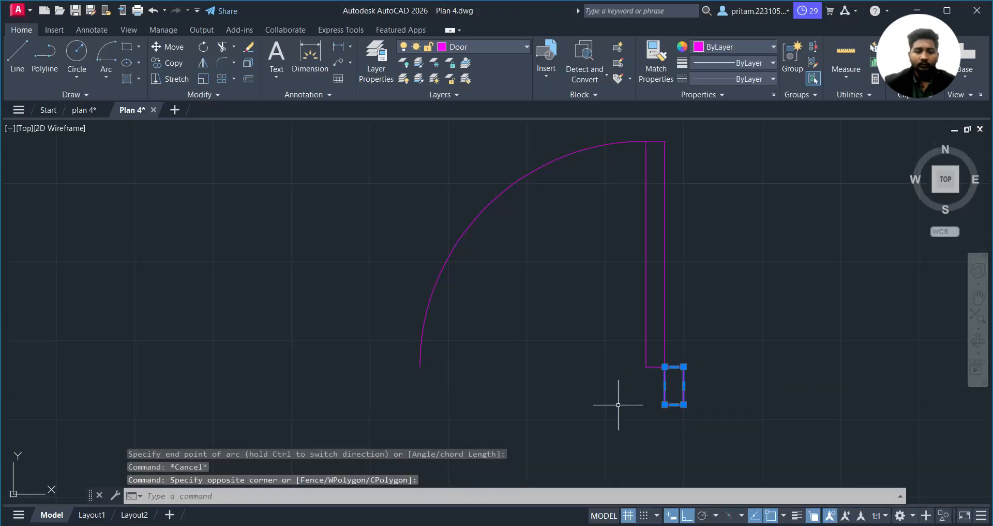
{"action": "type", "text": "co"}
{"action": "key", "text": "Return"}
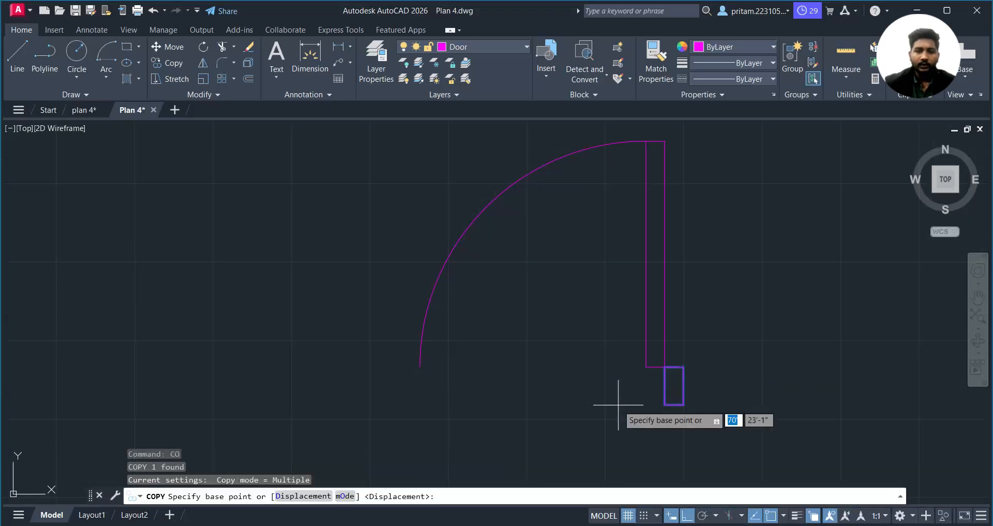
{"action": "left_click", "coordinate": [683, 367]}
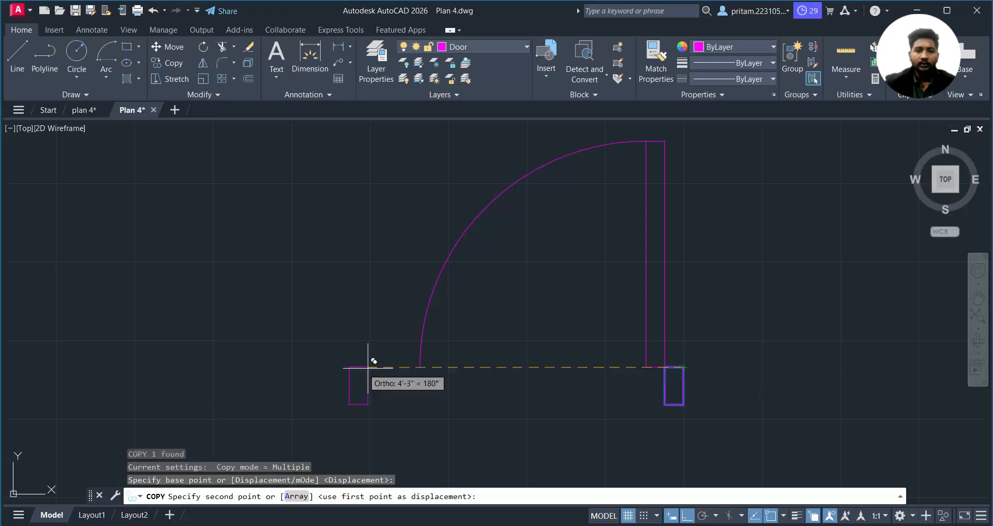
{"action": "left_click", "coordinate": [419, 367]}
{"action": "key", "text": "Escape"}
- Begin a block definition named Door 1 with its base point at the lower-right corner of the right frame
{"action": "scroll", "coordinate": [539, 348], "scroll_direction": "down", "scroll_amount": 8}
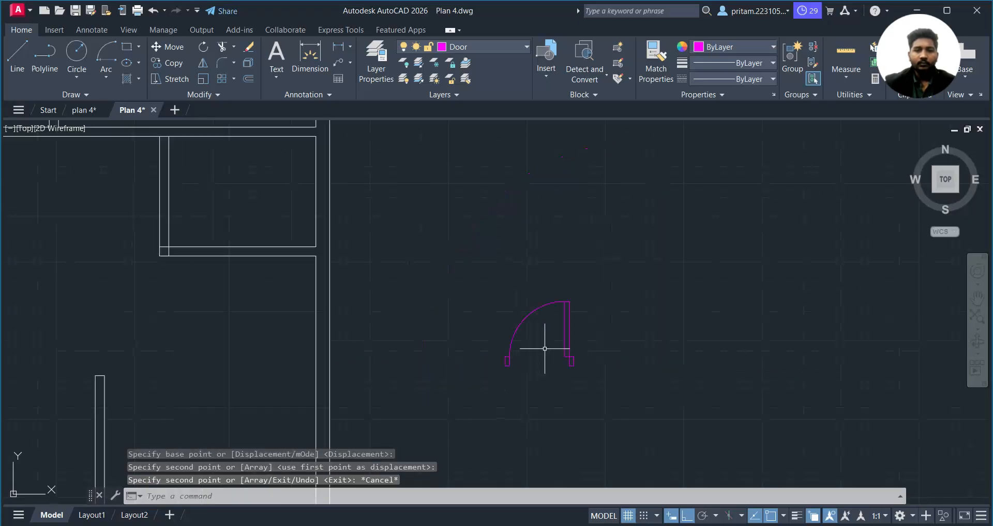
{"action": "middle_click_drag", "start_coordinate": [545, 349], "coordinate": [489, 294]}
{"action": "scroll", "coordinate": [524, 262], "scroll_direction": "up", "scroll_amount": 2}
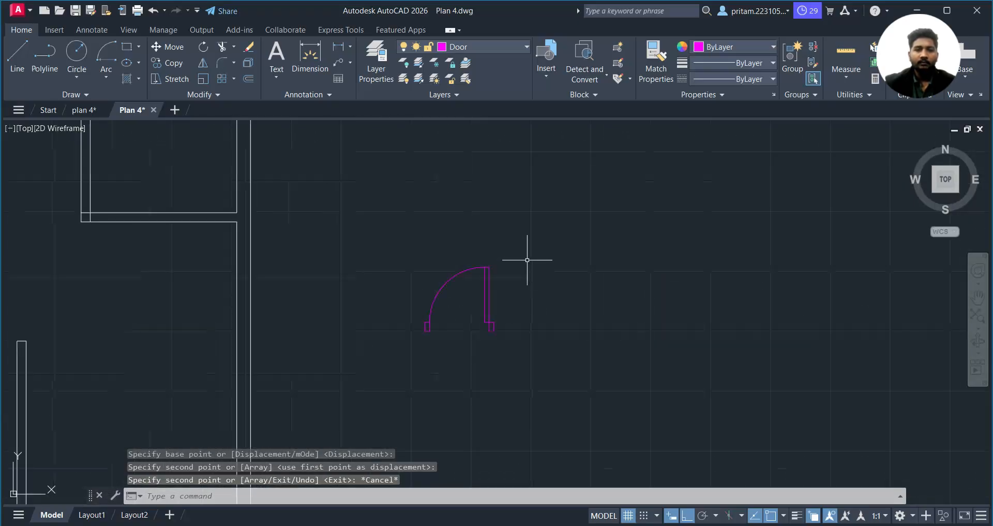
{"action": "left_click", "coordinate": [531, 259]}
{"action": "key", "text": "Escape"}
{"action": "scroll", "coordinate": [554, 272], "scroll_direction": "up", "scroll_amount": 2}
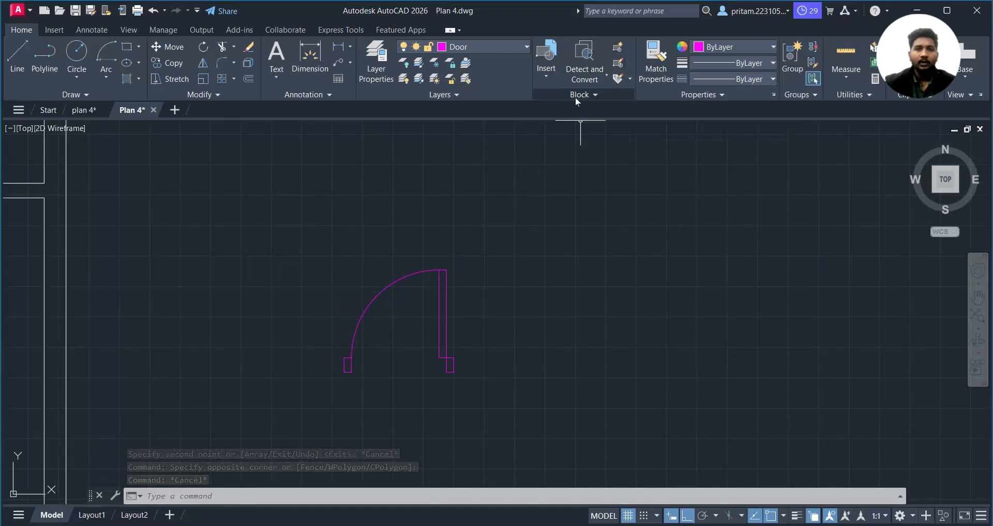
{"action": "left_click", "coordinate": [619, 48]}
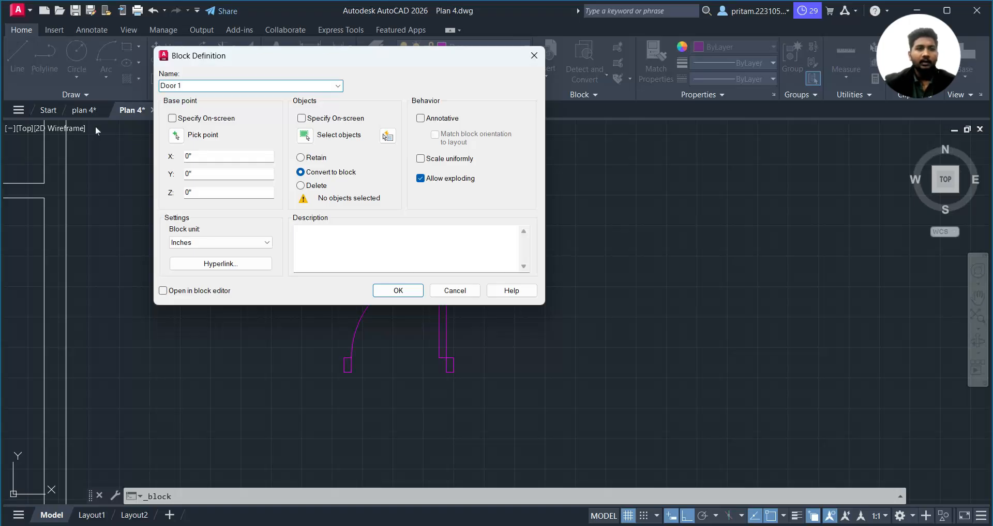
{"action": "left_click", "coordinate": [177, 136]}
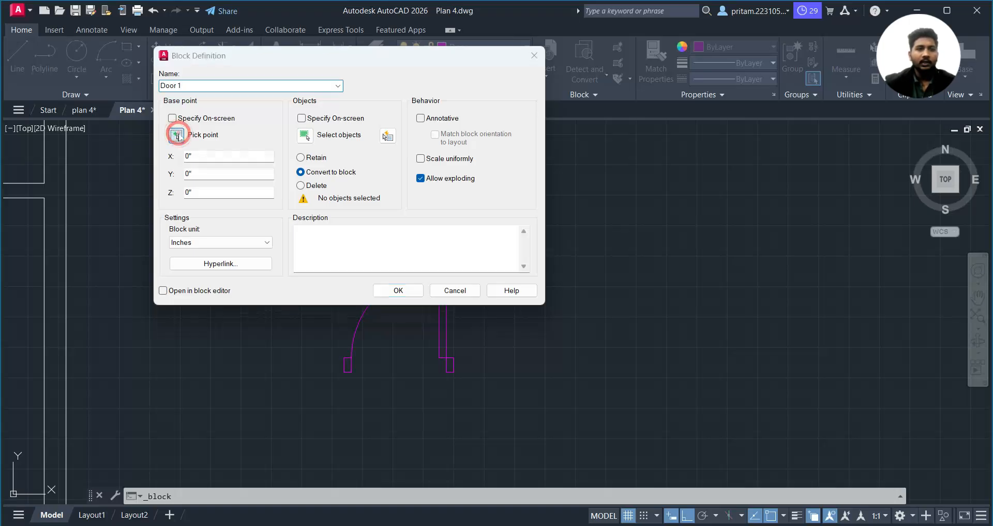
{"action": "scroll", "coordinate": [432, 391], "scroll_direction": "up", "scroll_amount": 2}
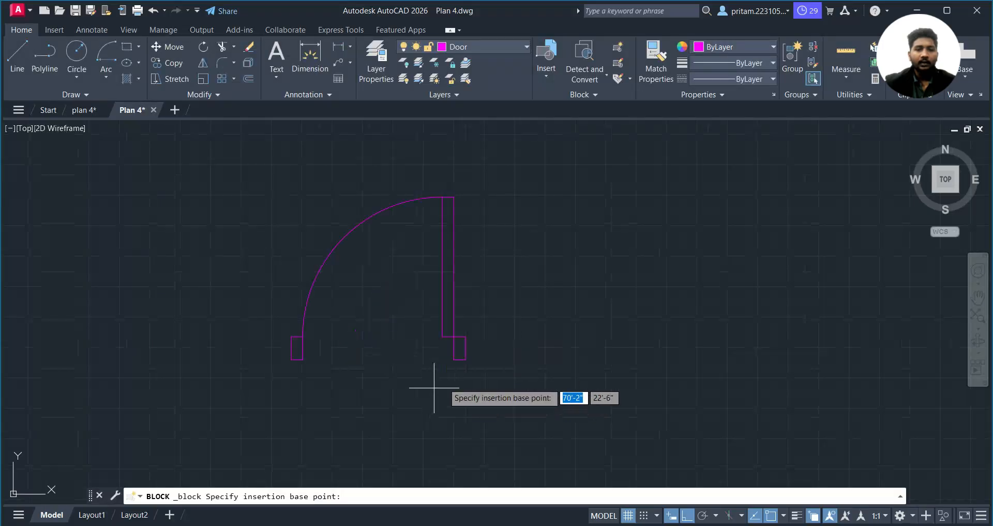
{"action": "left_click", "coordinate": [465, 358]}
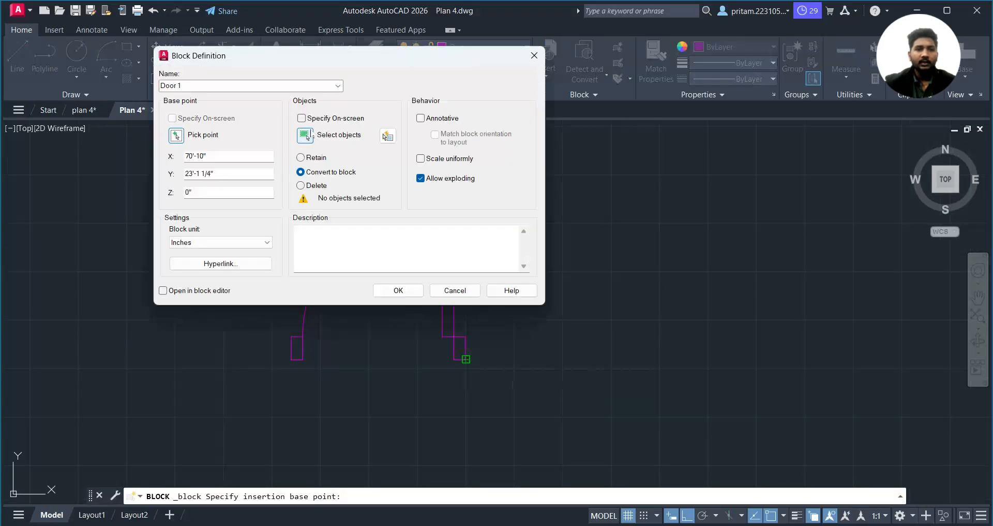
- Include the leaf, swing arc and both frames in the Door 1 block, create it and select the finished block
{"action": "left_click", "coordinate": [305, 137]}
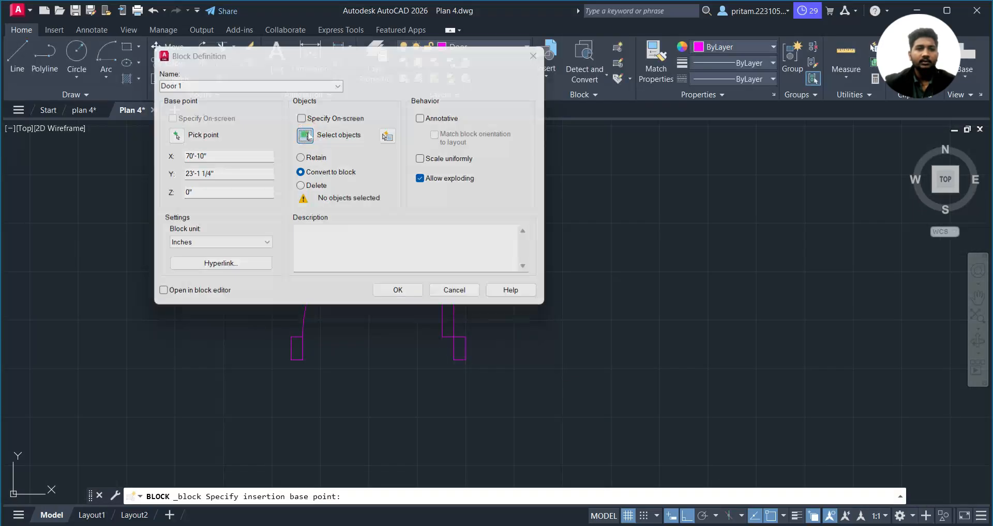
{"action": "left_click", "coordinate": [508, 175]}
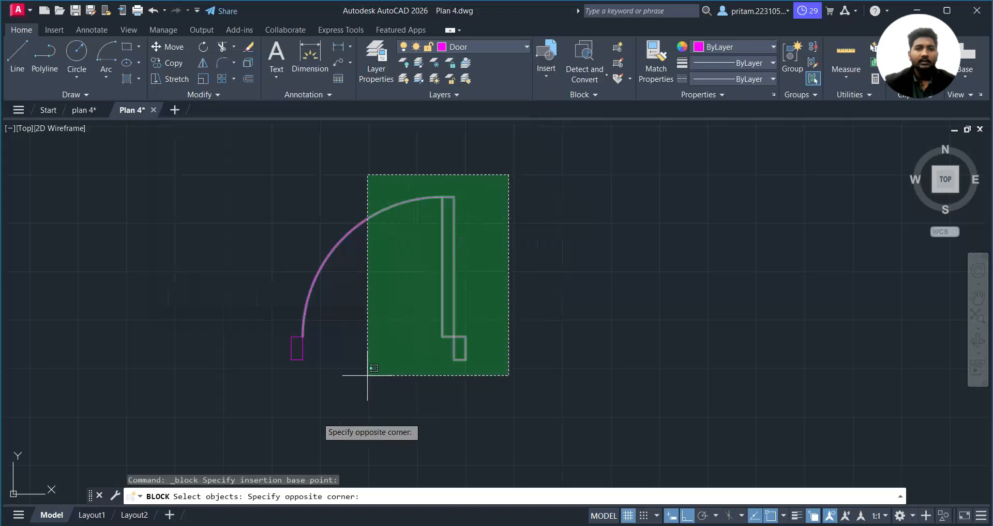
{"action": "left_click", "coordinate": [220, 419]}
{"action": "right_click", "coordinate": [216, 412]}
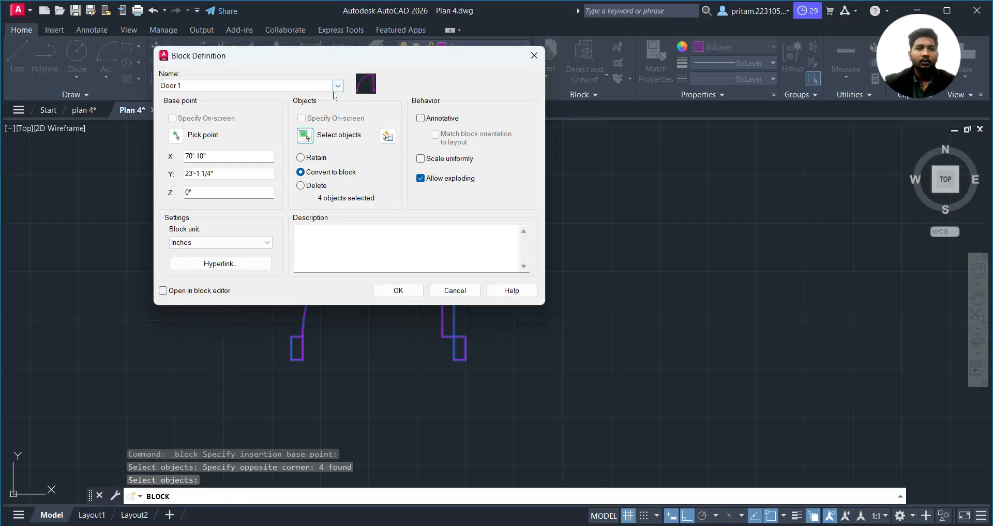
{"action": "left_click", "coordinate": [406, 289]}
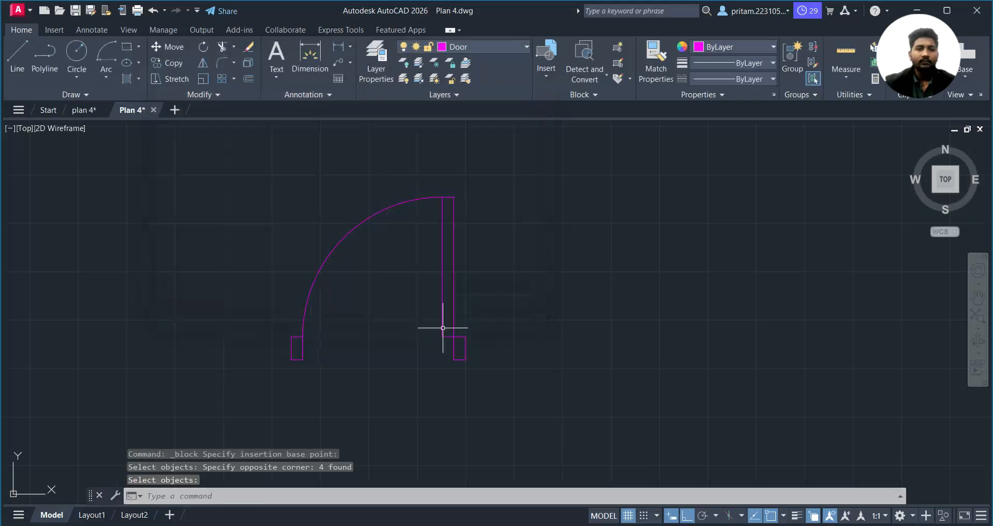
{"action": "left_click", "coordinate": [457, 318]}
{"action": "left_click", "coordinate": [420, 336]}
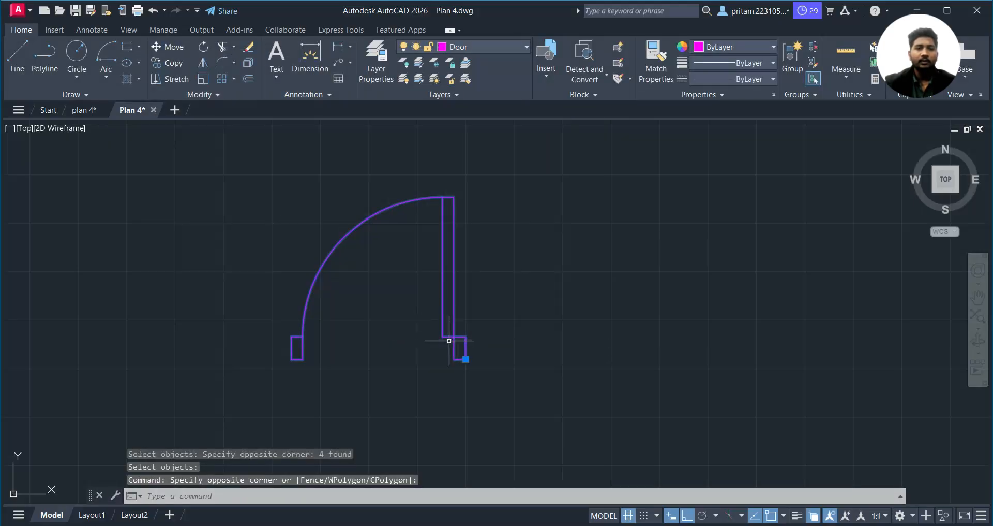
- Insert the Door 1 block beside the original door as a test and erase that inserted copy
{"action": "key", "text": "Escape"}
{"action": "left_click", "coordinate": [492, 275]}
{"action": "left_click", "coordinate": [365, 321]}
{"action": "key", "text": "Escape"}
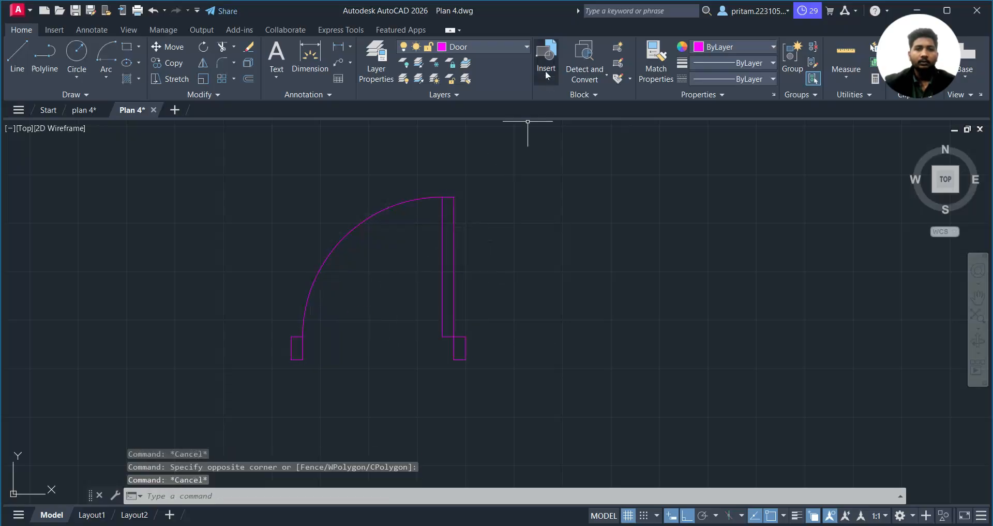
{"action": "left_click", "coordinate": [546, 69]}
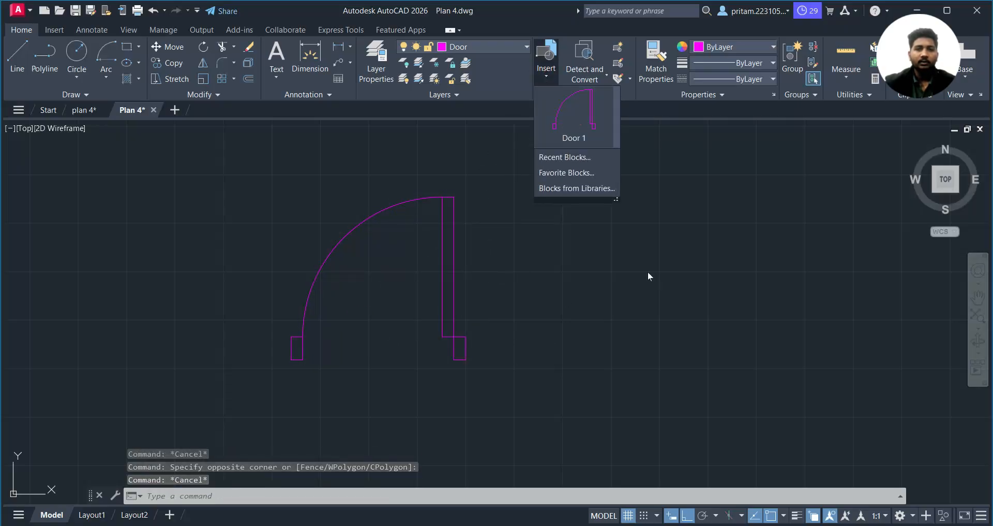
{"action": "left_click", "coordinate": [588, 125]}
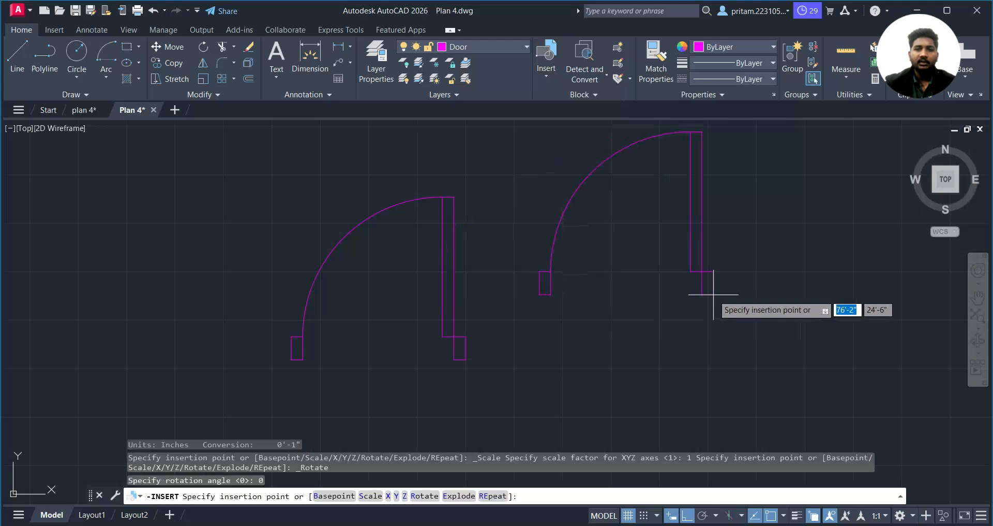
{"action": "left_click", "coordinate": [709, 305]}
{"action": "left_click", "coordinate": [765, 271]}
{"action": "left_click", "coordinate": [659, 321]}
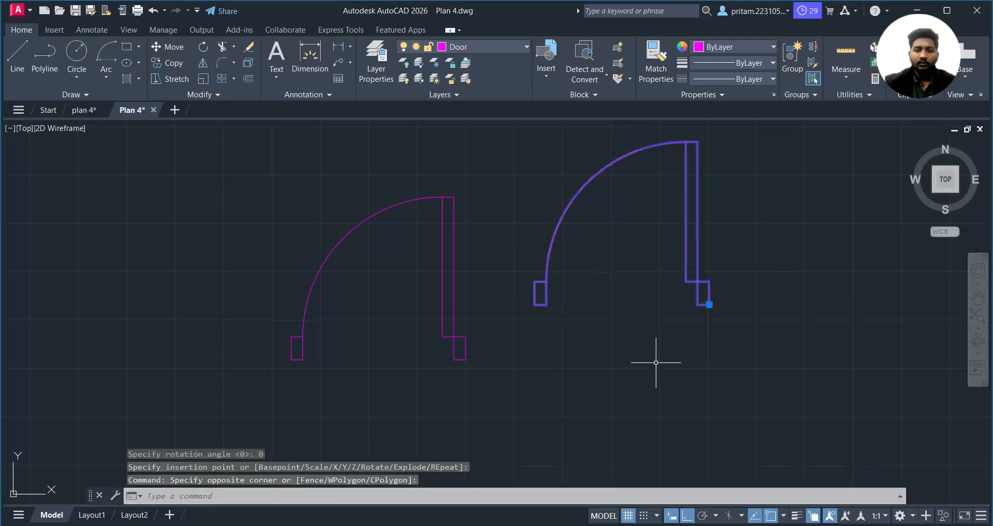
{"action": "key", "text": "Delete"}
- Copy the door block by the lower-right corner of its right frame to an empty spot to the right of the original
{"action": "scroll", "coordinate": [656, 362], "scroll_direction": "down", "scroll_amount": 9}
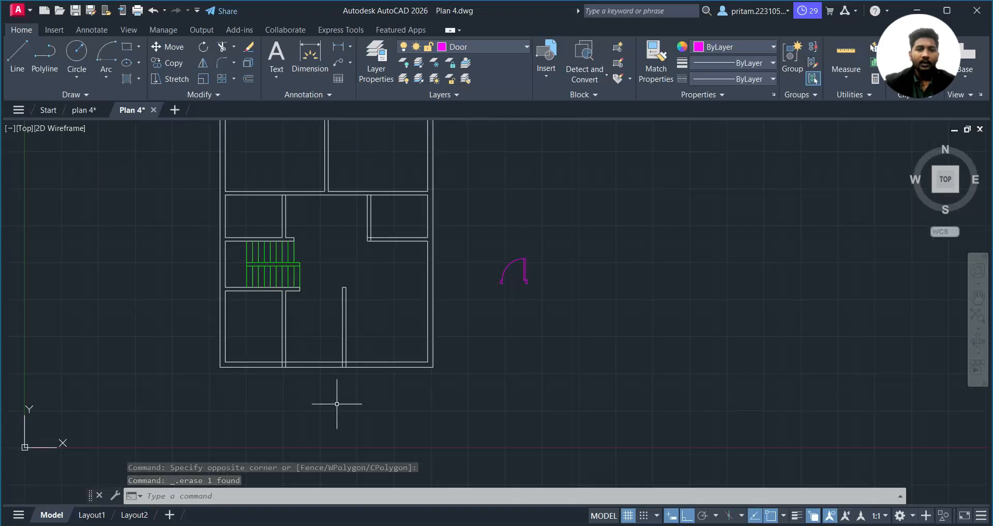
{"action": "scroll", "coordinate": [412, 359], "scroll_direction": "up", "scroll_amount": 2}
{"action": "scroll", "coordinate": [417, 355], "scroll_direction": "up", "scroll_amount": 2}
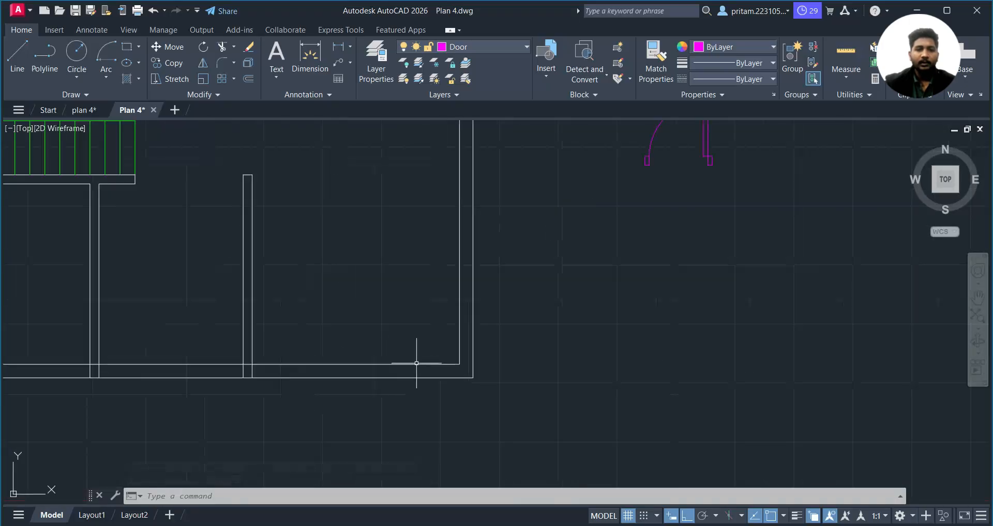
{"action": "scroll", "coordinate": [540, 337], "scroll_direction": "down", "scroll_amount": 4}
{"action": "mouse_move", "coordinate": [604, 285]}
{"action": "middle_mouse_down"}
{"action": "mouse_move", "coordinate": [486, 339]}
{"action": "mouse_move", "coordinate": [482, 329]}
{"action": "middle_mouse_up"}
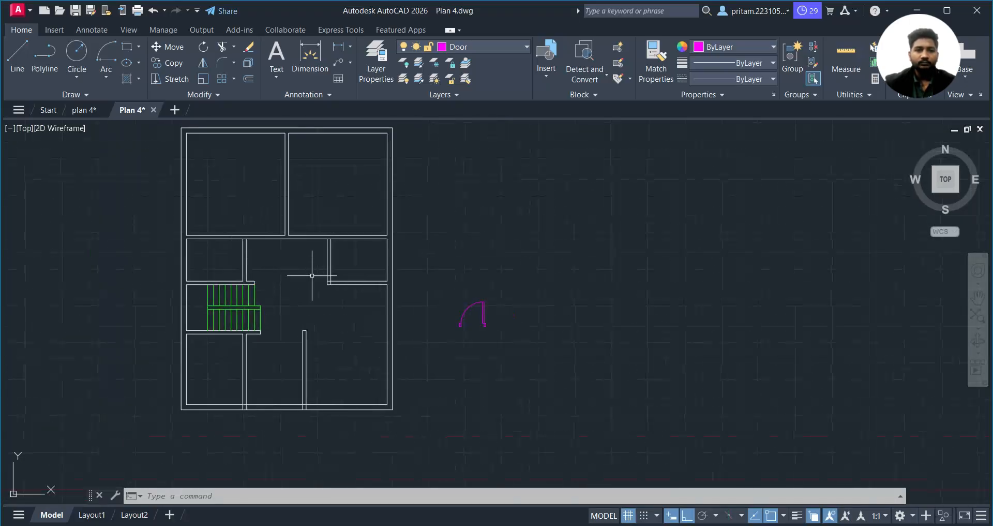
{"action": "scroll", "coordinate": [581, 331], "scroll_direction": "up", "scroll_amount": 4}
{"action": "left_click", "coordinate": [367, 253]}
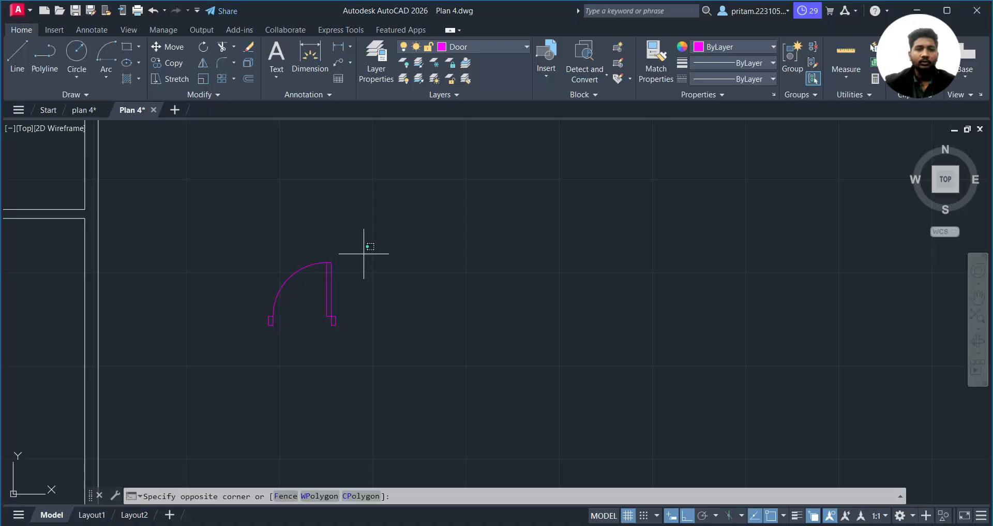
{"action": "left_click", "coordinate": [212, 340]}
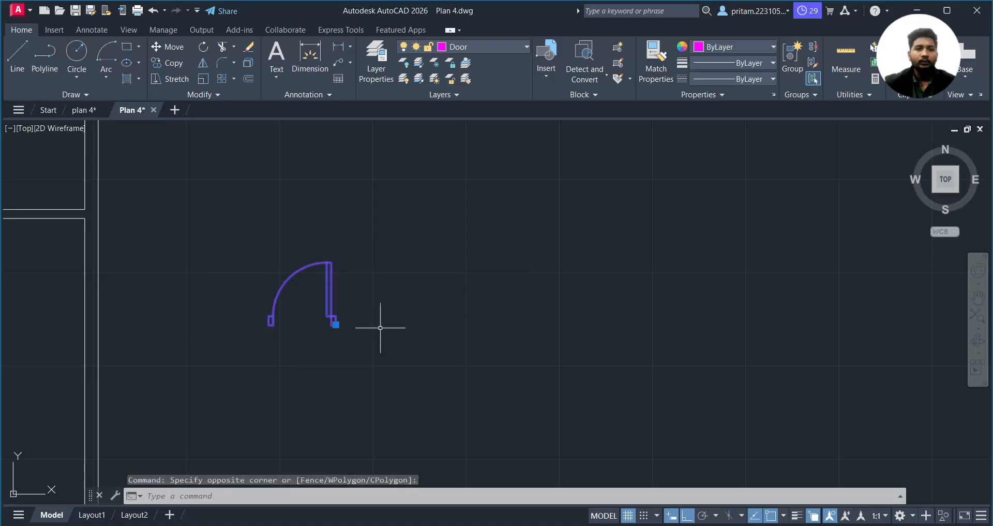
{"action": "type", "text": "CO"}
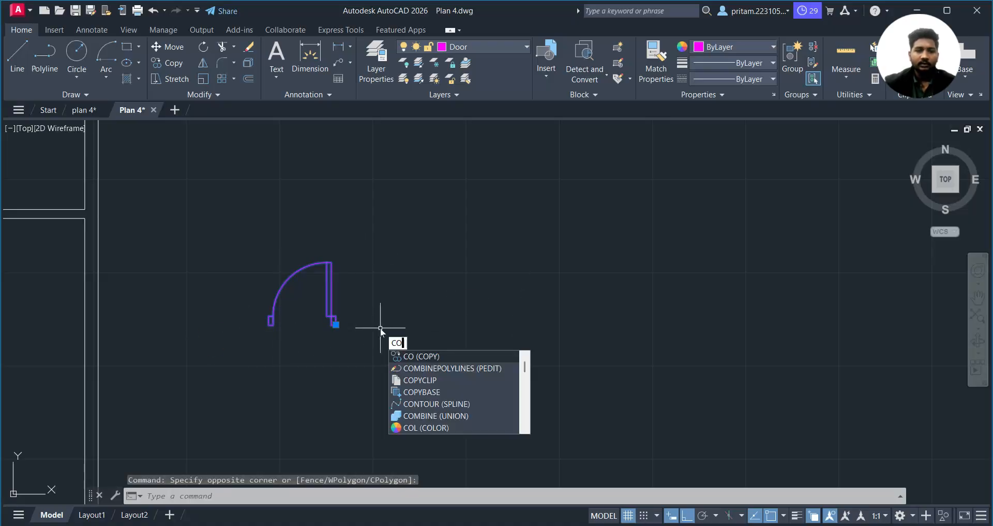
{"action": "key", "text": "Return"}
{"action": "left_click", "coordinate": [334, 324]}
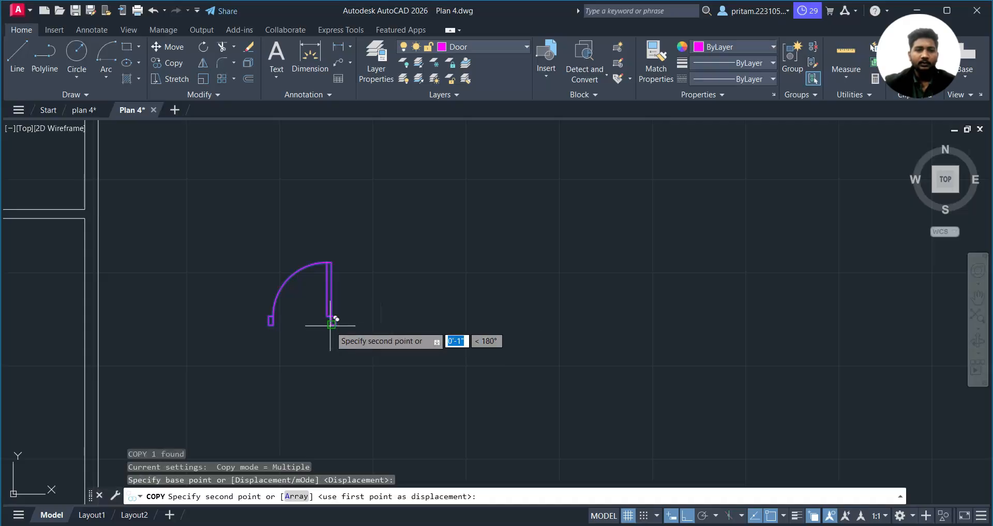
{"action": "left_click", "coordinate": [470, 319]}
{"action": "key", "text": "Escape"}
- Scale the copied door about the leaf's lower-left corner, using the clear opening between frames as reference and 2'6" as the new length
{"action": "scroll", "coordinate": [485, 302], "scroll_direction": "up", "scroll_amount": 4}
{"action": "middle_click_drag", "start_coordinate": [485, 303], "coordinate": [536, 335]}
{"action": "left_click", "coordinate": [556, 199]}
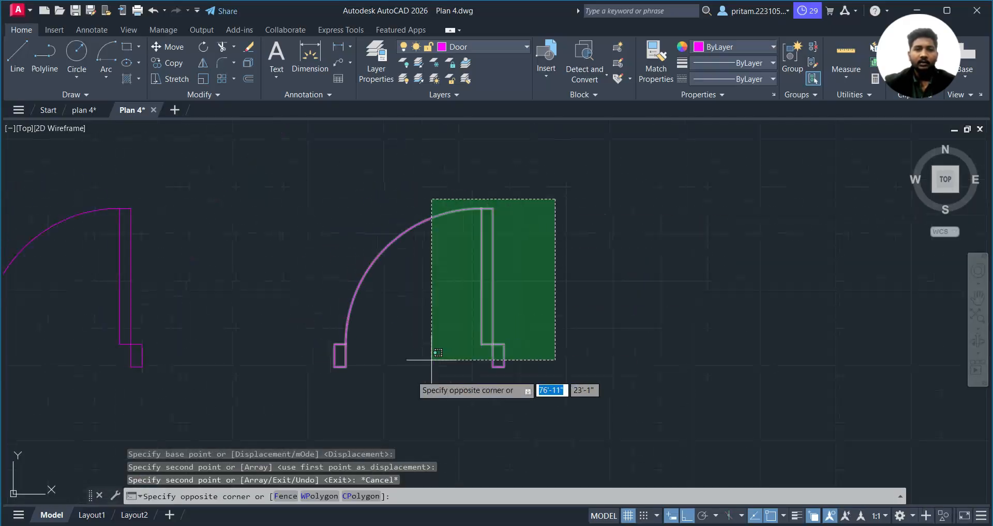
{"action": "left_click", "coordinate": [266, 435]}
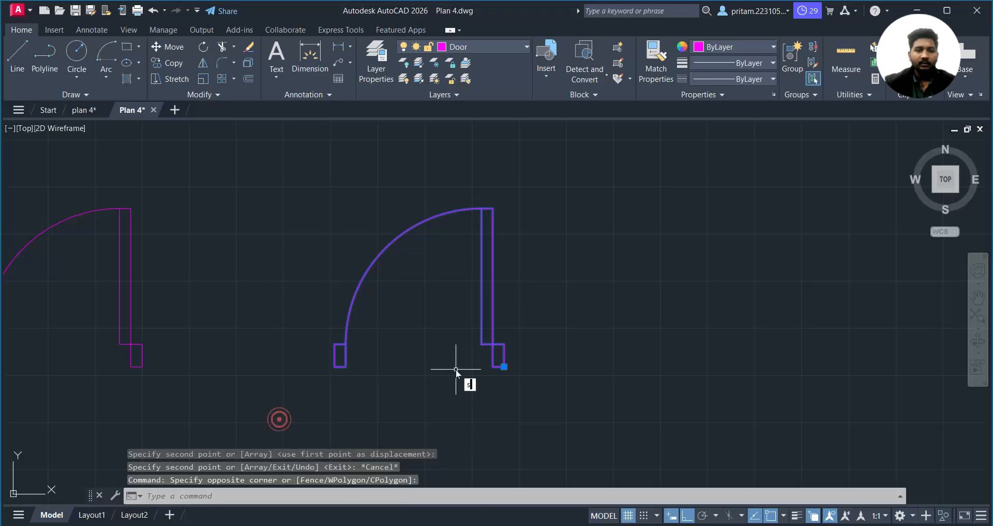
{"action": "type", "text": "sc"}
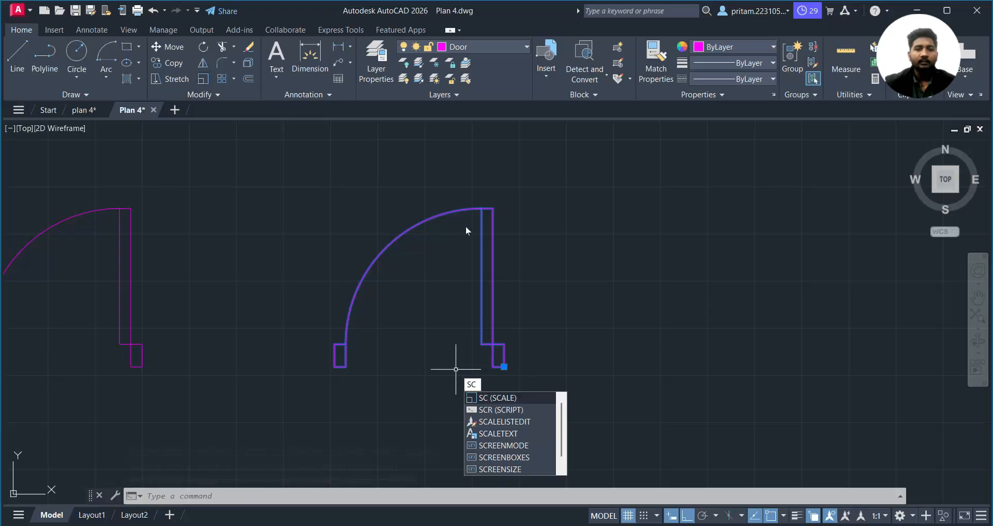
{"action": "left_click", "coordinate": [489, 397]}
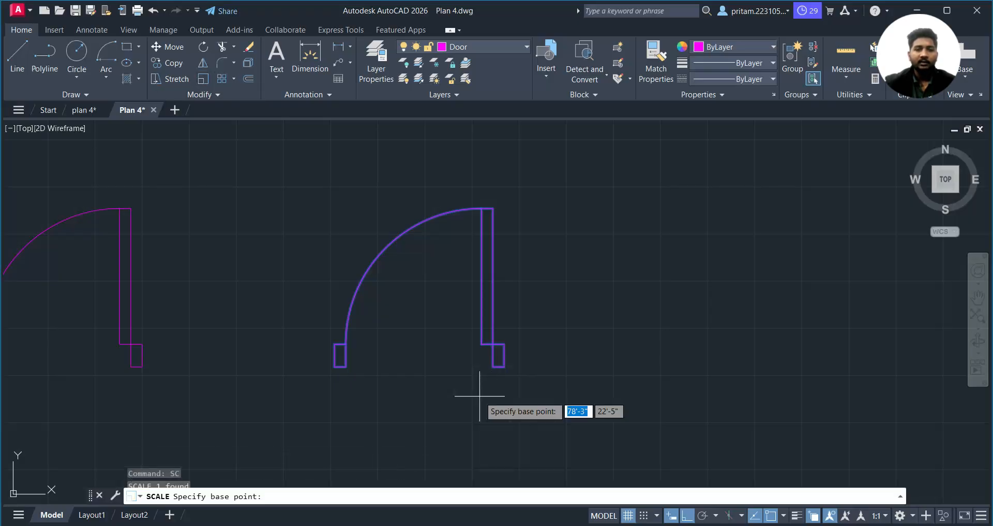
{"action": "scroll", "coordinate": [491, 381], "scroll_direction": "up", "scroll_amount": 3}
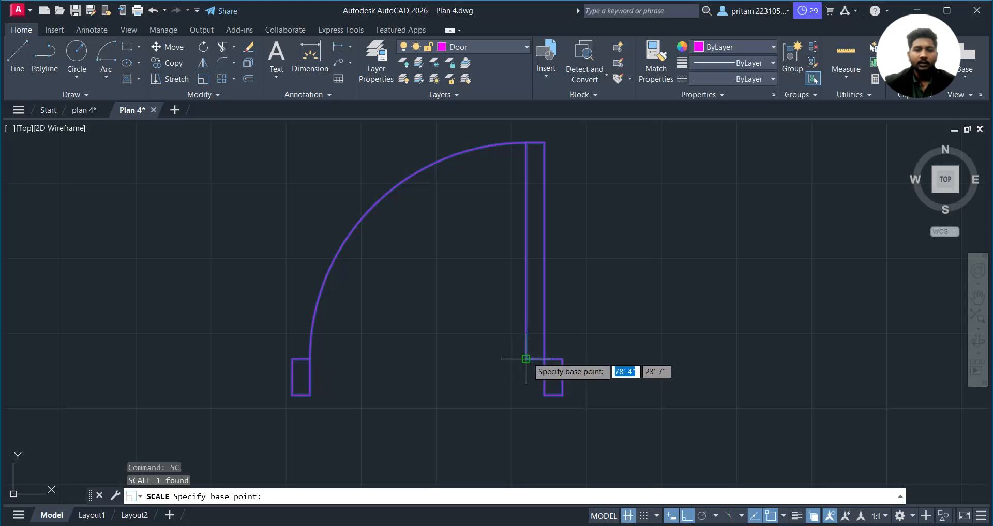
{"action": "left_click", "coordinate": [527, 358]}
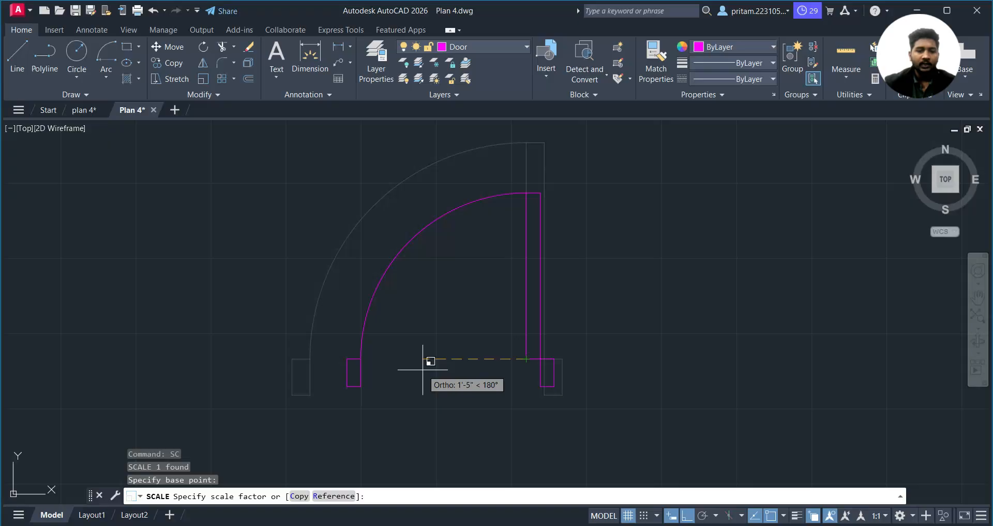
{"action": "type", "text": "r"}
{"action": "key", "text": "Return"}
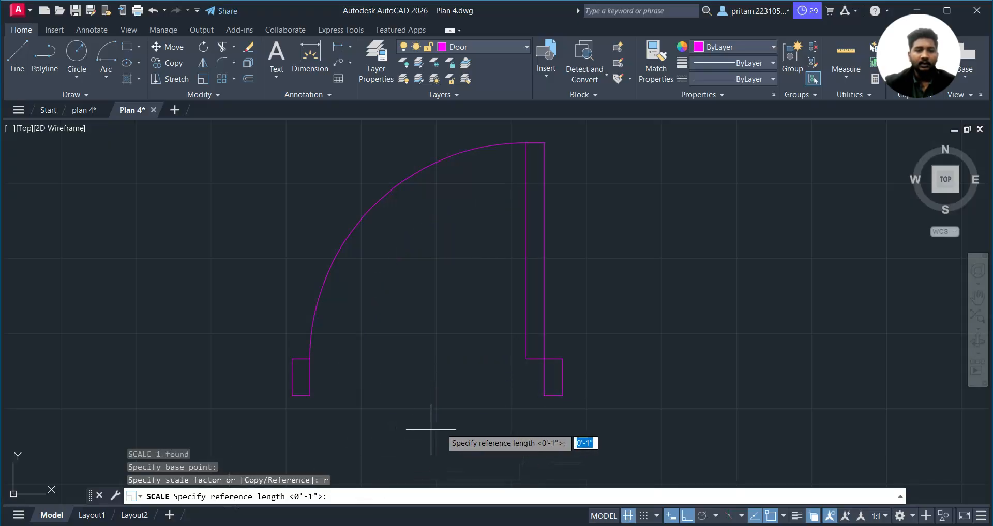
{"action": "left_click", "coordinate": [526, 358]}
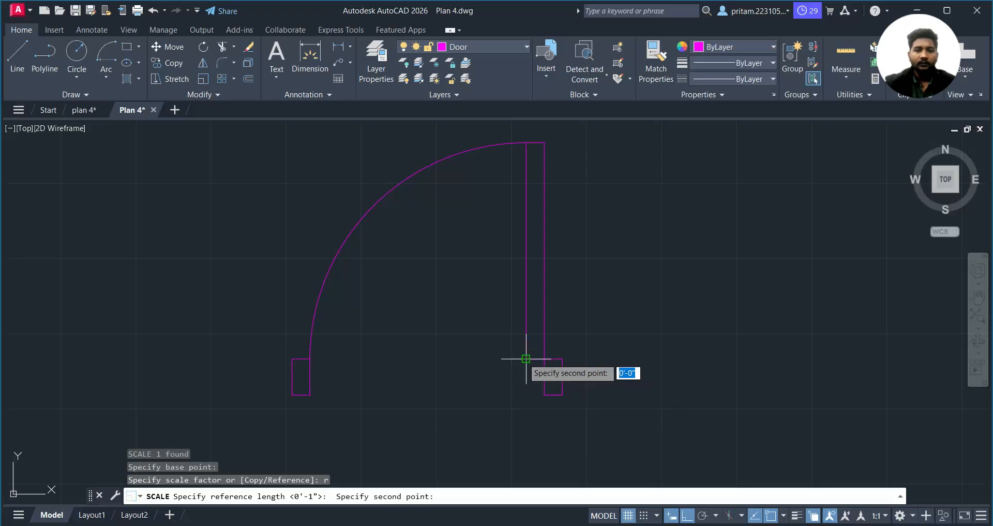
{"action": "left_click", "coordinate": [311, 358]}
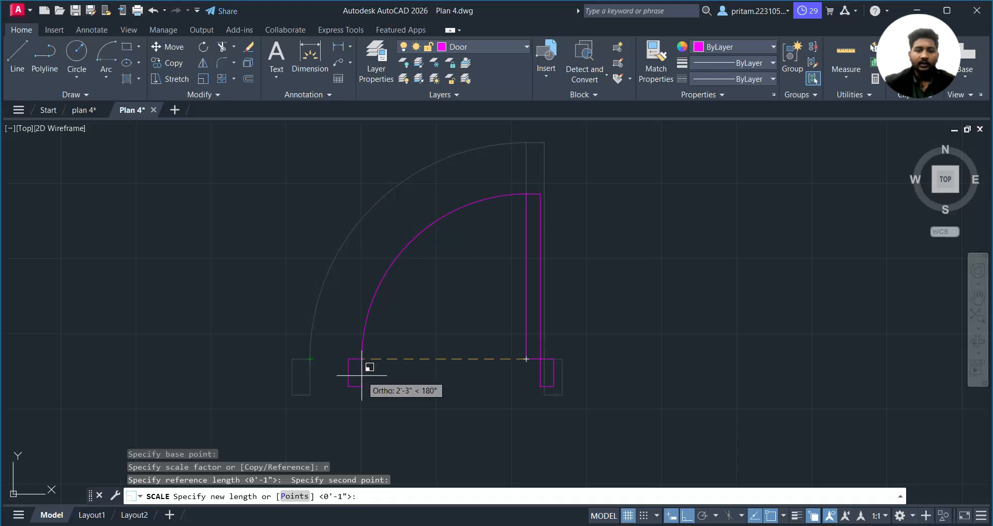
{"action": "type", "text": "2'6\""}
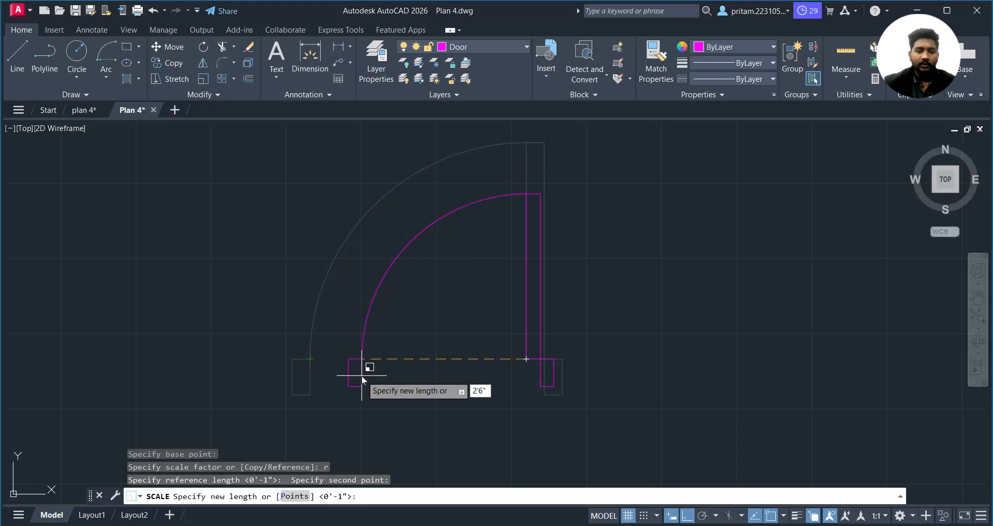
{"action": "key", "text": "Return"}
- Examine the door positions and the D1 and D2 sizes in the reference floor plan and return to the new drawing
{"action": "scroll", "coordinate": [362, 375], "scroll_direction": "down", "scroll_amount": 3}
{"action": "left_click", "coordinate": [460, 295]}
{"action": "left_click", "coordinate": [348, 407]}
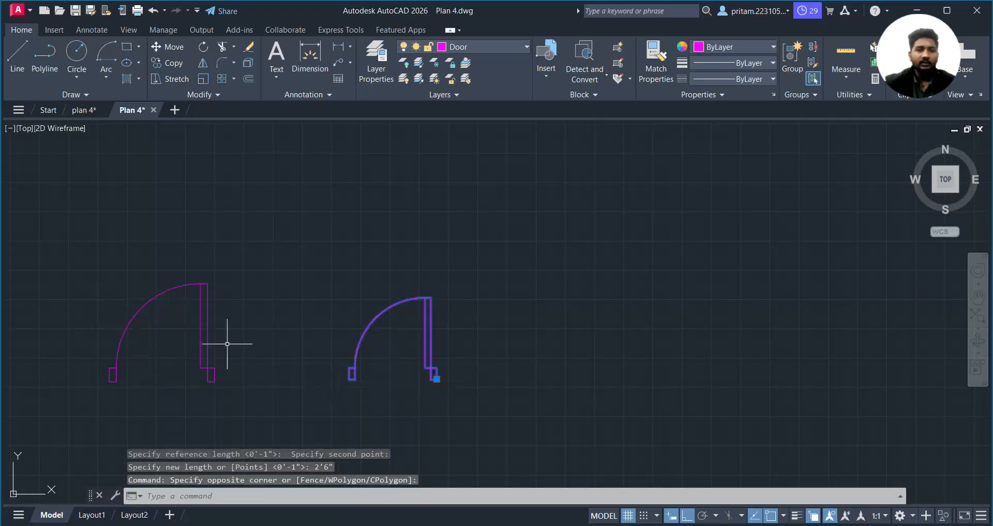
{"action": "key", "text": "Escape"}
{"action": "scroll", "coordinate": [395, 348], "scroll_direction": "down", "scroll_amount": 4}
{"action": "middle_click_drag", "start_coordinate": [266, 382], "coordinate": [334, 312]}
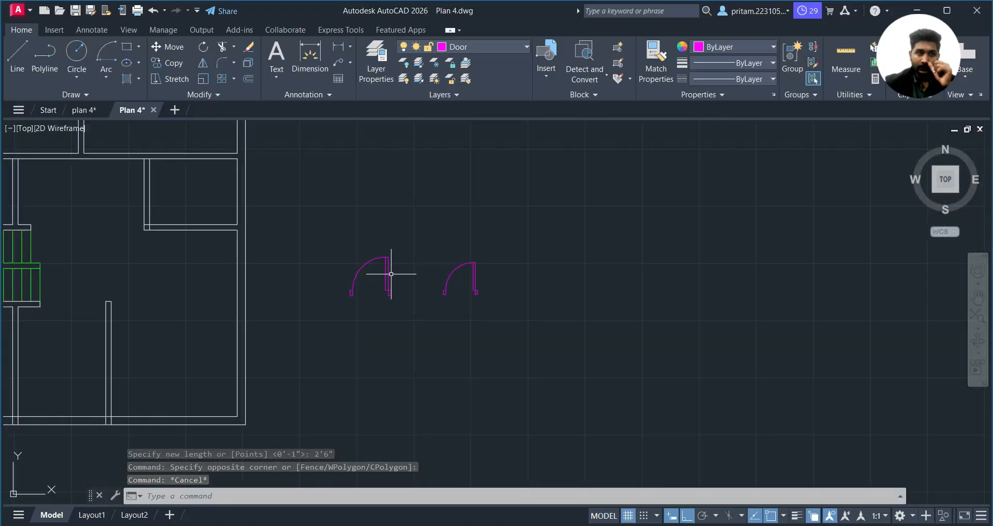
{"action": "left_click", "coordinate": [83, 109]}
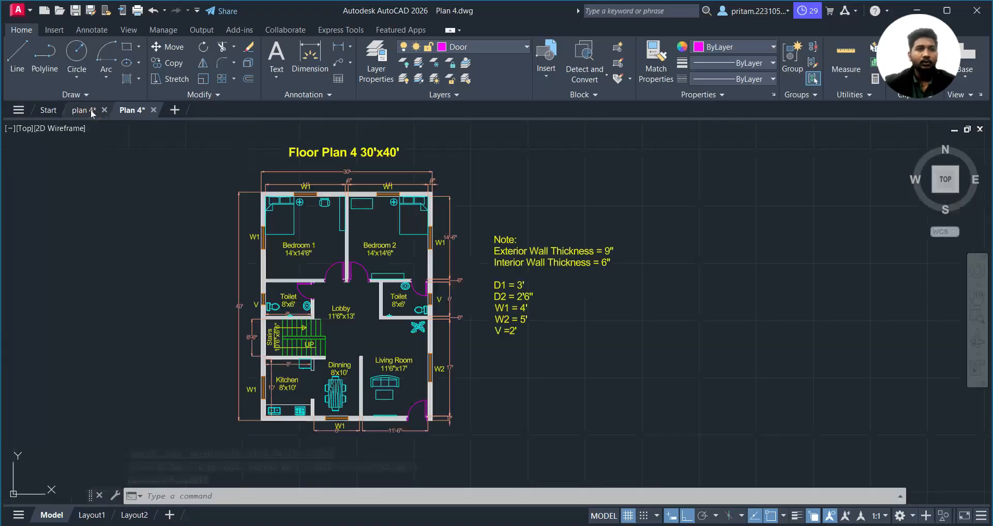
{"action": "scroll", "coordinate": [383, 412], "scroll_direction": "up", "scroll_amount": 2}
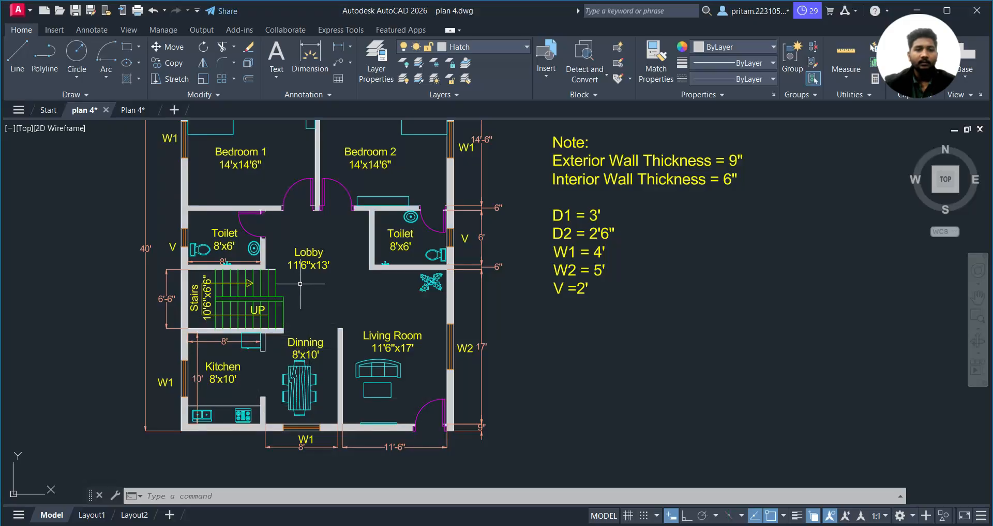
{"action": "middle_click_drag", "start_coordinate": [328, 224], "coordinate": [329, 235]}
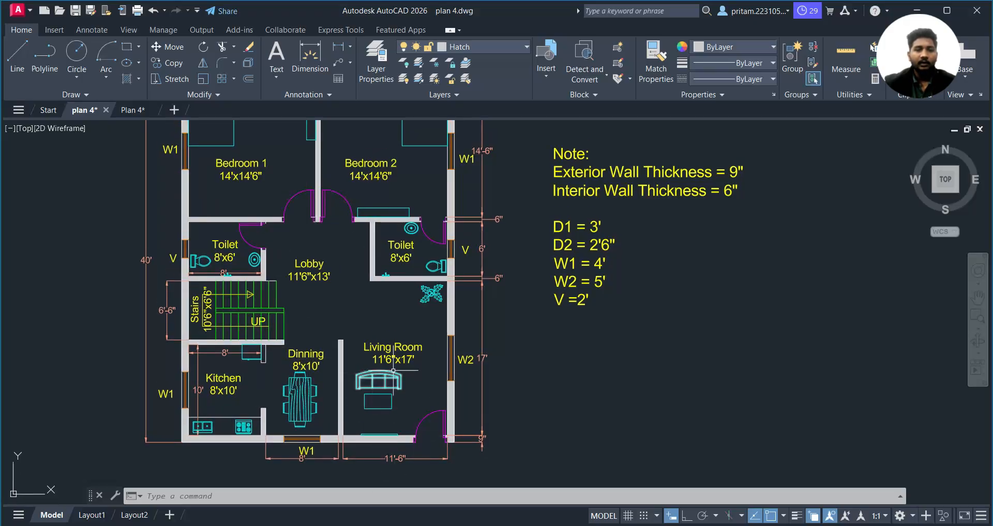
{"action": "left_click", "coordinate": [133, 110]}
{"action": "middle_click_drag", "start_coordinate": [273, 290], "coordinate": [484, 307]}
{"action": "left_click", "coordinate": [615, 224]}
{"action": "left_click", "coordinate": [529, 351]}
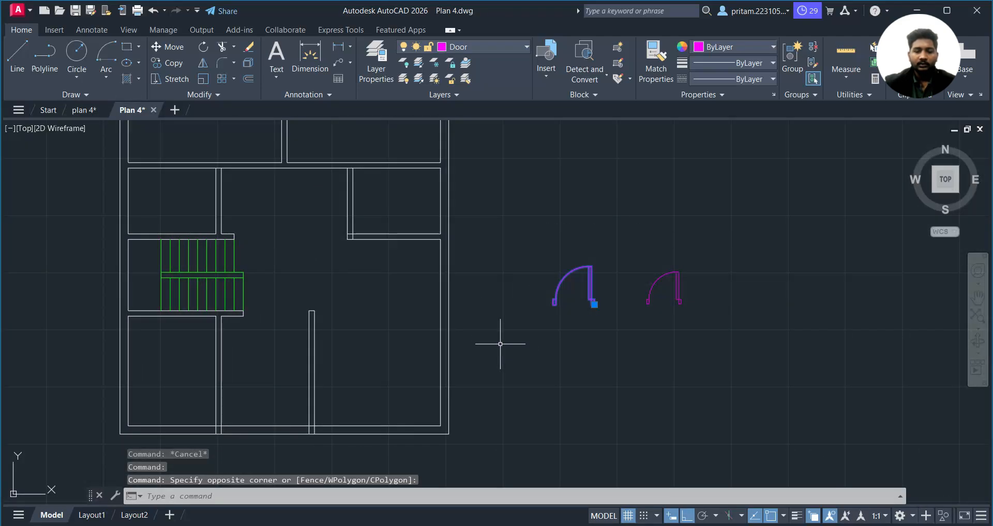
{"action": "type", "text": "m"}
{"action": "key", "text": "Return"}
{"action": "scroll", "coordinate": [595, 302], "scroll_direction": "up", "scroll_amount": 3}
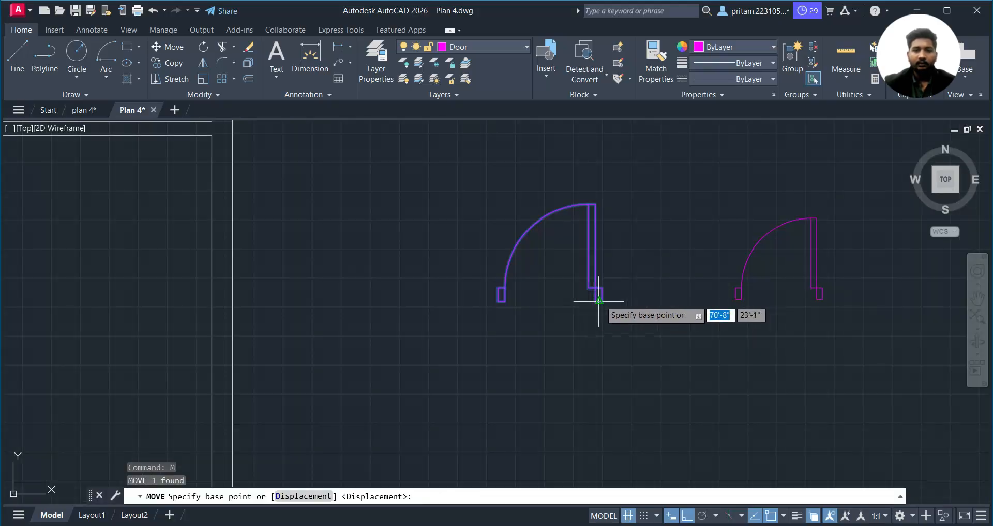
{"action": "left_click", "coordinate": [600, 300]}
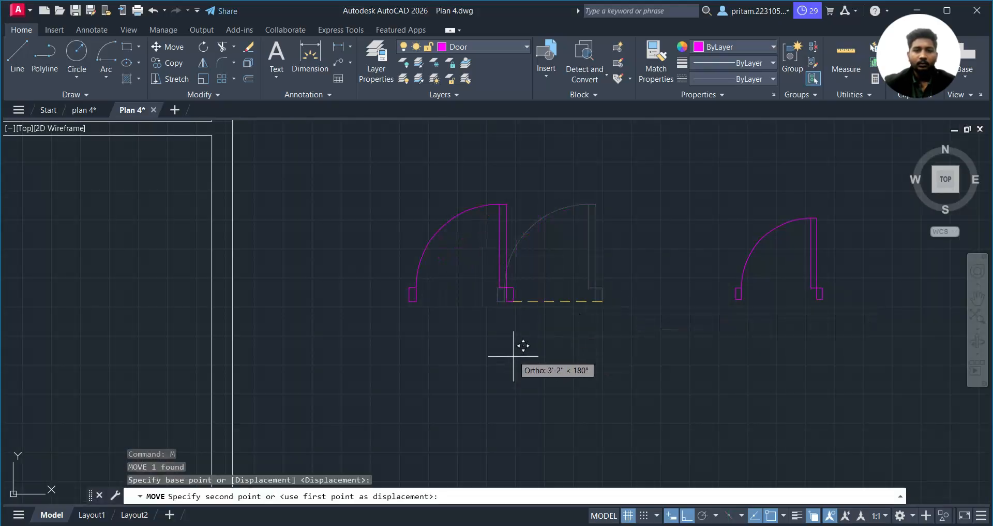
{"action": "scroll", "coordinate": [553, 197], "scroll_direction": "down", "scroll_amount": 2}
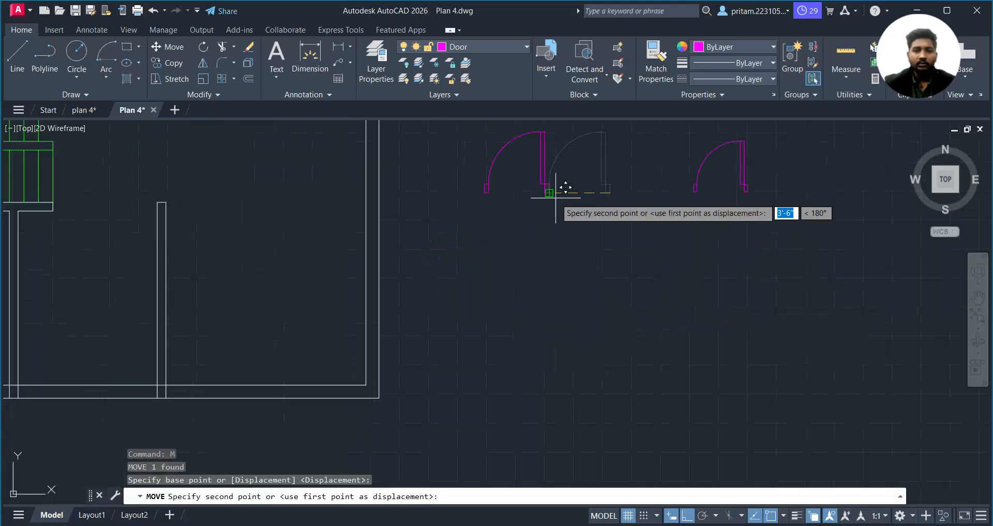
{"action": "left_click", "coordinate": [771, 515]}
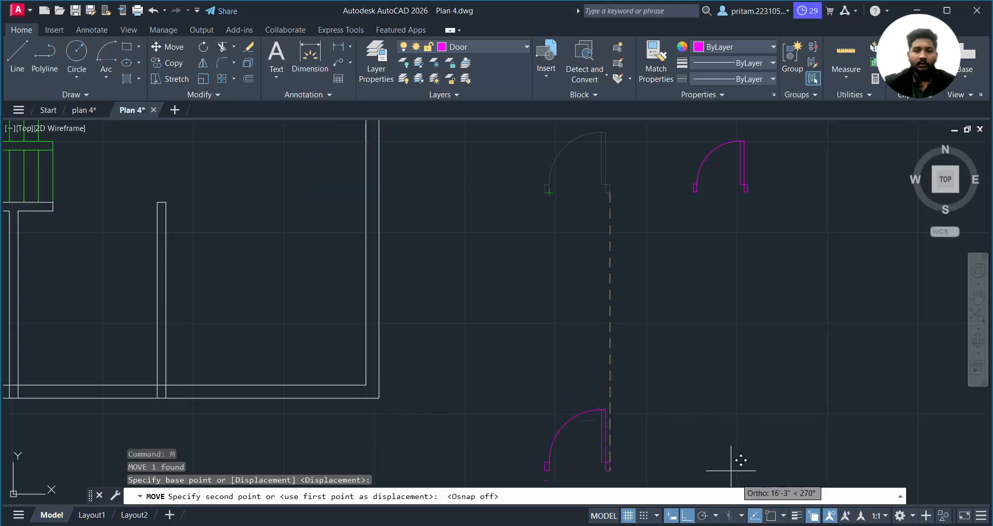
{"action": "left_click", "coordinate": [771, 515]}
- Turn Ortho mode off and cancel the pending move of the larger door
{"action": "left_click", "coordinate": [687, 515]}
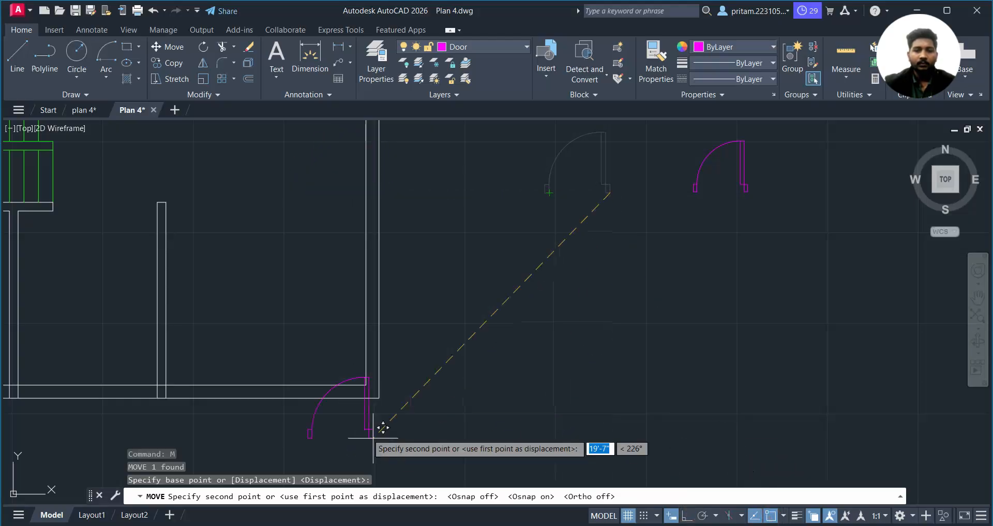
{"action": "key", "text": "Escape"}
{"action": "middle_click_drag", "start_coordinate": [355, 370], "coordinate": [449, 361]}
{"action": "key", "text": "Escape"}
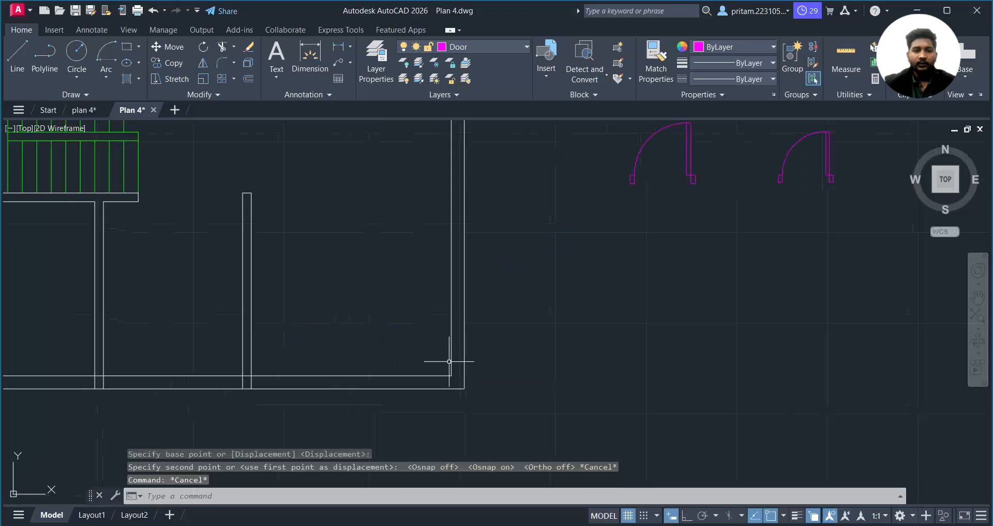
{"action": "type", "text": "ex"}
{"action": "key", "text": "Return"}
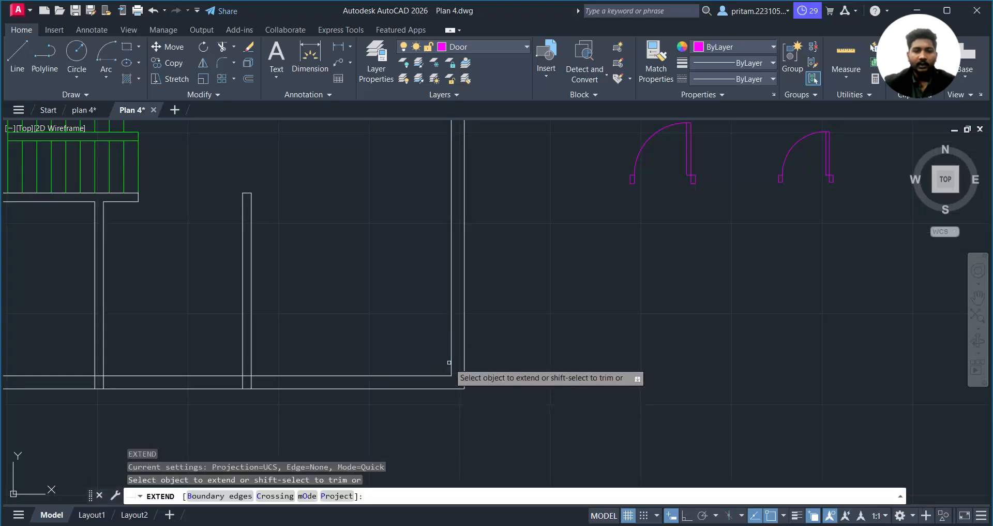
{"action": "key", "text": "Escape"}
{"action": "scroll", "coordinate": [479, 383], "scroll_direction": "down", "scroll_amount": 5}
{"action": "scroll", "coordinate": [395, 303], "scroll_direction": "up", "scroll_amount": 3}
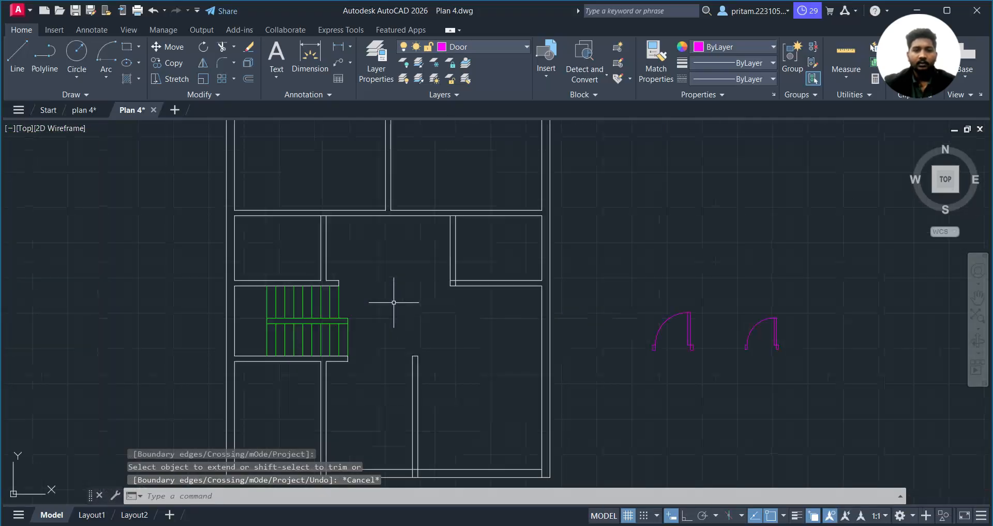
- Extend the two lines of the wall between the upper rooms down to the lower edge of the horizontal wall
{"action": "scroll", "coordinate": [408, 388], "scroll_direction": "up", "scroll_amount": 2}
{"action": "scroll", "coordinate": [350, 269], "scroll_direction": "up", "scroll_amount": 2}
{"action": "key", "text": "Return"}
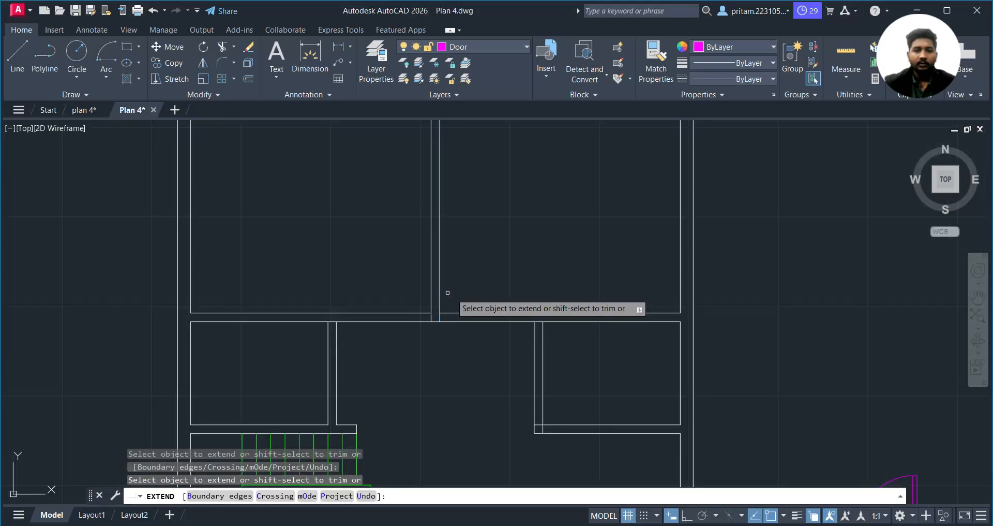
{"action": "scroll", "coordinate": [460, 306], "scroll_direction": "down", "scroll_amount": 4}
{"action": "key", "text": "Escape"}
{"action": "scroll", "coordinate": [532, 354], "scroll_direction": "up", "scroll_amount": 5}
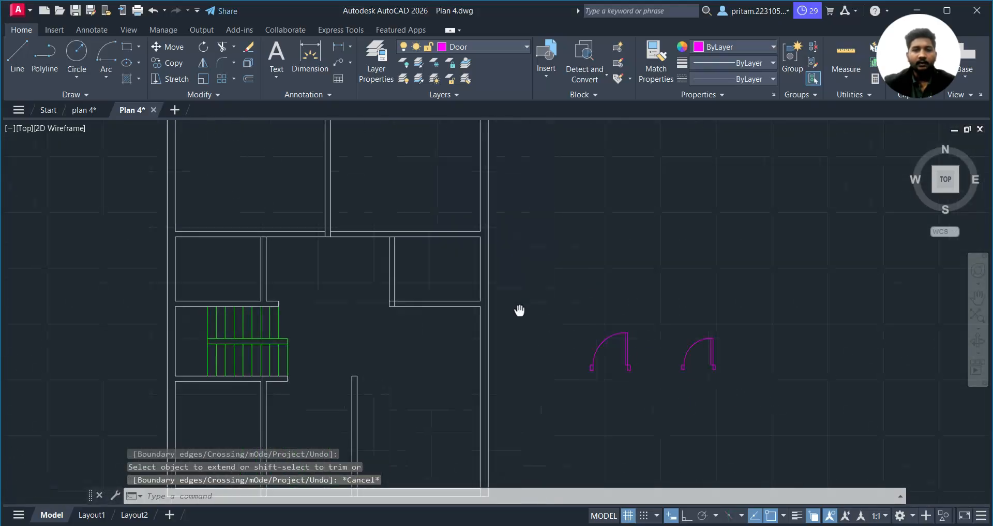
{"action": "left_click", "coordinate": [688, 288]}
{"action": "left_click", "coordinate": [574, 385]}
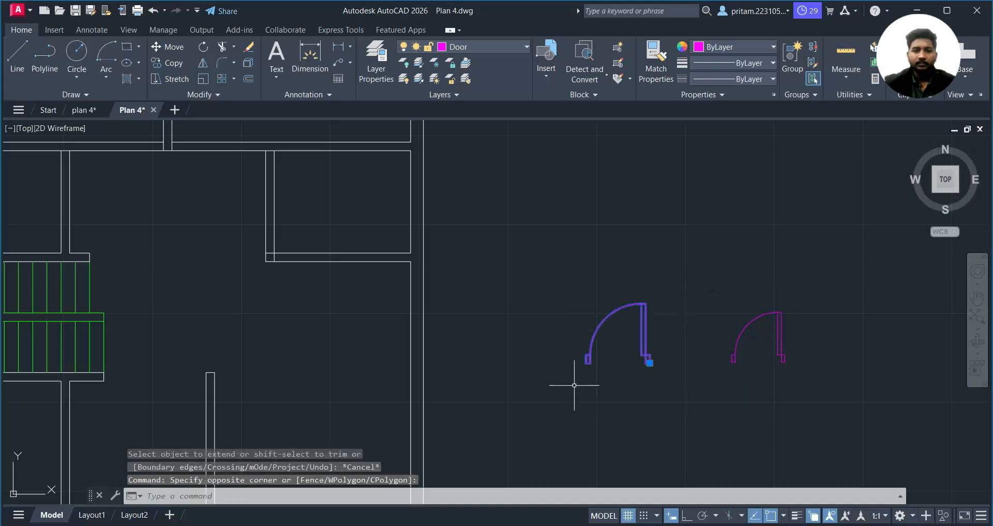
{"action": "type", "text": "m"}
{"action": "key", "text": "Return"}
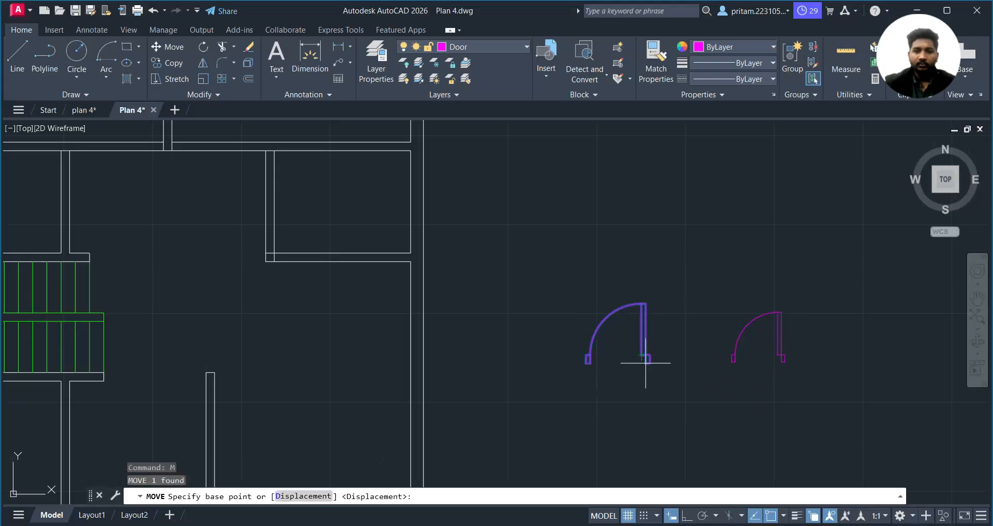
{"action": "key", "text": "Escape"}
- Copy the larger door by its right frame's lower-right corner into the bottom exterior wall, against the inner face of the right exterior wall
{"action": "left_click", "coordinate": [687, 231]}
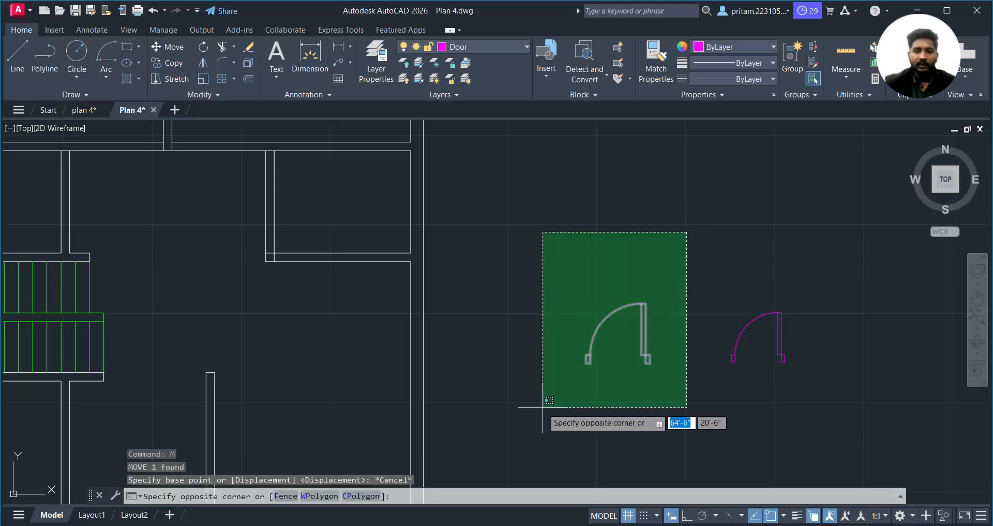
{"action": "left_click", "coordinate": [541, 409]}
{"action": "type", "text": "co"}
{"action": "key", "text": "Return"}
{"action": "scroll", "coordinate": [645, 362], "scroll_direction": "up", "scroll_amount": 5}
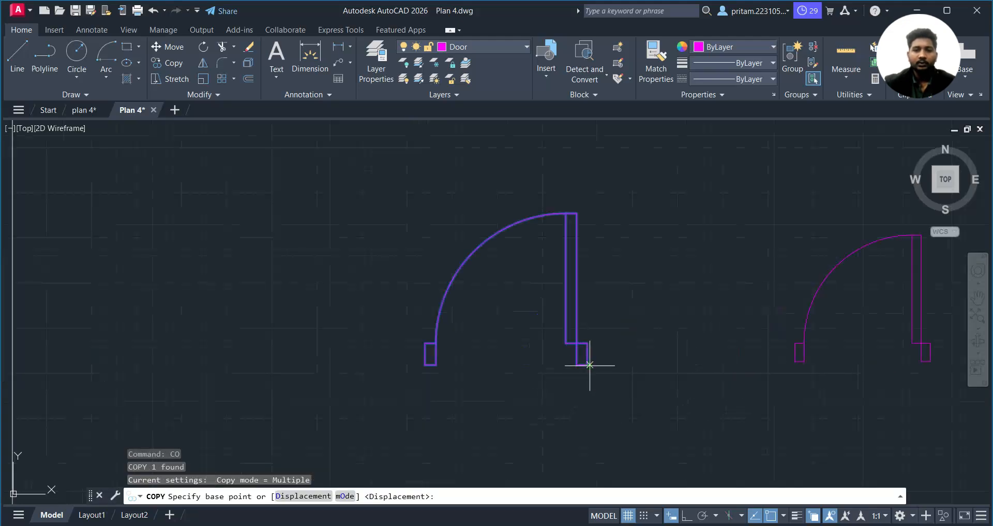
{"action": "left_click", "coordinate": [588, 365]}
{"action": "scroll", "coordinate": [482, 416], "scroll_direction": "down", "scroll_amount": 6}
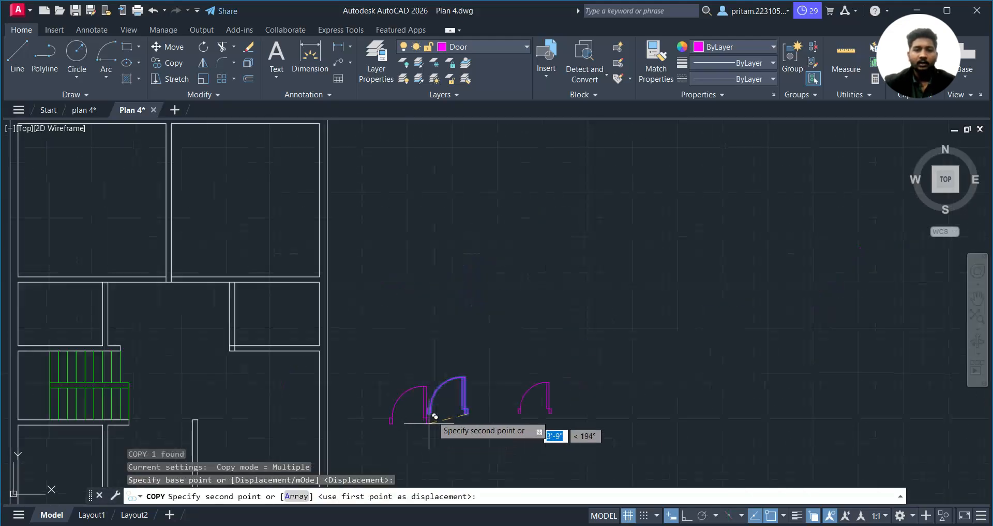
{"action": "scroll", "coordinate": [470, 399], "scroll_direction": "up", "scroll_amount": 4}
{"action": "middle_click_drag", "start_coordinate": [286, 440], "coordinate": [362, 394]}
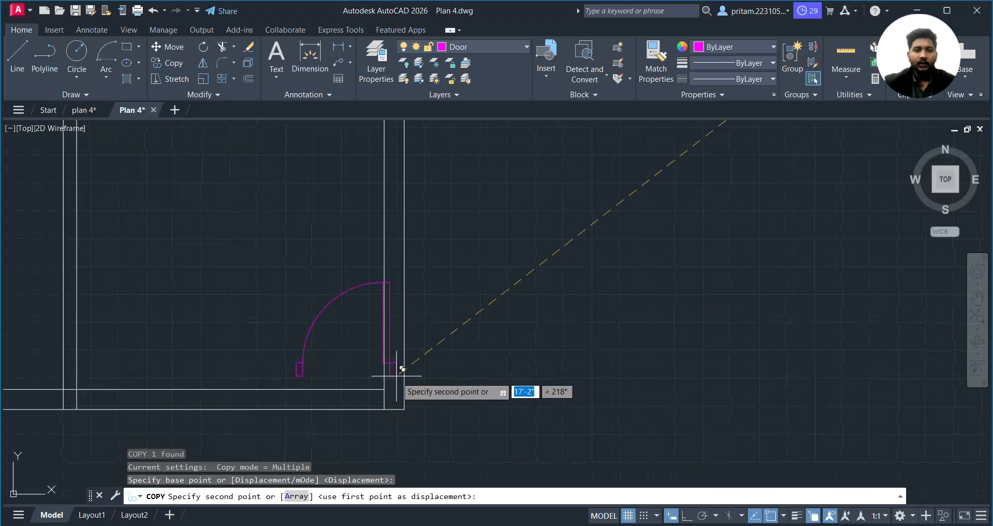
{"action": "left_click", "coordinate": [385, 408]}
- Place another copy of the larger door in the upper rooms' lower wall, with its right frame against the left face of the dividing wall
{"action": "scroll", "coordinate": [355, 429], "scroll_direction": "up", "scroll_amount": 5}
{"action": "scroll", "coordinate": [388, 404], "scroll_direction": "down", "scroll_amount": 5}
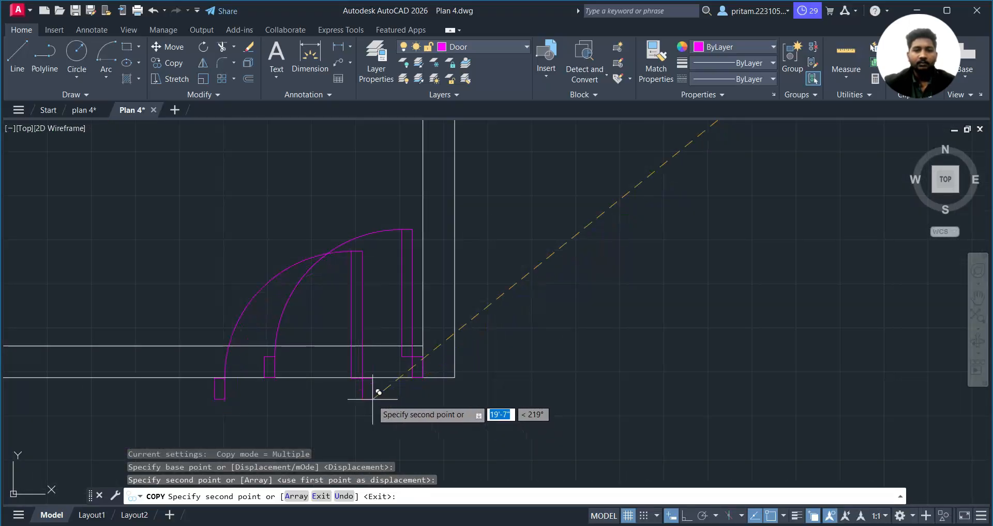
{"action": "middle_click_drag", "start_coordinate": [297, 386], "coordinate": [523, 423]}
{"action": "middle_click_drag", "start_coordinate": [479, 325], "coordinate": [505, 482]}
{"action": "scroll", "coordinate": [424, 323], "scroll_direction": "up", "scroll_amount": 5}
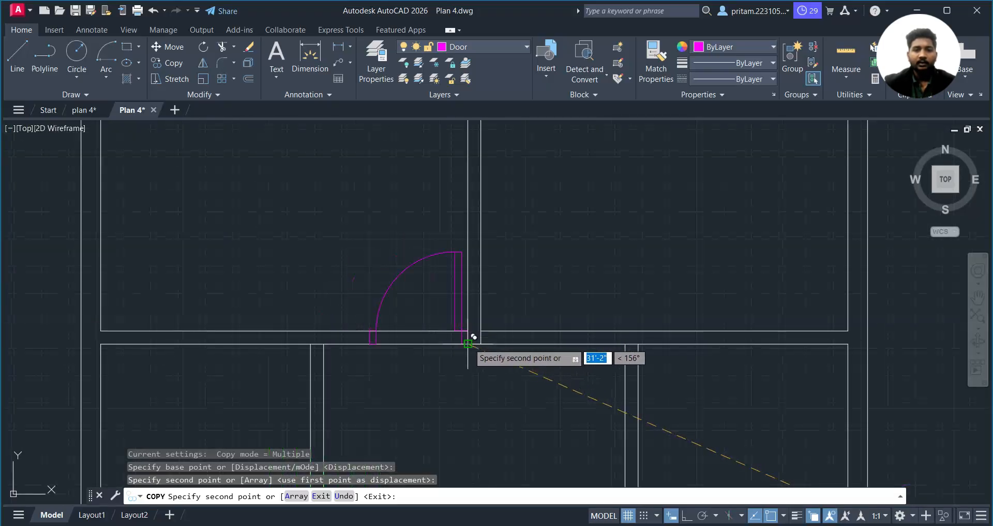
{"action": "scroll", "coordinate": [469, 343], "scroll_direction": "up", "scroll_amount": 4}
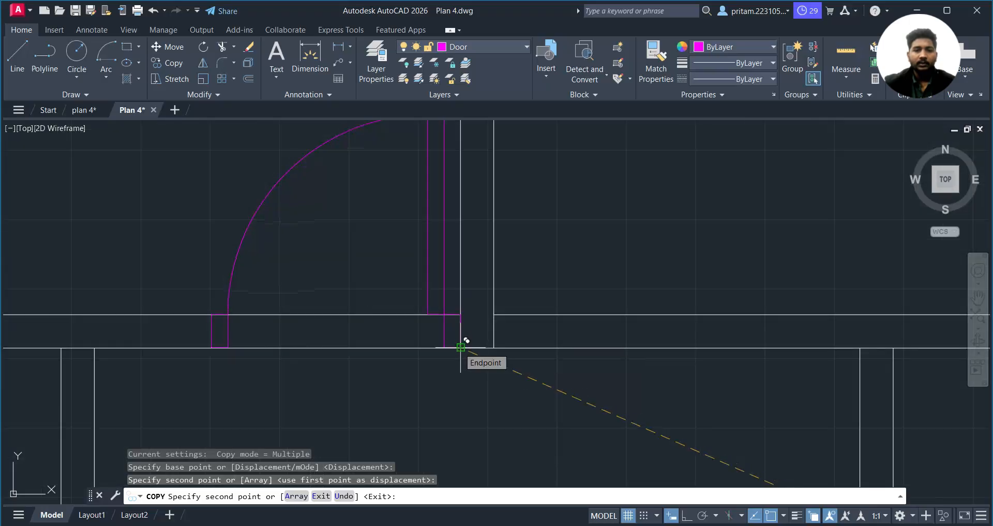
{"action": "left_click", "coordinate": [461, 346]}
{"action": "key", "text": "Escape"}
- Mirror the upper-left room's door about the vertical centerline of the dividing wall, keeping the source door
{"action": "scroll", "coordinate": [445, 413], "scroll_direction": "down", "scroll_amount": 4}
{"action": "scroll", "coordinate": [386, 362], "scroll_direction": "down", "scroll_amount": 2}
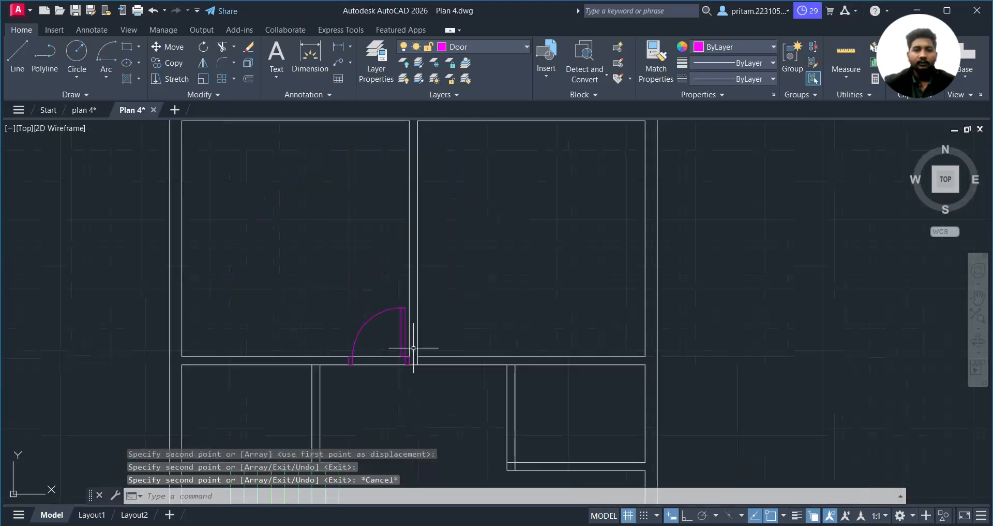
{"action": "scroll", "coordinate": [429, 350], "scroll_direction": "down", "scroll_amount": 2}
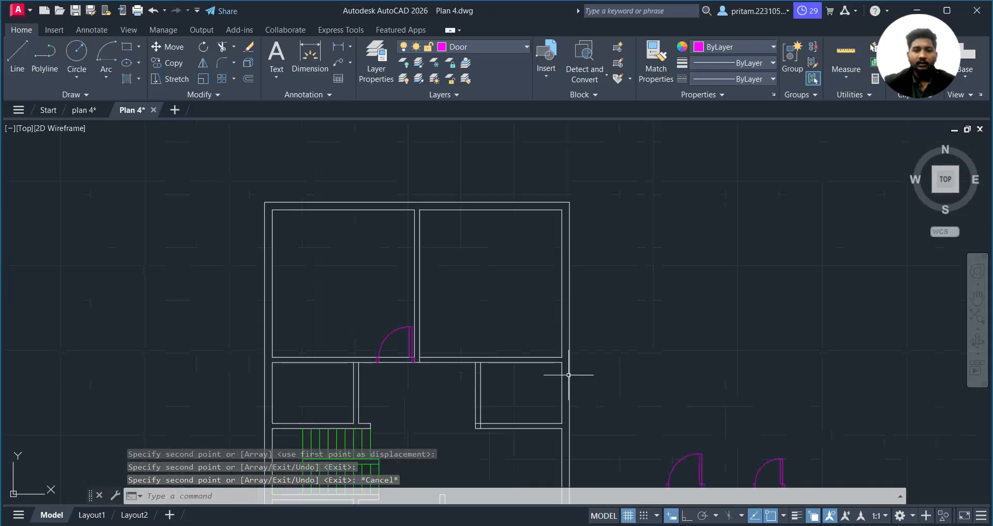
{"action": "scroll", "coordinate": [433, 343], "scroll_direction": "up", "scroll_amount": 4}
{"action": "left_click", "coordinate": [344, 289]}
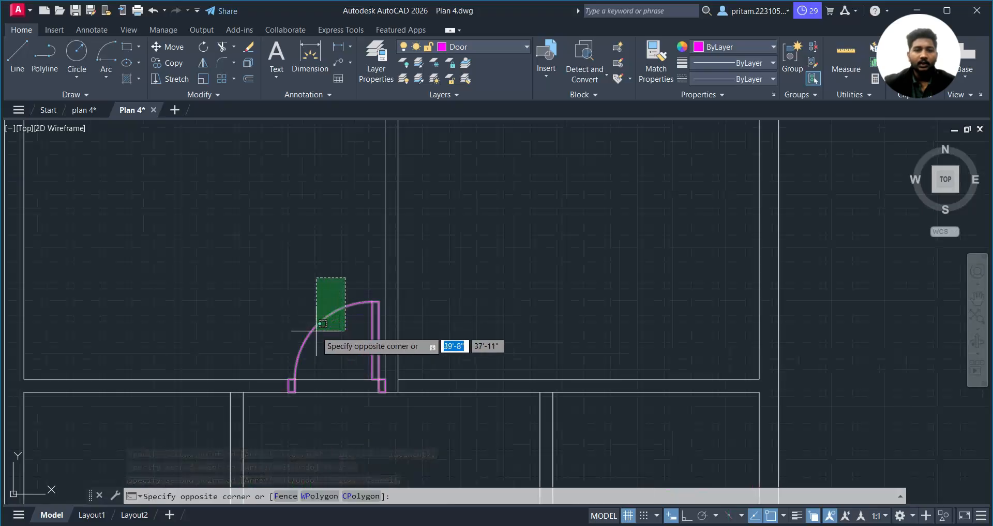
{"action": "left_click", "coordinate": [334, 341]}
{"action": "type", "text": "mi"}
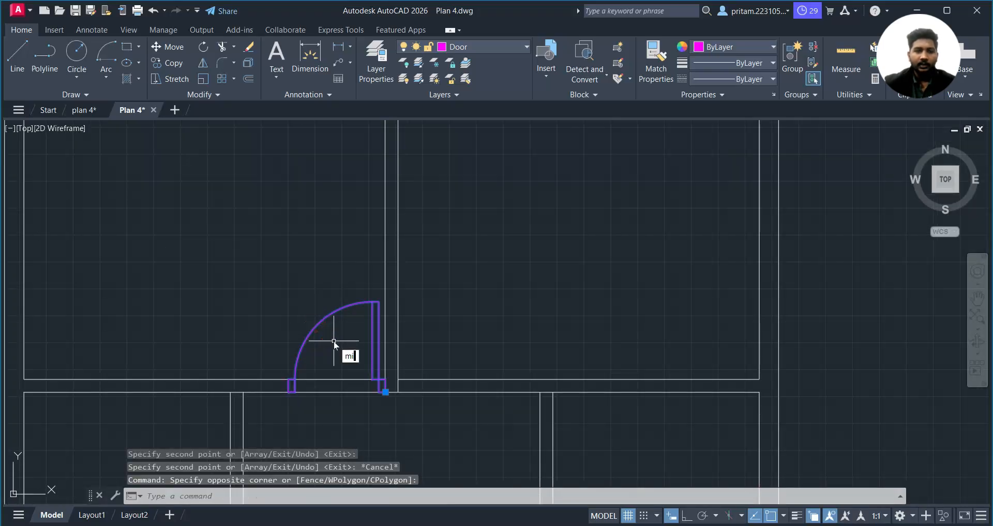
{"action": "key", "text": "Return"}
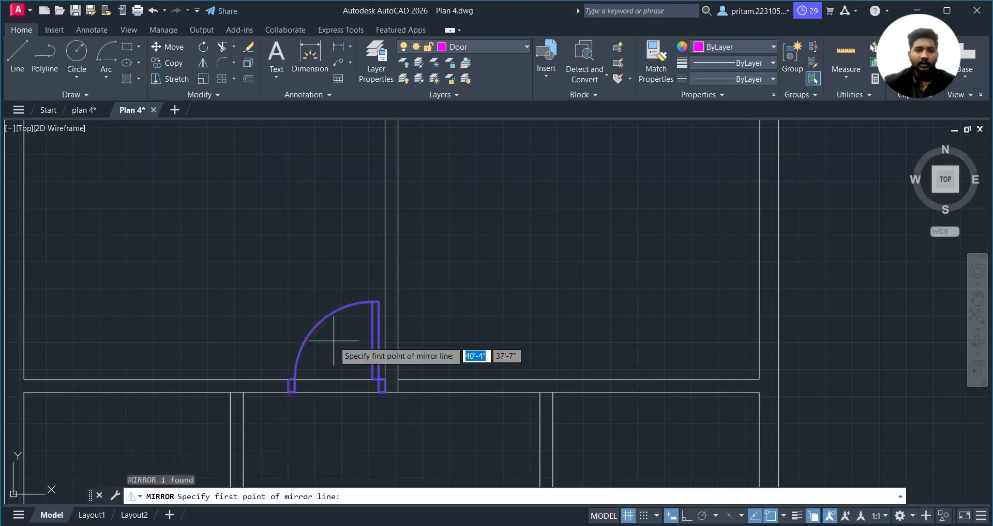
{"action": "left_click", "coordinate": [391, 390]}
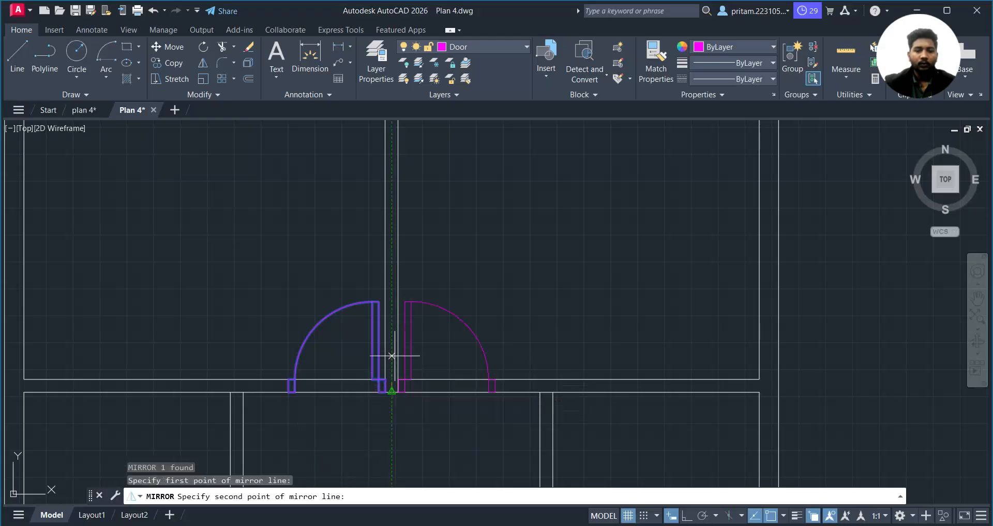
{"action": "left_click", "coordinate": [392, 250]}
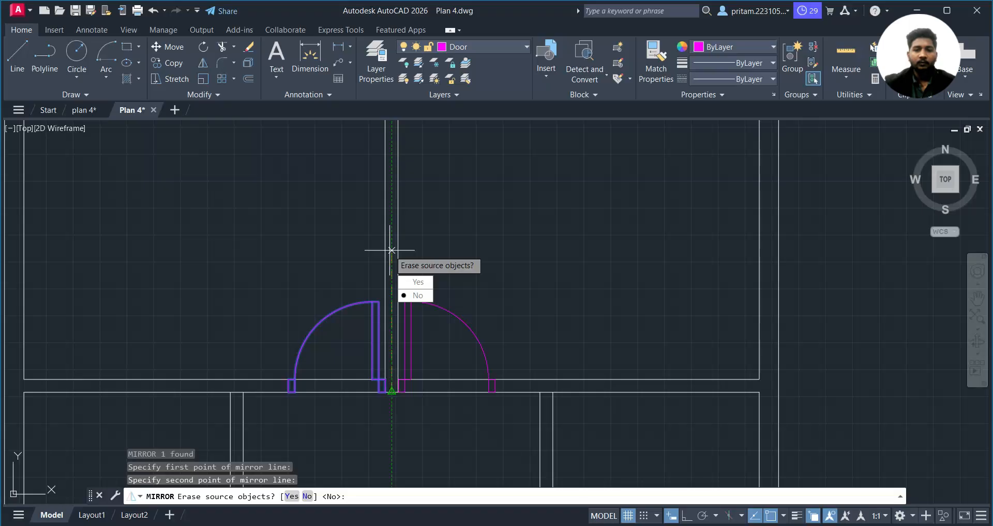
{"action": "left_click", "coordinate": [685, 515]}
{"action": "type", "text": "n"}
{"action": "key", "text": "Return"}
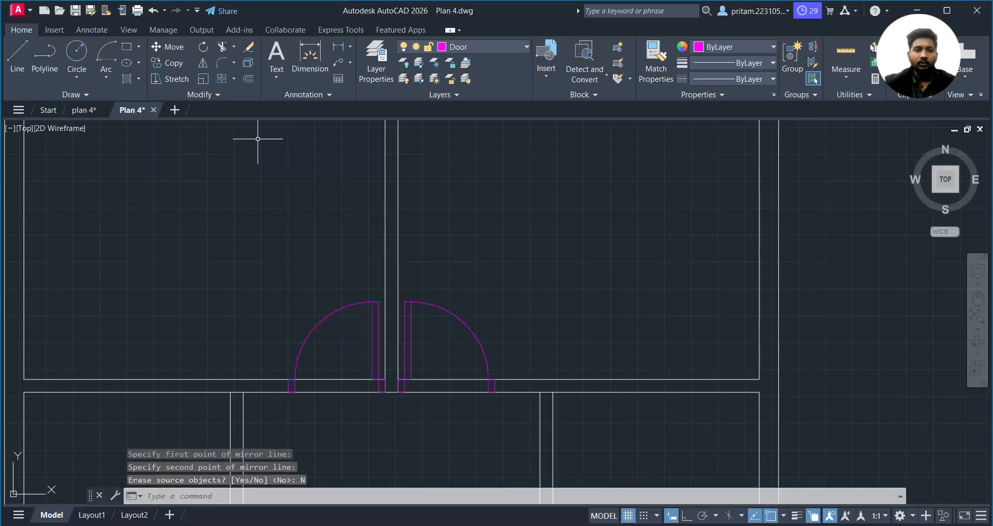
- Check the toilet door positions in the reference floor plan and return to the new drawing
{"action": "scroll", "coordinate": [426, 313], "scroll_direction": "down", "scroll_amount": 4}
{"action": "scroll", "coordinate": [421, 340], "scroll_direction": "up", "scroll_amount": 4}
{"action": "key", "text": "Escape"}
{"action": "scroll", "coordinate": [426, 344], "scroll_direction": "down", "scroll_amount": 4}
{"action": "middle_click_drag", "start_coordinate": [459, 383], "coordinate": [342, 271]}
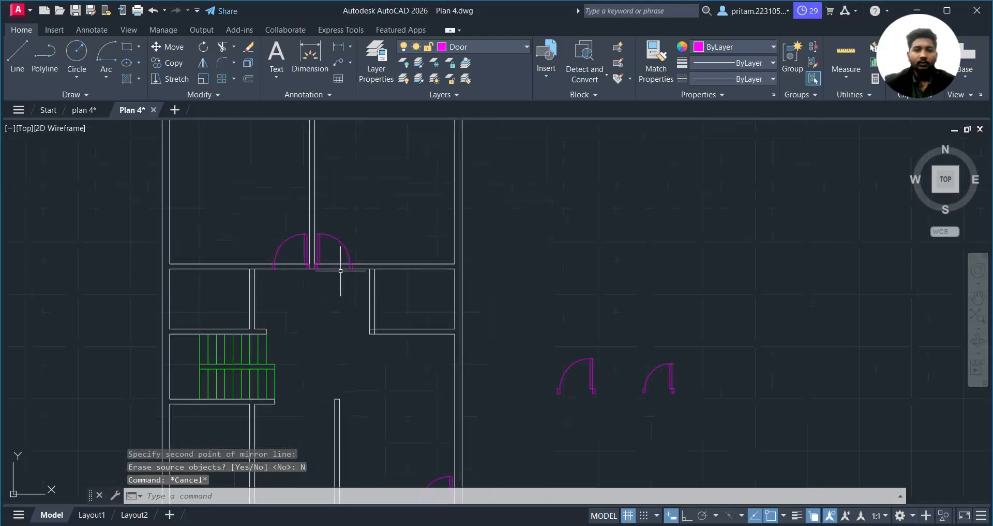
{"action": "middle_click_drag", "start_coordinate": [401, 315], "coordinate": [407, 247]}
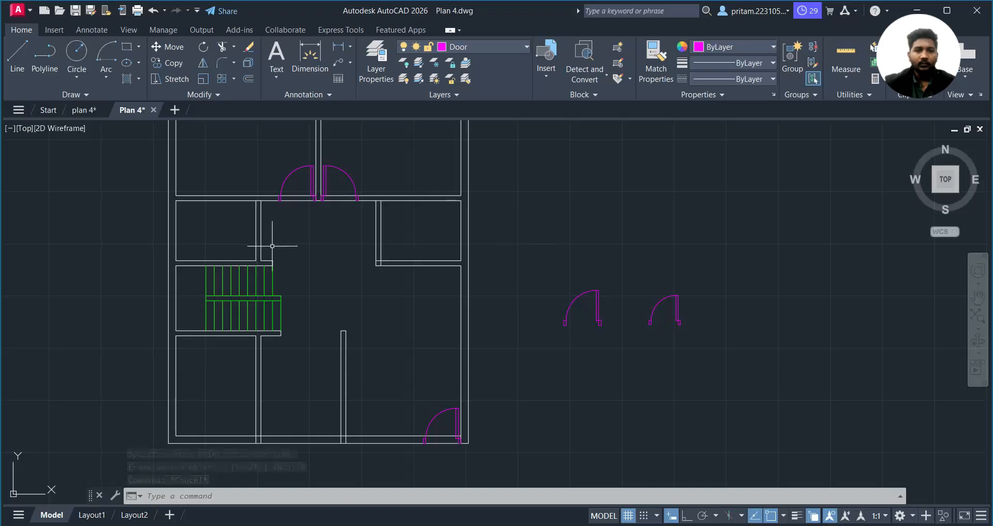
{"action": "middle_click_drag", "start_coordinate": [273, 246], "coordinate": [327, 316]}
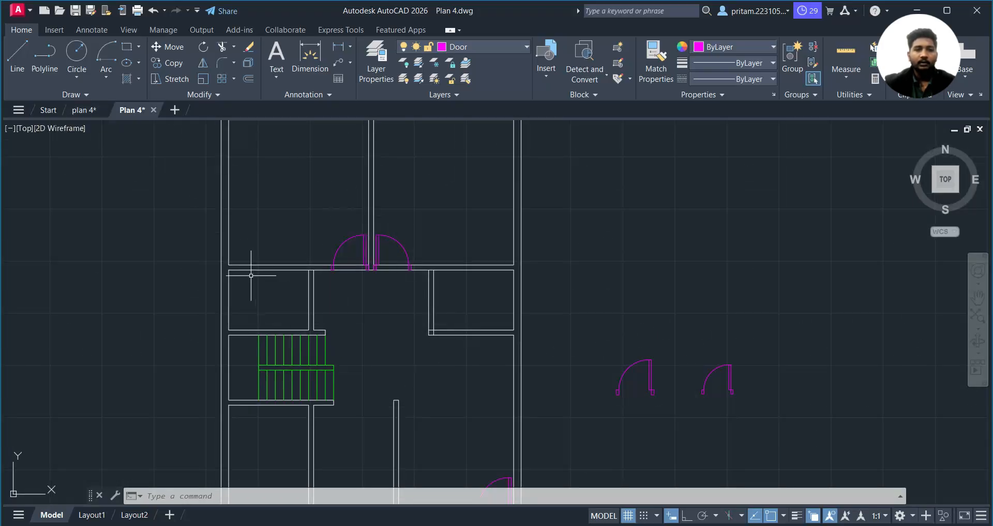
{"action": "left_click", "coordinate": [83, 110]}
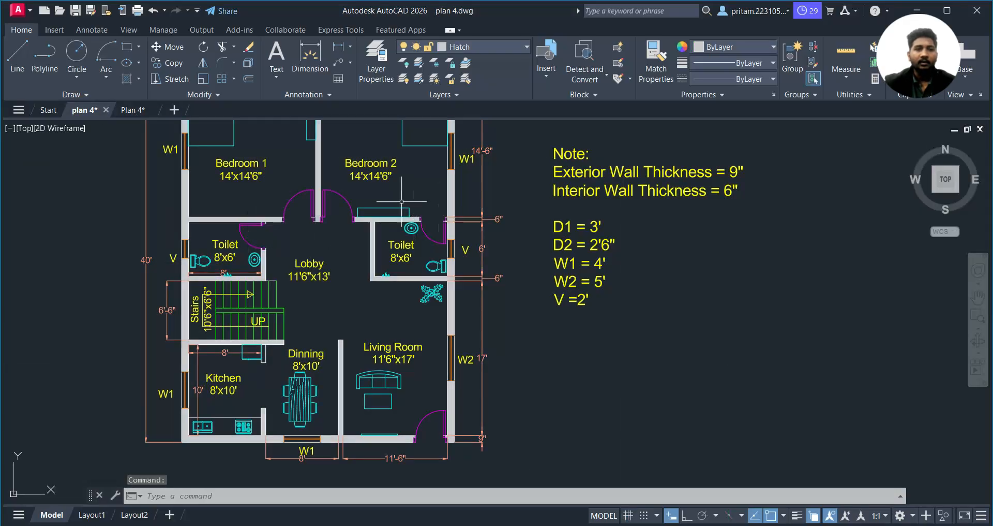
{"action": "scroll", "coordinate": [419, 247], "scroll_direction": "down", "scroll_amount": 3}
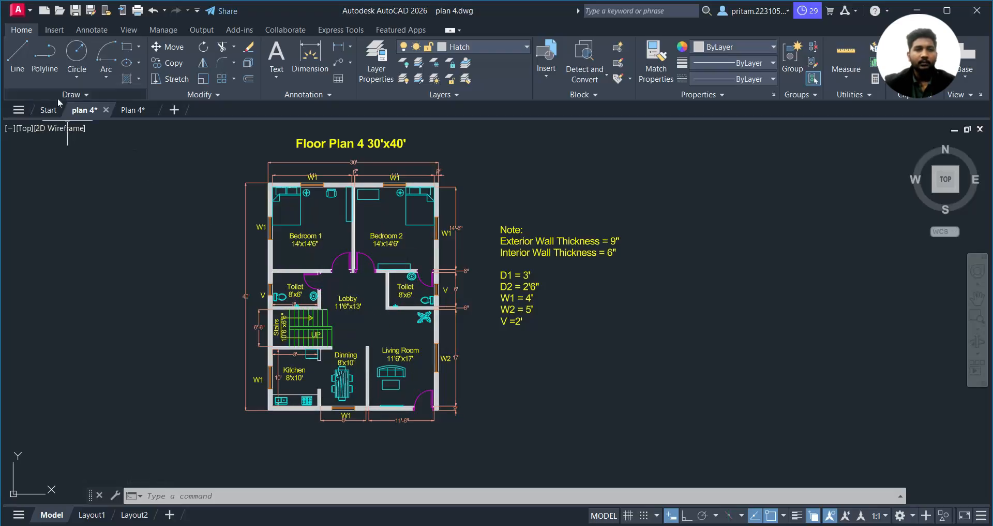
{"action": "left_click", "coordinate": [133, 110]}
- Copy the smaller door by its right frame's lower-right corner to the upper-right inner corner of the small room along the right exterior wall
{"action": "left_click", "coordinate": [744, 335]}
{"action": "left_click", "coordinate": [666, 411]}
{"action": "type", "text": "CO"}
{"action": "key", "text": "Return"}
{"action": "scroll", "coordinate": [724, 373], "scroll_direction": "up", "scroll_amount": 6}
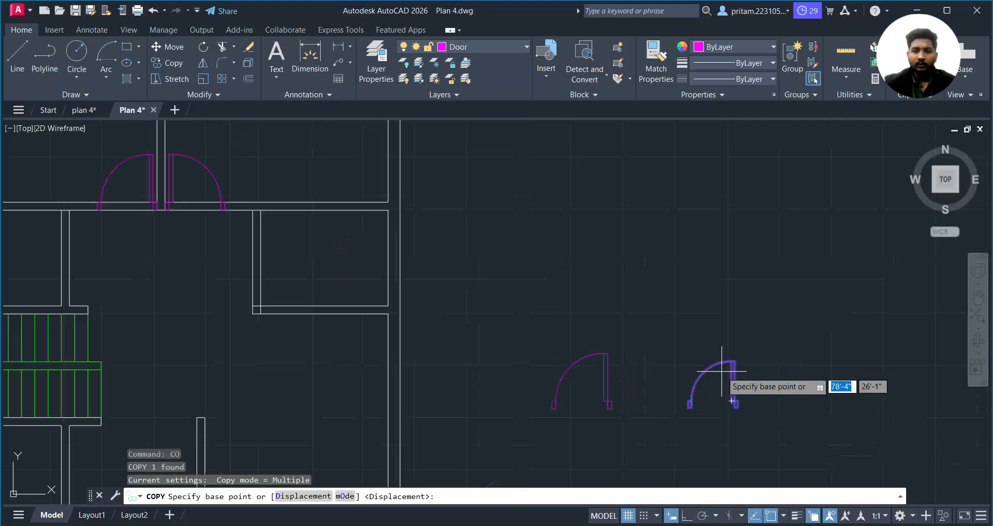
{"action": "left_click", "coordinate": [759, 464]}
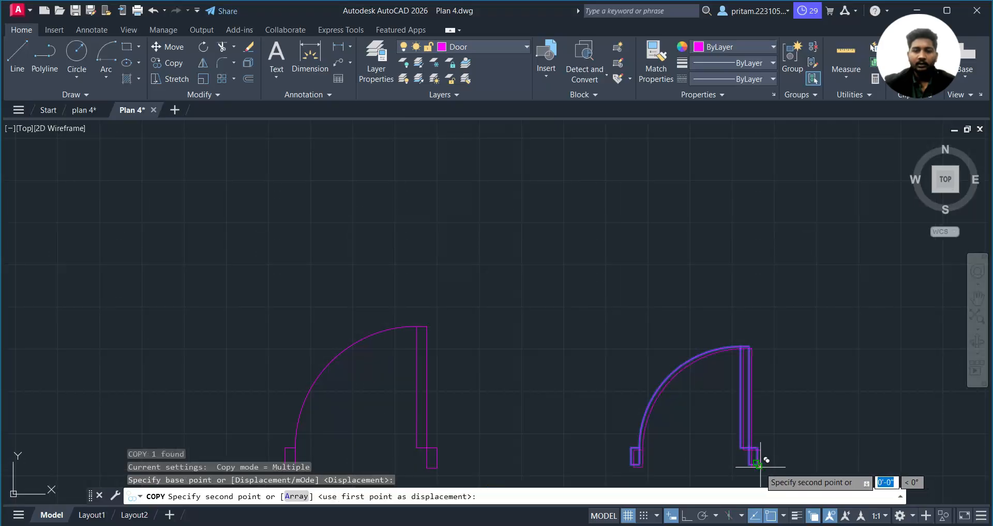
{"action": "scroll", "coordinate": [448, 367], "scroll_direction": "down", "scroll_amount": 6}
{"action": "scroll", "coordinate": [327, 327], "scroll_direction": "up", "scroll_amount": 2}
{"action": "middle_click_drag", "start_coordinate": [327, 326], "coordinate": [817, 342]}
{"action": "middle_click_drag", "start_coordinate": [784, 301], "coordinate": [417, 361]}
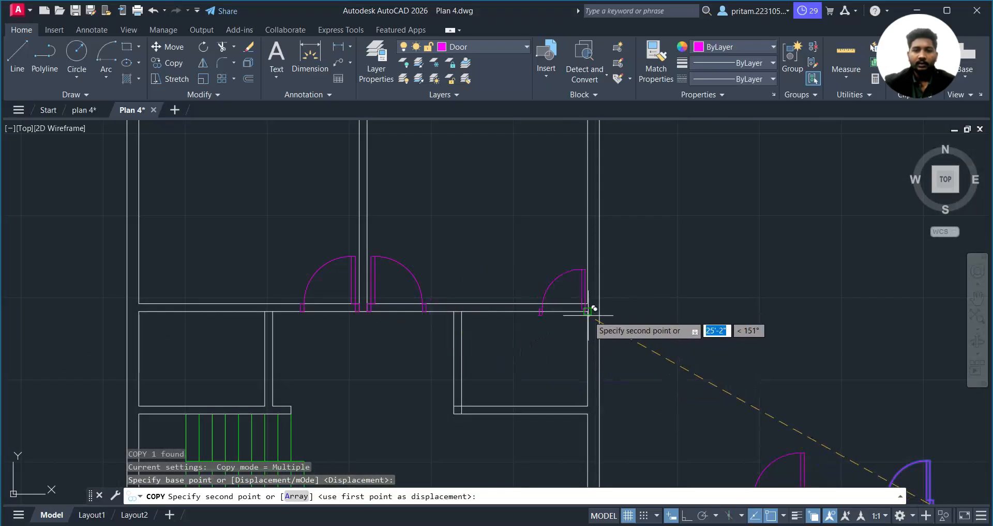
{"action": "scroll", "coordinate": [588, 310], "scroll_direction": "up", "scroll_amount": 4}
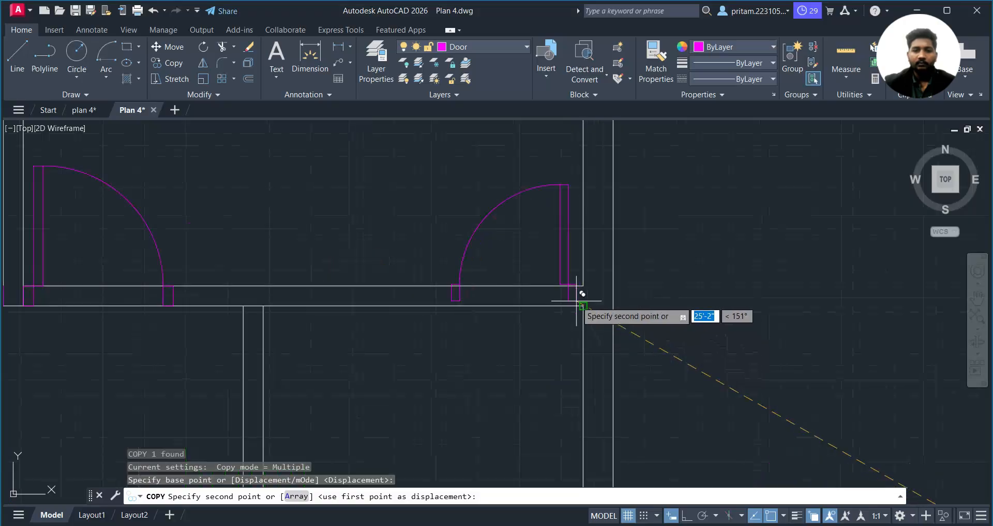
{"action": "left_click", "coordinate": [583, 306]}
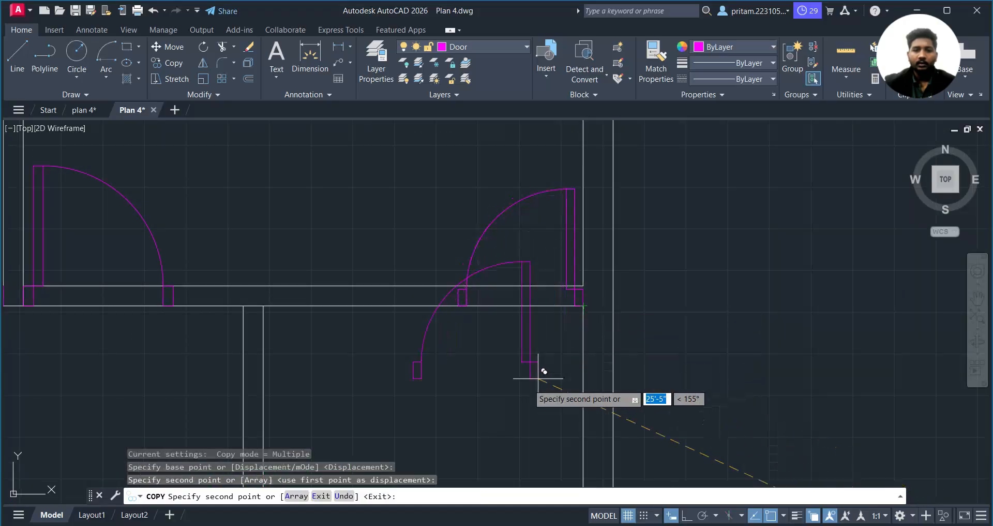
{"action": "key", "text": "Escape"}
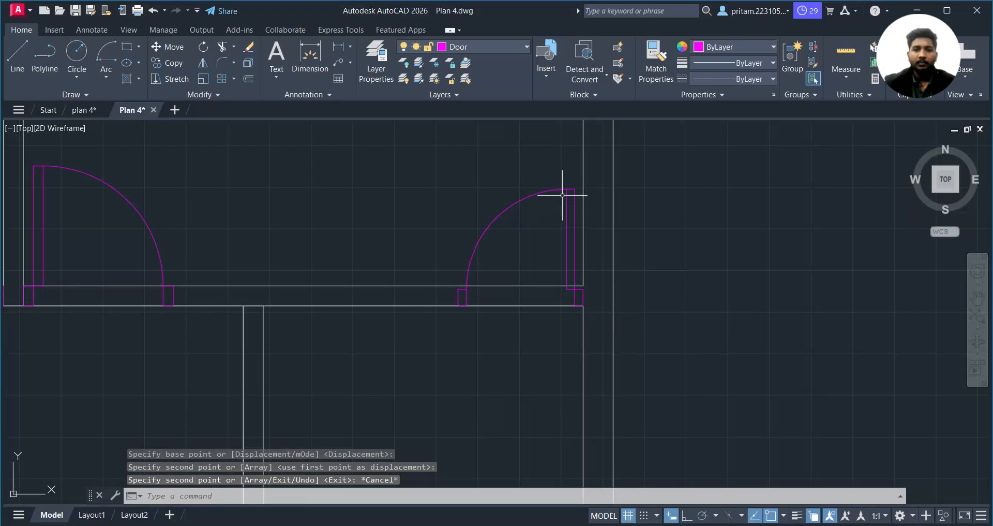
- Mirror the smaller door in the right-hand small room about the horizontal line along the wall's lower face, keeping the source door
{"action": "left_click", "coordinate": [572, 152]}
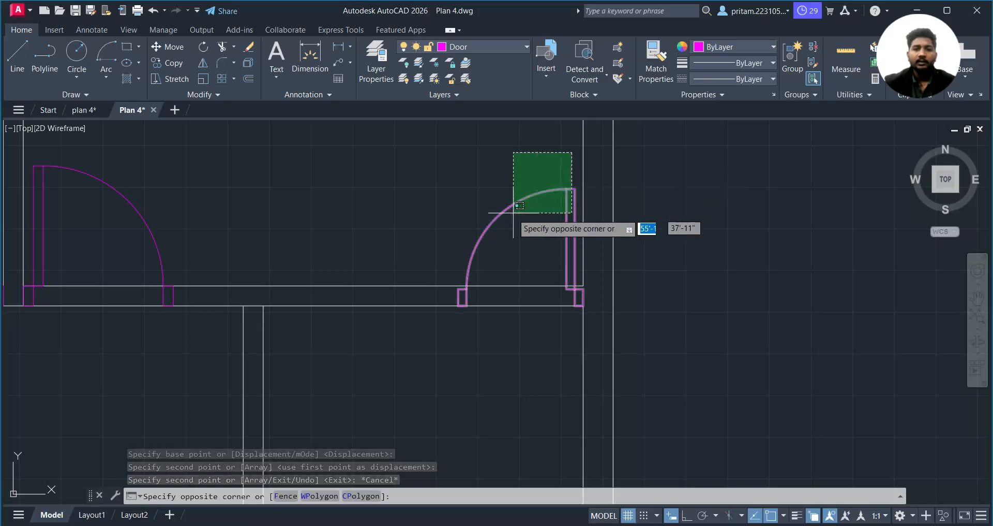
{"action": "left_click", "coordinate": [510, 219]}
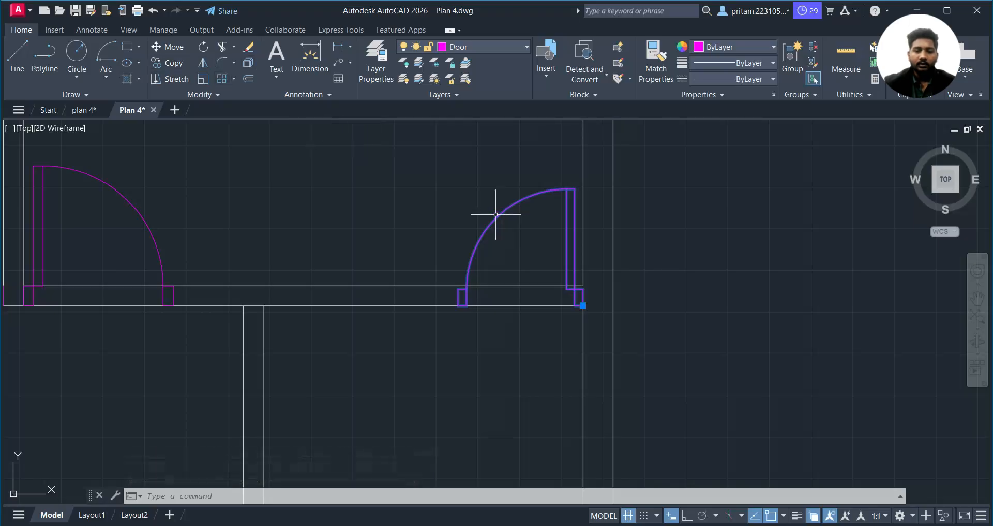
{"action": "type", "text": "i"}
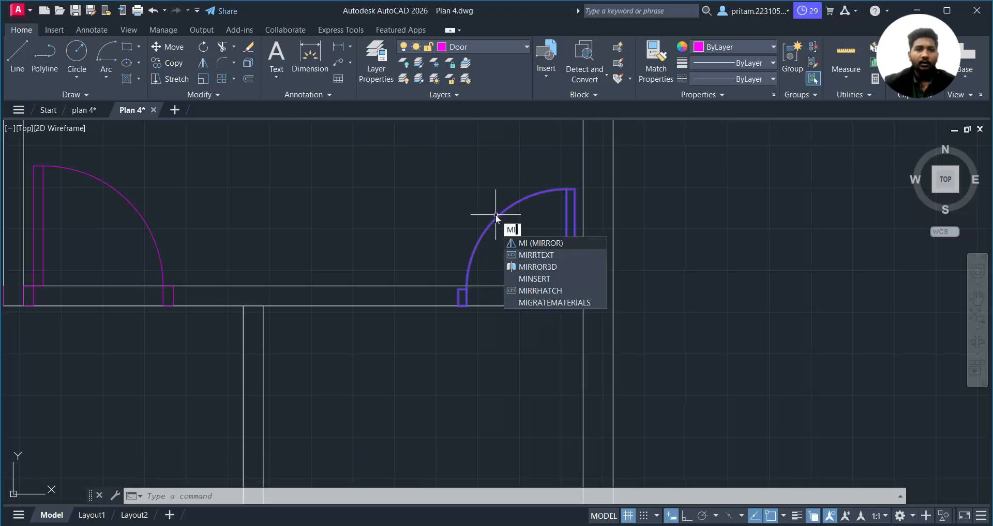
{"action": "left_click", "coordinate": [547, 243]}
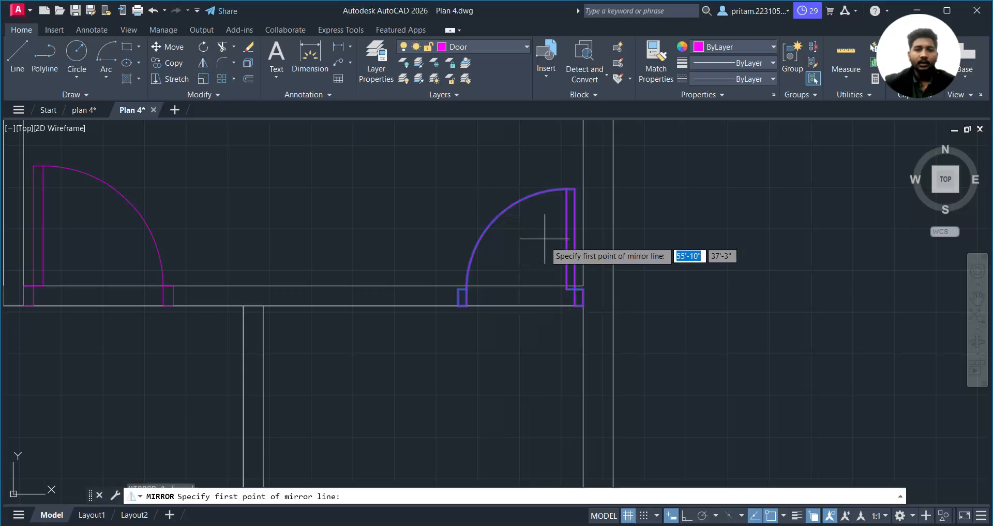
{"action": "left_click", "coordinate": [580, 306]}
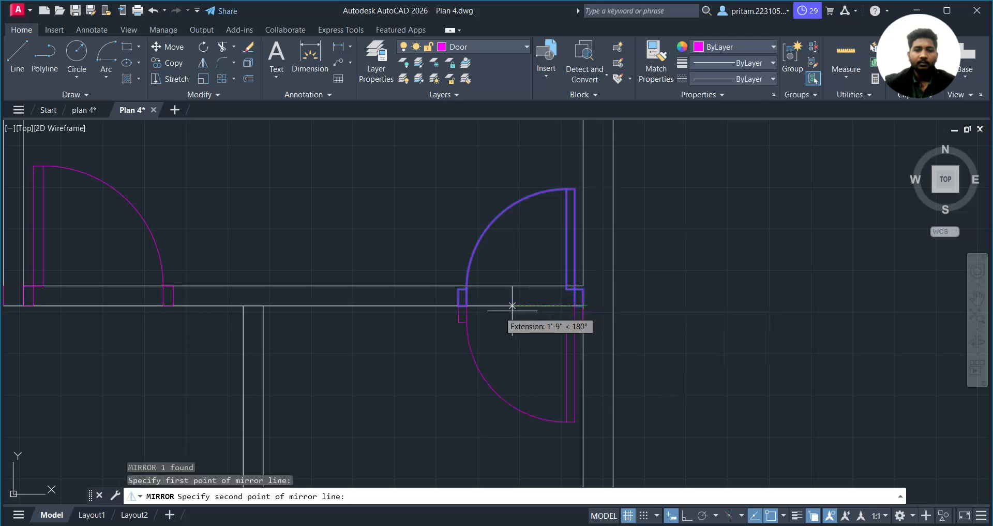
{"action": "left_click", "coordinate": [393, 305]}
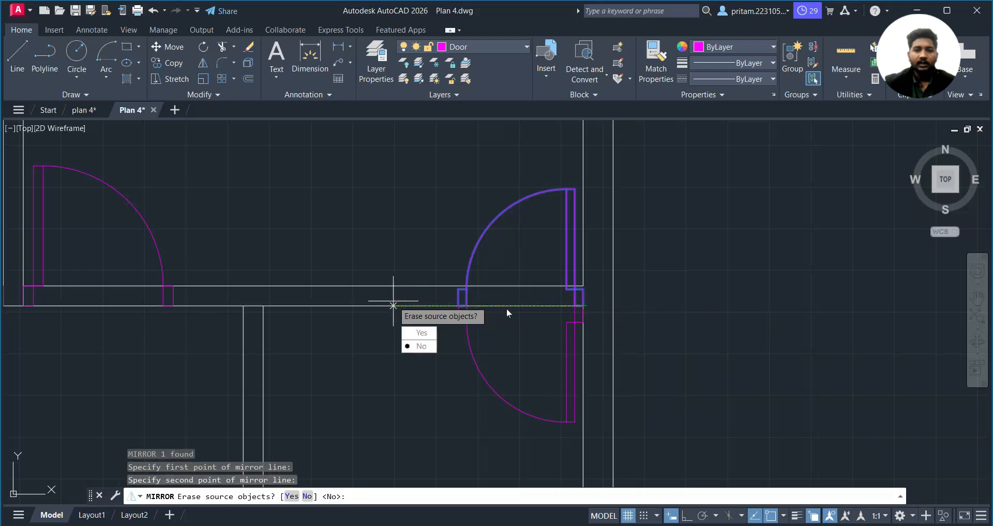
{"action": "left_click", "coordinate": [423, 345]}
- Erase the original upward-swinging door above the right-hand small room
{"action": "middle_click_drag", "start_coordinate": [520, 297], "coordinate": [445, 321]}
{"action": "left_click", "coordinate": [498, 269]}
{"action": "left_click", "coordinate": [366, 250]}
{"action": "key", "text": "Delete"}
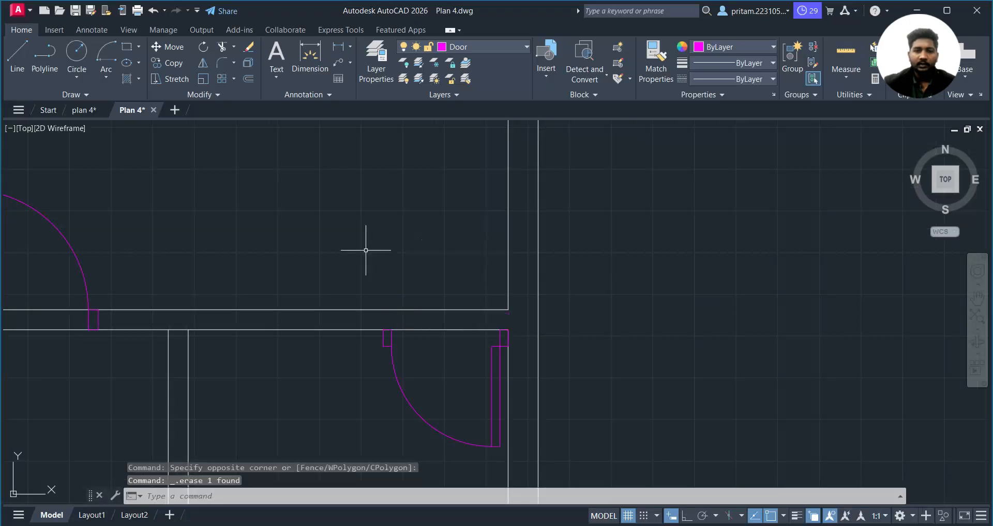
- Move the mirrored door by its frame's upper-right corner to the lower-right inner corner of the upper-right room
{"action": "scroll", "coordinate": [546, 382], "scroll_direction": "up", "scroll_amount": 2}
{"action": "scroll", "coordinate": [527, 371], "scroll_direction": "down", "scroll_amount": 4}
{"action": "left_click", "coordinate": [491, 377]}
{"action": "left_click", "coordinate": [364, 419]}
{"action": "scroll", "coordinate": [512, 349], "scroll_direction": "up", "scroll_amount": 5}
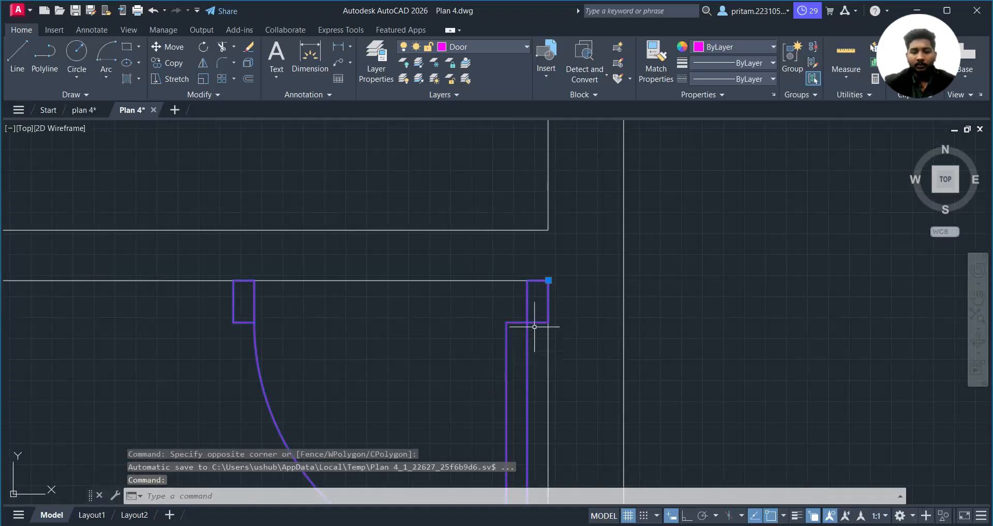
{"action": "type", "text": "m"}
{"action": "key", "text": "Return"}
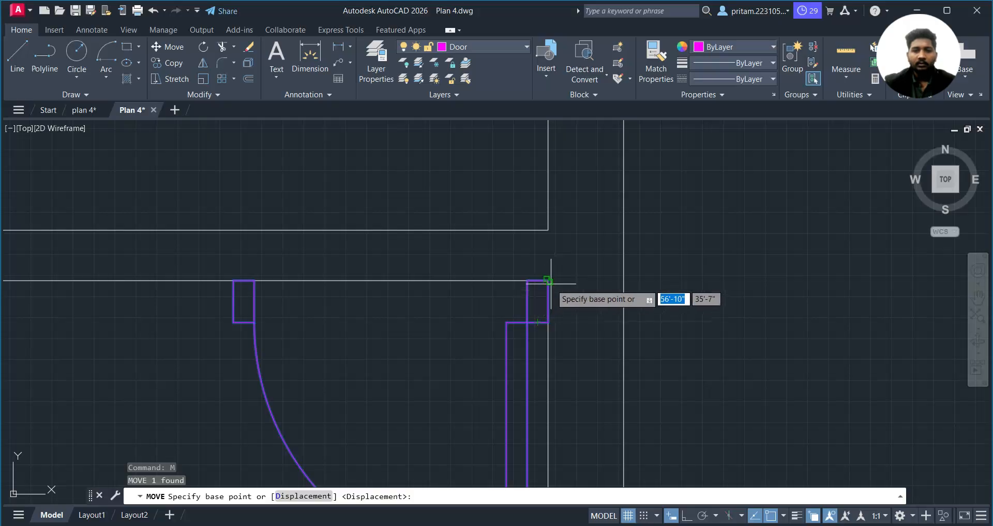
{"action": "left_click", "coordinate": [549, 280]}
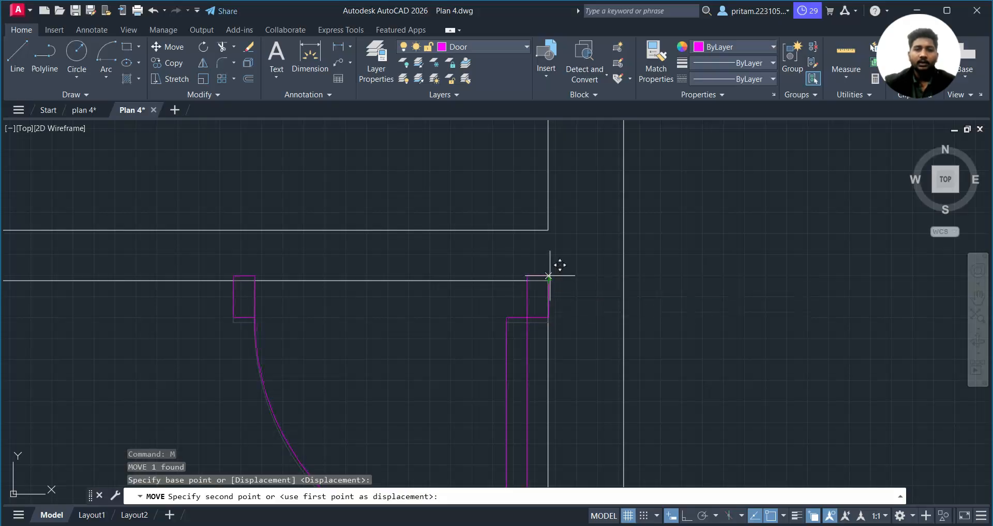
{"action": "left_click", "coordinate": [548, 230]}
{"action": "scroll", "coordinate": [572, 289], "scroll_direction": "up", "scroll_amount": 3}
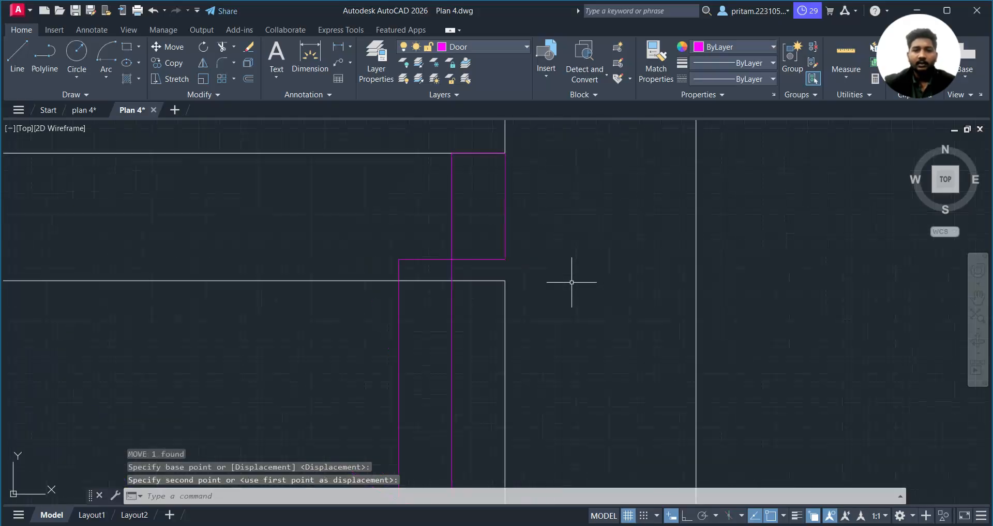
- Copy the smaller door from beside the plan into the small room above the staircase
{"action": "scroll", "coordinate": [543, 243], "scroll_direction": "down", "scroll_amount": 5}
{"action": "scroll", "coordinate": [415, 237], "scroll_direction": "down", "scroll_amount": 3}
{"action": "scroll", "coordinate": [437, 221], "scroll_direction": "up", "scroll_amount": 1}
{"action": "scroll", "coordinate": [428, 221], "scroll_direction": "down", "scroll_amount": 1}
{"action": "middle_click_drag", "start_coordinate": [327, 298], "coordinate": [421, 311]}
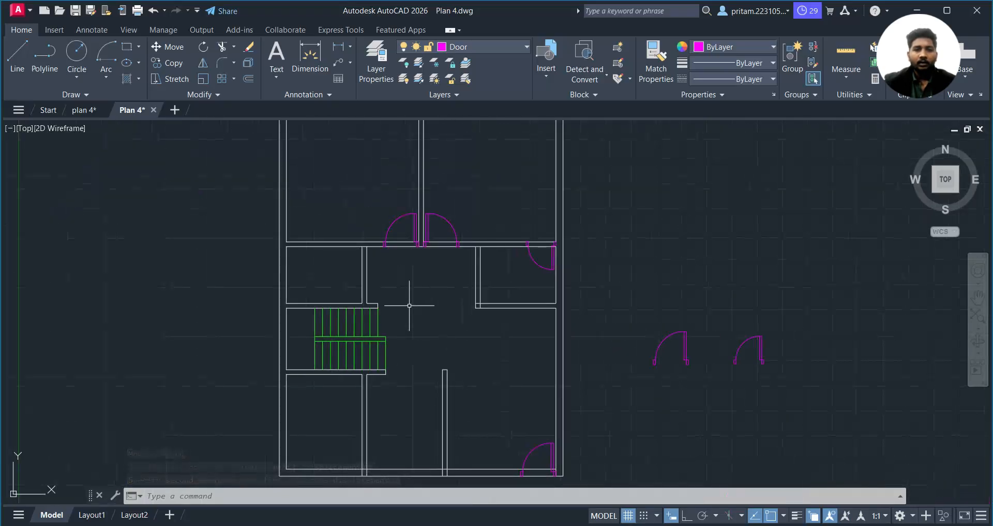
{"action": "scroll", "coordinate": [366, 255], "scroll_direction": "up", "scroll_amount": 4}
{"action": "scroll", "coordinate": [390, 231], "scroll_direction": "down", "scroll_amount": 3}
{"action": "scroll", "coordinate": [390, 237], "scroll_direction": "down", "scroll_amount": 2}
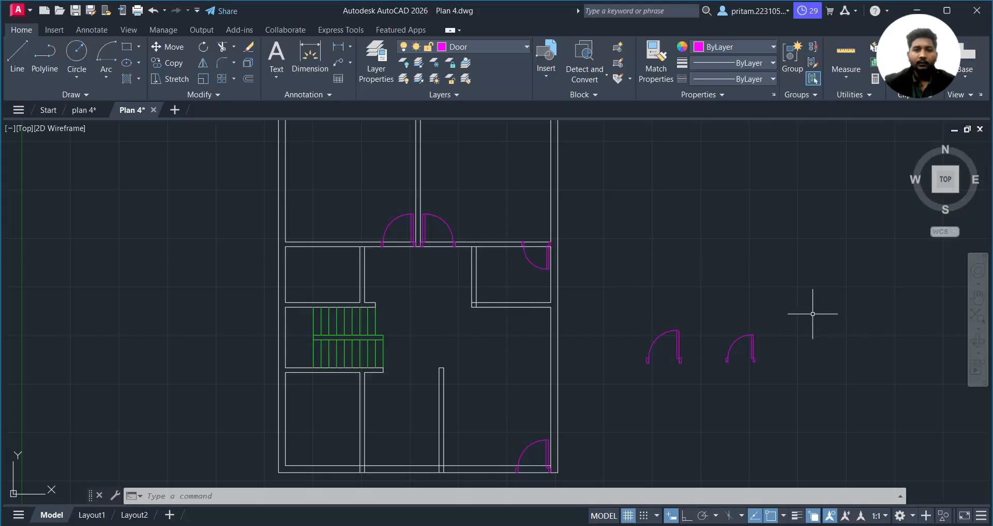
{"action": "left_click", "coordinate": [769, 316]}
{"action": "left_click", "coordinate": [712, 381]}
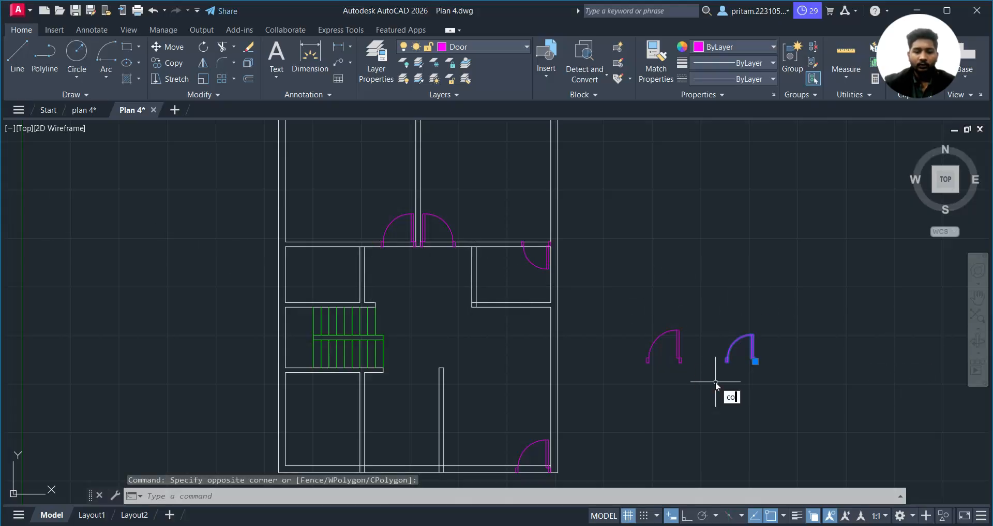
{"action": "type", "text": "co"}
{"action": "key", "text": "Return"}
{"action": "left_click", "coordinate": [743, 360]}
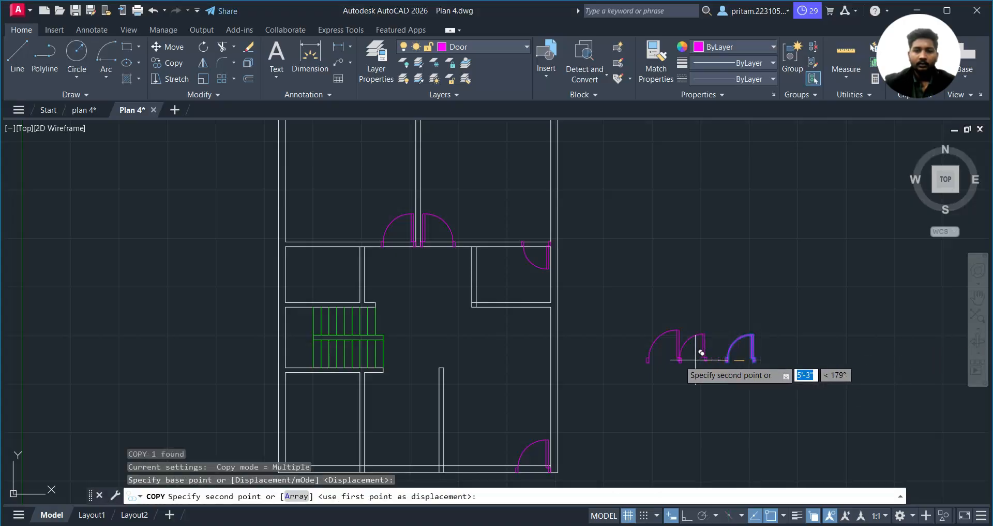
{"action": "left_click", "coordinate": [342, 271]}
{"action": "key", "text": "Escape"}
- Rotate the copied door 90° counterclockwise about its frame's lower-right corner, with Ortho turned on
{"action": "scroll", "coordinate": [340, 269], "scroll_direction": "up", "scroll_amount": 6}
{"action": "middle_click_drag", "start_coordinate": [341, 269], "coordinate": [390, 304]}
{"action": "left_click", "coordinate": [432, 249]}
{"action": "left_click", "coordinate": [351, 303]}
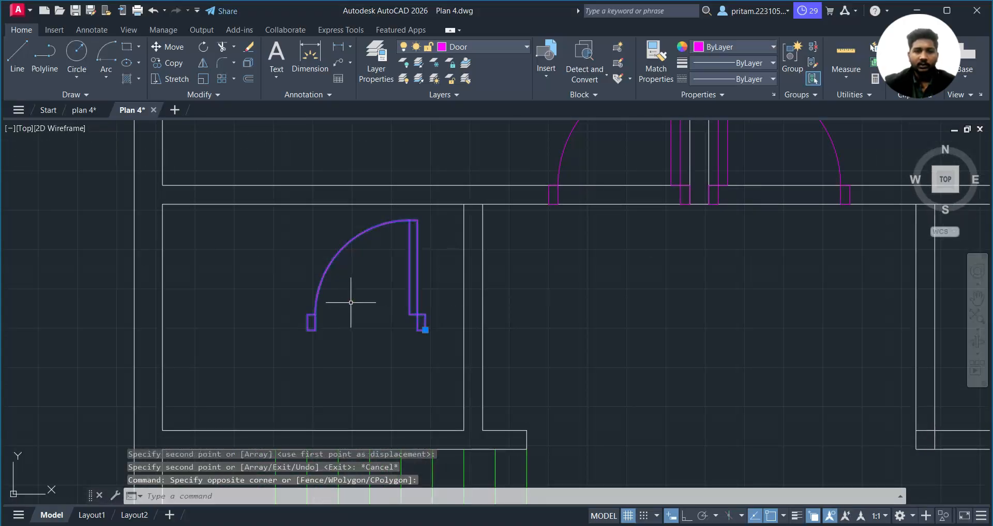
{"action": "key", "text": "Escape"}
{"action": "left_click", "coordinate": [203, 46]}
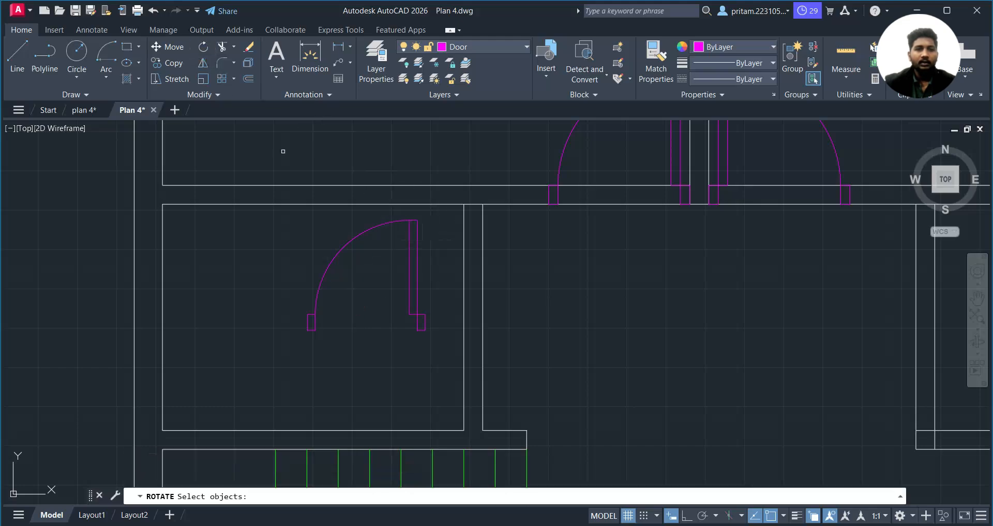
{"action": "left_click", "coordinate": [434, 275]}
{"action": "left_click", "coordinate": [329, 326]}
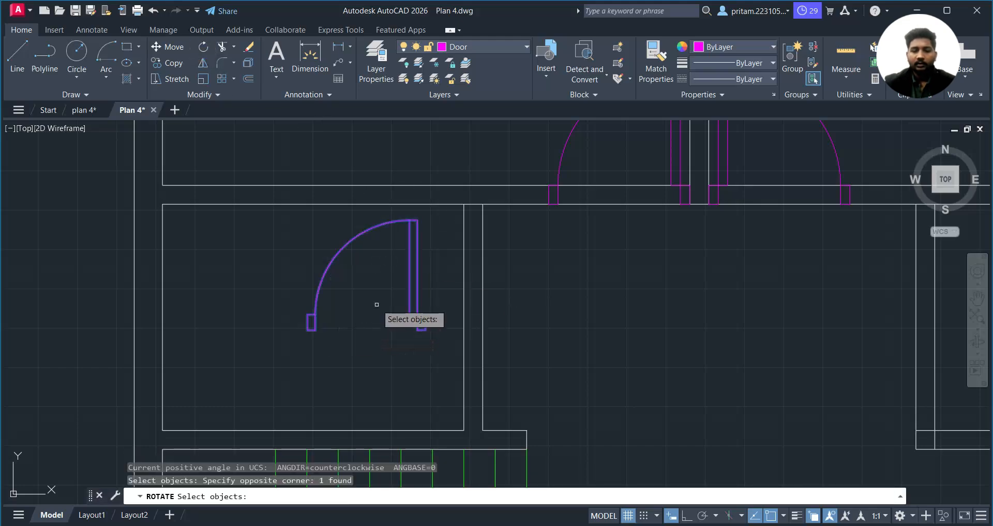
{"action": "key", "text": "Return"}
{"action": "left_click", "coordinate": [423, 327]}
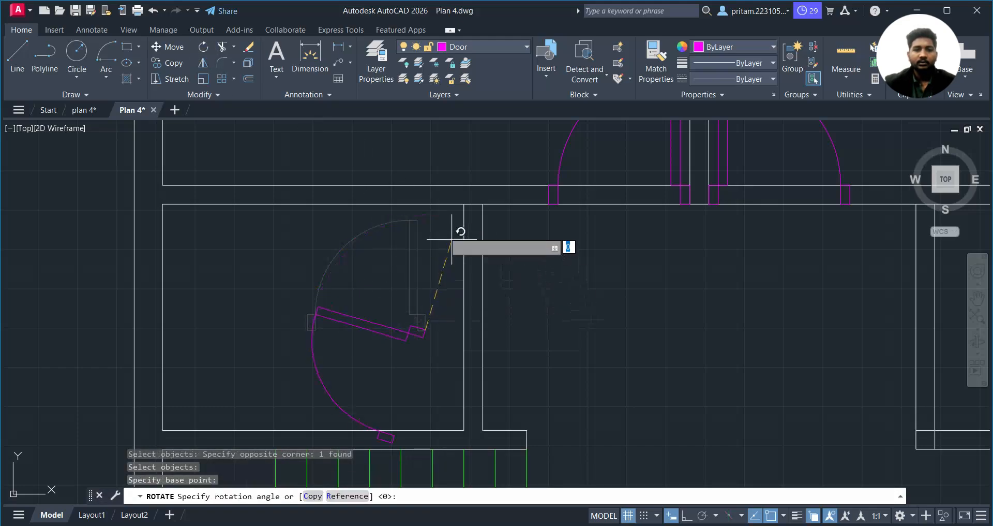
{"action": "left_click", "coordinate": [687, 515]}
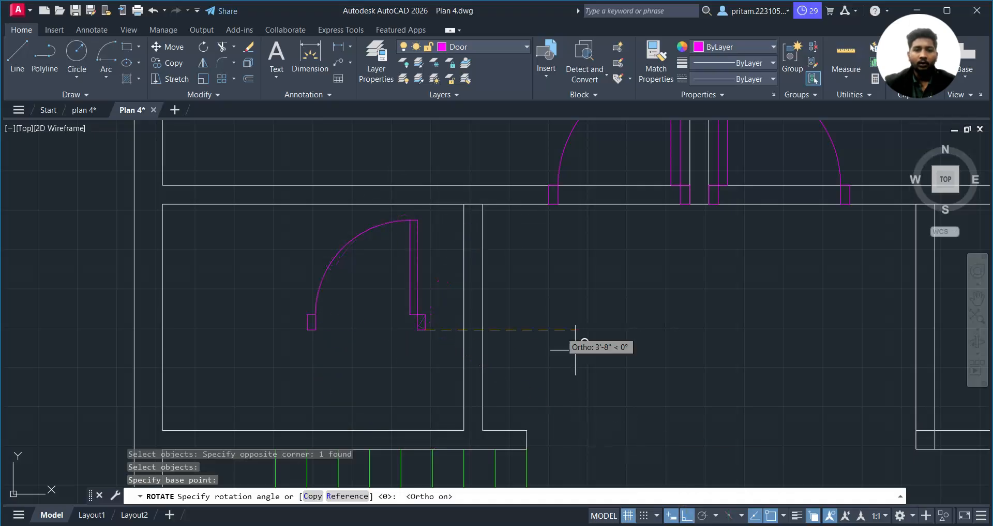
{"action": "left_click", "coordinate": [393, 170]}
{"action": "left_click", "coordinate": [437, 288]}
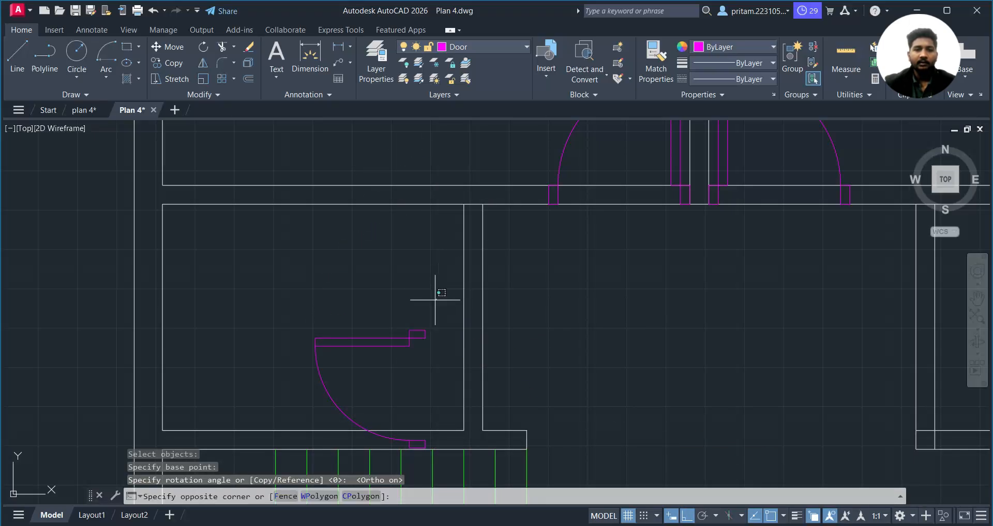
{"action": "left_click", "coordinate": [358, 366]}
{"action": "type", "text": "M"}
{"action": "key", "text": "Return"}
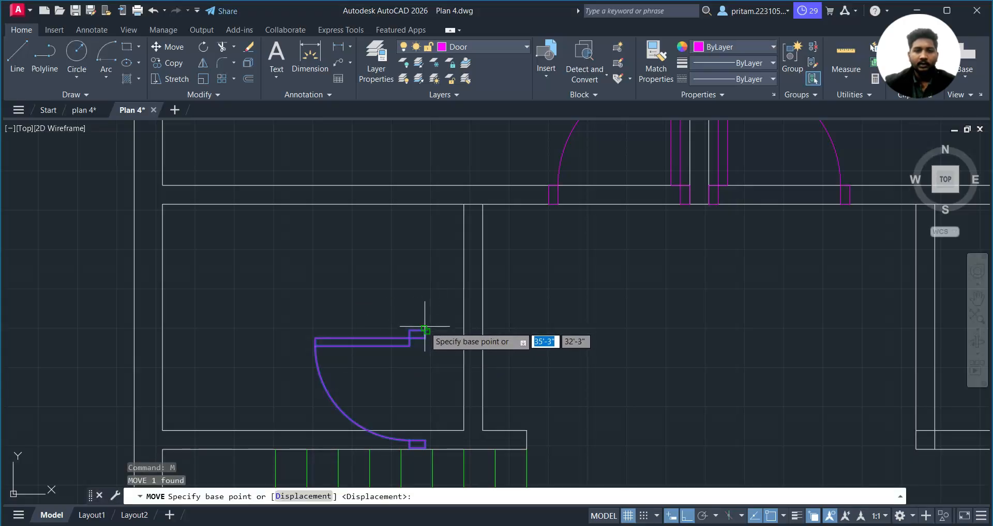
{"action": "left_click", "coordinate": [425, 329]}
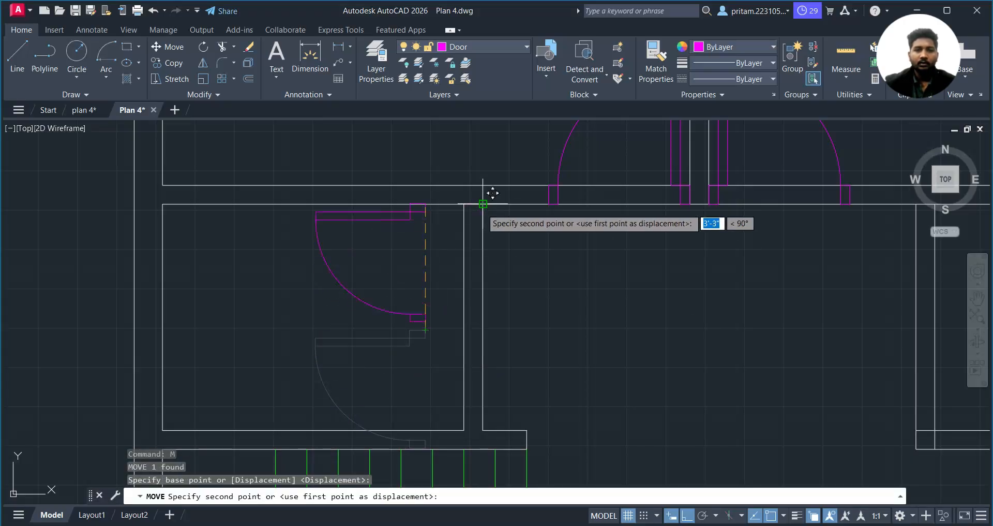
{"action": "key", "text": "Escape"}
- Trim the line closing the upper end of the small room's right wall where it meets the horizontal wall
{"action": "type", "text": "tr"}
{"action": "key", "text": "Return"}
{"action": "left_click_drag", "start_coordinate": [472, 214], "coordinate": [472, 196]}
{"action": "key", "text": "Escape"}
- Move the rotated door by its frame's upper-right corner to the upper end of the small room wall's right face
{"action": "left_click", "coordinate": [411, 296]}
{"action": "left_click", "coordinate": [336, 366]}
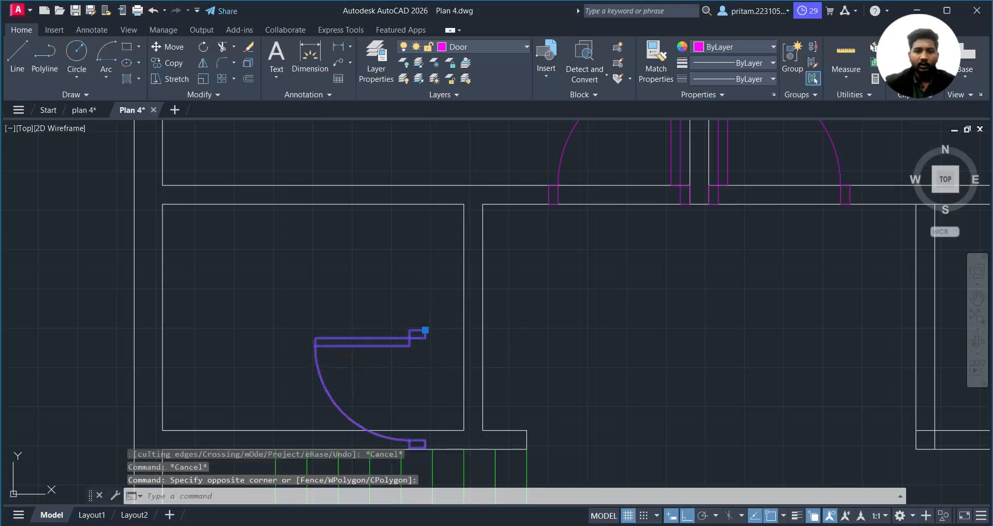
{"action": "type", "text": "m"}
{"action": "key", "text": "Return"}
{"action": "left_click", "coordinate": [426, 330]}
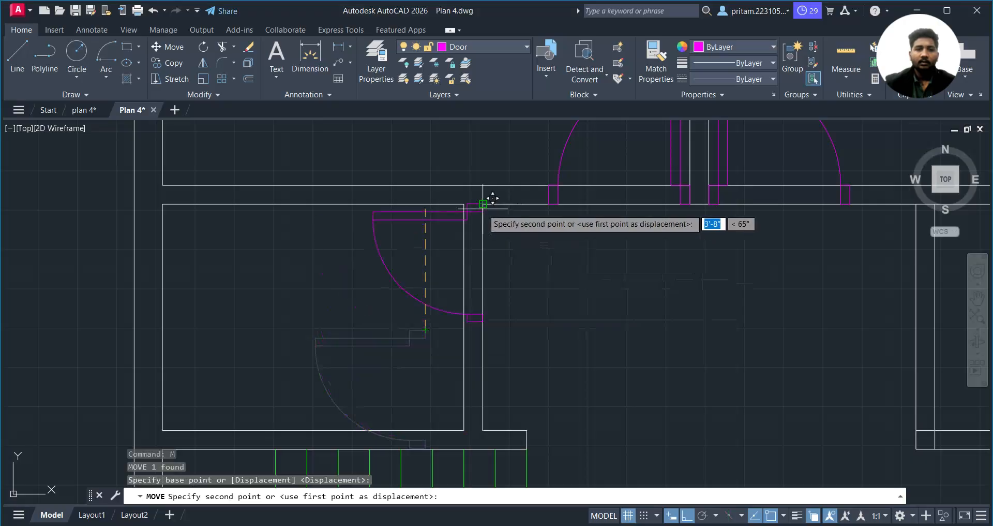
{"action": "key", "text": "Escape"}
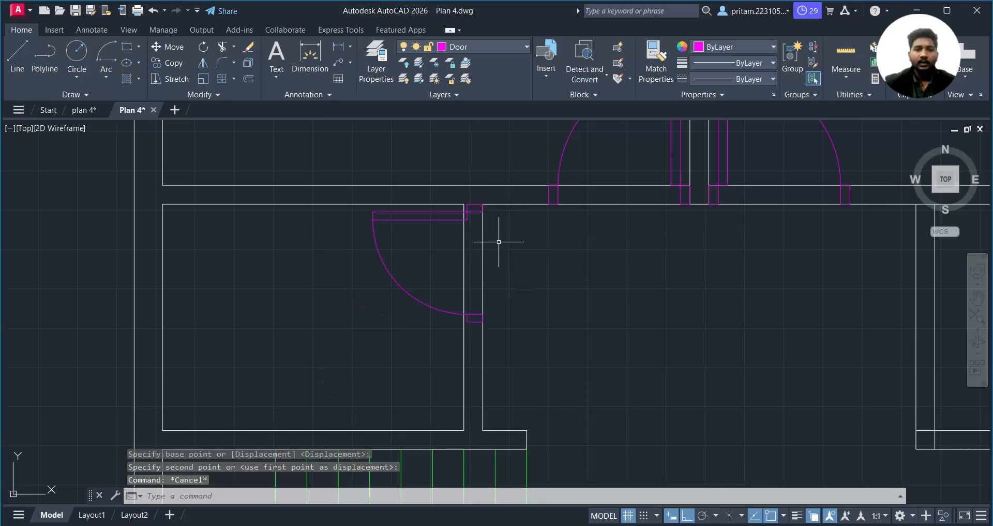
- Examine the placed doors and the wall junctions along the plan's lower exterior wall
{"action": "scroll", "coordinate": [498, 251], "scroll_direction": "down", "scroll_amount": 4}
{"action": "scroll", "coordinate": [518, 253], "scroll_direction": "down", "scroll_amount": 5}
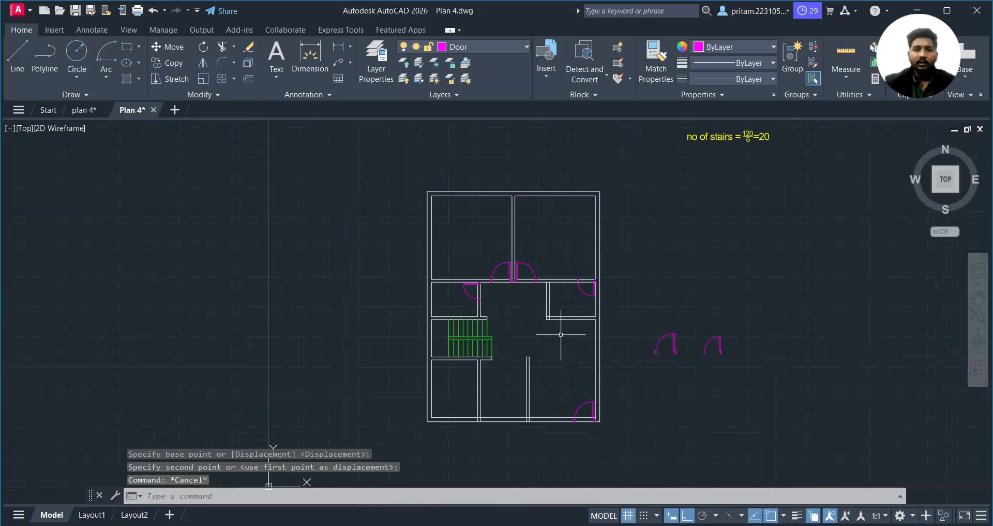
{"action": "scroll", "coordinate": [366, 364], "scroll_direction": "up", "scroll_amount": 2}
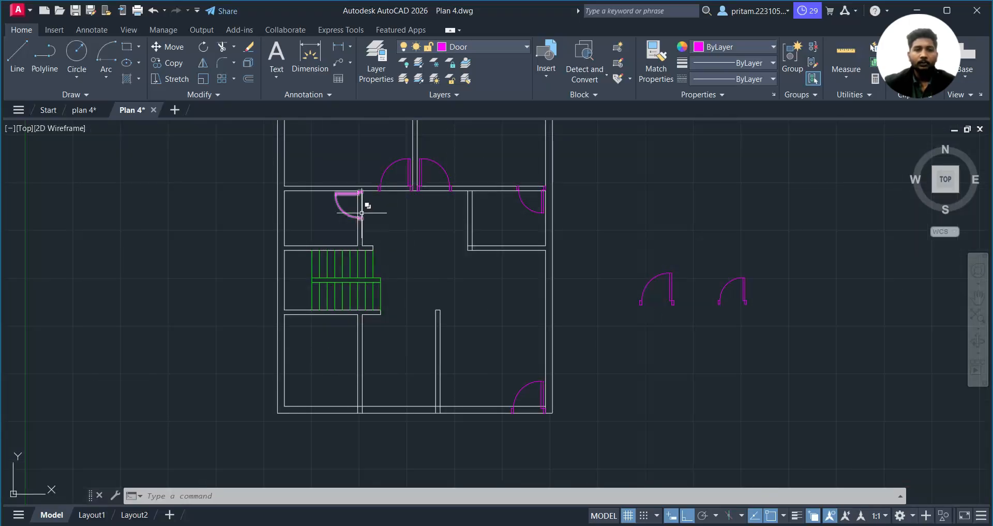
{"action": "scroll", "coordinate": [386, 191], "scroll_direction": "up", "scroll_amount": 2}
{"action": "scroll", "coordinate": [602, 206], "scroll_direction": "down", "scroll_amount": 2}
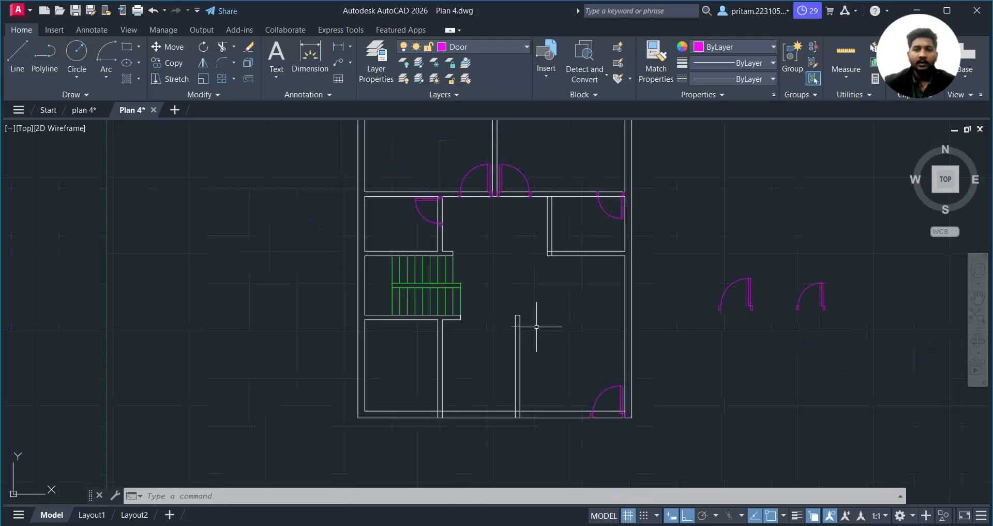
{"action": "scroll", "coordinate": [592, 388], "scroll_direction": "up", "scroll_amount": 2}
{"action": "scroll", "coordinate": [589, 392], "scroll_direction": "down", "scroll_amount": 2}
{"action": "scroll", "coordinate": [511, 422], "scroll_direction": "up", "scroll_amount": 4}
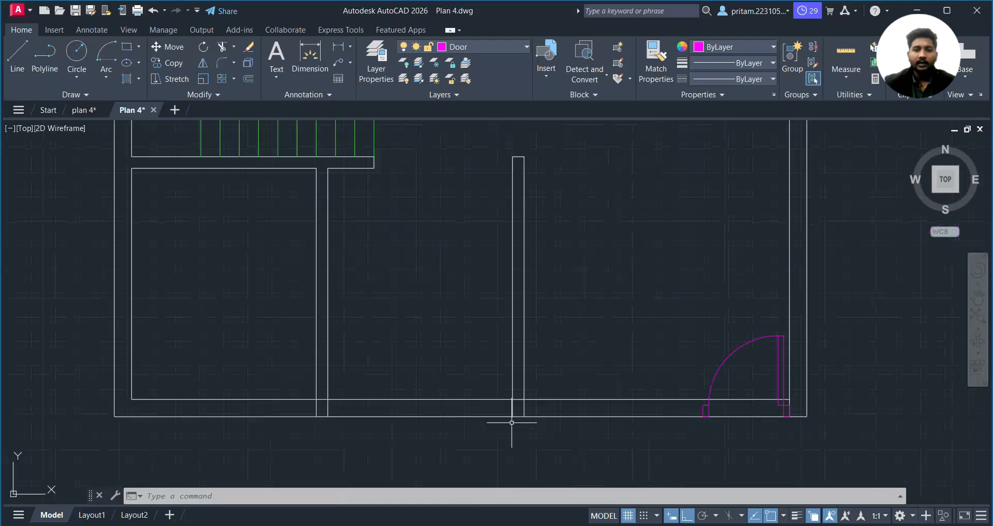
{"action": "scroll", "coordinate": [373, 403], "scroll_direction": "down", "scroll_amount": 2}
{"action": "scroll", "coordinate": [311, 406], "scroll_direction": "up", "scroll_amount": 5}
{"action": "scroll", "coordinate": [479, 406], "scroll_direction": "down", "scroll_amount": 2}
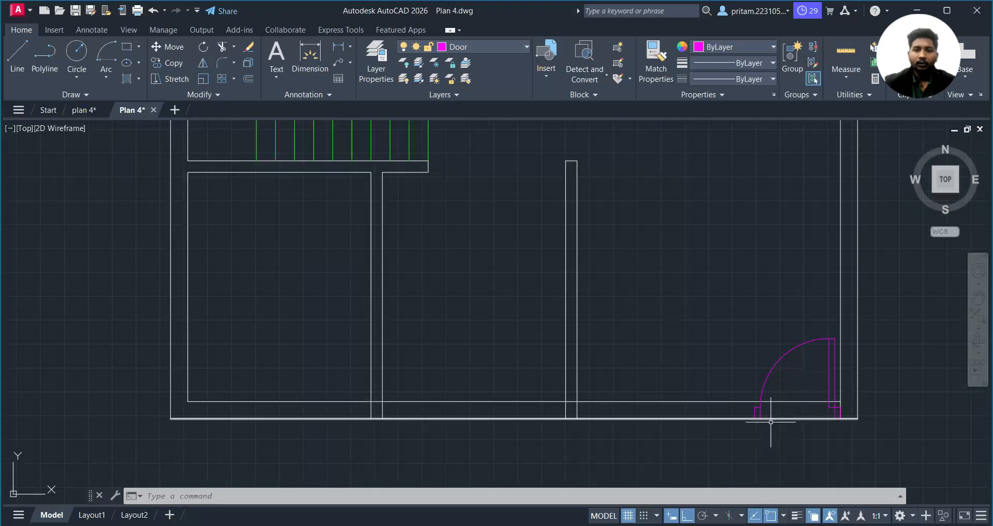
- Trim the lower exterior wall lines across the corner door's opening and the partition lines crossing that wall
{"action": "key", "text": "Escape"}
{"action": "key", "text": "Escape"}
{"action": "type", "text": "tr"}
{"action": "key", "text": "Return"}
{"action": "left_click_drag", "start_coordinate": [800, 399], "coordinate": [769, 457]}
{"action": "scroll", "coordinate": [769, 456], "scroll_direction": "down", "scroll_amount": 2}
{"action": "mouse_move", "coordinate": [670, 359]}
{"action": "middle_mouse_down"}
{"action": "mouse_move", "coordinate": [681, 442]}
{"action": "mouse_move", "coordinate": [743, 315]}
{"action": "middle_mouse_up"}
{"action": "scroll", "coordinate": [747, 394], "scroll_direction": "up", "scroll_amount": 4}
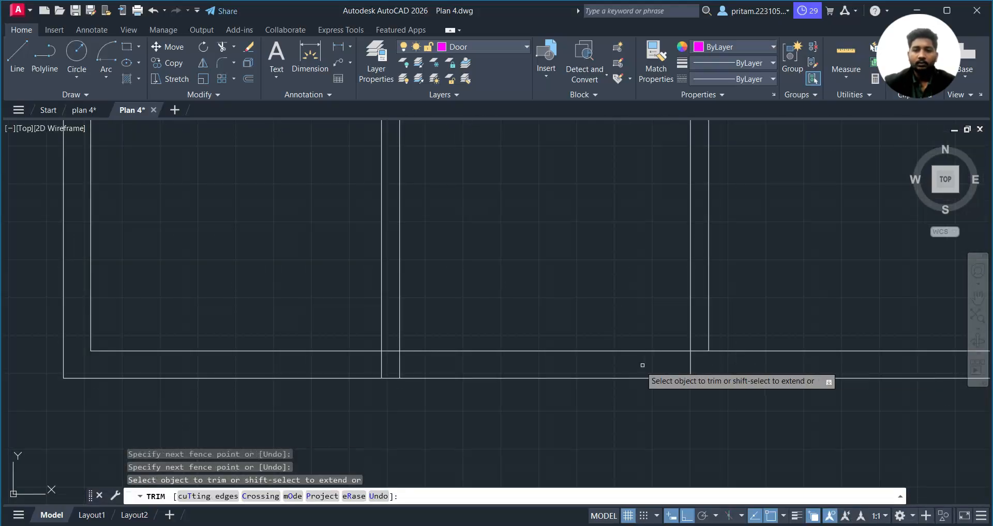
- Trim the overlapping line segments where the two lower interior walls meet the bottom exterior wall
{"action": "mouse_move", "coordinate": [637, 366]}
{"action": "left_mouse_down"}
{"action": "mouse_move", "coordinate": [702, 356]}
{"action": "mouse_move", "coordinate": [706, 329]}
{"action": "left_mouse_up"}
{"action": "mouse_move", "coordinate": [406, 364]}
{"action": "left_mouse_down"}
{"action": "mouse_move", "coordinate": [366, 348]}
{"action": "mouse_move", "coordinate": [389, 356]}
{"action": "left_mouse_up"}
{"action": "scroll", "coordinate": [393, 358], "scroll_direction": "down", "scroll_amount": 5}
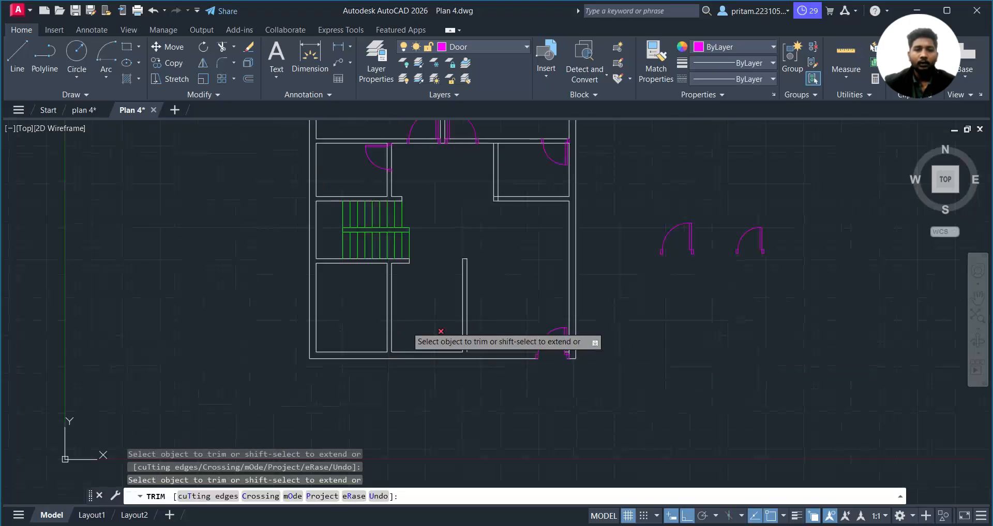
- Trim the crossing wall lines at the lower inner corner of the right-hand toilet
{"action": "scroll", "coordinate": [435, 321], "scroll_direction": "up", "scroll_amount": 4}
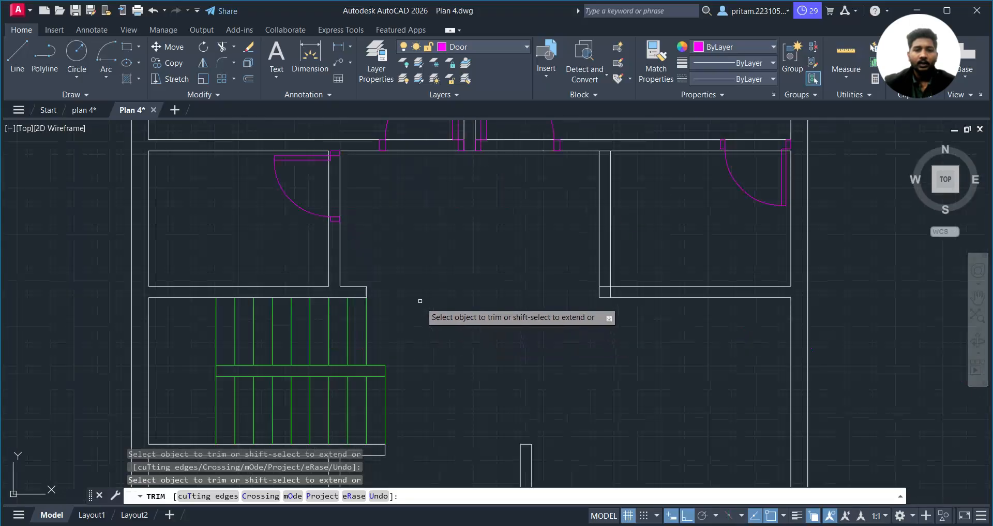
{"action": "scroll", "coordinate": [625, 283], "scroll_direction": "up", "scroll_amount": 6}
{"action": "mouse_move", "coordinate": [610, 284]}
{"action": "left_mouse_down"}
{"action": "mouse_move", "coordinate": [543, 308]}
{"action": "mouse_move", "coordinate": [534, 275]}
{"action": "mouse_move", "coordinate": [534, 300]}
{"action": "left_mouse_up"}
{"action": "scroll", "coordinate": [534, 301], "scroll_direction": "down", "scroll_amount": 6}
- Trim the wall lines out of the door openings of both toilets and both bedrooms
{"action": "mouse_move", "coordinate": [687, 131]}
{"action": "left_mouse_down"}
{"action": "mouse_move", "coordinate": [680, 187]}
{"action": "mouse_move", "coordinate": [683, 149]}
{"action": "left_mouse_up"}
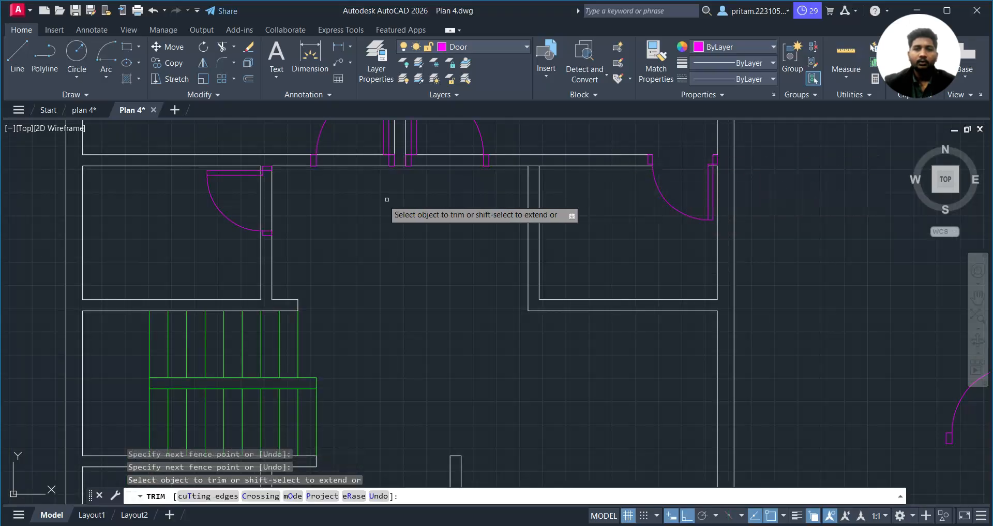
{"action": "left_click_drag", "start_coordinate": [447, 135], "coordinate": [434, 184]}
{"action": "left_click_drag", "start_coordinate": [356, 137], "coordinate": [352, 191]}
{"action": "left_click_drag", "start_coordinate": [299, 207], "coordinate": [270, 200]}
{"action": "scroll", "coordinate": [315, 199], "scroll_direction": "down", "scroll_amount": 6}
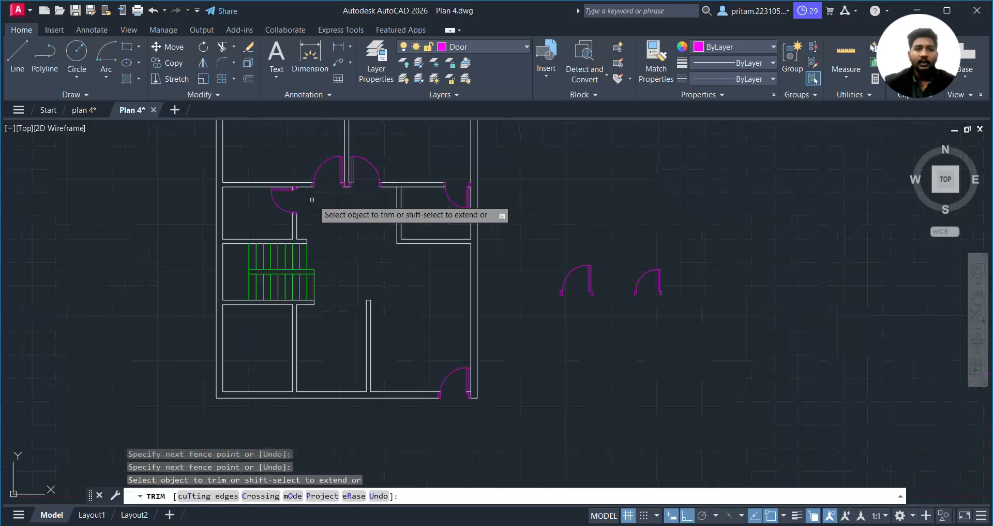
{"action": "key", "text": "Escape"}
- Delete the two spare doors lying outside the floor plan
{"action": "middle_click_drag", "start_coordinate": [470, 215], "coordinate": [516, 280]}
{"action": "left_click", "coordinate": [642, 274]}
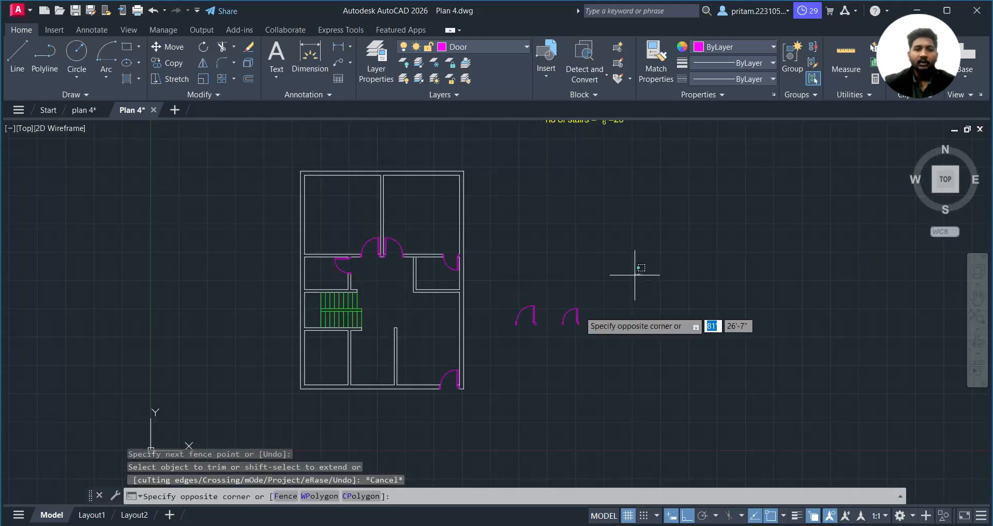
{"action": "left_click", "coordinate": [499, 348]}
{"action": "key", "text": "Delete"}
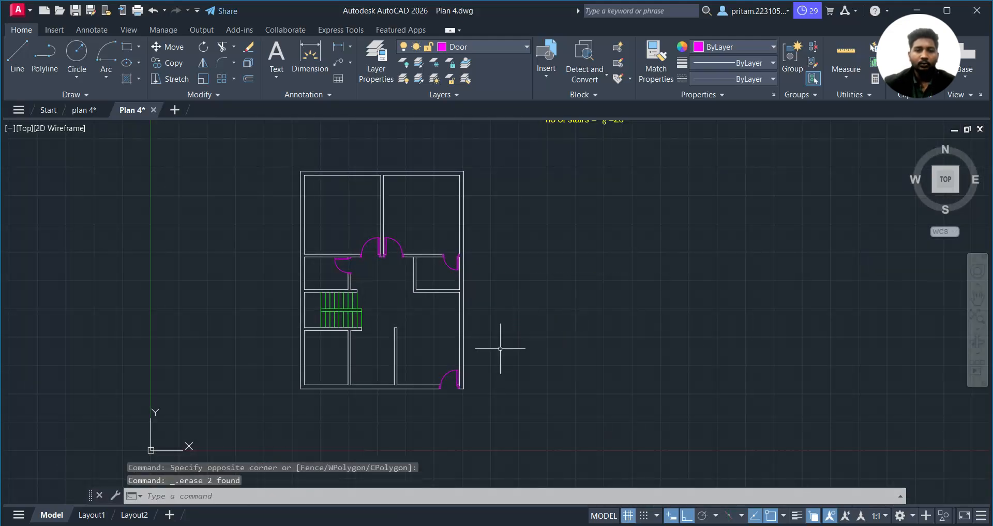
- Save the Plan 4 drawing
{"action": "scroll", "coordinate": [374, 272], "scroll_direction": "up", "scroll_amount": 2}
{"action": "middle_click_drag", "start_coordinate": [374, 276], "coordinate": [468, 321]}
{"action": "scroll", "coordinate": [468, 321], "scroll_direction": "down", "scroll_amount": 2}
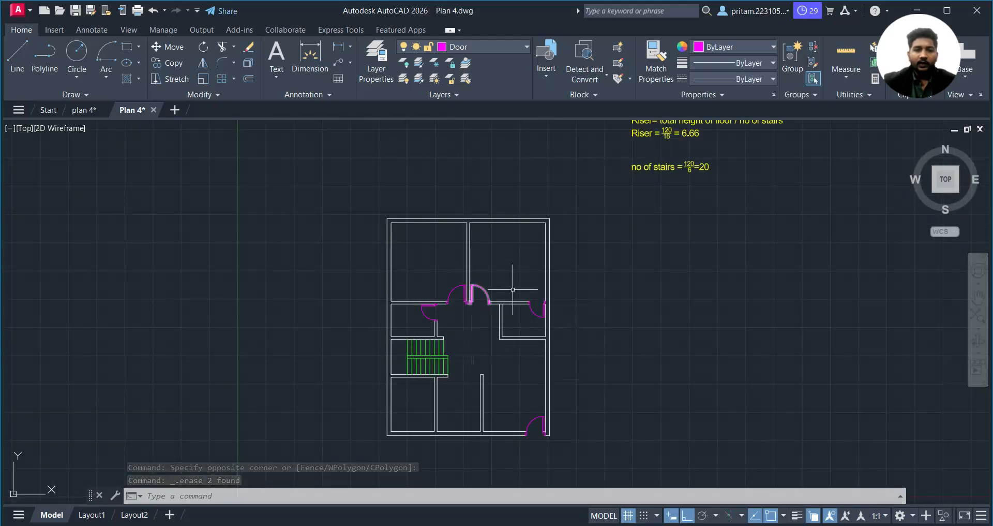
{"action": "key", "text": "ctrl+s"}
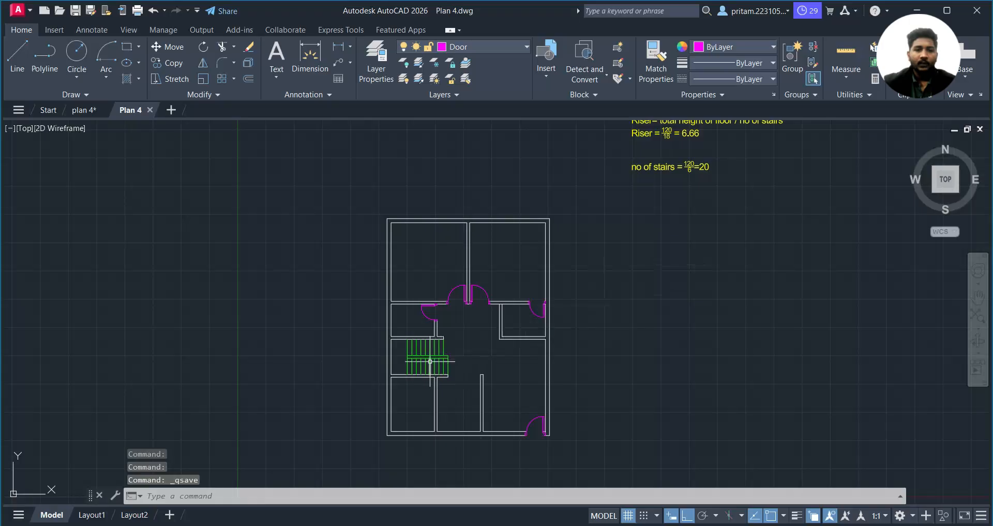
- Examine the kitchen and dining wall opening in the finished reference drawing, and return to the working Plan 4 drawing
{"action": "left_click", "coordinate": [82, 110]}
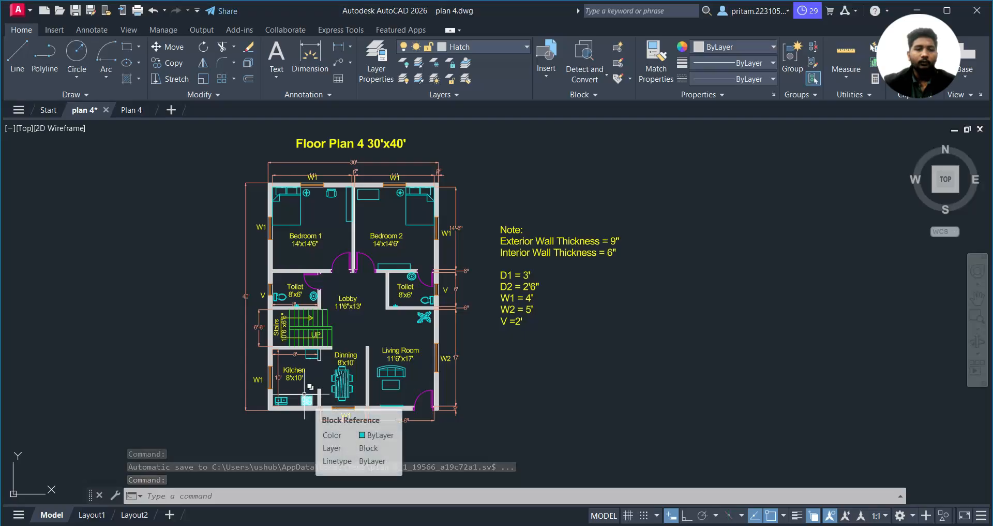
{"action": "scroll", "coordinate": [305, 394], "scroll_direction": "up", "scroll_amount": 2}
{"action": "scroll", "coordinate": [300, 409], "scroll_direction": "up", "scroll_amount": 2}
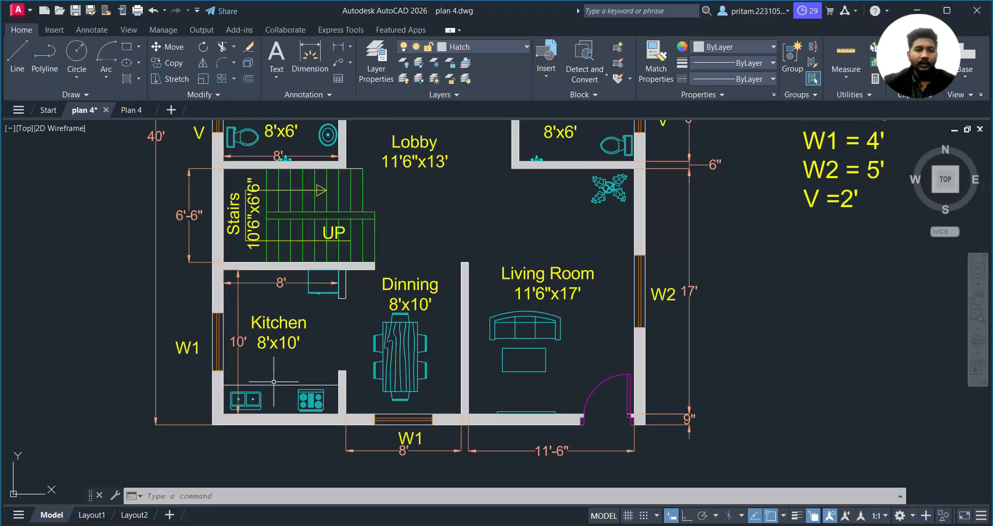
{"action": "scroll", "coordinate": [283, 380], "scroll_direction": "up", "scroll_amount": 2}
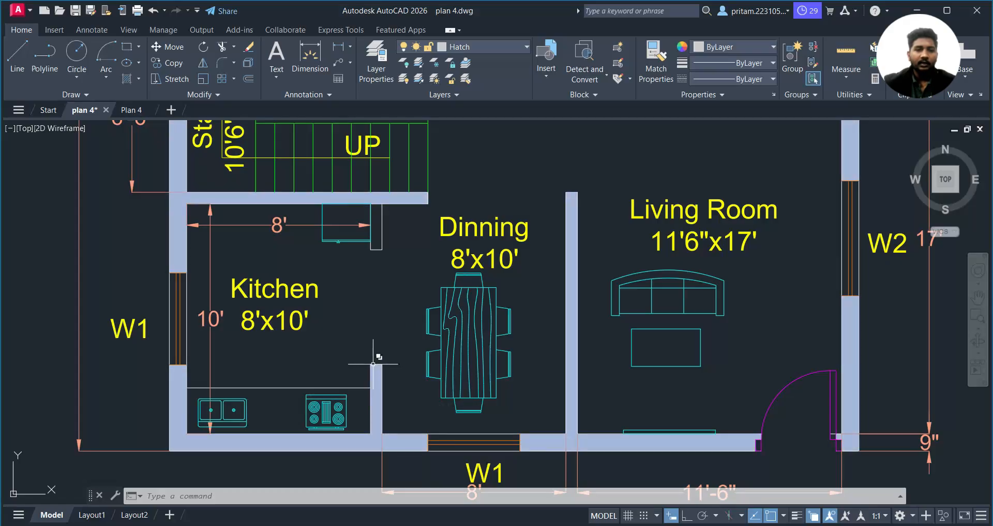
{"action": "left_click", "coordinate": [131, 110]}
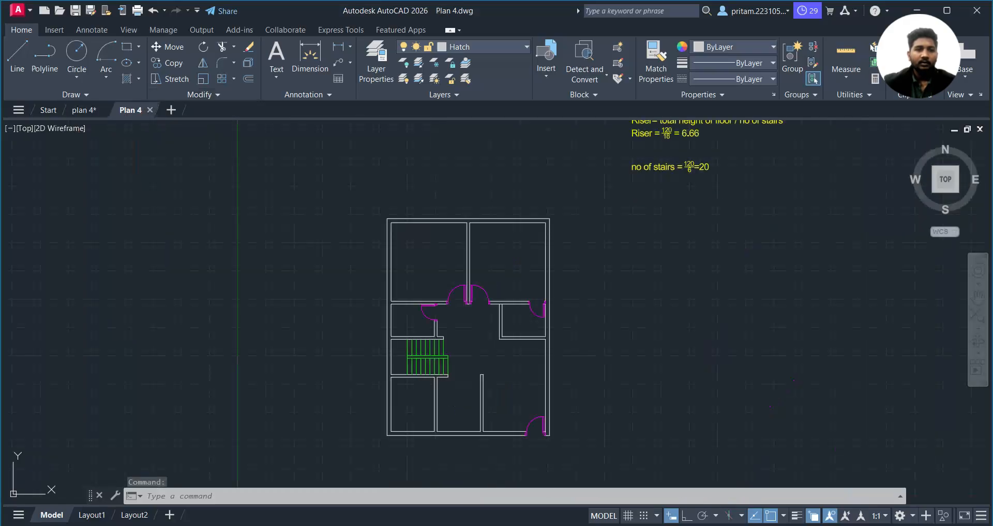
- Try to draw a line on the Door layer across the lower end of the kitchen-dining wall, and undo it
{"action": "key", "text": "Escape"}
{"action": "scroll", "coordinate": [415, 409], "scroll_direction": "up", "scroll_amount": 10}
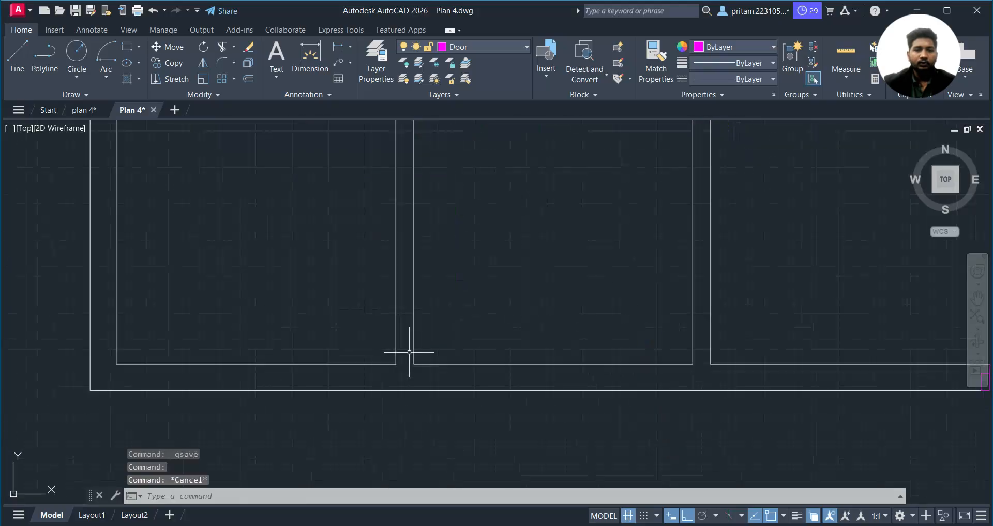
{"action": "middle_click_drag", "start_coordinate": [444, 338], "coordinate": [453, 380]}
{"action": "type", "text": "l"}
{"action": "key", "text": "Return"}
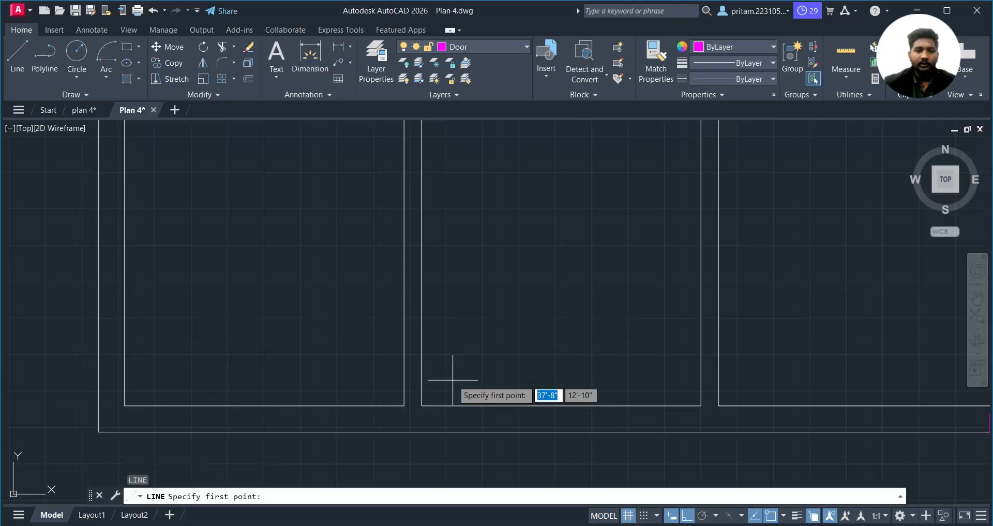
{"action": "left_click", "coordinate": [404, 405]}
{"action": "left_click", "coordinate": [422, 405]}
{"action": "key", "text": "Escape"}
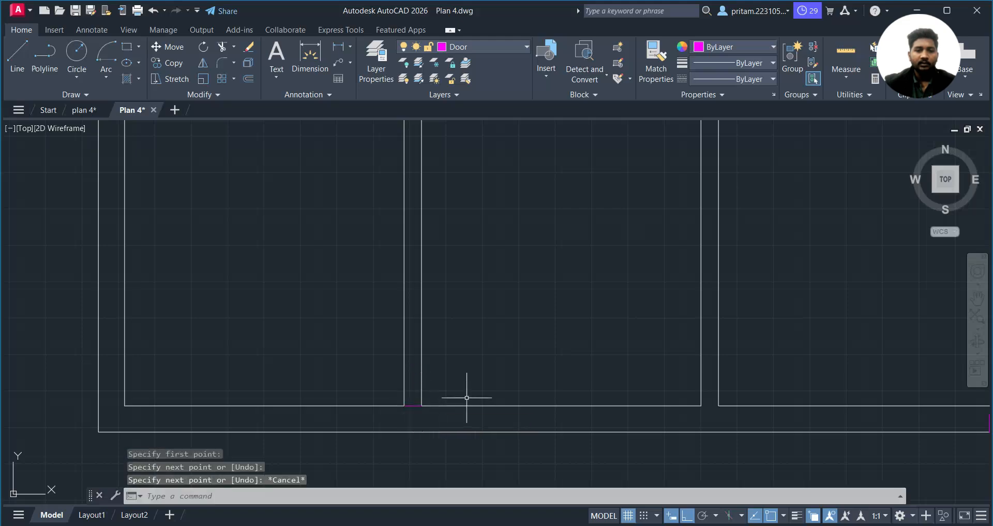
{"action": "key", "text": "ctrl+z"}
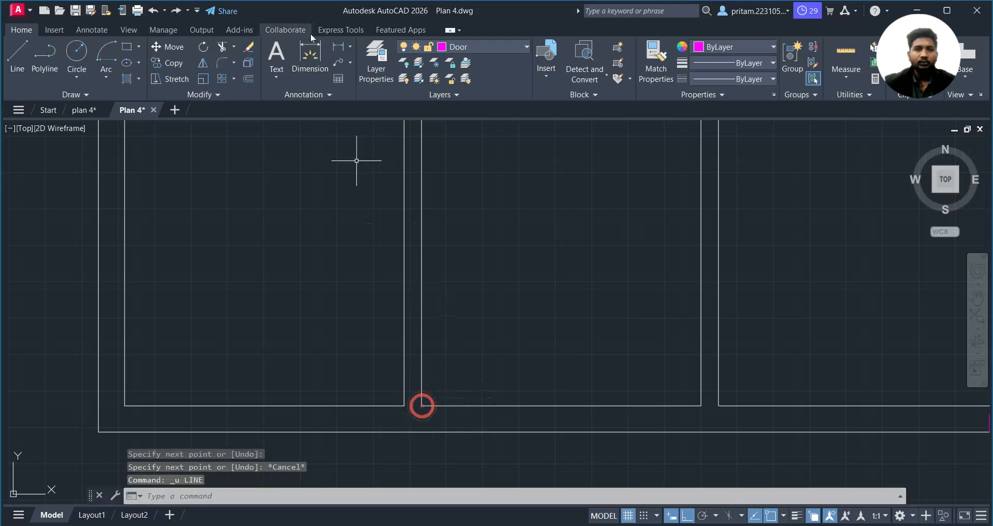
- Make the Wall layer current and draw a line across the lower end of the kitchen-dining wall
{"action": "left_click", "coordinate": [473, 46]}
{"action": "left_click", "coordinate": [474, 171]}
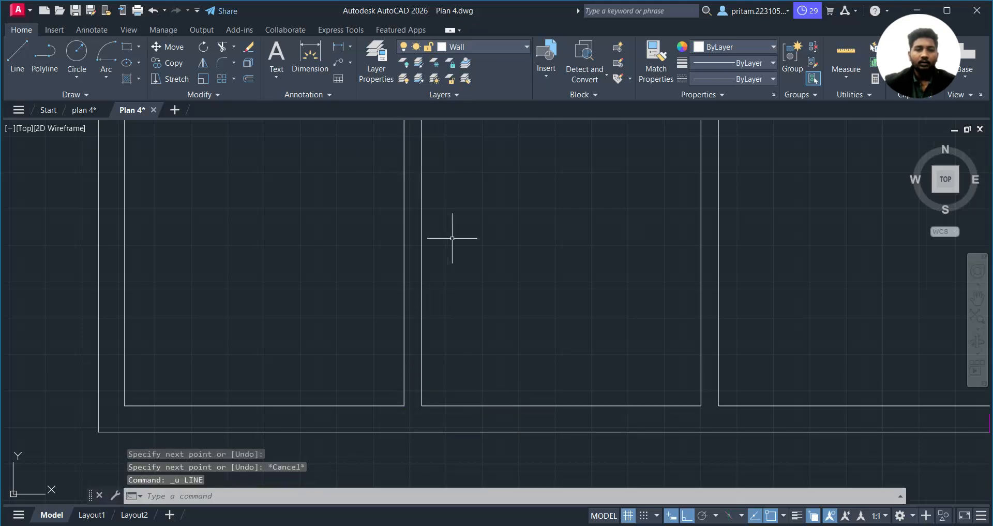
{"action": "key", "text": "Return"}
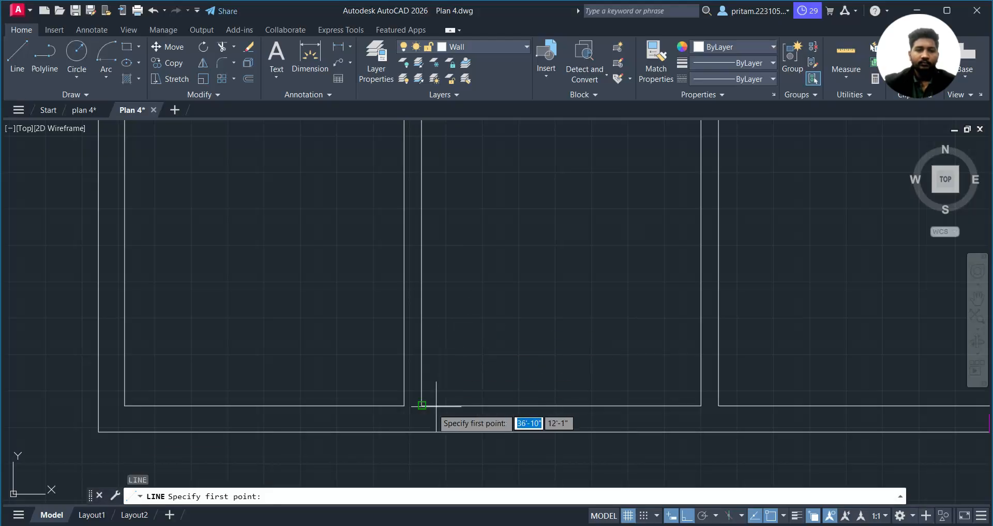
{"action": "left_click", "coordinate": [404, 405]}
{"action": "key", "text": "Escape"}
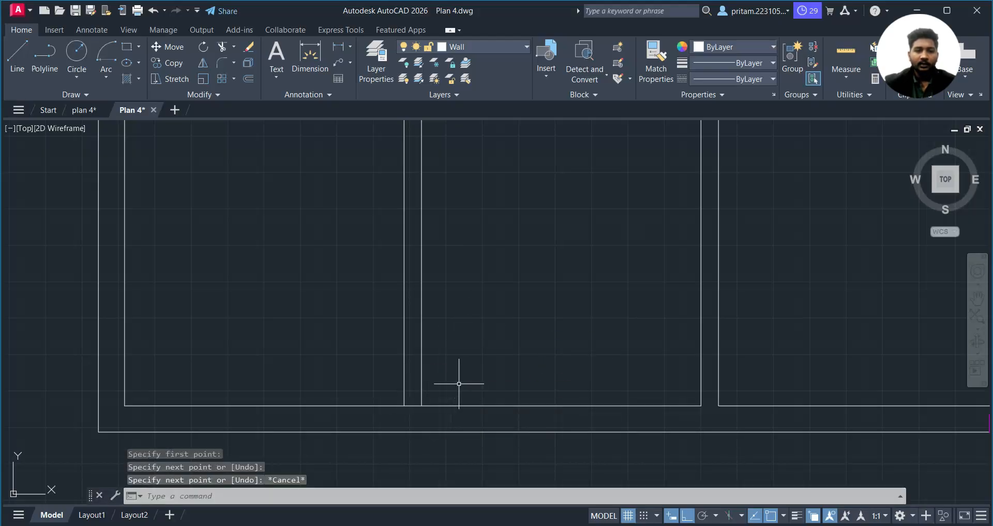
{"action": "middle_click_drag", "start_coordinate": [478, 395], "coordinate": [527, 435]}
{"action": "type", "text": "o"}
{"action": "key", "text": "Return"}
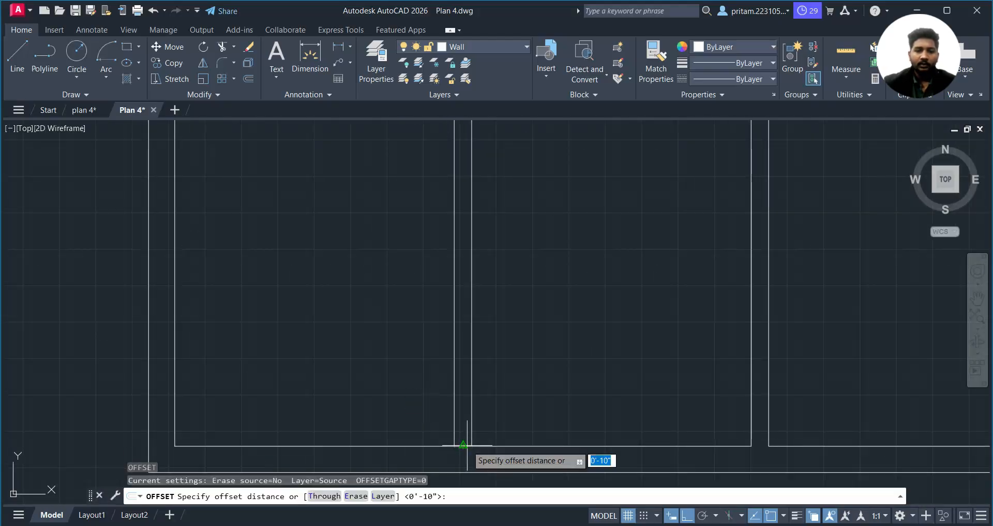
{"action": "left_click", "coordinate": [464, 444]}
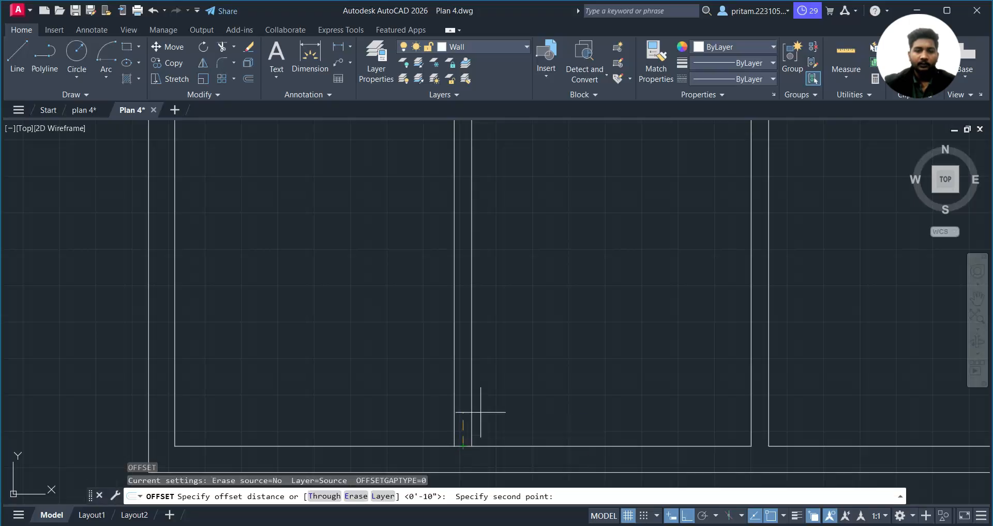
{"action": "key", "text": "Escape"}
- Offset the short line at the kitchen-dining wall's lower end 3' upward
{"action": "key", "text": "Return"}
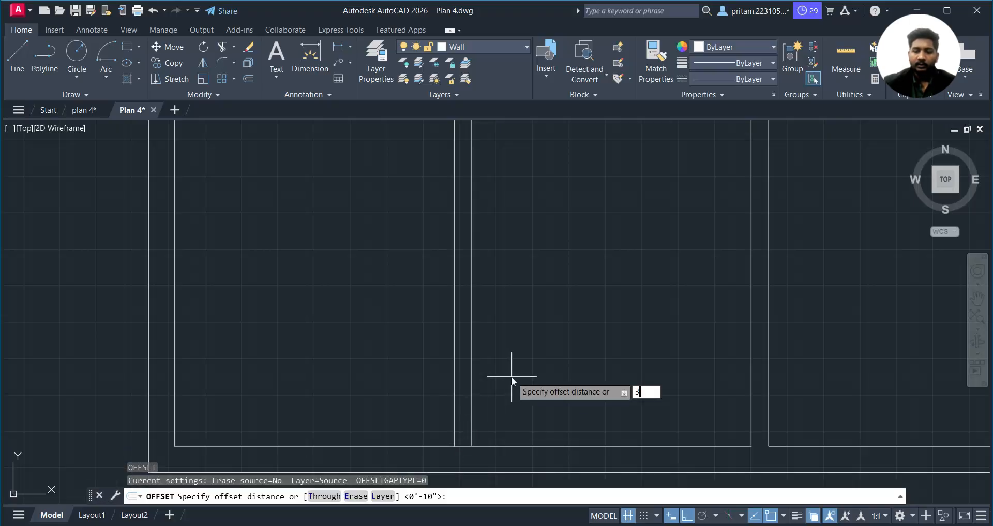
{"action": "key", "text": "Return"}
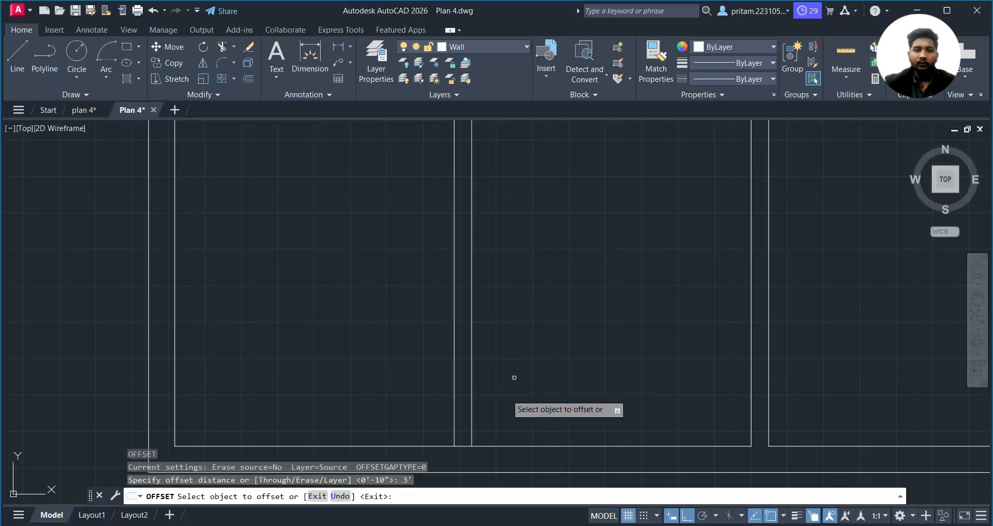
{"action": "left_click", "coordinate": [467, 446]}
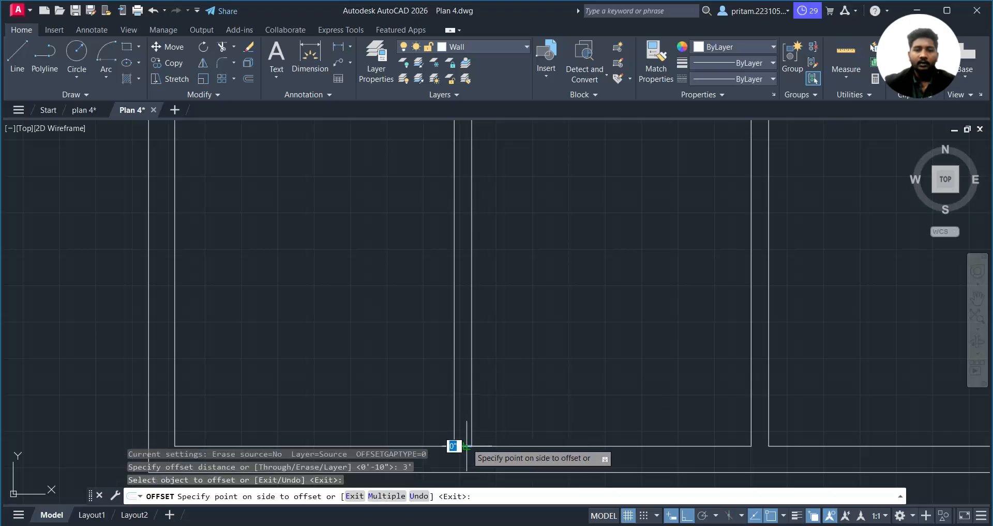
{"action": "left_click", "coordinate": [470, 375]}
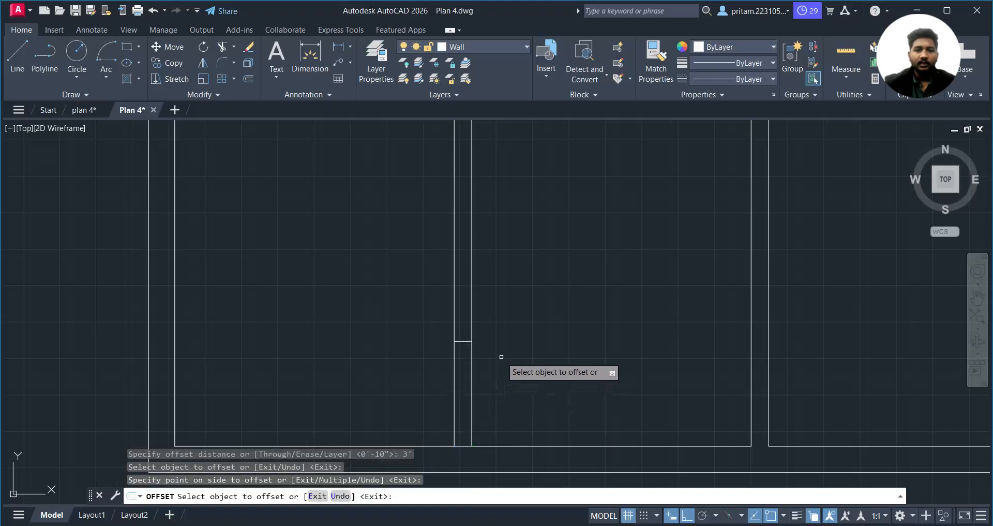
{"action": "key", "text": "Escape"}
- Extend the kitchen's top wall line across the upper end of the kitchen-dining wall
{"action": "middle_click_drag", "start_coordinate": [503, 248], "coordinate": [494, 391]}
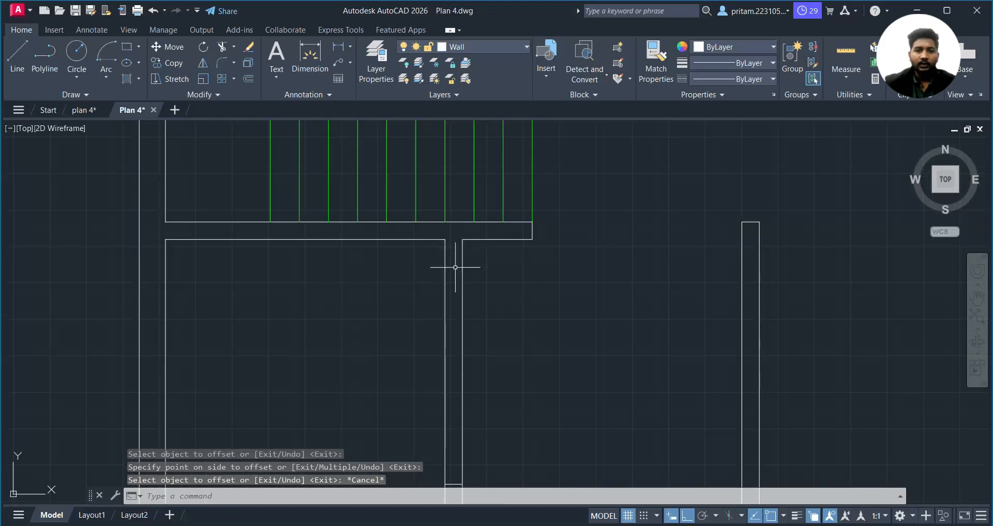
{"action": "key", "text": "space"}
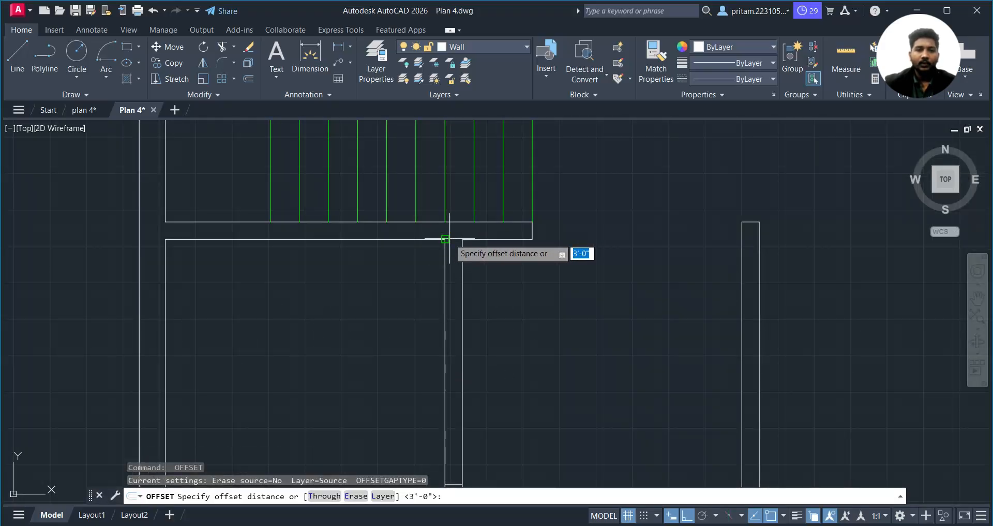
{"action": "key", "text": "Escape"}
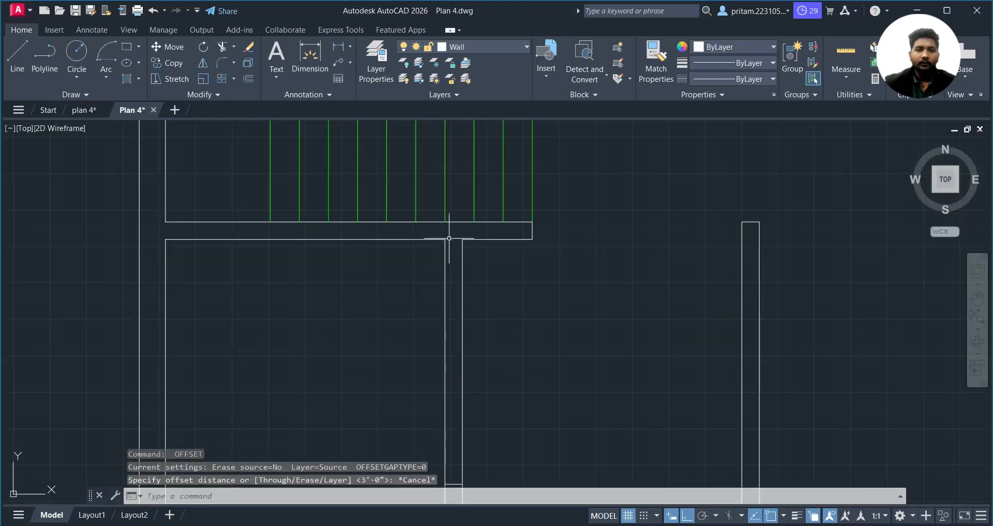
{"action": "type", "text": "ex"}
{"action": "left_click", "coordinate": [418, 243]}
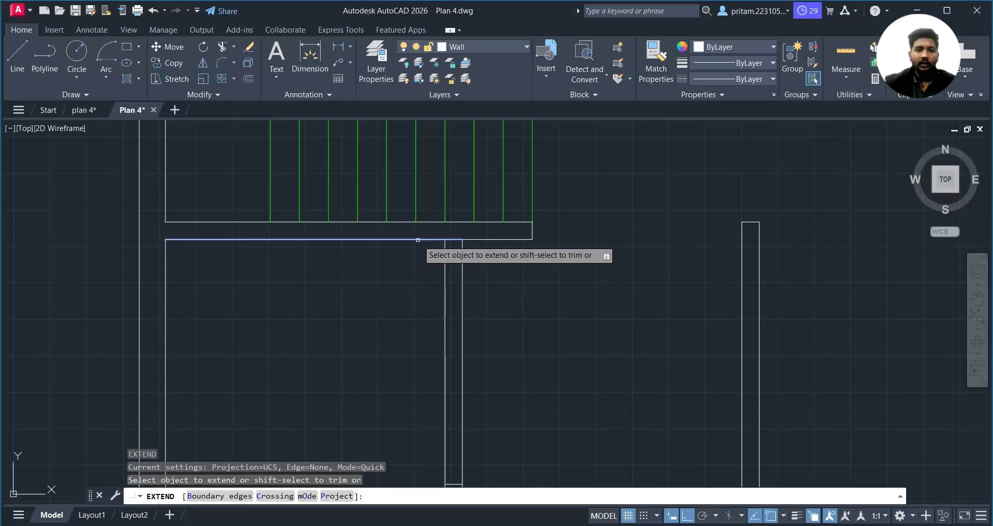
{"action": "key", "text": "Escape"}
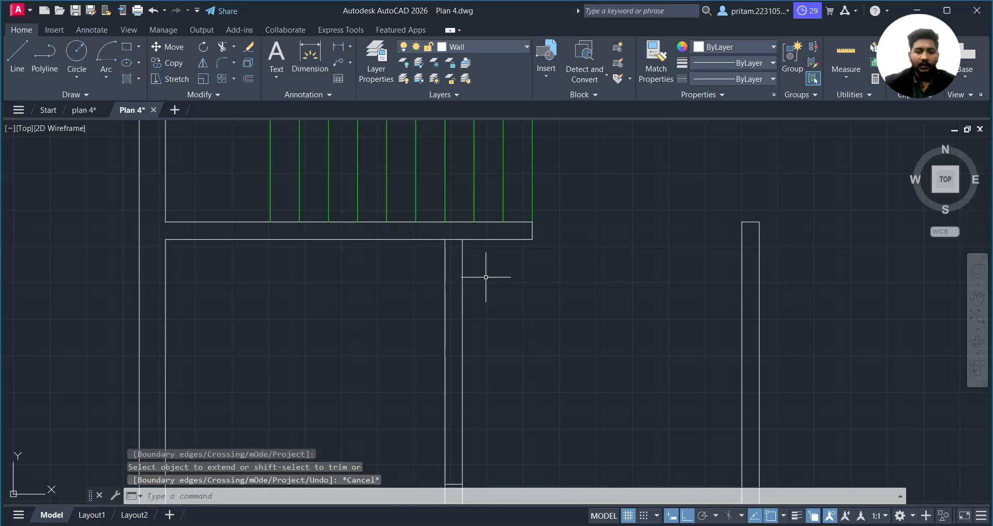
- Offset the kitchen's extended top wall line 3' downward into the kitchen
{"action": "type", "text": "o"}
{"action": "key", "text": "Return"}
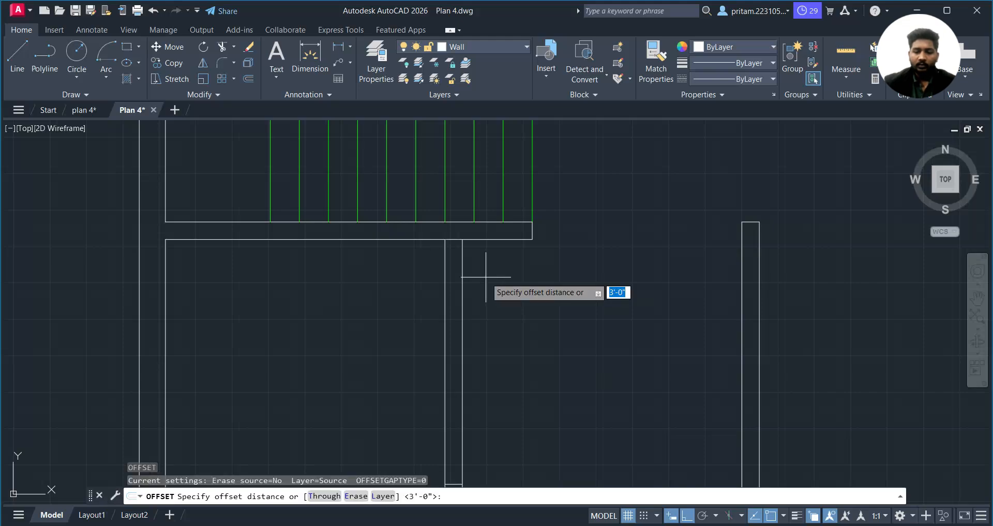
{"action": "type", "text": "3"}
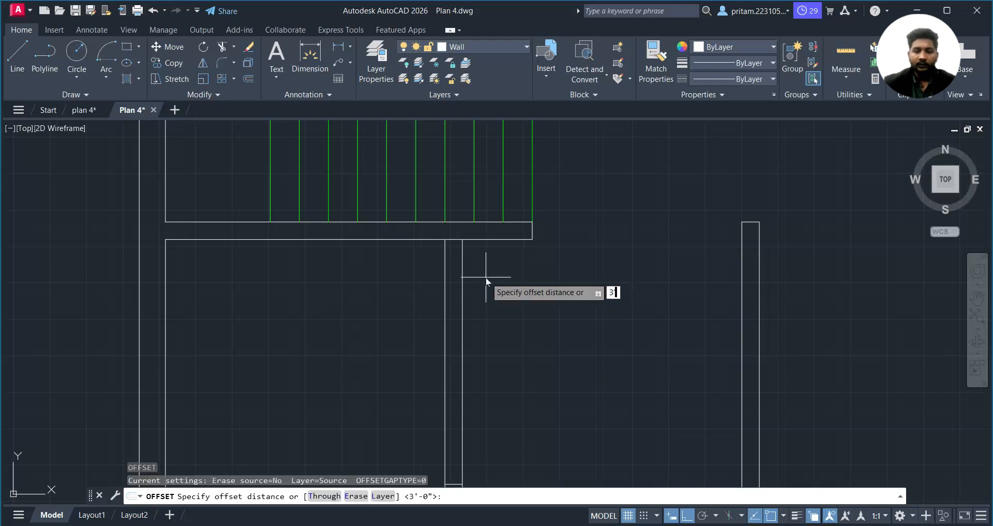
{"action": "type", "text": "'"}
{"action": "key", "text": "Return"}
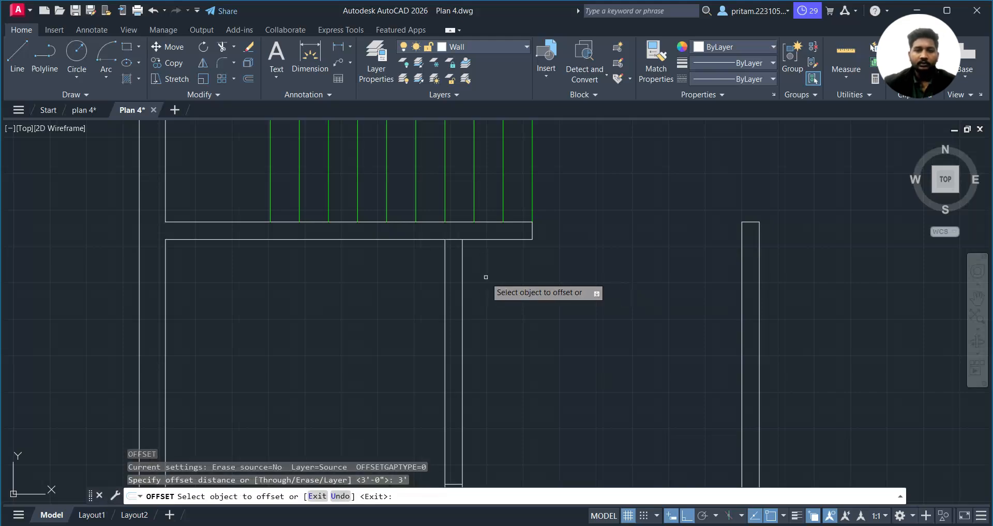
{"action": "left_click", "coordinate": [453, 239]}
{"action": "left_click", "coordinate": [451, 316]}
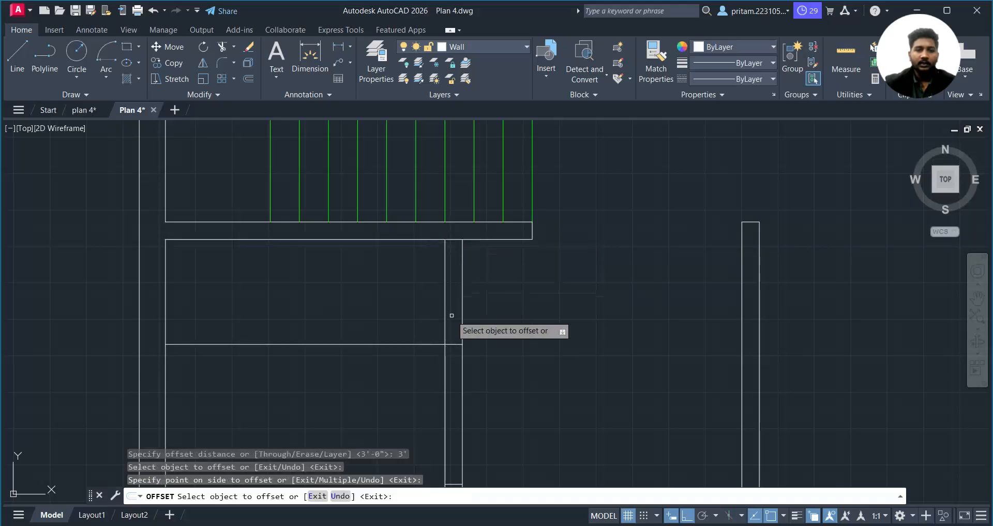
{"action": "middle_click_drag", "start_coordinate": [462, 326], "coordinate": [508, 236]}
{"action": "key", "text": "Escape"}
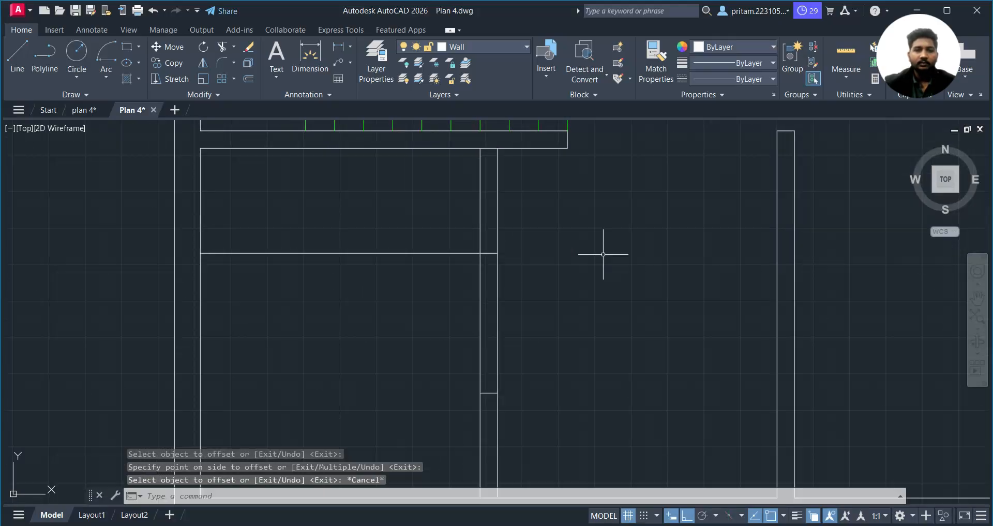
- Trim the kitchen-dining wall between the two offset lines and remove the excess line across the kitchen to form the opening
{"action": "type", "text": "tr"}
{"action": "key", "text": "Return"}
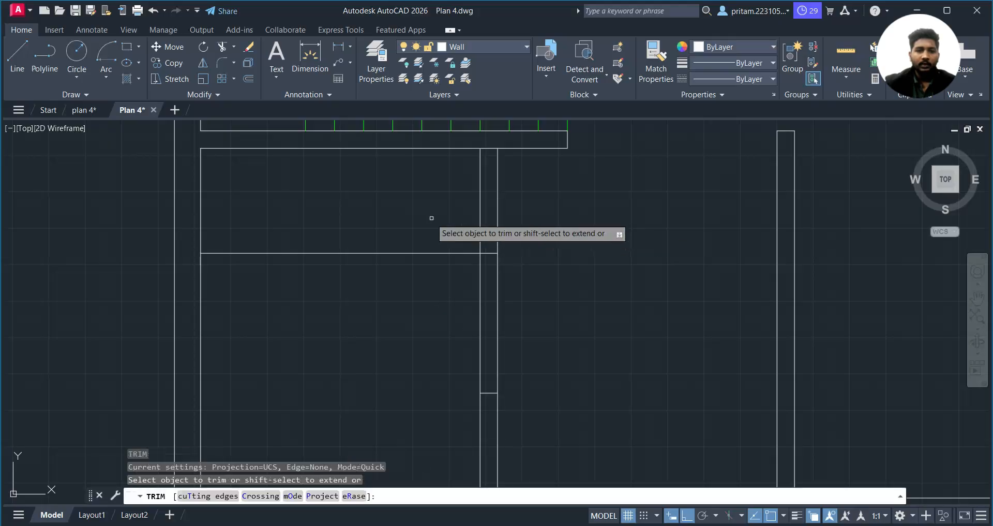
{"action": "left_click", "coordinate": [426, 215]}
{"action": "left_click", "coordinate": [552, 290]}
{"action": "key", "text": "Return"}
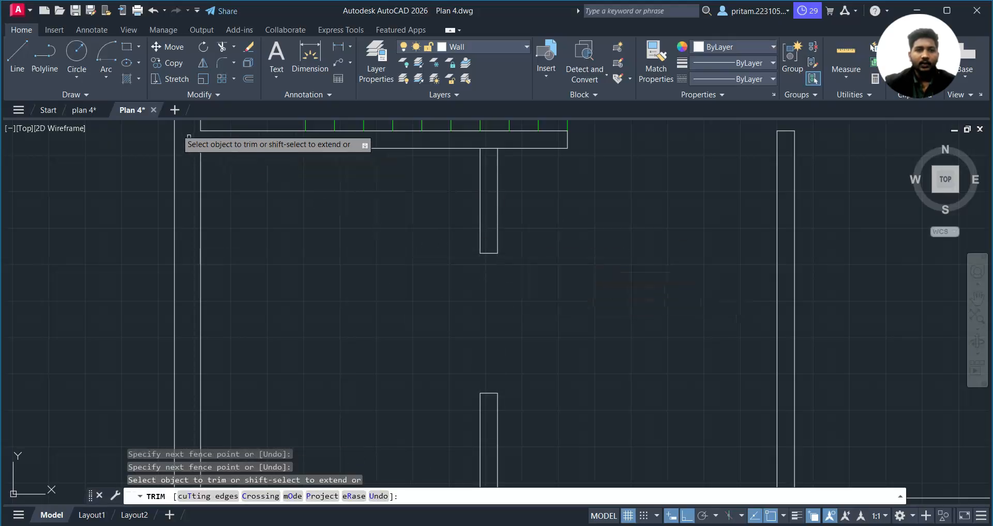
{"action": "key", "text": "Escape"}
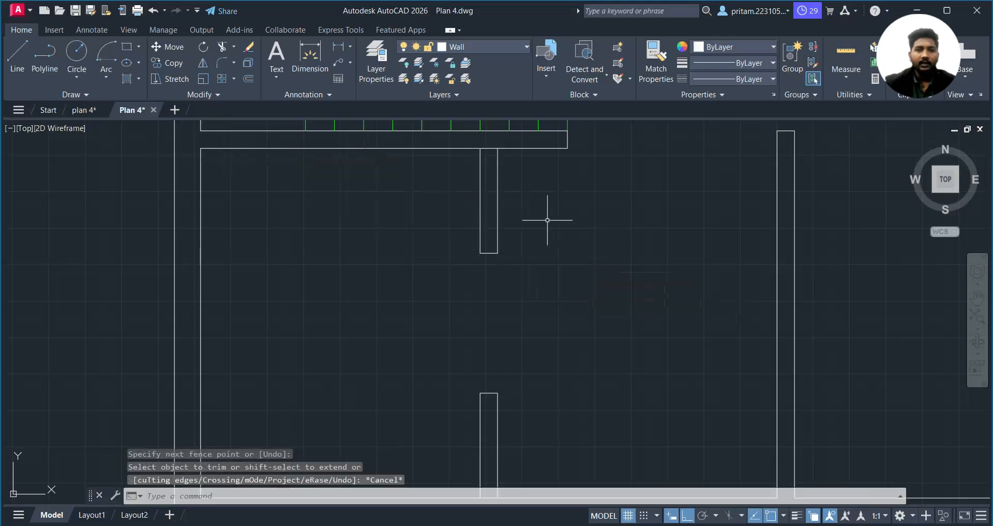
- Check the kitchen-dining opening in the reference plan 4.dwg and offset the upper wall stub's end line 1' upward in Plan 4.dwg
{"action": "left_click", "coordinate": [80, 110]}
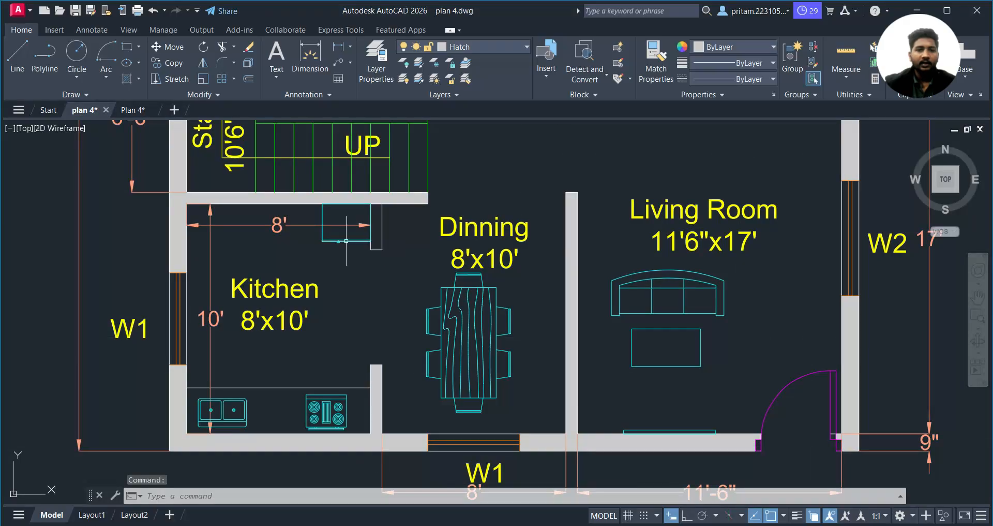
{"action": "left_click", "coordinate": [132, 110]}
{"action": "left_click", "coordinate": [497, 227]}
{"action": "left_click", "coordinate": [427, 245]}
{"action": "key", "text": "Escape"}
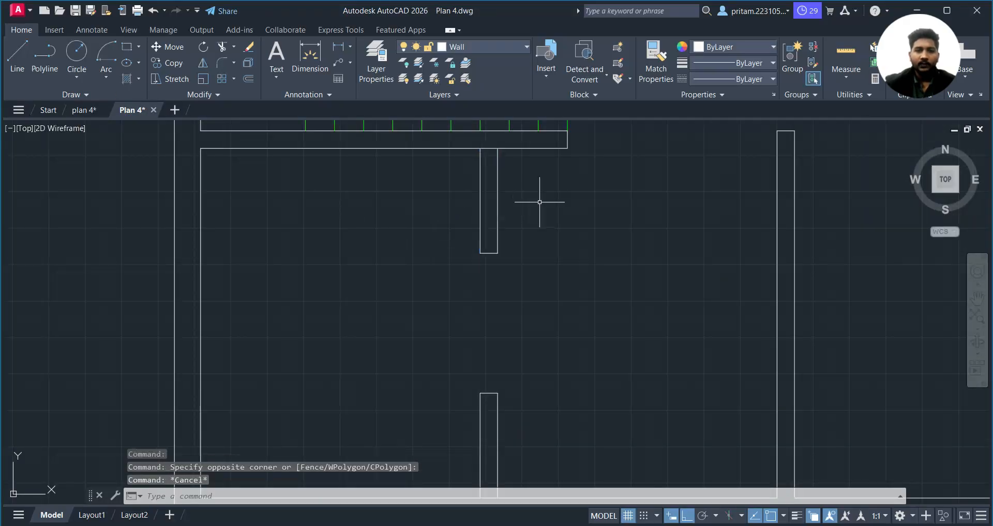
{"action": "scroll", "coordinate": [541, 203], "scroll_direction": "up", "scroll_amount": 4}
{"action": "middle_click_drag", "start_coordinate": [542, 202], "coordinate": [585, 306]}
{"action": "type", "text": "o"}
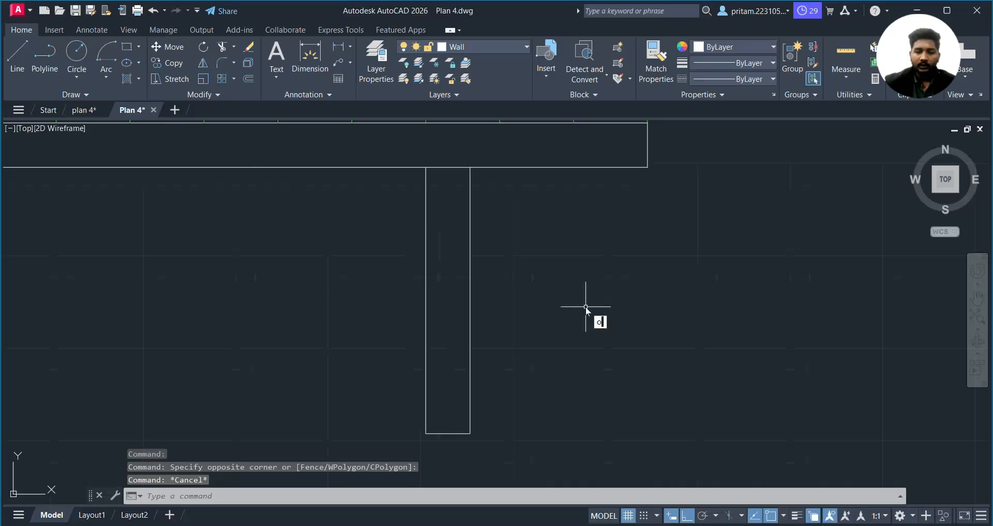
{"action": "key", "text": "Return"}
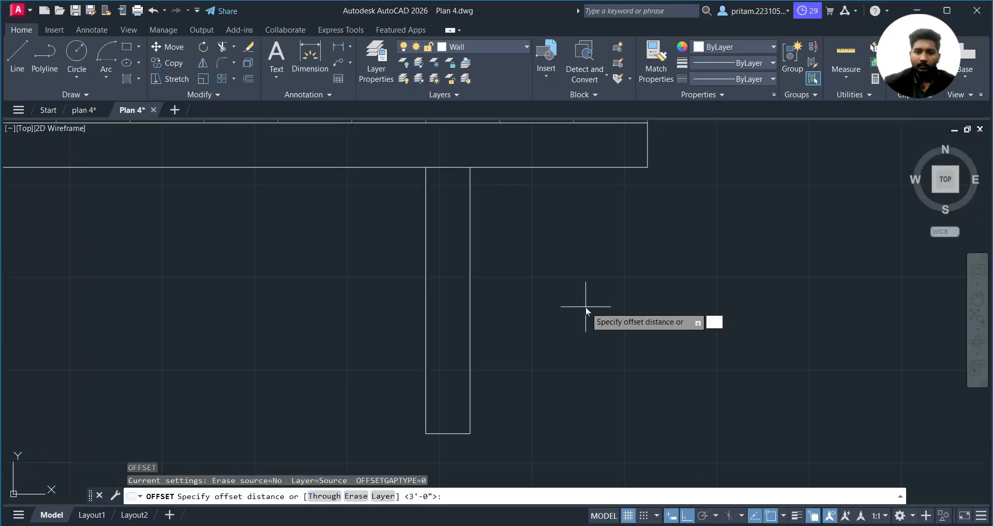
{"action": "type", "text": "1'"}
{"action": "key", "text": "Return"}
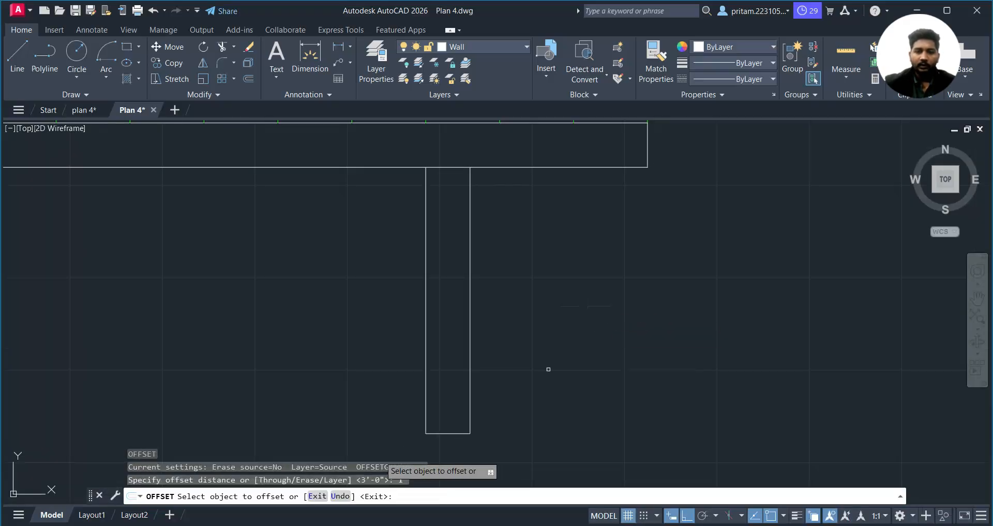
{"action": "left_click", "coordinate": [454, 432]}
{"action": "left_click", "coordinate": [452, 370]}
{"action": "key", "text": "Escape"}
- Trim away the upper wall stub's side lines and old end line below the new offset line
{"action": "type", "text": "tr"}
{"action": "key", "text": "Return"}
{"action": "left_click_drag", "start_coordinate": [502, 378], "coordinate": [373, 423]}
{"action": "left_click_drag", "start_coordinate": [473, 424], "coordinate": [443, 448]}
{"action": "scroll", "coordinate": [446, 442], "scroll_direction": "down", "scroll_amount": 3}
{"action": "key", "text": "Escape"}
- Trim the leftover line pieces where the kitchen-dining wall stubs meet the adjoining walls
{"action": "middle_click_drag", "start_coordinate": [471, 428], "coordinate": [455, 284]}
{"action": "scroll", "coordinate": [455, 233], "scroll_direction": "up", "scroll_amount": 4}
{"action": "type", "text": "tr"}
{"action": "key", "text": "Return"}
{"action": "left_click_drag", "start_coordinate": [430, 231], "coordinate": [427, 246]}
{"action": "scroll", "coordinate": [427, 246], "scroll_direction": "down", "scroll_amount": 4}
{"action": "middle_click_drag", "start_coordinate": [466, 298], "coordinate": [448, 257]}
{"action": "scroll", "coordinate": [424, 416], "scroll_direction": "up", "scroll_amount": 2}
{"action": "scroll", "coordinate": [427, 416], "scroll_direction": "up", "scroll_amount": 1}
{"action": "left_click_drag", "start_coordinate": [388, 384], "coordinate": [374, 442]}
{"action": "scroll", "coordinate": [374, 441], "scroll_direction": "down", "scroll_amount": 3}
{"action": "key", "text": "Escape"}
{"action": "scroll", "coordinate": [380, 339], "scroll_direction": "down", "scroll_amount": 4}
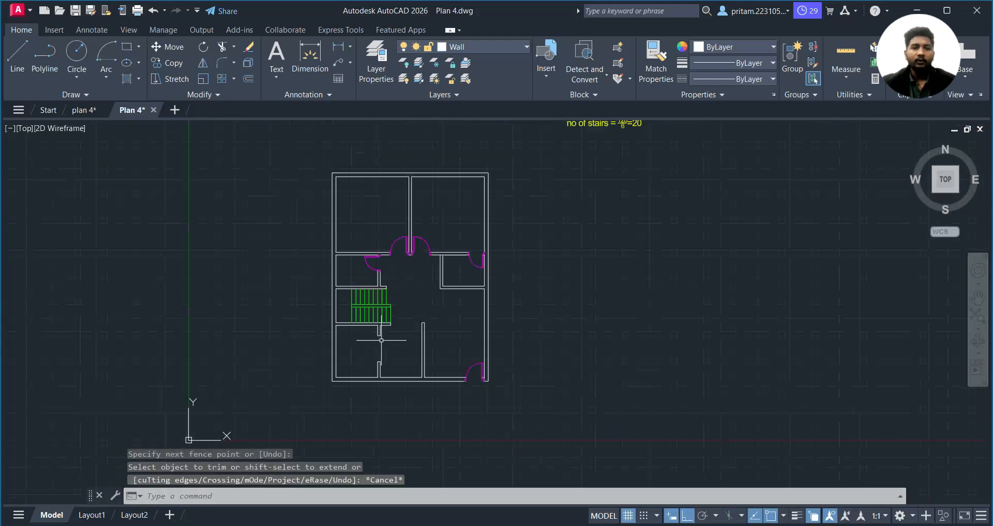
{"action": "middle_click_drag", "start_coordinate": [398, 337], "coordinate": [428, 341]}
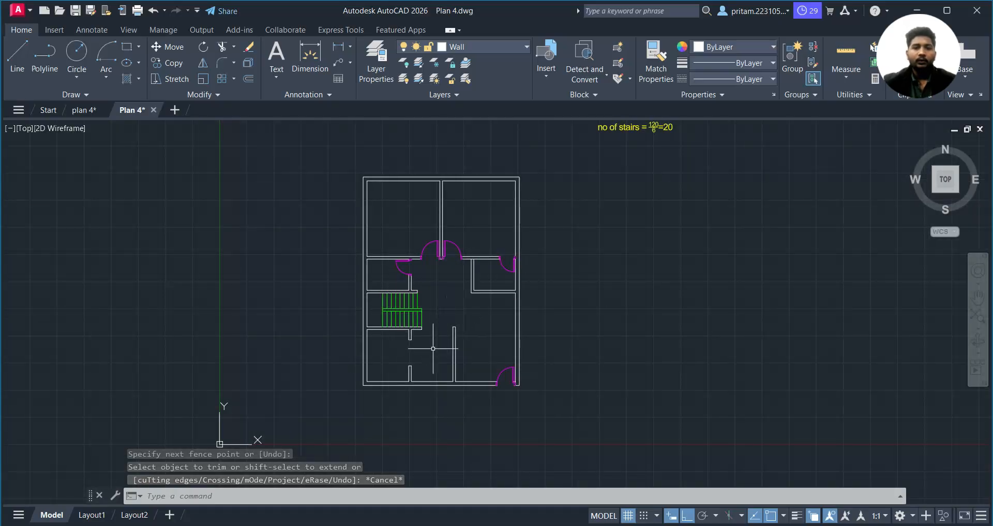
{"action": "scroll", "coordinate": [428, 357], "scroll_direction": "up", "scroll_amount": 2}
{"action": "scroll", "coordinate": [438, 346], "scroll_direction": "up", "scroll_amount": 2}
{"action": "scroll", "coordinate": [476, 387], "scroll_direction": "down", "scroll_amount": 4}
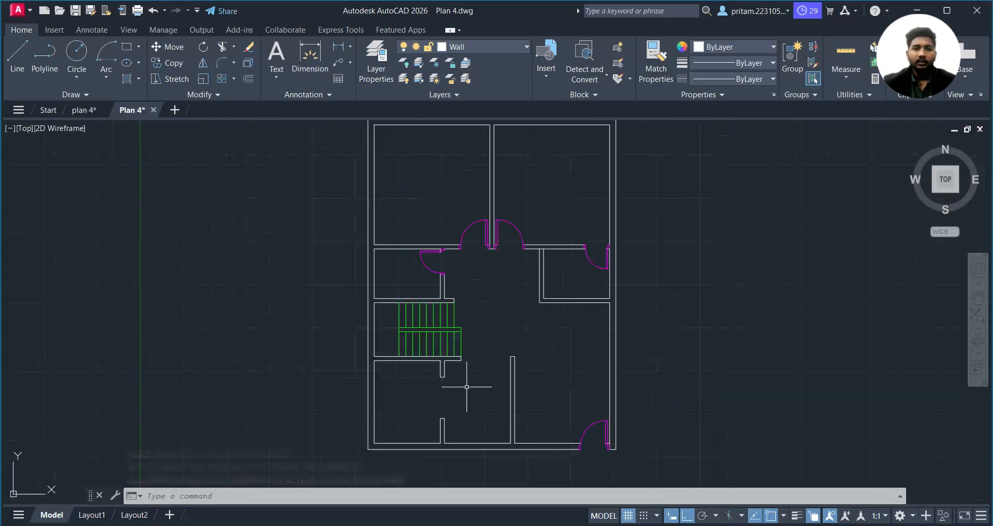
- Switch to the Canva floor plan document and review its units, layers, room layout and staircase sections
{"action": "key", "text": "alt+Tab"}
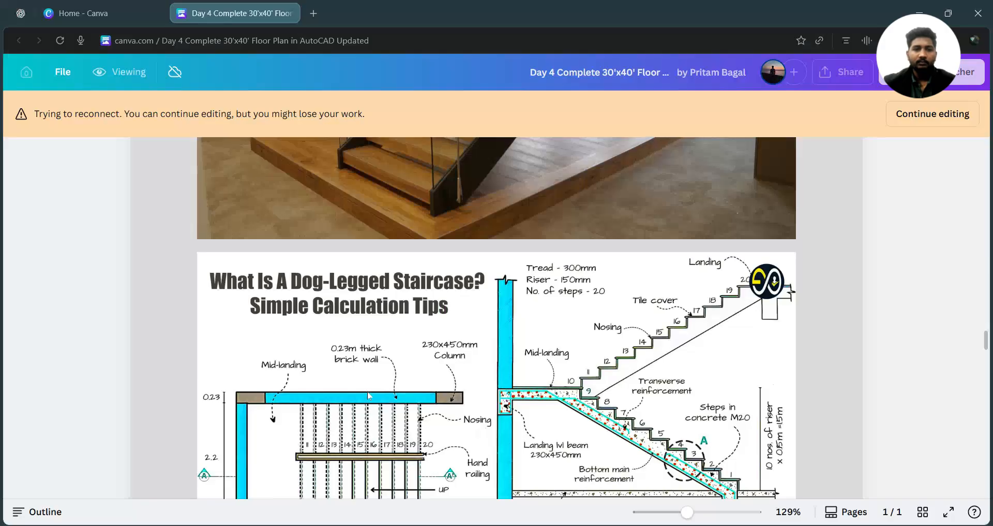
{"action": "scroll", "coordinate": [368, 395], "scroll_direction": "down", "scroll_amount": 15}
{"action": "scroll", "coordinate": [513, 367], "scroll_direction": "up", "scroll_amount": 3}
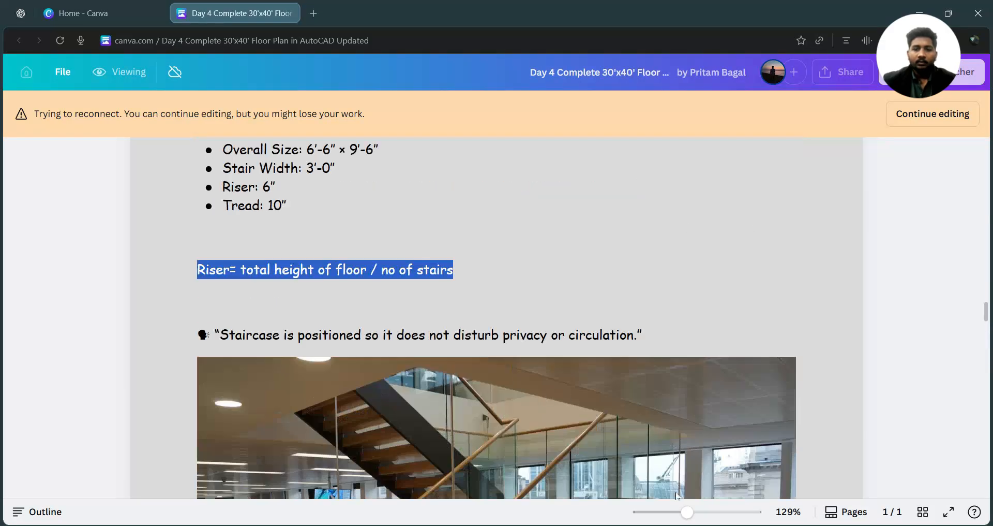
{"action": "left_click", "coordinate": [662, 511]}
{"action": "scroll", "coordinate": [750, 385], "scroll_direction": "up", "scroll_amount": 5}
{"action": "scroll", "coordinate": [750, 386], "scroll_direction": "up", "scroll_amount": 20}
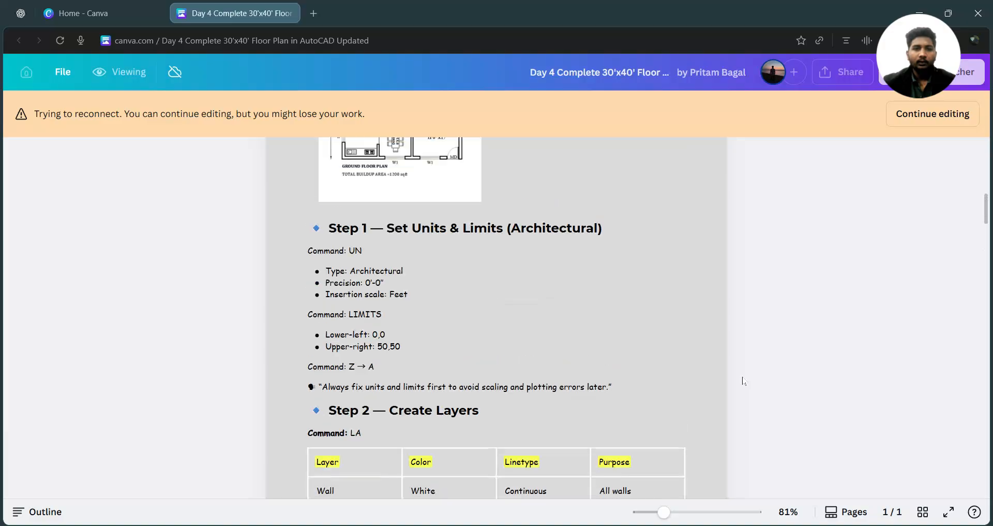
{"action": "scroll", "coordinate": [440, 229], "scroll_direction": "down", "scroll_amount": 1}
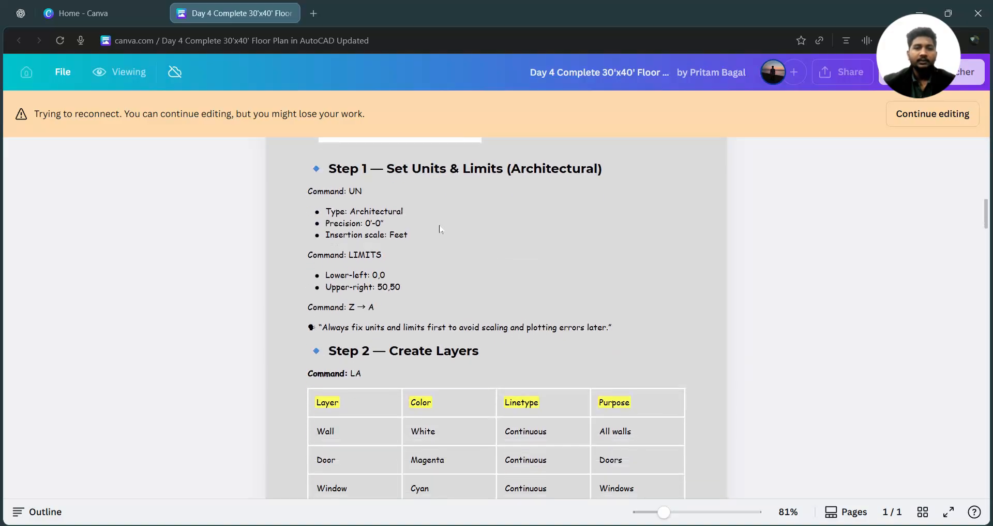
{"action": "scroll", "coordinate": [349, 344], "scroll_direction": "down", "scroll_amount": 7}
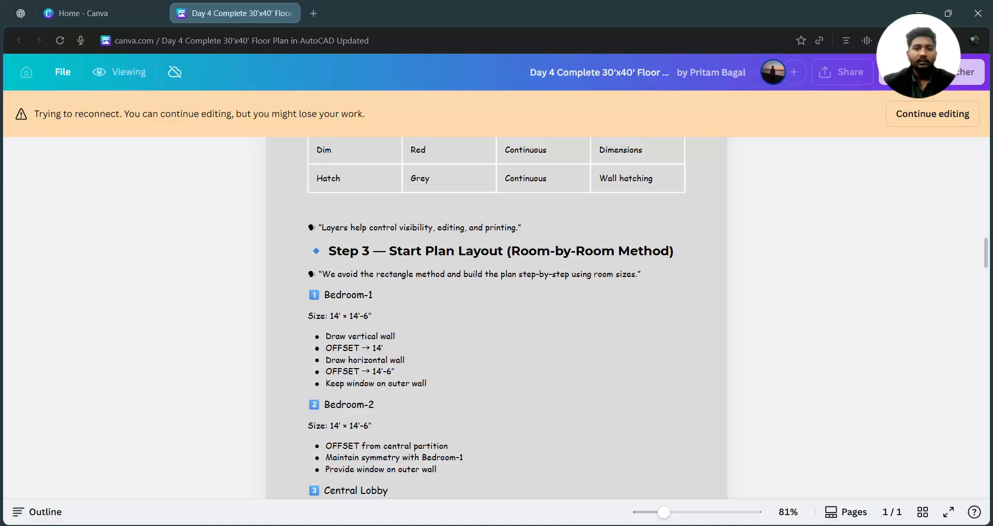
{"action": "scroll", "coordinate": [497, 250], "scroll_direction": "down", "scroll_amount": 7}
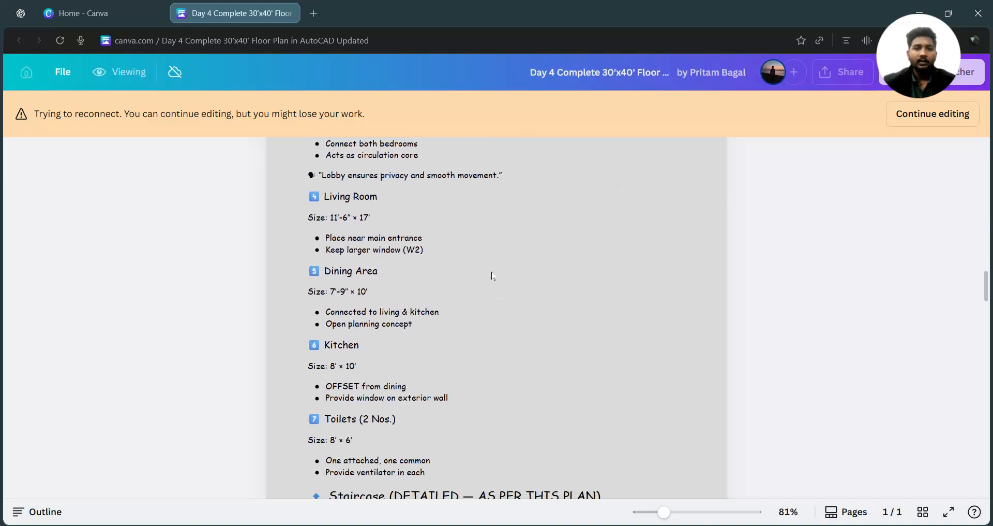
{"action": "scroll", "coordinate": [482, 283], "scroll_direction": "down", "scroll_amount": 7}
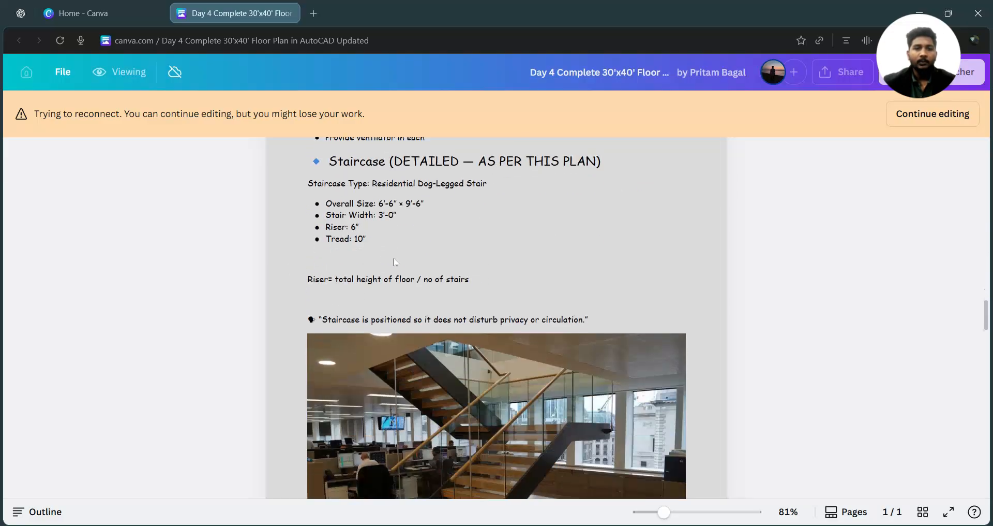
{"action": "scroll", "coordinate": [371, 314], "scroll_direction": "down", "scroll_amount": 8}
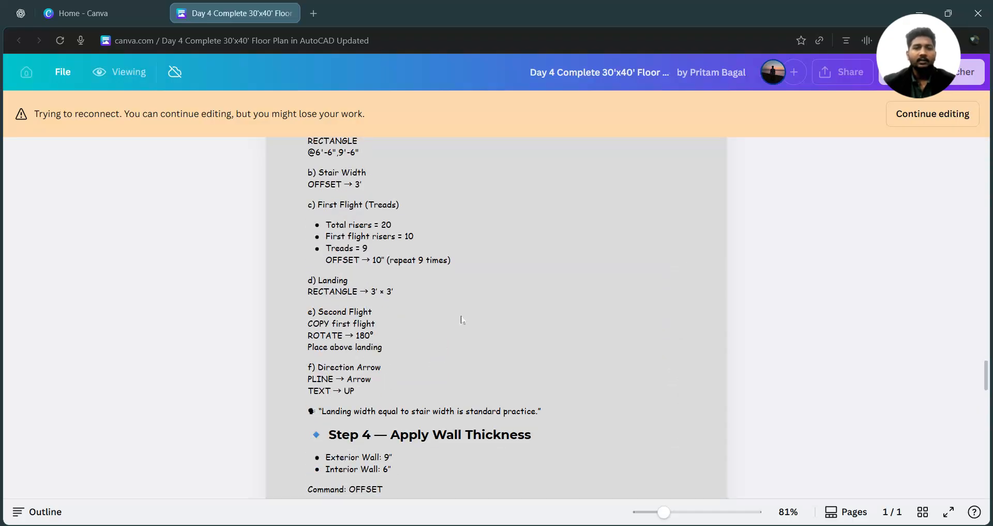
- Read the wall thickness and door sections, and examine the sizes under Step 6 — Draw Windows & Ventilators
{"action": "scroll", "coordinate": [417, 316], "scroll_direction": "down", "scroll_amount": 1}
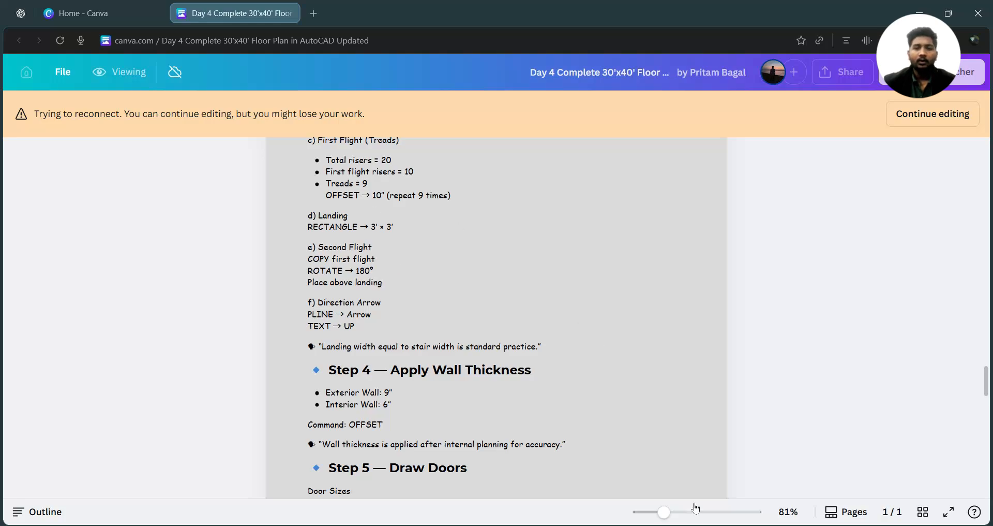
{"action": "scroll", "coordinate": [361, 326], "scroll_direction": "down", "scroll_amount": 1}
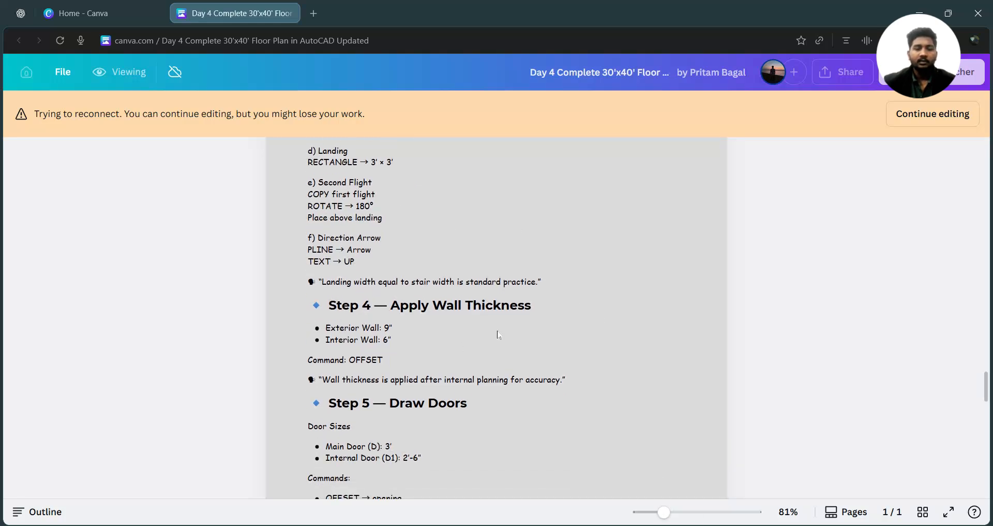
{"action": "scroll", "coordinate": [441, 355], "scroll_direction": "down", "scroll_amount": 1}
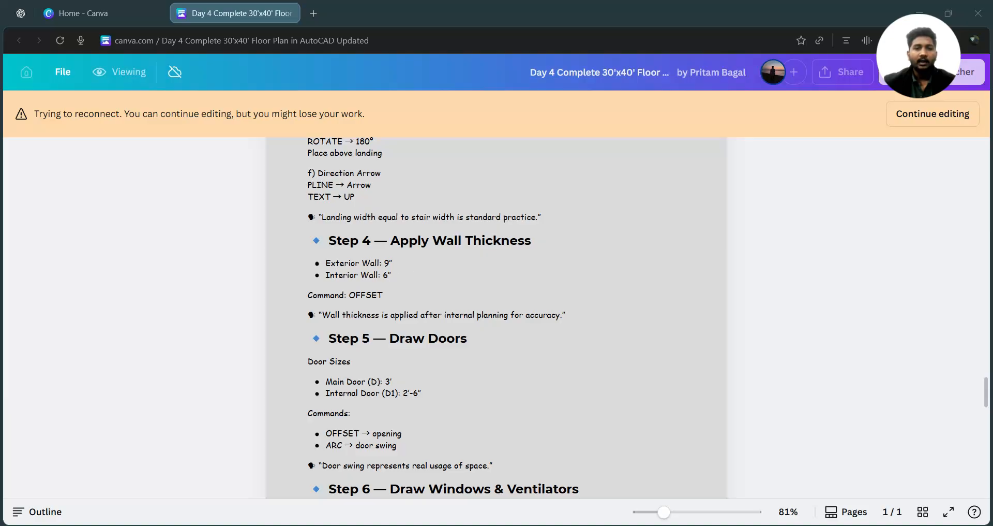
{"action": "scroll", "coordinate": [359, 247], "scroll_direction": "down", "scroll_amount": 2}
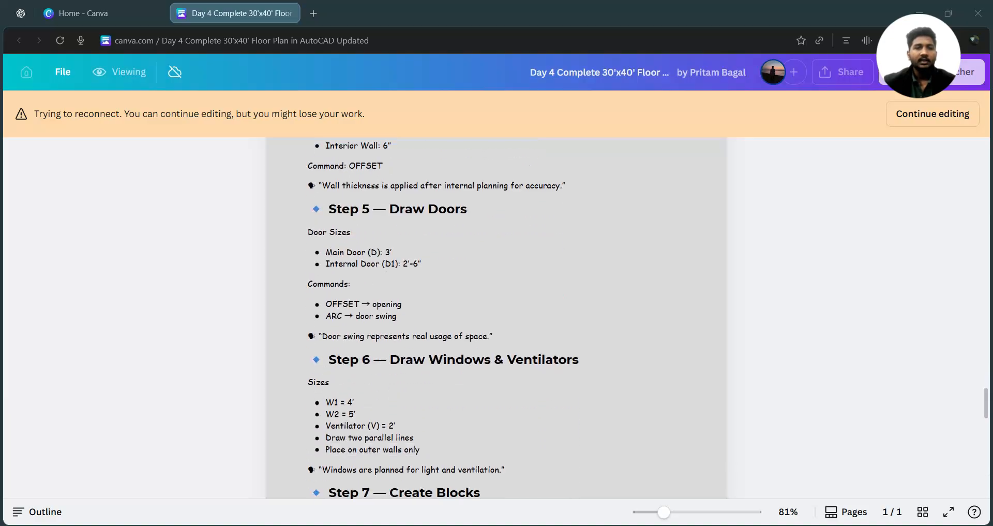
{"action": "scroll", "coordinate": [440, 251], "scroll_direction": "down", "scroll_amount": 1}
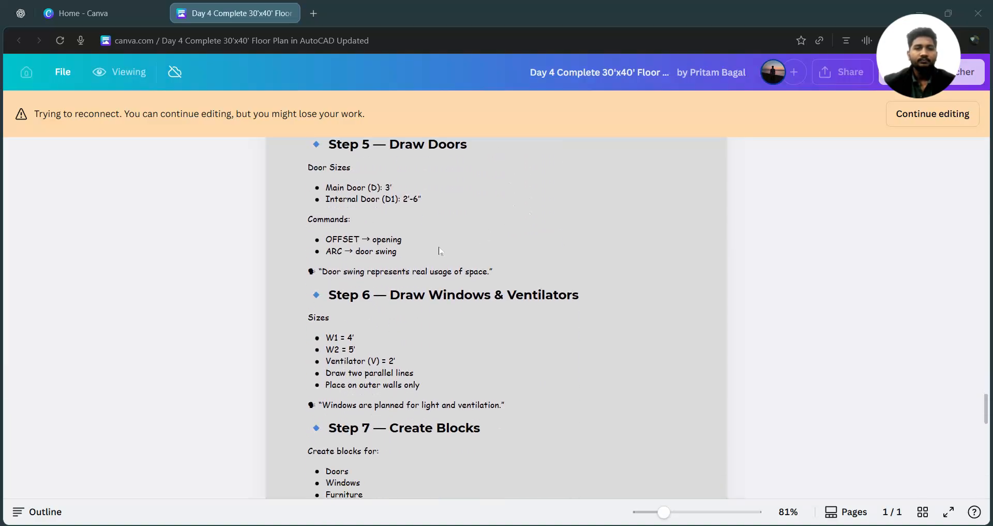
{"action": "scroll", "coordinate": [356, 280], "scroll_direction": "down", "scroll_amount": 1}
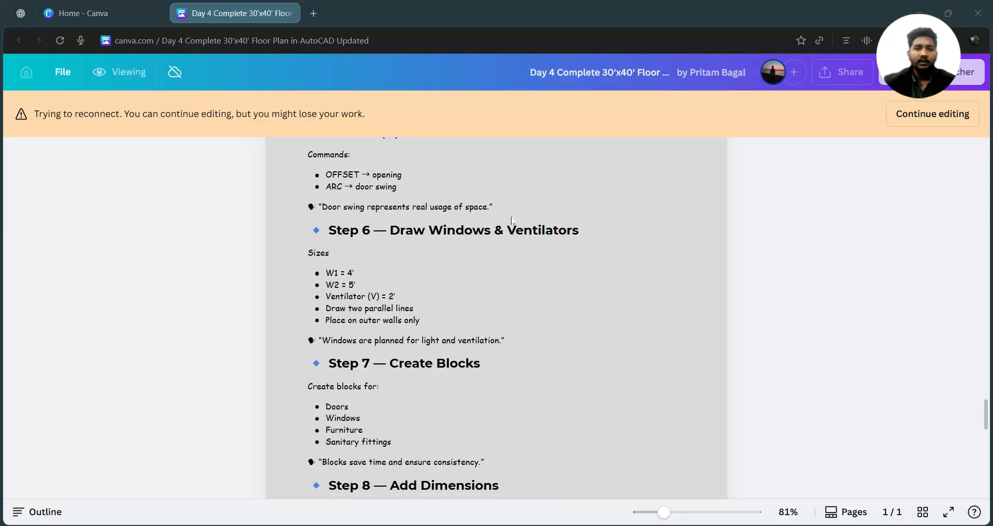
{"action": "left_click_drag", "start_coordinate": [508, 229], "coordinate": [598, 230]}
{"action": "left_click", "coordinate": [797, 223]}
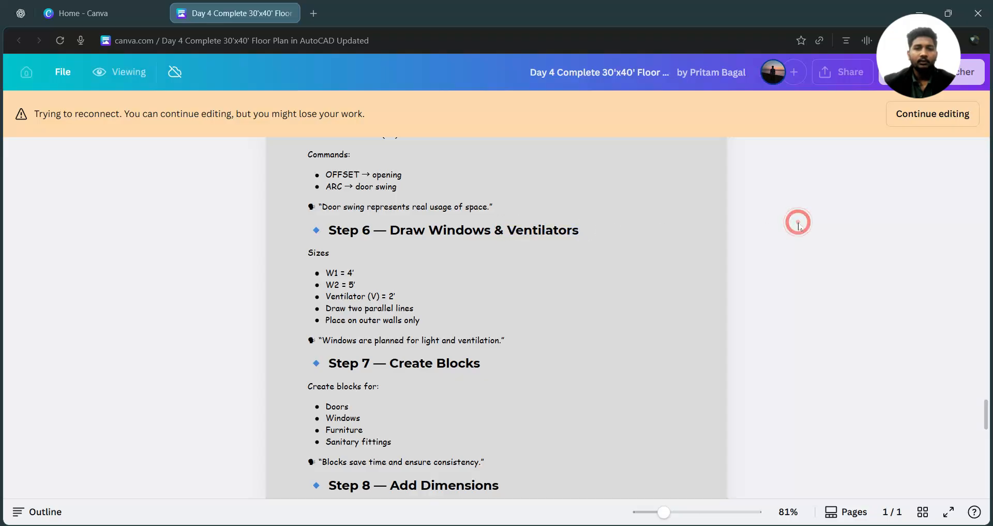
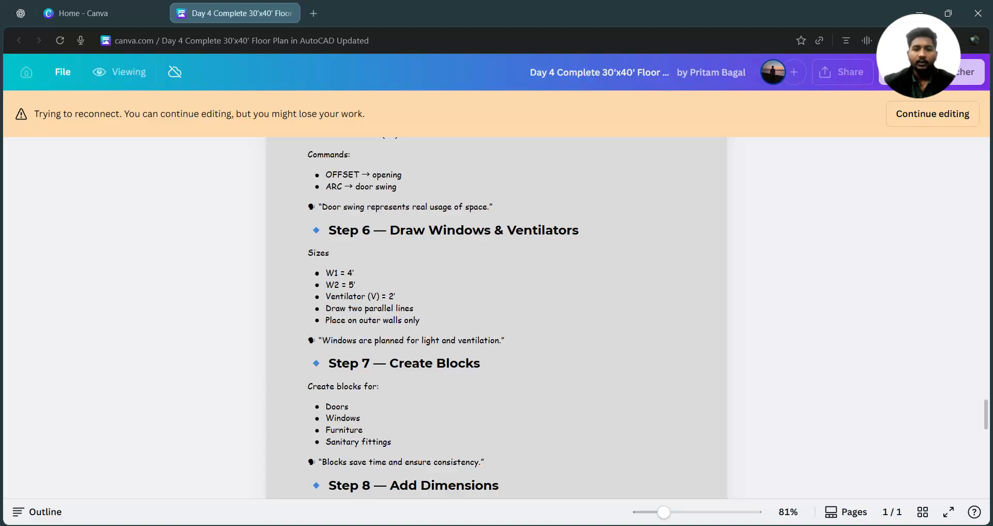
- Switch back to AutoCAD and examine the window and ventilator positions and size notes in the reference plan 4.dwg
{"action": "key", "text": "alt+Tab"}
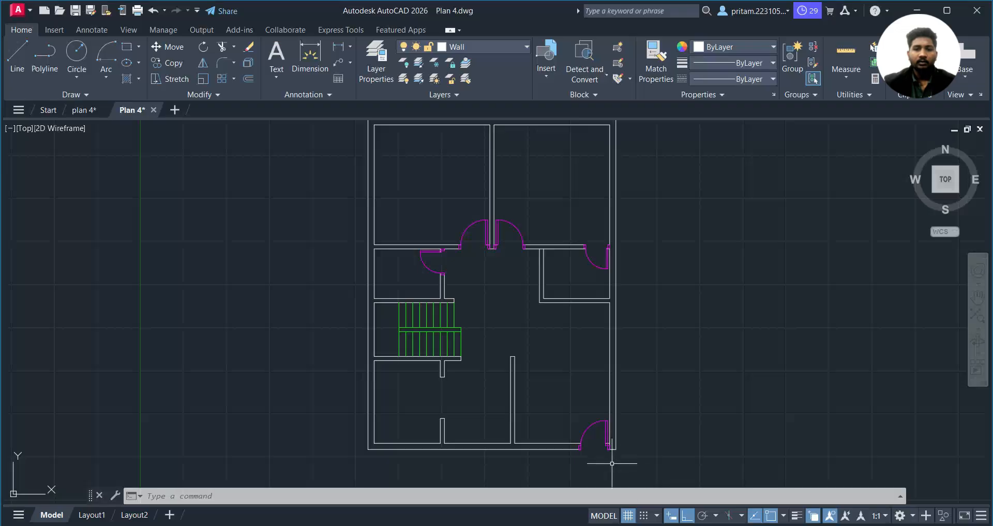
{"action": "left_click", "coordinate": [84, 110]}
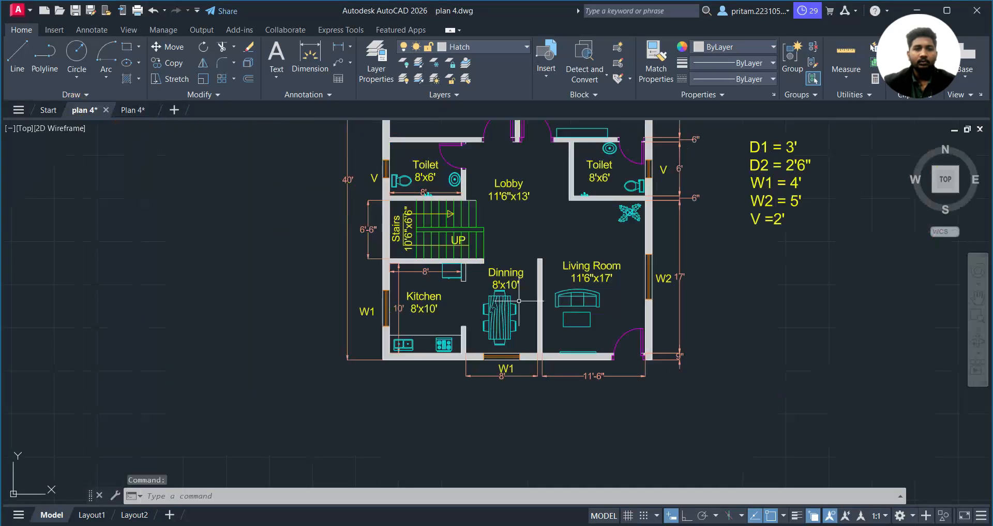
{"action": "middle_click_drag", "start_coordinate": [637, 286], "coordinate": [496, 343]}
{"action": "middle_click_drag", "start_coordinate": [630, 250], "coordinate": [579, 313]}
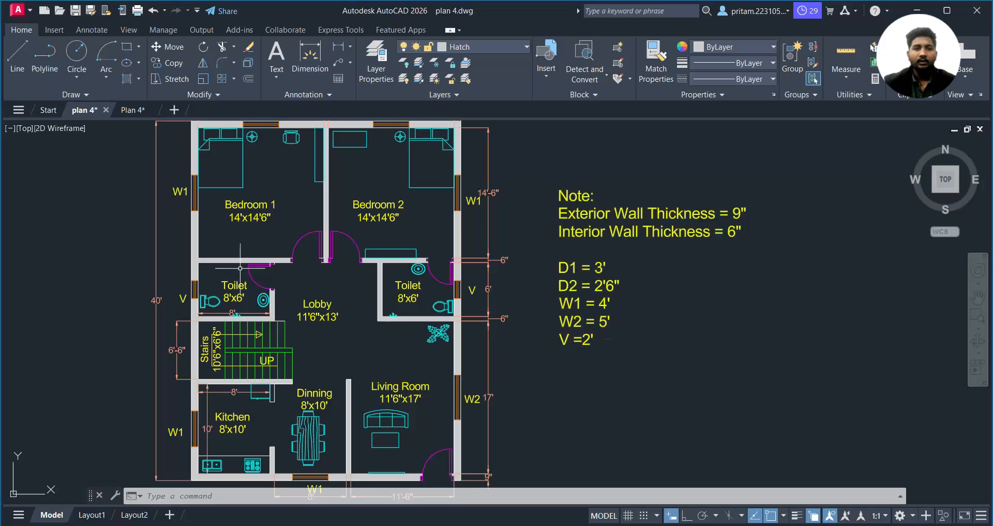
{"action": "middle_click_drag", "start_coordinate": [240, 268], "coordinate": [262, 322]}
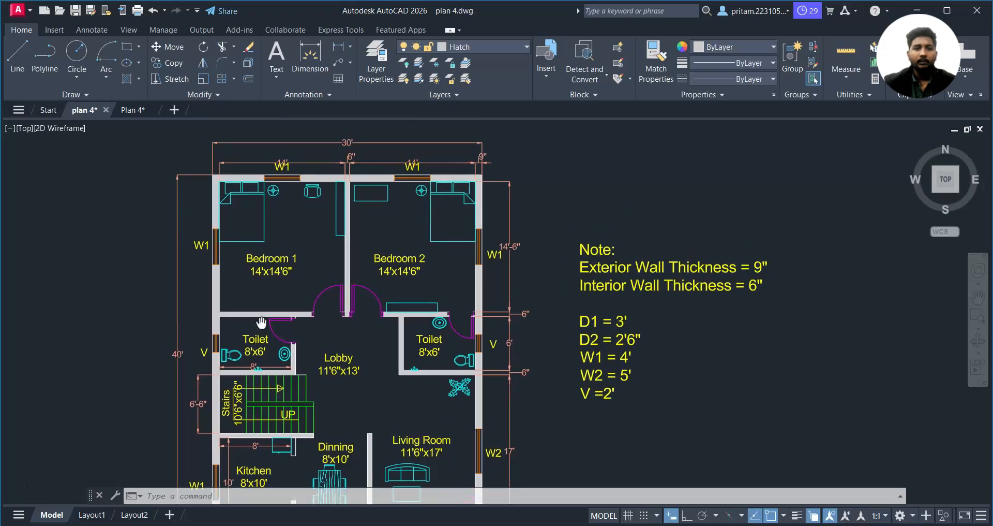
- Return to the working drawing Plan 4.dwg and make the Window layer current
{"action": "left_click", "coordinate": [133, 110]}
{"action": "middle_click_drag", "start_coordinate": [506, 321], "coordinate": [503, 384]}
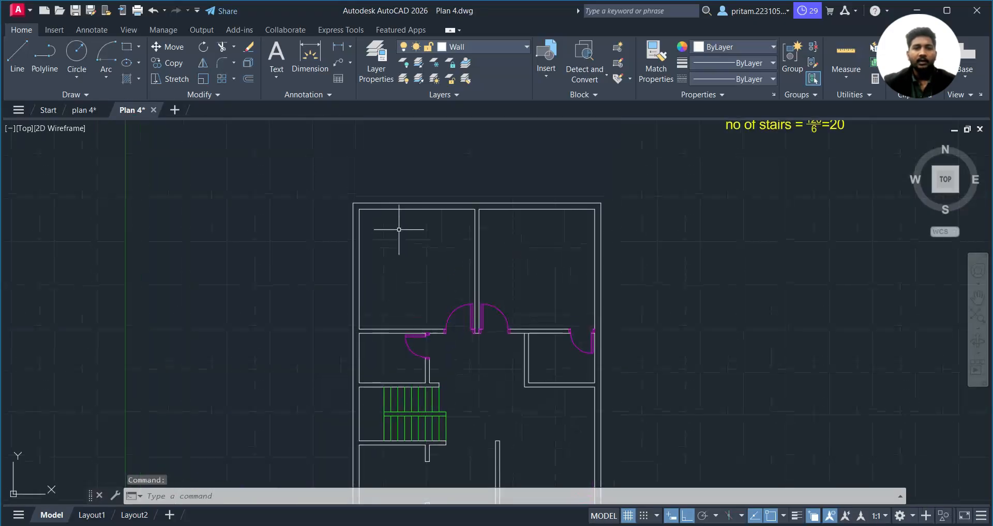
{"action": "scroll", "coordinate": [395, 223], "scroll_direction": "up", "scroll_amount": 2}
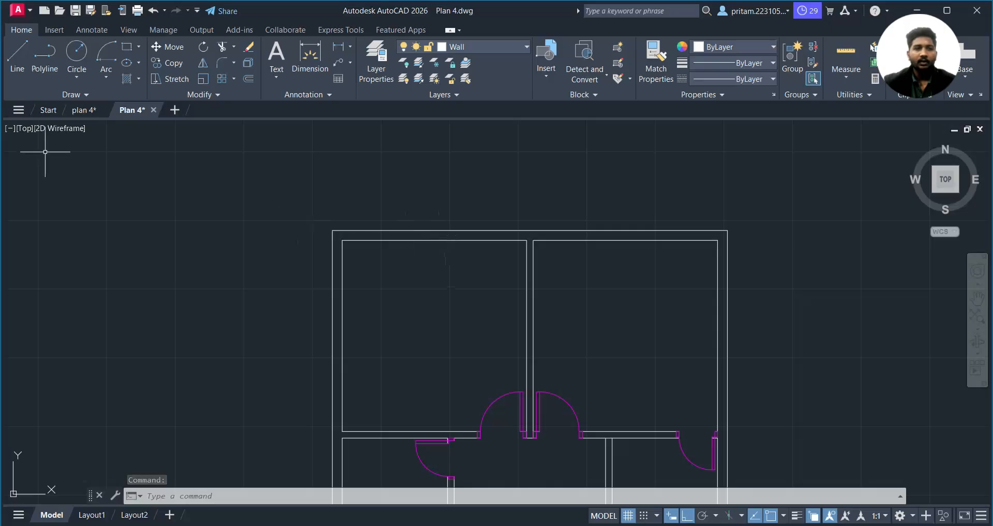
{"action": "key", "text": "Escape"}
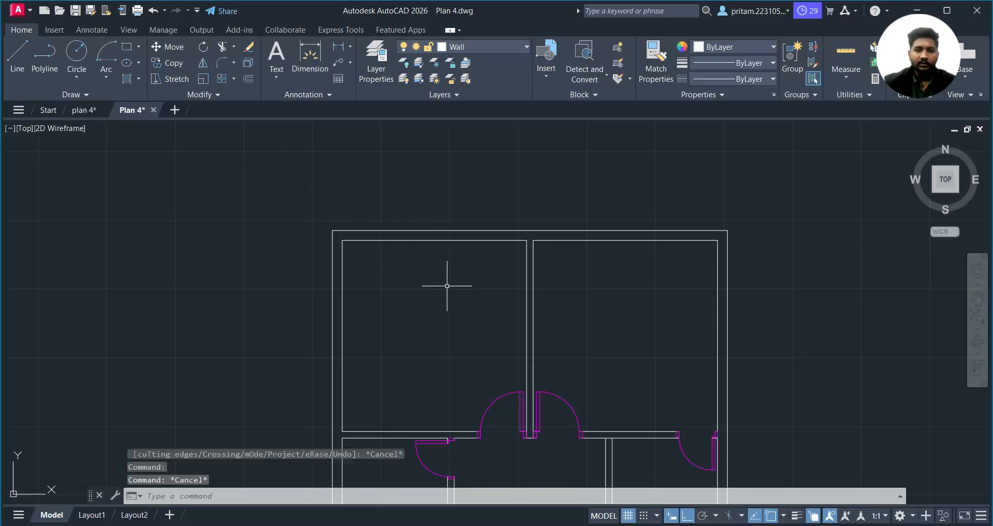
{"action": "left_click", "coordinate": [485, 47]}
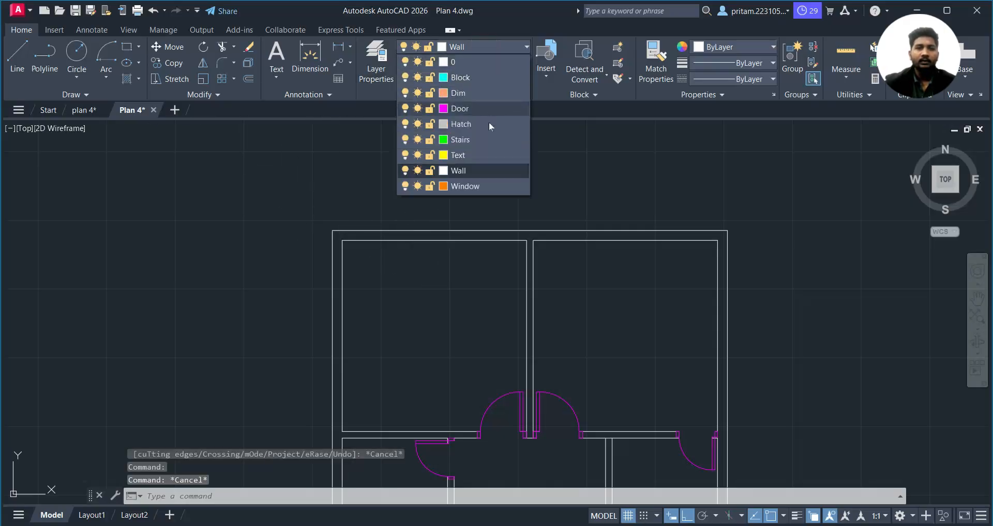
{"action": "left_click", "coordinate": [483, 183]}
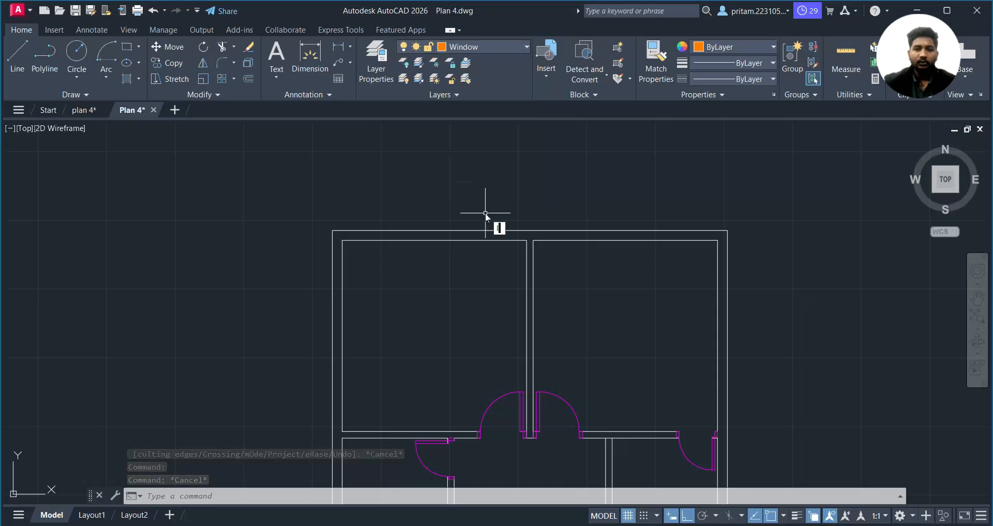
- Draw a line across the top exterior wall's thickness at the midpoint of the upper-left bedroom's inner wall line
{"action": "type", "text": "l"}
{"action": "key", "text": "Return"}
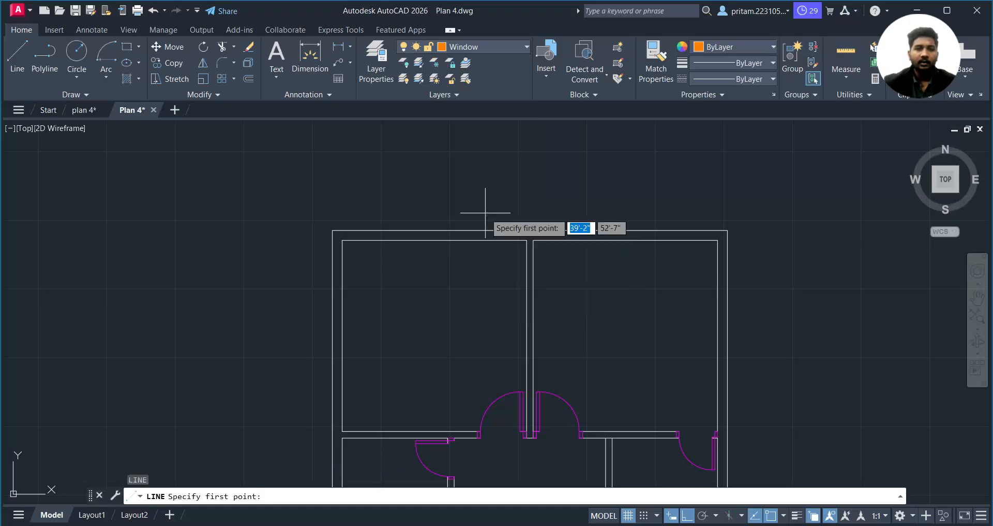
{"action": "left_click", "coordinate": [435, 239]}
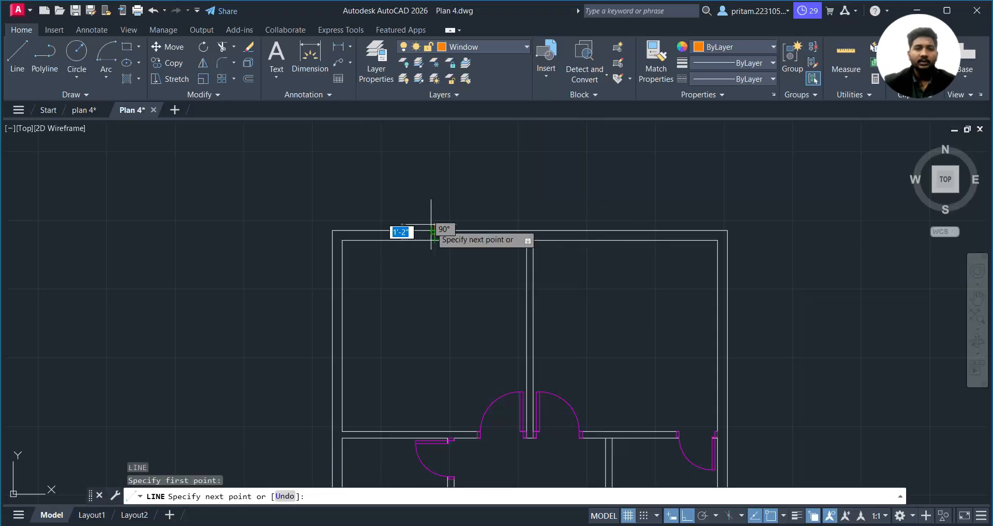
{"action": "key", "text": "Escape"}
- Offset the window centre line 2' to the right within the top exterior wall
{"action": "scroll", "coordinate": [435, 228], "scroll_direction": "up", "scroll_amount": 6}
{"action": "scroll", "coordinate": [435, 228], "scroll_direction": "down", "scroll_amount": 4}
{"action": "scroll", "coordinate": [437, 228], "scroll_direction": "up", "scroll_amount": 2}
{"action": "type", "text": "o"}
{"action": "key", "text": "Return"}
{"action": "key", "text": "BackSpace"}
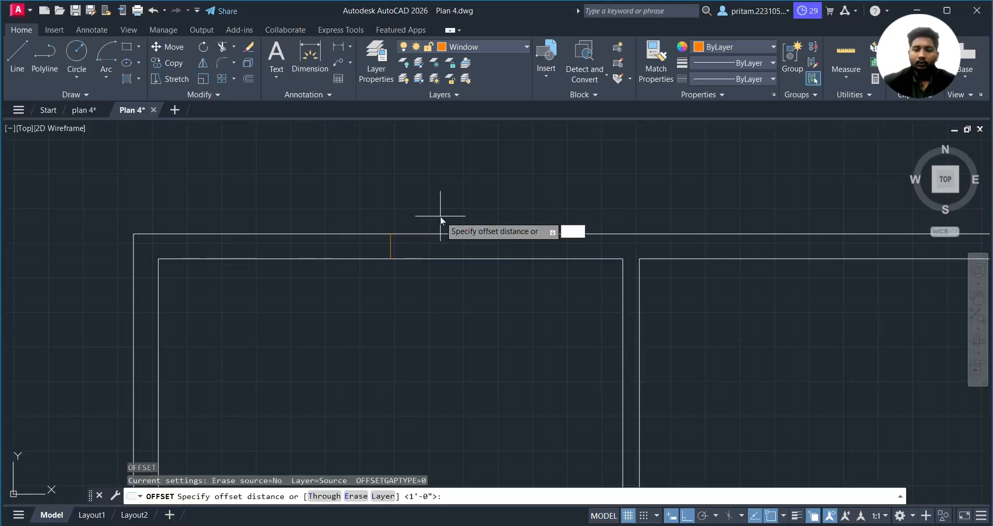
{"action": "type", "text": "2'"}
{"action": "key", "text": "Return"}
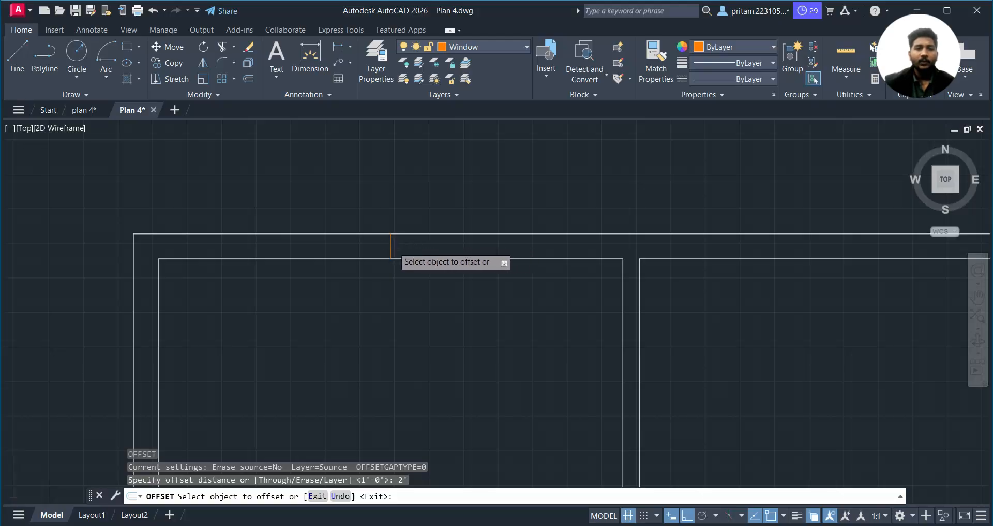
{"action": "scroll", "coordinate": [455, 272], "scroll_direction": "down", "scroll_amount": 4}
{"action": "mouse_move", "coordinate": [687, 412]}
{"action": "middle_mouse_down"}
{"action": "mouse_move", "coordinate": [609, 246]}
{"action": "mouse_move", "coordinate": [640, 290]}
{"action": "mouse_move", "coordinate": [650, 338]}
{"action": "middle_mouse_up"}
{"action": "scroll", "coordinate": [385, 220], "scroll_direction": "up", "scroll_amount": 4}
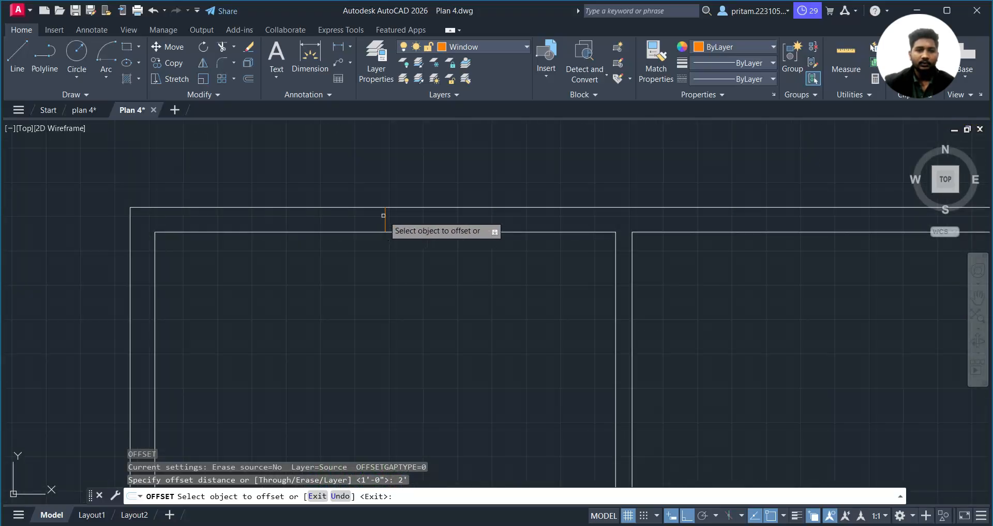
{"action": "left_click", "coordinate": [383, 215]}
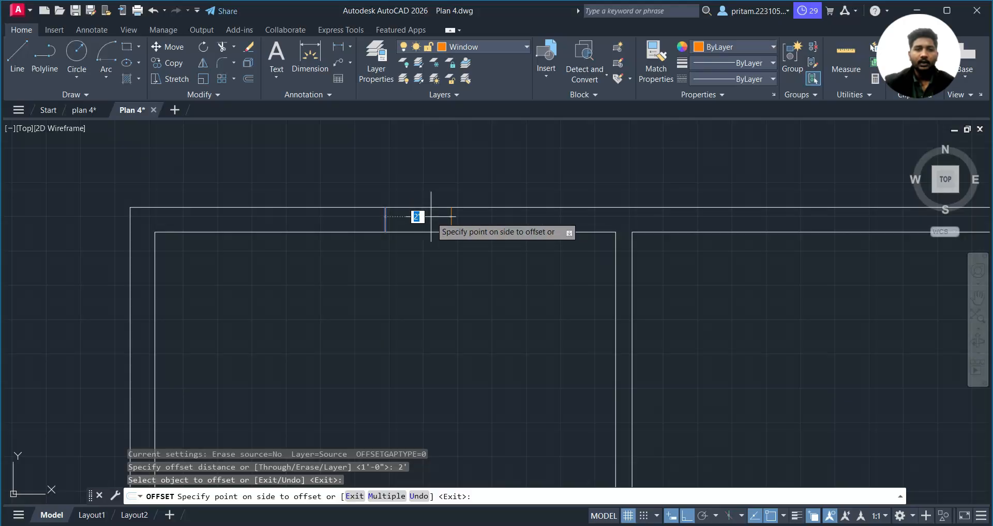
{"action": "scroll", "coordinate": [455, 222], "scroll_direction": "down", "scroll_amount": 2}
{"action": "scroll", "coordinate": [563, 246], "scroll_direction": "up", "scroll_amount": 4}
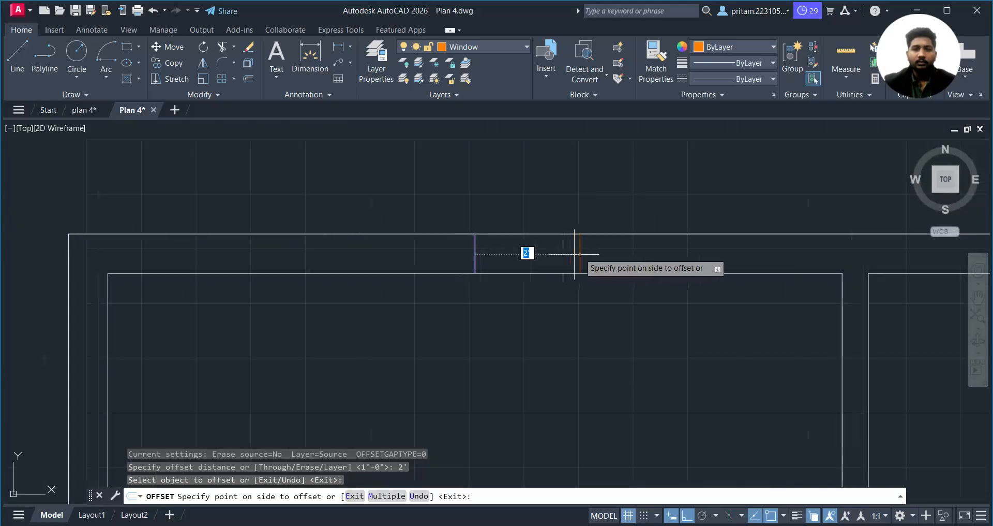
{"action": "left_click", "coordinate": [607, 250]}
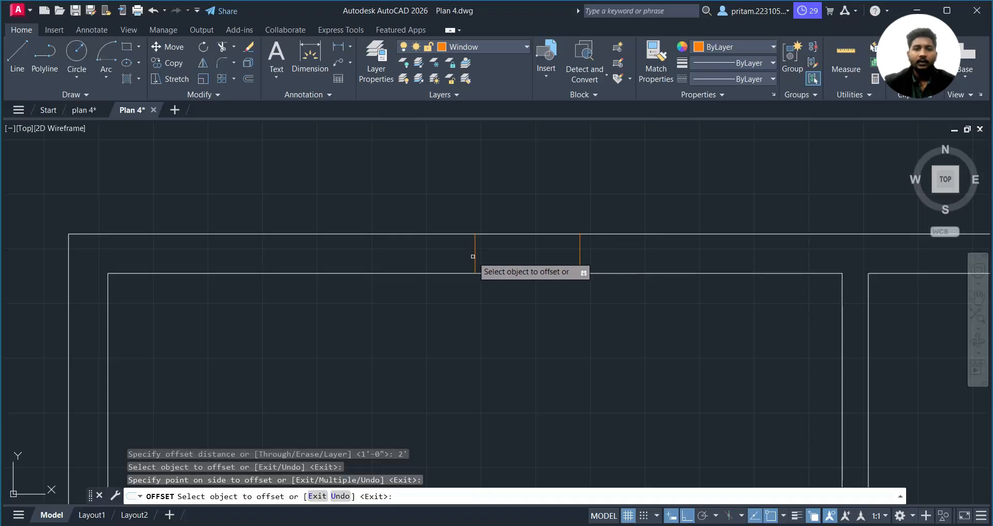
- Offset the window centre line 2' to the left to complete the two window jambs
{"action": "left_click", "coordinate": [471, 254]}
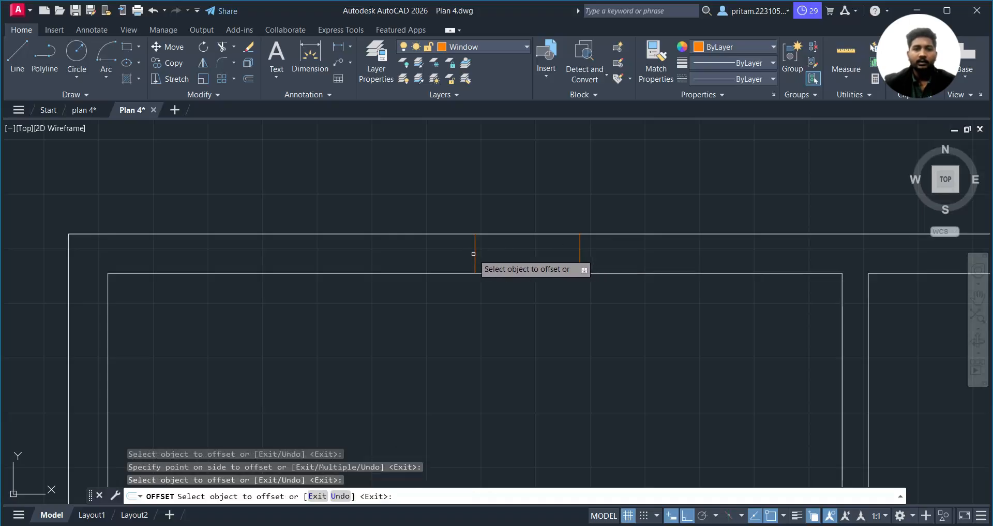
{"action": "left_click", "coordinate": [473, 253]}
{"action": "left_click", "coordinate": [412, 243]}
{"action": "middle_click_drag", "start_coordinate": [533, 289], "coordinate": [528, 305]}
{"action": "key", "text": "Escape"}
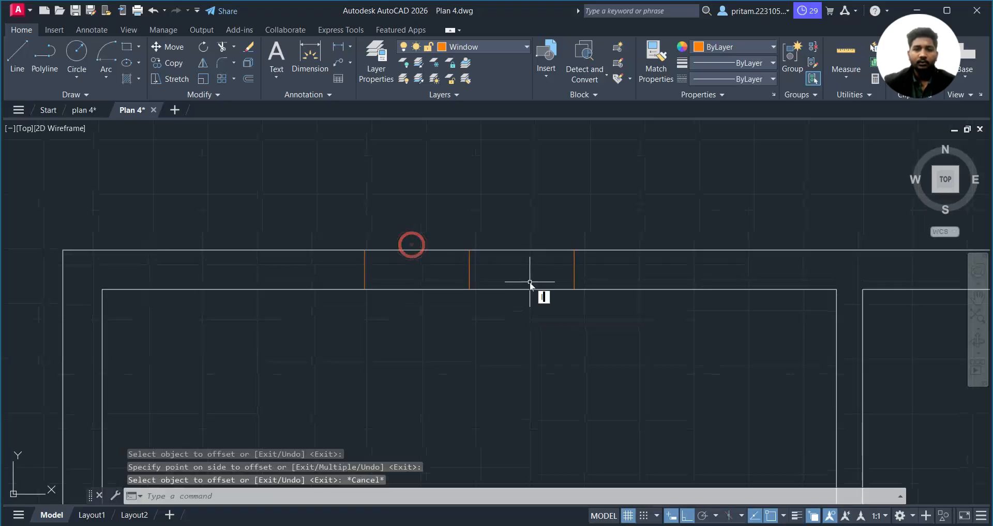
- Draw a horizontal line joining the midpoints of the two window jamb lines
{"action": "type", "text": "l"}
{"action": "key", "text": "Return"}
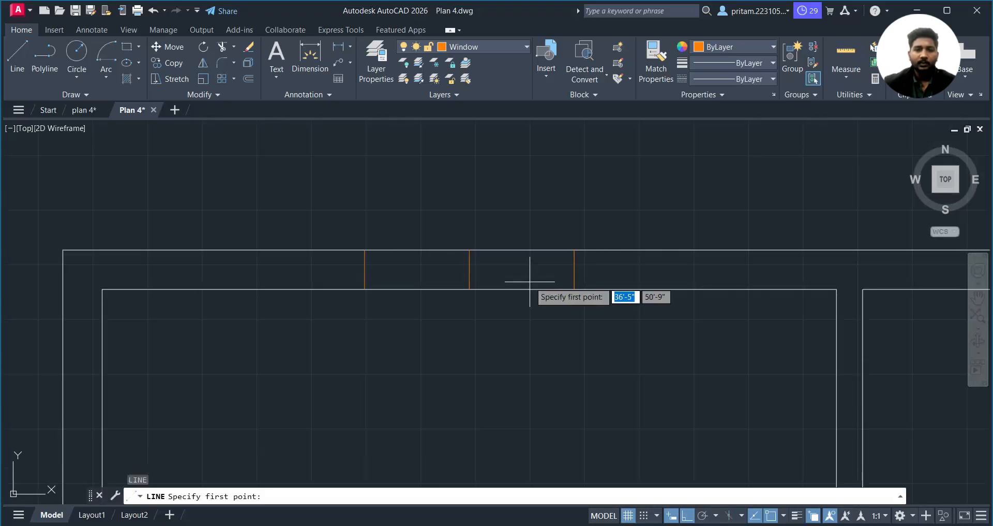
{"action": "left_click", "coordinate": [574, 268]}
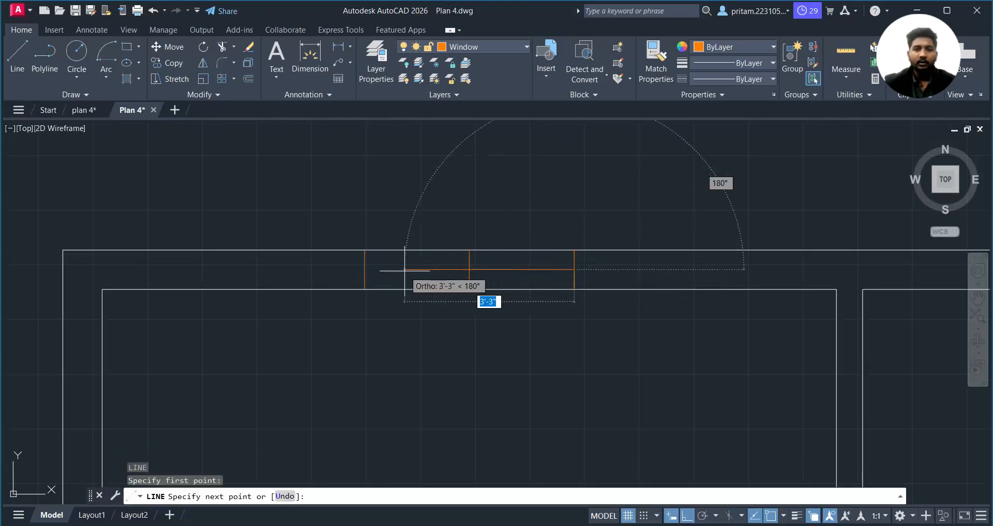
{"action": "left_click", "coordinate": [365, 269]}
{"action": "key", "text": "Escape"}
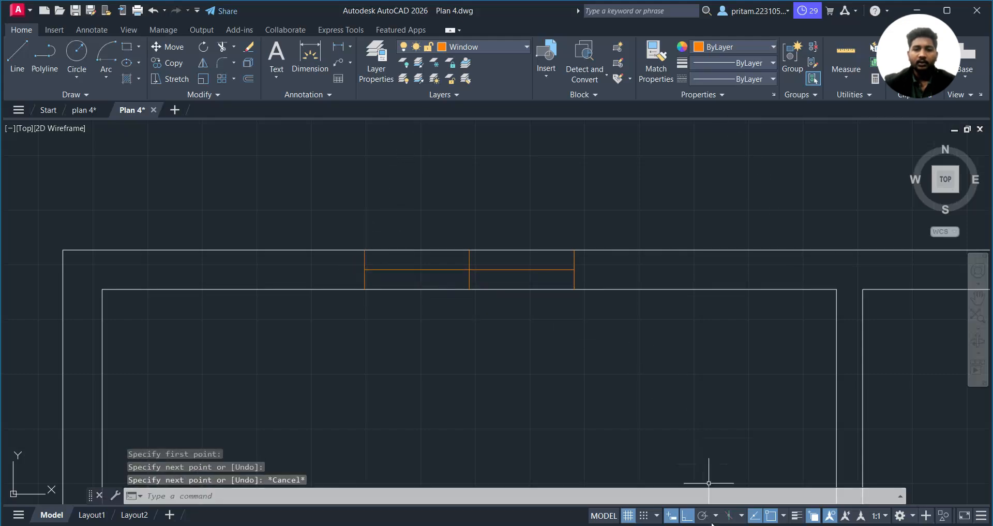
{"action": "left_click", "coordinate": [784, 516]}
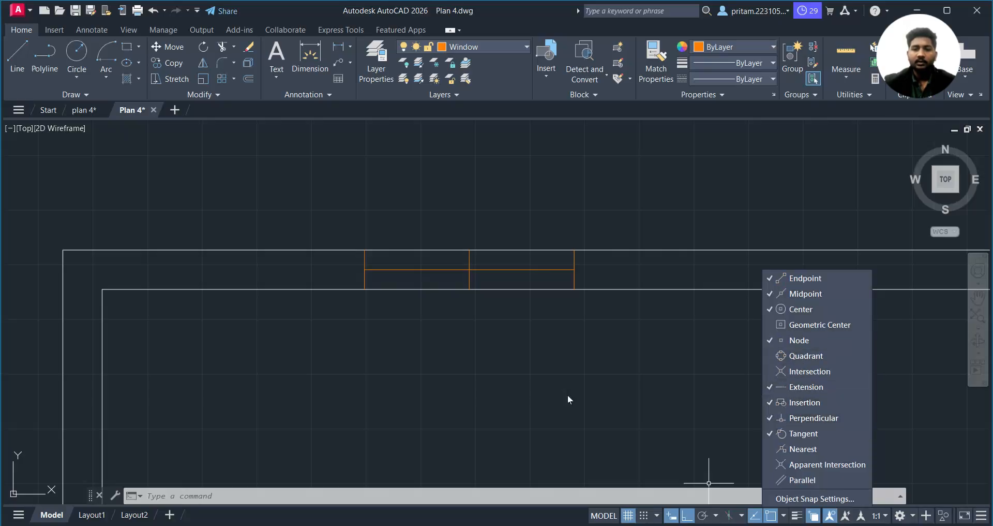
{"action": "left_click", "coordinate": [467, 386]}
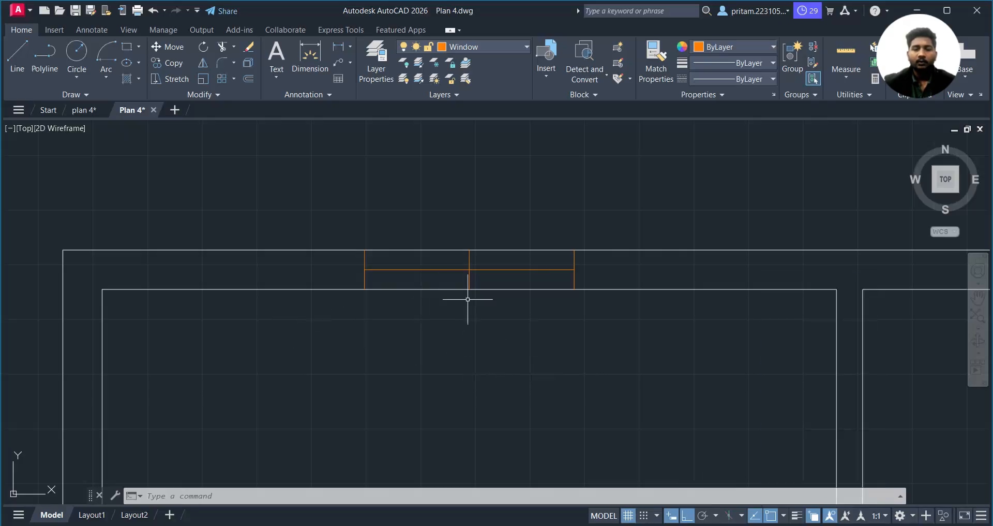
- Delete the vertical centre line between the two window jambs
{"action": "scroll", "coordinate": [406, 265], "scroll_direction": "up", "scroll_amount": 2}
{"action": "left_click", "coordinate": [551, 287]}
{"action": "left_click", "coordinate": [454, 284]}
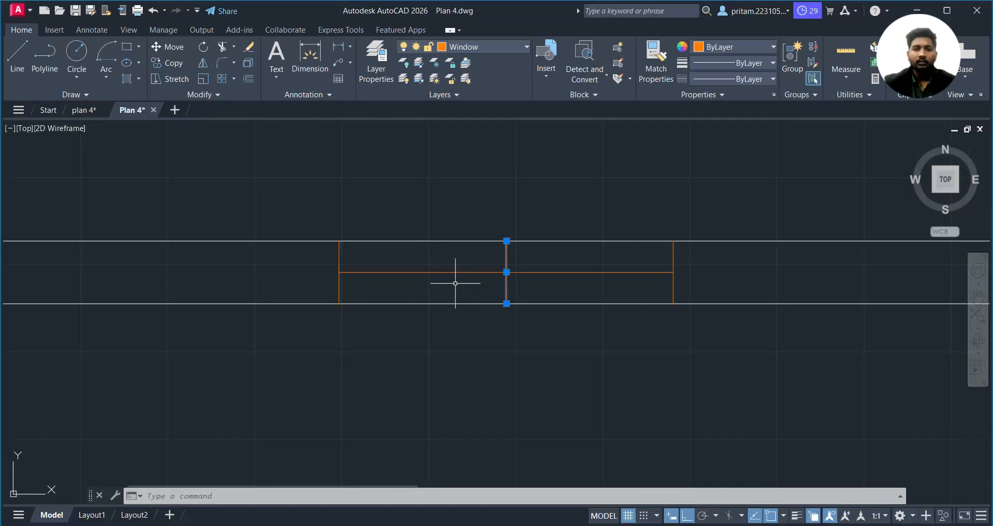
{"action": "key", "text": "Delete"}
- Offset the window's horizontal middle line 1" both upward and downward
{"action": "type", "text": "o"}
{"action": "key", "text": "Return"}
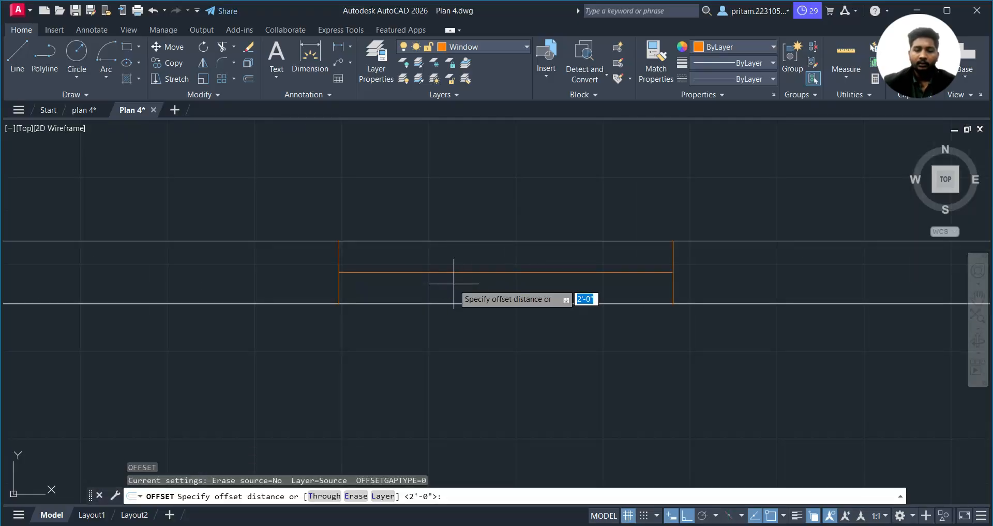
{"action": "key", "text": "Return"}
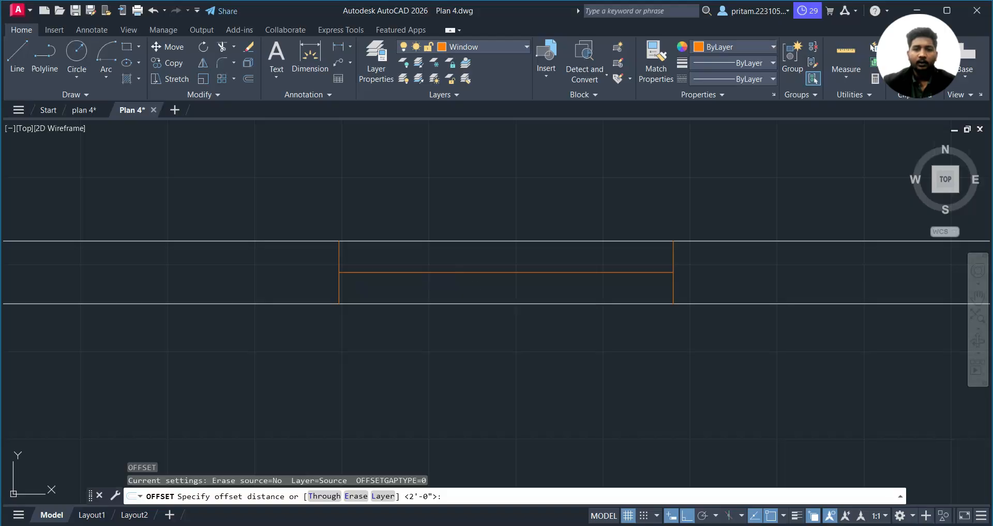
{"action": "left_click", "coordinate": [468, 272]}
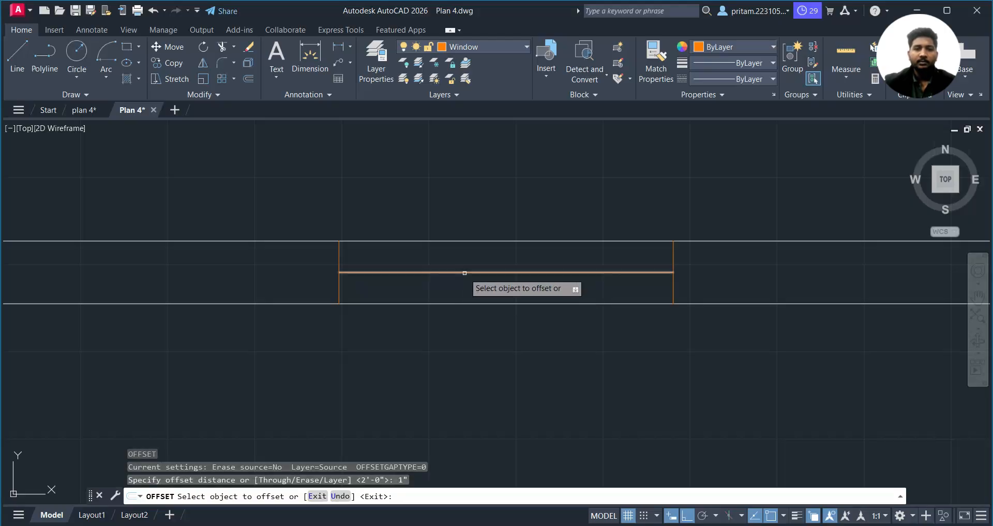
{"action": "left_click", "coordinate": [472, 251]}
{"action": "left_click", "coordinate": [481, 271]}
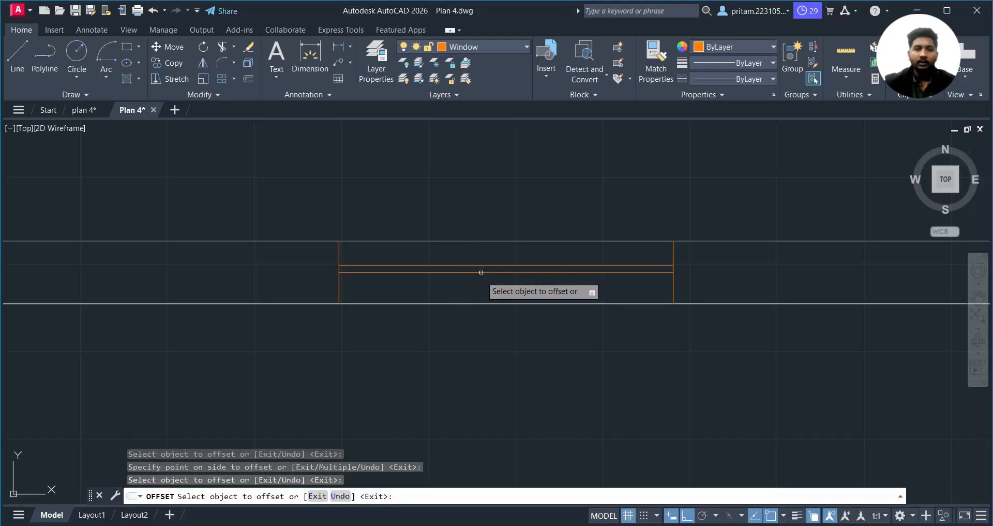
{"action": "left_click", "coordinate": [493, 273]}
{"action": "left_click", "coordinate": [493, 290]}
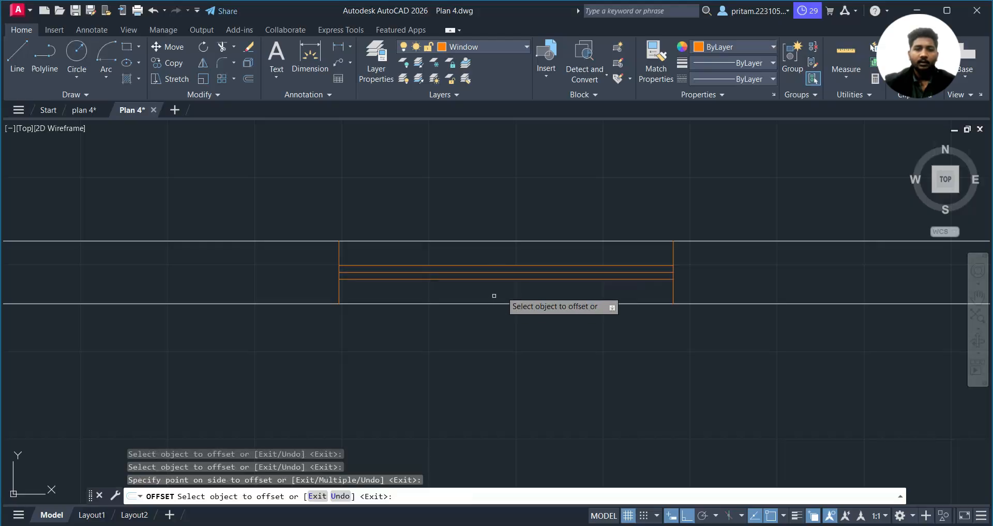
{"action": "key", "text": "Escape"}
- Delete the original horizontal middle line, leaving the two offset glass lines of the window
{"action": "scroll", "coordinate": [517, 281], "scroll_direction": "up", "scroll_amount": 2}
{"action": "left_click", "coordinate": [523, 272]}
{"action": "left_click", "coordinate": [510, 267]}
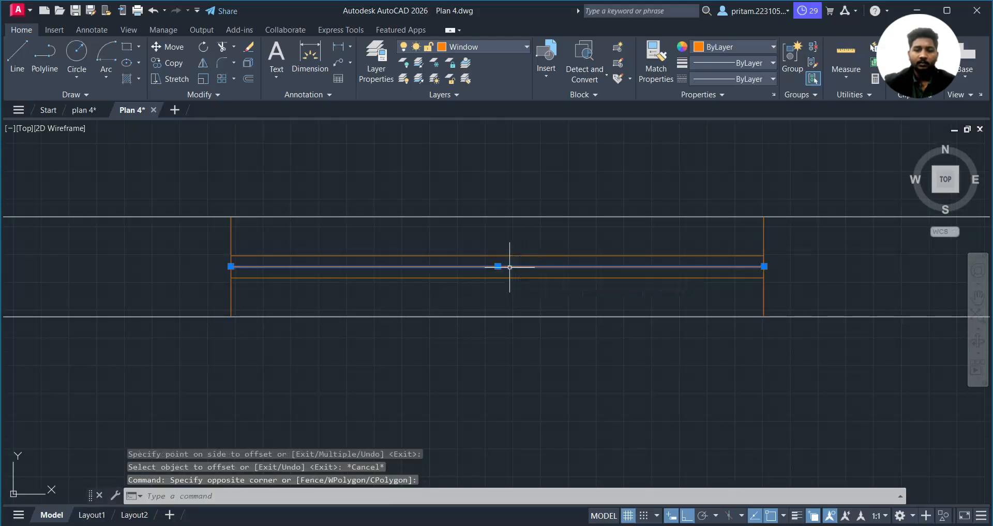
{"action": "key", "text": "Delete"}
- Mirror the finished window across the midline between the two upper rooms, keeping the source objects
{"action": "scroll", "coordinate": [543, 266], "scroll_direction": "down", "scroll_amount": 3}
{"action": "middle_click_drag", "start_coordinate": [643, 282], "coordinate": [503, 236]}
{"action": "scroll", "coordinate": [704, 217], "scroll_direction": "down", "scroll_amount": 4}
{"action": "scroll", "coordinate": [700, 228], "scroll_direction": "up", "scroll_amount": 2}
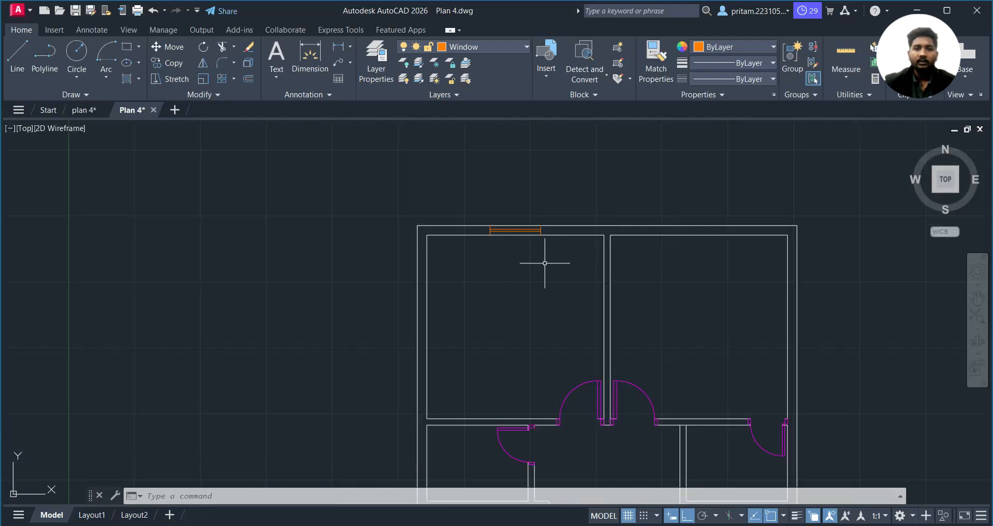
{"action": "scroll", "coordinate": [535, 227], "scroll_direction": "up", "scroll_amount": 6}
{"action": "scroll", "coordinate": [765, 261], "scroll_direction": "down", "scroll_amount": 4}
{"action": "middle_click_drag", "start_coordinate": [822, 257], "coordinate": [581, 277]}
{"action": "scroll", "coordinate": [507, 261], "scroll_direction": "up", "scroll_amount": 4}
{"action": "left_click", "coordinate": [517, 291]}
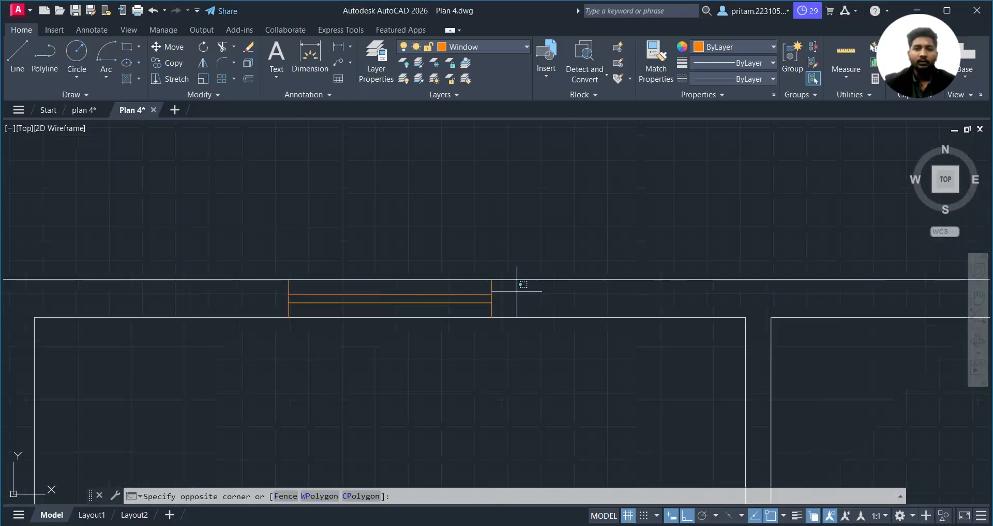
{"action": "left_click", "coordinate": [274, 305]}
{"action": "scroll", "coordinate": [398, 307], "scroll_direction": "down", "scroll_amount": 4}
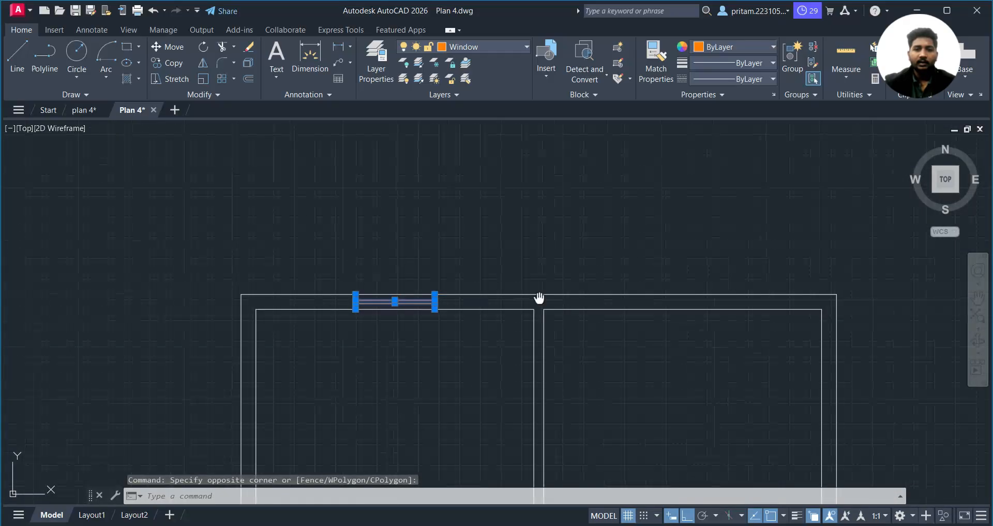
{"action": "middle_click_drag", "start_coordinate": [539, 298], "coordinate": [489, 247]}
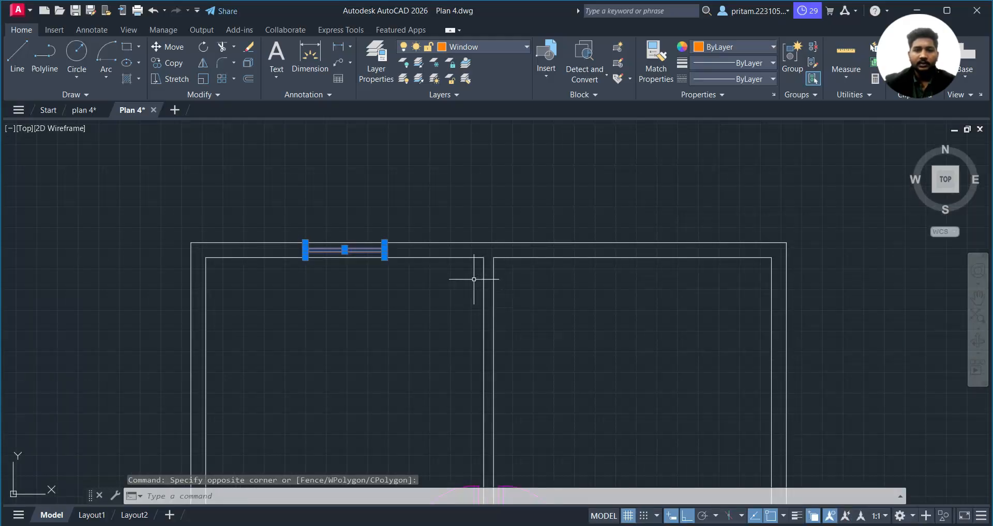
{"action": "type", "text": "mi"}
{"action": "key", "text": "Return"}
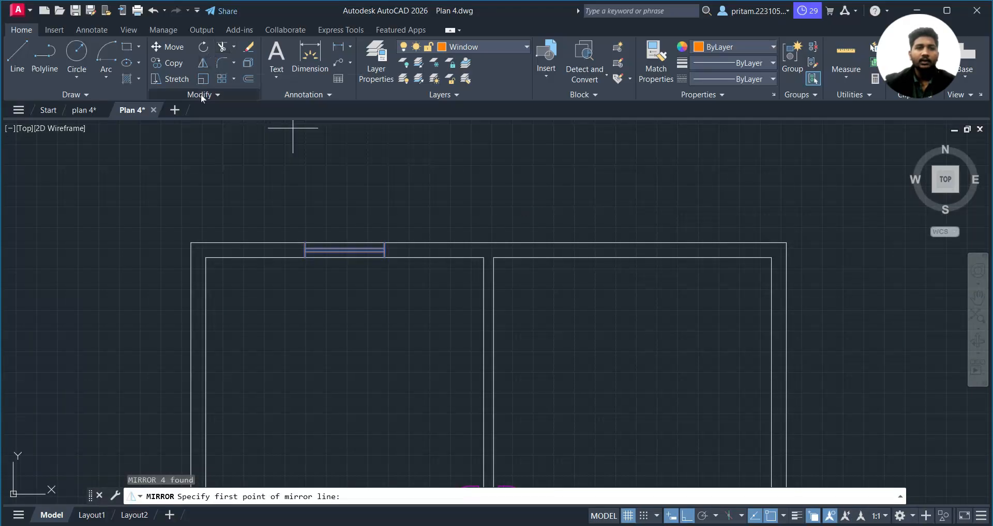
{"action": "scroll", "coordinate": [498, 207], "scroll_direction": "up", "scroll_amount": 2}
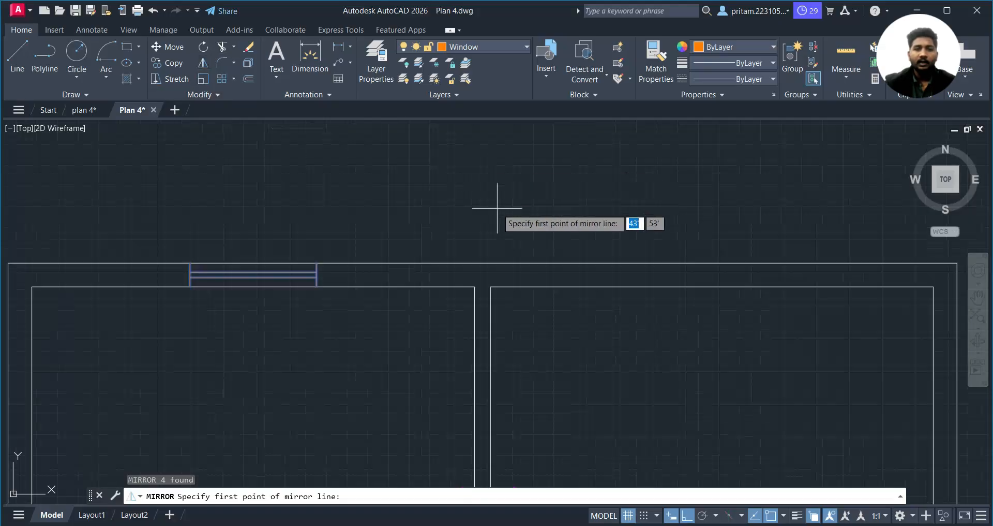
{"action": "left_click", "coordinate": [483, 262]}
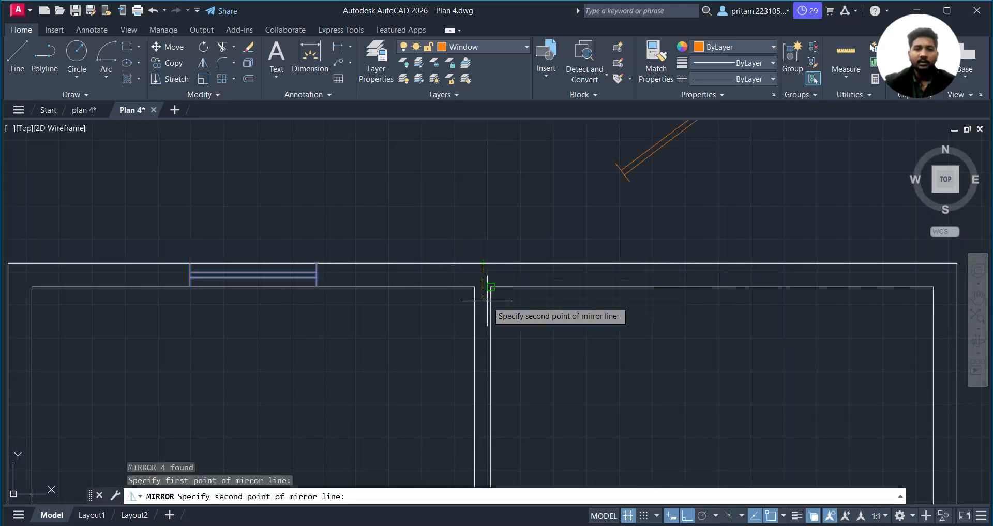
{"action": "left_click", "coordinate": [483, 344]}
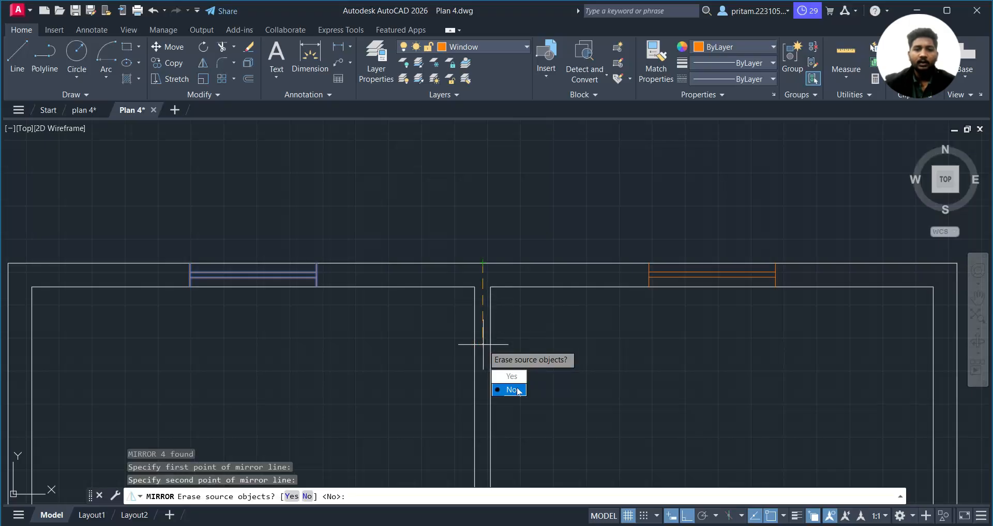
{"action": "left_click", "coordinate": [509, 390]}
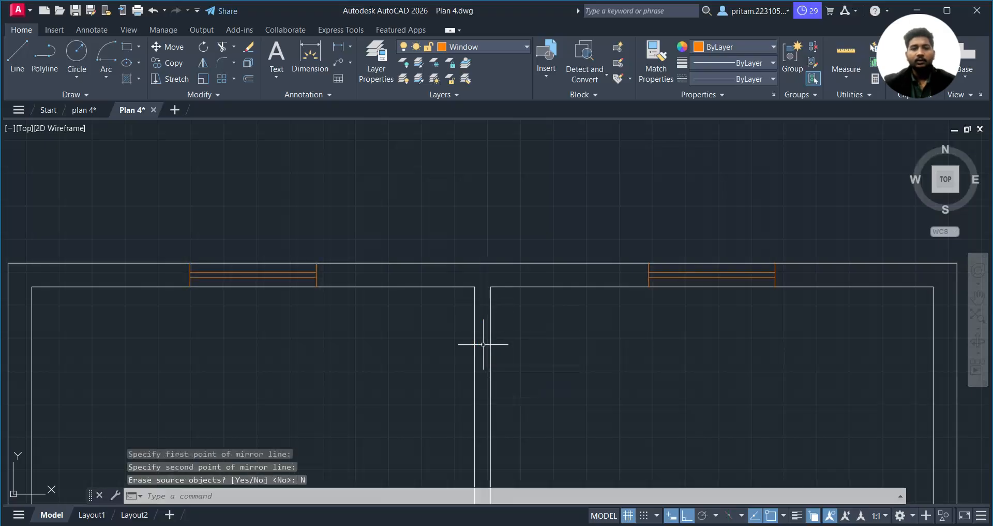
- Check the window positions around Bedroom 1 in the reference drawing plan 4 and return to the working drawing
{"action": "scroll", "coordinate": [740, 294], "scroll_direction": "down", "scroll_amount": 3}
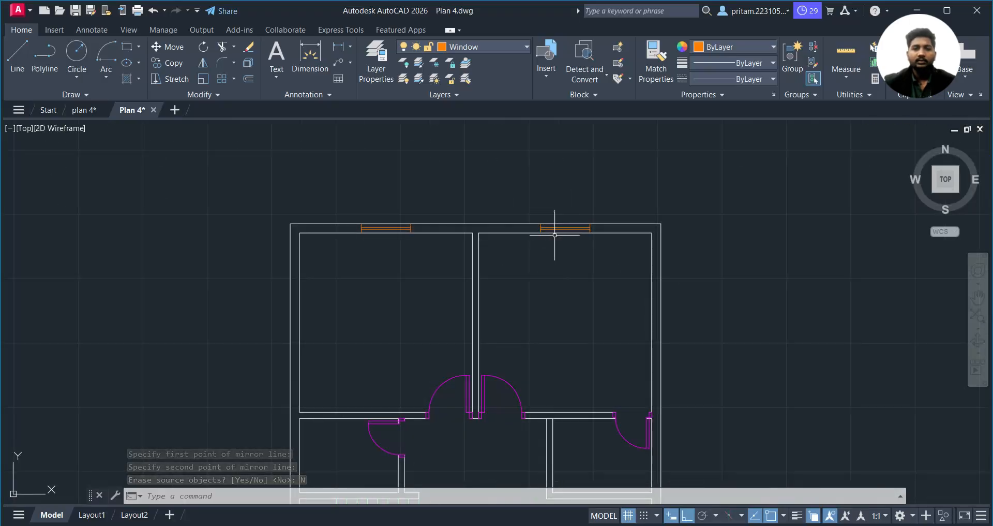
{"action": "middle_click_drag", "start_coordinate": [266, 277], "coordinate": [324, 265]}
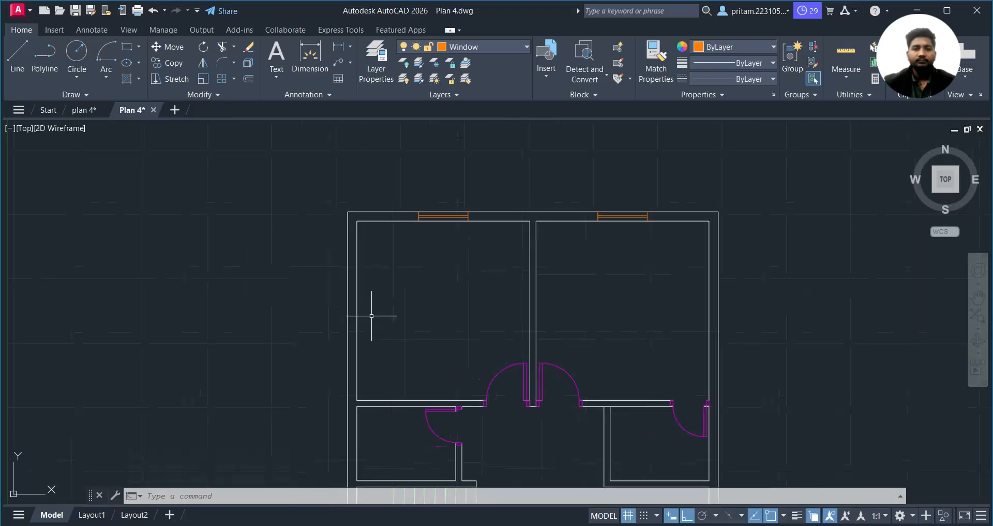
{"action": "left_click", "coordinate": [82, 110]}
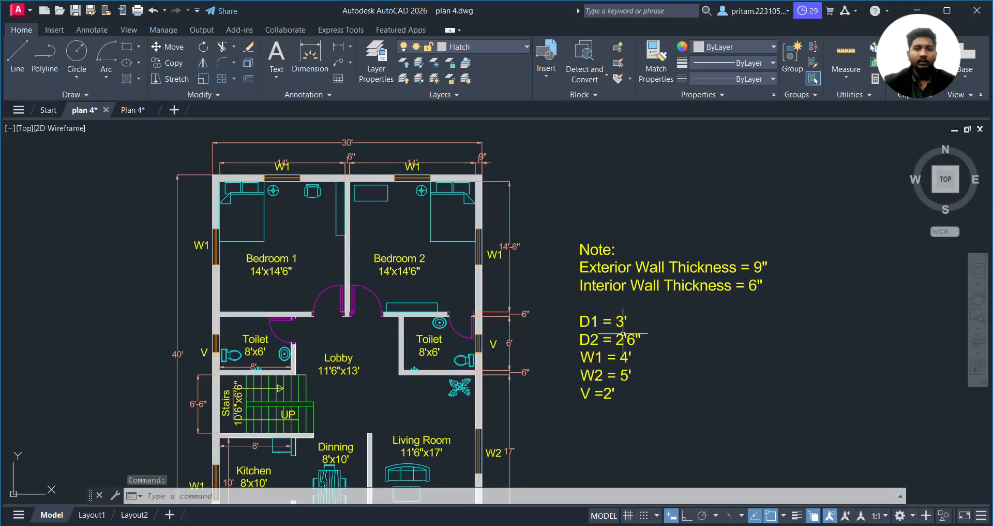
{"action": "middle_click_drag", "start_coordinate": [281, 325], "coordinate": [279, 324]}
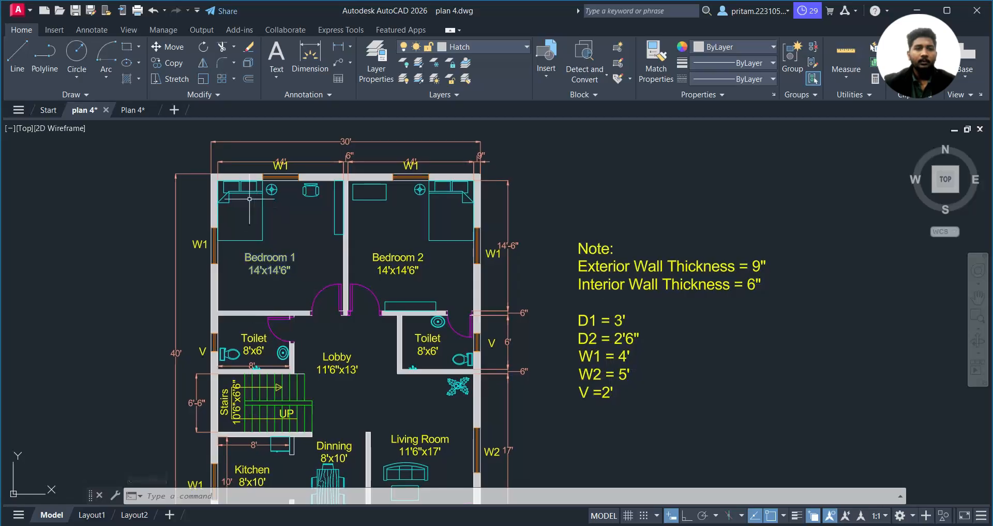
{"action": "left_click", "coordinate": [133, 109]}
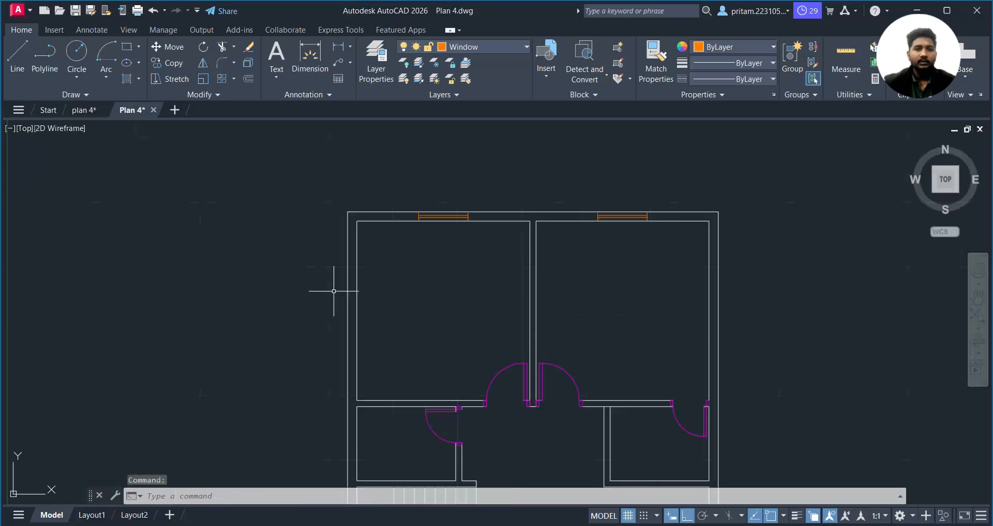
- Draw a horizontal line across the west exterior wall of the upper-left room at the wall's midpoint
{"action": "middle_click_drag", "start_coordinate": [332, 288], "coordinate": [333, 255]}
{"action": "scroll", "coordinate": [335, 253], "scroll_direction": "up", "scroll_amount": 3}
{"action": "middle_click_drag", "start_coordinate": [574, 185], "coordinate": [570, 222]}
{"action": "scroll", "coordinate": [497, 189], "scroll_direction": "down", "scroll_amount": 2}
{"action": "scroll", "coordinate": [496, 189], "scroll_direction": "up", "scroll_amount": 2}
{"action": "middle_click_drag", "start_coordinate": [451, 239], "coordinate": [496, 232]}
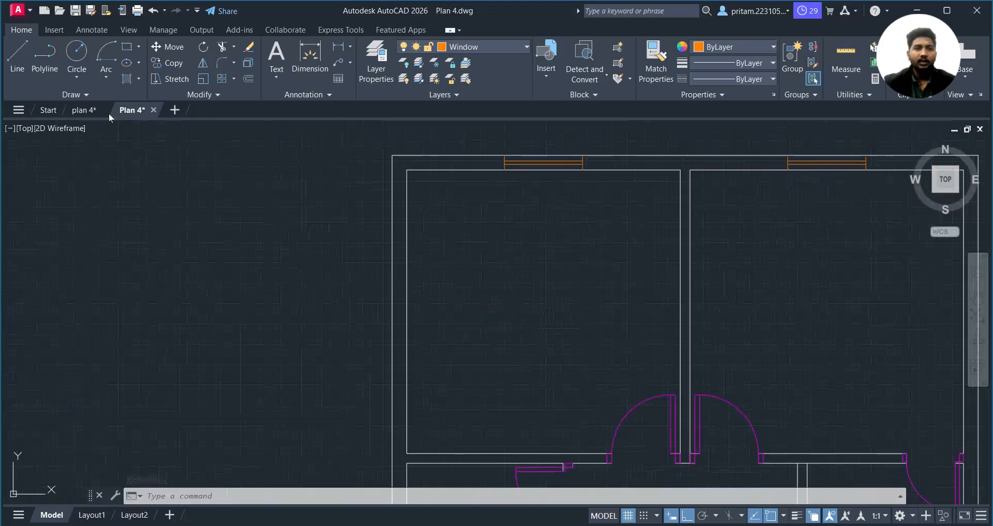
{"action": "left_click", "coordinate": [18, 61]}
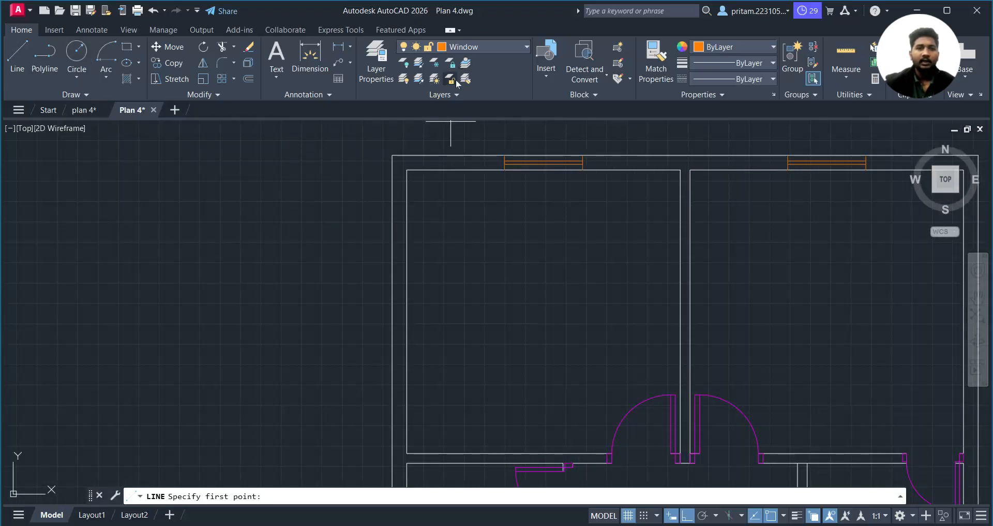
{"action": "left_click", "coordinate": [408, 311]}
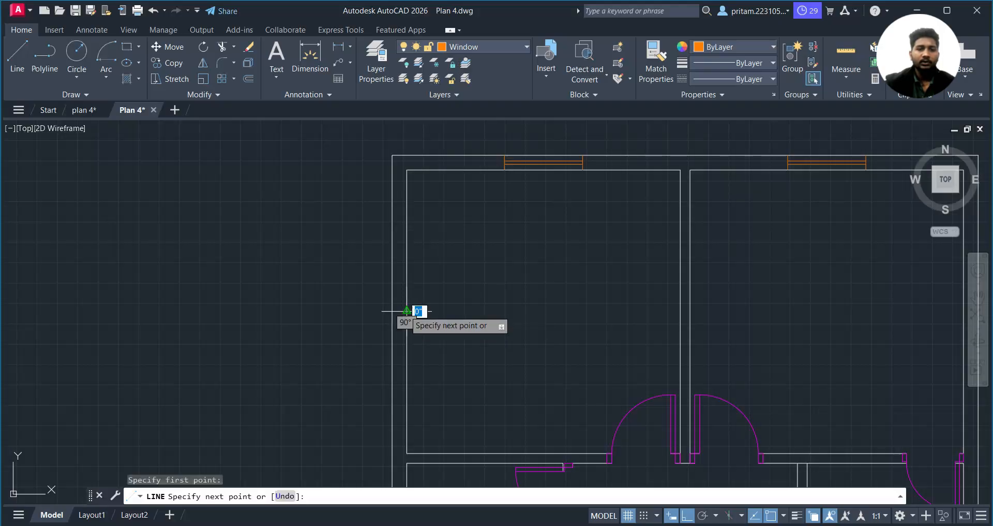
{"action": "left_click", "coordinate": [393, 311]}
{"action": "key", "text": "Escape"}
{"action": "middle_click_drag", "start_coordinate": [392, 304], "coordinate": [478, 266]}
{"action": "type", "text": "o"}
{"action": "key", "text": "Return"}
{"action": "type", "text": "2"}
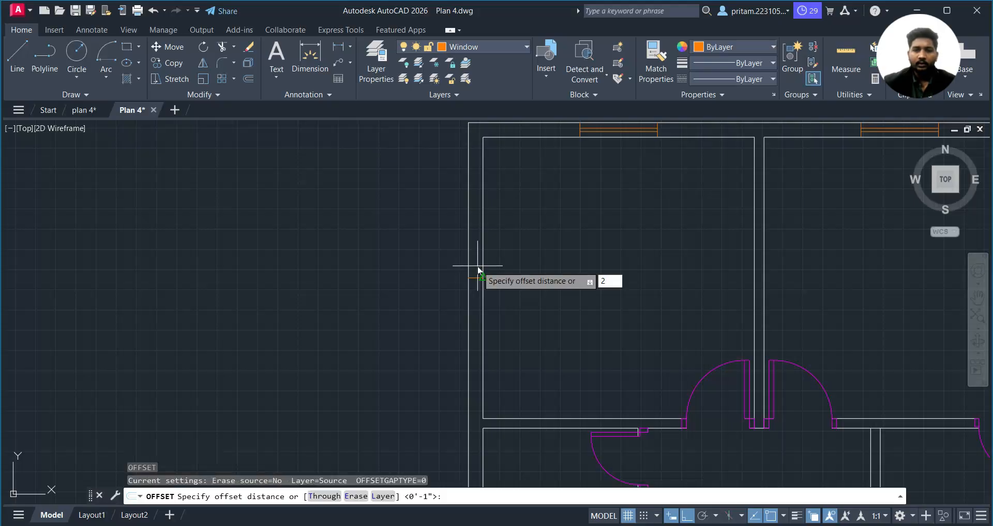
{"action": "type", "text": "'"}
{"action": "key", "text": "Return"}
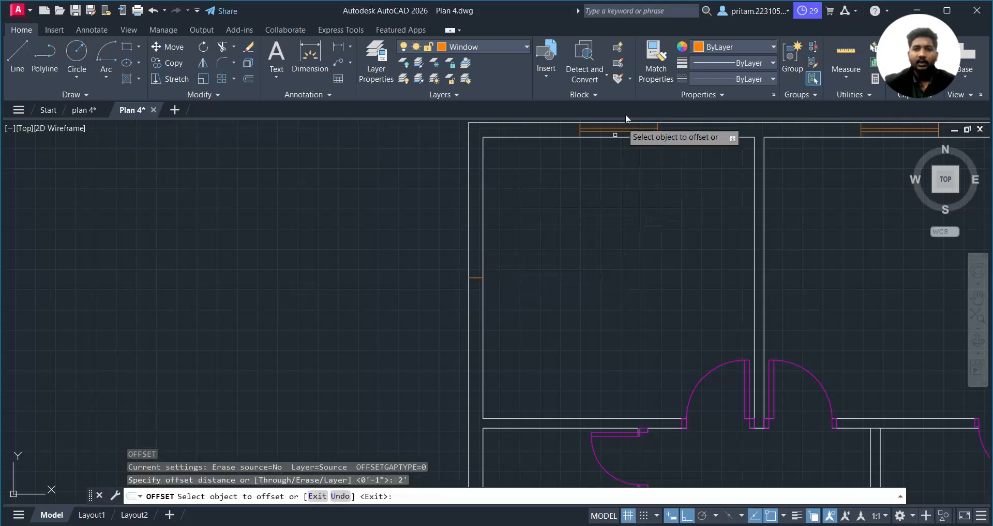
{"action": "middle_click_drag", "start_coordinate": [640, 137], "coordinate": [622, 234]}
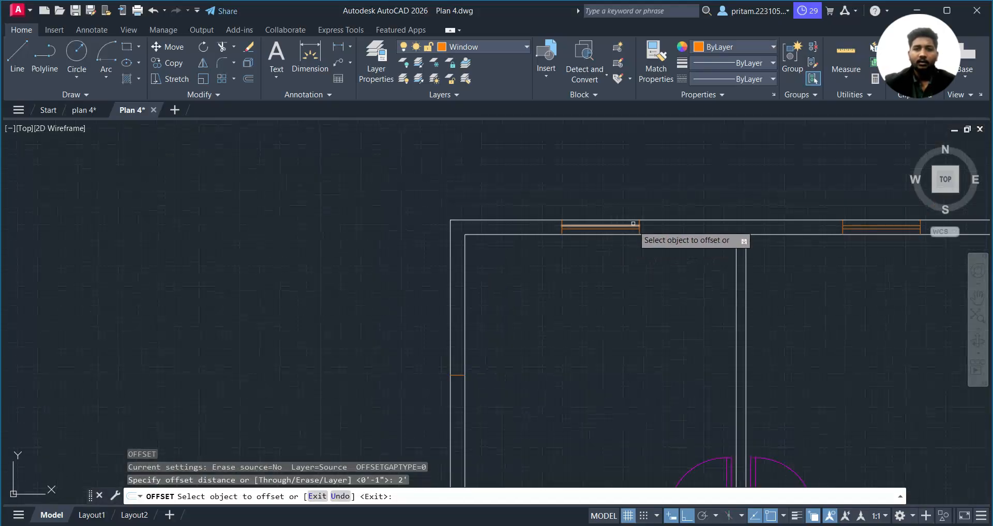
{"action": "scroll", "coordinate": [458, 375], "scroll_direction": "up", "scroll_amount": 2}
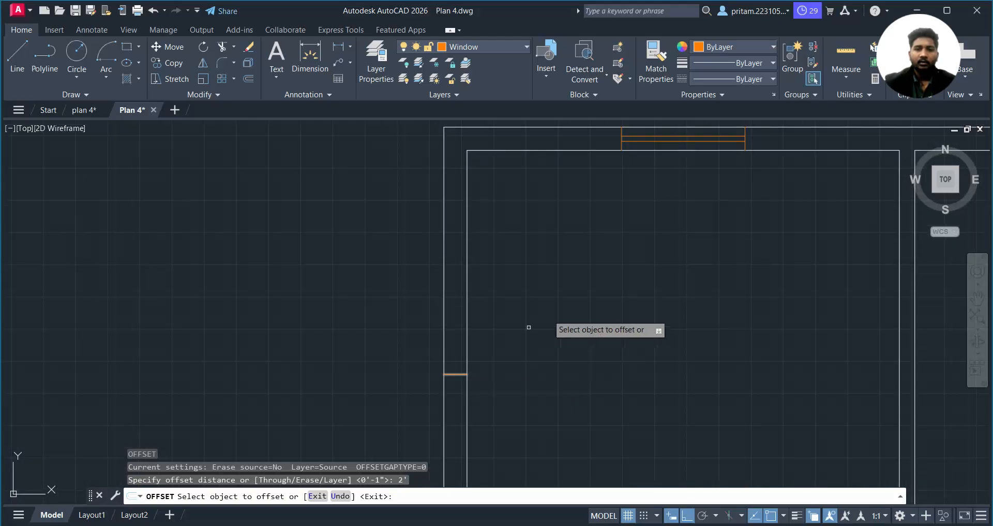
{"action": "key", "text": "Escape"}
{"action": "key", "text": "ctrl+z"}
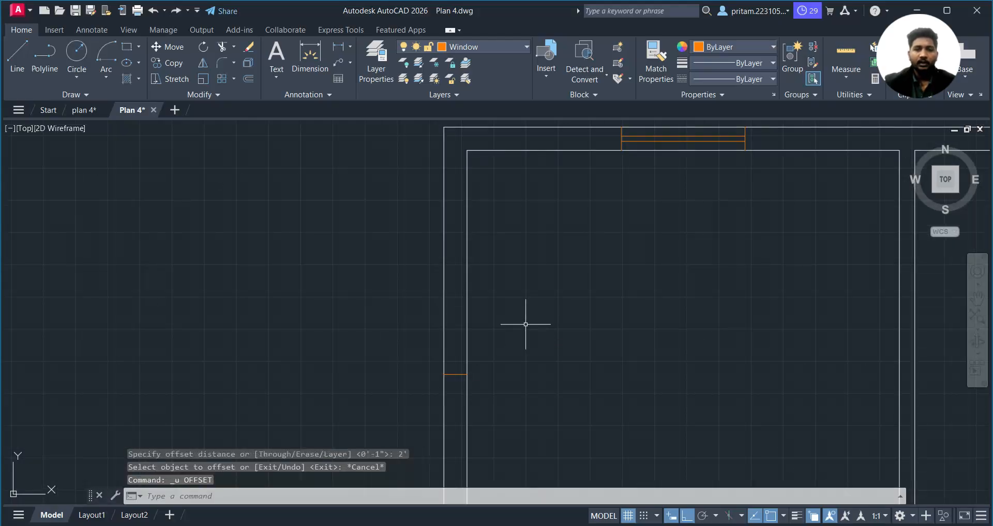
{"action": "key", "text": "ctrl+z"}
- Start a block definition named Window 4 from the upper-left room's window, with its lower-right corner as base point
{"action": "scroll", "coordinate": [552, 193], "scroll_direction": "up", "scroll_amount": 5}
{"action": "left_click", "coordinate": [600, 278]}
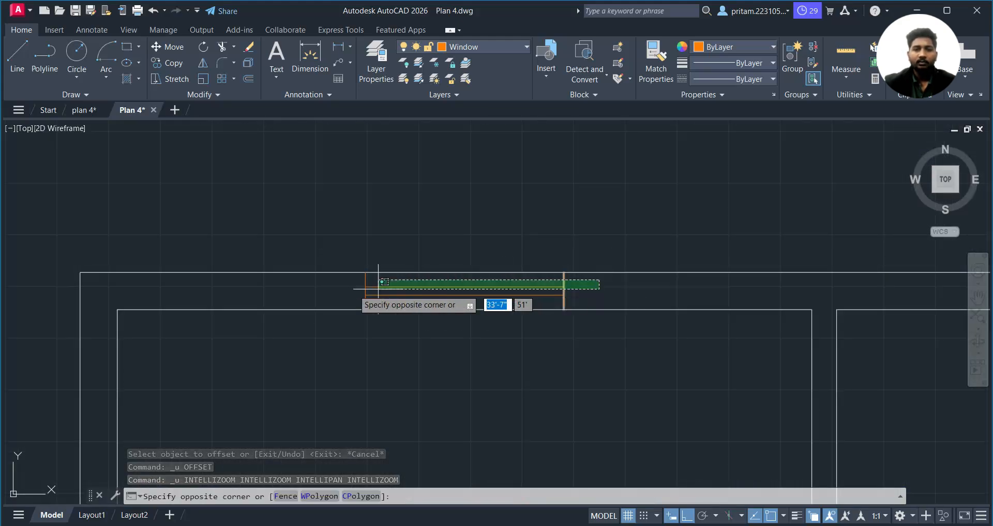
{"action": "left_click", "coordinate": [317, 296]}
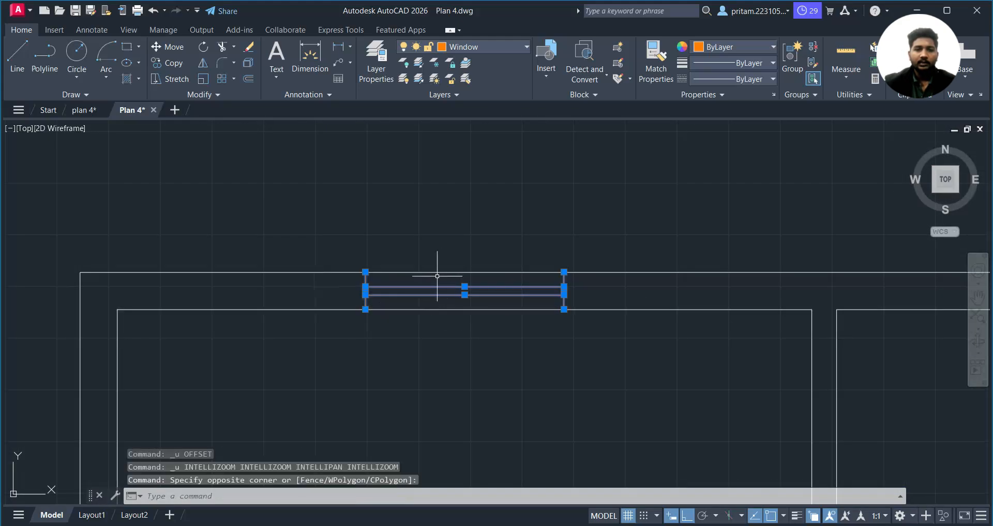
{"action": "left_click", "coordinate": [618, 46]}
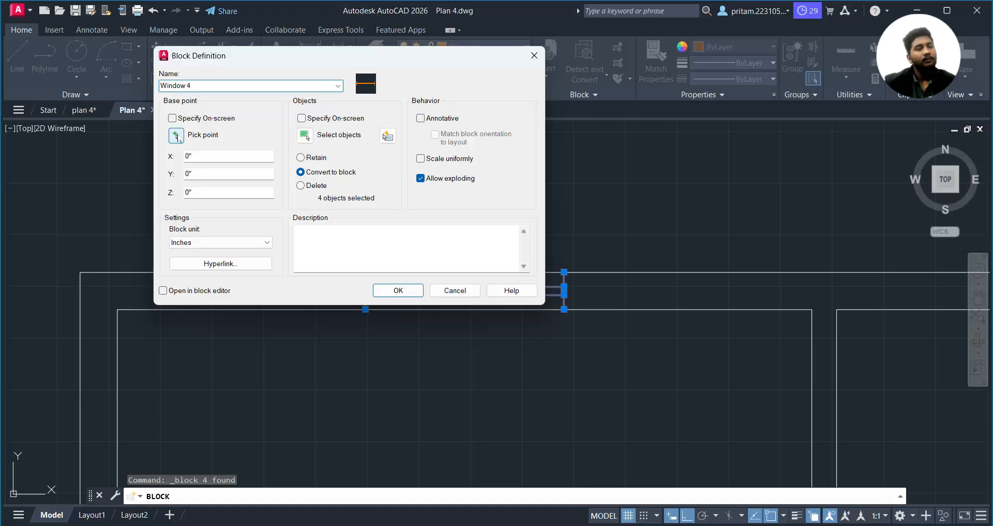
{"action": "left_click", "coordinate": [176, 136]}
{"action": "left_click", "coordinate": [543, 227]}
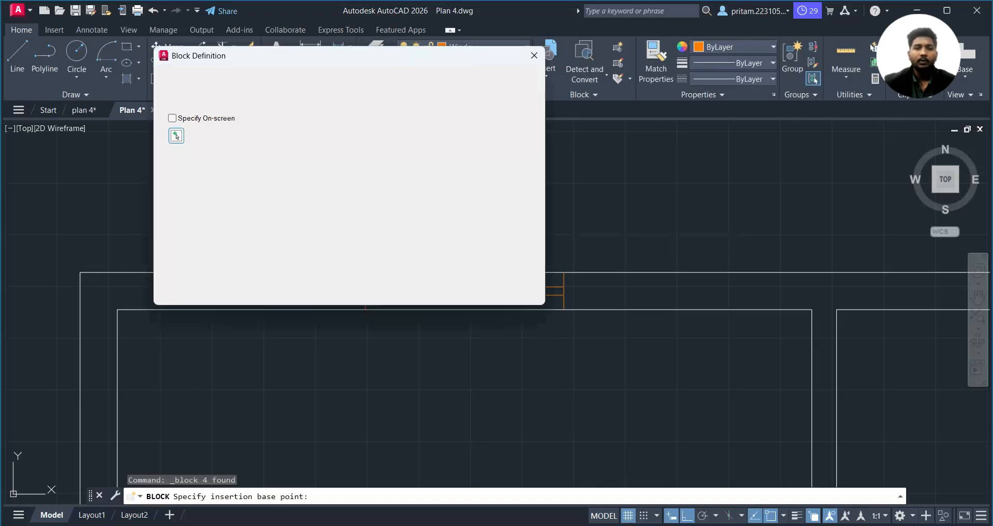
{"action": "left_click", "coordinate": [176, 136]}
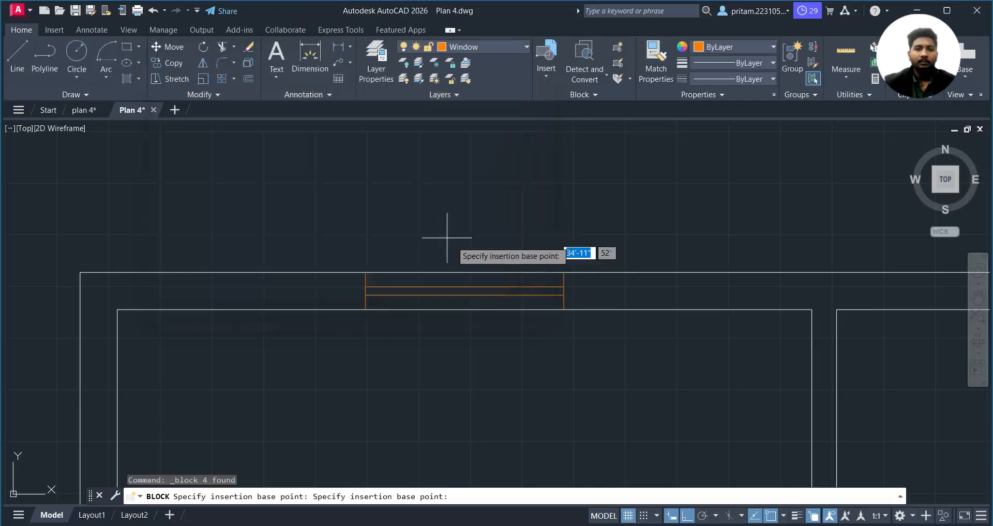
{"action": "left_click", "coordinate": [564, 309]}
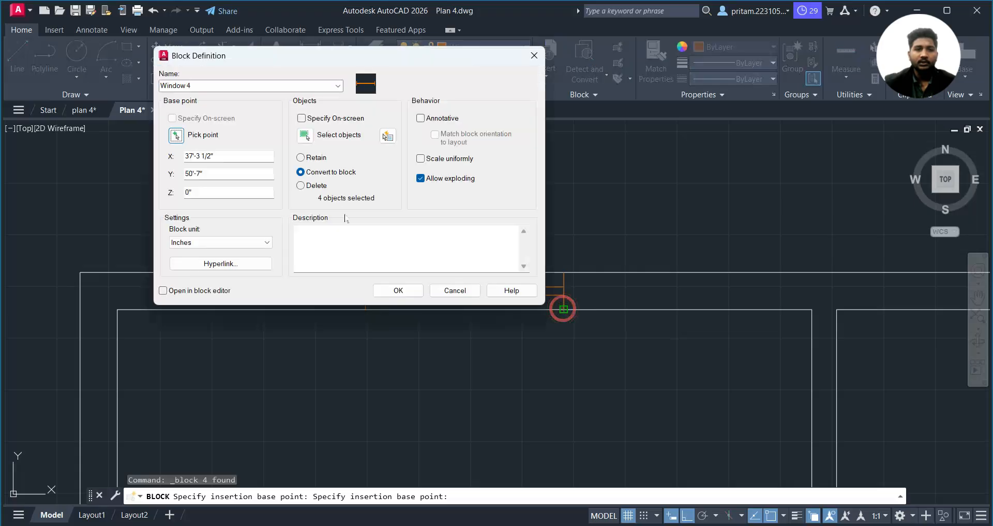
- Reselect only the four window lines, excluding both wall lines, as the block's objects and create the Window 4 block
{"action": "left_click", "coordinate": [304, 134]}
{"action": "left_click", "coordinate": [597, 253]}
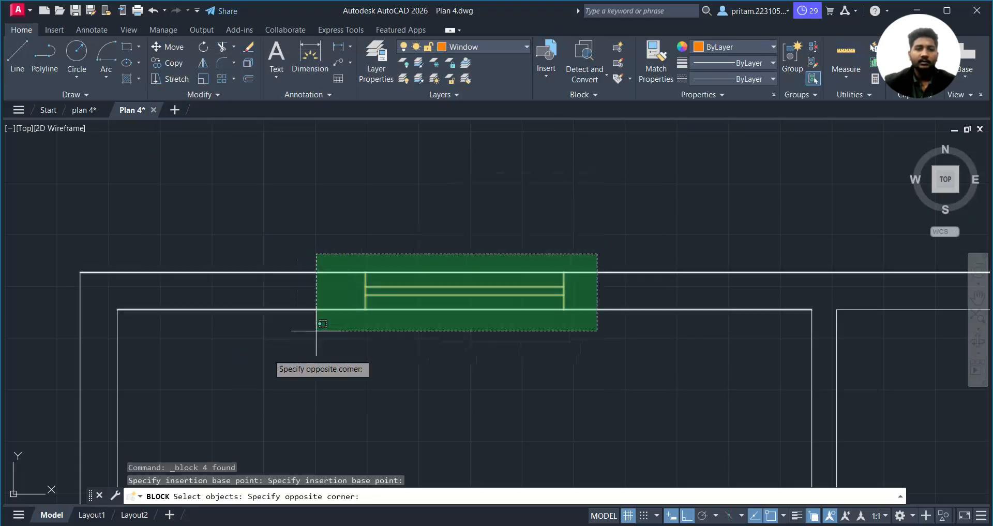
{"action": "left_click", "coordinate": [237, 390]}
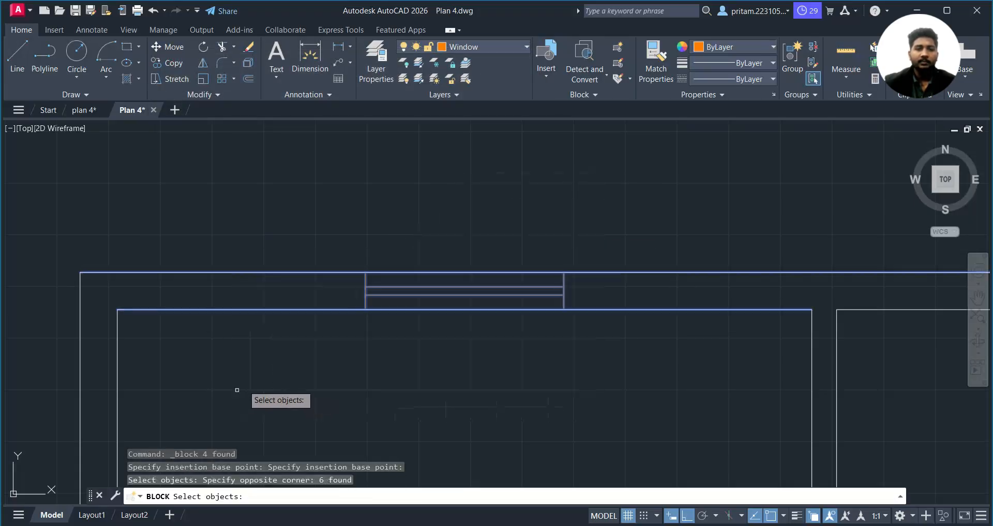
{"action": "left_click", "coordinate": [635, 310], "text": "shift"}
{"action": "left_click", "coordinate": [629, 280]}
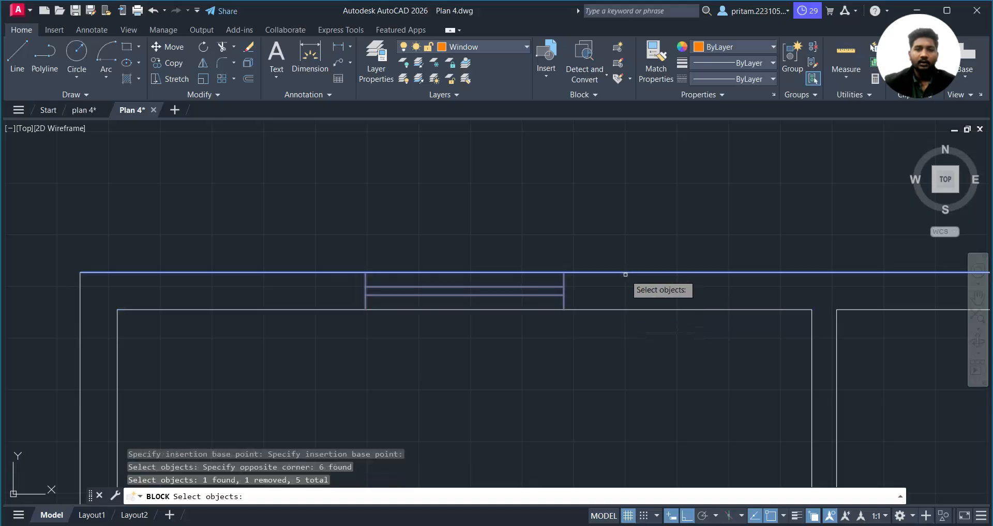
{"action": "left_click", "coordinate": [632, 265], "text": "shift"}
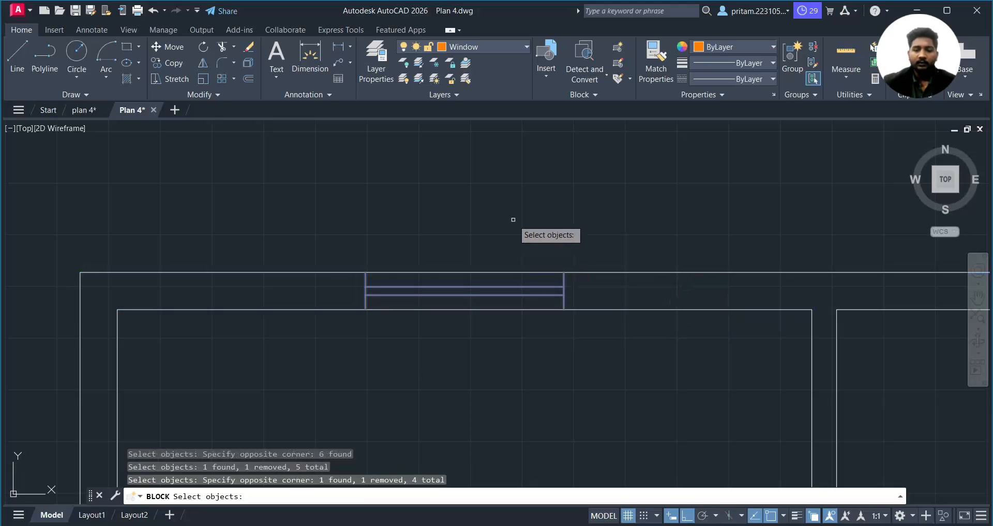
{"action": "key", "text": "Return"}
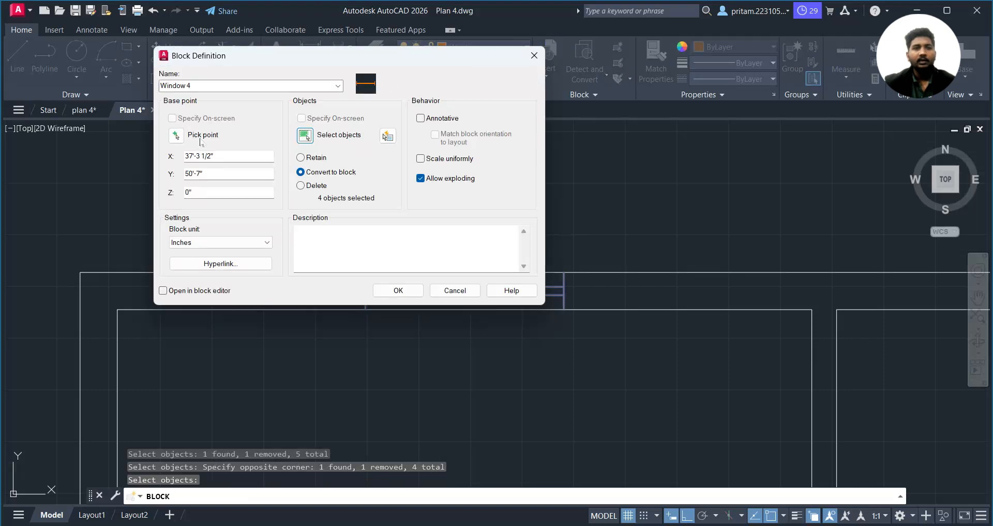
{"action": "left_click", "coordinate": [396, 290]}
- Delete the mirrored window from the north wall of the upper-right room
{"action": "scroll", "coordinate": [492, 326], "scroll_direction": "down", "scroll_amount": 2}
{"action": "middle_click_drag", "start_coordinate": [771, 264], "coordinate": [293, 243]}
{"action": "left_click", "coordinate": [551, 271]}
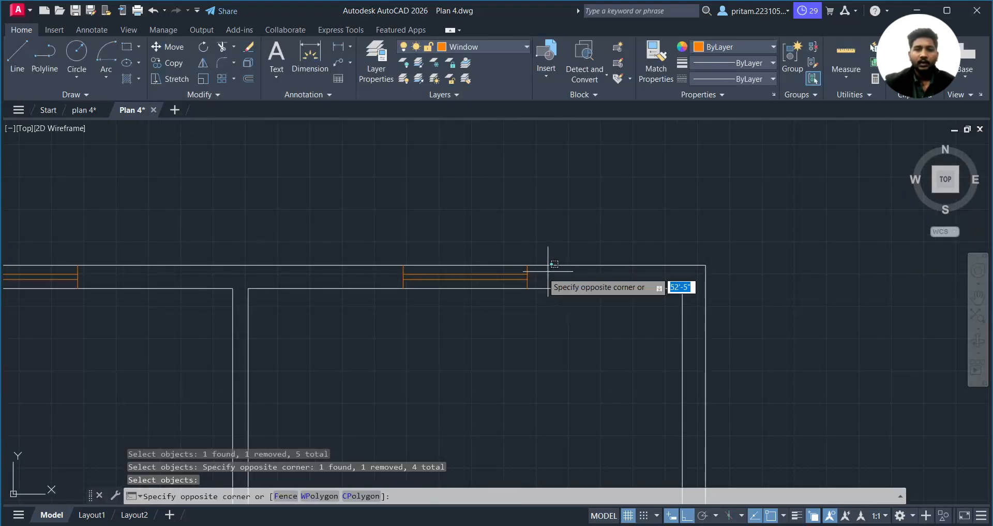
{"action": "left_click", "coordinate": [371, 287]}
{"action": "key", "text": "Delete"}
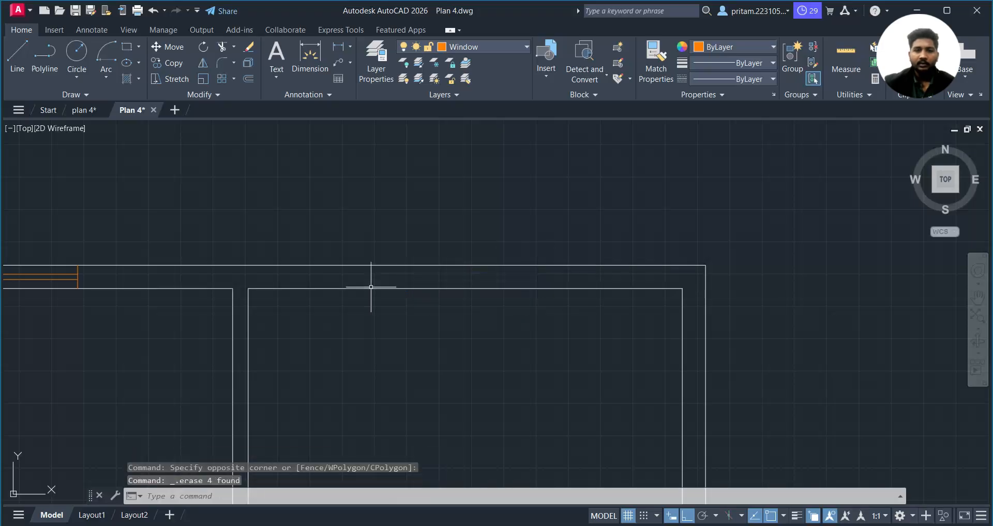
- Delete the horizontal helper line crossing the west exterior wall of the upper-left room
{"action": "mouse_move", "coordinate": [371, 286]}
{"action": "middle_mouse_down"}
{"action": "mouse_move", "coordinate": [631, 312]}
{"action": "mouse_move", "coordinate": [647, 337]}
{"action": "middle_mouse_up"}
{"action": "scroll", "coordinate": [624, 322], "scroll_direction": "up", "scroll_amount": 2}
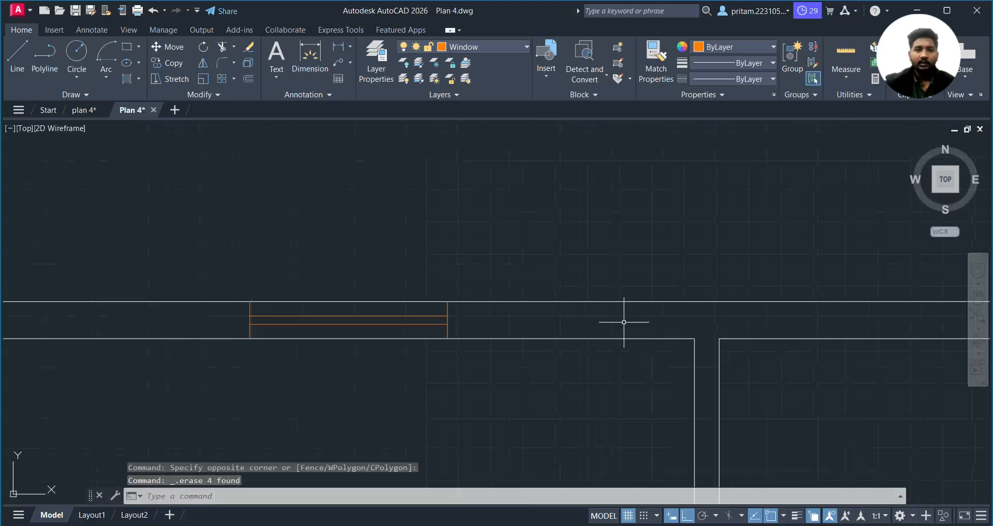
{"action": "scroll", "coordinate": [484, 317], "scroll_direction": "down", "scroll_amount": 3}
{"action": "middle_click_drag", "start_coordinate": [395, 390], "coordinate": [470, 262]}
{"action": "scroll", "coordinate": [388, 321], "scroll_direction": "up", "scroll_amount": 3}
{"action": "left_click", "coordinate": [386, 318]}
{"action": "left_click", "coordinate": [374, 344]}
{"action": "key", "text": "Delete"}
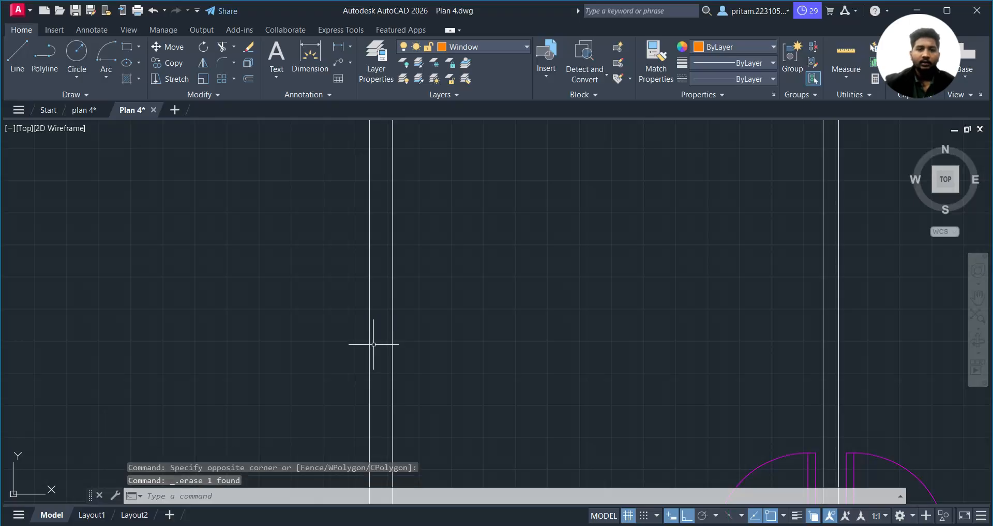
- Copy the upper-left room's north window block from its lower edge midpoint to the midpoint of the upper-right room's north wall
{"action": "scroll", "coordinate": [540, 314], "scroll_direction": "down", "scroll_amount": 3}
{"action": "middle_click_drag", "start_coordinate": [453, 251], "coordinate": [145, 299]}
{"action": "scroll", "coordinate": [245, 238], "scroll_direction": "up", "scroll_amount": 2}
{"action": "middle_click_drag", "start_coordinate": [248, 239], "coordinate": [328, 362]}
{"action": "scroll", "coordinate": [378, 289], "scroll_direction": "down", "scroll_amount": 2}
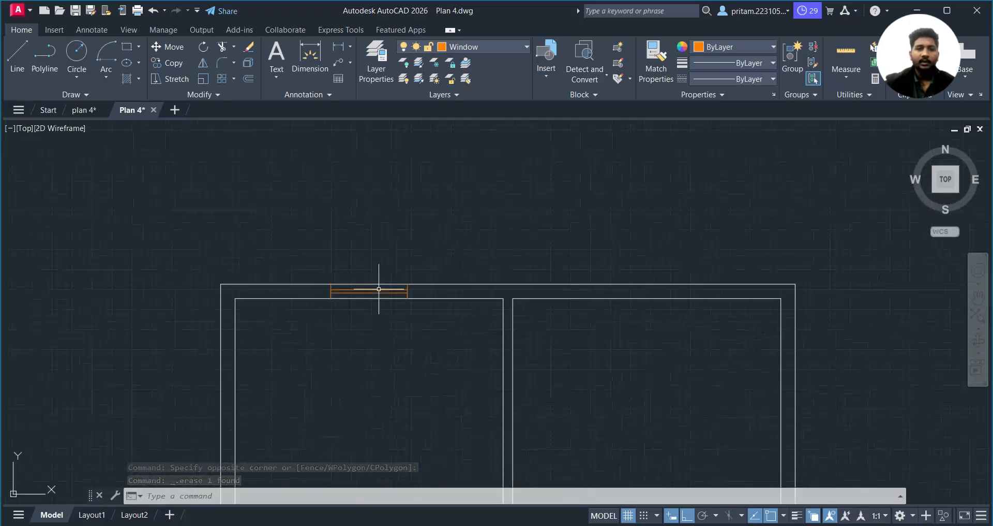
{"action": "scroll", "coordinate": [377, 305], "scroll_direction": "up", "scroll_amount": 3}
{"action": "left_click", "coordinate": [470, 268]}
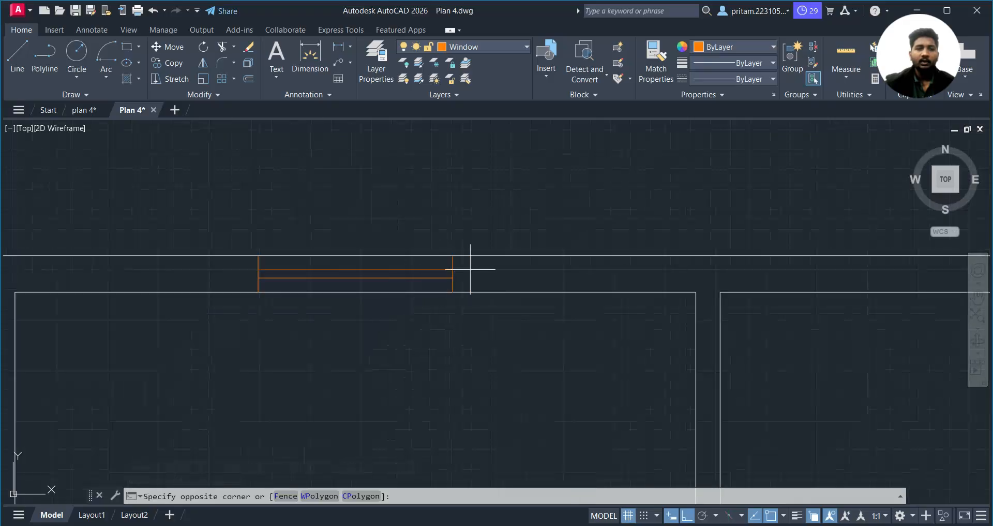
{"action": "left_click", "coordinate": [149, 253]}
{"action": "scroll", "coordinate": [248, 282], "scroll_direction": "down", "scroll_amount": 3}
{"action": "scroll", "coordinate": [317, 306], "scroll_direction": "up", "scroll_amount": 2}
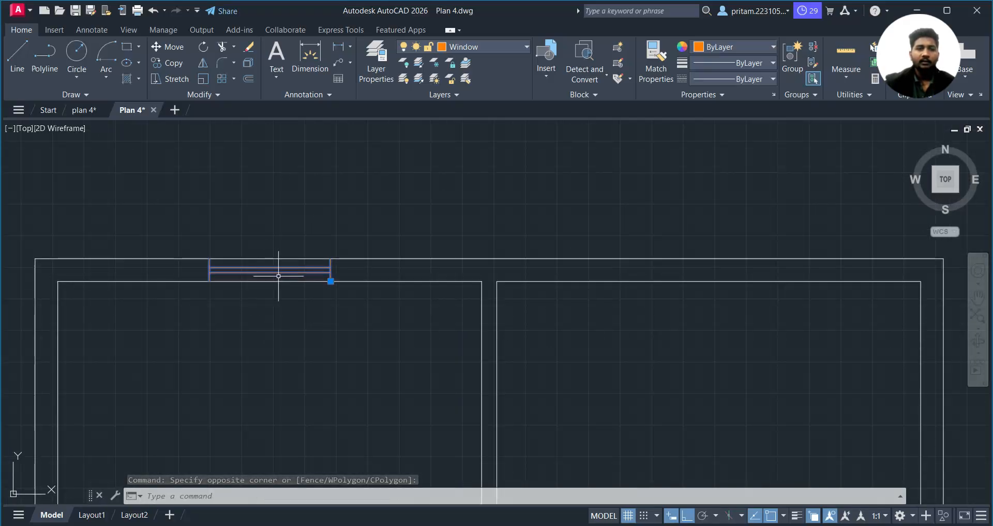
{"action": "scroll", "coordinate": [394, 300], "scroll_direction": "down", "scroll_amount": 2}
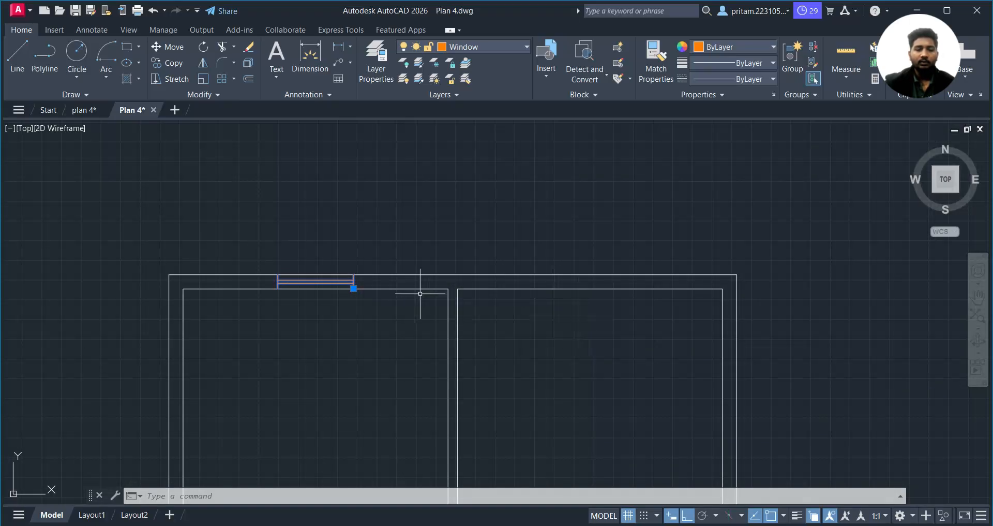
{"action": "type", "text": "o"}
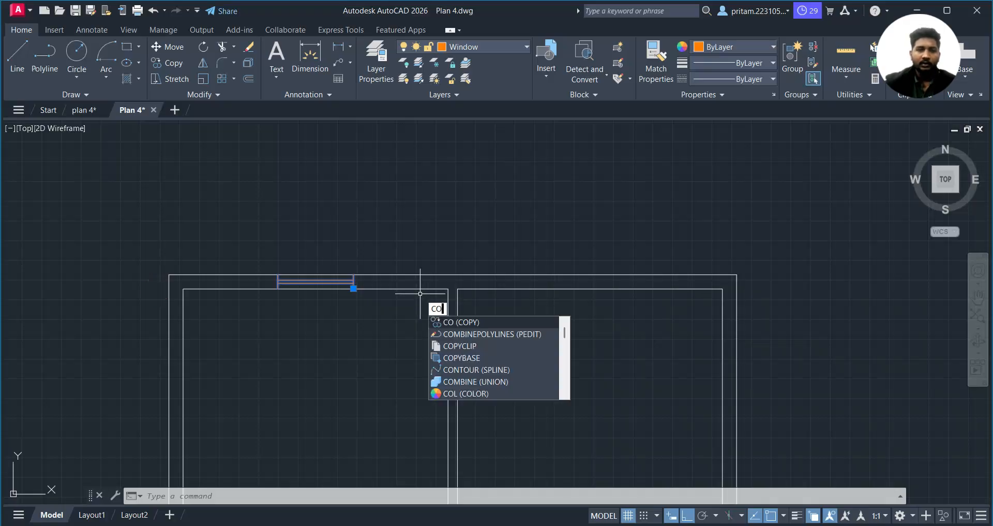
{"action": "key", "text": "Return"}
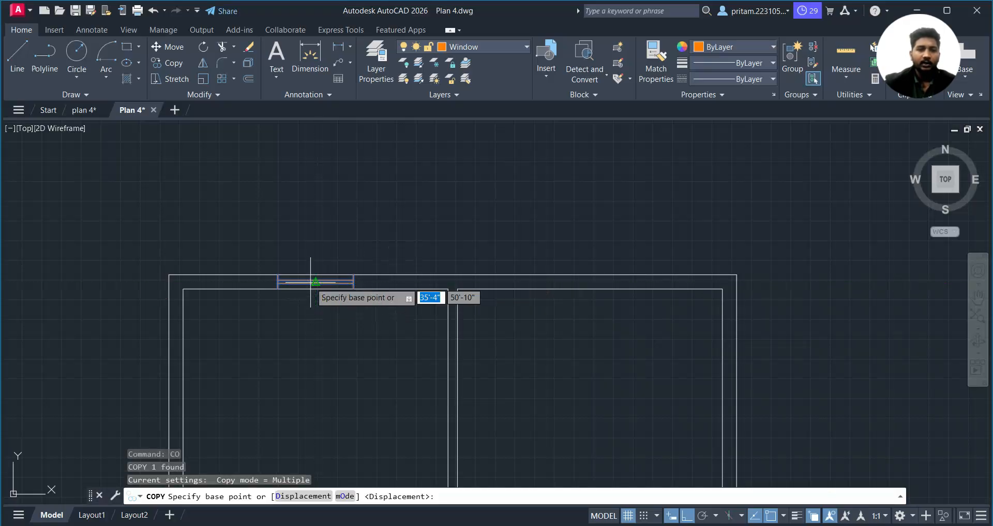
{"action": "scroll", "coordinate": [313, 282], "scroll_direction": "up", "scroll_amount": 2}
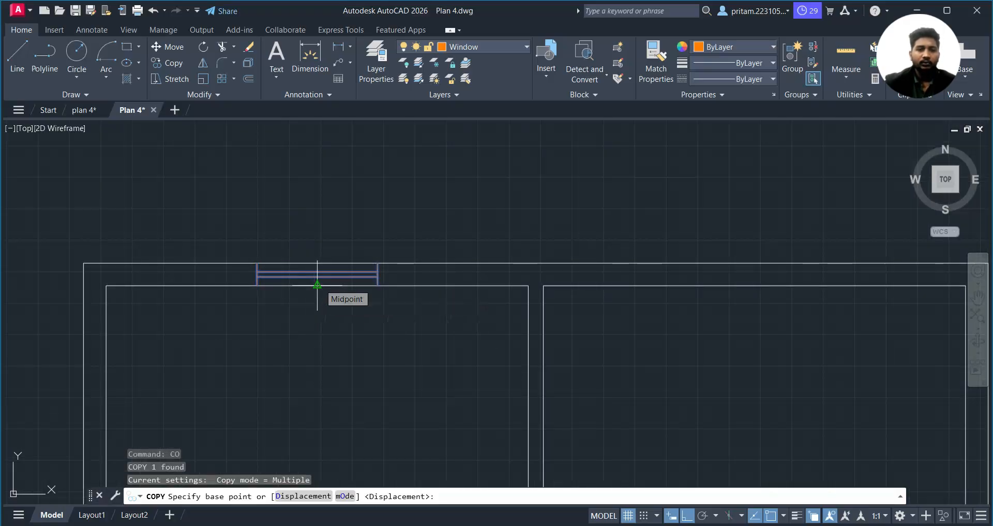
{"action": "left_click", "coordinate": [317, 284]}
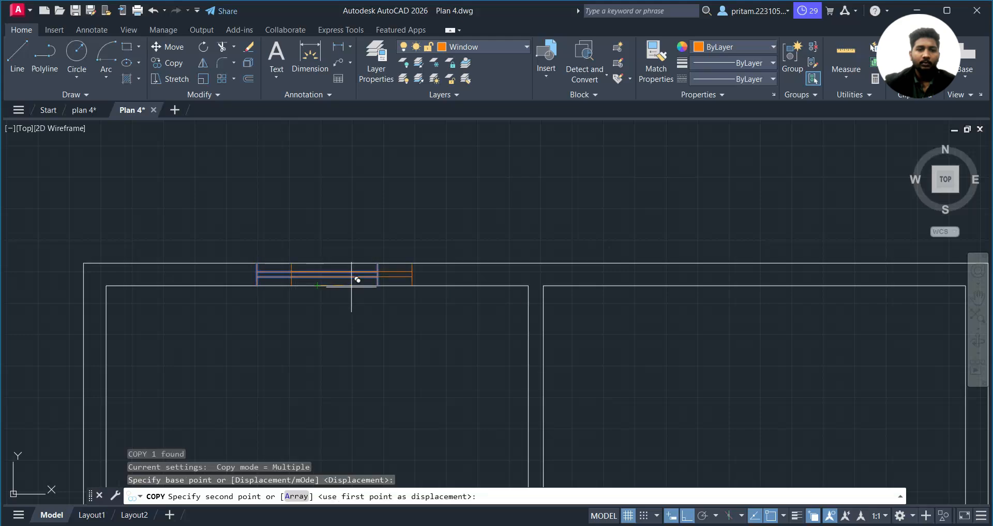
{"action": "left_click", "coordinate": [754, 284]}
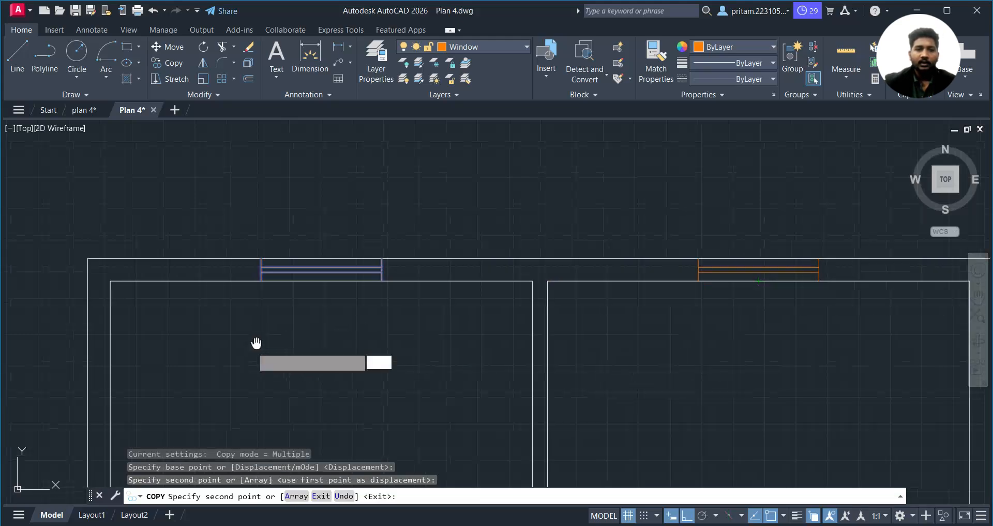
- Place another copy of the window block inside the upper-left room, directly below its north window, and end the copying
{"action": "middle_click_drag", "start_coordinate": [257, 344], "coordinate": [355, 205]}
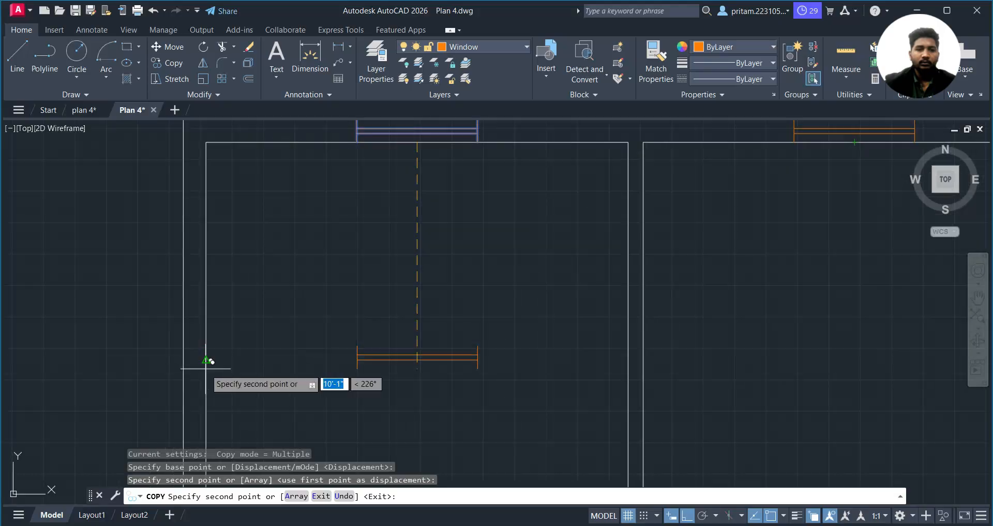
{"action": "left_click", "coordinate": [754, 284]}
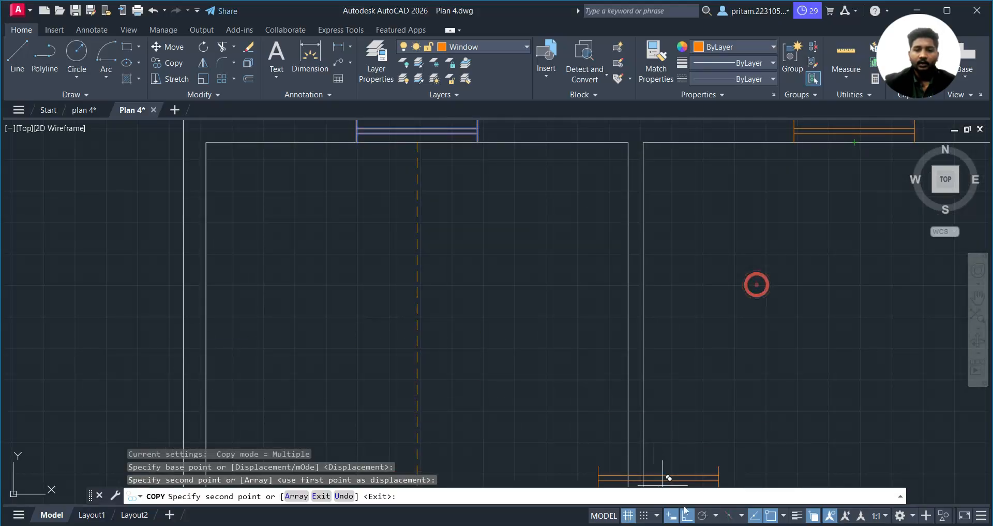
{"action": "key", "text": "Escape"}
{"action": "left_click", "coordinate": [547, 294]}
{"action": "left_click", "coordinate": [257, 367]}
- Examine the W1, W2 and V window positions in the plan 4 reference drawing, then return to Plan 4
{"action": "scroll", "coordinate": [403, 354], "scroll_direction": "down", "scroll_amount": 5}
{"action": "middle_click_drag", "start_coordinate": [403, 354], "coordinate": [393, 259]}
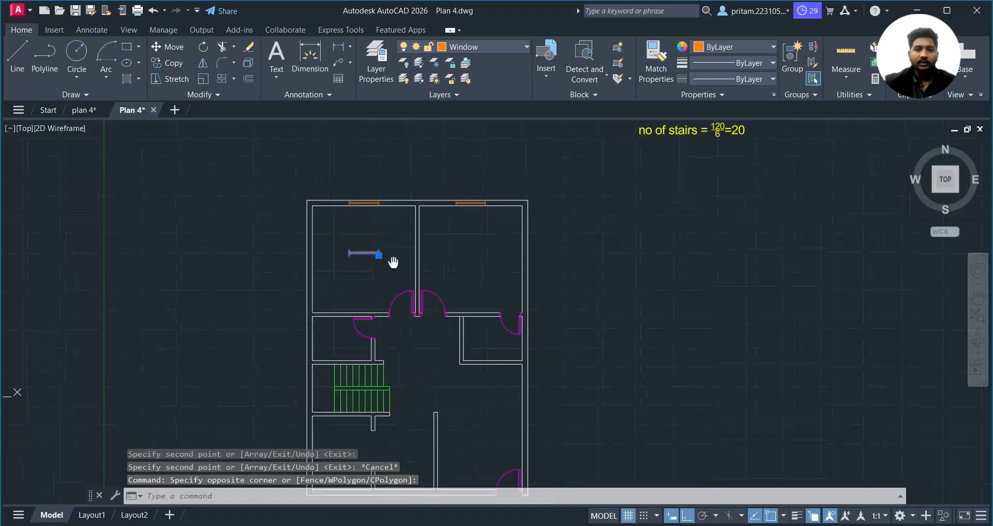
{"action": "middle_click_drag", "start_coordinate": [470, 302], "coordinate": [426, 247]}
{"action": "left_click", "coordinate": [259, 367]}
{"action": "key", "text": "ctrl+Tab"}
{"action": "key", "text": "ctrl+Tab"}
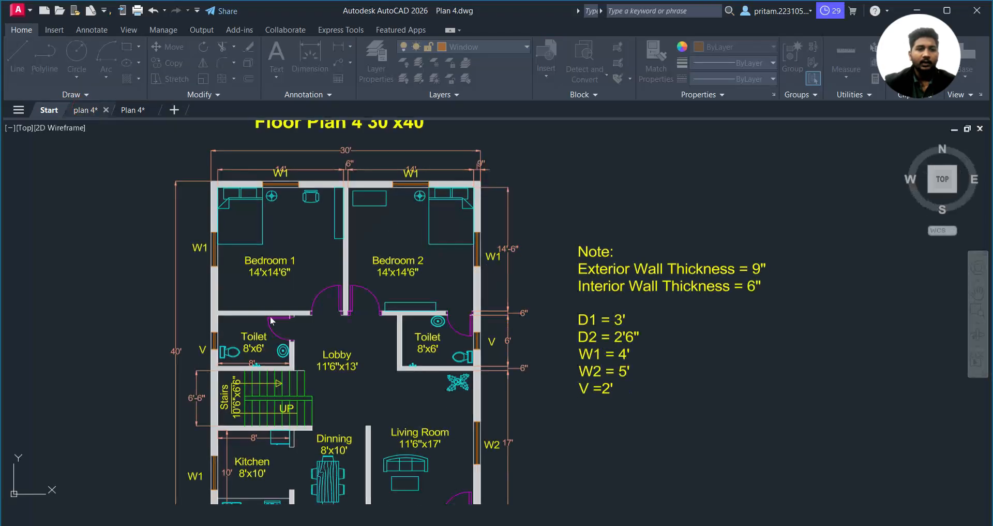
{"action": "middle_click_drag", "start_coordinate": [274, 460], "coordinate": [288, 367]}
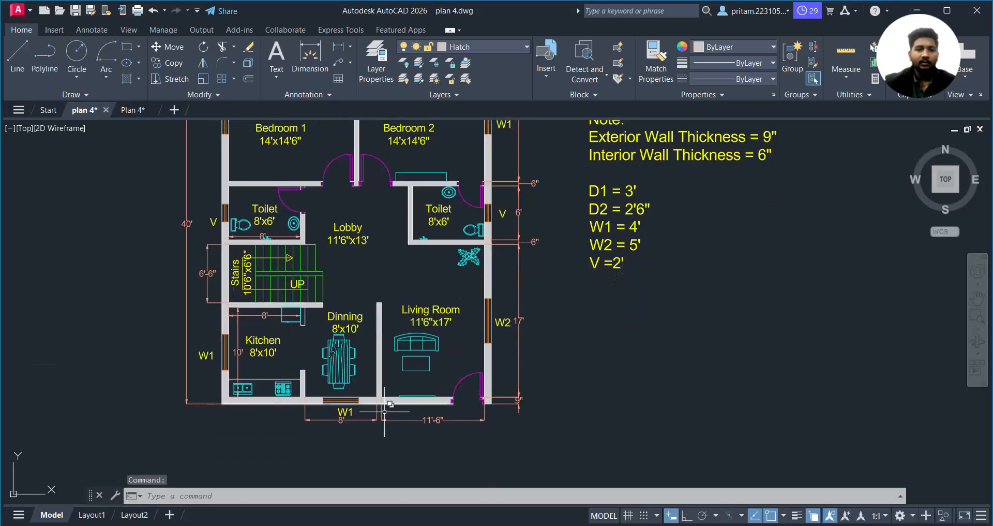
{"action": "middle_click_drag", "start_coordinate": [320, 212], "coordinate": [317, 310]}
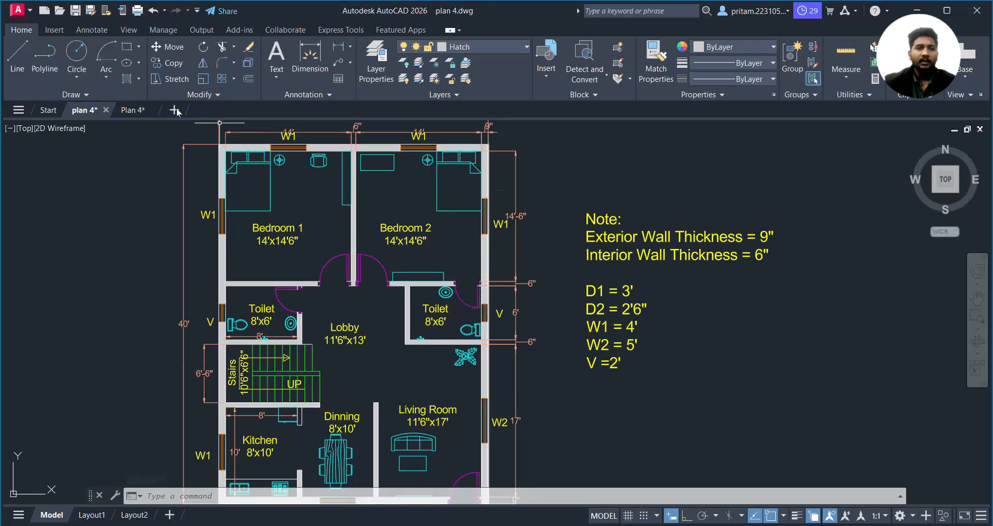
{"action": "left_click", "coordinate": [133, 110]}
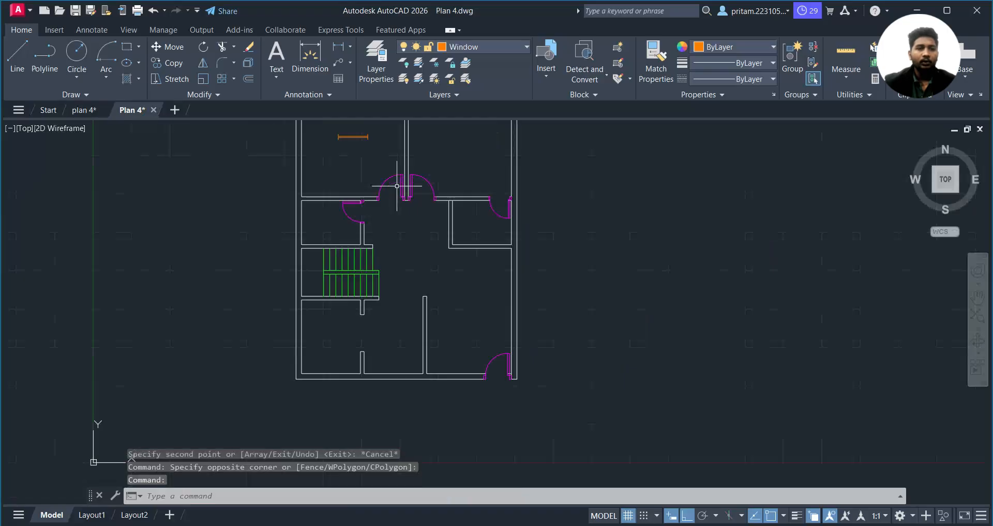
- Rotate the loose window copy in the upper-left room by 90° about its midpoint
{"action": "scroll", "coordinate": [386, 207], "scroll_direction": "up", "scroll_amount": 5}
{"action": "left_click", "coordinate": [386, 209]}
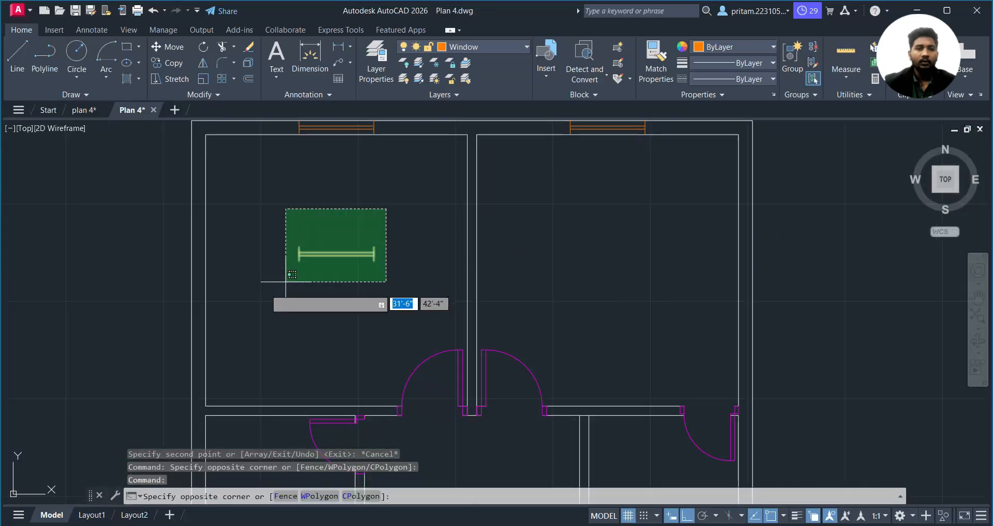
{"action": "left_click", "coordinate": [286, 282]}
{"action": "middle_click_drag", "start_coordinate": [277, 274], "coordinate": [300, 302]}
{"action": "left_click", "coordinate": [167, 47]}
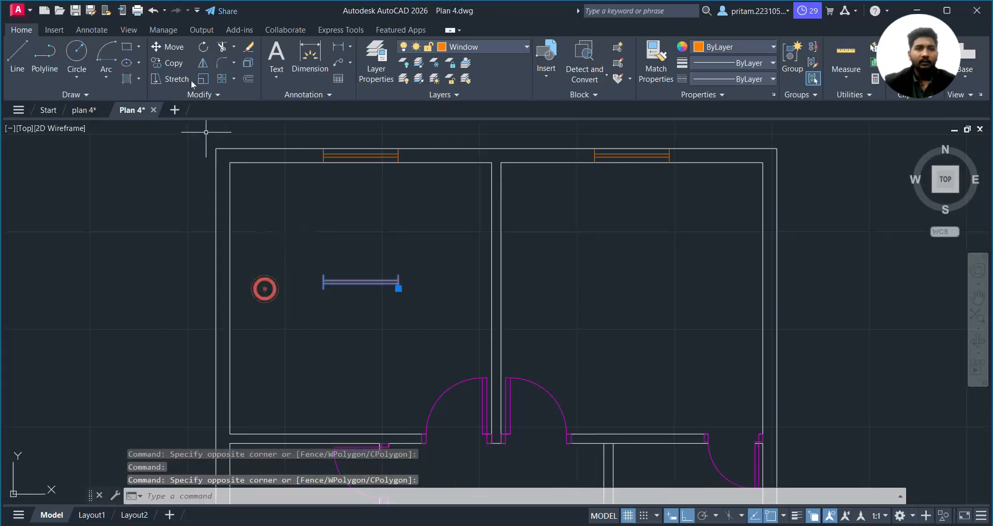
{"action": "left_click", "coordinate": [361, 281]}
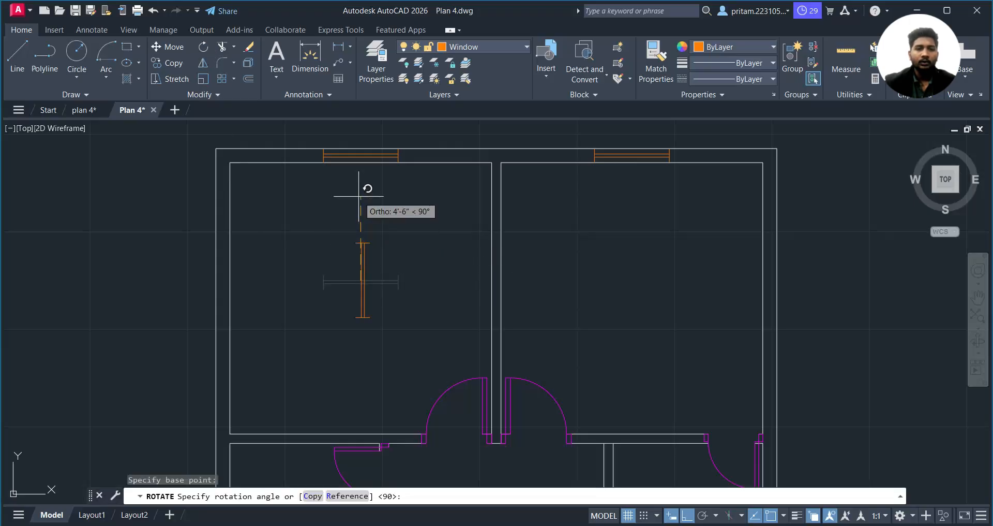
{"action": "left_click", "coordinate": [359, 196]}
- Move the vertical window copy by its midpoint onto the west exterior wall of the upper-left room
{"action": "left_click", "coordinate": [387, 227]}
{"action": "left_click", "coordinate": [314, 305]}
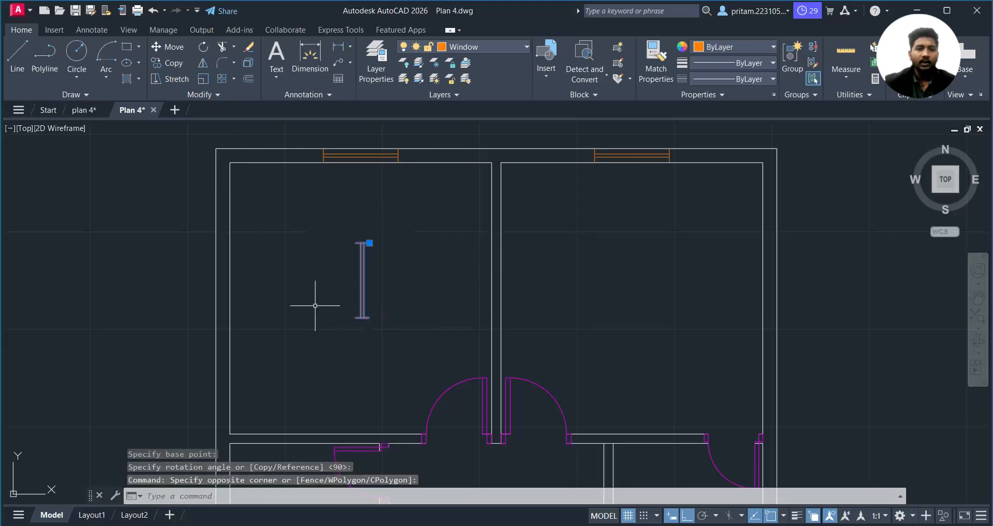
{"action": "key", "text": "Return"}
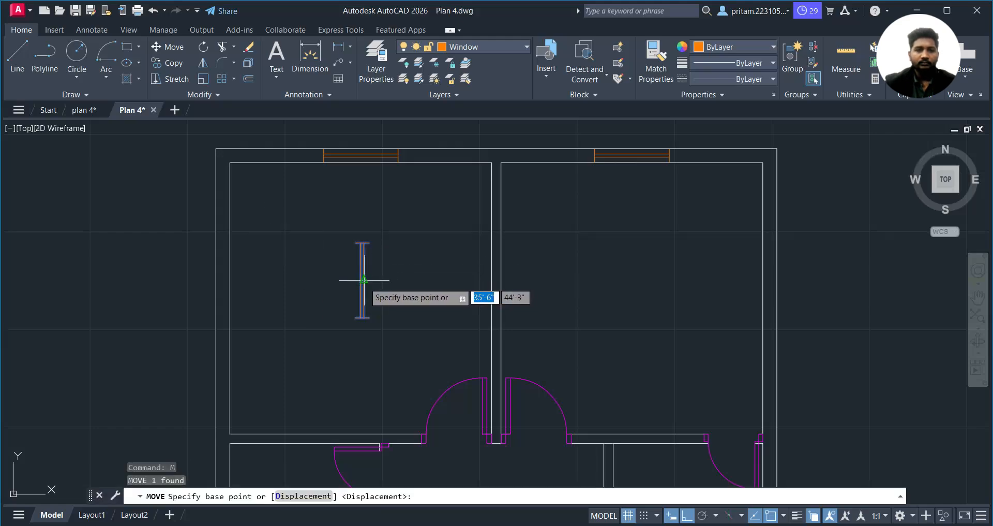
{"action": "left_click", "coordinate": [363, 280]}
{"action": "left_click", "coordinate": [205, 290]}
- Delete the vertical window copy from the west wall of the upper-left room
{"action": "scroll", "coordinate": [205, 291], "scroll_direction": "up", "scroll_amount": 3}
{"action": "scroll", "coordinate": [200, 289], "scroll_direction": "down", "scroll_amount": 3}
{"action": "left_click", "coordinate": [209, 222]}
{"action": "left_click", "coordinate": [167, 284]}
{"action": "key", "text": "Delete"}
- Try to copy the upper-left room's north window block, using the midpoint of its lower edge as base point
{"action": "middle_click_drag", "start_coordinate": [314, 194], "coordinate": [302, 247]}
{"action": "scroll", "coordinate": [342, 195], "scroll_direction": "up", "scroll_amount": 2}
{"action": "left_click", "coordinate": [432, 212]}
{"action": "left_click", "coordinate": [362, 217]}
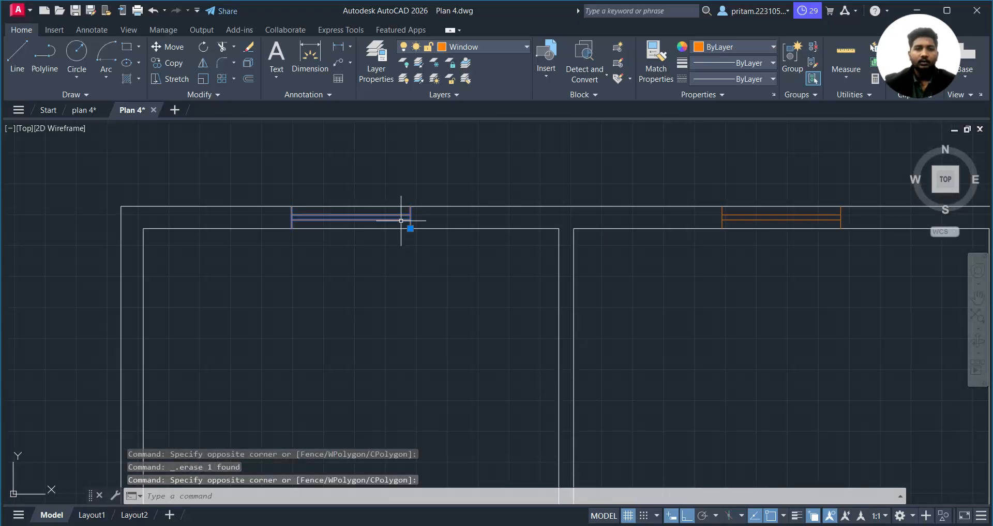
{"action": "key", "text": "Escape"}
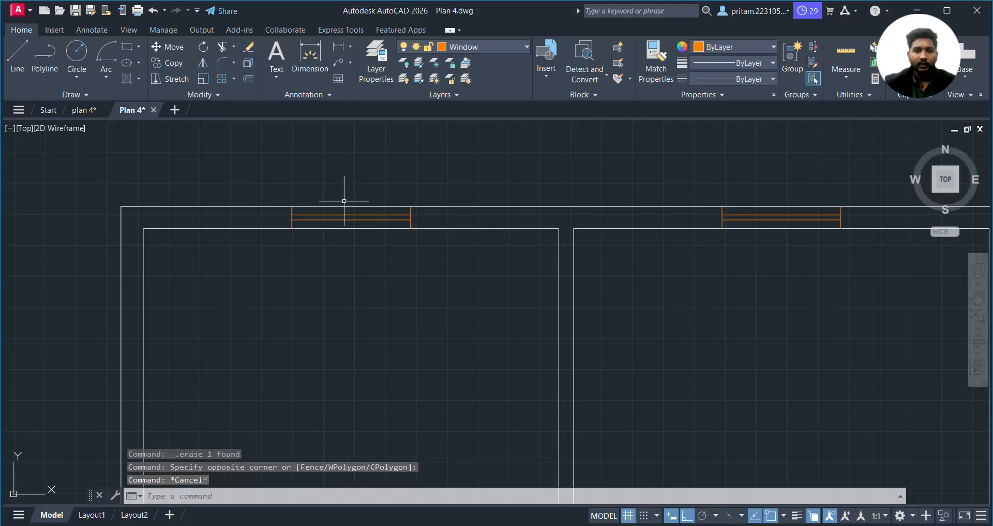
{"action": "left_click", "coordinate": [343, 217]}
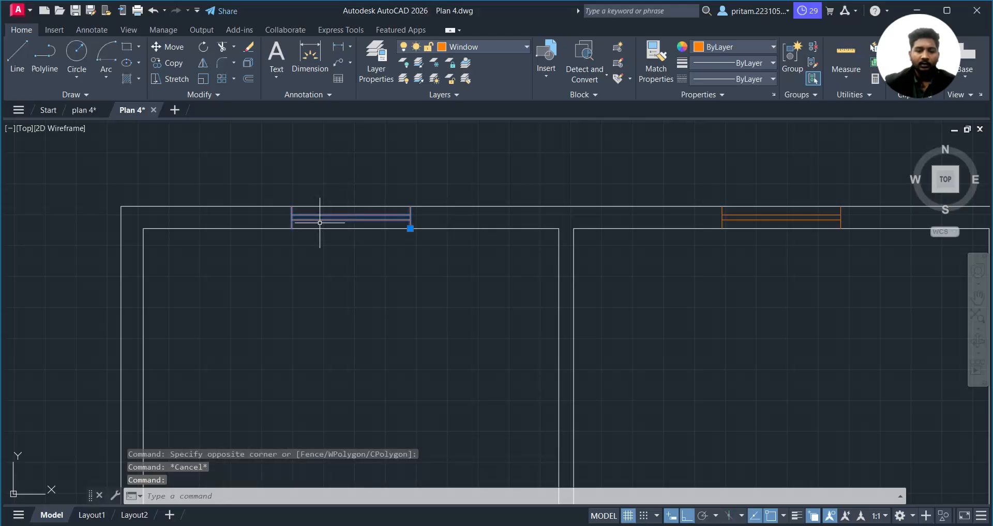
{"action": "type", "text": "co"}
{"action": "key", "text": "Return"}
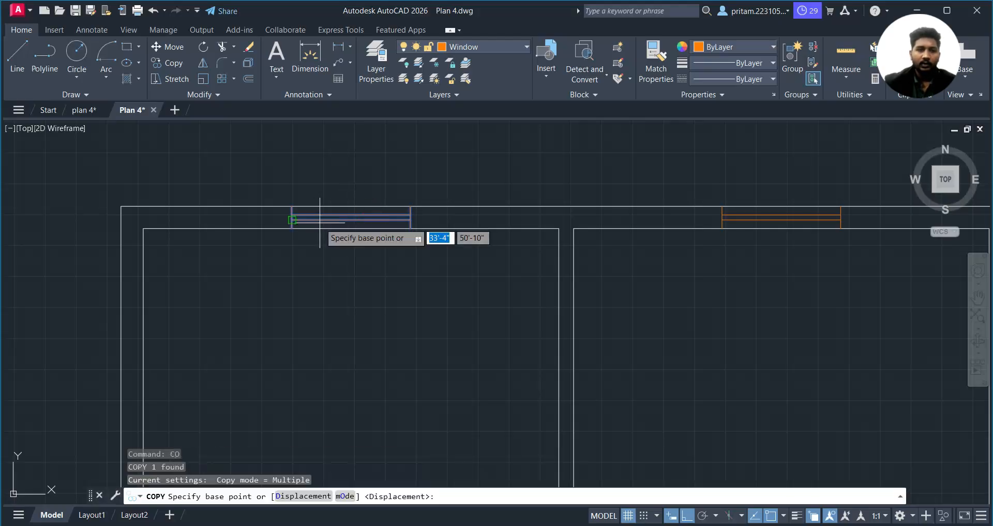
{"action": "left_click", "coordinate": [351, 227]}
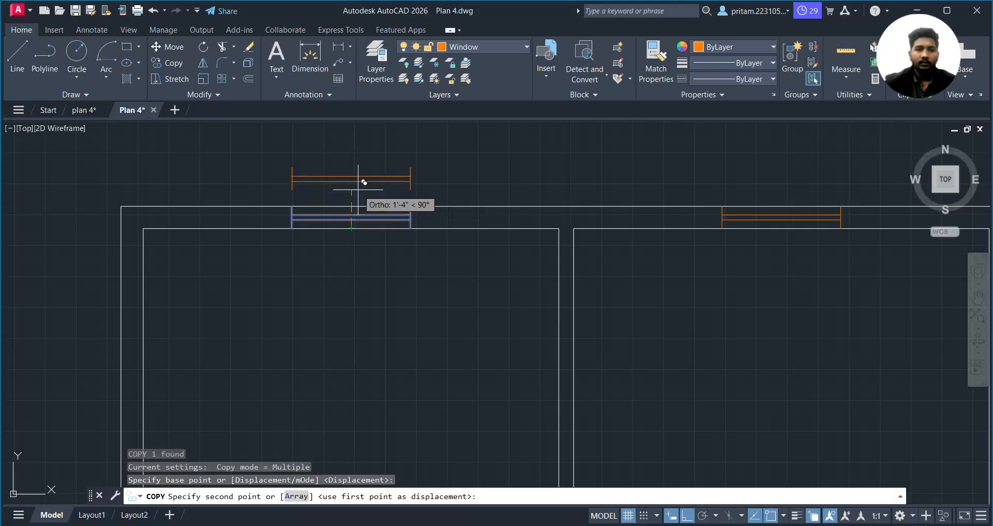
{"action": "left_click", "coordinate": [351, 226]}
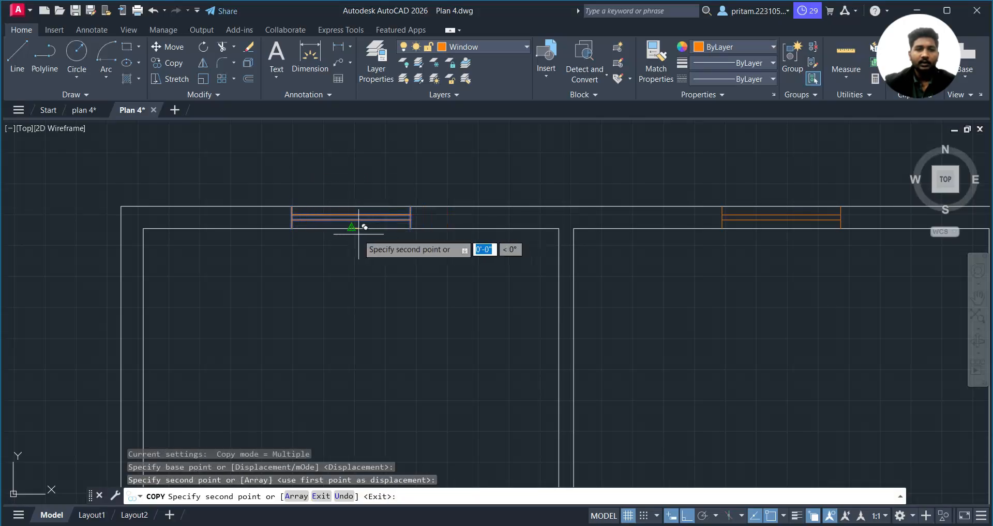
- End the copying and delete the duplicate window overlapping the upper-left room's north window
{"action": "key", "text": "Escape"}
{"action": "left_click", "coordinate": [374, 223]}
{"action": "left_click", "coordinate": [419, 272]}
{"action": "key", "text": "Delete"}
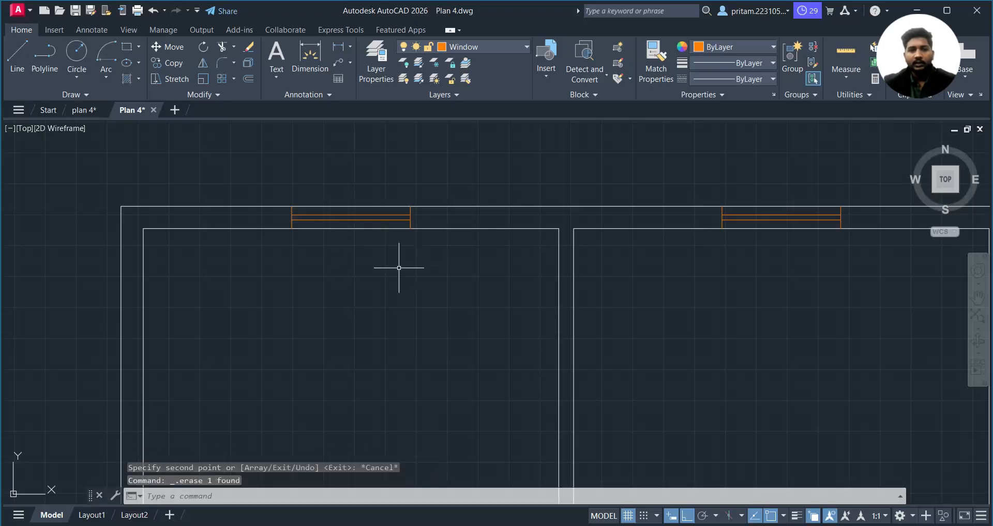
- Copy the upper-left room's north window block from its lower-right corner straight down into the room
{"action": "left_click", "coordinate": [417, 205]}
{"action": "left_click", "coordinate": [397, 221]}
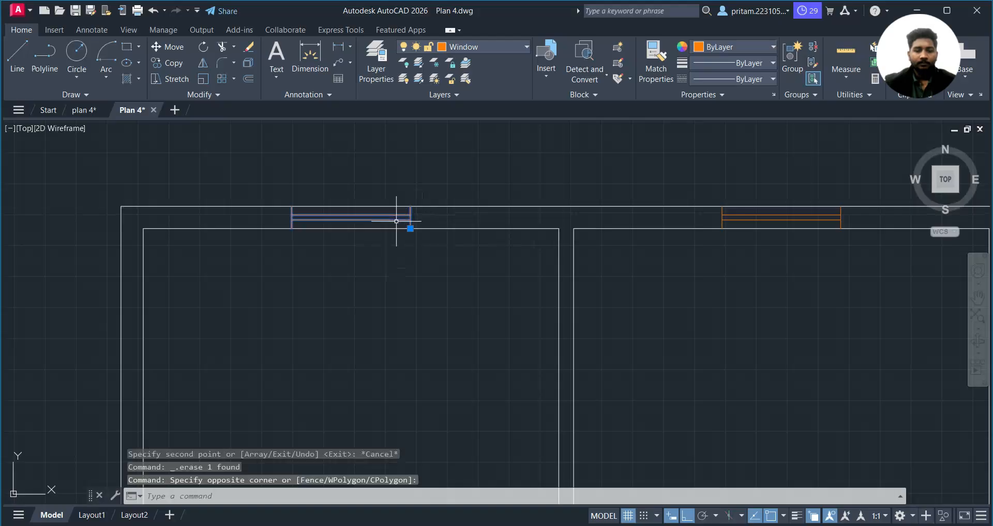
{"action": "type", "text": "co"}
{"action": "key", "text": "Return"}
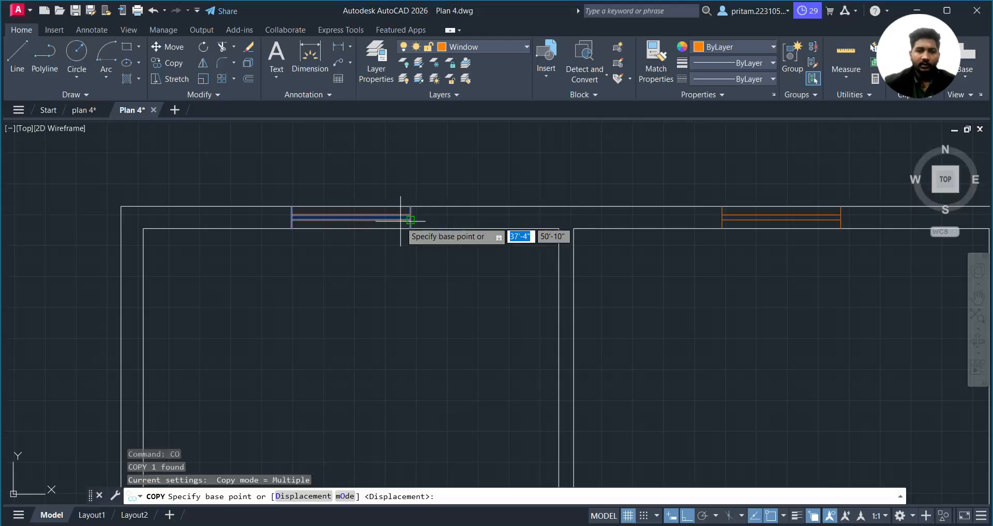
{"action": "left_click", "coordinate": [410, 227]}
{"action": "key", "text": "Escape"}
{"action": "middle_click_drag", "start_coordinate": [425, 339], "coordinate": [495, 240]}
- Rotate the new window copy inside the upper-left room by 90° about its midpoint
{"action": "left_click", "coordinate": [495, 239]}
{"action": "left_click", "coordinate": [393, 317]}
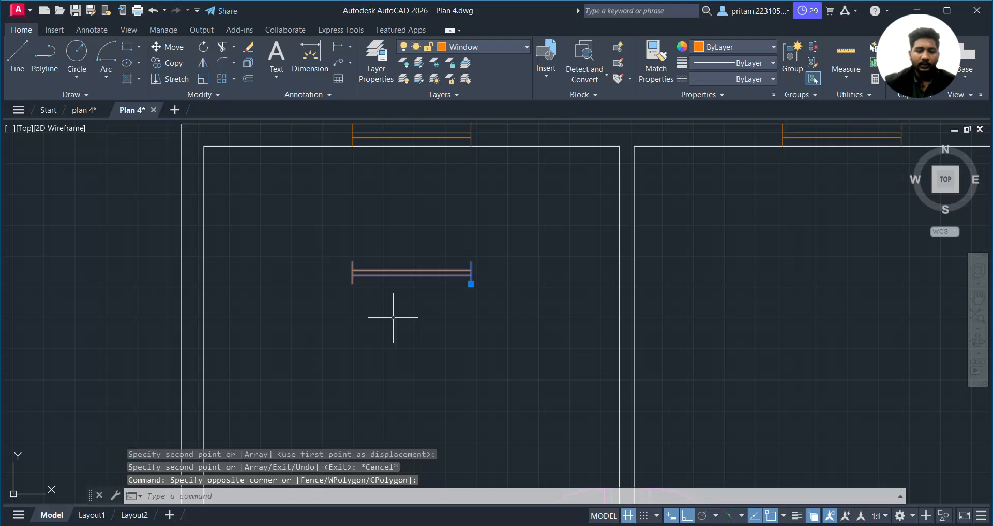
{"action": "type", "text": "ro"}
{"action": "key", "text": "Return"}
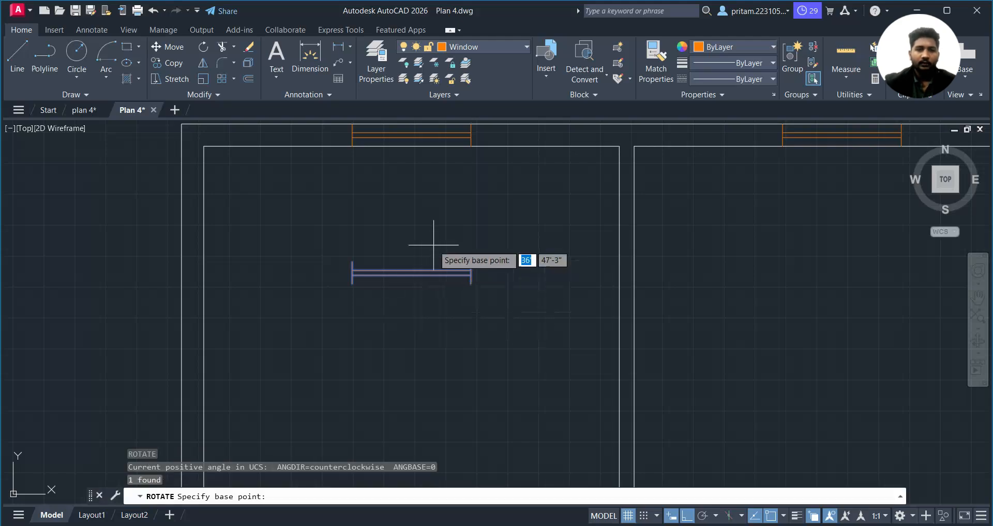
{"action": "left_click", "coordinate": [412, 269]}
{"action": "left_click", "coordinate": [414, 211]}
- Move the rotated window copy by the midpoint of its long edge onto the upper-left room's west wall, with Ortho turned off
{"action": "left_click", "coordinate": [459, 258]}
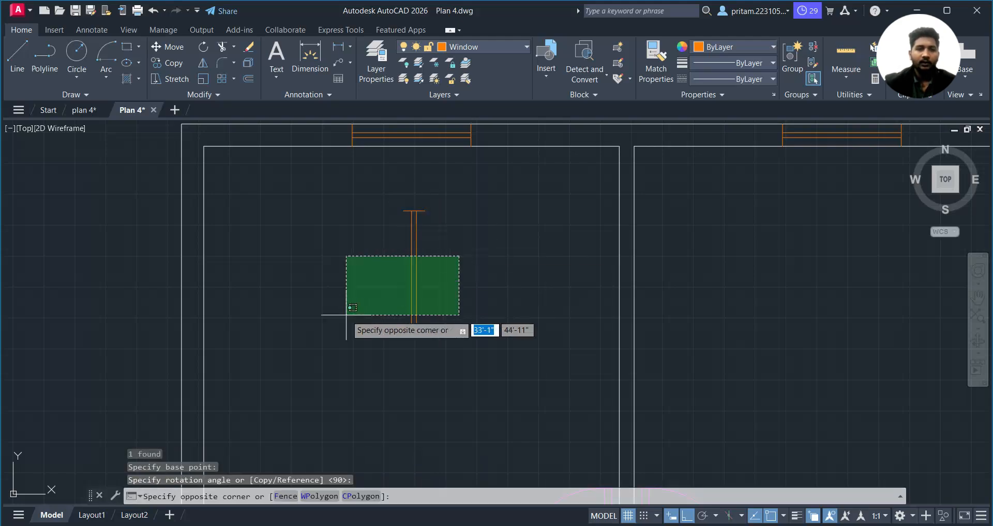
{"action": "left_click", "coordinate": [348, 315]}
{"action": "middle_click_drag", "start_coordinate": [419, 321], "coordinate": [382, 314]}
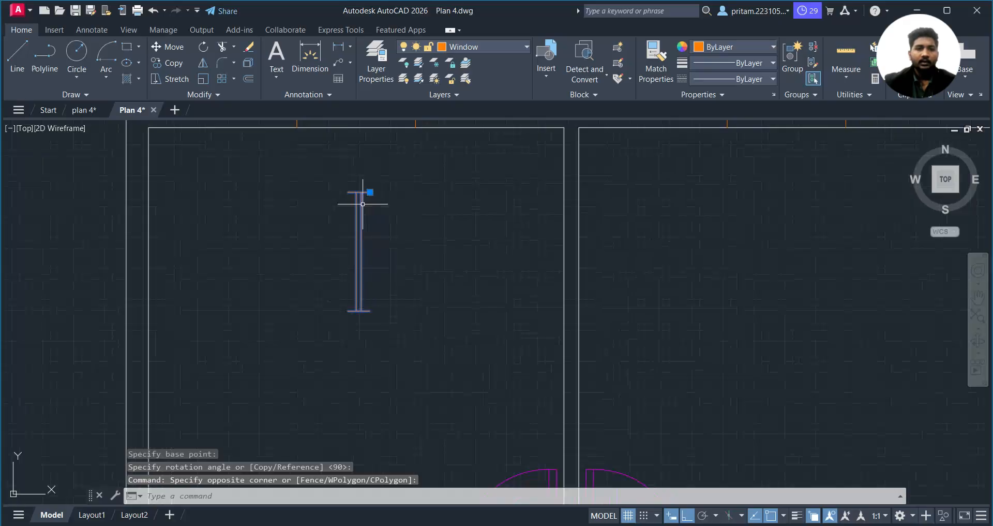
{"action": "type", "text": "m"}
{"action": "key", "text": "Return"}
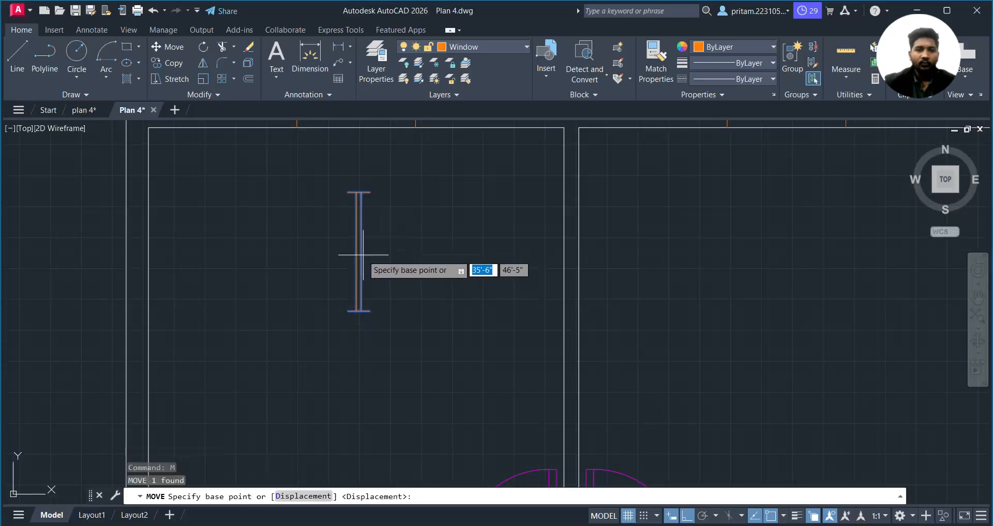
{"action": "left_click", "coordinate": [361, 251]}
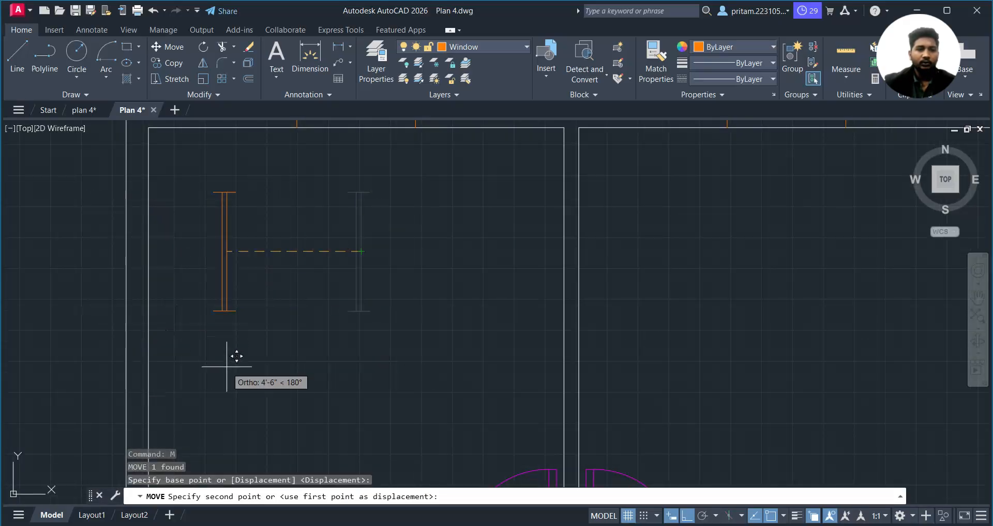
{"action": "left_click", "coordinate": [687, 515]}
{"action": "middle_click_drag", "start_coordinate": [243, 248], "coordinate": [297, 269]}
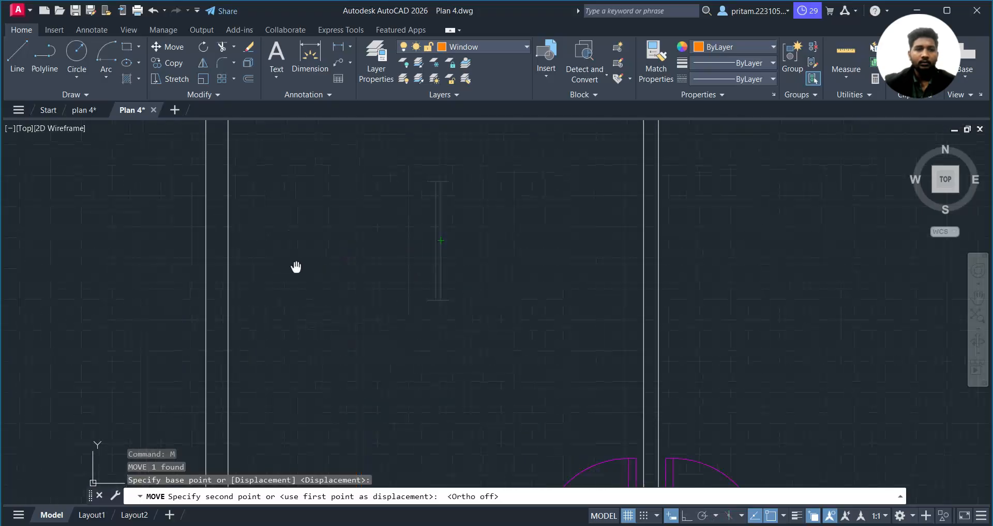
{"action": "scroll", "coordinate": [410, 259], "scroll_direction": "down", "scroll_amount": 3}
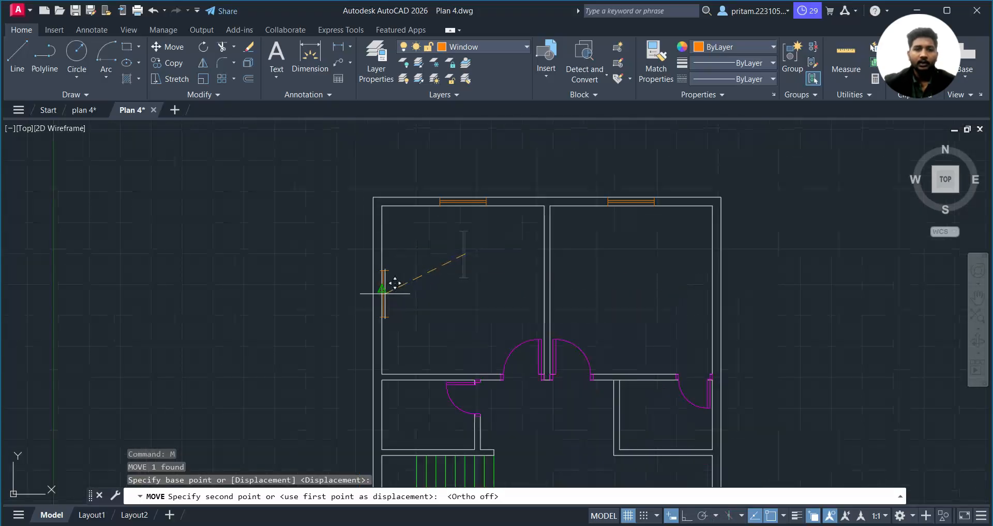
{"action": "scroll", "coordinate": [393, 281], "scroll_direction": "up", "scroll_amount": 3}
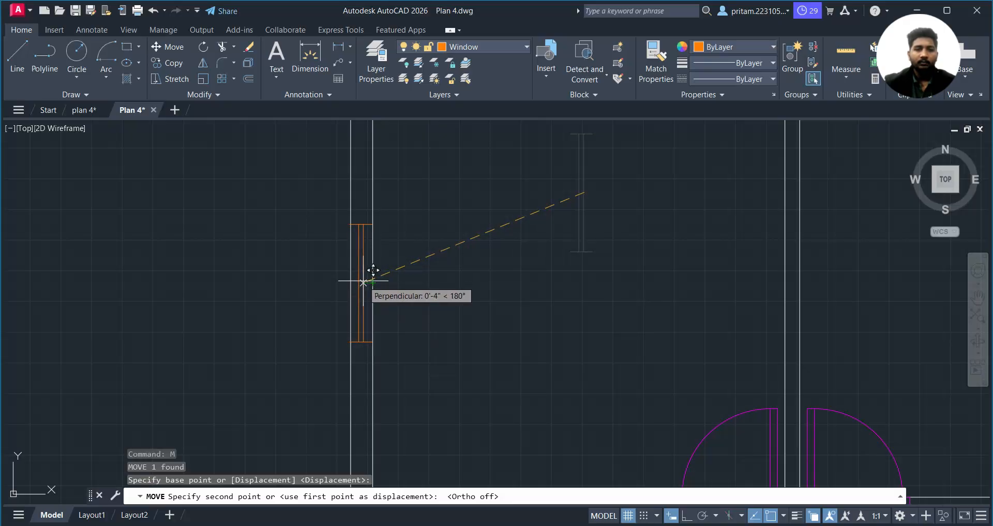
{"action": "left_click", "coordinate": [364, 282]}
- Move the west wall's window block by its upper-right corner so it sits flush with the wall's inner face
{"action": "scroll", "coordinate": [363, 280], "scroll_direction": "up", "scroll_amount": 4}
{"action": "scroll", "coordinate": [392, 194], "scroll_direction": "up", "scroll_amount": 1}
{"action": "left_click", "coordinate": [392, 188]}
{"action": "left_click", "coordinate": [351, 235]}
{"action": "scroll", "coordinate": [363, 234], "scroll_direction": "down", "scroll_amount": 2}
{"action": "scroll", "coordinate": [363, 234], "scroll_direction": "up", "scroll_amount": 1}
{"action": "scroll", "coordinate": [363, 234], "scroll_direction": "up", "scroll_amount": 3}
{"action": "type", "text": "m"}
{"action": "key", "text": "Return"}
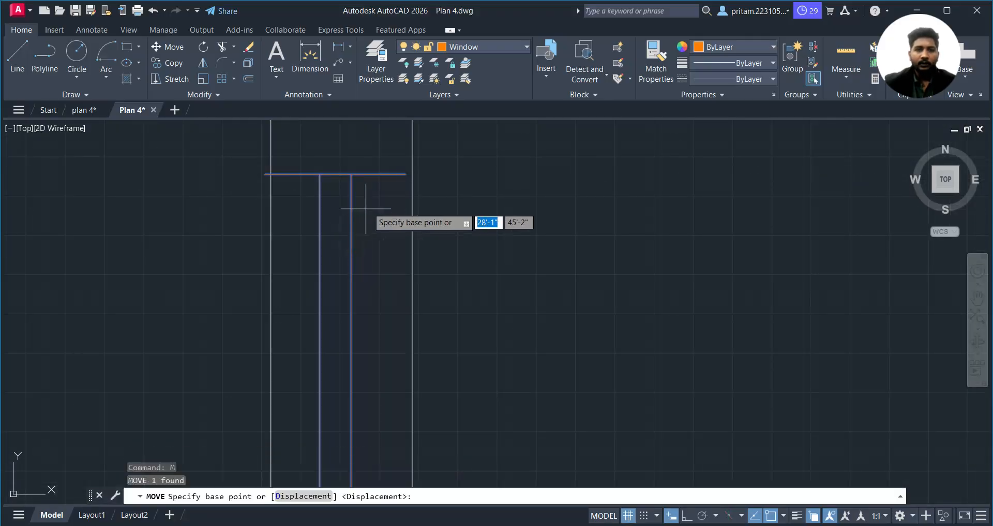
{"action": "left_click", "coordinate": [405, 173]}
{"action": "scroll", "coordinate": [402, 166], "scroll_direction": "down", "scroll_amount": 3}
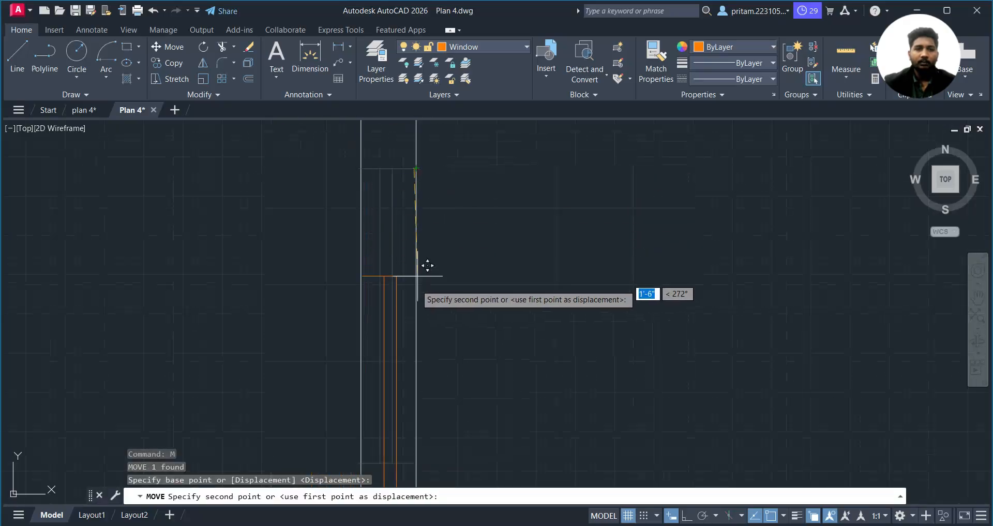
{"action": "scroll", "coordinate": [422, 182], "scroll_direction": "down", "scroll_amount": 2}
{"action": "middle_click_drag", "start_coordinate": [429, 184], "coordinate": [408, 343]}
{"action": "scroll", "coordinate": [401, 312], "scroll_direction": "down", "scroll_amount": 4}
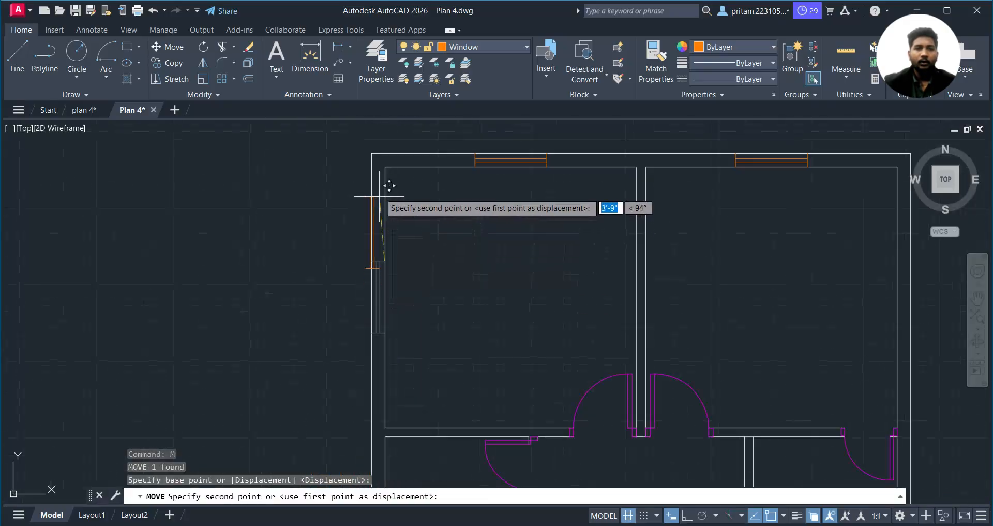
{"action": "scroll", "coordinate": [385, 181], "scroll_direction": "up", "scroll_amount": 5}
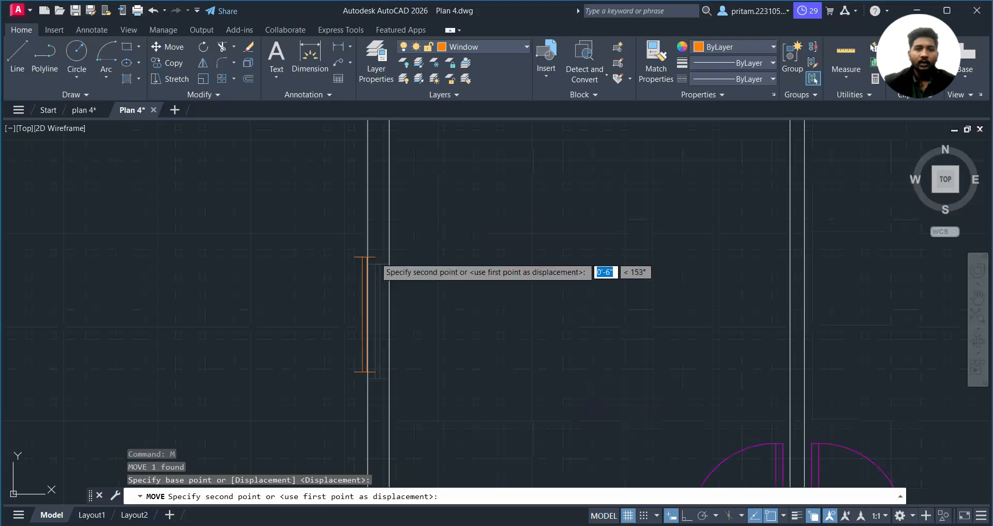
{"action": "scroll", "coordinate": [406, 266], "scroll_direction": "up", "scroll_amount": 2}
{"action": "scroll", "coordinate": [414, 265], "scroll_direction": "up", "scroll_amount": 2}
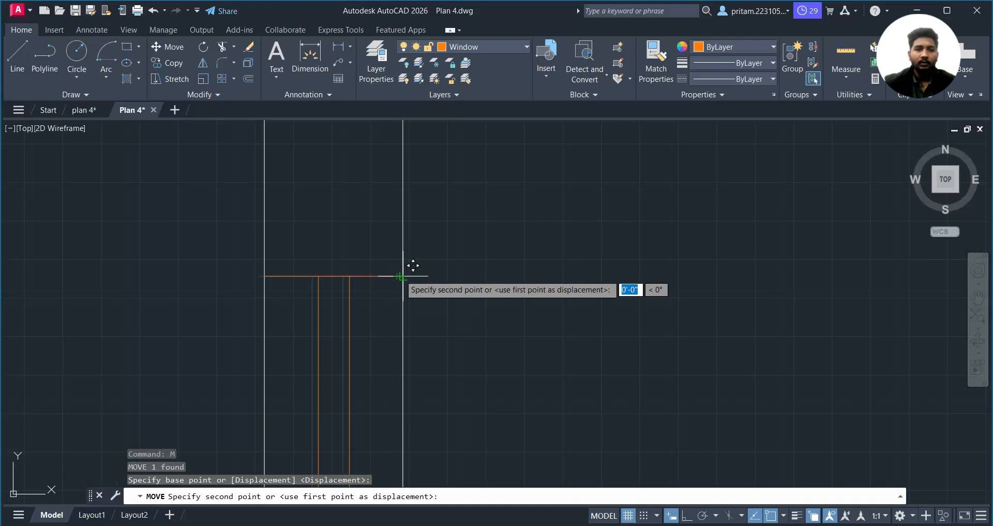
{"action": "left_click", "coordinate": [409, 264]}
{"action": "scroll", "coordinate": [423, 256], "scroll_direction": "down", "scroll_amount": 2}
{"action": "middle_click_drag", "start_coordinate": [410, 311], "coordinate": [395, 193]}
{"action": "scroll", "coordinate": [408, 264], "scroll_direction": "down", "scroll_amount": 3}
{"action": "middle_click_drag", "start_coordinate": [412, 316], "coordinate": [340, 223]}
{"action": "scroll", "coordinate": [350, 234], "scroll_direction": "down", "scroll_amount": 2}
{"action": "middle_click_drag", "start_coordinate": [373, 264], "coordinate": [247, 297]}
{"action": "scroll", "coordinate": [626, 247], "scroll_direction": "down", "scroll_amount": 2}
{"action": "scroll", "coordinate": [501, 243], "scroll_direction": "up", "scroll_amount": 5}
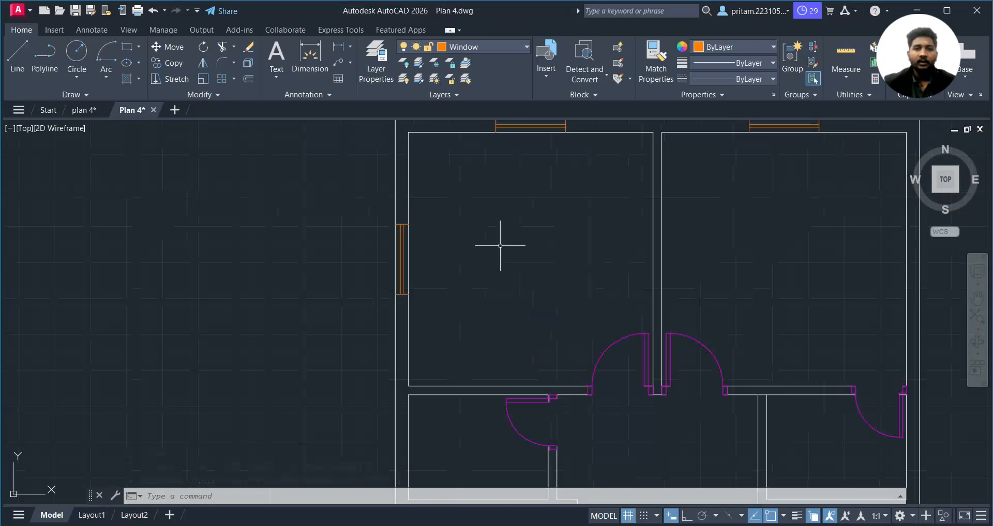
{"action": "scroll", "coordinate": [312, 219], "scroll_direction": "up", "scroll_amount": 4}
{"action": "left_click", "coordinate": [403, 178]}
{"action": "left_click", "coordinate": [384, 235]}
{"action": "scroll", "coordinate": [390, 236], "scroll_direction": "down", "scroll_amount": 3}
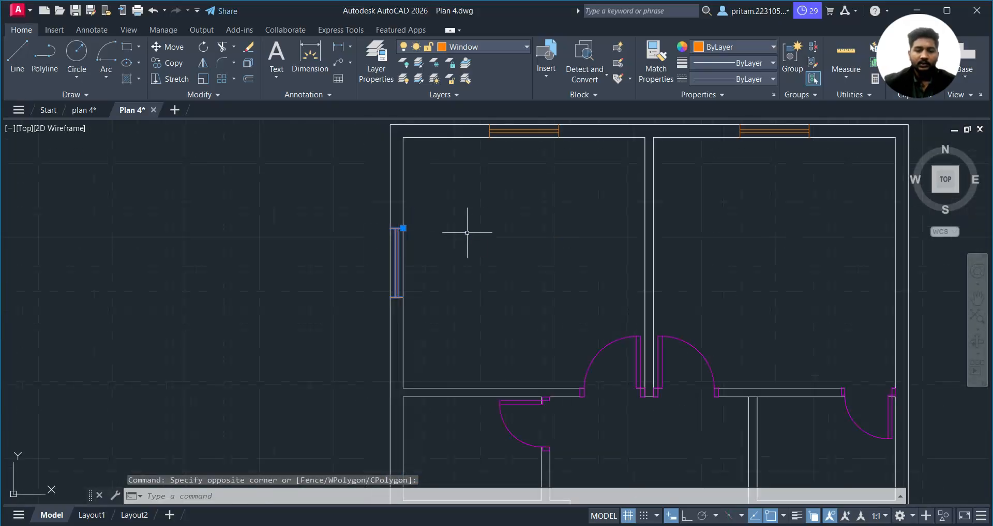
{"action": "key", "text": "Return"}
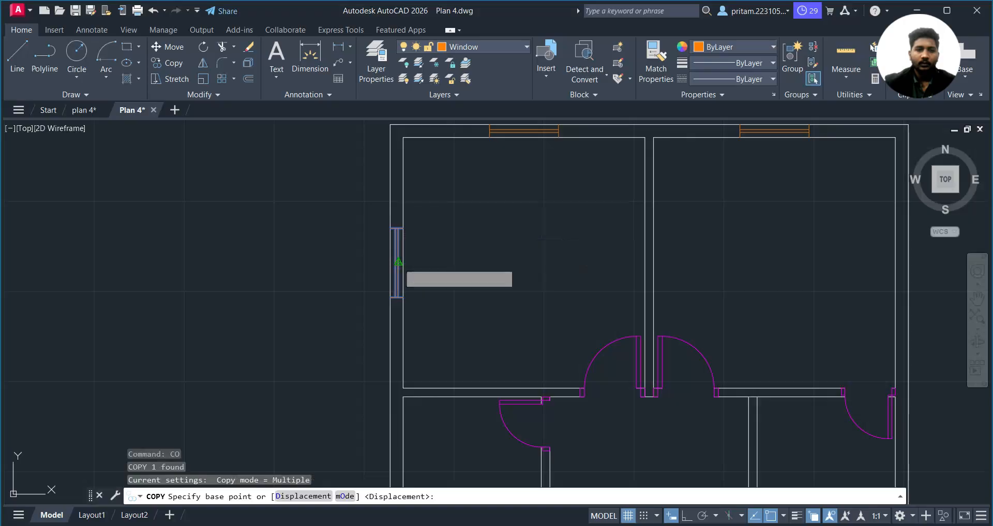
{"action": "left_click", "coordinate": [397, 262]}
{"action": "key", "text": "Escape"}
- Try to copy the west window block from its inner edge's midpoint across to the upper-right room's east wall
{"action": "scroll", "coordinate": [404, 212], "scroll_direction": "up", "scroll_amount": 2}
{"action": "left_click", "coordinate": [391, 218]}
{"action": "left_click", "coordinate": [384, 250]}
{"action": "scroll", "coordinate": [403, 248], "scroll_direction": "up", "scroll_amount": 1}
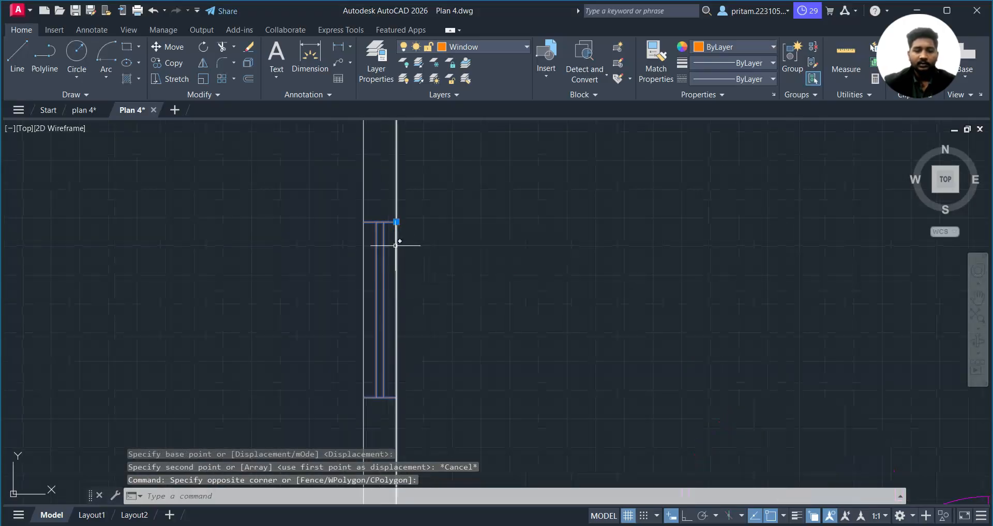
{"action": "key", "text": "BackSpace"}
{"action": "type", "text": "o"}
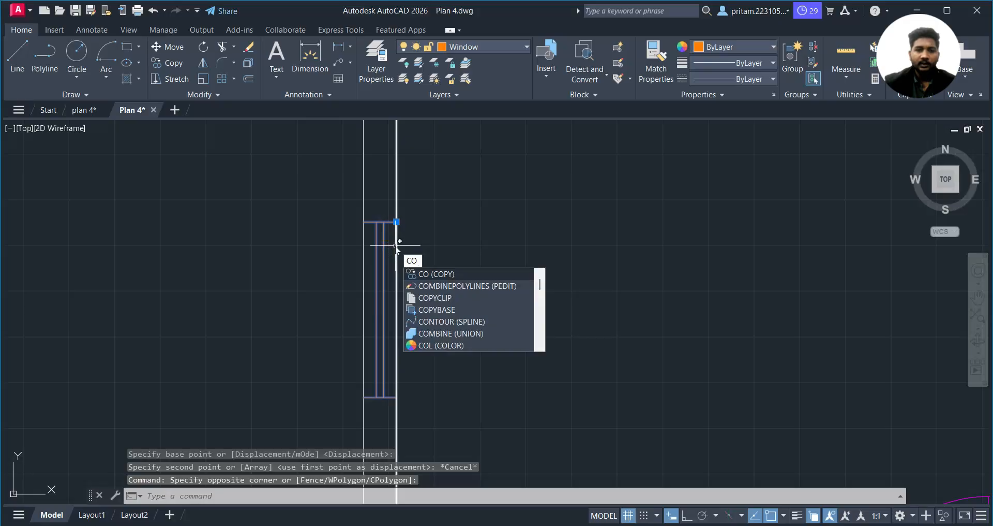
{"action": "key", "text": "Return"}
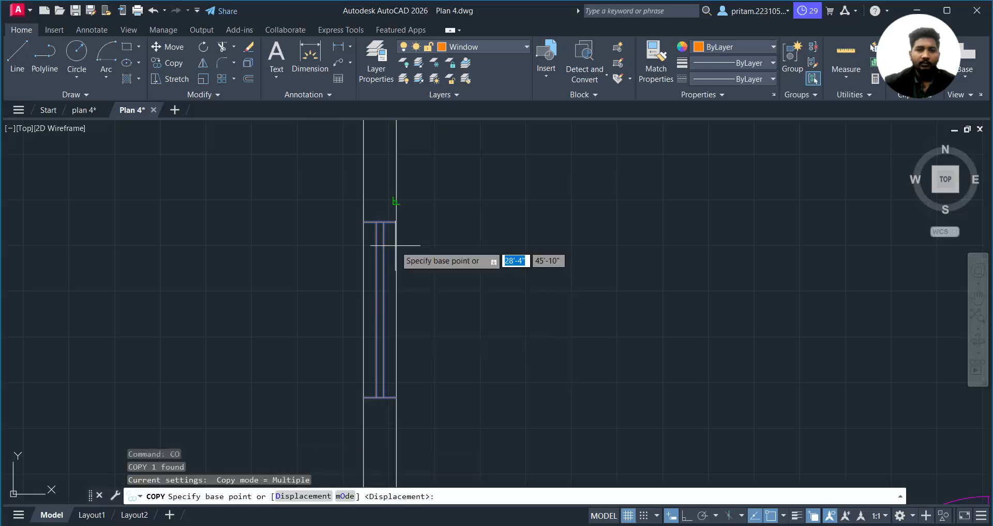
{"action": "left_click", "coordinate": [396, 309]}
{"action": "scroll", "coordinate": [457, 322], "scroll_direction": "down", "scroll_amount": 2}
{"action": "middle_click_drag", "start_coordinate": [542, 308], "coordinate": [158, 258]}
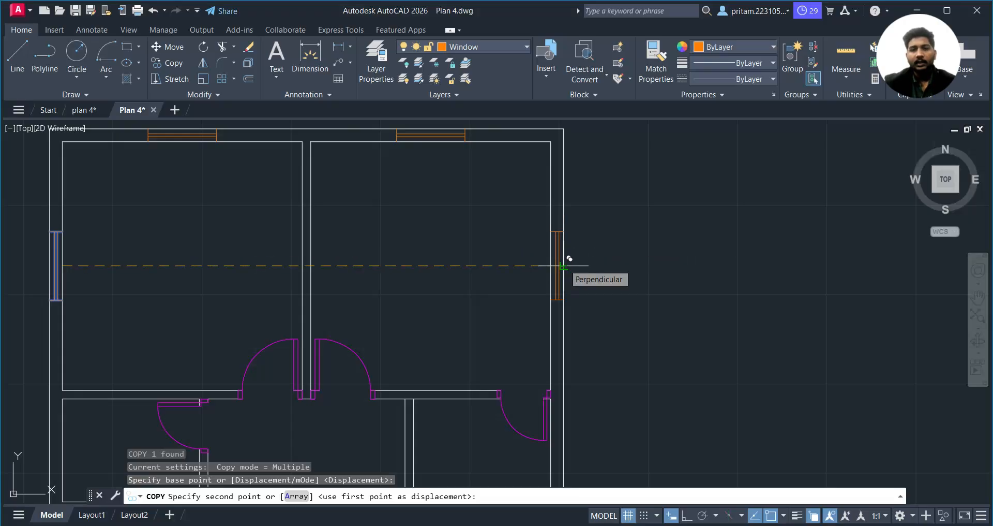
{"action": "key", "text": "Escape"}
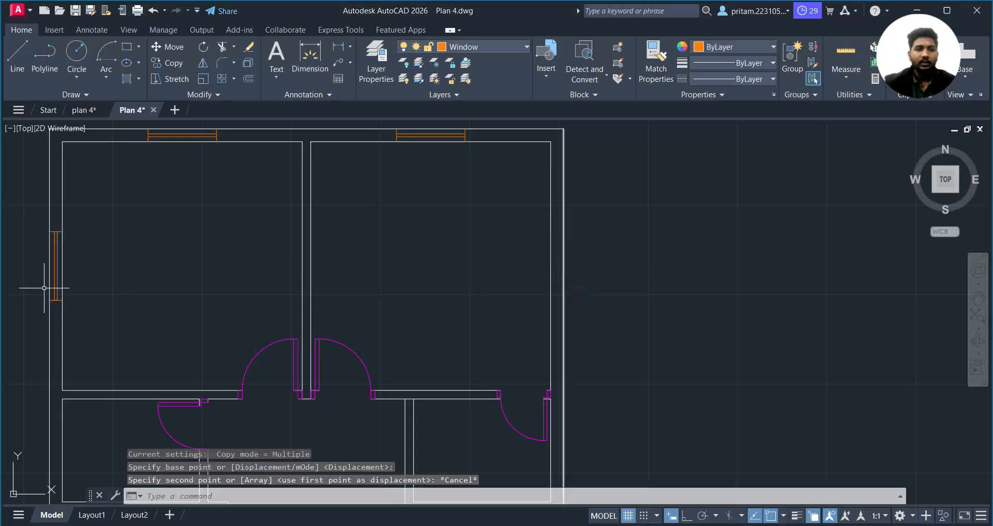
{"action": "scroll", "coordinate": [68, 253], "scroll_direction": "up", "scroll_amount": 1}
{"action": "middle_click_drag", "start_coordinate": [78, 251], "coordinate": [279, 266]}
{"action": "scroll", "coordinate": [360, 265], "scroll_direction": "down", "scroll_amount": 2}
{"action": "scroll", "coordinate": [535, 244], "scroll_direction": "up", "scroll_amount": 4}
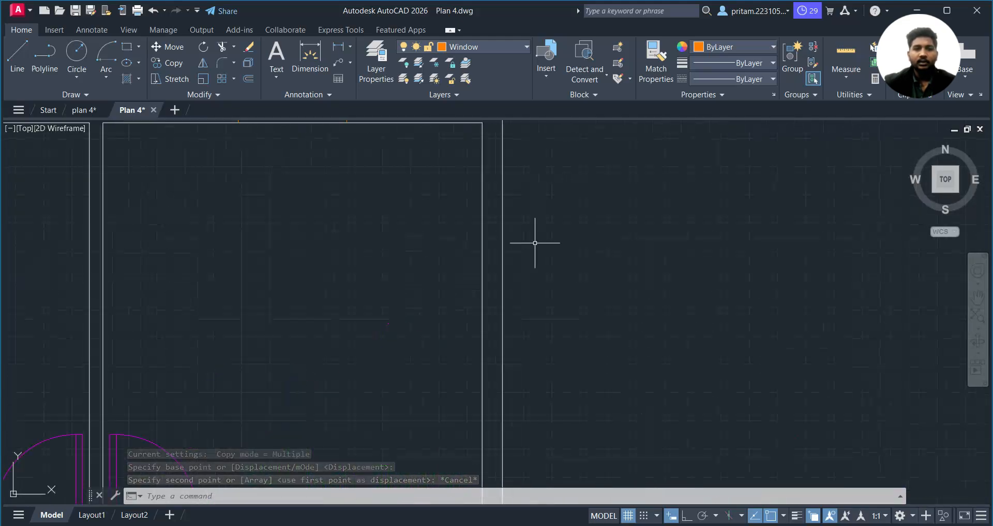
{"action": "scroll", "coordinate": [479, 281], "scroll_direction": "down", "scroll_amount": 2}
{"action": "key", "text": "Escape"}
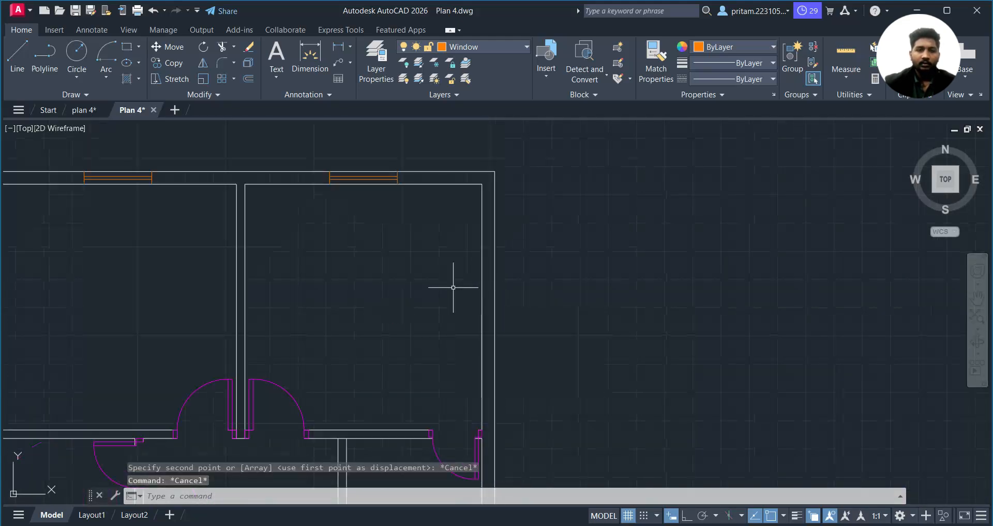
- Copy the upper-left room's west window block from its inner edge's midpoint perpendicular into the upper-right room's east wall
{"action": "scroll", "coordinate": [500, 420], "scroll_direction": "up", "scroll_amount": 2}
{"action": "middle_click_drag", "start_coordinate": [501, 419], "coordinate": [893, 377]}
{"action": "scroll", "coordinate": [227, 212], "scroll_direction": "down", "scroll_amount": 4}
{"action": "middle_click_drag", "start_coordinate": [226, 212], "coordinate": [350, 260]}
{"action": "scroll", "coordinate": [326, 250], "scroll_direction": "up", "scroll_amount": 4}
{"action": "left_click", "coordinate": [236, 186]}
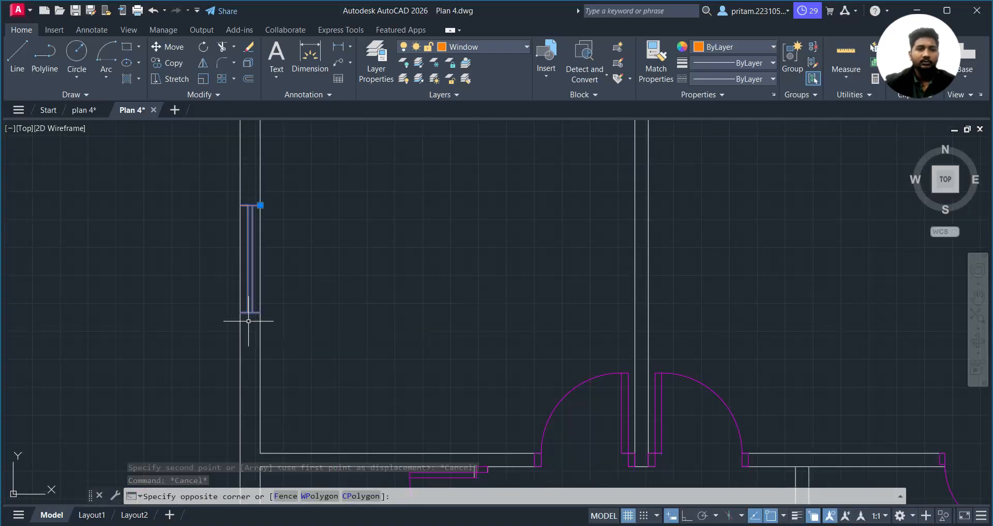
{"action": "key", "text": "Return"}
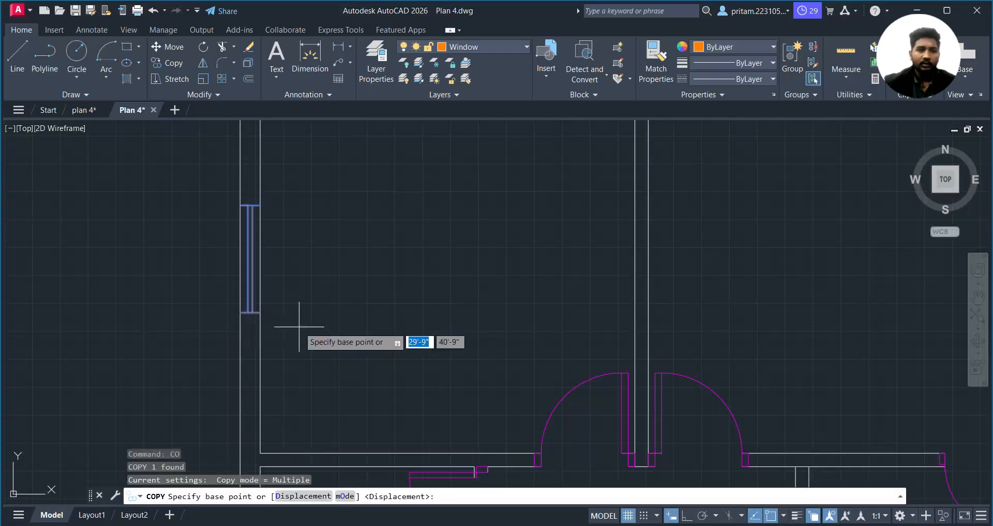
{"action": "left_click", "coordinate": [260, 258]}
{"action": "mouse_move", "coordinate": [709, 277]}
{"action": "middle_mouse_down"}
{"action": "mouse_move", "coordinate": [417, 301]}
{"action": "mouse_move", "coordinate": [251, 269]}
{"action": "middle_mouse_up"}
{"action": "scroll", "coordinate": [404, 231], "scroll_direction": "down", "scroll_amount": 2}
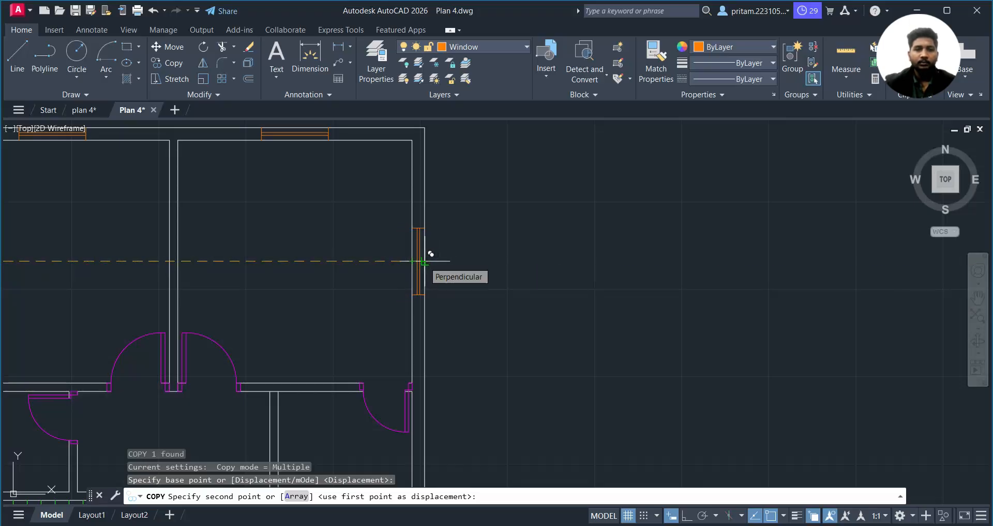
{"action": "scroll", "coordinate": [463, 336], "scroll_direction": "down", "scroll_amount": 3}
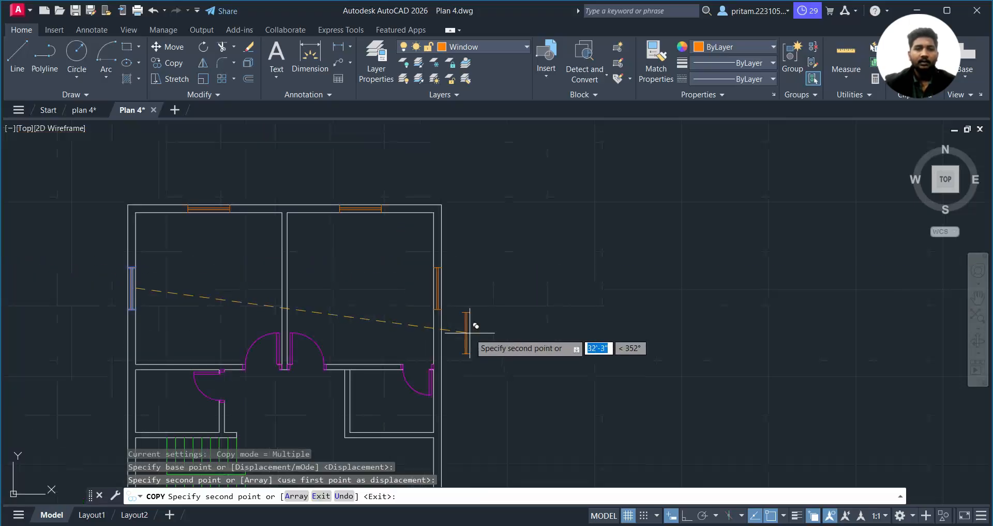
- Place another copy of the window block at the midpoint of the lower-left room's west wall and end the copying
{"action": "middle_click_drag", "start_coordinate": [466, 333], "coordinate": [373, 216]}
{"action": "middle_click_drag", "start_coordinate": [435, 356], "coordinate": [599, 245]}
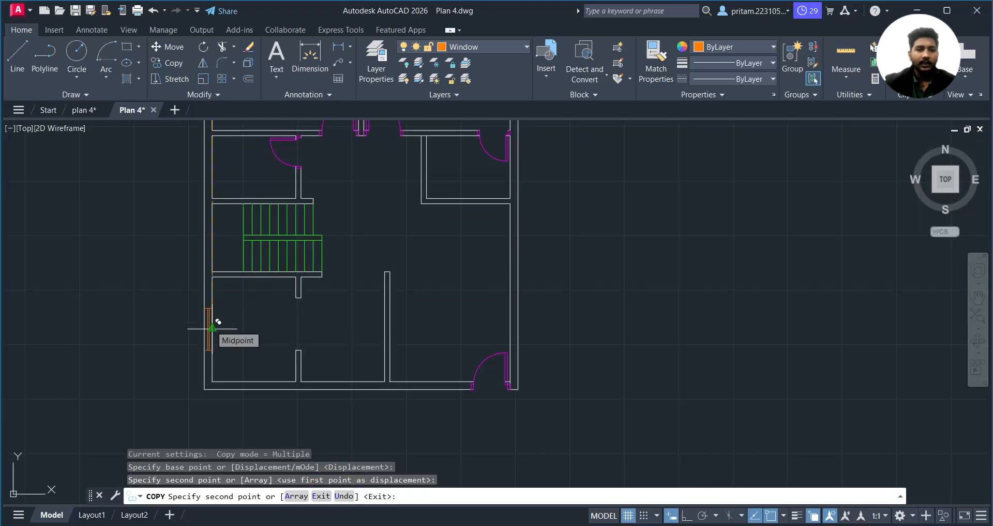
{"action": "left_click", "coordinate": [212, 327]}
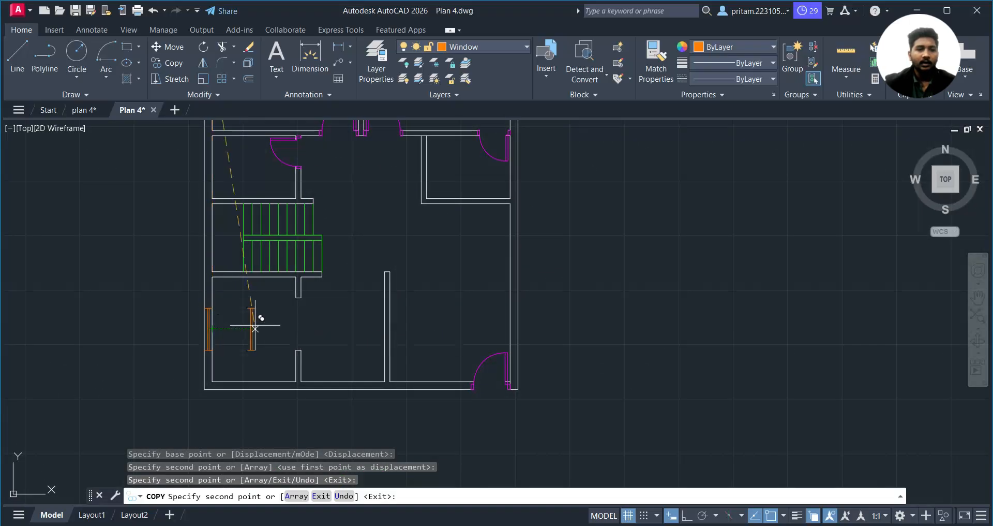
{"action": "scroll", "coordinate": [212, 344], "scroll_direction": "up", "scroll_amount": 4}
{"action": "middle_click_drag", "start_coordinate": [241, 344], "coordinate": [441, 358]}
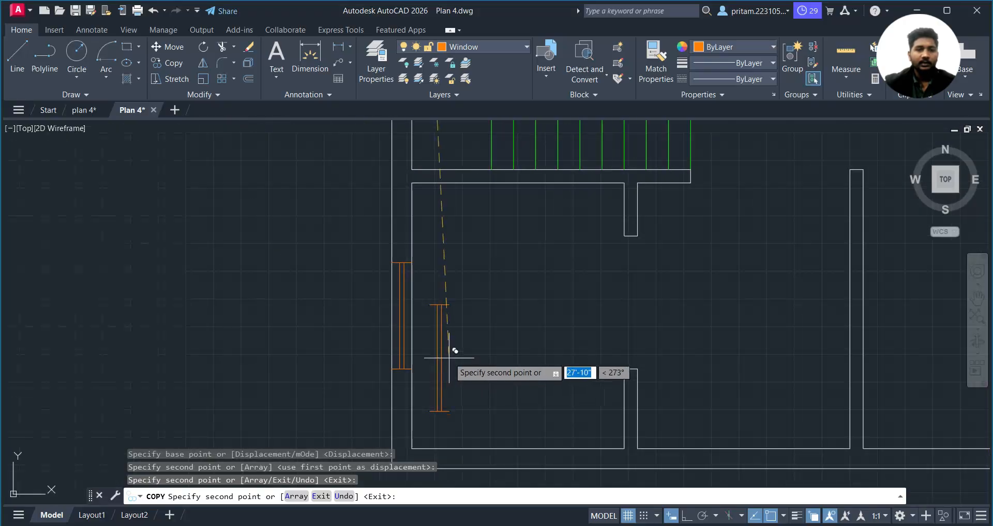
{"action": "key", "text": "Escape"}
- Draw a short line across the thickness of the east wall, between the small corner room and the entrance door
{"action": "scroll", "coordinate": [422, 299], "scroll_direction": "down", "scroll_amount": 1}
{"action": "middle_click_drag", "start_coordinate": [638, 298], "coordinate": [446, 331]}
{"action": "scroll", "coordinate": [534, 341], "scroll_direction": "down", "scroll_amount": 1}
{"action": "middle_click_drag", "start_coordinate": [492, 367], "coordinate": [234, 408]}
{"action": "middle_click_drag", "start_coordinate": [358, 367], "coordinate": [462, 372]}
{"action": "left_click", "coordinate": [9, 57]}
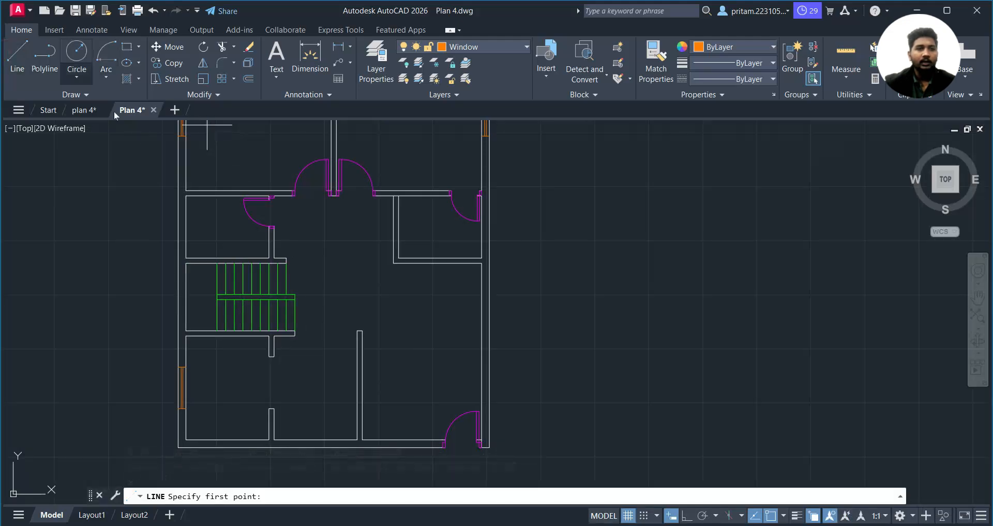
{"action": "scroll", "coordinate": [492, 356], "scroll_direction": "up", "scroll_amount": 3}
{"action": "scroll", "coordinate": [492, 358], "scroll_direction": "down", "scroll_amount": 3}
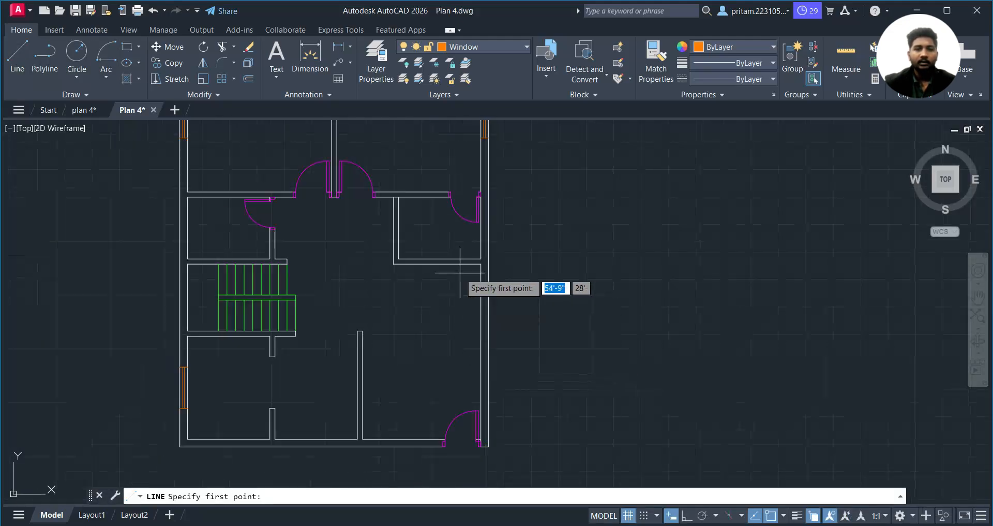
{"action": "scroll", "coordinate": [500, 368], "scroll_direction": "up", "scroll_amount": 1}
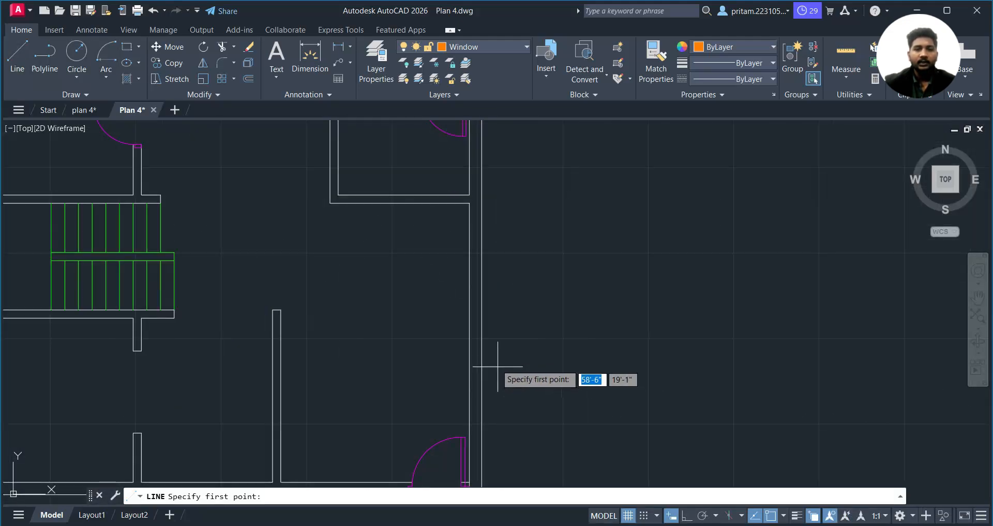
{"action": "left_click", "coordinate": [469, 348]}
{"action": "key", "text": "Escape"}
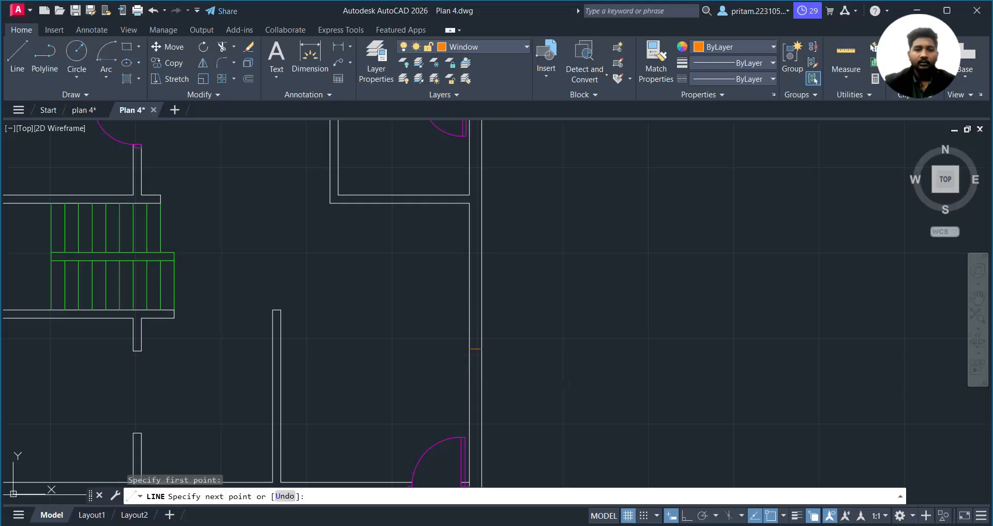
{"action": "type", "text": "oops"}
{"action": "key", "text": "Return"}
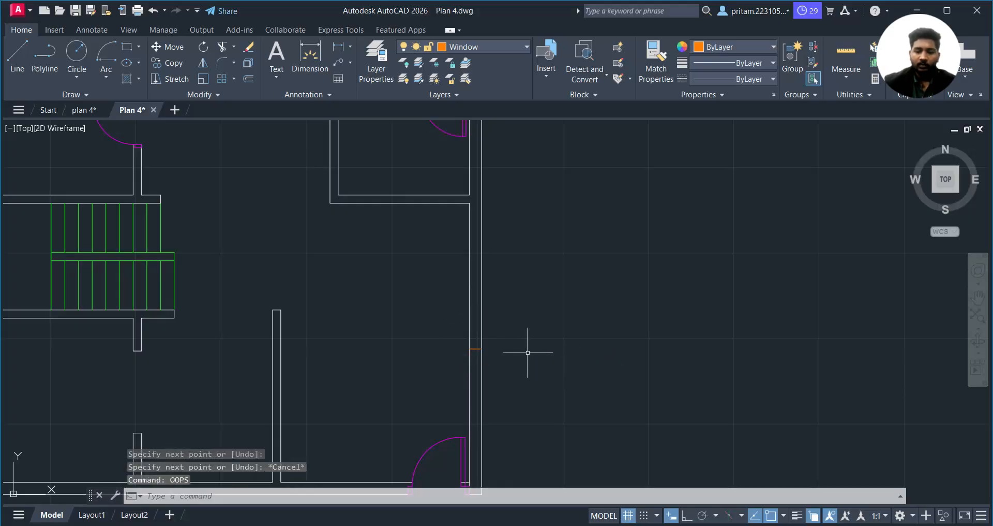
{"action": "type", "text": "2.5'"}
{"action": "key", "text": "Return"}
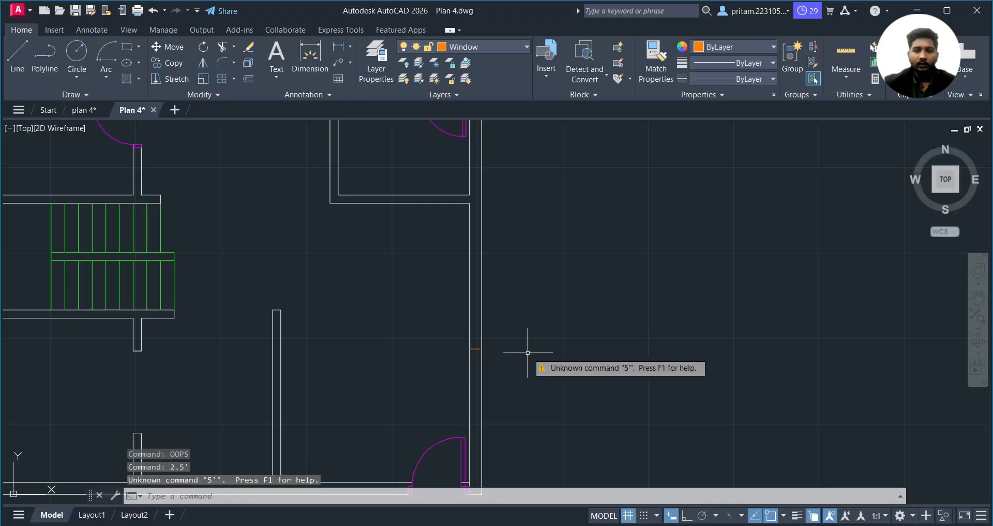
{"action": "key", "text": "Escape"}
{"action": "key", "text": "Escape"}
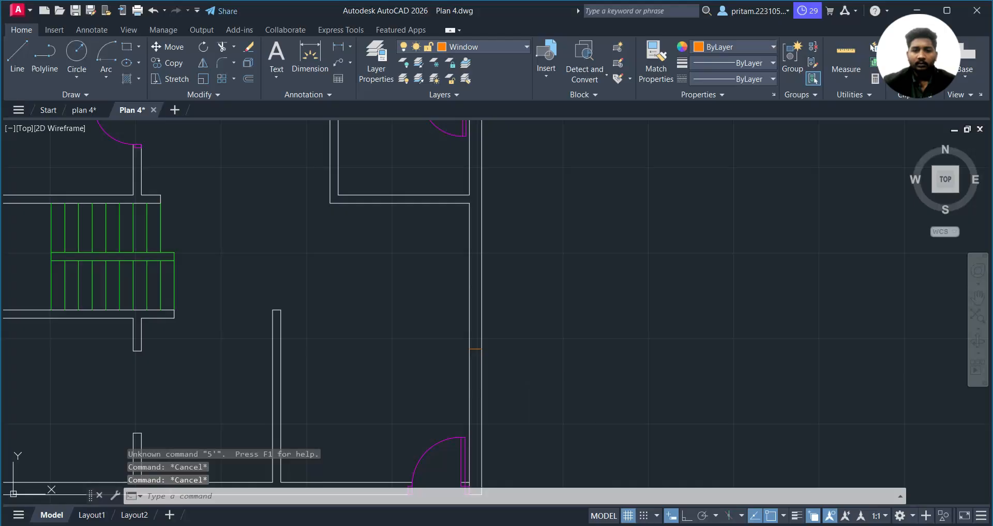
{"action": "type", "text": "2'6\""}
{"action": "key", "text": "Return"}
{"action": "key", "text": "Escape"}
{"action": "key", "text": "Escape"}
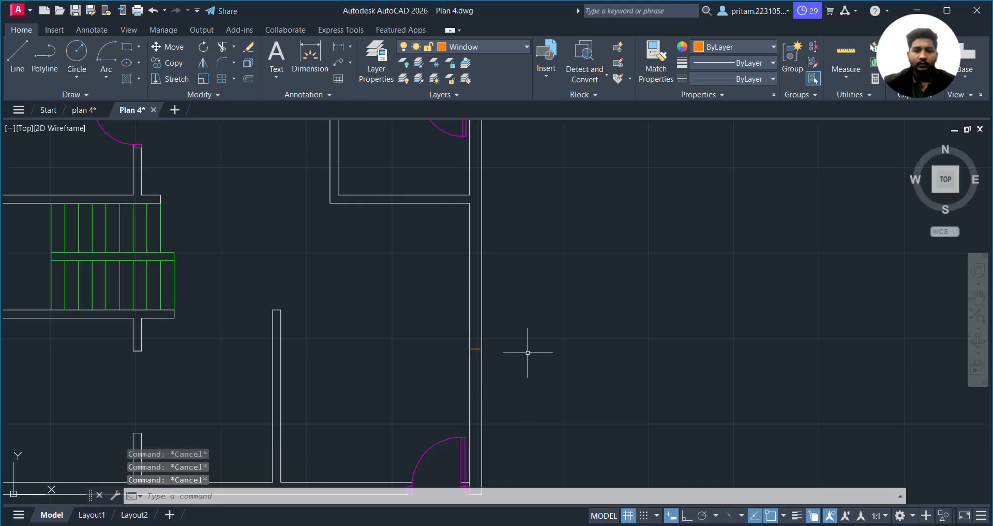
- Offset the short line across the east wall near the entrance door by 2'6" to both sides along the wall
{"action": "type", "text": "o"}
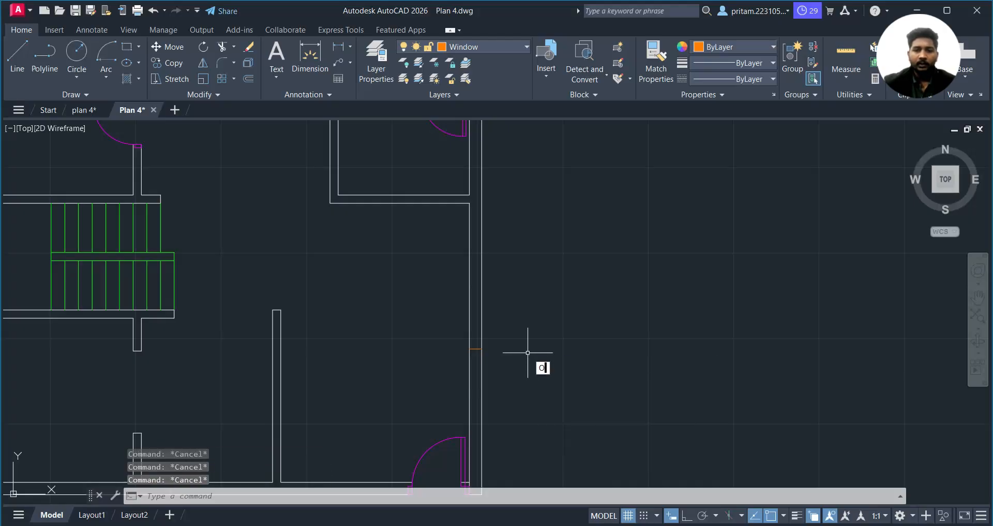
{"action": "key", "text": "Return"}
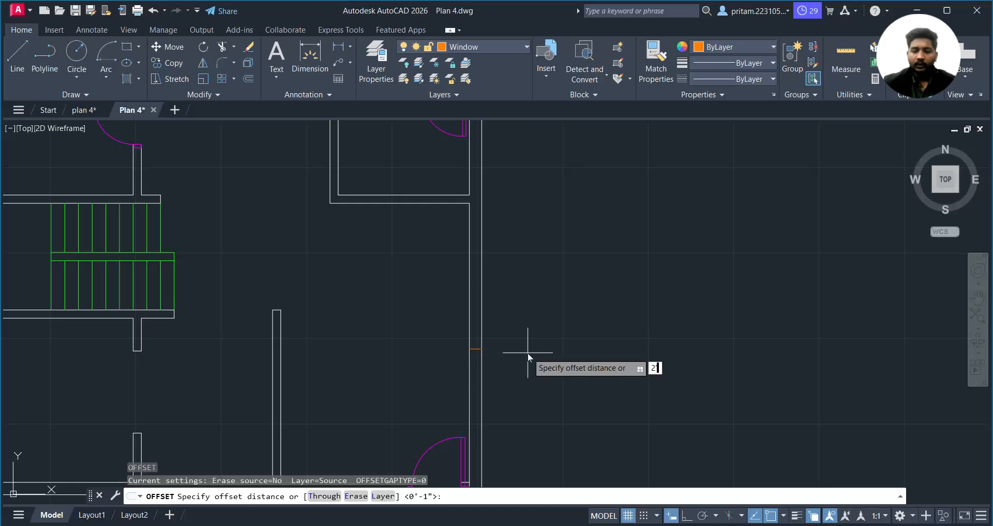
{"action": "type", "text": "2'6\""}
{"action": "key", "text": "Return"}
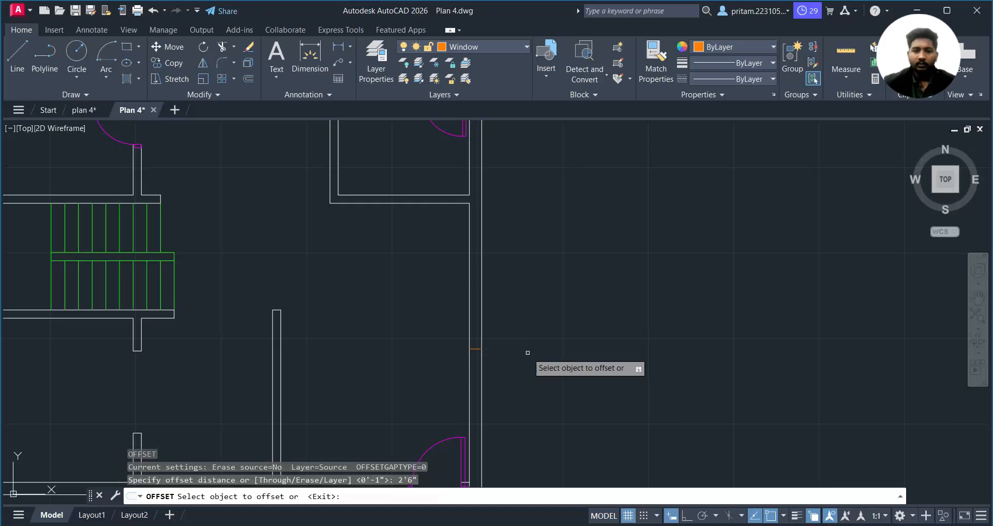
{"action": "scroll", "coordinate": [512, 350], "scroll_direction": "up", "scroll_amount": 2}
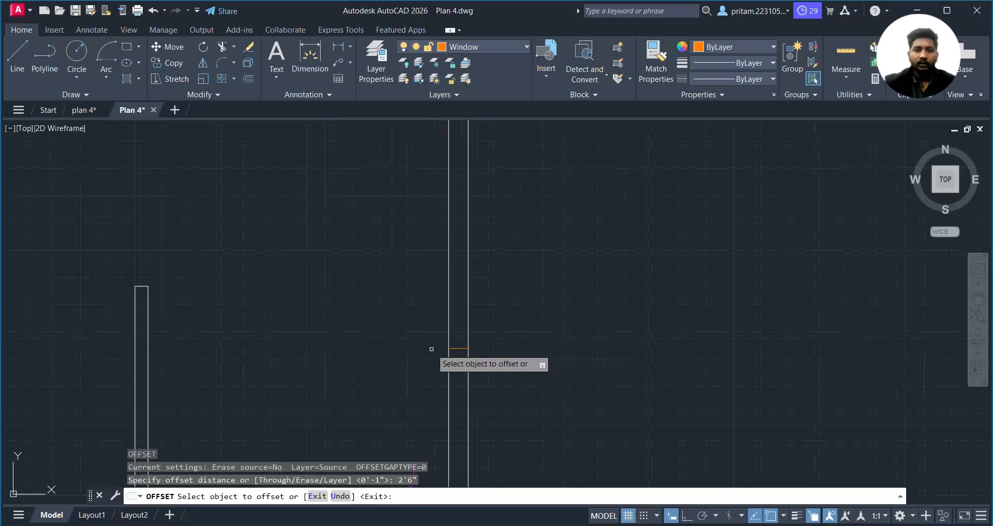
{"action": "left_click", "coordinate": [457, 347]}
{"action": "left_click", "coordinate": [455, 310]}
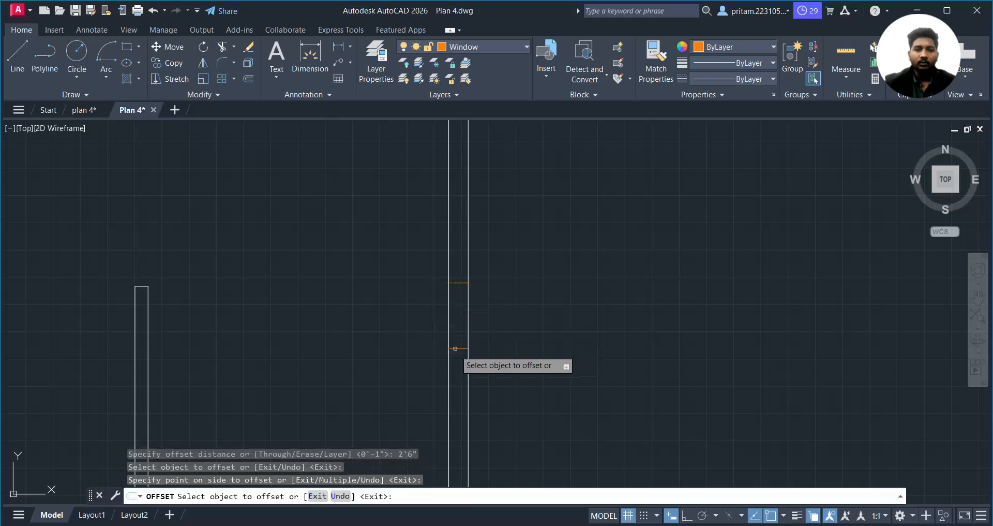
{"action": "left_click", "coordinate": [458, 348]}
{"action": "left_click", "coordinate": [462, 389]}
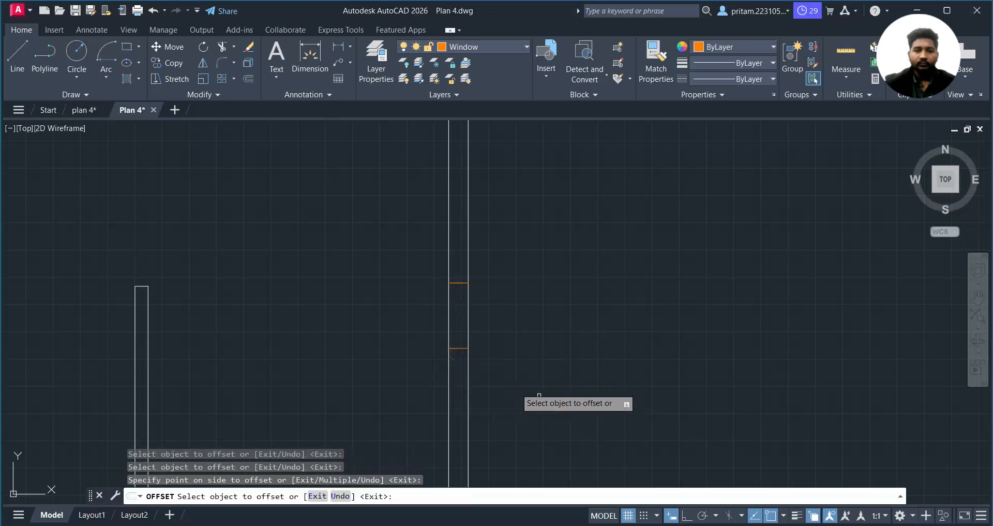
{"action": "left_click", "coordinate": [456, 348]}
{"action": "left_click", "coordinate": [459, 372]}
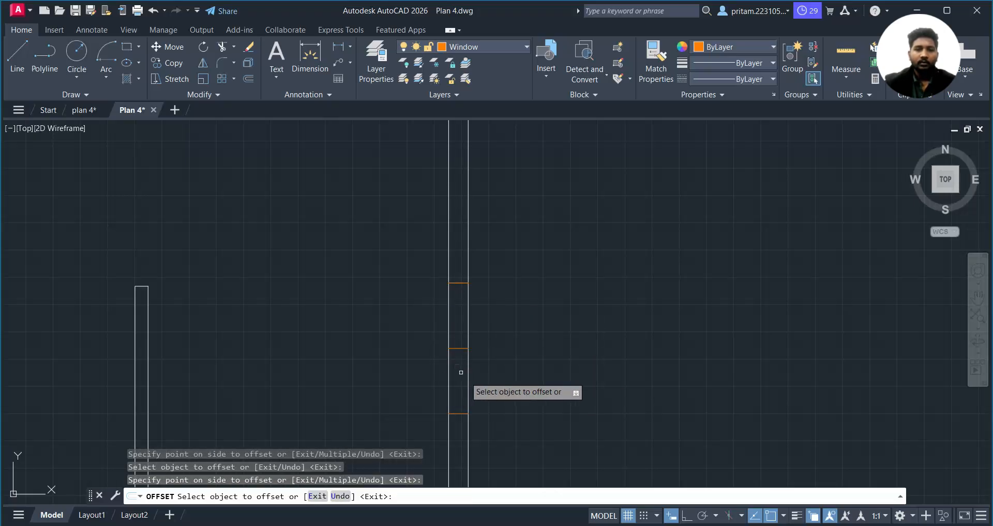
{"action": "key", "text": "Escape"}
- Draw a centre line between the midpoints of the two outer cross lines and delete the middle cross line
{"action": "type", "text": "l"}
{"action": "key", "text": "Return"}
{"action": "scroll", "coordinate": [460, 294], "scroll_direction": "up", "scroll_amount": 2}
{"action": "left_click", "coordinate": [460, 170]}
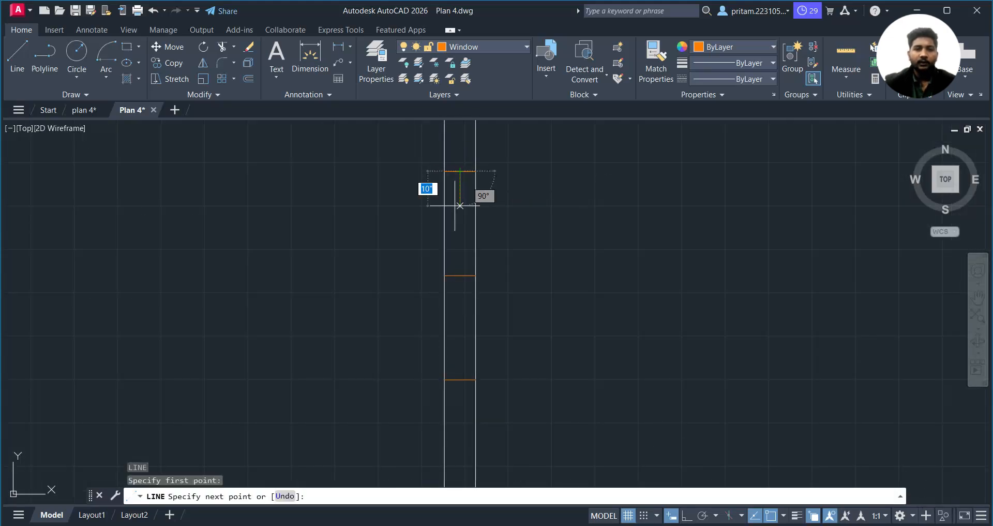
{"action": "left_click", "coordinate": [467, 384]}
{"action": "key", "text": "Escape"}
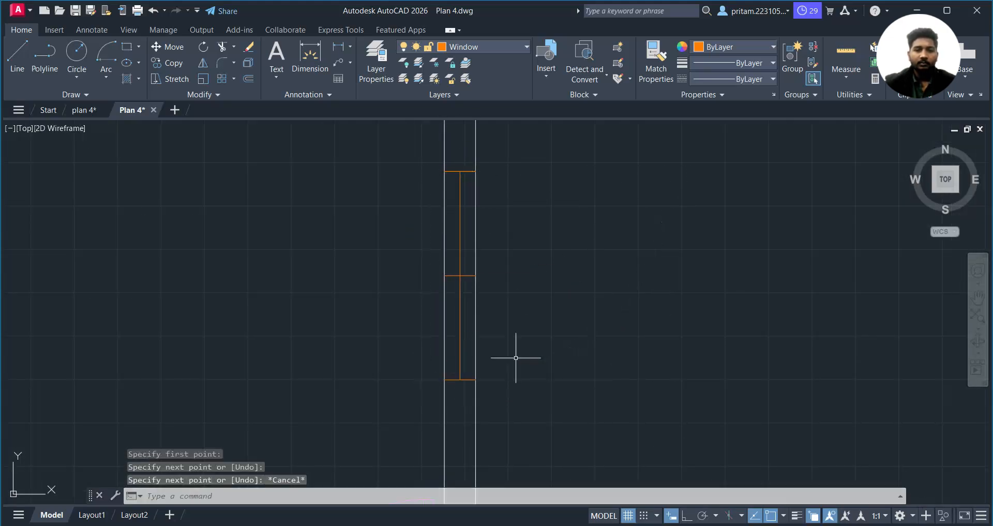
{"action": "left_click", "coordinate": [471, 265]}
{"action": "left_click", "coordinate": [468, 283]}
{"action": "key", "text": "Delete"}
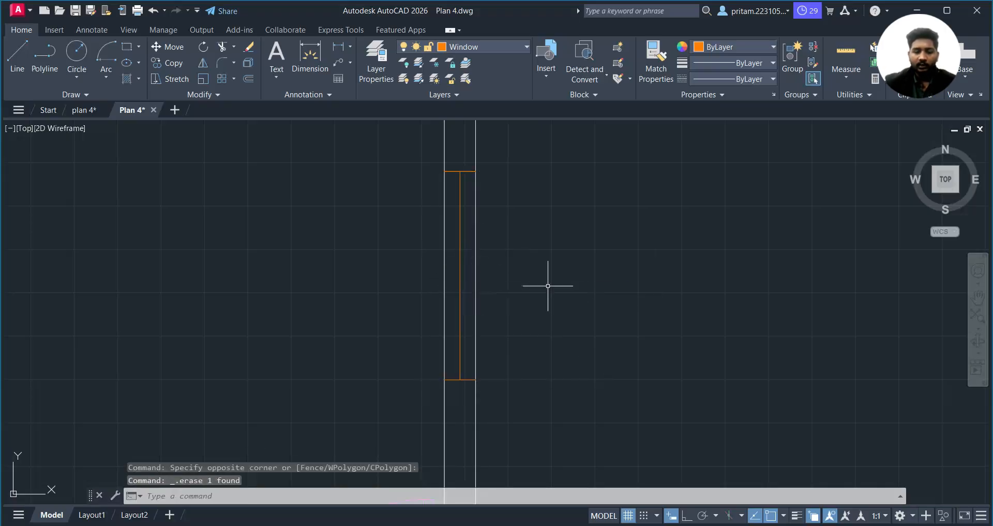
- Offset the east window's centre line by 1" to both sides
{"action": "type", "text": "o"}
{"action": "key", "text": "Return"}
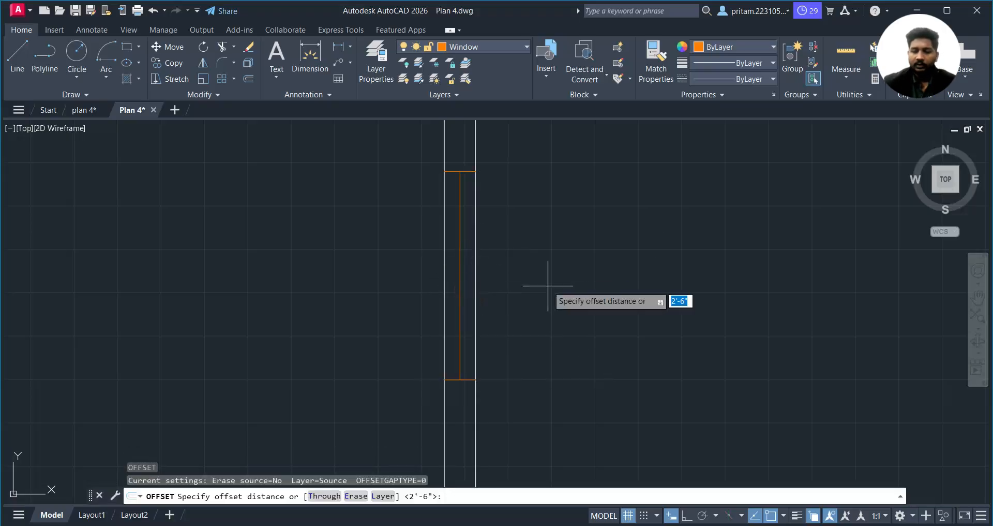
{"action": "type", "text": "1"}
{"action": "key", "text": "Return"}
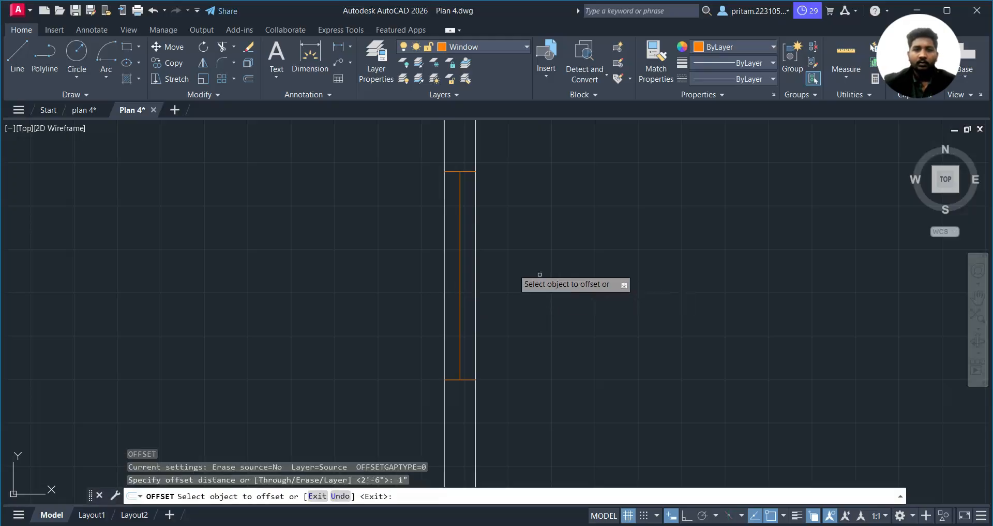
{"action": "left_click", "coordinate": [458, 260]}
{"action": "left_click", "coordinate": [447, 260]}
{"action": "left_click", "coordinate": [462, 260]}
{"action": "left_click", "coordinate": [466, 262]}
{"action": "scroll", "coordinate": [469, 261], "scroll_direction": "up", "scroll_amount": 2}
{"action": "key", "text": "Escape"}
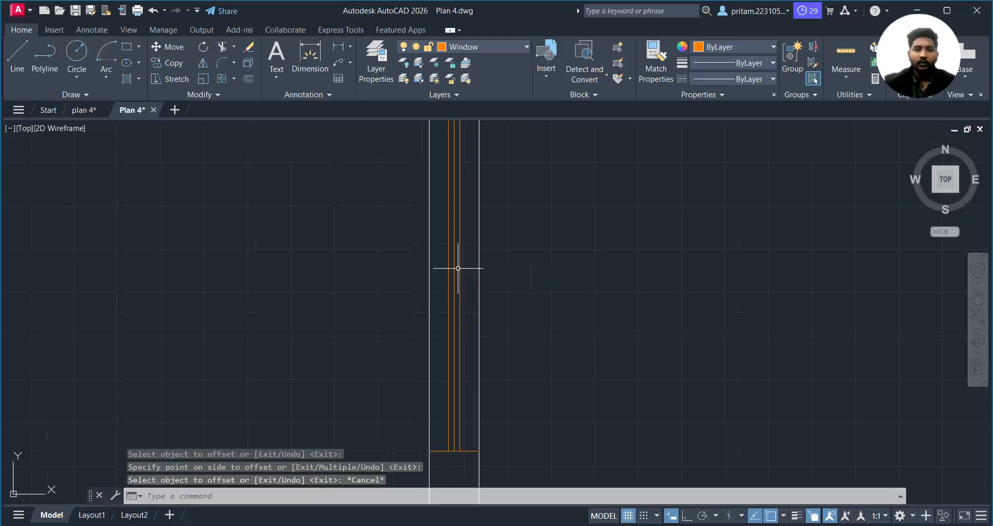
- Delete the original centre line of the east window, keeping the two offset glass lines
{"action": "left_click", "coordinate": [453, 268]}
{"action": "key", "text": "Delete"}
{"action": "scroll", "coordinate": [473, 272], "scroll_direction": "down", "scroll_amount": 2}
{"action": "scroll", "coordinate": [481, 266], "scroll_direction": "up", "scroll_amount": 1}
{"action": "scroll", "coordinate": [487, 265], "scroll_direction": "down", "scroll_amount": 1}
{"action": "scroll", "coordinate": [479, 223], "scroll_direction": "up", "scroll_amount": 2}
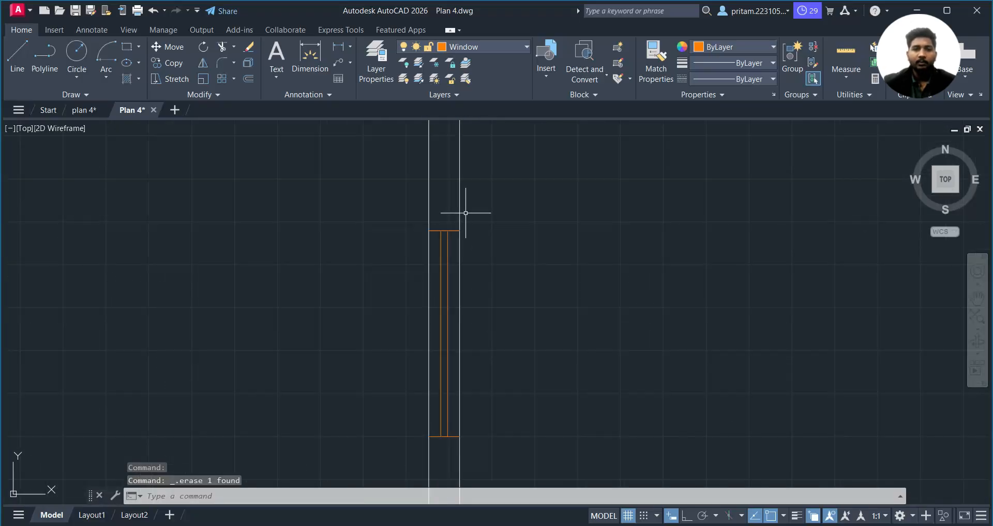
{"action": "left_click", "coordinate": [448, 221]}
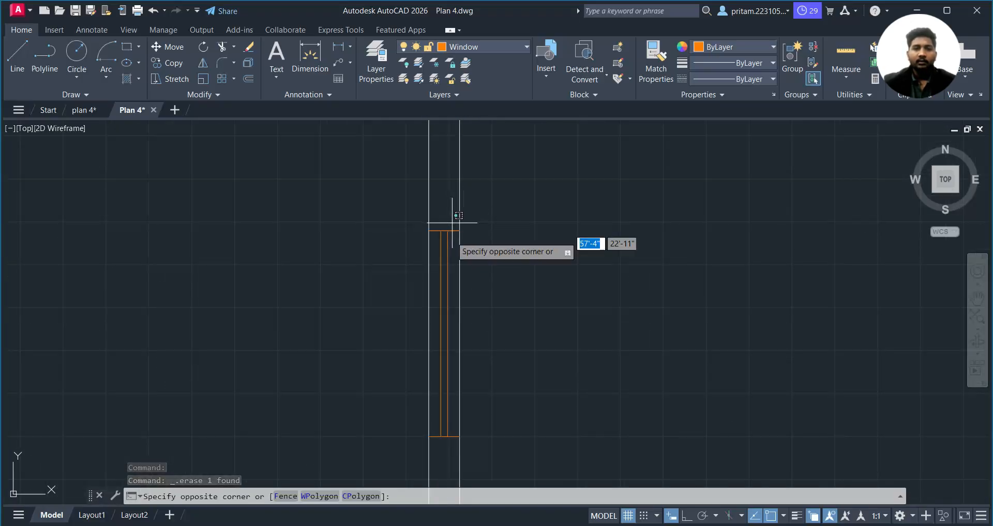
{"action": "left_click", "coordinate": [437, 448]}
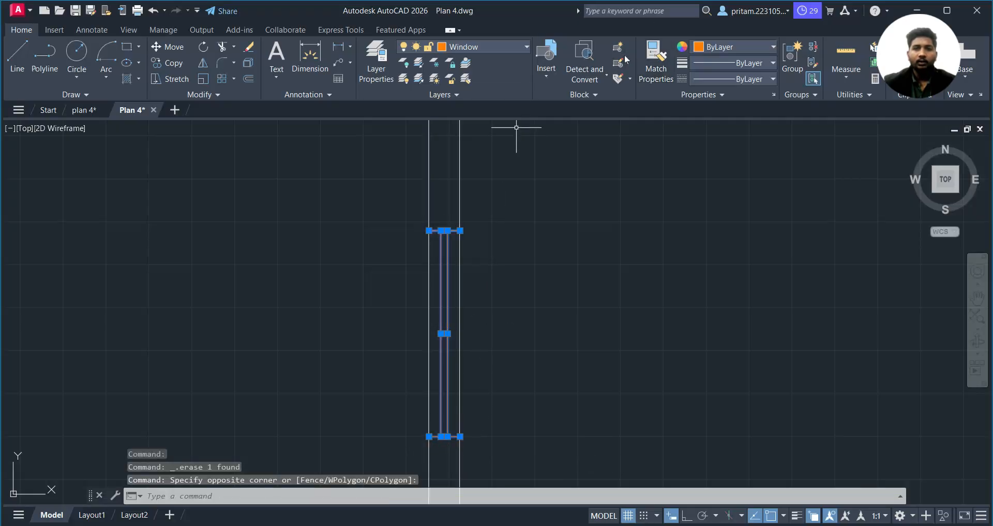
{"action": "key", "text": "Escape"}
- Draw a short line across the east wall's thickness from the midpoint of the small corner room's inner wall edge
{"action": "scroll", "coordinate": [523, 291], "scroll_direction": "down", "scroll_amount": 2}
{"action": "middle_click_drag", "start_coordinate": [512, 269], "coordinate": [498, 399]}
{"action": "mouse_move", "coordinate": [445, 228]}
{"action": "middle_mouse_down"}
{"action": "mouse_move", "coordinate": [431, 362]}
{"action": "mouse_move", "coordinate": [564, 225]}
{"action": "middle_mouse_up"}
{"action": "scroll", "coordinate": [454, 372], "scroll_direction": "down", "scroll_amount": 3}
{"action": "scroll", "coordinate": [437, 362], "scroll_direction": "up", "scroll_amount": 2}
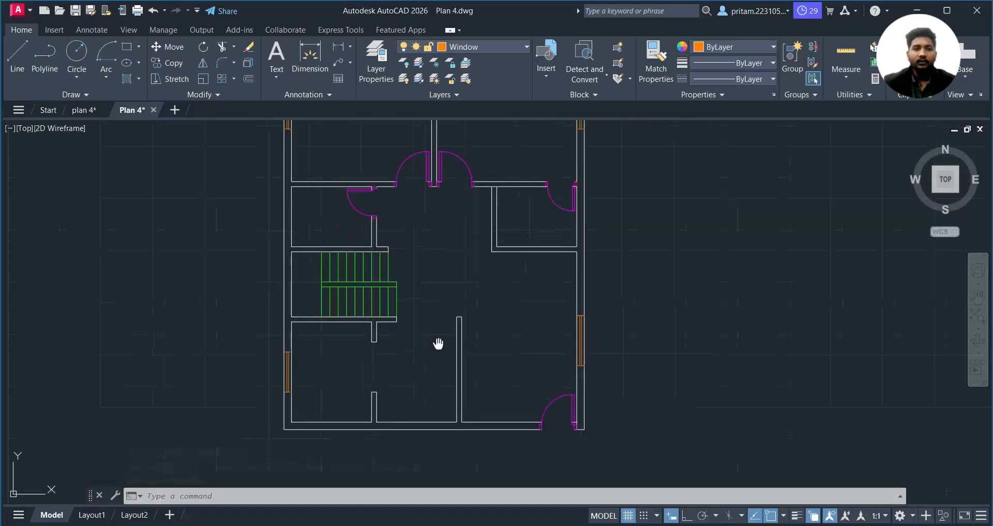
{"action": "middle_click_drag", "start_coordinate": [438, 344], "coordinate": [375, 432]}
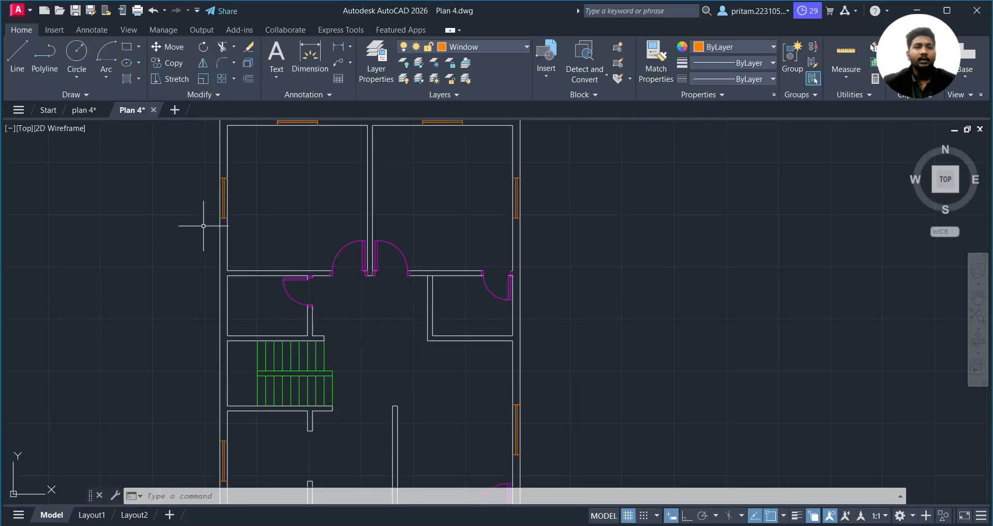
{"action": "scroll", "coordinate": [511, 314], "scroll_direction": "up", "scroll_amount": 4}
{"action": "middle_click_drag", "start_coordinate": [550, 313], "coordinate": [508, 335]}
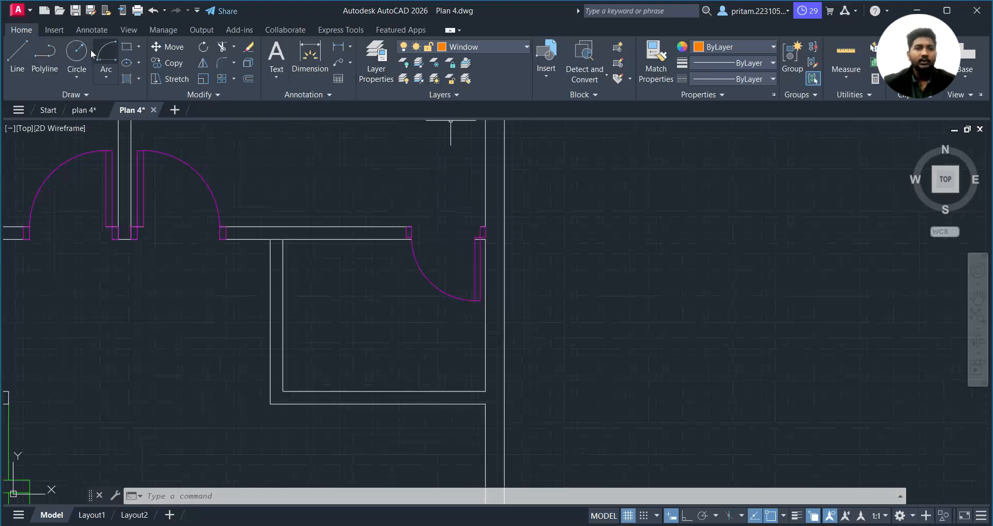
{"action": "left_click", "coordinate": [22, 49]}
{"action": "scroll", "coordinate": [504, 348], "scroll_direction": "up", "scroll_amount": 2}
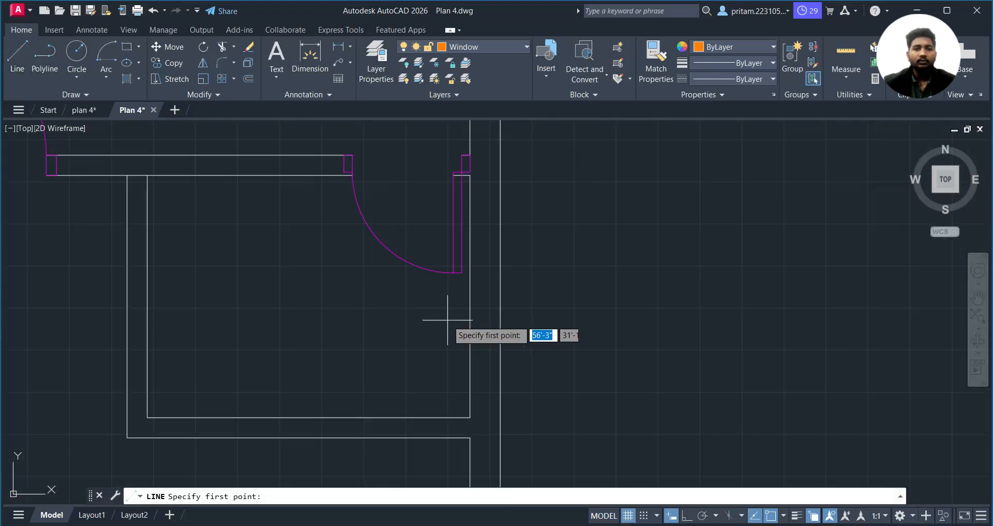
{"action": "left_click", "coordinate": [470, 296]}
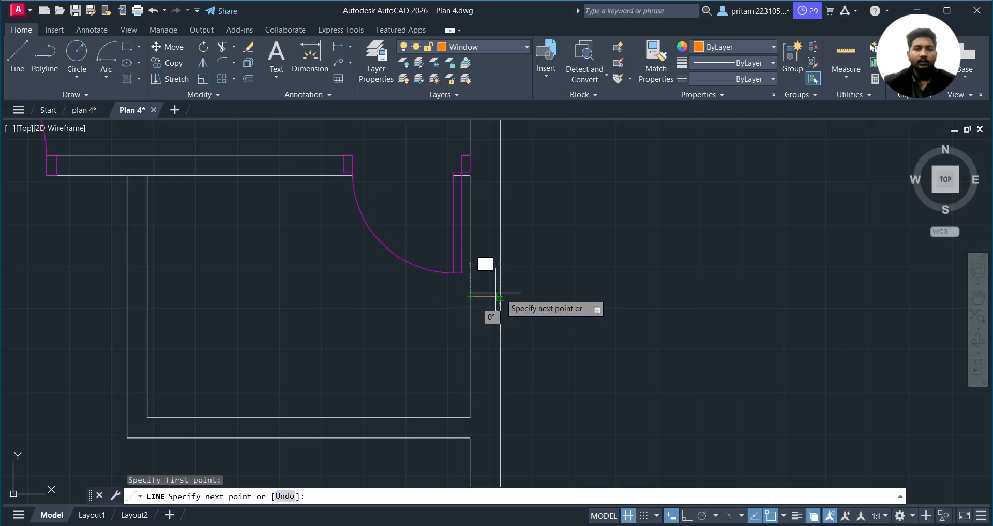
{"action": "left_click", "coordinate": [500, 296]}
{"action": "key", "text": "Escape"}
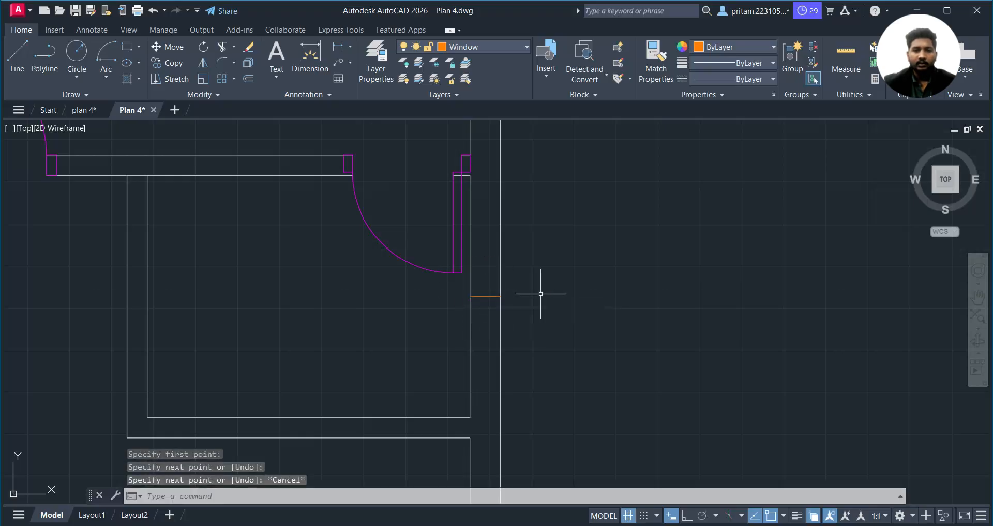
- Offset the short line in the small corner room's east wall by 1' to both sides
{"action": "key", "text": "Return"}
{"action": "type", "text": "1"}
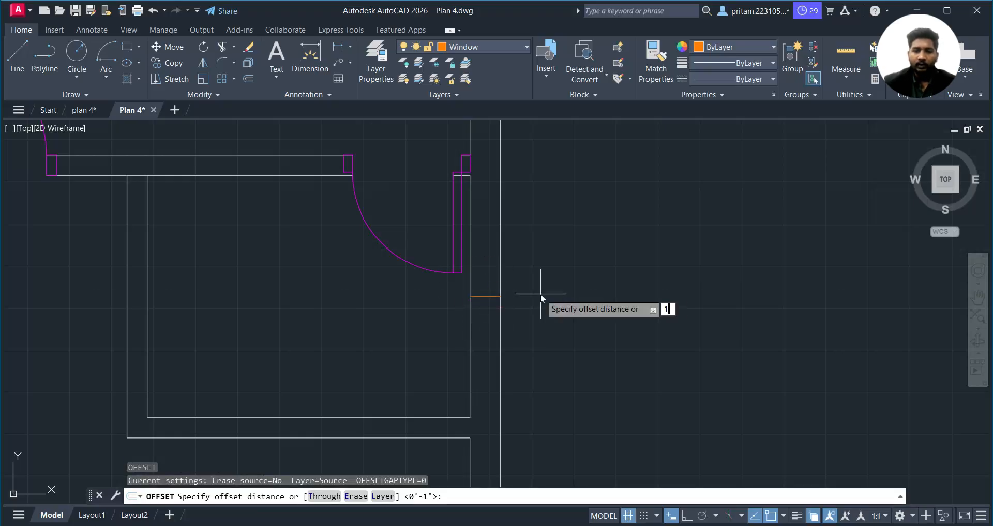
{"action": "type", "text": "'"}
{"action": "key", "text": "Return"}
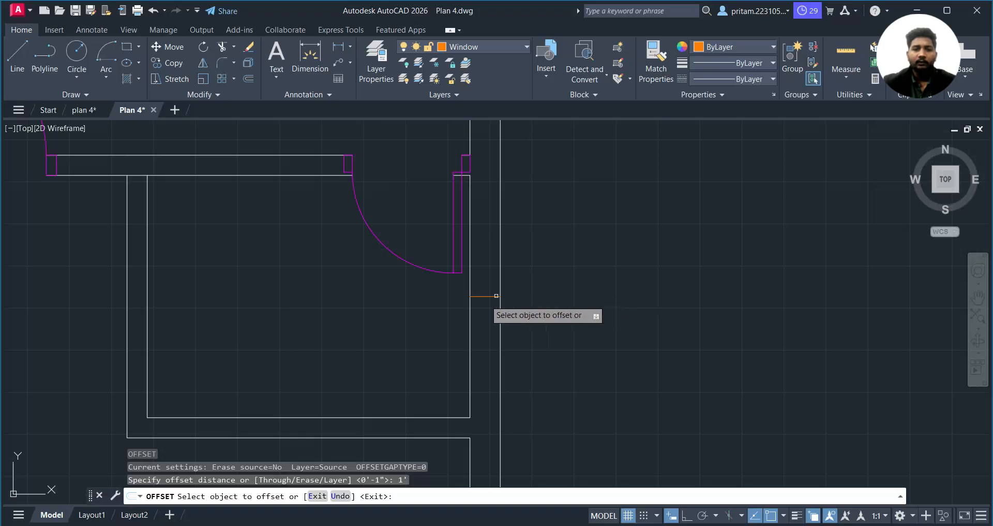
{"action": "left_click", "coordinate": [486, 297]}
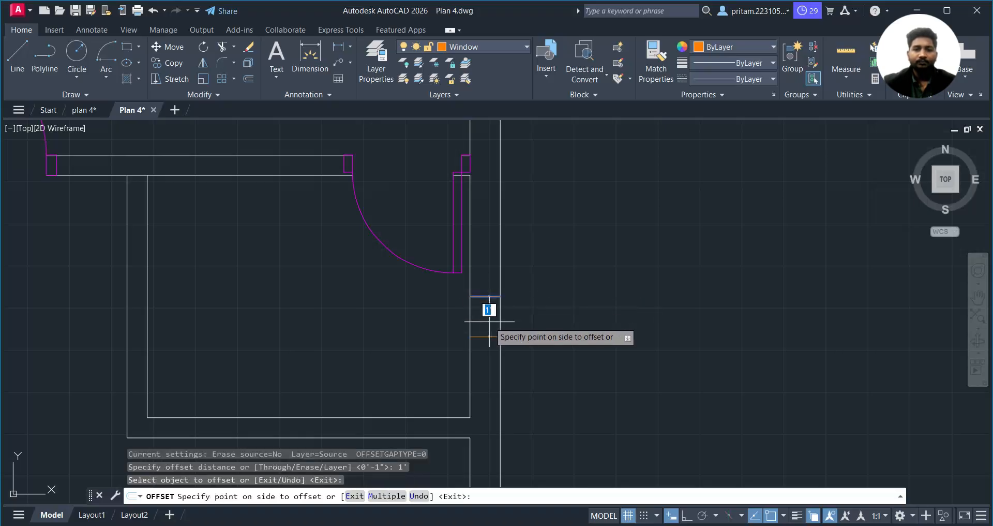
{"action": "left_click", "coordinate": [487, 320]}
{"action": "left_click", "coordinate": [486, 296]}
{"action": "left_click", "coordinate": [488, 274]}
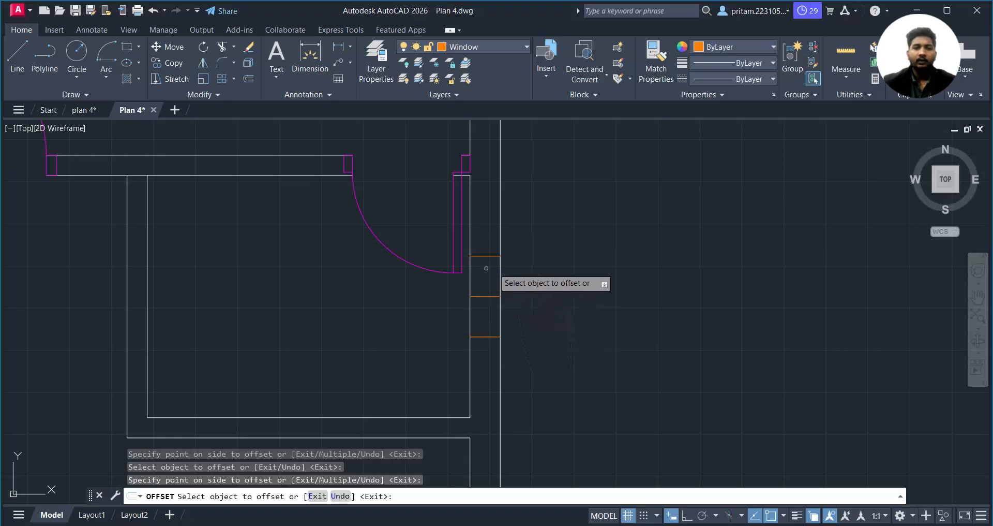
{"action": "key", "text": "Escape"}
- Join the midpoints of the ventilator's two end lines with a centre line and delete its middle cross line
{"action": "type", "text": "l"}
{"action": "key", "text": "Return"}
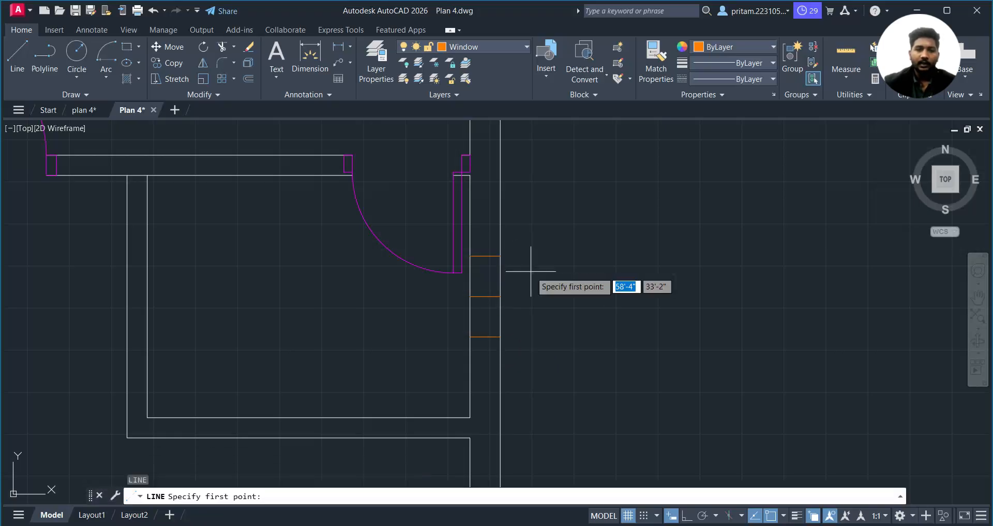
{"action": "scroll", "coordinate": [486, 266], "scroll_direction": "up", "scroll_amount": 2}
{"action": "left_click", "coordinate": [485, 252]}
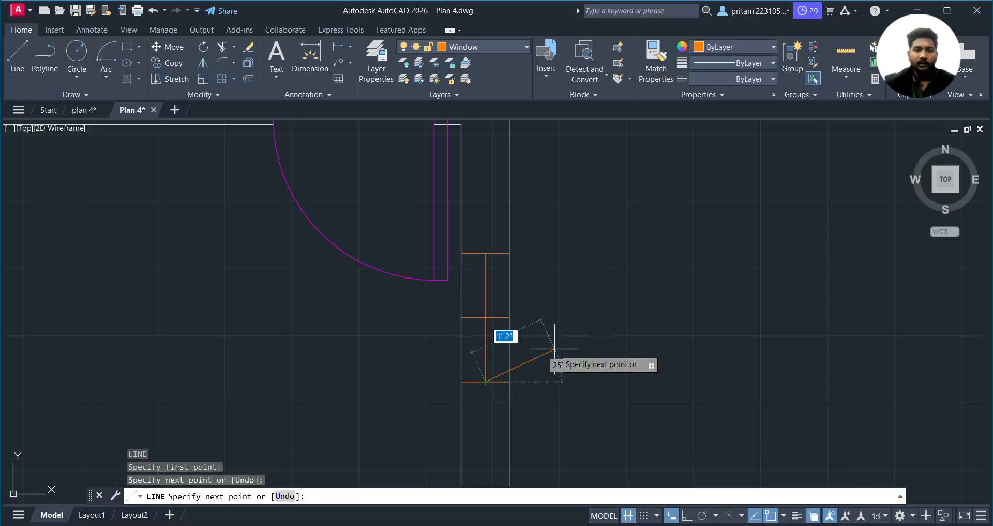
{"action": "key", "text": "Escape"}
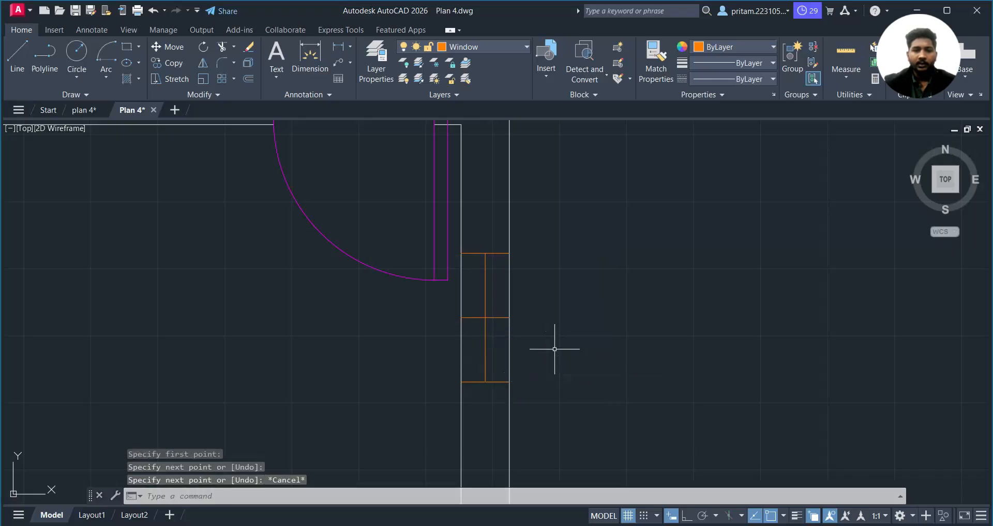
{"action": "left_click", "coordinate": [508, 317]}
{"action": "key", "text": "Delete"}
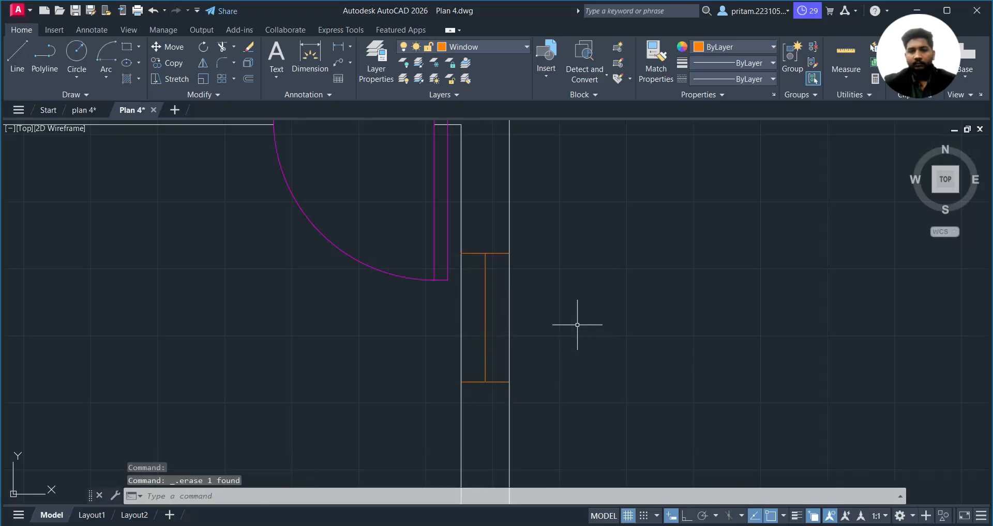
- Offset the east ventilator's centre line by 1" to both sides and delete the original centre line
{"action": "type", "text": "o"}
{"action": "key", "text": "Return"}
{"action": "type", "text": "1"}
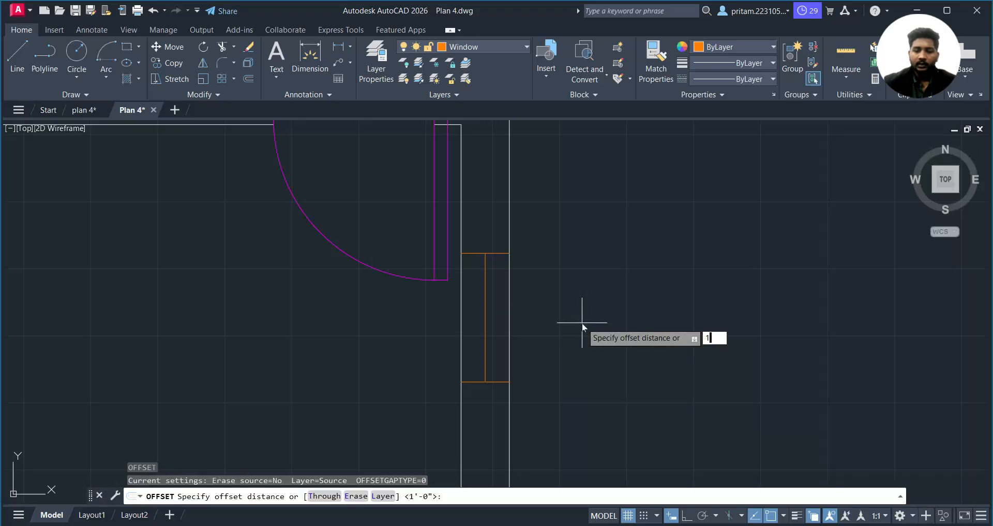
{"action": "type", "text": "\""}
{"action": "key", "text": "Return"}
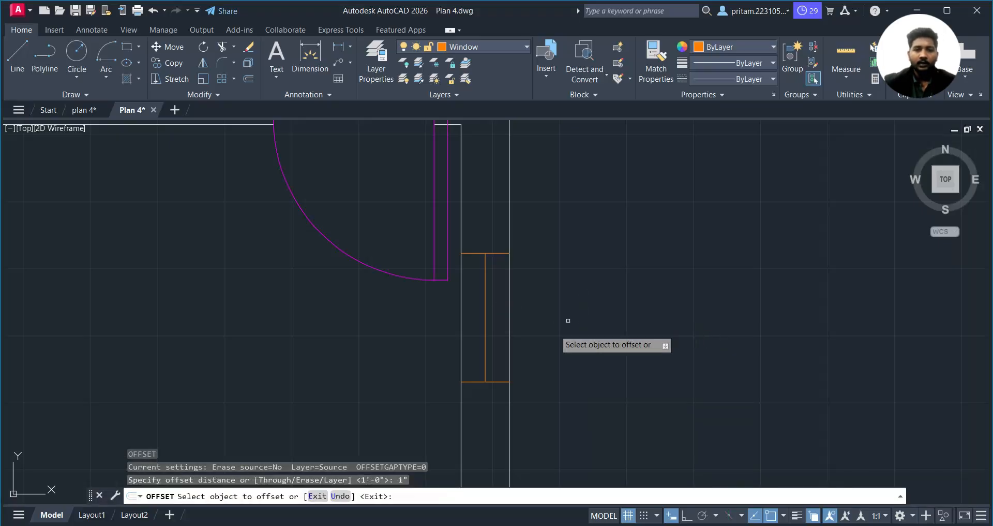
{"action": "left_click", "coordinate": [485, 330]}
{"action": "left_click", "coordinate": [499, 333]}
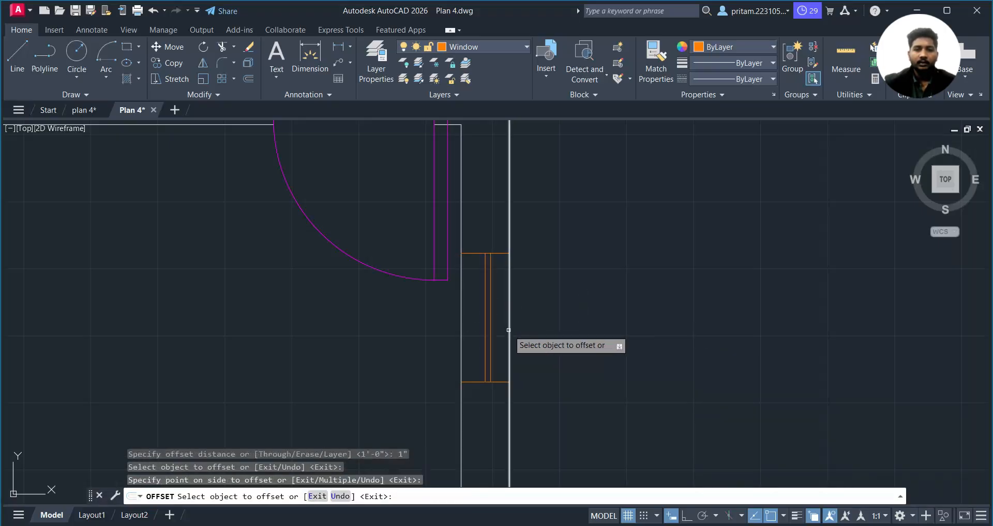
{"action": "left_click", "coordinate": [488, 332]}
{"action": "left_click", "coordinate": [469, 333]}
{"action": "key", "text": "Escape"}
{"action": "scroll", "coordinate": [460, 335], "scroll_direction": "up", "scroll_amount": 2}
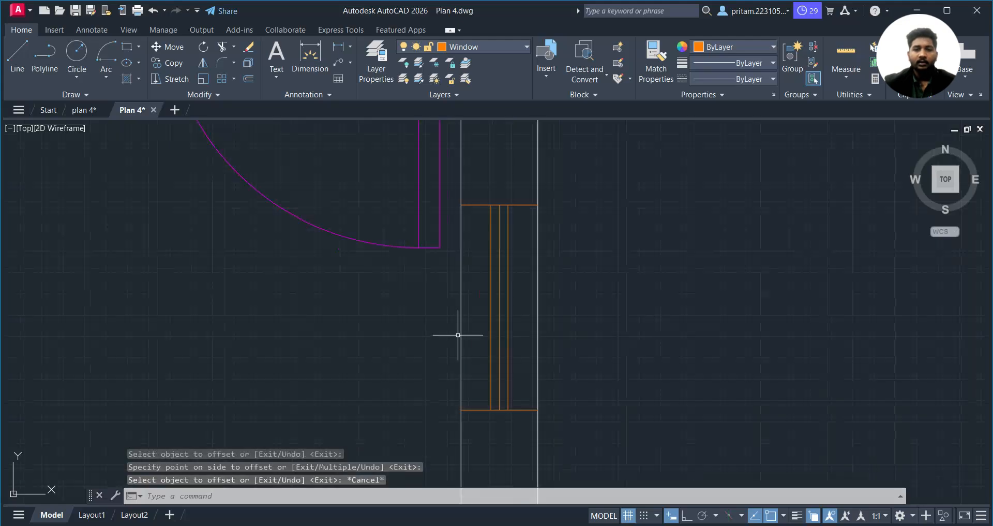
{"action": "left_click", "coordinate": [499, 333]}
{"action": "key", "text": "Delete"}
- Mirror the ventilator onto the west wall about a vertical line through the north wall's midpoint, keeping the original
{"action": "scroll", "coordinate": [502, 333], "scroll_direction": "down", "scroll_amount": 4}
{"action": "left_click", "coordinate": [514, 269]}
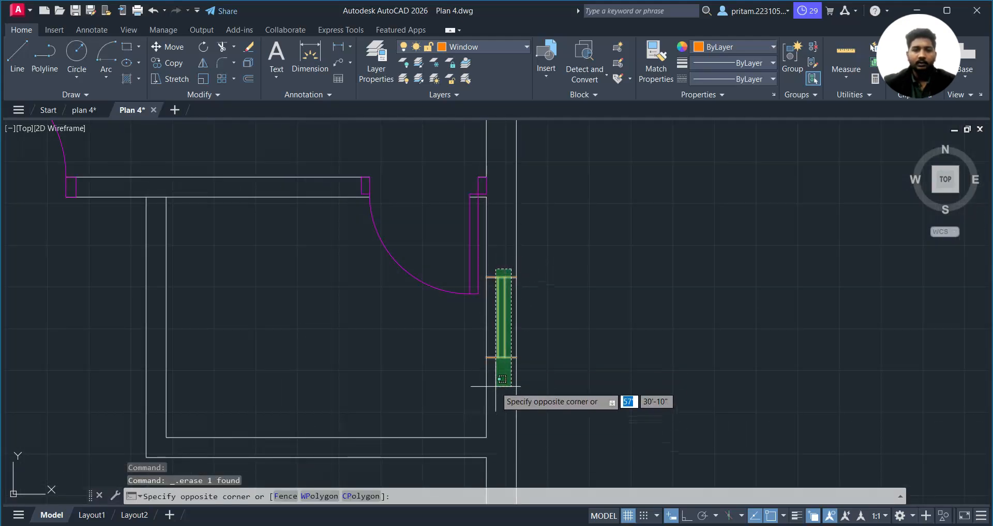
{"action": "left_click", "coordinate": [489, 380]}
{"action": "scroll", "coordinate": [491, 383], "scroll_direction": "down", "scroll_amount": 4}
{"action": "scroll", "coordinate": [192, 374], "scroll_direction": "up", "scroll_amount": 2}
{"action": "scroll", "coordinate": [215, 339], "scroll_direction": "down", "scroll_amount": 4}
{"action": "scroll", "coordinate": [247, 348], "scroll_direction": "up", "scroll_amount": 2}
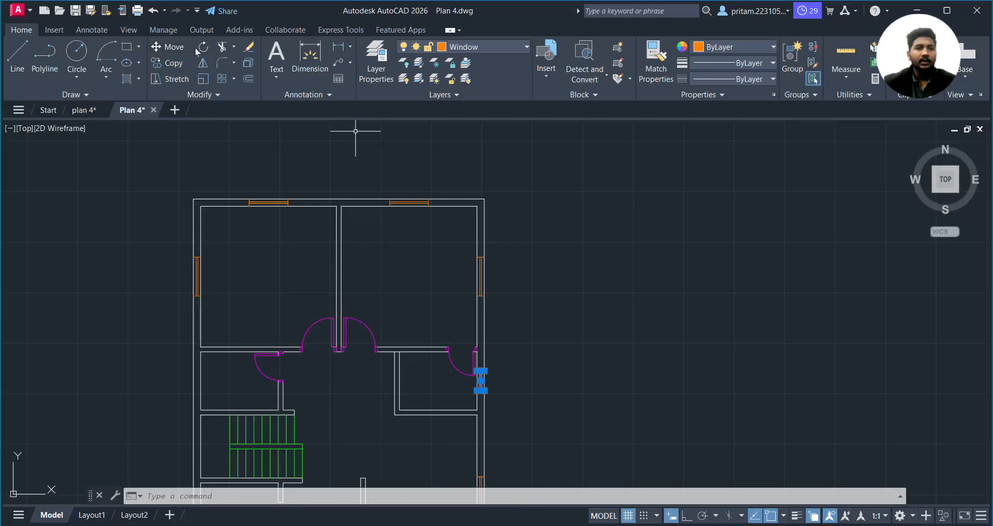
{"action": "left_click", "coordinate": [202, 63]}
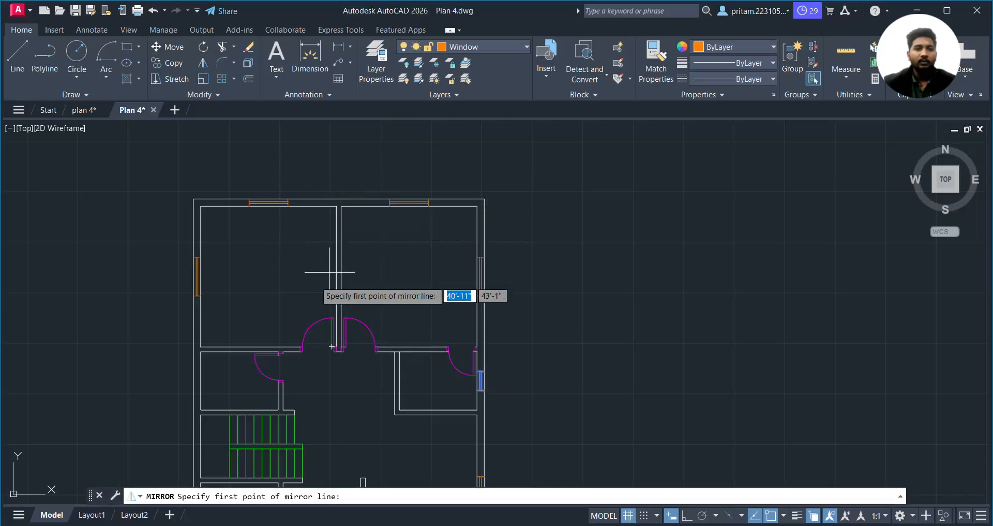
{"action": "scroll", "coordinate": [320, 195], "scroll_direction": "up", "scroll_amount": 2}
{"action": "scroll", "coordinate": [320, 195], "scroll_direction": "up", "scroll_amount": 2}
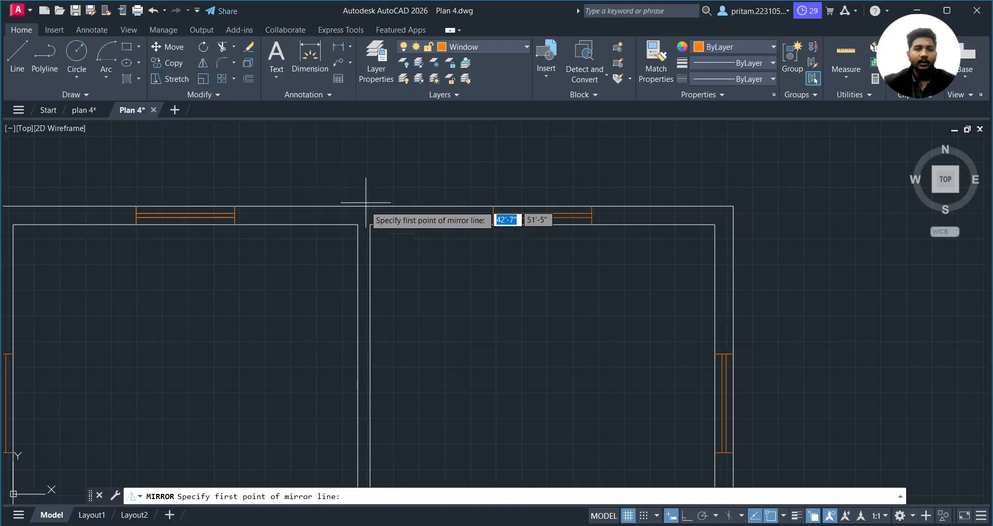
{"action": "left_click", "coordinate": [364, 206]}
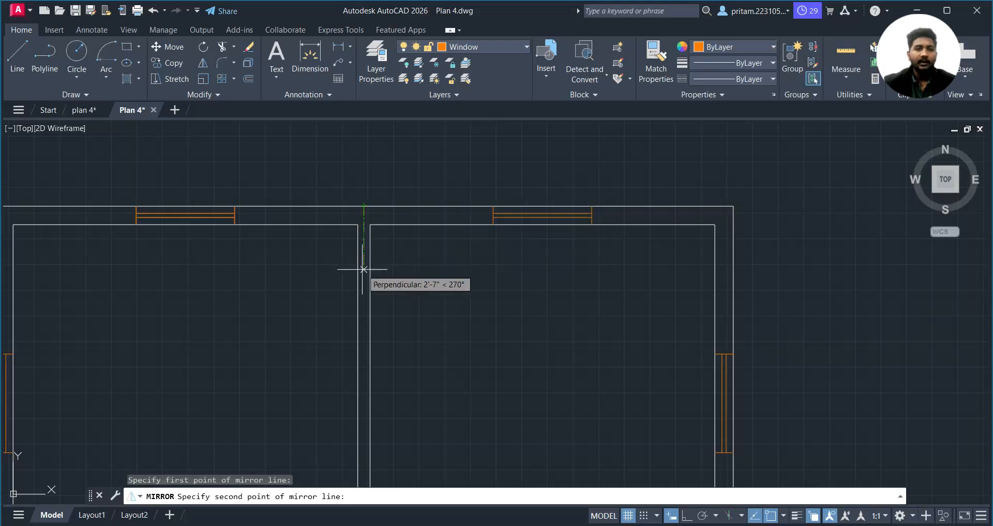
{"action": "left_click", "coordinate": [363, 269]}
{"action": "left_click", "coordinate": [386, 314]}
{"action": "scroll", "coordinate": [406, 295], "scroll_direction": "down", "scroll_amount": 3}
{"action": "scroll", "coordinate": [223, 300], "scroll_direction": "up", "scroll_amount": 2}
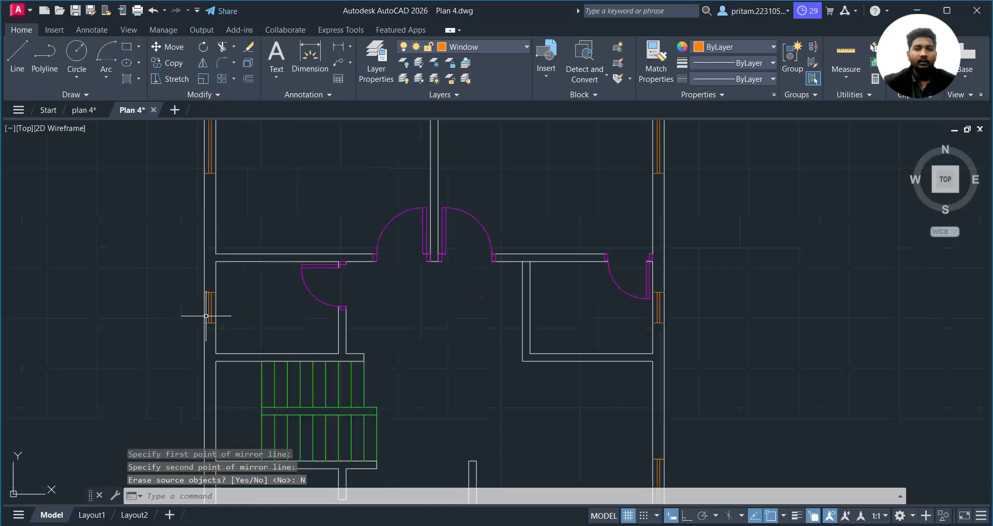
{"action": "scroll", "coordinate": [206, 316], "scroll_direction": "down", "scroll_amount": 4}
{"action": "middle_click_drag", "start_coordinate": [217, 318], "coordinate": [248, 275]}
{"action": "key", "text": "Escape"}
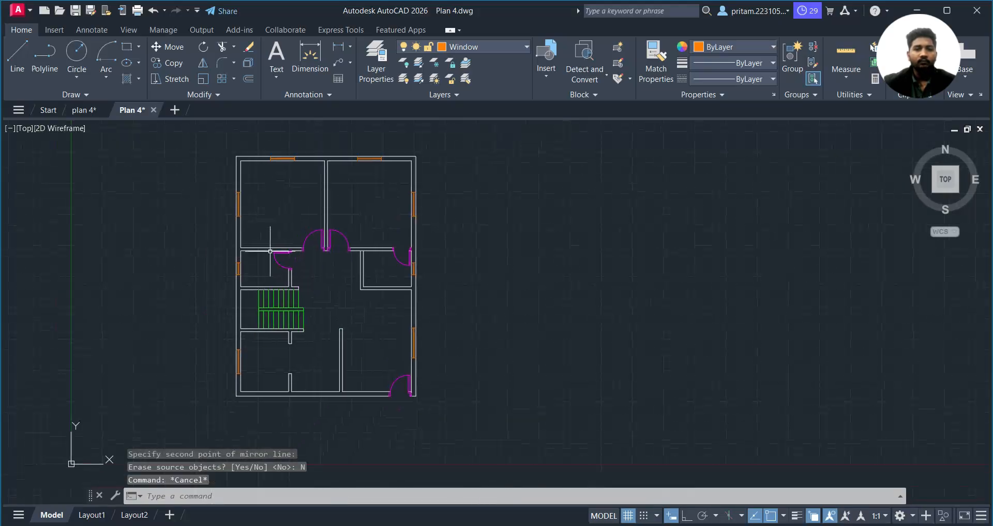
{"action": "key", "text": "Escape"}
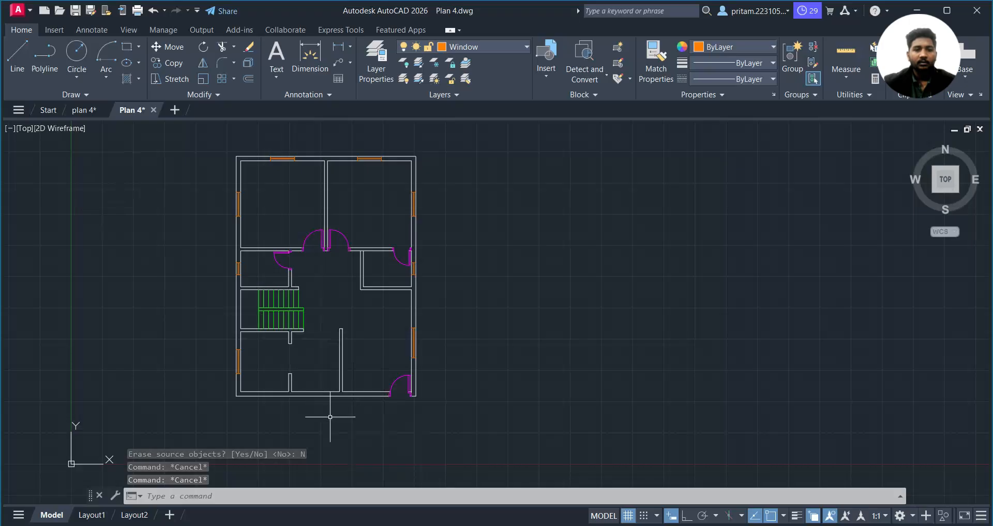
- Check the dining window in the reference drawing, and try to copy the northwest bedroom's north window into the south wall between the two partitions
{"action": "left_click", "coordinate": [76, 111]}
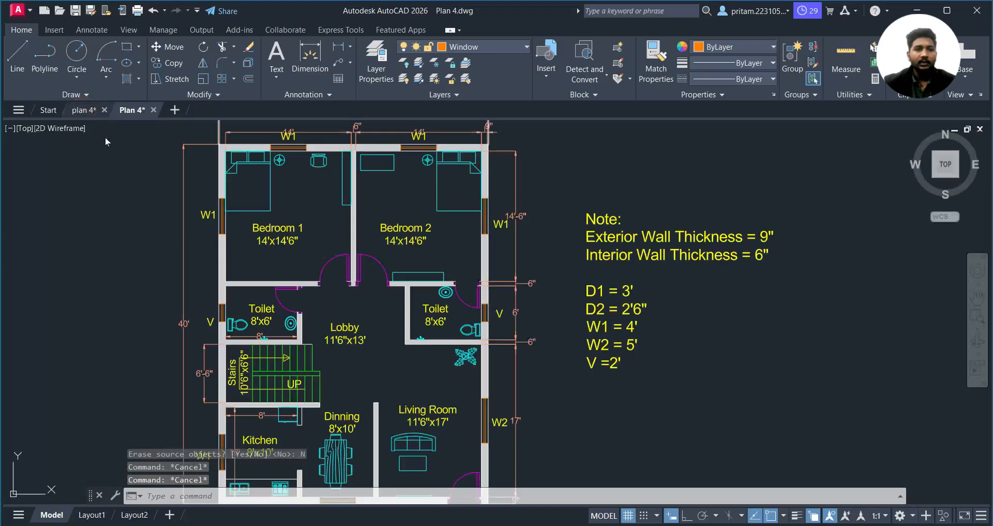
{"action": "scroll", "coordinate": [393, 335], "scroll_direction": "down", "scroll_amount": 2}
{"action": "scroll", "coordinate": [393, 335], "scroll_direction": "up", "scroll_amount": 2}
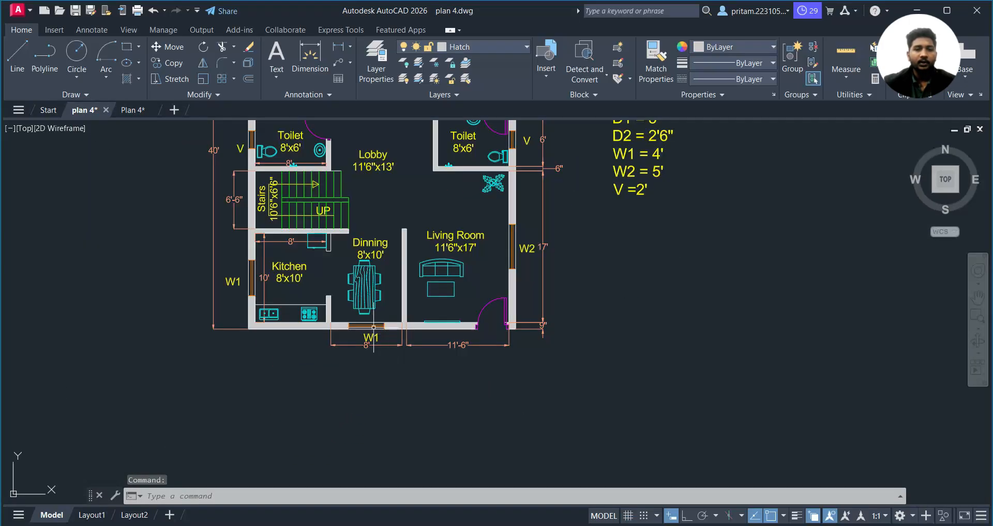
{"action": "left_click", "coordinate": [133, 110]}
{"action": "scroll", "coordinate": [474, 229], "scroll_direction": "up", "scroll_amount": 5}
{"action": "left_click", "coordinate": [495, 218]}
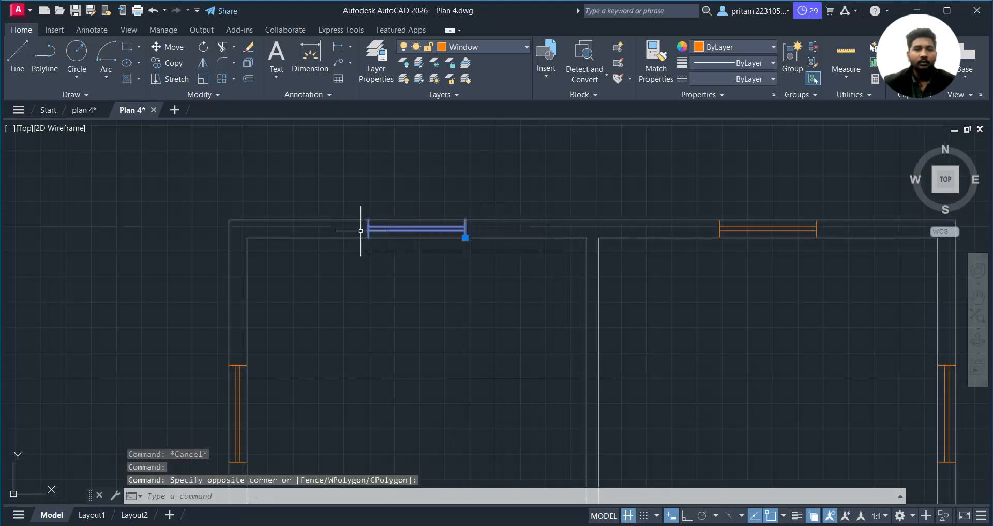
{"action": "key", "text": "Return"}
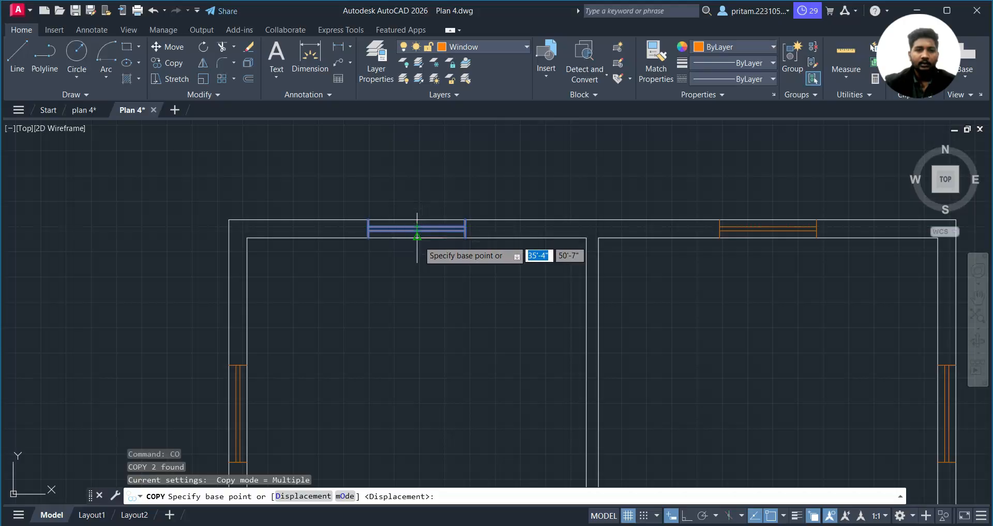
{"action": "left_click", "coordinate": [417, 229]}
{"action": "scroll", "coordinate": [415, 288], "scroll_direction": "down", "scroll_amount": 2}
{"action": "middle_click_drag", "start_coordinate": [397, 294], "coordinate": [218, 88]}
{"action": "scroll", "coordinate": [283, 185], "scroll_direction": "down", "scroll_amount": 2}
{"action": "middle_click_drag", "start_coordinate": [315, 286], "coordinate": [367, 222]}
{"action": "scroll", "coordinate": [324, 278], "scroll_direction": "up", "scroll_amount": 3}
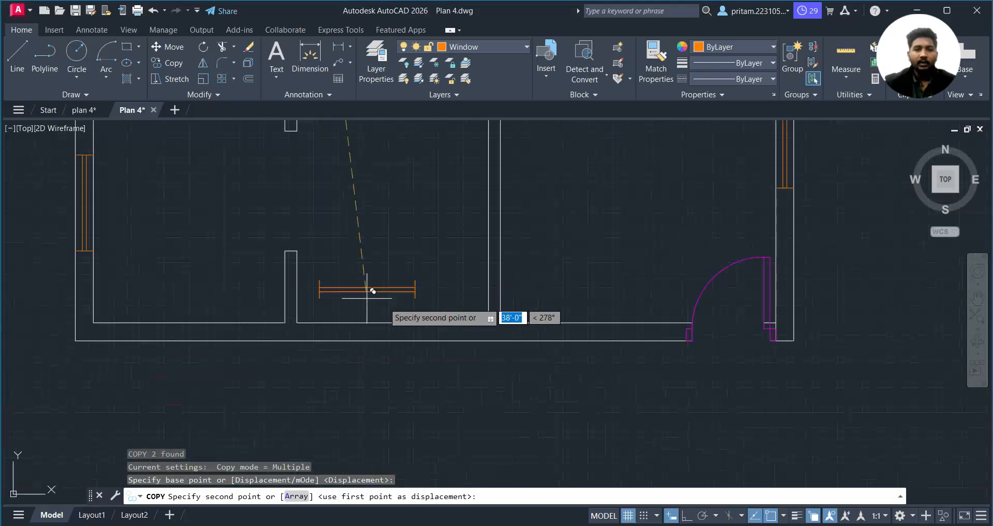
{"action": "left_click", "coordinate": [393, 340]}
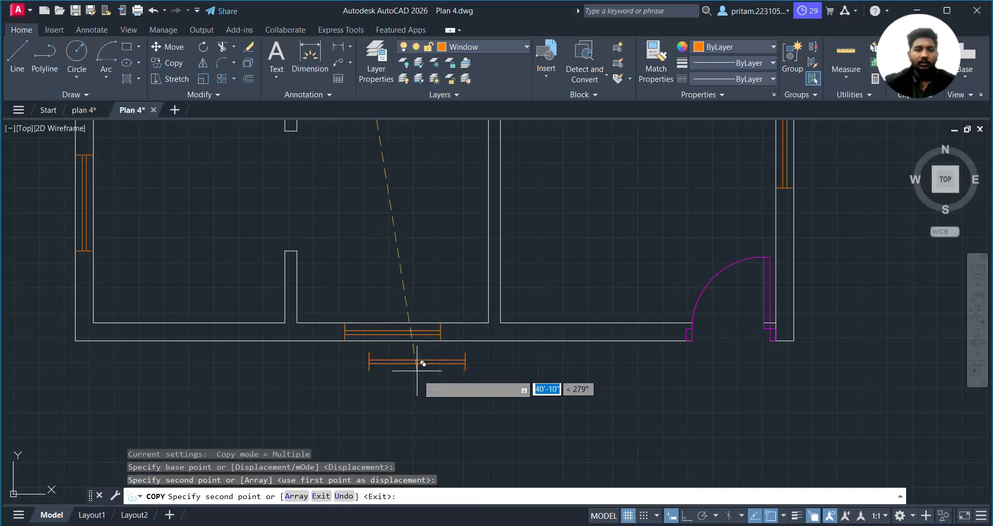
{"action": "key", "text": "Escape"}
{"action": "scroll", "coordinate": [415, 336], "scroll_direction": "up", "scroll_amount": 5}
{"action": "scroll", "coordinate": [459, 327], "scroll_direction": "up", "scroll_amount": 4}
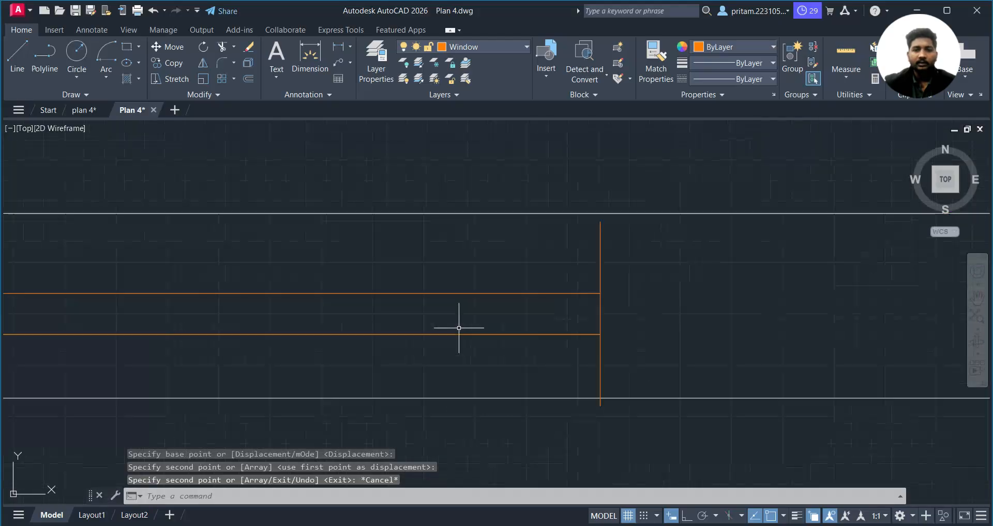
- Move the misaligned window copy off the south wall into the dining area and delete it
{"action": "scroll", "coordinate": [458, 328], "scroll_direction": "down", "scroll_amount": 6}
{"action": "left_click", "coordinate": [549, 308]}
{"action": "left_click", "coordinate": [460, 329]}
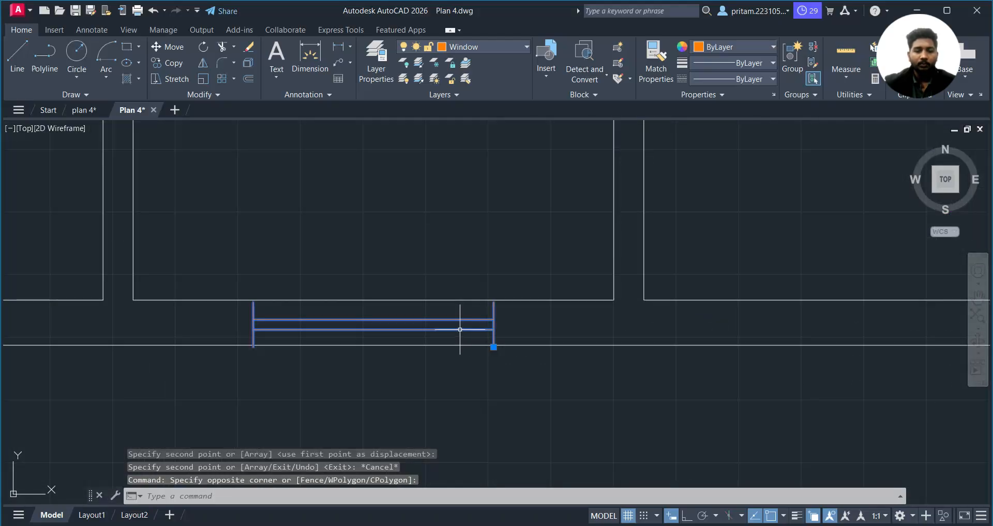
{"action": "type", "text": "m"}
{"action": "key", "text": "Return"}
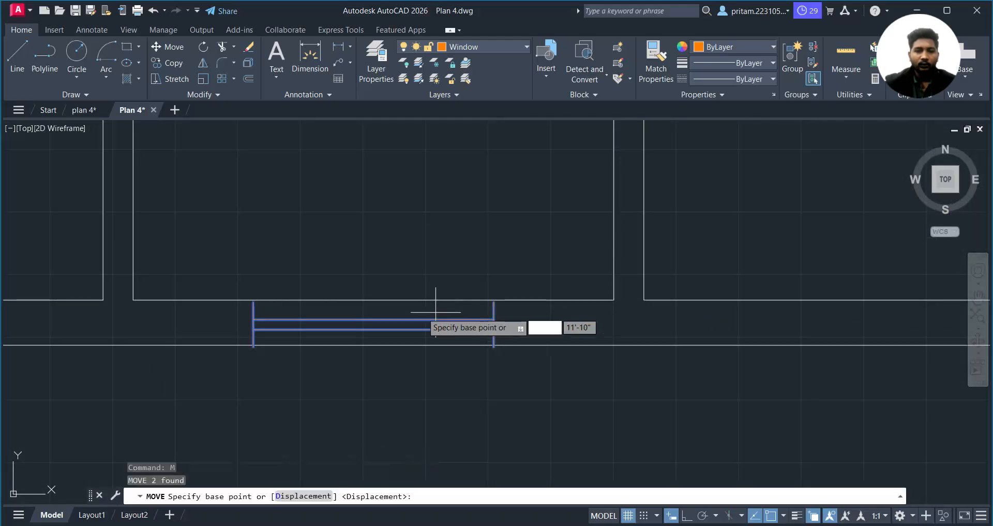
{"action": "left_click", "coordinate": [373, 318]}
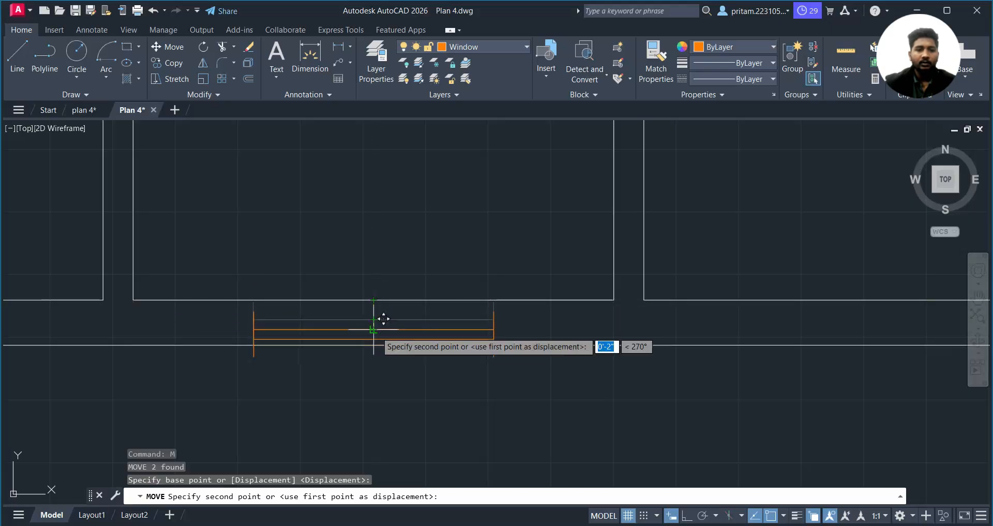
{"action": "left_click", "coordinate": [380, 258]}
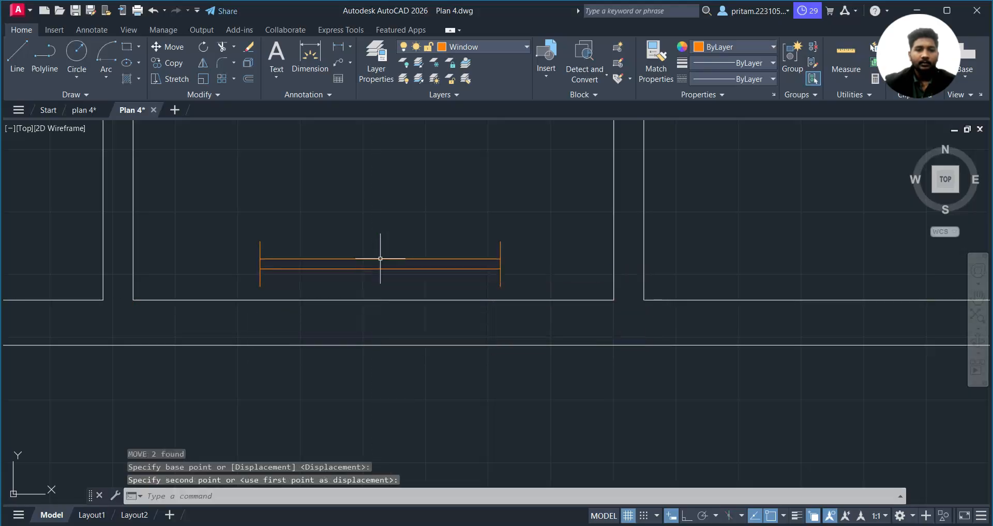
{"action": "left_click", "coordinate": [521, 213]}
{"action": "left_click", "coordinate": [450, 277]}
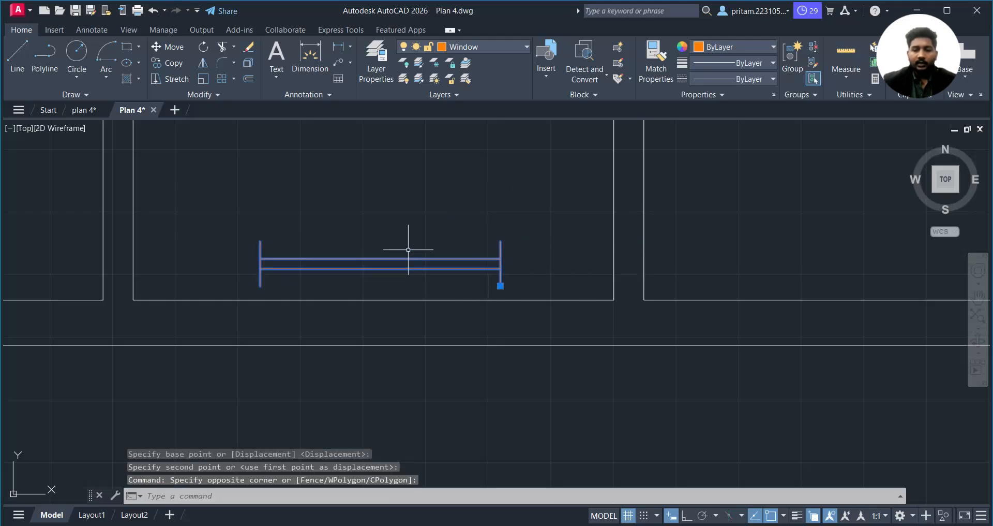
{"action": "key", "text": "Delete"}
- Copy the northwest bedroom's north window from its outer-edge midpoint to the midpoint of the dining area's south inner wall edge
{"action": "scroll", "coordinate": [408, 244], "scroll_direction": "down", "scroll_amount": 5}
{"action": "scroll", "coordinate": [474, 186], "scroll_direction": "up", "scroll_amount": 4}
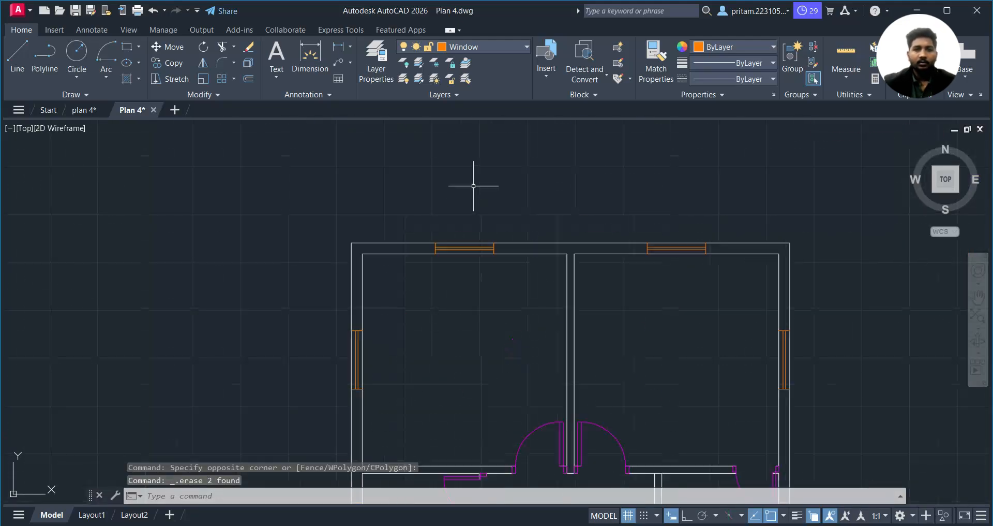
{"action": "scroll", "coordinate": [518, 277], "scroll_direction": "up", "scroll_amount": 6}
{"action": "left_click", "coordinate": [466, 280]}
{"action": "left_click", "coordinate": [378, 331]}
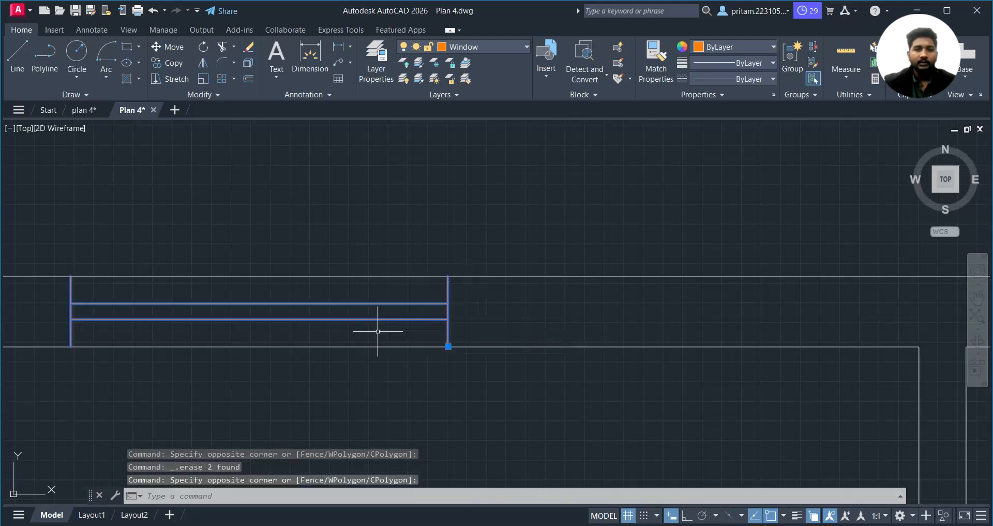
{"action": "type", "text": "co"}
{"action": "key", "text": "Return"}
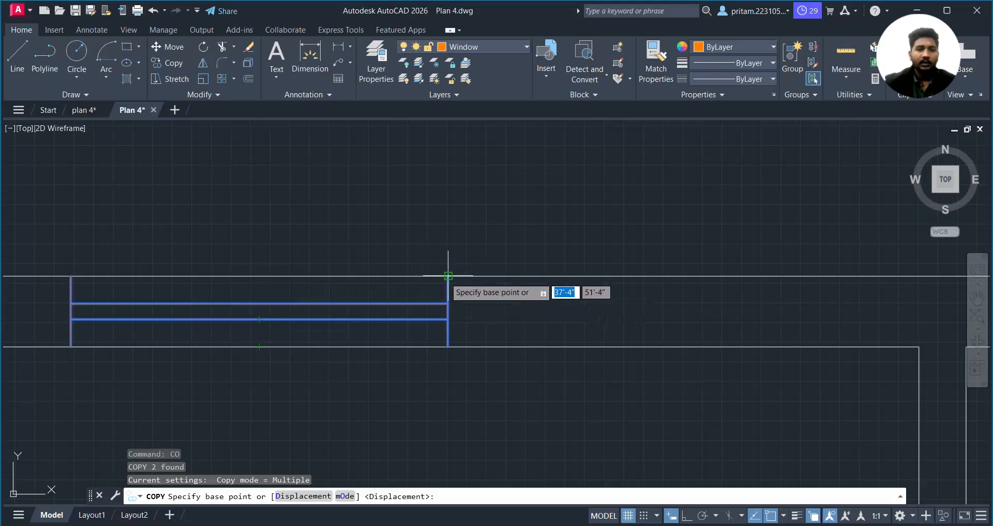
{"action": "left_click", "coordinate": [259, 276]}
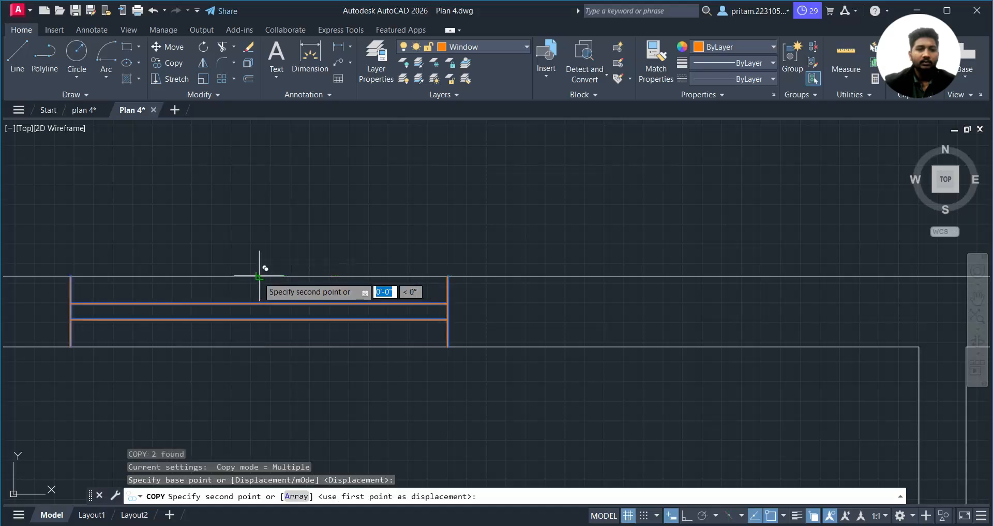
{"action": "scroll", "coordinate": [305, 395], "scroll_direction": "down", "scroll_amount": 10}
{"action": "middle_click_drag", "start_coordinate": [364, 337], "coordinate": [439, 150]}
{"action": "scroll", "coordinate": [385, 332], "scroll_direction": "up", "scroll_amount": 5}
{"action": "scroll", "coordinate": [386, 355], "scroll_direction": "up", "scroll_amount": 3}
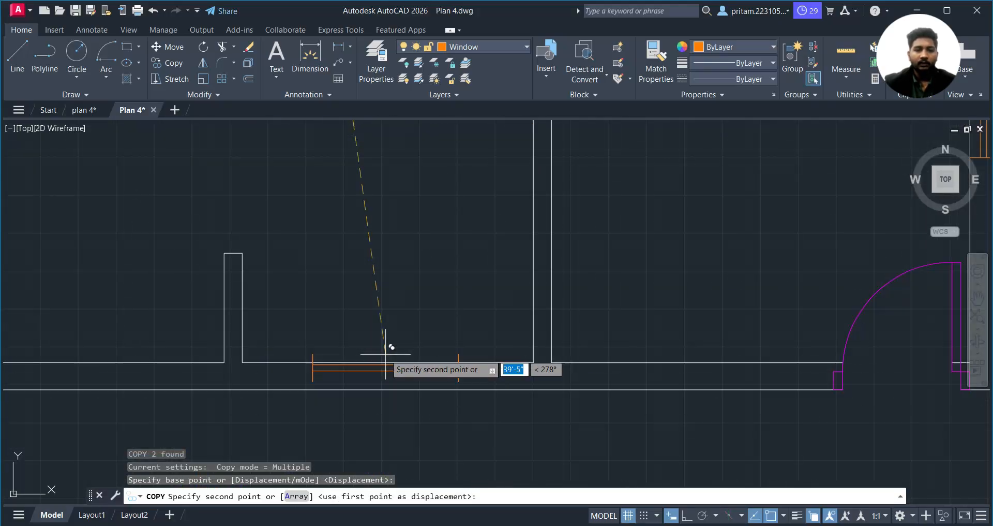
{"action": "left_click", "coordinate": [388, 365]}
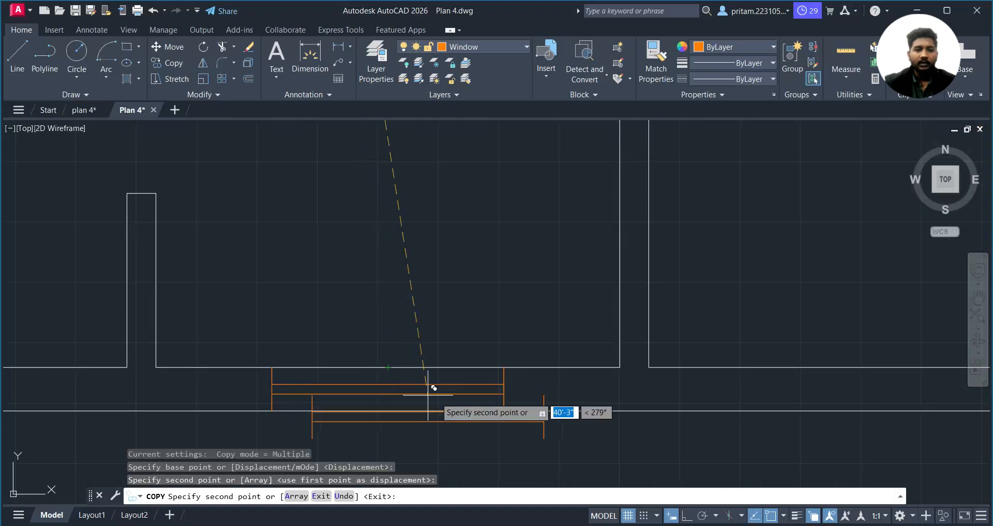
{"action": "key", "text": "Escape"}
{"action": "scroll", "coordinate": [437, 399], "scroll_direction": "down", "scroll_amount": 1}
{"action": "scroll", "coordinate": [439, 394], "scroll_direction": "up", "scroll_amount": 1}
{"action": "scroll", "coordinate": [414, 379], "scroll_direction": "up", "scroll_amount": 5}
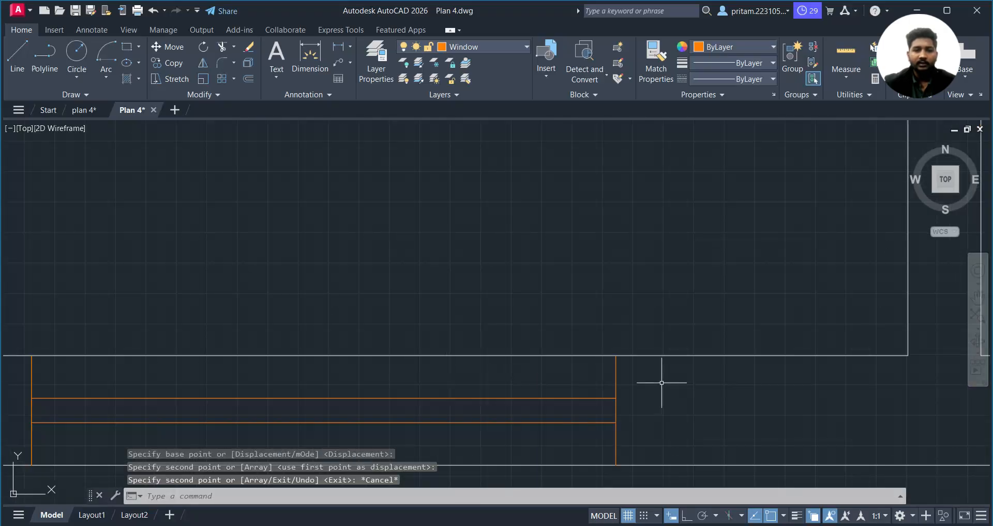
{"action": "scroll", "coordinate": [661, 381], "scroll_direction": "down", "scroll_amount": 10}
{"action": "key", "text": "Escape"}
{"action": "scroll", "coordinate": [532, 387], "scroll_direction": "down", "scroll_amount": 4}
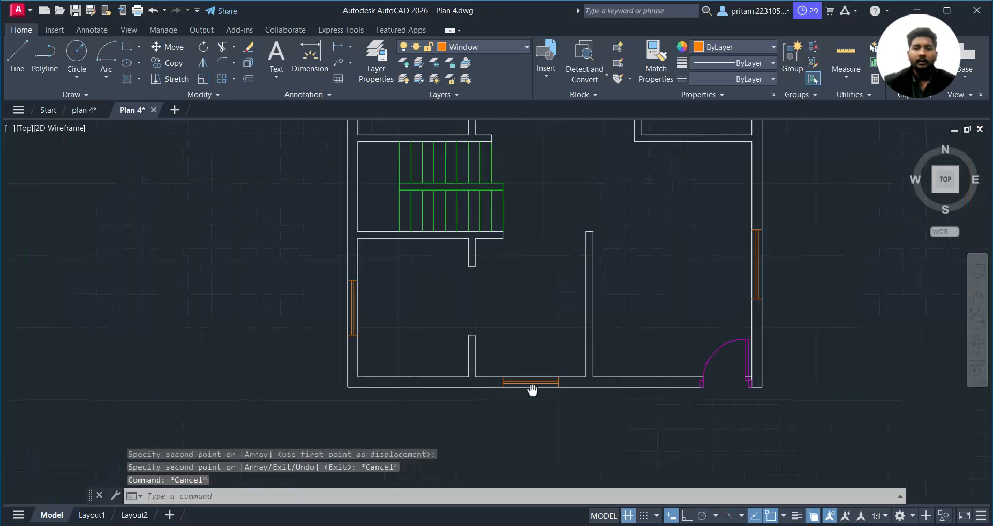
- Save the Plan 4 drawing with the completed windows and ventilators
{"action": "scroll", "coordinate": [481, 330], "scroll_direction": "down", "scroll_amount": 4}
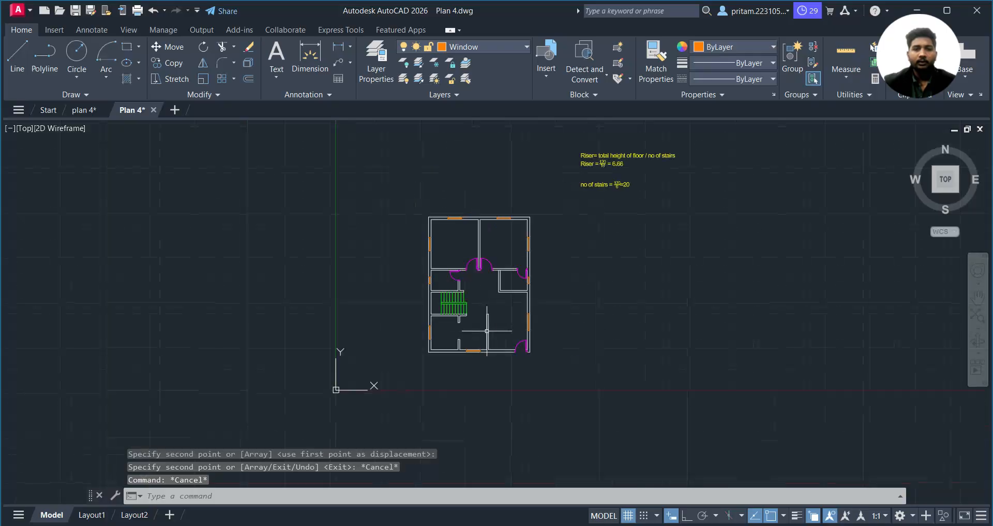
{"action": "scroll", "coordinate": [357, 315], "scroll_direction": "up", "scroll_amount": 2}
{"action": "key", "text": "ctrl+s"}
{"action": "mouse_move", "coordinate": [619, 304]}
{"action": "middle_mouse_down"}
{"action": "mouse_move", "coordinate": [497, 309]}
{"action": "mouse_move", "coordinate": [477, 327]}
{"action": "middle_mouse_up"}
- Switch to the Canva floor plan notes and read the section that follows Step 6 — Draw Windows & Ventilators
{"action": "mouse_move", "coordinate": [650, 522]}
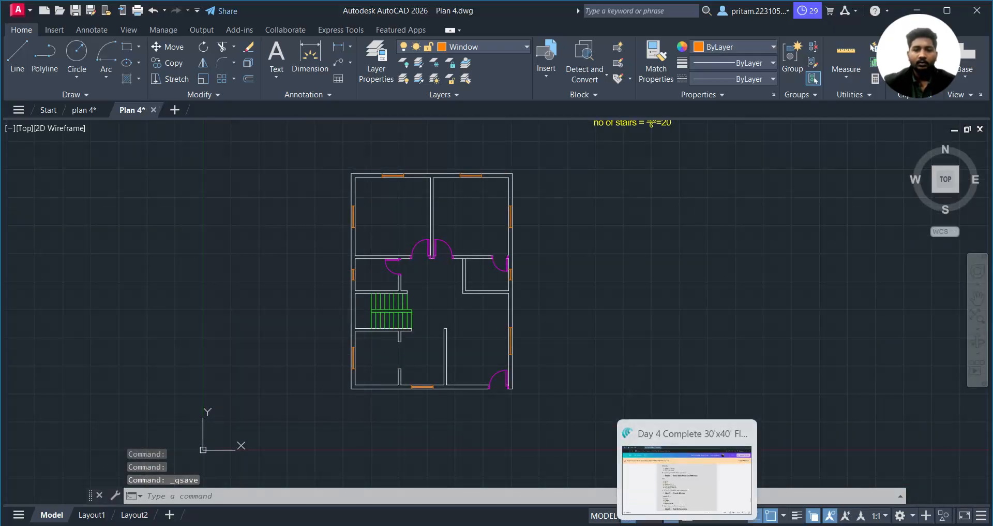
{"action": "left_click", "coordinate": [701, 476]}
{"action": "scroll", "coordinate": [456, 356], "scroll_direction": "down", "scroll_amount": 1}
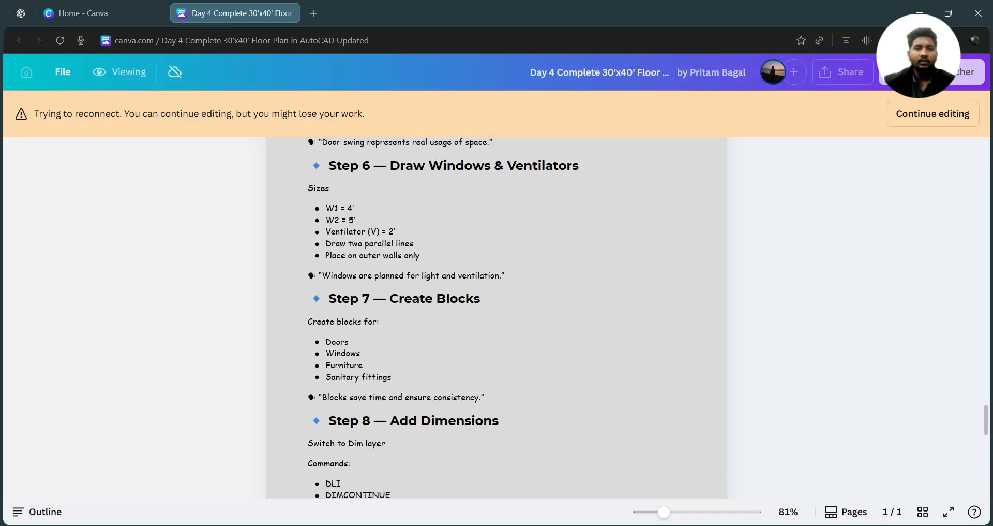
- Read the notes for Step 7 — Create Blocks, Step 8 — Add Dimensions and Step 9 — Add Text & Notes
{"action": "scroll", "coordinate": [496, 318], "scroll_direction": "down", "scroll_amount": 1}
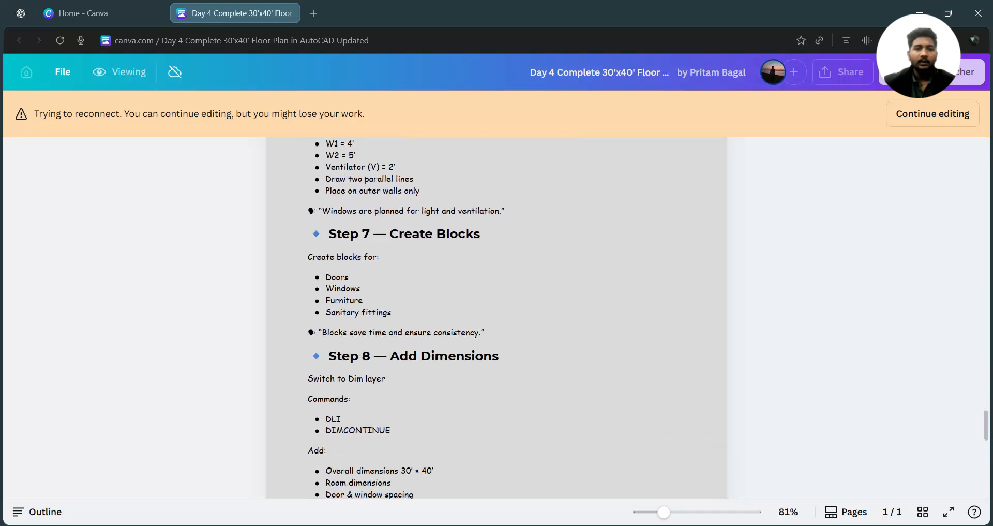
{"action": "scroll", "coordinate": [473, 263], "scroll_direction": "down", "scroll_amount": 1}
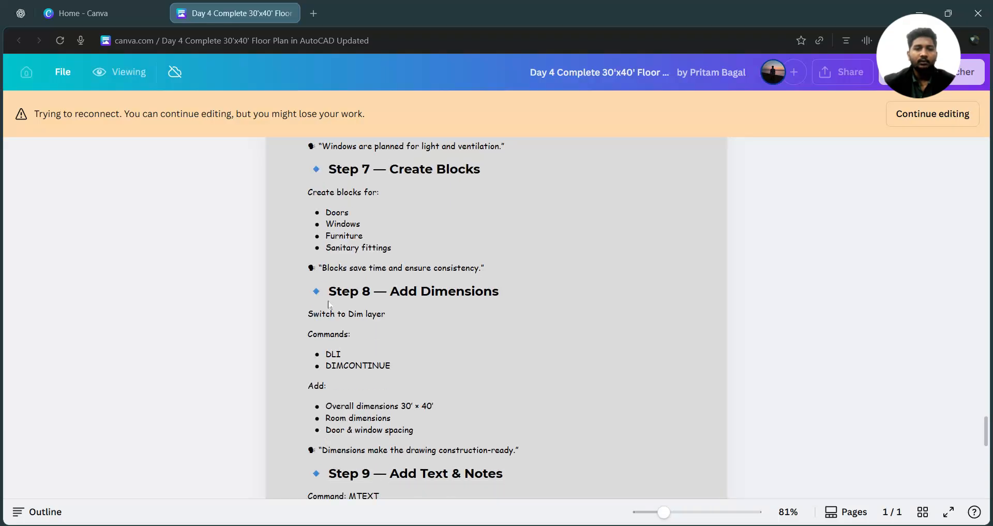
{"action": "scroll", "coordinate": [329, 304], "scroll_direction": "down", "scroll_amount": 1}
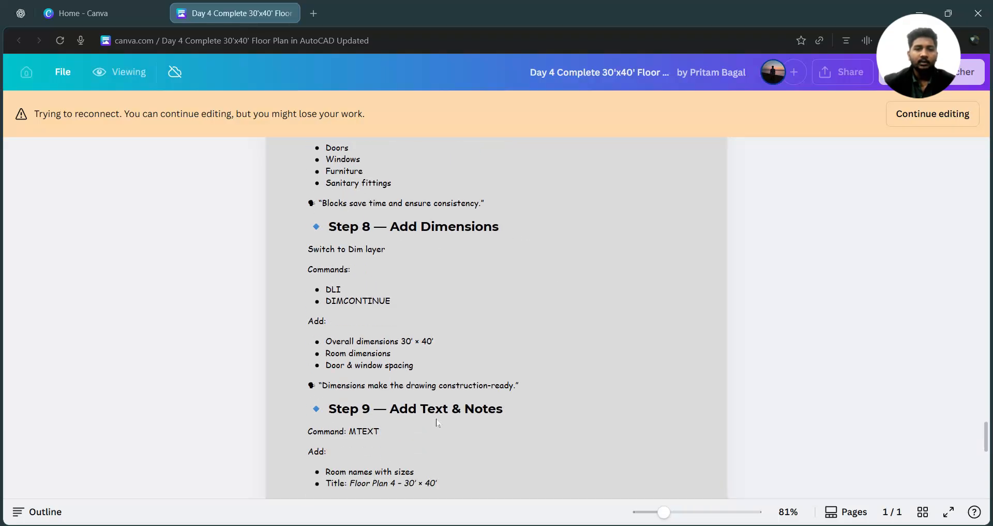
{"action": "scroll", "coordinate": [434, 408], "scroll_direction": "down", "scroll_amount": 1}
{"action": "scroll", "coordinate": [629, 393], "scroll_direction": "up", "scroll_amount": 2}
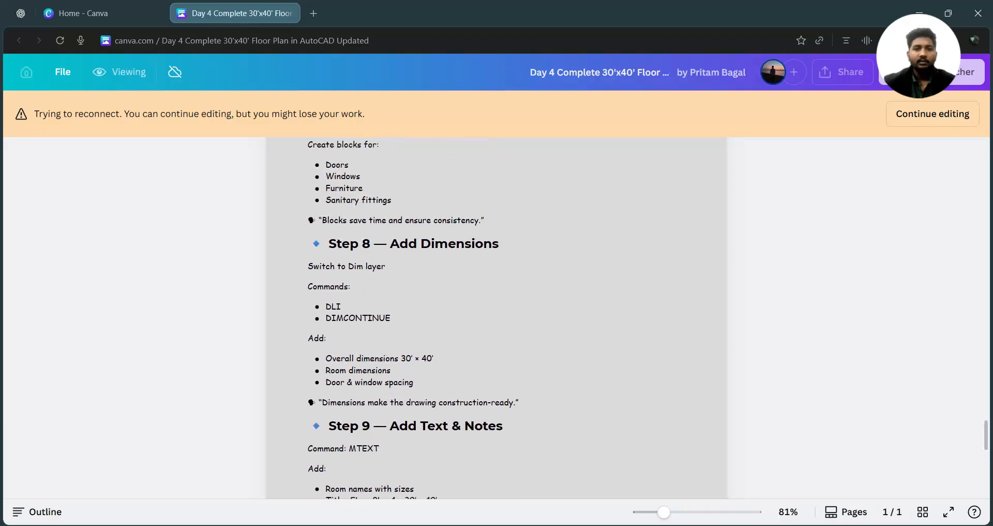
- Switch back to AutoCAD's Plan 4.dwg drawing and save it
{"action": "mouse_move", "coordinate": [715, 525]}
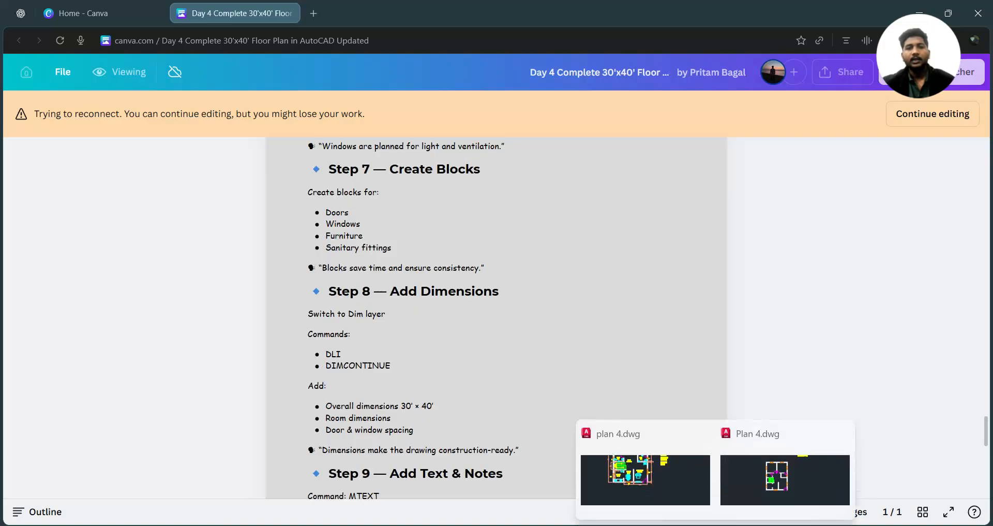
{"action": "left_click", "coordinate": [743, 509]}
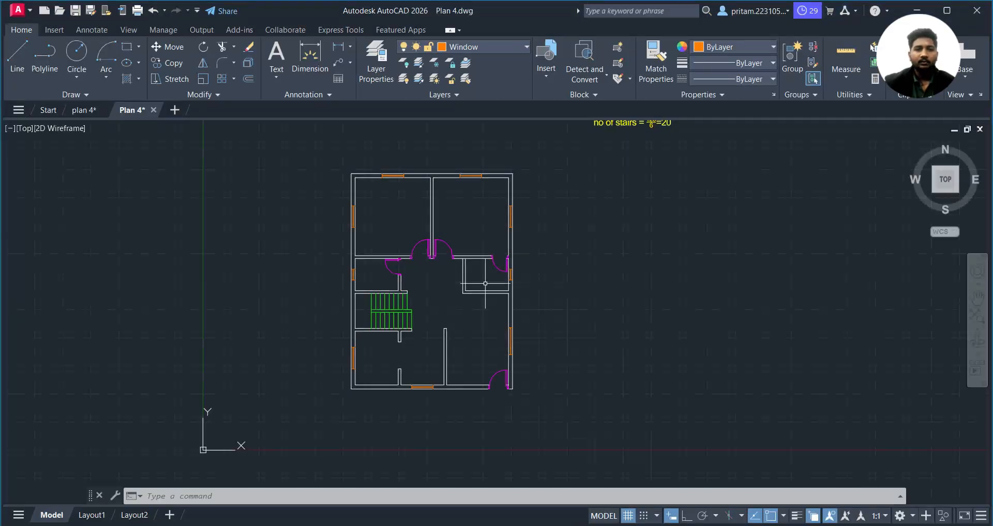
{"action": "key", "text": "ctrl+s"}
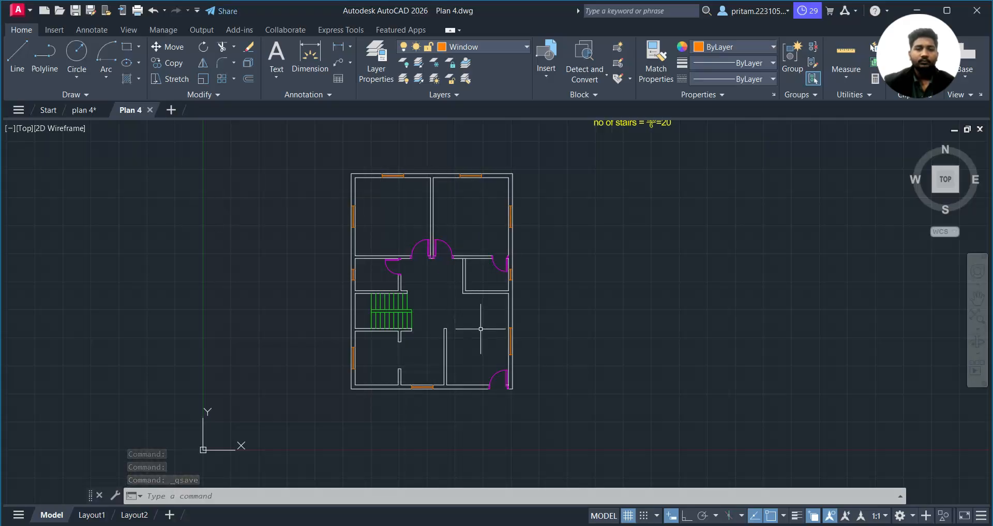
- Make Dim the current layer for the dimensioning work
{"action": "middle_click_drag", "start_coordinate": [401, 197], "coordinate": [391, 321]}
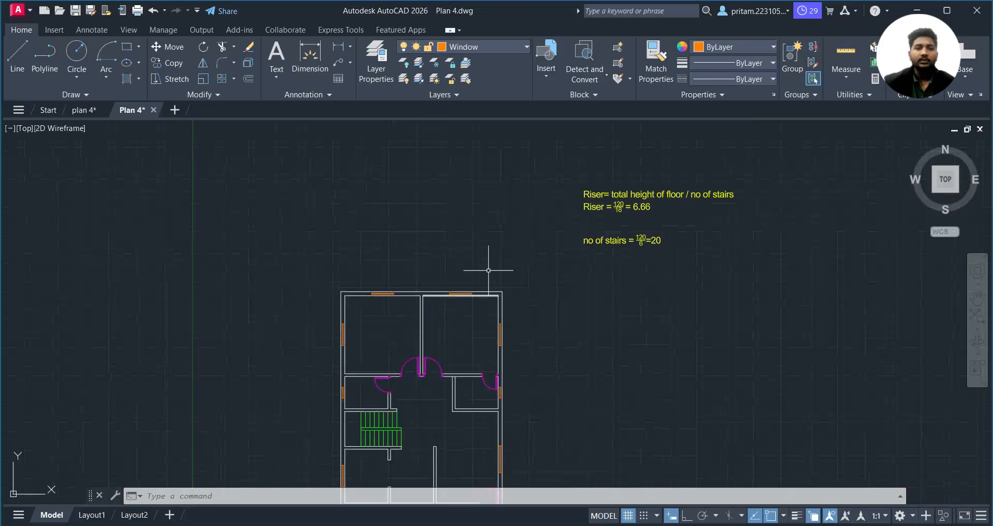
{"action": "left_click", "coordinate": [483, 45]}
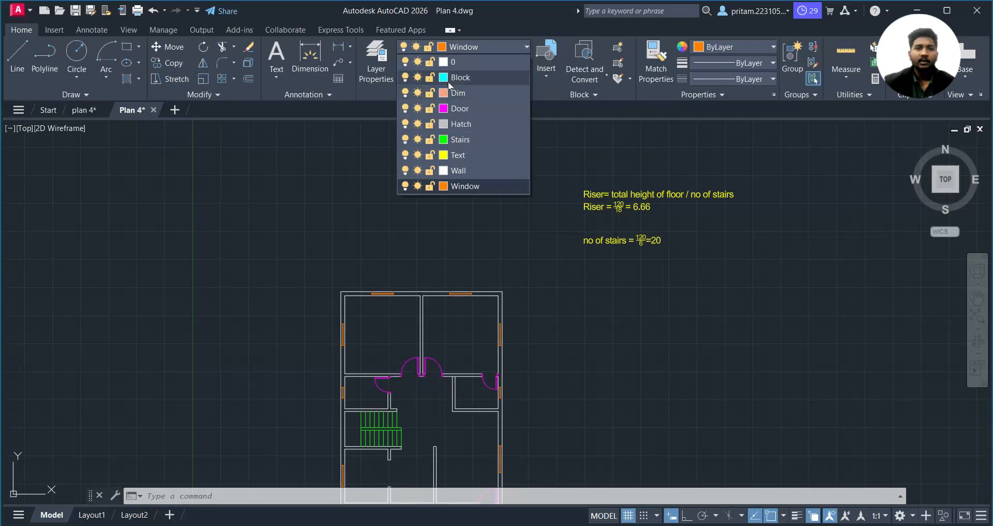
{"action": "left_click", "coordinate": [469, 93]}
- Dimension the north outer wall's overall width from corner to corner, place the dimension line just above the wall and check its text size
{"action": "scroll", "coordinate": [344, 389], "scroll_direction": "up", "scroll_amount": 4}
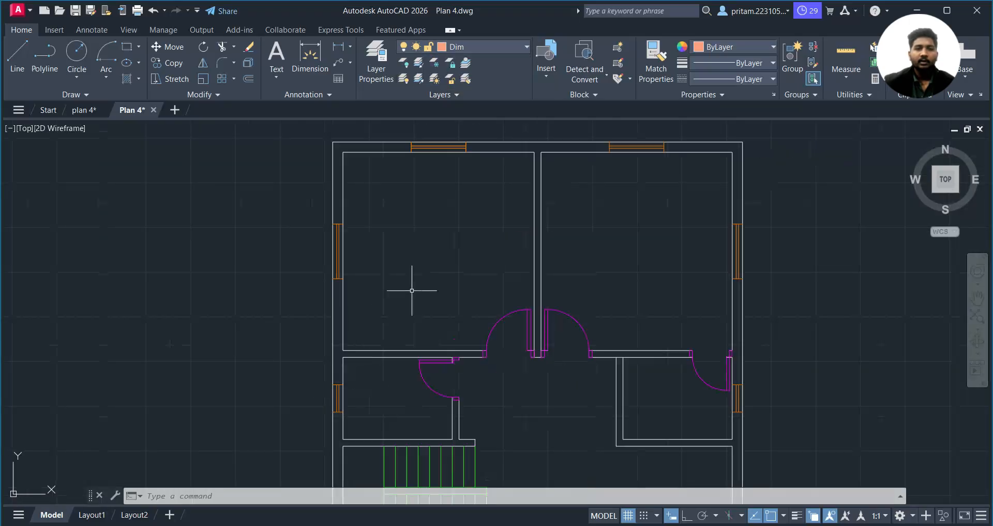
{"action": "middle_click_drag", "start_coordinate": [453, 260], "coordinate": [390, 357]}
{"action": "scroll", "coordinate": [421, 299], "scroll_direction": "up", "scroll_amount": 2}
{"action": "middle_click_drag", "start_coordinate": [422, 304], "coordinate": [373, 367]}
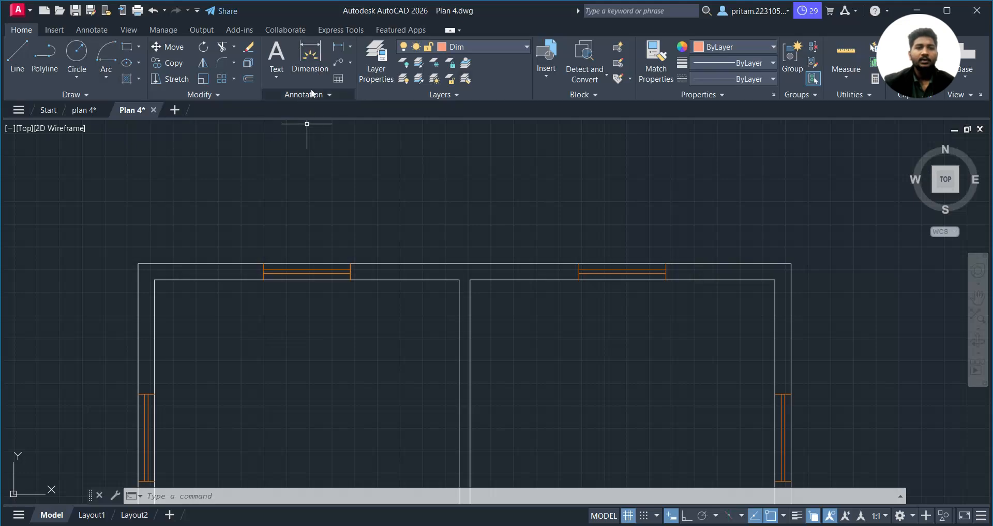
{"action": "left_click", "coordinate": [310, 57]}
{"action": "left_click", "coordinate": [137, 263]}
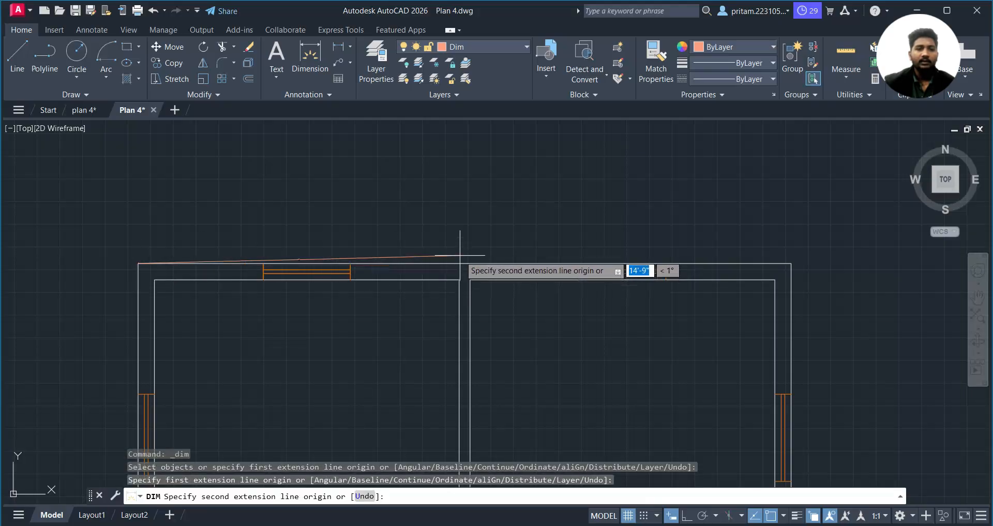
{"action": "left_click", "coordinate": [790, 263]}
{"action": "left_click", "coordinate": [792, 228]}
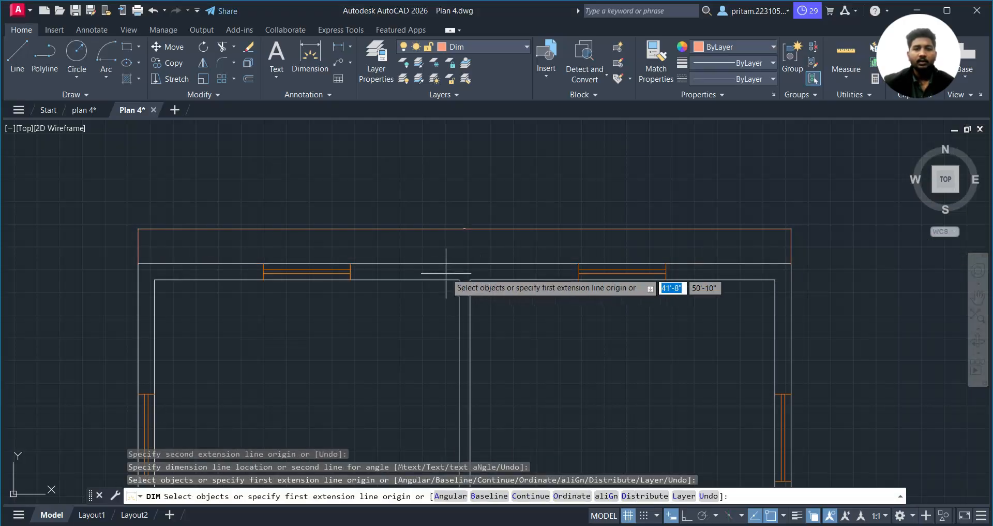
{"action": "scroll", "coordinate": [479, 241], "scroll_direction": "up", "scroll_amount": 8}
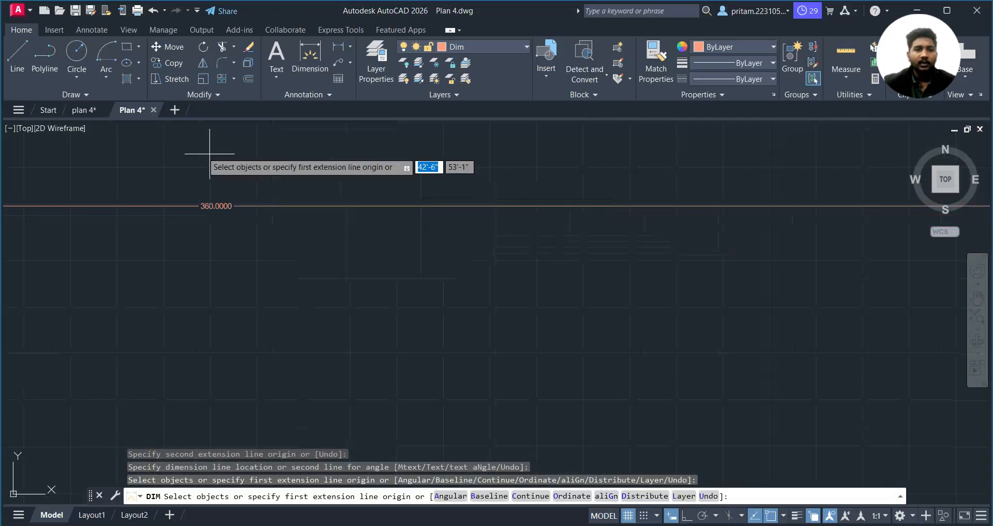
{"action": "scroll", "coordinate": [213, 207], "scroll_direction": "up", "scroll_amount": 3}
{"action": "scroll", "coordinate": [214, 207], "scroll_direction": "down", "scroll_amount": 8}
{"action": "middle_click_drag", "start_coordinate": [229, 204], "coordinate": [374, 258]}
{"action": "key", "text": "Return"}
{"action": "key", "text": "Escape"}
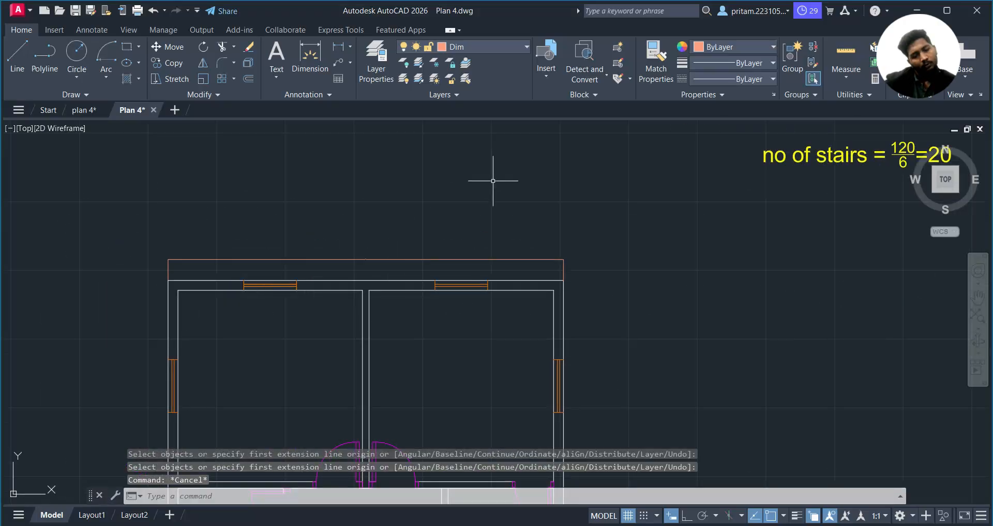
- Create a new dimension style named 01 based on Standard, applying to all dimensions
{"action": "type", "text": "D"}
{"action": "key", "text": "Escape"}
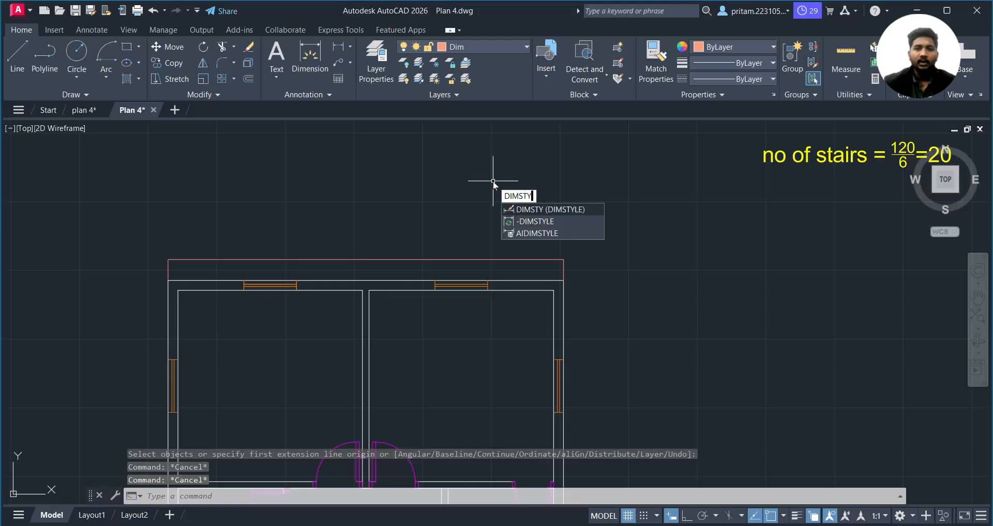
{"action": "key", "text": "Return"}
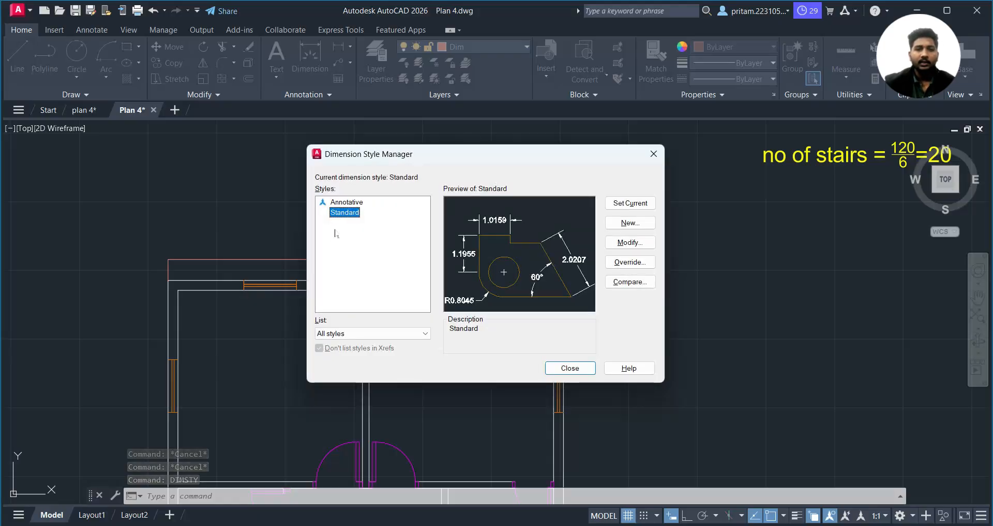
{"action": "left_click", "coordinate": [631, 226]}
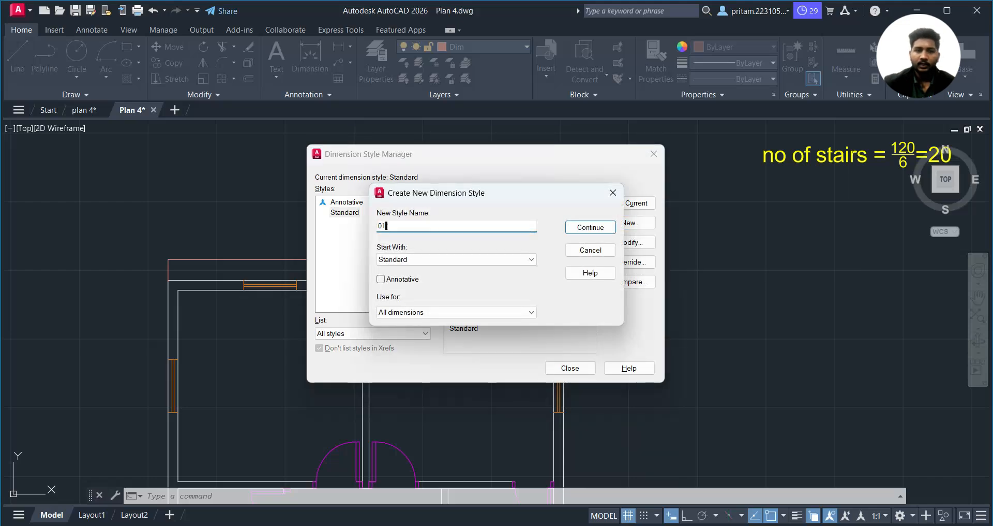
{"action": "left_click", "coordinate": [591, 227]}
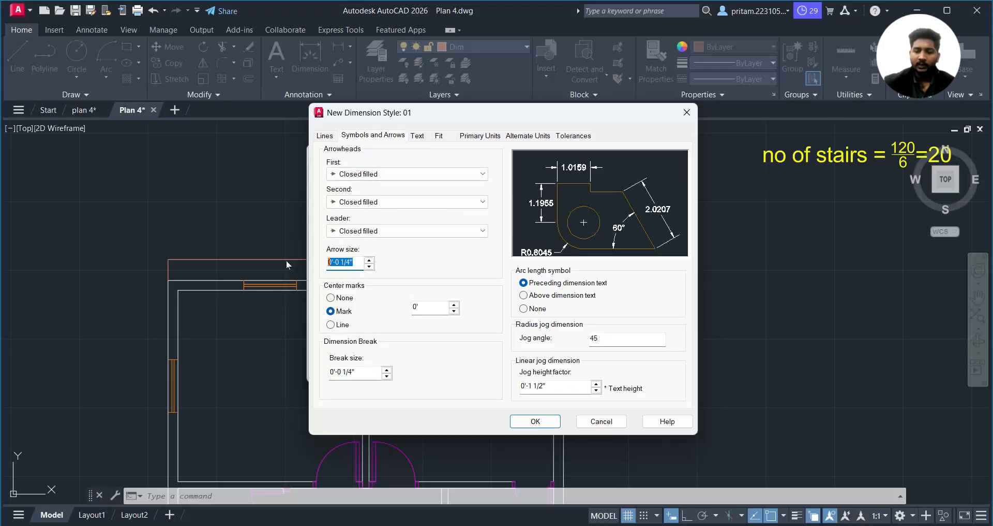
- Give style 01 a 6" arrow size, Architectural tick for the first and second arrowheads, and a 10" text height
{"action": "type", "text": "6"}
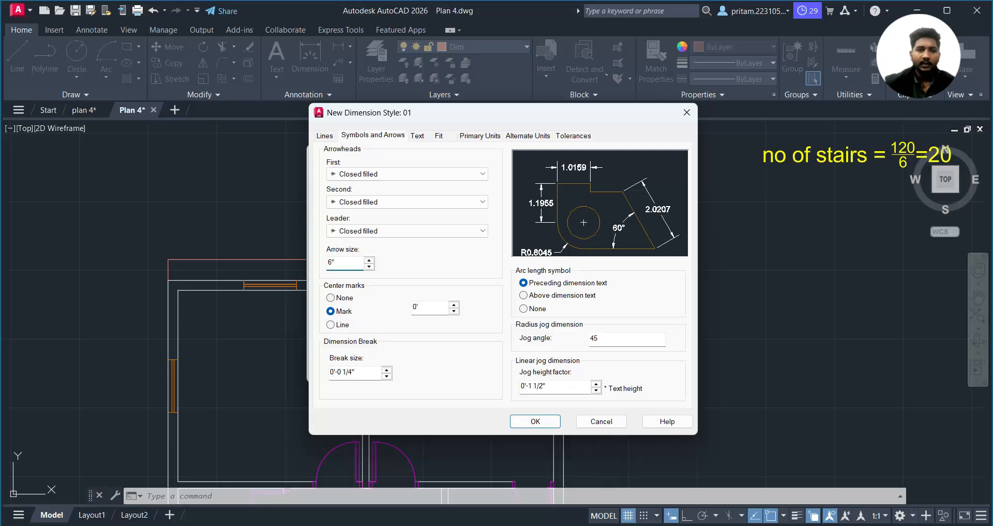
{"action": "left_click", "coordinate": [403, 174]}
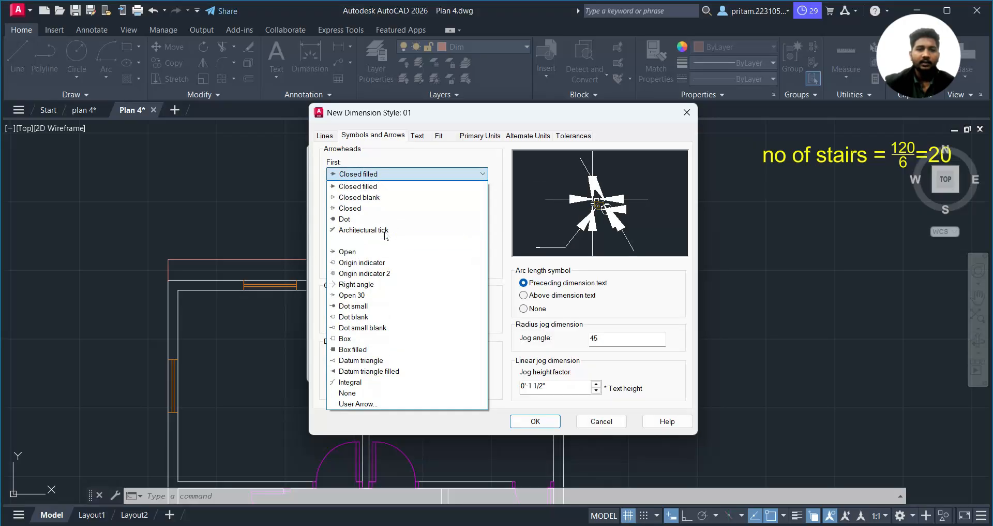
{"action": "left_click", "coordinate": [384, 232]}
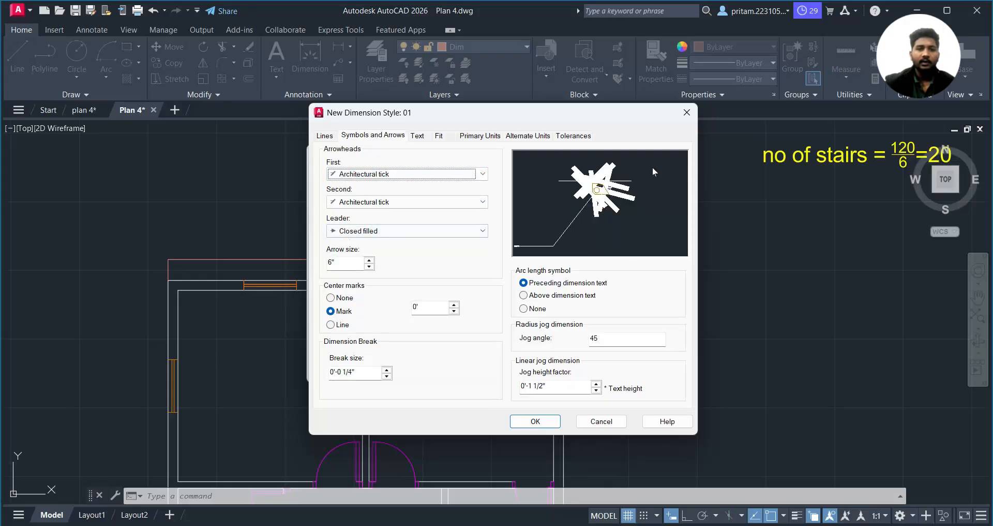
{"action": "left_click", "coordinate": [425, 136]}
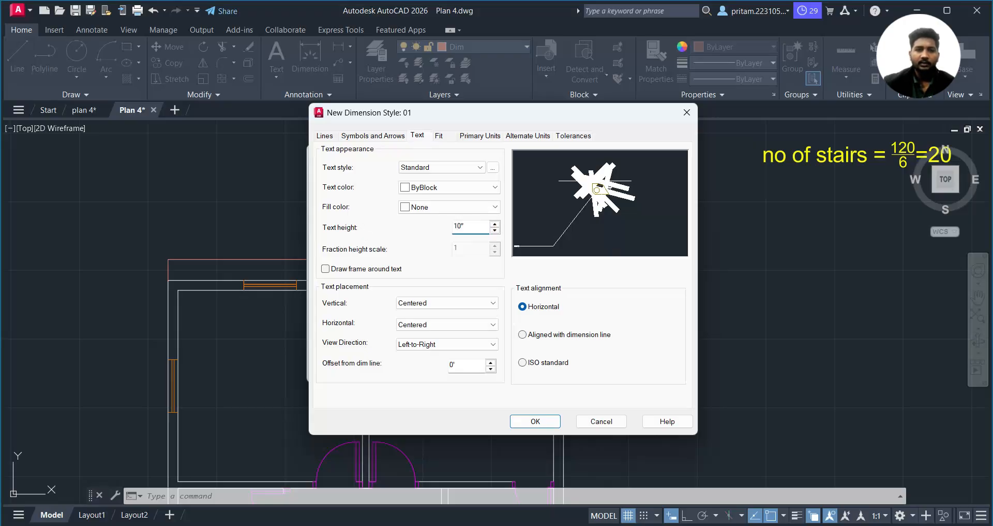
{"action": "key", "text": "BackSpace"}
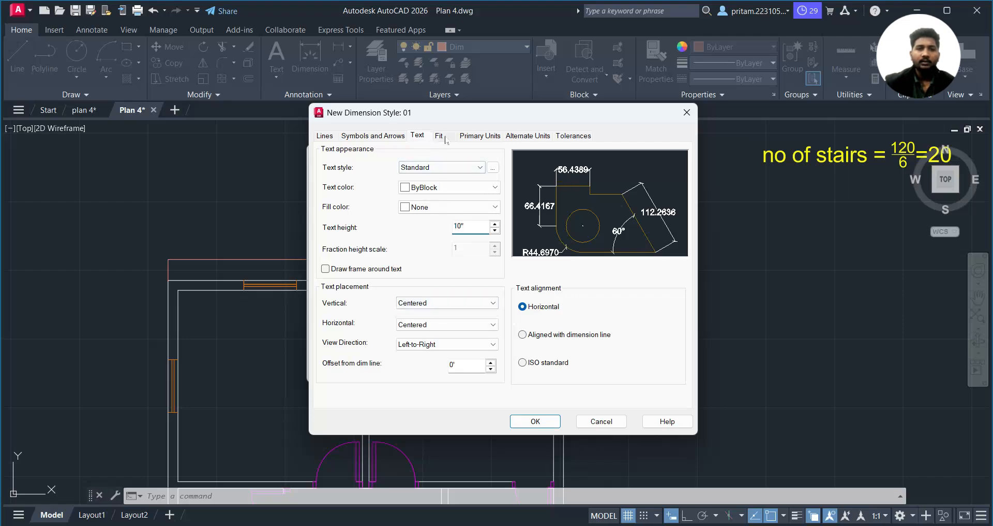
- Set style 01's linear unit format to Architectural with 0'-0" precision and accept the style settings
{"action": "left_click", "coordinate": [471, 137]}
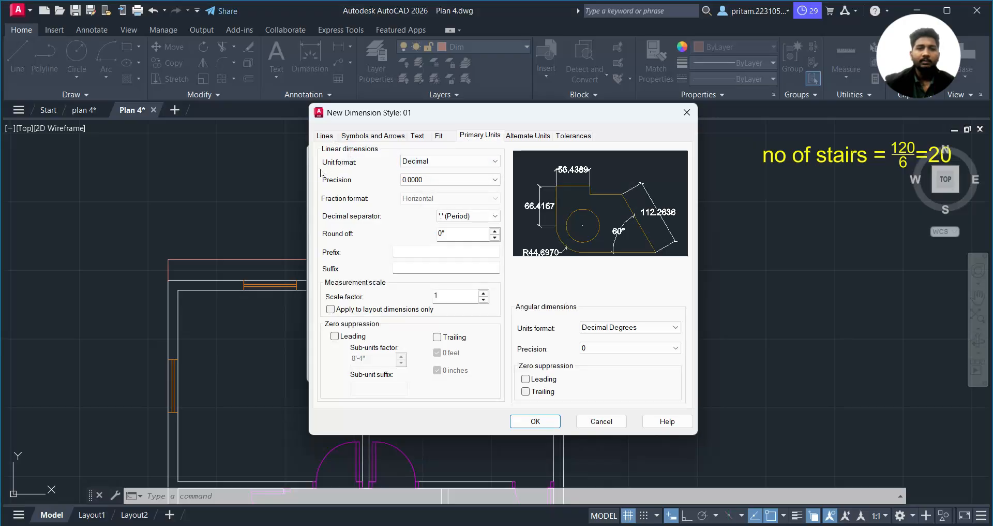
{"action": "left_click", "coordinate": [429, 165]}
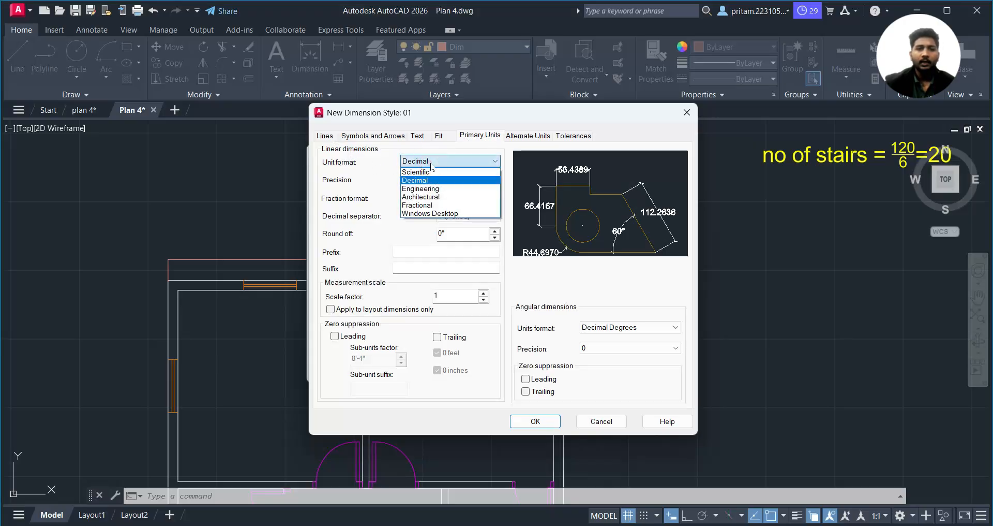
{"action": "left_click", "coordinate": [421, 197]}
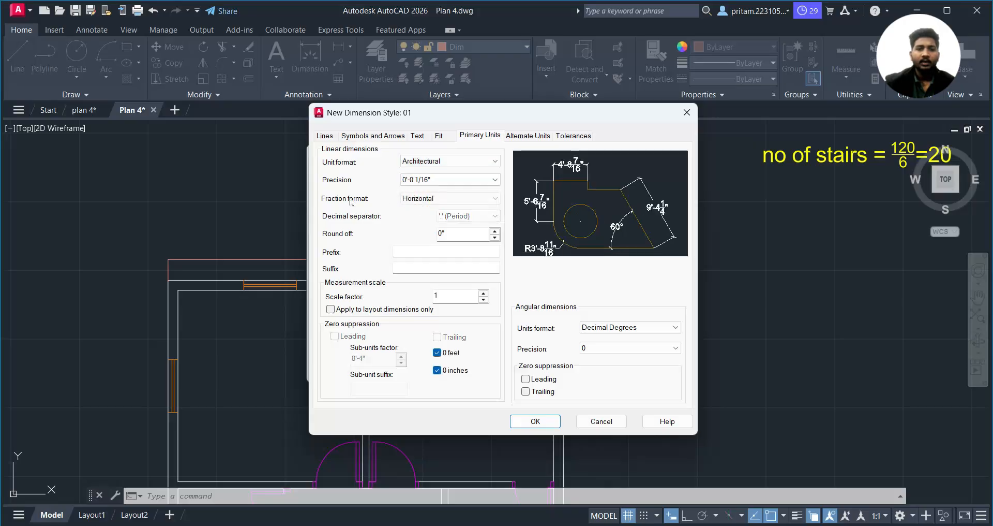
{"action": "left_click", "coordinate": [430, 181]}
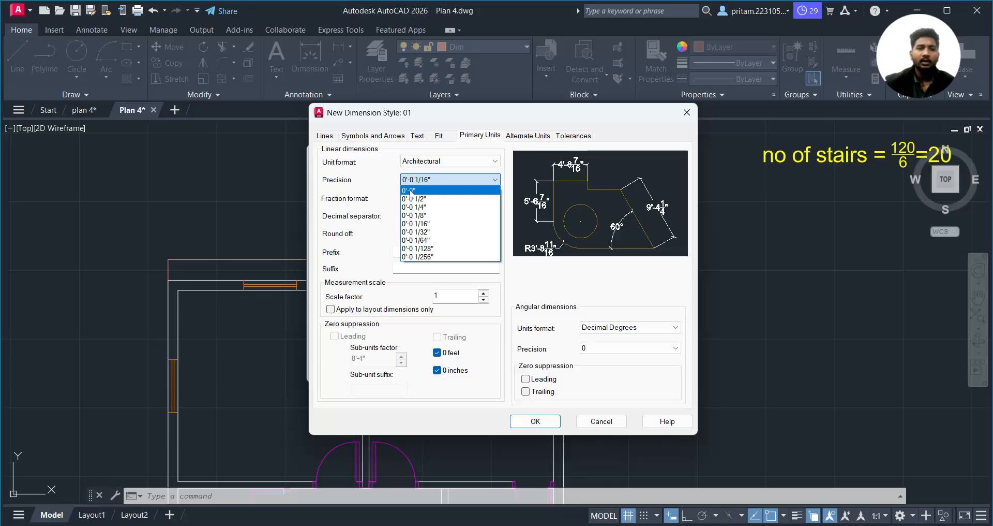
{"action": "left_click", "coordinate": [410, 192]}
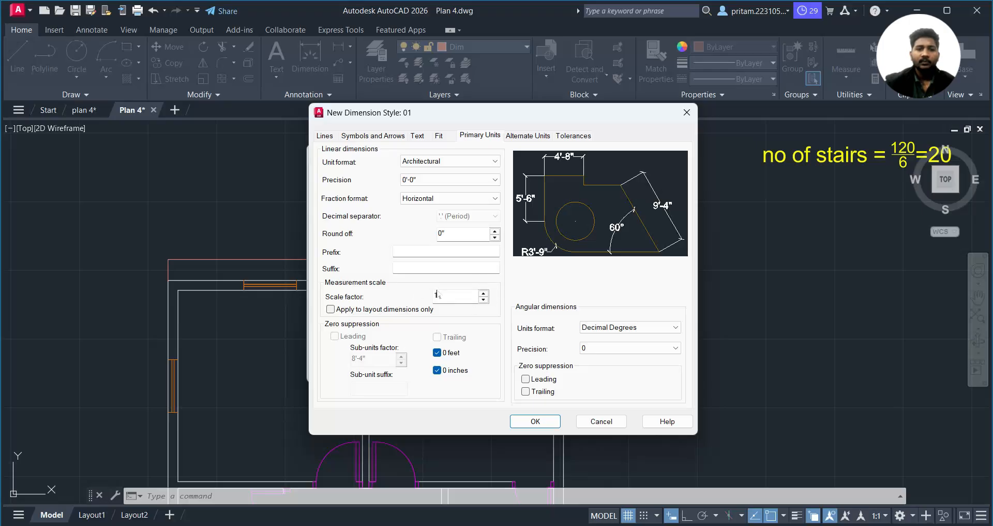
{"action": "left_click", "coordinate": [539, 426]}
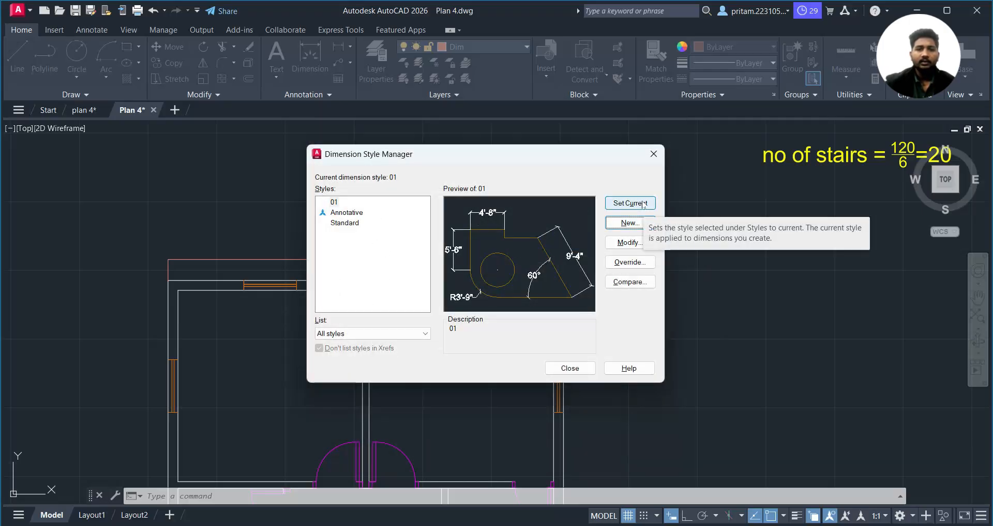
- Make 01 the current dimension style and close the Dimension Style Manager
{"action": "left_click", "coordinate": [618, 208]}
{"action": "left_click", "coordinate": [630, 206]}
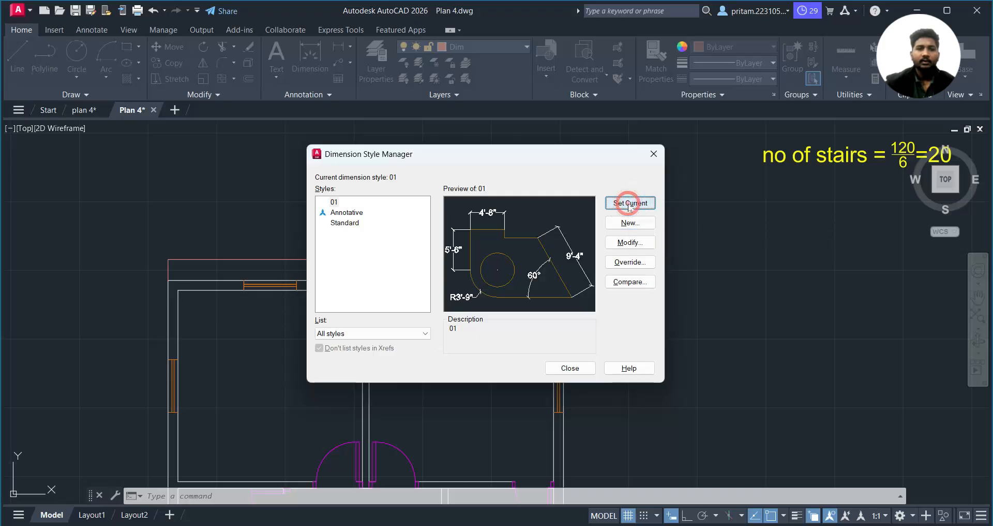
{"action": "left_click", "coordinate": [566, 367]}
- Delete the old overall-width dimension above the north wall
{"action": "left_click", "coordinate": [358, 242]}
{"action": "left_click", "coordinate": [303, 271]}
{"action": "key", "text": "Delete"}
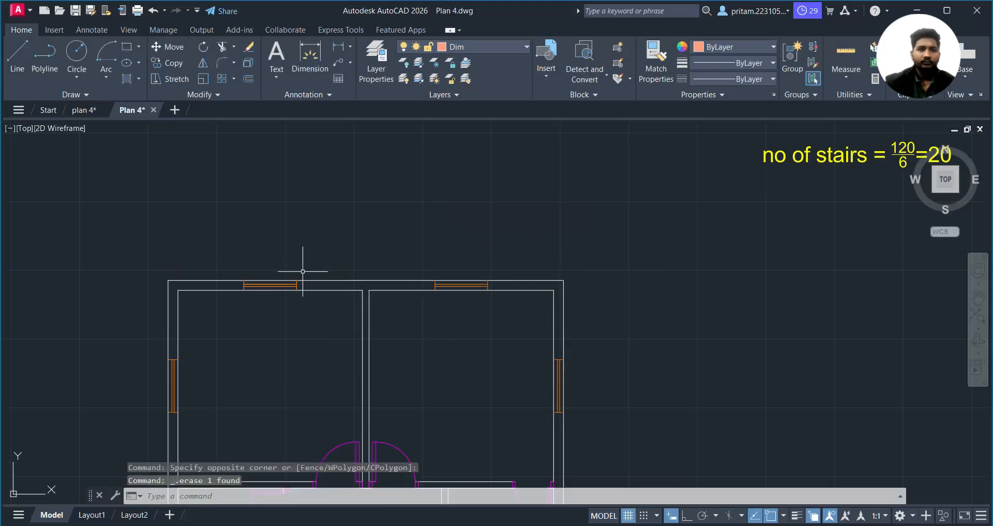
{"action": "left_click", "coordinate": [306, 51]}
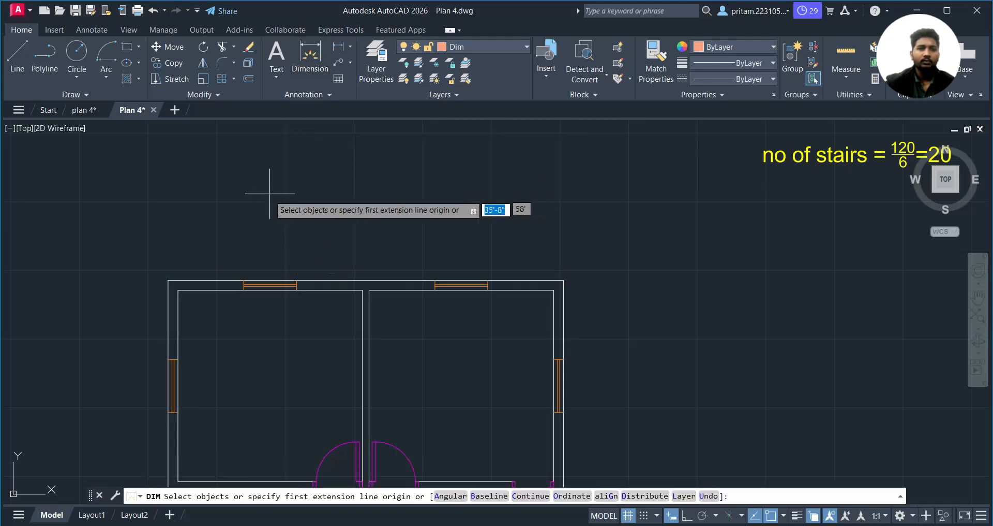
{"action": "scroll", "coordinate": [263, 202], "scroll_direction": "up", "scroll_amount": 2}
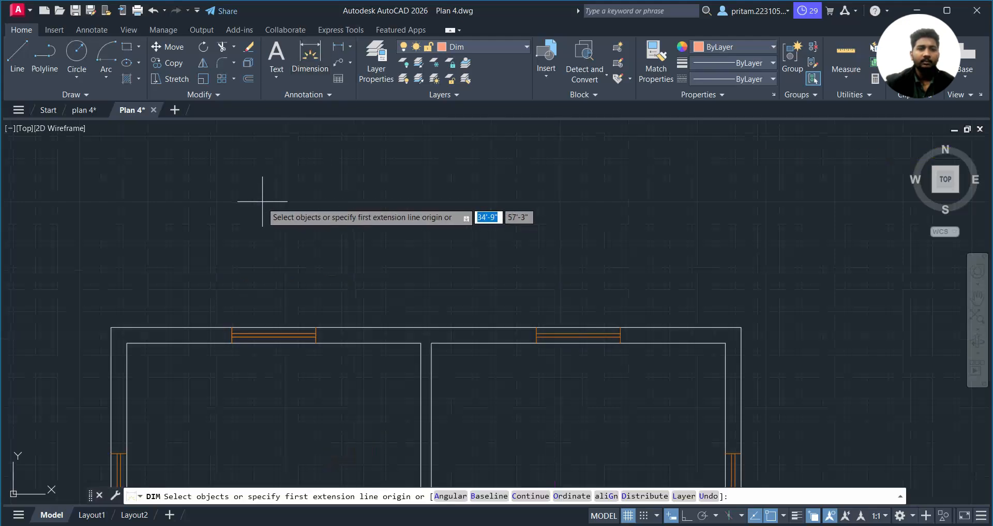
{"action": "left_click", "coordinate": [114, 327]}
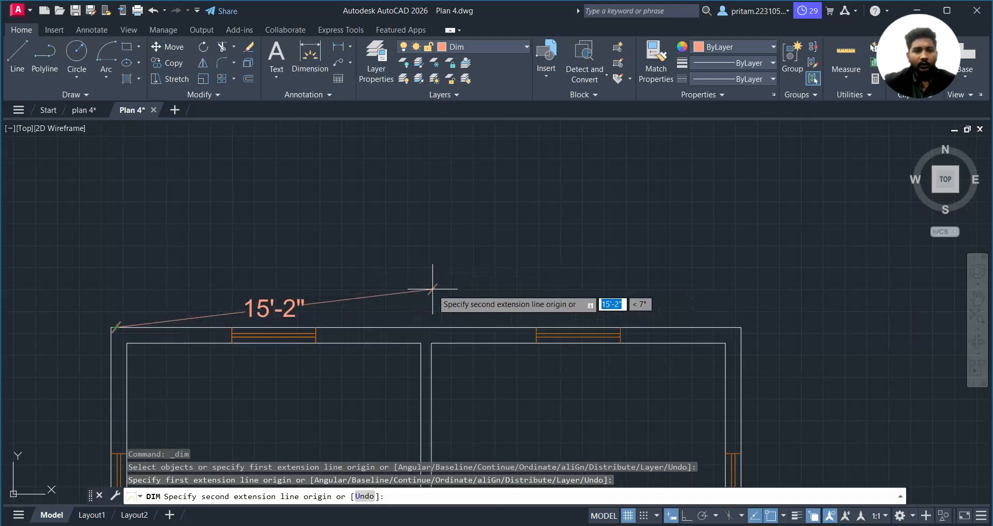
{"action": "key", "text": "Escape"}
- Dimension the building's overall width between the north wall's outer corners, placing the dimension line well above the wall
{"action": "left_click", "coordinate": [309, 54]}
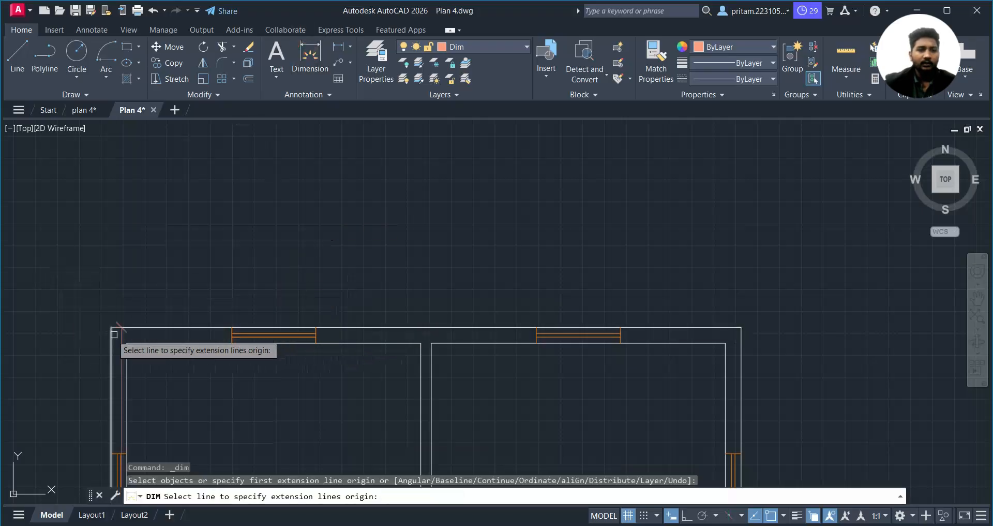
{"action": "left_click", "coordinate": [111, 327]}
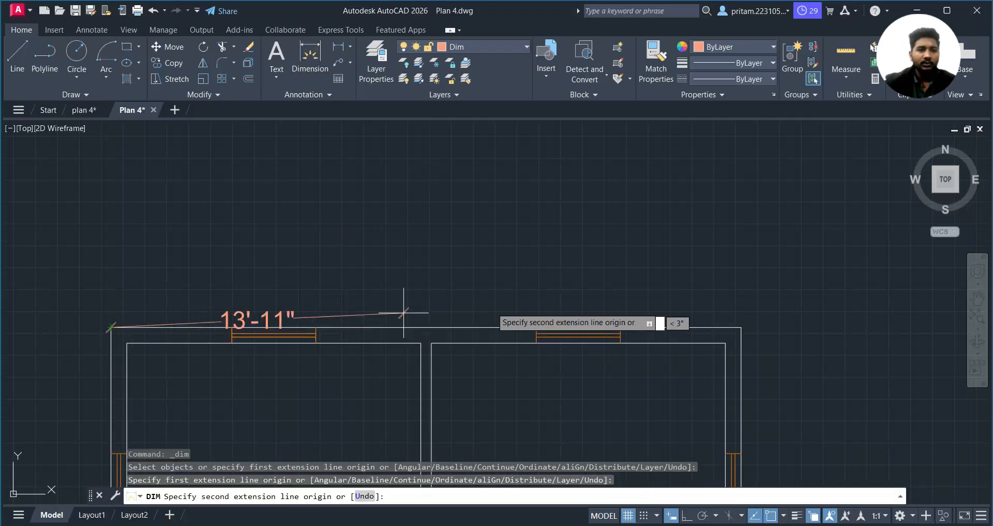
{"action": "left_click", "coordinate": [741, 326]}
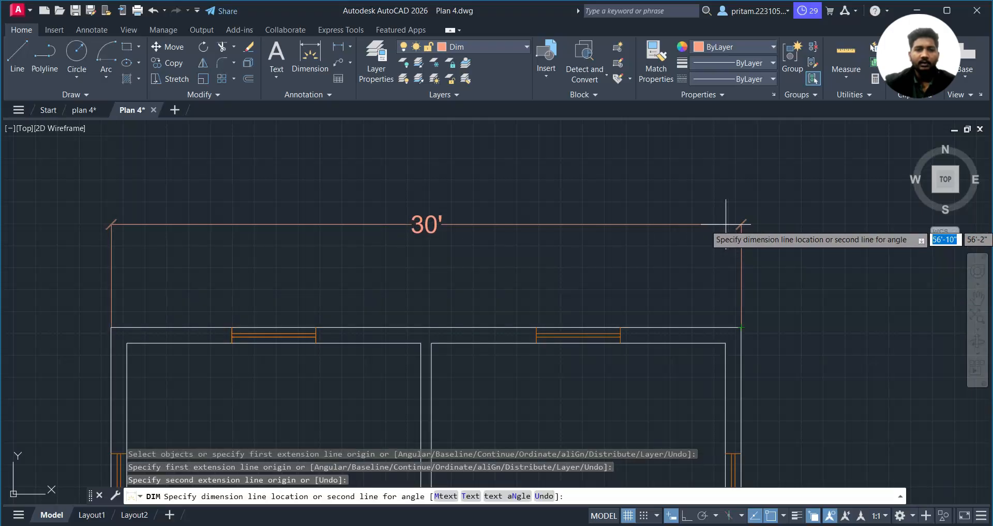
{"action": "left_click", "coordinate": [726, 224]}
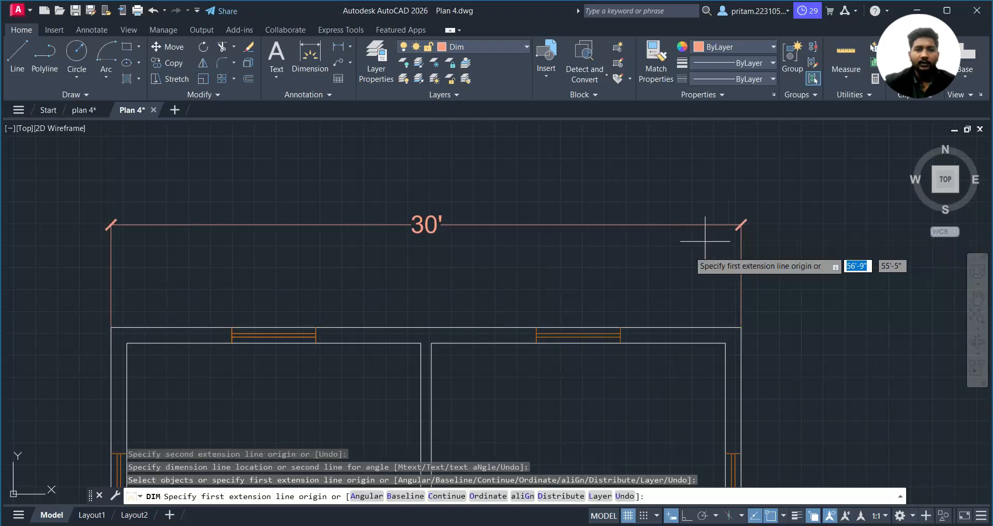
- Dimension the northwest room's inner width, placing the dimension line between the north wall and the overall-width dimension
{"action": "left_click", "coordinate": [127, 342]}
{"action": "left_click", "coordinate": [421, 342]}
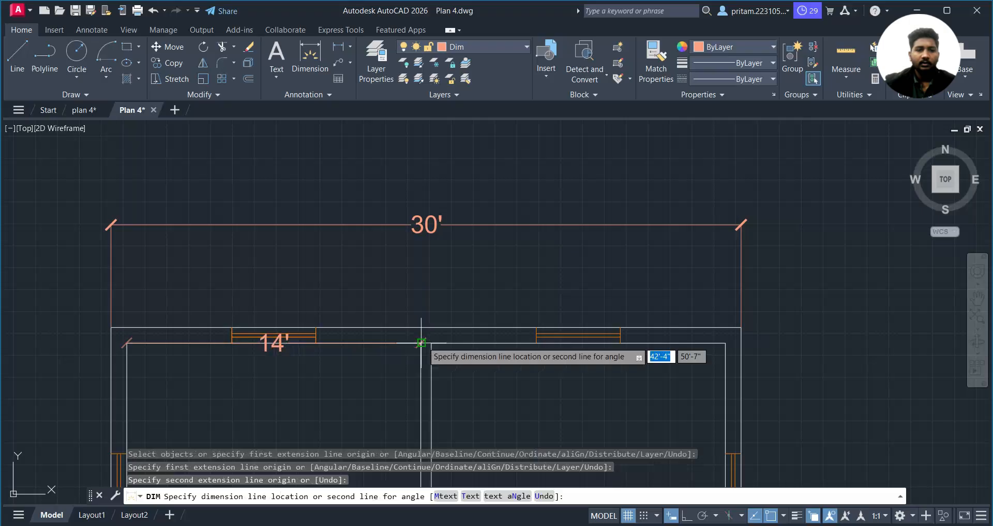
{"action": "left_click", "coordinate": [415, 300]}
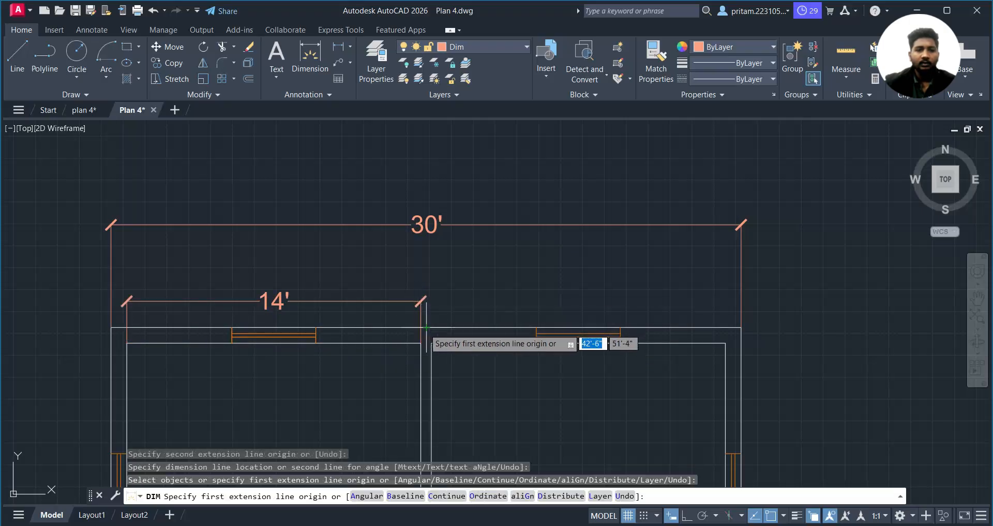
{"action": "key", "text": "Return"}
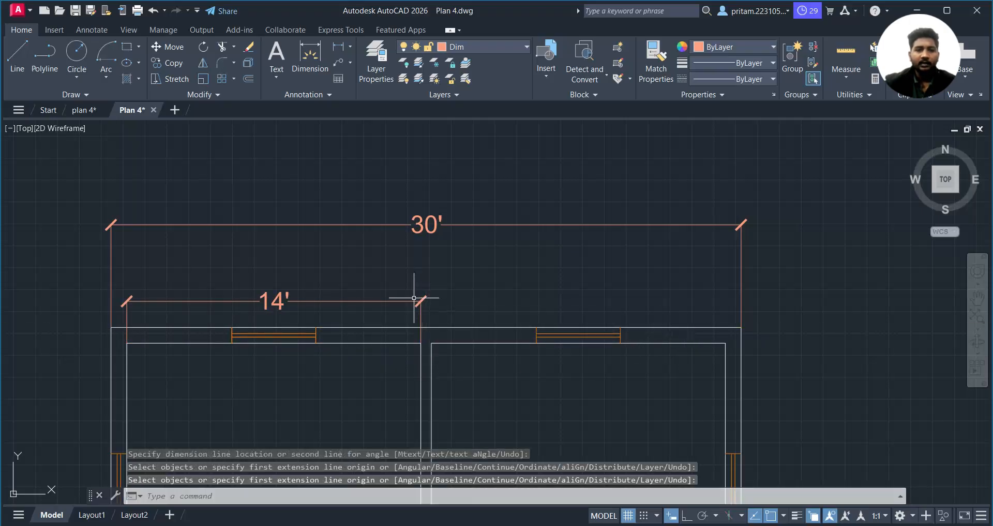
- Continue the northwest room's width dimension across the partition, the northeast room and the east wall's outer face
{"action": "left_click", "coordinate": [420, 301]}
{"action": "mouse_move", "coordinate": [420, 301]}
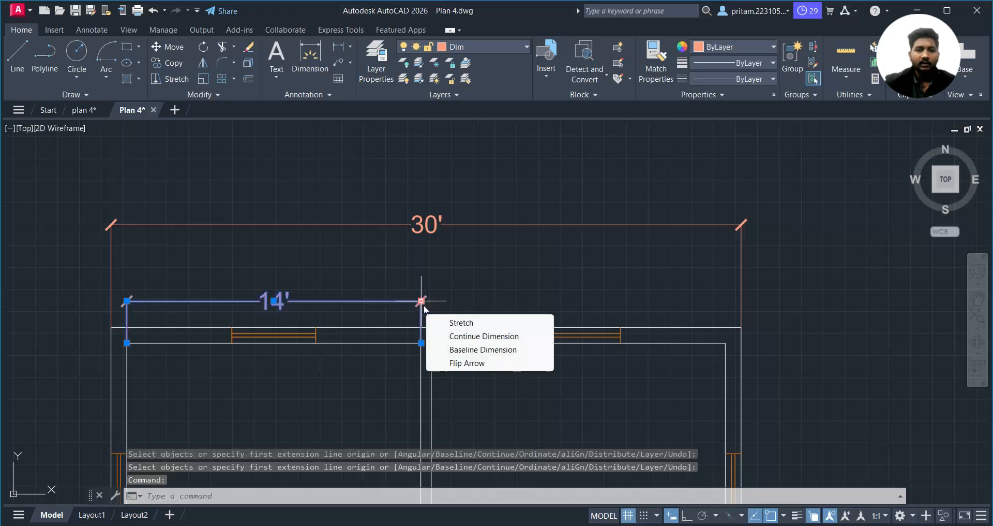
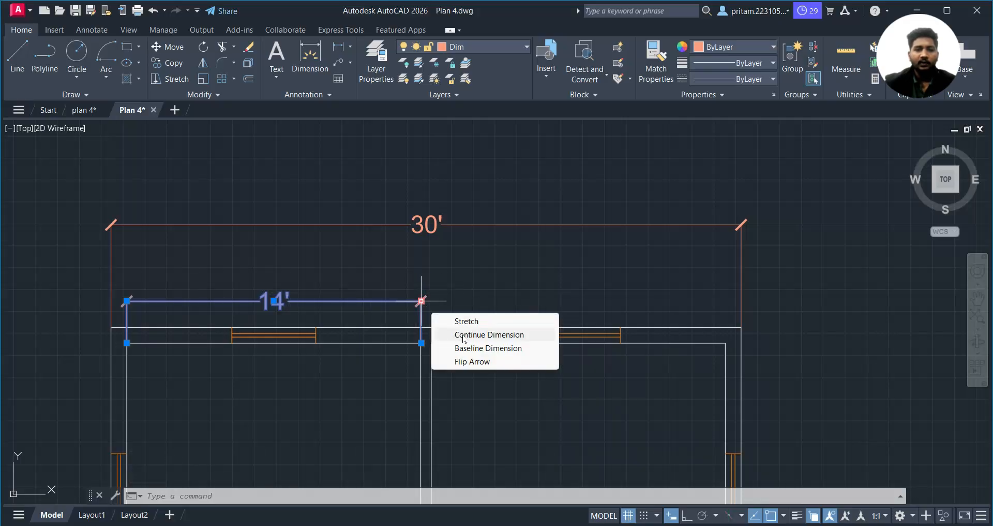
{"action": "left_click", "coordinate": [464, 334]}
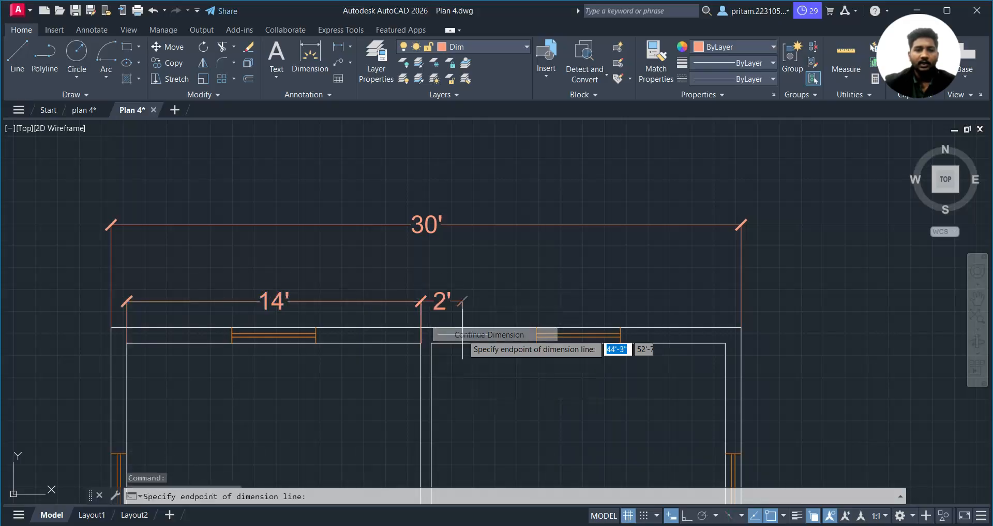
{"action": "left_click", "coordinate": [431, 343]}
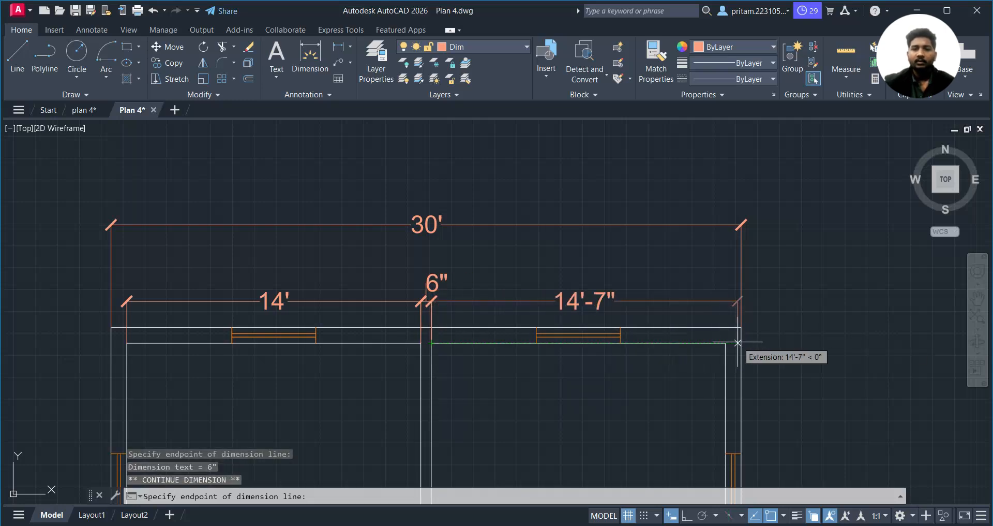
{"action": "left_click", "coordinate": [725, 343]}
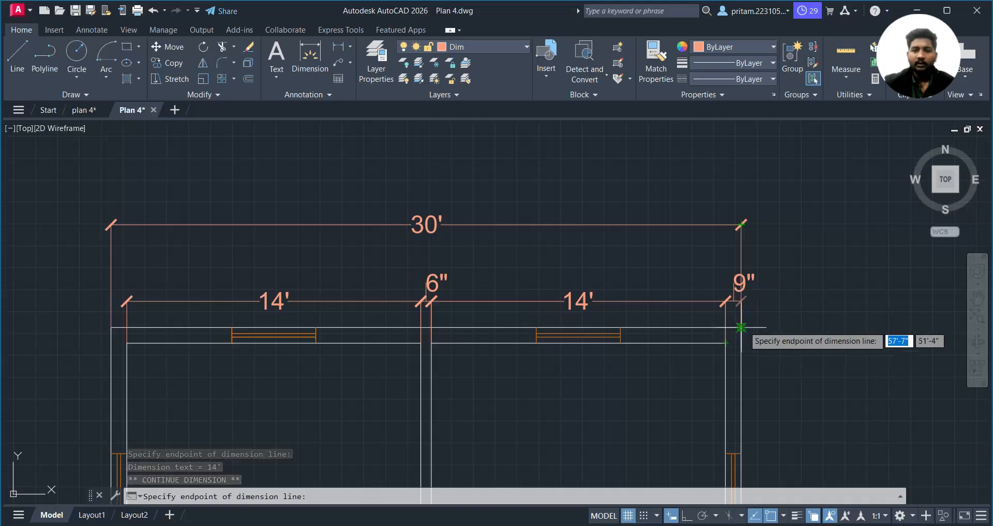
{"action": "left_click", "coordinate": [741, 327]}
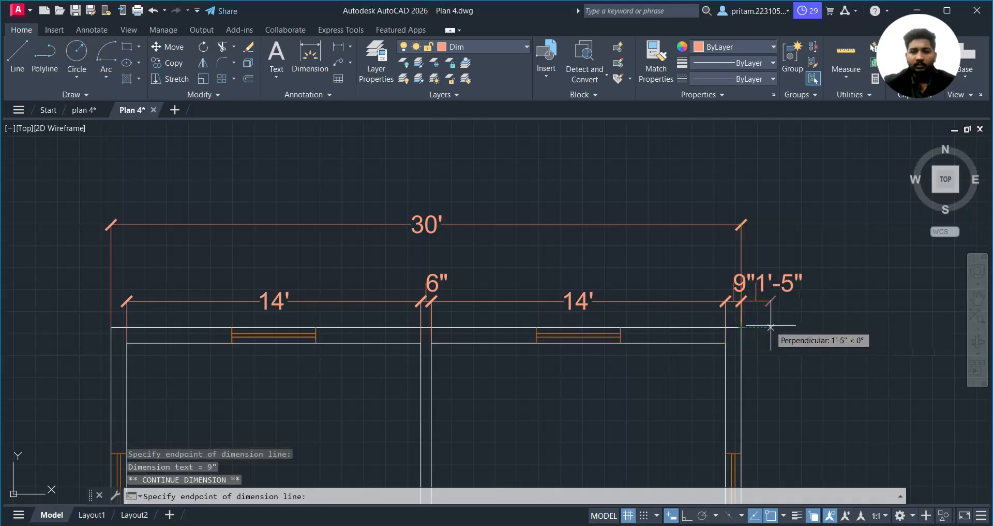
{"action": "key", "text": "Escape"}
{"action": "scroll", "coordinate": [249, 337], "scroll_direction": "down", "scroll_amount": 2}
{"action": "key", "text": "Escape"}
- Examine the new dimensions above the north wall and their layout against the whole plan
{"action": "middle_click_drag", "start_coordinate": [299, 328], "coordinate": [408, 241]}
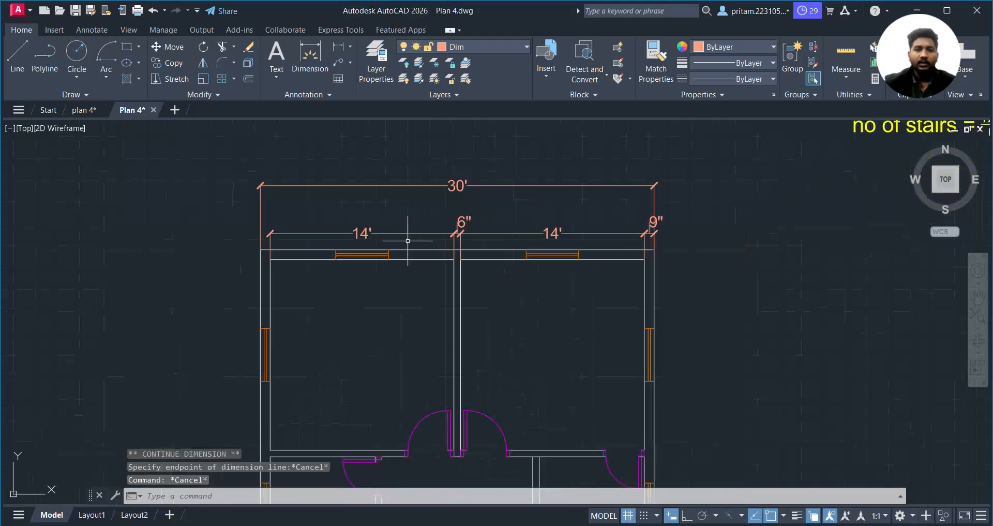
{"action": "scroll", "coordinate": [414, 227], "scroll_direction": "up", "scroll_amount": 2}
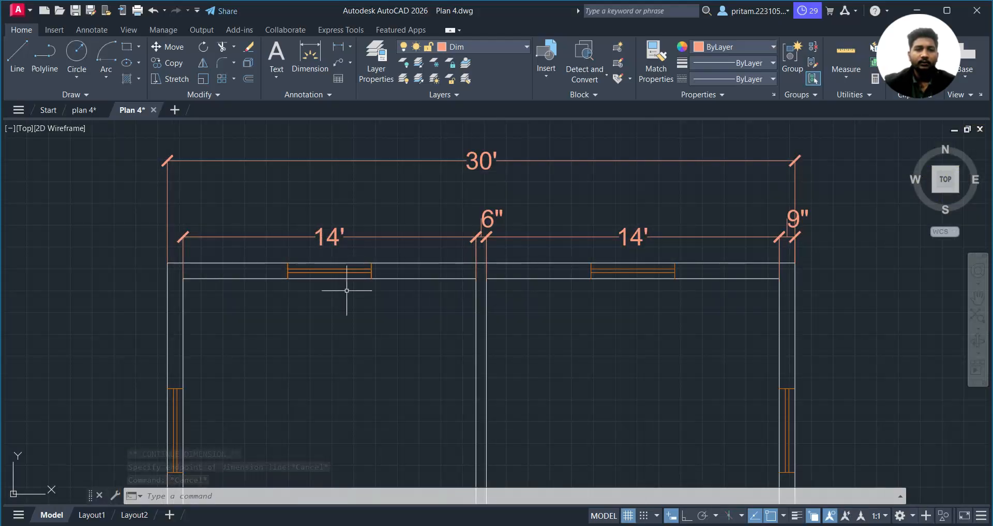
{"action": "middle_click_drag", "start_coordinate": [370, 338], "coordinate": [395, 252]}
{"action": "scroll", "coordinate": [256, 327], "scroll_direction": "down", "scroll_amount": 2}
{"action": "middle_click_drag", "start_coordinate": [259, 326], "coordinate": [296, 285]}
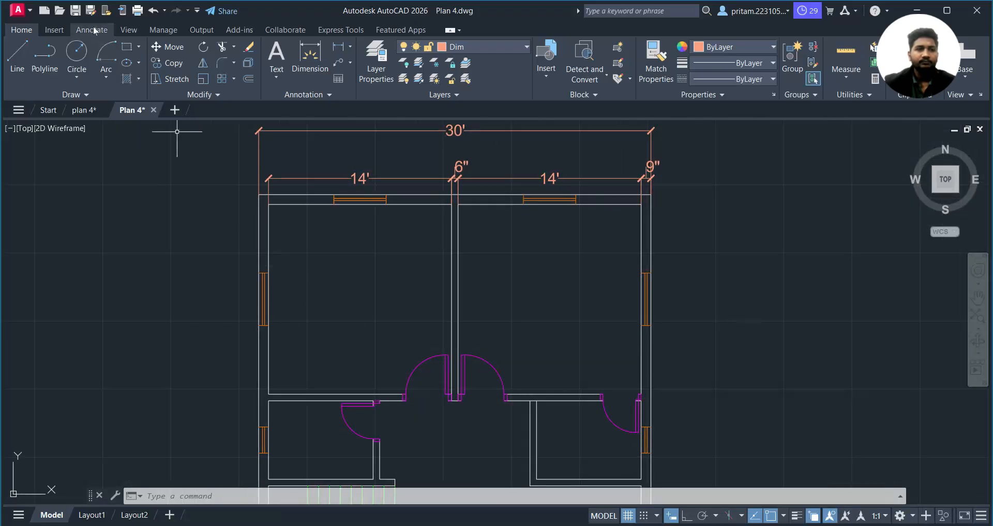
{"action": "scroll", "coordinate": [497, 236], "scroll_direction": "down", "scroll_amount": 4}
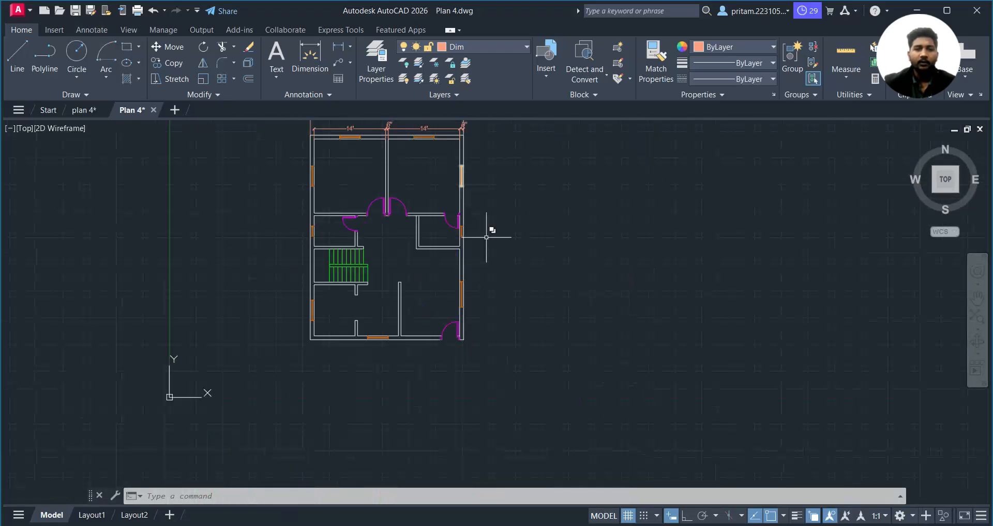
{"action": "middle_click_drag", "start_coordinate": [458, 158], "coordinate": [441, 224]}
{"action": "scroll", "coordinate": [374, 187], "scroll_direction": "up", "scroll_amount": 2}
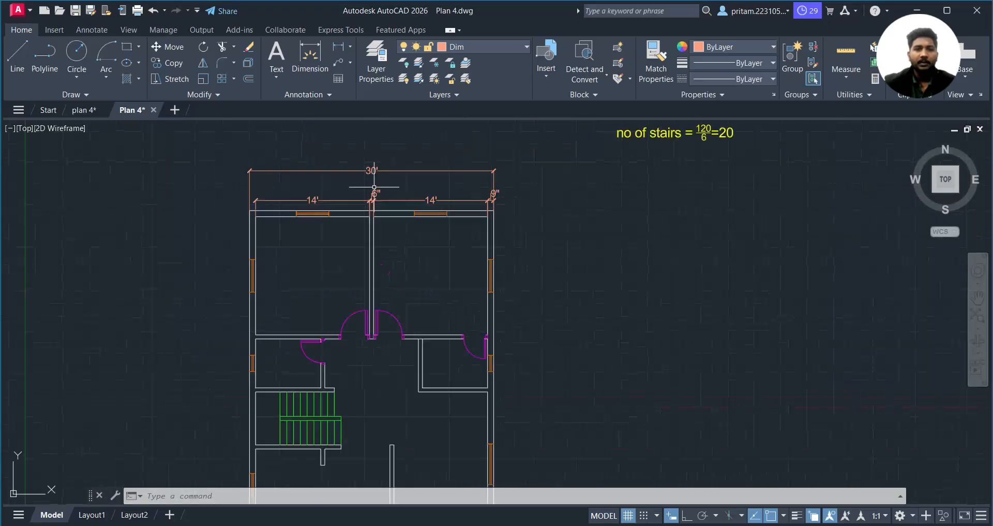
- Dimension the northeast room's inner depth along its east side, placing the dimension line outside the east wall
{"action": "left_click", "coordinate": [310, 57]}
{"action": "scroll", "coordinate": [457, 238], "scroll_direction": "up", "scroll_amount": 4}
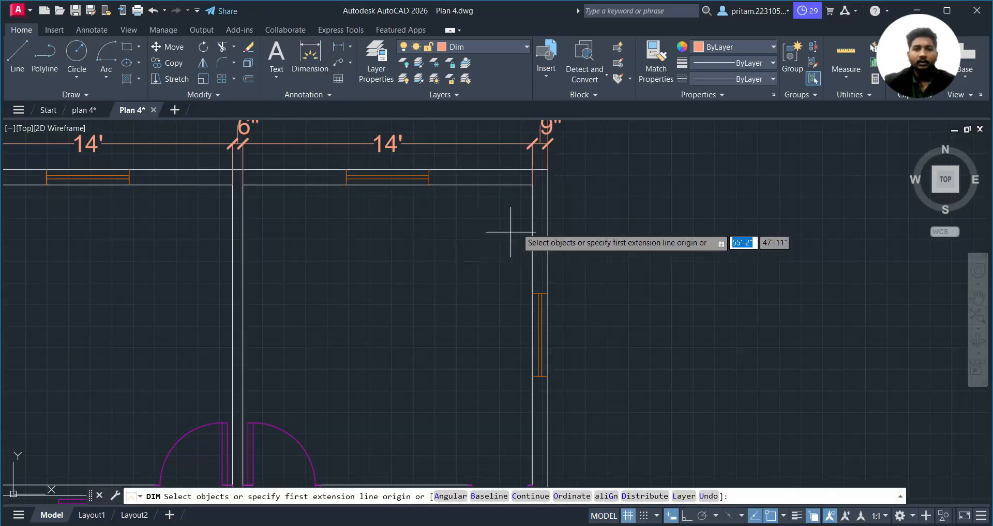
{"action": "left_click", "coordinate": [532, 185]}
{"action": "middle_click_drag", "start_coordinate": [527, 352], "coordinate": [492, 154]}
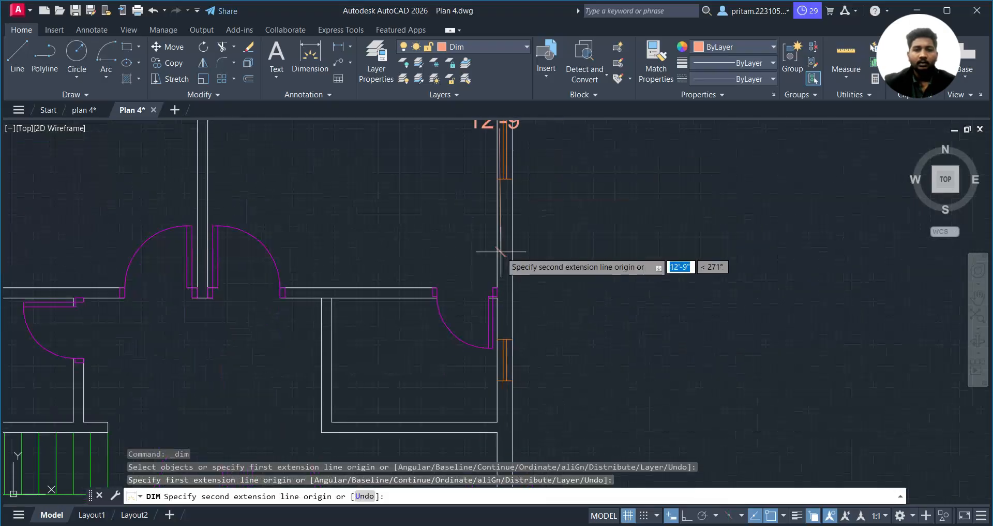
{"action": "left_click", "coordinate": [498, 287]}
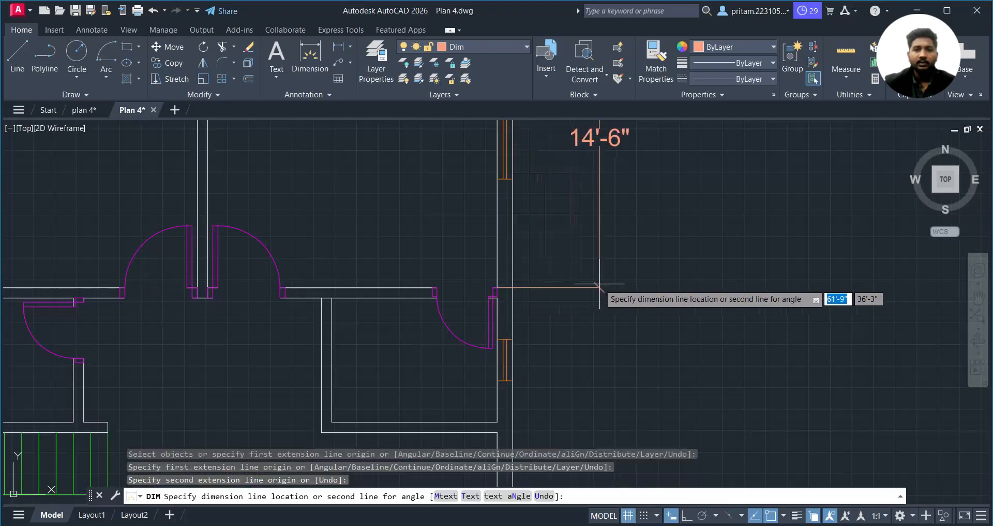
{"action": "left_click", "coordinate": [591, 288]}
{"action": "key", "text": "Escape"}
- Continue the northeast room's depth dimension southward across the partition, the small east room and that room's south wall
{"action": "left_click", "coordinate": [592, 287]}
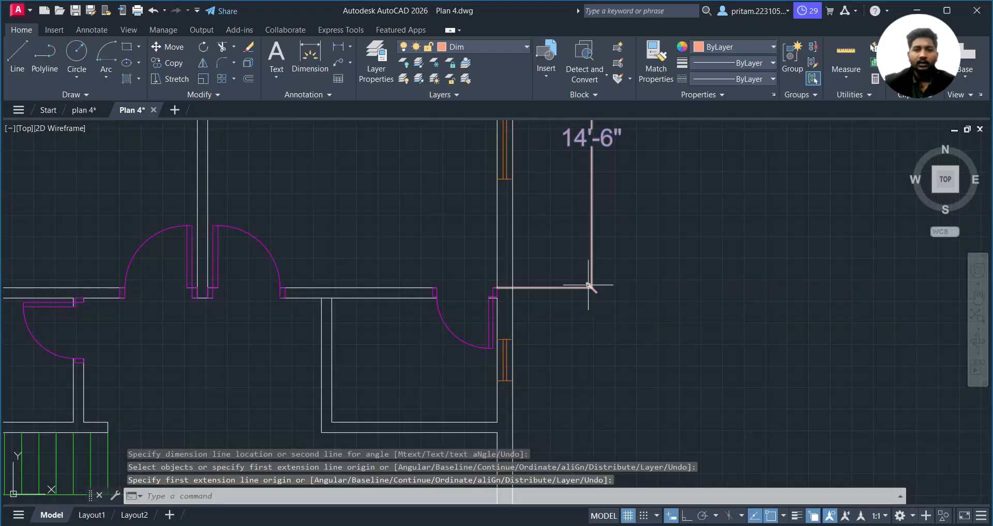
{"action": "mouse_move", "coordinate": [592, 287]}
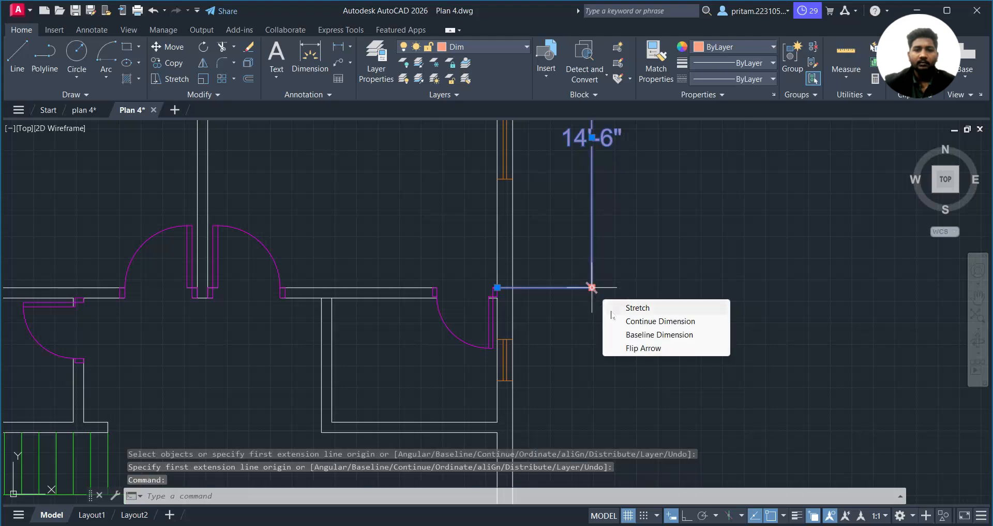
{"action": "left_click", "coordinate": [629, 321]}
{"action": "left_click", "coordinate": [491, 299]}
{"action": "middle_click_drag", "start_coordinate": [503, 352], "coordinate": [485, 276]}
{"action": "left_click", "coordinate": [480, 339]}
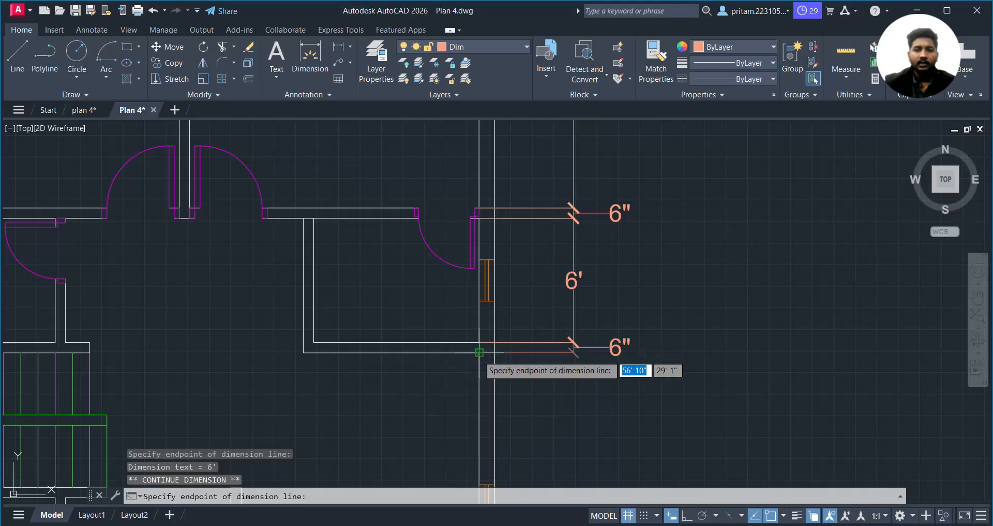
{"action": "left_click", "coordinate": [480, 352]}
- Extend the east dimension chain to the south wall's inner face and the building's outer southeast corner
{"action": "scroll", "coordinate": [495, 362], "scroll_direction": "down", "scroll_amount": 4}
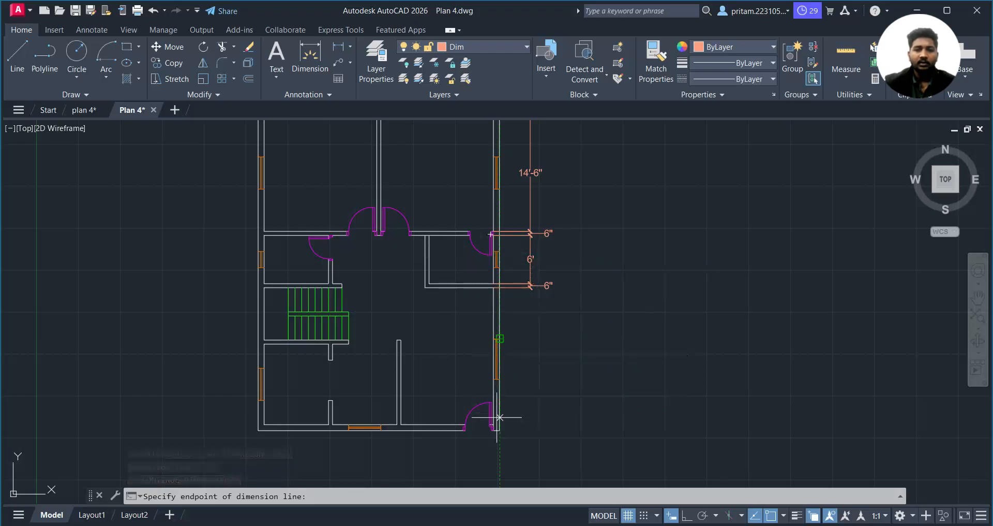
{"action": "scroll", "coordinate": [499, 424], "scroll_direction": "up", "scroll_amount": 4}
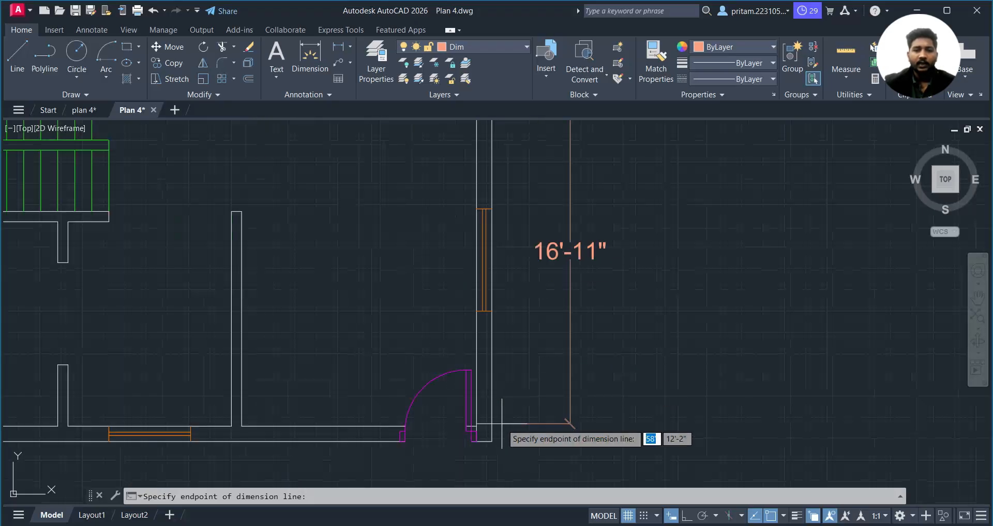
{"action": "left_click", "coordinate": [476, 425]}
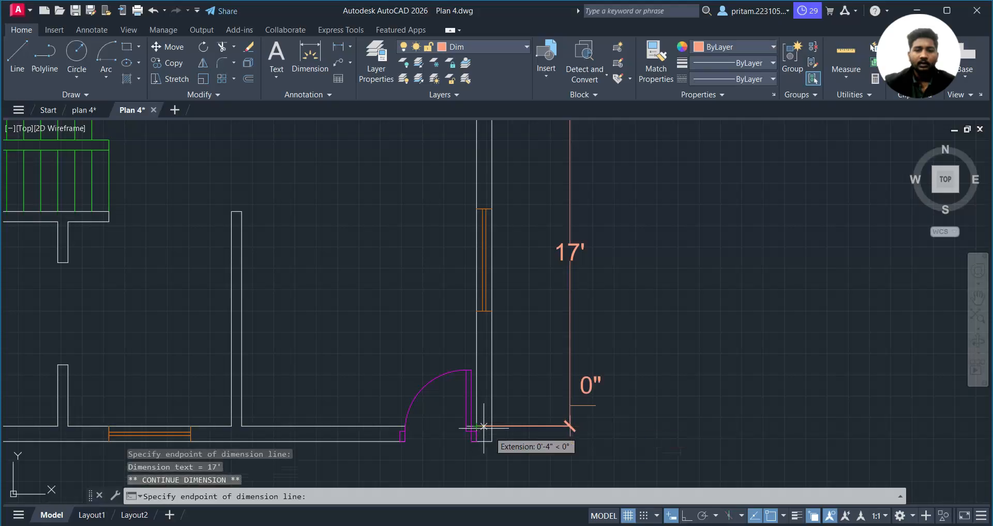
{"action": "left_click", "coordinate": [492, 440]}
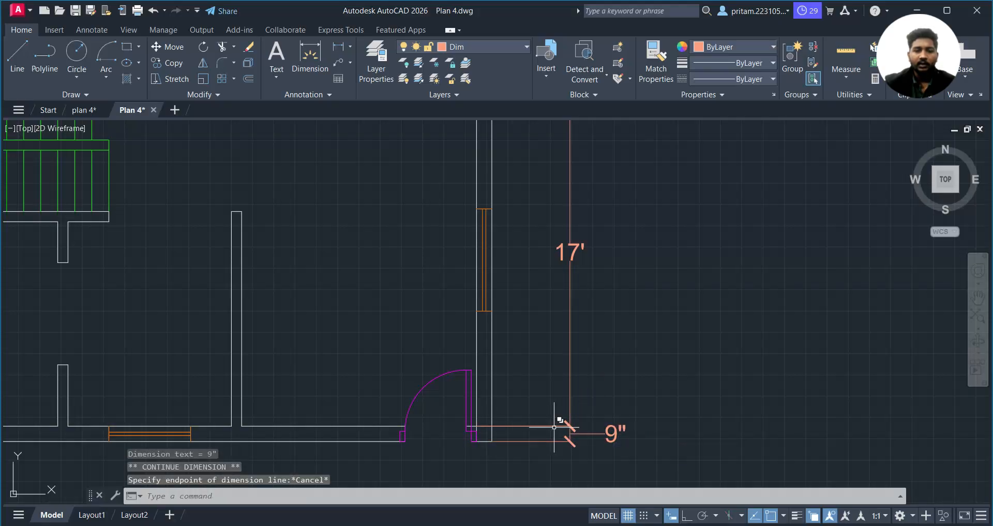
{"action": "key", "text": "Escape"}
{"action": "key", "text": "Escape"}
- Dimension the building's overall depth from the outer northeast corner to the outer southeast corner, placing the line outside the east dimension chain
{"action": "scroll", "coordinate": [517, 259], "scroll_direction": "down", "scroll_amount": 6}
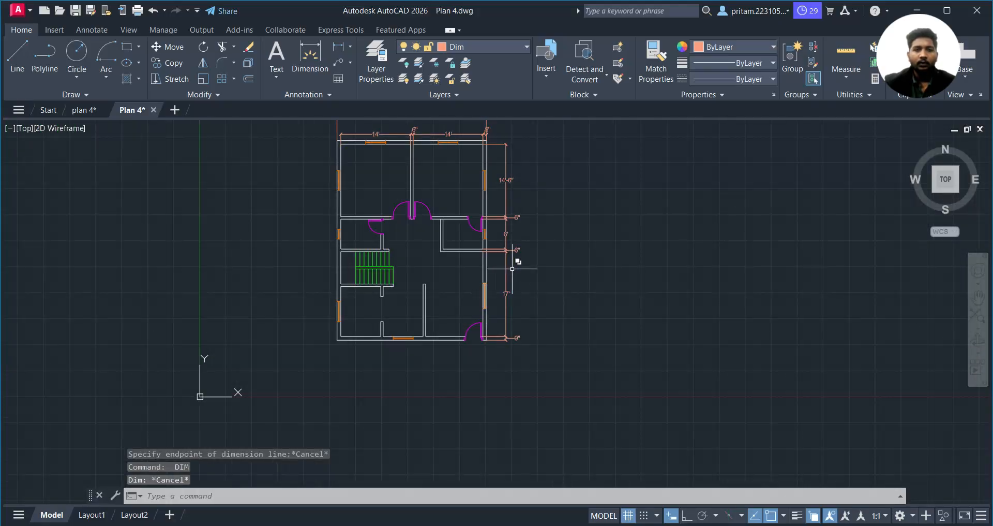
{"action": "left_click", "coordinate": [310, 54]}
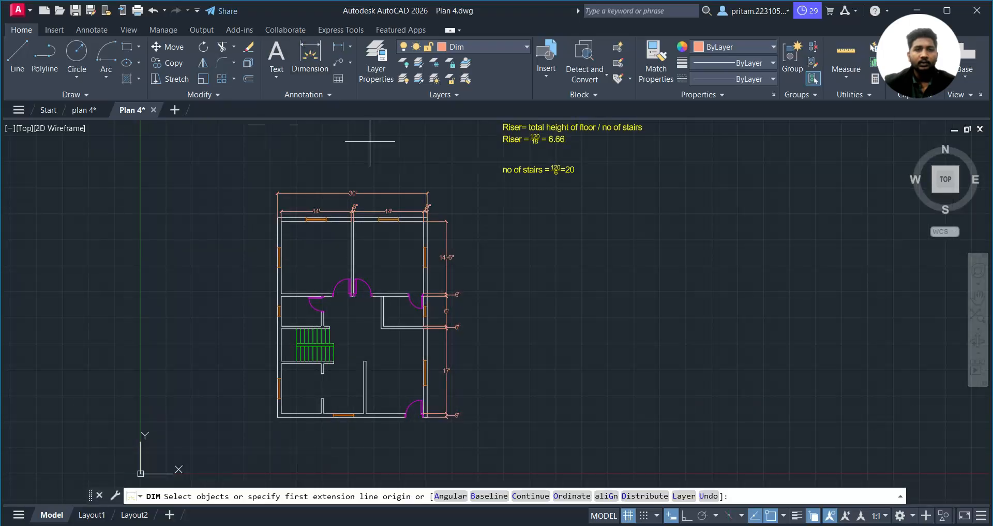
{"action": "scroll", "coordinate": [437, 207], "scroll_direction": "up", "scroll_amount": 4}
{"action": "scroll", "coordinate": [424, 261], "scroll_direction": "up", "scroll_amount": 2}
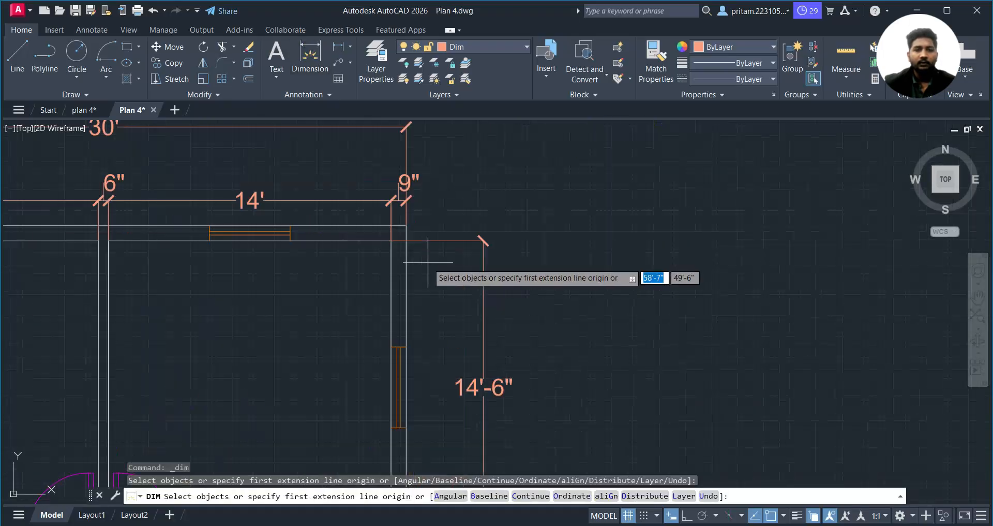
{"action": "left_click", "coordinate": [406, 225]}
{"action": "scroll", "coordinate": [439, 363], "scroll_direction": "down", "scroll_amount": 5}
{"action": "scroll", "coordinate": [414, 321], "scroll_direction": "up", "scroll_amount": 6}
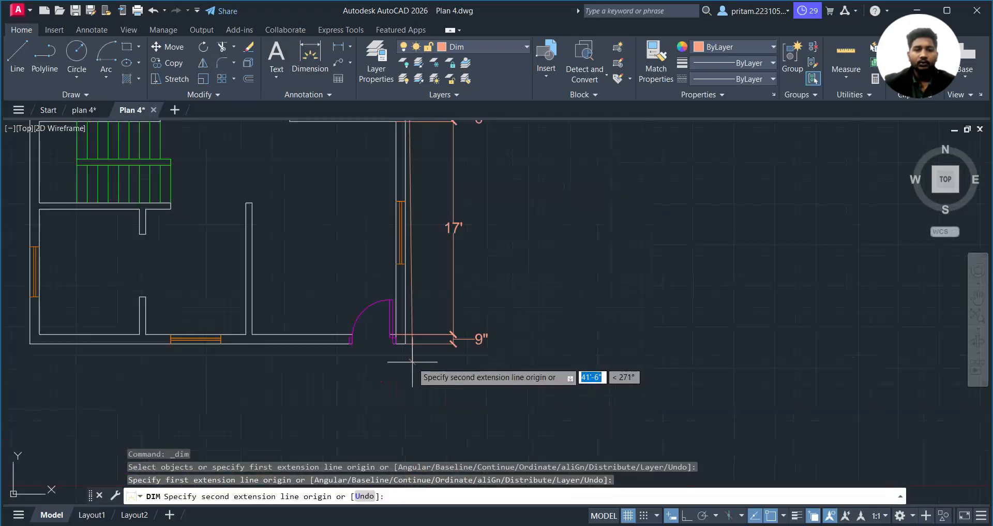
{"action": "left_click", "coordinate": [405, 335]}
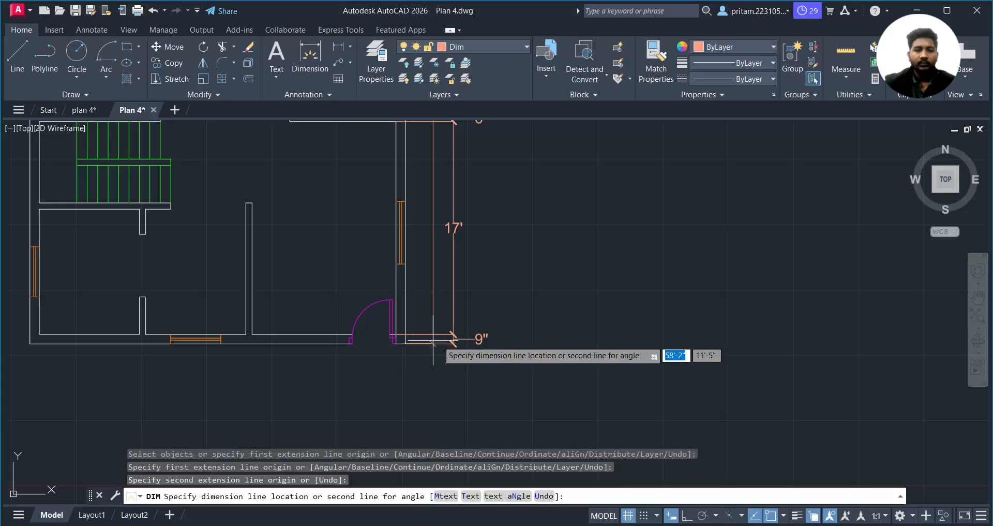
{"action": "left_click", "coordinate": [499, 342]}
{"action": "scroll", "coordinate": [517, 278], "scroll_direction": "down", "scroll_amount": 3}
{"action": "scroll", "coordinate": [492, 257], "scroll_direction": "up", "scroll_amount": 4}
{"action": "middle_click_drag", "start_coordinate": [498, 240], "coordinate": [509, 328]}
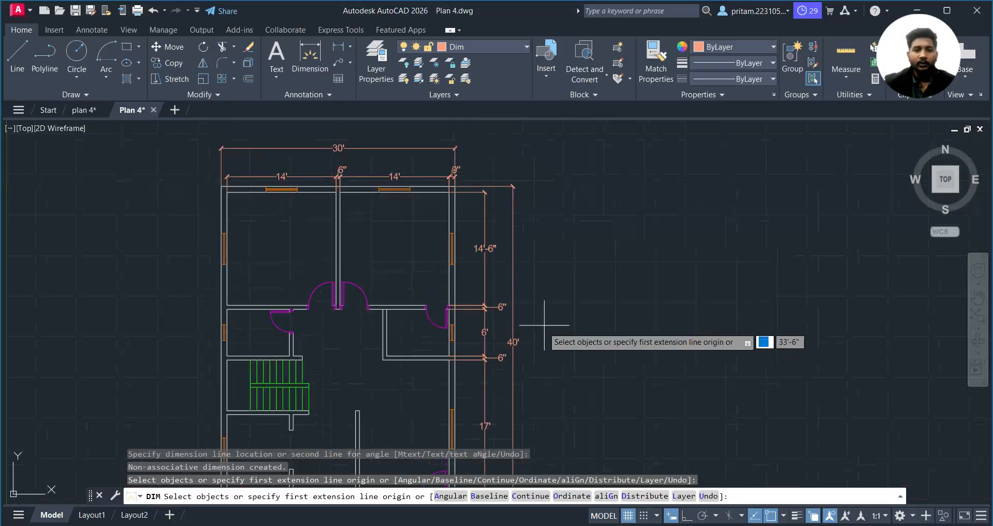
{"action": "mouse_move", "coordinate": [317, 356]}
{"action": "middle_mouse_down"}
{"action": "mouse_move", "coordinate": [395, 330]}
{"action": "mouse_move", "coordinate": [448, 267]}
{"action": "middle_mouse_up"}
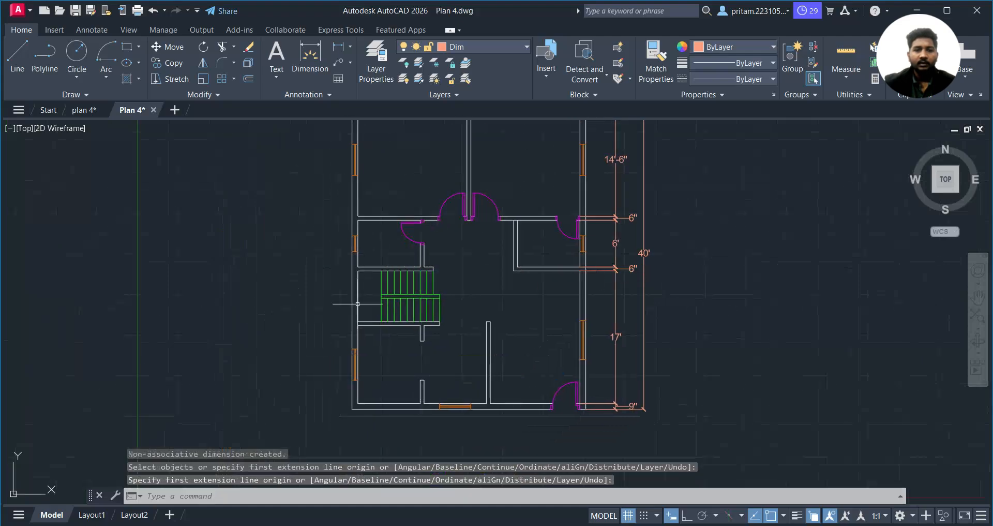
{"action": "scroll", "coordinate": [560, 235], "scroll_direction": "up", "scroll_amount": 2}
{"action": "middle_click_drag", "start_coordinate": [558, 232], "coordinate": [495, 280]}
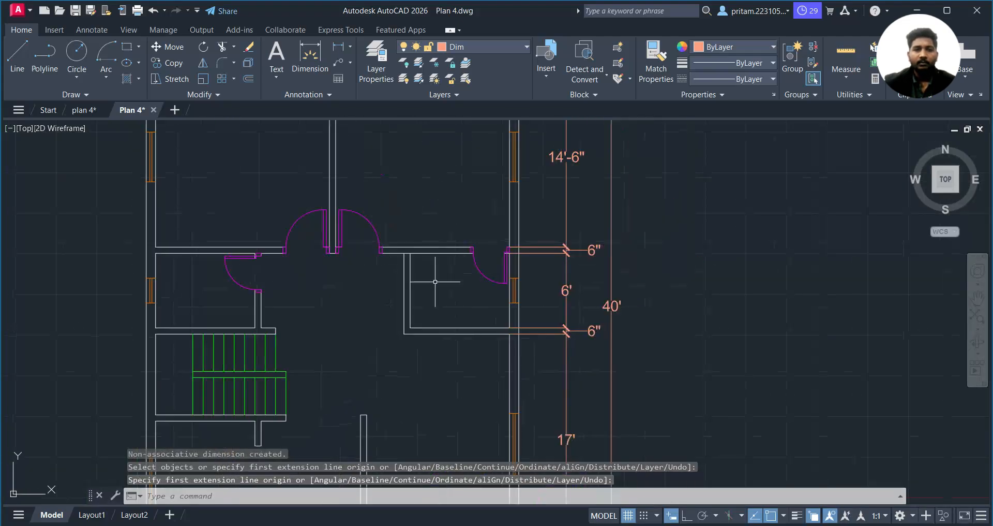
{"action": "scroll", "coordinate": [433, 280], "scroll_direction": "down", "scroll_amount": 2}
{"action": "scroll", "coordinate": [451, 288], "scroll_direction": "up", "scroll_amount": 4}
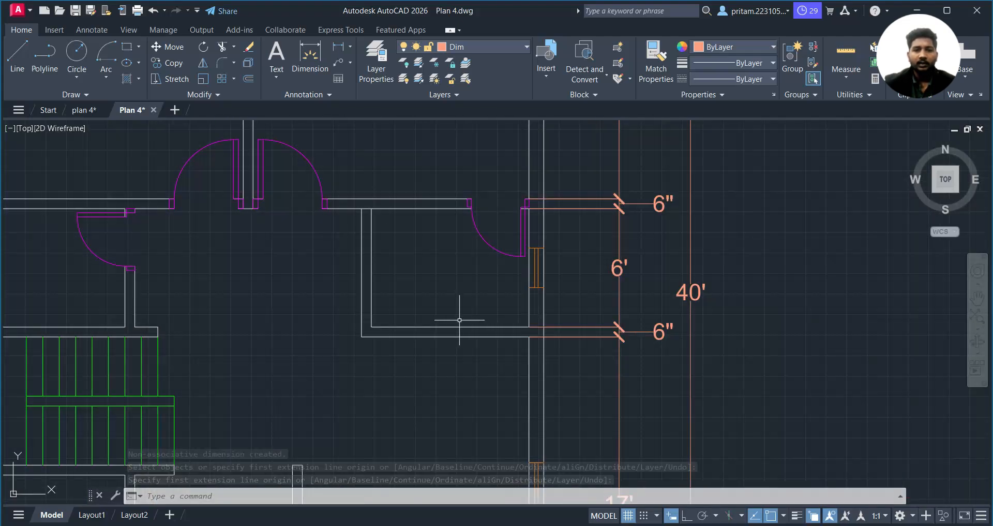
{"action": "key", "text": "Return"}
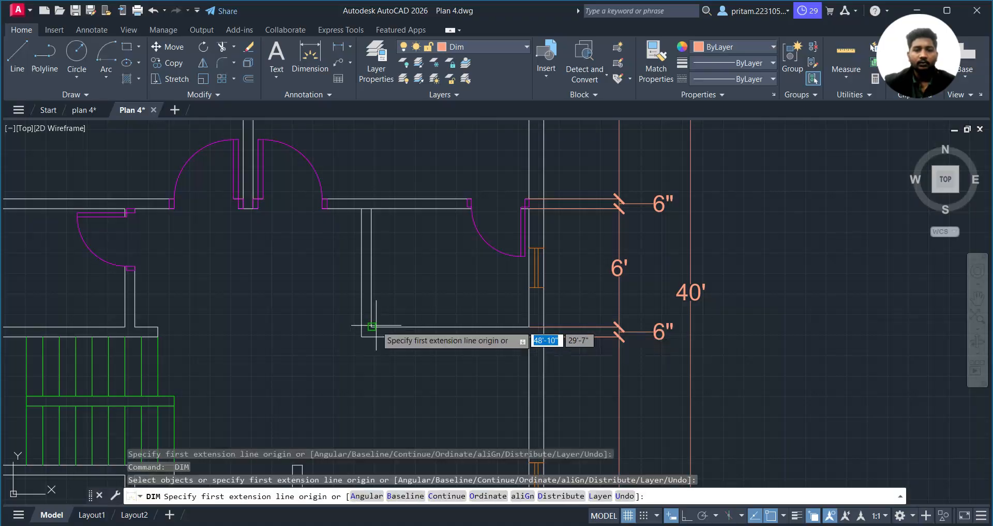
{"action": "left_click", "coordinate": [372, 326]}
{"action": "key", "text": "Escape"}
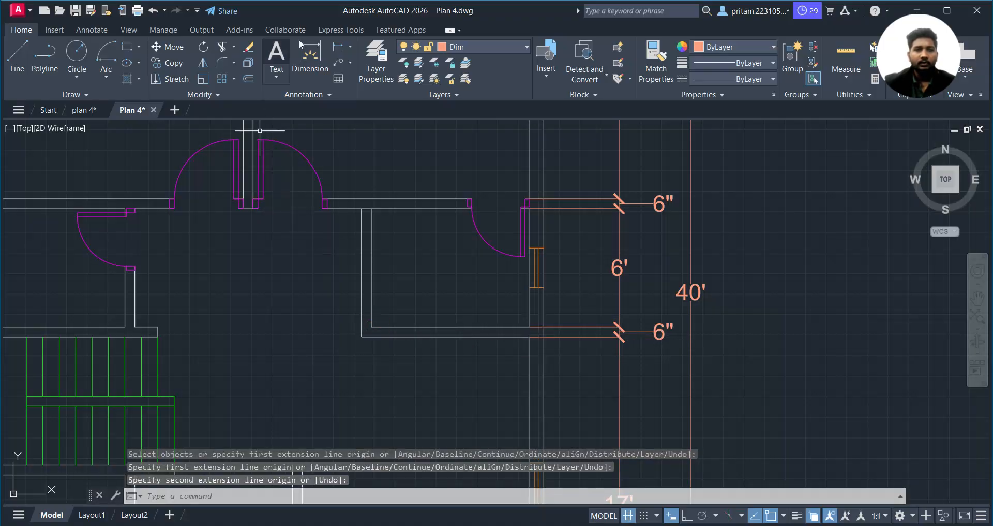
- Start a new dimension inside the small east room
{"action": "key", "text": "Return"}
{"action": "key", "text": "Return"}
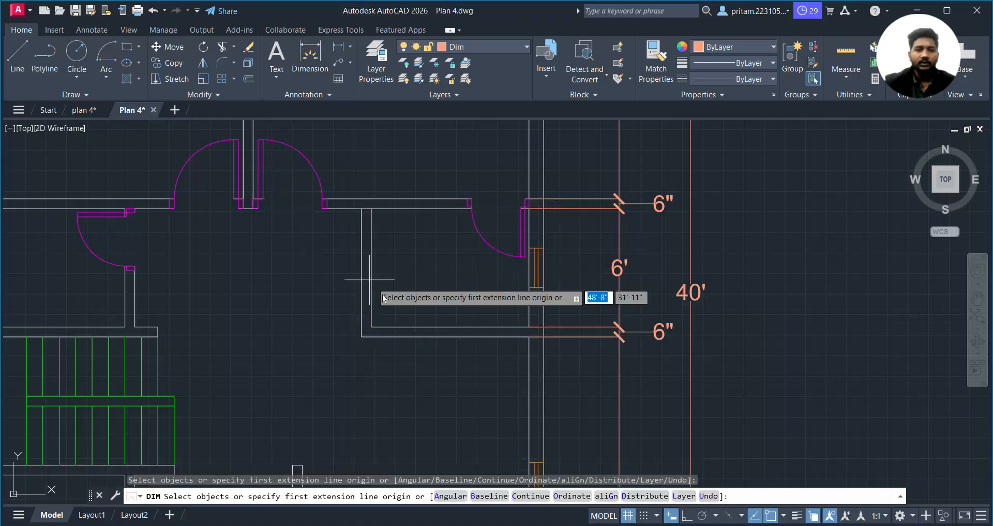
- Dimension the inside widths of the two small rooms directly below the bedrooms, one on each side of the plan
{"action": "left_click", "coordinate": [370, 327]}
{"action": "left_click", "coordinate": [528, 327]}
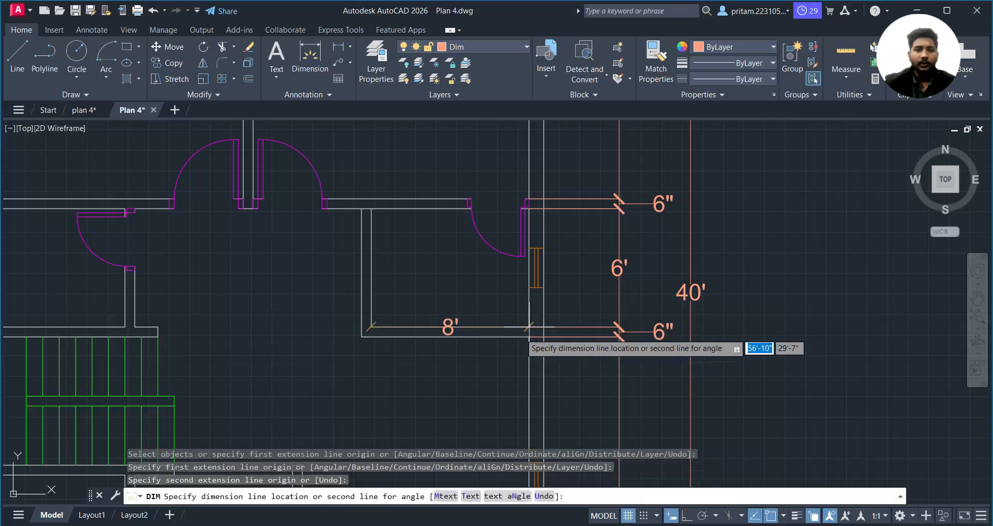
{"action": "left_click", "coordinate": [499, 357]}
{"action": "middle_click_drag", "start_coordinate": [209, 326], "coordinate": [533, 336]}
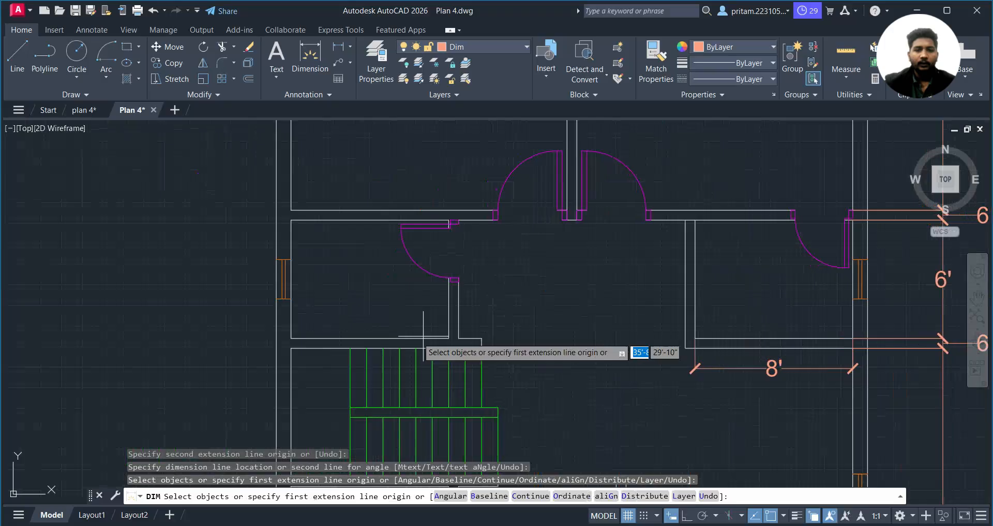
{"action": "left_click", "coordinate": [292, 338]}
{"action": "left_click", "coordinate": [449, 338]}
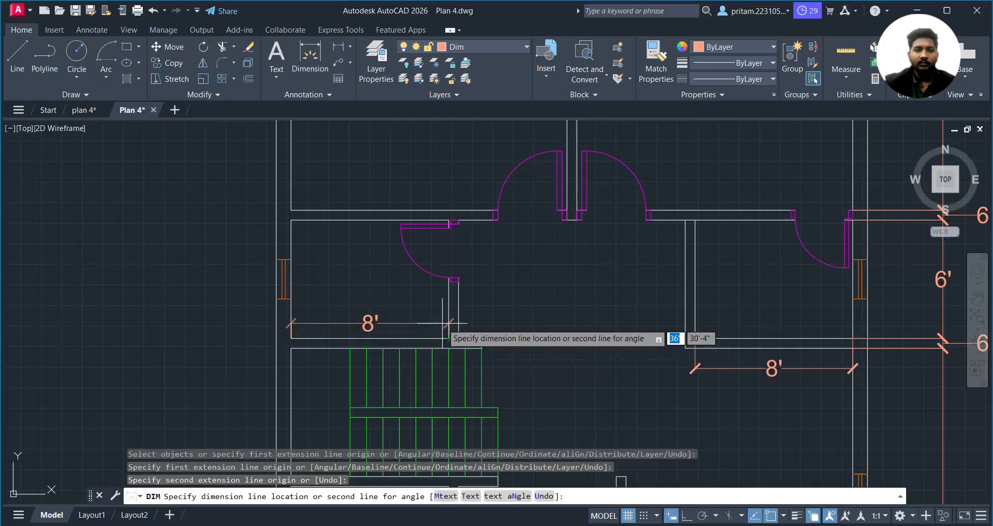
{"action": "left_click", "coordinate": [339, 327]}
- Dimension the clear vertical distance between the two staircase walls, placing the dimension outside the left outer wall
{"action": "scroll", "coordinate": [365, 327], "scroll_direction": "down", "scroll_amount": 3}
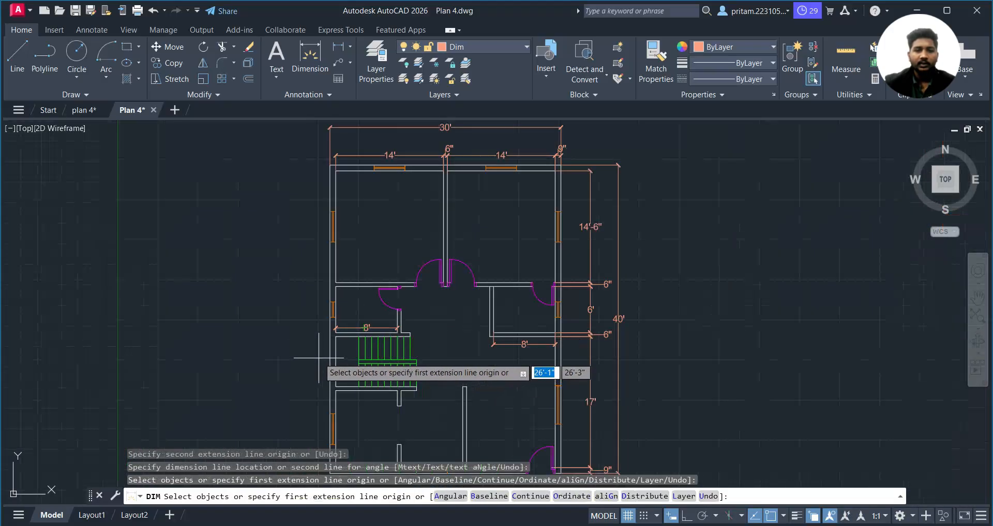
{"action": "scroll", "coordinate": [318, 292], "scroll_direction": "up", "scroll_amount": 2}
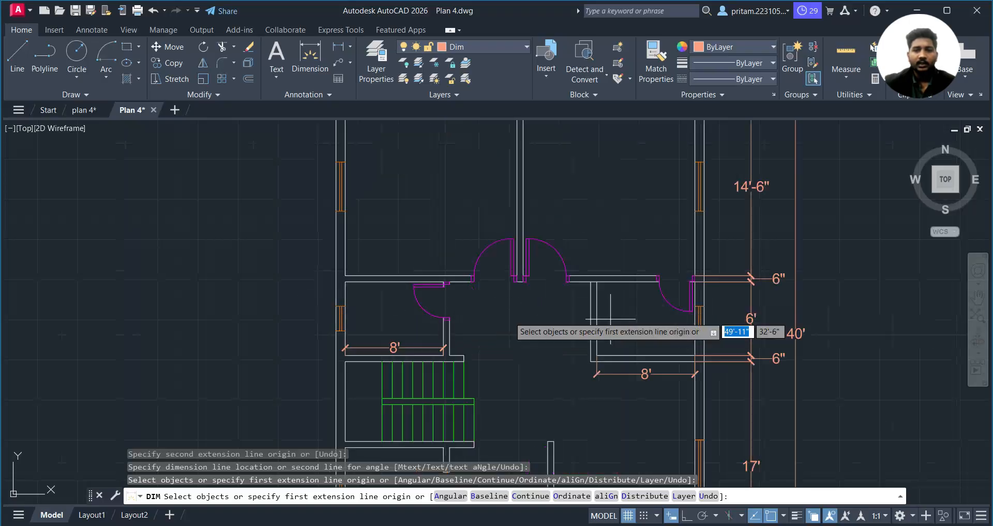
{"action": "middle_click_drag", "start_coordinate": [378, 396], "coordinate": [435, 256]}
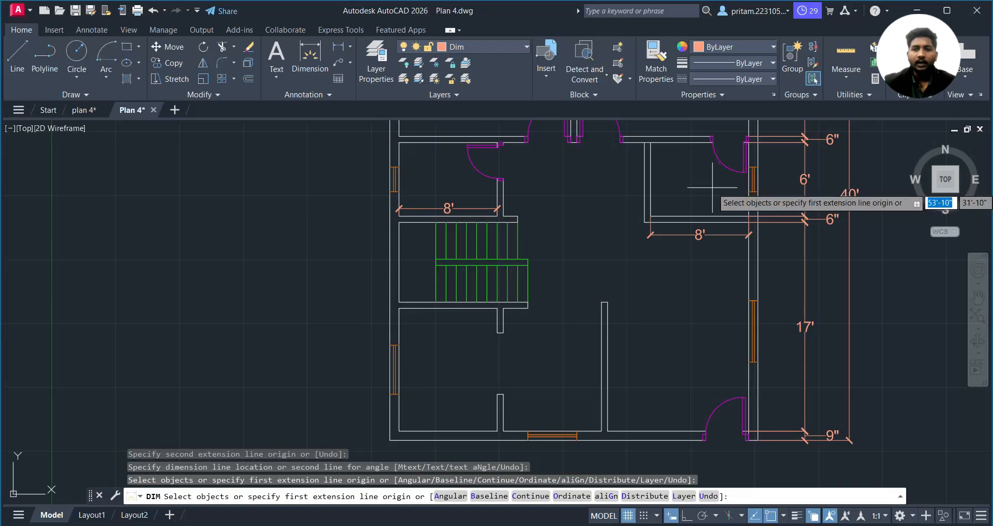
{"action": "scroll", "coordinate": [708, 199], "scroll_direction": "down", "scroll_amount": 2}
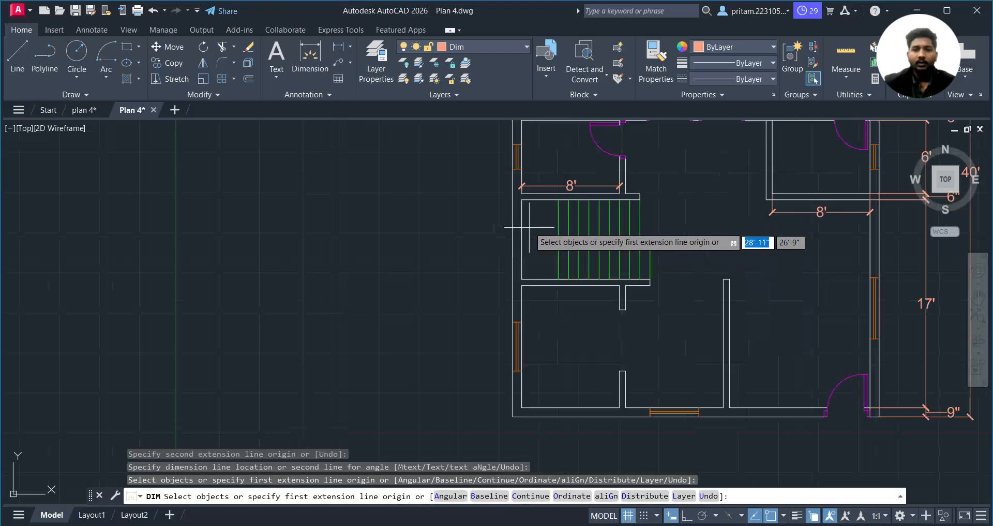
{"action": "scroll", "coordinate": [509, 217], "scroll_direction": "up", "scroll_amount": 4}
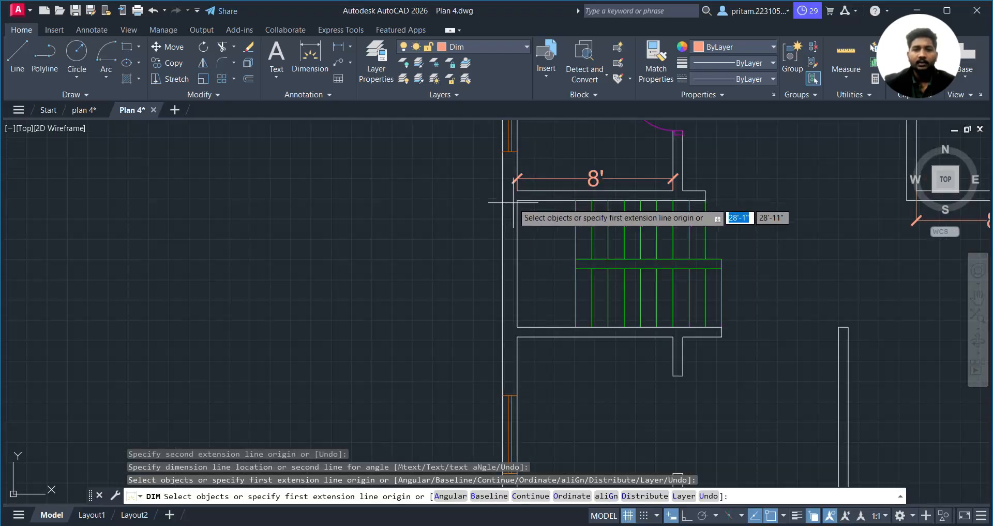
{"action": "key", "text": "Return"}
{"action": "left_click", "coordinate": [516, 200]}
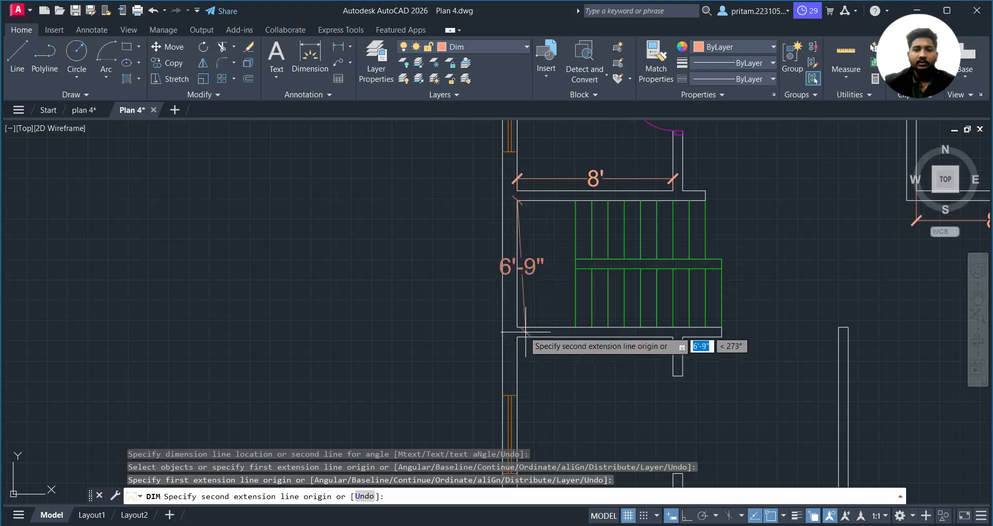
{"action": "left_click", "coordinate": [507, 327]}
{"action": "left_click", "coordinate": [472, 327]}
{"action": "key", "text": "Escape"}
- Dimension the inside width of the lower-left room, placing the dimension line below the bottom outer wall
{"action": "scroll", "coordinate": [580, 268], "scroll_direction": "up", "scroll_amount": 2}
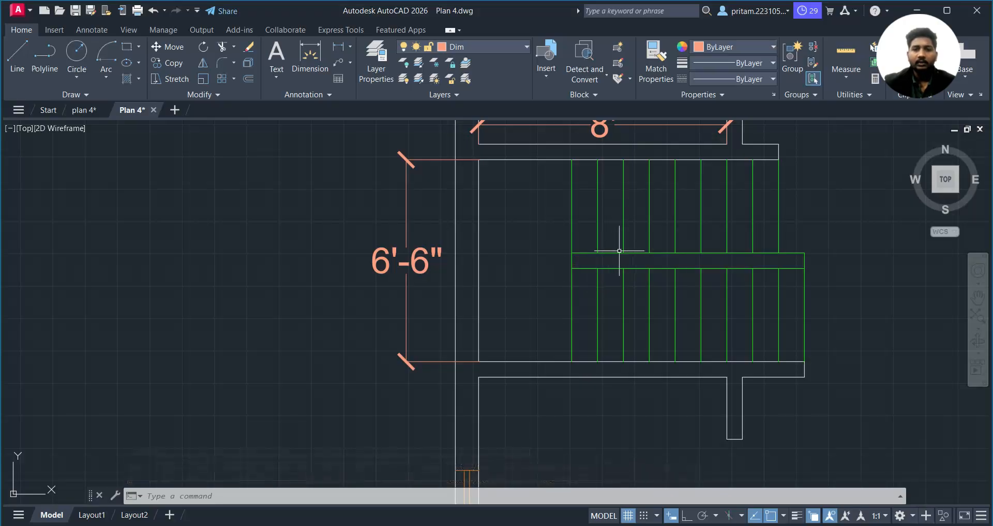
{"action": "scroll", "coordinate": [618, 254], "scroll_direction": "down", "scroll_amount": 3}
{"action": "middle_click_drag", "start_coordinate": [643, 351], "coordinate": [481, 257]}
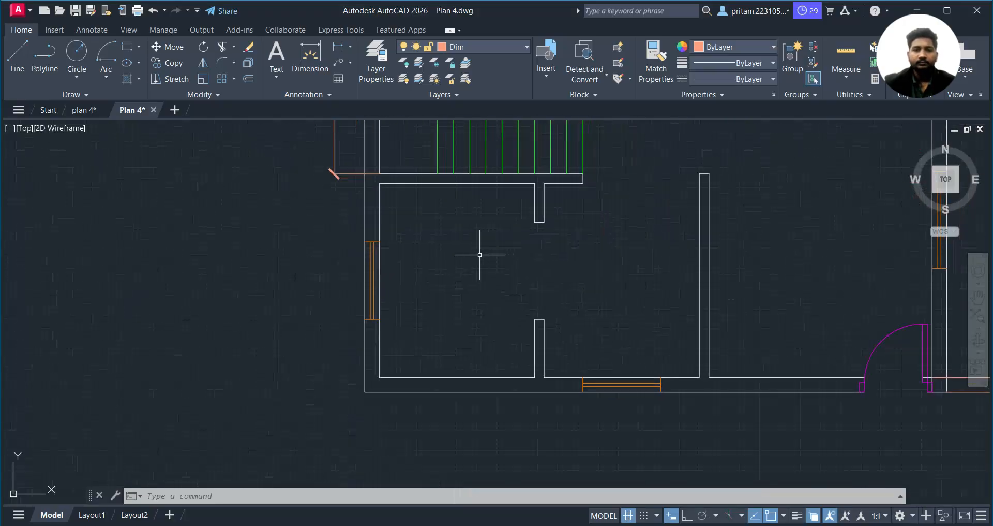
{"action": "type", "text": "dim"}
{"action": "key", "text": "Return"}
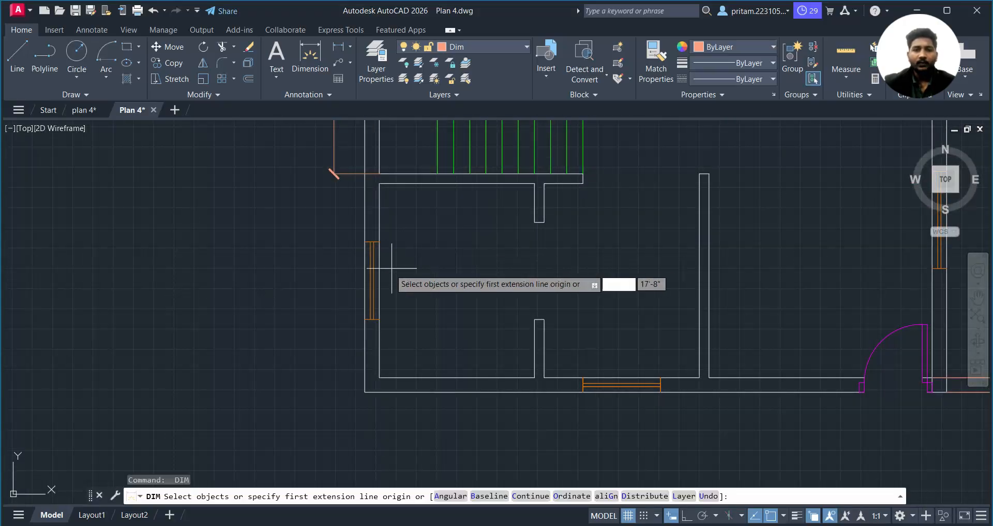
{"action": "left_click", "coordinate": [379, 378]}
{"action": "left_click", "coordinate": [534, 377]}
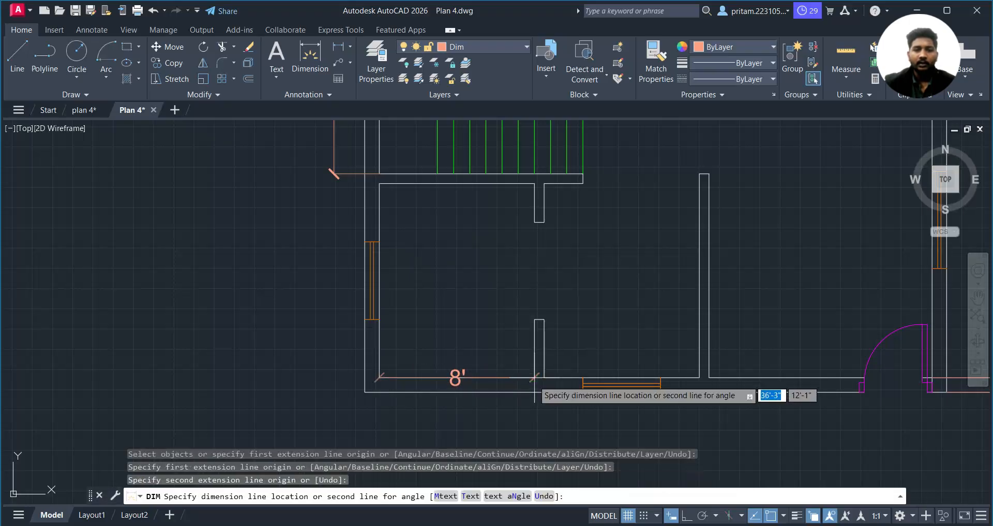
{"action": "left_click", "coordinate": [524, 419]}
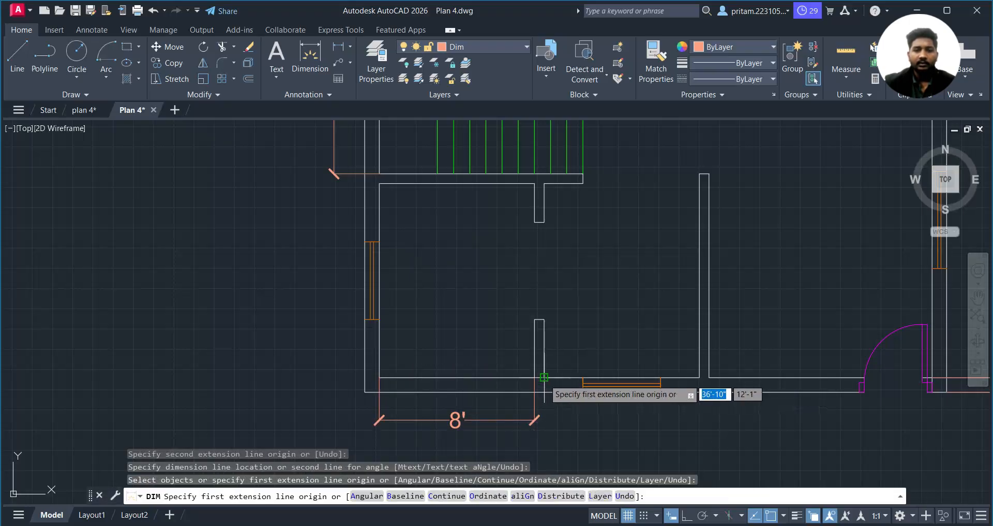
- Dimension the inside width of the lower middle room in line with the dimension of the lower-left room
{"action": "left_click", "coordinate": [534, 377]}
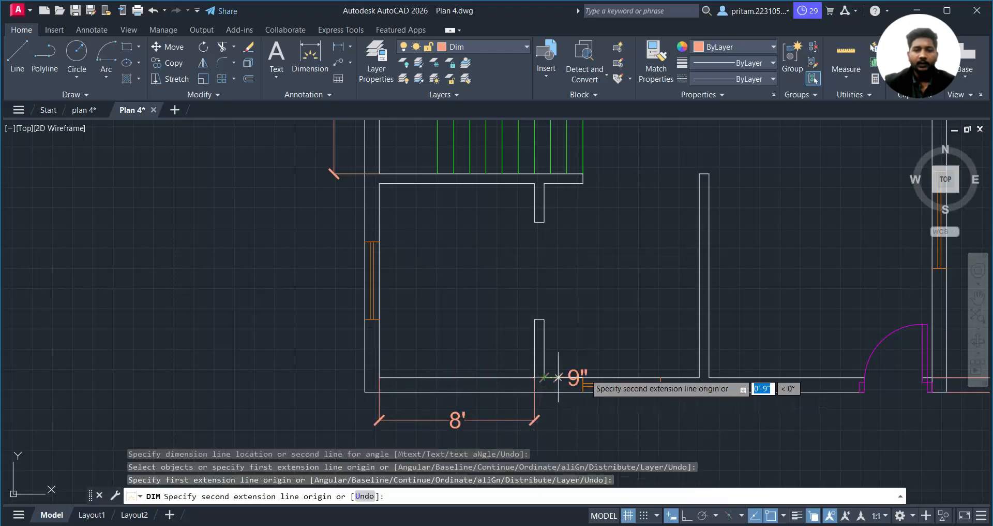
{"action": "left_click", "coordinate": [699, 378]}
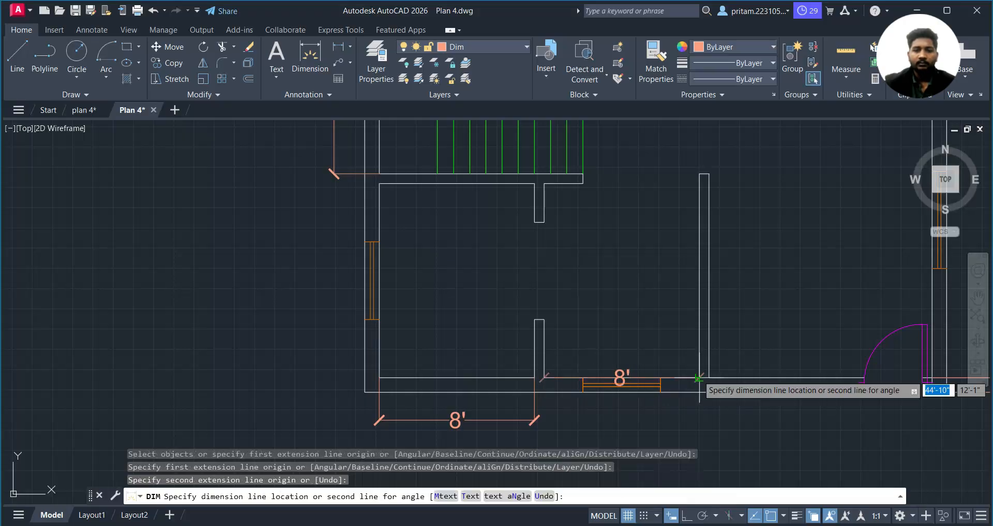
{"action": "left_click", "coordinate": [534, 419]}
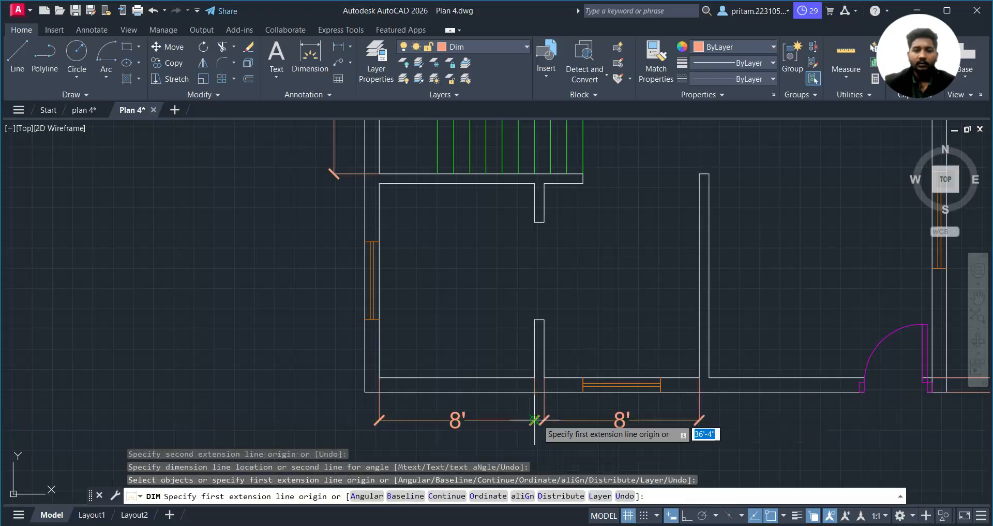
- Dimension the inside width of the lower-right room with the entrance door, aligned with the other bottom dimensions
{"action": "middle_click_drag", "start_coordinate": [732, 405], "coordinate": [501, 373]}
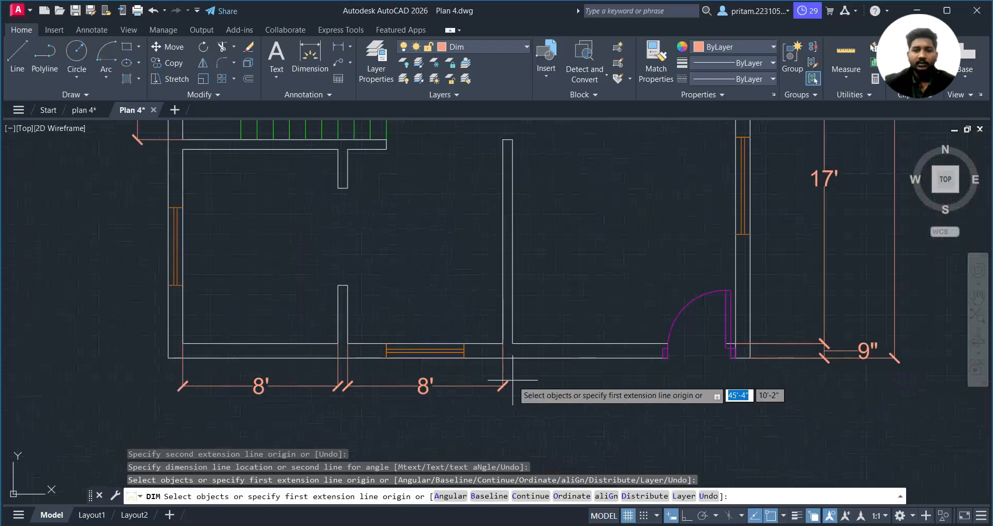
{"action": "left_click", "coordinate": [512, 343]}
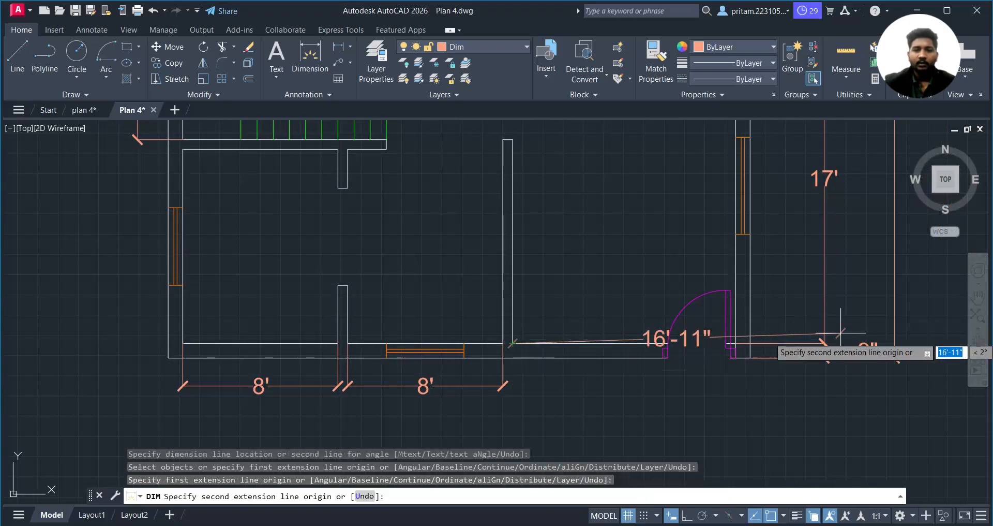
{"action": "left_click", "coordinate": [734, 342]}
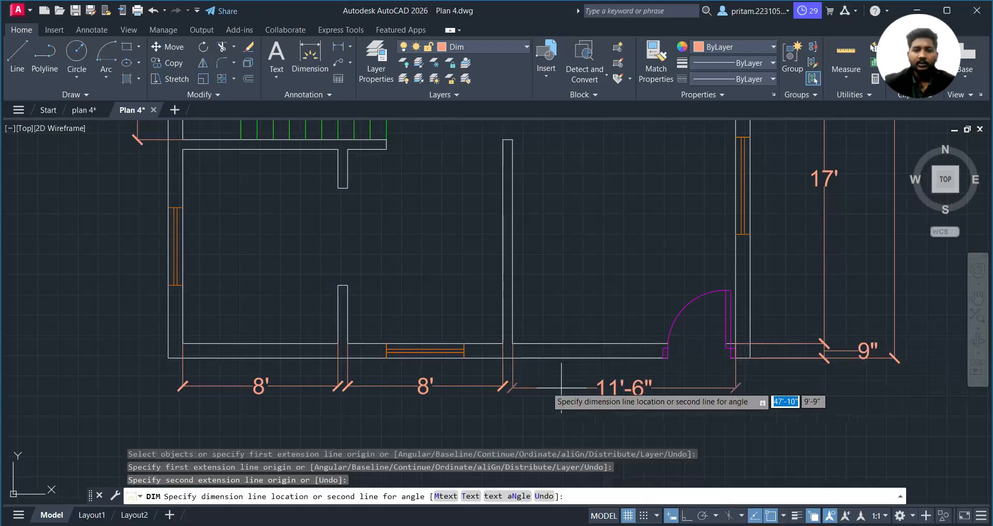
{"action": "left_click", "coordinate": [505, 386]}
{"action": "scroll", "coordinate": [534, 363], "scroll_direction": "down", "scroll_amount": 4}
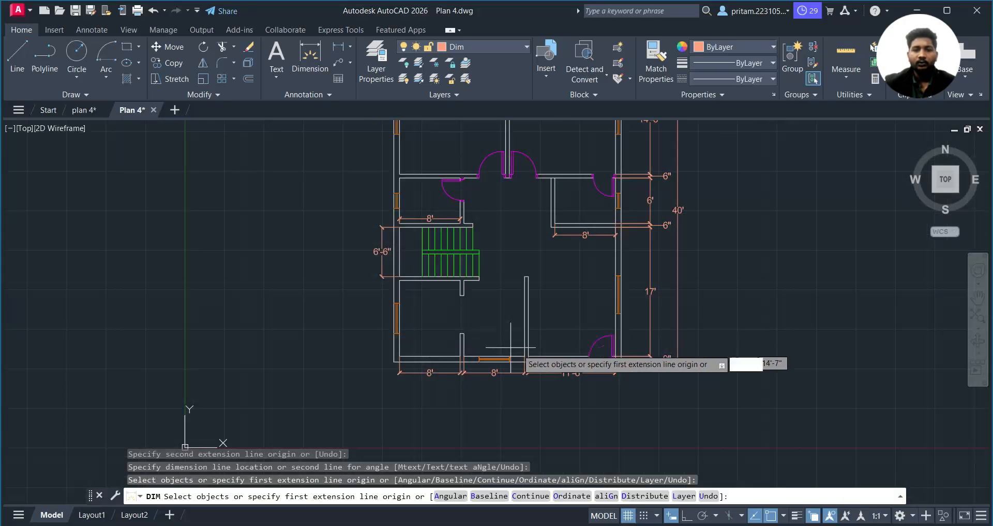
{"action": "key", "text": "Return"}
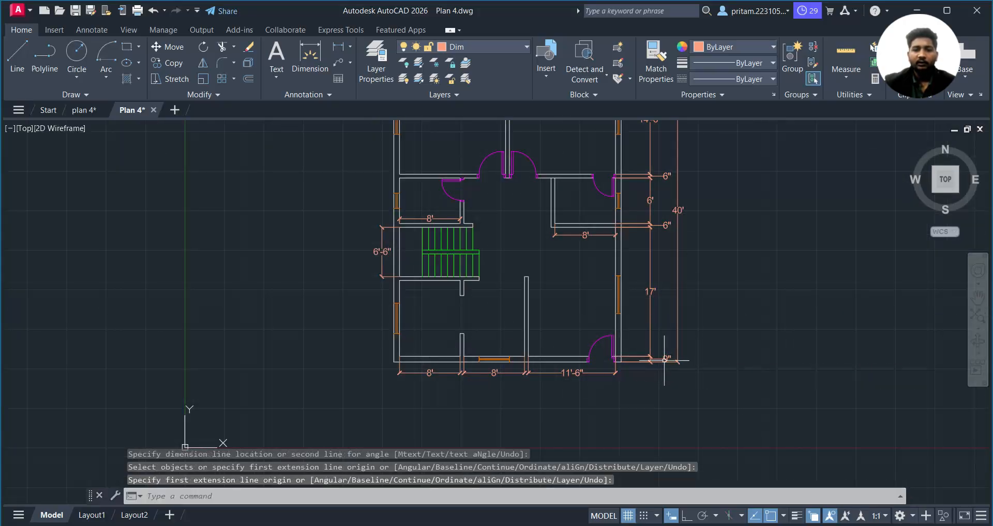
- Dimension the inside vertical length of the lower-left room, aligned with the staircase dimension outside the left outer wall
{"action": "middle_click_drag", "start_coordinate": [572, 342], "coordinate": [616, 389]}
{"action": "scroll", "coordinate": [414, 387], "scroll_direction": "up", "scroll_amount": 2}
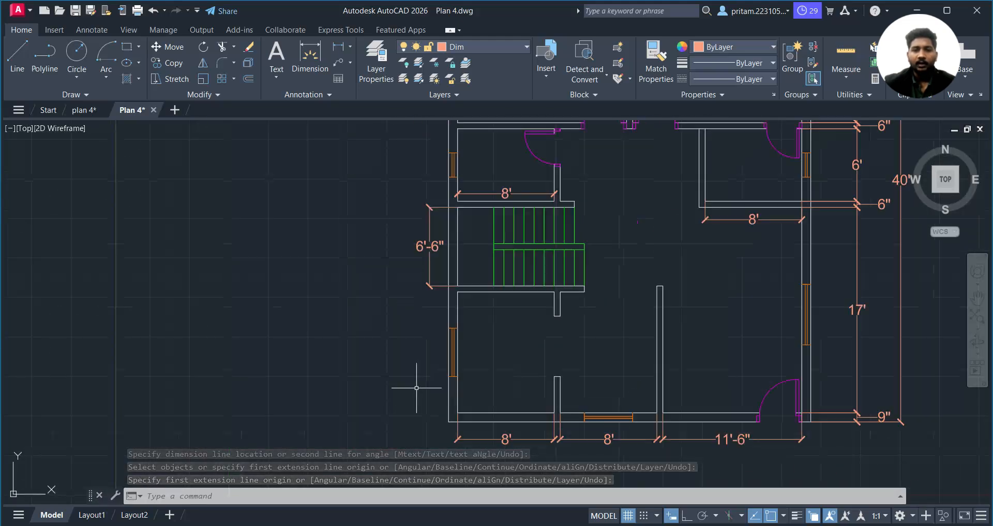
{"action": "scroll", "coordinate": [458, 386], "scroll_direction": "up", "scroll_amount": 2}
{"action": "middle_click_drag", "start_coordinate": [459, 384], "coordinate": [531, 343]}
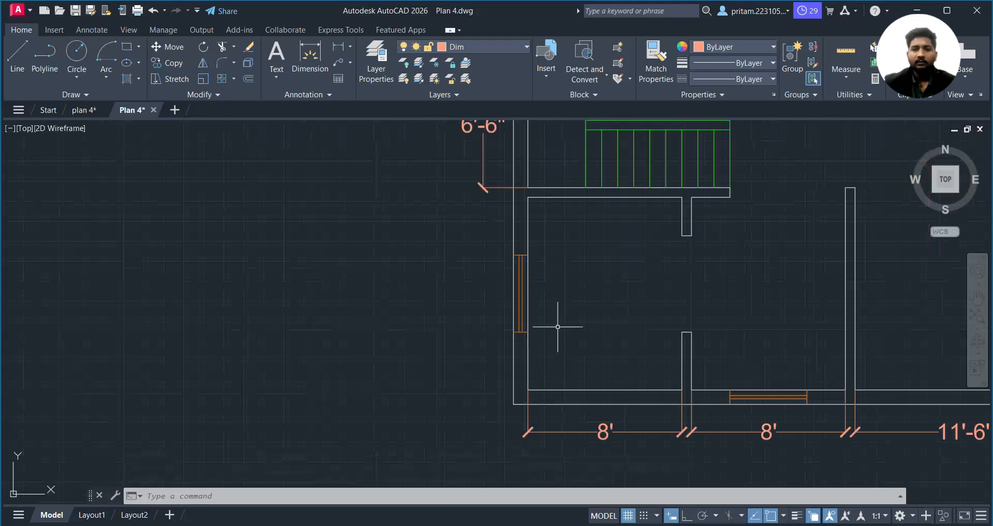
{"action": "type", "text": "dim"}
{"action": "key", "text": "Return"}
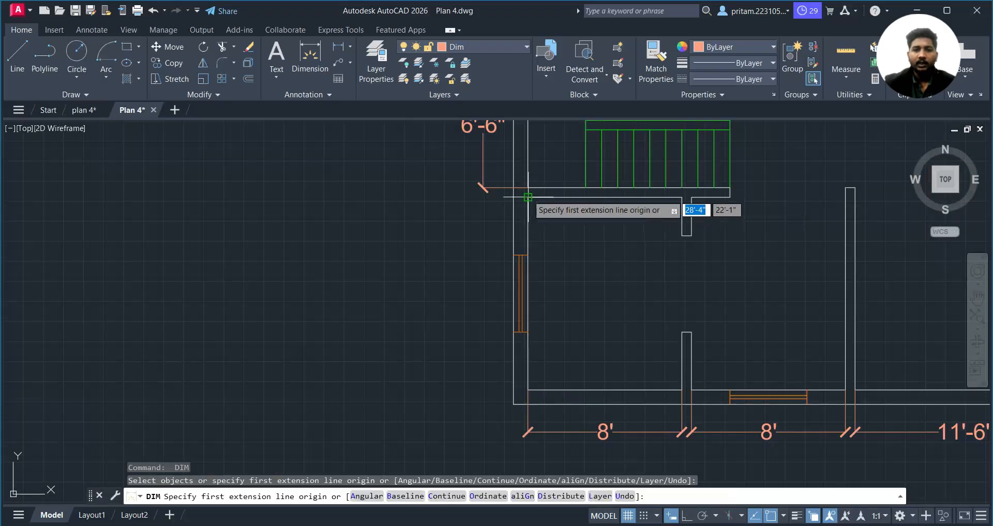
{"action": "left_click", "coordinate": [528, 197]}
{"action": "left_click", "coordinate": [524, 395]}
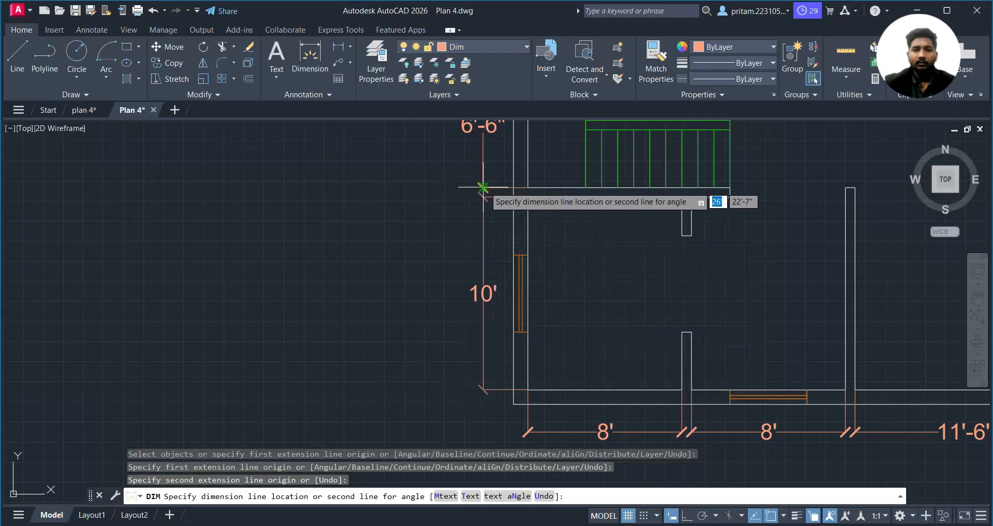
{"action": "left_click", "coordinate": [483, 187]}
{"action": "key", "text": "Return"}
- Review the dimensions across the whole floor plan and examine the staircase area up close
{"action": "scroll", "coordinate": [589, 301], "scroll_direction": "down", "scroll_amount": 5}
{"action": "scroll", "coordinate": [589, 301], "scroll_direction": "down", "scroll_amount": 5}
{"action": "middle_click_drag", "start_coordinate": [533, 310], "coordinate": [486, 309]}
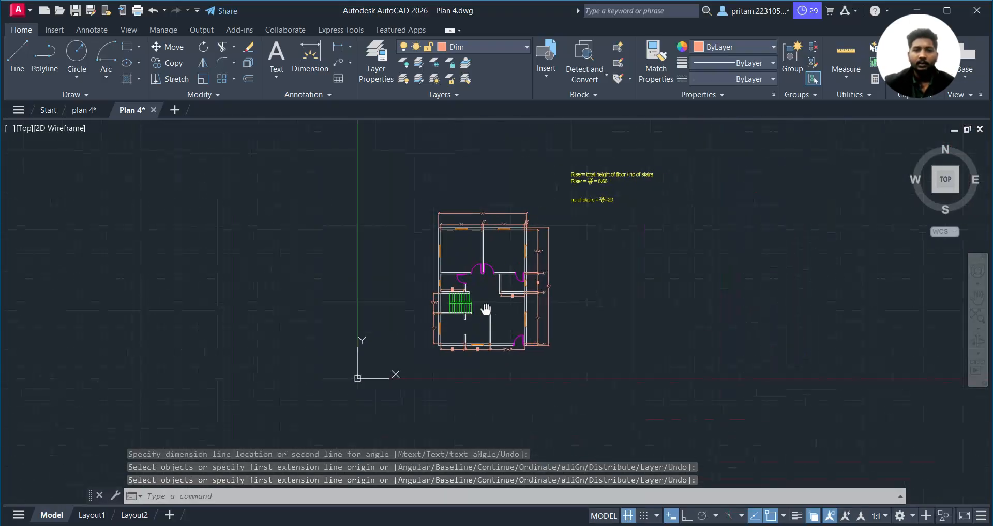
{"action": "scroll", "coordinate": [526, 251], "scroll_direction": "up", "scroll_amount": 6}
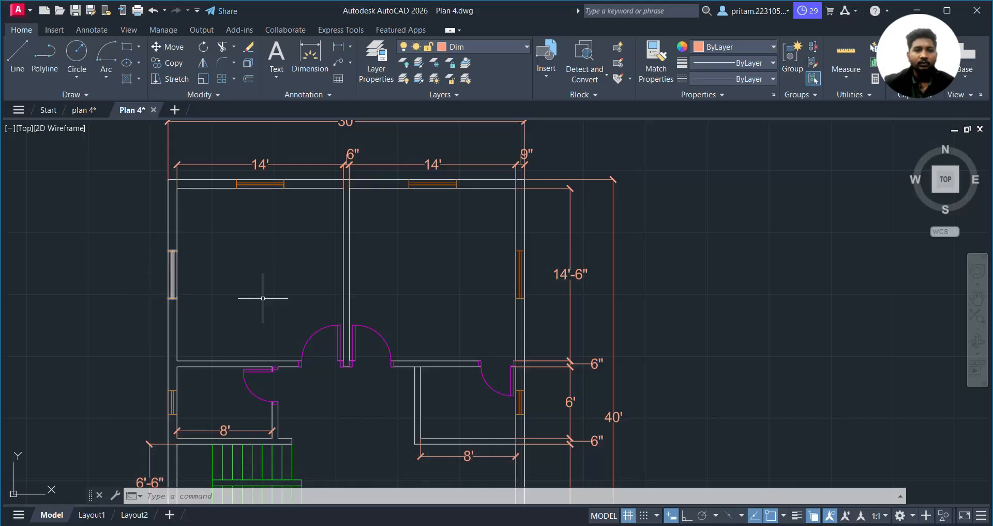
{"action": "scroll", "coordinate": [488, 305], "scroll_direction": "down", "scroll_amount": 2}
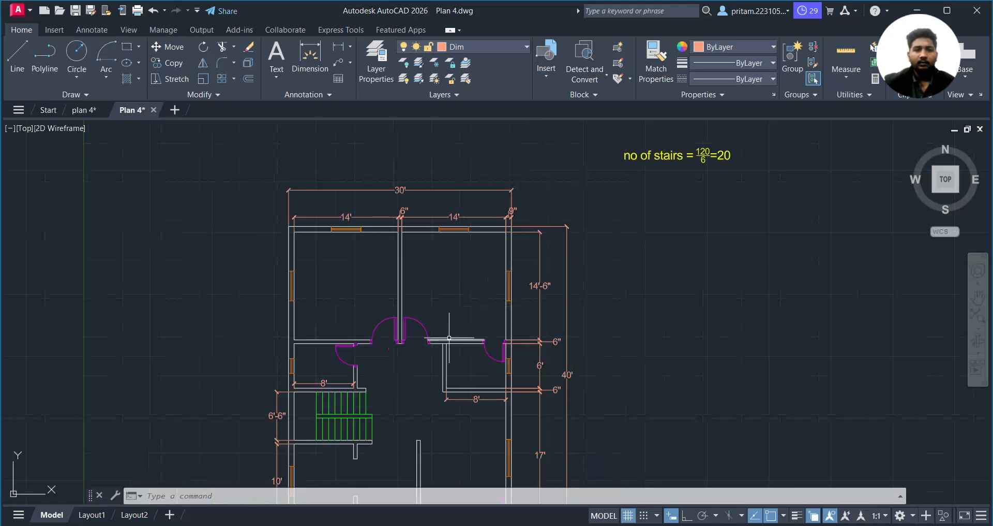
{"action": "middle_click_drag", "start_coordinate": [446, 346], "coordinate": [469, 258]}
{"action": "scroll", "coordinate": [351, 348], "scroll_direction": "up", "scroll_amount": 4}
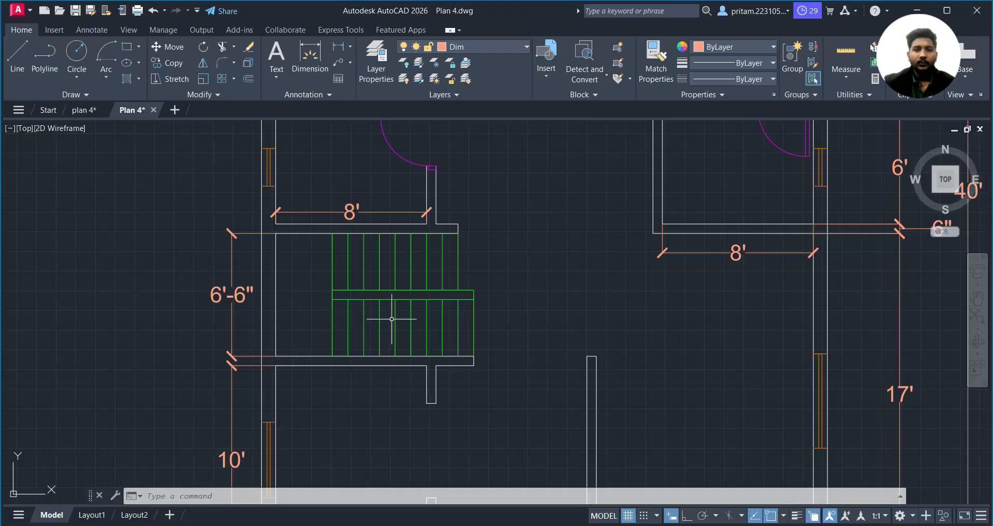
{"action": "scroll", "coordinate": [369, 331], "scroll_direction": "up", "scroll_amount": 2}
{"action": "middle_click_drag", "start_coordinate": [399, 311], "coordinate": [575, 348]}
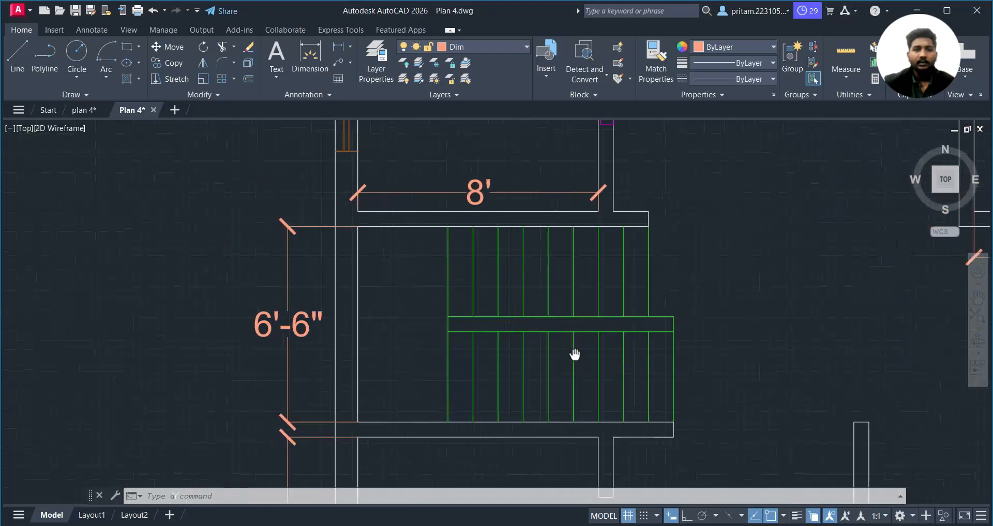
- Make Text the current layer
{"action": "left_click", "coordinate": [482, 46]}
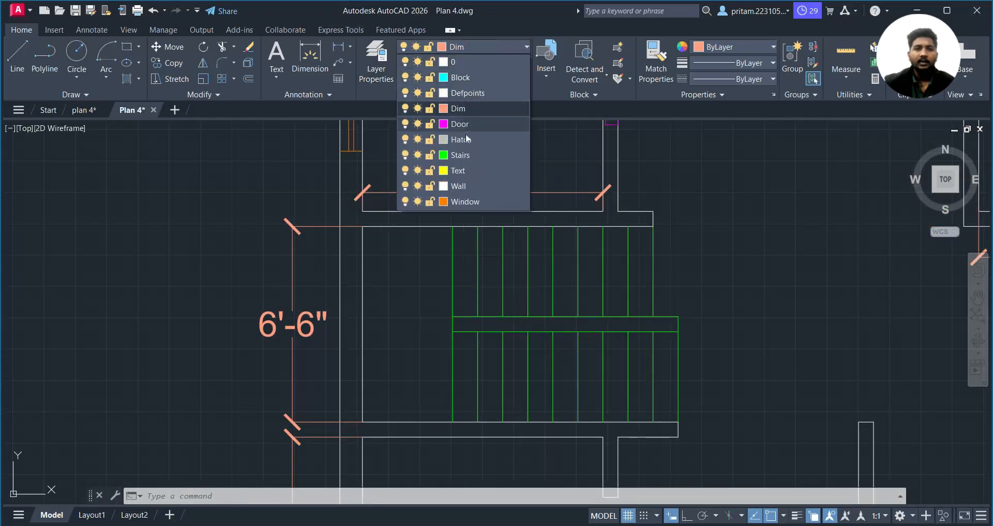
{"action": "left_click", "coordinate": [450, 171]}
{"action": "left_click", "coordinate": [475, 42]}
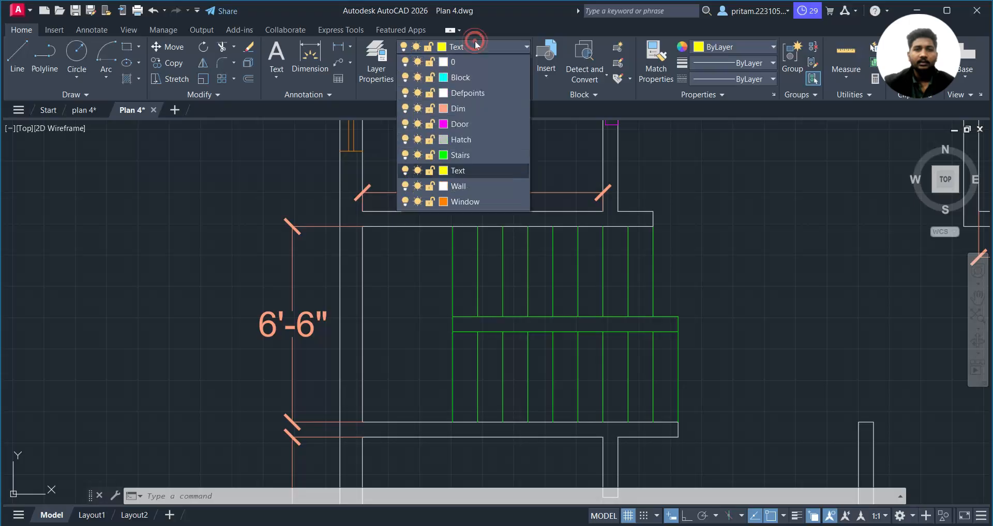
- Switch to the finished reference drawing plan 4 and examine the staircase's label, UP text and direction arrow
{"action": "left_click", "coordinate": [81, 111]}
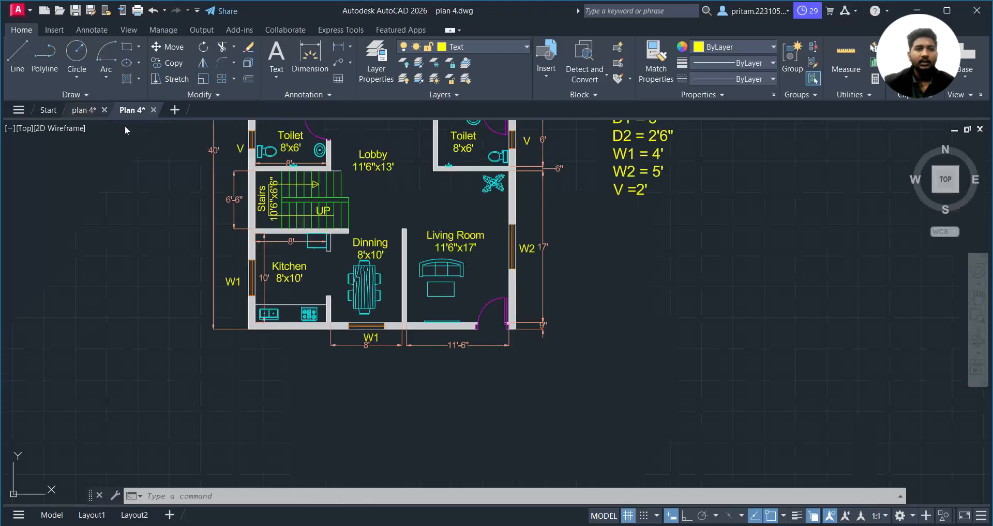
{"action": "scroll", "coordinate": [343, 248], "scroll_direction": "up", "scroll_amount": 4}
{"action": "middle_click_drag", "start_coordinate": [343, 247], "coordinate": [392, 305]}
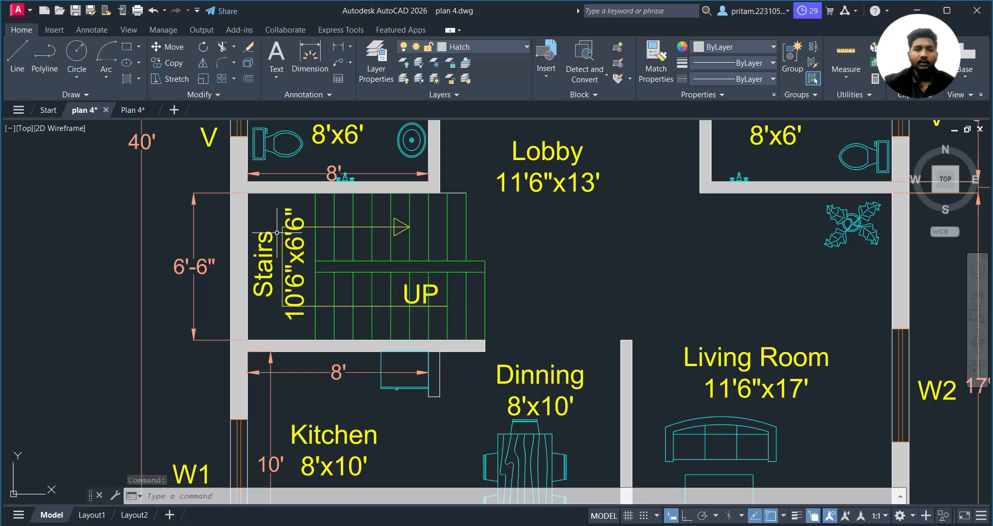
- In the working drawing Plan 4, draw a U-shaped polyline through both stair flights, about 3'-6" high with an upper run about 5'-11" long
{"action": "left_click", "coordinate": [137, 110]}
{"action": "middle_click_drag", "start_coordinate": [502, 361], "coordinate": [384, 289]}
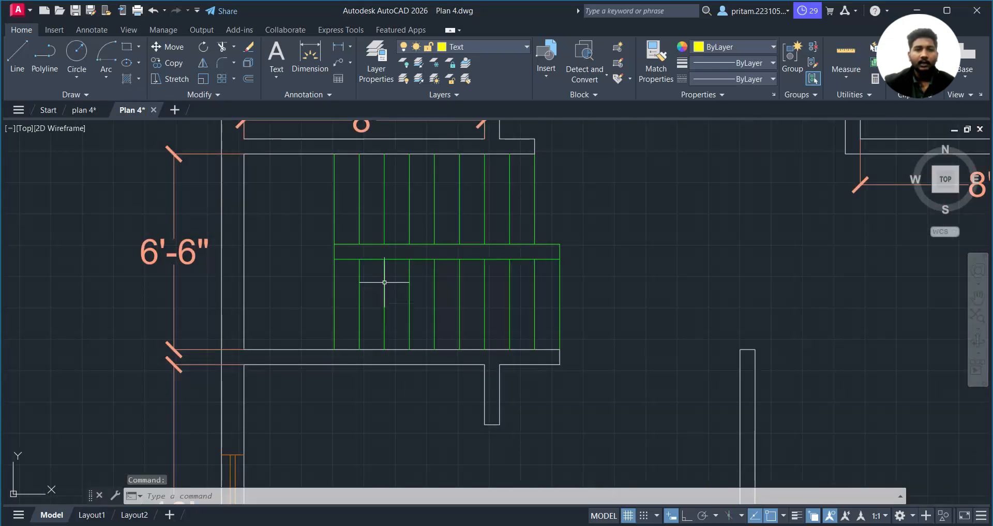
{"action": "left_click", "coordinate": [52, 54]}
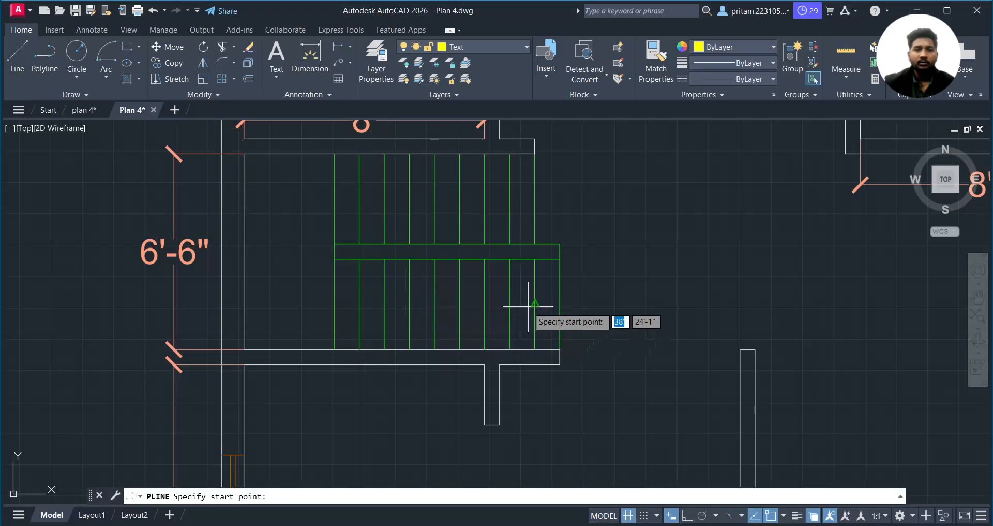
{"action": "left_click", "coordinate": [503, 304]}
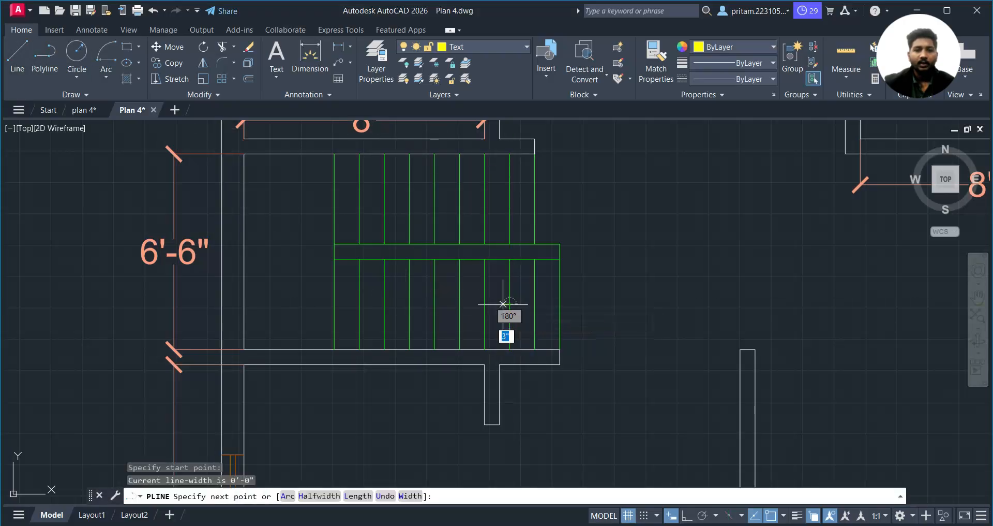
{"action": "left_click", "coordinate": [282, 303]}
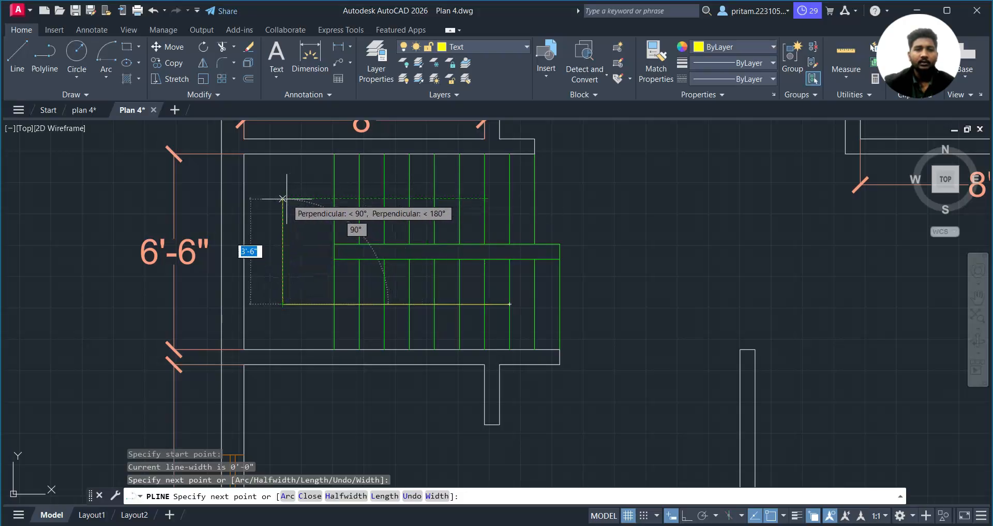
{"action": "left_click", "coordinate": [283, 198]}
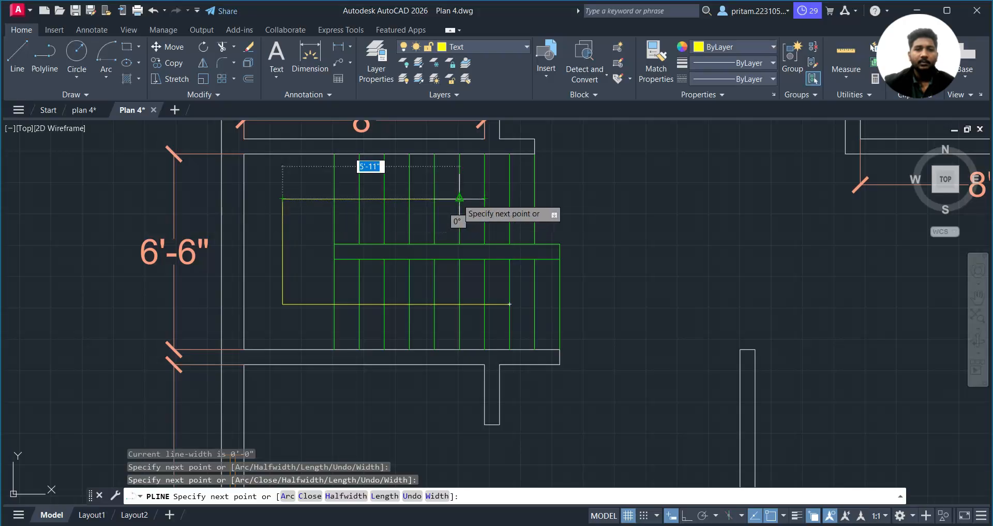
{"action": "key", "text": "Escape"}
{"action": "key", "text": "Escape"}
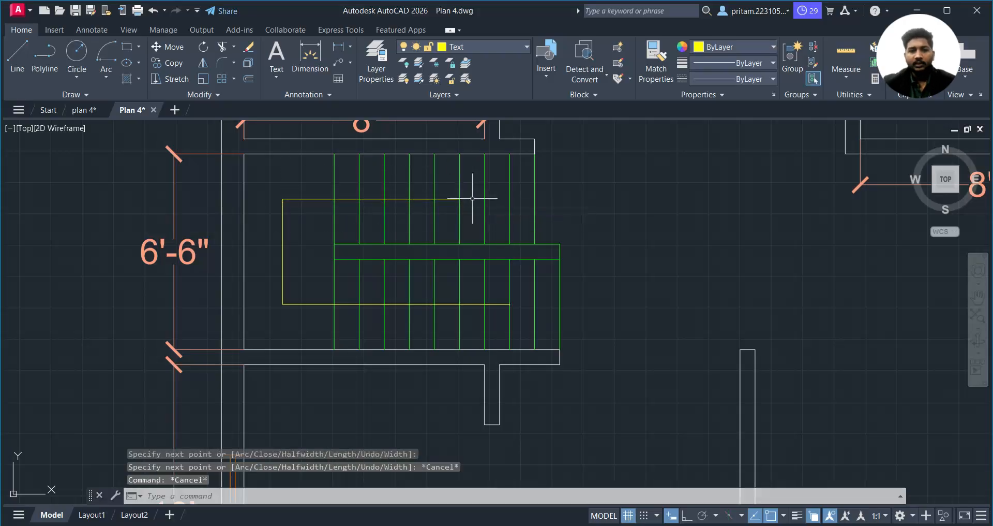
- Draw the upper side of the arrowhead from the direction line's upper end, about 9" long at 150°
{"action": "scroll", "coordinate": [447, 192], "scroll_direction": "up", "scroll_amount": 4}
{"action": "scroll", "coordinate": [446, 207], "scroll_direction": "up", "scroll_amount": 3}
{"action": "type", "text": "pl"}
{"action": "key", "text": "Return"}
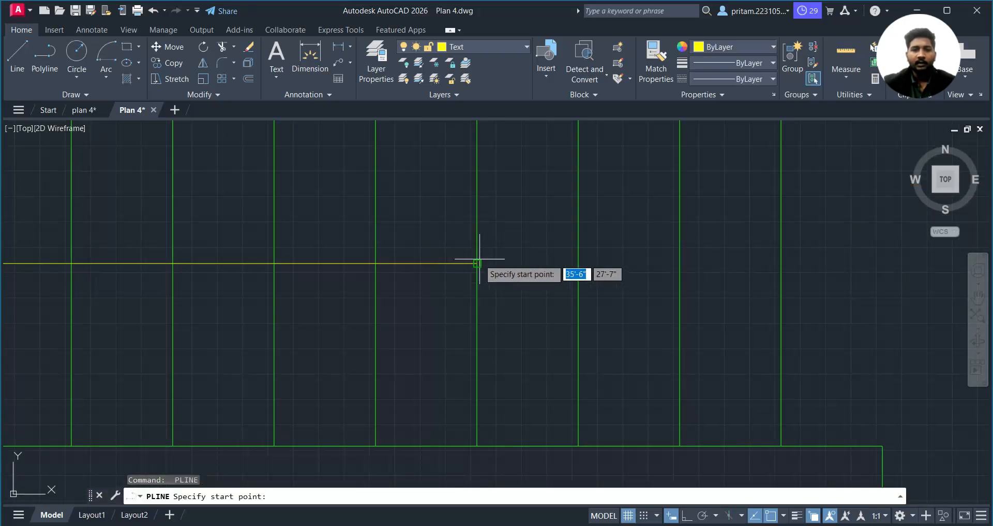
{"action": "left_click", "coordinate": [477, 263]}
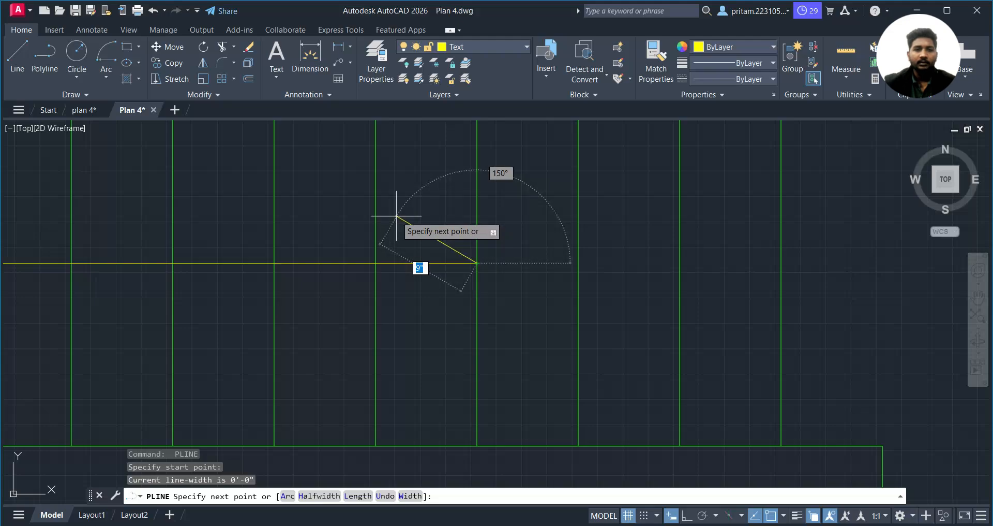
{"action": "left_click", "coordinate": [397, 215]}
{"action": "key", "text": "Escape"}
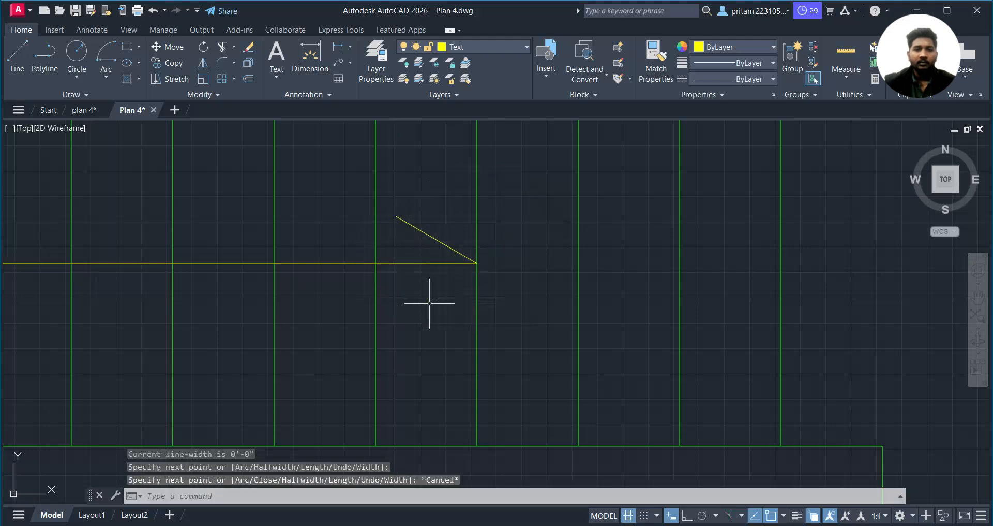
- Draw the arrowhead's lower side 9" long at 150° and close the triangle at the upper side's free end
{"action": "key", "text": "Return"}
{"action": "left_click", "coordinate": [477, 263]}
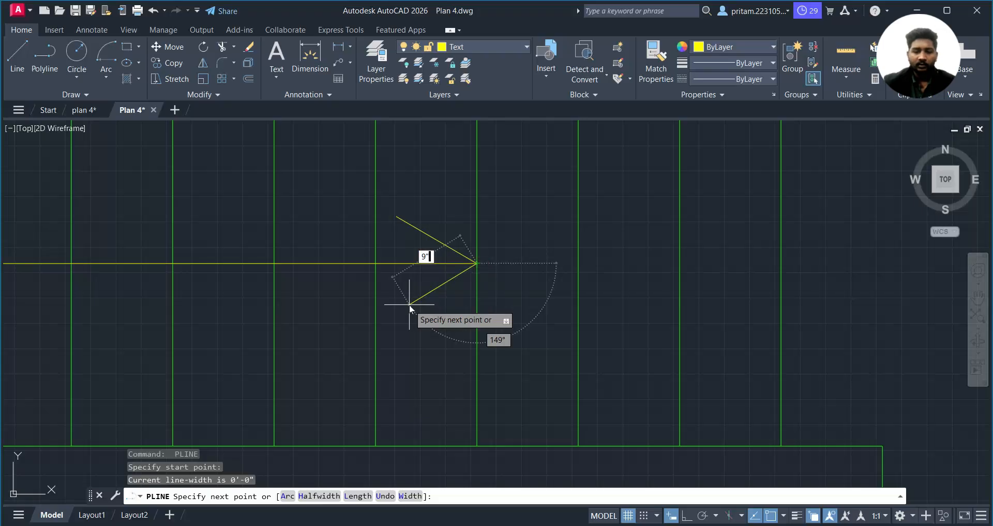
{"action": "key", "text": "Tab"}
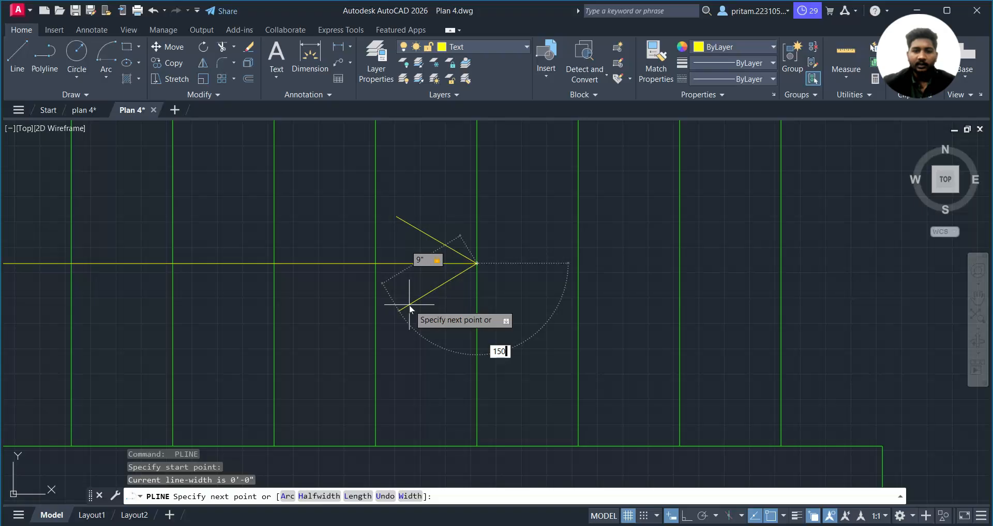
{"action": "key", "text": "Return"}
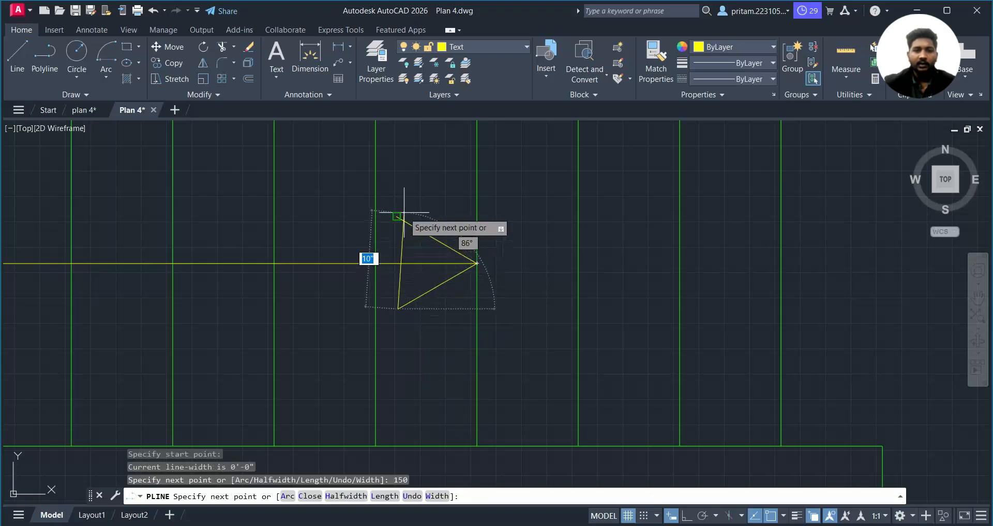
{"action": "left_click", "coordinate": [396, 217]}
{"action": "key", "text": "Escape"}
{"action": "scroll", "coordinate": [410, 331], "scroll_direction": "down", "scroll_amount": 4}
{"action": "scroll", "coordinate": [418, 315], "scroll_direction": "up", "scroll_amount": 6}
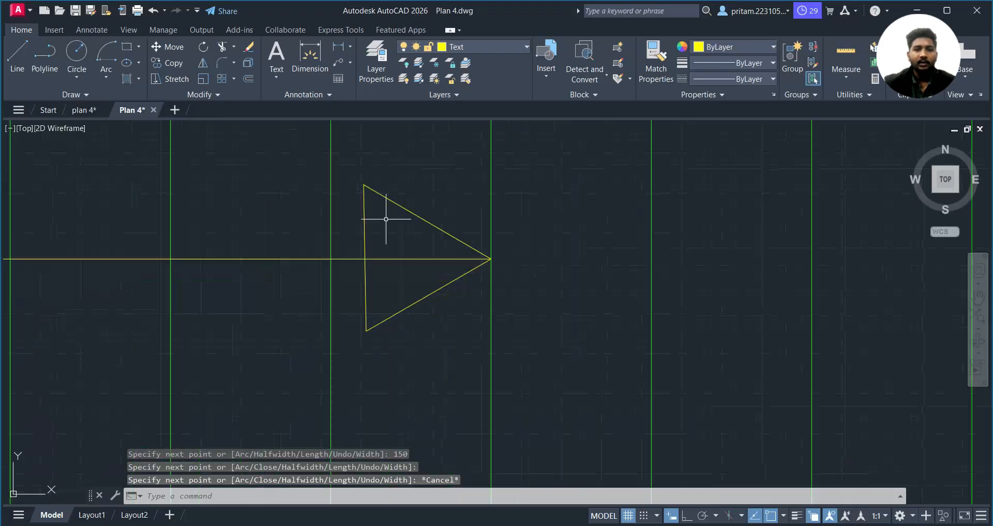
{"action": "scroll", "coordinate": [386, 220], "scroll_direction": "down", "scroll_amount": 4}
{"action": "scroll", "coordinate": [406, 279], "scroll_direction": "down", "scroll_amount": 4}
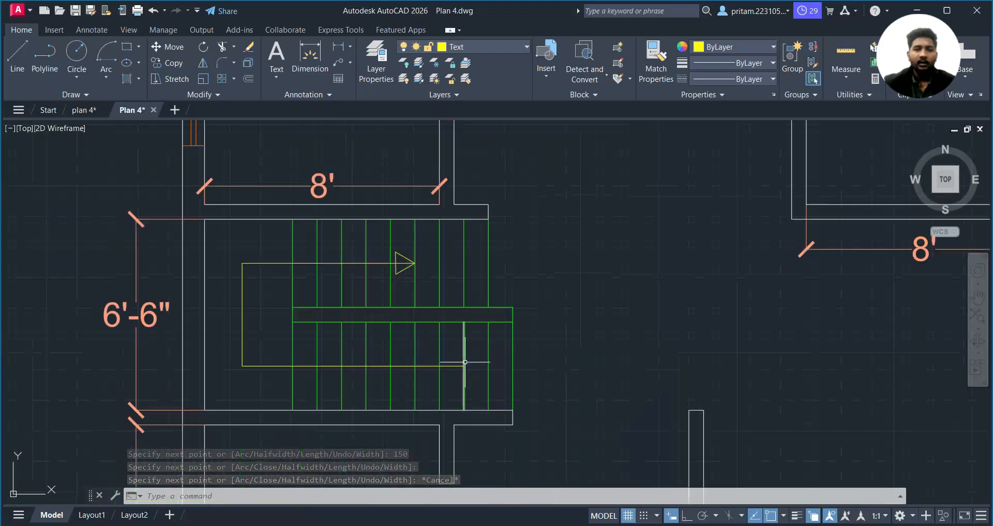
- Join the stair direction line and the arrowhead polylines with the Join command
{"action": "scroll", "coordinate": [401, 262], "scroll_direction": "up", "scroll_amount": 2}
{"action": "left_click", "coordinate": [417, 243]}
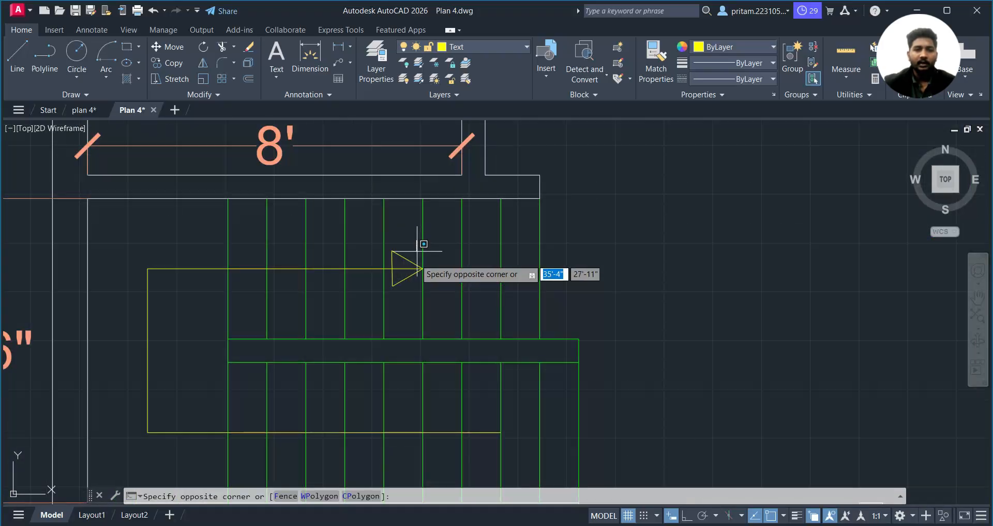
{"action": "left_click", "coordinate": [405, 269]}
{"action": "scroll", "coordinate": [414, 272], "scroll_direction": "down", "scroll_amount": 2}
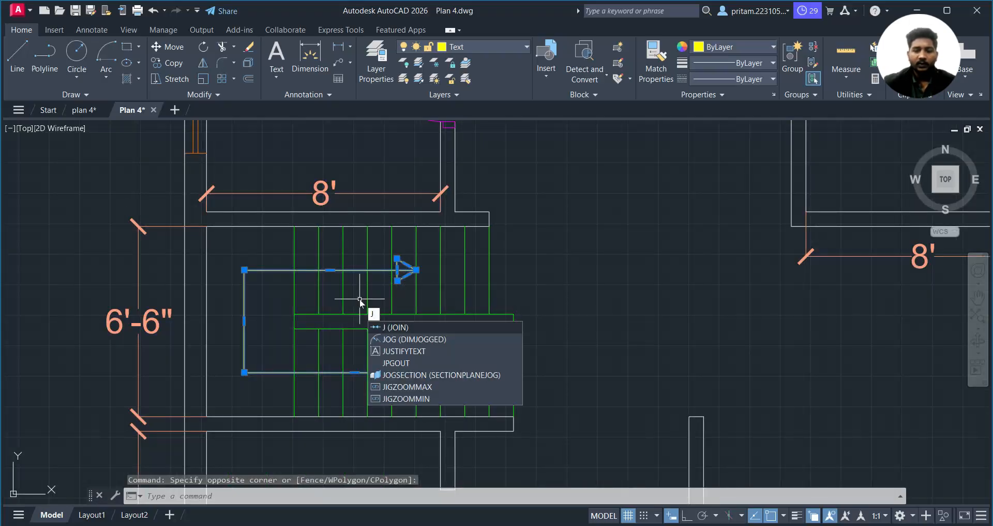
{"action": "key", "text": "Return"}
{"action": "left_click", "coordinate": [336, 294]}
{"action": "key", "text": "Escape"}
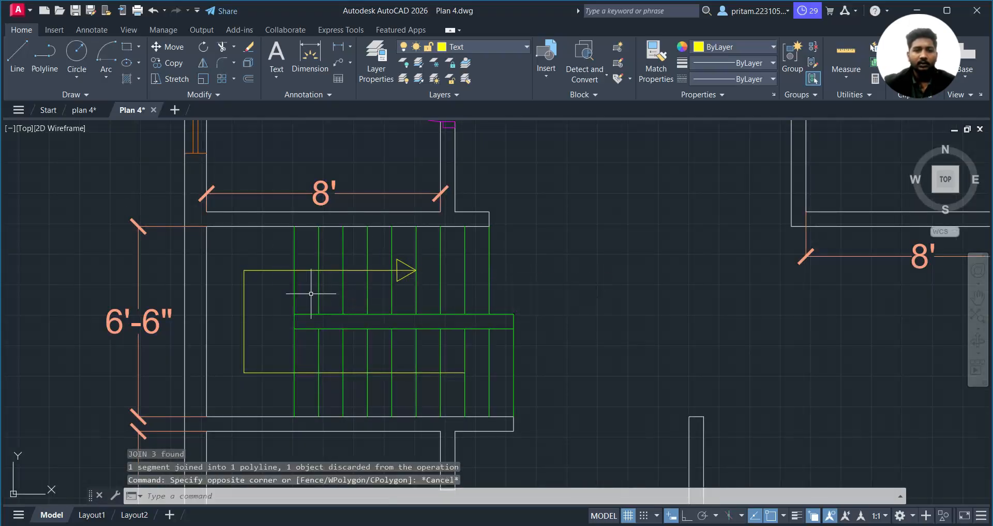
- Check by selection whether the stair direction line and its arrowhead are one object
{"action": "left_click", "coordinate": [250, 269]}
{"action": "scroll", "coordinate": [402, 247], "scroll_direction": "up", "scroll_amount": 6}
{"action": "left_click", "coordinate": [402, 271]}
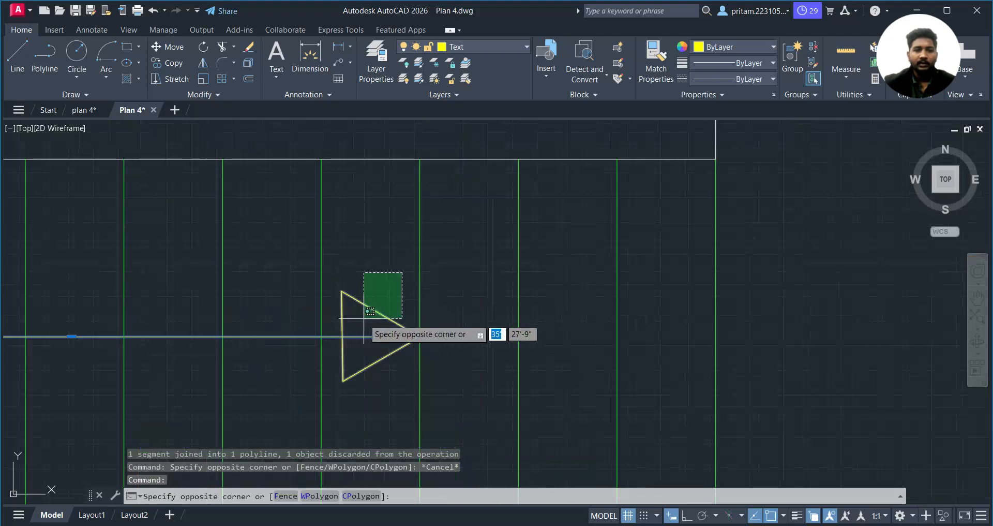
{"action": "key", "text": "Escape"}
{"action": "scroll", "coordinate": [407, 372], "scroll_direction": "down", "scroll_amount": 4}
{"action": "left_click", "coordinate": [410, 332]}
{"action": "left_click", "coordinate": [395, 356]}
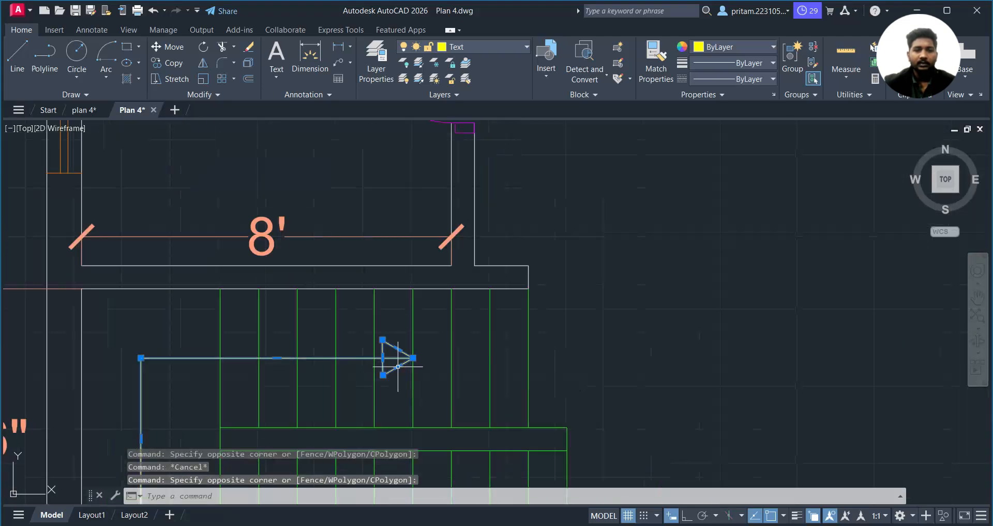
{"action": "scroll", "coordinate": [395, 362], "scroll_direction": "down", "scroll_amount": 2}
{"action": "mouse_move", "coordinate": [397, 369]}
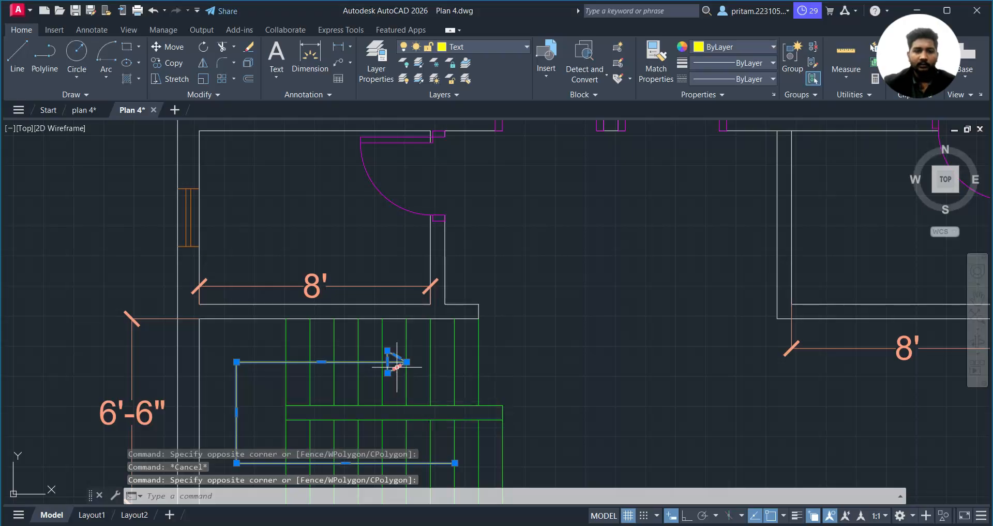
{"action": "key", "text": "Escape"}
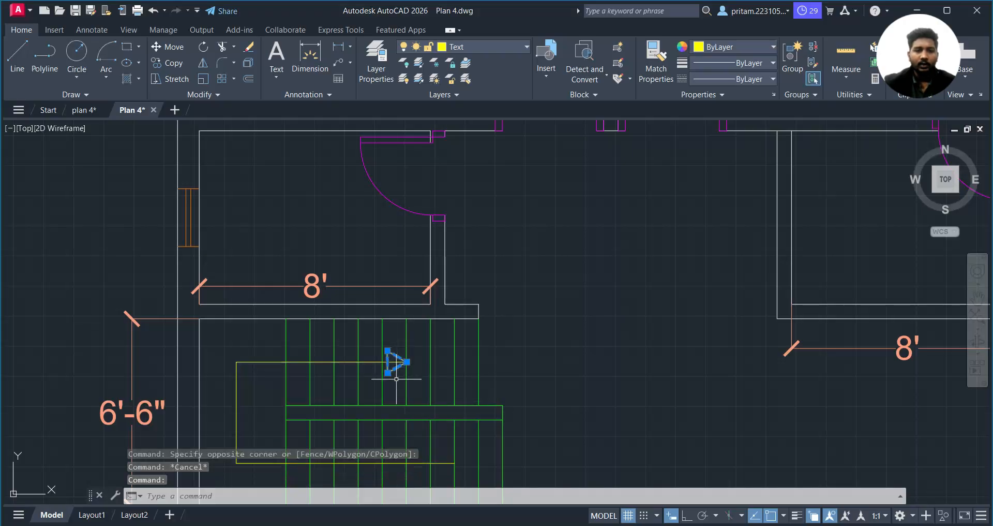
{"action": "middle_click_drag", "start_coordinate": [414, 416], "coordinate": [418, 301]}
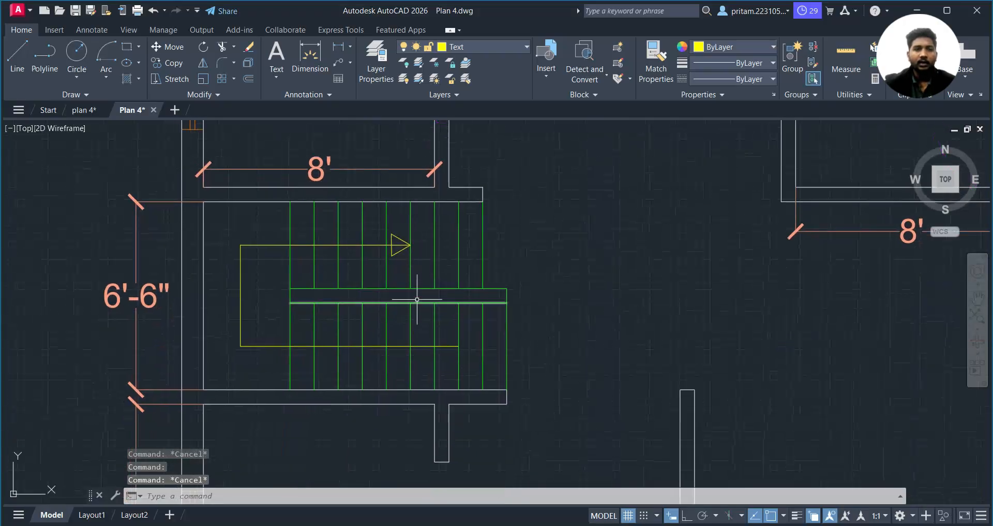
- Review the whole floor plan and save the drawing
{"action": "scroll", "coordinate": [493, 305], "scroll_direction": "down", "scroll_amount": 4}
{"action": "middle_click_drag", "start_coordinate": [654, 307], "coordinate": [592, 260]}
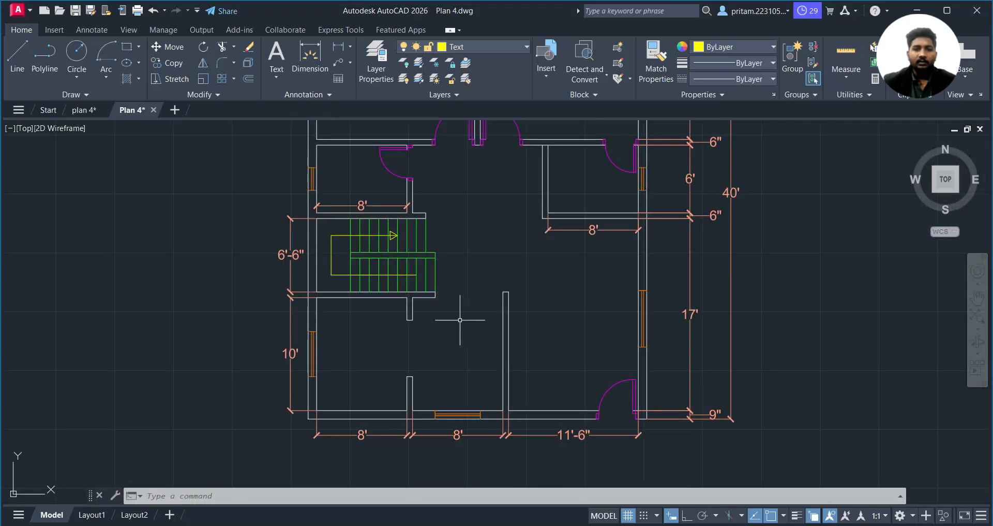
{"action": "scroll", "coordinate": [442, 354], "scroll_direction": "down", "scroll_amount": 2}
{"action": "middle_click_drag", "start_coordinate": [442, 343], "coordinate": [439, 347]}
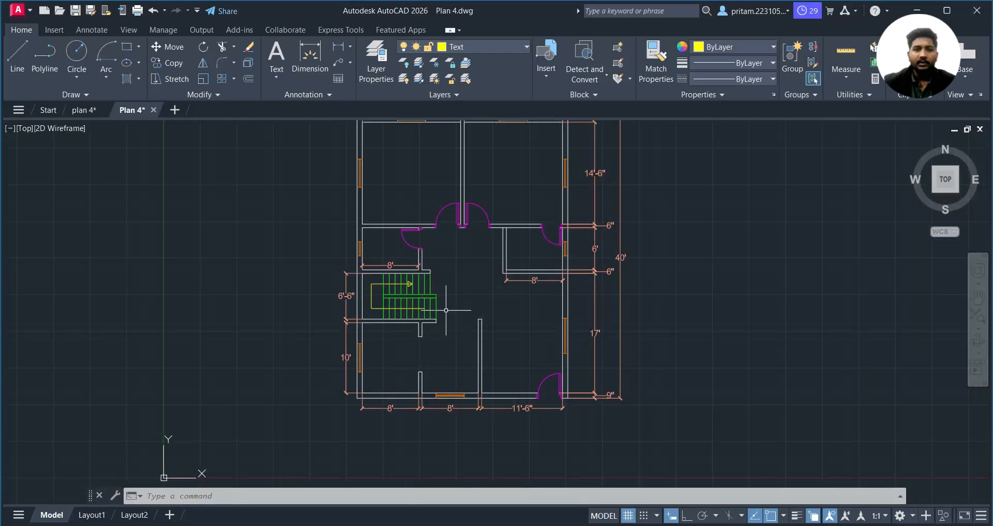
{"action": "middle_click_drag", "start_coordinate": [446, 310], "coordinate": [417, 365]}
{"action": "key", "text": "ctrl+s"}
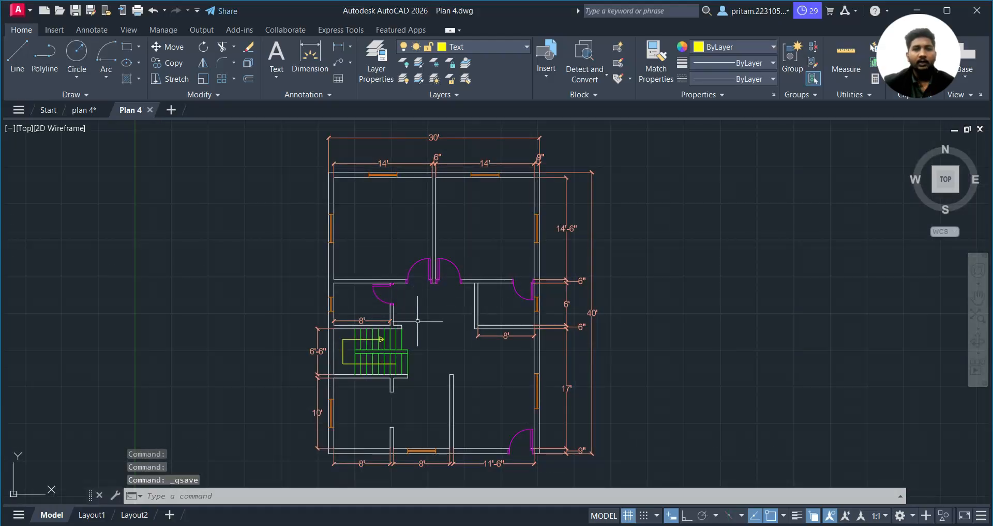
- Examine the room labels, furniture and notes in the reference drawing plan 4, and return to the working drawing Plan 4
{"action": "left_click", "coordinate": [84, 110]}
{"action": "scroll", "coordinate": [446, 268], "scroll_direction": "down", "scroll_amount": 3}
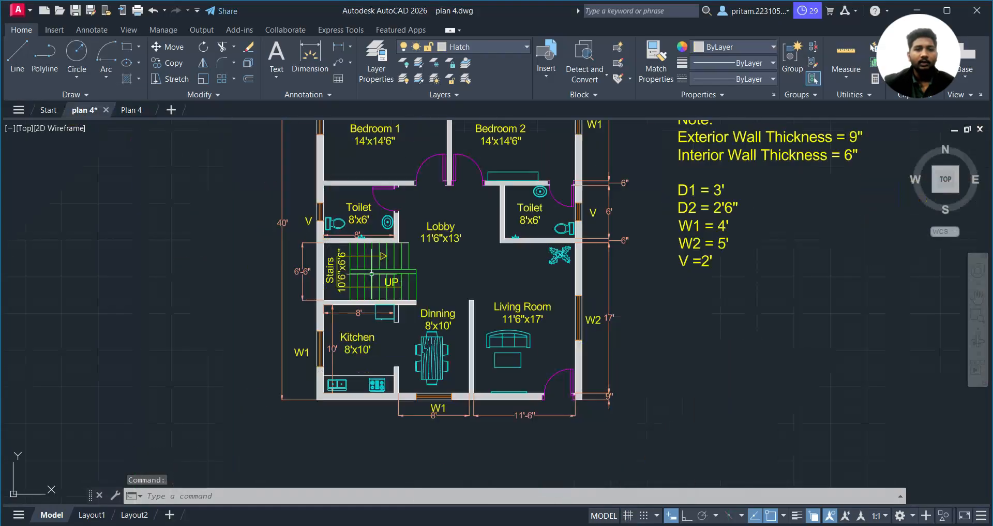
{"action": "middle_click_drag", "start_coordinate": [446, 268], "coordinate": [408, 328]}
{"action": "scroll", "coordinate": [409, 328], "scroll_direction": "down", "scroll_amount": 2}
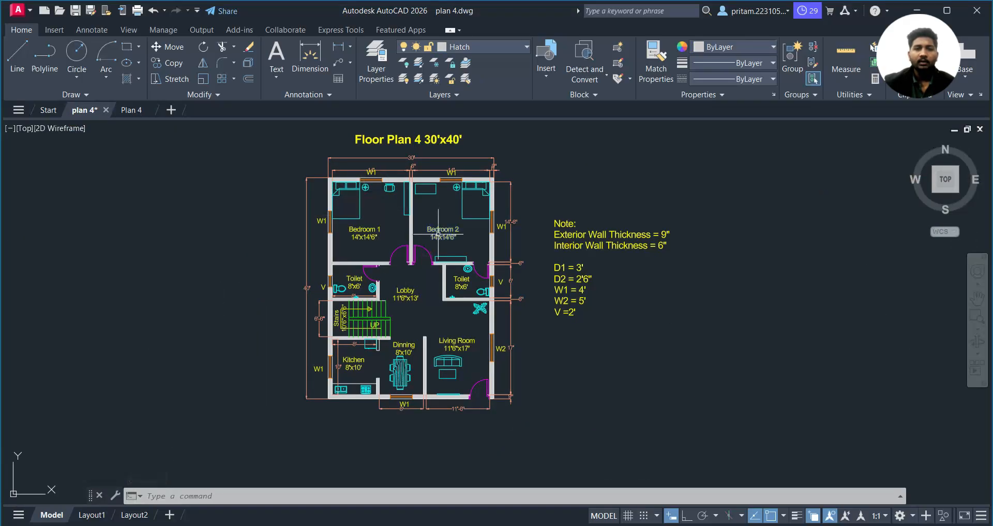
{"action": "left_click", "coordinate": [124, 110]}
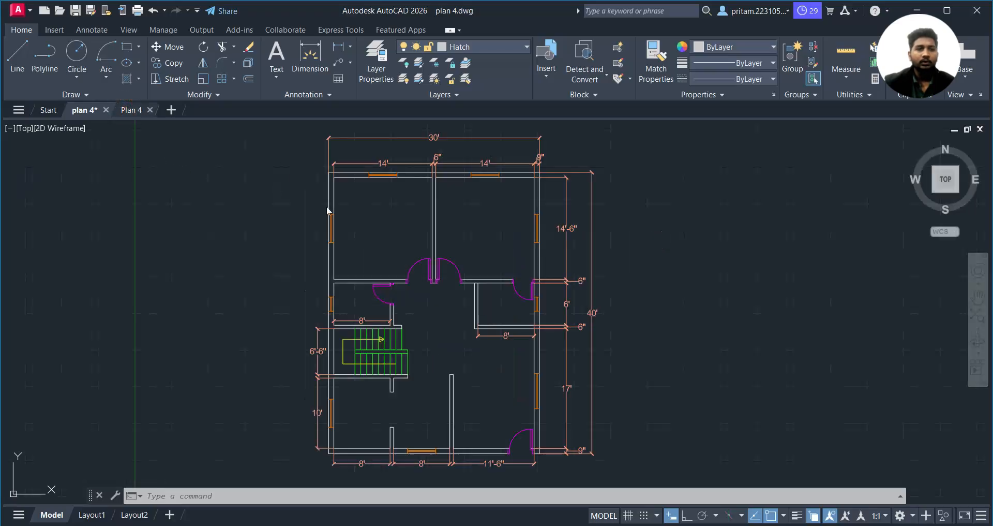
{"action": "key", "text": "ctrl+s"}
{"action": "middle_click_drag", "start_coordinate": [454, 244], "coordinate": [416, 258]}
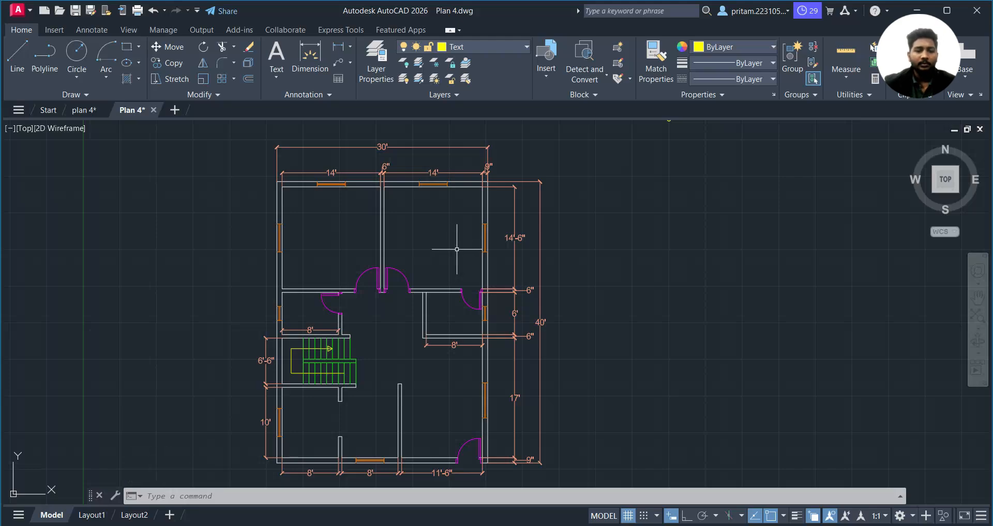
- Open DesignCenter and browse through en-us and DesignCenter in the Sample folder to the blocks of Home - Space Planner.dwg
{"action": "key", "text": "ctrl+2"}
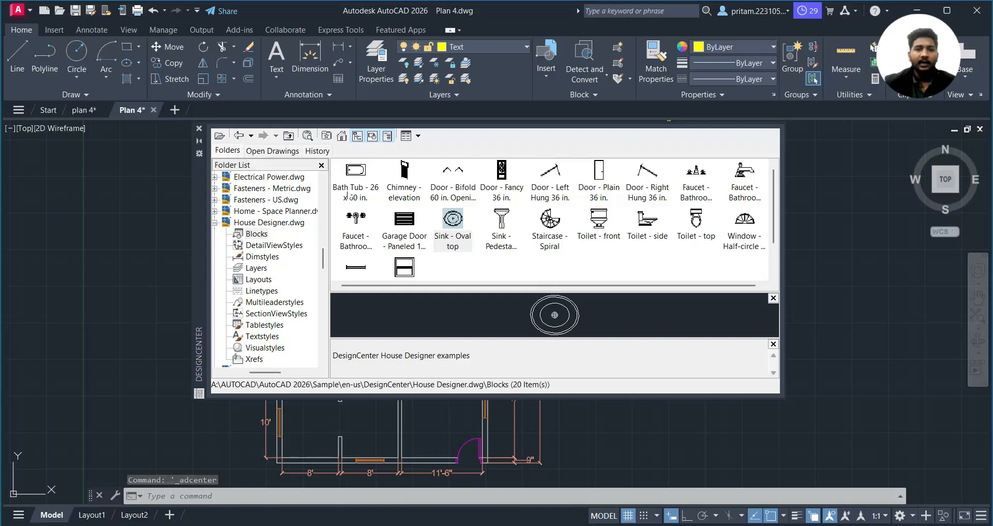
{"action": "left_click", "coordinate": [340, 137]}
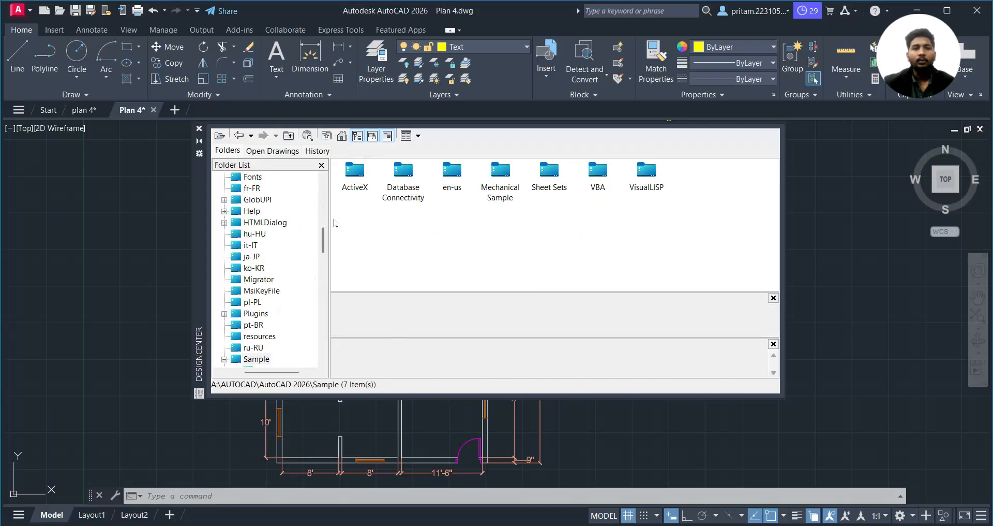
{"action": "left_click", "coordinate": [341, 136]}
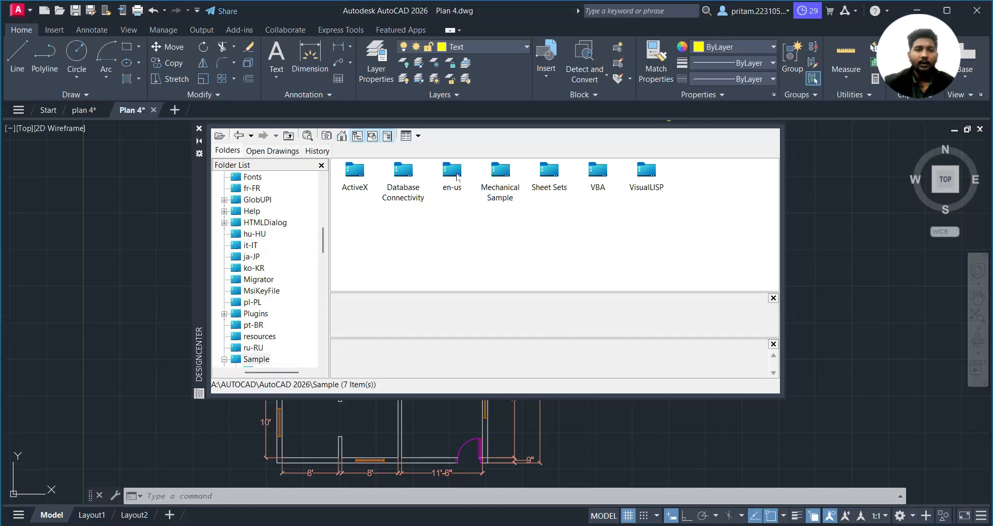
{"action": "double_click", "coordinate": [452, 171]}
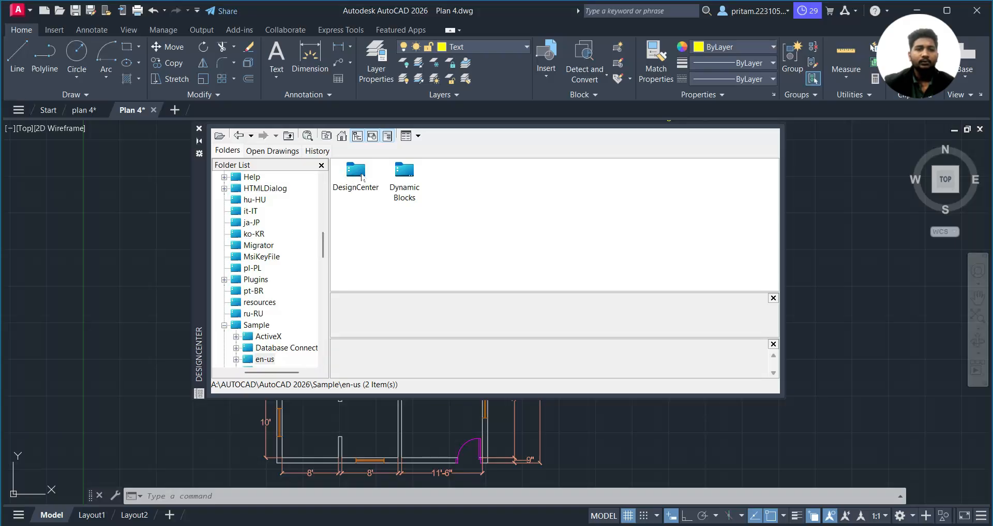
{"action": "double_click", "coordinate": [355, 173]}
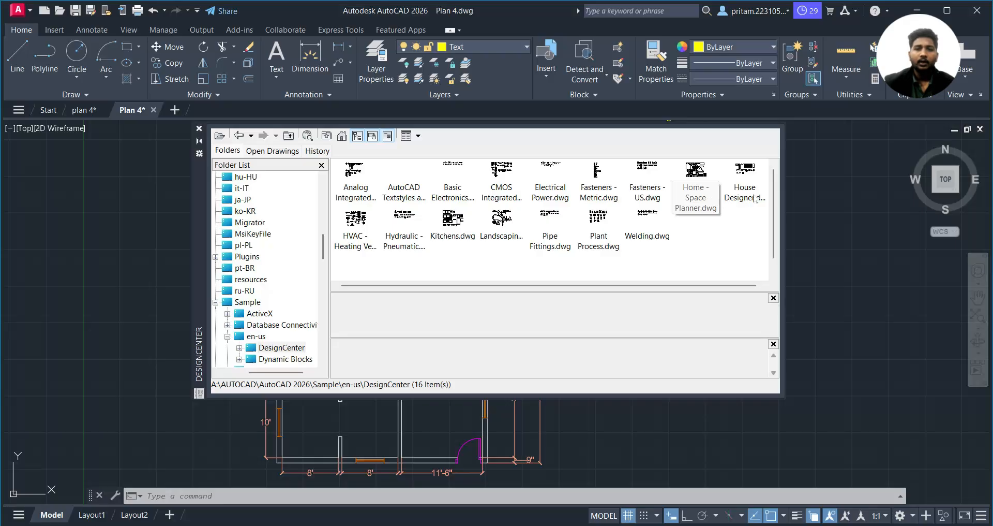
{"action": "double_click", "coordinate": [695, 170]}
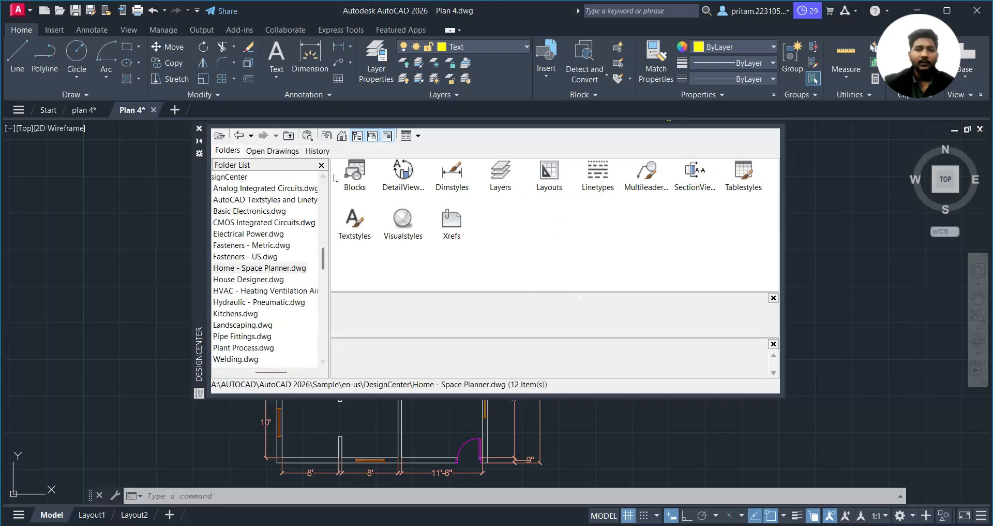
{"action": "double_click", "coordinate": [356, 175]}
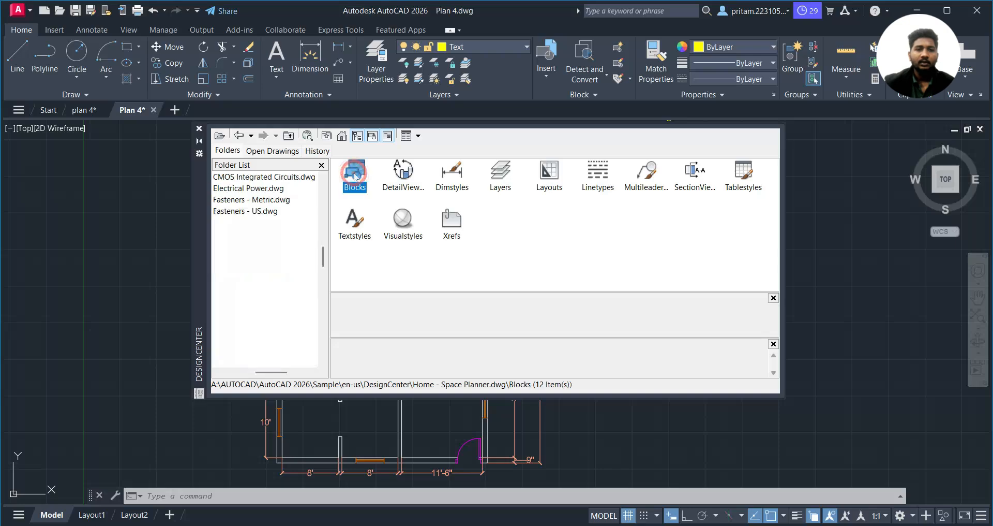
{"action": "mouse_move", "coordinate": [360, 179]}
{"action": "left_mouse_down"}
{"action": "mouse_move", "coordinate": [345, 187]}
{"action": "mouse_move", "coordinate": [362, 182]}
{"action": "left_mouse_up"}
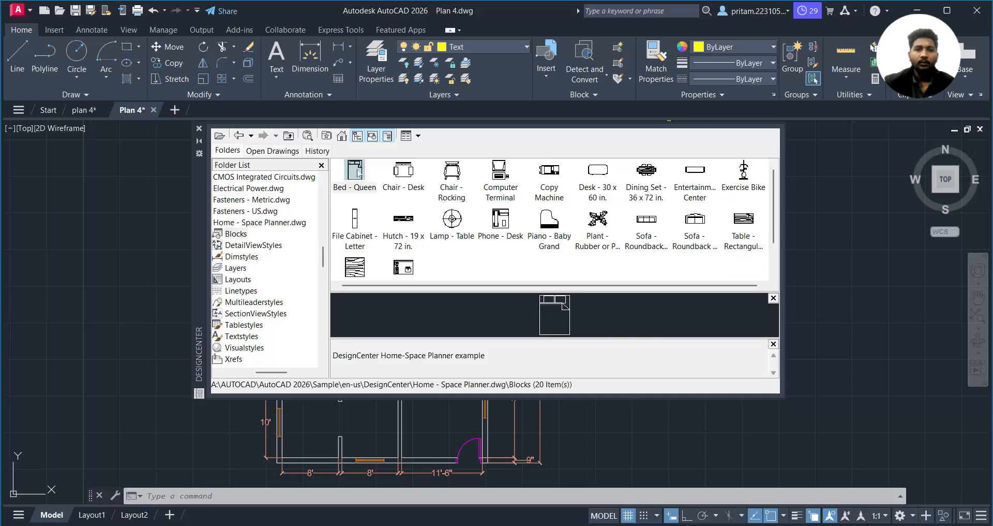
- Make Block the current layer for the furniture blocks
{"action": "mouse_move", "coordinate": [355, 171]}
{"action": "left_mouse_down"}
{"action": "mouse_move", "coordinate": [279, 228]}
{"action": "mouse_move", "coordinate": [136, 289]}
{"action": "left_mouse_up"}
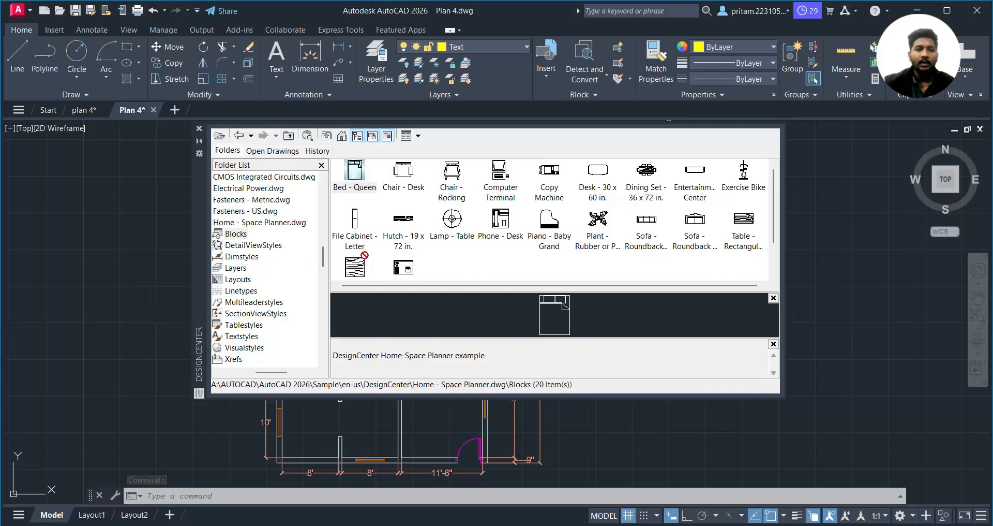
{"action": "left_click", "coordinate": [483, 46]}
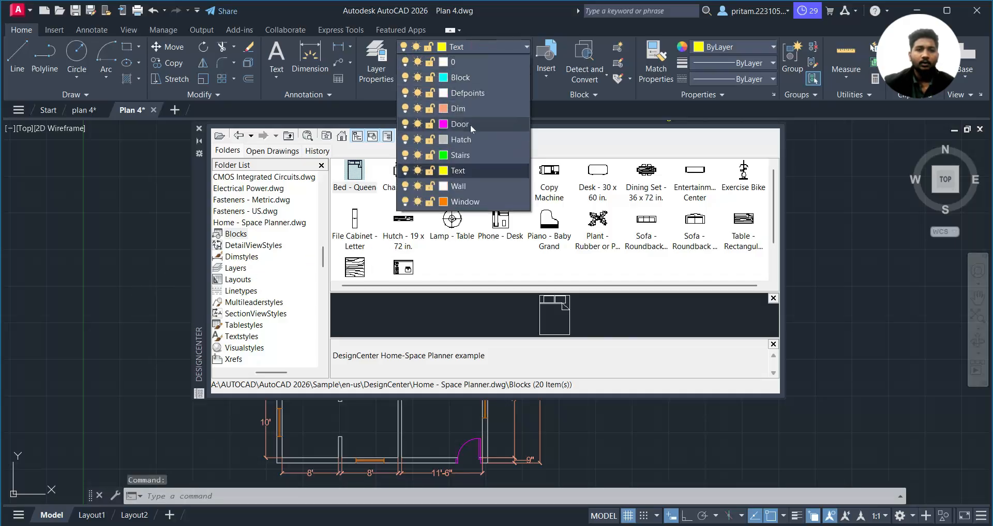
{"action": "left_click", "coordinate": [460, 78]}
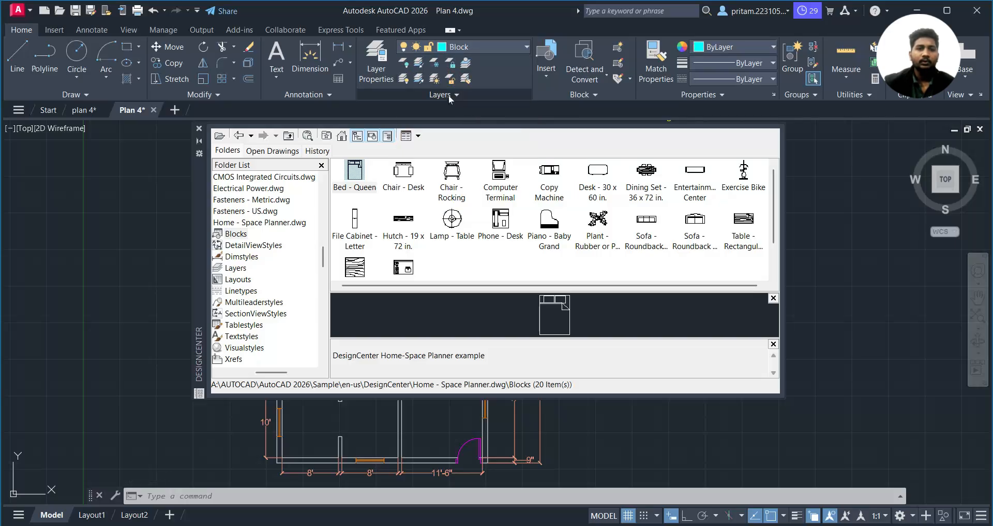
{"action": "left_click", "coordinate": [455, 48]}
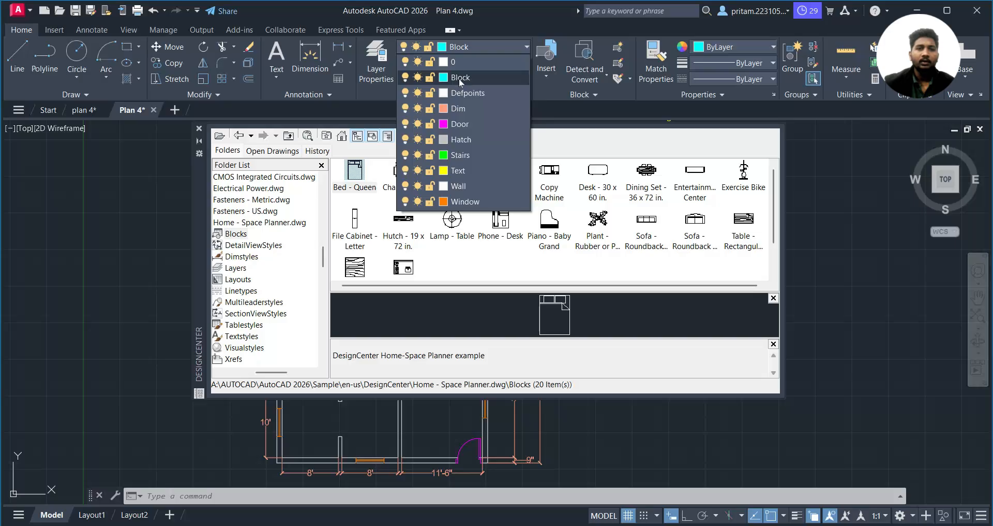
{"action": "left_click", "coordinate": [459, 80]}
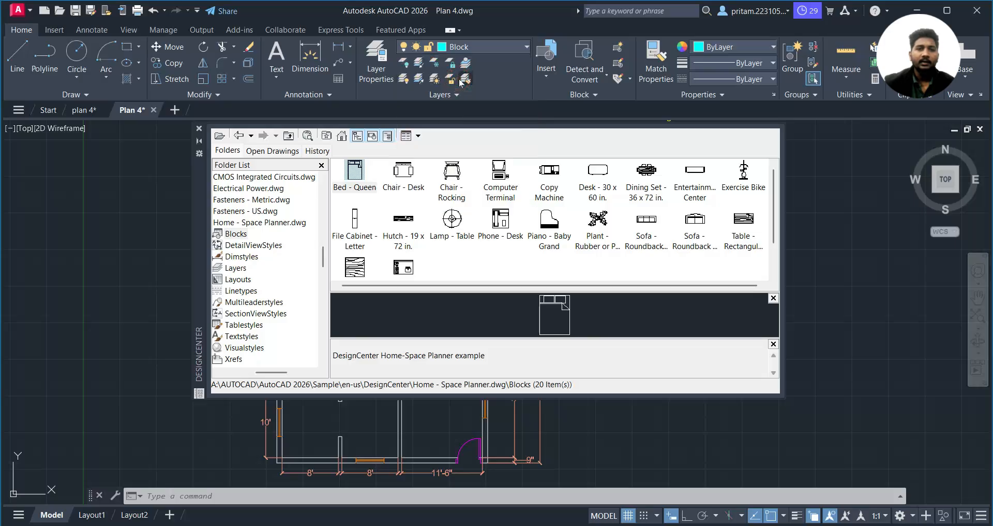
- Insert the Bed - Queen, Chair - Desk and Dining Set - 36 x 72 in. blocks in the empty area beside the floor plan
{"action": "left_click", "coordinate": [362, 175]}
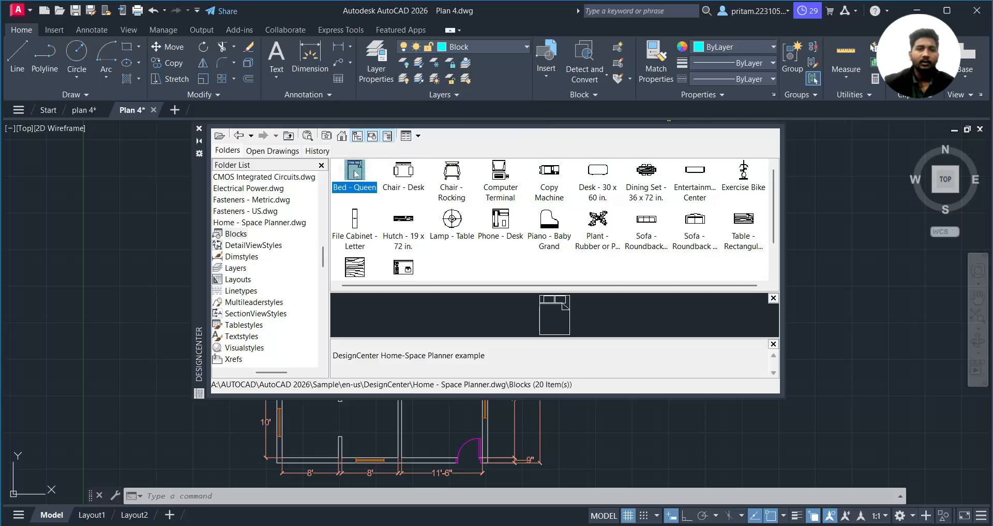
{"action": "left_click_drag", "start_coordinate": [355, 173], "coordinate": [136, 237]}
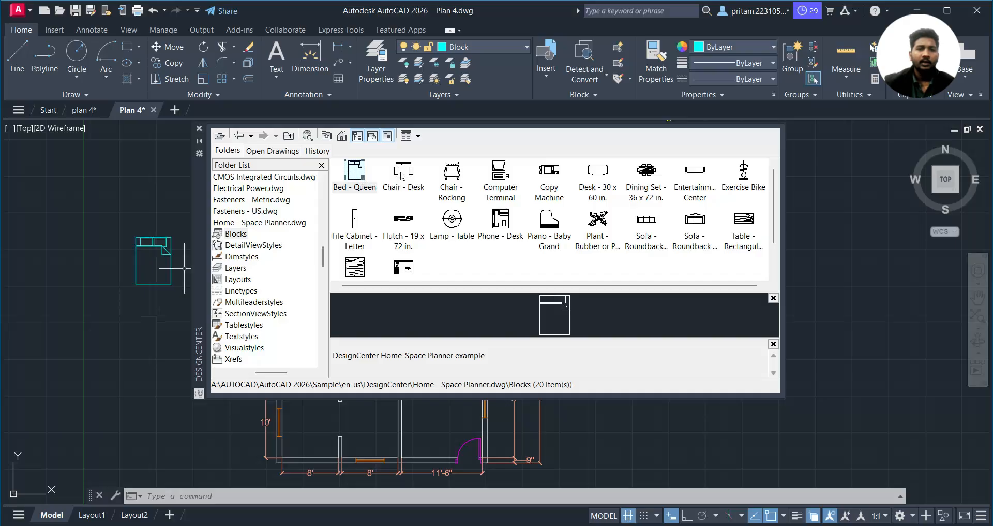
{"action": "mouse_move", "coordinate": [403, 170]}
{"action": "left_mouse_down"}
{"action": "mouse_move", "coordinate": [103, 276]}
{"action": "mouse_move", "coordinate": [112, 278]}
{"action": "left_mouse_up"}
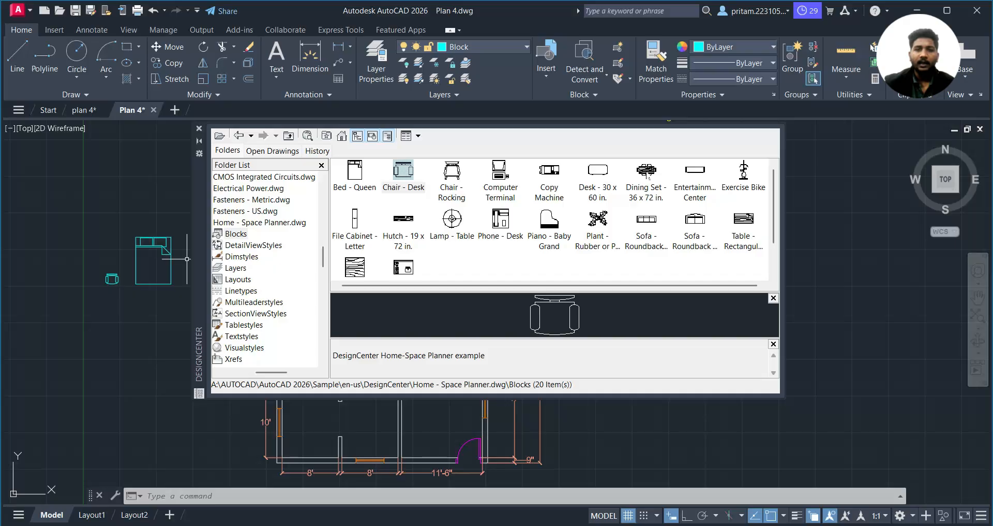
{"action": "mouse_move", "coordinate": [646, 170]}
{"action": "left_mouse_down"}
{"action": "mouse_move", "coordinate": [289, 291]}
{"action": "mouse_move", "coordinate": [107, 317]}
{"action": "mouse_move", "coordinate": [115, 328]}
{"action": "left_mouse_up"}
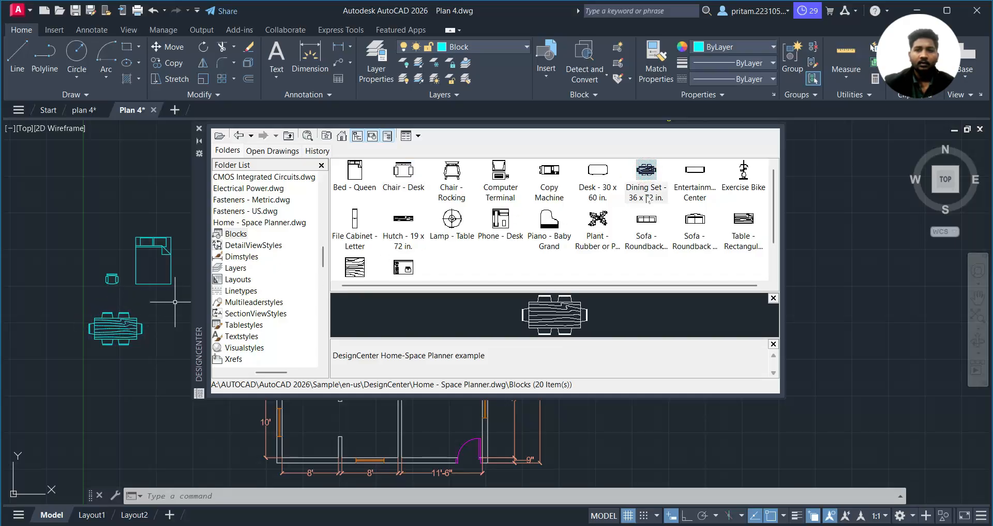
- Insert the Lamp - Table, the Plant - Rubber and the two Sofa - Roundback blocks near the bed beside the floor plan
{"action": "left_click_drag", "start_coordinate": [465, 220], "coordinate": [125, 255]}
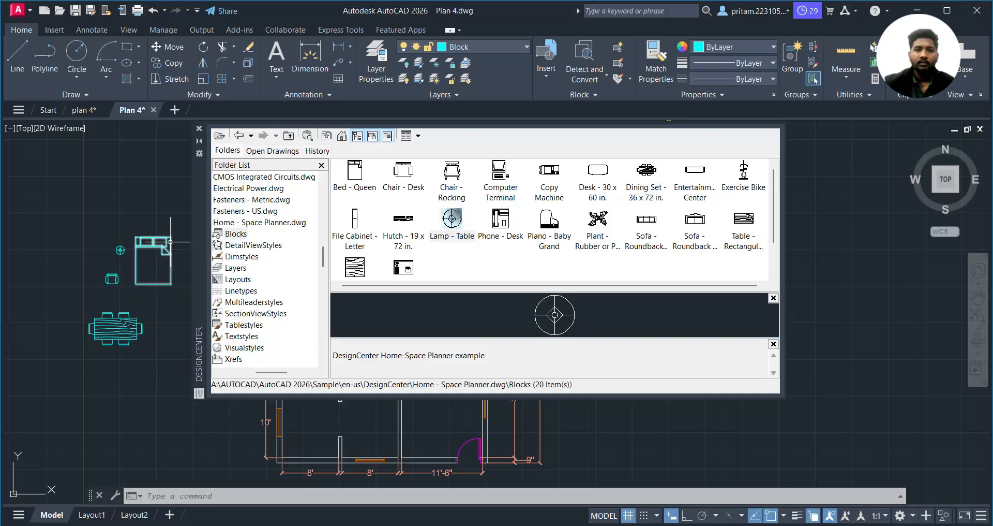
{"action": "left_click_drag", "start_coordinate": [597, 218], "coordinate": [107, 264]}
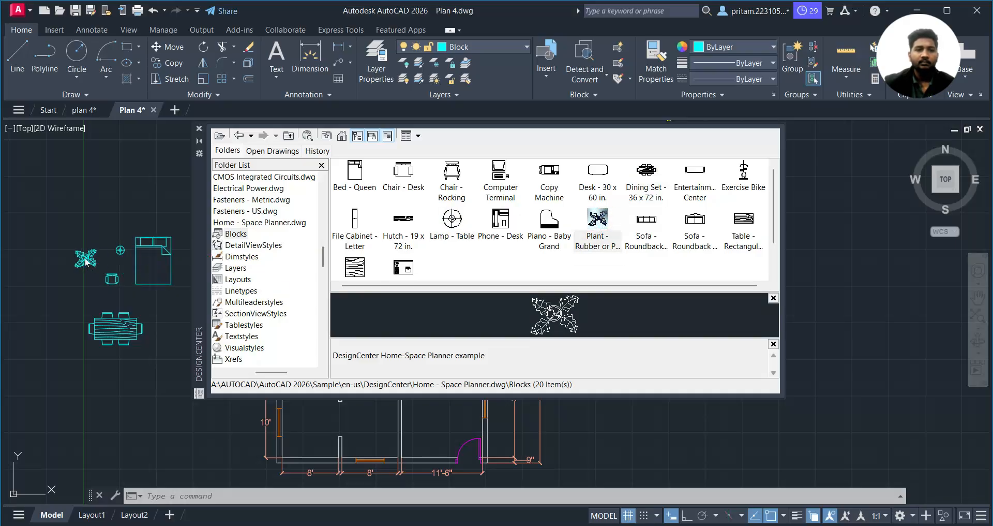
{"action": "mouse_move", "coordinate": [647, 220]}
{"action": "left_mouse_down"}
{"action": "mouse_move", "coordinate": [295, 290]}
{"action": "mouse_move", "coordinate": [89, 231]}
{"action": "mouse_move", "coordinate": [86, 188]}
{"action": "left_mouse_up"}
{"action": "left_click_drag", "start_coordinate": [694, 220], "coordinate": [669, 242]}
{"action": "mouse_move", "coordinate": [533, 274]}
{"action": "left_mouse_down"}
{"action": "mouse_move", "coordinate": [176, 295]}
{"action": "mouse_move", "coordinate": [57, 259]}
{"action": "mouse_move", "coordinate": [48, 219]}
{"action": "left_mouse_up"}
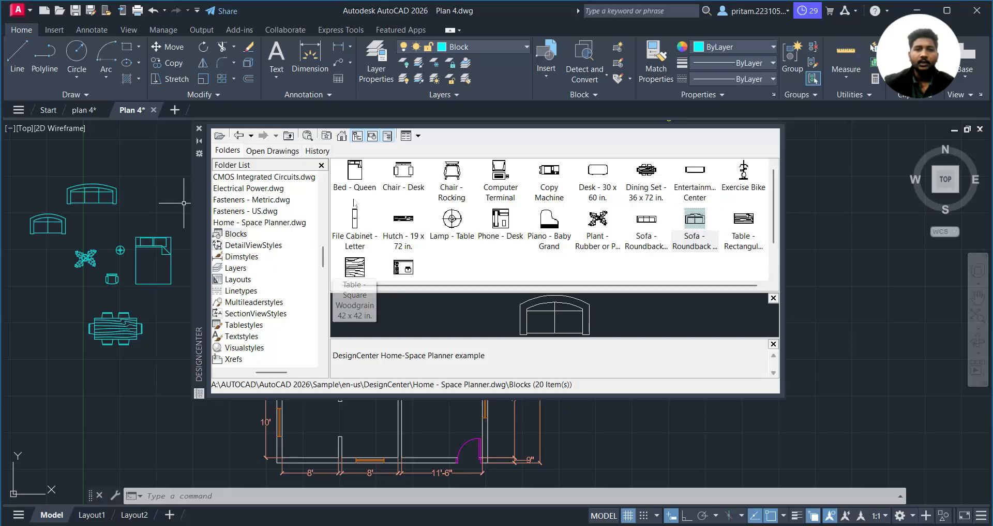
- Show the blocks of House Designer.dwg in DesignCenter and move the palette to uncover more of the floor plan
{"action": "left_click", "coordinate": [238, 136]}
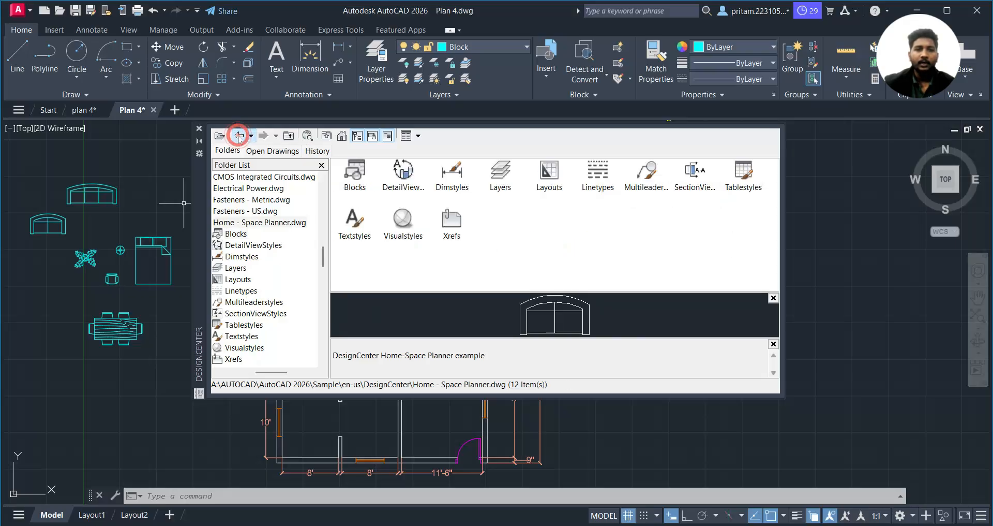
{"action": "left_click", "coordinate": [239, 136]}
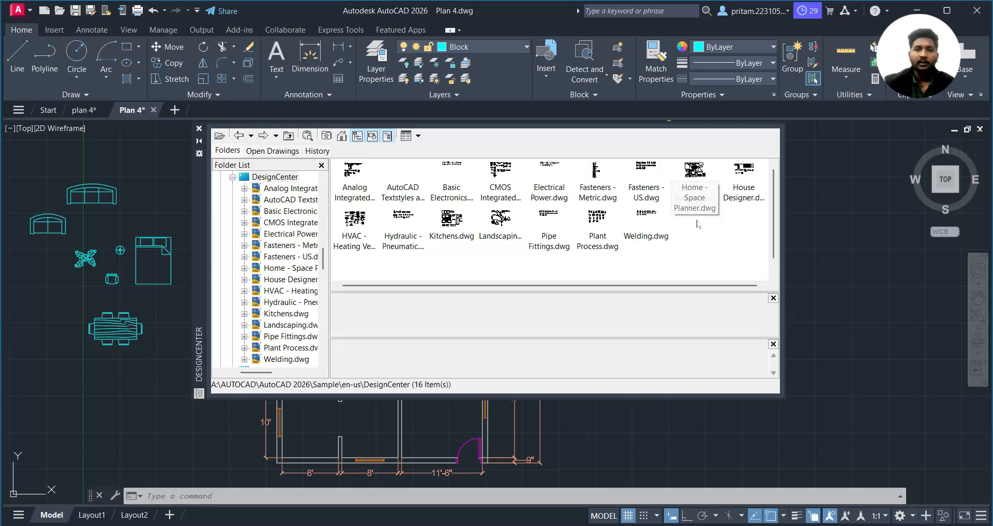
{"action": "double_click", "coordinate": [727, 189]}
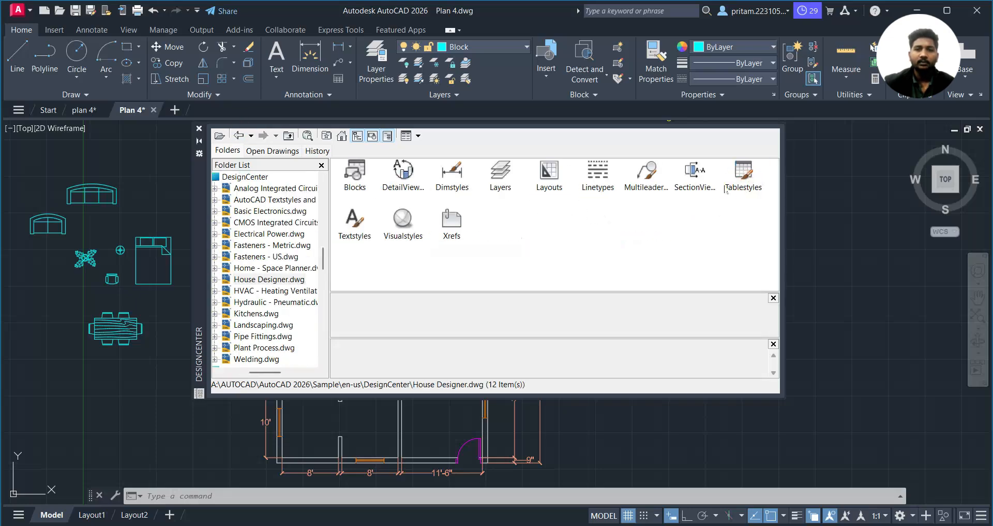
{"action": "double_click", "coordinate": [355, 176]}
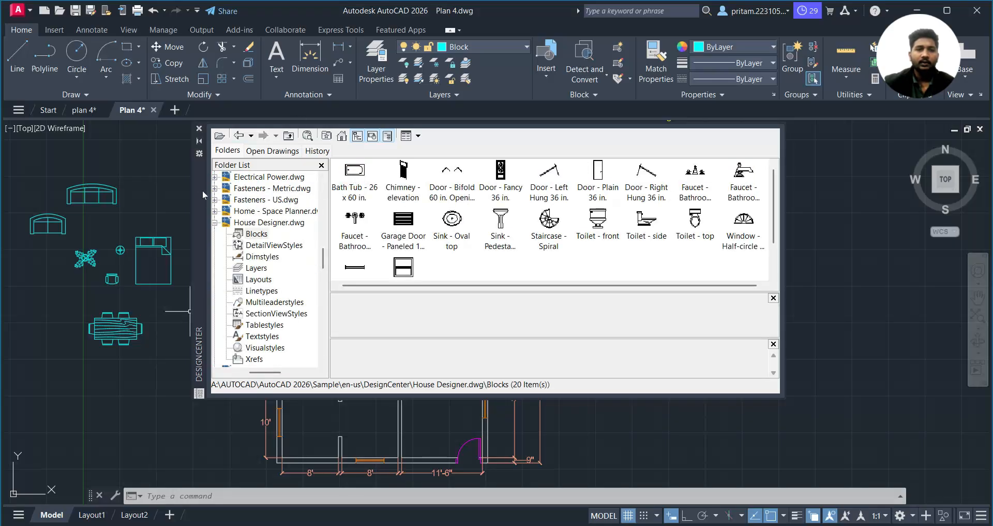
{"action": "mouse_move", "coordinate": [189, 198]}
{"action": "left_mouse_down"}
{"action": "mouse_move", "coordinate": [135, 141]}
{"action": "mouse_move", "coordinate": [149, 129]}
{"action": "left_mouse_up"}
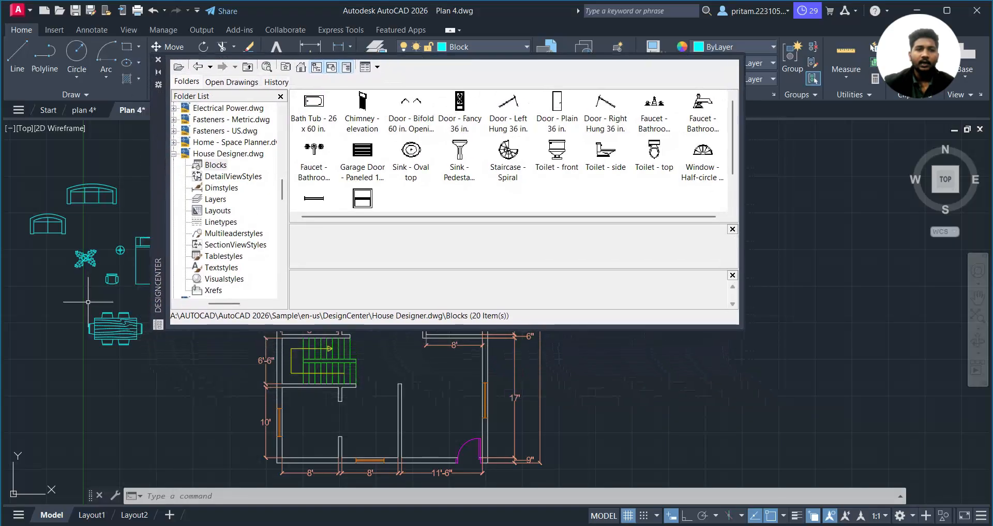
{"action": "mouse_move", "coordinate": [217, 428]}
{"action": "middle_mouse_down"}
{"action": "mouse_move", "coordinate": [337, 402]}
{"action": "mouse_move", "coordinate": [346, 421]}
{"action": "middle_mouse_up"}
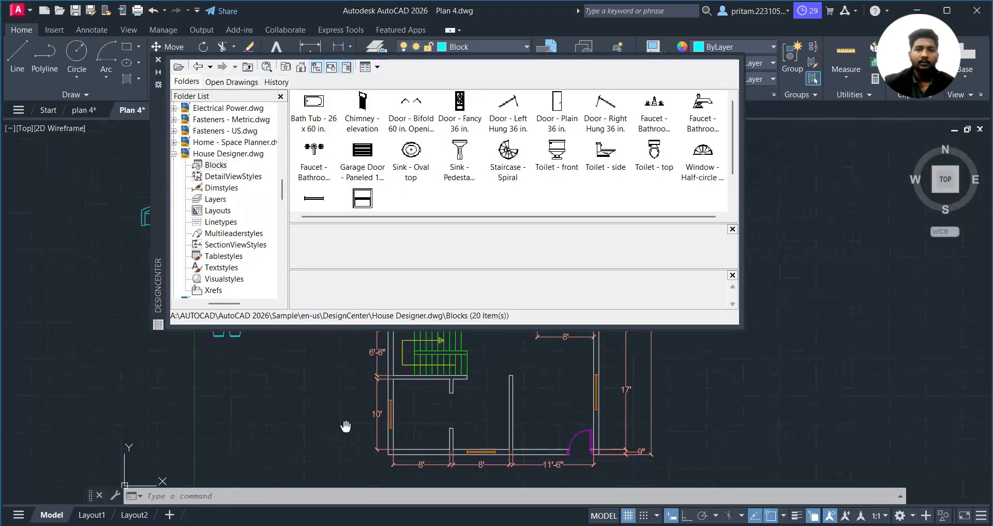
- Insert the Toilet - top, Sink - Oval top and front-view bathroom faucet blocks below the furniture beside the floor plan
{"action": "left_click", "coordinate": [655, 151]}
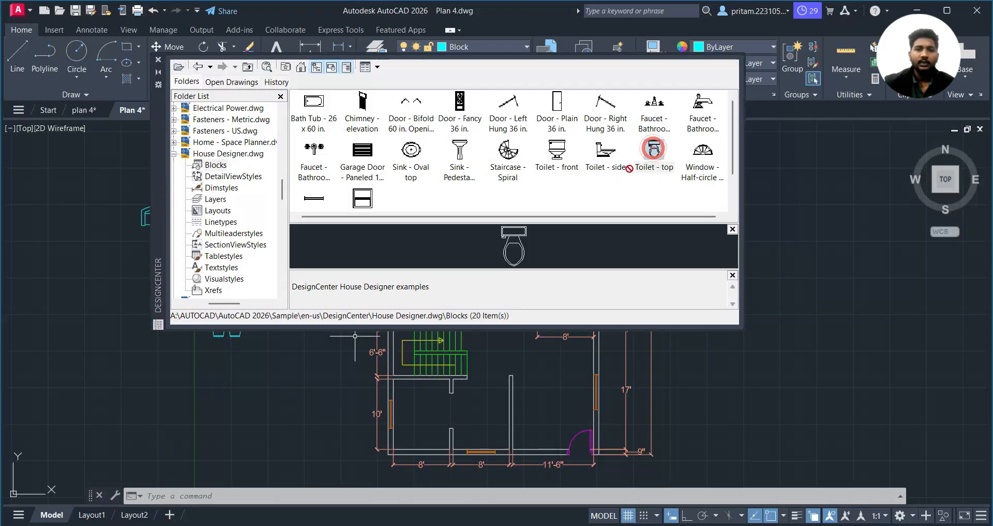
{"action": "left_click_drag", "start_coordinate": [184, 351], "coordinate": [156, 379]}
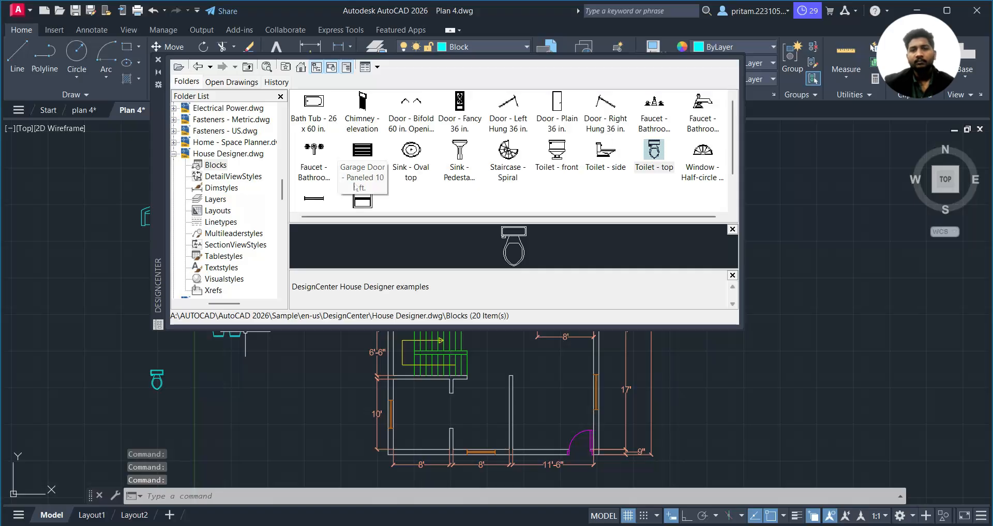
{"action": "left_click", "coordinate": [411, 150]}
{"action": "mouse_move", "coordinate": [410, 150]}
{"action": "left_mouse_down"}
{"action": "mouse_move", "coordinate": [214, 398]}
{"action": "mouse_move", "coordinate": [189, 386]}
{"action": "left_mouse_up"}
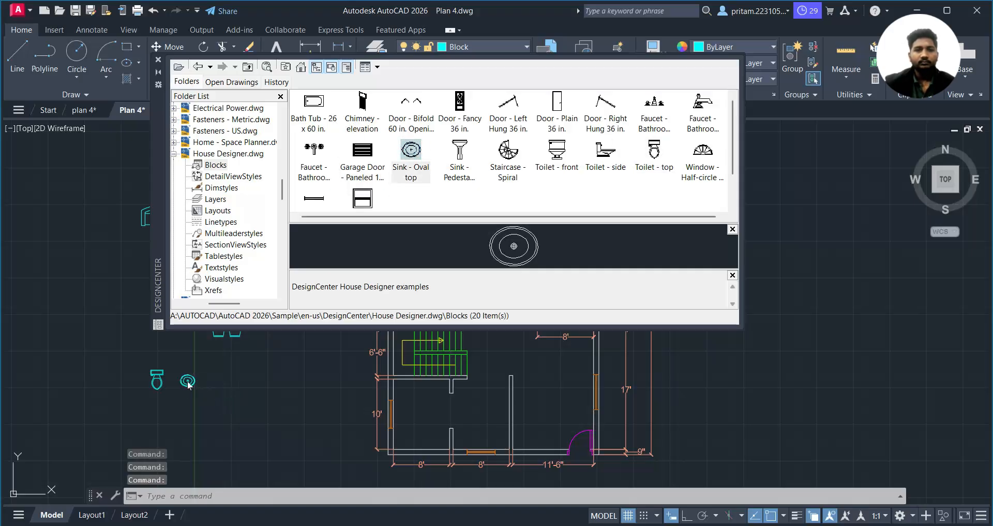
{"action": "mouse_move", "coordinate": [655, 124]}
{"action": "left_mouse_down"}
{"action": "mouse_move", "coordinate": [620, 129]}
{"action": "mouse_move", "coordinate": [645, 120]}
{"action": "left_mouse_up"}
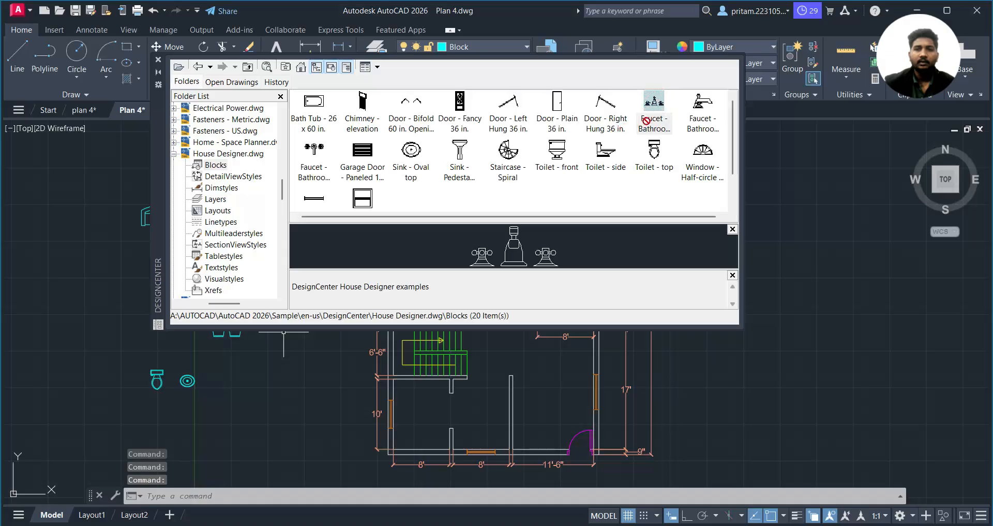
{"action": "mouse_move", "coordinate": [381, 314]}
{"action": "left_mouse_down"}
{"action": "mouse_move", "coordinate": [197, 415]}
{"action": "mouse_move", "coordinate": [171, 405]}
{"action": "left_mouse_up"}
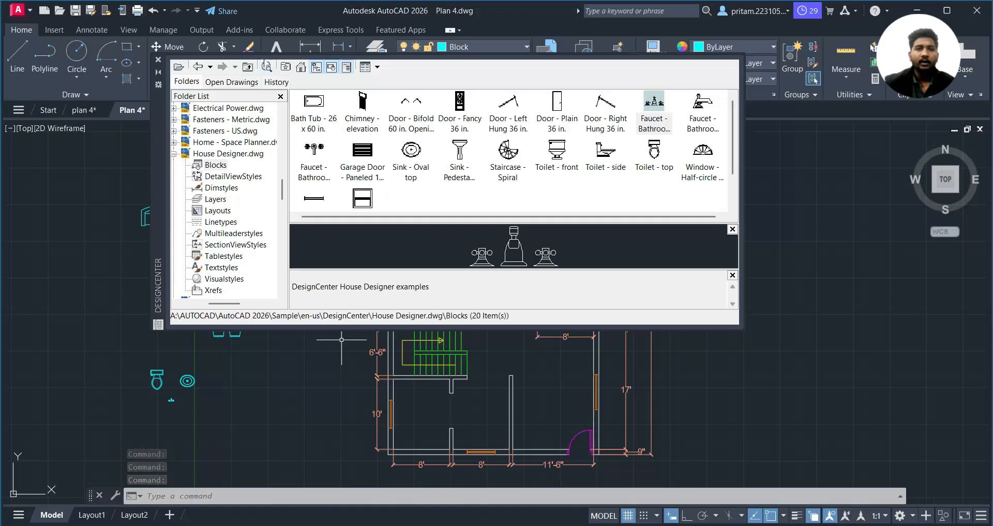
- Show the blocks of Kitchens.dwg and insert the Refrigerator - 2 door - 36 in top block beside the oval sink
{"action": "left_click", "coordinate": [198, 67]}
{"action": "left_click", "coordinate": [198, 68]}
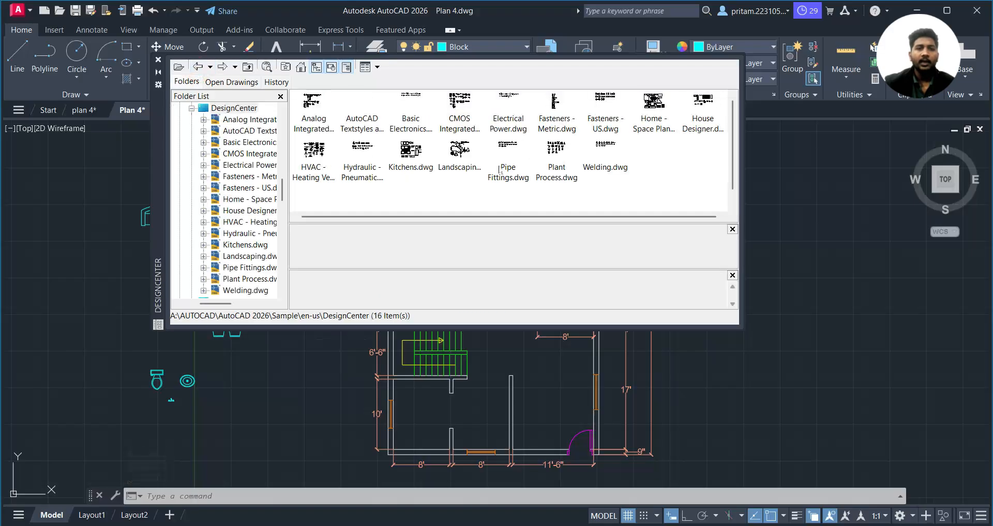
{"action": "double_click", "coordinate": [411, 152]}
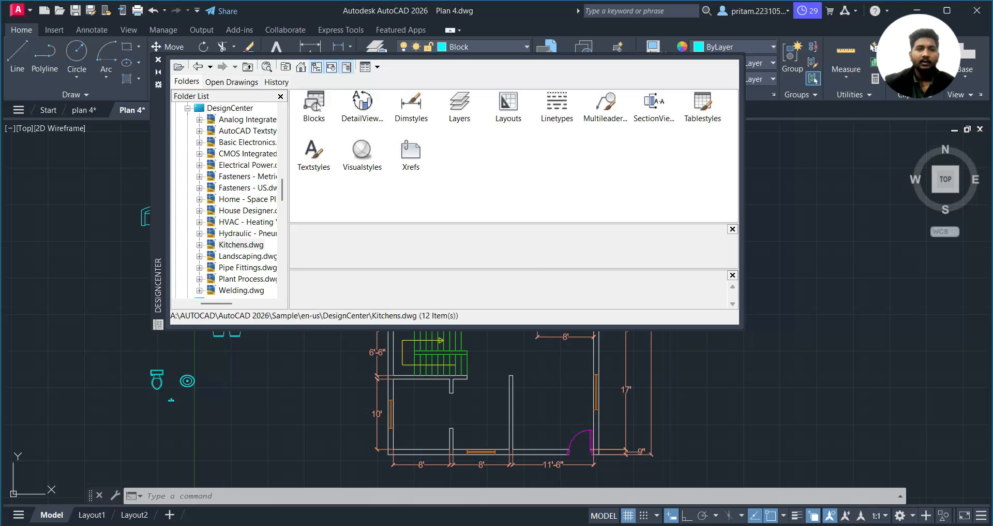
{"action": "double_click", "coordinate": [314, 104]}
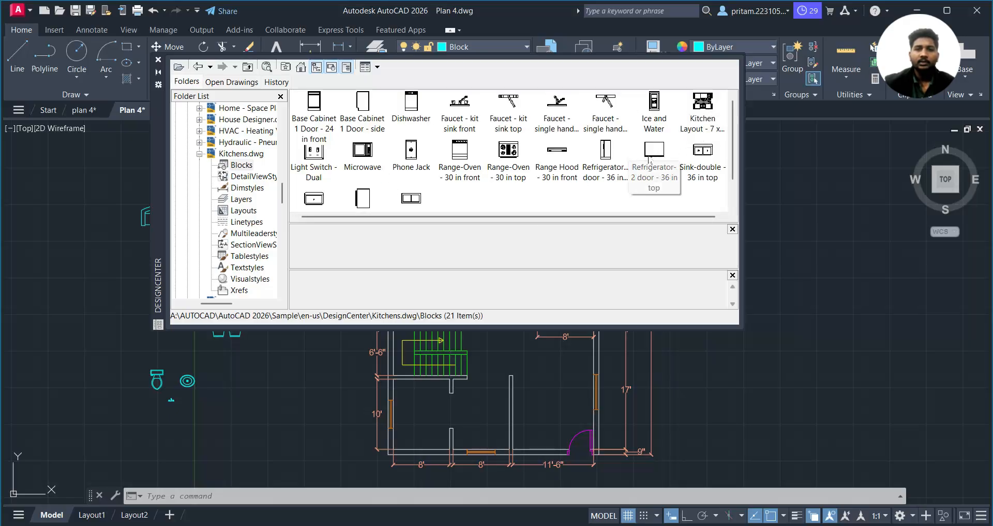
{"action": "mouse_move", "coordinate": [653, 160]}
{"action": "left_mouse_down"}
{"action": "mouse_move", "coordinate": [582, 233]}
{"action": "mouse_move", "coordinate": [336, 359]}
{"action": "mouse_move", "coordinate": [229, 394]}
{"action": "left_mouse_up"}
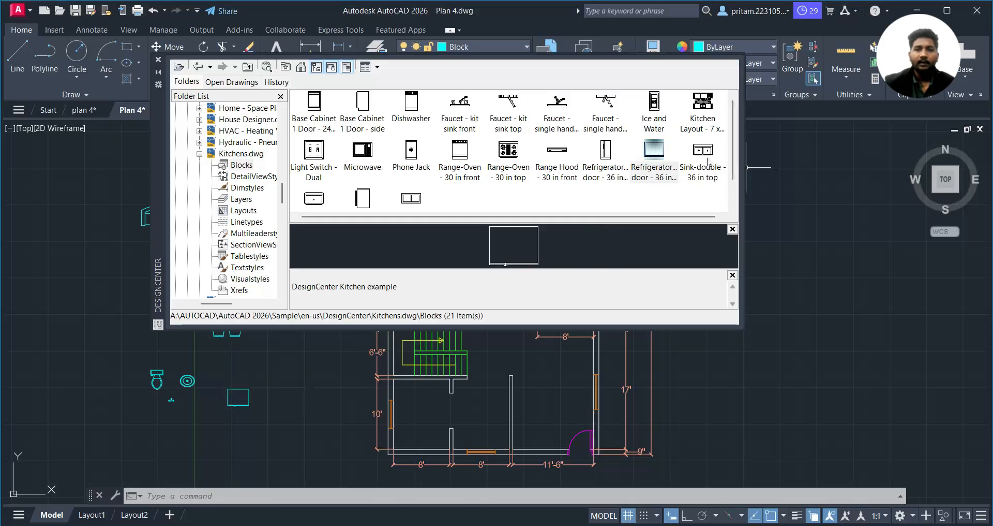
- Insert the Sink-double - 36 in top and Range-Oven - 30 in top blocks beside the refrigerator block and save the drawing
{"action": "mouse_move", "coordinate": [708, 159]}
{"action": "left_mouse_down"}
{"action": "mouse_move", "coordinate": [357, 384]}
{"action": "mouse_move", "coordinate": [272, 401]}
{"action": "left_mouse_up"}
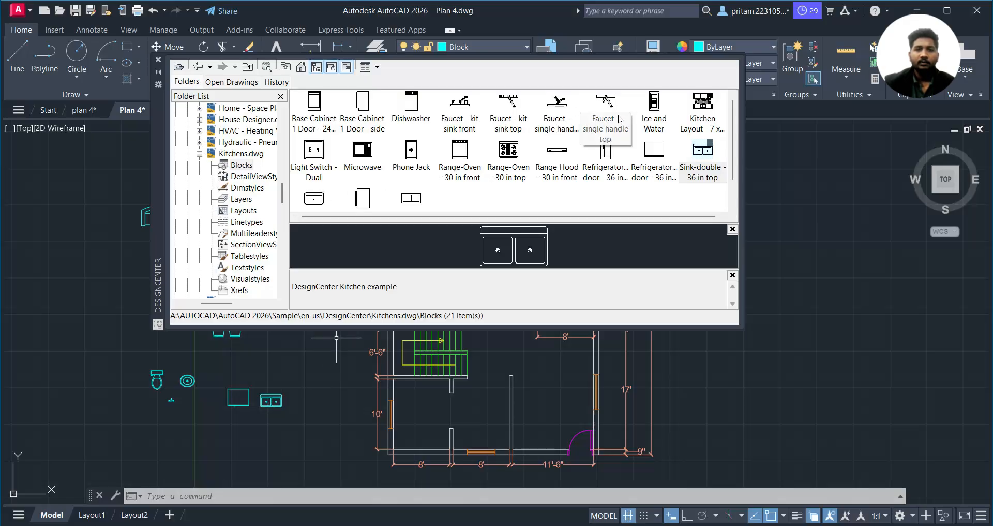
{"action": "mouse_move", "coordinate": [512, 159]}
{"action": "left_mouse_down"}
{"action": "mouse_move", "coordinate": [278, 397]}
{"action": "mouse_move", "coordinate": [280, 371]}
{"action": "left_mouse_up"}
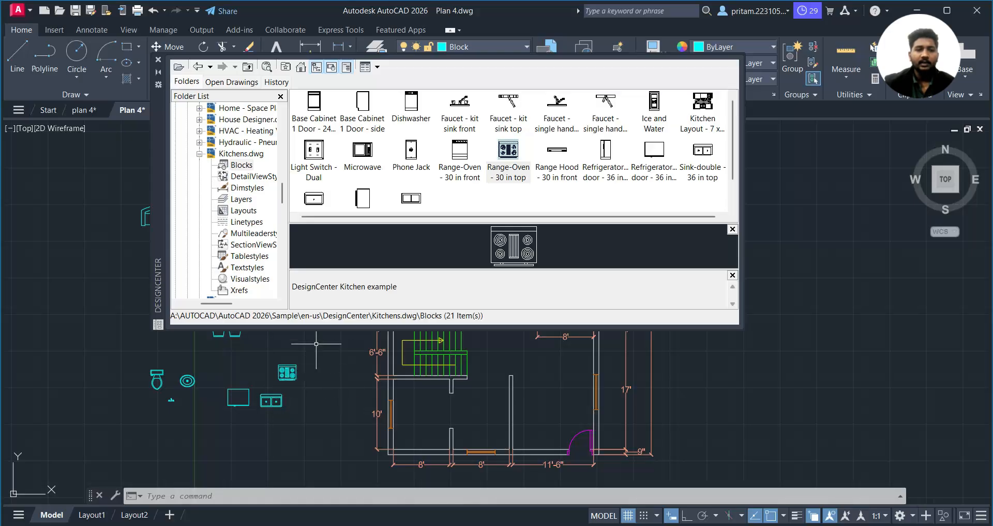
{"action": "left_click", "coordinate": [159, 61]}
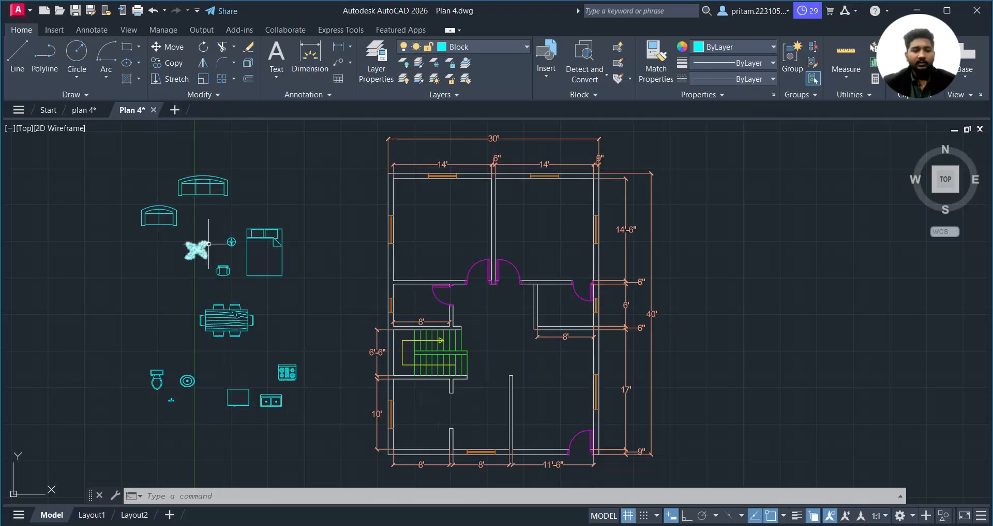
{"action": "key", "text": "ctrl+s"}
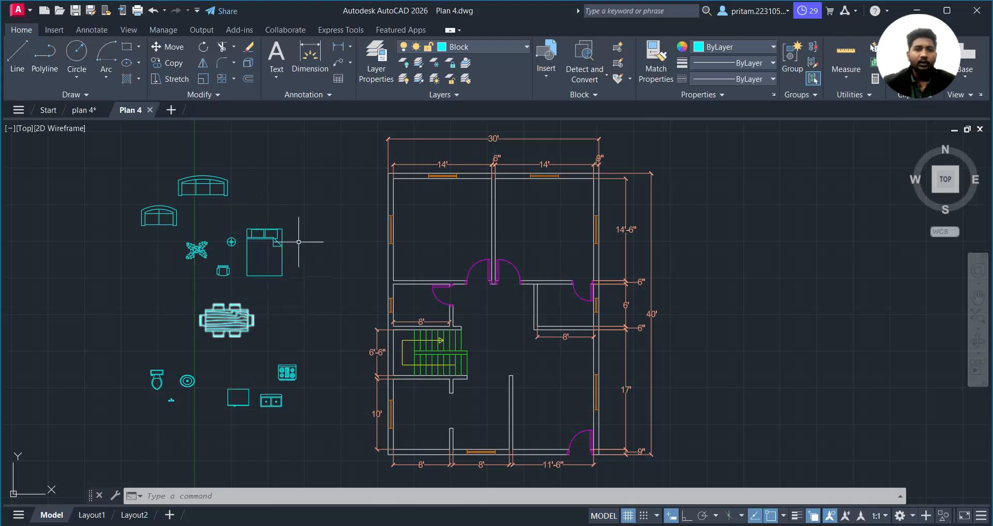
- Move the bed by its upper-left corner into the upper-left inside corner of the plan's left 14' bedroom
{"action": "left_click", "coordinate": [247, 259]}
{"action": "scroll", "coordinate": [286, 193], "scroll_direction": "up", "scroll_amount": 2}
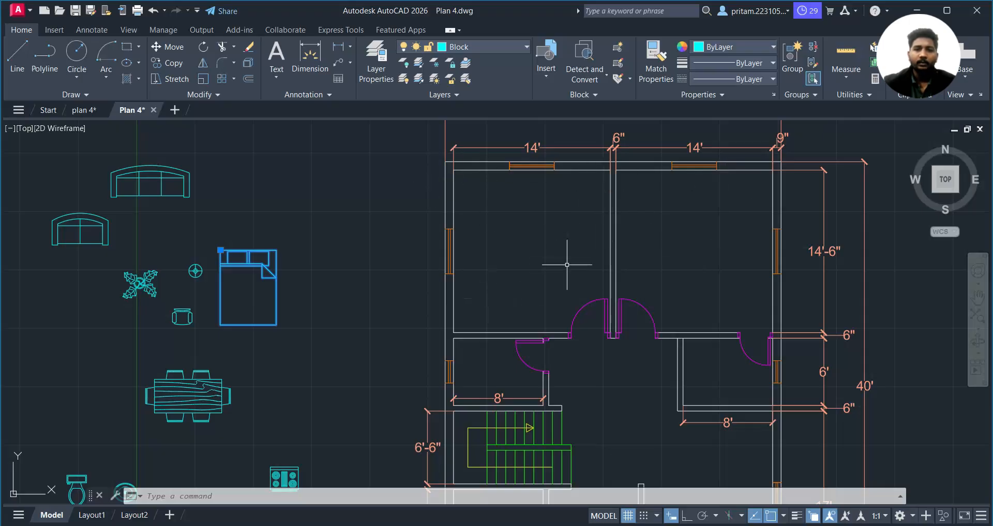
{"action": "type", "text": "m"}
{"action": "key", "text": "Return"}
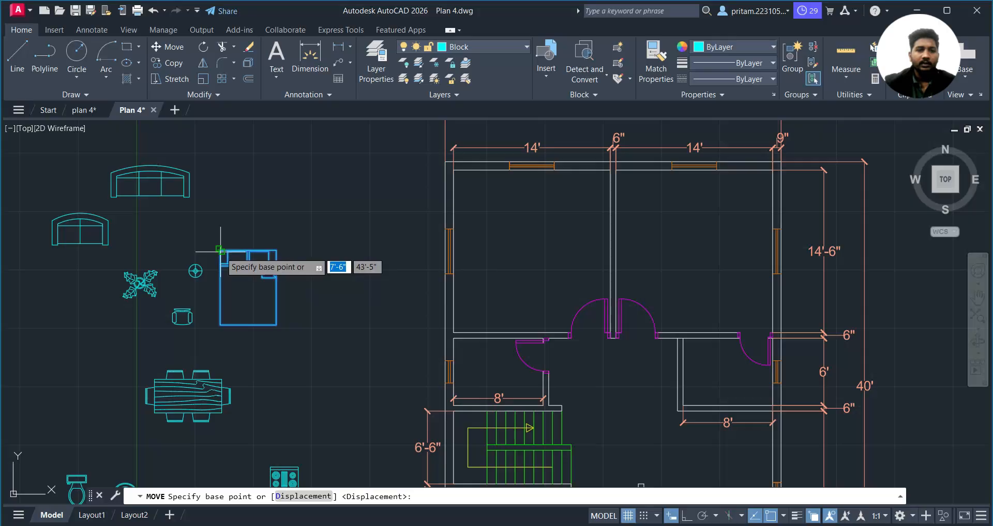
{"action": "scroll", "coordinate": [222, 252], "scroll_direction": "up", "scroll_amount": 2}
{"action": "left_click", "coordinate": [215, 246]}
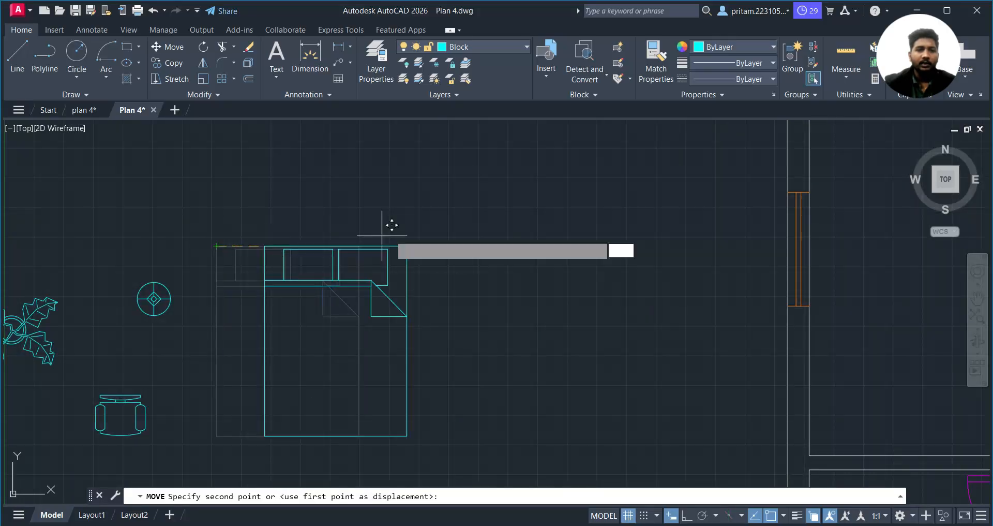
{"action": "scroll", "coordinate": [579, 206], "scroll_direction": "down", "scroll_amount": 4}
{"action": "scroll", "coordinate": [394, 254], "scroll_direction": "up", "scroll_amount": 2}
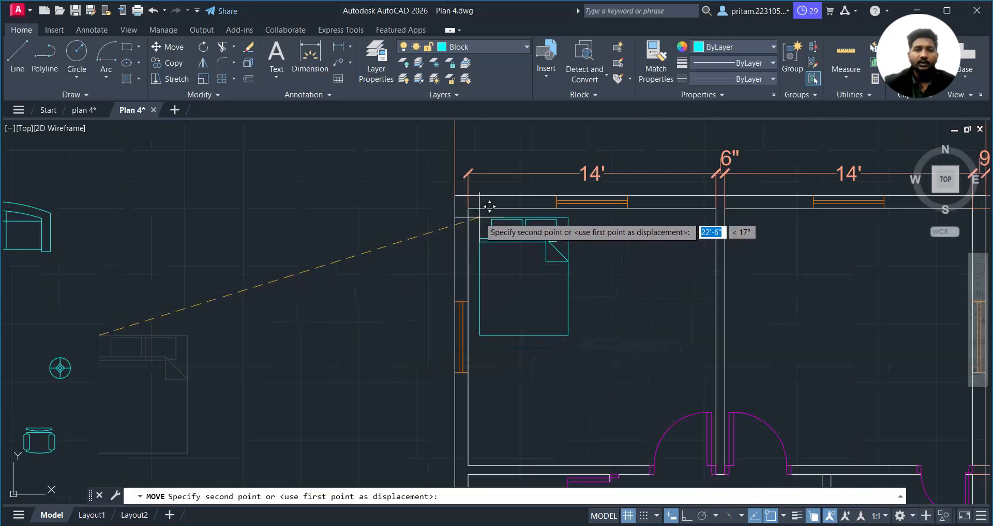
{"action": "left_click", "coordinate": [468, 208]}
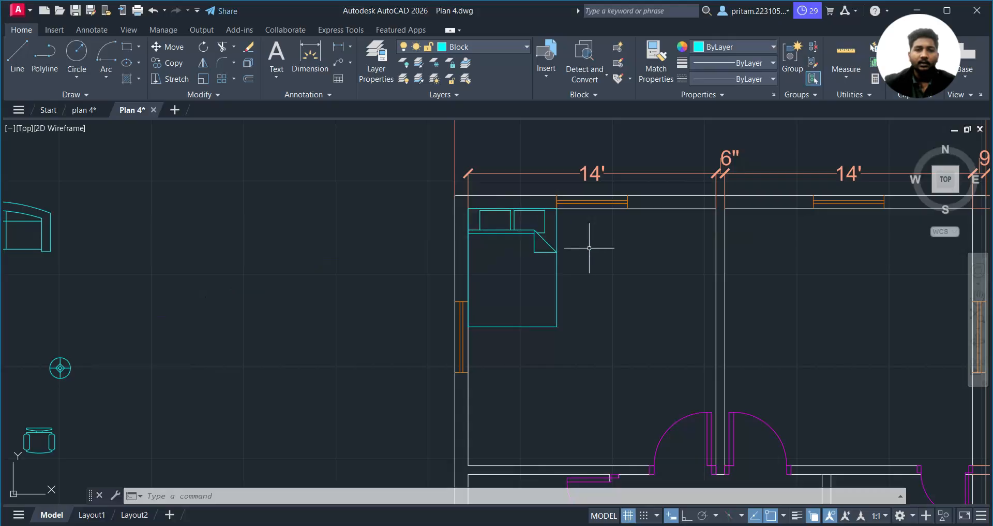
- Move the round table lamp from its center to the head of the bed, just right of it below the window
{"action": "scroll", "coordinate": [588, 249], "scroll_direction": "down", "scroll_amount": 2}
{"action": "middle_click_drag", "start_coordinate": [603, 249], "coordinate": [547, 271]}
{"action": "left_click", "coordinate": [195, 344]}
{"action": "type", "text": "m"}
{"action": "key", "text": "Return"}
{"action": "scroll", "coordinate": [197, 331], "scroll_direction": "up", "scroll_amount": 4}
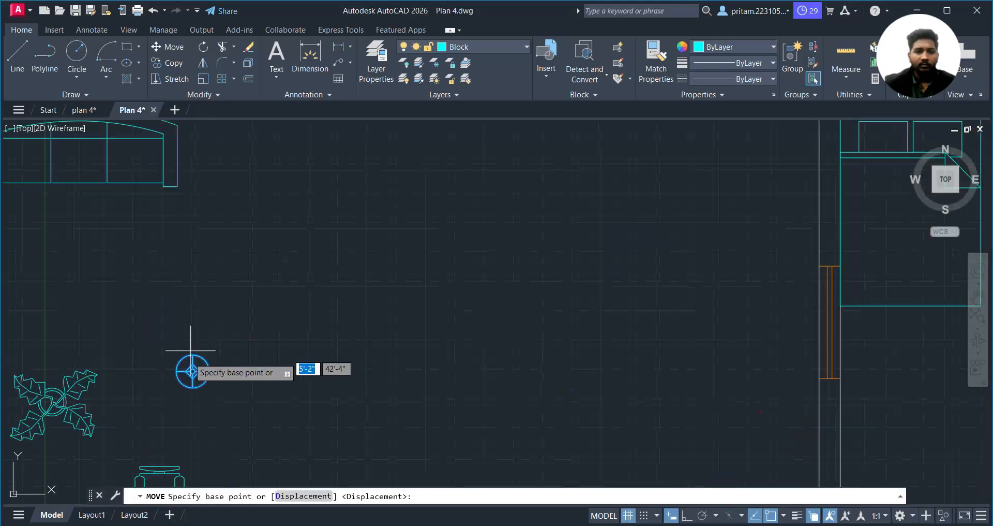
{"action": "left_click", "coordinate": [192, 371]}
{"action": "scroll", "coordinate": [424, 362], "scroll_direction": "down", "scroll_amount": 3}
{"action": "scroll", "coordinate": [543, 314], "scroll_direction": "up", "scroll_amount": 4}
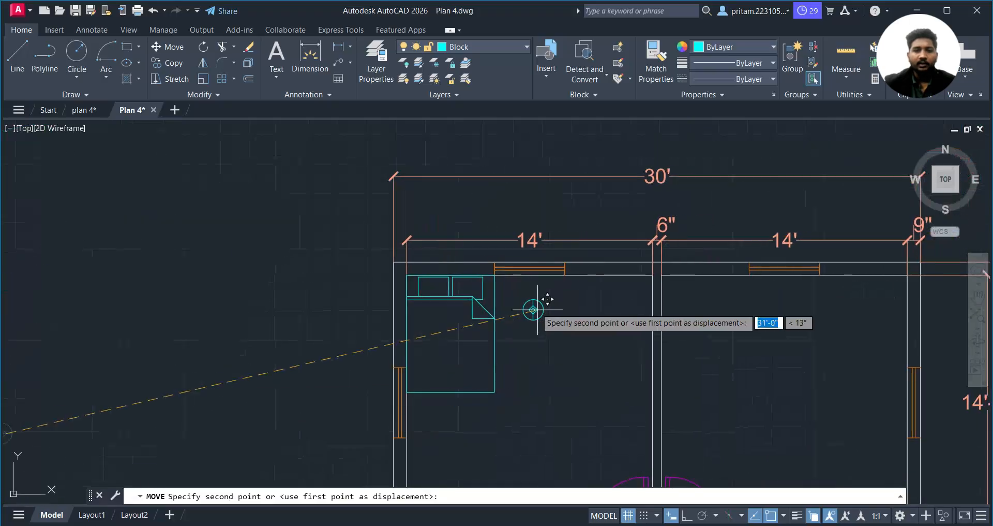
{"action": "left_click", "coordinate": [518, 288]}
- Move the chair into the left bedroom, to the right of the table lamp along the upper wall
{"action": "scroll", "coordinate": [518, 287], "scroll_direction": "down", "scroll_amount": 2}
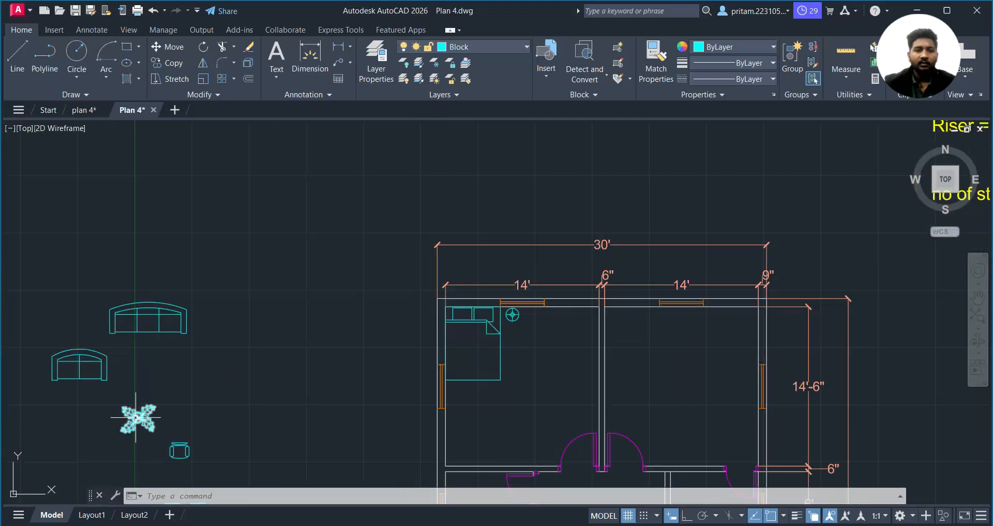
{"action": "scroll", "coordinate": [217, 352], "scroll_direction": "up", "scroll_amount": 1}
{"action": "left_click", "coordinate": [246, 362]}
{"action": "left_click", "coordinate": [197, 404]}
{"action": "type", "text": "m"}
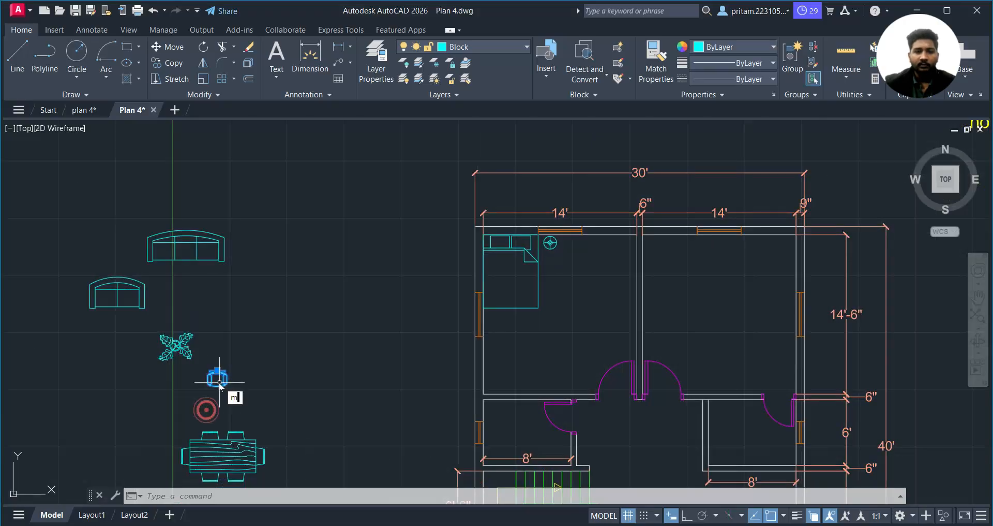
{"action": "key", "text": "space"}
{"action": "left_click", "coordinate": [225, 376]}
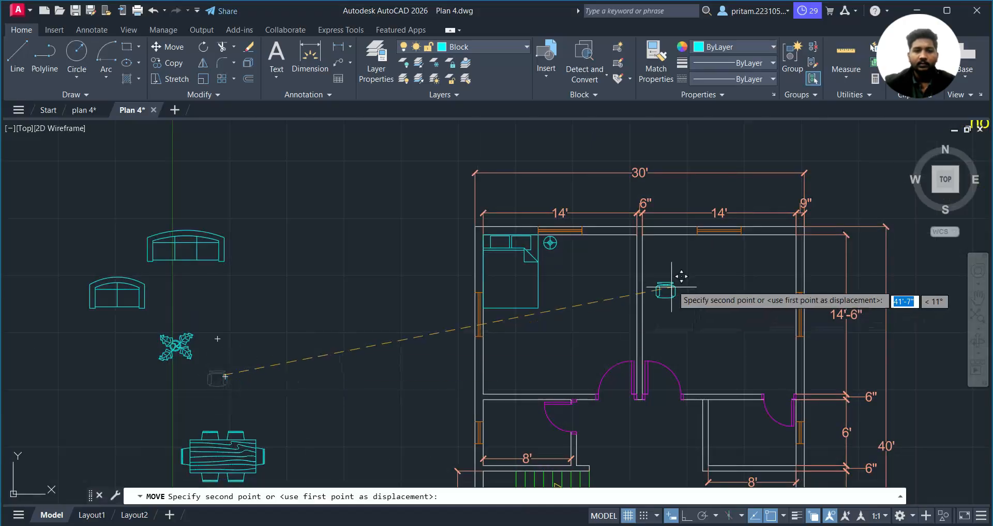
{"action": "left_click", "coordinate": [590, 244]}
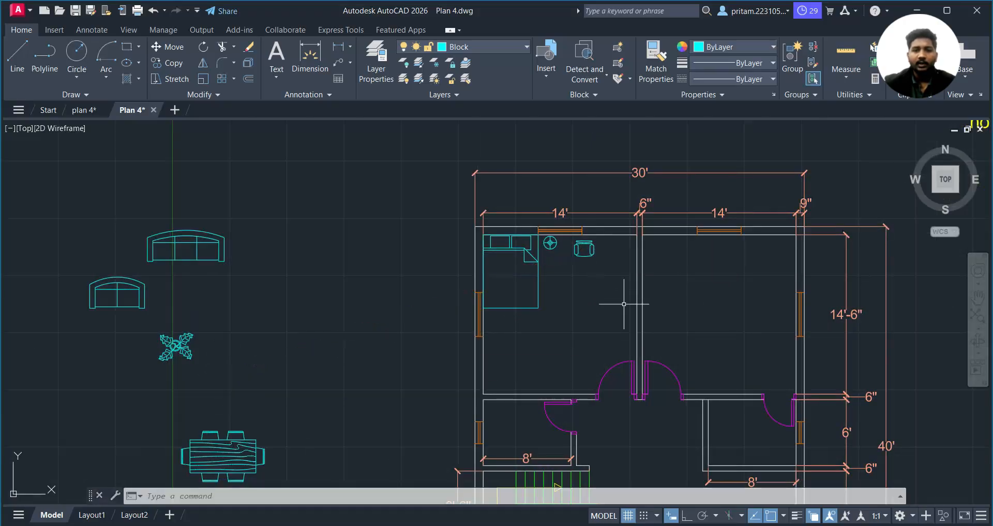
{"action": "middle_click_drag", "start_coordinate": [630, 303], "coordinate": [472, 324]}
{"action": "scroll", "coordinate": [421, 266], "scroll_direction": "up", "scroll_amount": 4}
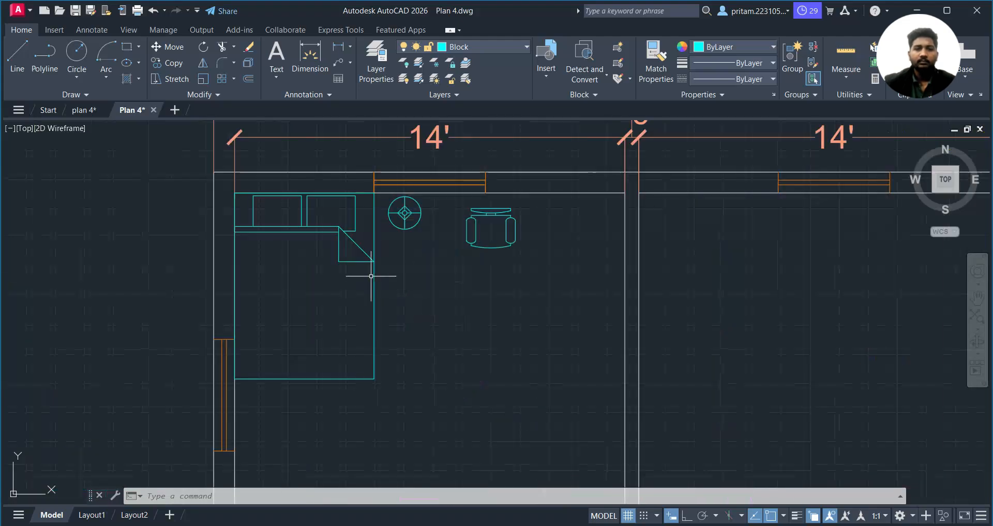
{"action": "scroll", "coordinate": [373, 275], "scroll_direction": "down", "scroll_amount": 5}
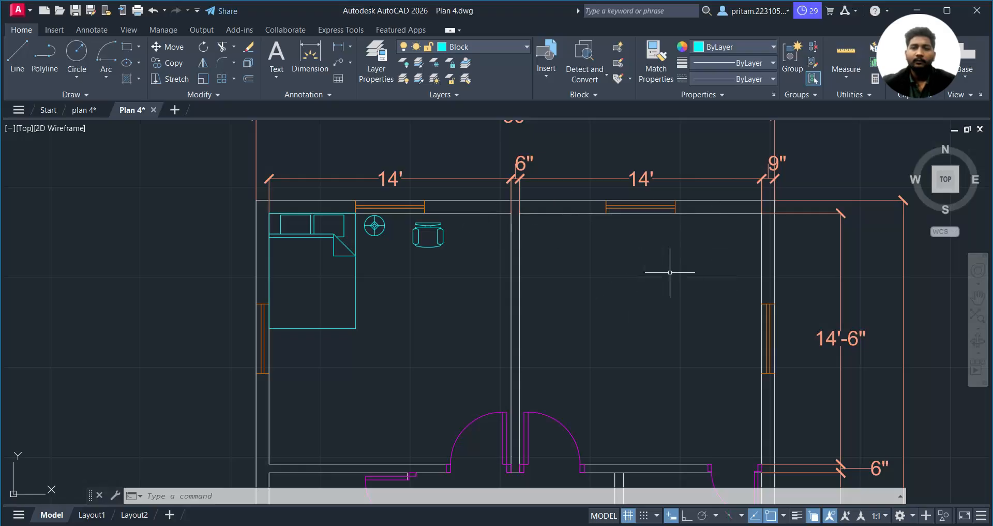
{"action": "left_click", "coordinate": [382, 263]}
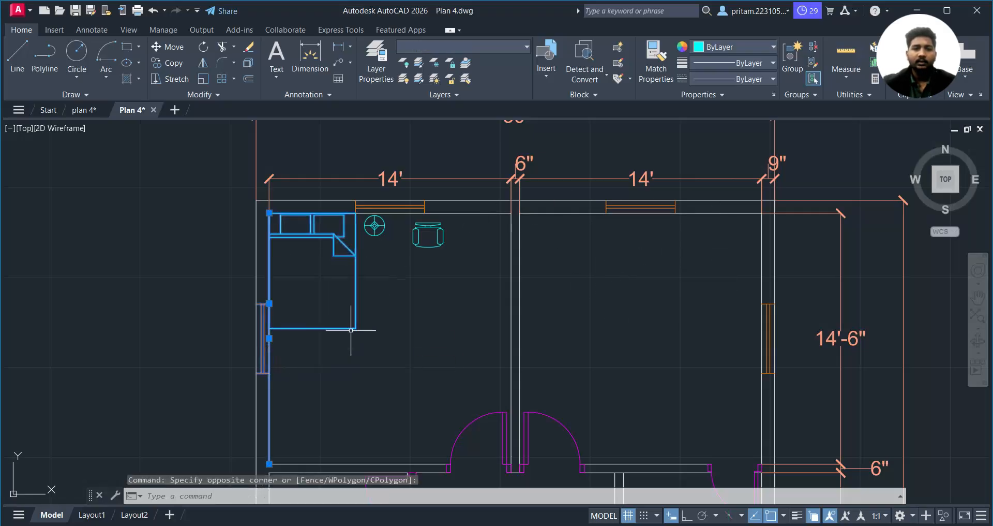
{"action": "key", "text": "Escape"}
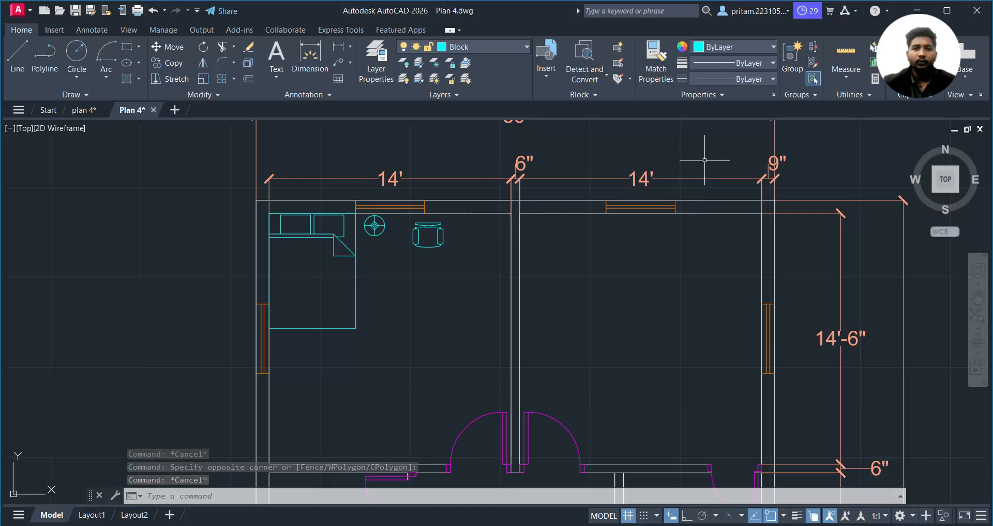
{"action": "left_click", "coordinate": [376, 272]}
{"action": "left_click", "coordinate": [266, 315]}
{"action": "key", "text": "Escape"}
{"action": "left_click", "coordinate": [388, 301]}
{"action": "left_click", "coordinate": [338, 328]}
{"action": "type", "text": "m"}
{"action": "key", "text": "Return"}
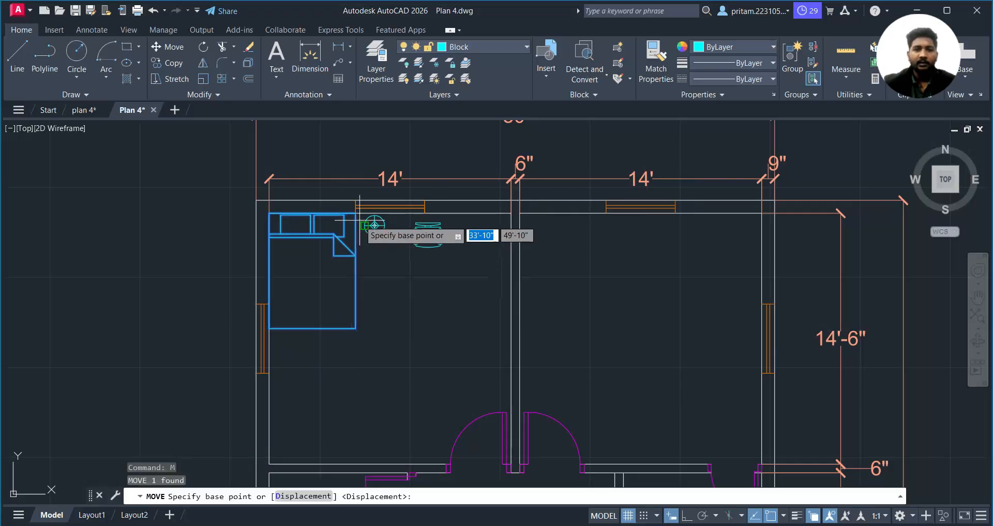
{"action": "left_click", "coordinate": [355, 212]}
{"action": "key", "text": "Escape"}
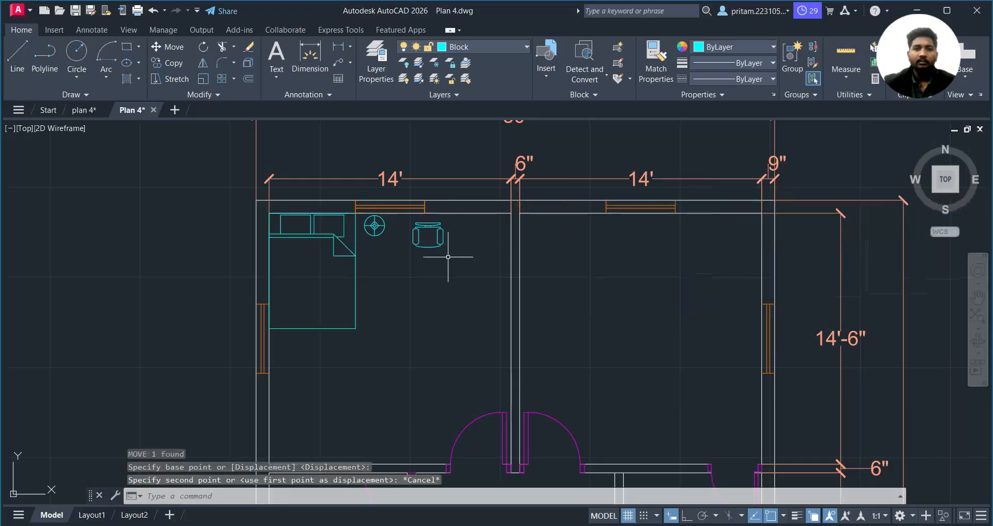
- Mirror the bed, lamp and chair about the partition wall's centerline into the right bedroom, keeping the source objects
{"action": "left_click", "coordinate": [466, 216]}
{"action": "left_click", "coordinate": [322, 317]}
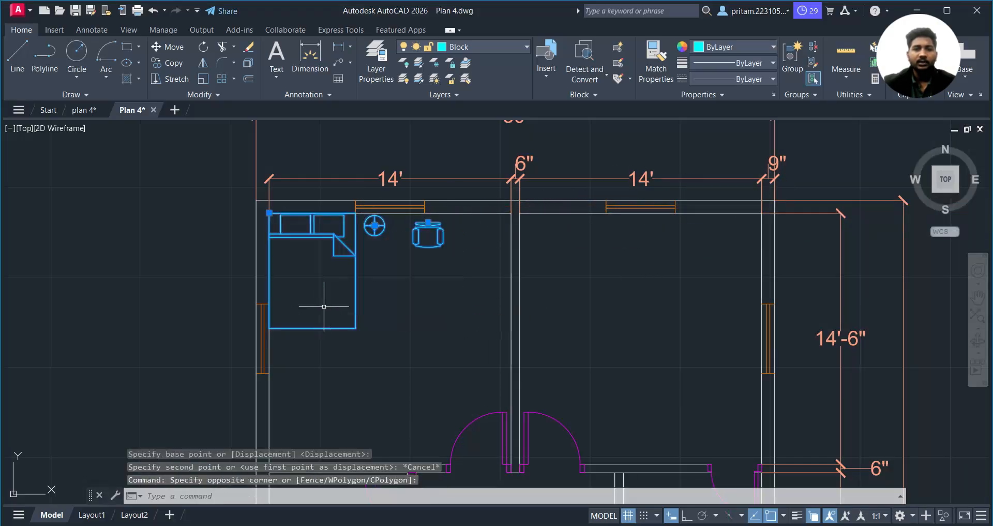
{"action": "type", "text": "mi"}
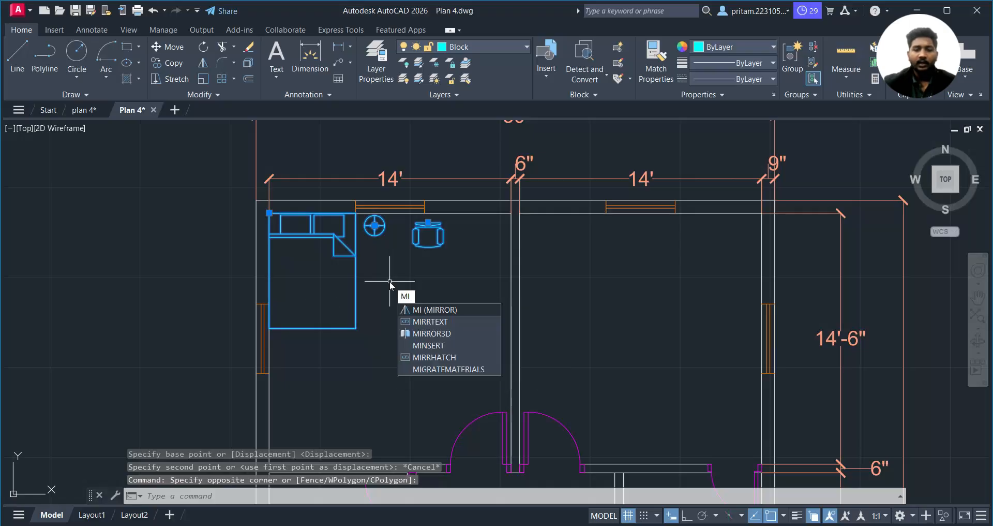
{"action": "key", "text": "Return"}
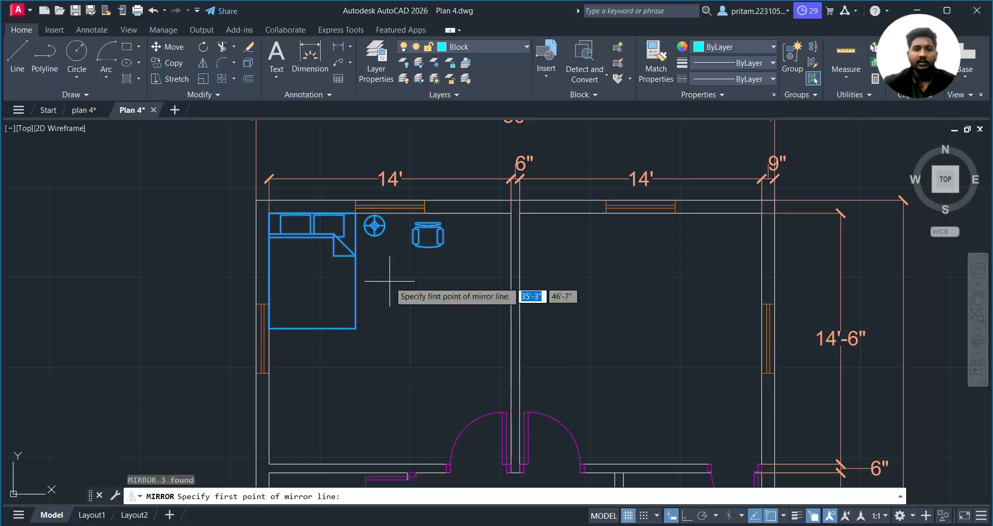
{"action": "left_click", "coordinate": [516, 199]}
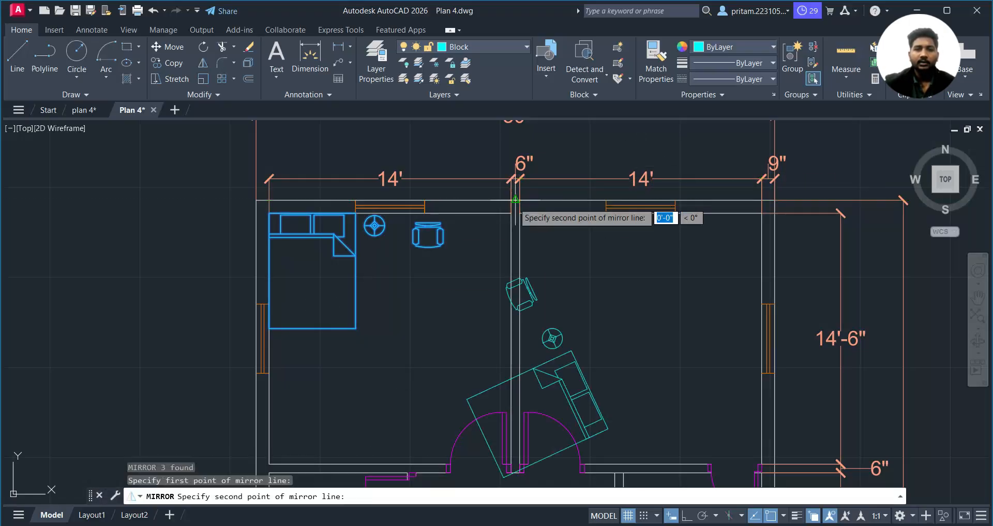
{"action": "left_click", "coordinate": [516, 316]}
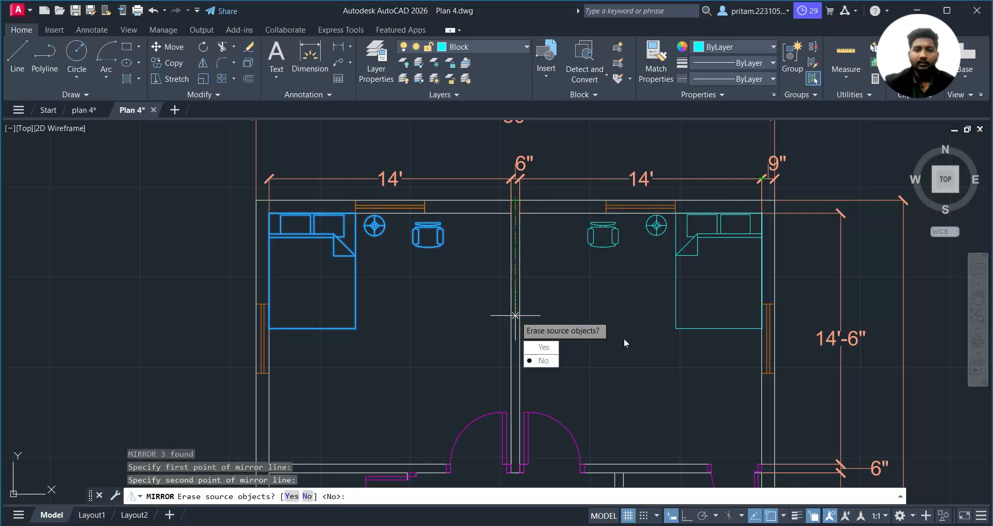
{"action": "left_click", "coordinate": [543, 361]}
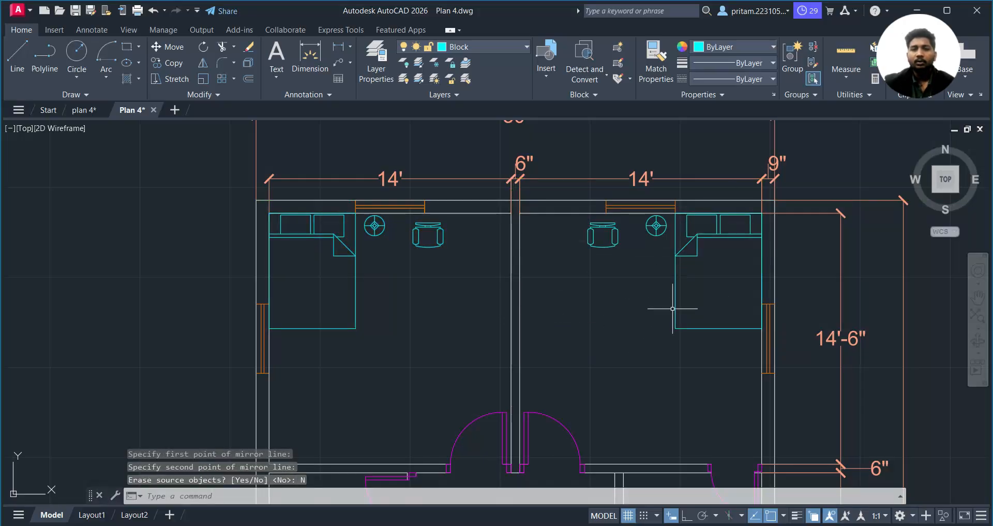
- Draw a rectangle 1.5' wide and about 7'-9" long down the partition wall from the left bedroom's upper-right inside corner
{"action": "middle_click_drag", "start_coordinate": [640, 388], "coordinate": [536, 334]}
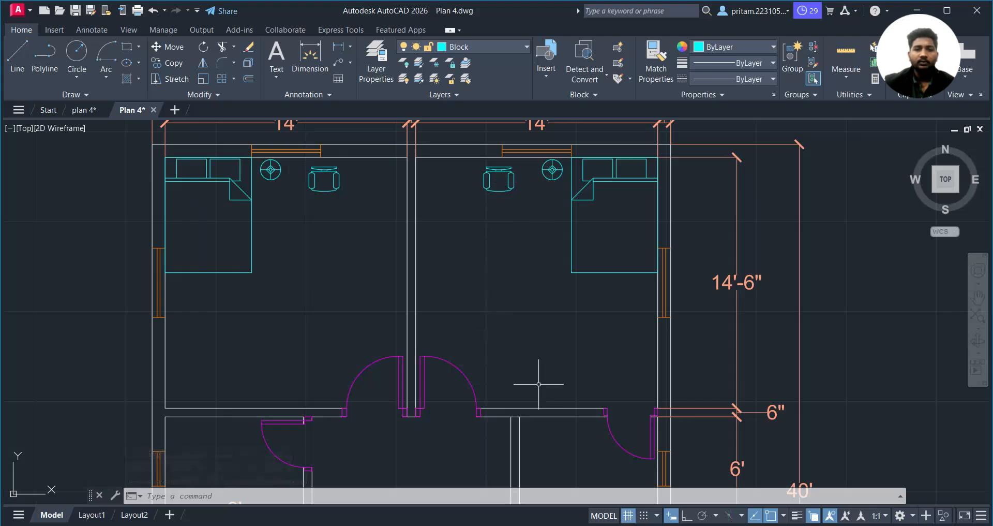
{"action": "scroll", "coordinate": [365, 175], "scroll_direction": "down", "scroll_amount": 6}
{"action": "scroll", "coordinate": [362, 278], "scroll_direction": "up", "scroll_amount": 4}
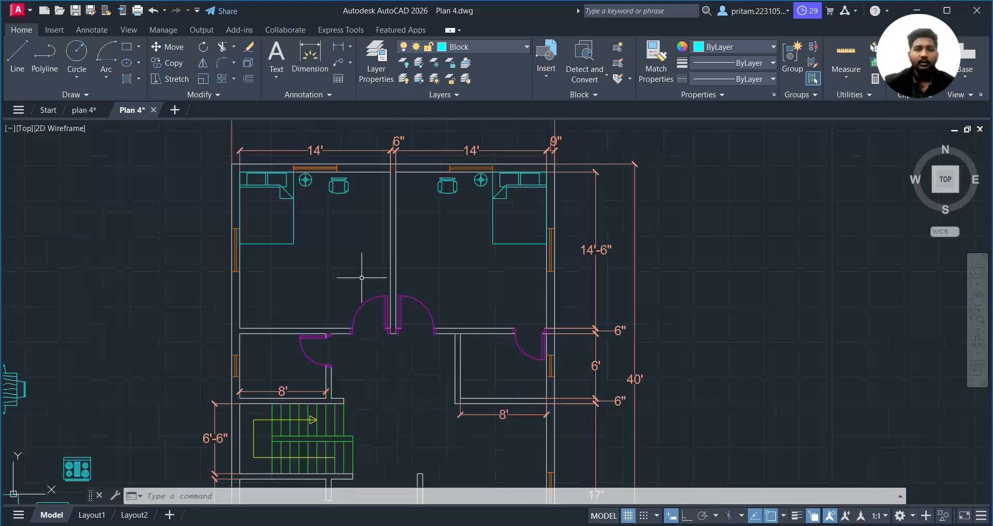
{"action": "middle_click_drag", "start_coordinate": [337, 219], "coordinate": [348, 262]}
{"action": "scroll", "coordinate": [355, 265], "scroll_direction": "up", "scroll_amount": 2}
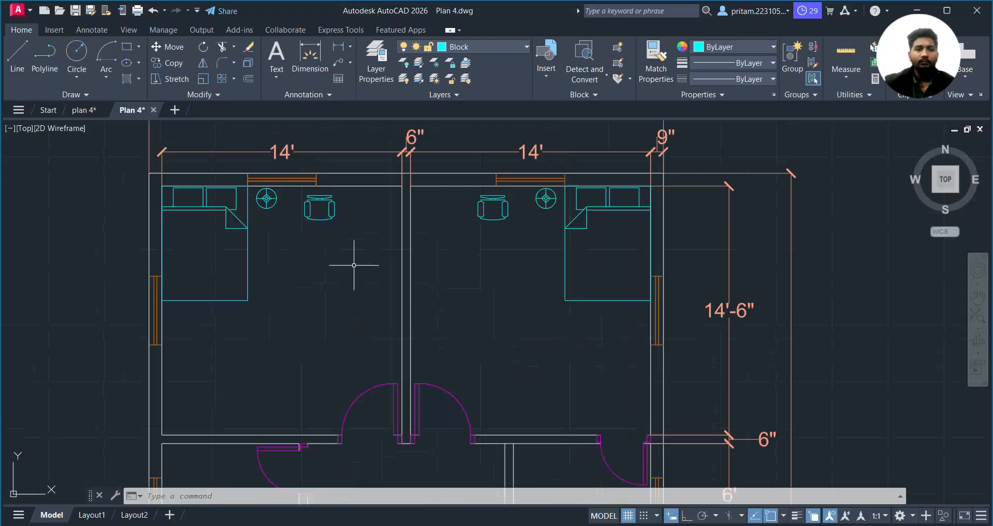
{"action": "left_click", "coordinate": [126, 48]}
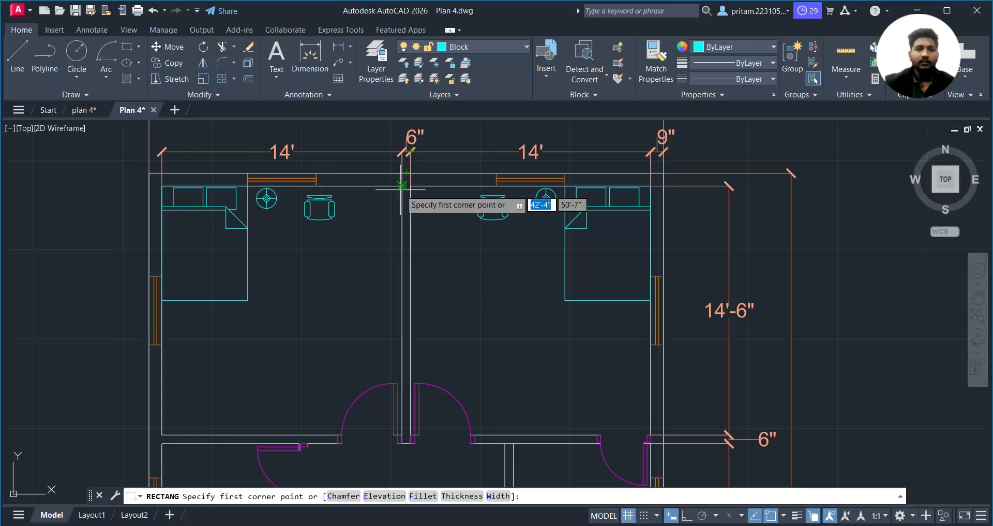
{"action": "left_click", "coordinate": [402, 185]}
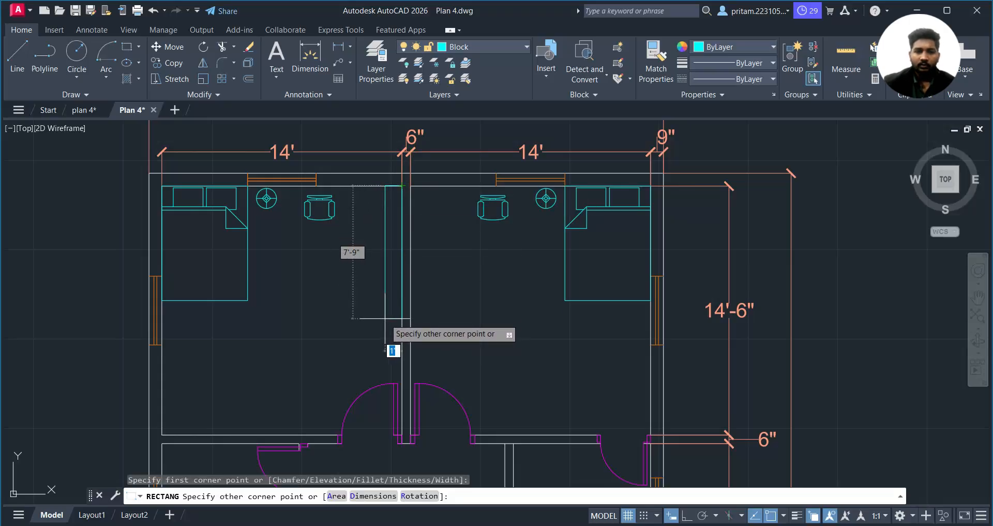
{"action": "type", "text": "1"}
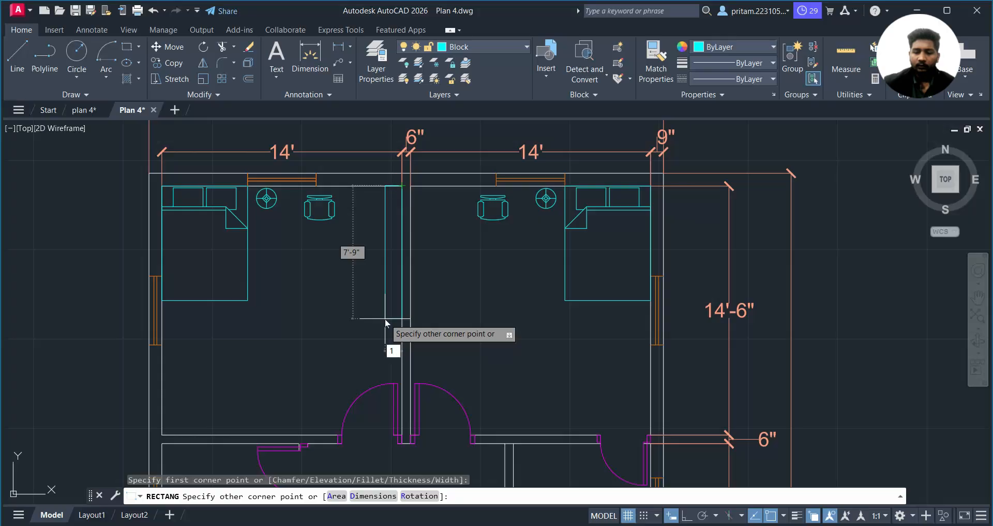
{"action": "type", "text": ".5'"}
{"action": "key", "text": "Return"}
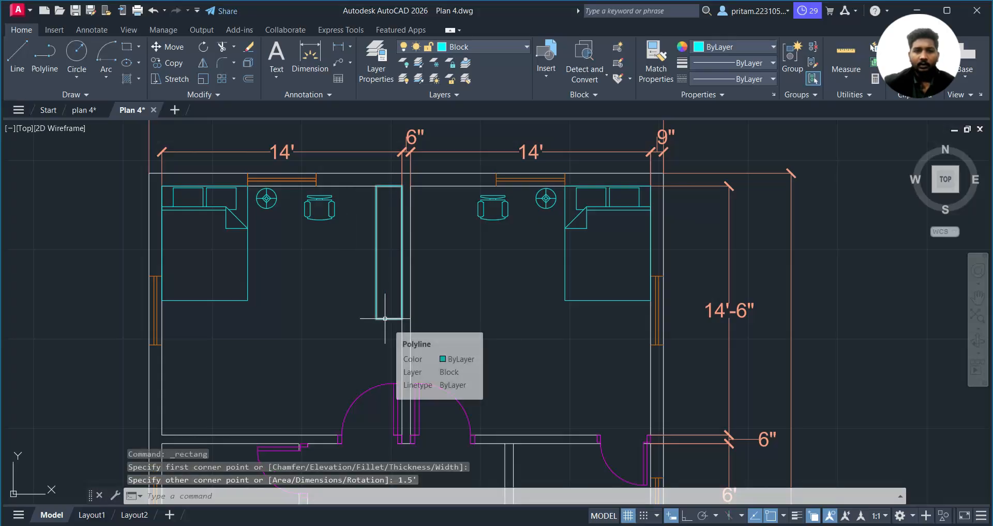
- Erase the rectangle drawn down the partition wall in the left bedroom
{"action": "left_click", "coordinate": [384, 273]}
{"action": "left_click", "coordinate": [351, 294]}
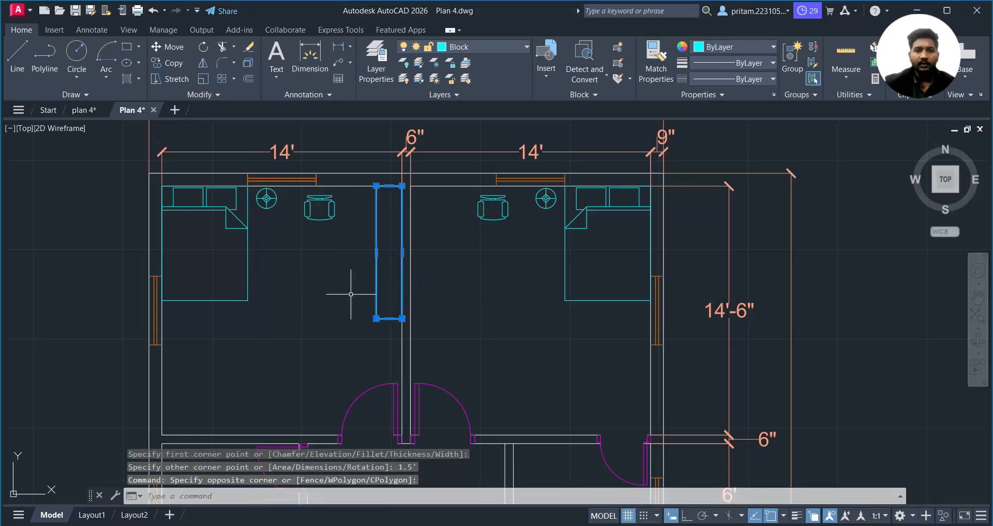
{"action": "key", "text": "Delete"}
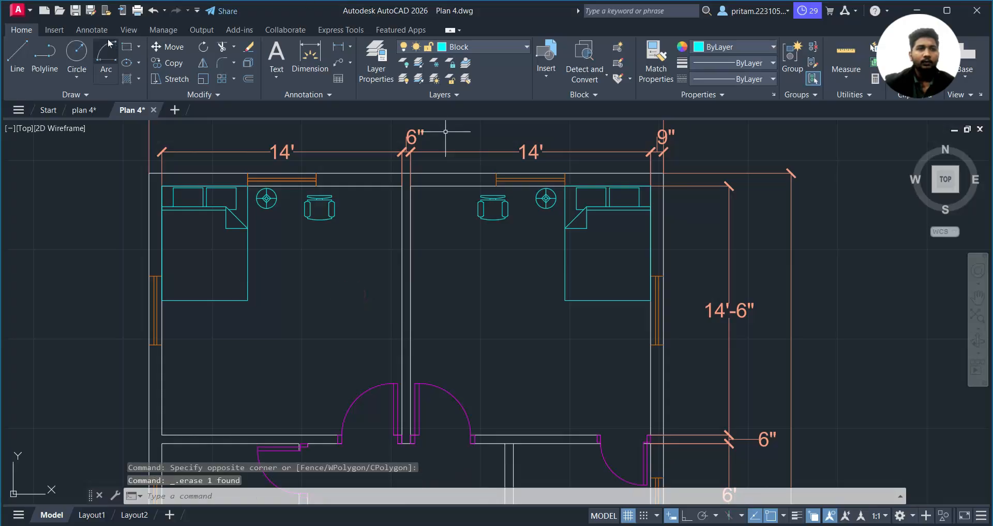
- Draw a rectangle 1.5' wide and 6' long down the partition wall from the left bedroom's upper-right inside corner
{"action": "left_click", "coordinate": [126, 47]}
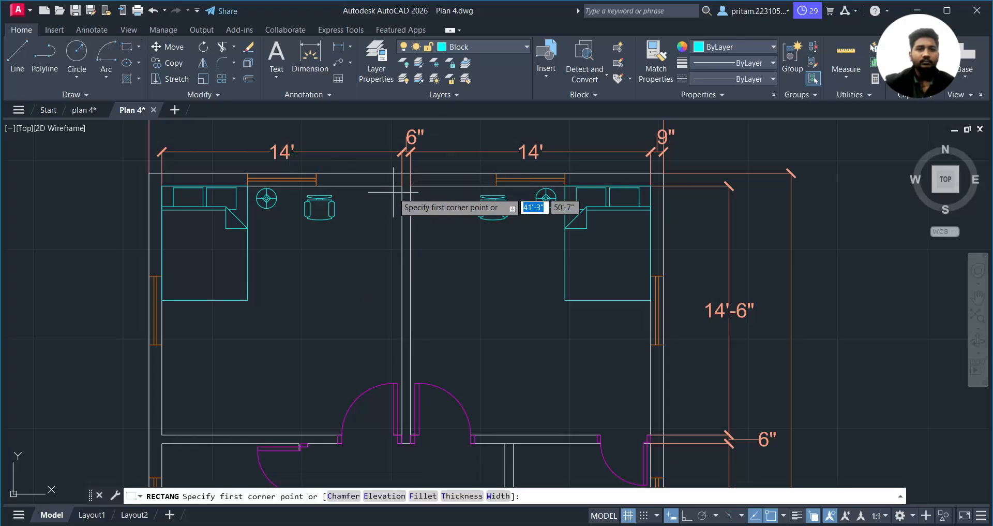
{"action": "left_click", "coordinate": [402, 186]}
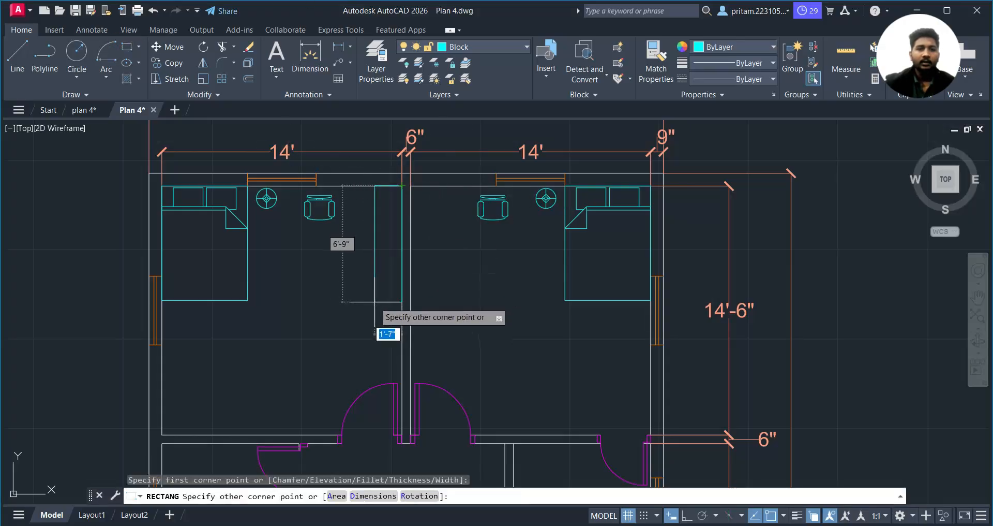
{"action": "type", "text": "1"}
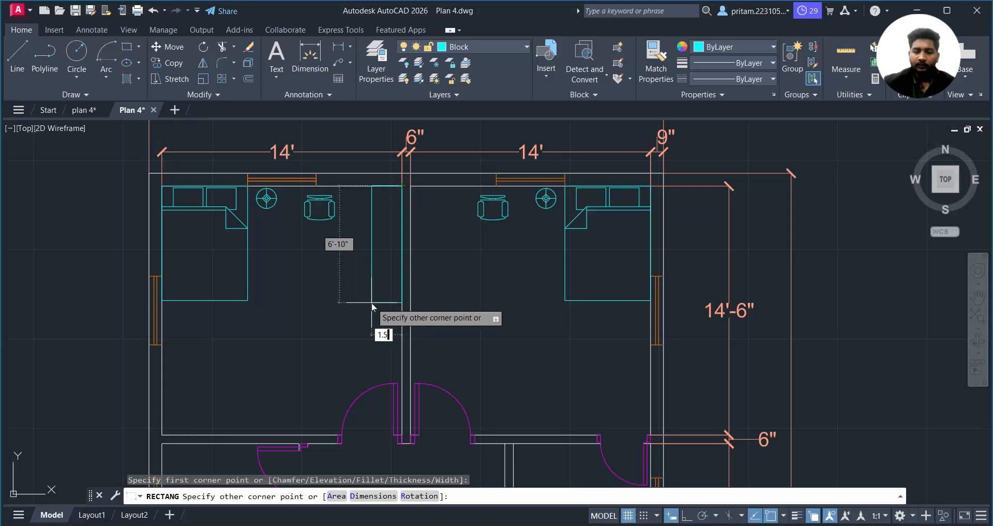
{"action": "type", "text": ".5"}
{"action": "key", "text": "Tab"}
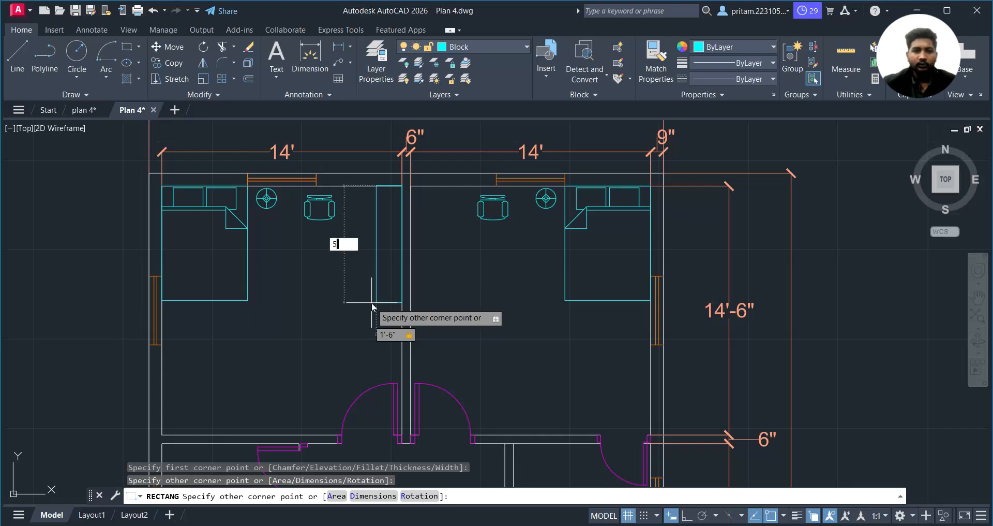
{"action": "type", "text": "5"}
{"action": "key", "text": "Tab"}
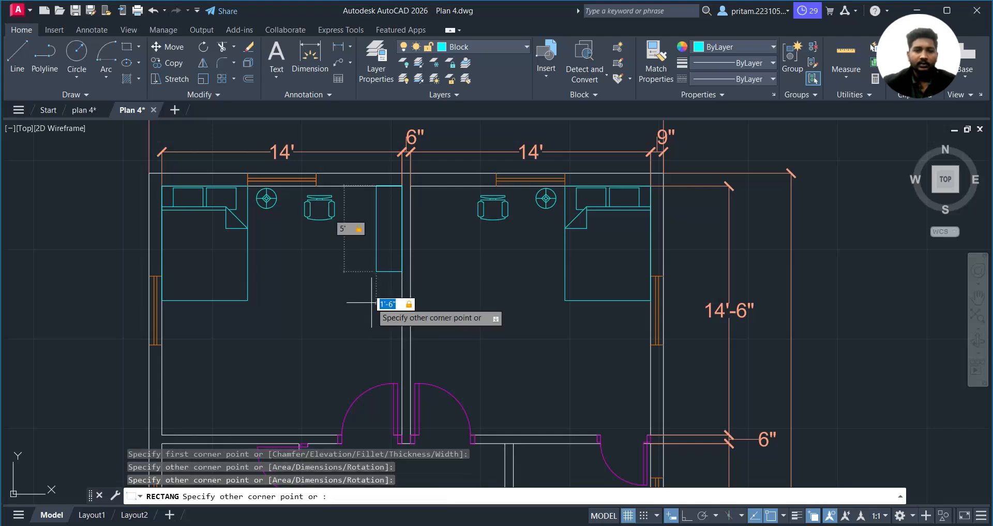
{"action": "key", "text": "Tab"}
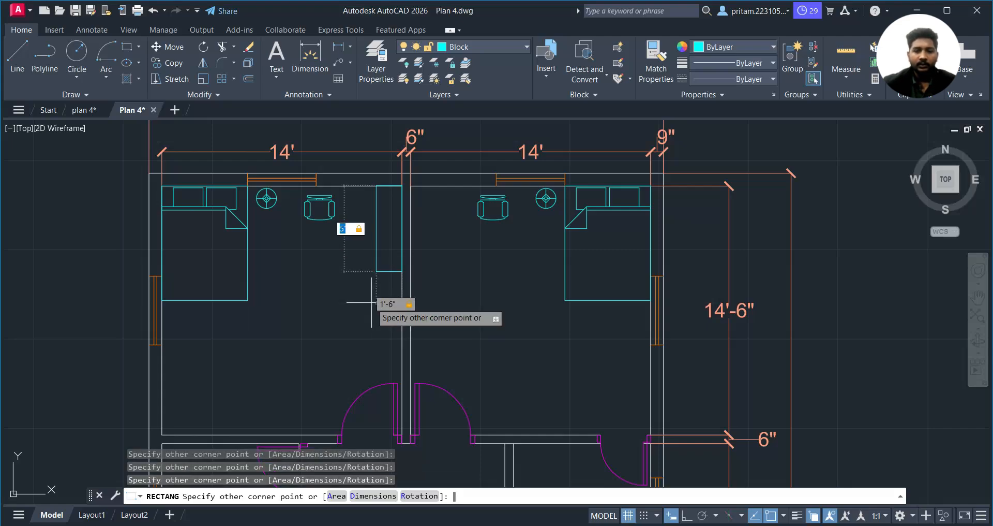
{"action": "type", "text": "6"}
{"action": "key", "text": "Tab"}
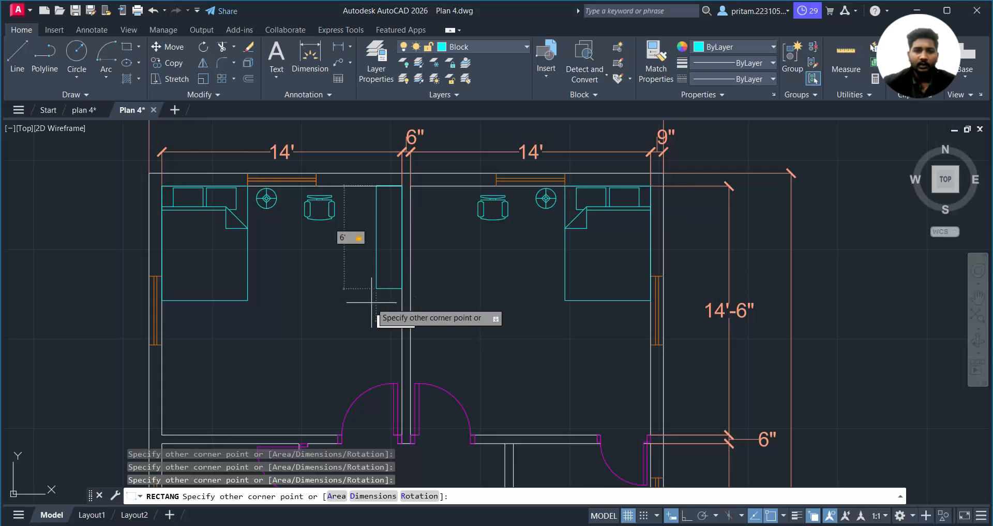
{"action": "key", "text": "Return"}
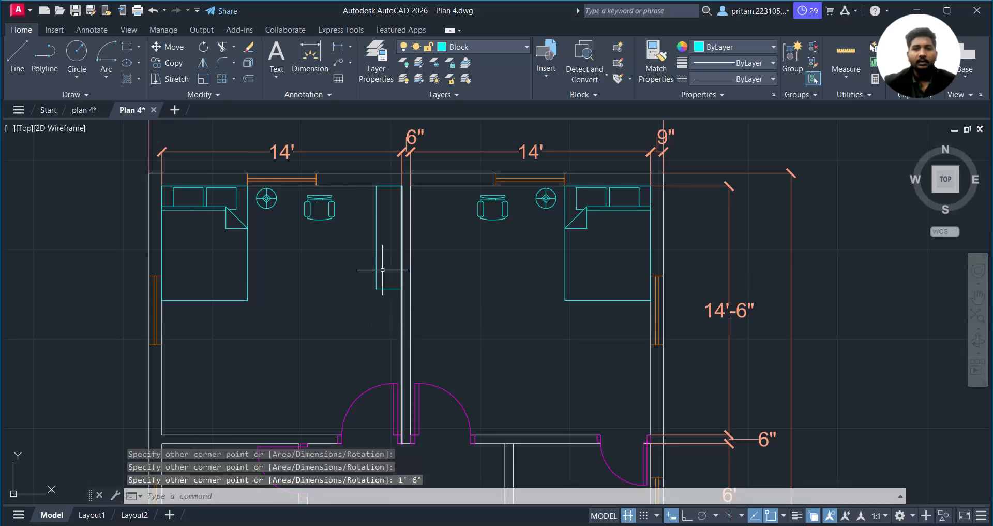
- Draw a rectangle 5' wide and 1' deep on the right bedroom's lower wall, starting at the entrance door frame's upper-right corner
{"action": "scroll", "coordinate": [483, 333], "scroll_direction": "down", "scroll_amount": 2}
{"action": "scroll", "coordinate": [518, 395], "scroll_direction": "up", "scroll_amount": 4}
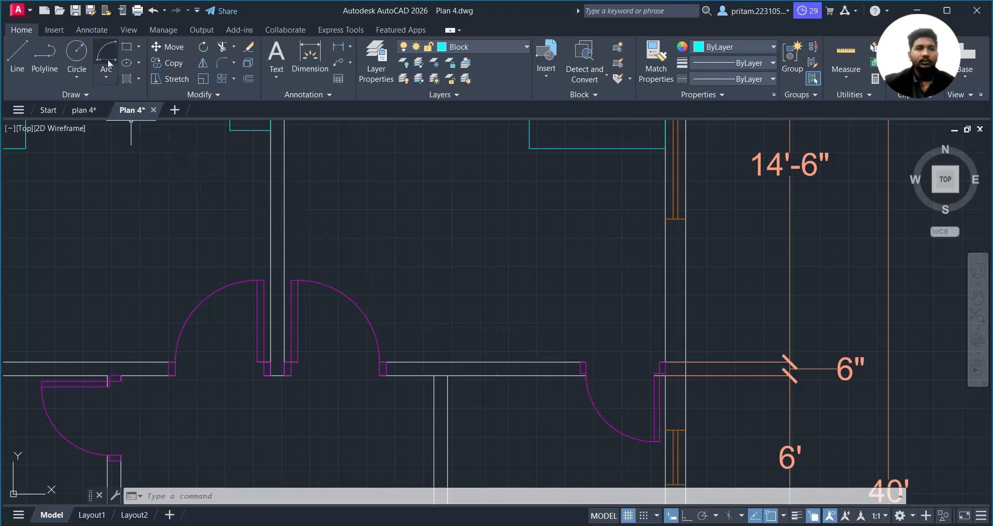
{"action": "left_click", "coordinate": [127, 47]}
{"action": "middle_click_drag", "start_coordinate": [482, 348], "coordinate": [458, 375]}
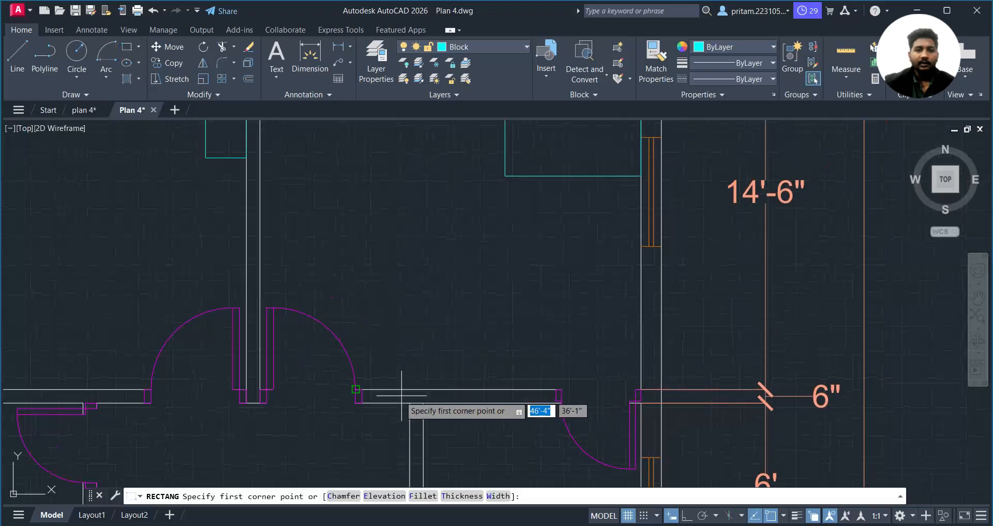
{"action": "left_click", "coordinate": [363, 389]}
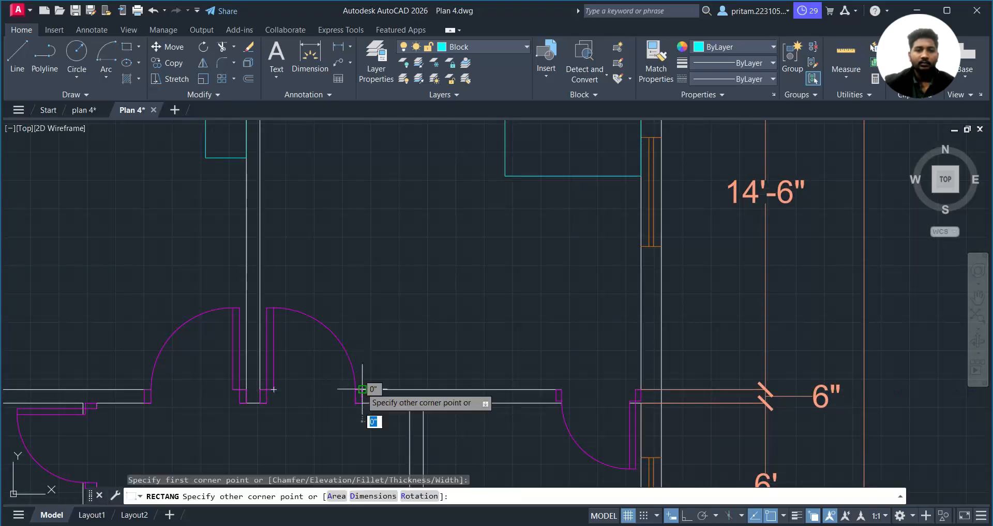
{"action": "type", "text": "5"}
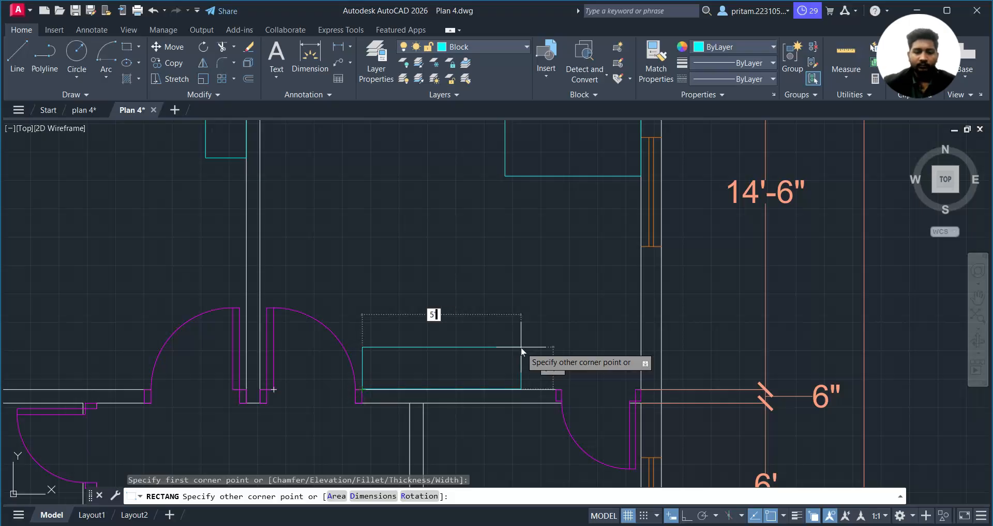
{"action": "type", "text": "'"}
{"action": "key", "text": "Tab"}
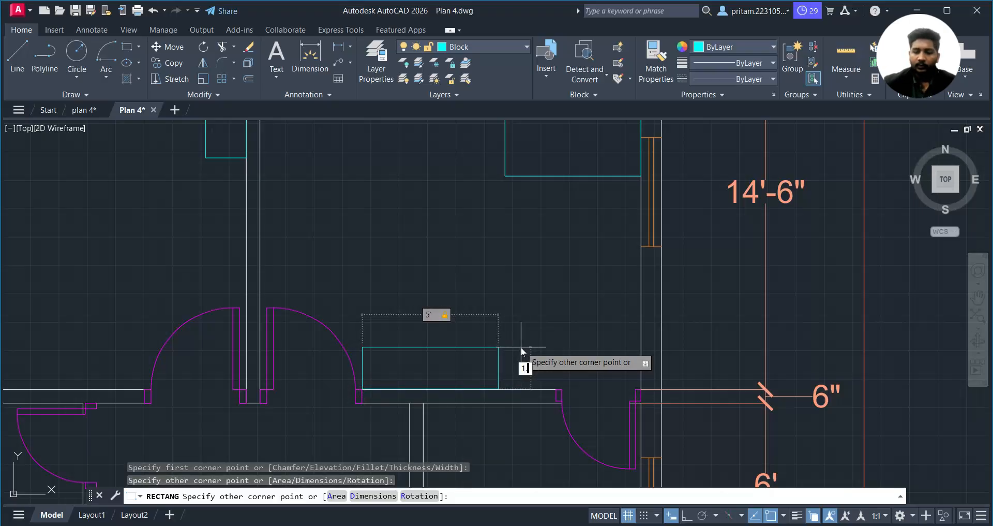
{"action": "key", "text": "Tab"}
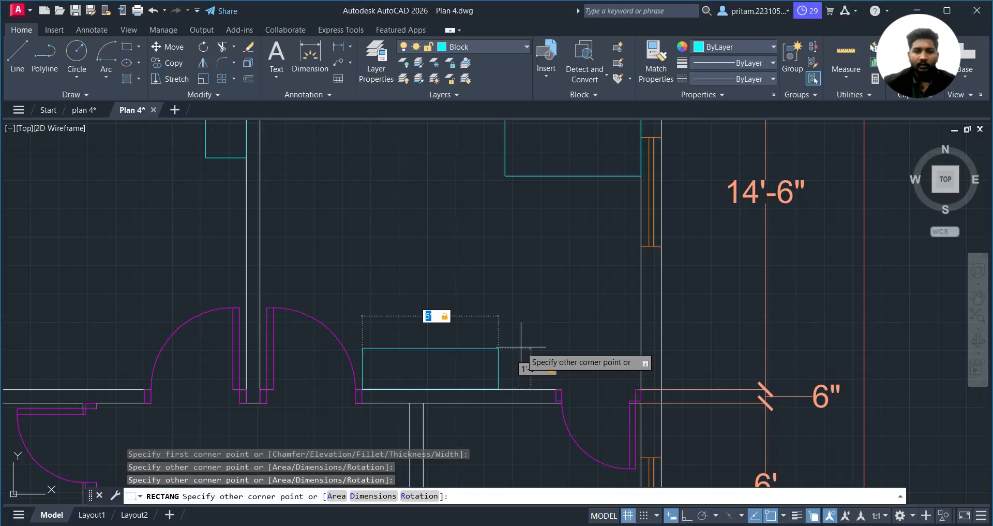
{"action": "key", "text": "Tab"}
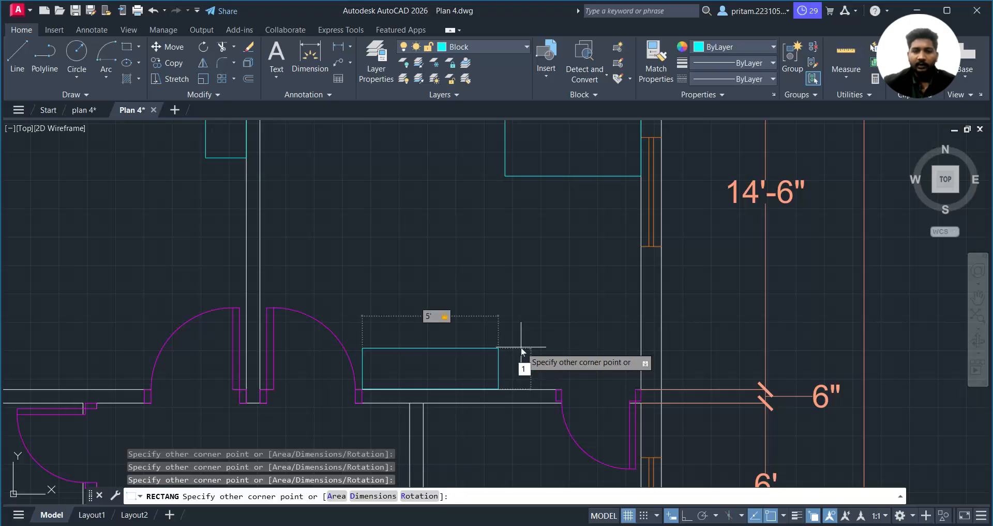
{"action": "key", "text": "Tab"}
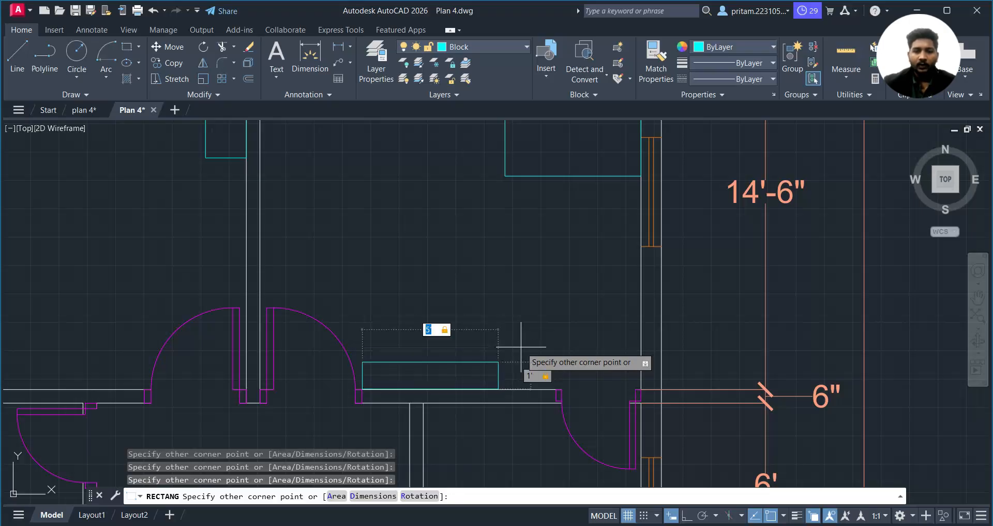
{"action": "key", "text": "Return"}
- Move the 5' by 1' rectangle from its lower edge's midpoint to the midpoint of the wall between the two doors
{"action": "left_click", "coordinate": [521, 346]}
{"action": "left_click", "coordinate": [477, 377]}
{"action": "scroll", "coordinate": [490, 371], "scroll_direction": "up", "scroll_amount": 2}
{"action": "type", "text": "m"}
{"action": "key", "text": "Return"}
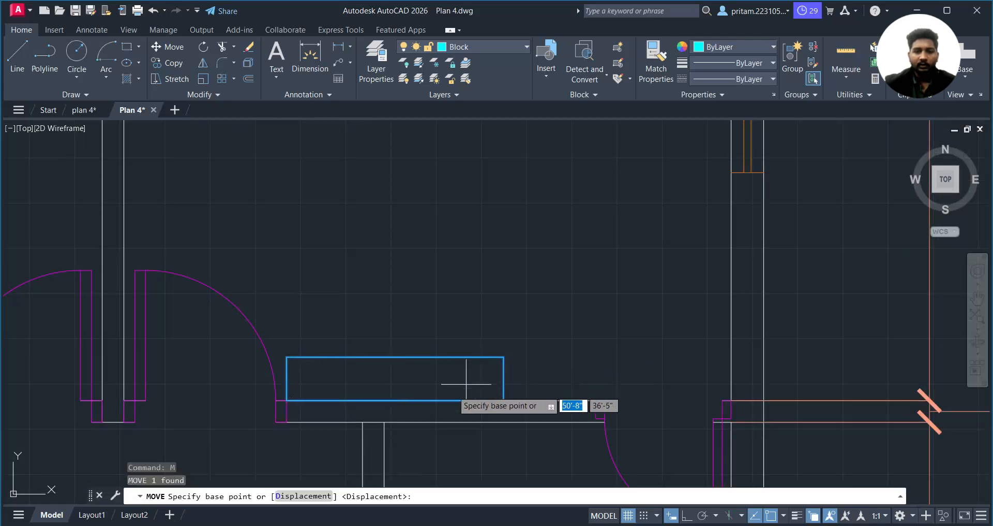
{"action": "left_click", "coordinate": [395, 400]}
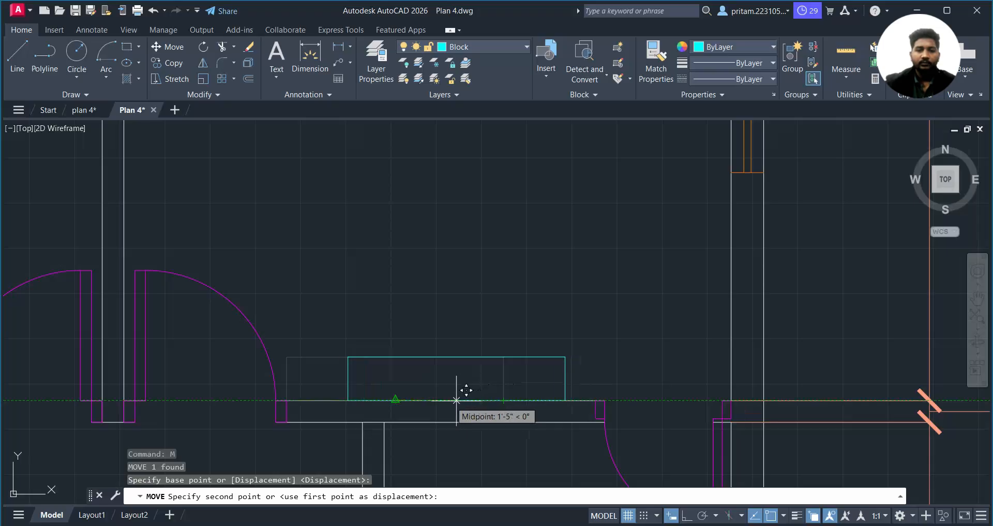
{"action": "left_click", "coordinate": [440, 400]}
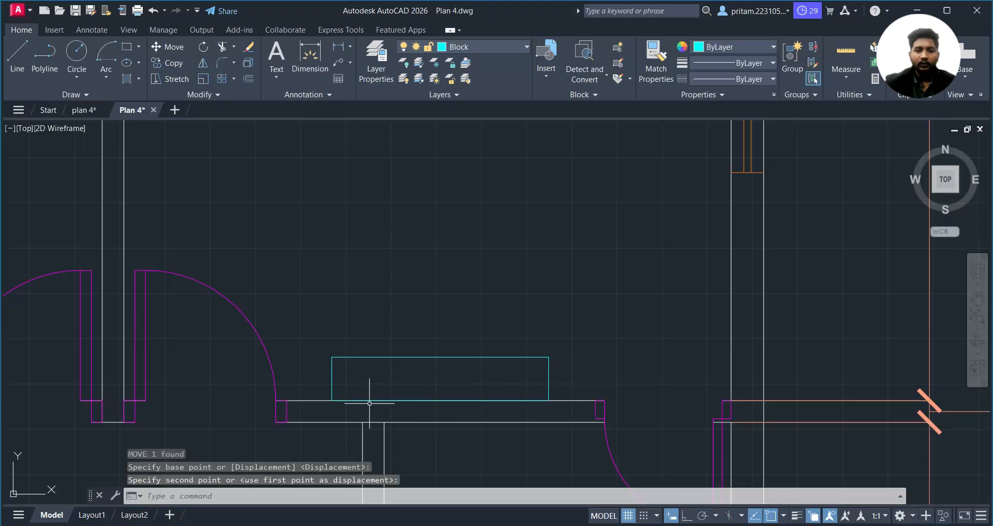
{"action": "scroll", "coordinate": [531, 399], "scroll_direction": "down", "scroll_amount": 2}
{"action": "key", "text": "Escape"}
{"action": "scroll", "coordinate": [541, 400], "scroll_direction": "down", "scroll_amount": 1}
{"action": "scroll", "coordinate": [540, 400], "scroll_direction": "up", "scroll_amount": 1}
{"action": "scroll", "coordinate": [541, 400], "scroll_direction": "down", "scroll_amount": 1}
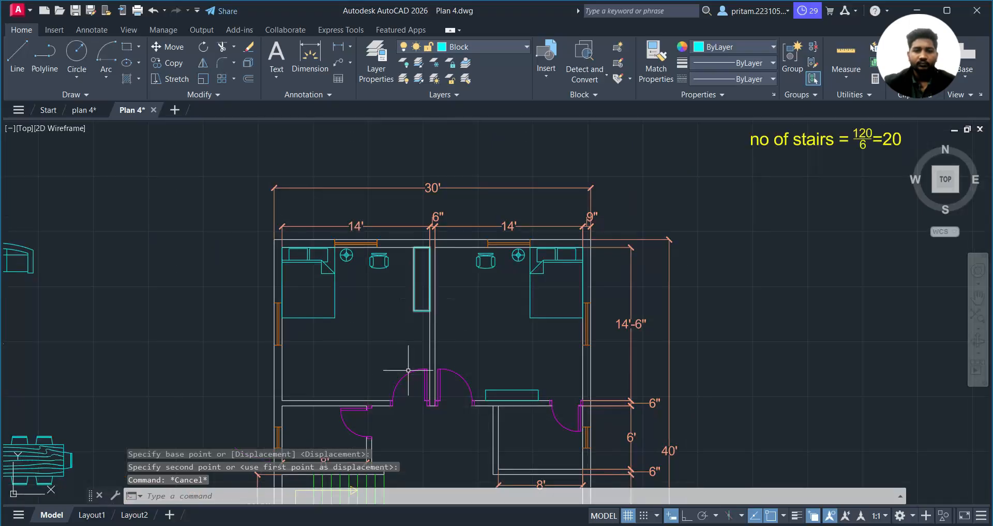
- Move the stove, double sink and refrigerator blocks together into the plan's lower-left rooms, around the opening between the two 8' wide spaces
{"action": "scroll", "coordinate": [462, 341], "scroll_direction": "down", "scroll_amount": 2}
{"action": "middle_click_drag", "start_coordinate": [460, 363], "coordinate": [458, 249]}
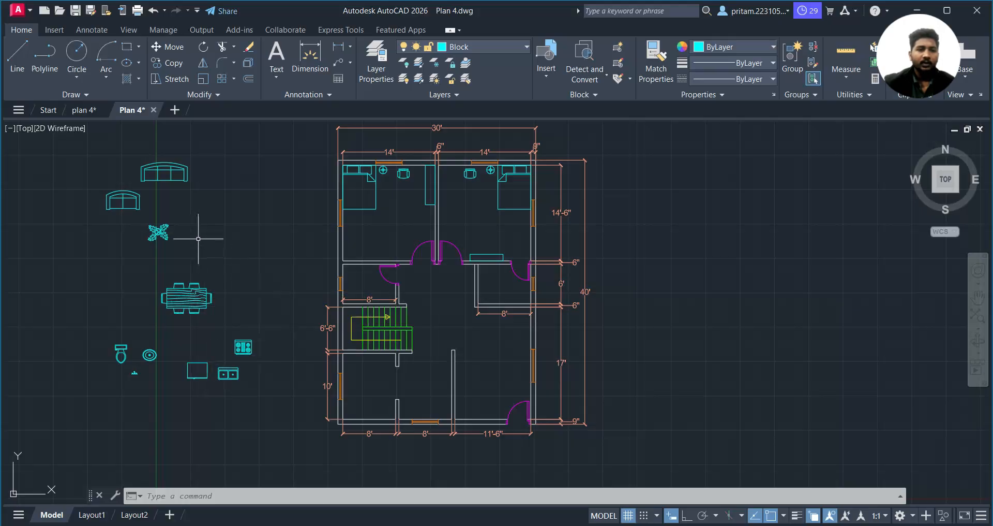
{"action": "scroll", "coordinate": [187, 328], "scroll_direction": "up", "scroll_amount": 3}
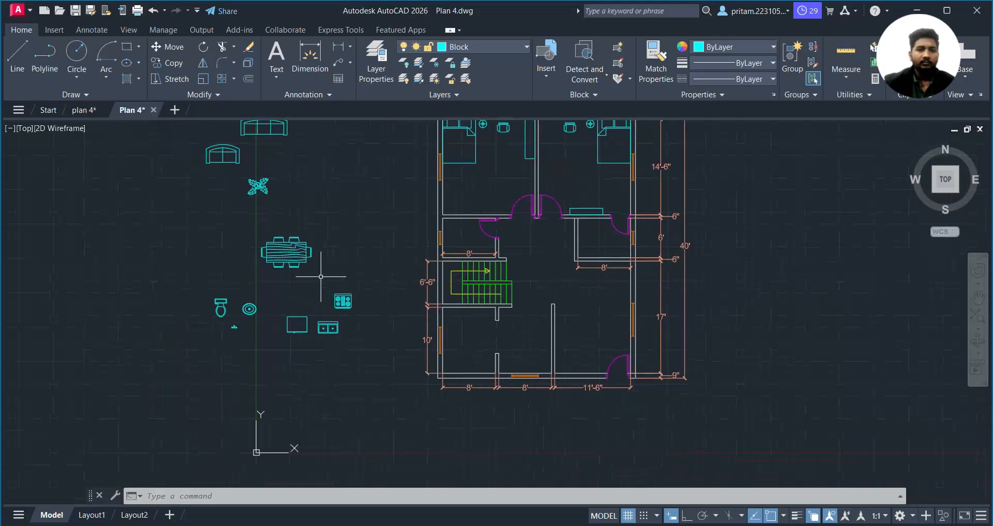
{"action": "left_click", "coordinate": [278, 265]}
{"action": "left_click", "coordinate": [250, 271]}
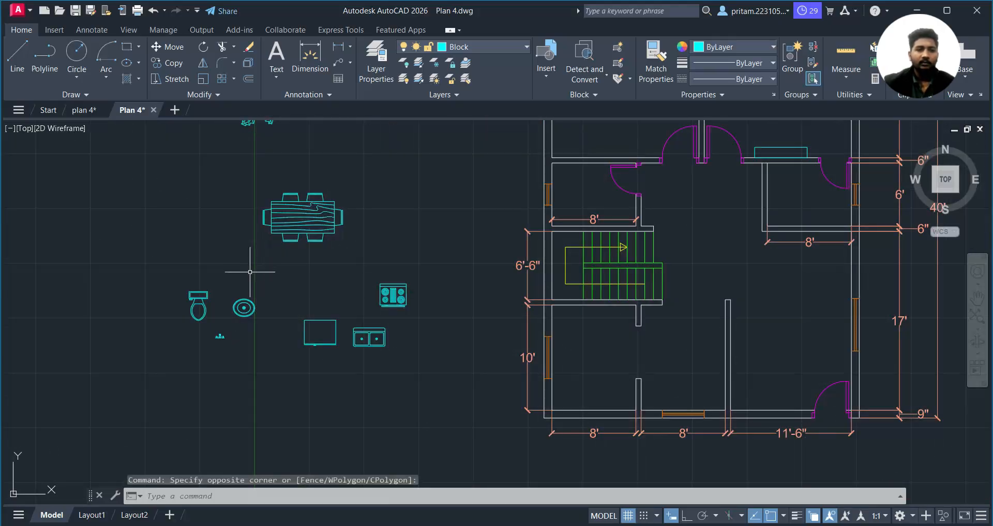
{"action": "scroll", "coordinate": [354, 215], "scroll_direction": "up", "scroll_amount": 3}
{"action": "left_click", "coordinate": [356, 218]}
{"action": "left_click", "coordinate": [202, 333]}
{"action": "type", "text": "M"}
{"action": "key", "text": "Return"}
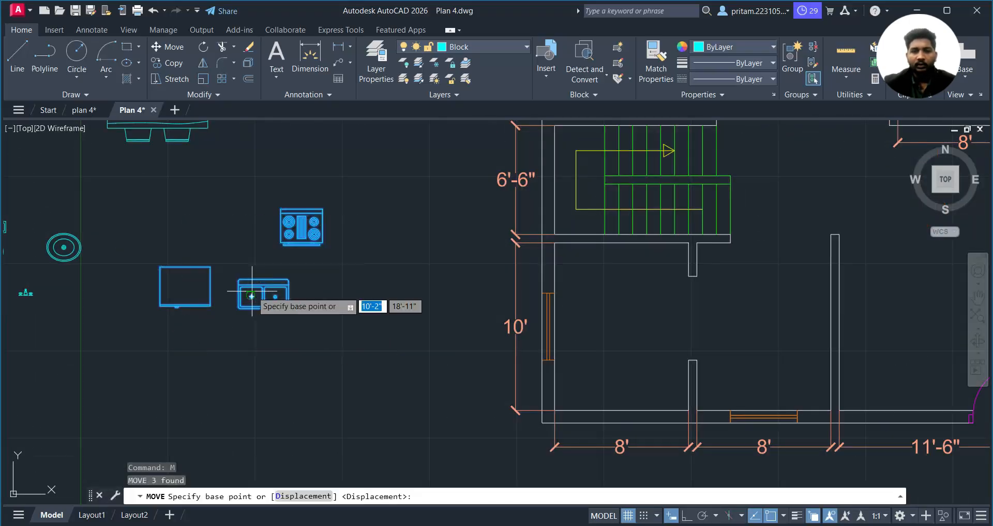
{"action": "left_click", "coordinate": [258, 285]}
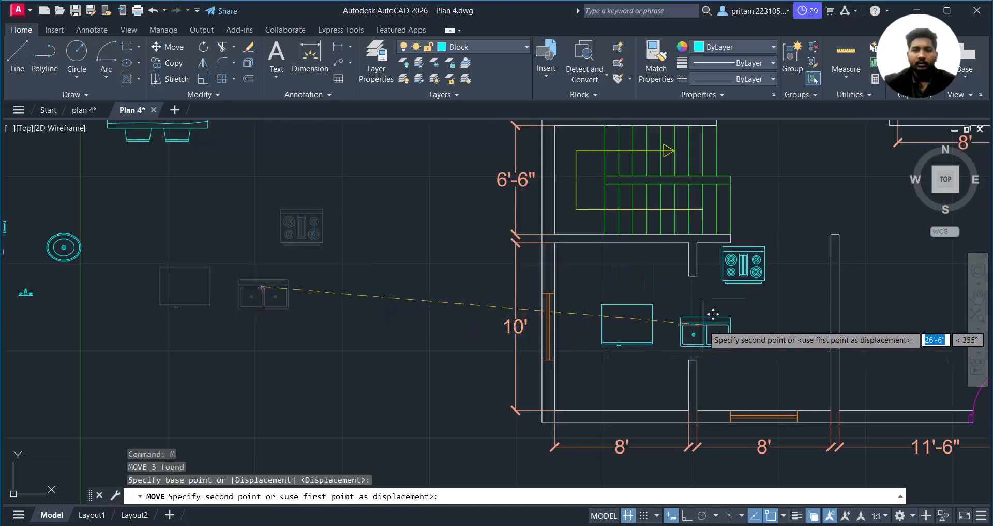
{"action": "left_click", "coordinate": [691, 319]}
- Scale the refrigerator block by 0.7 from its upper-left corner
{"action": "scroll", "coordinate": [691, 318], "scroll_direction": "up", "scroll_amount": 2}
{"action": "left_click", "coordinate": [523, 258]}
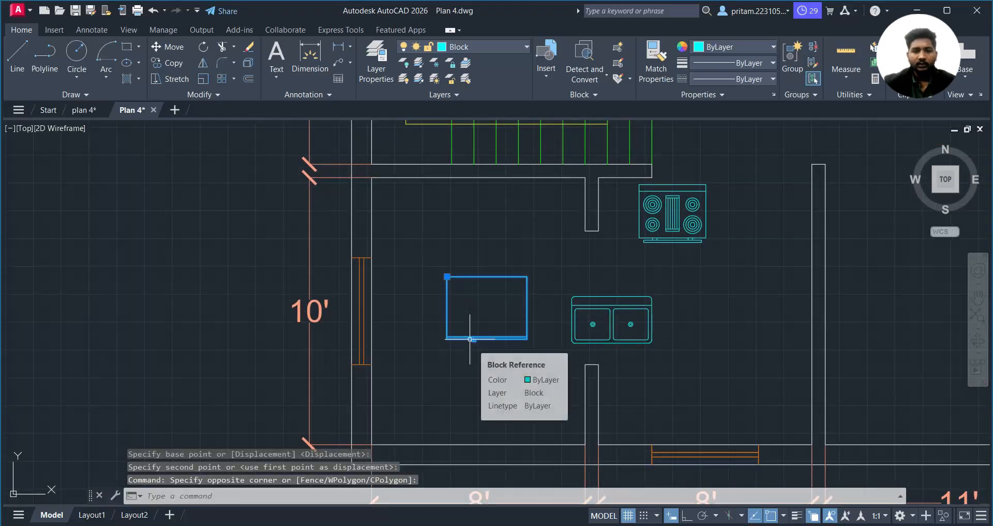
{"action": "type", "text": "SC"}
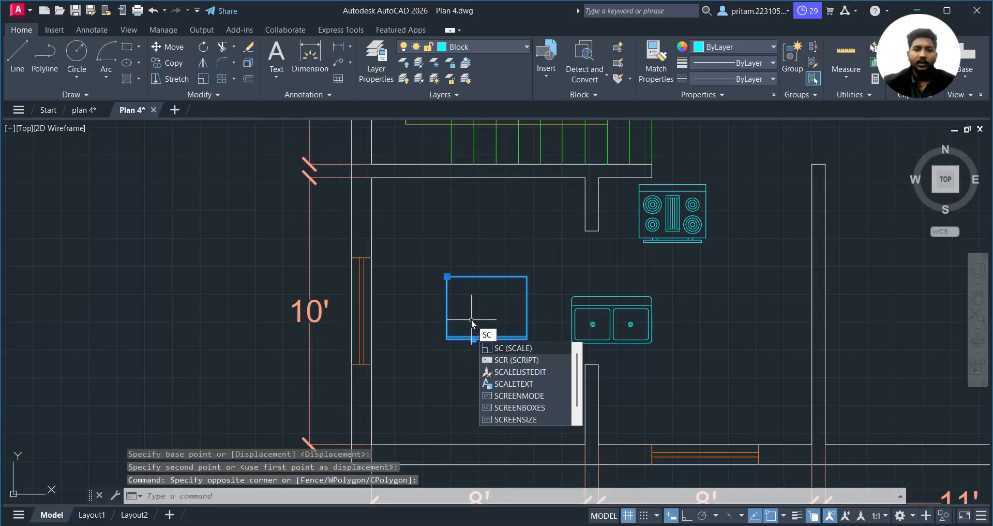
{"action": "key", "text": "Return"}
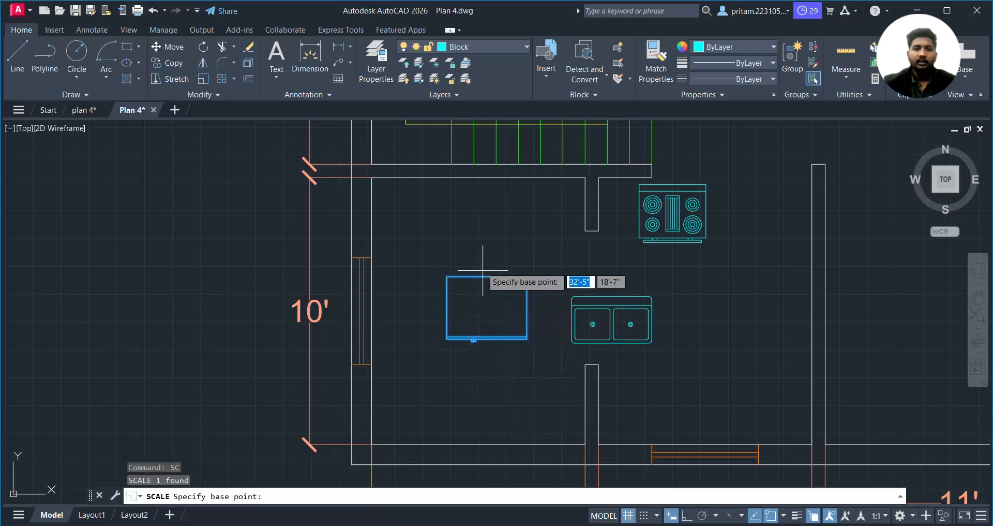
{"action": "left_click", "coordinate": [448, 277]}
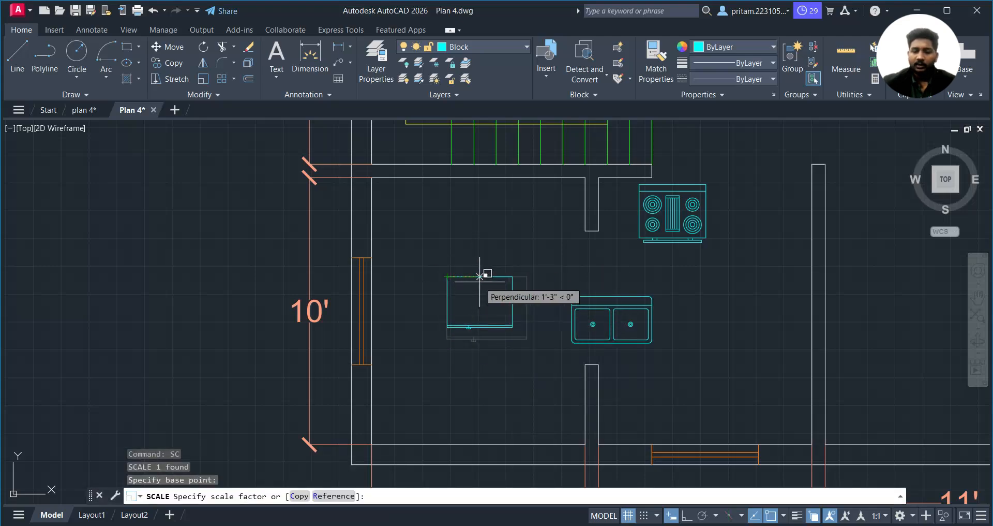
{"action": "type", "text": "0.7"}
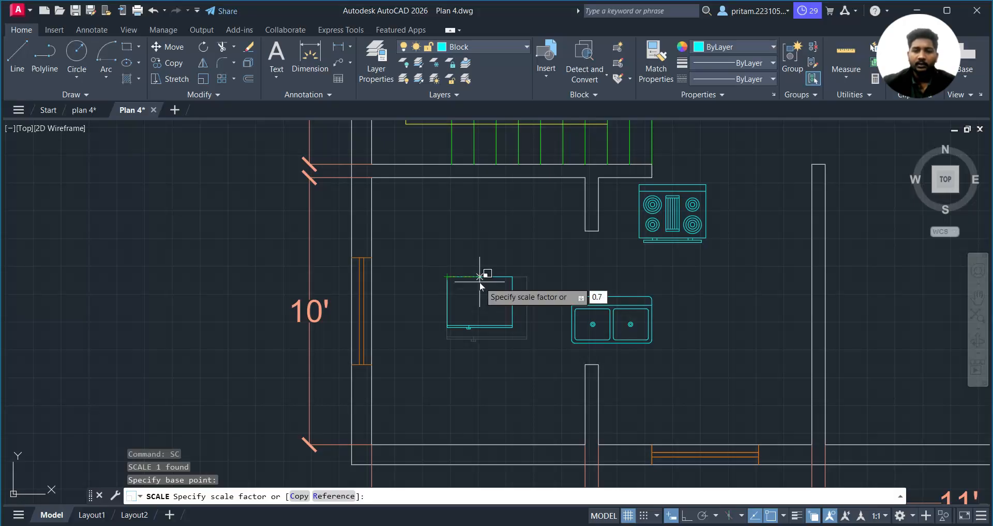
{"action": "key", "text": "Return"}
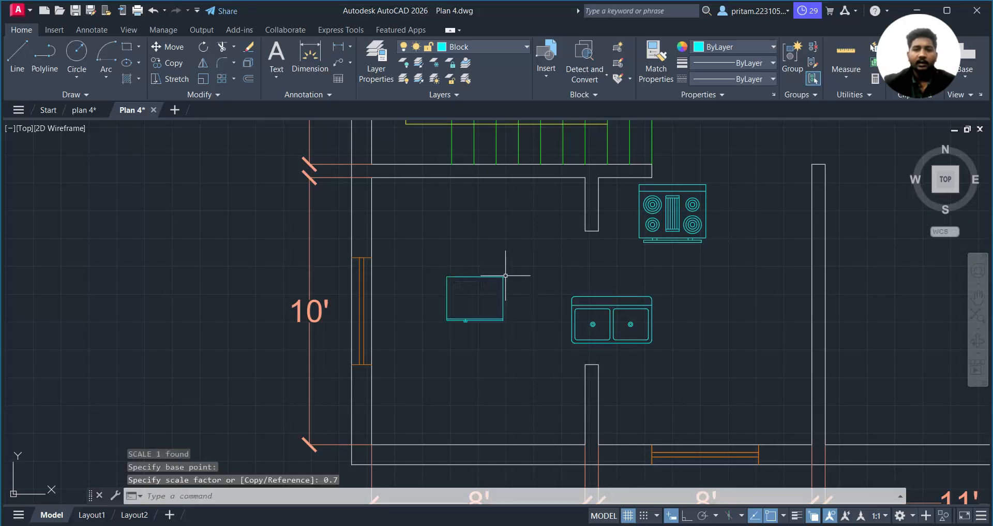
- Move the refrigerator block by its upper-right corner into the upper-right corner of the kitchen beside the 10' wall
{"action": "left_click", "coordinate": [570, 287]}
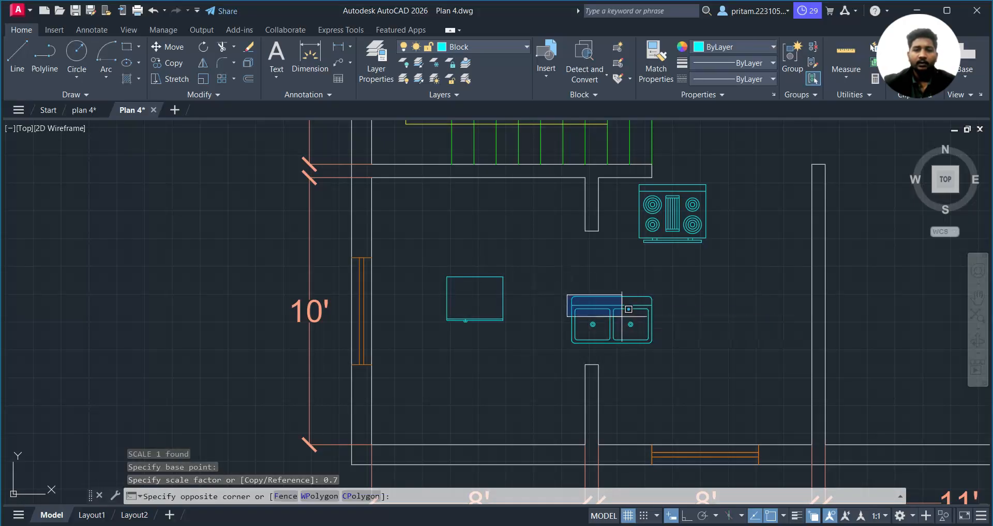
{"action": "left_click", "coordinate": [629, 316]}
{"action": "left_click", "coordinate": [488, 270]}
{"action": "left_click", "coordinate": [451, 292]}
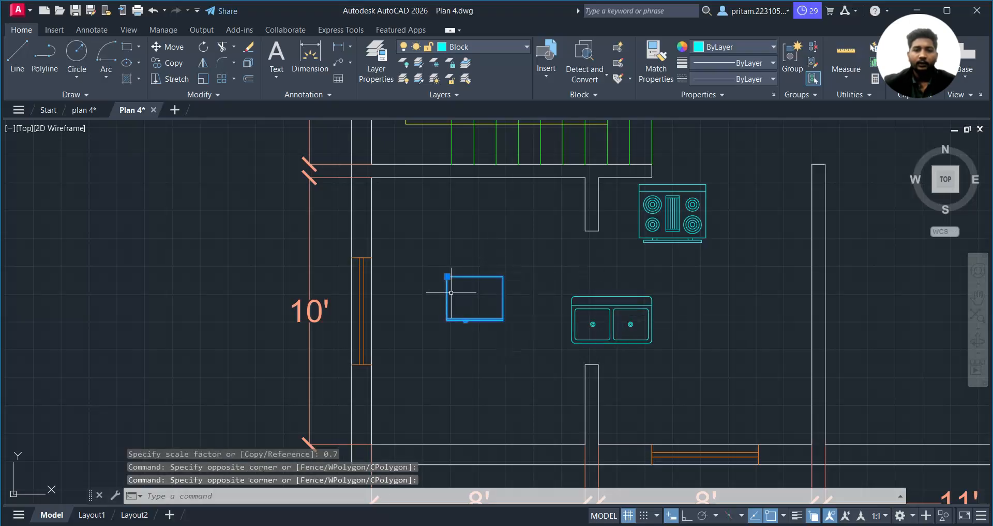
{"action": "type", "text": "m"}
{"action": "key", "text": "Return"}
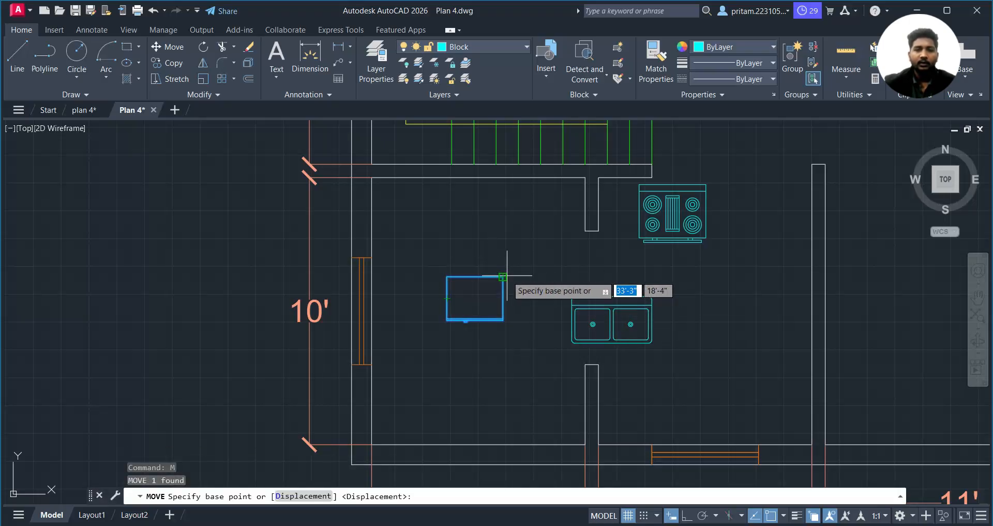
{"action": "left_click", "coordinate": [504, 277]}
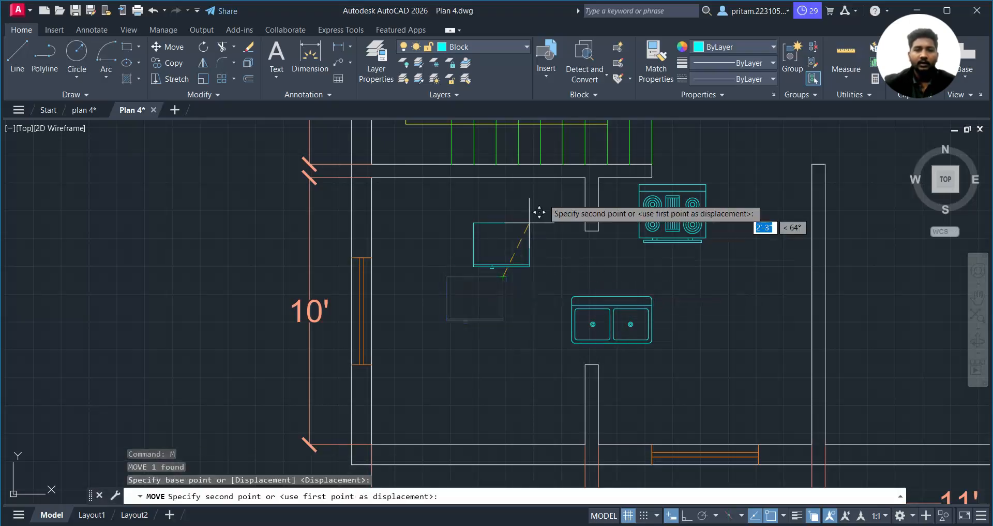
{"action": "left_click", "coordinate": [595, 166]}
{"action": "key", "text": "Escape"}
- Offset the kitchen's lower inner wall line 2' upward into the room as the counter edge
{"action": "middle_click_drag", "start_coordinate": [464, 363], "coordinate": [448, 308]}
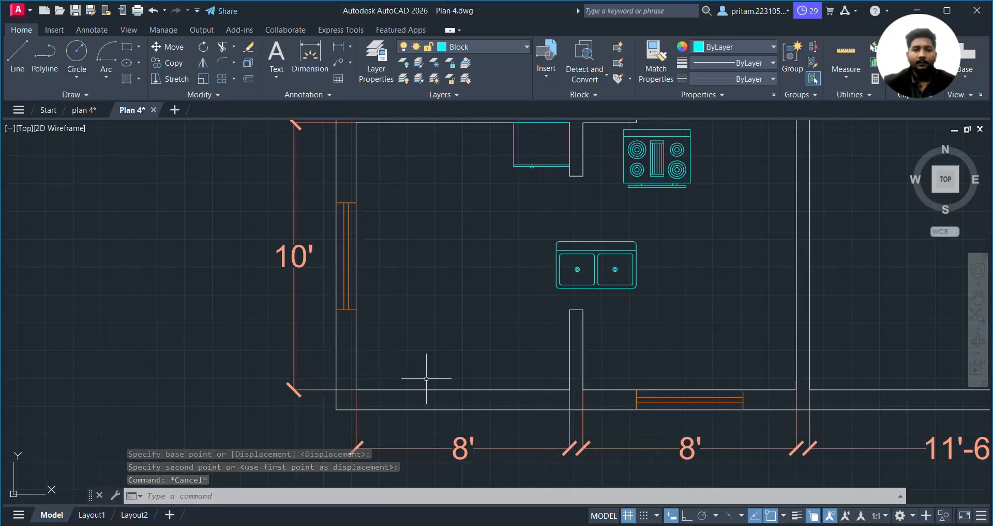
{"action": "middle_click_drag", "start_coordinate": [448, 362], "coordinate": [405, 396]}
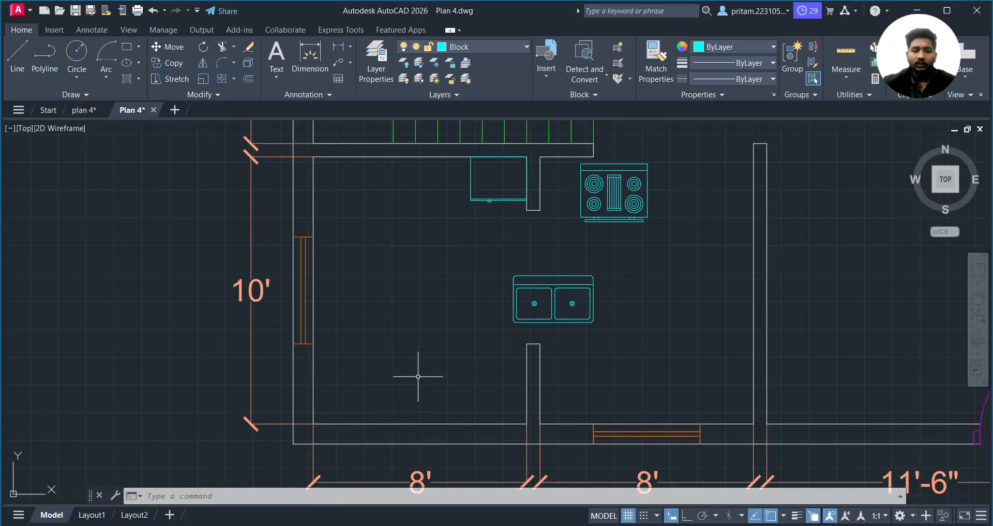
{"action": "type", "text": "O"}
{"action": "key", "text": "Return"}
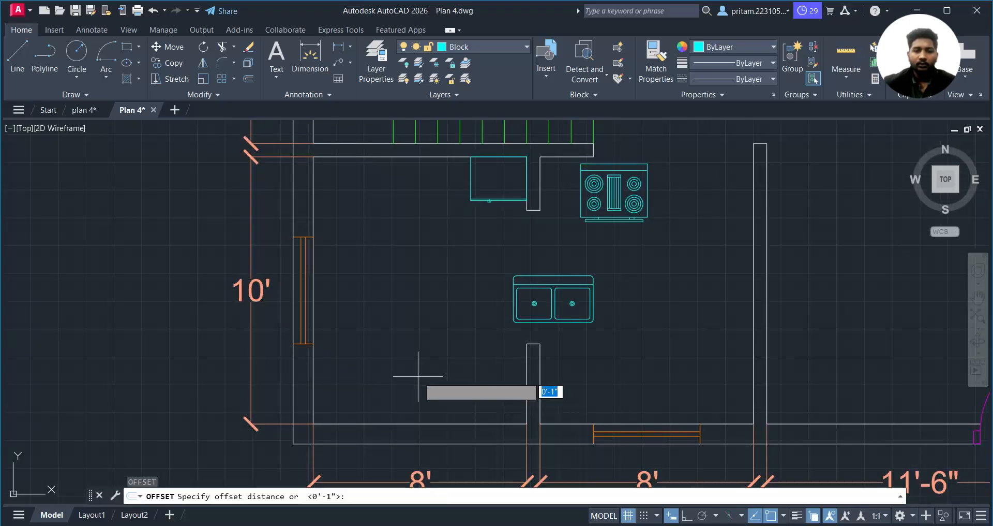
{"action": "type", "text": "2'"}
{"action": "key", "text": "Return"}
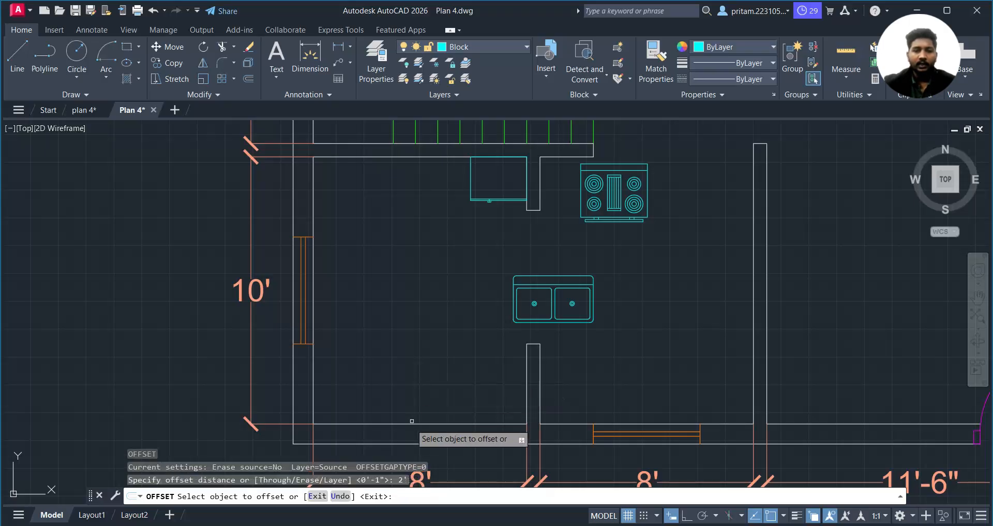
{"action": "left_click", "coordinate": [429, 421]}
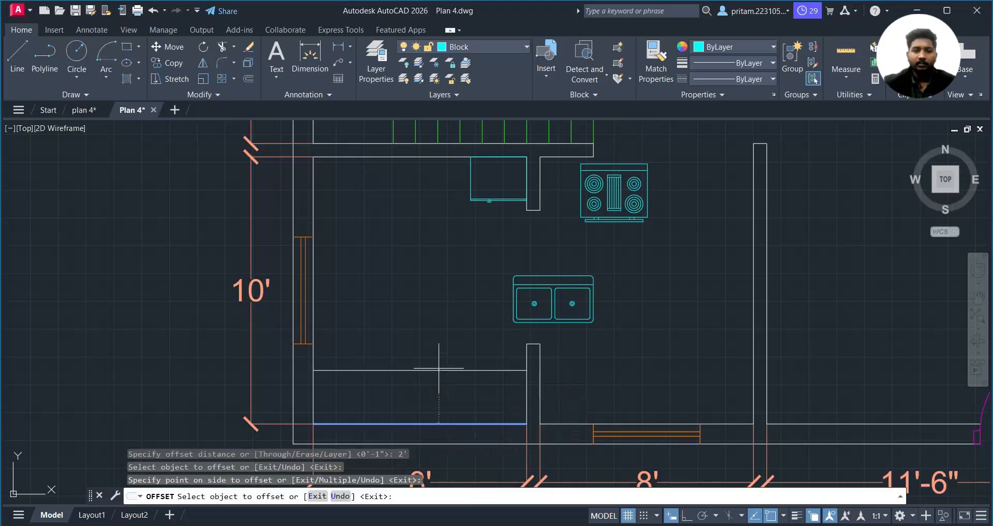
{"action": "left_click", "coordinate": [444, 366]}
{"action": "key", "text": "Escape"}
- Put the kitchen counter edge line on the Block layer
{"action": "left_click", "coordinate": [455, 347]}
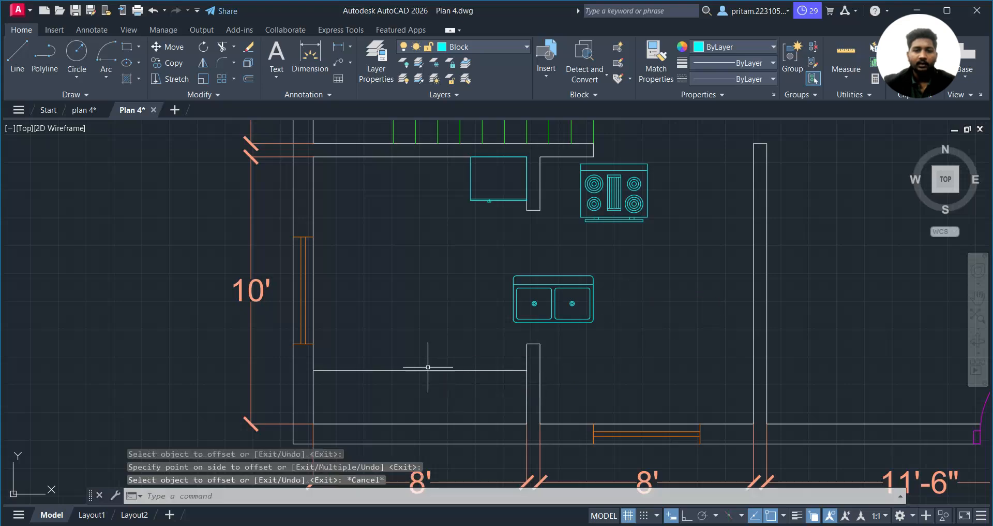
{"action": "left_click", "coordinate": [416, 384]}
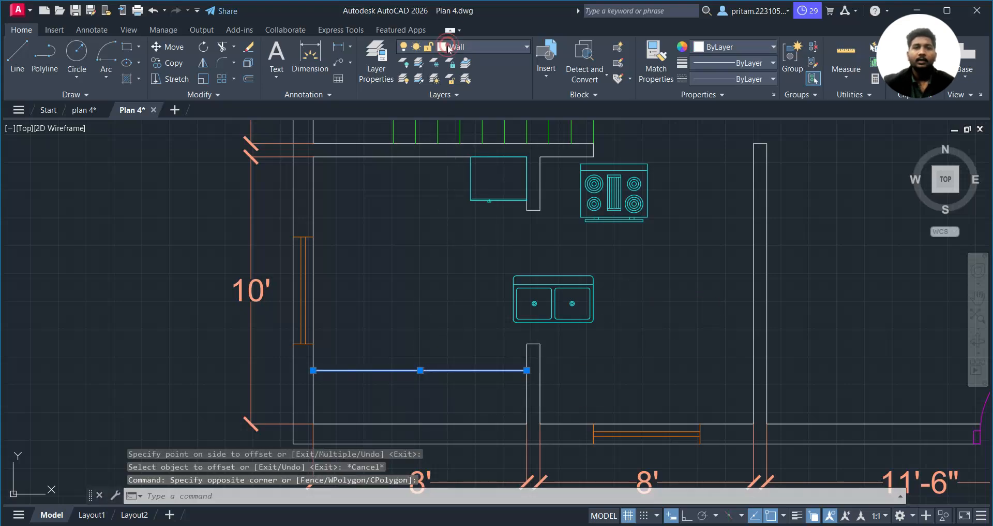
{"action": "left_click", "coordinate": [481, 47]}
{"action": "left_click", "coordinate": [479, 79]}
{"action": "left_click", "coordinate": [623, 257]}
{"action": "left_click", "coordinate": [574, 298]}
{"action": "key", "text": "Escape"}
- Move the double sink block by its upper-edge midpoint onto the midpoint of the counter edge line
{"action": "left_click", "coordinate": [616, 251]}
{"action": "left_click", "coordinate": [542, 280]}
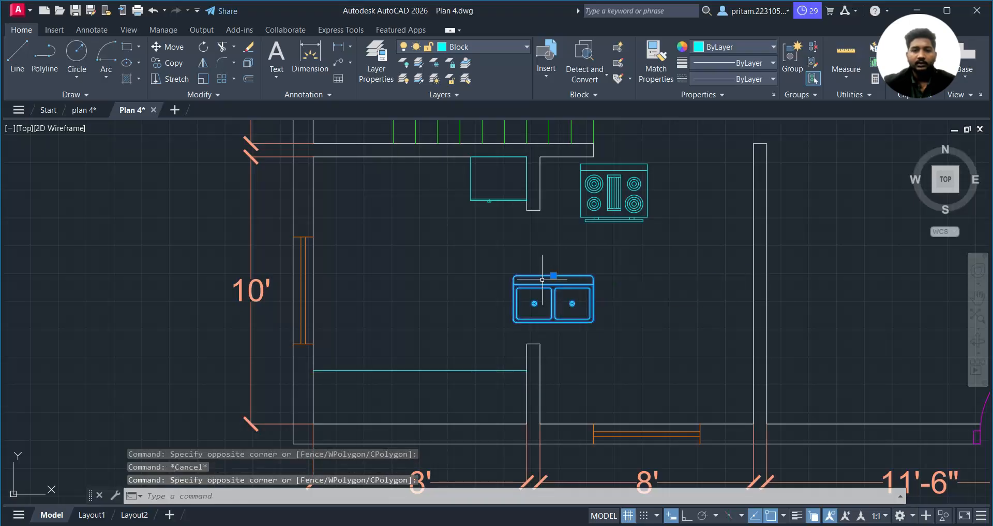
{"action": "left_click", "coordinate": [554, 276]}
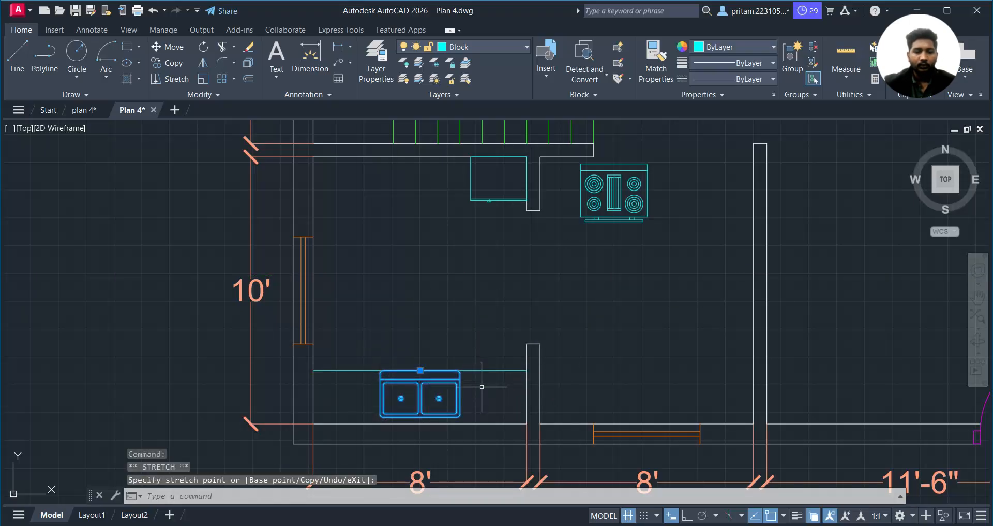
- Scale the double sink block by 0.7 from its upper-left corner
{"action": "key", "text": "Escape"}
{"action": "type", "text": "SC"}
{"action": "key", "text": "Return"}
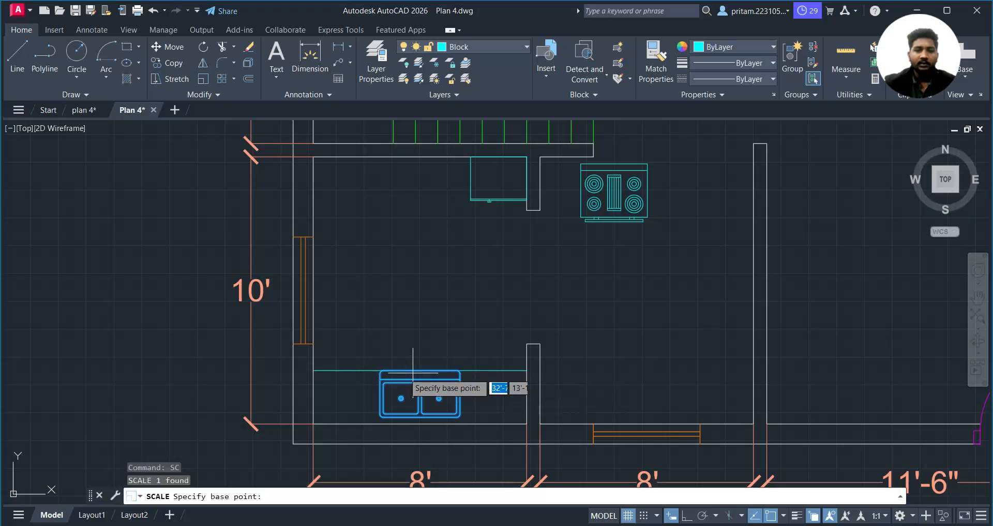
{"action": "left_click", "coordinate": [383, 371]}
{"action": "type", "text": "0."}
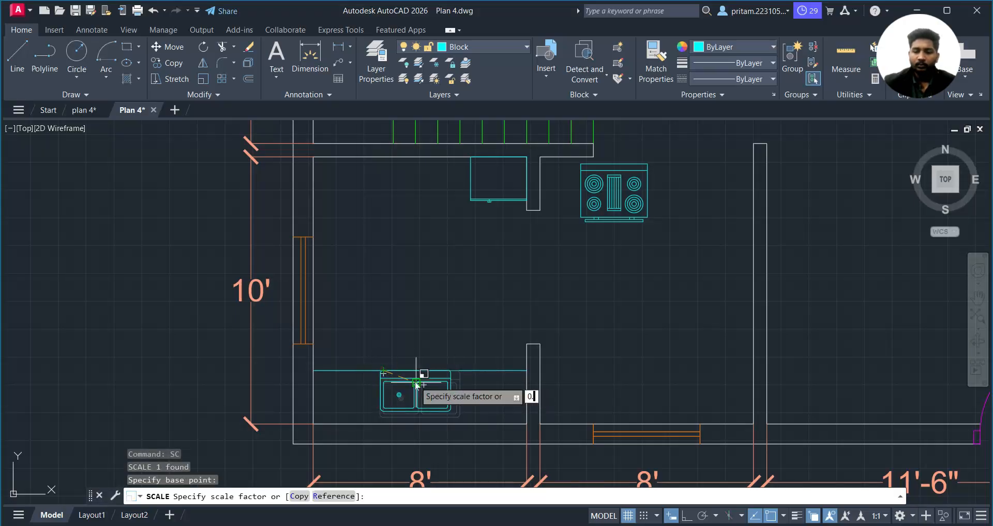
{"action": "key", "text": "Return"}
{"action": "scroll", "coordinate": [417, 386], "scroll_direction": "up", "scroll_amount": 4}
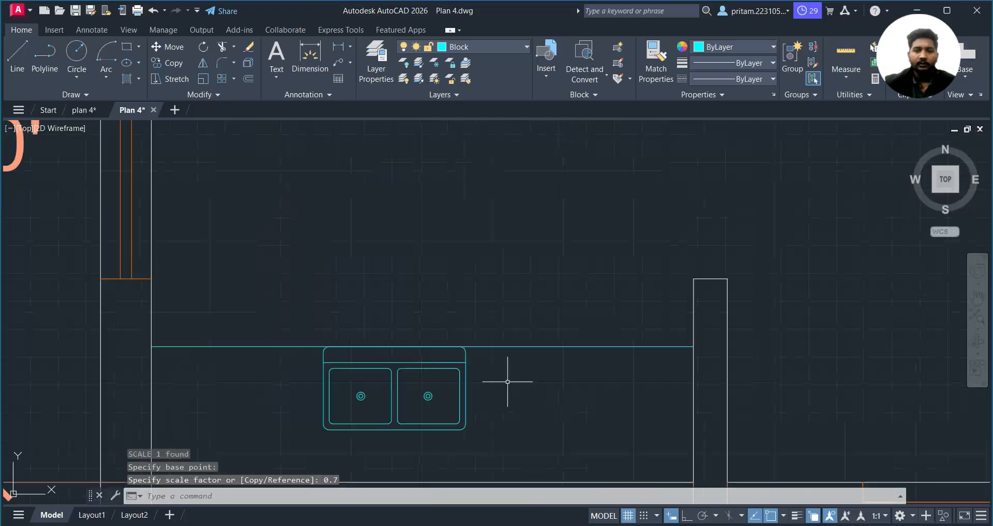
{"action": "scroll", "coordinate": [510, 382], "scroll_direction": "down", "scroll_amount": 4}
- Scale the stove block by 0.7 from its upper-left corner
{"action": "left_click", "coordinate": [727, 168]}
{"action": "left_click", "coordinate": [638, 228]}
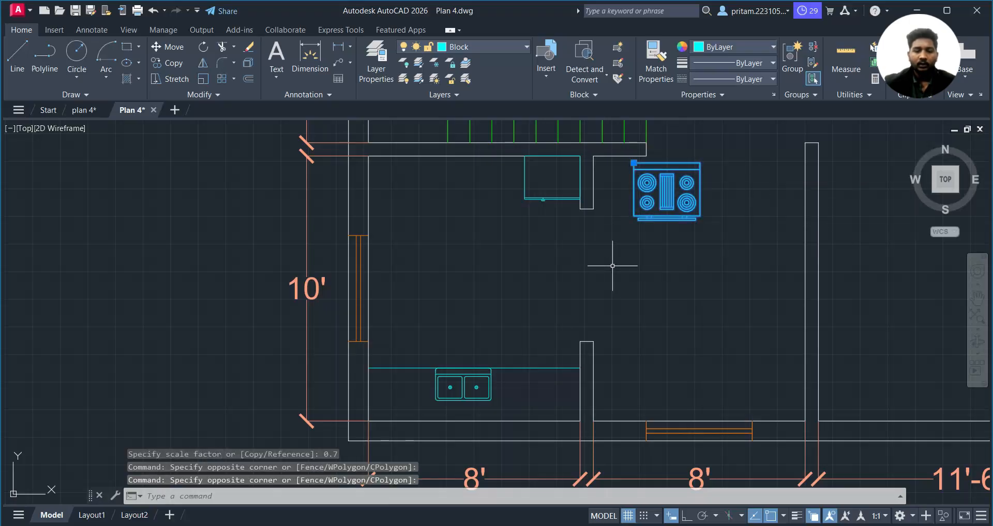
{"action": "type", "text": "sc"}
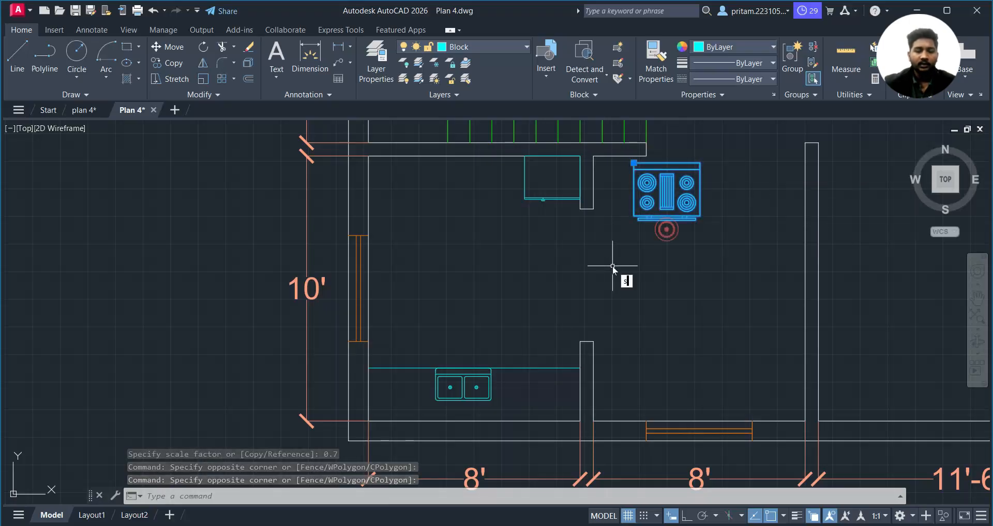
{"action": "key", "text": "Return"}
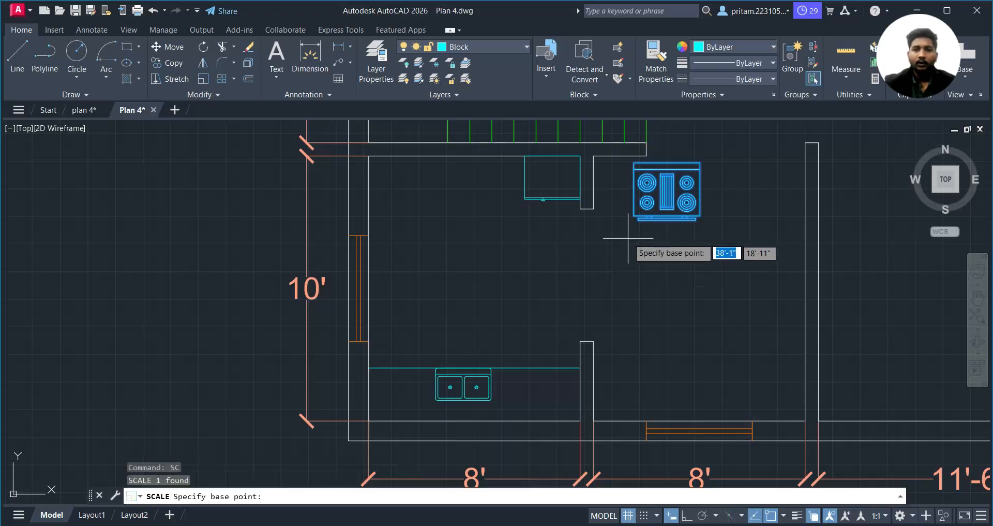
{"action": "left_click", "coordinate": [634, 164]}
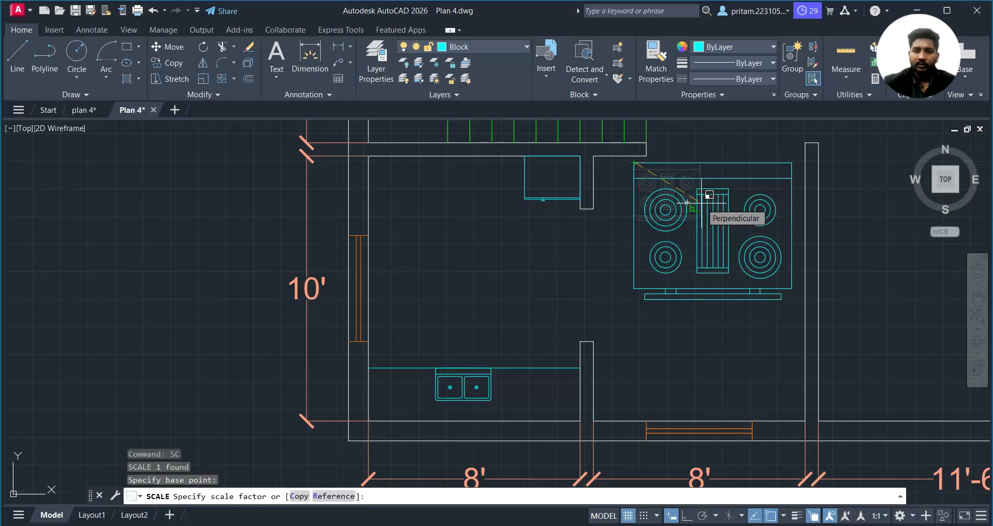
{"action": "type", "text": "0.7"}
{"action": "key", "text": "Return"}
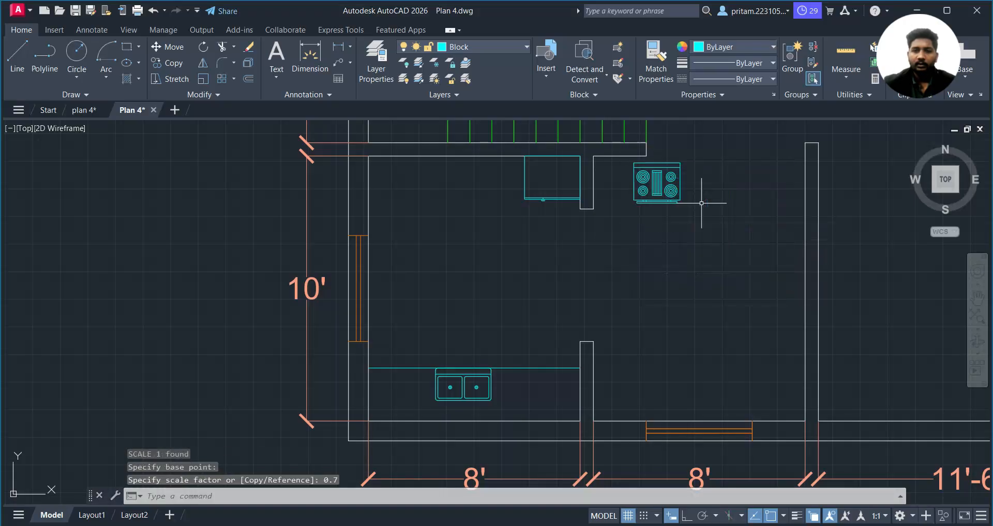
- Move the stove block onto the right end of the kitchen counter, just below the counter edge line
{"action": "left_click", "coordinate": [719, 149]}
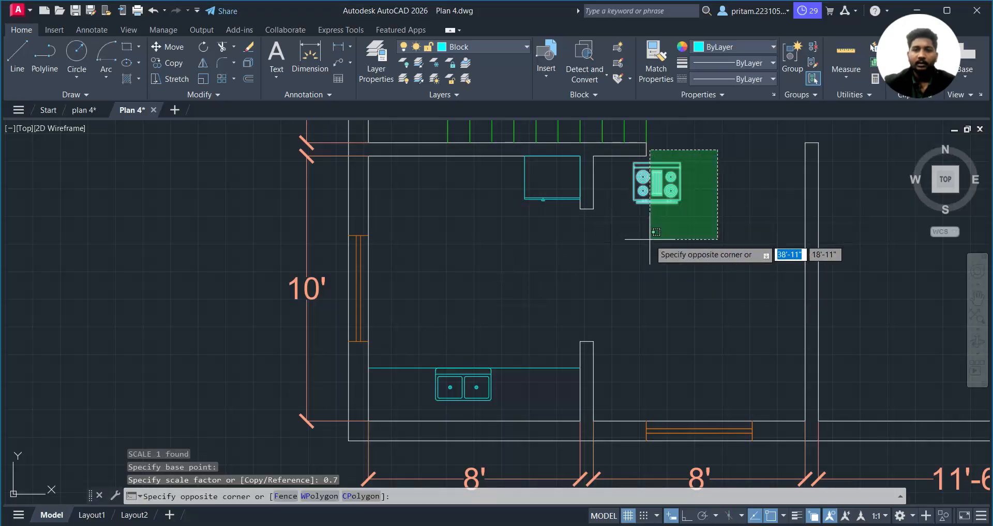
{"action": "left_click", "coordinate": [651, 239]}
{"action": "type", "text": "m"}
{"action": "key", "text": "Return"}
{"action": "left_click", "coordinate": [671, 177]}
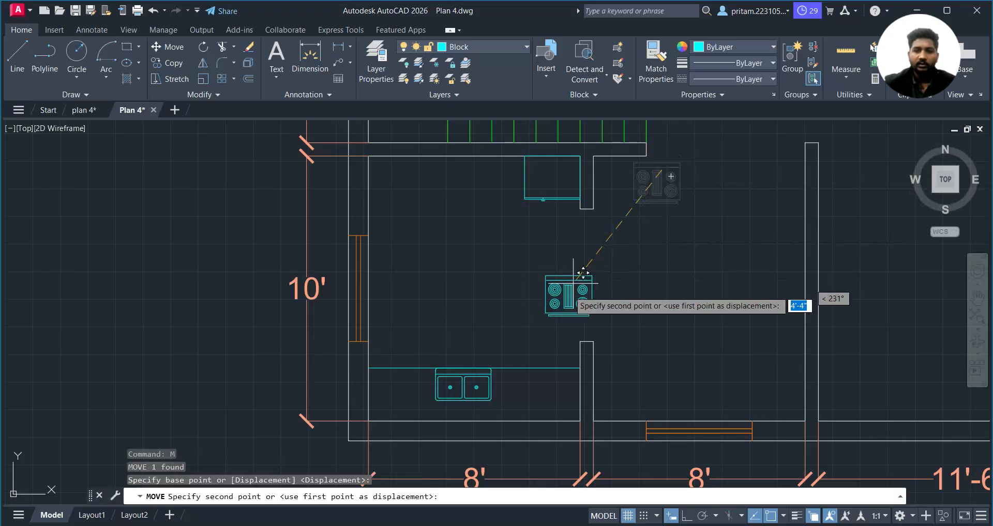
{"action": "left_click", "coordinate": [558, 370]}
- Rotate the double sink block 180° about the midpoint of its upper edge, with Ortho on
{"action": "scroll", "coordinate": [460, 390], "scroll_direction": "up", "scroll_amount": 2}
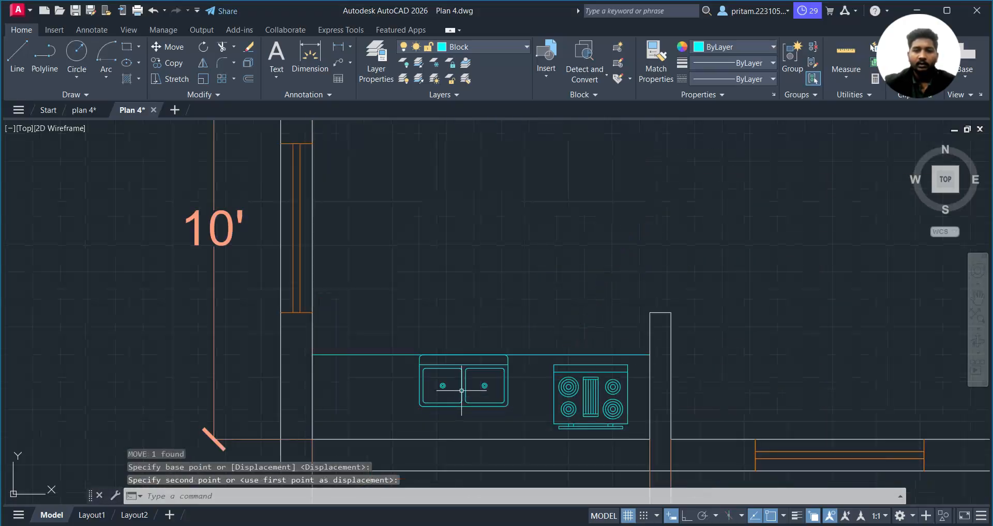
{"action": "left_click", "coordinate": [501, 376]}
{"action": "left_click", "coordinate": [489, 411]}
{"action": "scroll", "coordinate": [489, 411], "scroll_direction": "up", "scroll_amount": 3}
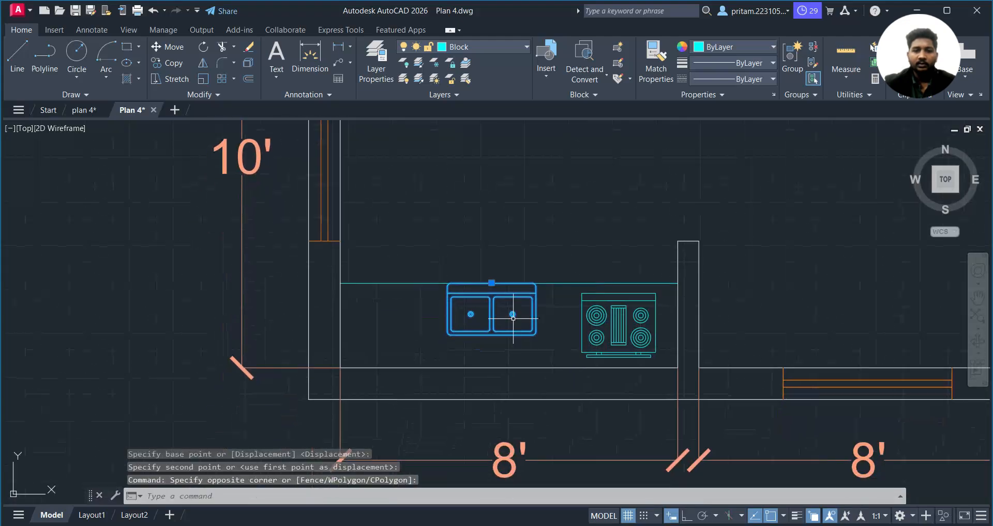
{"action": "left_click", "coordinate": [203, 47]}
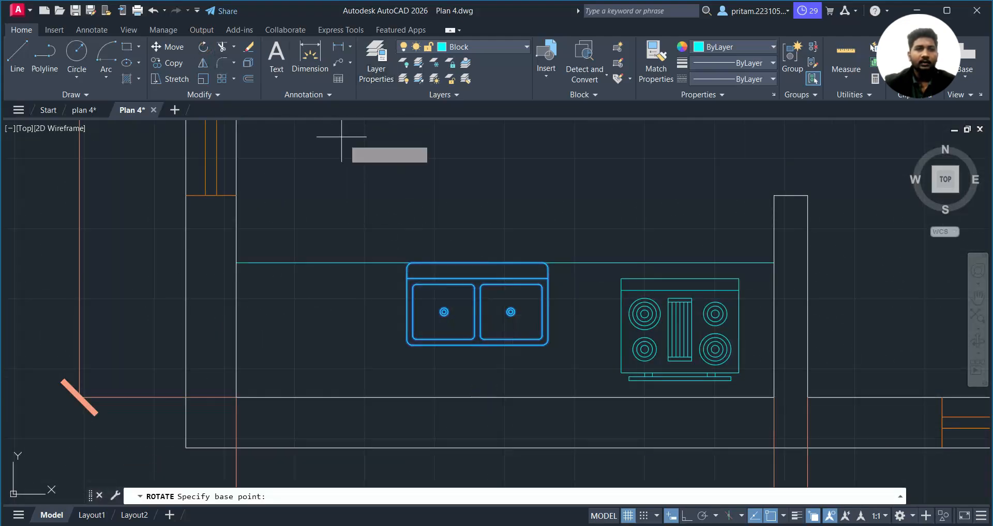
{"action": "left_click", "coordinate": [481, 262]}
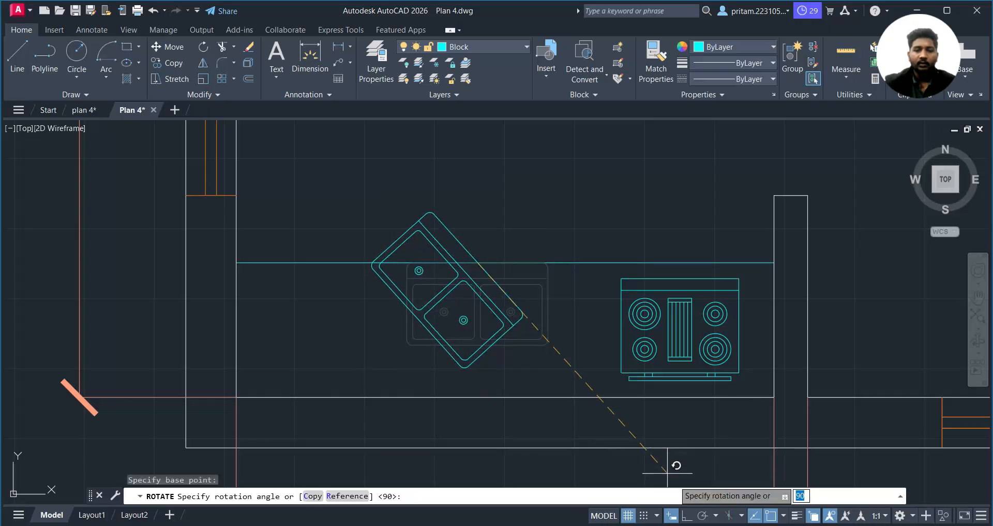
{"action": "left_click", "coordinate": [691, 515]}
{"action": "left_click", "coordinate": [62, 193]}
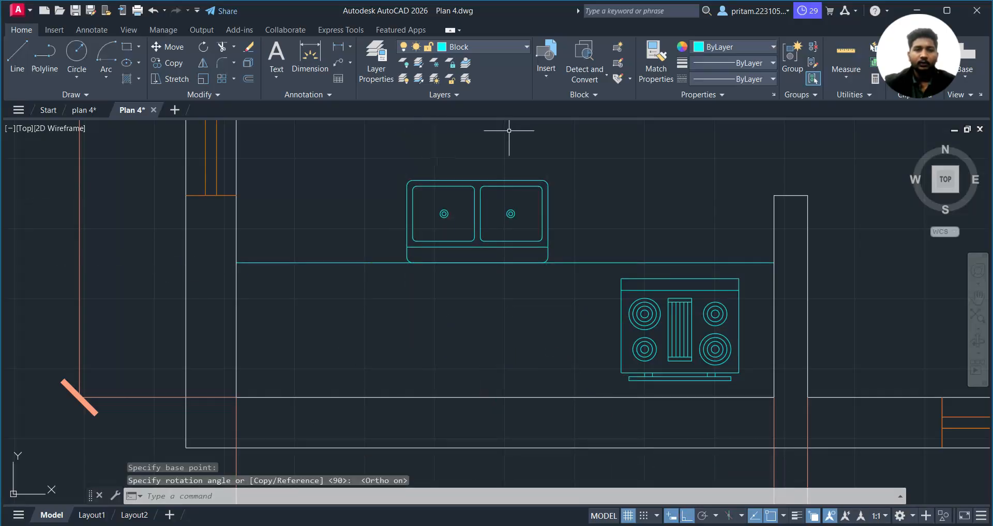
- Move the rotated double sink block freely, with Ortho off, onto the left part of the kitchen counter
{"action": "left_click", "coordinate": [541, 152]}
{"action": "left_click", "coordinate": [403, 231]}
{"action": "type", "text": "m"}
{"action": "key", "text": "Return"}
{"action": "left_click", "coordinate": [471, 190]}
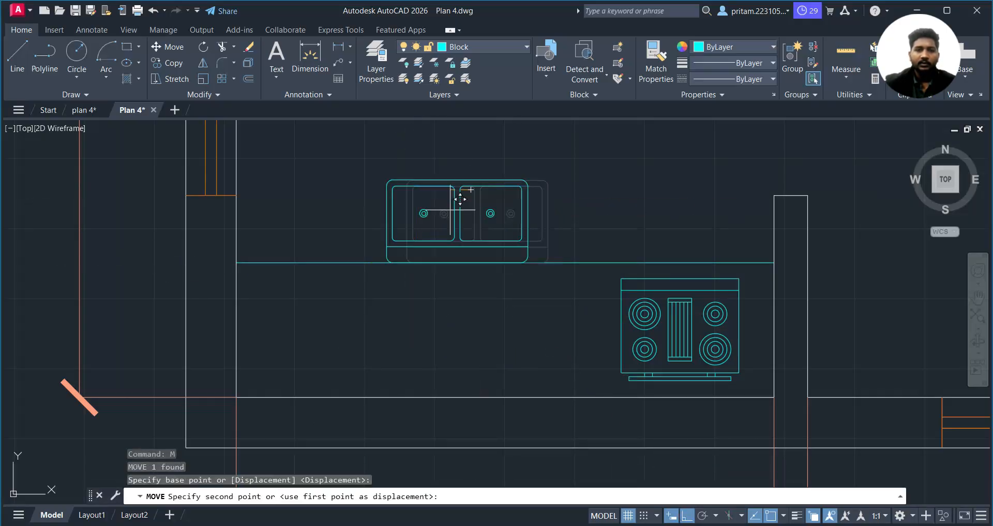
{"action": "left_click", "coordinate": [691, 515]}
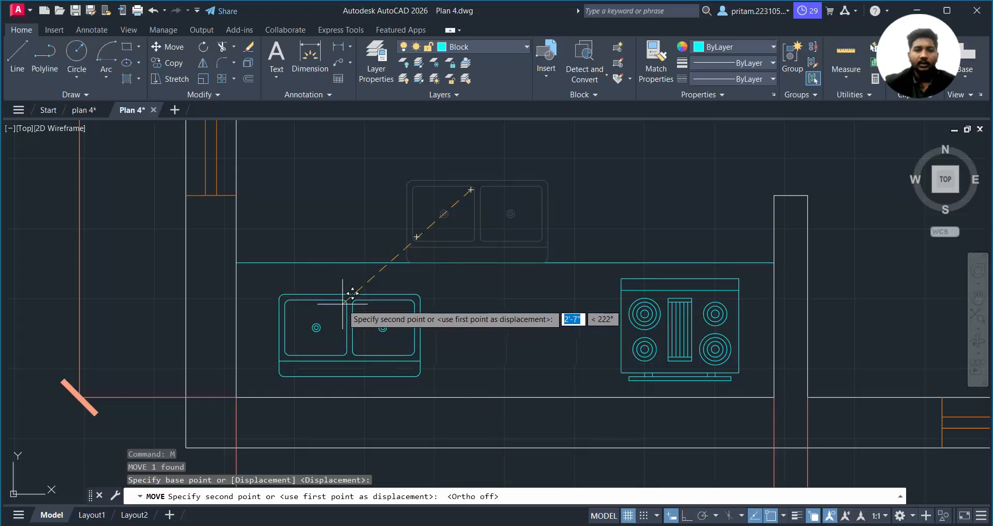
{"action": "left_click", "coordinate": [341, 301]}
{"action": "left_click", "coordinate": [730, 320]}
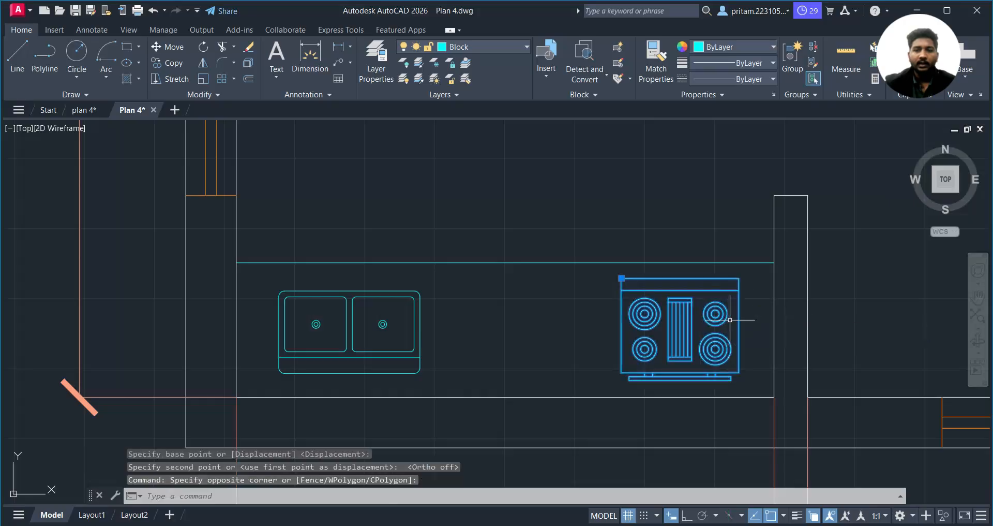
{"action": "key", "text": "Escape"}
- Move the six-chair dining table block from beside the plan into the 8' wide space between the kitchen and the partition wall
{"action": "scroll", "coordinate": [678, 260], "scroll_direction": "down", "scroll_amount": 2}
{"action": "middle_click_drag", "start_coordinate": [493, 278], "coordinate": [306, 325]}
{"action": "key", "text": "Escape"}
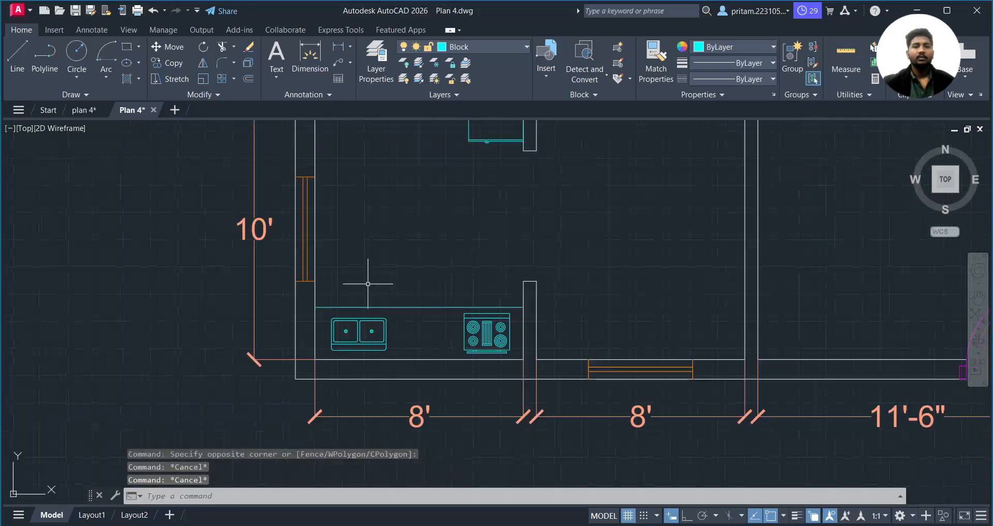
{"action": "scroll", "coordinate": [385, 298], "scroll_direction": "down", "scroll_amount": 3}
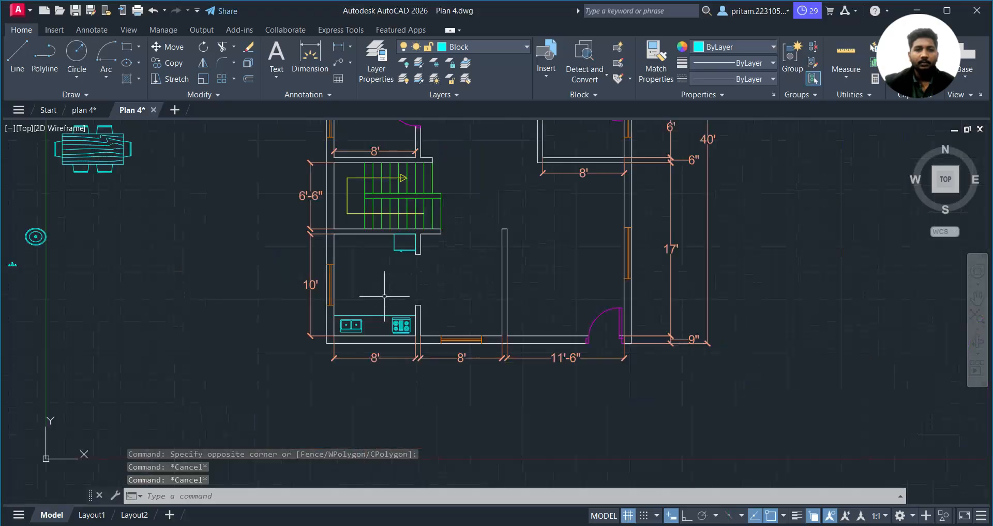
{"action": "middle_click_drag", "start_coordinate": [299, 277], "coordinate": [331, 338]}
{"action": "left_click", "coordinate": [211, 159]}
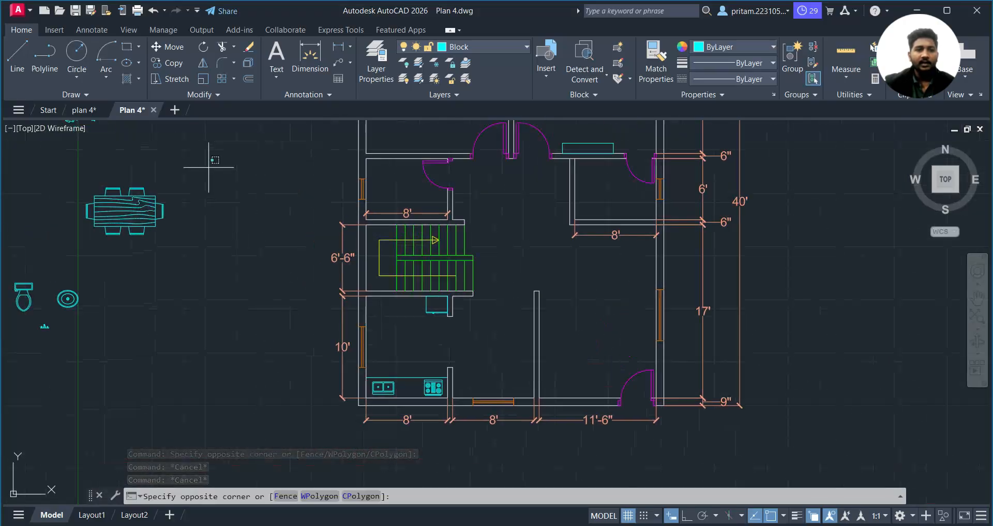
{"action": "left_click", "coordinate": [129, 238]}
{"action": "type", "text": "m"}
{"action": "key", "text": "Return"}
{"action": "left_click", "coordinate": [139, 181]}
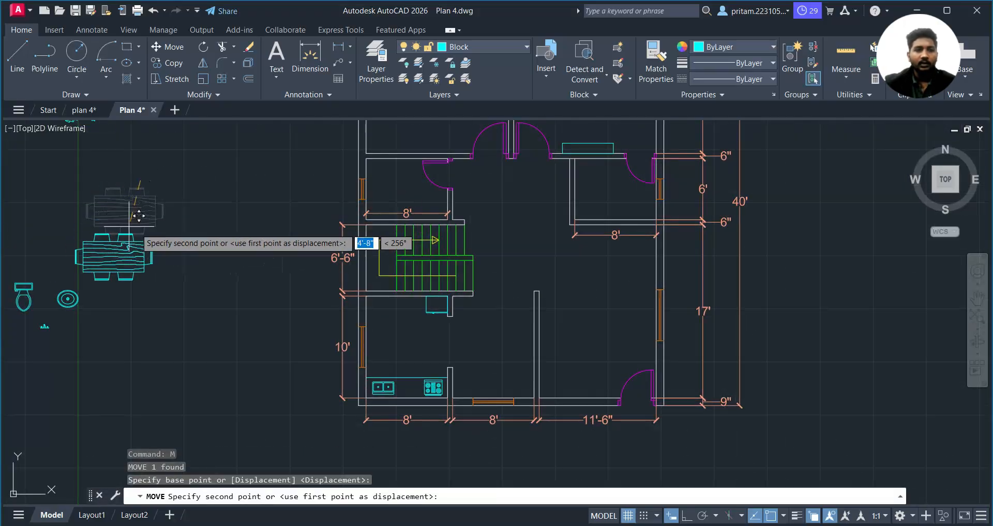
{"action": "left_click", "coordinate": [516, 303]}
{"action": "scroll", "coordinate": [532, 329], "scroll_direction": "up", "scroll_amount": 4}
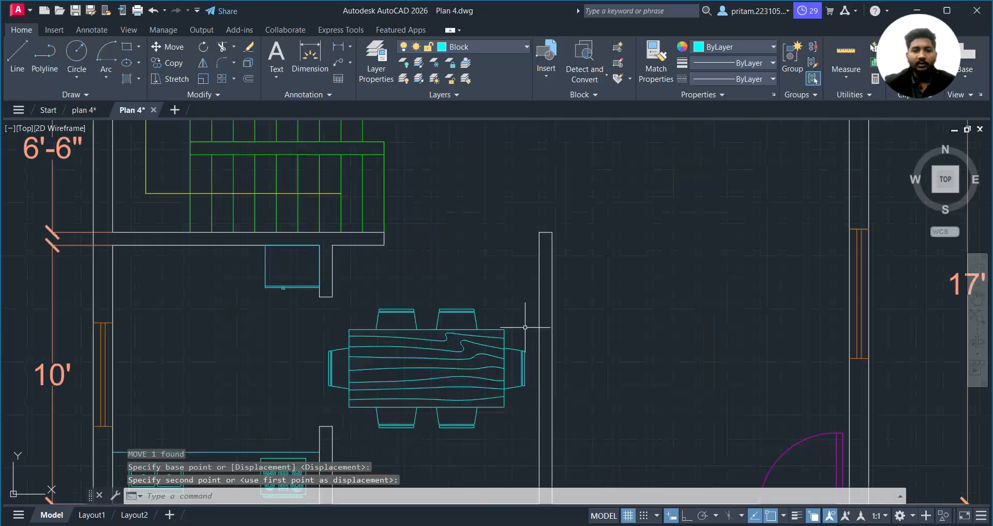
- Scale the dining table block by 0.7 from the corner of its upper-left chair
{"action": "left_click", "coordinate": [514, 304]}
{"action": "left_click", "coordinate": [465, 235]}
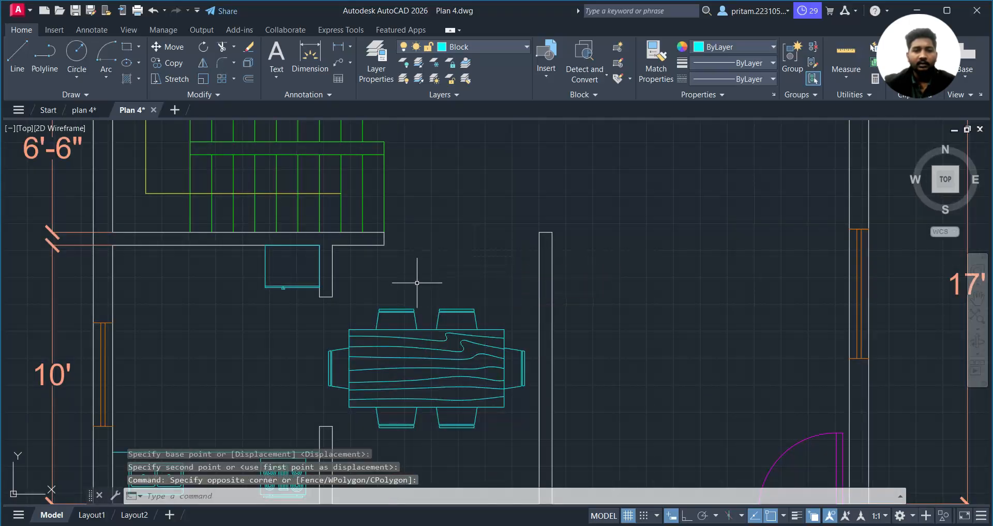
{"action": "scroll", "coordinate": [439, 226], "scroll_direction": "down", "scroll_amount": 3}
{"action": "middle_click_drag", "start_coordinate": [449, 185], "coordinate": [428, 210]}
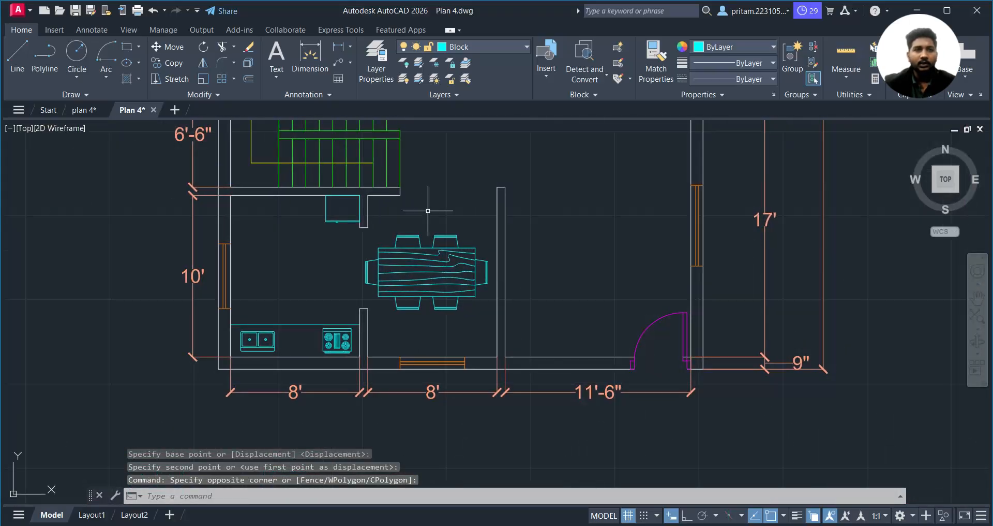
{"action": "left_click", "coordinate": [401, 236]}
{"action": "type", "text": "c"}
{"action": "key", "text": "Return"}
{"action": "left_click", "coordinate": [395, 236]}
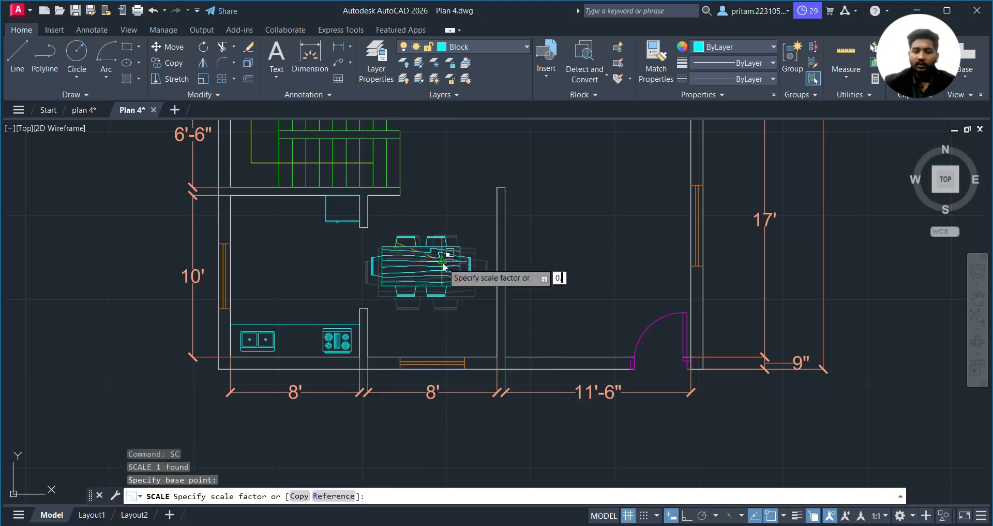
{"action": "key", "text": "Return"}
{"action": "scroll", "coordinate": [443, 262], "scroll_direction": "up", "scroll_amount": 5}
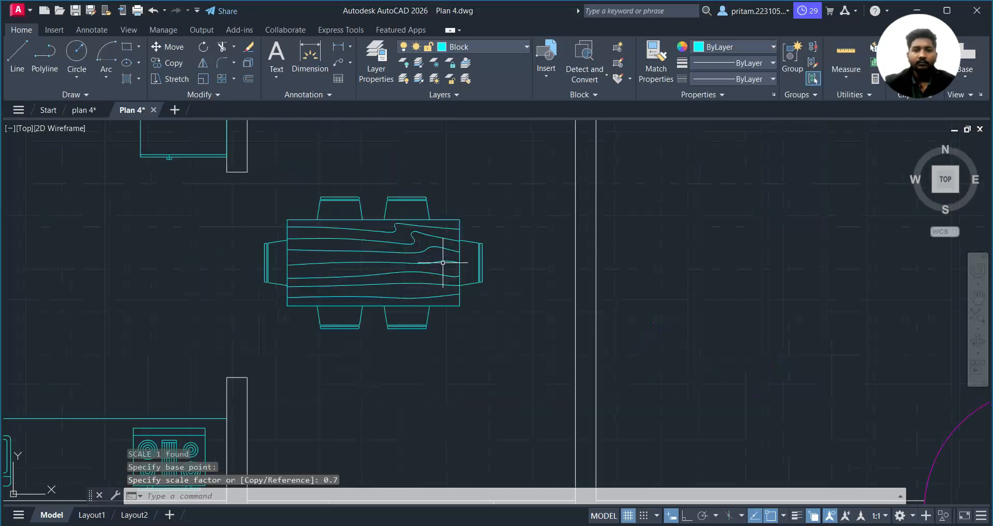
- Rotate the dining table block 90° about a point near its centre, with Ortho on, so its length runs vertically
{"action": "scroll", "coordinate": [442, 262], "scroll_direction": "down", "scroll_amount": 3}
{"action": "left_click", "coordinate": [496, 206]}
{"action": "left_click", "coordinate": [430, 290]}
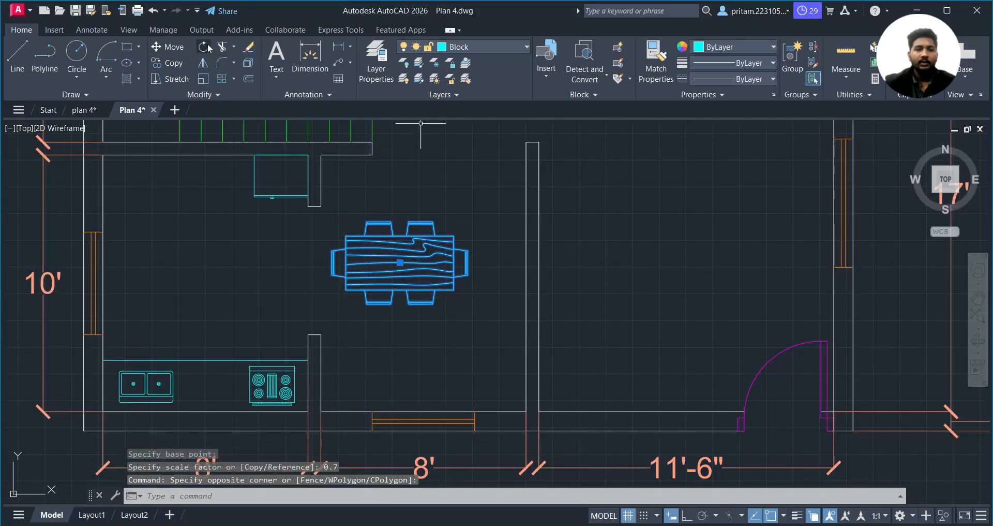
{"action": "key", "text": "Return"}
{"action": "left_click", "coordinate": [393, 263]}
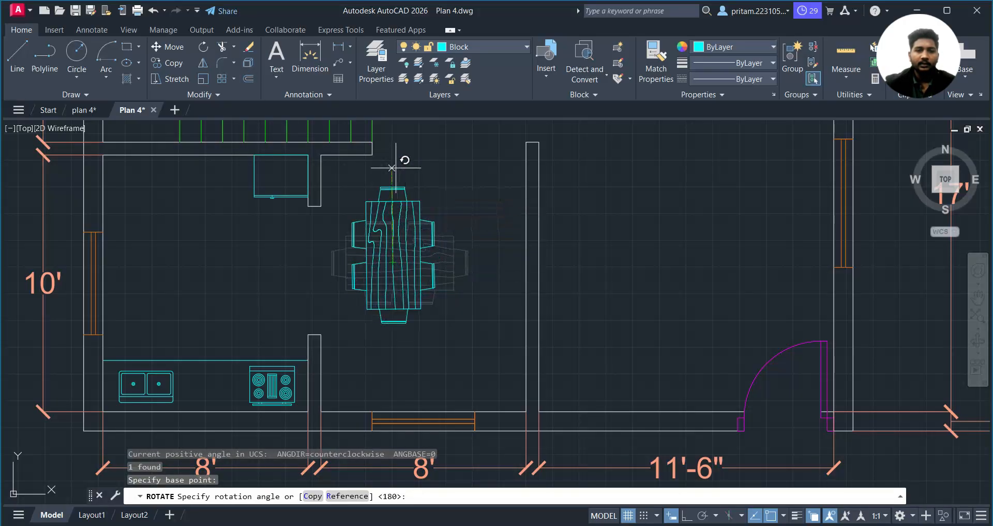
{"action": "key", "text": "F8"}
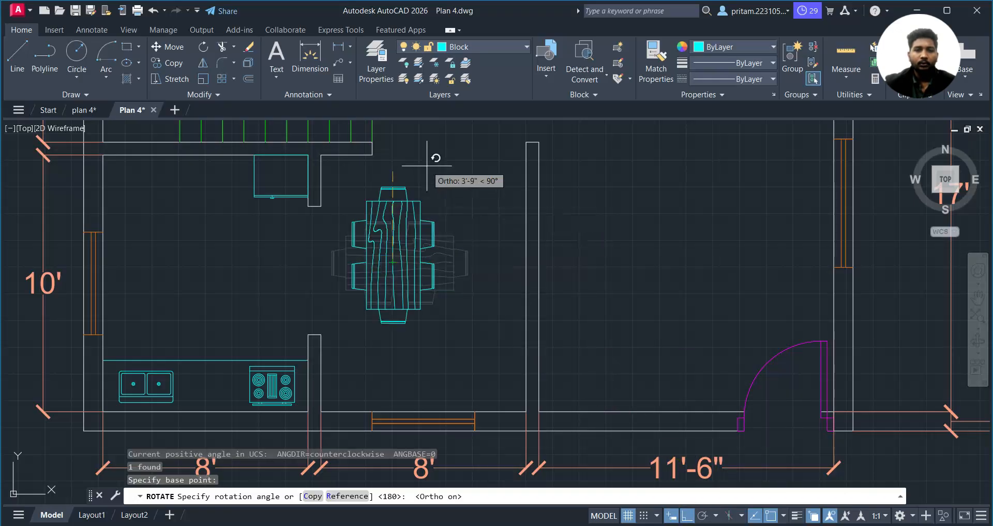
{"action": "left_click", "coordinate": [400, 181]}
- Move the rotated dining table block freely, with Ortho off, to the middle of the dining space just above the window
{"action": "left_click", "coordinate": [439, 208]}
{"action": "left_click", "coordinate": [322, 272]}
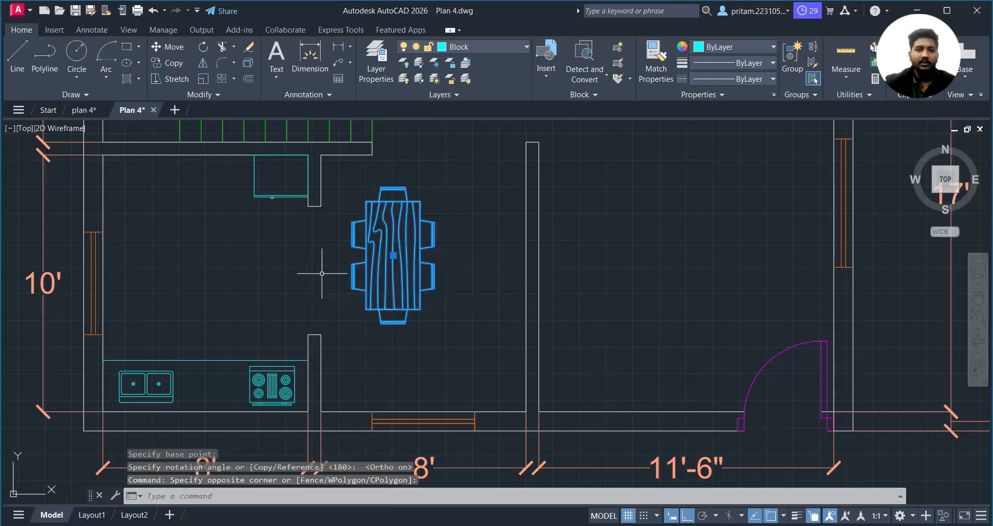
{"action": "type", "text": "m"}
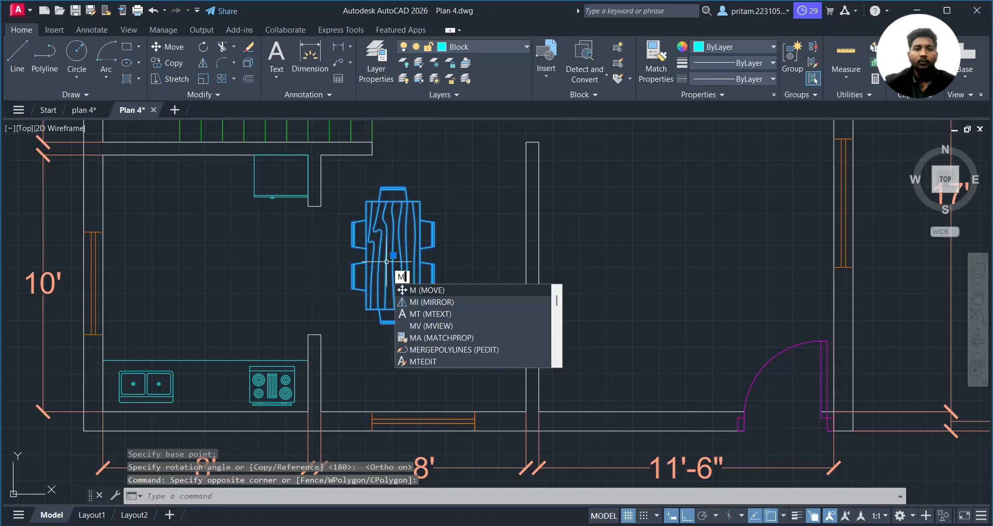
{"action": "key", "text": "Return"}
{"action": "left_click", "coordinate": [393, 263]}
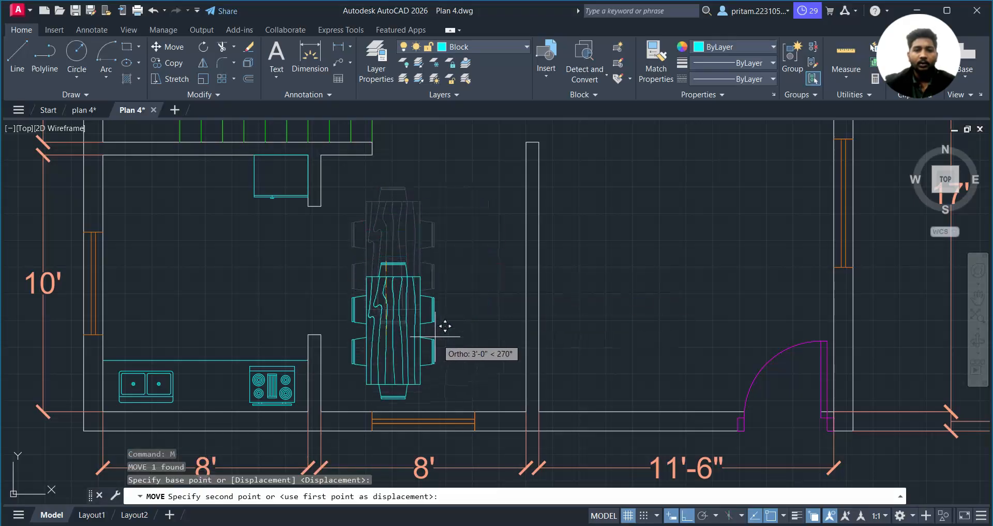
{"action": "left_click", "coordinate": [690, 513]}
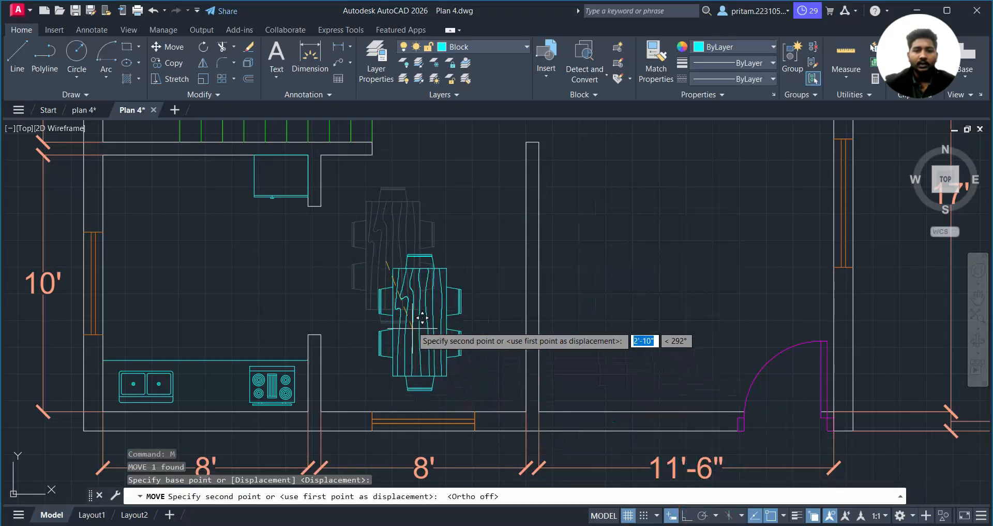
{"action": "left_click", "coordinate": [429, 319]}
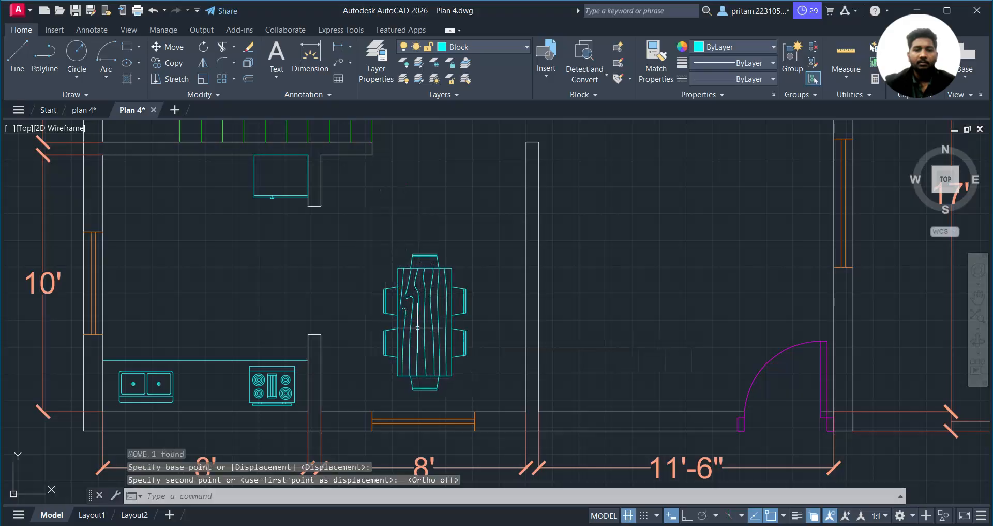
{"action": "scroll", "coordinate": [452, 347], "scroll_direction": "down", "scroll_amount": 3}
{"action": "key", "text": "Escape"}
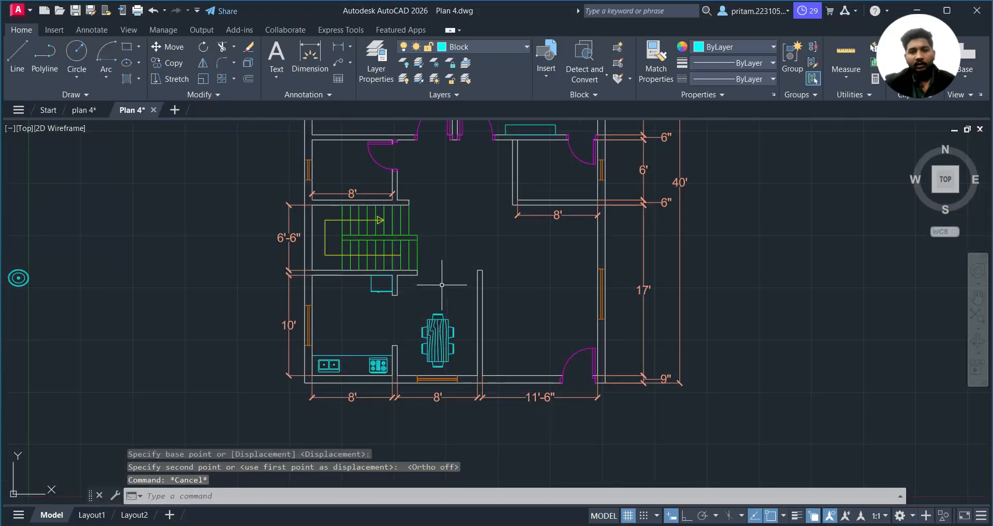
- Move the toilet, oval washbasin and small tap blocks together from beside the plan to the open space left of the right-hand bathroom
{"action": "scroll", "coordinate": [409, 330], "scroll_direction": "down", "scroll_amount": 3}
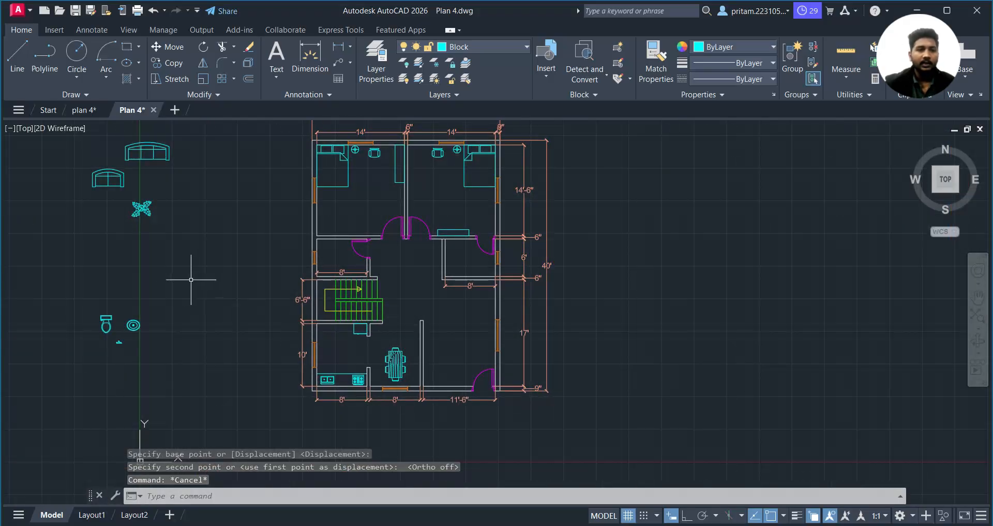
{"action": "middle_click_drag", "start_coordinate": [277, 271], "coordinate": [331, 352]}
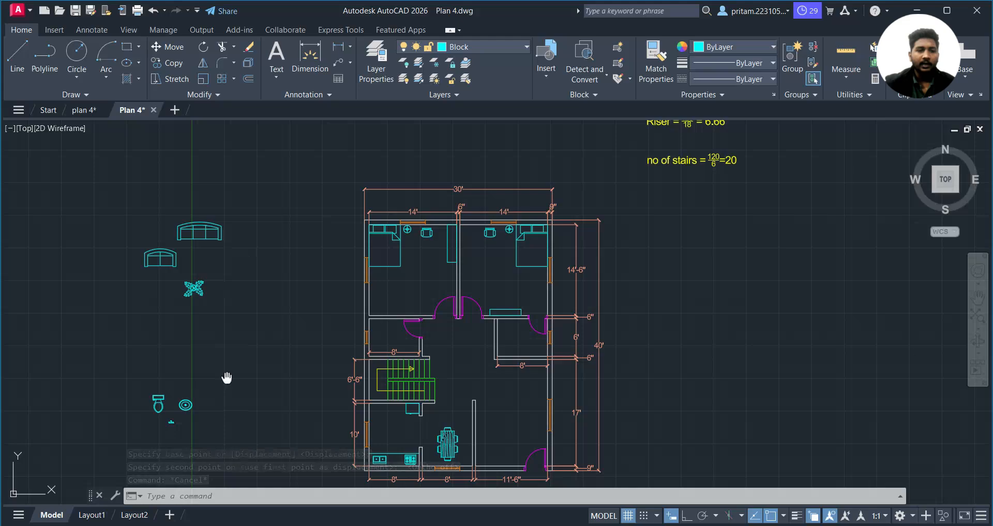
{"action": "middle_click_drag", "start_coordinate": [222, 383], "coordinate": [317, 277]}
{"action": "left_click", "coordinate": [313, 282]}
{"action": "left_click", "coordinate": [145, 355]}
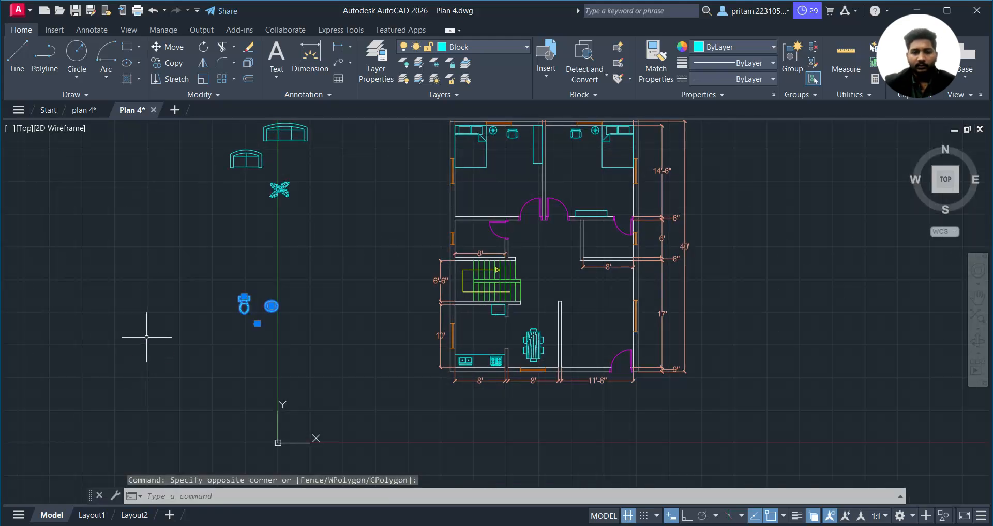
{"action": "type", "text": "m"}
{"action": "key", "text": "Return"}
{"action": "left_click", "coordinate": [239, 298]}
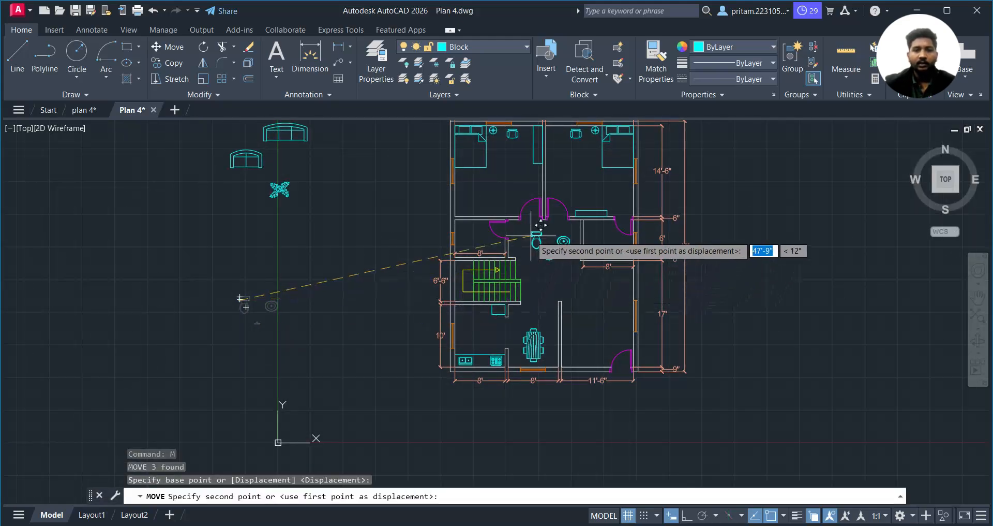
{"action": "key", "text": "Escape"}
{"action": "scroll", "coordinate": [481, 274], "scroll_direction": "up", "scroll_amount": 4}
{"action": "middle_click_drag", "start_coordinate": [482, 275], "coordinate": [406, 300]}
{"action": "scroll", "coordinate": [424, 294], "scroll_direction": "up", "scroll_amount": 2}
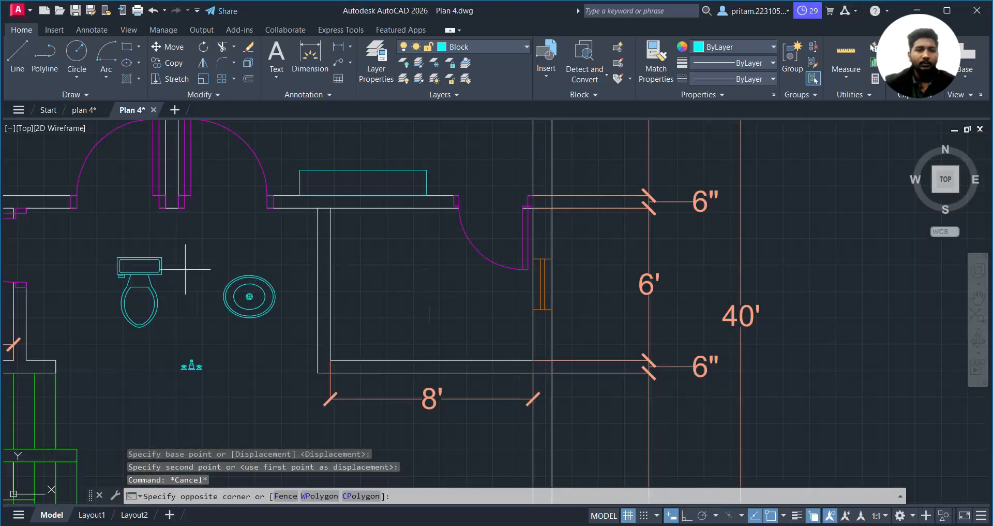
- Move the toilet block alone into the right-hand bathroom, beside the window and below the door swing
{"action": "left_click", "coordinate": [135, 304]}
{"action": "type", "text": "m"}
{"action": "key", "text": "Return"}
{"action": "left_click", "coordinate": [162, 273]}
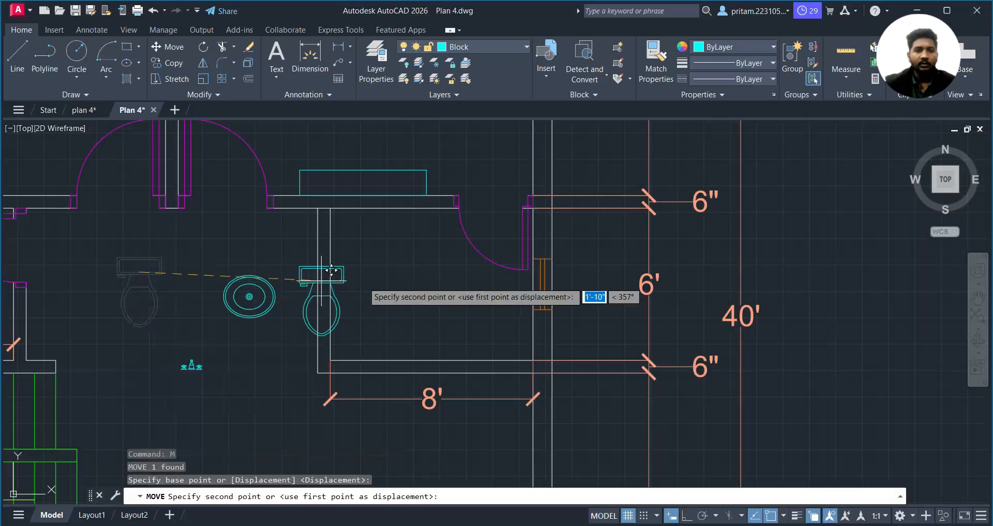
{"action": "left_click", "coordinate": [527, 303]}
{"action": "scroll", "coordinate": [527, 303], "scroll_direction": "up", "scroll_amount": 2}
- Rotate the toilet block 90° clockwise about the midpoint of its tank's back edge, with Ortho on, so the tank faces the window wall
{"action": "left_click", "coordinate": [514, 270]}
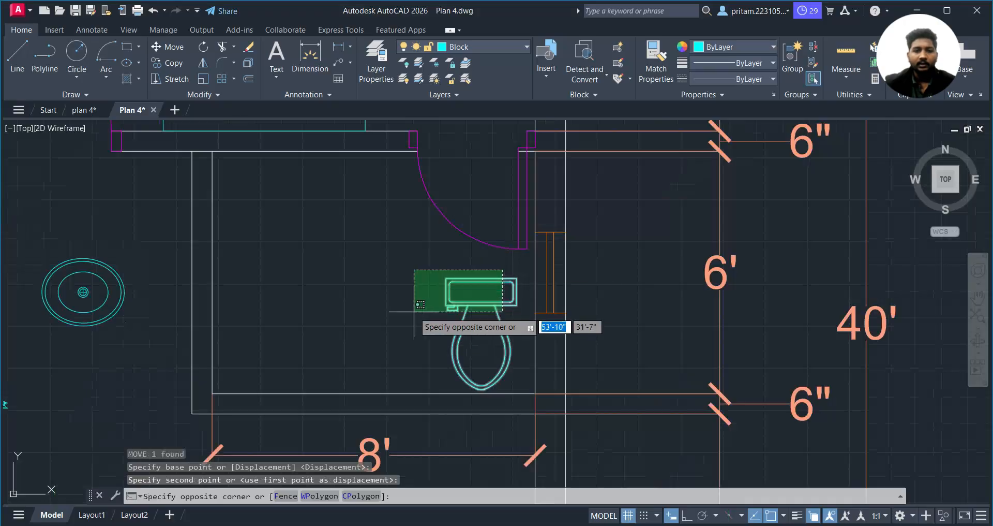
{"action": "left_click", "coordinate": [415, 311]}
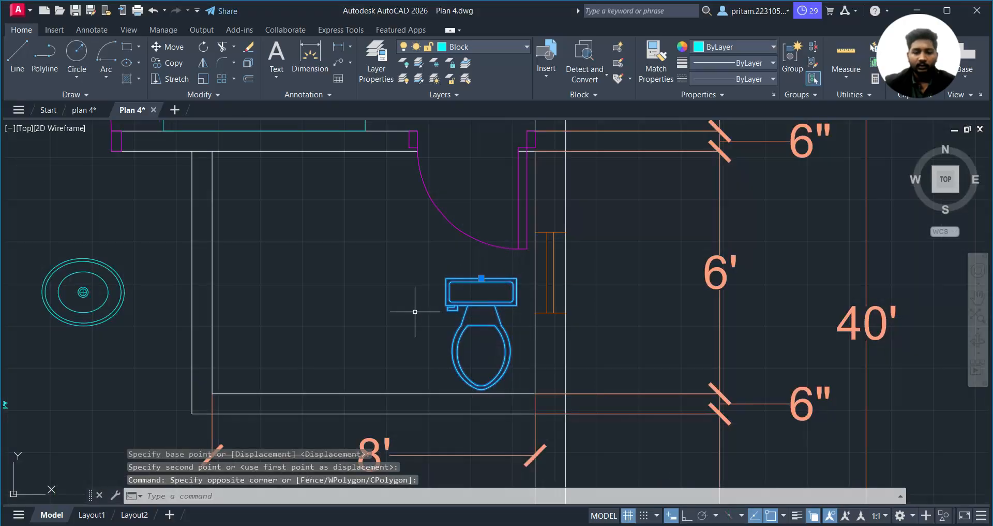
{"action": "left_click", "coordinate": [204, 46]}
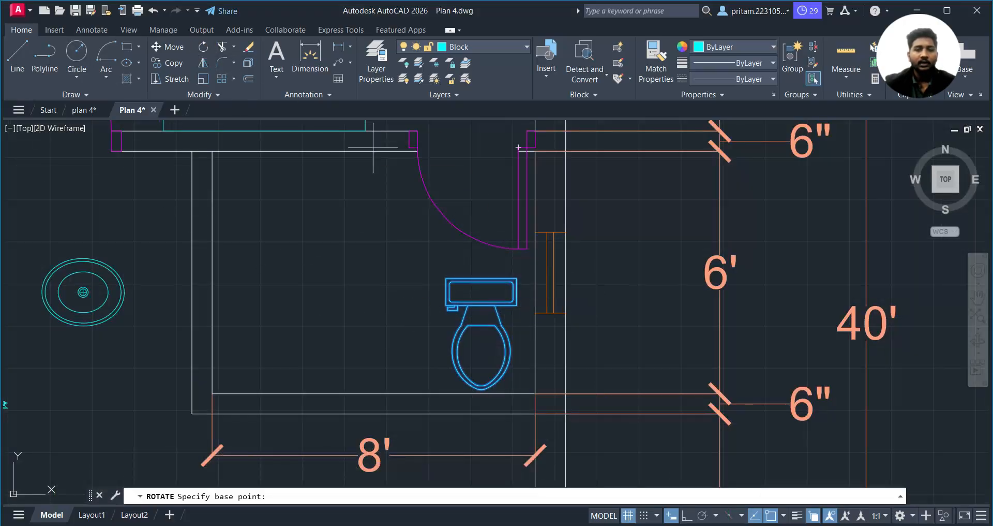
{"action": "left_click", "coordinate": [481, 279]}
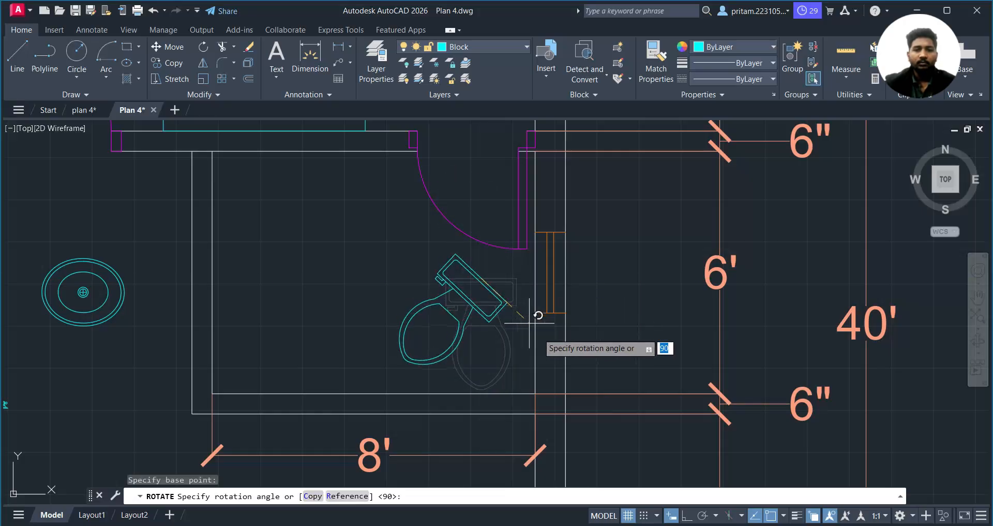
{"action": "left_click", "coordinate": [688, 515]}
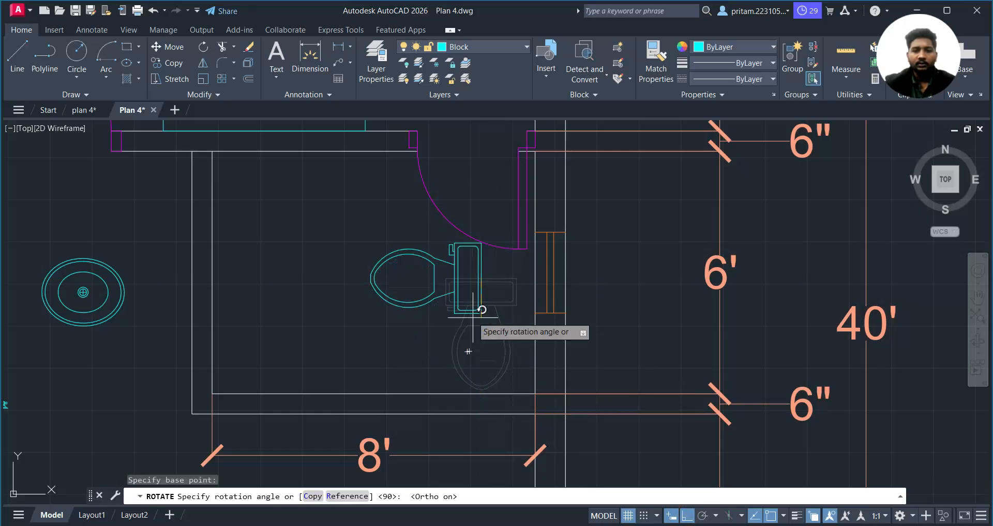
{"action": "left_click", "coordinate": [476, 352]}
- Scale the toilet block by 0.8 from the upper-right corner of its tank
{"action": "left_click", "coordinate": [513, 304]}
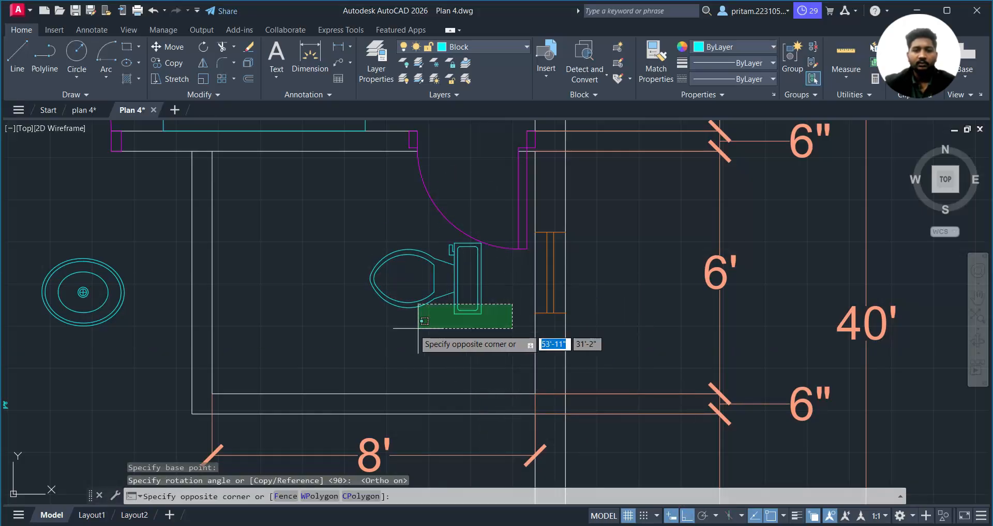
{"action": "left_click", "coordinate": [416, 330]}
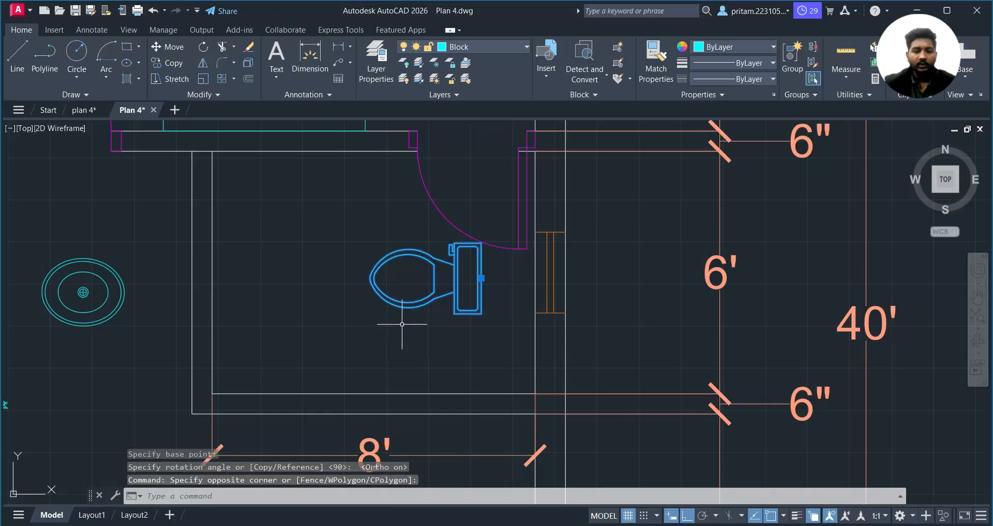
{"action": "key", "text": "Return"}
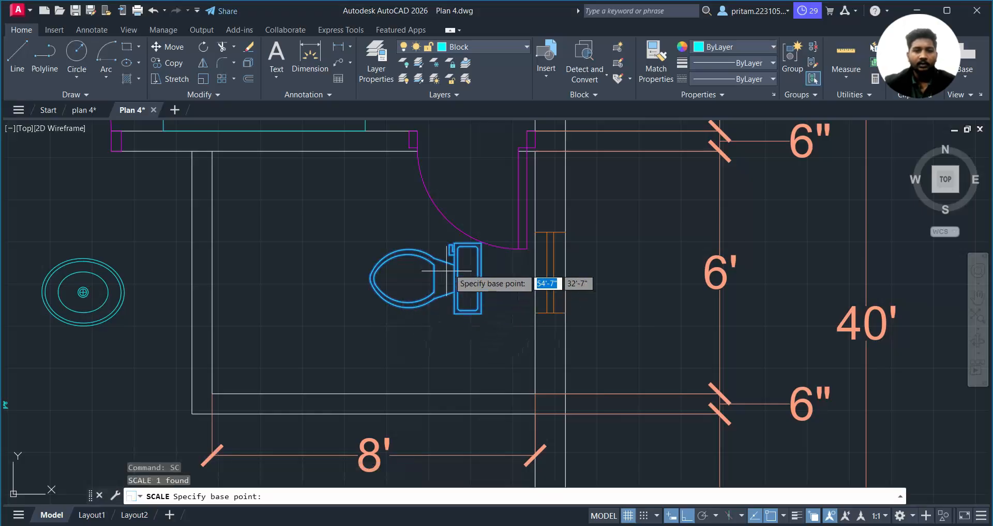
{"action": "left_click", "coordinate": [475, 248]}
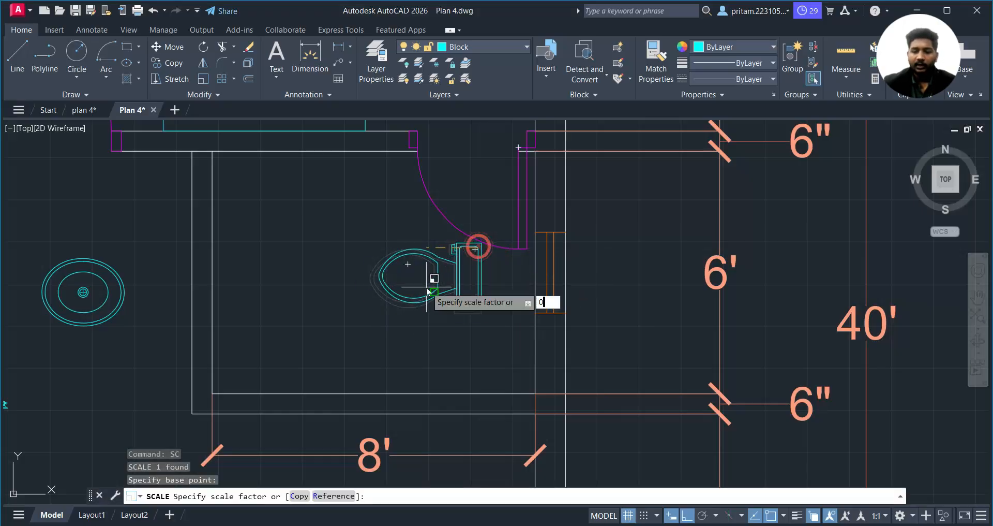
{"action": "key", "text": "Return"}
- Move the toilet block into the lower-right corner of the right-hand bathroom with Ortho off, its tank beside the window wall
{"action": "left_click", "coordinate": [484, 265]}
{"action": "left_click", "coordinate": [454, 290]}
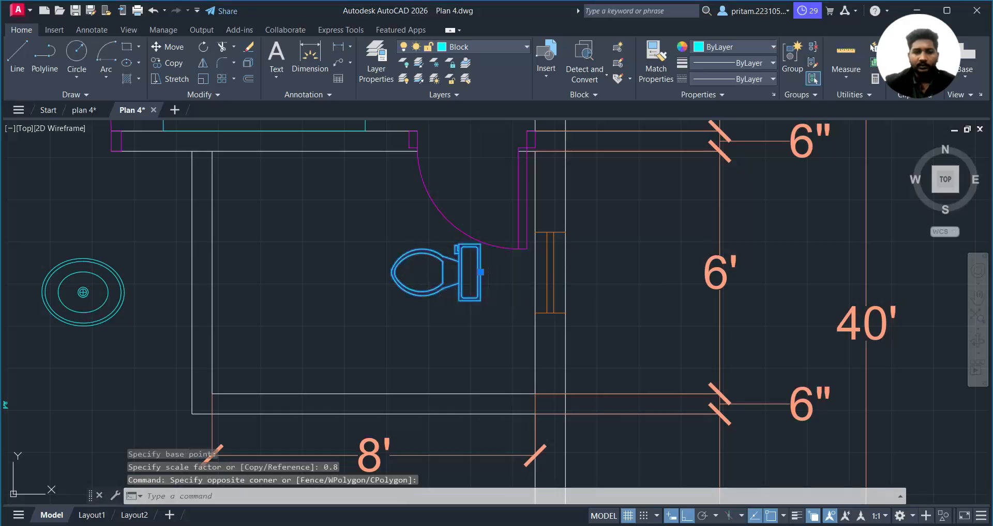
{"action": "type", "text": "m"}
{"action": "key", "text": "Return"}
{"action": "left_click", "coordinate": [480, 271]}
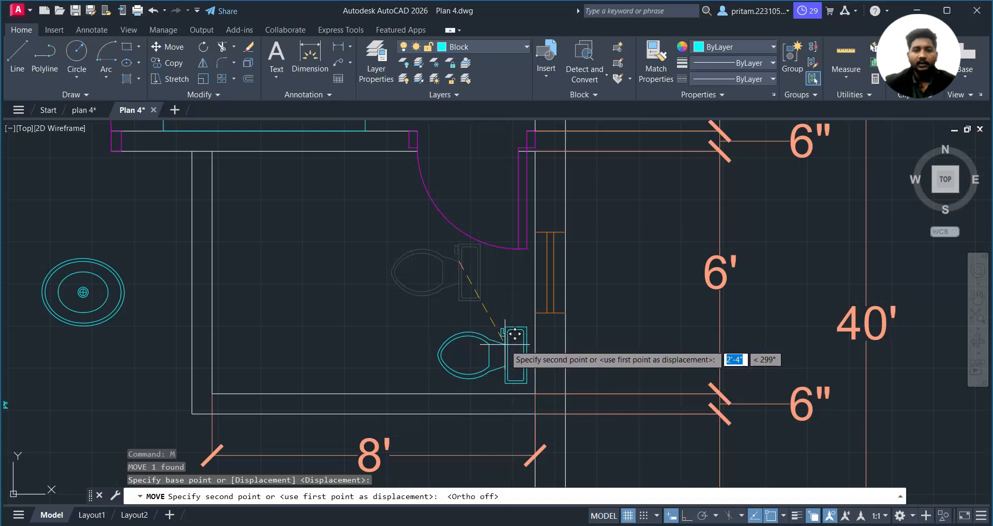
{"action": "left_click", "coordinate": [515, 333]}
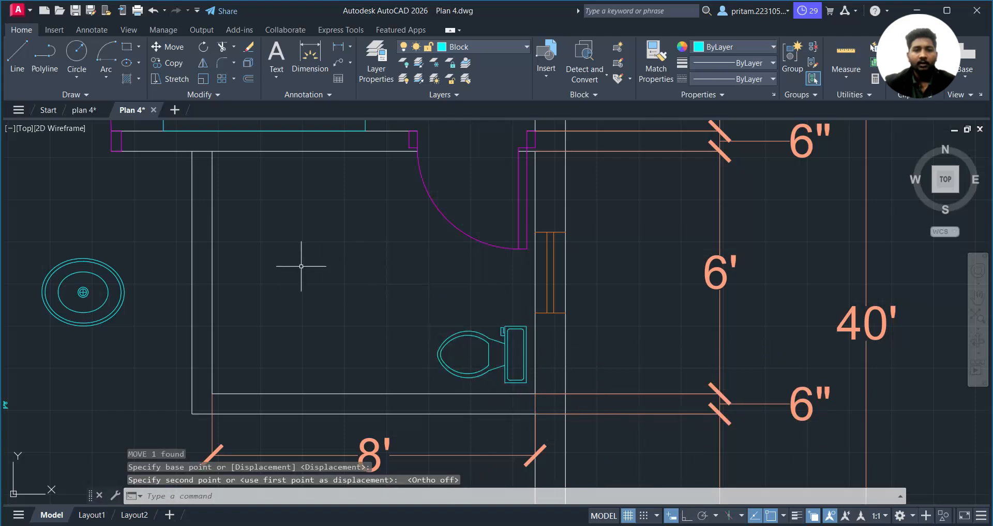
- Move the small tap block from the open space outside into the right-hand bathroom, onto its lower wall
{"action": "scroll", "coordinate": [300, 326], "scroll_direction": "down", "scroll_amount": 4}
{"action": "middle_click_drag", "start_coordinate": [303, 261], "coordinate": [454, 264]}
{"action": "left_click", "coordinate": [306, 315]}
{"action": "left_click", "coordinate": [222, 346]}
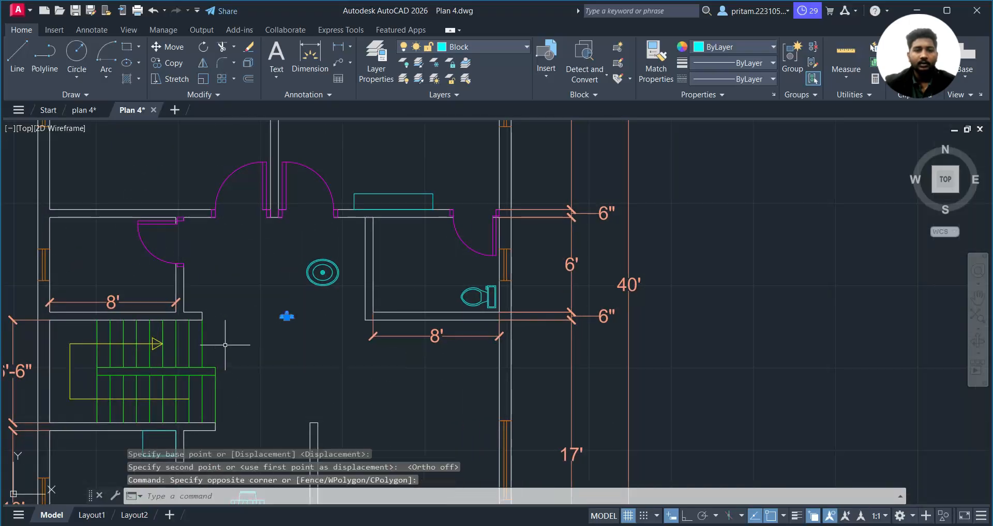
{"action": "scroll", "coordinate": [269, 330], "scroll_direction": "up", "scroll_amount": 4}
{"action": "mouse_move", "coordinate": [277, 329]}
{"action": "middle_mouse_down"}
{"action": "mouse_move", "coordinate": [195, 369]}
{"action": "mouse_move", "coordinate": [185, 385]}
{"action": "middle_mouse_up"}
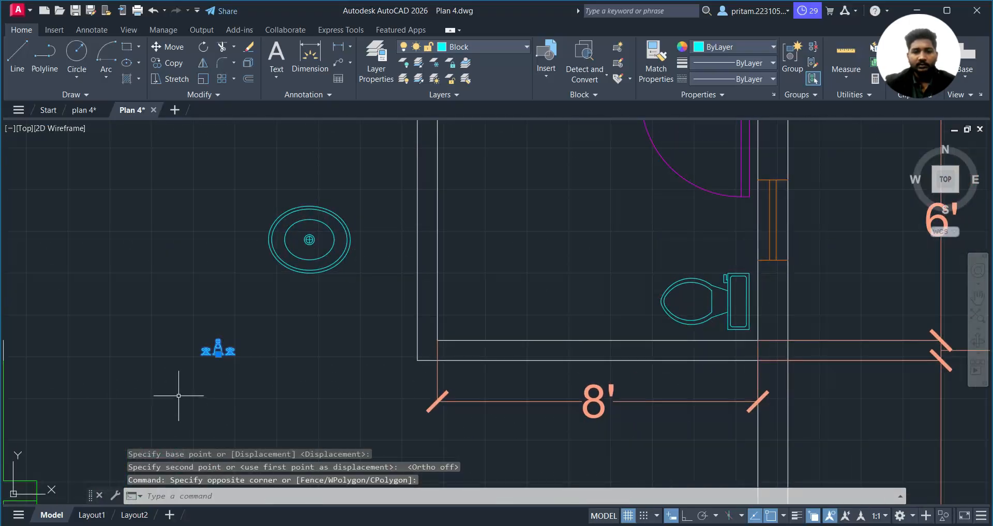
{"action": "type", "text": "m"}
{"action": "key", "text": "Return"}
{"action": "left_click", "coordinate": [220, 349]}
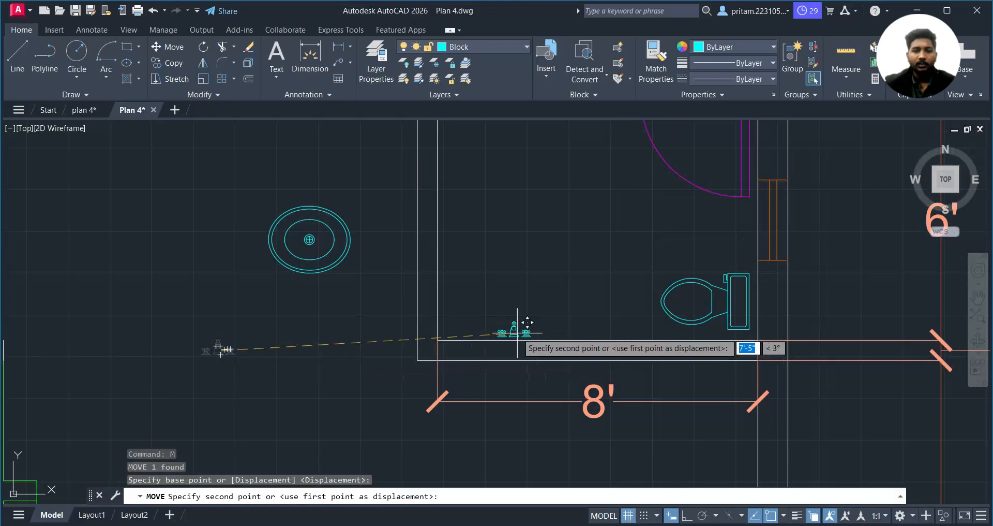
{"action": "left_click", "coordinate": [522, 337]}
- Reposition the tap block further left along the right-hand bathroom's lower wall, seated on the wall's inner face
{"action": "scroll", "coordinate": [532, 333], "scroll_direction": "up", "scroll_amount": 2}
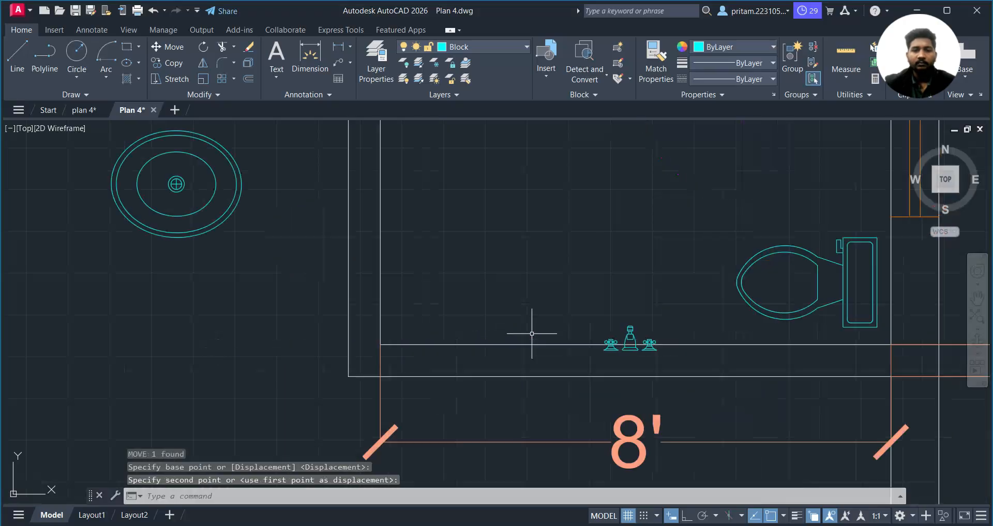
{"action": "left_click", "coordinate": [656, 319]}
{"action": "left_click", "coordinate": [623, 332]}
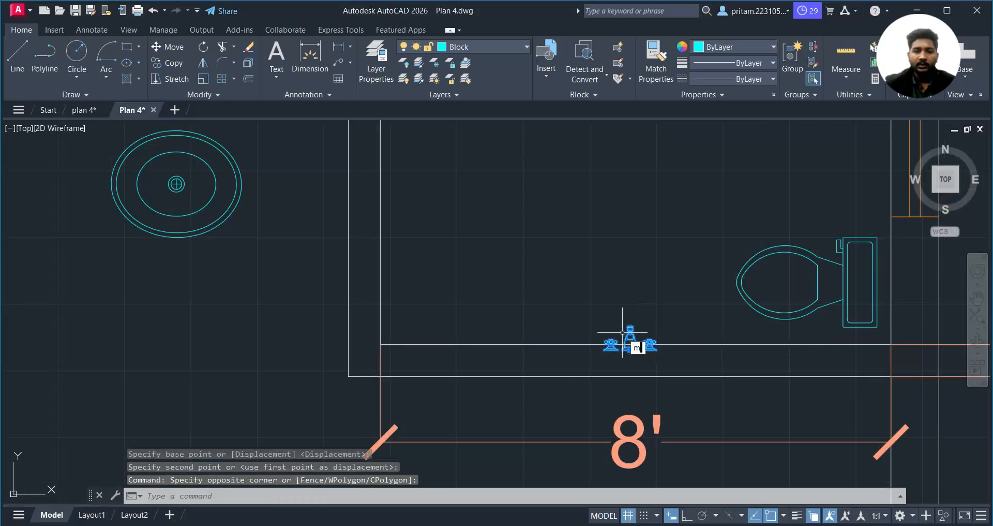
{"action": "type", "text": "m"}
{"action": "key", "text": "Return"}
{"action": "left_click", "coordinate": [629, 329]}
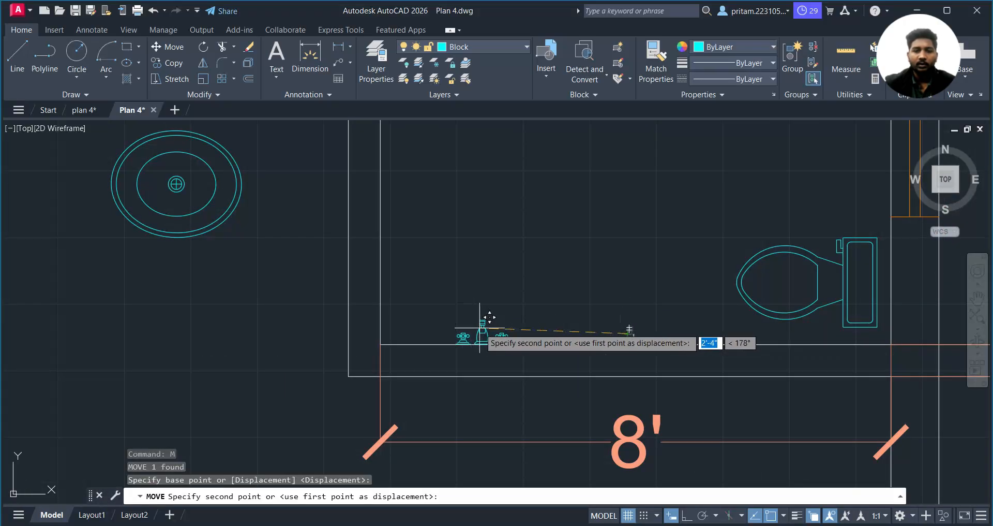
{"action": "left_click", "coordinate": [480, 328]}
- Move the oval washbasin block into the right-hand bathroom, below the upper wall and left of the door swing
{"action": "scroll", "coordinate": [506, 332], "scroll_direction": "down", "scroll_amount": 3}
{"action": "scroll", "coordinate": [437, 394], "scroll_direction": "up", "scroll_amount": 2}
{"action": "left_click", "coordinate": [282, 356]}
{"action": "left_click", "coordinate": [175, 377]}
{"action": "type", "text": "m"}
{"action": "key", "text": "Return"}
{"action": "left_click", "coordinate": [213, 346]}
{"action": "left_click", "coordinate": [501, 248]}
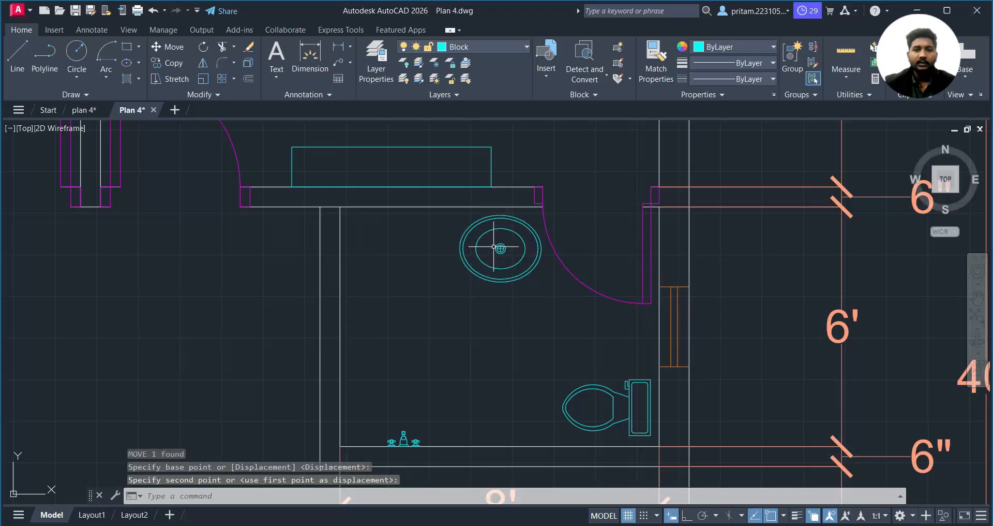
- Scale the washbasin block by 0.8 from the top of its inner bowl ellipse
{"action": "scroll", "coordinate": [492, 255], "scroll_direction": "up", "scroll_amount": 3}
{"action": "left_click", "coordinate": [527, 225]}
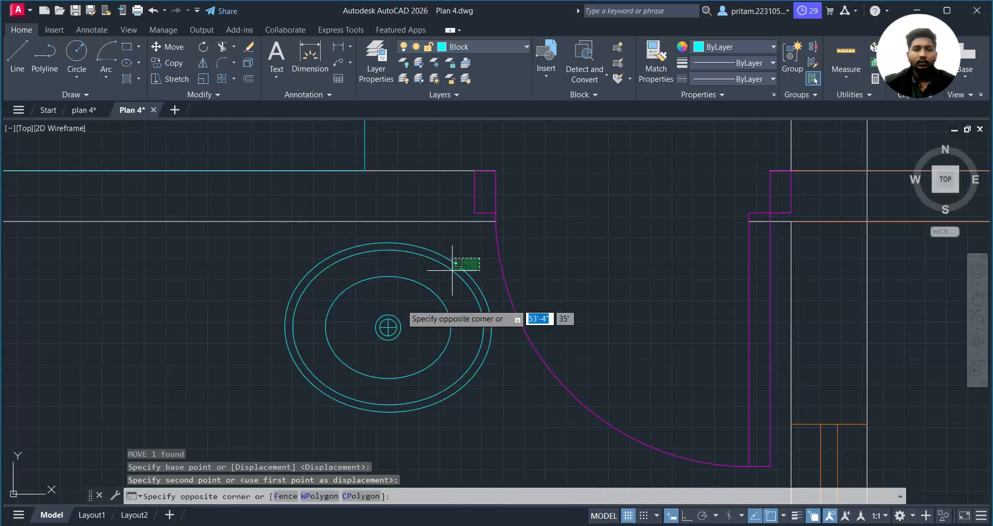
{"action": "left_click", "coordinate": [490, 254]}
{"action": "type", "text": "sc"}
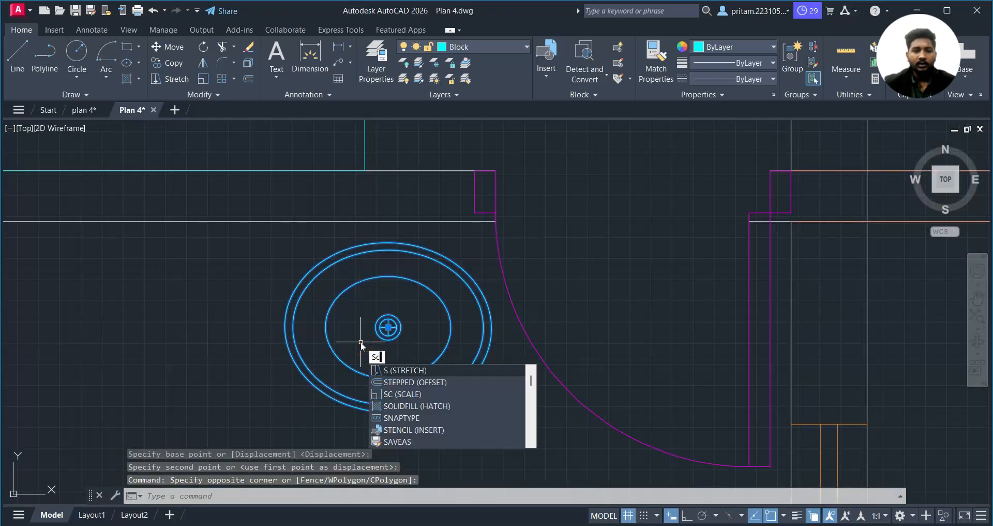
{"action": "key", "text": "Return"}
{"action": "left_click", "coordinate": [388, 277]}
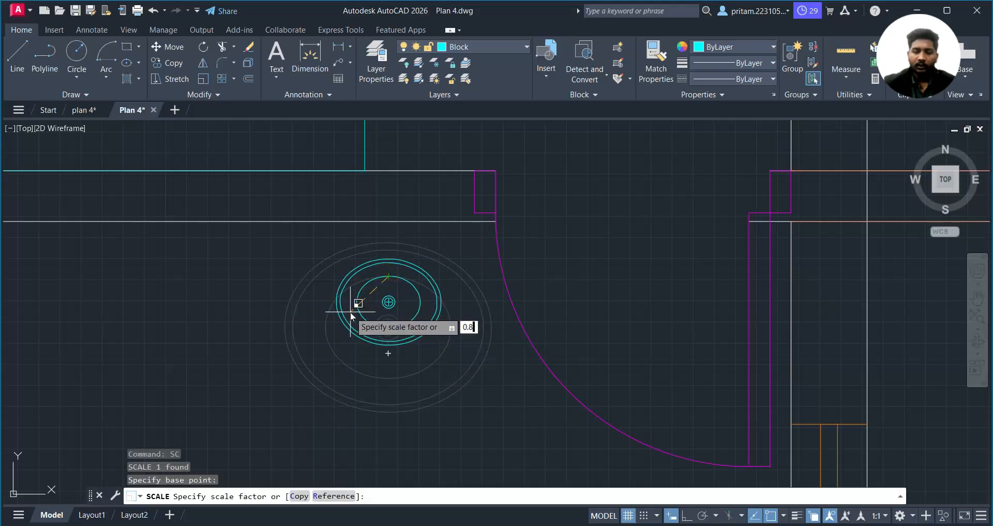
{"action": "type", "text": "0.8"}
{"action": "key", "text": "Return"}
- Move the scaled washbasin slightly closer to the right-hand bathroom's upper wall and door
{"action": "scroll", "coordinate": [431, 276], "scroll_direction": "down", "scroll_amount": 1}
{"action": "left_click", "coordinate": [472, 249]}
{"action": "key", "text": "Escape"}
{"action": "left_click", "coordinate": [455, 260]}
{"action": "left_click", "coordinate": [397, 318]}
{"action": "type", "text": "m"}
{"action": "key", "text": "Return"}
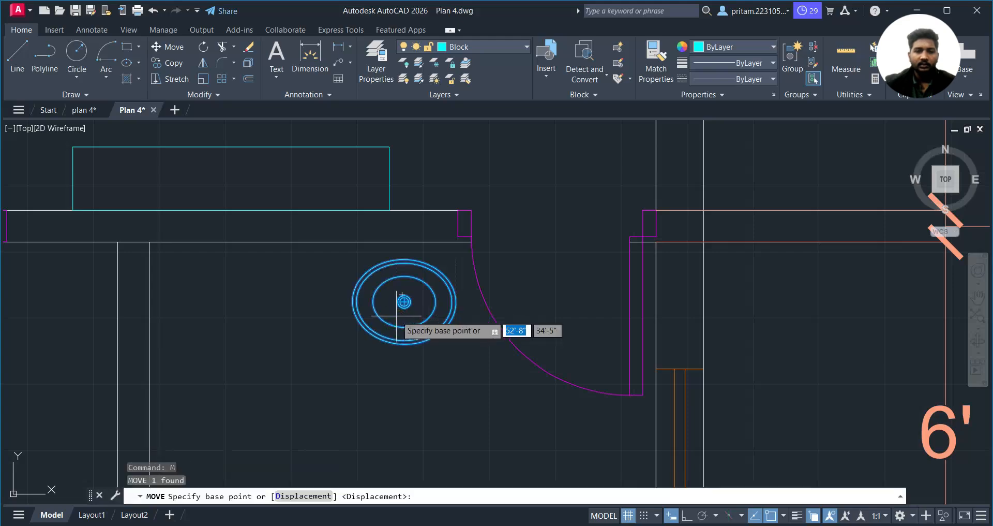
{"action": "left_click", "coordinate": [404, 302]}
{"action": "key", "text": "Escape"}
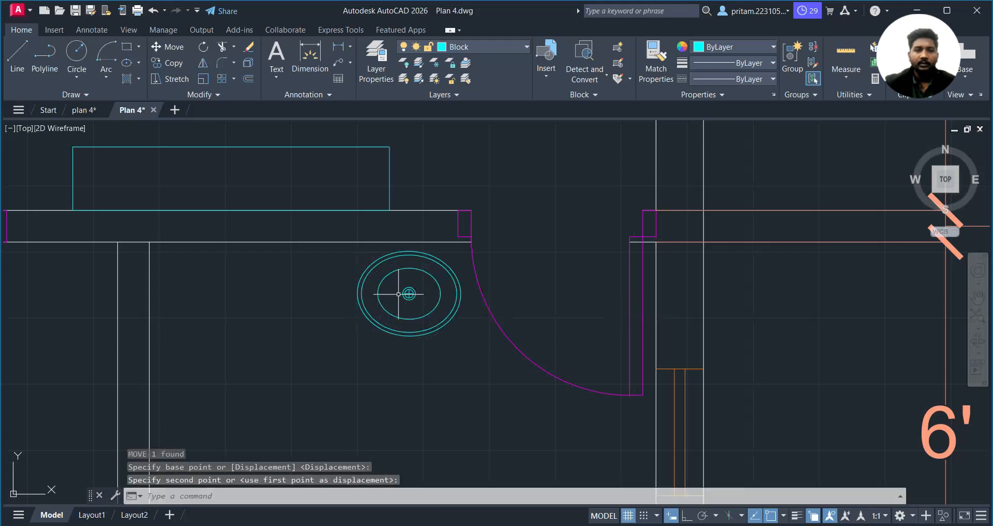
- Copy the toilet, tap and washbasin blocks together from the right-hand bathroom into the left-hand bathroom, with the washbasin at its upper wall
{"action": "scroll", "coordinate": [401, 292], "scroll_direction": "down", "scroll_amount": 3}
{"action": "scroll", "coordinate": [569, 407], "scroll_direction": "down", "scroll_amount": 2}
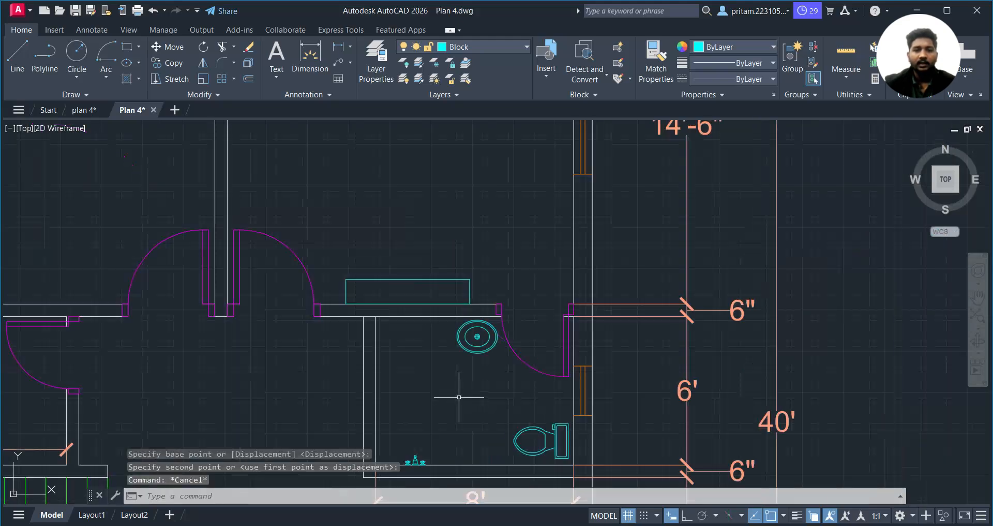
{"action": "scroll", "coordinate": [459, 398], "scroll_direction": "up", "scroll_amount": 2}
{"action": "scroll", "coordinate": [509, 315], "scroll_direction": "up", "scroll_amount": 2}
{"action": "scroll", "coordinate": [509, 315], "scroll_direction": "down", "scroll_amount": 5}
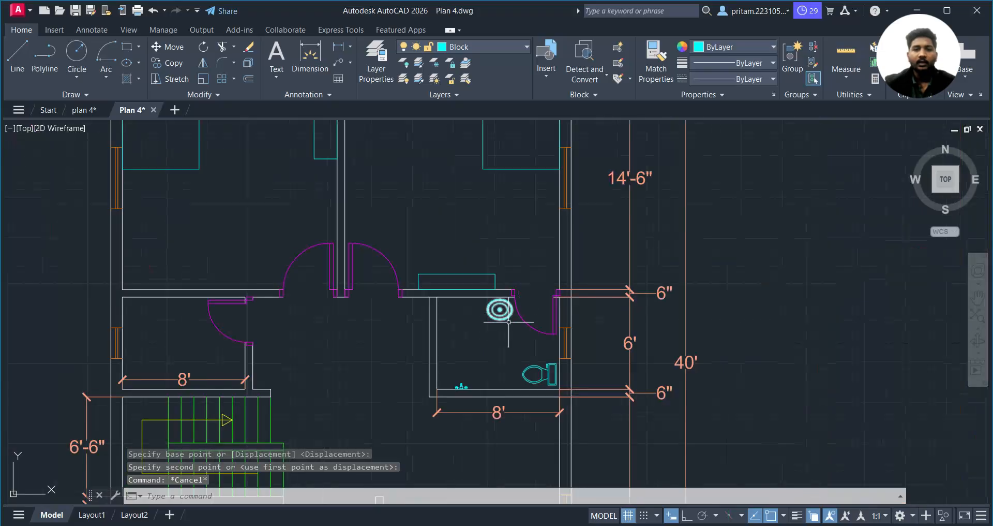
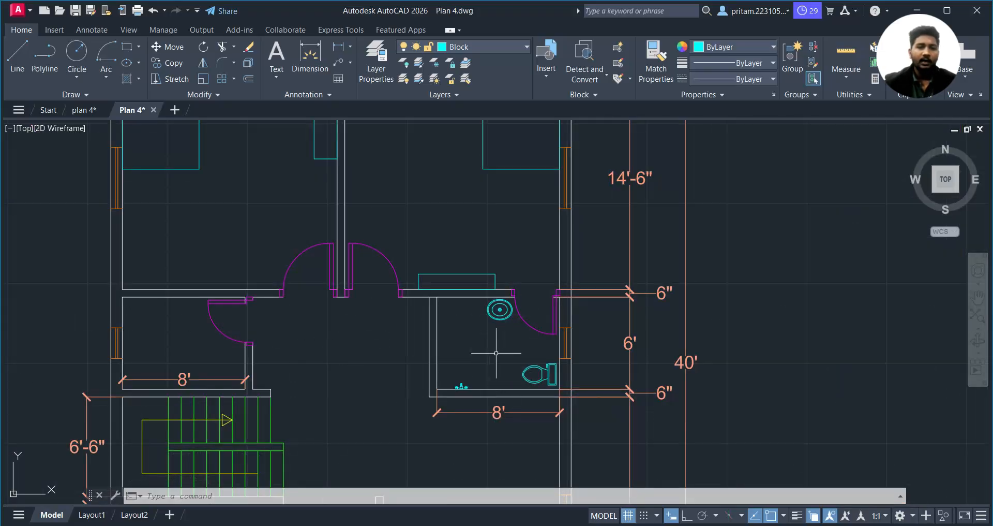
{"action": "left_click", "coordinate": [526, 348]}
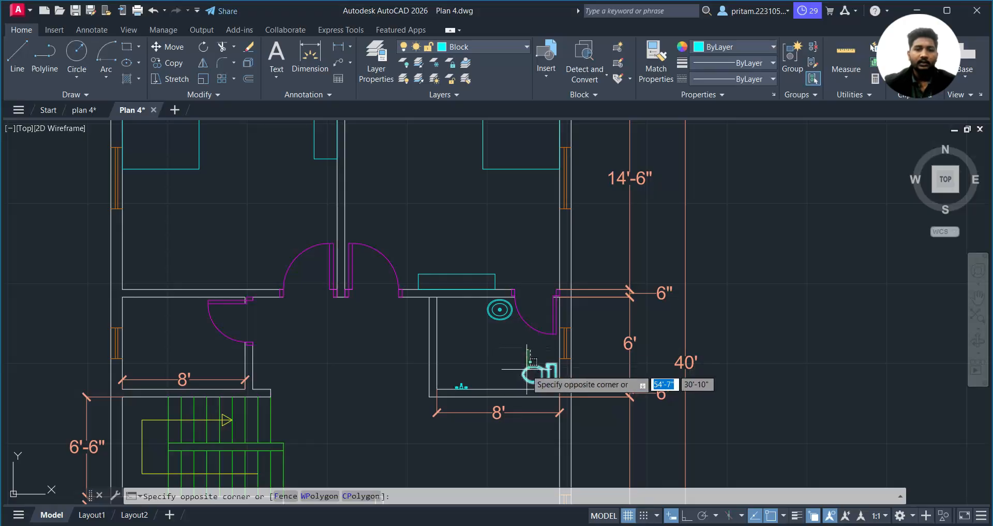
{"action": "left_click", "coordinate": [483, 378]}
{"action": "left_click", "coordinate": [481, 382]}
{"action": "left_click", "coordinate": [444, 383]}
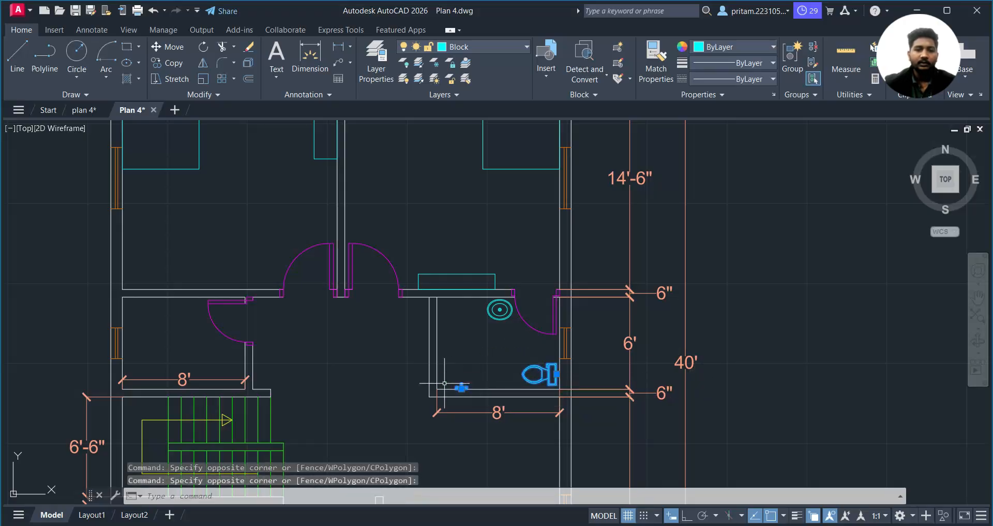
{"action": "scroll", "coordinate": [481, 380], "scroll_direction": "up", "scroll_amount": 2}
{"action": "left_click", "coordinate": [516, 310]}
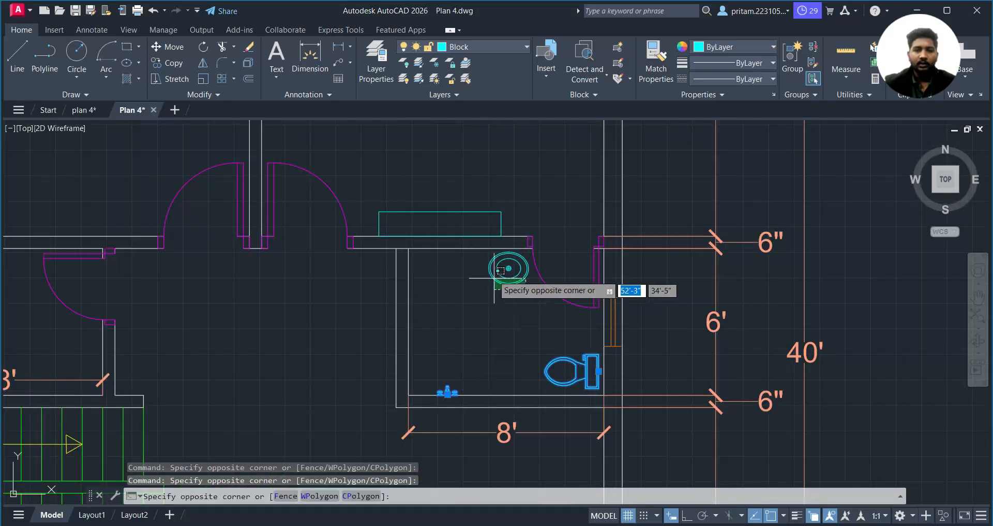
{"action": "left_click", "coordinate": [488, 268]}
{"action": "key", "text": "Return"}
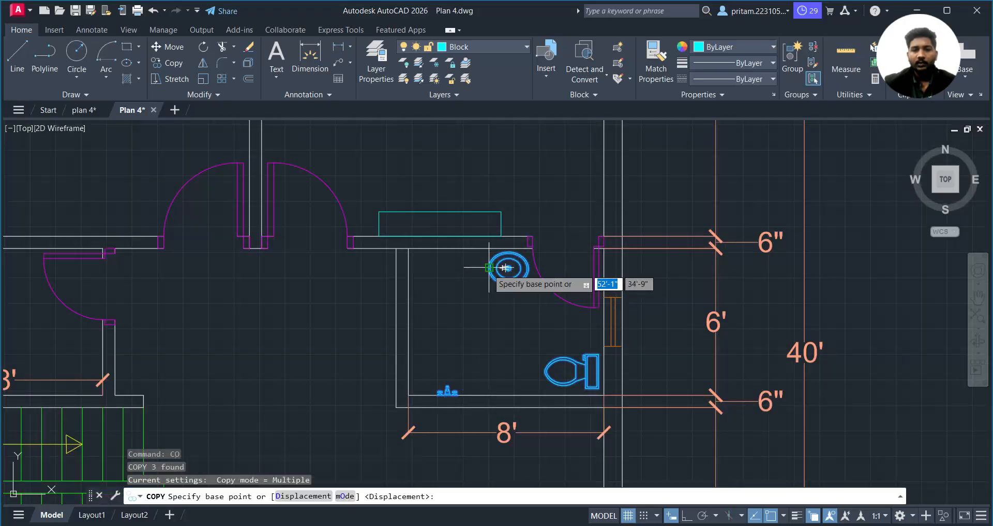
{"action": "left_click", "coordinate": [505, 267]}
{"action": "middle_click_drag", "start_coordinate": [60, 310], "coordinate": [506, 291]}
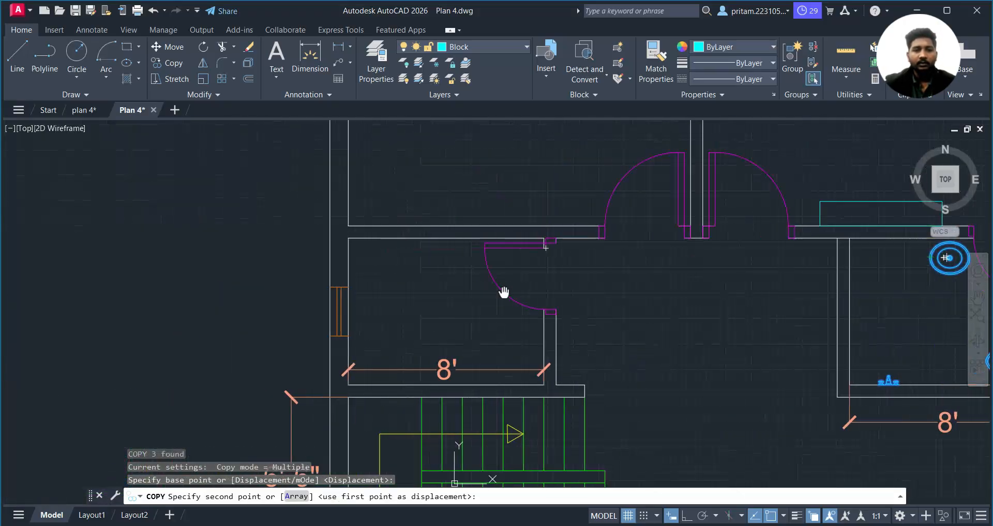
{"action": "left_click", "coordinate": [432, 249]}
{"action": "key", "text": "Escape"}
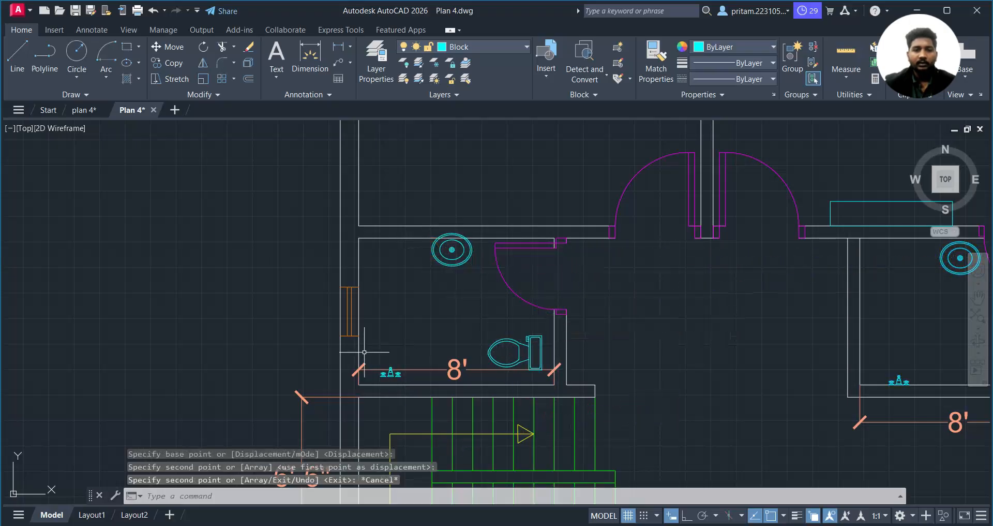
- Move the copied tap and toilet blocks out of the left-hand bathroom to the open space outside its window wall
{"action": "left_click", "coordinate": [391, 374]}
{"action": "left_click", "coordinate": [390, 374]}
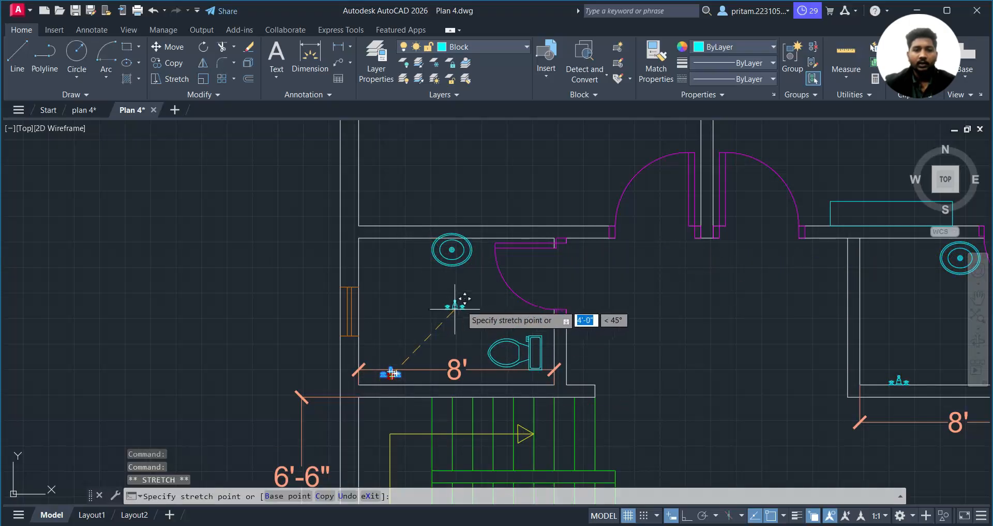
{"action": "left_click", "coordinate": [463, 300]}
{"action": "left_click", "coordinate": [496, 346]}
{"action": "left_click_drag", "start_coordinate": [490, 352], "coordinate": [274, 340]}
{"action": "key", "text": "Escape"}
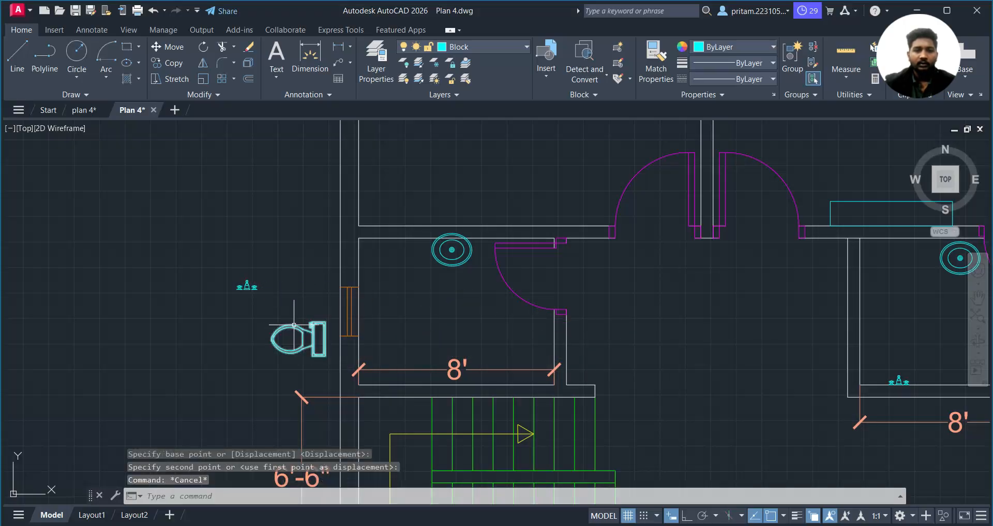
- Move the toilet block back into the left-hand bathroom, near the lower end of the window wall
{"action": "scroll", "coordinate": [292, 325], "scroll_direction": "up", "scroll_amount": 2}
{"action": "left_click", "coordinate": [274, 346]}
{"action": "left_click", "coordinate": [520, 350]}
{"action": "type", "text": "m"}
{"action": "key", "text": "Return"}
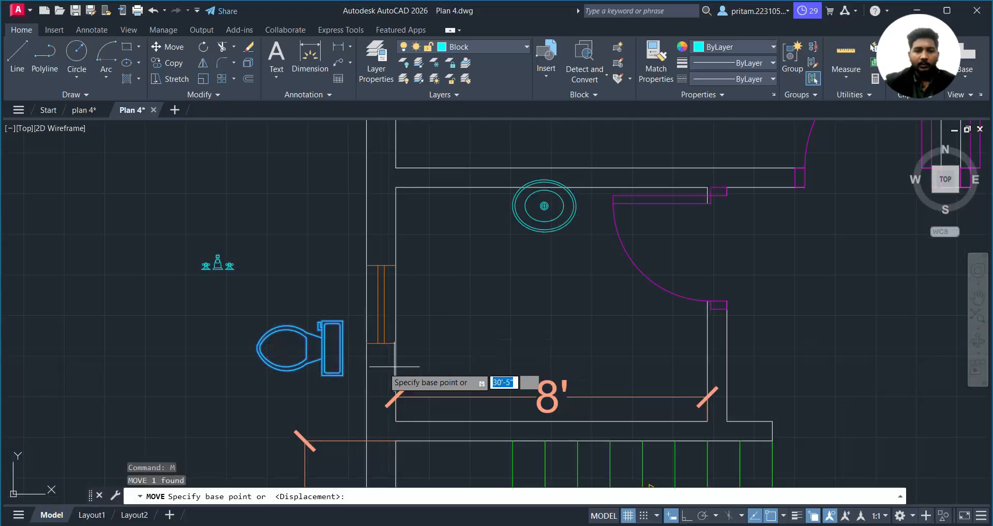
{"action": "left_click", "coordinate": [348, 347]}
{"action": "left_click", "coordinate": [499, 346]}
- Rotate the left-hand bathroom's toilet 180° about the midpoint of its tank's back edge, with Ortho on, so the tank faces the window wall
{"action": "left_click", "coordinate": [517, 311]}
{"action": "left_click", "coordinate": [407, 379]}
{"action": "left_click", "coordinate": [203, 46]}
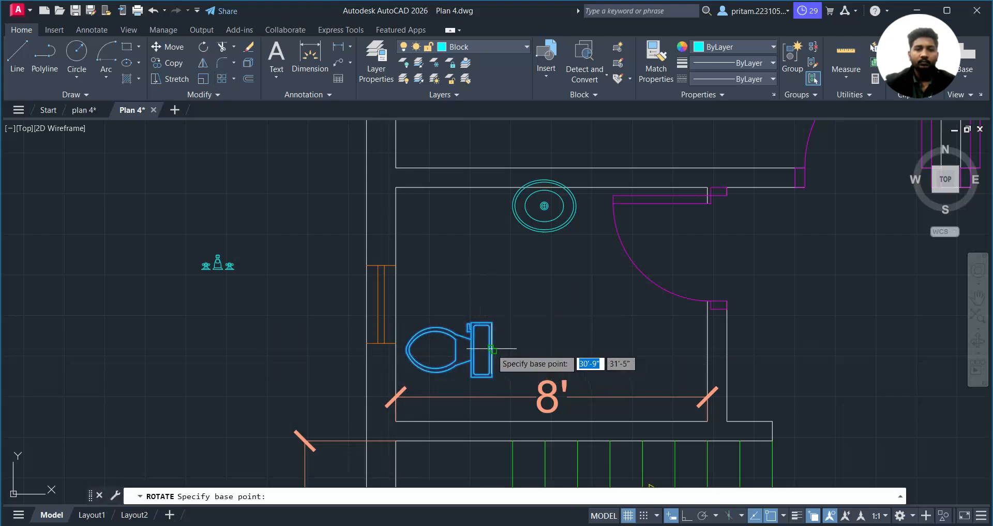
{"action": "left_click", "coordinate": [492, 349]}
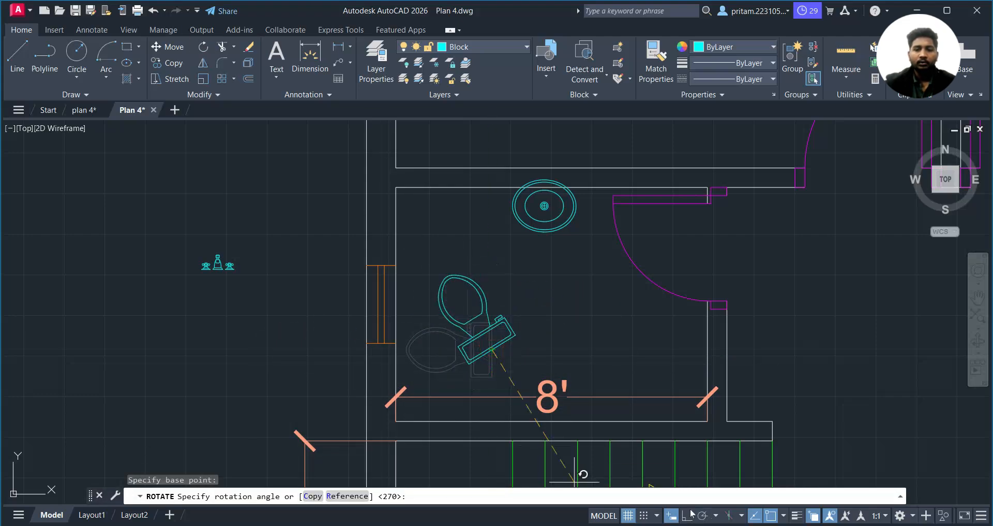
{"action": "key", "text": "F8"}
{"action": "left_click", "coordinate": [279, 317]}
- Move the rotated toilet horizontally toward the left-hand bathroom's window wall with Ortho on
{"action": "left_click", "coordinate": [529, 345]}
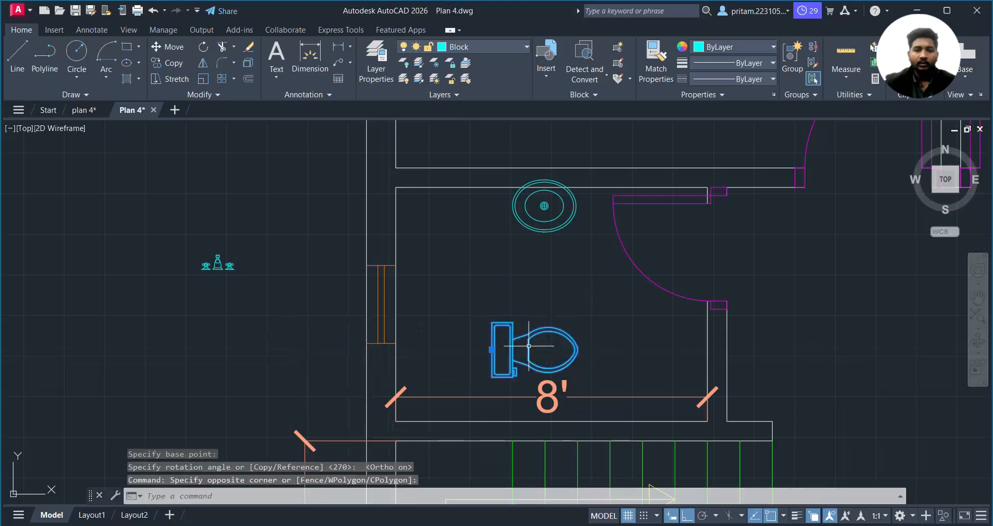
{"action": "type", "text": "m"}
{"action": "key", "text": "Return"}
{"action": "left_click", "coordinate": [492, 349]}
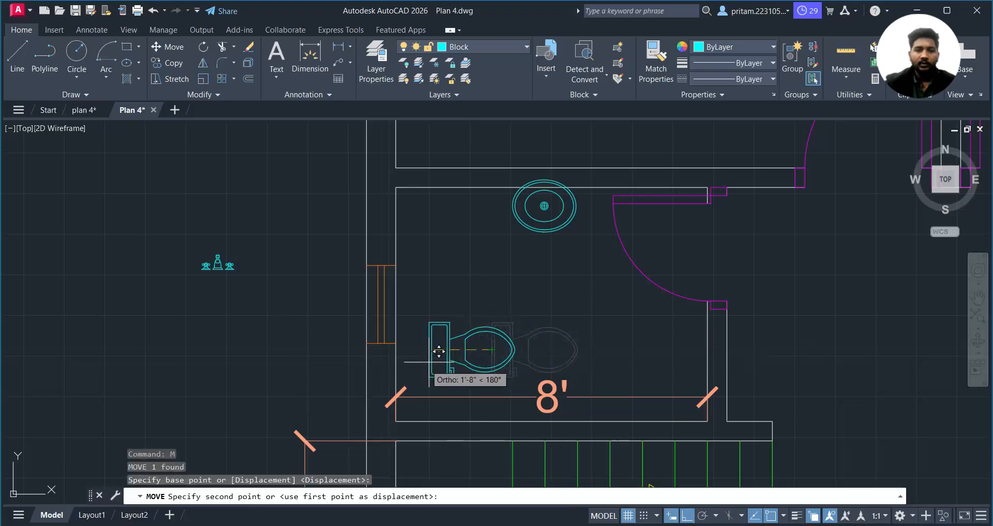
{"action": "left_click", "coordinate": [408, 387]}
- Move the toilet straight down, closer to the left-hand bathroom's lower wall
{"action": "scroll", "coordinate": [428, 389], "scroll_direction": "up", "scroll_amount": 2}
{"action": "left_click", "coordinate": [488, 338]}
{"action": "left_click", "coordinate": [437, 373]}
{"action": "type", "text": "m"}
{"action": "key", "text": "Return"}
{"action": "left_click", "coordinate": [453, 362]}
{"action": "left_click", "coordinate": [449, 342]}
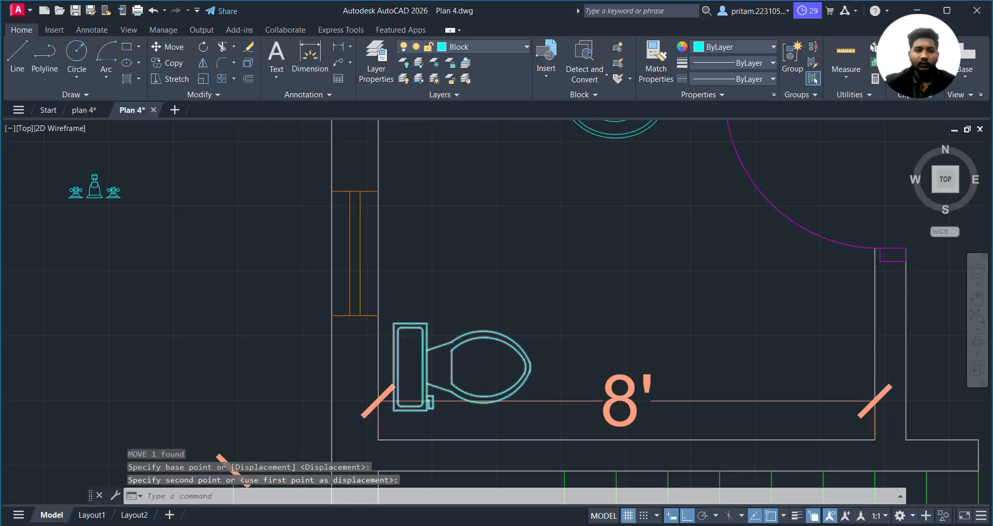
{"action": "scroll", "coordinate": [476, 325], "scroll_direction": "down", "scroll_amount": 3}
{"action": "scroll", "coordinate": [455, 217], "scroll_direction": "up", "scroll_amount": 4}
{"action": "left_click", "coordinate": [455, 217]}
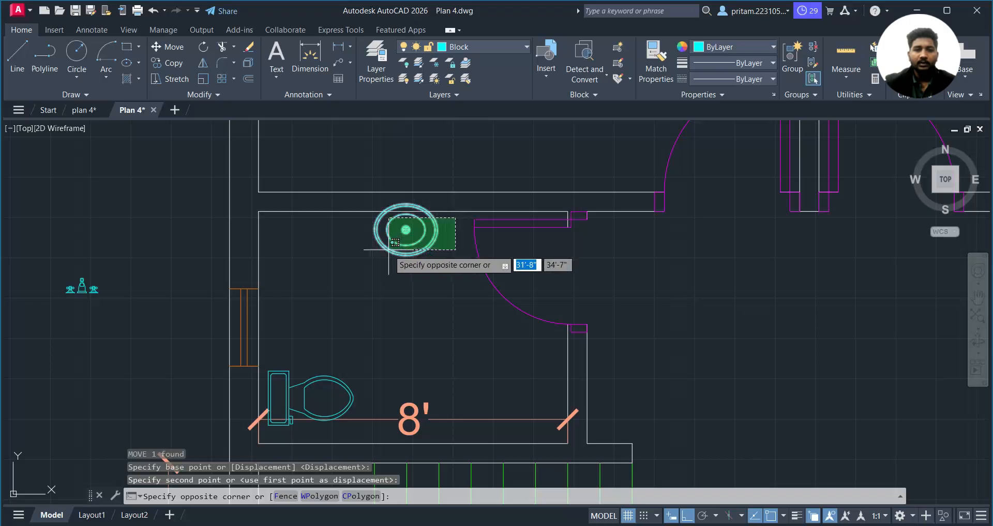
{"action": "left_click", "coordinate": [368, 250]}
{"action": "key", "text": "Escape"}
- Move the tap block from outside to just above the left-hand bathroom's lower wall, right of the toilet, with Ortho off
{"action": "left_click", "coordinate": [123, 254]}
{"action": "left_click", "coordinate": [92, 300]}
{"action": "type", "text": "M"}
{"action": "key", "text": "Return"}
{"action": "left_click", "coordinate": [84, 290]}
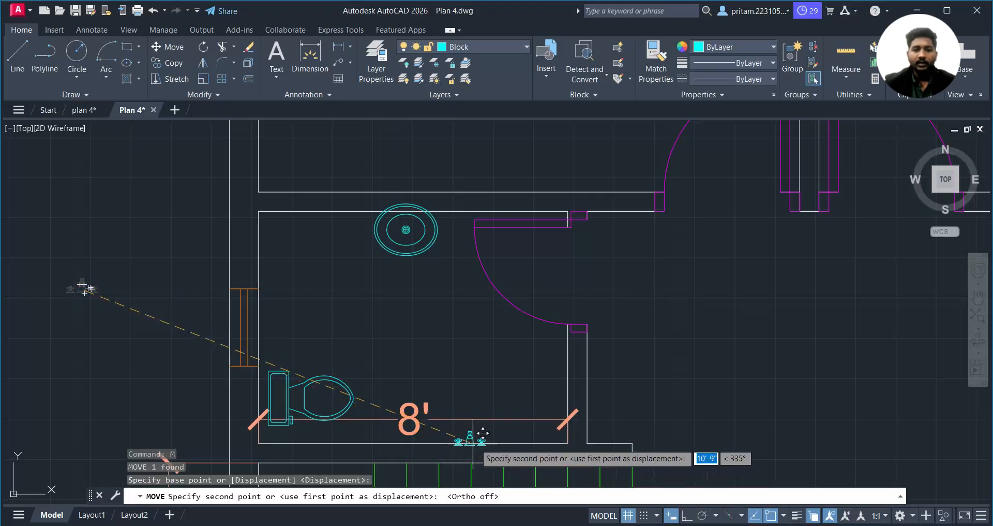
{"action": "mouse_move", "coordinate": [481, 433]}
{"action": "middle_mouse_down"}
{"action": "mouse_move", "coordinate": [461, 421]}
{"action": "mouse_move", "coordinate": [450, 395]}
{"action": "middle_mouse_up"}
{"action": "left_click", "coordinate": [457, 402]}
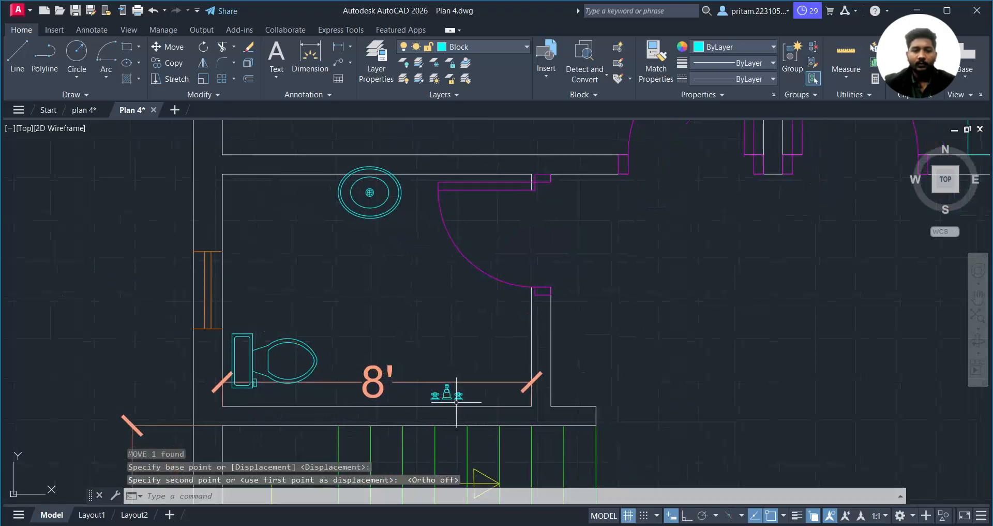
- Move the left-hand bathroom's tap block slightly down against the lower wall
{"action": "scroll", "coordinate": [456, 402], "scroll_direction": "up", "scroll_amount": 2}
{"action": "left_click", "coordinate": [432, 394]}
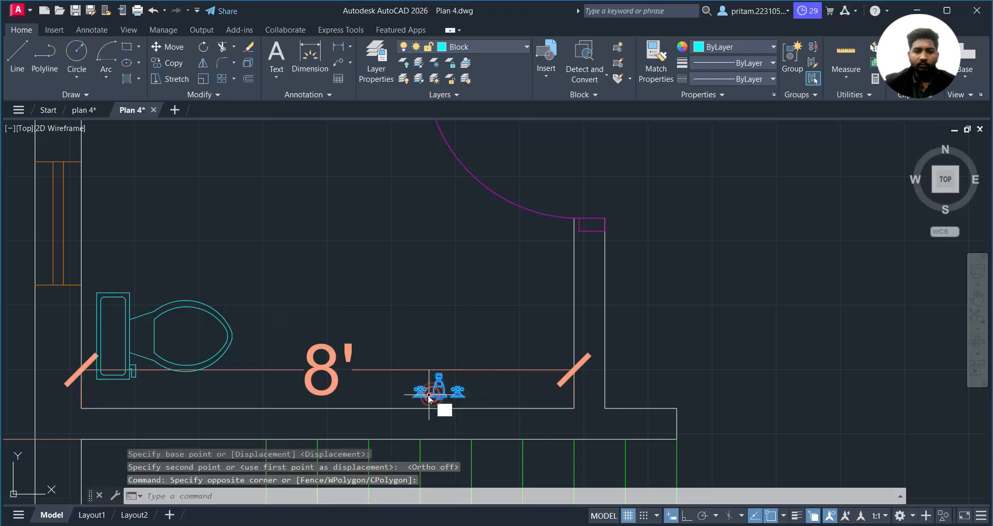
{"action": "type", "text": "m"}
{"action": "key", "text": "Return"}
{"action": "left_click", "coordinate": [430, 396]}
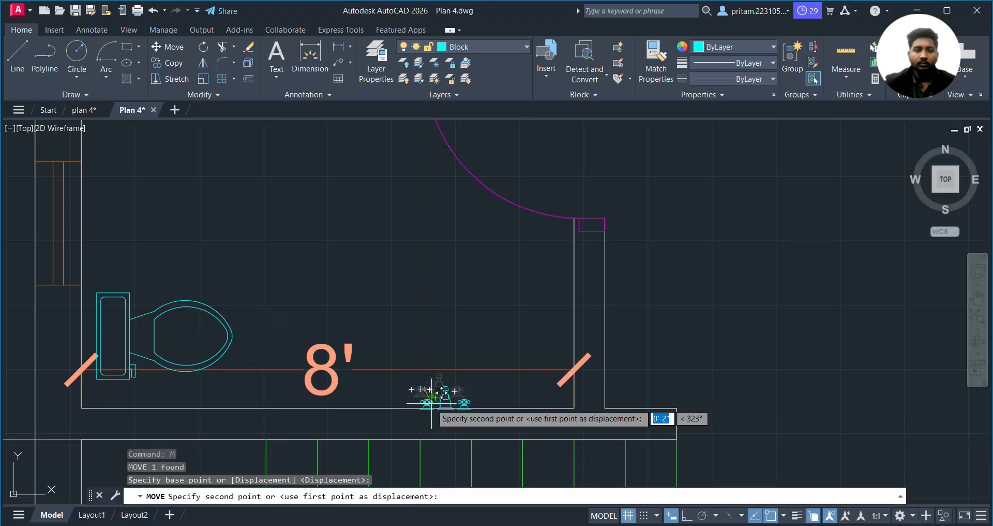
{"action": "left_click", "coordinate": [431, 401]}
- Move the left-hand bathroom's washbasin from the upper wall to the space below the door, near the door-side wall
{"action": "scroll", "coordinate": [495, 397], "scroll_direction": "down", "scroll_amount": 3}
{"action": "scroll", "coordinate": [410, 372], "scroll_direction": "up", "scroll_amount": 5}
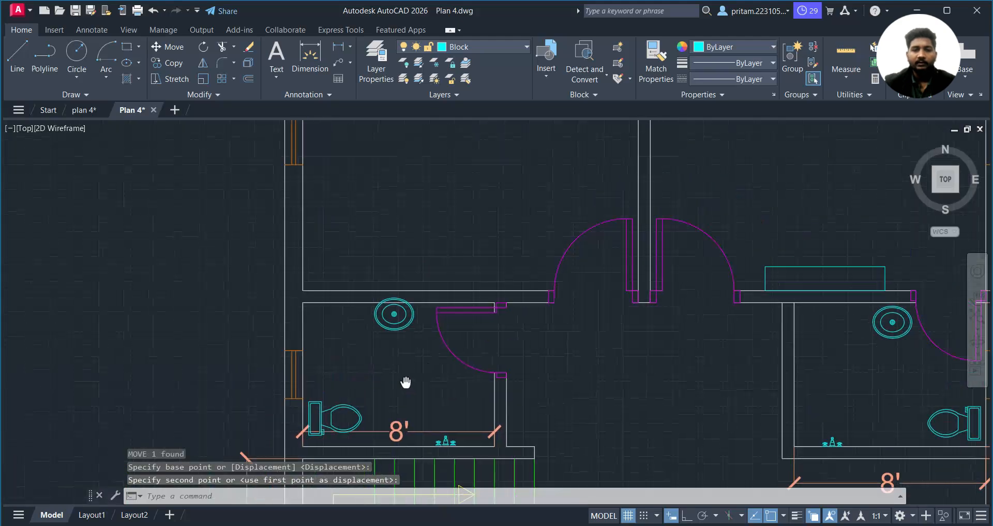
{"action": "left_click", "coordinate": [409, 321]}
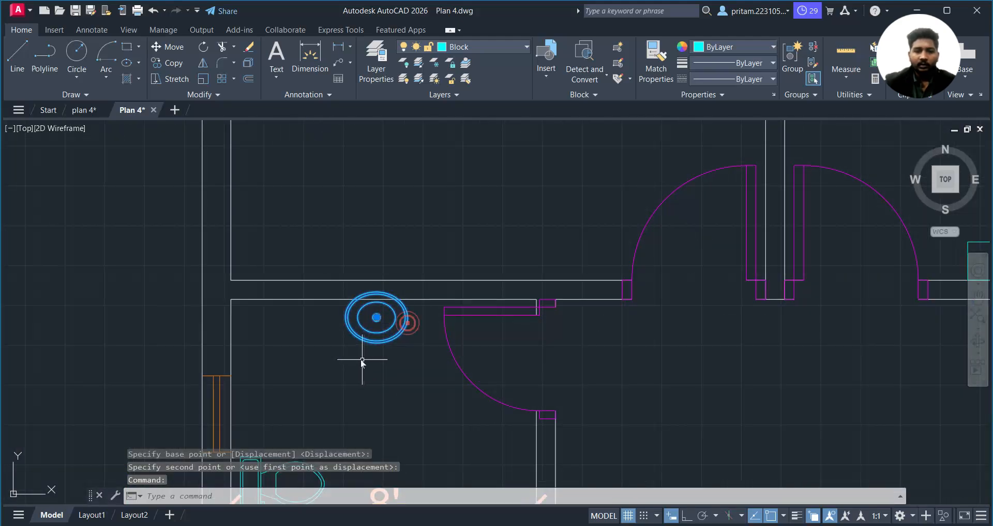
{"action": "type", "text": "m"}
{"action": "key", "text": "Return"}
{"action": "left_click", "coordinate": [376, 317]}
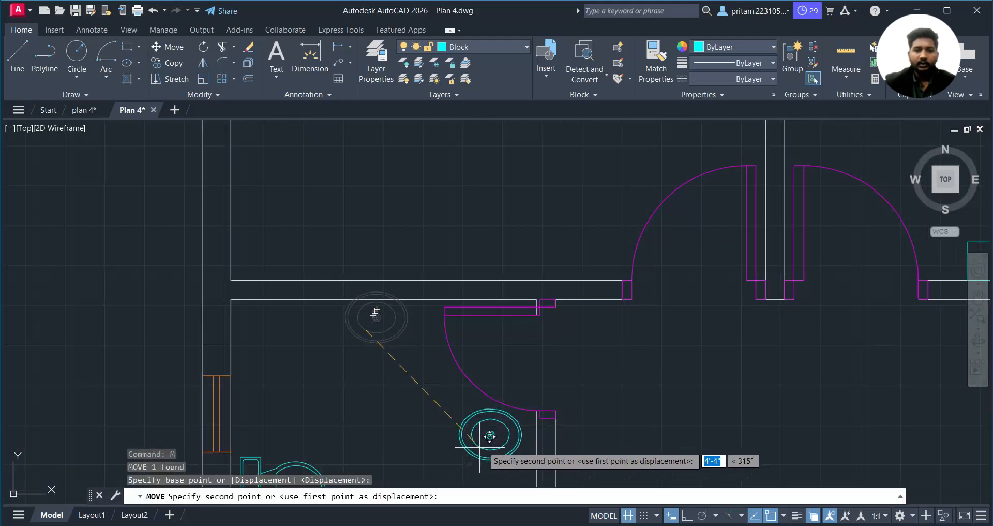
{"action": "left_click", "coordinate": [491, 438]}
- Rotate the left-hand bathroom's washbasin a quarter turn with Ortho on, so its long side runs parallel to the door-side wall
{"action": "middle_click_drag", "start_coordinate": [499, 424], "coordinate": [426, 265]}
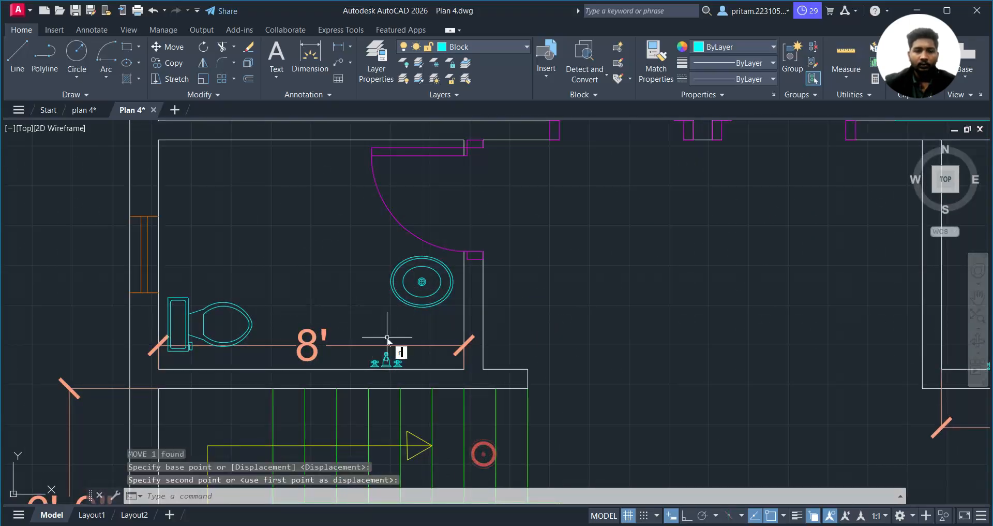
{"action": "type", "text": "RO"}
{"action": "key", "text": "Return"}
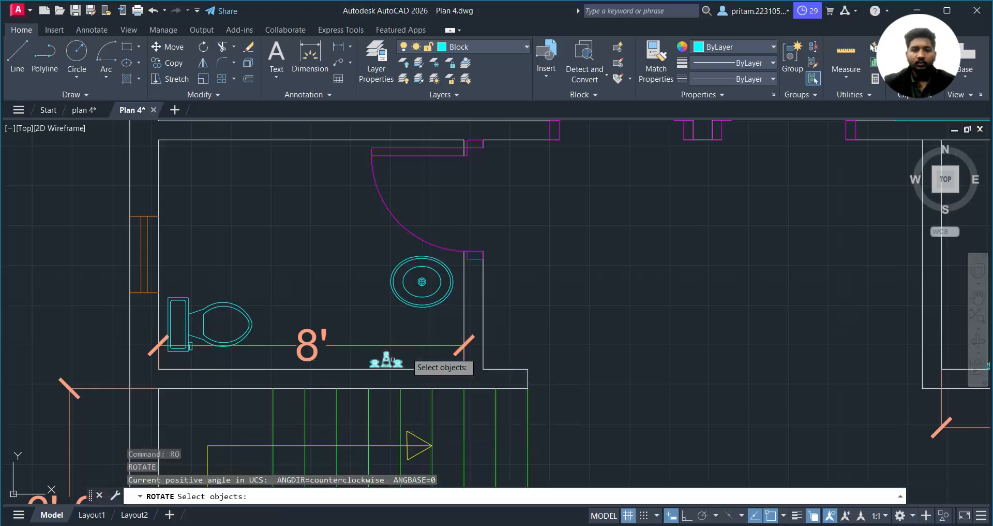
{"action": "left_click", "coordinate": [433, 276]}
{"action": "left_click", "coordinate": [421, 285]}
{"action": "key", "text": "Return"}
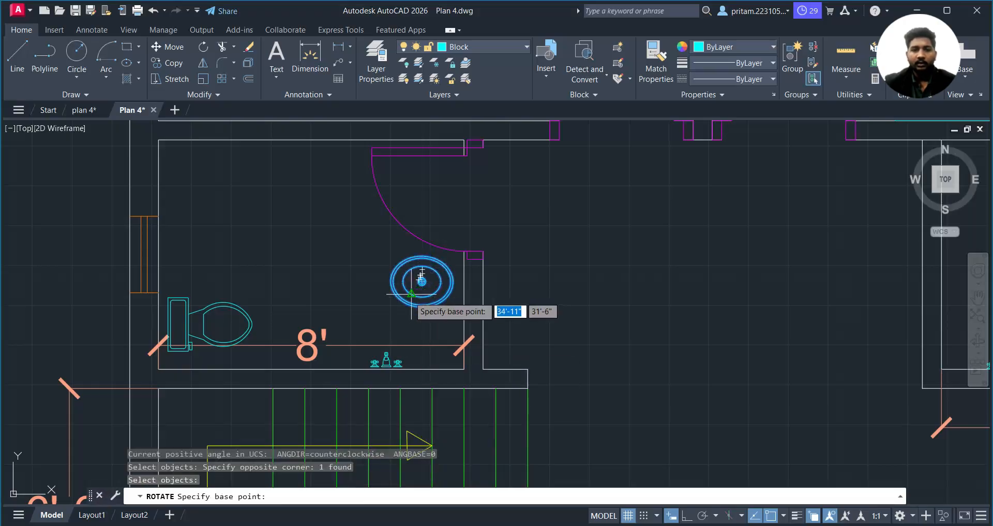
{"action": "left_click", "coordinate": [421, 305]}
{"action": "left_click", "coordinate": [688, 515]}
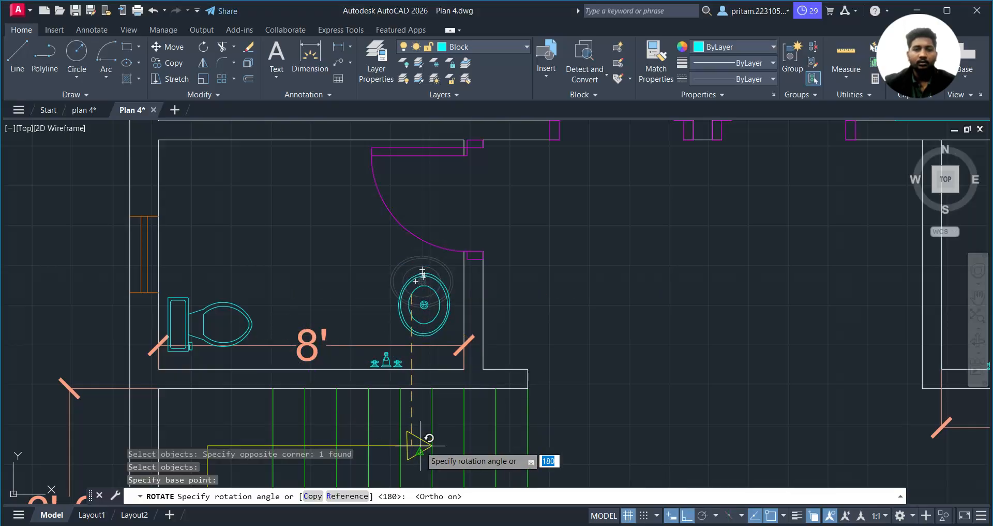
{"action": "key", "text": "Return"}
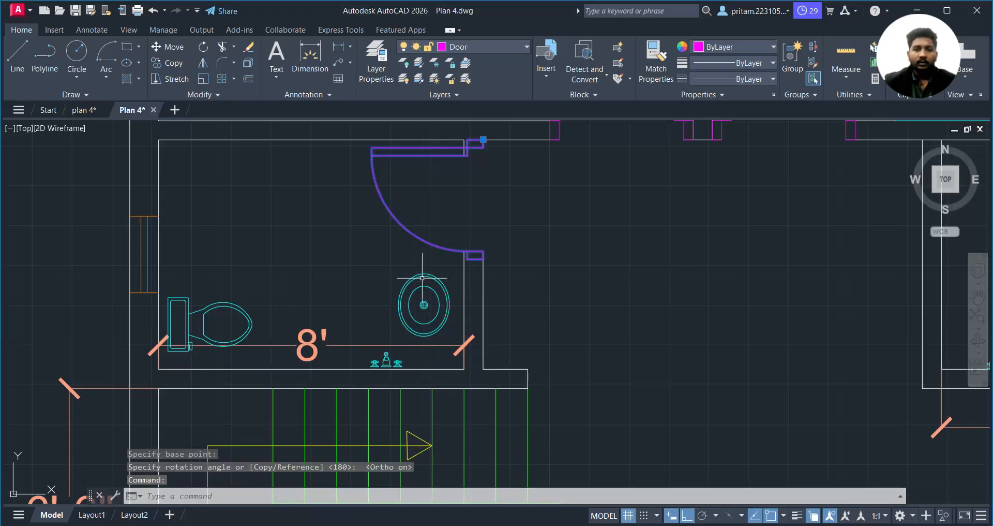
{"action": "key", "text": "Escape"}
- Check the left-hand toilet's layout in the reference plan 4 drawing and move the tap block left along the lower wall to match
{"action": "left_click", "coordinate": [82, 110]}
{"action": "scroll", "coordinate": [395, 346], "scroll_direction": "up", "scroll_amount": 5}
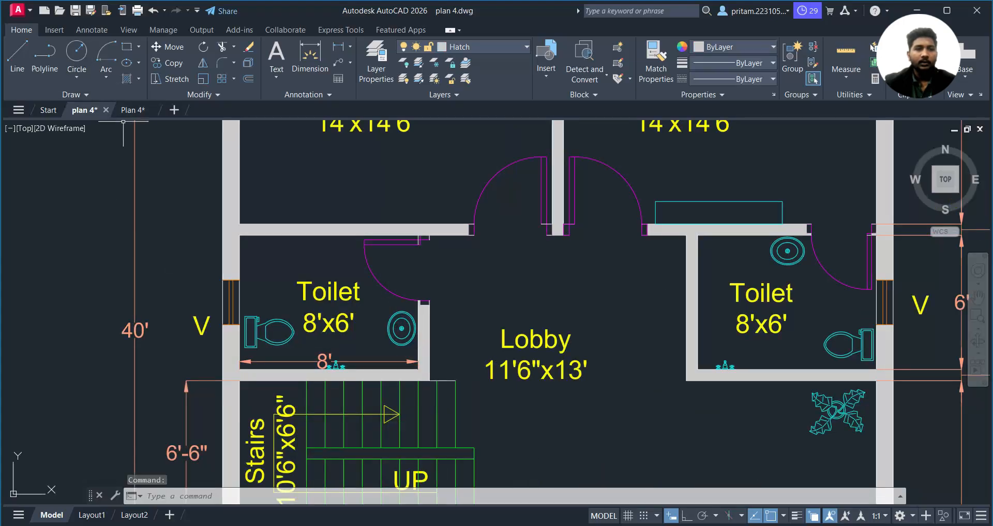
{"action": "left_click", "coordinate": [57, 192]}
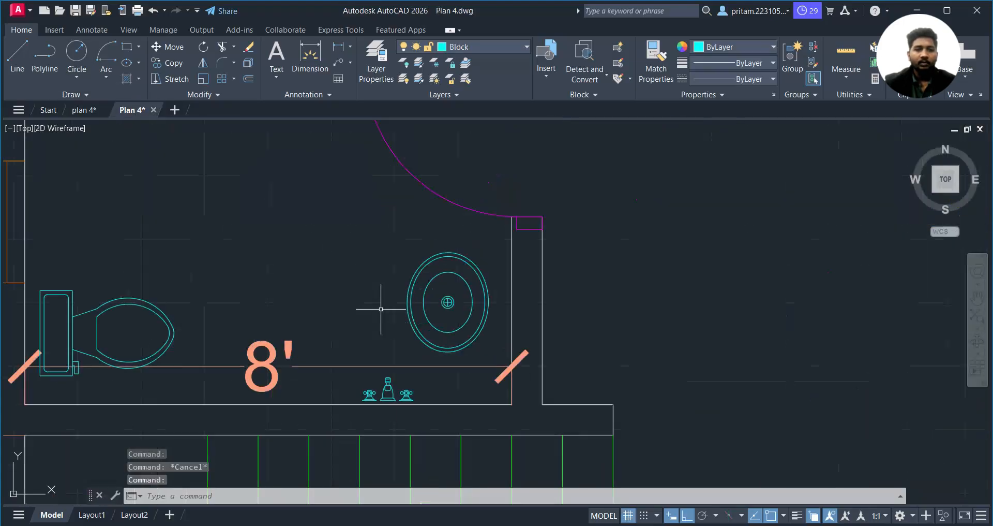
{"action": "left_click", "coordinate": [424, 385]}
{"action": "left_click", "coordinate": [388, 393]}
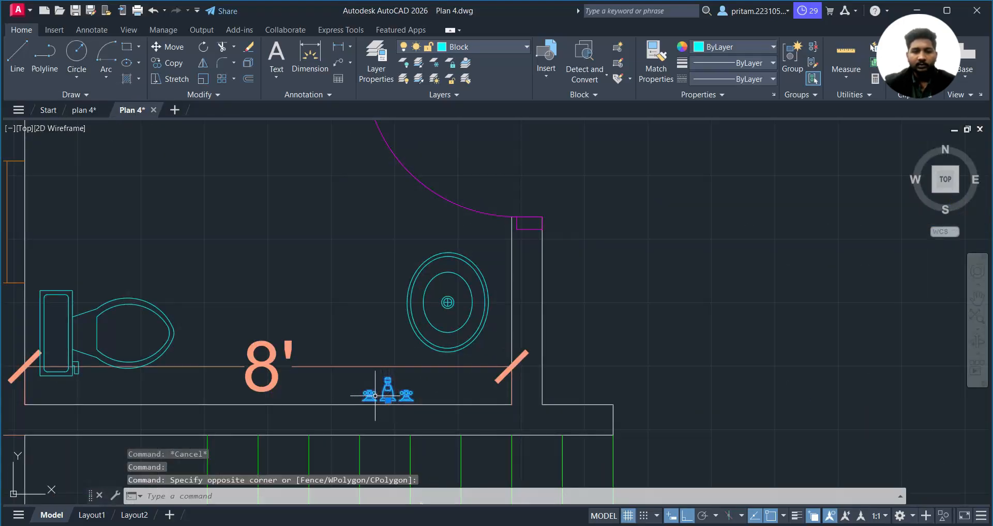
{"action": "type", "text": "m"}
{"action": "key", "text": "Return"}
{"action": "left_click", "coordinate": [375, 395]}
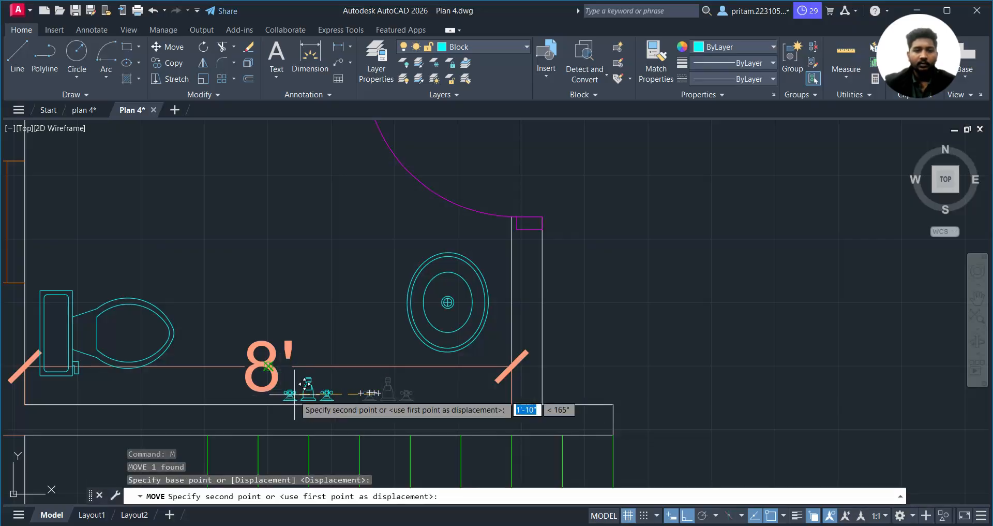
{"action": "left_click", "coordinate": [284, 393]}
- Shift the left-hand bathroom's washbasin horizontally toward the door-side wall in two small moves
{"action": "left_click", "coordinate": [487, 280]}
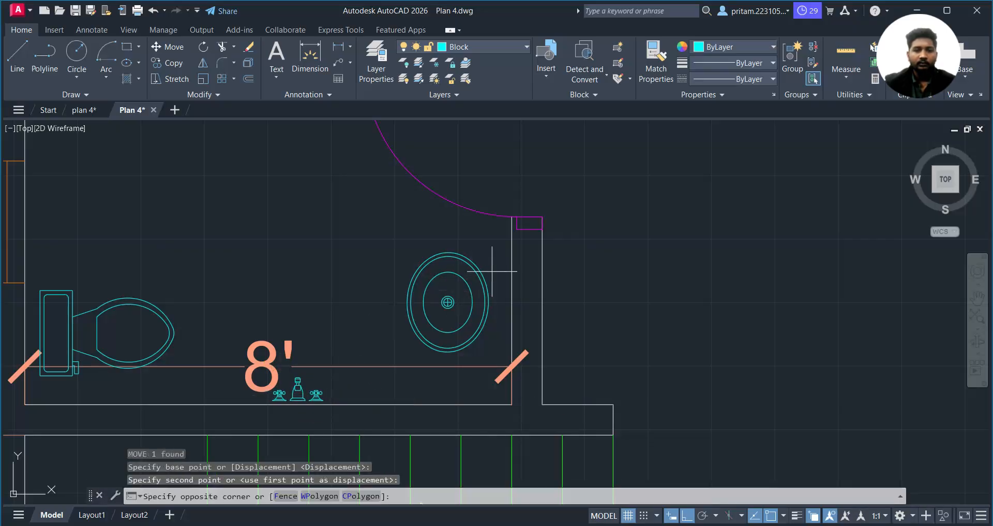
{"action": "left_click", "coordinate": [439, 298]}
{"action": "key", "text": "Return"}
{"action": "left_click", "coordinate": [448, 302]}
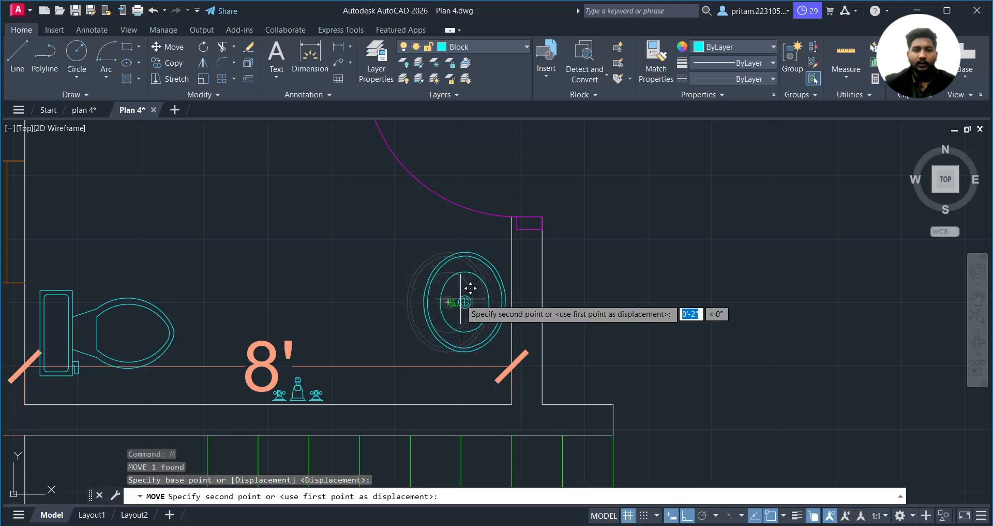
{"action": "left_click", "coordinate": [458, 302]}
{"action": "left_click", "coordinate": [491, 284]}
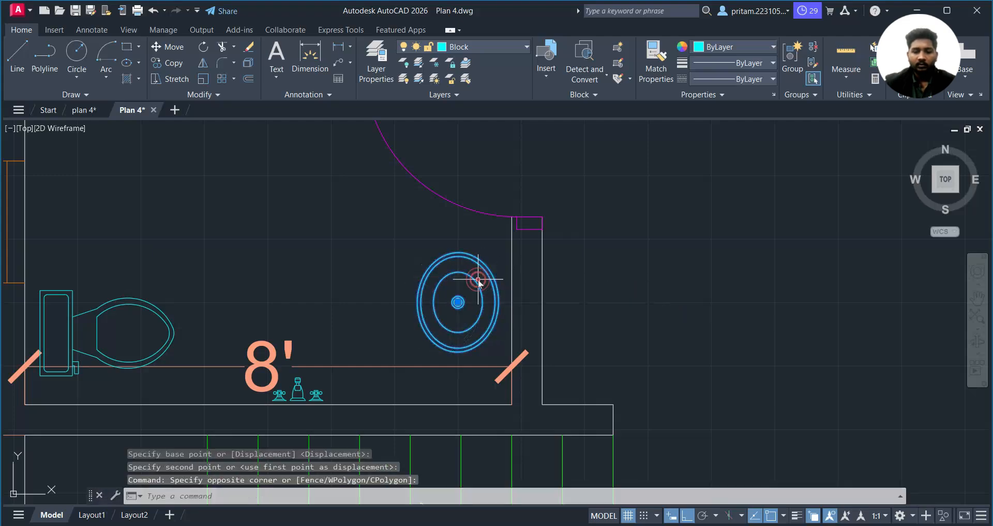
{"action": "type", "text": "m"}
{"action": "key", "text": "Return"}
{"action": "left_click", "coordinate": [477, 280]}
{"action": "left_click", "coordinate": [483, 278]}
{"action": "scroll", "coordinate": [477, 294], "scroll_direction": "down", "scroll_amount": 2}
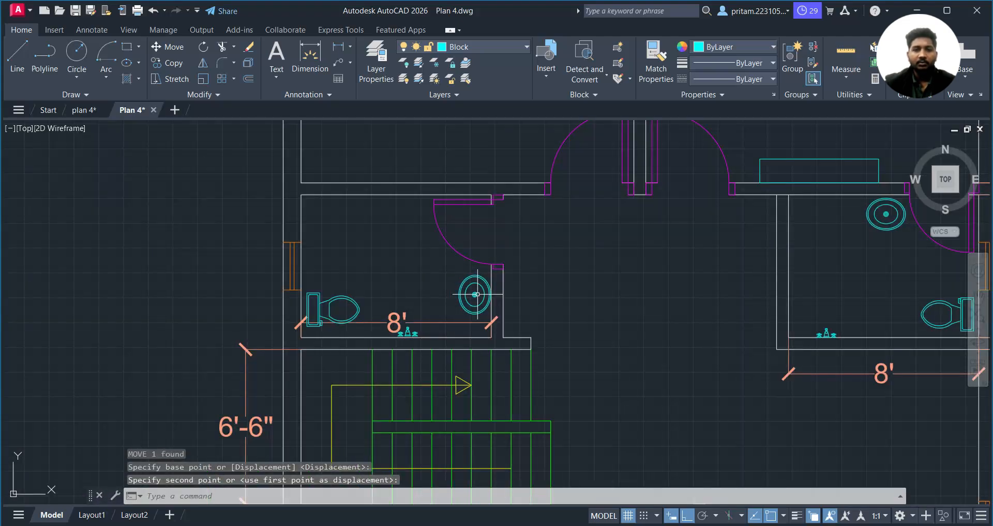
{"action": "key", "text": "Escape"}
- Save the Plan 4 drawing
{"action": "scroll", "coordinate": [497, 294], "scroll_direction": "down", "scroll_amount": 3}
{"action": "scroll", "coordinate": [362, 246], "scroll_direction": "up", "scroll_amount": 4}
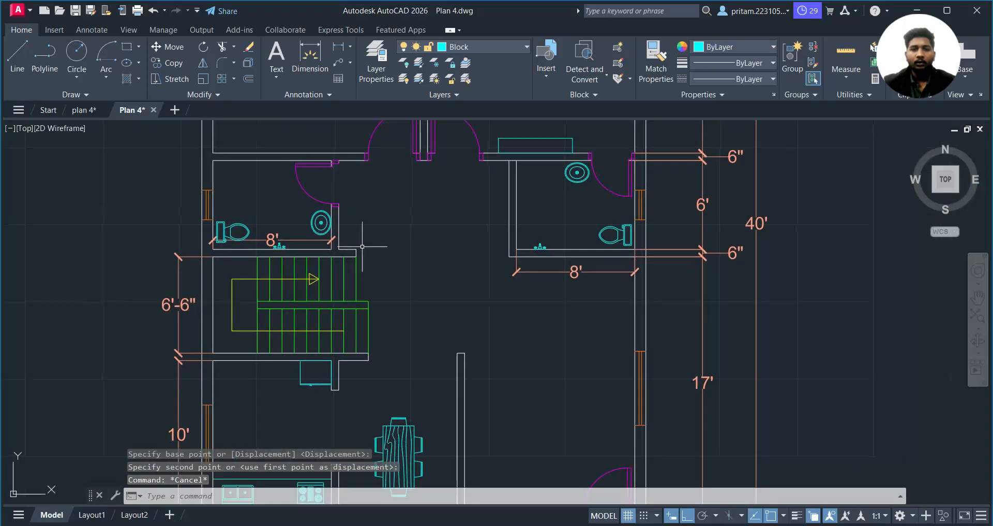
{"action": "scroll", "coordinate": [362, 247], "scroll_direction": "down", "scroll_amount": 2}
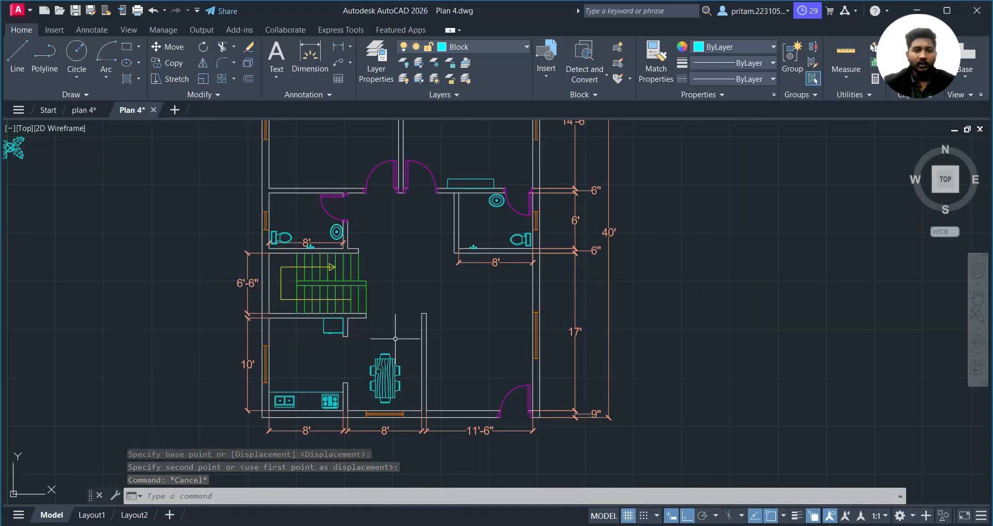
{"action": "key", "text": "ctrl+s"}
- Examine the whole floor plan and the sofa and plant blocks remaining outside it
{"action": "scroll", "coordinate": [322, 322], "scroll_direction": "down", "scroll_amount": 3}
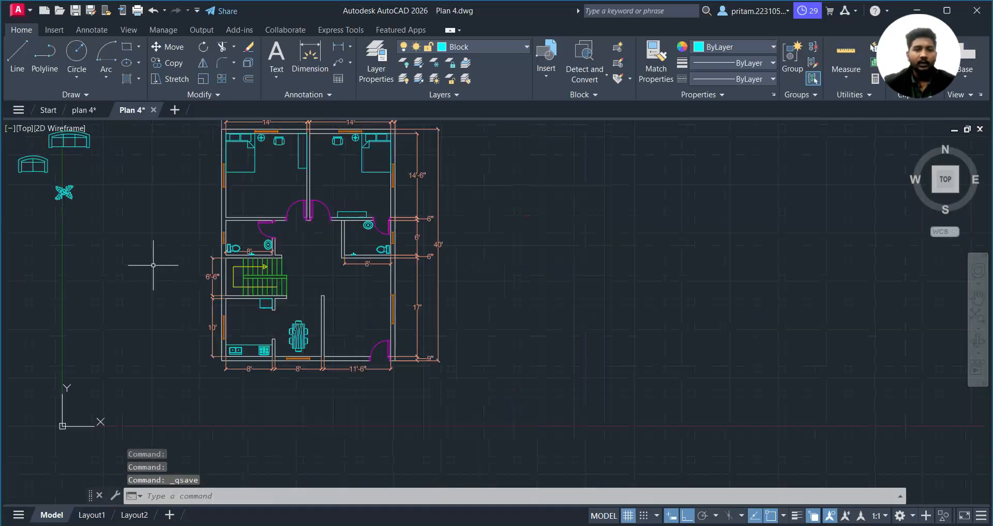
{"action": "middle_click_drag", "start_coordinate": [151, 266], "coordinate": [357, 312]}
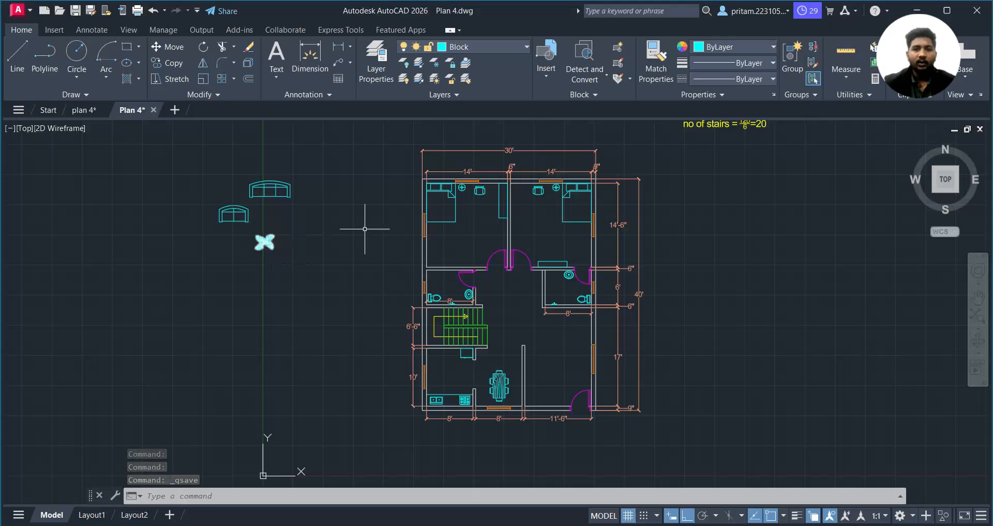
{"action": "scroll", "coordinate": [452, 275], "scroll_direction": "up", "scroll_amount": 4}
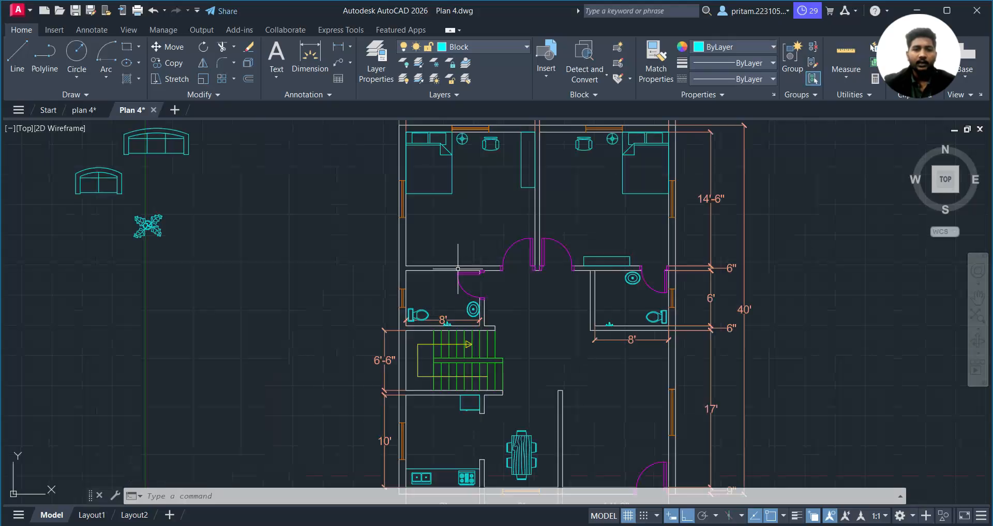
{"action": "scroll", "coordinate": [346, 339], "scroll_direction": "down", "scroll_amount": 2}
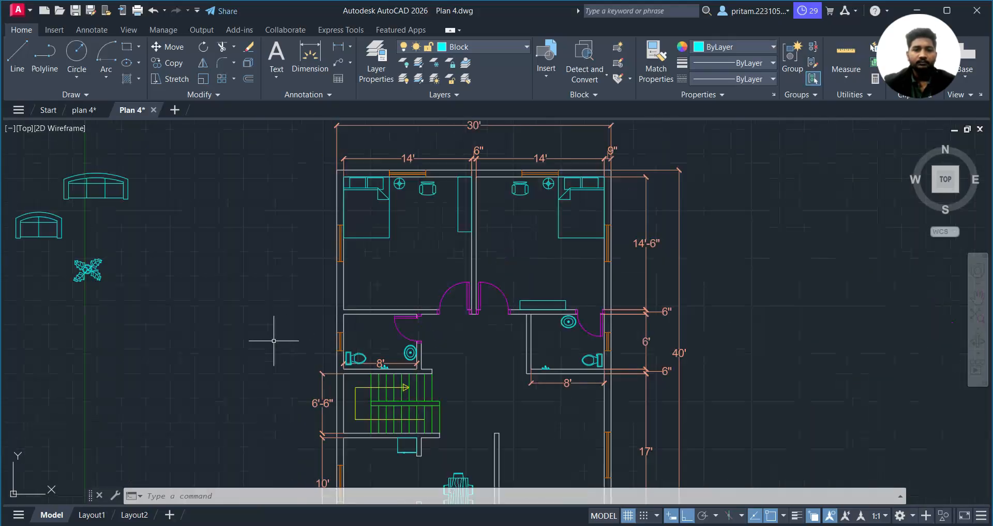
{"action": "scroll", "coordinate": [151, 260], "scroll_direction": "up", "scroll_amount": 1}
{"action": "middle_click_drag", "start_coordinate": [151, 260], "coordinate": [303, 265]}
{"action": "scroll", "coordinate": [303, 265], "scroll_direction": "down", "scroll_amount": 1}
{"action": "scroll", "coordinate": [329, 281], "scroll_direction": "down", "scroll_amount": 2}
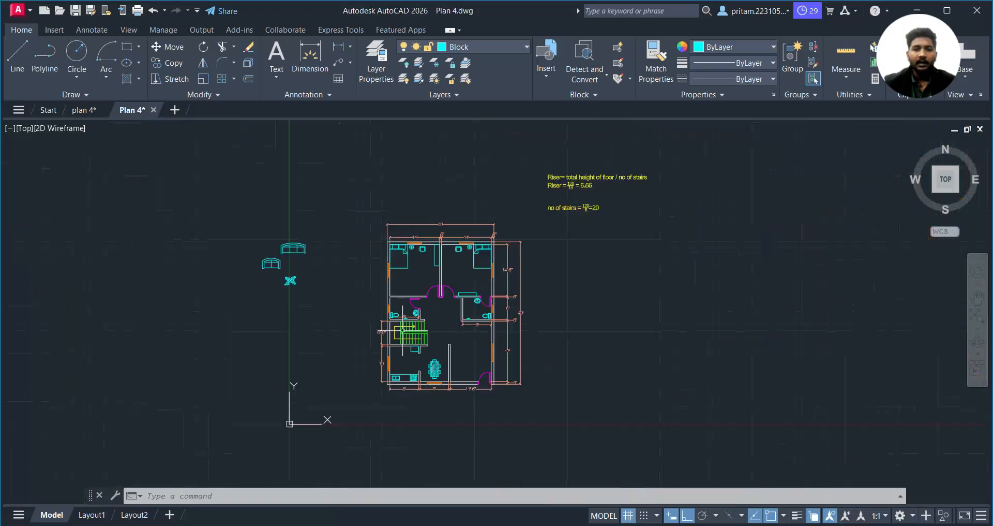
{"action": "scroll", "coordinate": [465, 369], "scroll_direction": "up", "scroll_amount": 2}
{"action": "scroll", "coordinate": [361, 168], "scroll_direction": "down", "scroll_amount": 3}
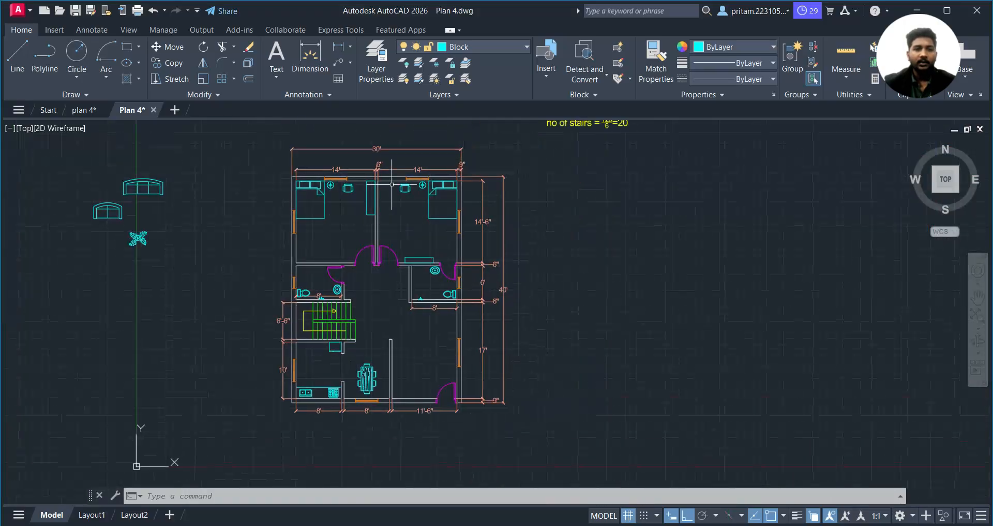
- Move the two-seat and three-seat sofas together from outside the plan into the 11'-6" wide living room, with Ortho off
{"action": "middle_click_drag", "start_coordinate": [171, 168], "coordinate": [212, 187]}
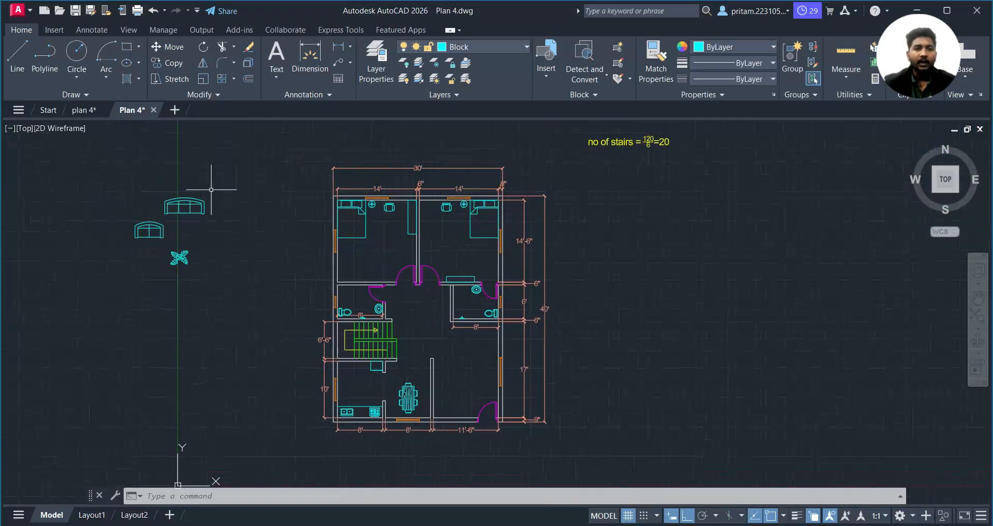
{"action": "left_click", "coordinate": [223, 192]}
{"action": "left_click", "coordinate": [134, 228]}
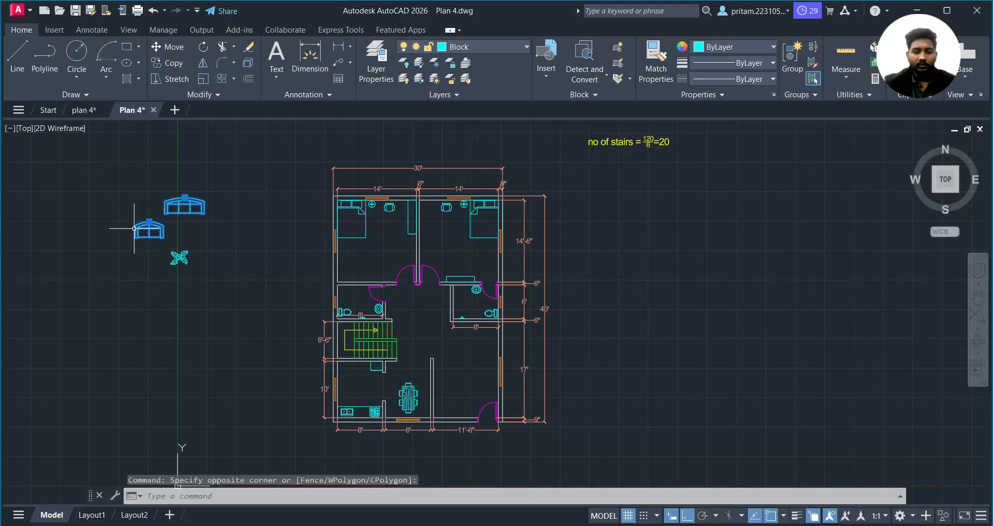
{"action": "type", "text": "n"}
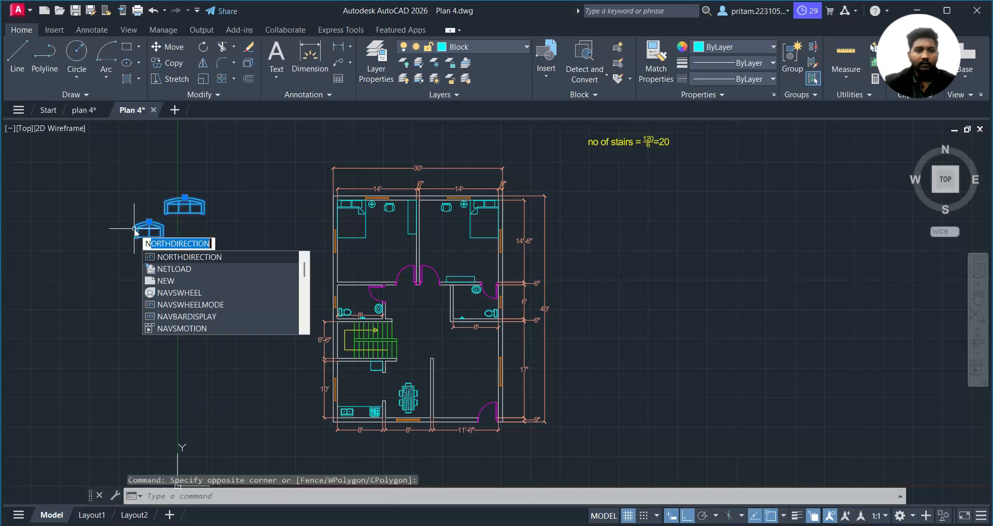
{"action": "key", "text": "BackSpace"}
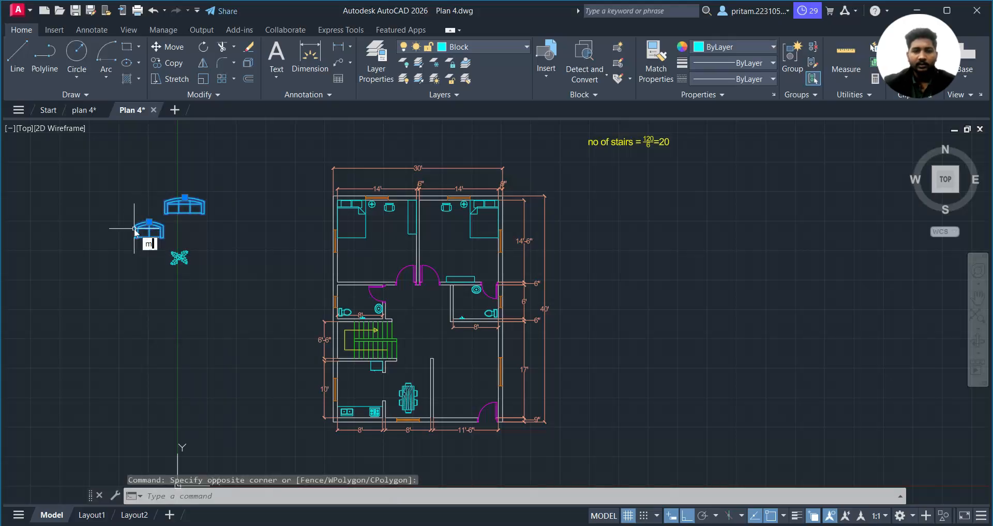
{"action": "type", "text": "m"}
{"action": "key", "text": "Return"}
{"action": "left_click", "coordinate": [134, 231]}
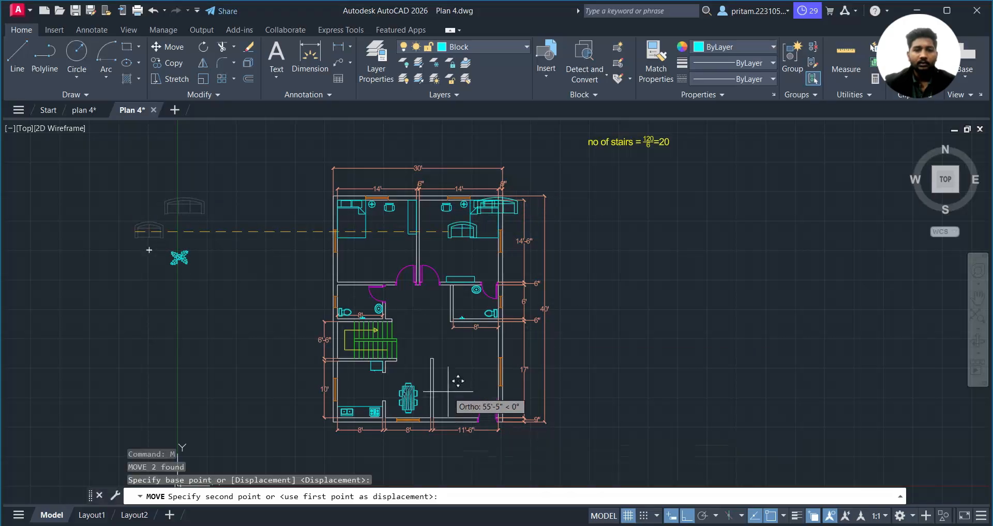
{"action": "left_click", "coordinate": [687, 515]}
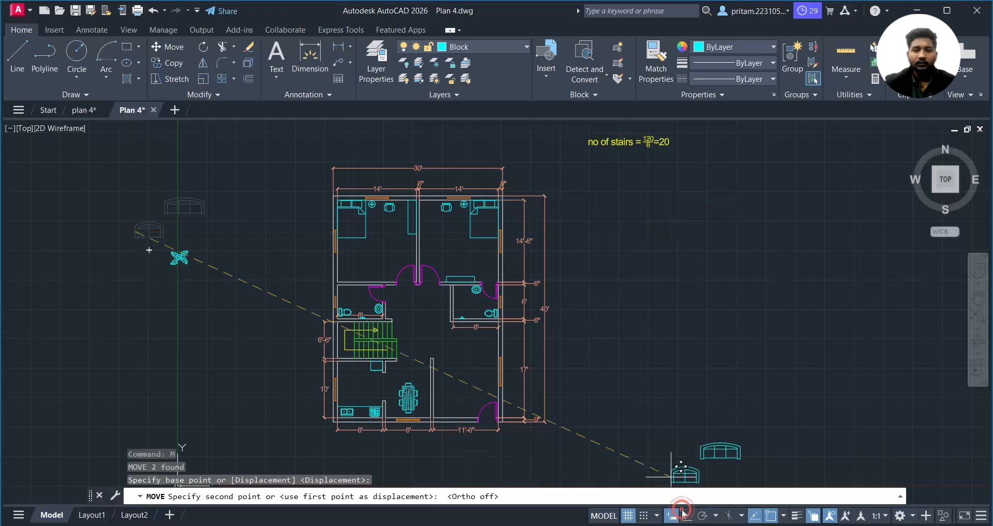
{"action": "left_click", "coordinate": [438, 389]}
- Move the two-seat sofa up off the living room's partition wall, to just beyond the wall's upper end
{"action": "scroll", "coordinate": [448, 398], "scroll_direction": "up", "scroll_amount": 6}
{"action": "left_click", "coordinate": [490, 344]}
{"action": "left_click", "coordinate": [453, 374]}
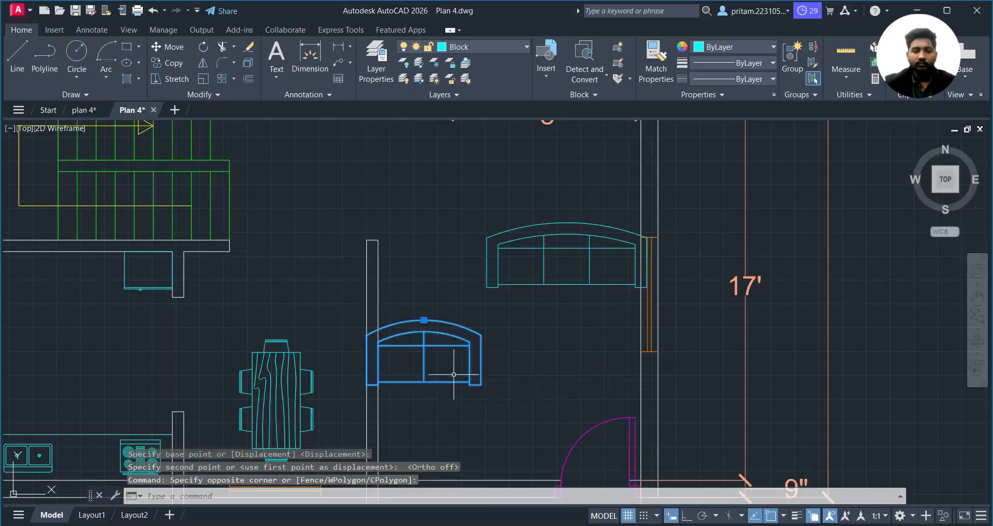
{"action": "key", "text": "Return"}
{"action": "left_click", "coordinate": [454, 374]}
{"action": "left_click", "coordinate": [460, 193]}
- Move the three-seat sofa away from the window wall, down and left into the open floor beside the partition wall
{"action": "left_click", "coordinate": [566, 211]}
{"action": "left_click", "coordinate": [497, 297]}
{"action": "key", "text": "Return"}
{"action": "left_click", "coordinate": [498, 285]}
{"action": "left_click", "coordinate": [443, 334]}
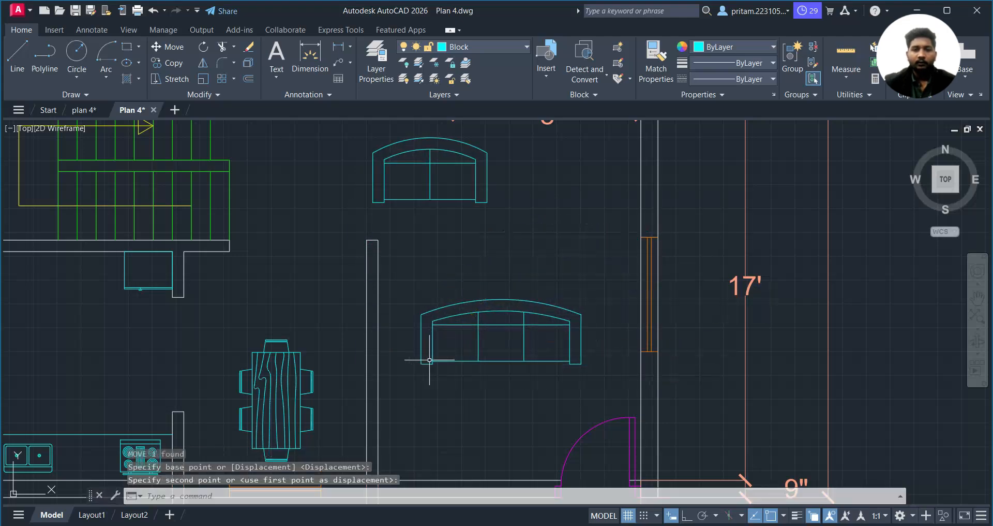
- Scale the three-seat sofa in the living room by a factor of 0.7 from its upper left corner
{"action": "key", "text": "Escape"}
{"action": "left_click", "coordinate": [450, 298]}
{"action": "left_click", "coordinate": [423, 346]}
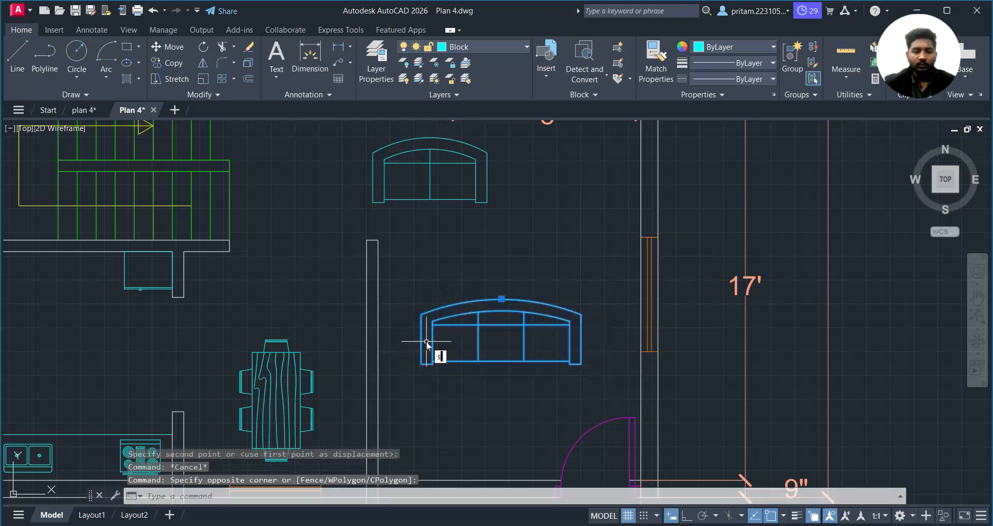
{"action": "key", "text": "Return"}
{"action": "left_click", "coordinate": [423, 314]}
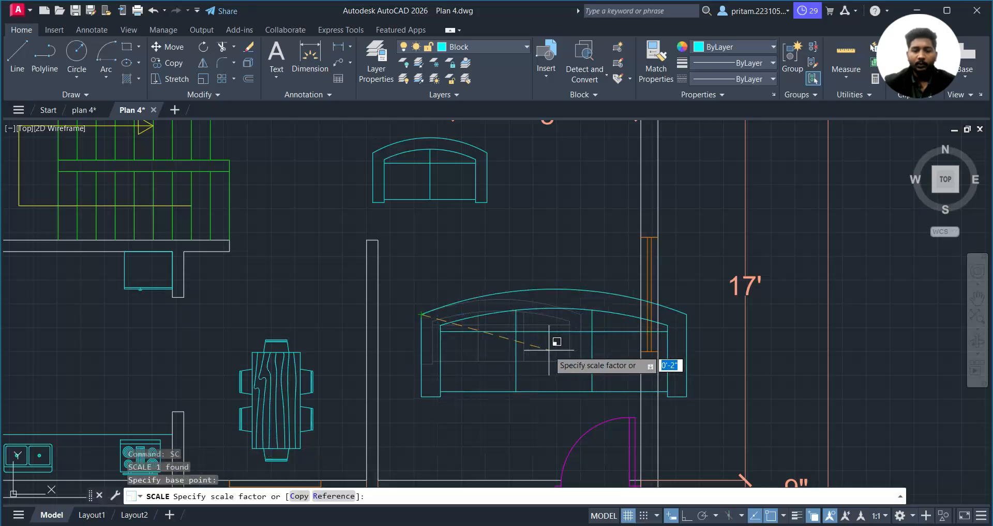
{"action": "key", "text": "Return"}
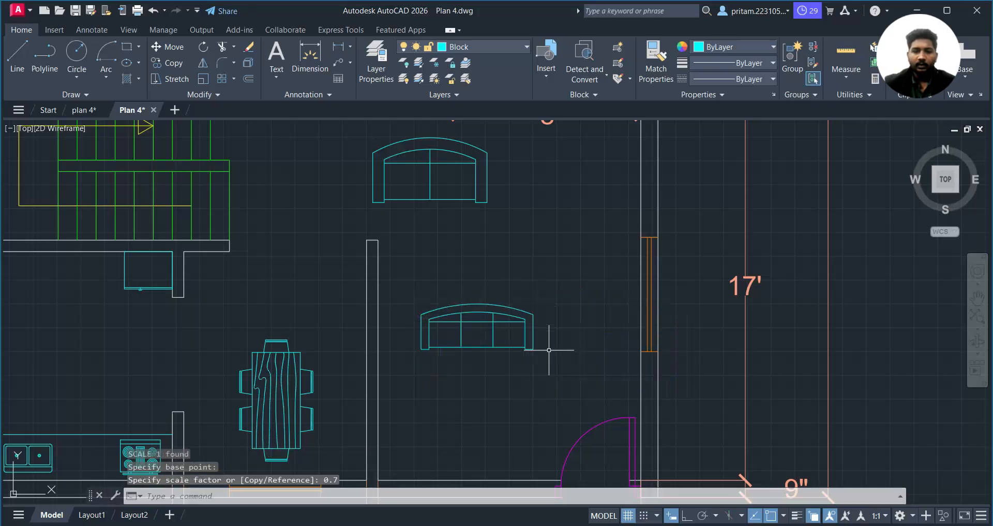
- Scale the two-seat sofa above the partition wall's upper end by 0.7 from its upper left corner
{"action": "middle_click_drag", "start_coordinate": [563, 284], "coordinate": [539, 222]}
{"action": "left_click", "coordinate": [539, 222]}
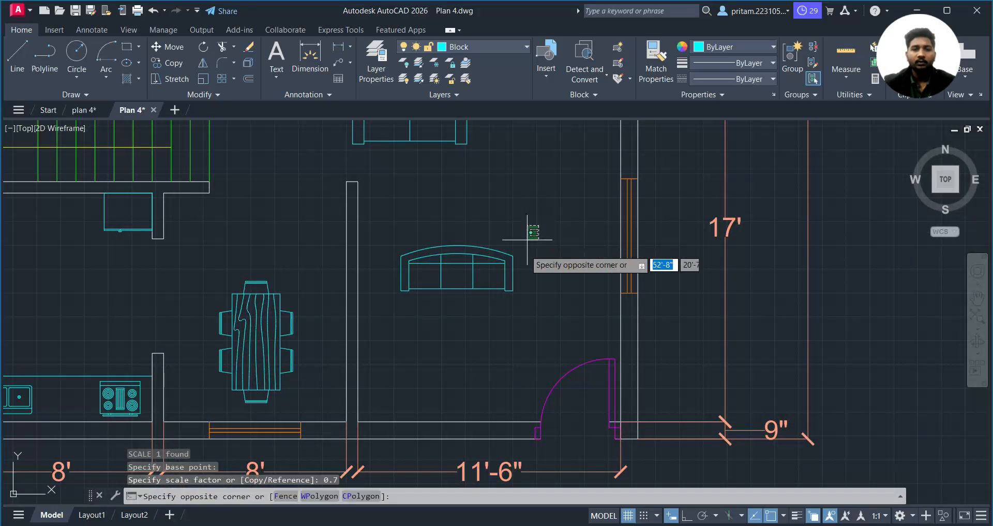
{"action": "middle_click_drag", "start_coordinate": [550, 253], "coordinate": [569, 306]}
{"action": "left_click", "coordinate": [550, 166]}
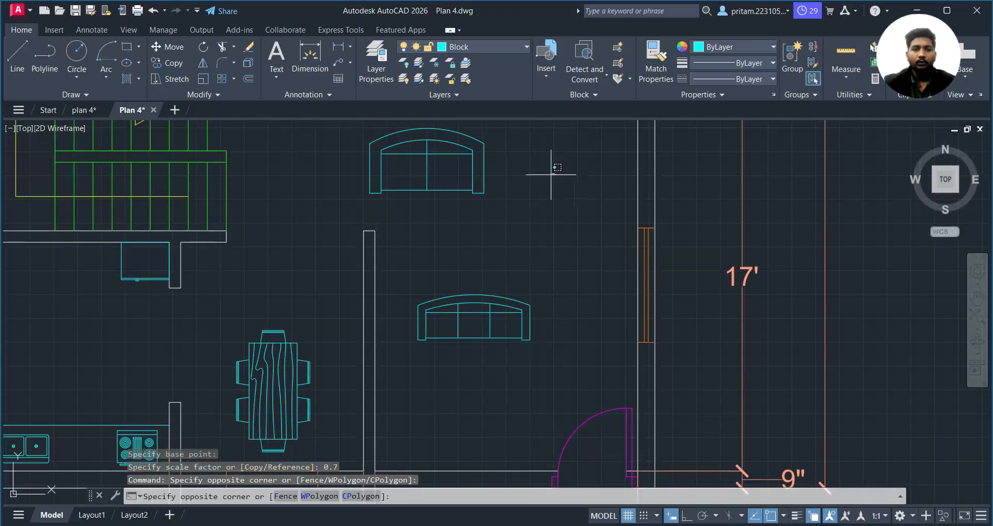
{"action": "left_click", "coordinate": [383, 228]}
{"action": "middle_click_drag", "start_coordinate": [426, 222], "coordinate": [478, 334]}
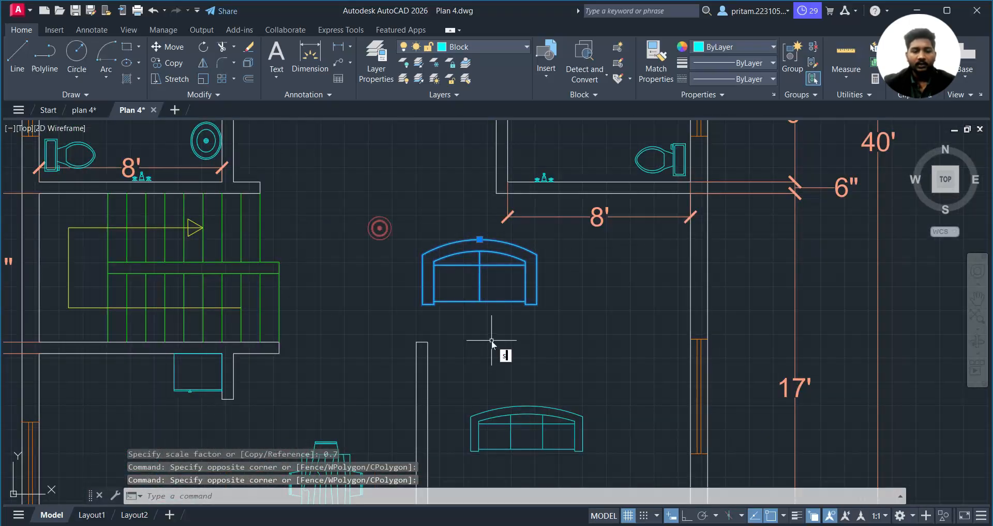
{"action": "key", "text": "Return"}
{"action": "left_click", "coordinate": [422, 254]}
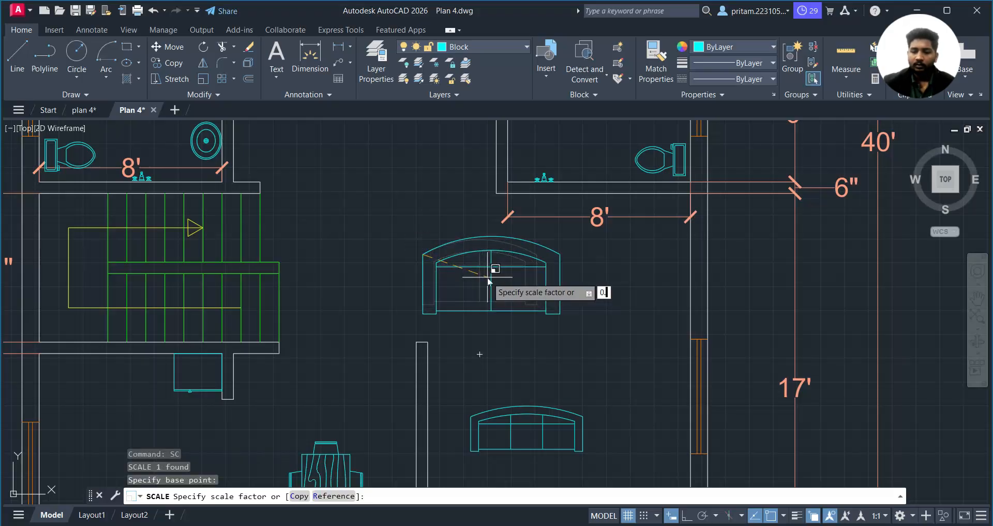
{"action": "key", "text": "Return"}
- Move the two-seat sofa into the living room, just below the three-seat sofa and beside the partition wall
{"action": "left_click_drag", "start_coordinate": [493, 240], "coordinate": [478, 274]}
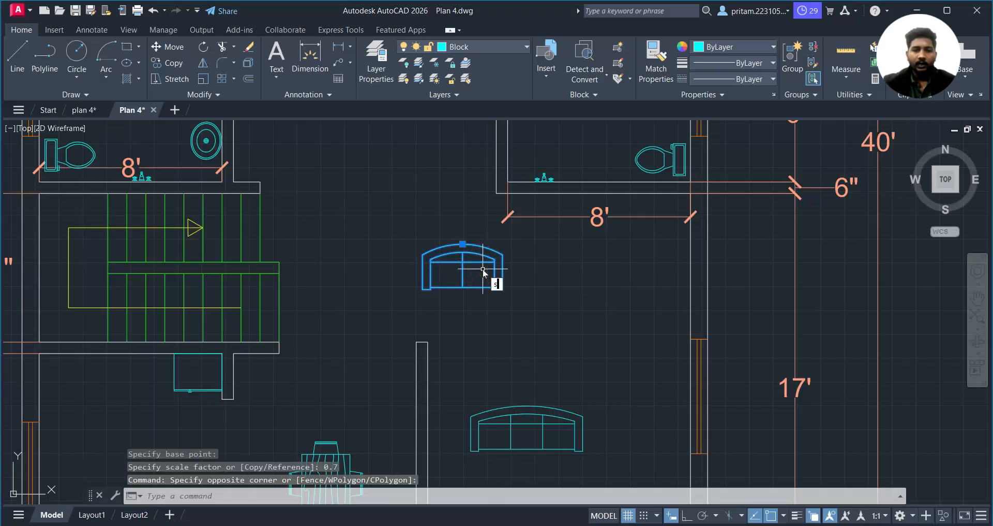
{"action": "key", "text": "Escape"}
{"action": "left_click", "coordinate": [507, 269]}
{"action": "left_click", "coordinate": [483, 276]}
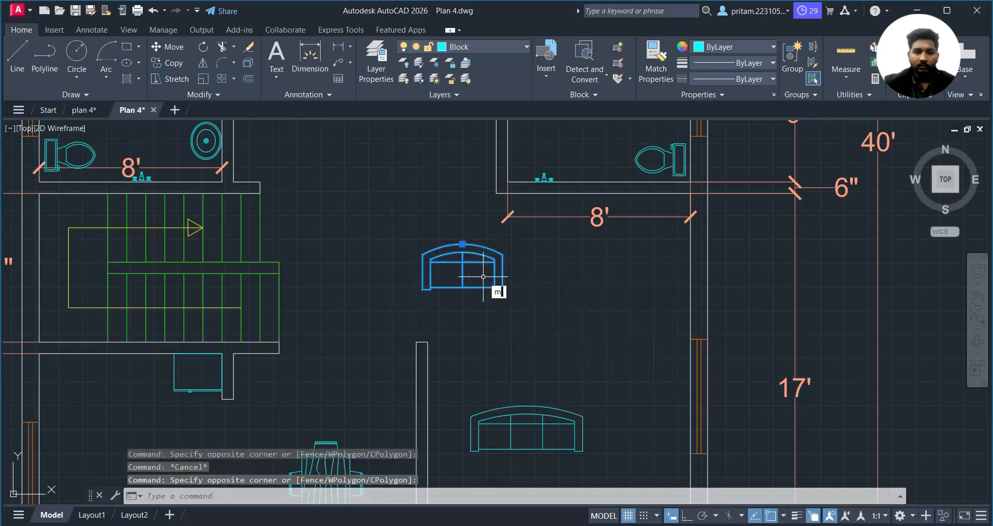
{"action": "type", "text": "m"}
{"action": "key", "text": "Return"}
{"action": "left_click", "coordinate": [483, 276]}
{"action": "scroll", "coordinate": [482, 310], "scroll_direction": "down", "scroll_amount": 2}
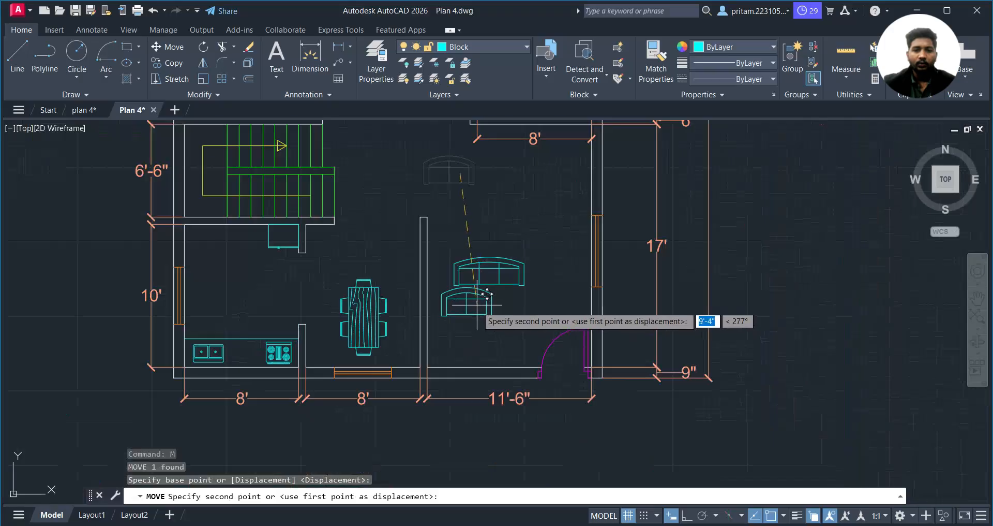
{"action": "left_click", "coordinate": [486, 300]}
- Move the three-seat sofa slightly right and up, further away from the two-seat sofa
{"action": "left_click", "coordinate": [526, 241]}
{"action": "left_click", "coordinate": [510, 271]}
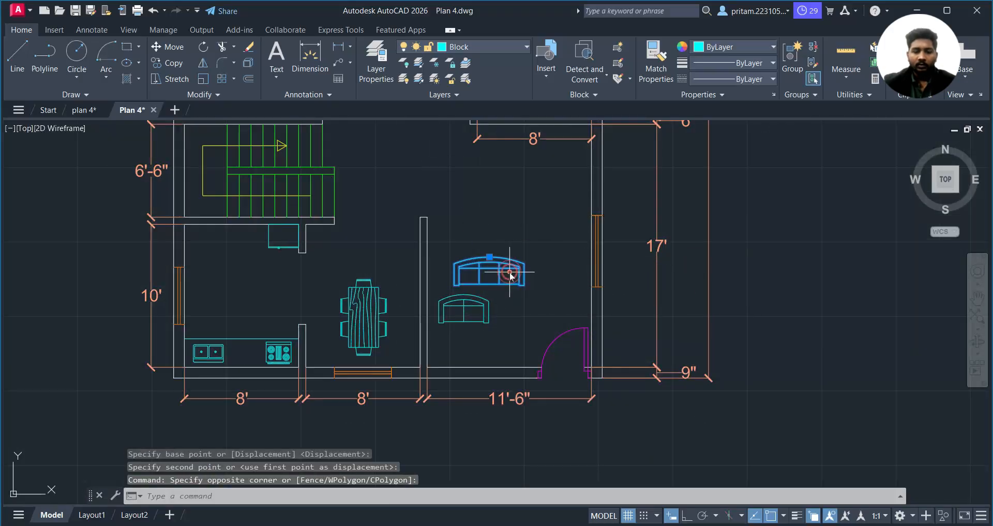
{"action": "type", "text": "m"}
{"action": "key", "text": "Return"}
{"action": "left_click", "coordinate": [510, 271]}
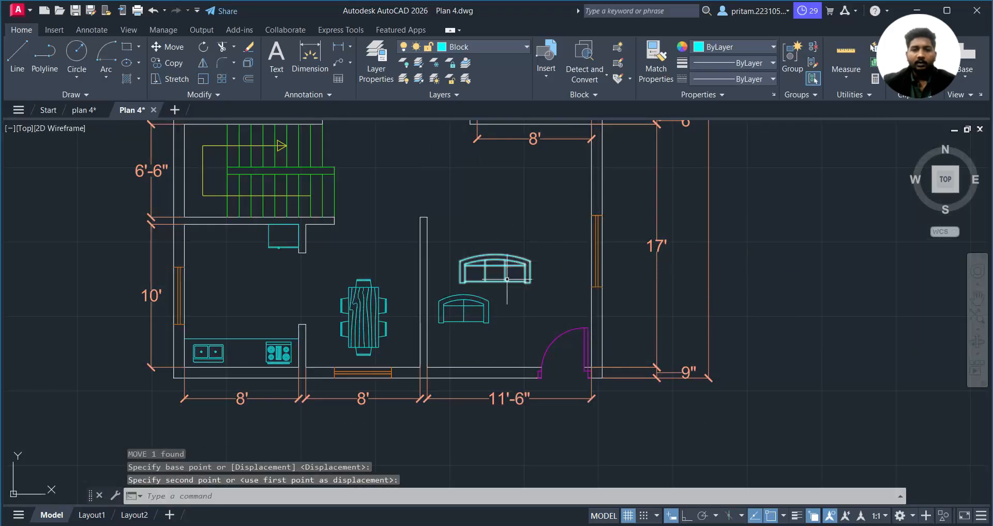
- Rotate the two-seat sofa a quarter turn about its back's midpoint with Ortho on, so its back faces the partition wall
{"action": "scroll", "coordinate": [505, 283], "scroll_direction": "up", "scroll_amount": 1}
{"action": "middle_click_drag", "start_coordinate": [502, 284], "coordinate": [481, 275]}
{"action": "left_click", "coordinate": [475, 293]}
{"action": "left_click", "coordinate": [452, 324]}
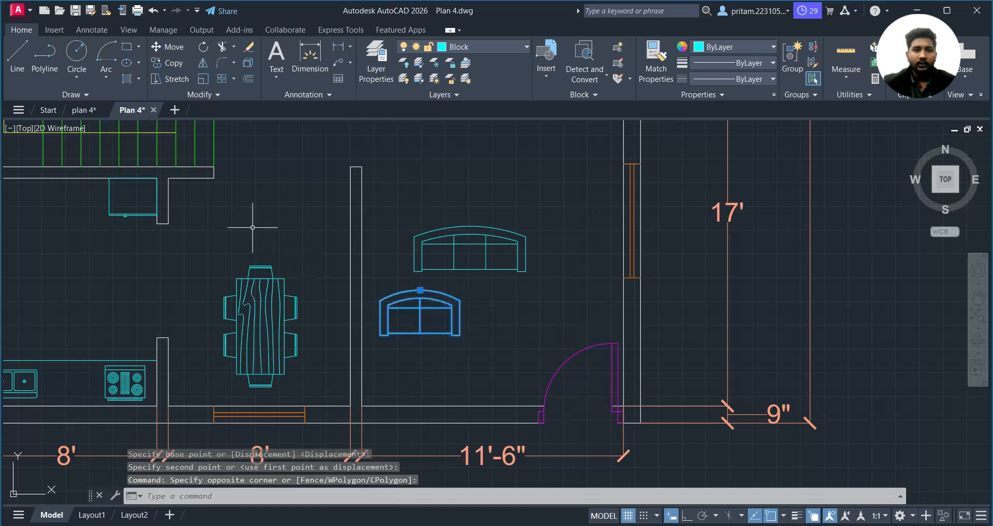
{"action": "left_click", "coordinate": [204, 47]}
{"action": "left_click", "coordinate": [420, 290]}
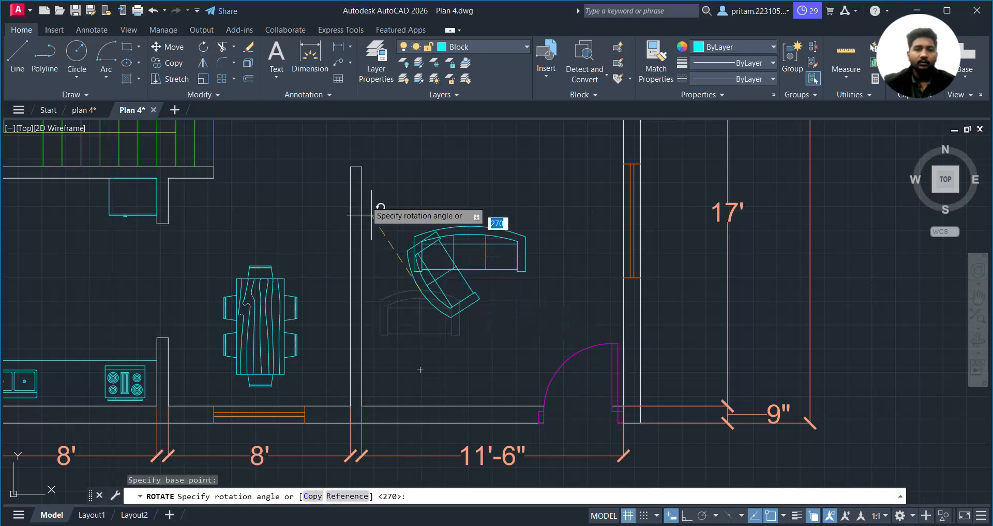
{"action": "left_click", "coordinate": [691, 514]}
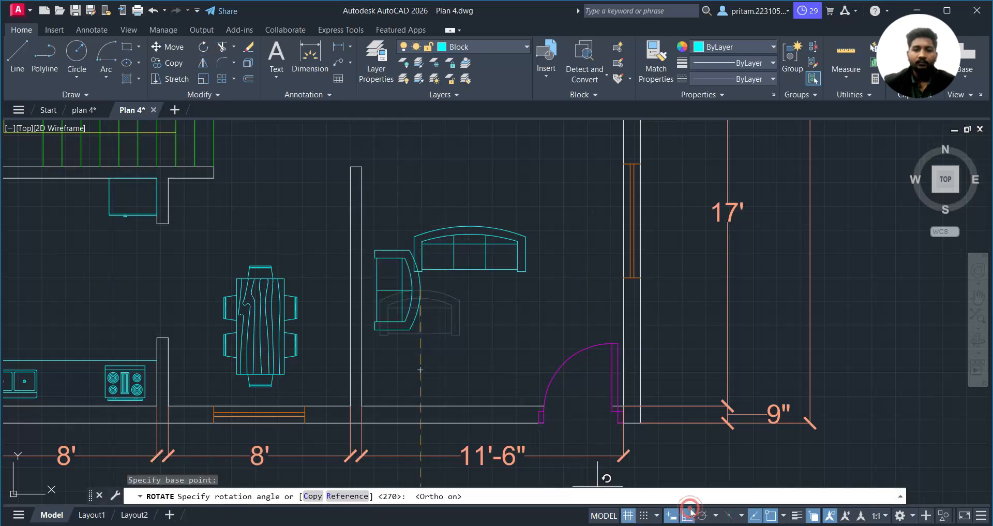
{"action": "left_click", "coordinate": [421, 196]}
- Move the rotated two-seat sofa horizontally toward the partition wall, leaving a small gap to the wall
{"action": "left_click", "coordinate": [470, 305]}
{"action": "left_click", "coordinate": [409, 331]}
{"action": "type", "text": "m"}
{"action": "key", "text": "Return"}
{"action": "left_click", "coordinate": [420, 290]}
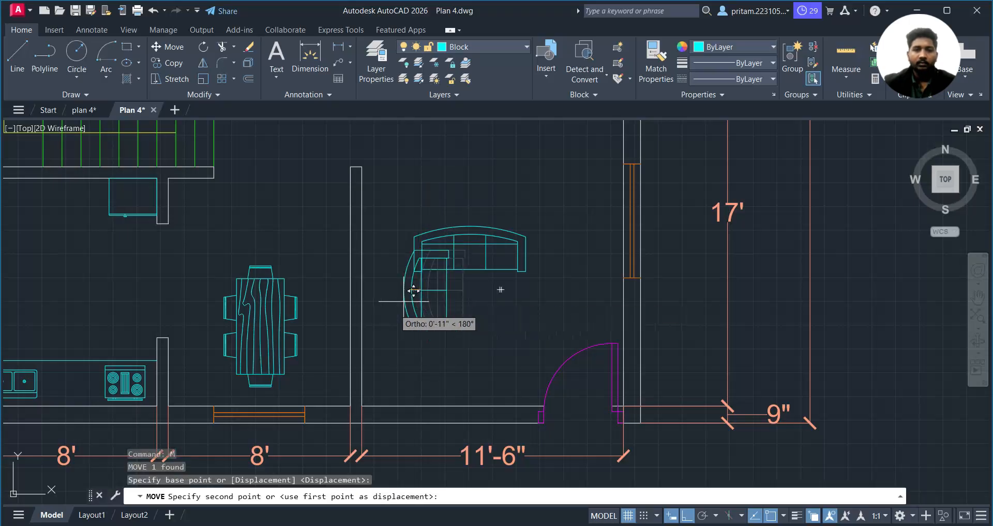
{"action": "left_click", "coordinate": [382, 297]}
- Move the three-seat sofa straight up so that it overlaps the two-seat sofa less
{"action": "left_click", "coordinate": [512, 186]}
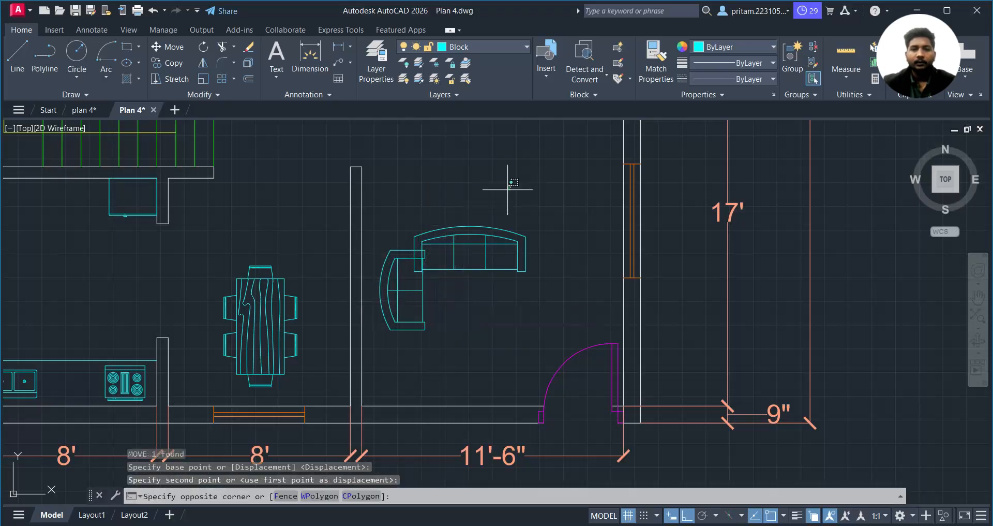
{"action": "left_click", "coordinate": [434, 284]}
{"action": "scroll", "coordinate": [479, 253], "scroll_direction": "up", "scroll_amount": 4}
{"action": "type", "text": "m"}
{"action": "key", "text": "Return"}
{"action": "left_click", "coordinate": [456, 205]}
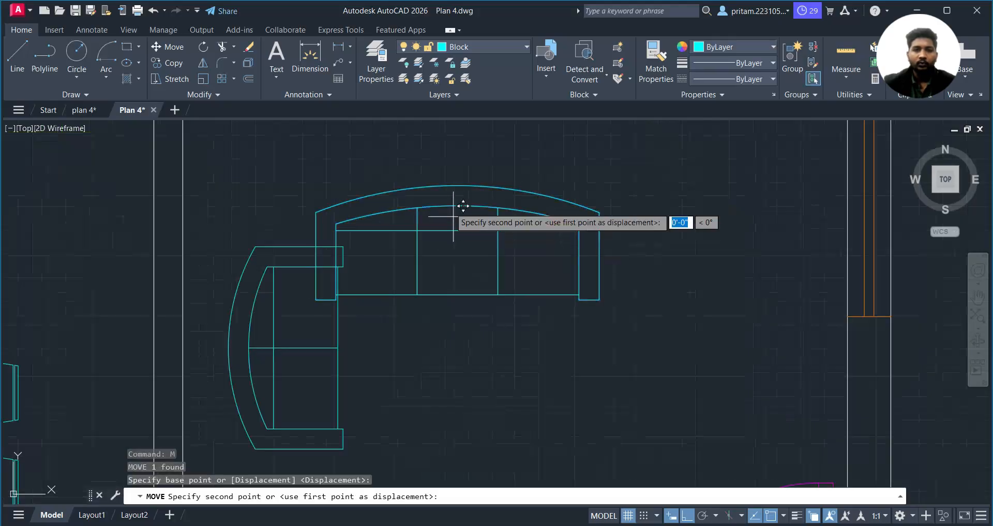
{"action": "left_click", "coordinate": [450, 173]}
- Move the two-seat sofa straight down until its armrest clears the three-seat sofa
{"action": "left_click", "coordinate": [391, 321]}
{"action": "left_click", "coordinate": [300, 364]}
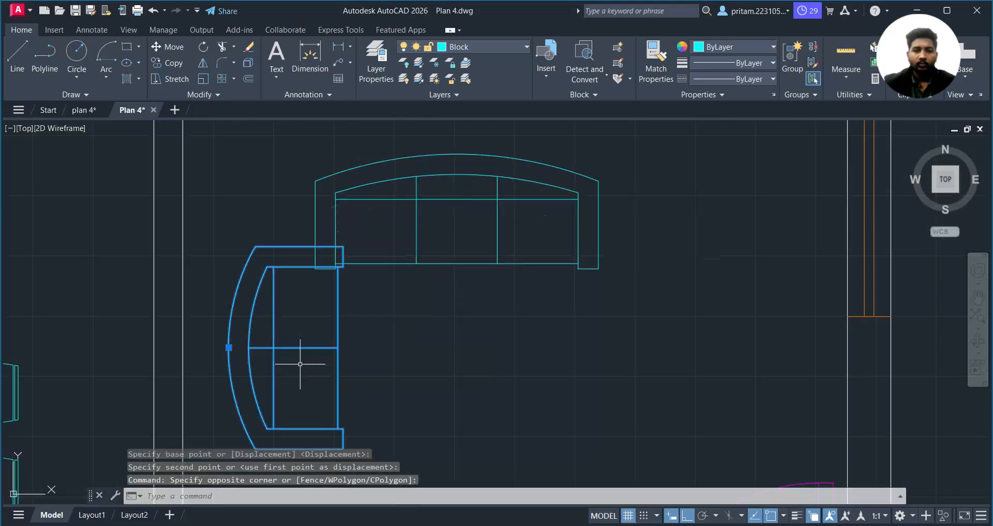
{"action": "key", "text": "Return"}
{"action": "left_click", "coordinate": [310, 373]}
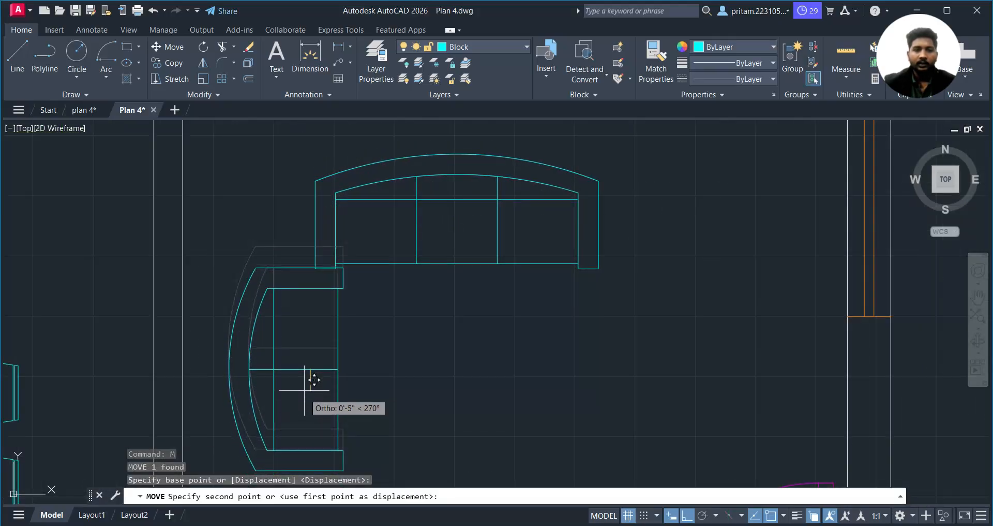
{"action": "left_click", "coordinate": [305, 398]}
- Draw a rectangular coffee table in the open floor in front of the two sofas
{"action": "middle_click_drag", "start_coordinate": [413, 387], "coordinate": [343, 288]}
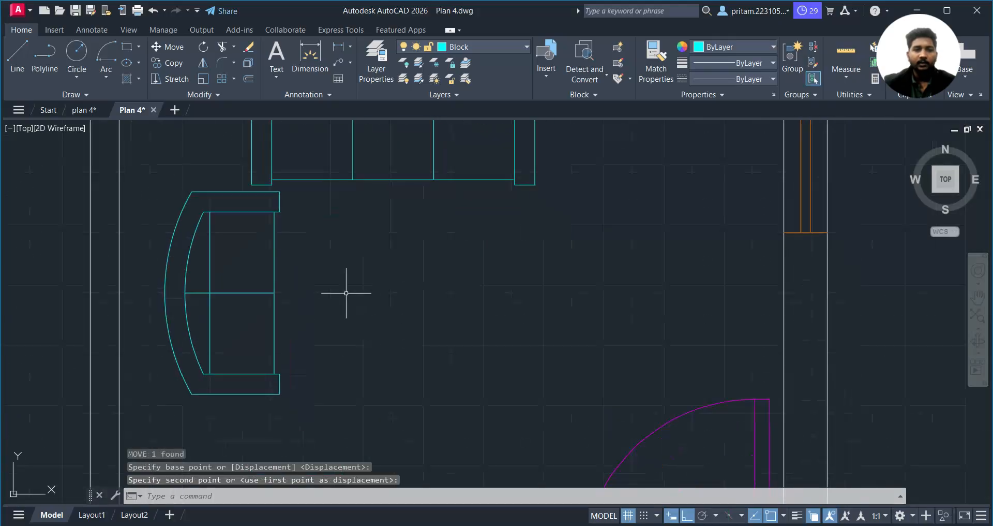
{"action": "scroll", "coordinate": [347, 295], "scroll_direction": "down", "scroll_amount": 2}
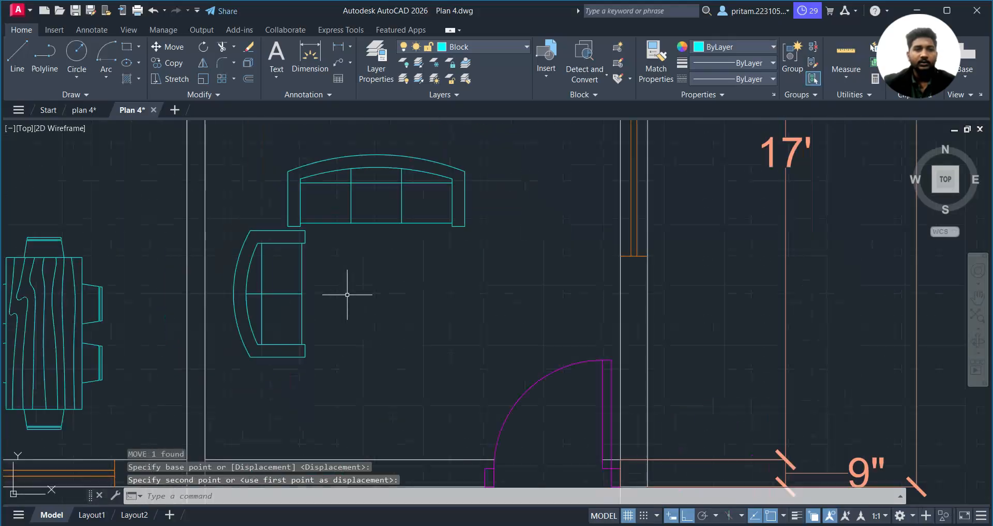
{"action": "left_click", "coordinate": [127, 46]}
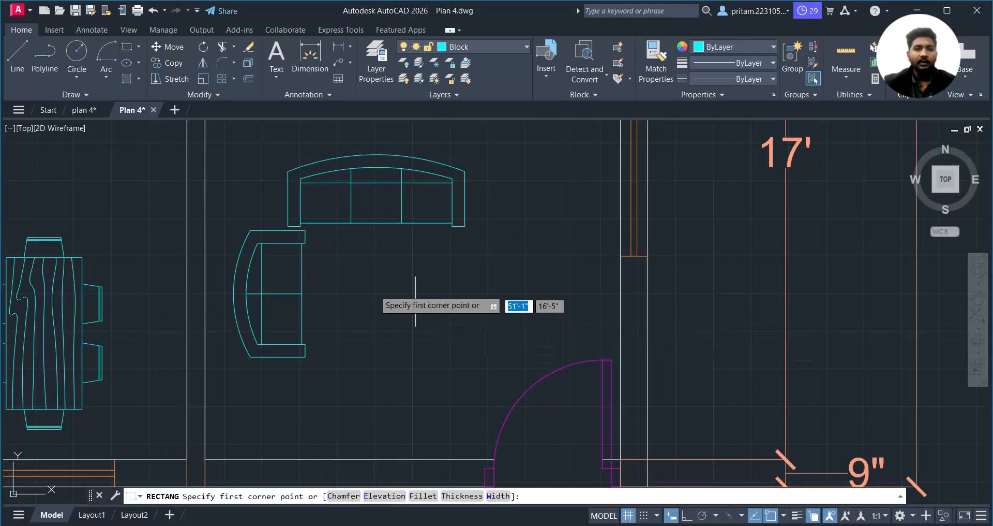
{"action": "left_click", "coordinate": [344, 262]}
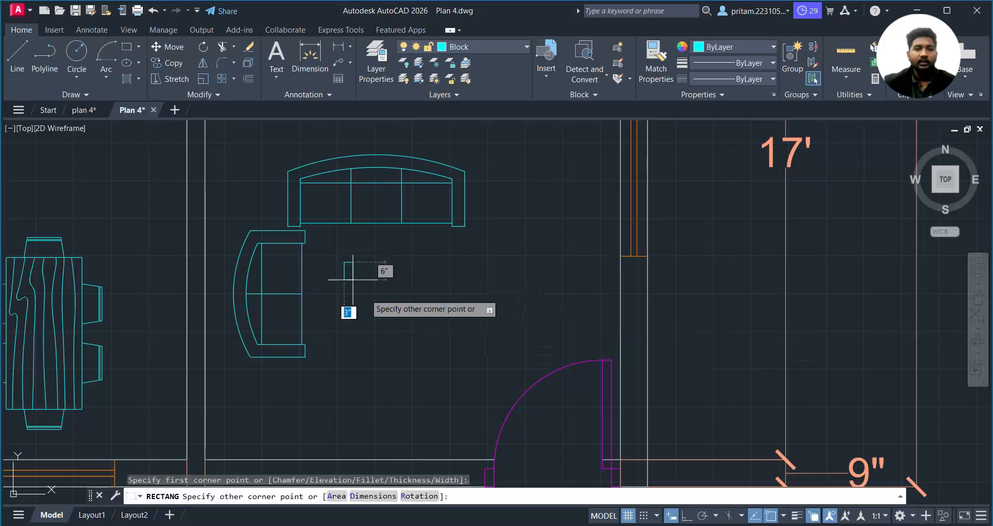
{"action": "left_click", "coordinate": [451, 335]}
- Move the two-seat sofa horizontally further left, closer to the partition wall and away from the coffee table
{"action": "middle_click_drag", "start_coordinate": [457, 350], "coordinate": [455, 295]}
{"action": "middle_click_drag", "start_coordinate": [334, 261], "coordinate": [406, 322]}
{"action": "left_click", "coordinate": [406, 300]}
{"action": "left_click", "coordinate": [350, 324]}
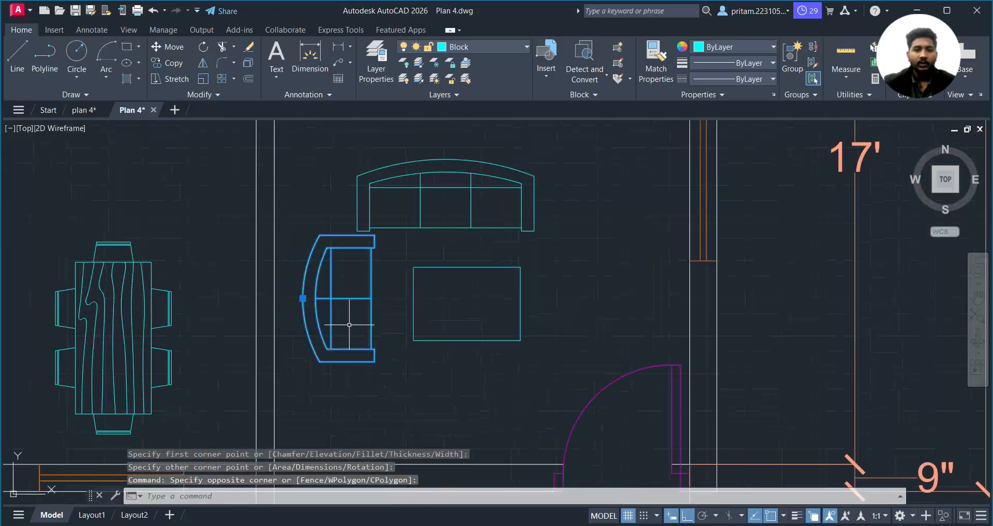
{"action": "type", "text": "m"}
{"action": "key", "text": "Return"}
{"action": "left_click", "coordinate": [332, 303]}
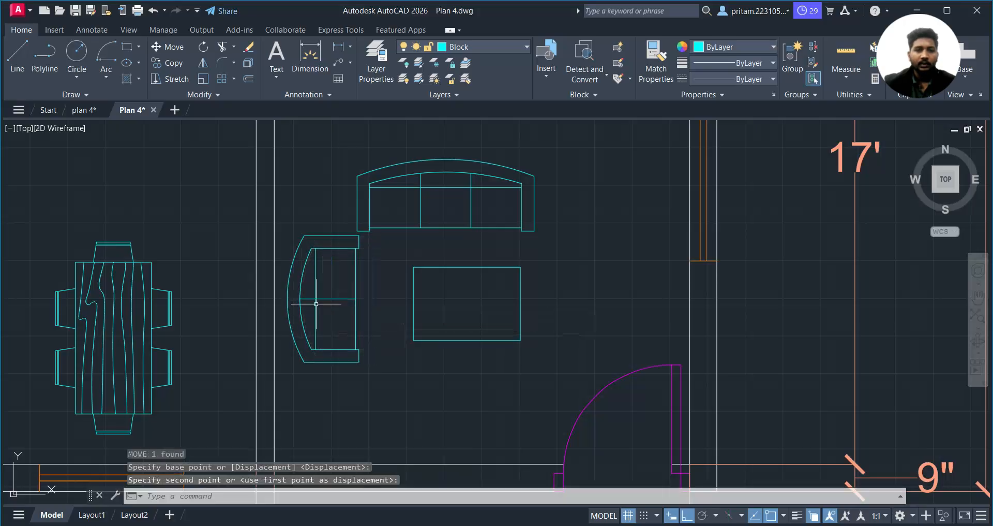
- Move the coffee table horizontally a little left, closer to the two-seat sofa
{"action": "left_click", "coordinate": [538, 308]}
{"action": "left_click", "coordinate": [476, 337]}
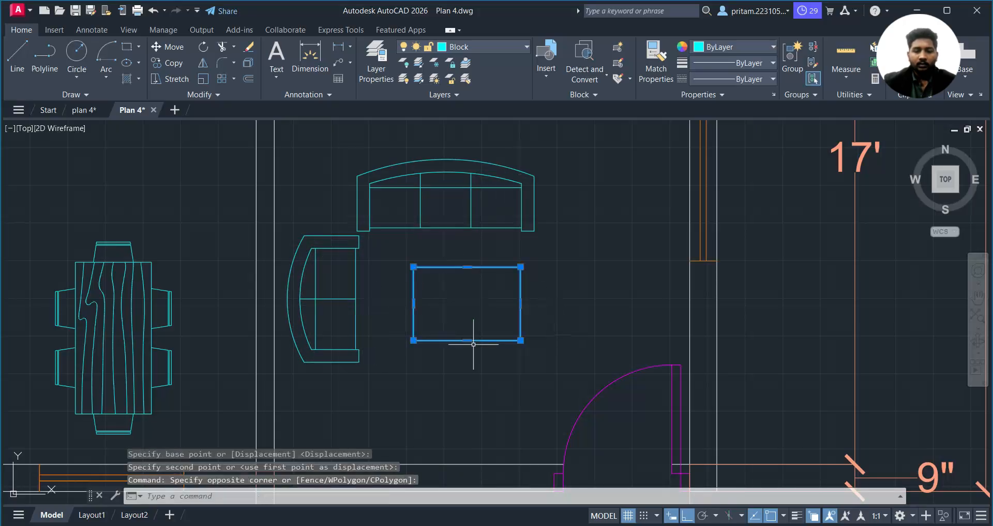
{"action": "type", "text": "m"}
{"action": "key", "text": "Return"}
{"action": "left_click", "coordinate": [457, 335]}
{"action": "left_click", "coordinate": [439, 331]}
{"action": "scroll", "coordinate": [473, 362], "scroll_direction": "down", "scroll_amount": 2}
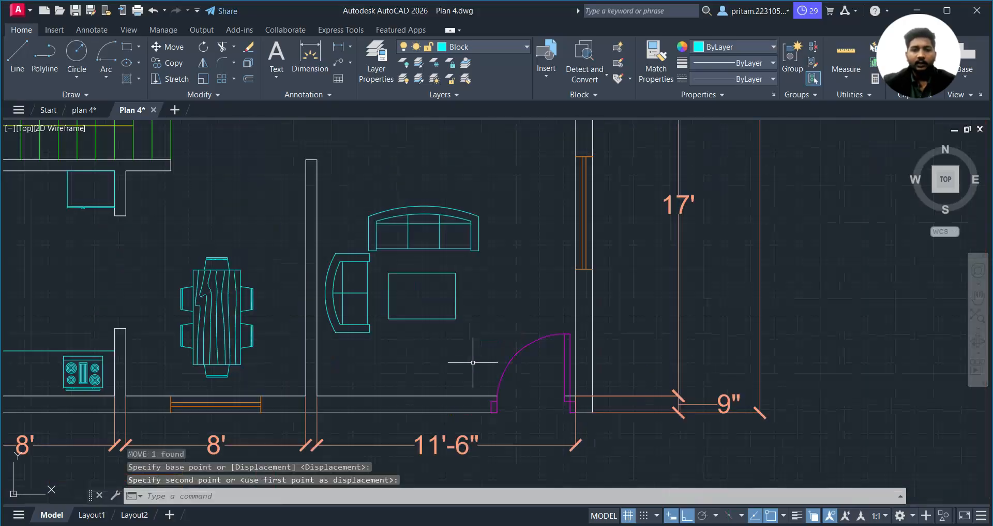
- Move both sofas and the coffee table together straight up, away from the entrance door and lower wall
{"action": "scroll", "coordinate": [473, 361], "scroll_direction": "up", "scroll_amount": 2}
{"action": "middle_click_drag", "start_coordinate": [472, 359], "coordinate": [477, 326]}
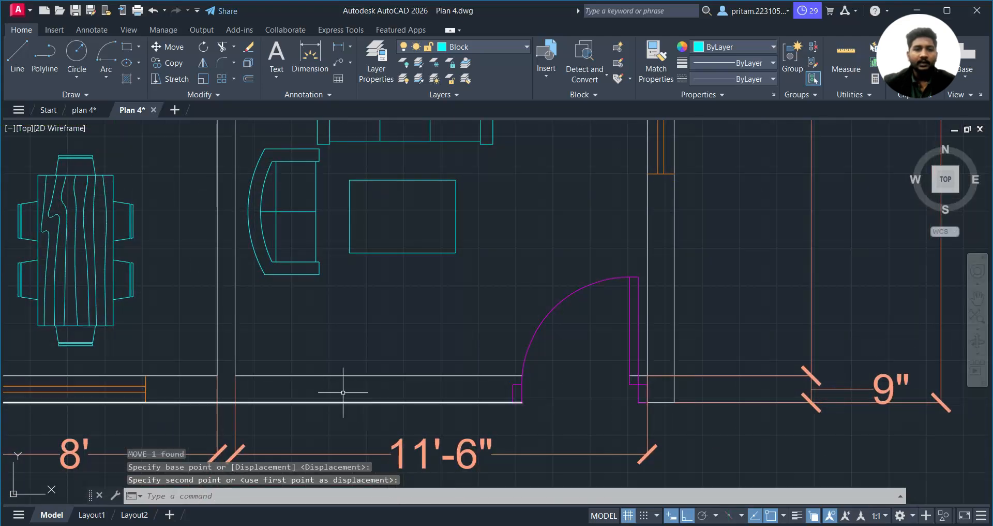
{"action": "scroll", "coordinate": [390, 349], "scroll_direction": "down", "scroll_amount": 2}
{"action": "left_click", "coordinate": [505, 184]}
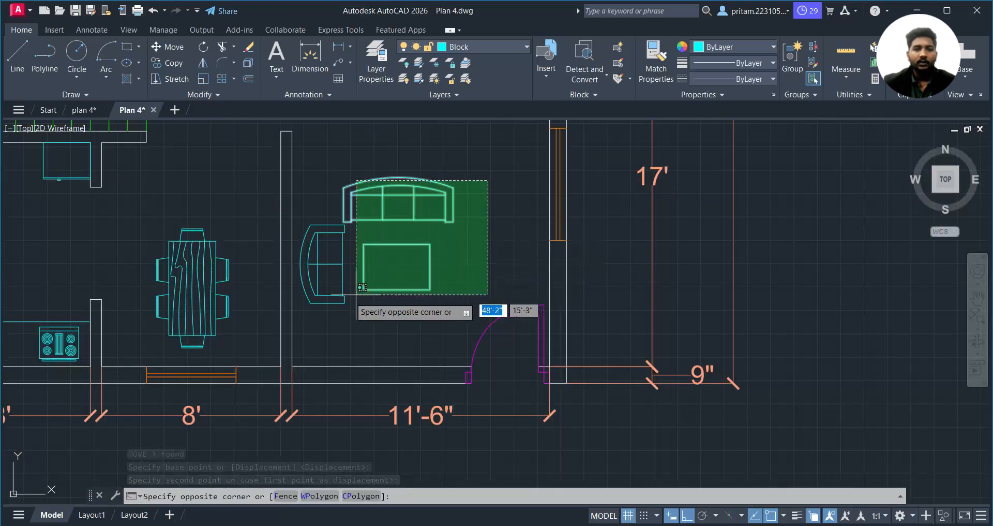
{"action": "left_click", "coordinate": [320, 304]}
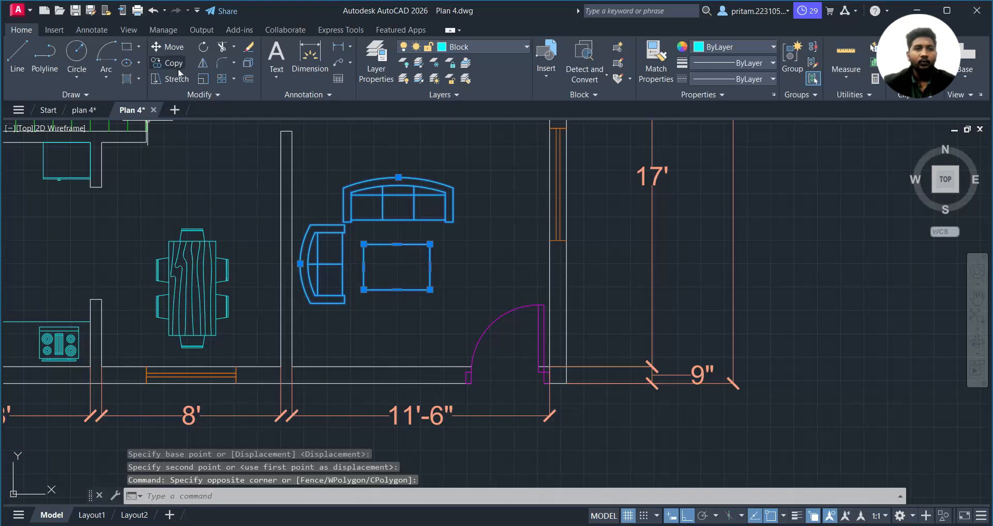
{"action": "left_click", "coordinate": [168, 52]}
{"action": "left_click", "coordinate": [363, 244]}
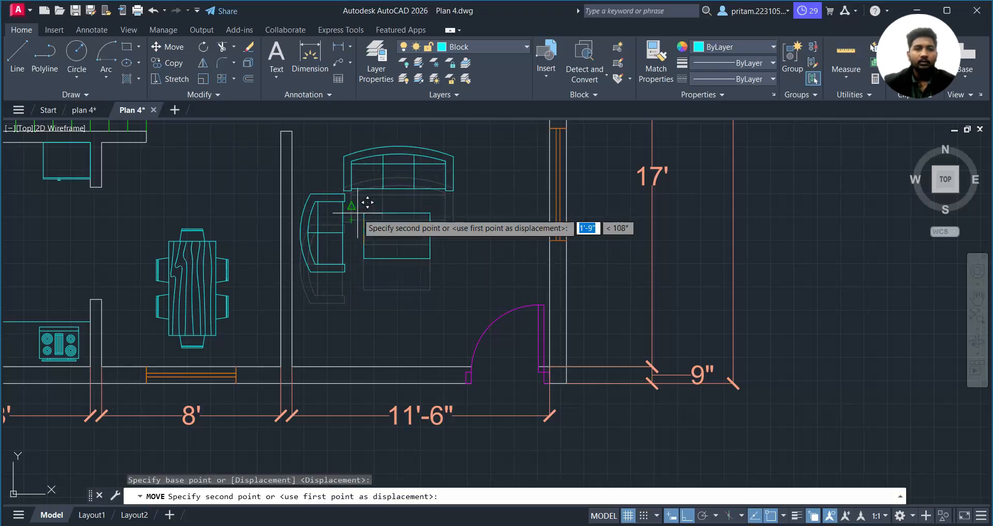
{"action": "left_click", "coordinate": [364, 213]}
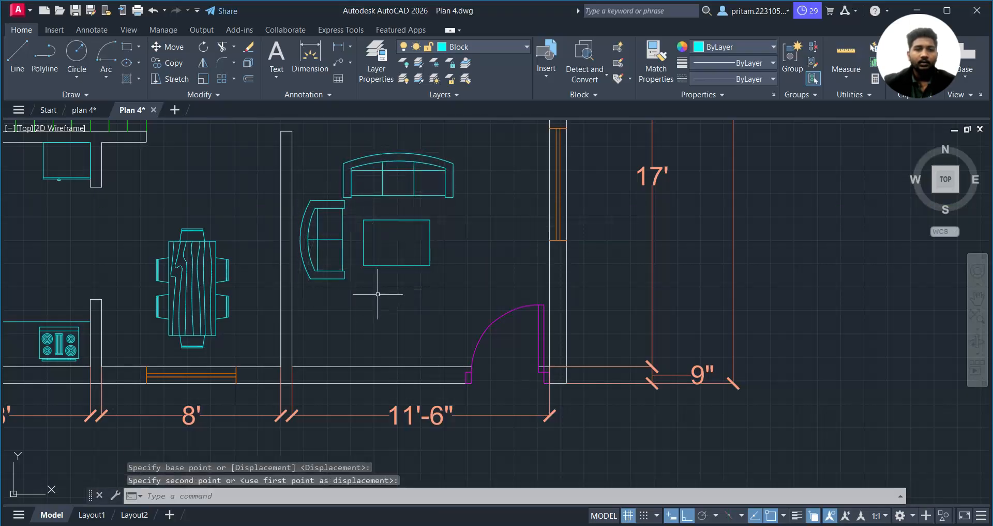
- Draw a rectangle 3' wide and 2" high from the corner where the partition wall meets the living room's lower wall
{"action": "scroll", "coordinate": [376, 339], "scroll_direction": "up", "scroll_amount": 2}
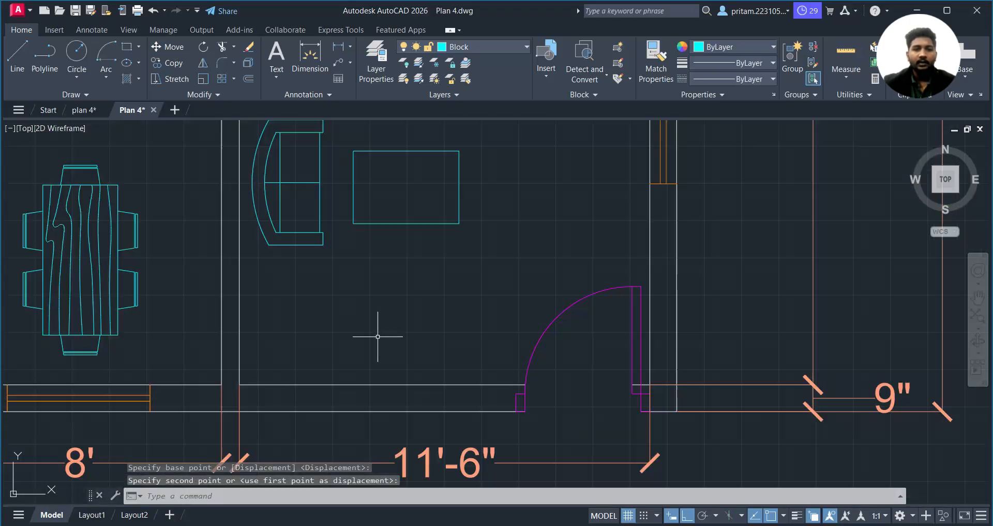
{"action": "left_click", "coordinate": [126, 47]}
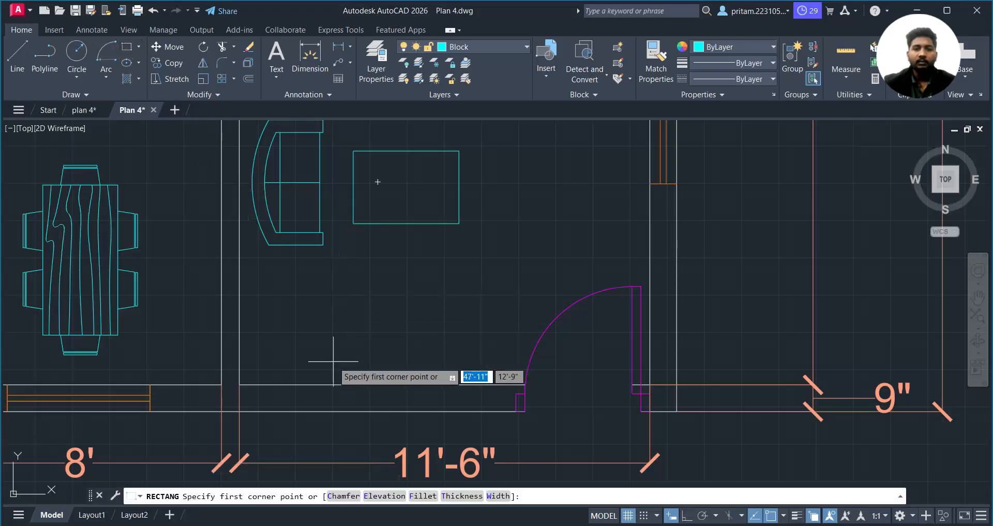
{"action": "left_click", "coordinate": [239, 384]}
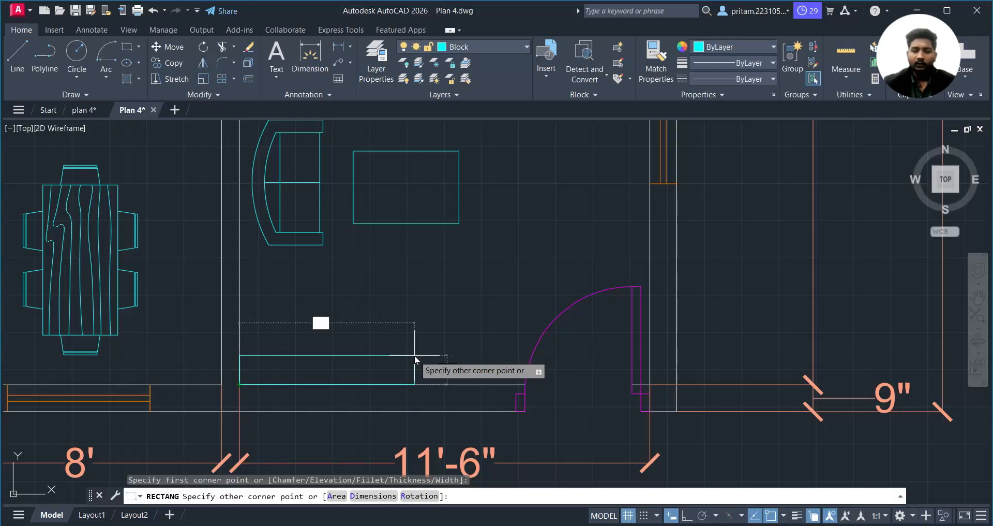
{"action": "key", "text": "Tab"}
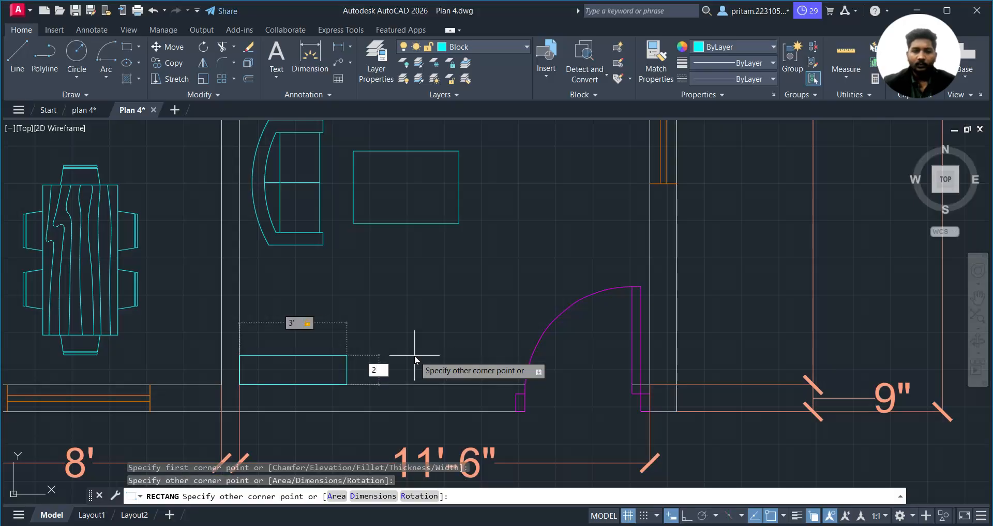
{"action": "type", "text": "2"}
{"action": "key", "text": "Tab"}
{"action": "key", "text": "Return"}
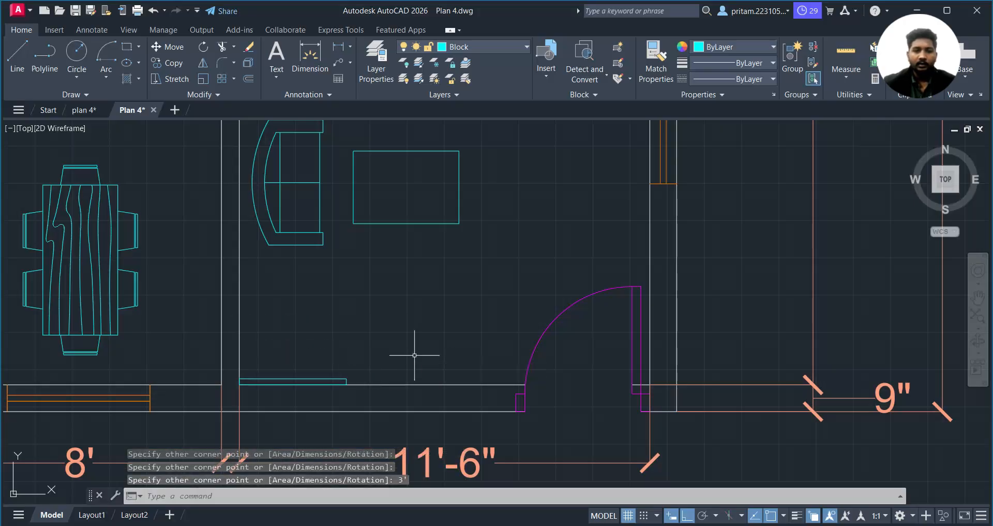
- Select the thin rectangle along the living room's lower wall
{"action": "scroll", "coordinate": [414, 355], "scroll_direction": "up", "scroll_amount": 2}
{"action": "left_click", "coordinate": [323, 373]}
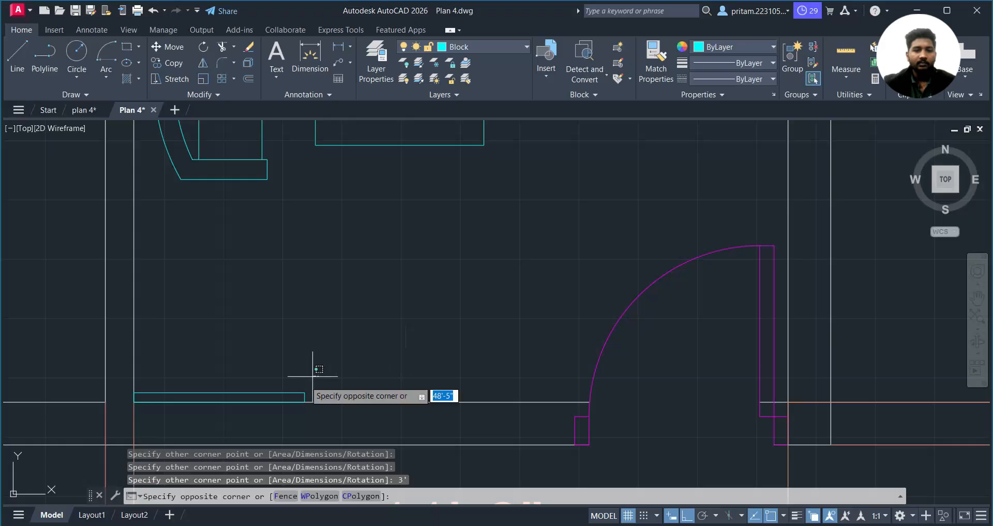
- Move the thin rectangle on the living room's lower wall by its bottom midpoint to the midpoint of the inner wall line
{"action": "left_click", "coordinate": [281, 396]}
{"action": "scroll", "coordinate": [316, 391], "scroll_direction": "up", "scroll_amount": 2}
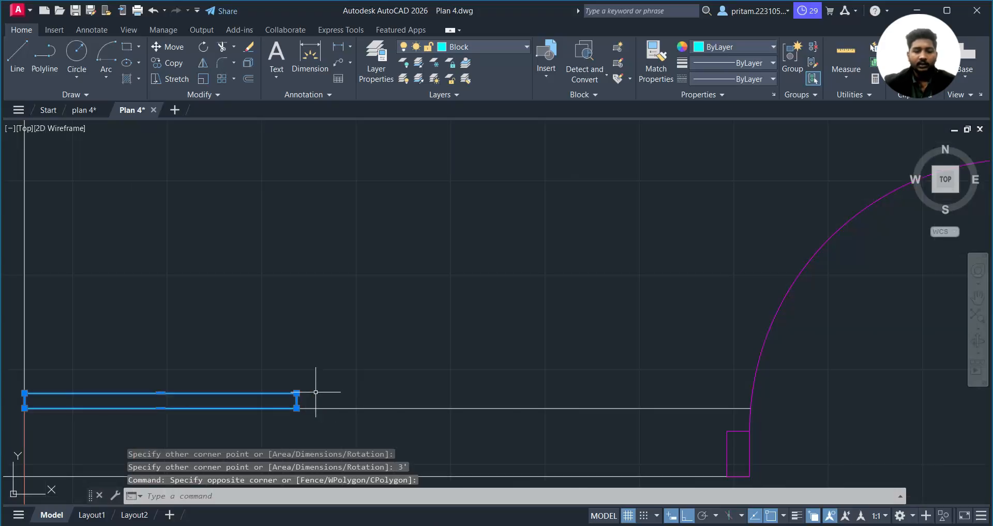
{"action": "type", "text": "m"}
{"action": "key", "text": "Return"}
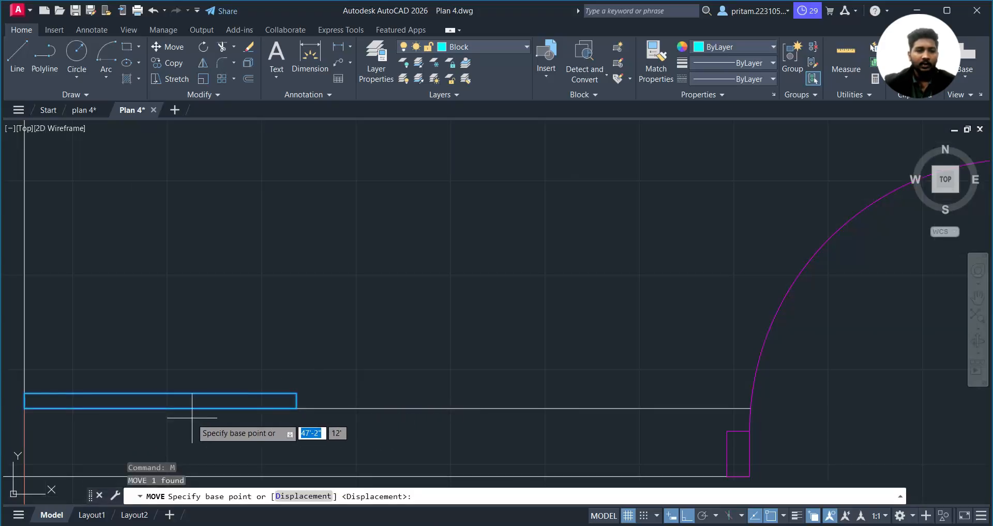
{"action": "left_click", "coordinate": [160, 408]}
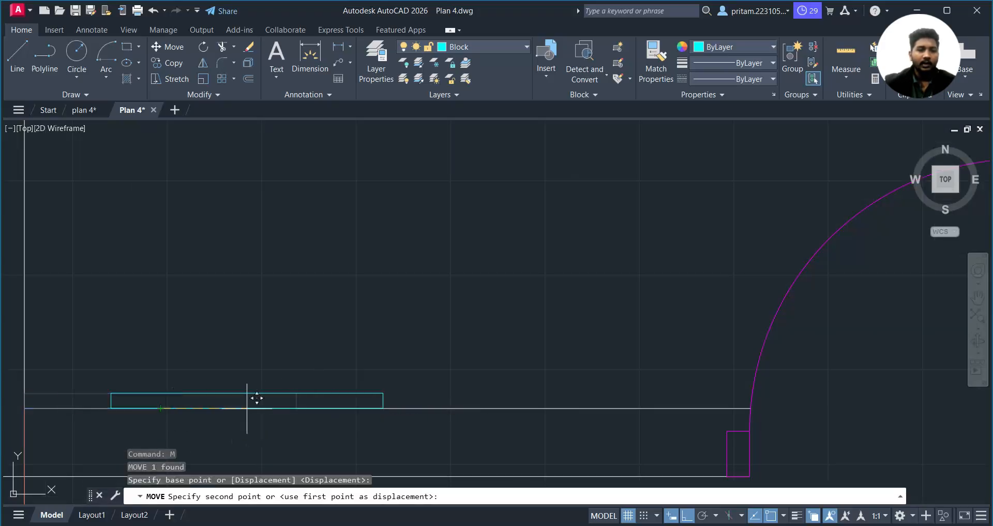
{"action": "left_click", "coordinate": [385, 407]}
{"action": "scroll", "coordinate": [385, 406], "scroll_direction": "down", "scroll_amount": 8}
{"action": "key", "text": "Escape"}
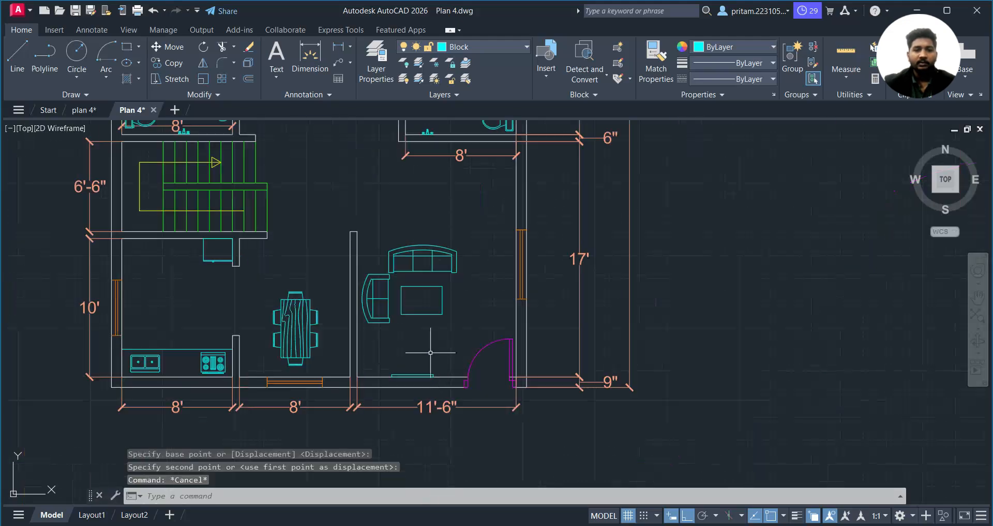
- Review the living room furniture layout against the whole floor plan and save the drawing
{"action": "scroll", "coordinate": [431, 353], "scroll_direction": "up", "scroll_amount": 2}
{"action": "scroll", "coordinate": [365, 420], "scroll_direction": "up", "scroll_amount": 4}
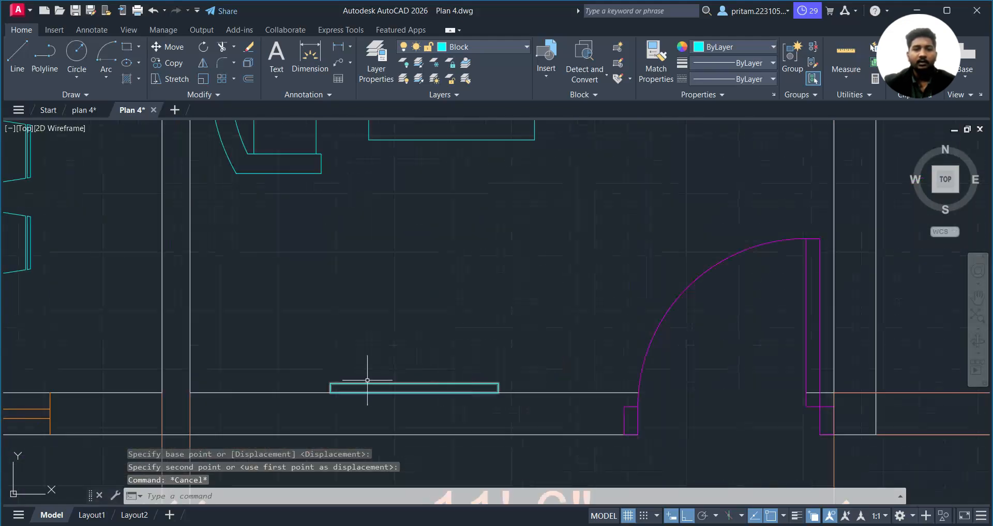
{"action": "scroll", "coordinate": [411, 377], "scroll_direction": "down", "scroll_amount": 4}
{"action": "left_click", "coordinate": [522, 196]}
{"action": "key", "text": "Escape"}
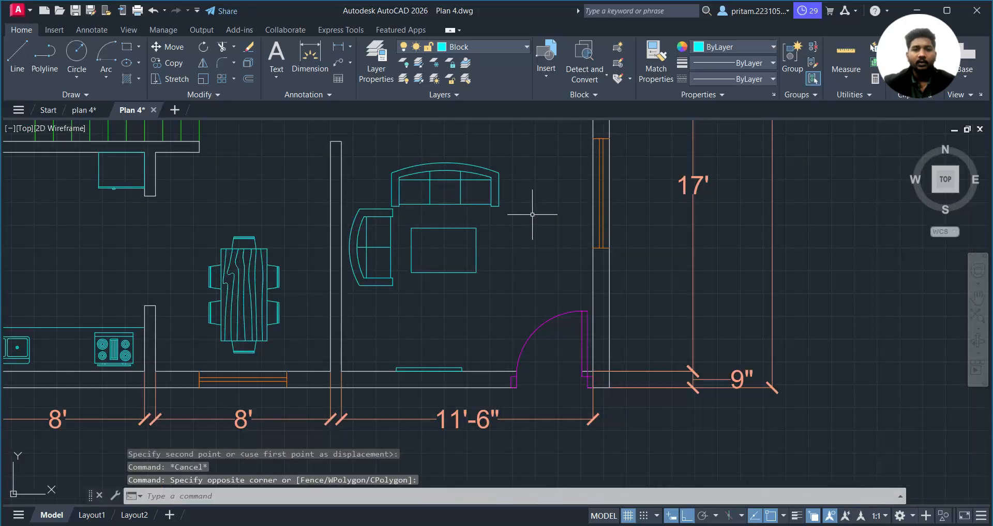
{"action": "scroll", "coordinate": [517, 232], "scroll_direction": "down", "scroll_amount": 6}
{"action": "scroll", "coordinate": [417, 372], "scroll_direction": "up", "scroll_amount": 2}
{"action": "middle_click_drag", "start_coordinate": [486, 286], "coordinate": [443, 335]}
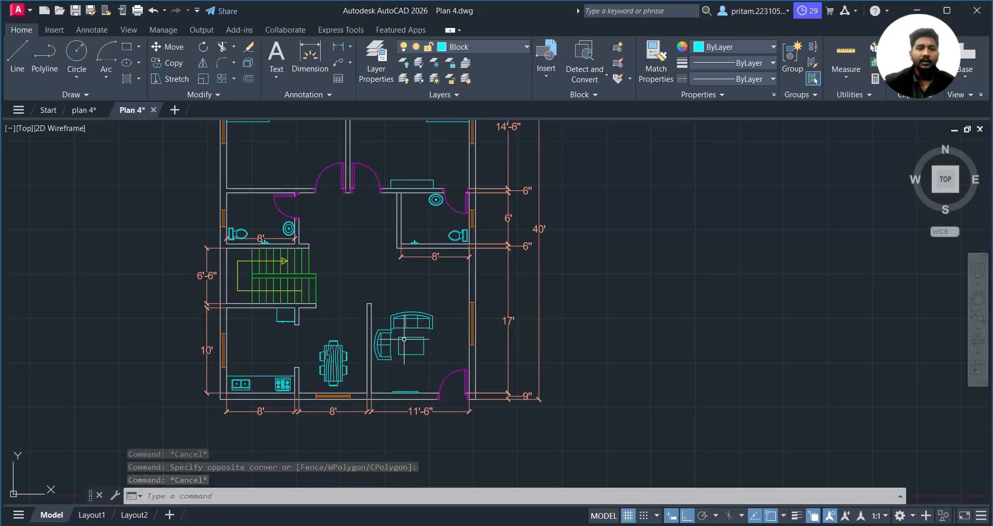
{"action": "scroll", "coordinate": [335, 267], "scroll_direction": "down", "scroll_amount": 2}
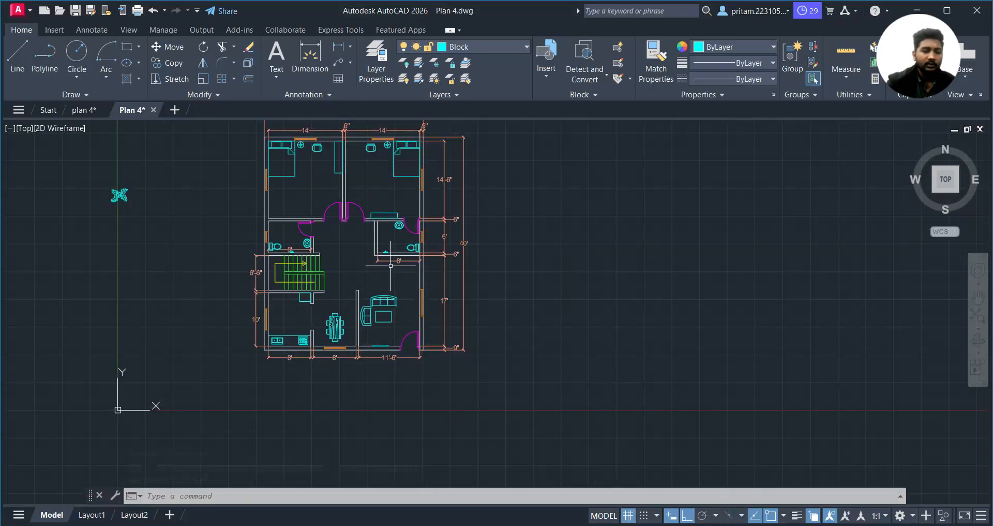
{"action": "key", "text": "ctrl+s"}
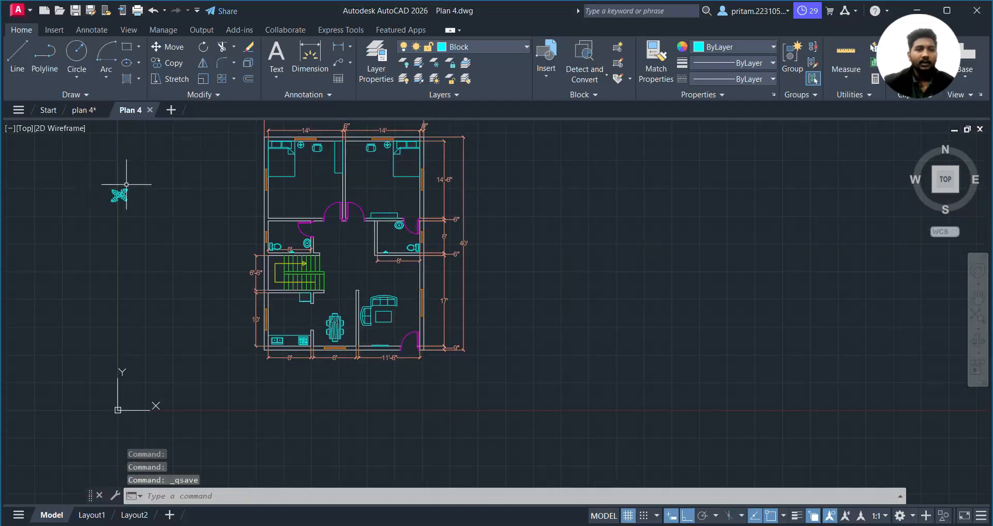
- Move the plant block from outside the plan into the living area below the right-hand toilet, with ortho mode off
{"action": "left_click", "coordinate": [126, 184]}
{"action": "key", "text": "Return"}
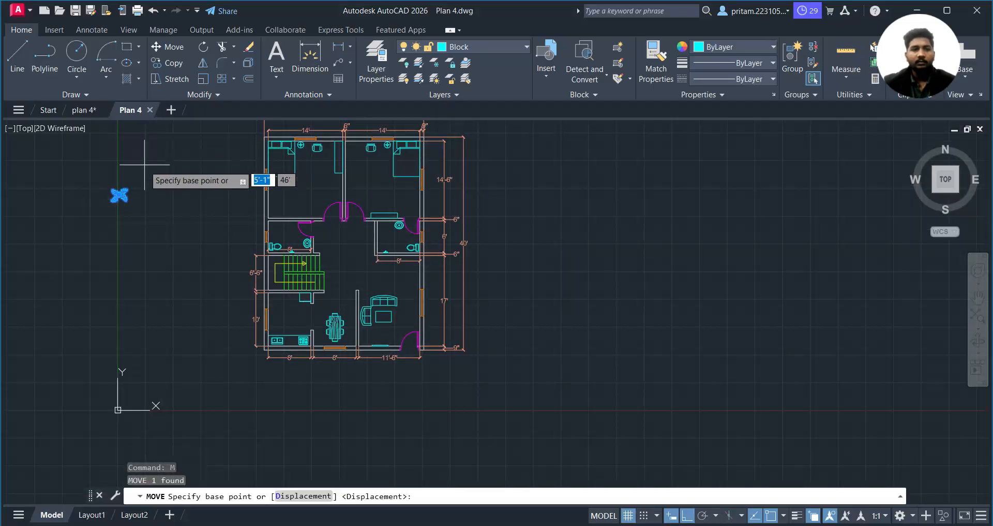
{"action": "left_click", "coordinate": [119, 194]}
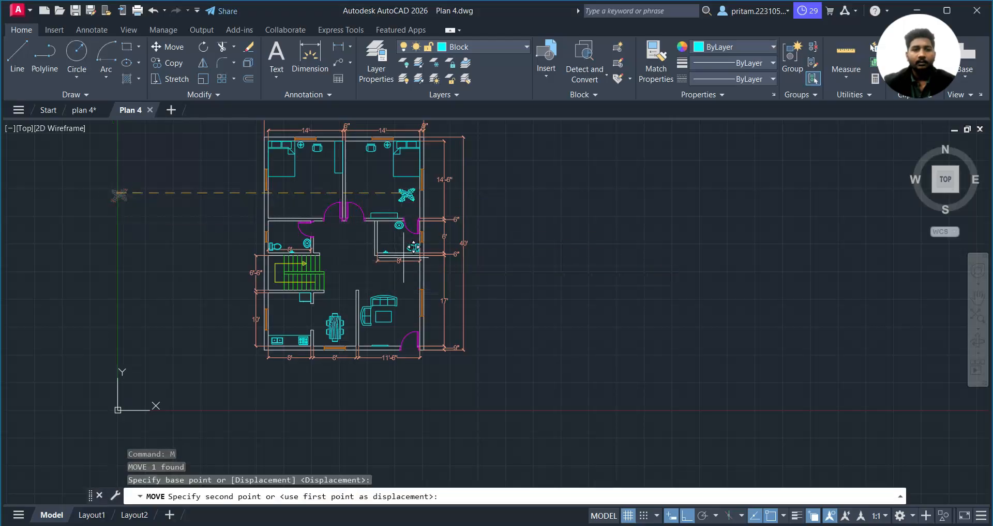
{"action": "key", "text": "F8"}
{"action": "left_click", "coordinate": [406, 271]}
- Scale the plant block by a factor of 0.7 about its centre
{"action": "scroll", "coordinate": [412, 269], "scroll_direction": "up", "scroll_amount": 8}
{"action": "left_click", "coordinate": [439, 284]}
{"action": "left_click", "coordinate": [410, 341]}
{"action": "type", "text": "sc"}
{"action": "key", "text": "Return"}
{"action": "left_click", "coordinate": [396, 326]}
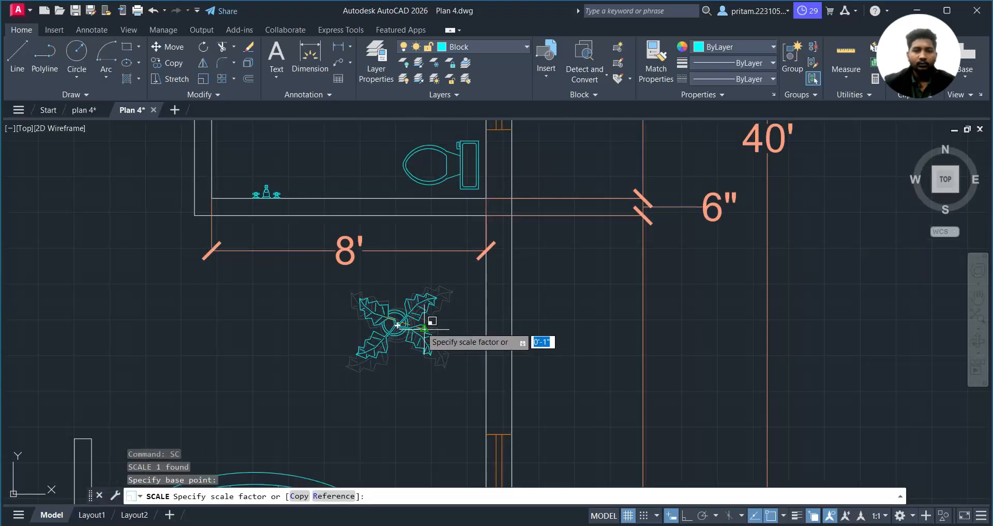
{"action": "type", "text": "0.7"}
{"action": "key", "text": "Return"}
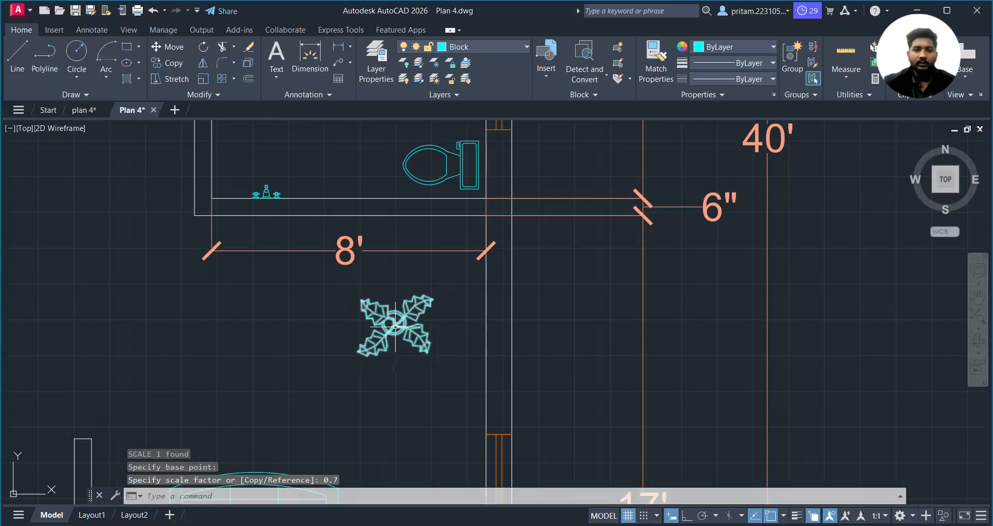
- Move the plant block into the corner between the right-hand toilet's lower wall and the exterior wall, and save the drawing
{"action": "type", "text": "m"}
{"action": "key", "text": "Return"}
{"action": "left_click", "coordinate": [394, 322]}
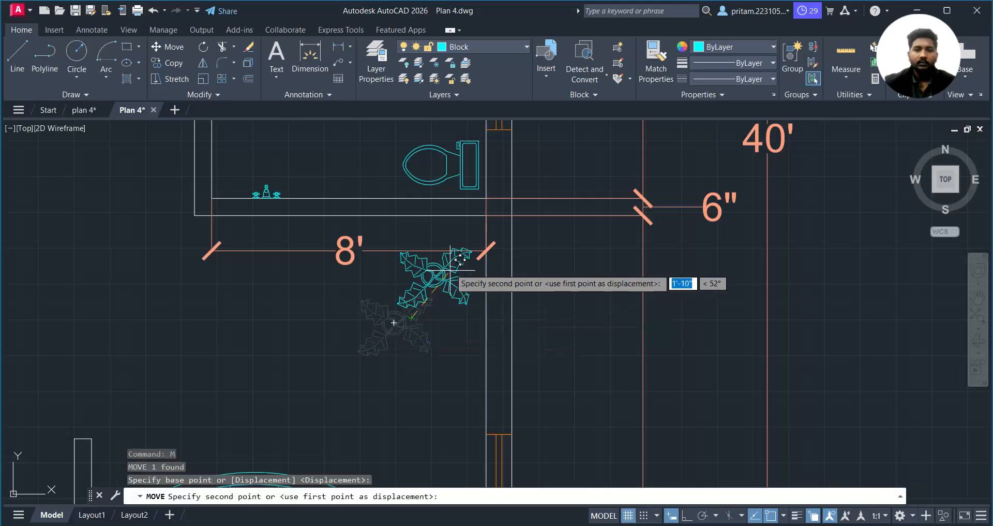
{"action": "left_click", "coordinate": [455, 250]}
{"action": "key", "text": "Escape"}
{"action": "scroll", "coordinate": [553, 299], "scroll_direction": "down", "scroll_amount": 6}
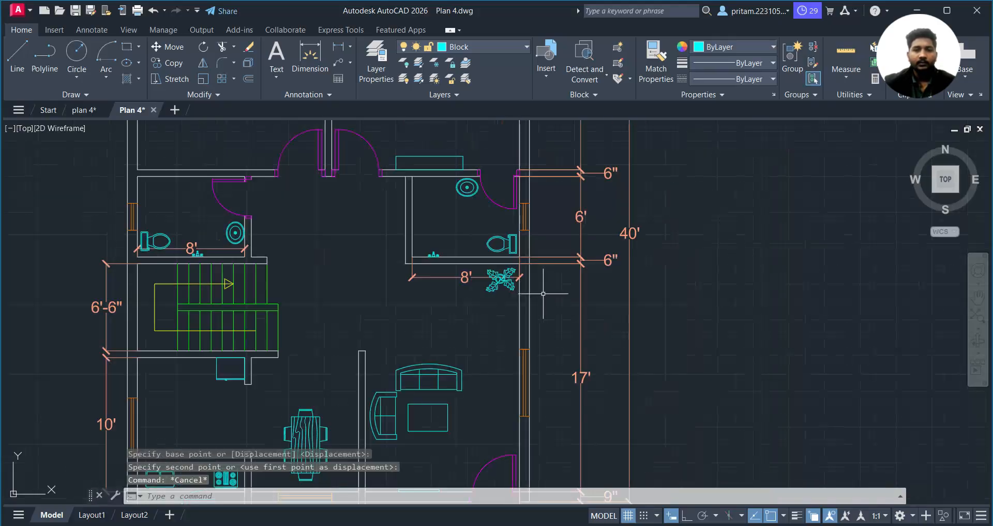
{"action": "key", "text": "ctrl+s"}
- Examine the room labels in the finished reference drawing plan 4 and return to the working drawing
{"action": "scroll", "coordinate": [595, 342], "scroll_direction": "down", "scroll_amount": 3}
{"action": "scroll", "coordinate": [523, 331], "scroll_direction": "up", "scroll_amount": 3}
{"action": "scroll", "coordinate": [386, 326], "scroll_direction": "down", "scroll_amount": 3}
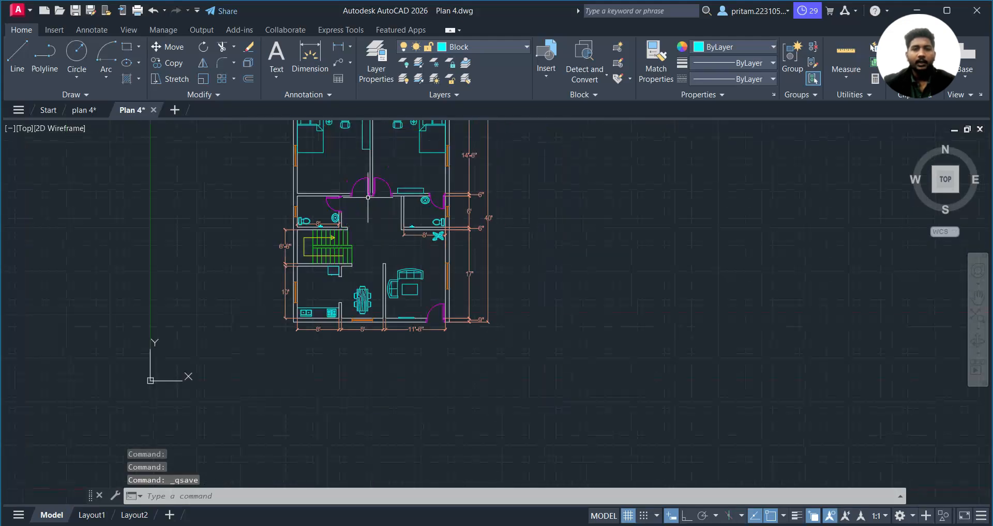
{"action": "scroll", "coordinate": [390, 295], "scroll_direction": "up", "scroll_amount": 1}
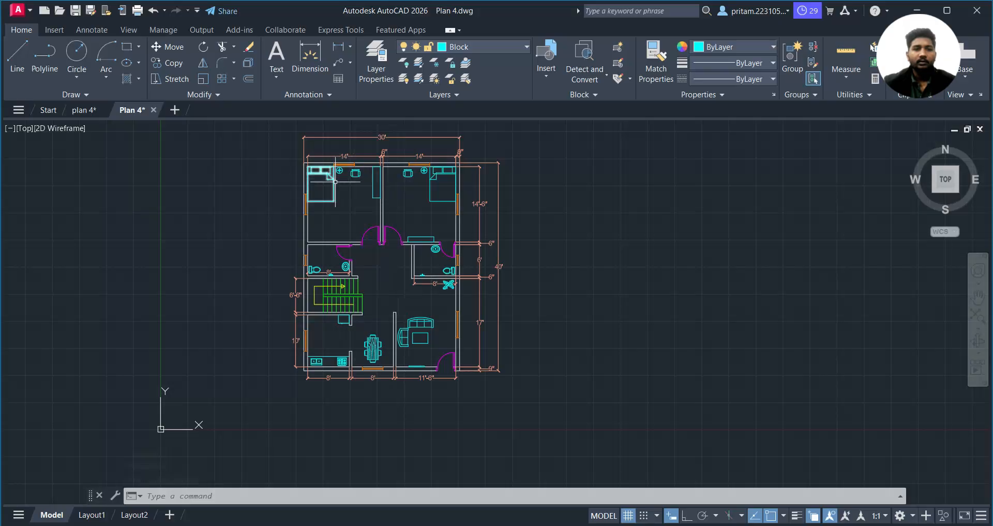
{"action": "left_click", "coordinate": [87, 106]}
{"action": "scroll", "coordinate": [472, 193], "scroll_direction": "down", "scroll_amount": 2}
{"action": "middle_click_drag", "start_coordinate": [477, 191], "coordinate": [395, 234]}
{"action": "scroll", "coordinate": [328, 216], "scroll_direction": "down", "scroll_amount": 2}
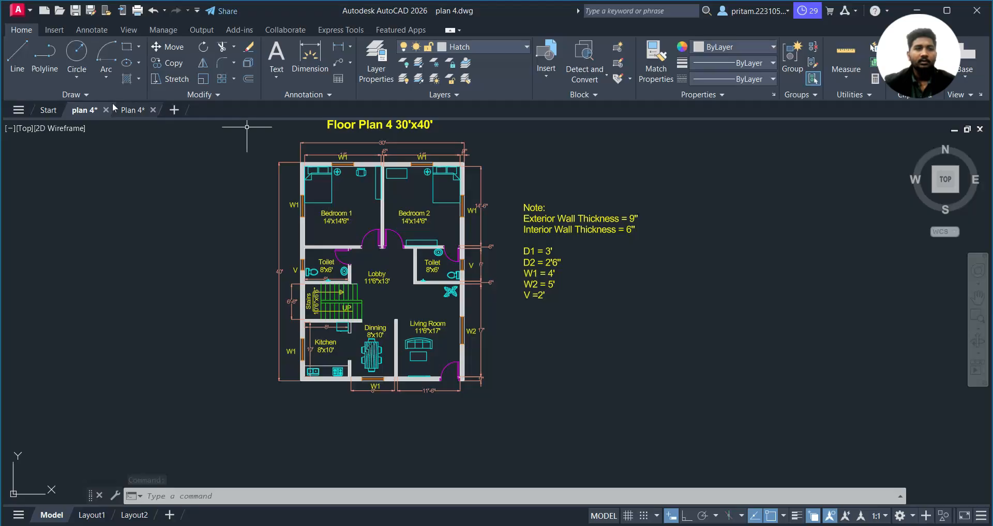
{"action": "left_click", "coordinate": [131, 110]}
- Place a multiline text box below the bed in the left bedroom and narrow it to fit within the room
{"action": "scroll", "coordinate": [336, 197], "scroll_direction": "up", "scroll_amount": 5}
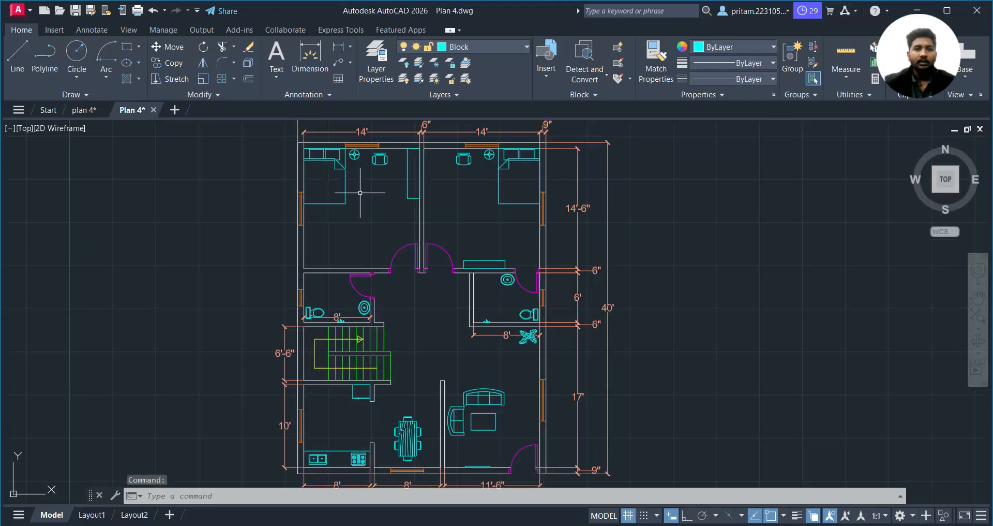
{"action": "scroll", "coordinate": [341, 277], "scroll_direction": "up", "scroll_amount": 2}
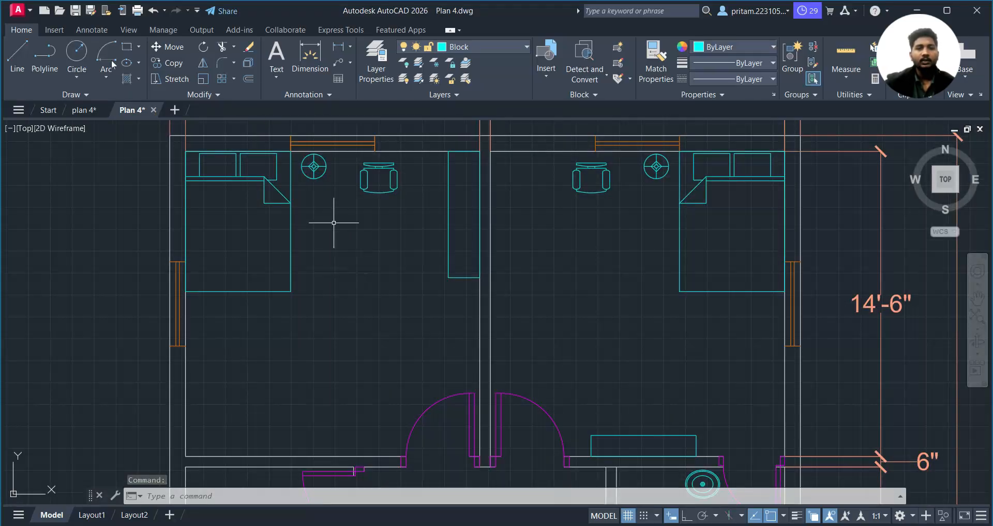
{"action": "left_click", "coordinate": [283, 75]}
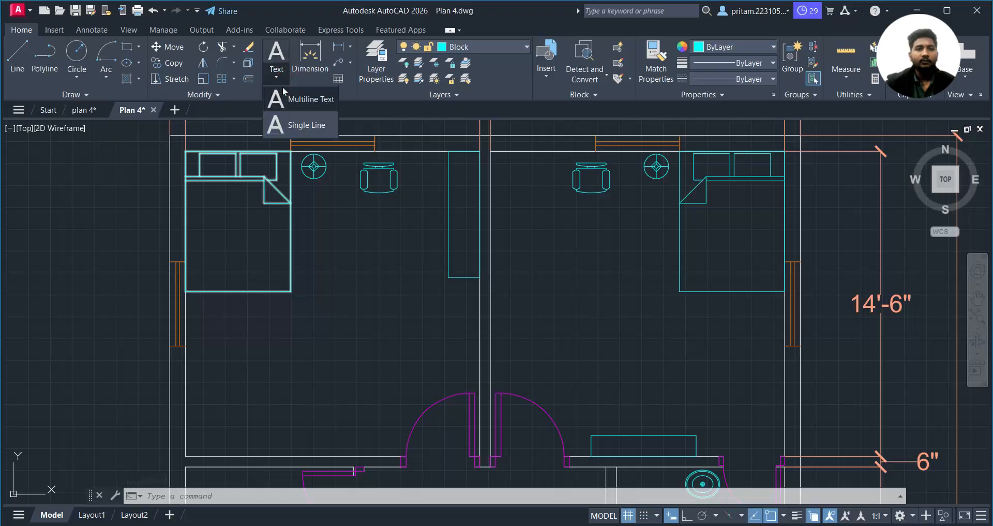
{"action": "left_click", "coordinate": [310, 99]}
{"action": "left_click", "coordinate": [216, 310]}
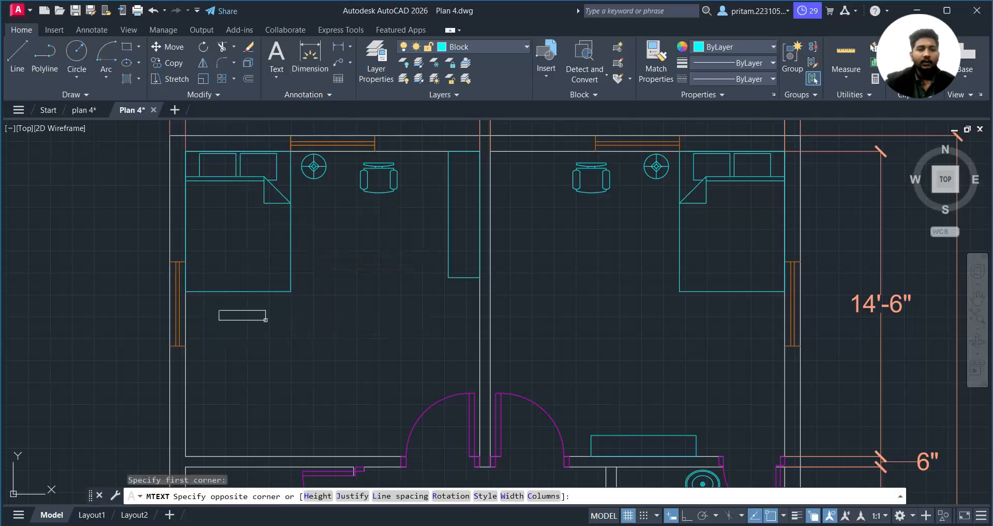
{"action": "left_click", "coordinate": [438, 402]}
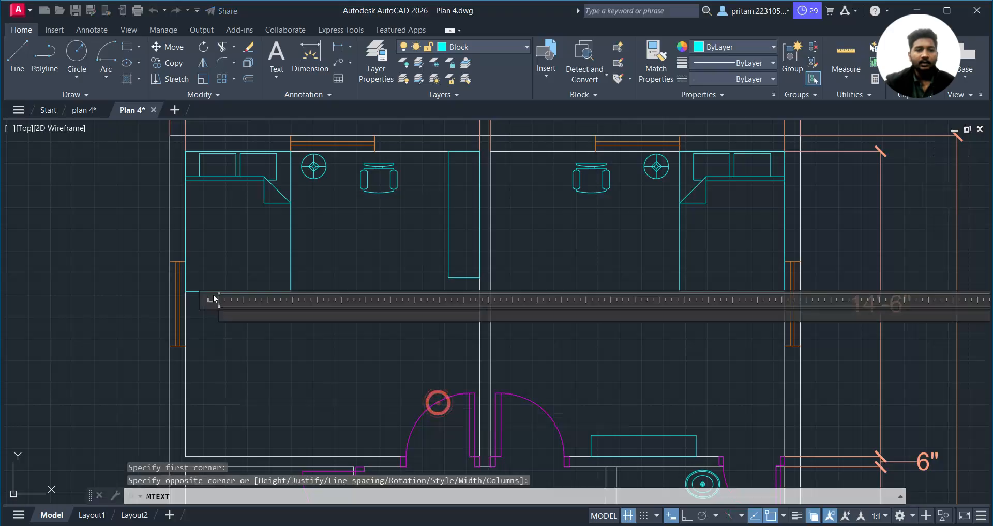
{"action": "scroll", "coordinate": [268, 332], "scroll_direction": "down", "scroll_amount": 8}
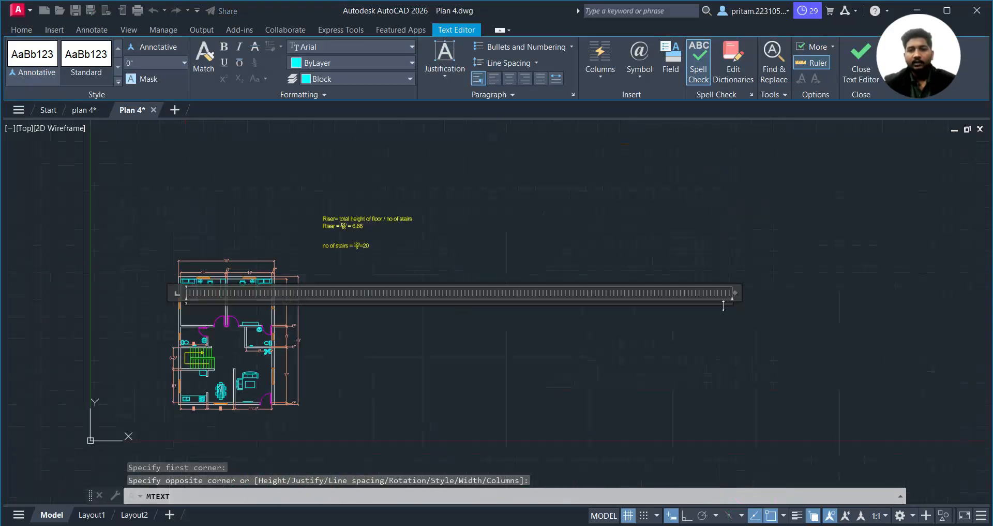
{"action": "left_click", "coordinate": [735, 293]}
{"action": "left_click_drag", "start_coordinate": [735, 294], "coordinate": [212, 293]}
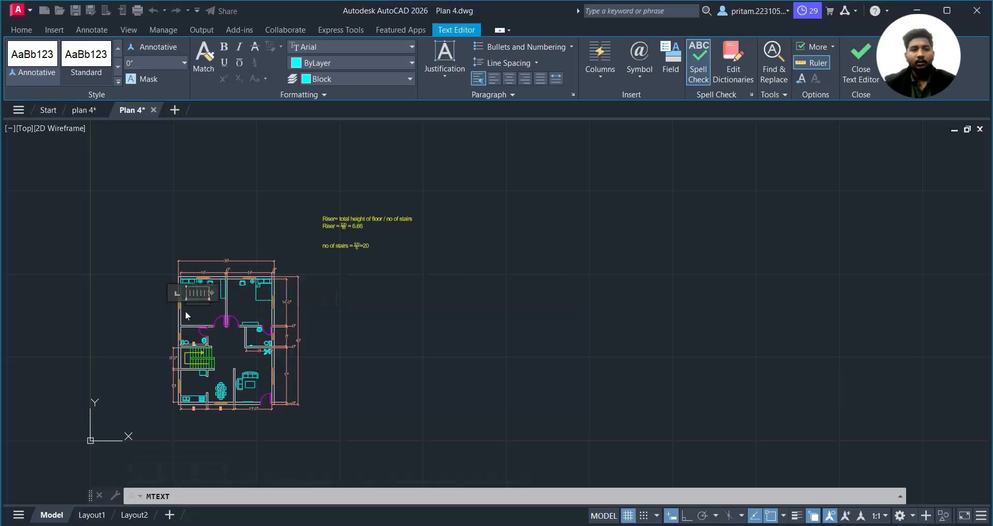
- Enter "Bedroom 1" as the label's first line and assign the text to the Text layer
{"action": "scroll", "coordinate": [186, 312], "scroll_direction": "up", "scroll_amount": 6}
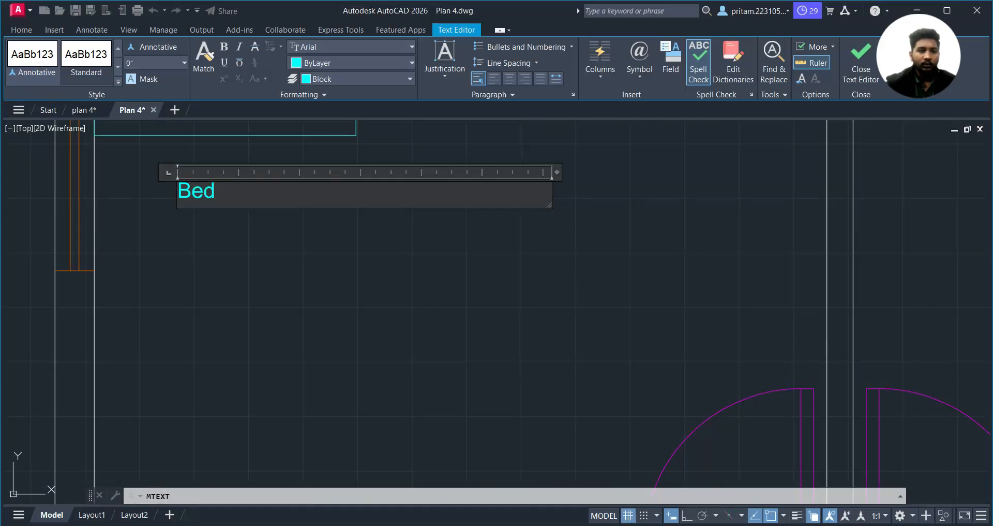
{"action": "left_click", "coordinate": [333, 78]}
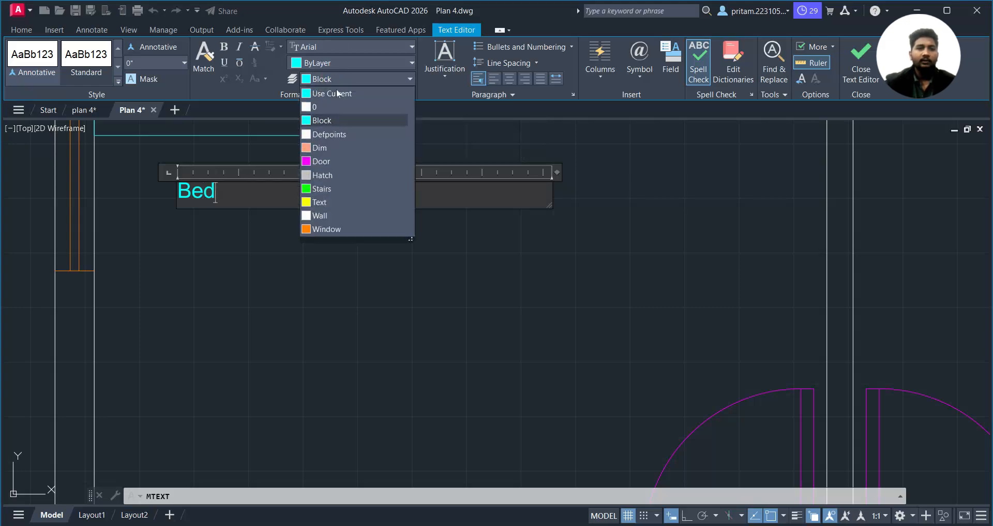
{"action": "left_click", "coordinate": [336, 202]}
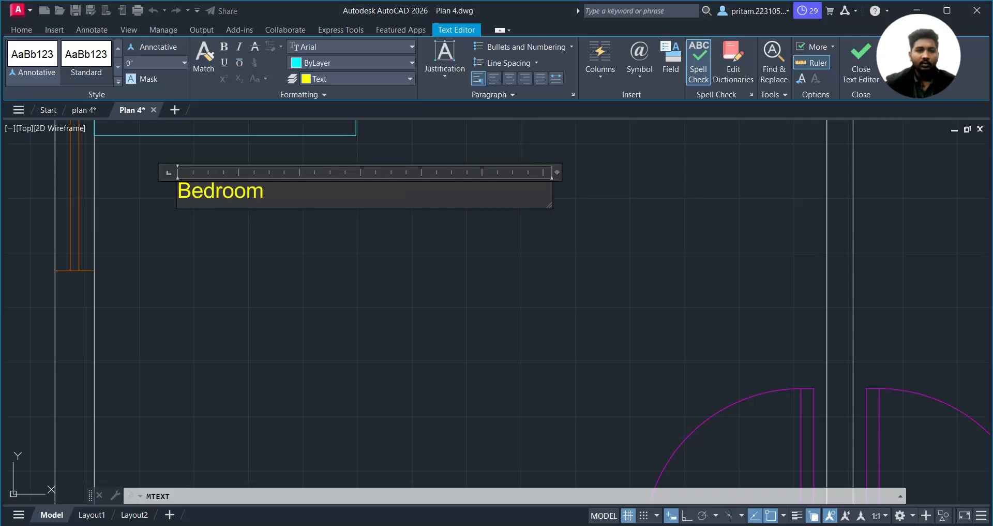
{"action": "key", "text": "Return"}
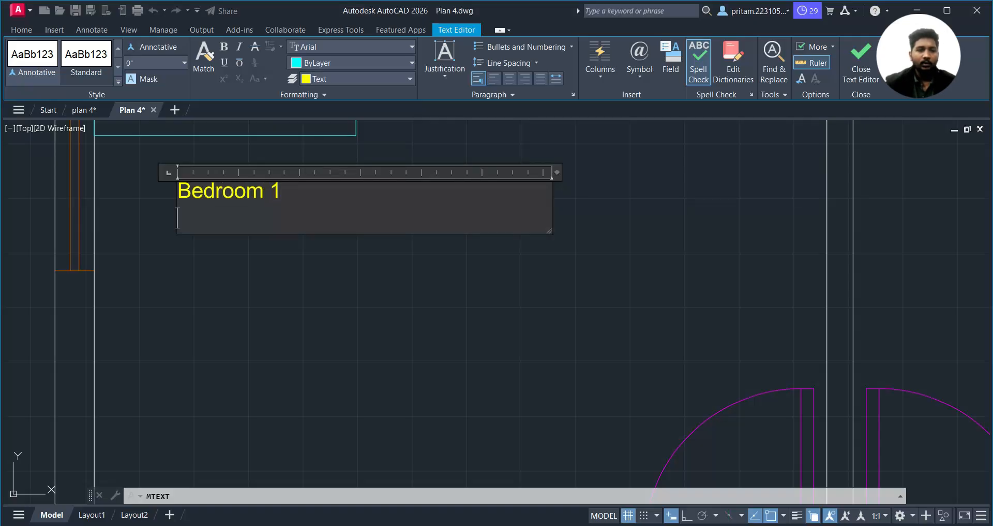
- Add the room size 14'x14'6" as the second line of the Bedroom 1 label, following the plan's dimensions
{"action": "scroll", "coordinate": [350, 194], "scroll_direction": "down", "scroll_amount": 5}
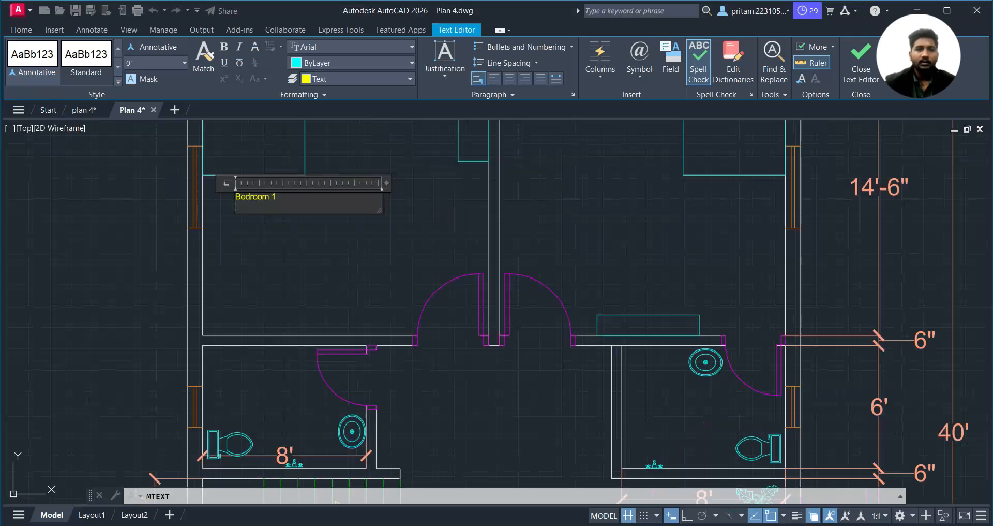
{"action": "scroll", "coordinate": [359, 204], "scroll_direction": "up", "scroll_amount": 2}
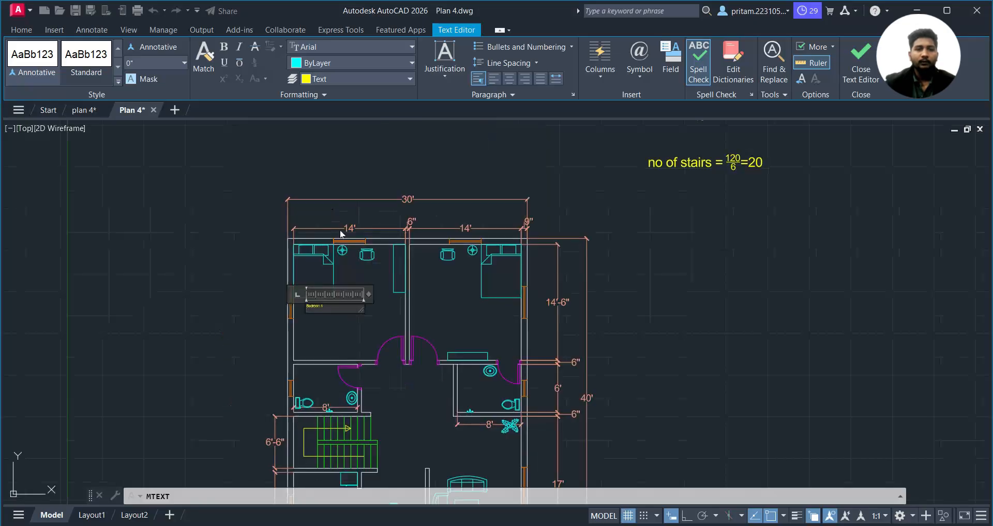
{"action": "scroll", "coordinate": [346, 244], "scroll_direction": "up", "scroll_amount": 2}
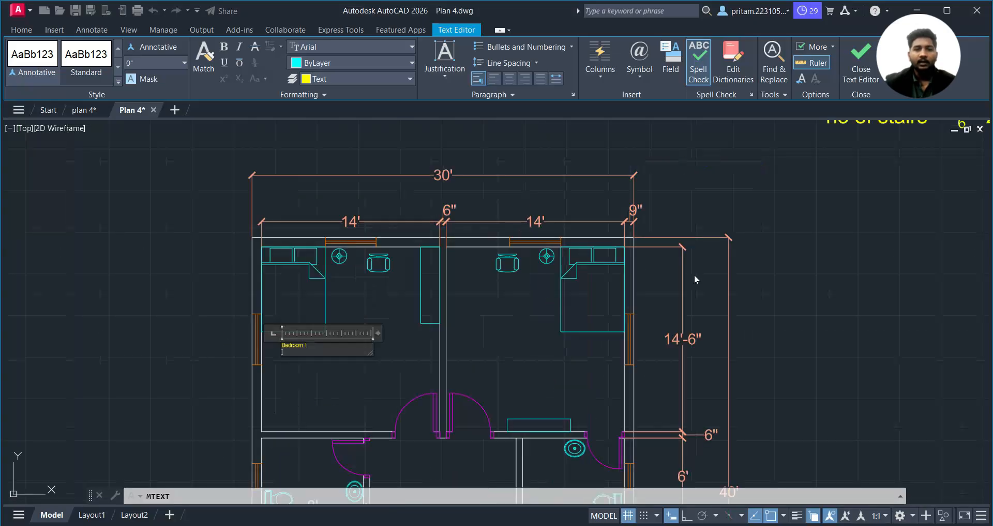
{"action": "scroll", "coordinate": [309, 357], "scroll_direction": "up", "scroll_amount": 4}
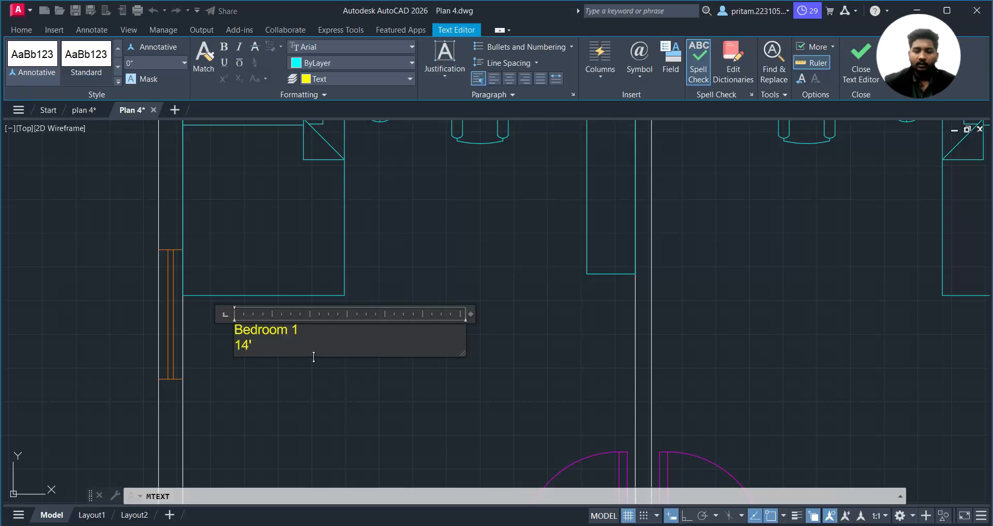
{"action": "type", "text": "14'6\""}
- Centre-align both lines of the Bedroom 1 label and finish editing the text
{"action": "left_click_drag", "start_coordinate": [334, 344], "coordinate": [235, 329]}
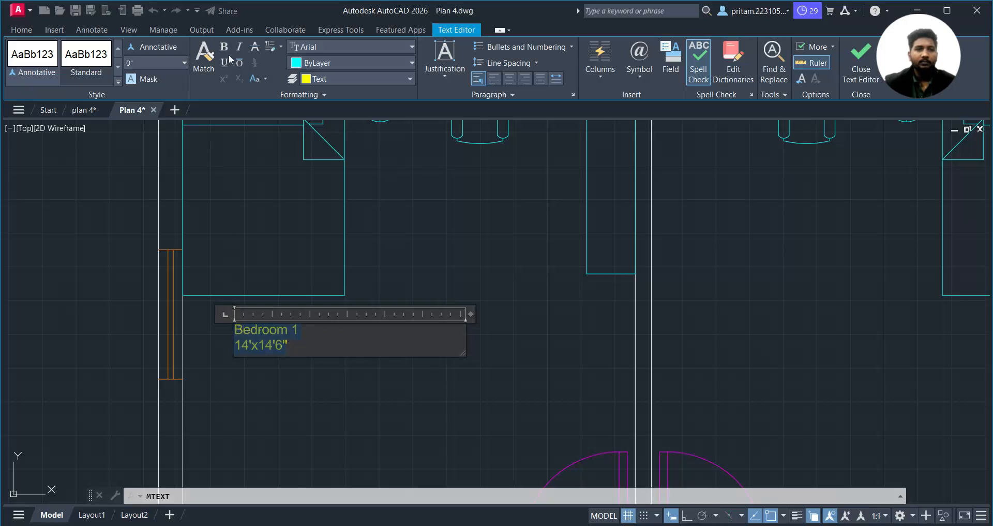
{"action": "left_click", "coordinate": [511, 79]}
{"action": "left_click", "coordinate": [468, 353]}
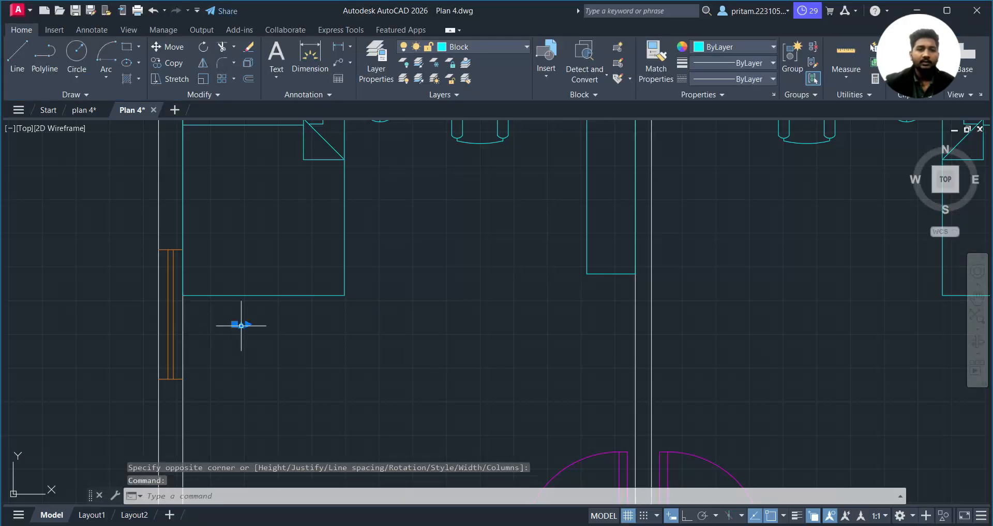
- Set the whole Bedroom 1 label's text height to 1'-2" so it suits the plan's scale
{"action": "double_click", "coordinate": [309, 332]}
{"action": "key", "text": "ctrl+a"}
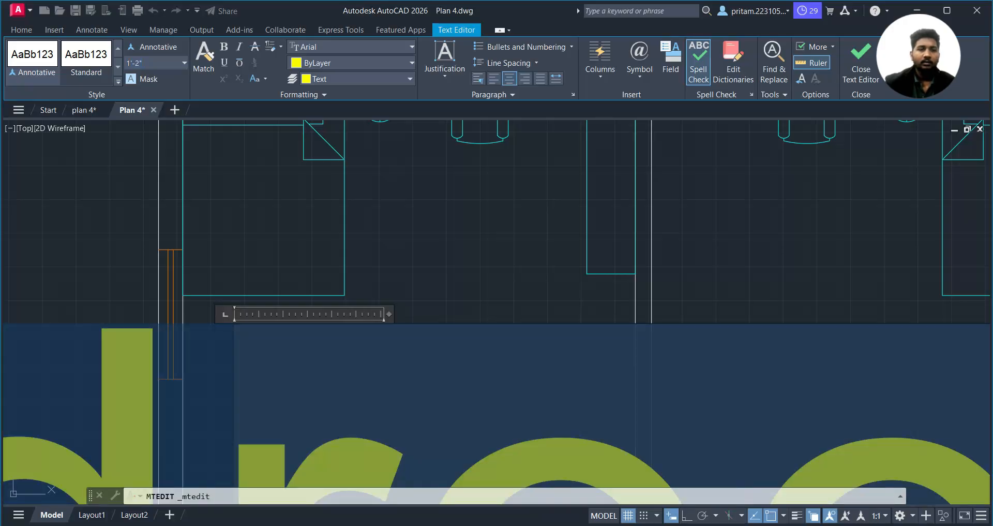
{"action": "left_click", "coordinate": [283, 171]}
{"action": "scroll", "coordinate": [316, 188], "scroll_direction": "down", "scroll_amount": 2}
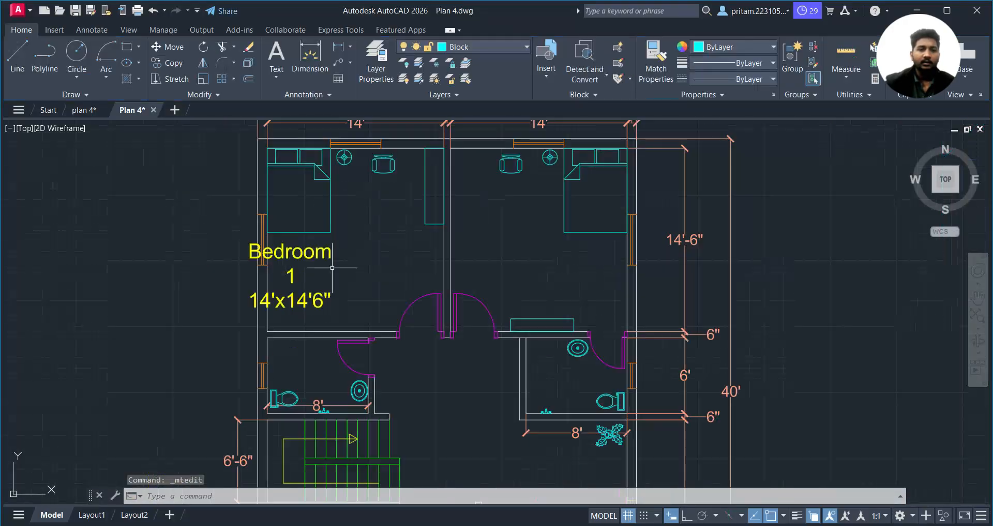
- Widen the Bedroom 1 label's text box so the room name fits on one line, centred in the room
{"action": "double_click", "coordinate": [315, 253]}
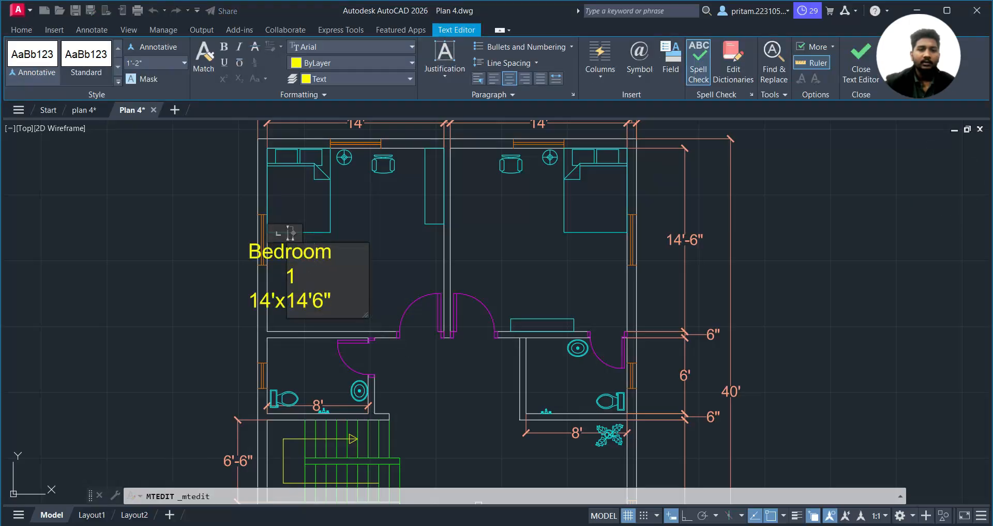
{"action": "mouse_move", "coordinate": [368, 313]}
{"action": "left_mouse_down"}
{"action": "mouse_move", "coordinate": [440, 386]}
{"action": "mouse_move", "coordinate": [448, 453]}
{"action": "mouse_move", "coordinate": [492, 373]}
{"action": "mouse_move", "coordinate": [492, 309]}
{"action": "left_mouse_up"}
{"action": "left_click", "coordinate": [412, 263]}
{"action": "scroll", "coordinate": [410, 264], "scroll_direction": "down", "scroll_amount": 3}
{"action": "scroll", "coordinate": [410, 265], "scroll_direction": "up", "scroll_amount": 2}
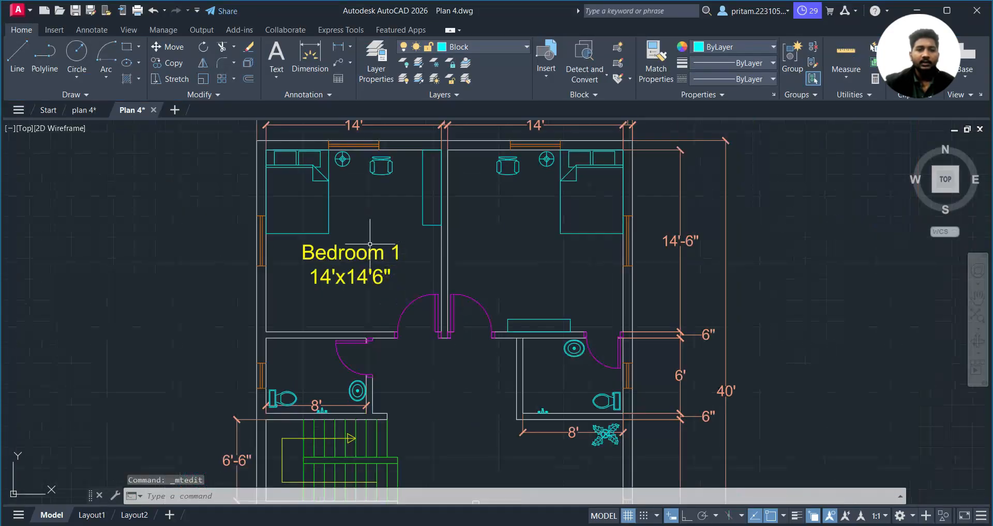
- Set the text height of both lines of the Bedroom 1 label to 10"
{"action": "left_click", "coordinate": [374, 261]}
{"action": "double_click", "coordinate": [355, 254]}
{"action": "key", "text": "ctrl+a"}
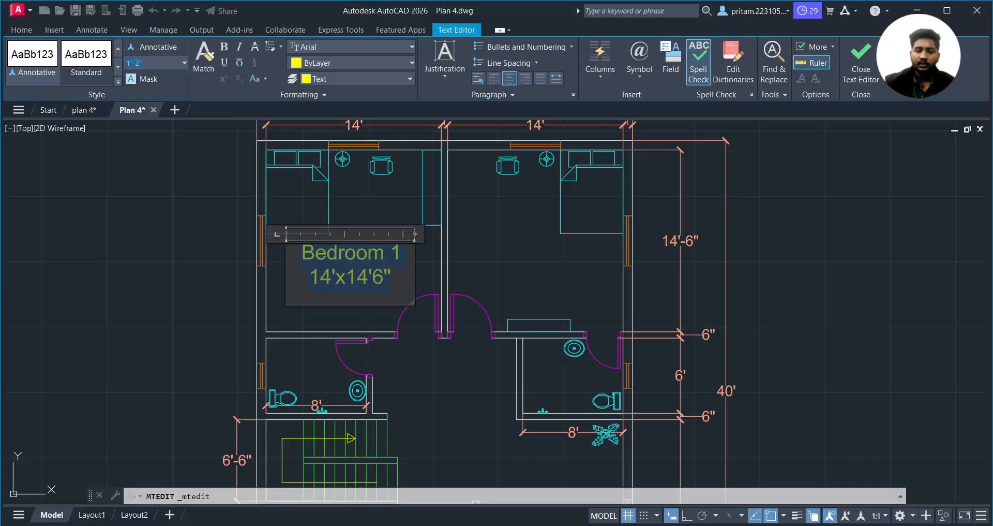
{"action": "type", "text": "8"}
{"action": "key", "text": "Return"}
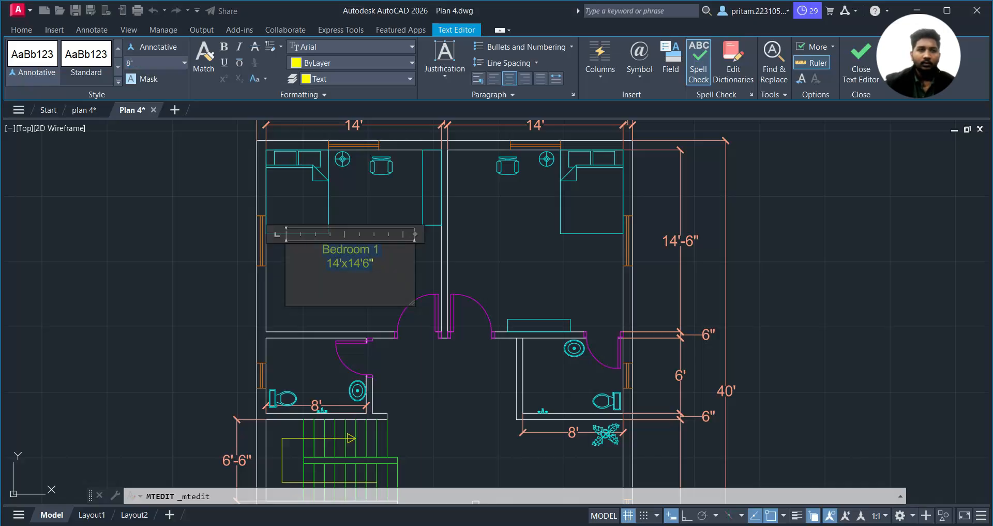
{"action": "type", "text": "10"}
{"action": "key", "text": "Return"}
{"action": "left_click", "coordinate": [150, 207]}
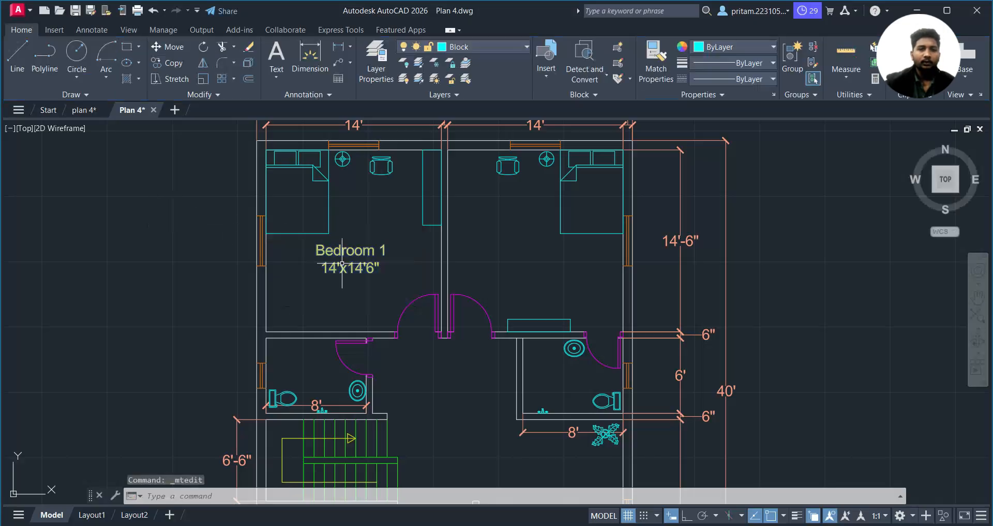
- Copy the Bedroom 1 label into the right bedroom, below the bed
{"action": "left_click", "coordinate": [364, 260]}
{"action": "type", "text": "co"}
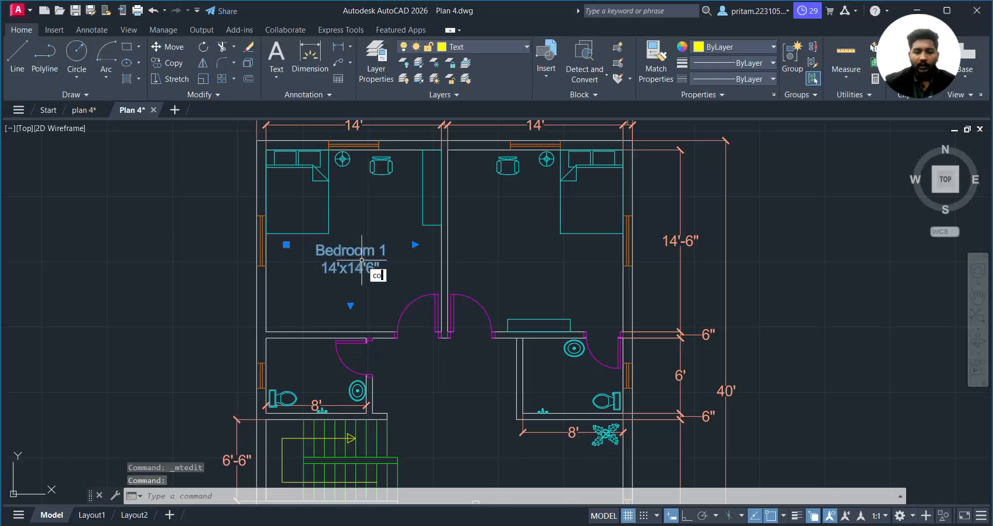
{"action": "key", "text": "Return"}
{"action": "scroll", "coordinate": [364, 262], "scroll_direction": "up", "scroll_amount": 2}
{"action": "left_click", "coordinate": [444, 280]}
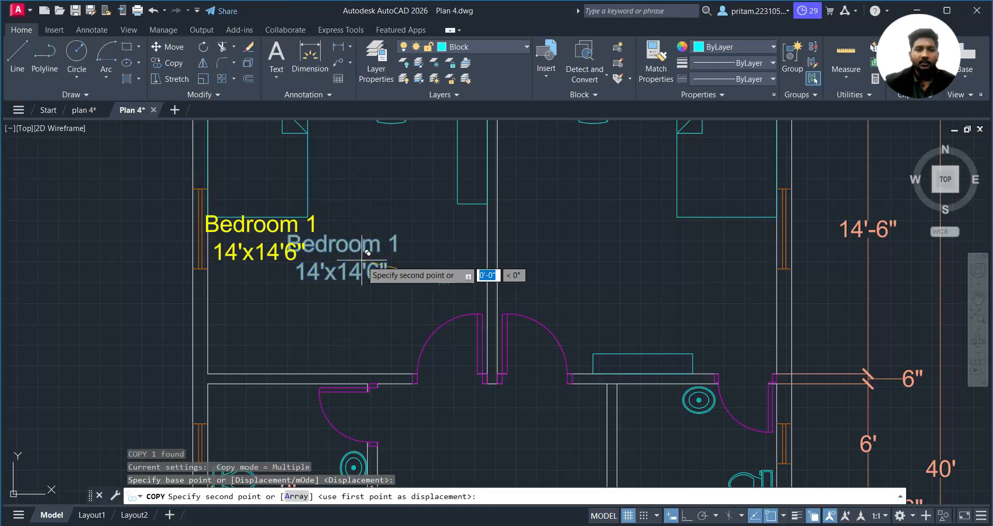
{"action": "left_click", "coordinate": [723, 277]}
- Place further copies of the label in the right toilet, the left toilet and the central passage
{"action": "scroll", "coordinate": [426, 286], "scroll_direction": "down", "scroll_amount": 4}
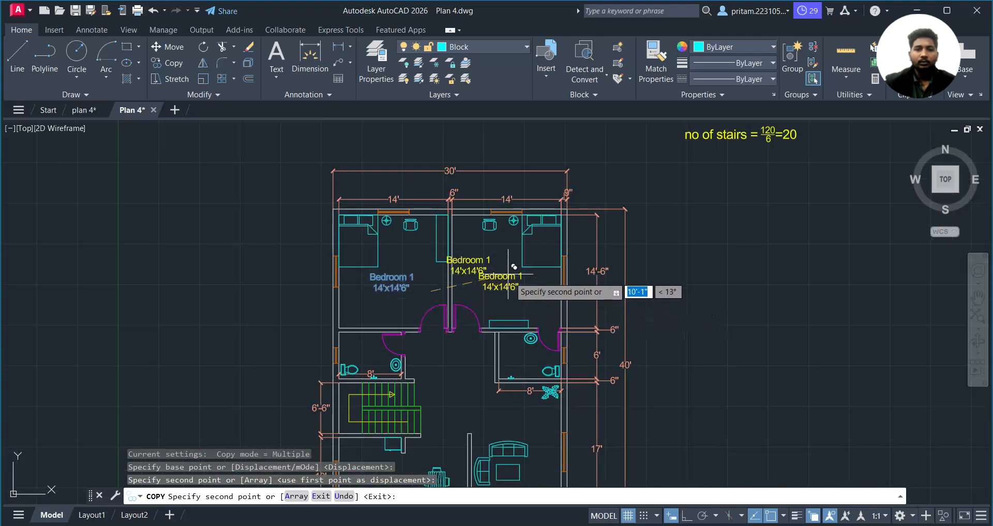
{"action": "left_click", "coordinate": [568, 363]}
{"action": "left_click", "coordinate": [414, 364]}
{"action": "left_click", "coordinate": [500, 378]}
- Place the remaining label copies in the living area, kitchen and dining area, and end the copying
{"action": "middle_click_drag", "start_coordinate": [517, 453], "coordinate": [497, 294]}
{"action": "scroll", "coordinate": [497, 295], "scroll_direction": "up", "scroll_amount": 2}
{"action": "left_click", "coordinate": [490, 307]}
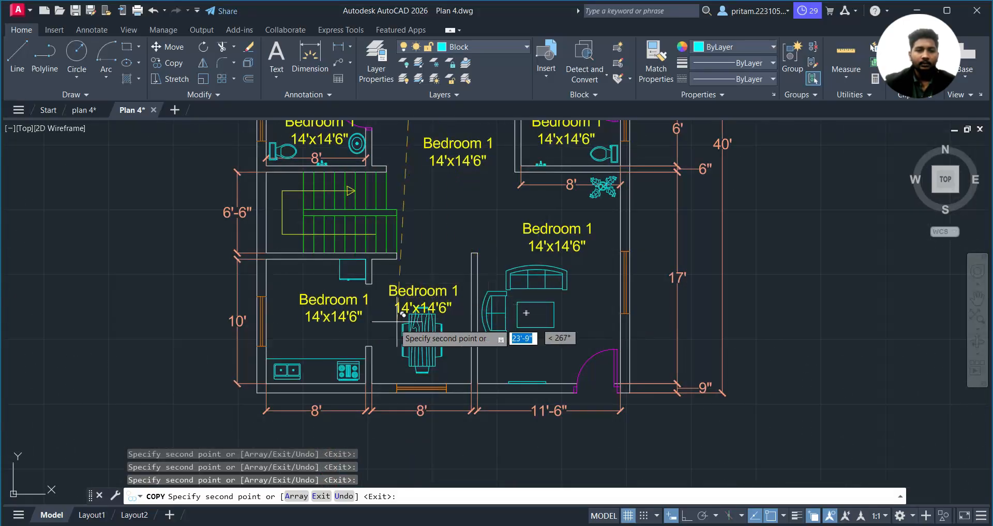
{"action": "left_click", "coordinate": [428, 317]}
{"action": "key", "text": "Escape"}
{"action": "scroll", "coordinate": [388, 325], "scroll_direction": "down", "scroll_amount": 5}
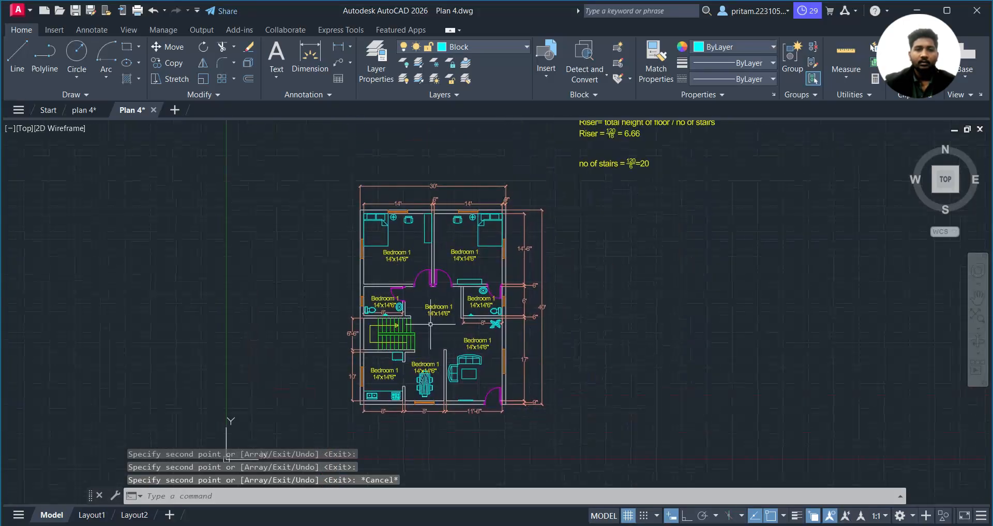
- Trim the wall line crossing the junction where the right toilet's partition meets the bedroom wall
{"action": "scroll", "coordinate": [410, 288], "scroll_direction": "up", "scroll_amount": 8}
{"action": "scroll", "coordinate": [600, 260], "scroll_direction": "up", "scroll_amount": 4}
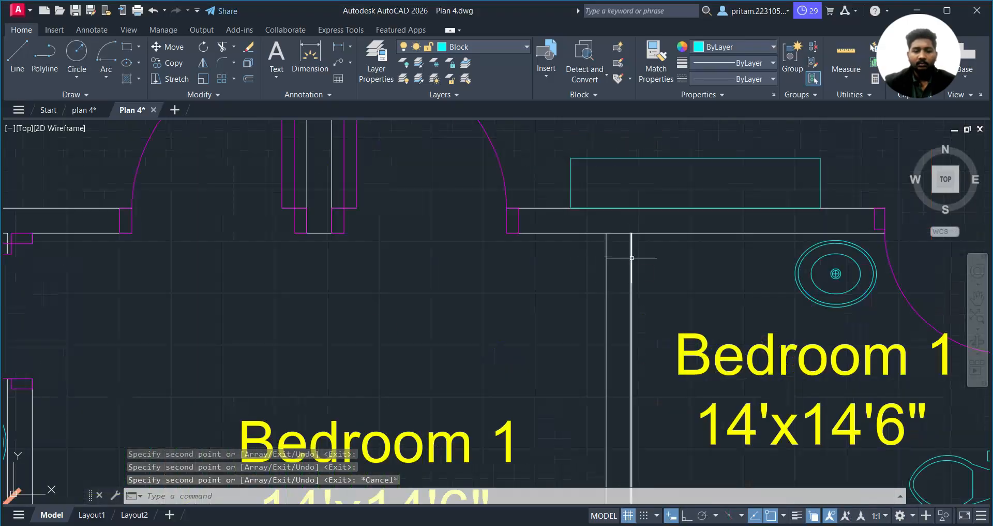
{"action": "type", "text": "tr"}
{"action": "key", "text": "Return"}
{"action": "left_click", "coordinate": [619, 224]}
{"action": "key", "text": "Return"}
{"action": "scroll", "coordinate": [619, 250], "scroll_direction": "down", "scroll_amount": 6}
{"action": "key", "text": "Escape"}
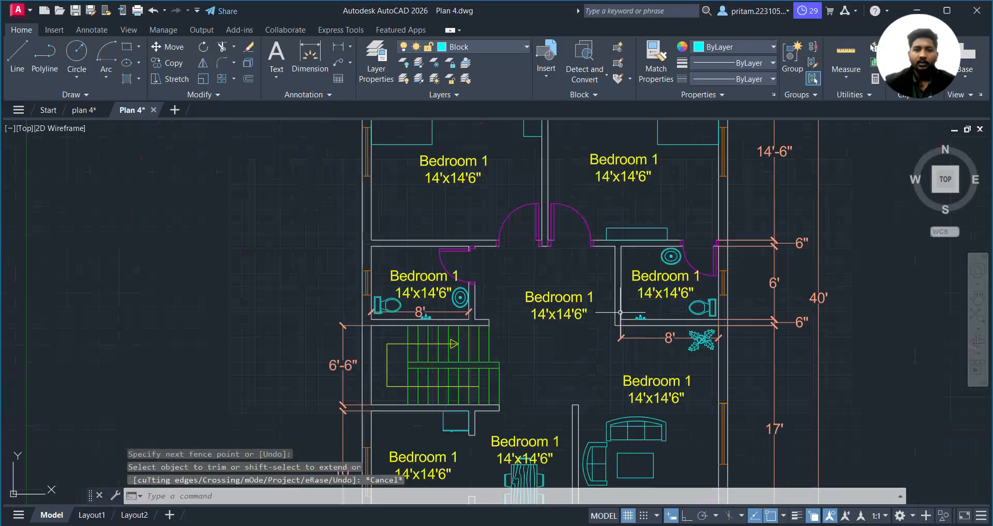
- Change the room name in the right bedroom's label to "Bedroom 2"
{"action": "middle_click_drag", "start_coordinate": [615, 390], "coordinate": [570, 214]}
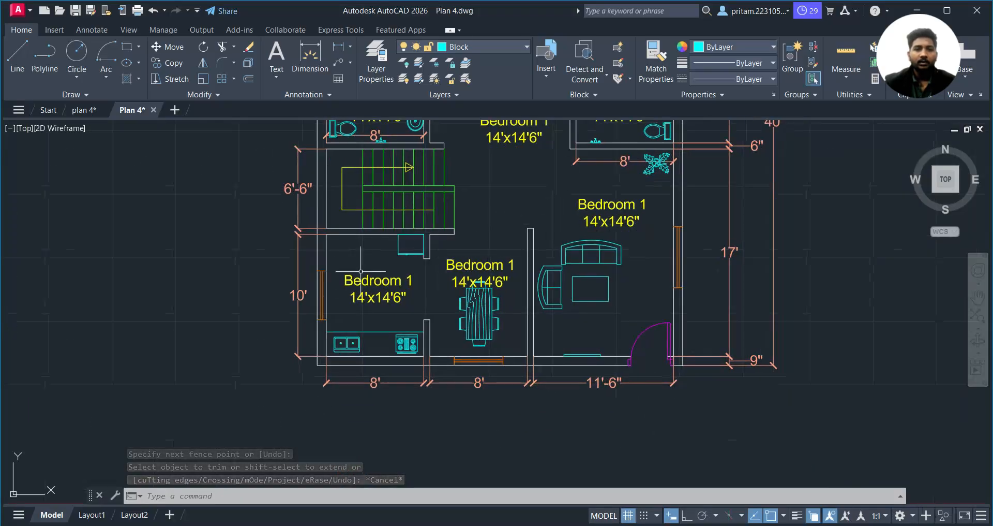
{"action": "key", "text": "Escape"}
{"action": "key", "text": "Escape"}
{"action": "middle_click_drag", "start_coordinate": [631, 288], "coordinate": [624, 374]}
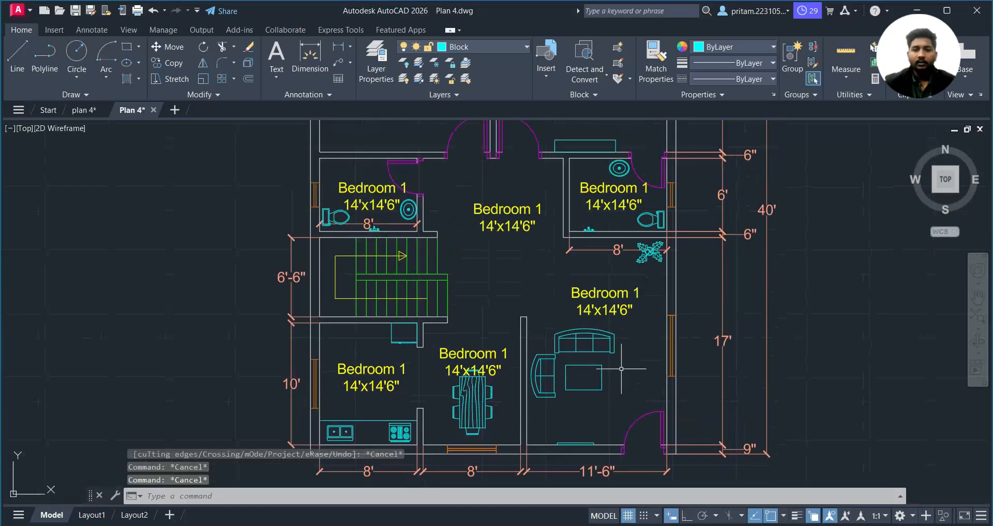
{"action": "middle_click_drag", "start_coordinate": [474, 231], "coordinate": [437, 355]}
{"action": "middle_click_drag", "start_coordinate": [514, 221], "coordinate": [460, 378]}
{"action": "scroll", "coordinate": [476, 325], "scroll_direction": "up", "scroll_amount": 2}
{"action": "double_click", "coordinate": [523, 332]}
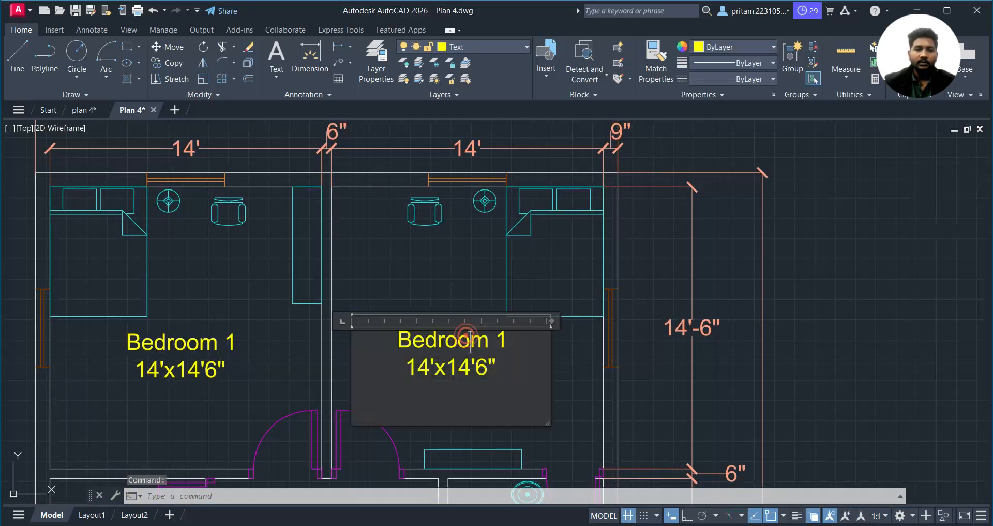
{"action": "left_click", "coordinate": [506, 341]}
{"action": "key", "text": "BackSpace"}
{"action": "type", "text": "2"}
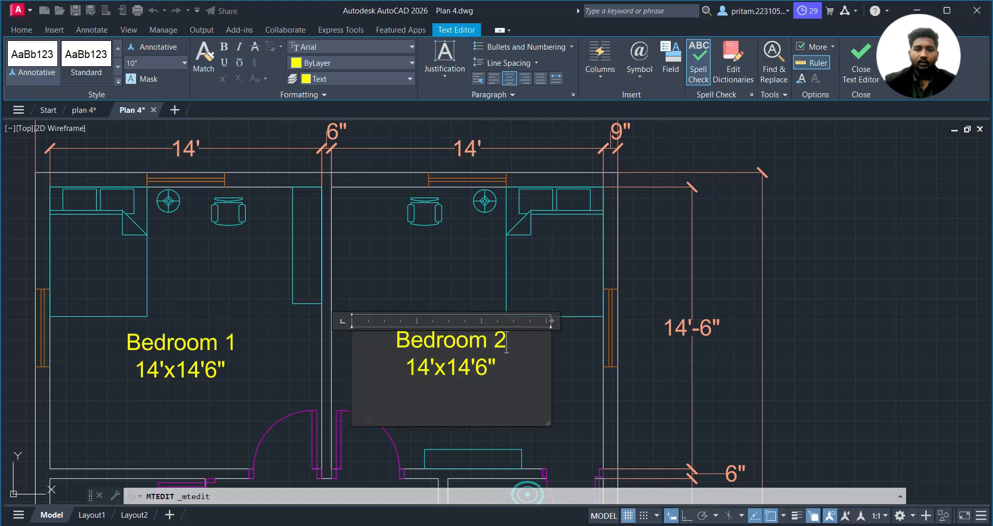
{"action": "scroll", "coordinate": [565, 384], "scroll_direction": "down", "scroll_amount": 3}
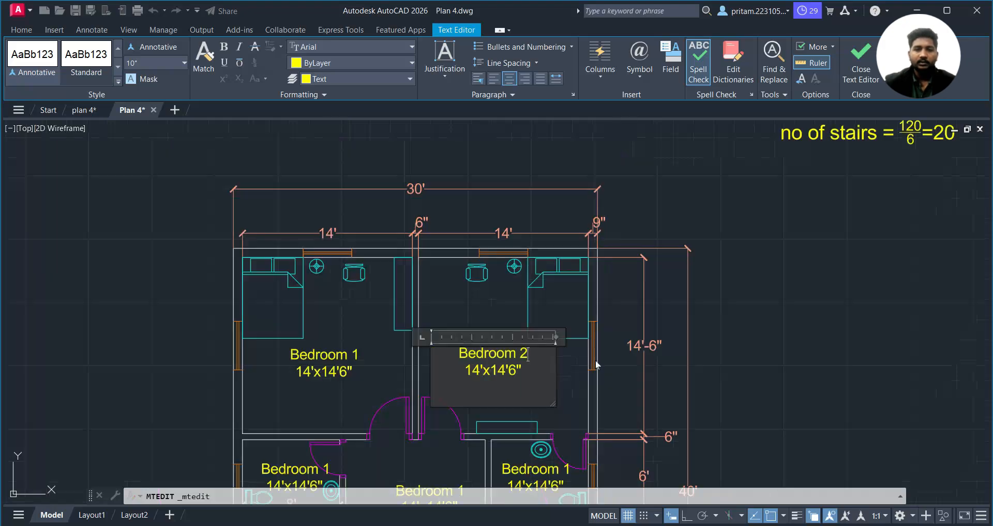
{"action": "left_click", "coordinate": [694, 337]}
- Replace the room name in the right toilet's label with "Toilet", keeping the size on its own line
{"action": "middle_click_drag", "start_coordinate": [694, 336], "coordinate": [660, 216]}
{"action": "scroll", "coordinate": [557, 286], "scroll_direction": "up", "scroll_amount": 2}
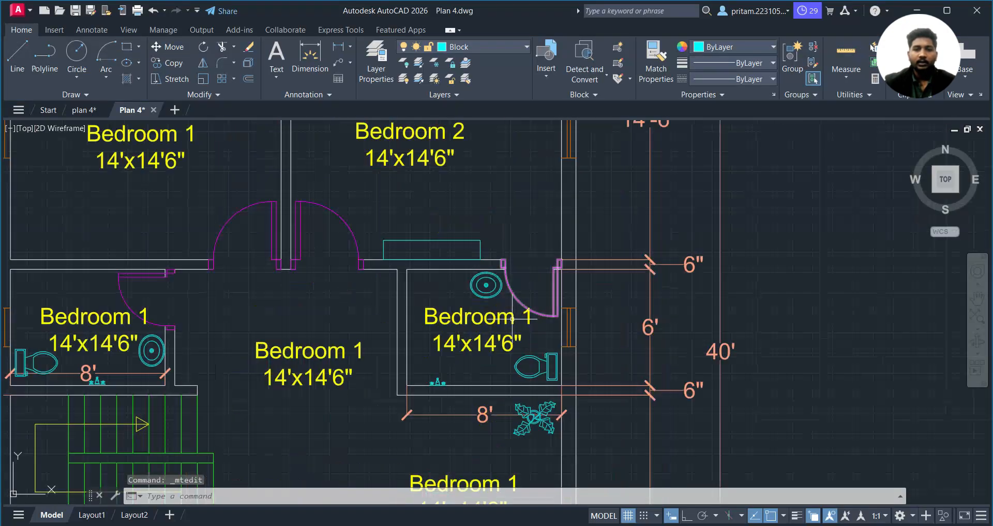
{"action": "left_click", "coordinate": [479, 318]}
{"action": "double_click", "coordinate": [496, 316]}
{"action": "left_click_drag", "start_coordinate": [565, 313], "coordinate": [451, 316]}
{"action": "type", "text": "Toilet"}
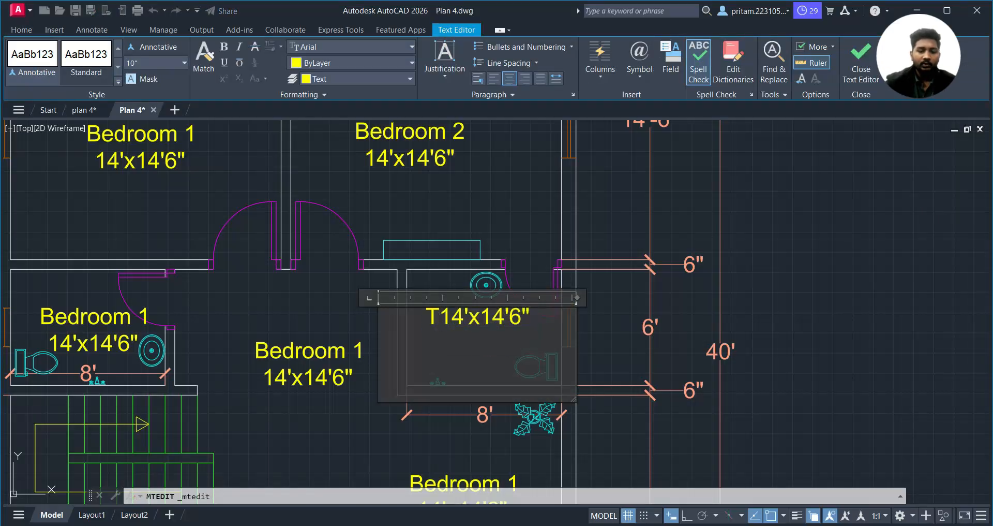
{"action": "key", "text": "Return"}
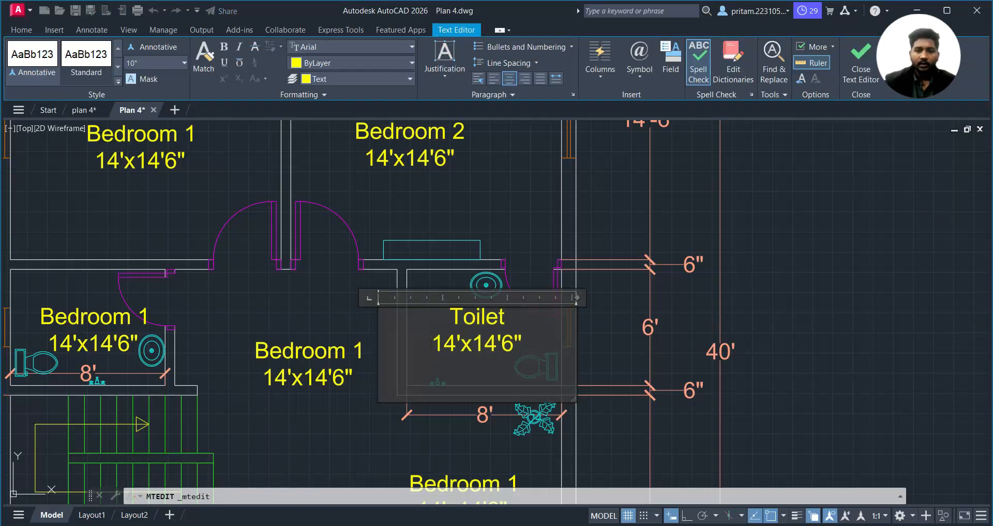
- Change the size in the right toilet's label to 8'x6' and finish editing the text
{"action": "left_click", "coordinate": [457, 346]}
{"action": "key", "text": "BackSpace"}
{"action": "key", "text": "BackSpace"}
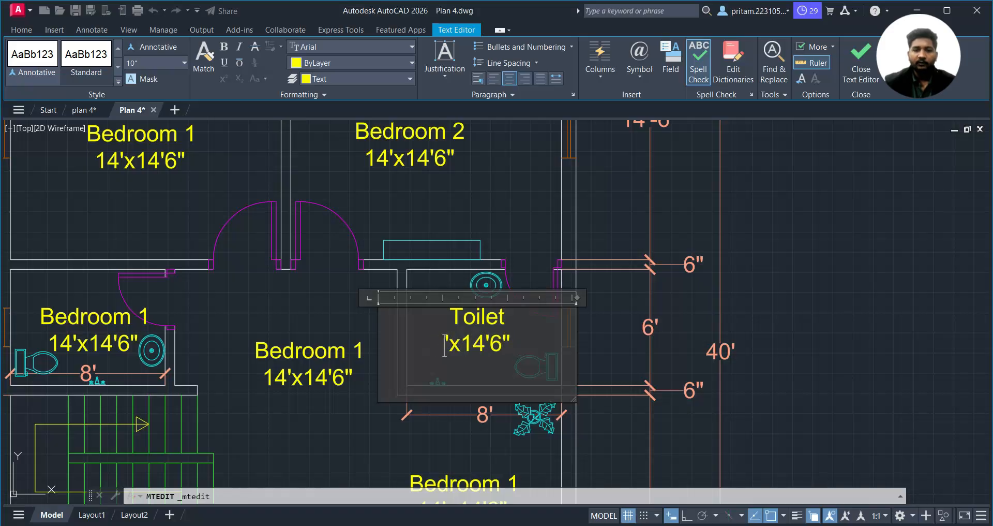
{"action": "type", "text": "8"}
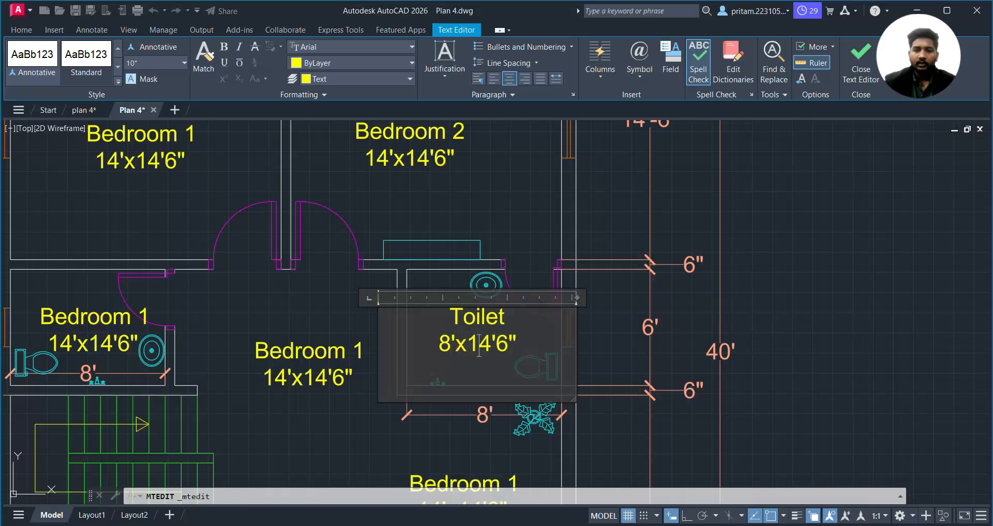
{"action": "key", "text": "BackSpace"}
{"action": "key", "text": "BackSpace"}
{"action": "key", "text": "BackSpace"}
{"action": "key", "text": "BackSpace"}
{"action": "key", "text": "BackSpace"}
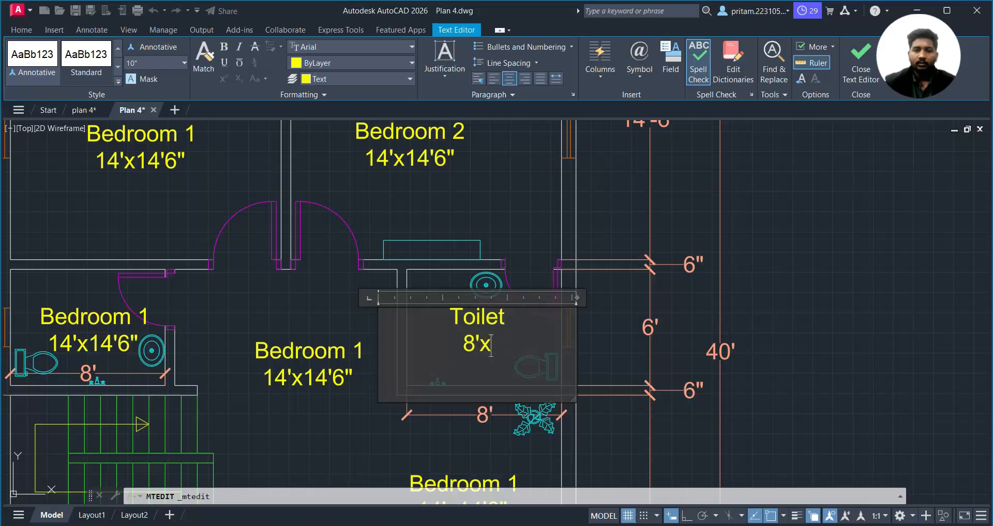
{"action": "type", "text": "6'"}
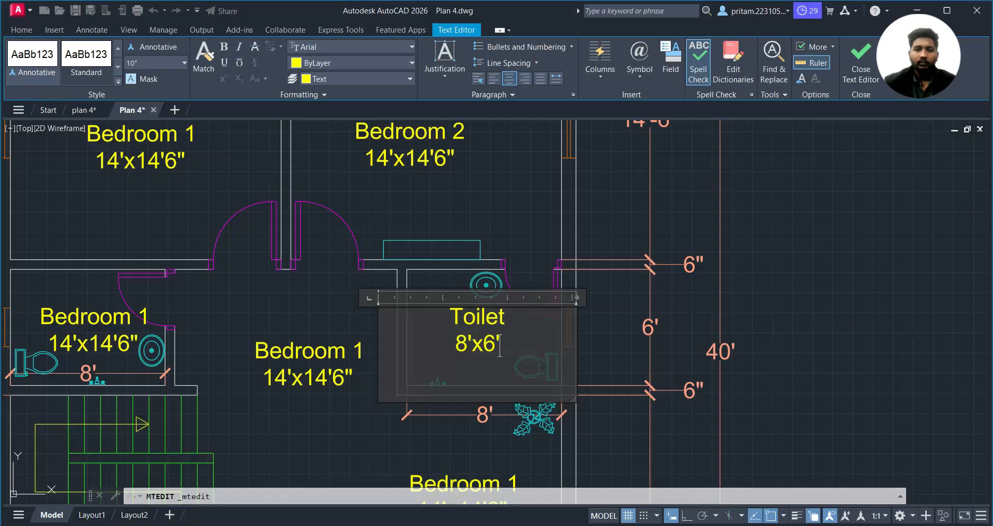
{"action": "left_click", "coordinate": [370, 320]}
- Replace the room name in the left toilet's label with "Toilet" above the size line
{"action": "mouse_move", "coordinate": [344, 322]}
{"action": "middle_mouse_down"}
{"action": "mouse_move", "coordinate": [433, 311]}
{"action": "mouse_move", "coordinate": [533, 331]}
{"action": "mouse_move", "coordinate": [508, 316]}
{"action": "middle_mouse_up"}
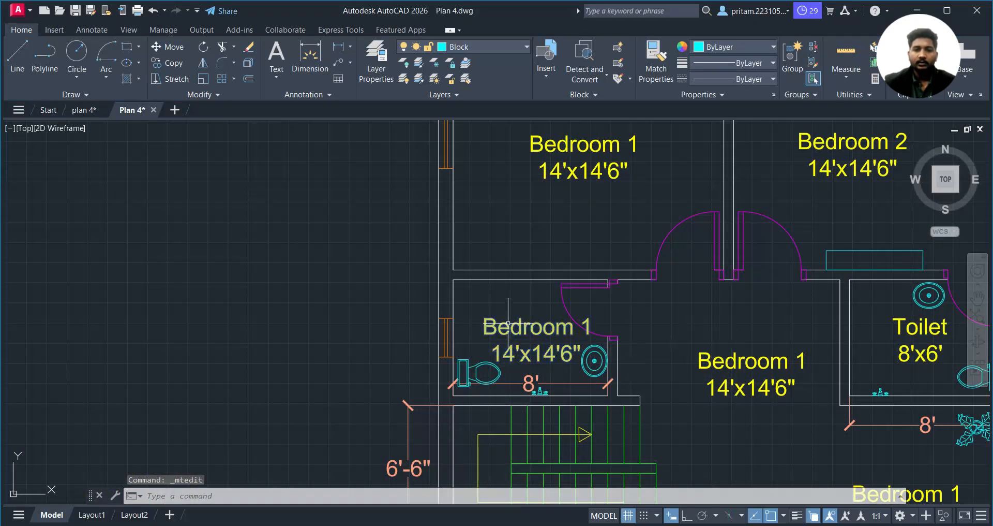
{"action": "double_click", "coordinate": [508, 326]}
{"action": "left_click_drag", "start_coordinate": [477, 322], "coordinate": [660, 315]}
{"action": "type", "text": "Tou"}
{"action": "key", "text": "BackSpace"}
{"action": "type", "text": "ilet"}
{"action": "key", "text": "Return"}
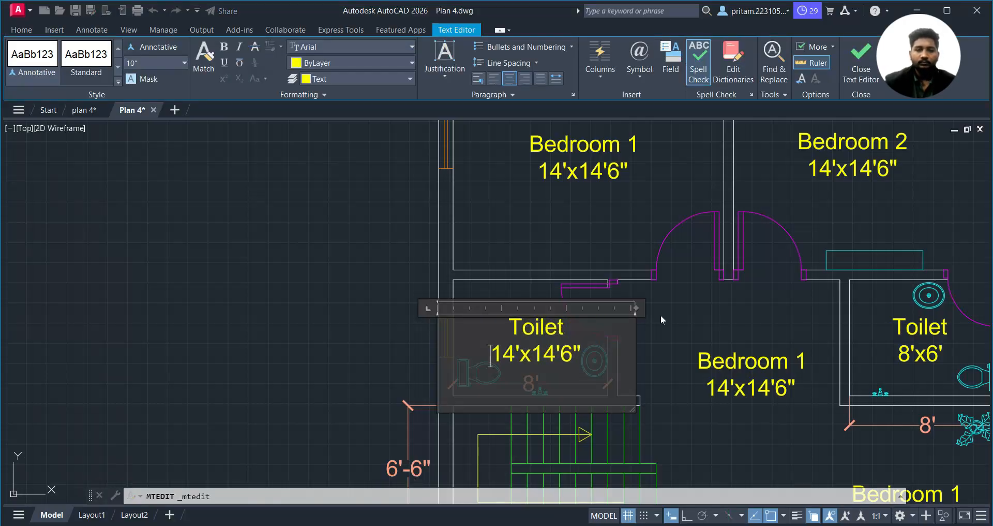
- Change the size in the left toilet's label to 8'x6' and close the text editor
{"action": "key", "text": "Right"}
{"action": "key", "text": "Right"}
{"action": "key", "text": "BackSpace"}
{"action": "key", "text": "BackSpace"}
{"action": "type", "text": "8"}
{"action": "key", "text": "Right"}
{"action": "key", "text": "Right"}
{"action": "key", "text": "Right"}
{"action": "key", "text": "Right"}
{"action": "key", "text": "Right"}
{"action": "key", "text": "Right"}
{"action": "key", "text": "Return"}
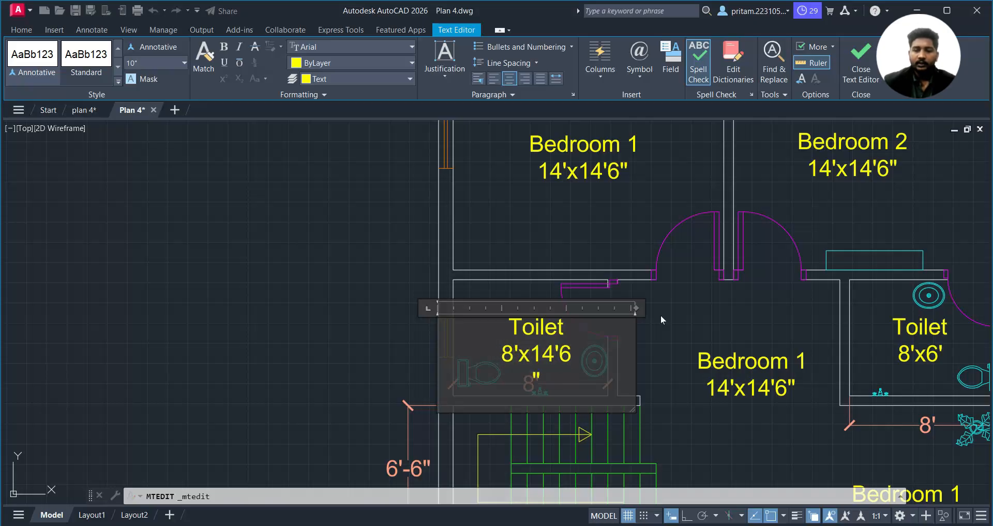
{"action": "key", "text": "BackSpace"}
{"action": "key", "text": "BackSpace"}
{"action": "key", "text": "BackSpace"}
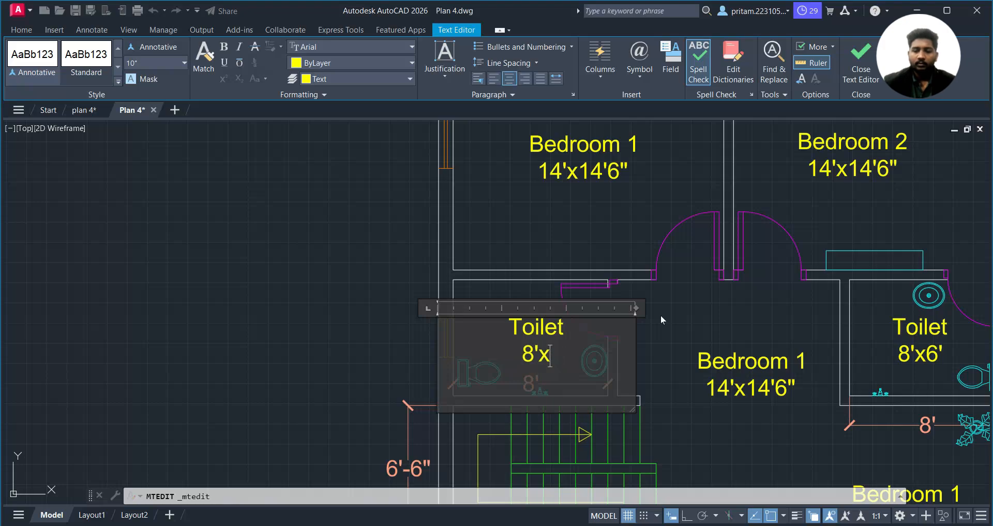
{"action": "type", "text": "6'"}
{"action": "left_click", "coordinate": [664, 313]}
{"action": "mouse_move", "coordinate": [770, 366]}
{"action": "middle_mouse_down"}
{"action": "mouse_move", "coordinate": [682, 354]}
{"action": "mouse_move", "coordinate": [513, 260]}
{"action": "middle_mouse_up"}
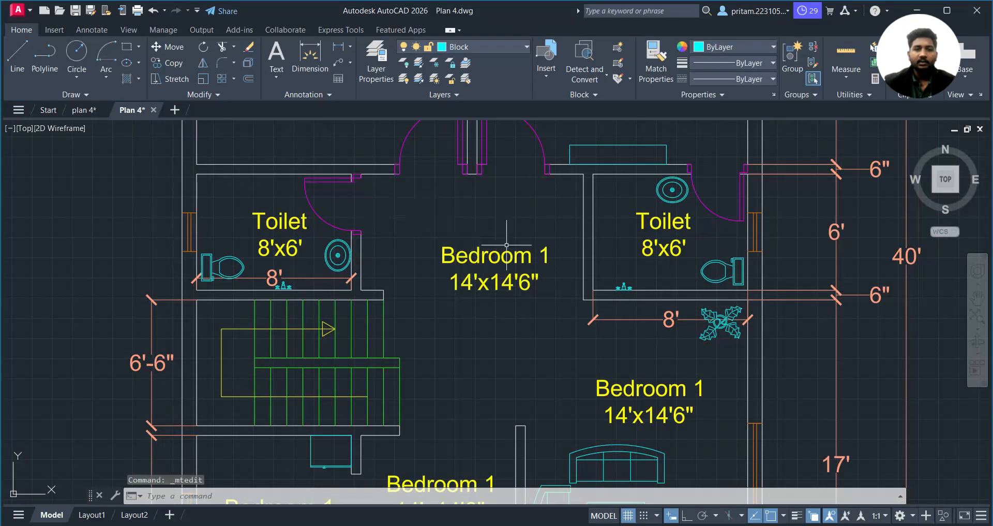
{"action": "double_click", "coordinate": [491, 258]}
{"action": "left_click", "coordinate": [701, 408]}
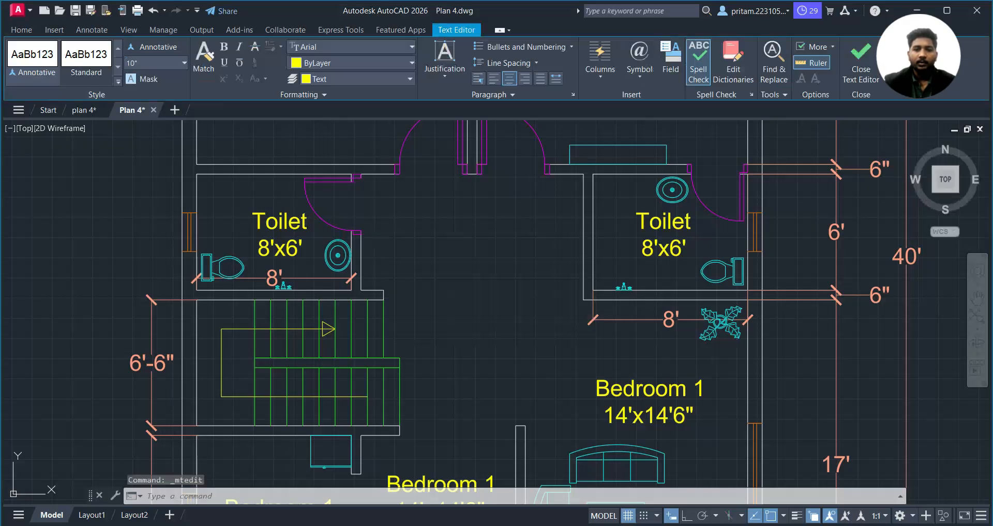
- Replace the room name in the label above the sofas with "Living Room", keeping the size on its own line
{"action": "mouse_move", "coordinate": [701, 408]}
{"action": "middle_mouse_down"}
{"action": "mouse_move", "coordinate": [638, 289]}
{"action": "mouse_move", "coordinate": [604, 246]}
{"action": "middle_mouse_up"}
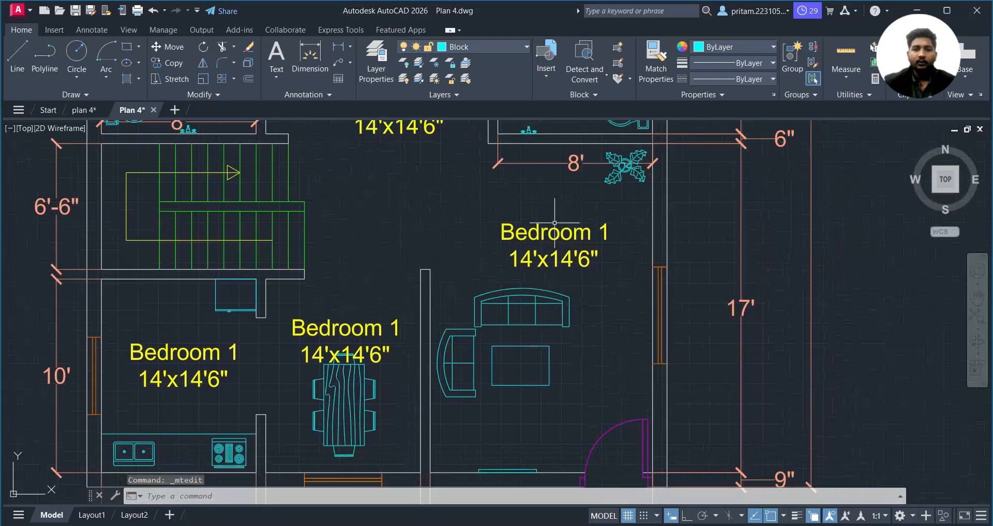
{"action": "middle_click_drag", "start_coordinate": [555, 222], "coordinate": [543, 188]}
{"action": "left_click", "coordinate": [566, 194]}
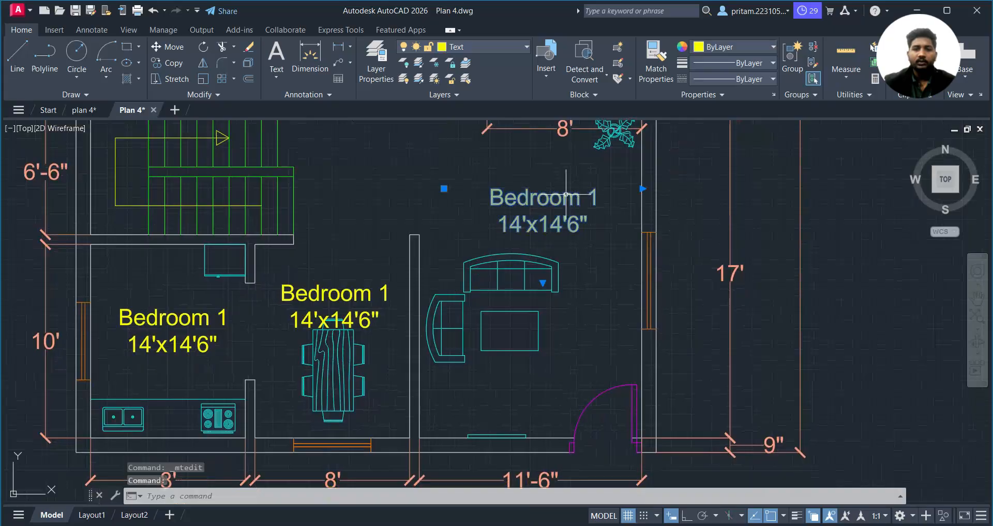
{"action": "double_click", "coordinate": [566, 195]}
{"action": "left_click_drag", "start_coordinate": [486, 196], "coordinate": [605, 203]}
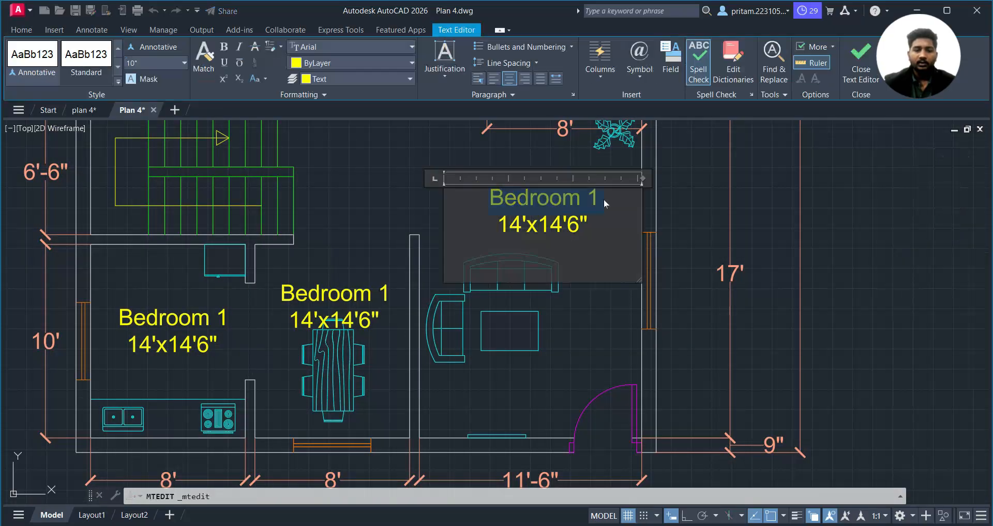
{"action": "type", "text": "Livin"}
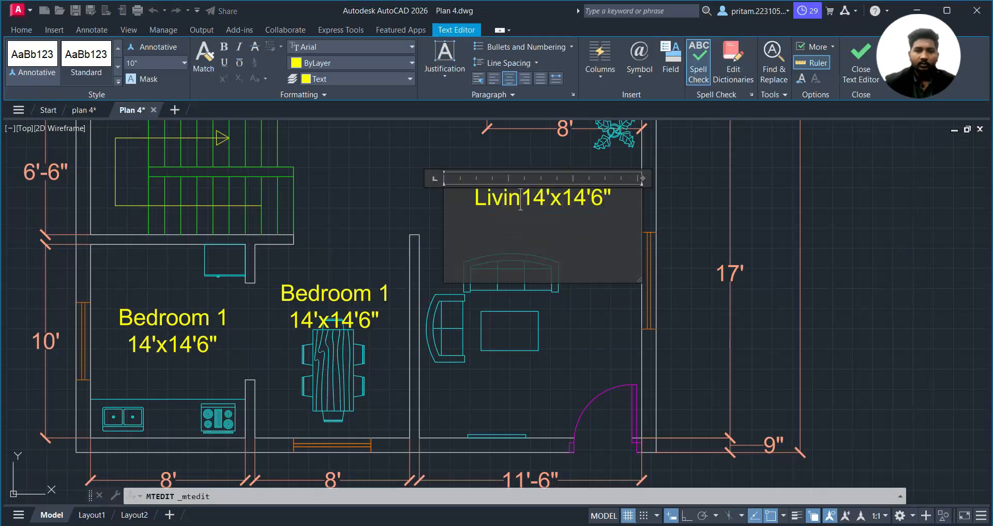
{"action": "type", "text": "g "}
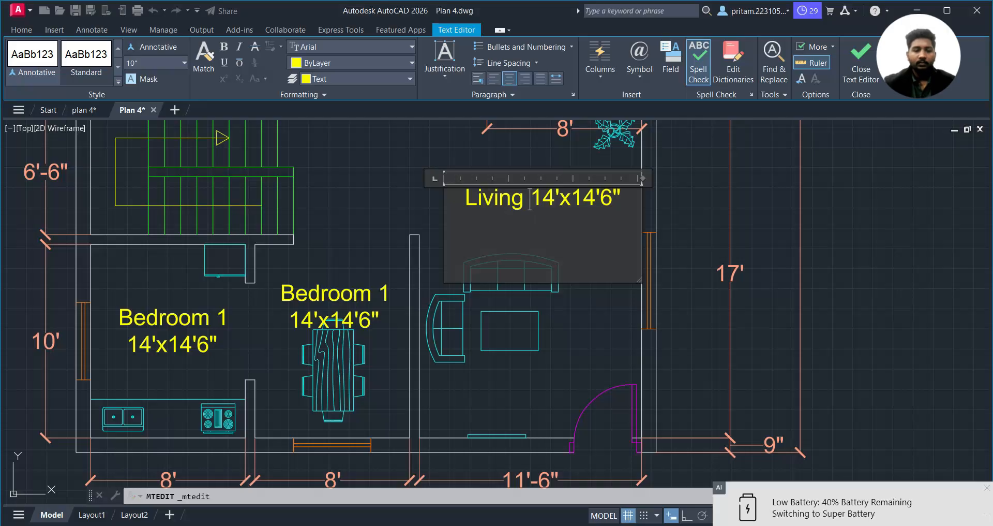
{"action": "type", "text": "Room"}
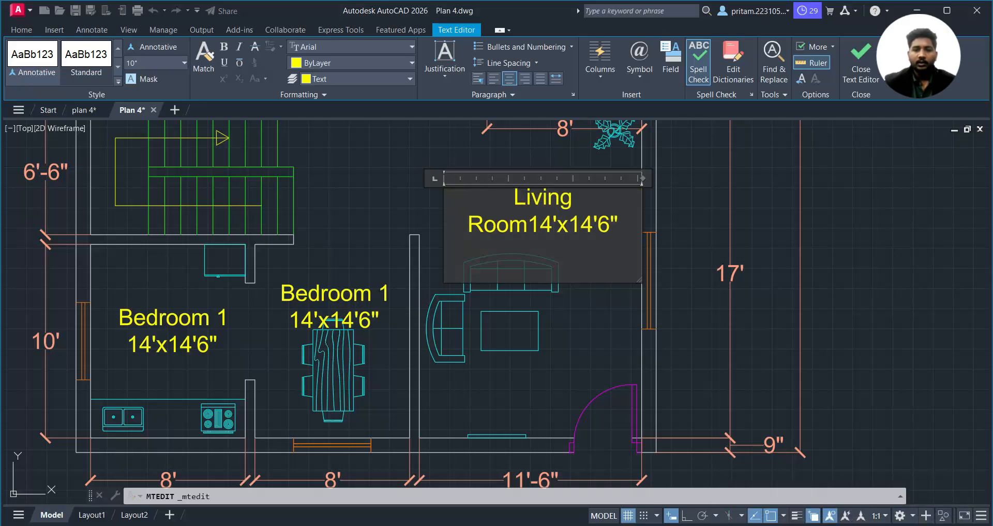
{"action": "key", "text": "Return"}
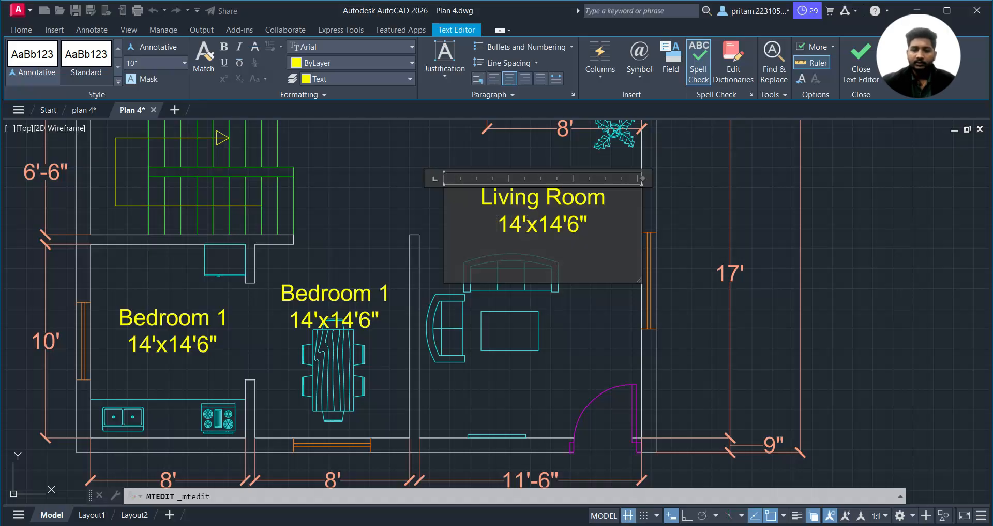
- Change the size in the Living Room label to 11'6"x17' and finish editing the text
{"action": "left_click", "coordinate": [516, 226]}
{"action": "key", "text": "BackSpace"}
{"action": "type", "text": "1'6\""}
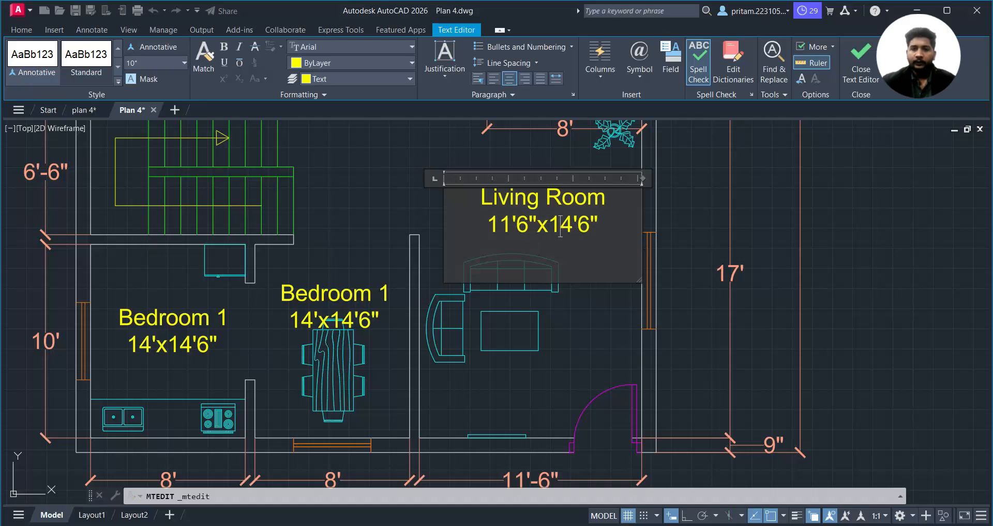
{"action": "key", "text": "BackSpace"}
{"action": "key", "text": "BackSpace"}
{"action": "key", "text": "BackSpace"}
{"action": "key", "text": "BackSpace"}
{"action": "key", "text": "BackSpace"}
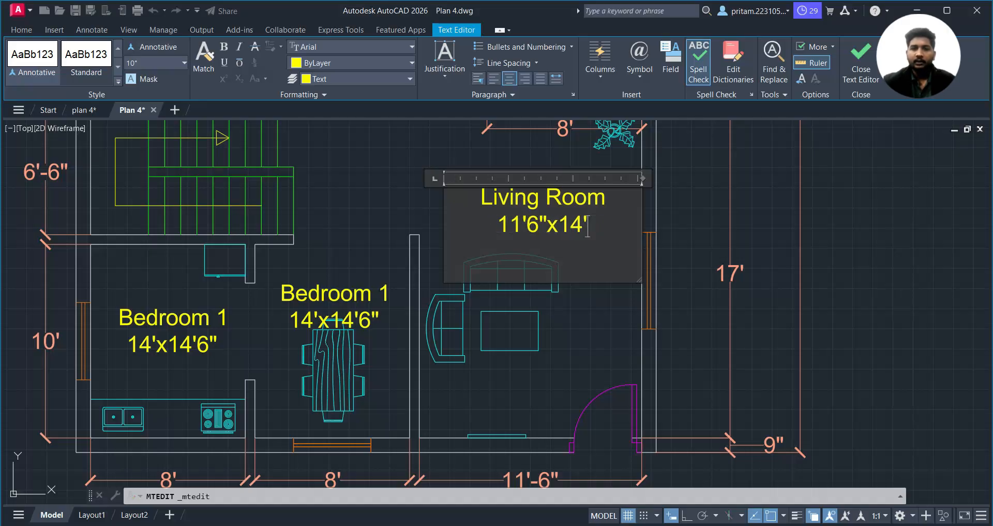
{"action": "type", "text": "17'"}
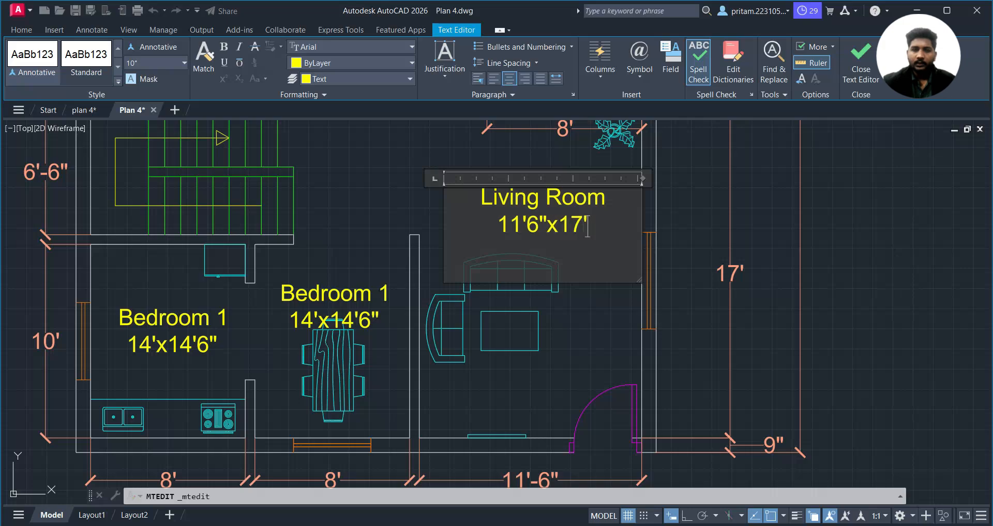
{"action": "left_click", "coordinate": [741, 179]}
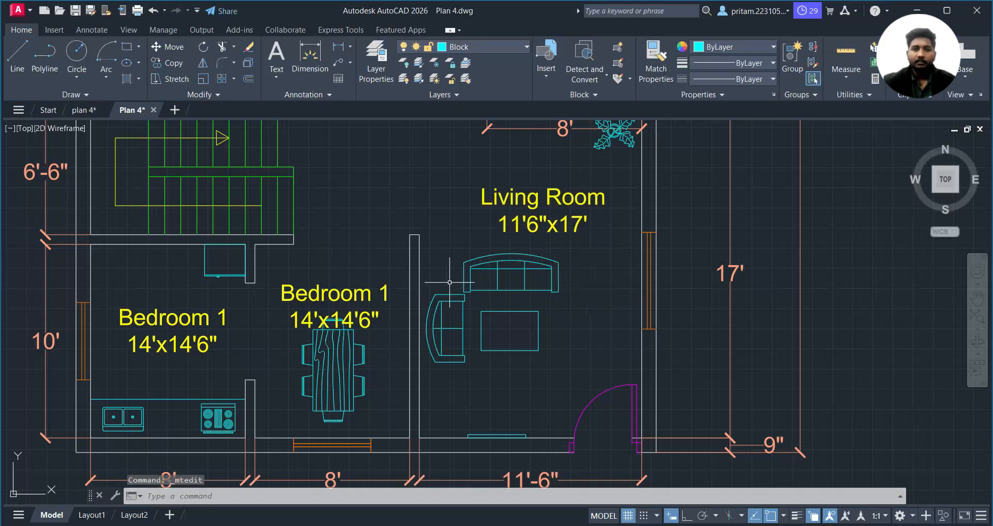
- Replace the room name in the label above the dining table with "Dinning", keeping the size on the line below
{"action": "middle_click_drag", "start_coordinate": [367, 294], "coordinate": [466, 268]}
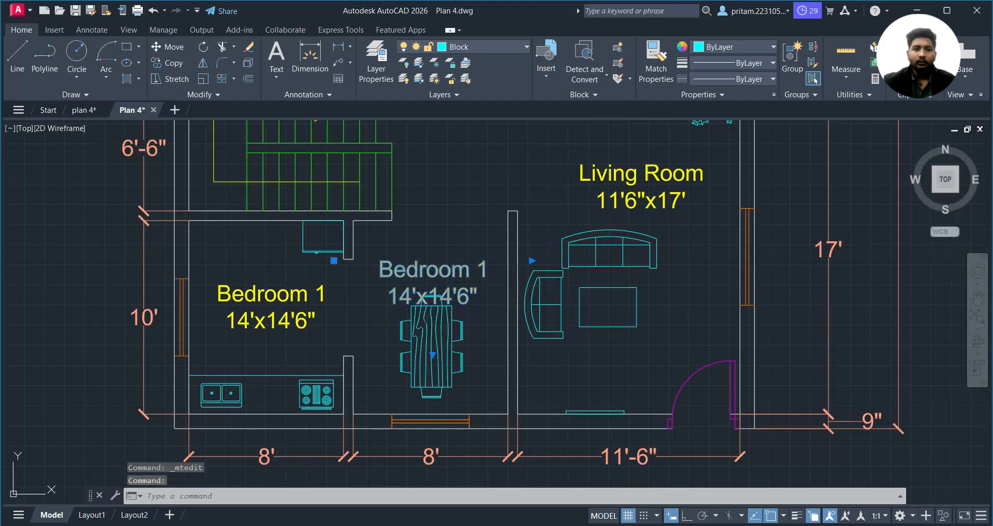
{"action": "double_click", "coordinate": [379, 270]}
{"action": "triple_click", "coordinate": [379, 270]}
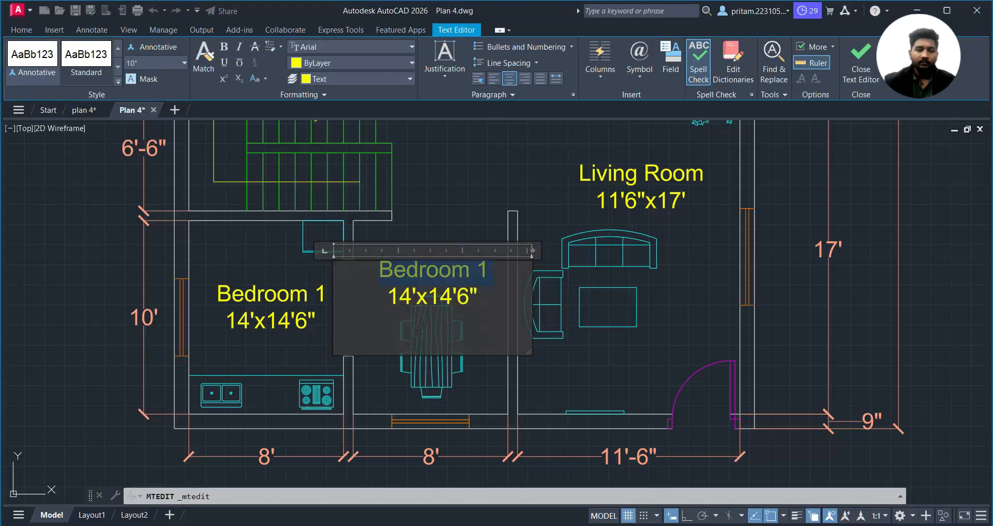
{"action": "type", "text": "Dinning"}
{"action": "key", "text": "Return"}
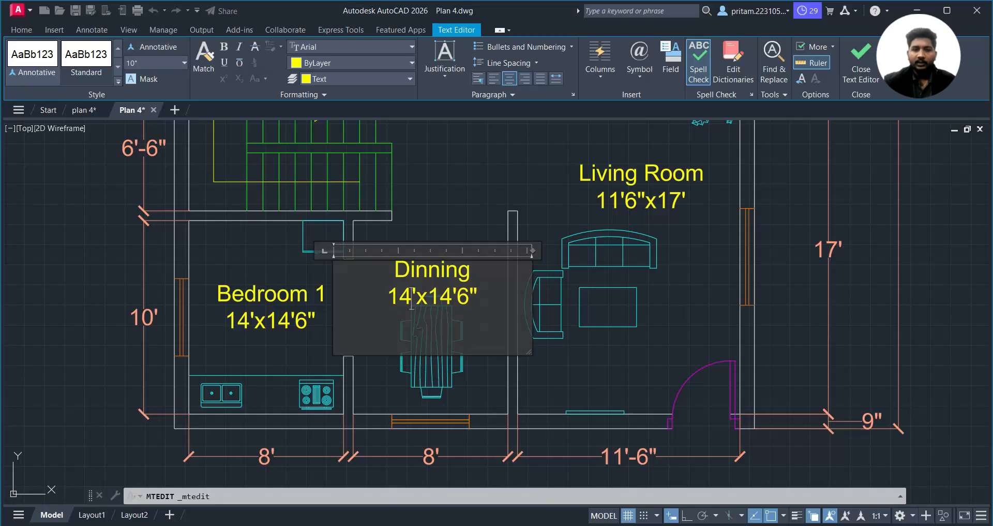
- Change the size in the dining area's label to 8'x10' and close the text editor
{"action": "key", "text": "Delete"}
{"action": "key", "text": "Delete"}
{"action": "type", "text": "8"}
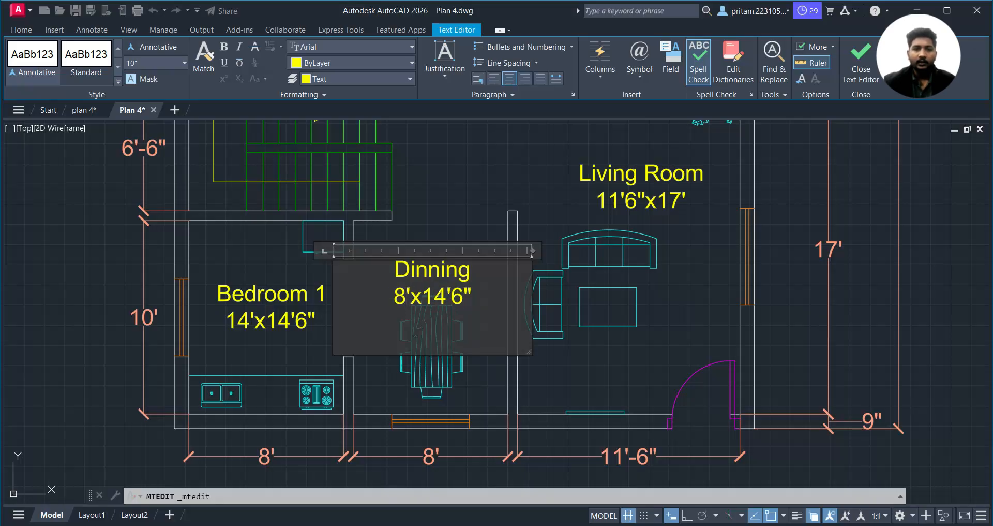
{"action": "key", "text": "BackSpace"}
{"action": "key", "text": "BackSpace"}
{"action": "key", "text": "BackSpace"}
{"action": "key", "text": "BackSpace"}
{"action": "key", "text": "BackSpace"}
{"action": "type", "text": "1"}
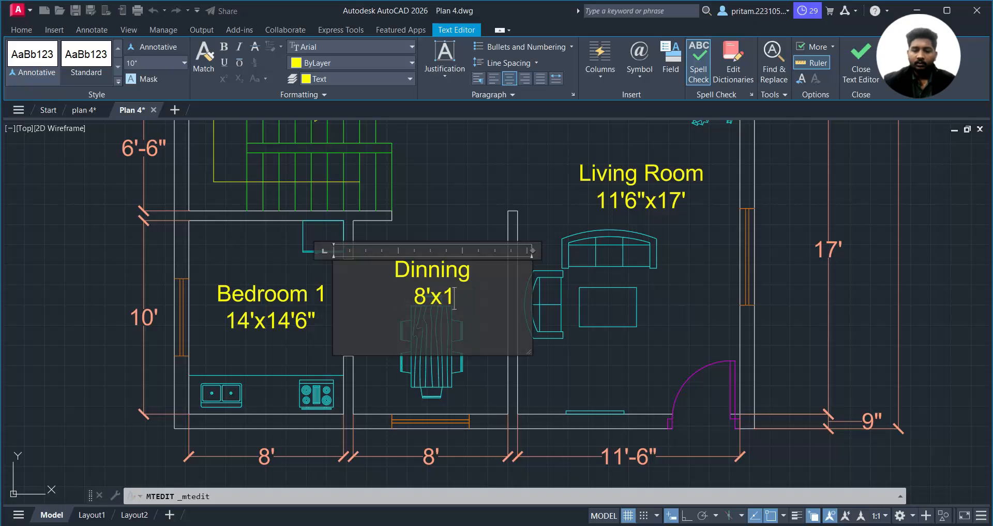
{"action": "type", "text": "0'"}
{"action": "left_click", "coordinate": [225, 290]}
- Replace the room name in the kitchen's Bedroom 1 label with "Kitchen" above the size line
{"action": "double_click", "coordinate": [248, 297]}
{"action": "left_click_drag", "start_coordinate": [215, 294], "coordinate": [330, 295]}
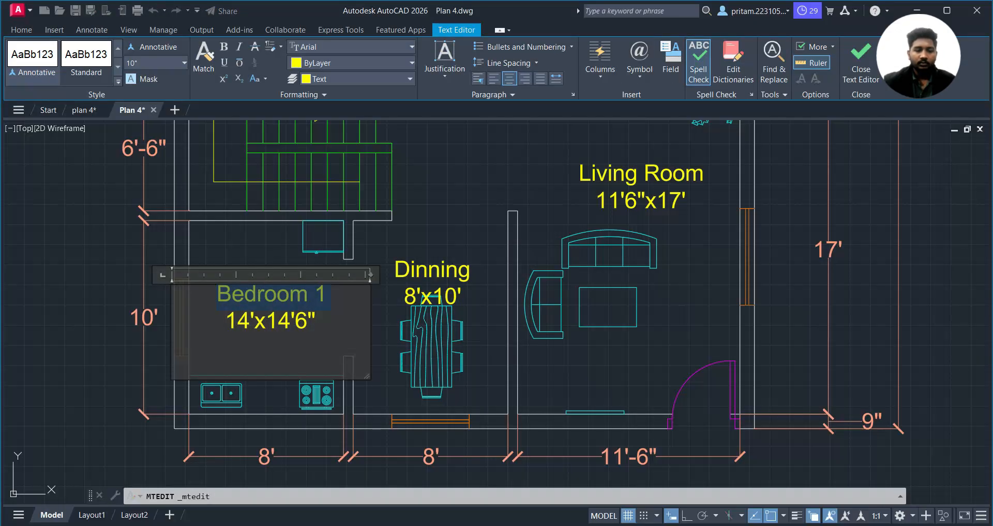
{"action": "type", "text": "Kitchen"}
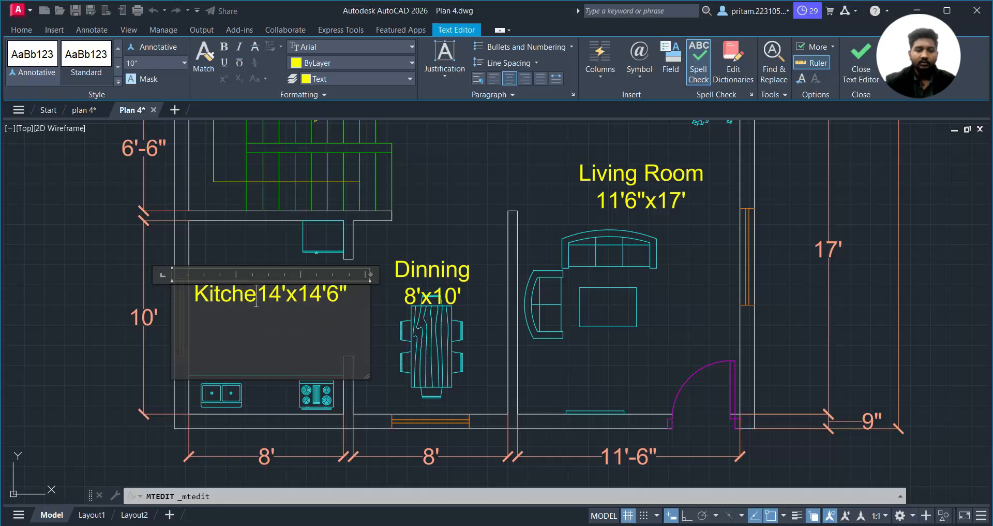
{"action": "key", "text": "Return"}
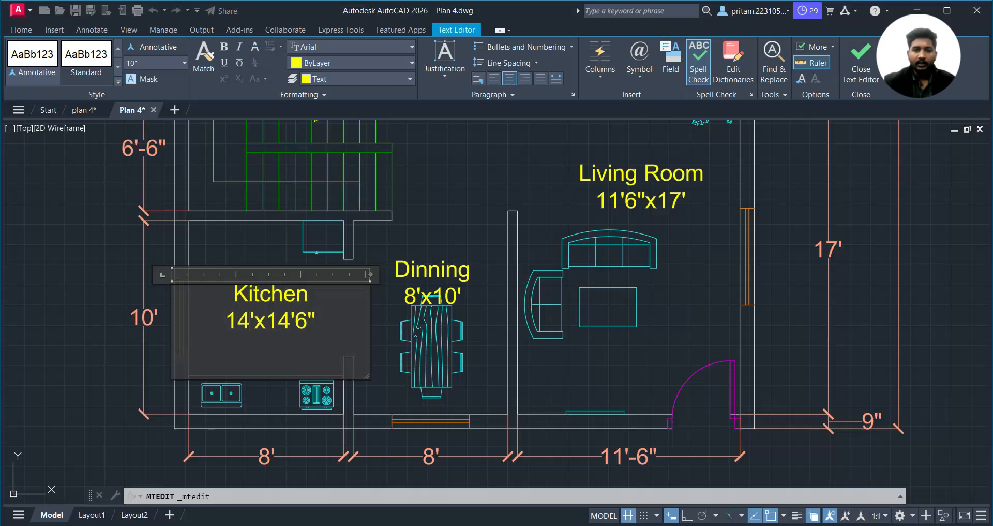
- Change the size in the Kitchen label to 8'x10' and finish editing the text
{"action": "key", "text": "Delete"}
{"action": "key", "text": "Delete"}
{"action": "type", "text": "8"}
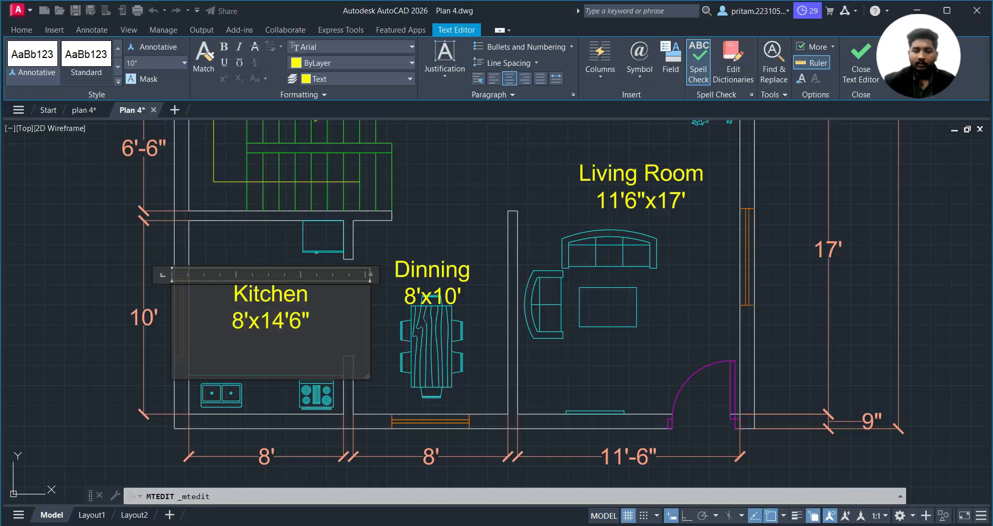
{"action": "key", "text": "BackSpace"}
{"action": "key", "text": "BackSpace"}
{"action": "key", "text": "BackSpace"}
{"action": "key", "text": "BackSpace"}
{"action": "key", "text": "BackSpace"}
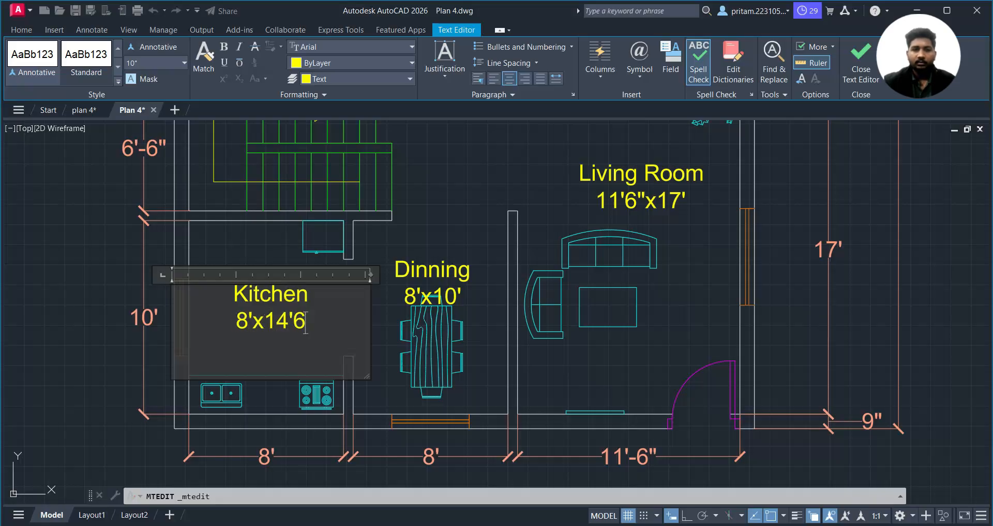
{"action": "type", "text": "10"}
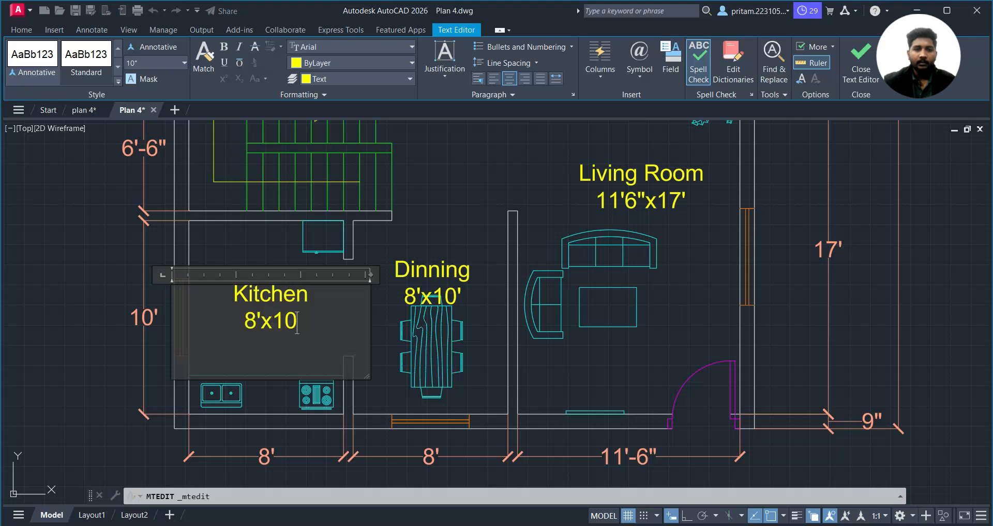
{"action": "type", "text": "'"}
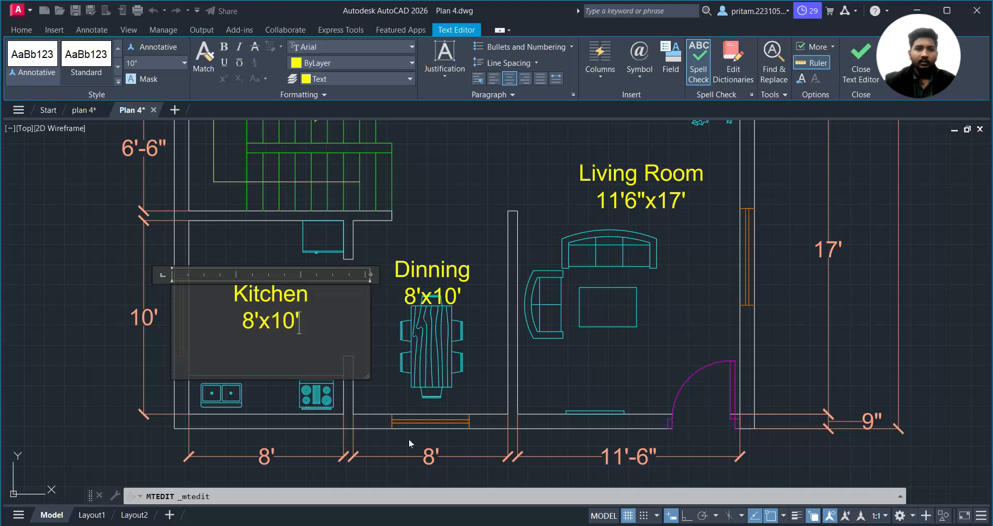
{"action": "left_click", "coordinate": [423, 207]}
- Copy the Kitchen label and paste the duplicate over the staircase
{"action": "middle_click_drag", "start_coordinate": [423, 207], "coordinate": [498, 313]}
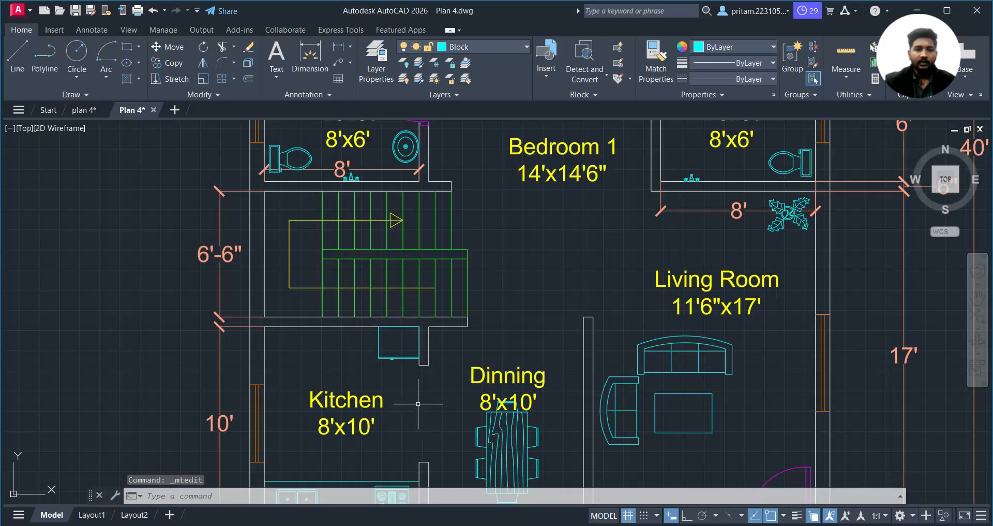
{"action": "key", "text": "ctrl+c"}
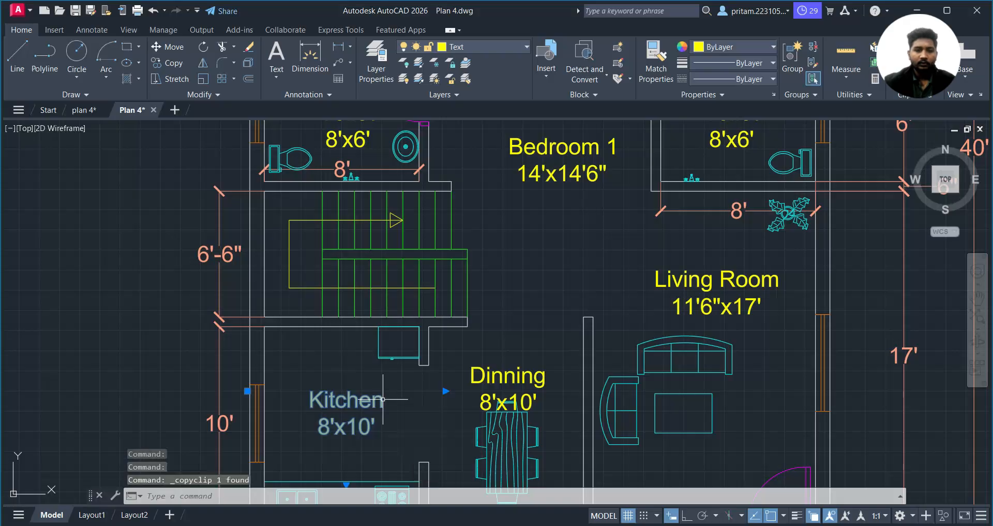
{"action": "key", "text": "ctrl+v"}
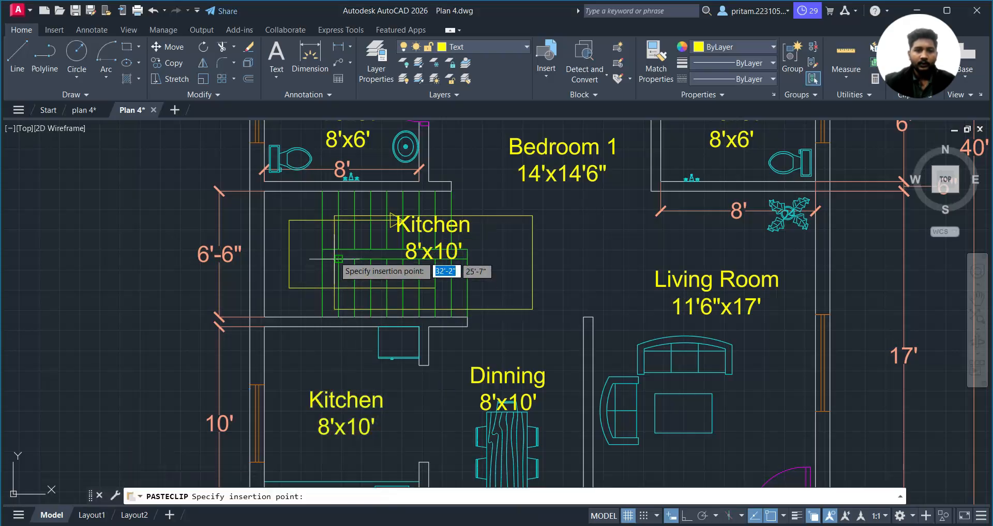
{"action": "left_click", "coordinate": [219, 273]}
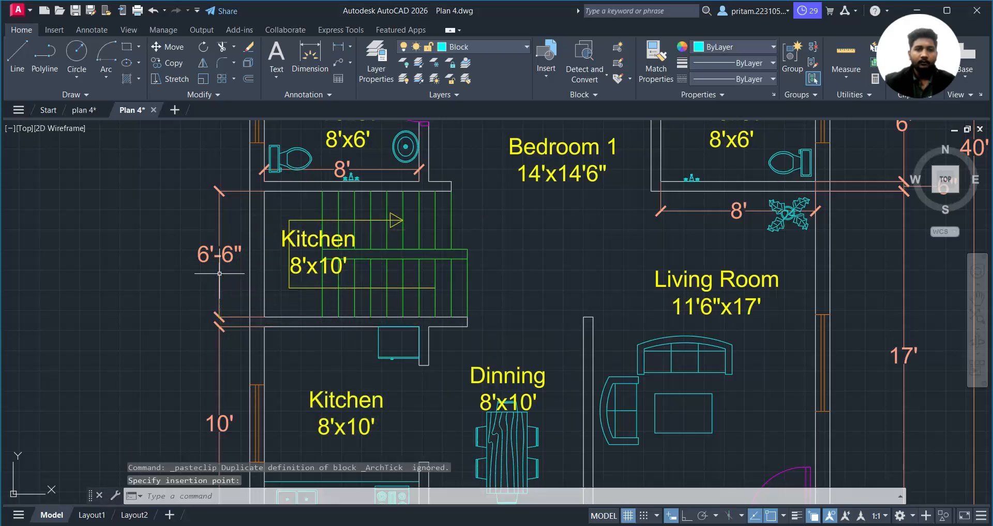
- Replace the room name in the pasted label with "Staircase", keeping the size on its own line, and close the text editor
{"action": "double_click", "coordinate": [300, 247]}
{"action": "left_click_drag", "start_coordinate": [271, 239], "coordinate": [364, 240]}
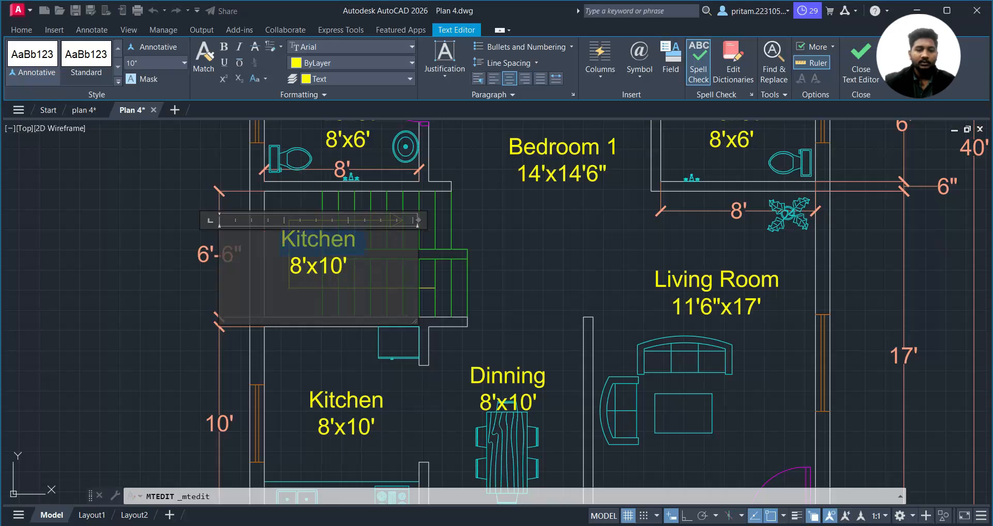
{"action": "type", "text": "Stairca"}
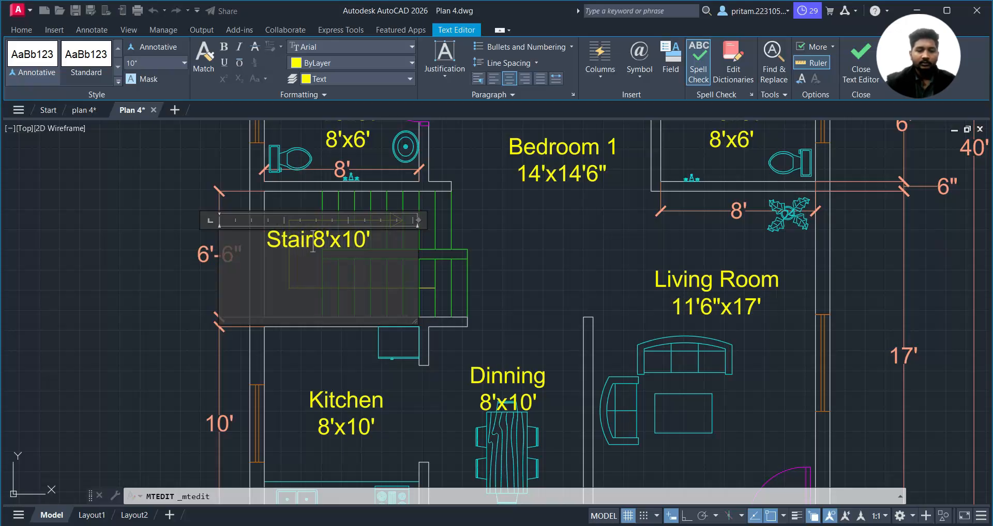
{"action": "type", "text": "se"}
{"action": "key", "text": "Return"}
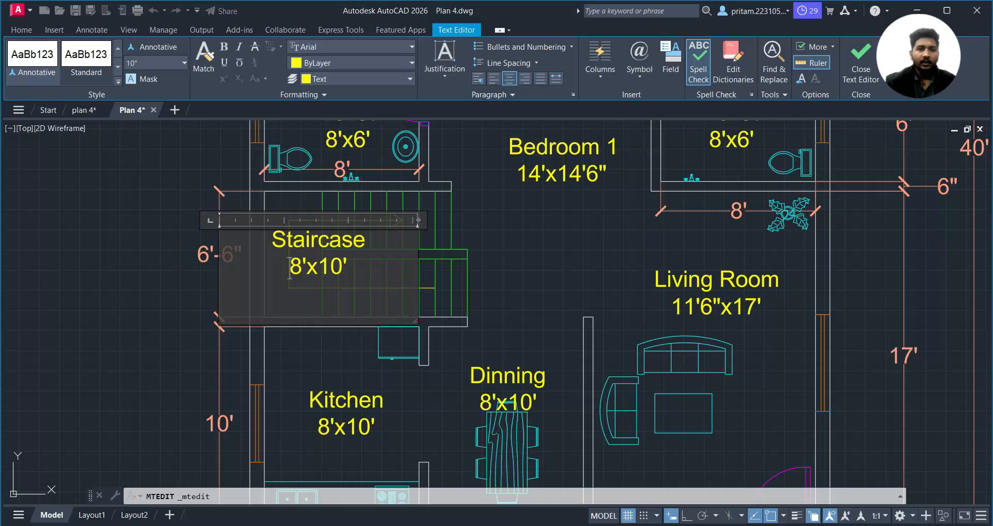
{"action": "left_click", "coordinate": [486, 242]}
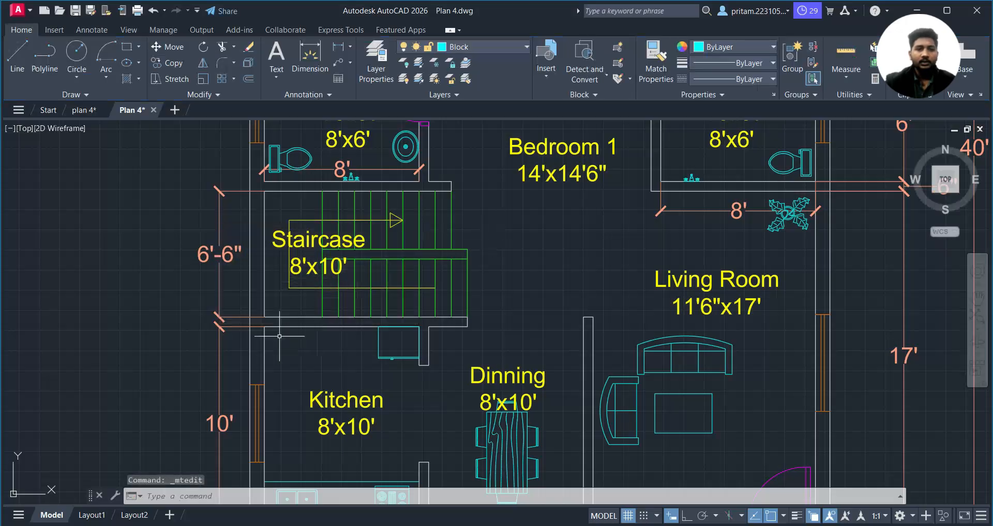
- Measure the staircase's length along its lower wall with the Dimension tool, without placing a dimension
{"action": "left_click", "coordinate": [310, 57]}
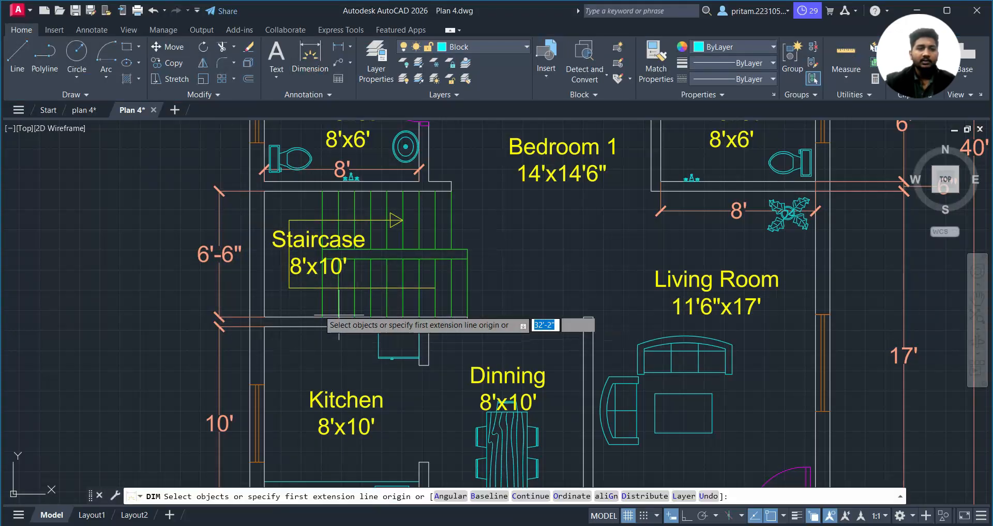
{"action": "left_click", "coordinate": [264, 316]}
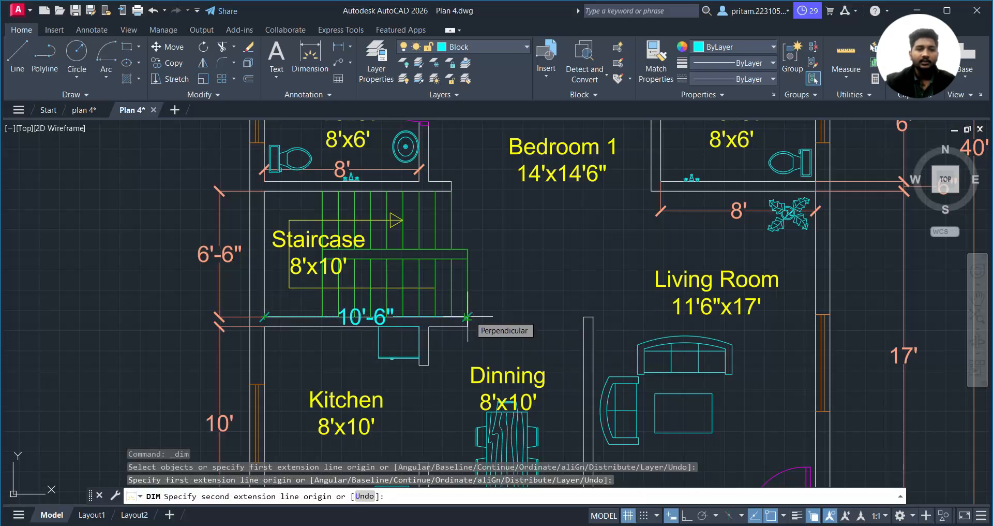
{"action": "key", "text": "Escape"}
- Change the size in the Staircase label to 10'6"x6'6" and finish editing the text
{"action": "double_click", "coordinate": [303, 269]}
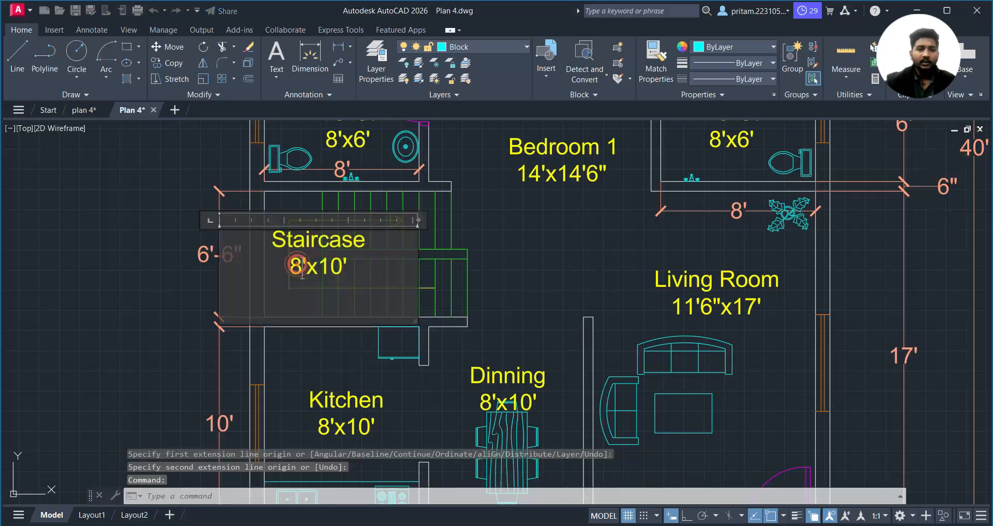
{"action": "key", "text": "BackSpace"}
{"action": "type", "text": "10'"}
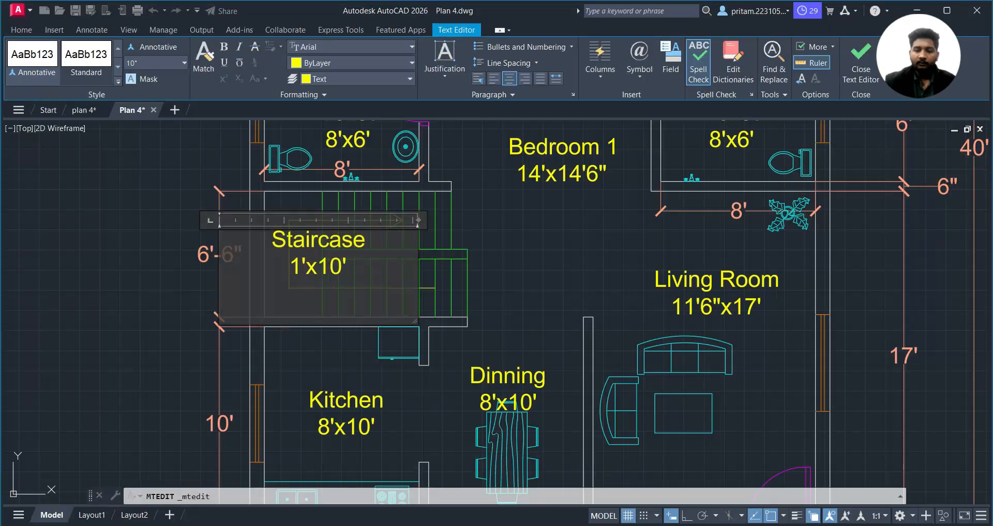
{"action": "type", "text": "6\""}
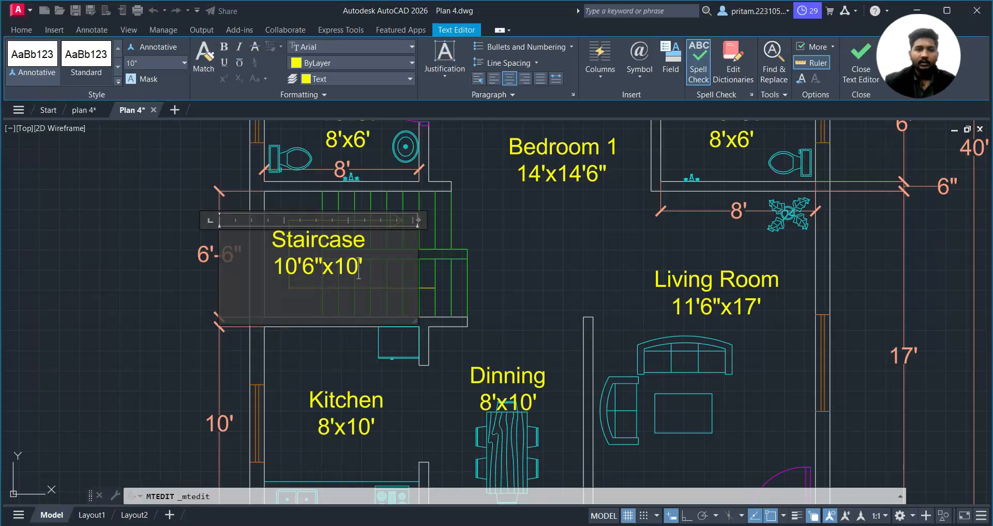
{"action": "key", "text": "BackSpace"}
{"action": "key", "text": "BackSpace"}
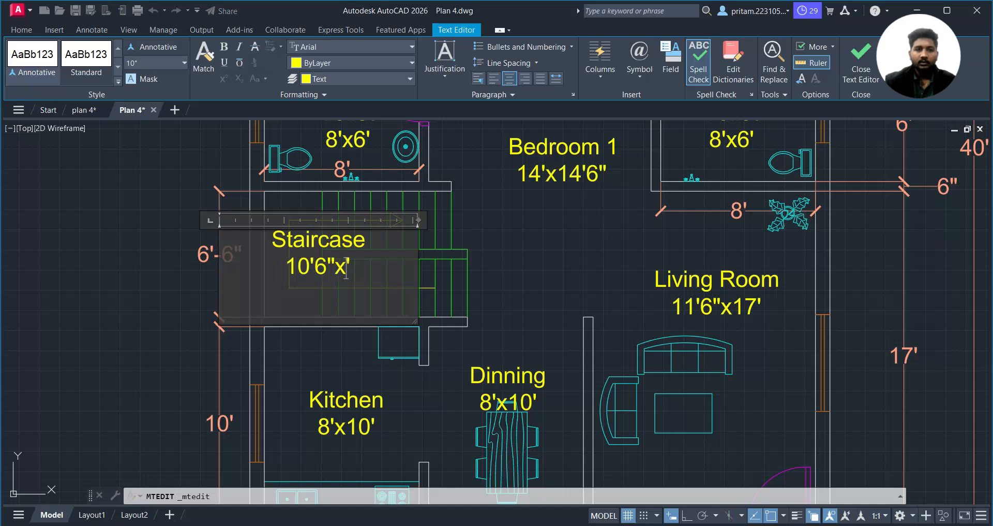
{"action": "type", "text": "6'"}
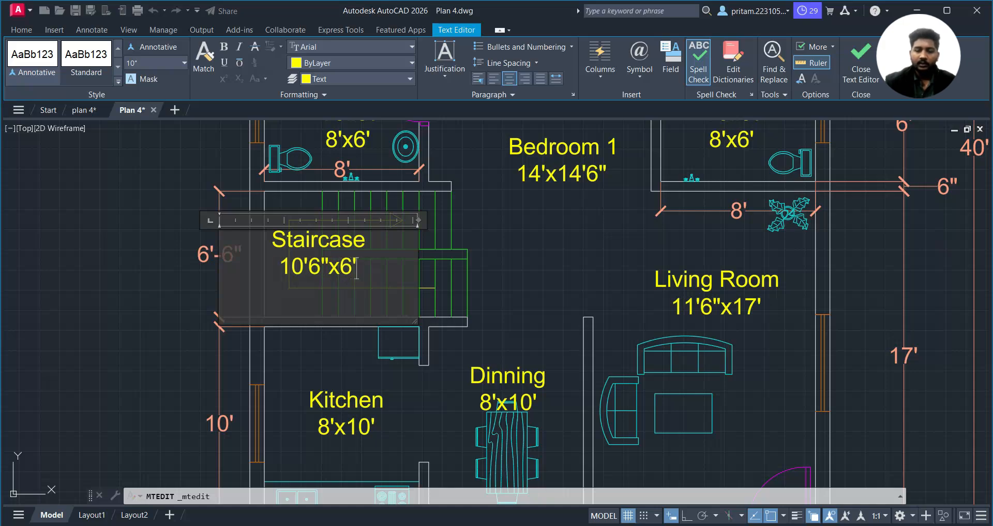
{"action": "type", "text": "6\""}
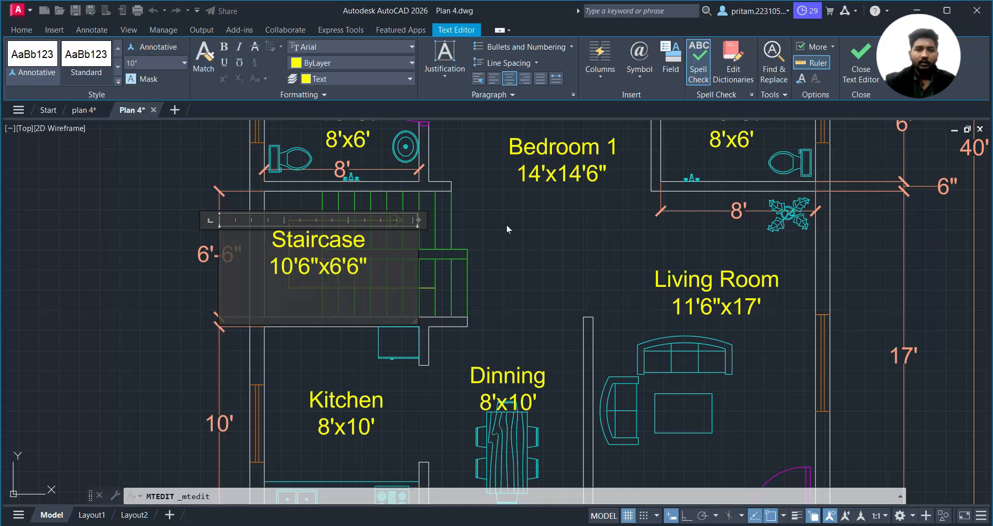
{"action": "left_click", "coordinate": [507, 225]}
{"action": "left_click", "coordinate": [312, 242]}
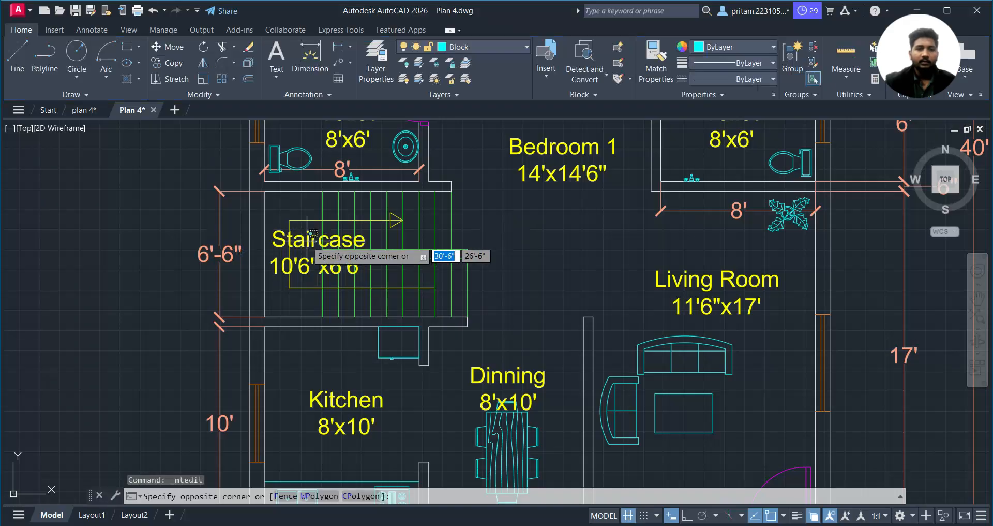
{"action": "left_click", "coordinate": [317, 233]}
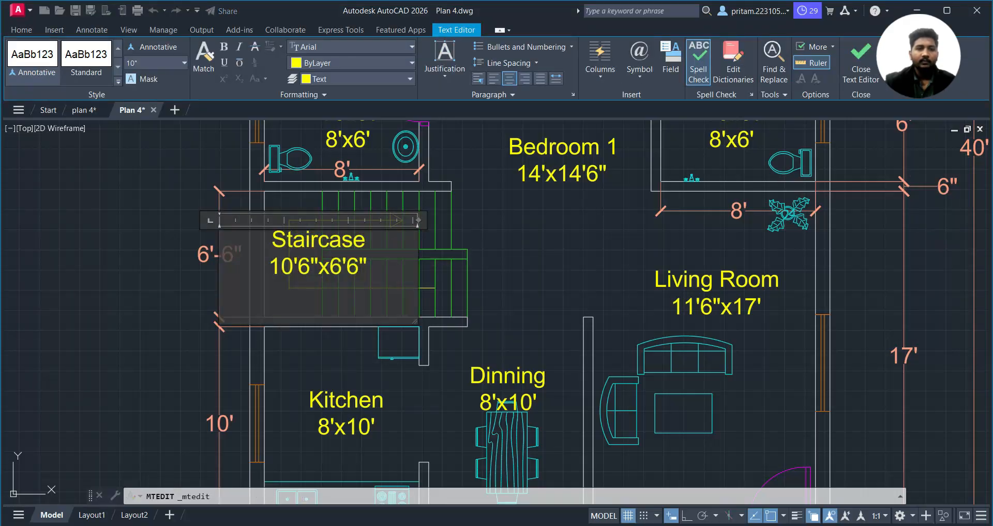
{"action": "left_click", "coordinate": [520, 259]}
{"action": "left_click", "coordinate": [345, 249]}
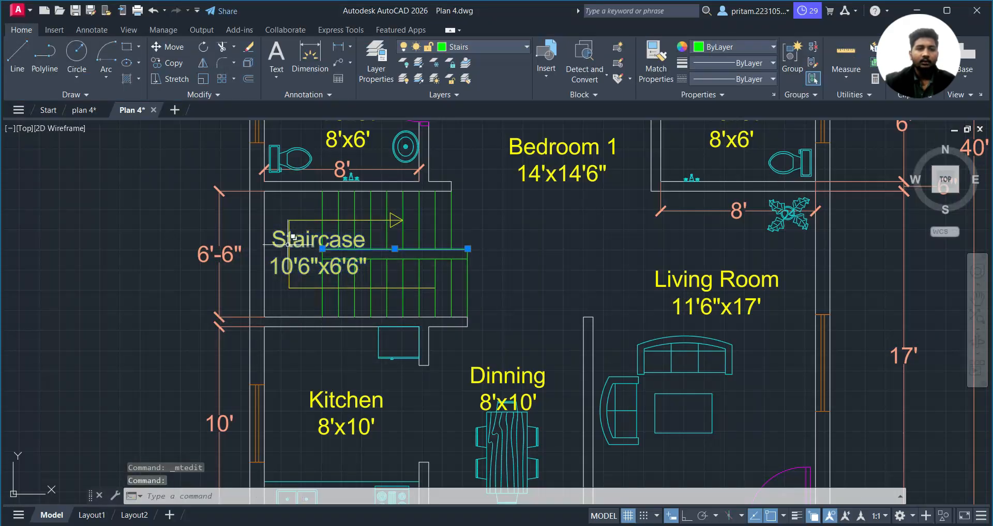
{"action": "key", "text": "Escape"}
- Rotate the Staircase label 90° counterclockwise with Ortho on so that it reads vertically
{"action": "left_click", "coordinate": [305, 242]}
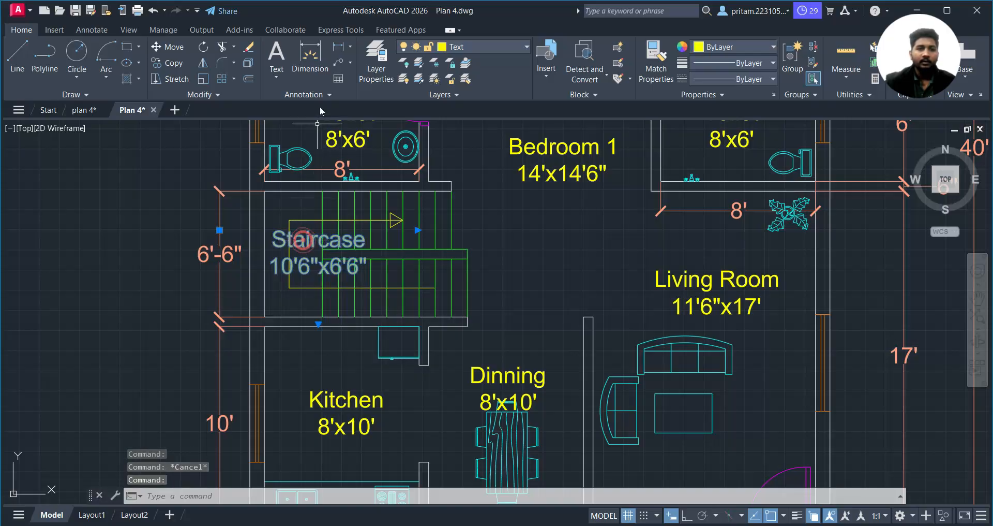
{"action": "left_click", "coordinate": [200, 47]}
{"action": "left_click", "coordinate": [220, 230]}
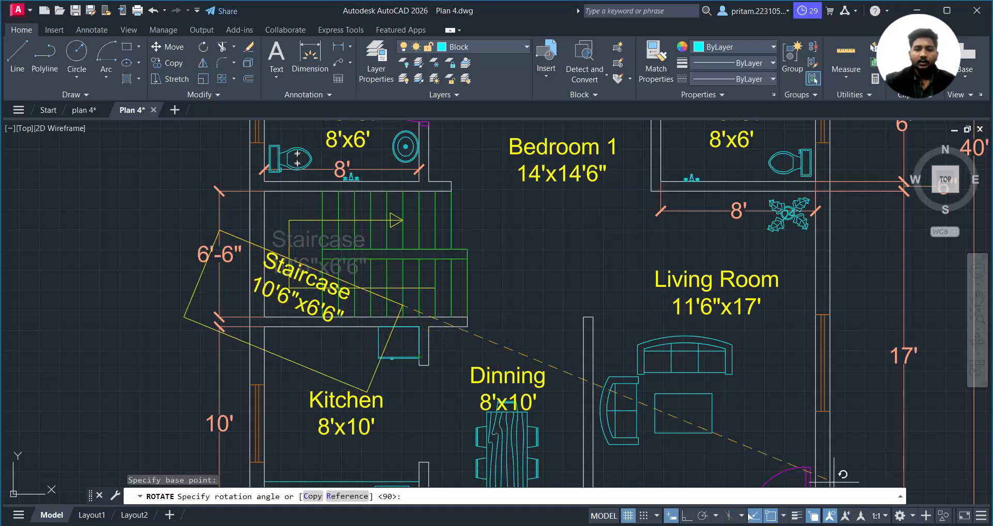
{"action": "left_click", "coordinate": [687, 515]}
{"action": "left_click", "coordinate": [235, 164]}
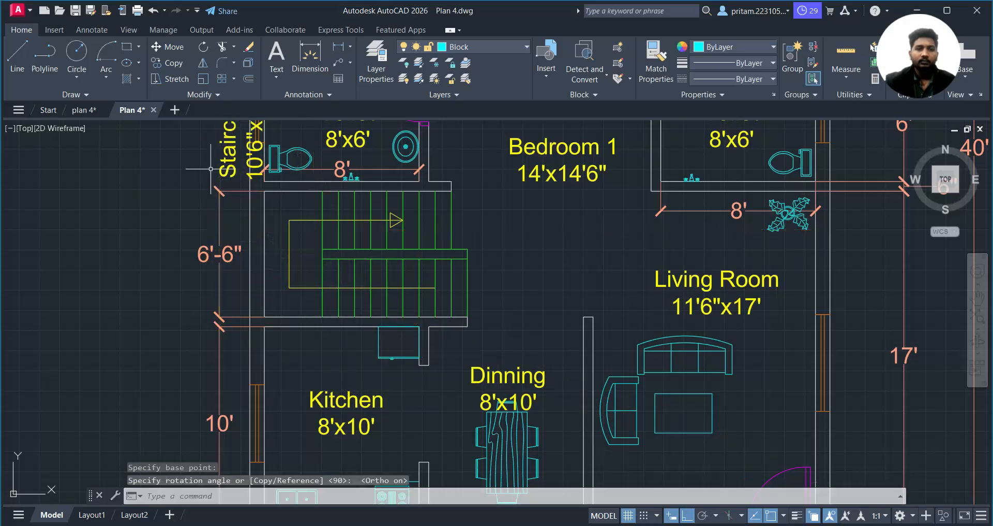
- Move the rotated Staircase label with Ortho off onto the landing beside the stair treads
{"action": "left_click", "coordinate": [235, 165]}
{"action": "middle_click_drag", "start_coordinate": [236, 165], "coordinate": [222, 247]}
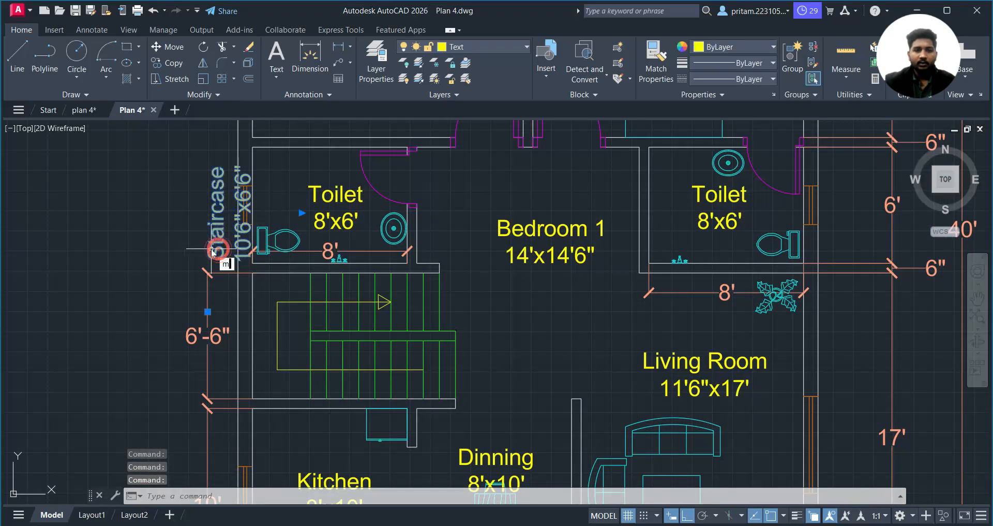
{"action": "type", "text": "m"}
{"action": "key", "text": "Return"}
{"action": "left_click", "coordinate": [208, 311]}
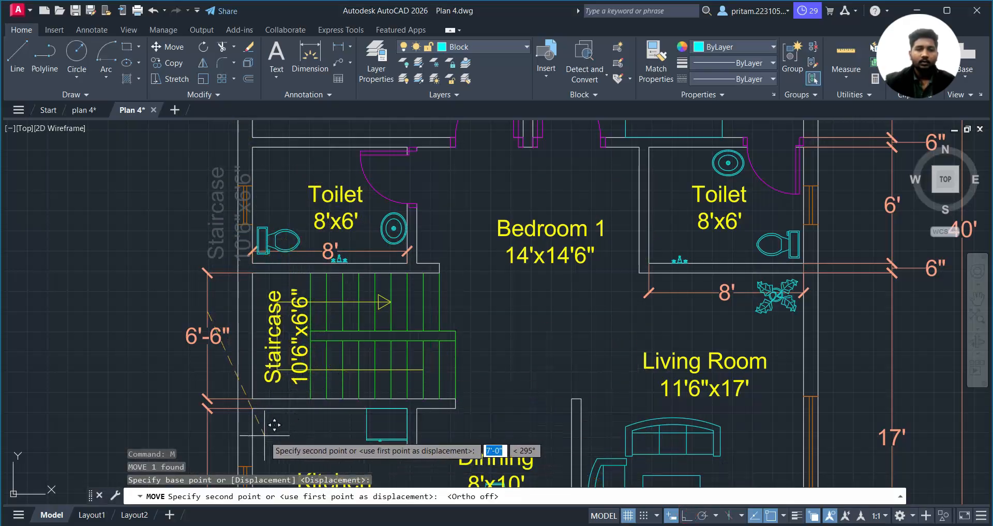
{"action": "key", "text": "Escape"}
- Create a multiline text reading "UP" in the open space beside the staircase
{"action": "scroll", "coordinate": [315, 320], "scroll_direction": "down", "scroll_amount": 4}
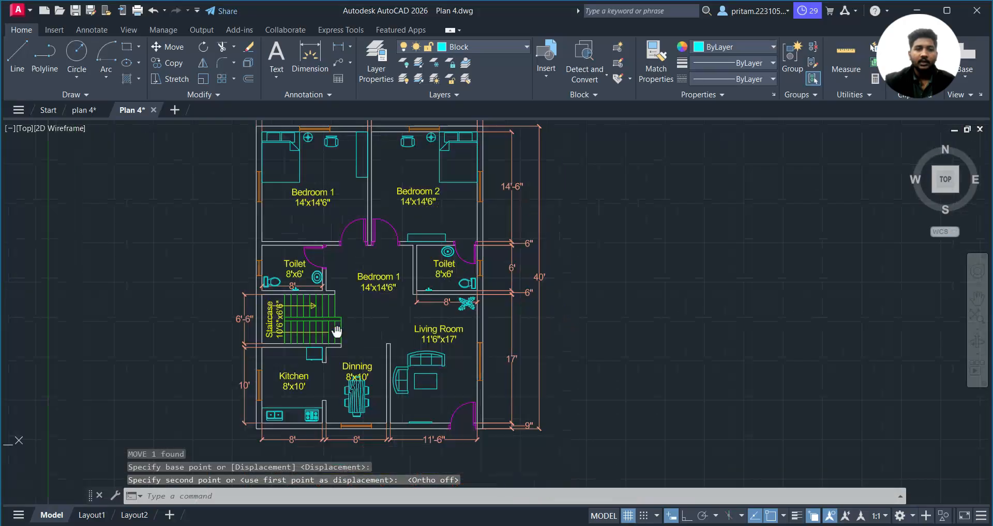
{"action": "scroll", "coordinate": [315, 319], "scroll_direction": "up", "scroll_amount": 5}
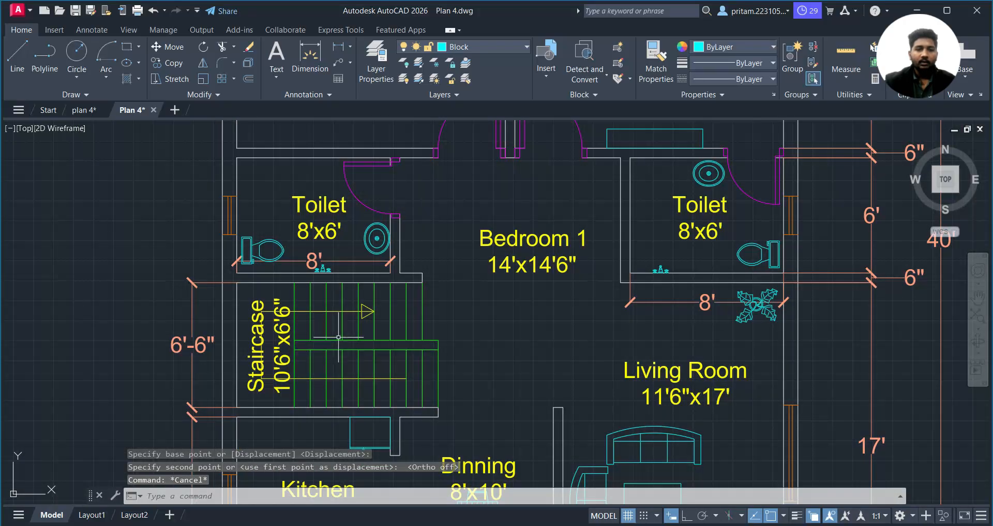
{"action": "scroll", "coordinate": [409, 371], "scroll_direction": "up", "scroll_amount": 4}
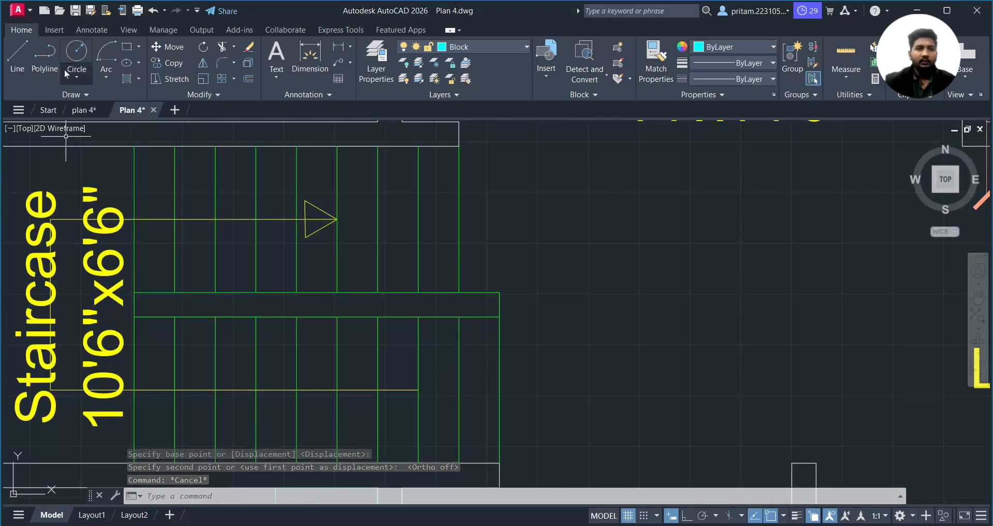
{"action": "scroll", "coordinate": [65, 196], "scroll_direction": "down", "scroll_amount": 2}
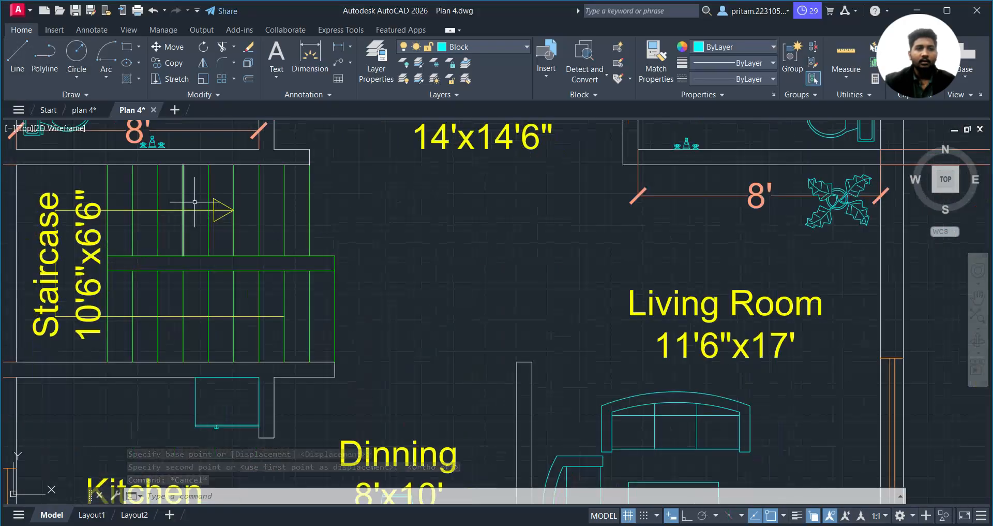
{"action": "left_click", "coordinate": [276, 55]}
{"action": "left_click", "coordinate": [364, 248]}
{"action": "left_click", "coordinate": [589, 355]}
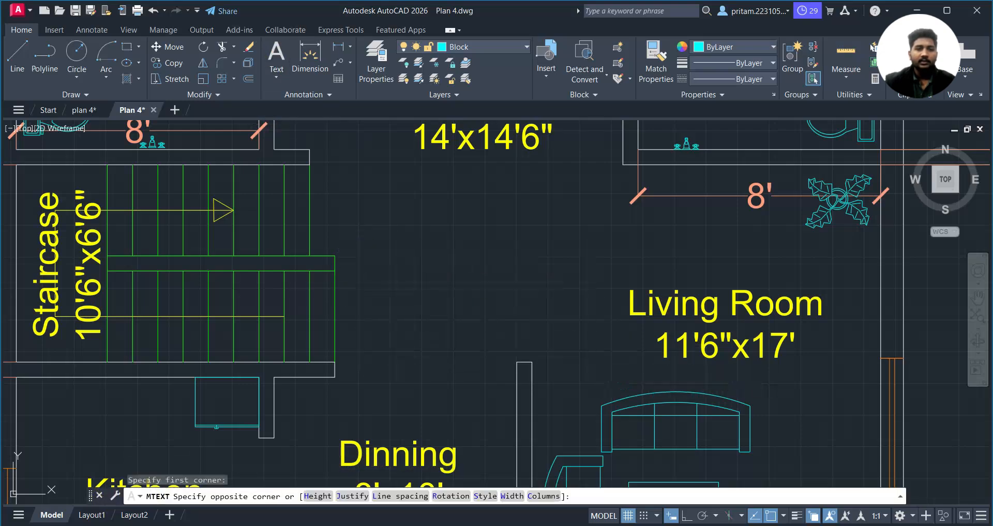
{"action": "type", "text": "UP"}
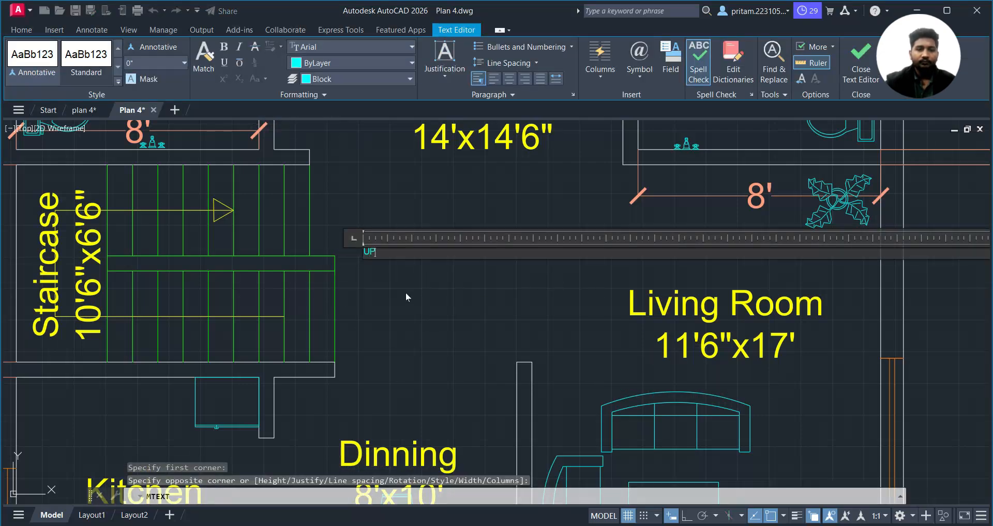
- Put the UP text on the Text layer, set its height to 10", and close the text editor
{"action": "left_click", "coordinate": [361, 77]}
{"action": "left_click", "coordinate": [319, 202]}
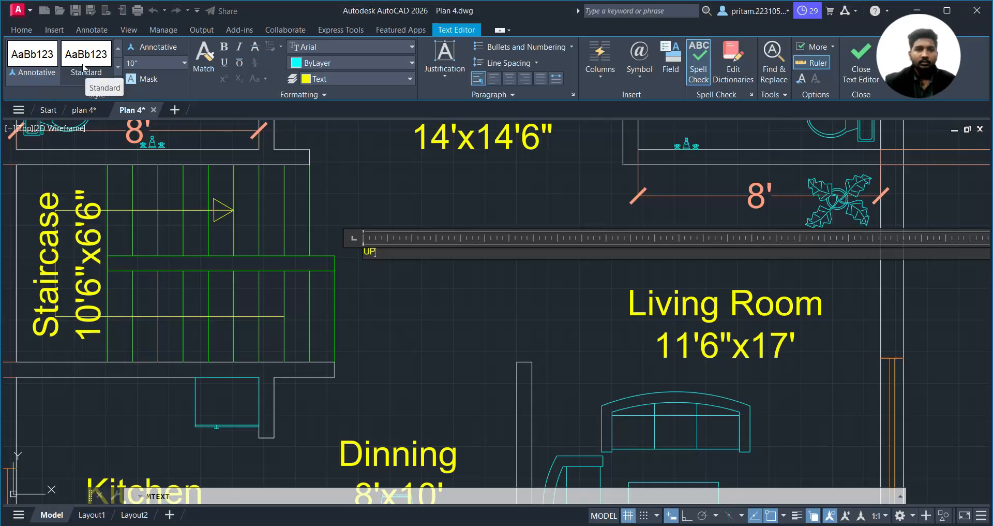
{"action": "double_click", "coordinate": [380, 249]}
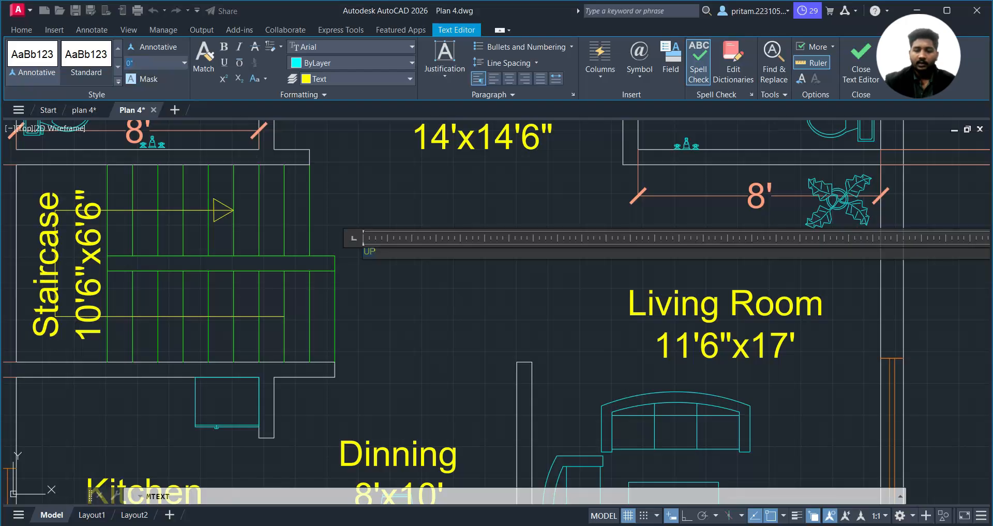
{"action": "key", "text": "Return"}
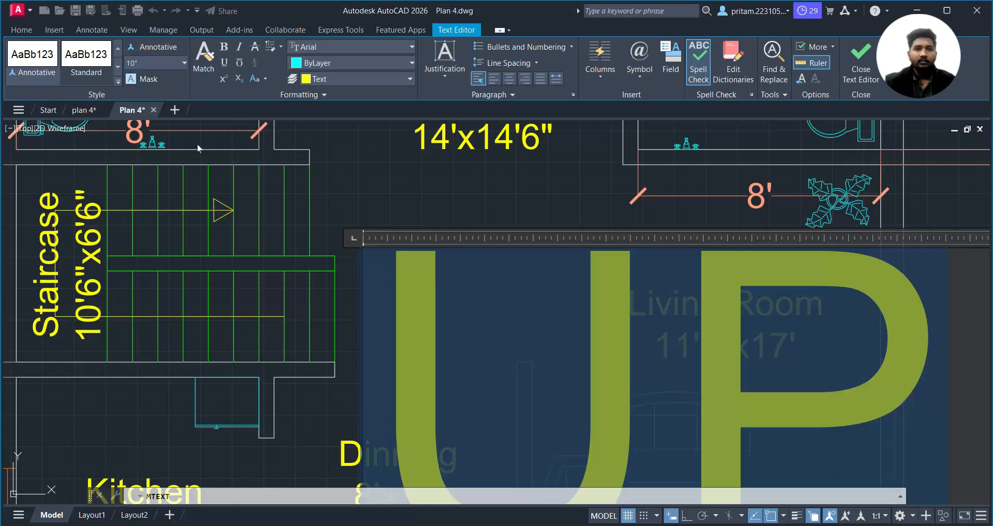
{"action": "left_click", "coordinate": [368, 207]}
{"action": "left_click", "coordinate": [434, 244]}
- Narrow the UP text's frame to fit closely around the word and finish editing
{"action": "left_click", "coordinate": [387, 263]}
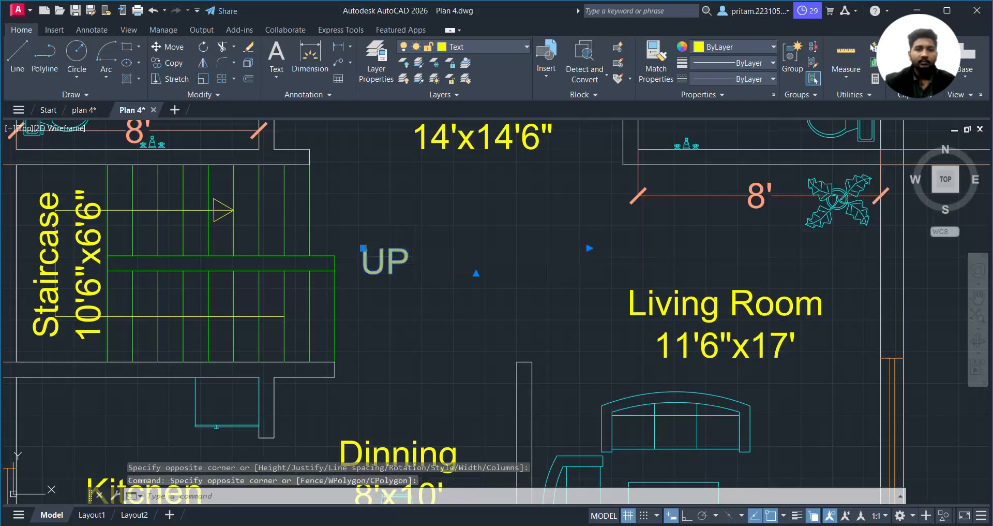
{"action": "double_click", "coordinate": [385, 261]}
{"action": "left_click_drag", "start_coordinate": [587, 289], "coordinate": [431, 288]}
{"action": "left_click", "coordinate": [472, 256]}
{"action": "left_click", "coordinate": [485, 262]}
- Move the UP text onto the staircase's lower flight, near the start of the direction line
{"action": "left_click", "coordinate": [375, 274]}
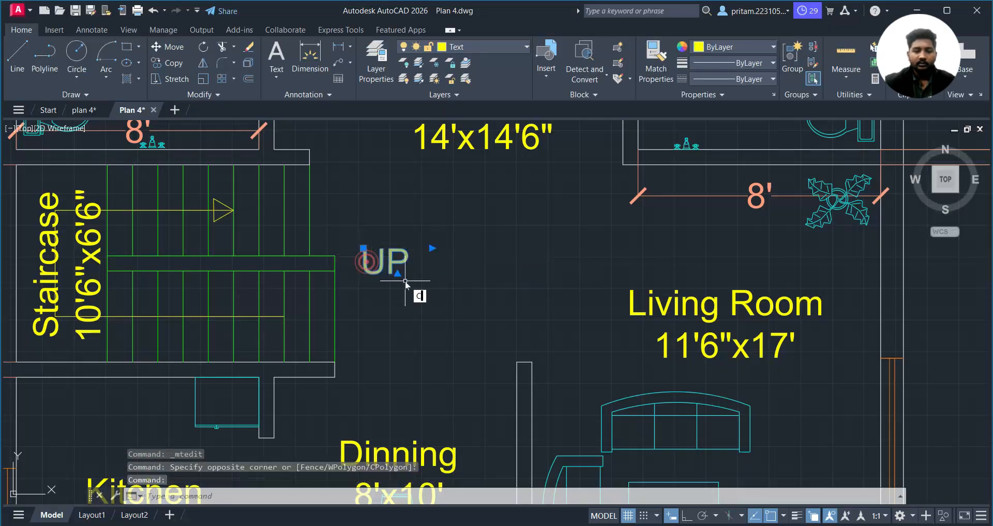
{"action": "type", "text": "c"}
{"action": "key", "text": "BackSpace"}
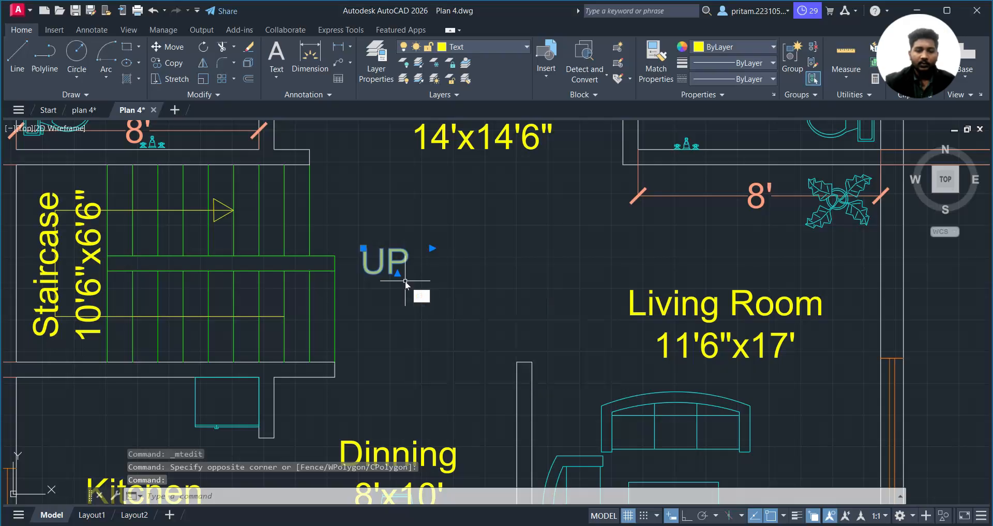
{"action": "key", "text": "Return"}
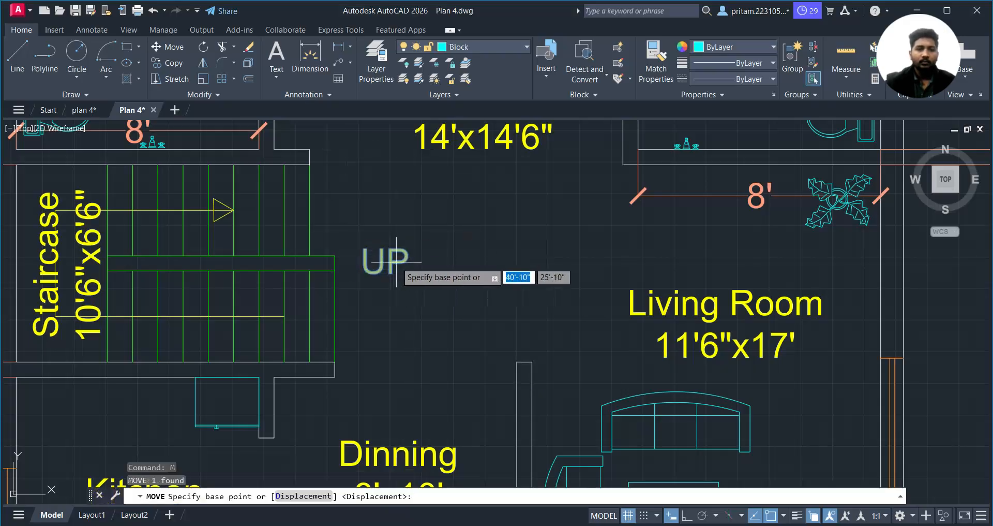
{"action": "left_click", "coordinate": [397, 262]}
{"action": "left_click", "coordinate": [270, 306]}
- Copy the UP text and place a duplicate just outside the Living Room's window
{"action": "scroll", "coordinate": [266, 318], "scroll_direction": "down", "scroll_amount": 3}
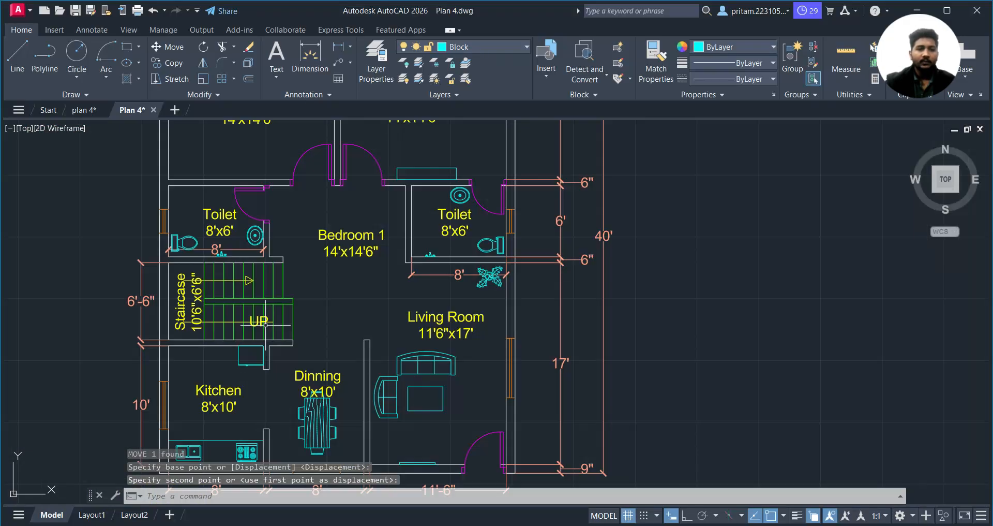
{"action": "scroll", "coordinate": [265, 324], "scroll_direction": "up", "scroll_amount": 1}
{"action": "left_click", "coordinate": [264, 325]}
{"action": "type", "text": "co"}
{"action": "key", "text": "Return"}
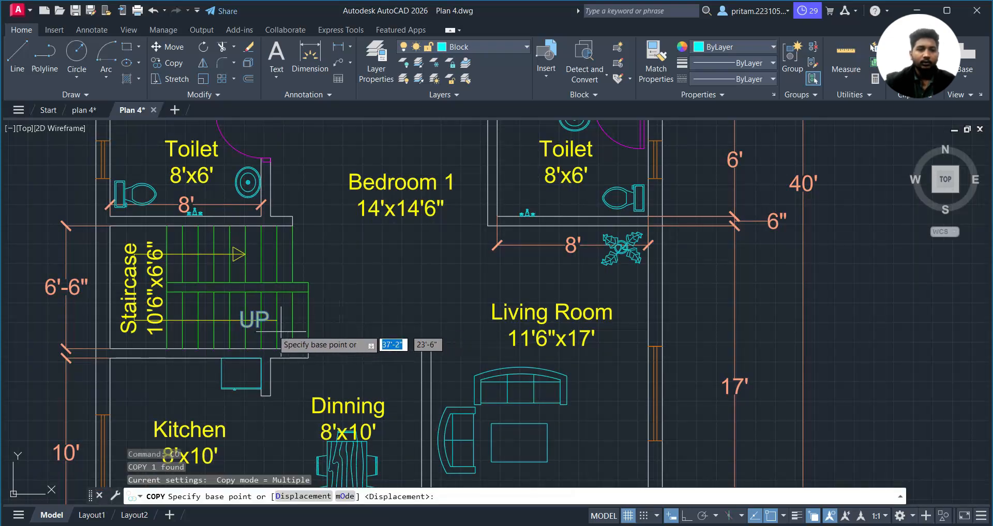
{"action": "left_click", "coordinate": [248, 320]}
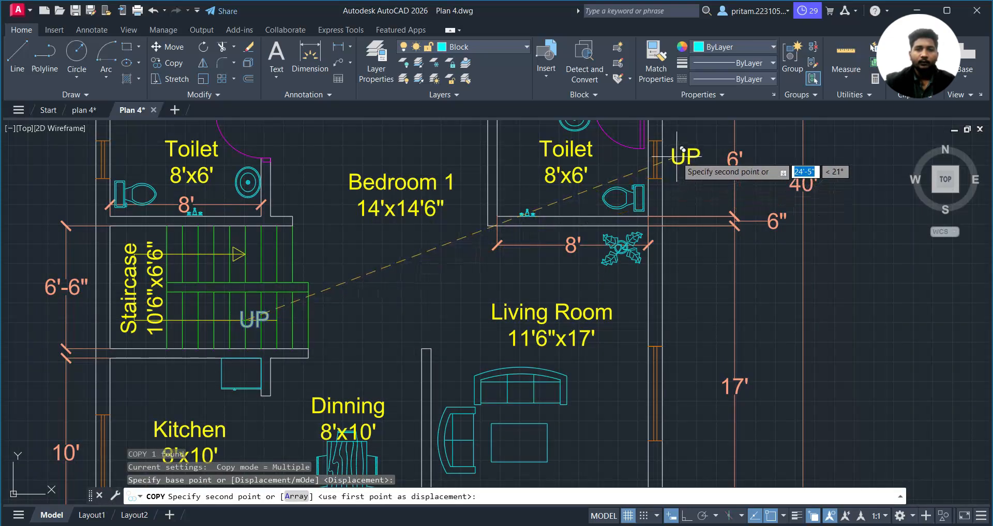
{"action": "scroll", "coordinate": [666, 284], "scroll_direction": "down", "scroll_amount": 5}
{"action": "scroll", "coordinate": [566, 328], "scroll_direction": "up", "scroll_amount": 3}
{"action": "scroll", "coordinate": [397, 366], "scroll_direction": "up", "scroll_amount": 3}
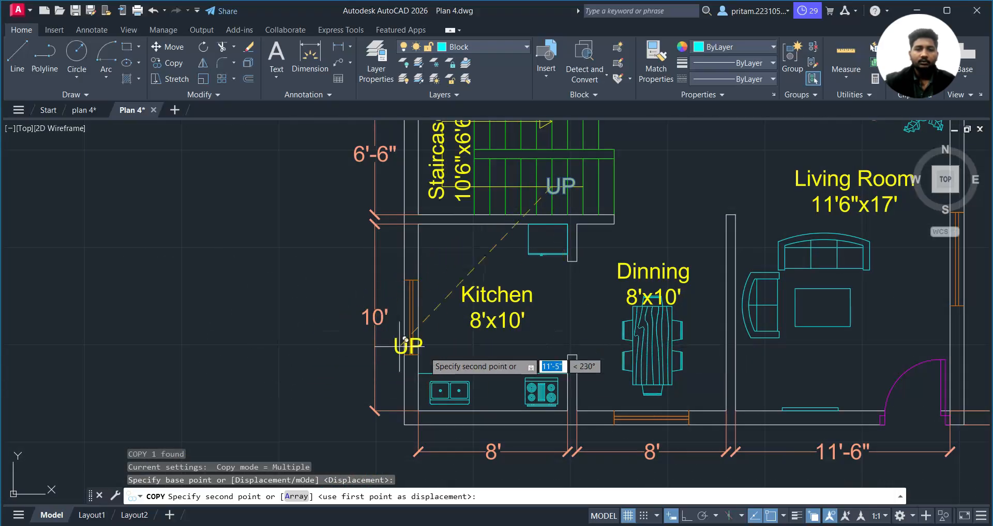
{"action": "scroll", "coordinate": [320, 442], "scroll_direction": "down", "scroll_amount": 3}
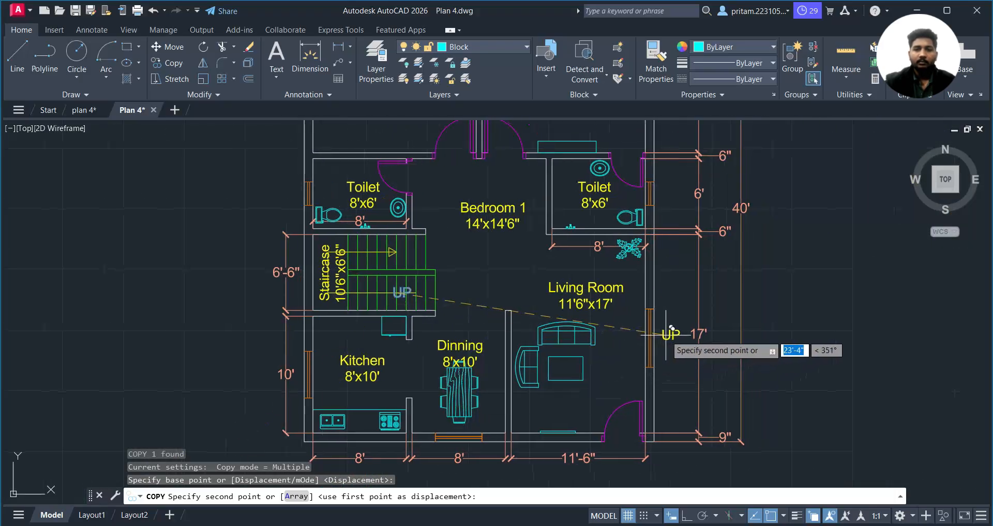
{"action": "left_click", "coordinate": [666, 334]}
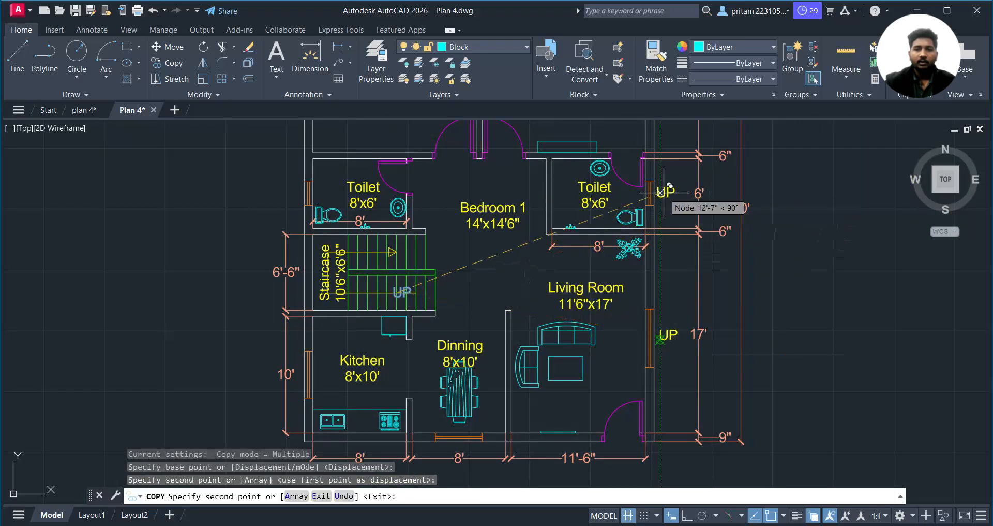
- Place another copy of the UP text just outside the side window of the upper Bedroom 1 and end copying
{"action": "scroll", "coordinate": [665, 204], "scroll_direction": "down", "scroll_amount": 3}
{"action": "middle_click_drag", "start_coordinate": [665, 204], "coordinate": [538, 445]}
{"action": "scroll", "coordinate": [421, 406], "scroll_direction": "up", "scroll_amount": 3}
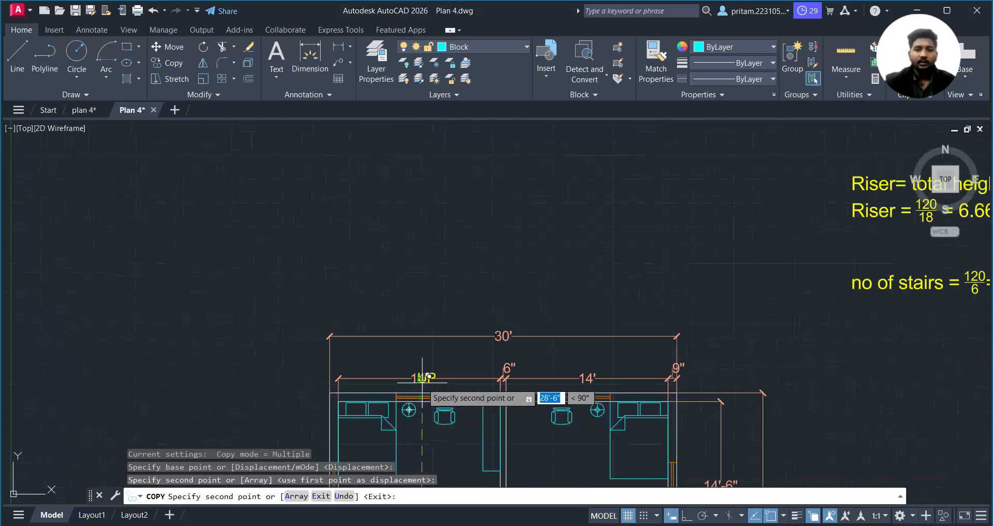
{"action": "middle_click_drag", "start_coordinate": [437, 376], "coordinate": [559, 239]}
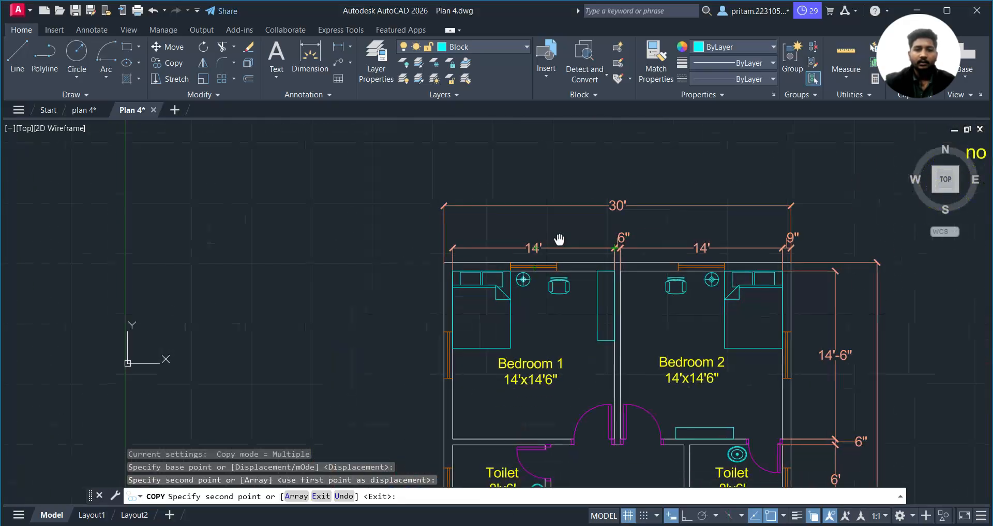
{"action": "key", "text": "Escape"}
- Change the UP text beside Bedroom 1's side window to W1 and finish editing
{"action": "scroll", "coordinate": [433, 349], "scroll_direction": "up", "scroll_amount": 3}
{"action": "left_click", "coordinate": [429, 324]}
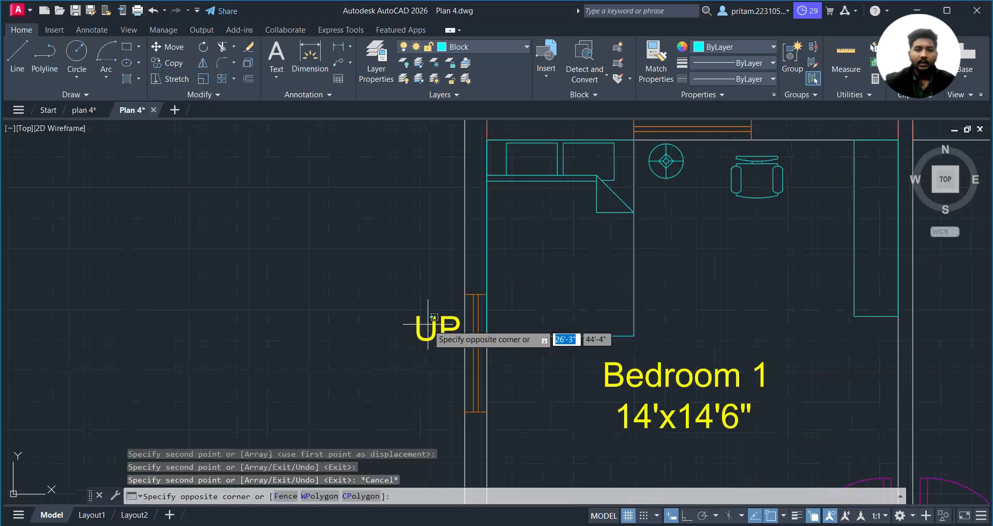
{"action": "key", "text": "Escape"}
{"action": "double_click", "coordinate": [429, 326]}
{"action": "key", "text": "ctrl+a"}
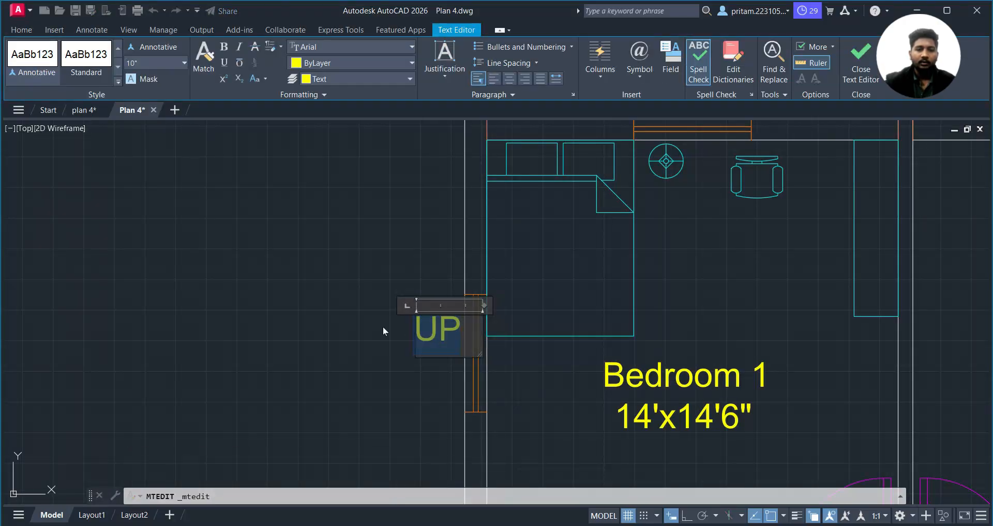
{"action": "type", "text": "W1"}
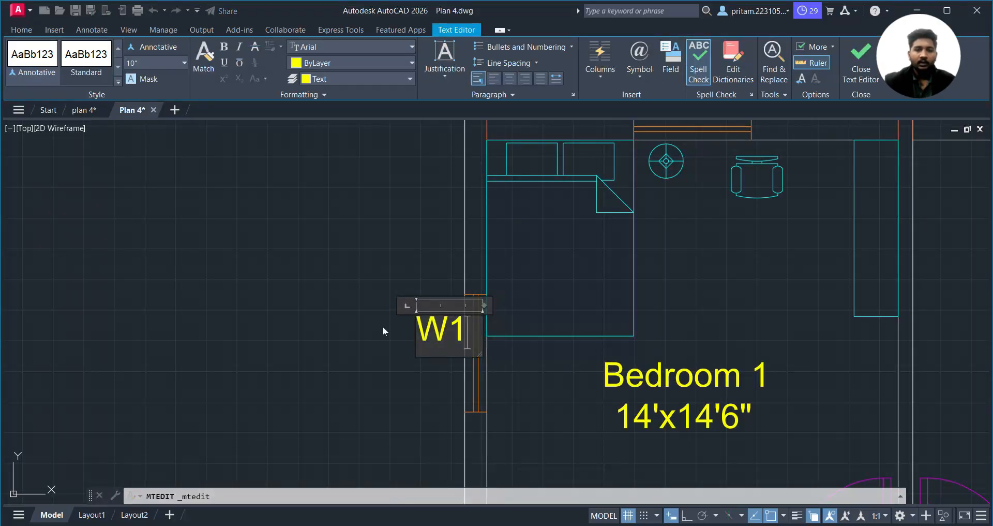
{"action": "left_click", "coordinate": [383, 326]}
{"action": "left_click", "coordinate": [436, 330]}
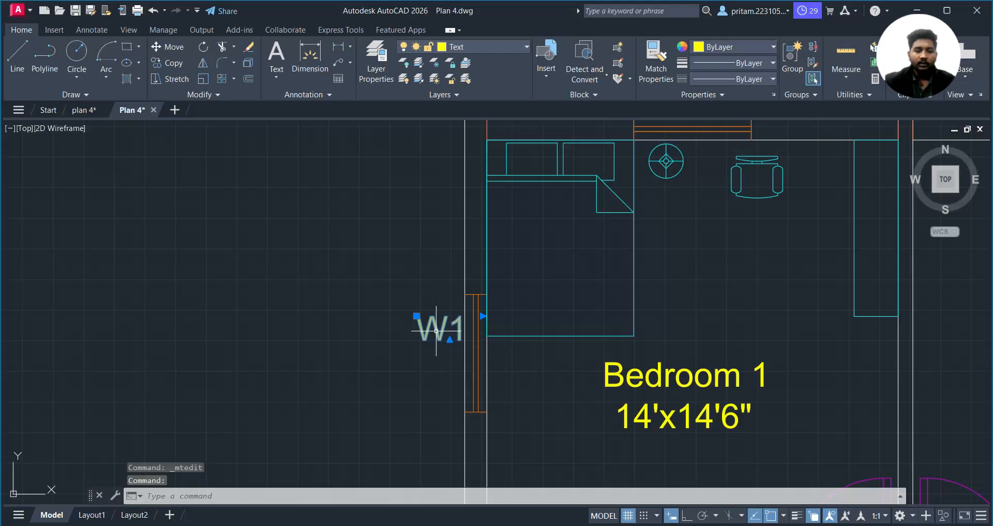
{"action": "key", "text": "ctrl+c"}
{"action": "key", "text": "ctrl+v"}
{"action": "scroll", "coordinate": [480, 309], "scroll_direction": "down", "scroll_amount": 3}
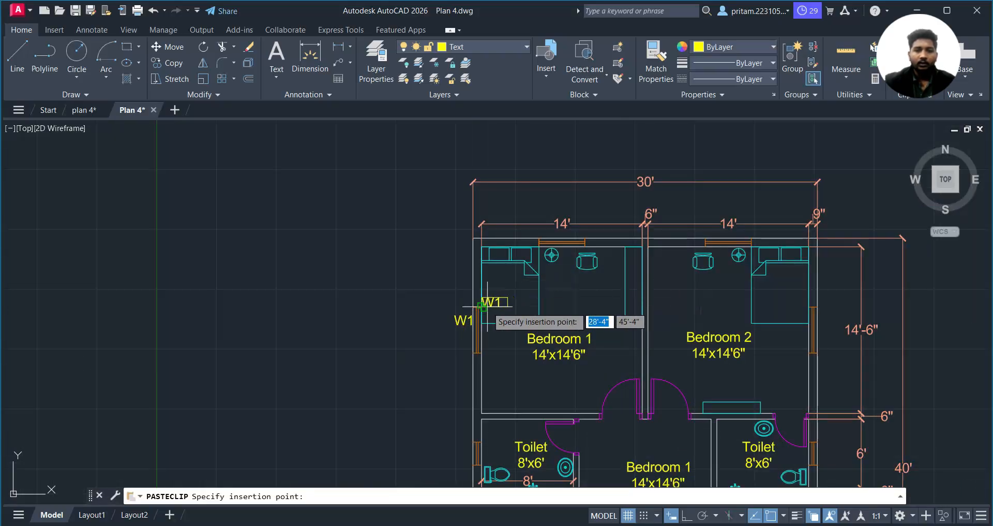
{"action": "key", "text": "Escape"}
- Copy the W1 label to the two bedroom windows on the upper wall and to Bedroom 2's side window
{"action": "type", "text": "co"}
{"action": "key", "text": "Return"}
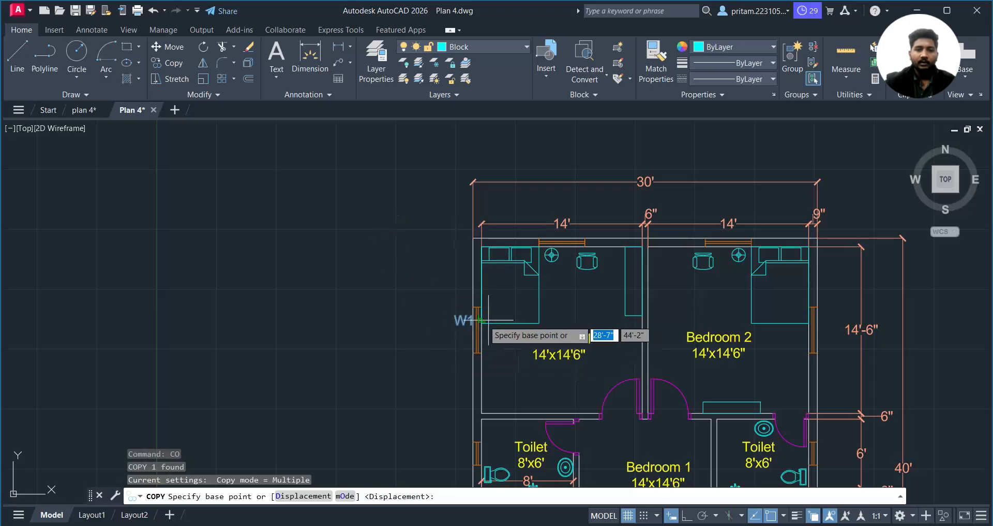
{"action": "left_click", "coordinate": [465, 318]}
{"action": "left_click", "coordinate": [558, 218]}
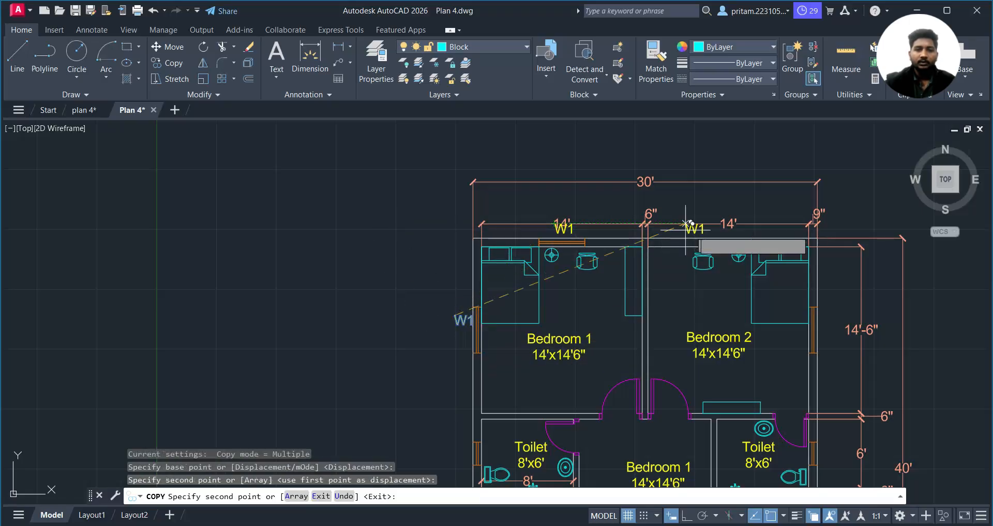
{"action": "left_click", "coordinate": [733, 218]}
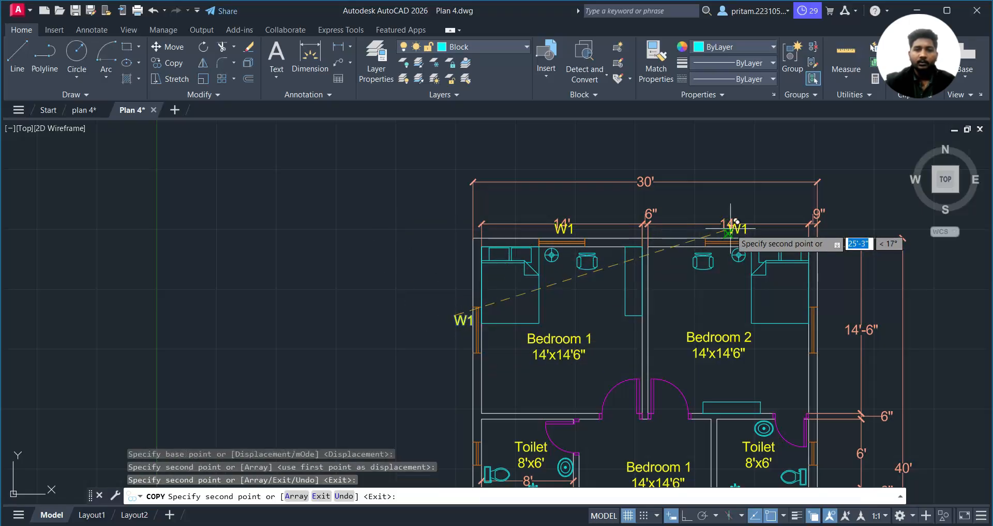
{"action": "left_click", "coordinate": [823, 308]}
- Place further W1 copies outside both toilet windows, the Kitchen window and the Dinning window, and end copying
{"action": "mouse_move", "coordinate": [867, 434]}
{"action": "middle_mouse_down"}
{"action": "mouse_move", "coordinate": [778, 292]}
{"action": "mouse_move", "coordinate": [688, 210]}
{"action": "middle_mouse_up"}
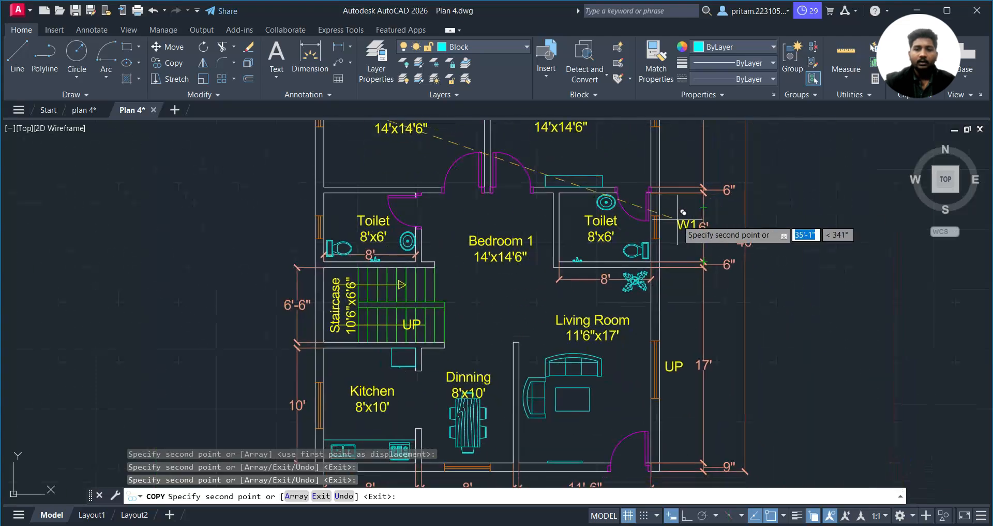
{"action": "left_click", "coordinate": [665, 217]}
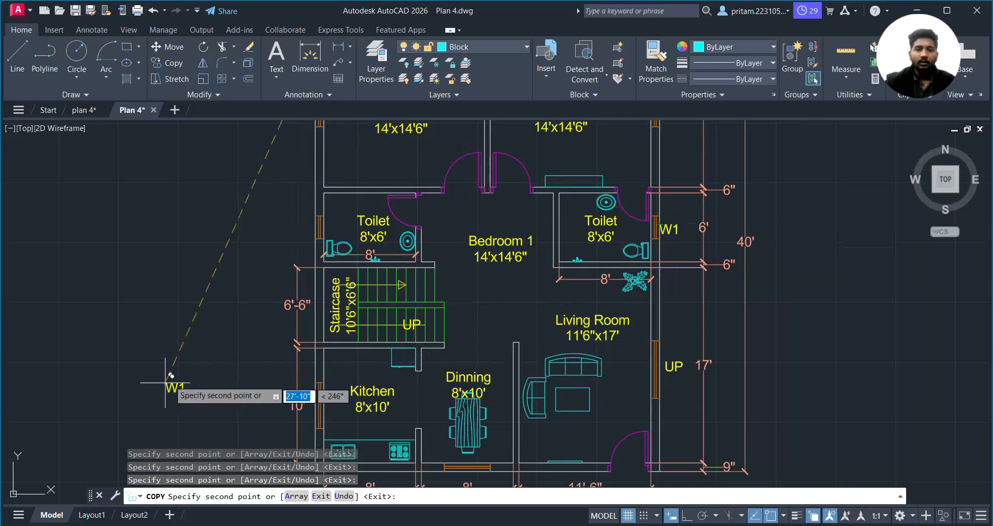
{"action": "middle_click_drag", "start_coordinate": [171, 373], "coordinate": [248, 313]}
{"action": "left_click", "coordinate": [374, 164]}
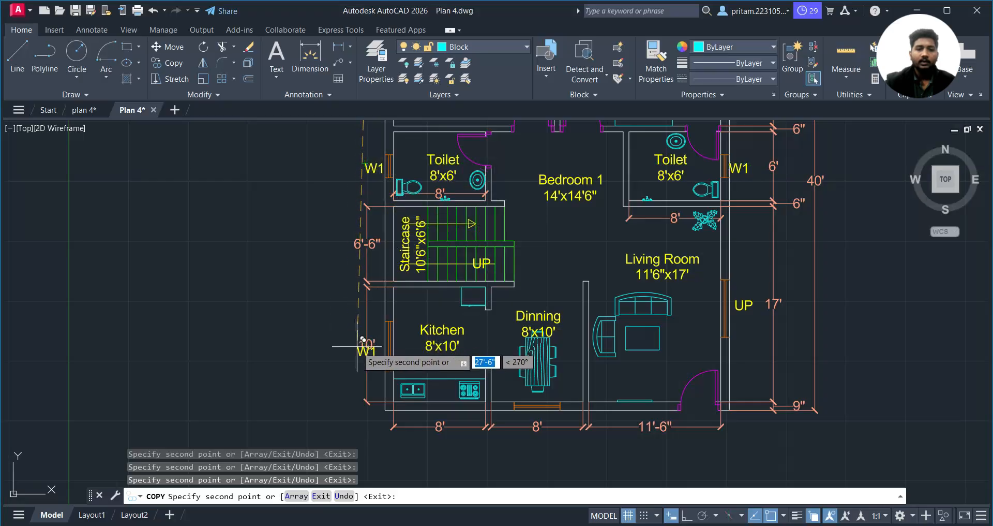
{"action": "left_click", "coordinate": [363, 314]}
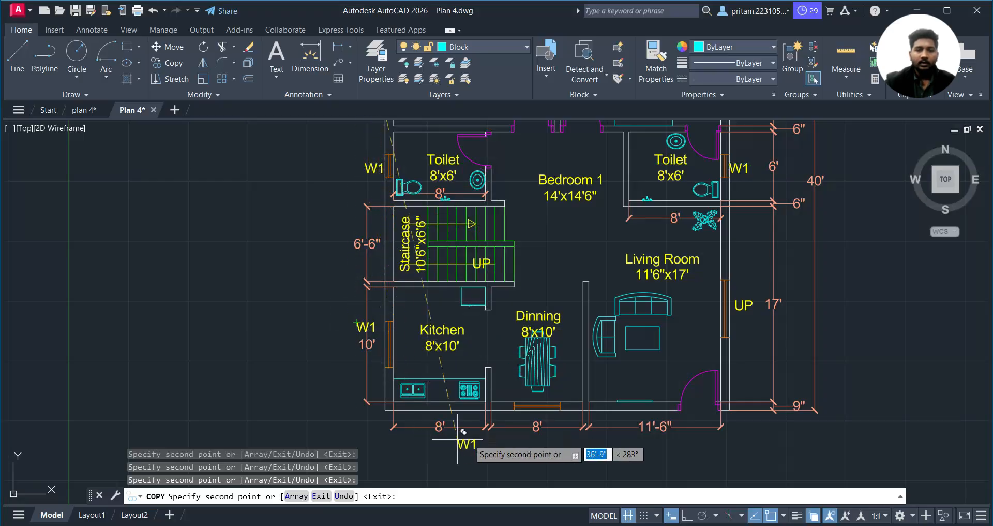
{"action": "left_click", "coordinate": [542, 419]}
{"action": "scroll", "coordinate": [588, 450], "scroll_direction": "up", "scroll_amount": 1}
{"action": "middle_click_drag", "start_coordinate": [589, 450], "coordinate": [168, 421]}
{"action": "key", "text": "Escape"}
- Change the UP text beside the Living Room window to W2 and finish editing
{"action": "middle_click_drag", "start_coordinate": [435, 192], "coordinate": [489, 282]}
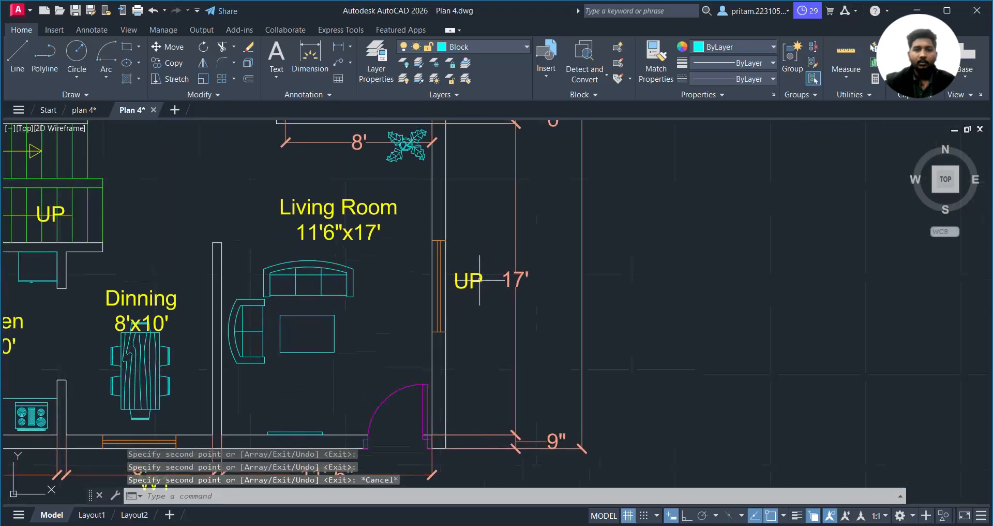
{"action": "double_click", "coordinate": [468, 280]}
{"action": "type", "text": "W2"}
{"action": "left_click", "coordinate": [627, 248]}
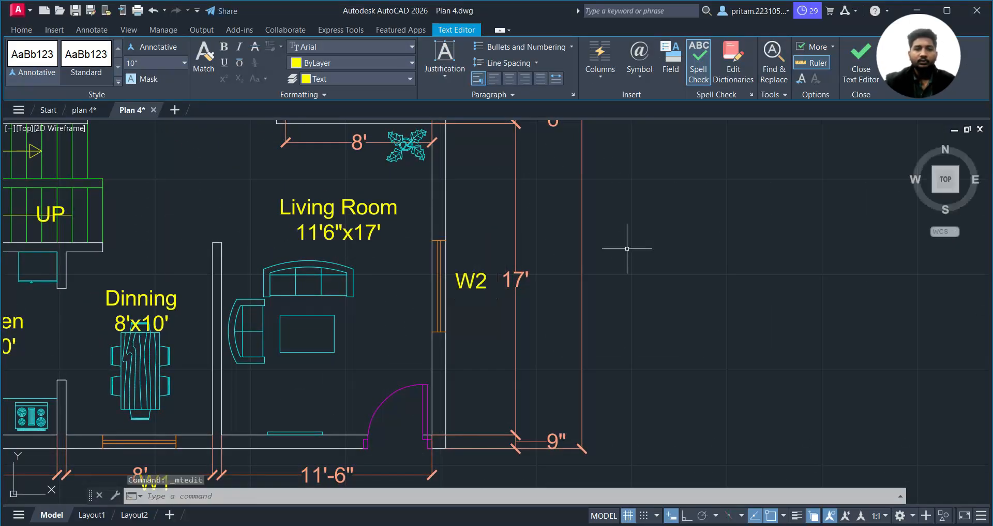
- Change the W1 label outside the window of the toilet above the Living Room to V
{"action": "scroll", "coordinate": [627, 248], "scroll_direction": "down", "scroll_amount": 3}
{"action": "scroll", "coordinate": [506, 299], "scroll_direction": "up", "scroll_amount": 3}
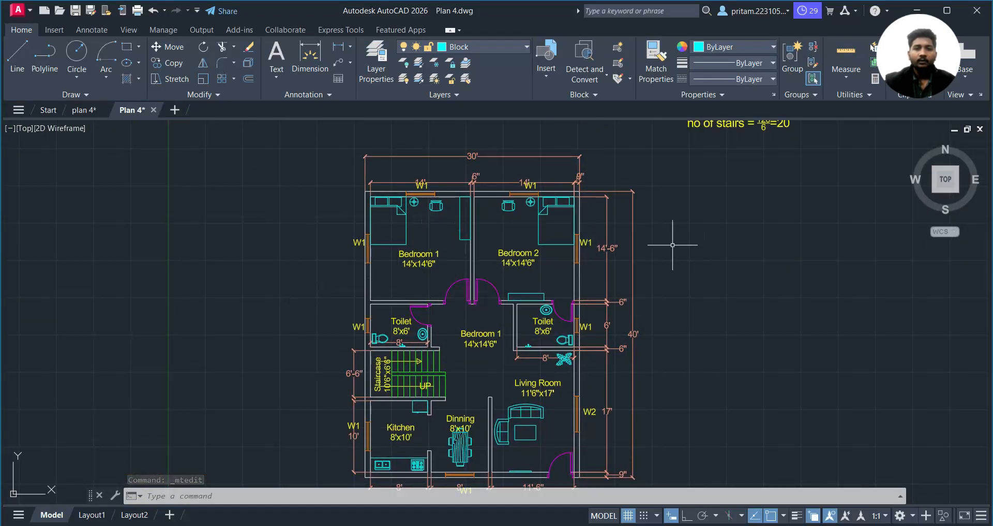
{"action": "middle_click_drag", "start_coordinate": [693, 307], "coordinate": [695, 275]}
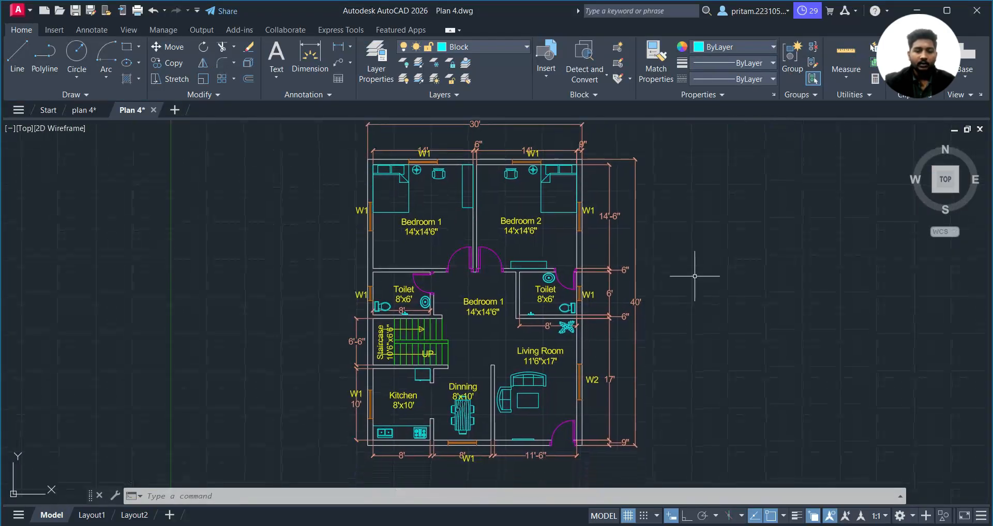
{"action": "scroll", "coordinate": [605, 300], "scroll_direction": "up", "scroll_amount": 4}
{"action": "left_click", "coordinate": [569, 287]}
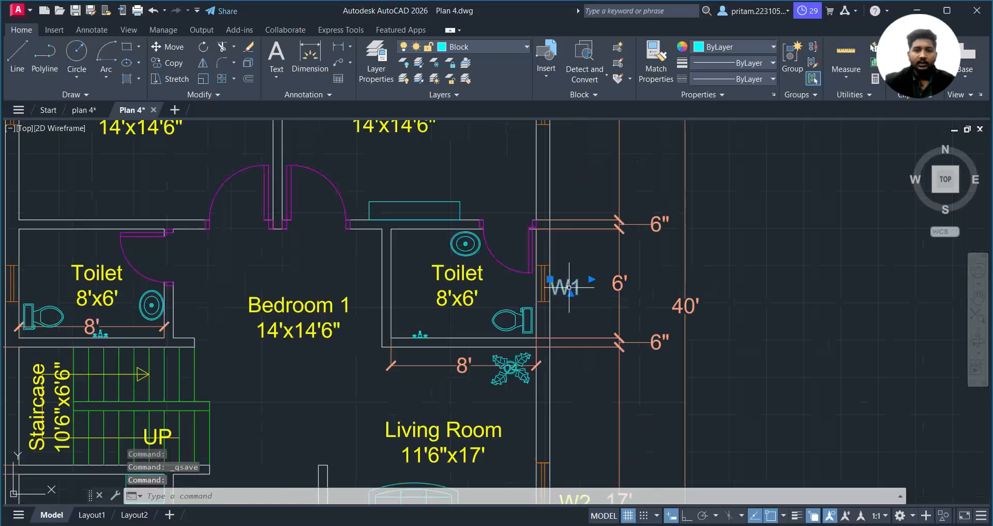
{"action": "double_click", "coordinate": [569, 287]}
{"action": "type", "text": "V"}
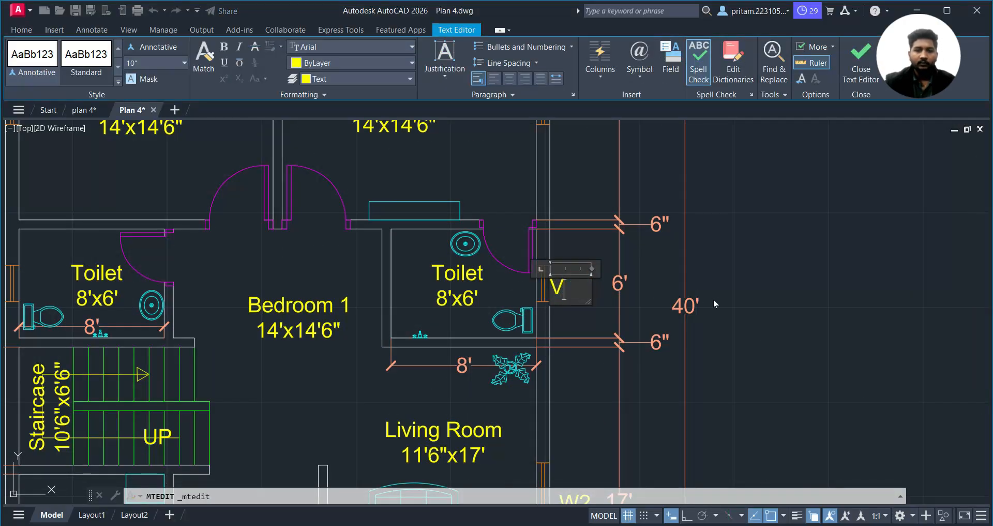
{"action": "left_click", "coordinate": [714, 303]}
- Change the W1 label outside the window of the toilet above the staircase to V and save the drawing
{"action": "middle_click_drag", "start_coordinate": [211, 306], "coordinate": [910, 337]}
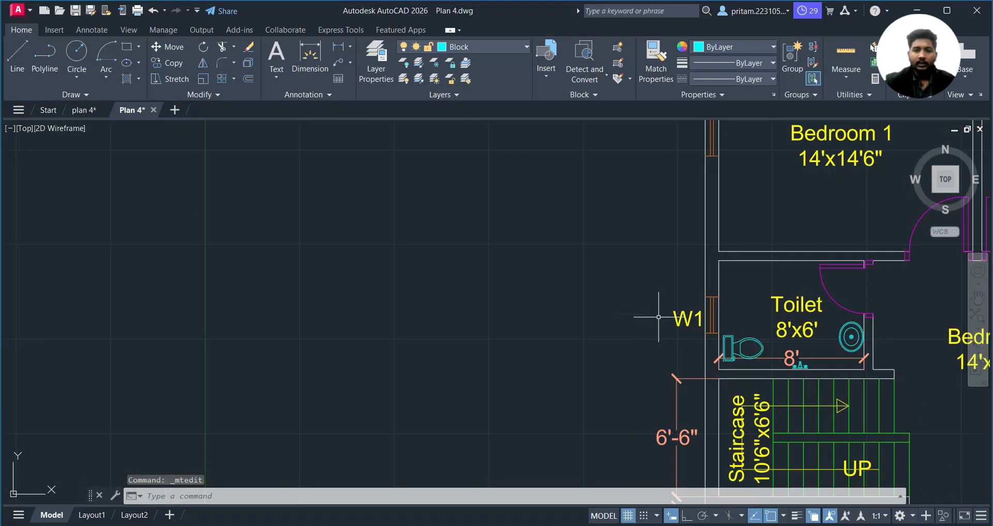
{"action": "double_click", "coordinate": [685, 318]}
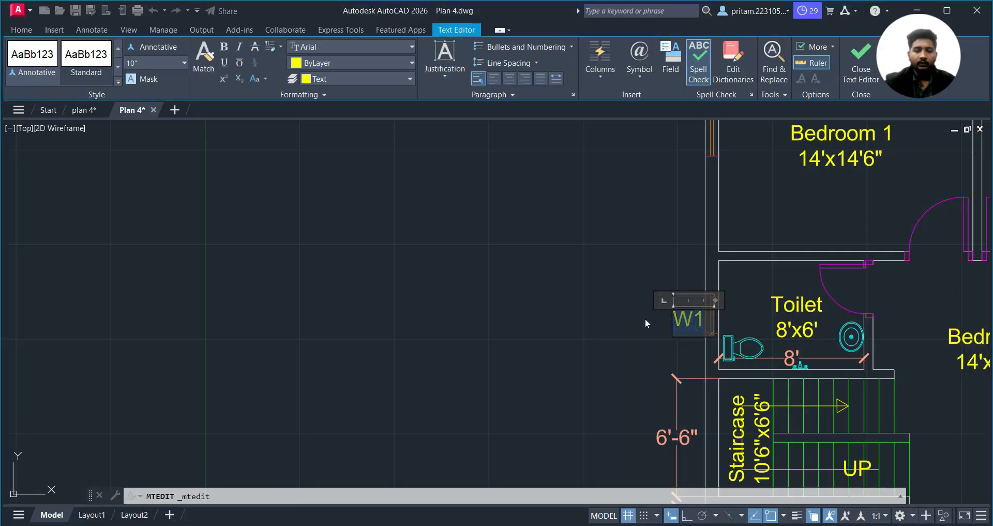
{"action": "type", "text": "V"}
{"action": "left_click", "coordinate": [590, 326]}
{"action": "middle_click_drag", "start_coordinate": [786, 279], "coordinate": [379, 277]}
{"action": "scroll", "coordinate": [379, 276], "scroll_direction": "down", "scroll_amount": 4}
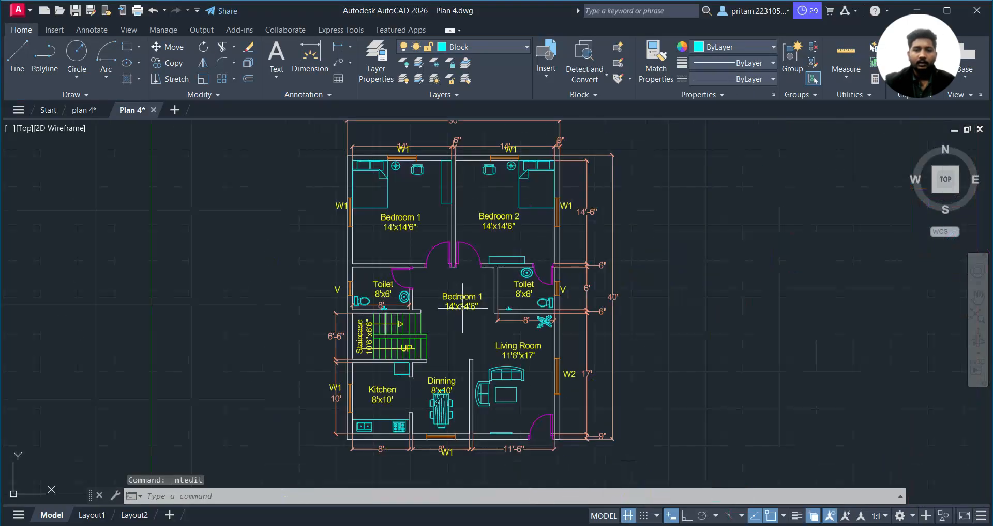
{"action": "key", "text": "ctrl+s"}
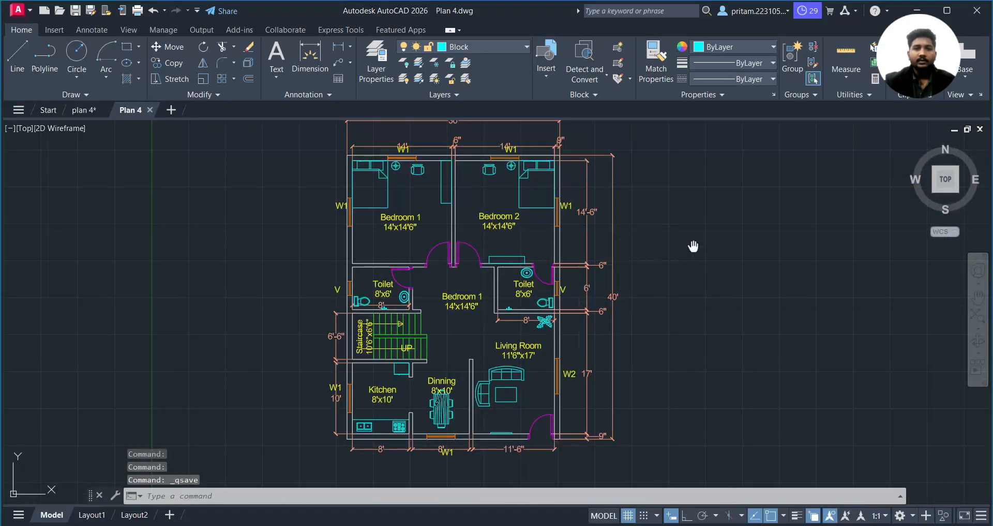
{"action": "middle_click_drag", "start_coordinate": [694, 246], "coordinate": [685, 264]}
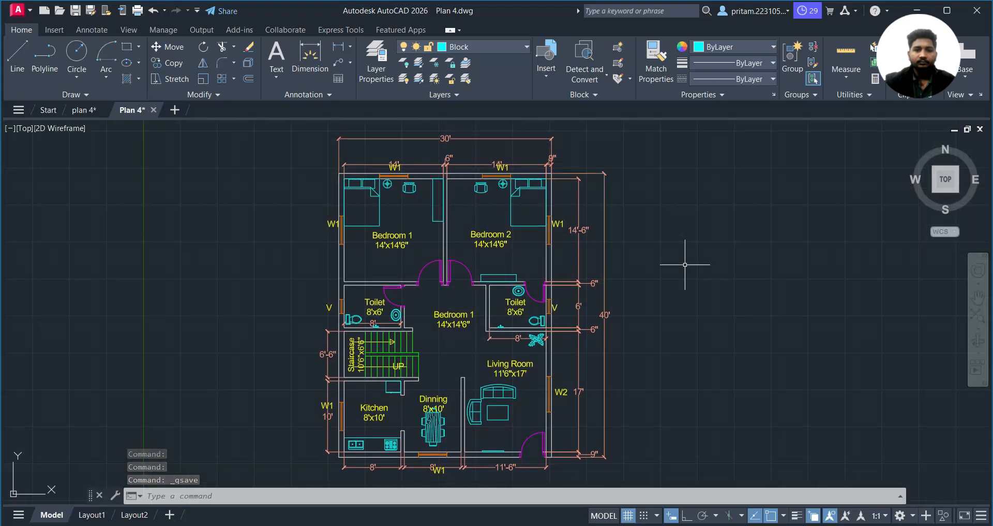
{"action": "scroll", "coordinate": [575, 265], "scroll_direction": "down", "scroll_amount": 2}
{"action": "scroll", "coordinate": [526, 280], "scroll_direction": "up", "scroll_amount": 2}
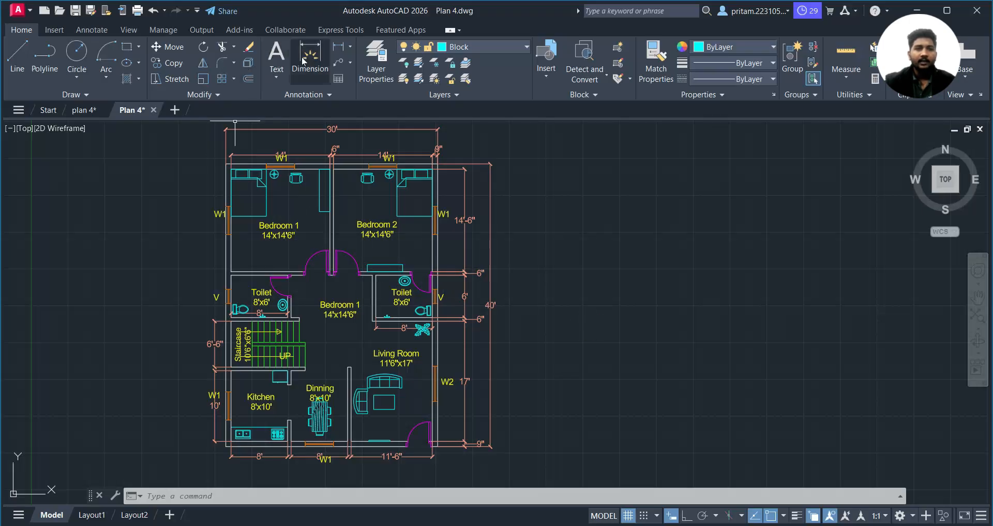
{"action": "left_click", "coordinate": [276, 57]}
{"action": "key", "text": "Escape"}
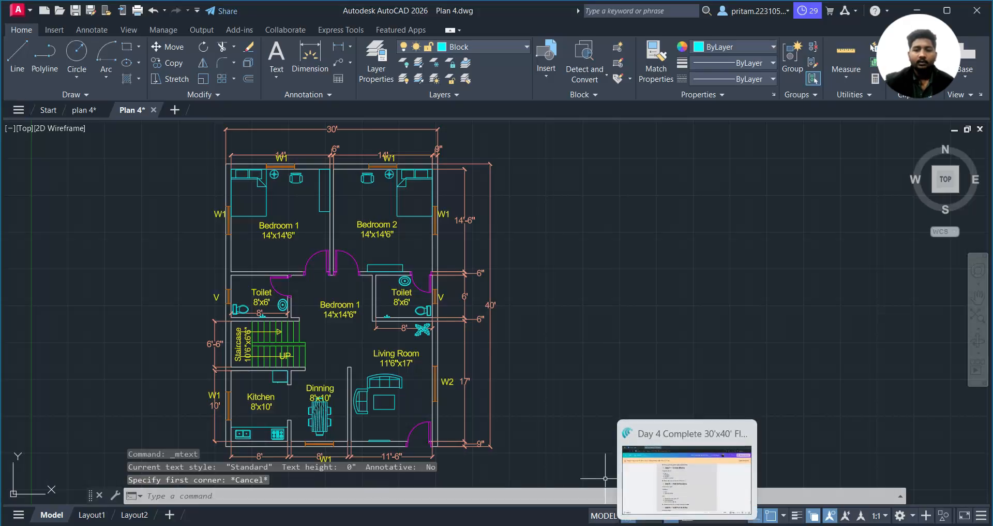
- Check the title, notes and wall fill in the finished reference drawing, and return to the working plan
{"action": "left_click", "coordinate": [75, 111]}
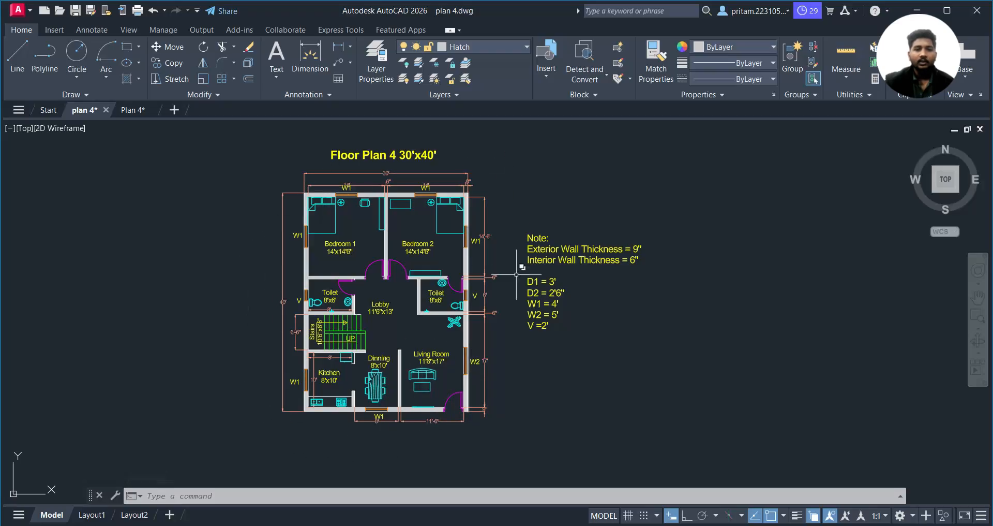
{"action": "left_click", "coordinate": [132, 110]}
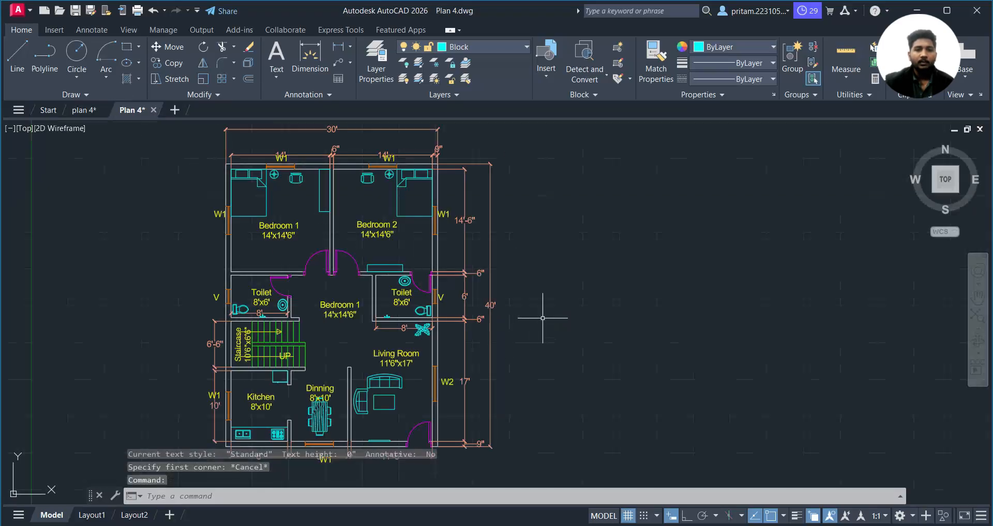
{"action": "middle_click_drag", "start_coordinate": [547, 317], "coordinate": [599, 299]}
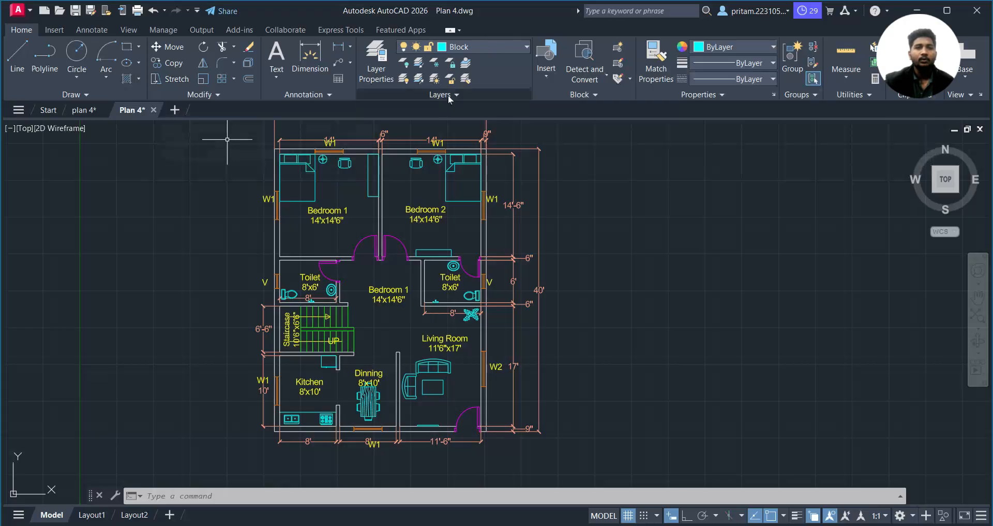
- On the Hatch layer, fill the walls around Bedroom 1, Bedroom 2 and the toilet below Bedroom 2 with a SOLID hatch
{"action": "left_click", "coordinate": [482, 50]}
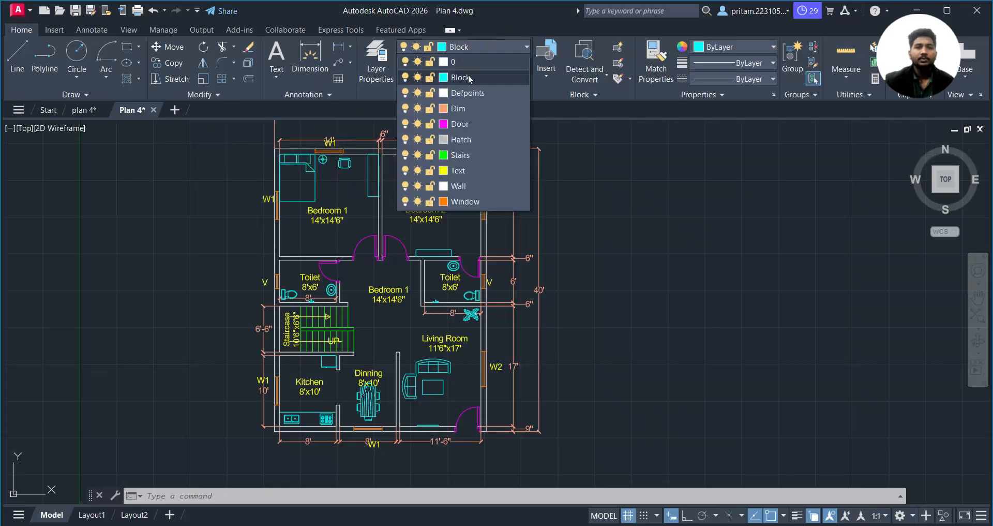
{"action": "left_click", "coordinate": [473, 139]}
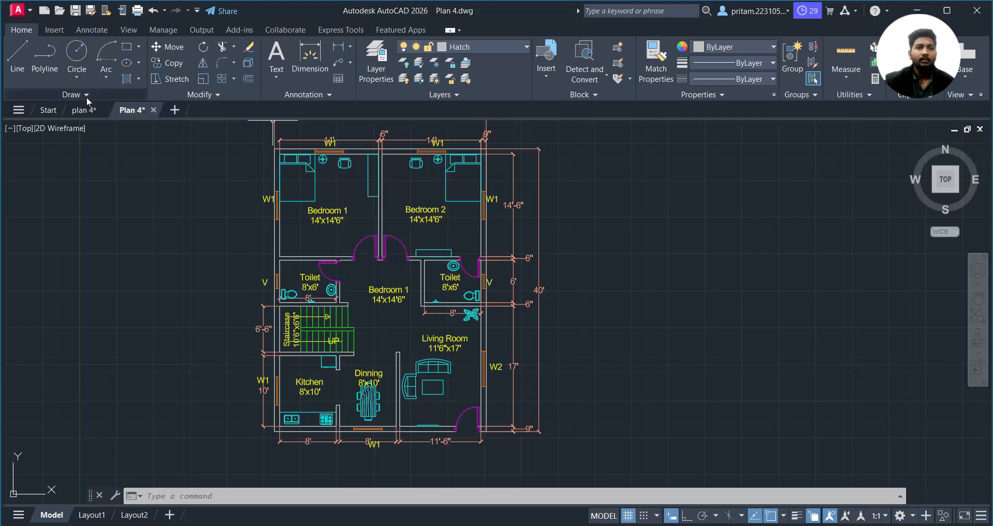
{"action": "left_click", "coordinate": [126, 79]}
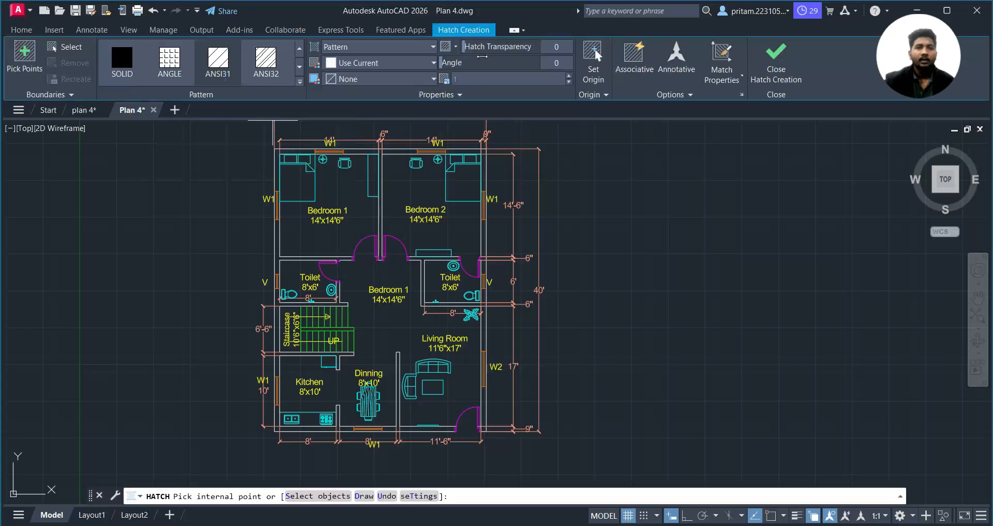
{"action": "left_click", "coordinate": [124, 59]}
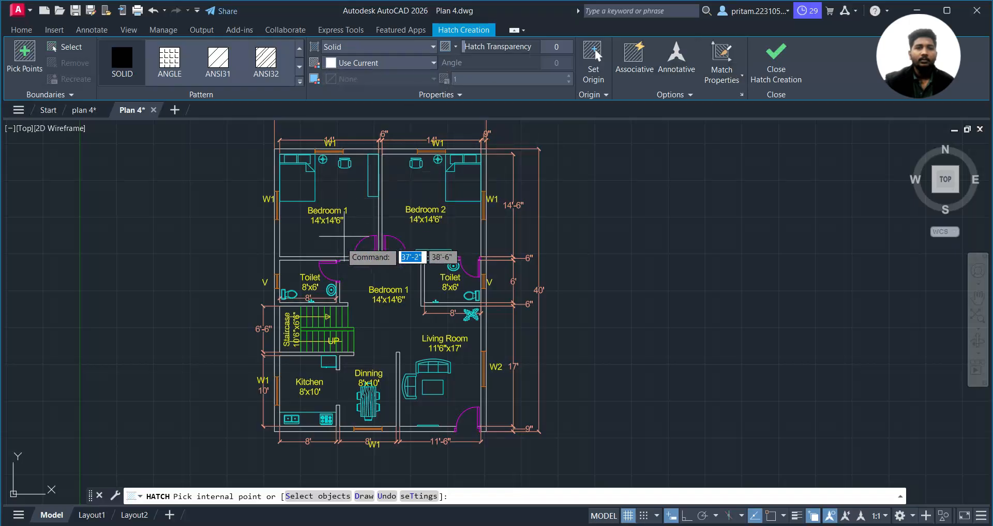
{"action": "left_click", "coordinate": [278, 256]}
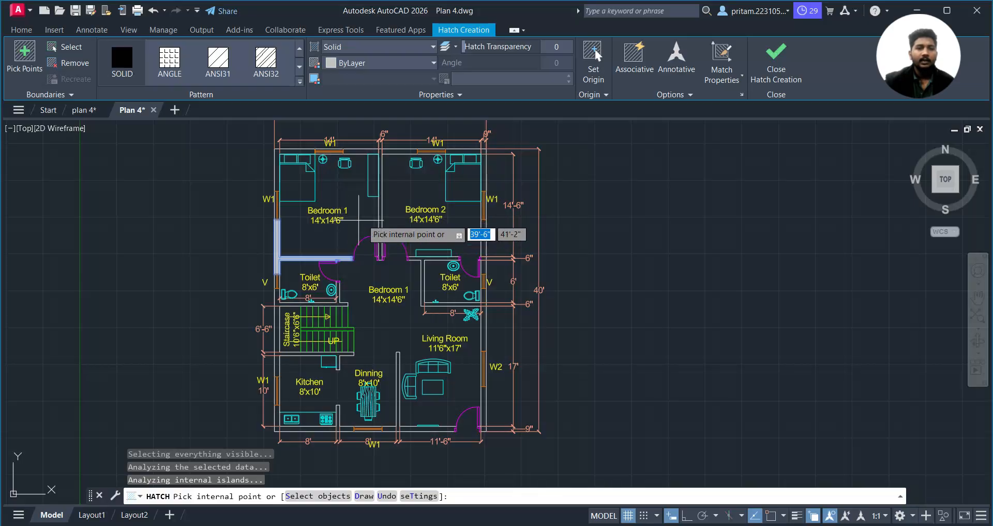
{"action": "left_click", "coordinate": [380, 214]}
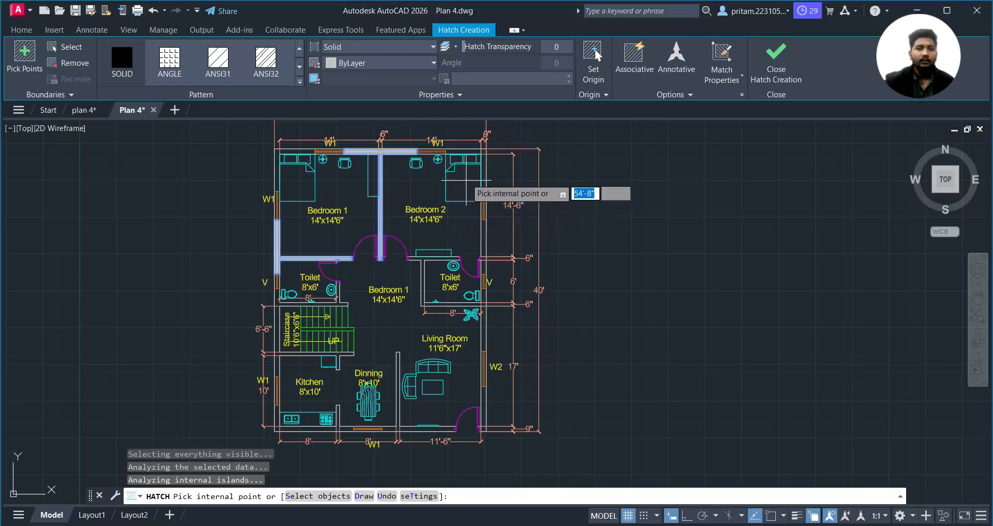
{"action": "left_click", "coordinate": [470, 152]}
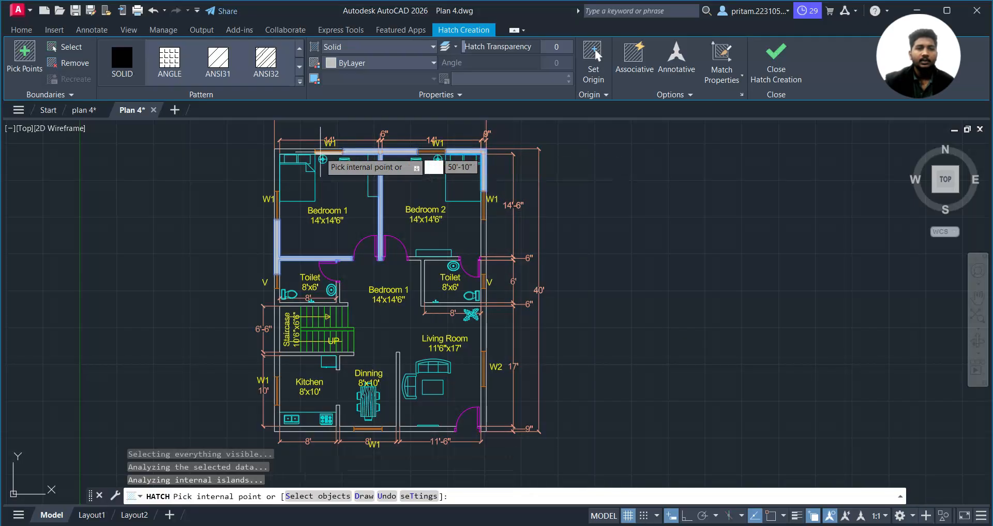
{"action": "left_click", "coordinate": [294, 152]}
{"action": "left_click", "coordinate": [485, 241]}
{"action": "left_click", "coordinate": [445, 258]}
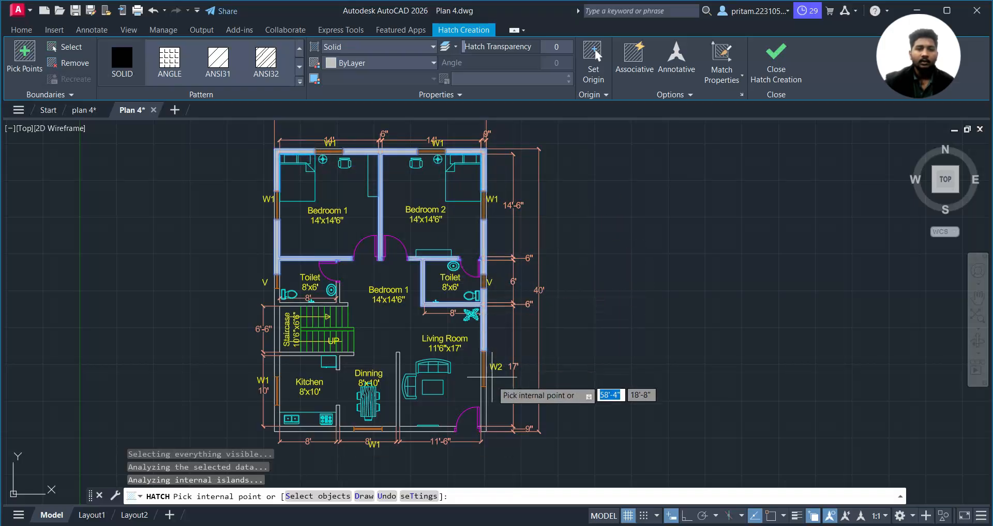
- Fill the remaining walls around the Living Room, Dinning, Kitchen and staircase with the solid hatch, finish hatching and save the drawing
{"action": "left_click", "coordinate": [485, 396]}
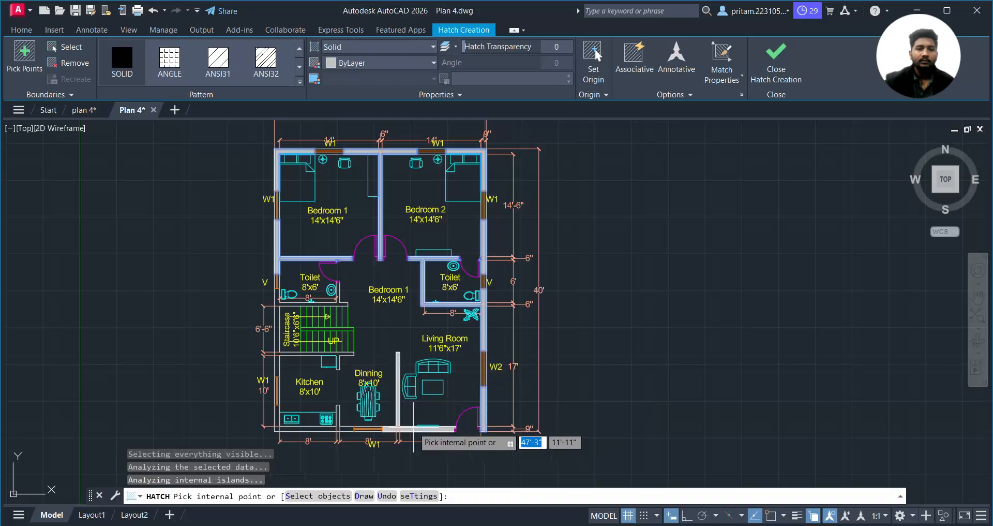
{"action": "left_click", "coordinate": [338, 361]}
{"action": "scroll", "coordinate": [352, 376], "scroll_direction": "down", "scroll_amount": 2}
{"action": "scroll", "coordinate": [357, 378], "scroll_direction": "up", "scroll_amount": 2}
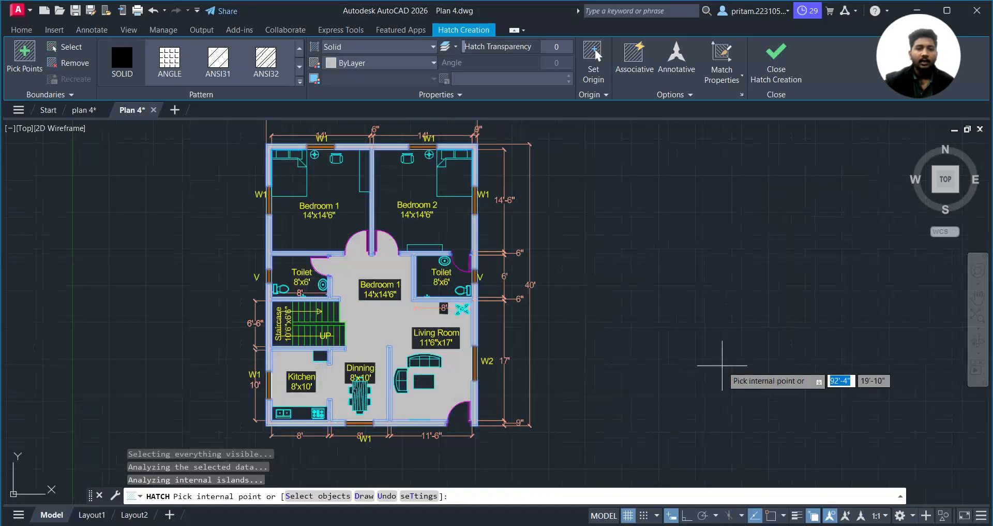
{"action": "left_click", "coordinate": [776, 72]}
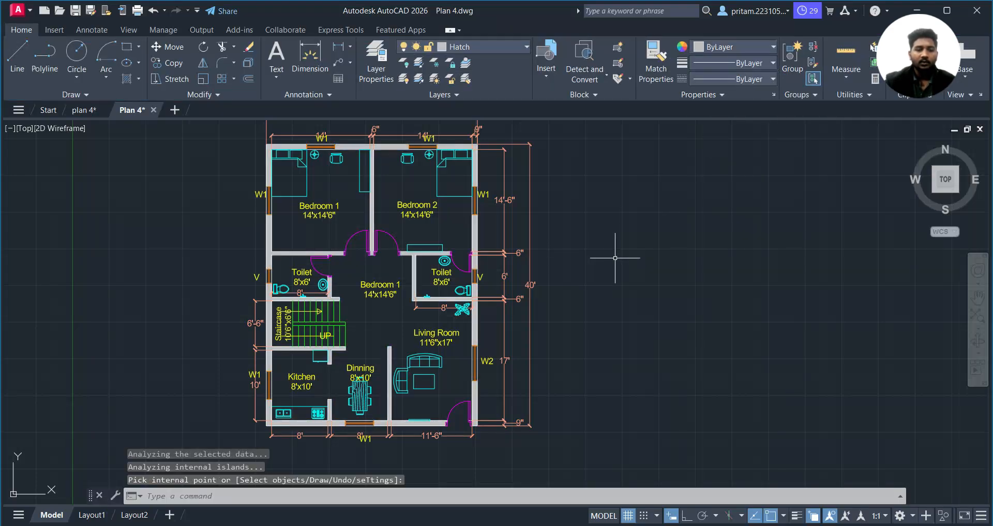
{"action": "key", "text": "ctrl+s"}
- Move the riser and number-of-stairs calculation text beside the plan, just outside the 40' dimension and level with Bedroom 2
{"action": "middle_click_drag", "start_coordinate": [595, 219], "coordinate": [592, 243]}
{"action": "scroll", "coordinate": [439, 272], "scroll_direction": "down", "scroll_amount": 5}
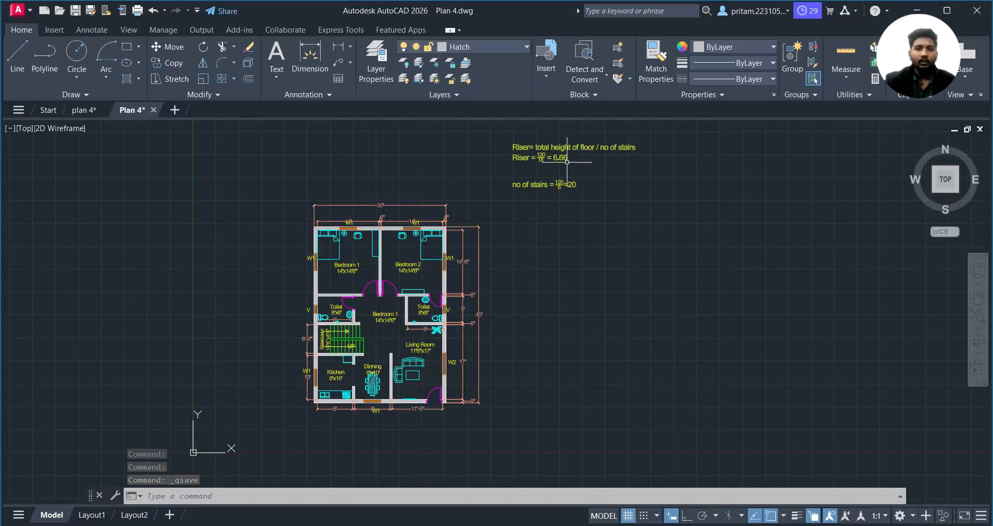
{"action": "scroll", "coordinate": [541, 153], "scroll_direction": "up", "scroll_amount": 3}
{"action": "scroll", "coordinate": [580, 129], "scroll_direction": "down", "scroll_amount": 3}
{"action": "scroll", "coordinate": [518, 174], "scroll_direction": "up", "scroll_amount": 1}
{"action": "scroll", "coordinate": [371, 281], "scroll_direction": "down", "scroll_amount": 1}
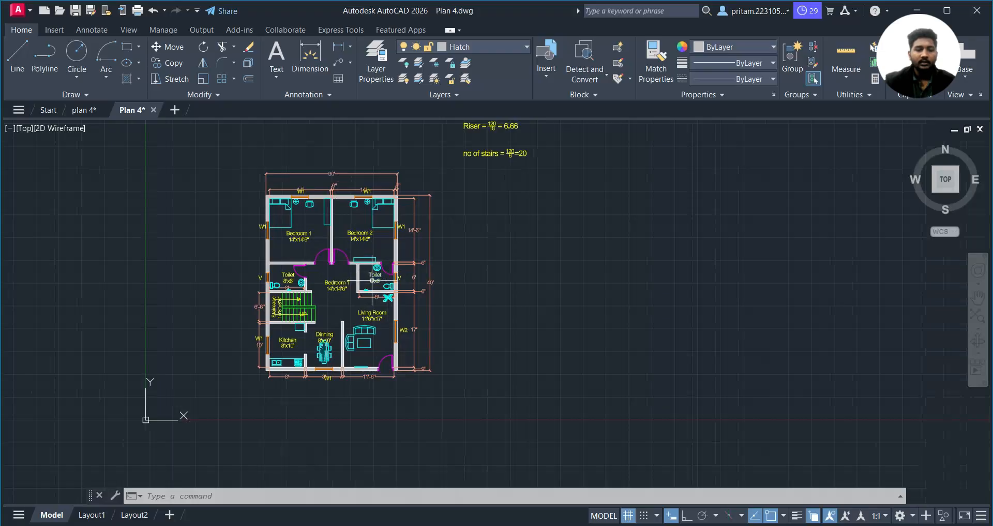
{"action": "middle_click_drag", "start_coordinate": [388, 275], "coordinate": [445, 285]}
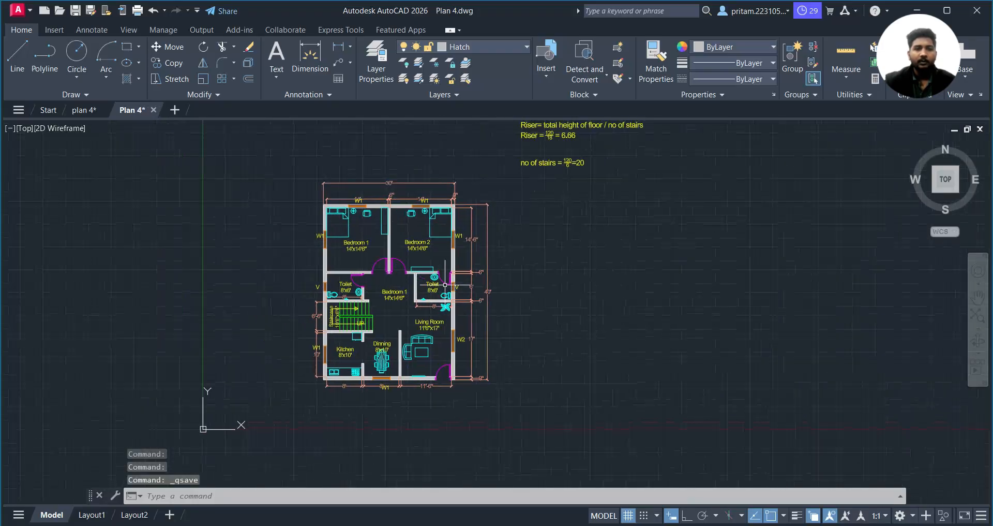
{"action": "middle_click_drag", "start_coordinate": [561, 225], "coordinate": [512, 277]}
{"action": "left_click", "coordinate": [506, 182]}
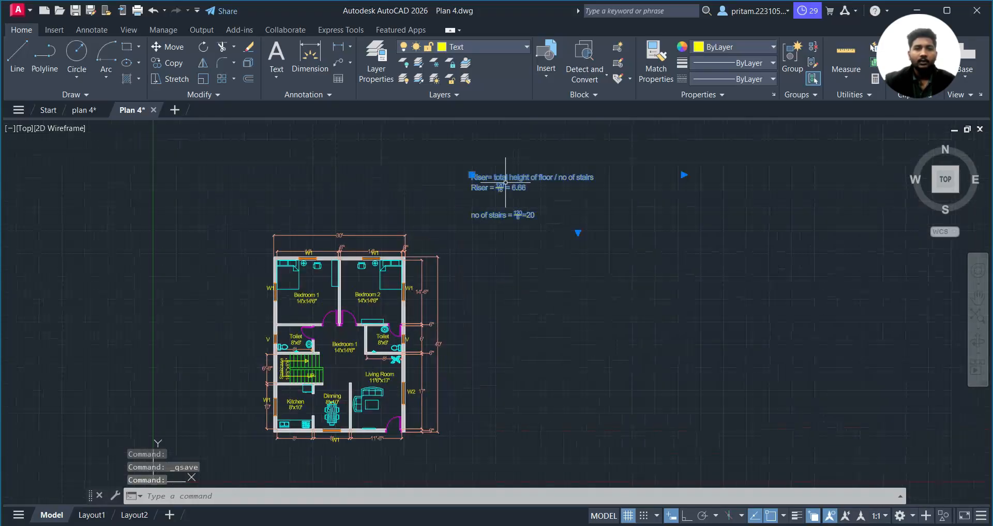
{"action": "left_click", "coordinate": [472, 174]}
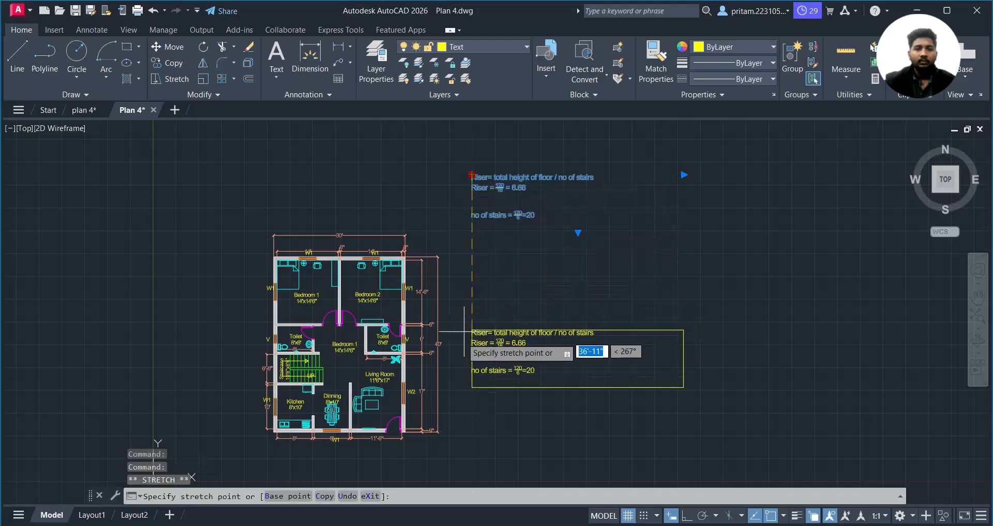
{"action": "left_click", "coordinate": [459, 375]}
{"action": "scroll", "coordinate": [496, 404], "scroll_direction": "up", "scroll_amount": 3}
{"action": "scroll", "coordinate": [482, 388], "scroll_direction": "down", "scroll_amount": 3}
{"action": "scroll", "coordinate": [442, 327], "scroll_direction": "up", "scroll_amount": 1}
{"action": "left_click", "coordinate": [427, 324]}
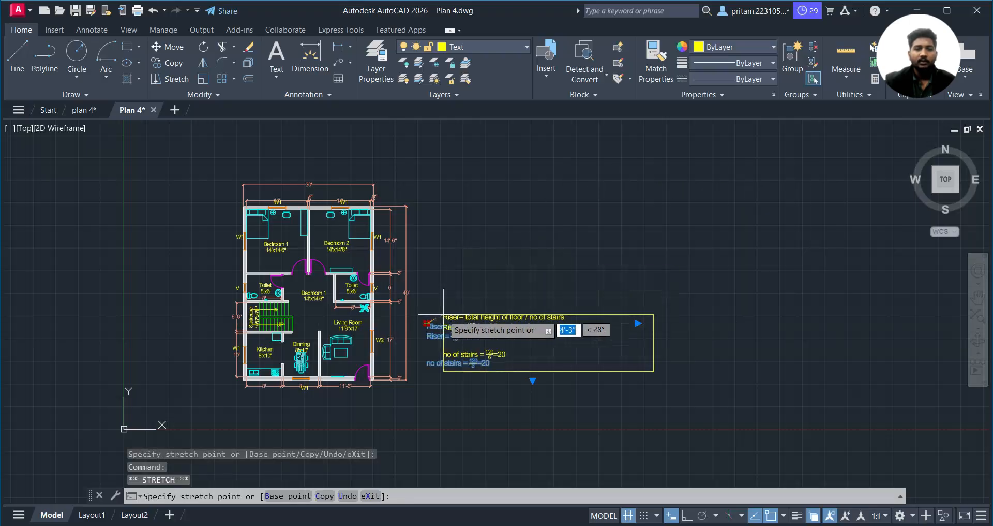
{"action": "left_click", "coordinate": [422, 216]}
- Add the heading "Note:" above the riser calculation in the text block, with blank lines below it
{"action": "scroll", "coordinate": [432, 226], "scroll_direction": "up", "scroll_amount": 4}
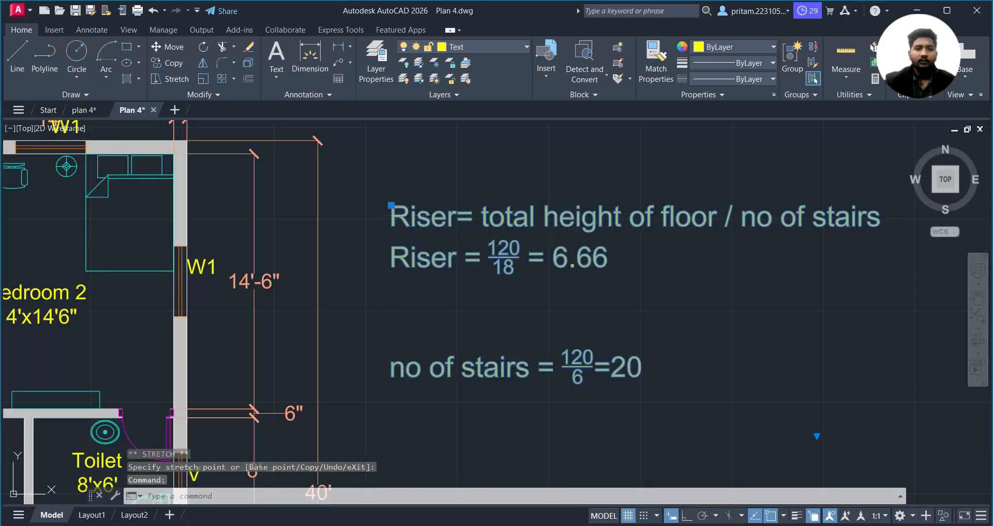
{"action": "double_click", "coordinate": [391, 216]}
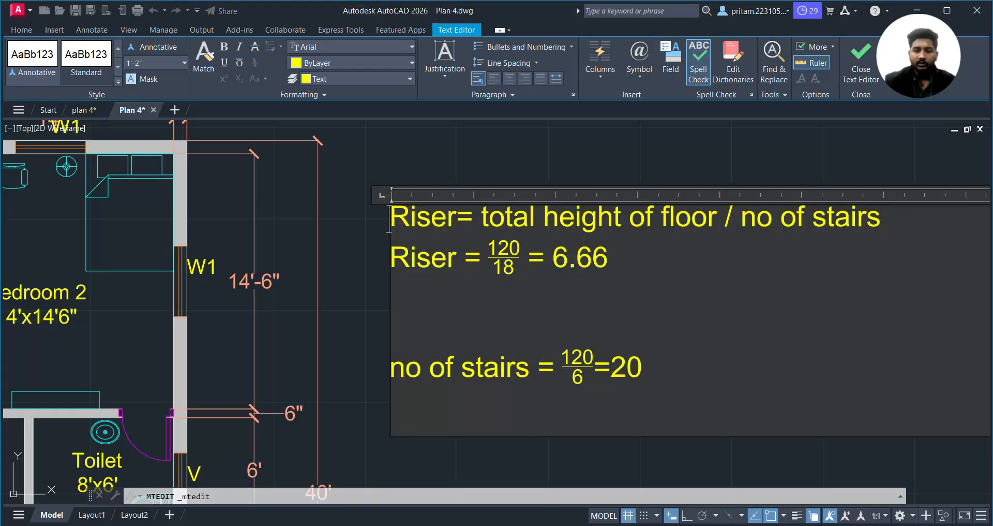
{"action": "key", "text": "Return"}
{"action": "key", "text": "Return"}
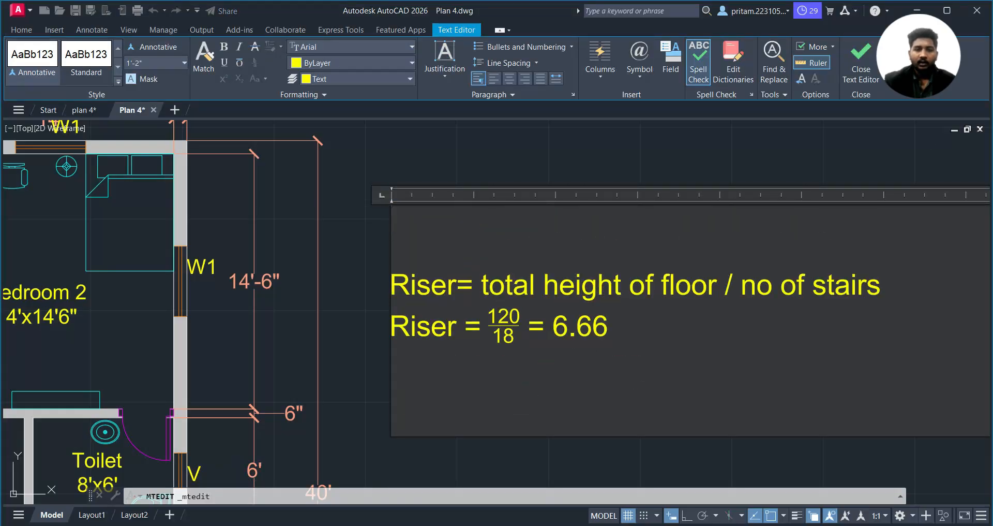
{"action": "type", "text": "Note"}
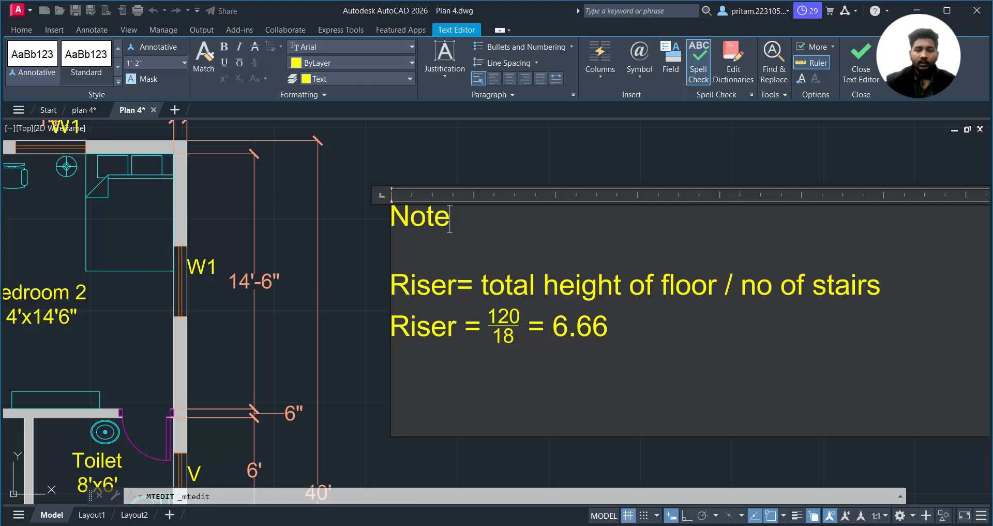
{"action": "type", "text": ":"}
{"action": "key", "text": "Return"}
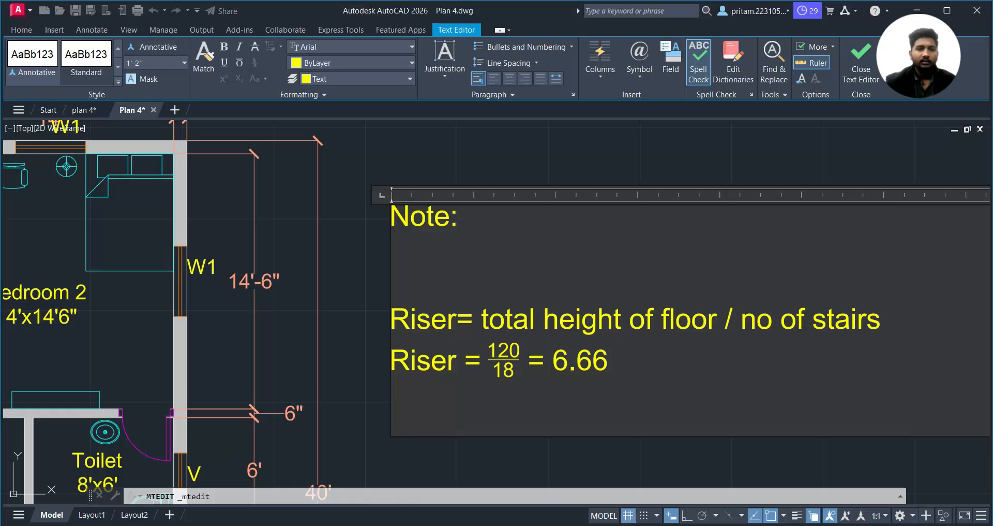
- Enlarge the text frame to fit all the text and add the lines Exterior Wall Thickness = 9" and Interior Wall Thickness = 6"
{"action": "scroll", "coordinate": [391, 252], "scroll_direction": "down", "scroll_amount": 4}
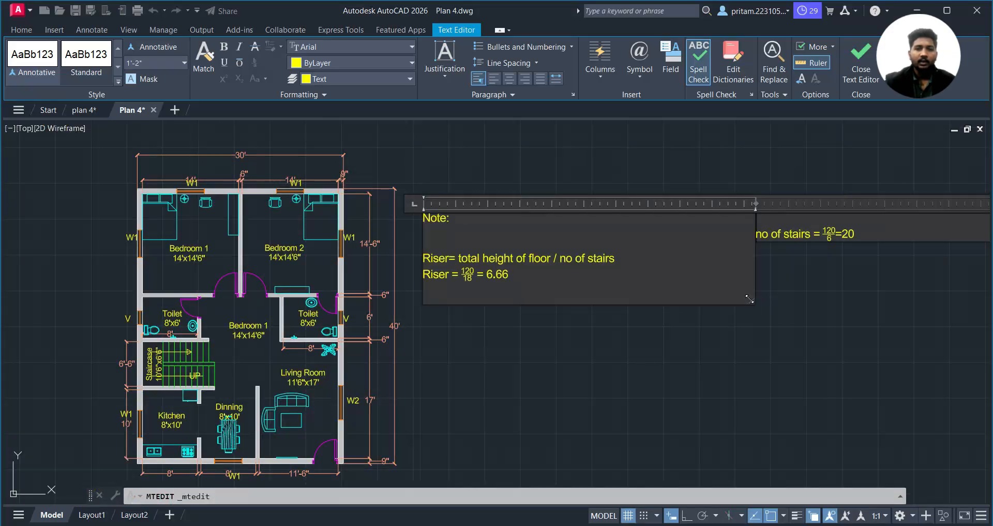
{"action": "left_click_drag", "start_coordinate": [747, 303], "coordinate": [803, 449]}
{"action": "key", "text": "Return"}
{"action": "key", "text": "Return"}
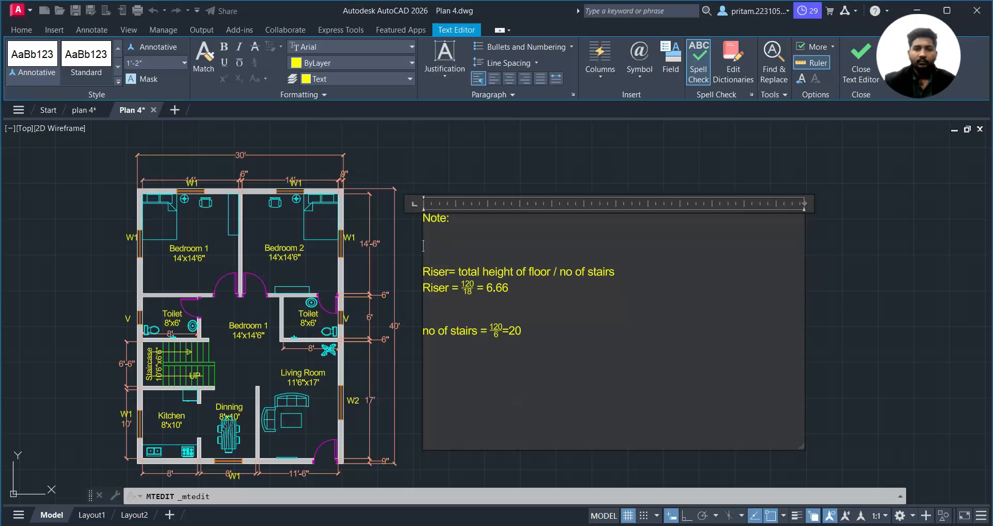
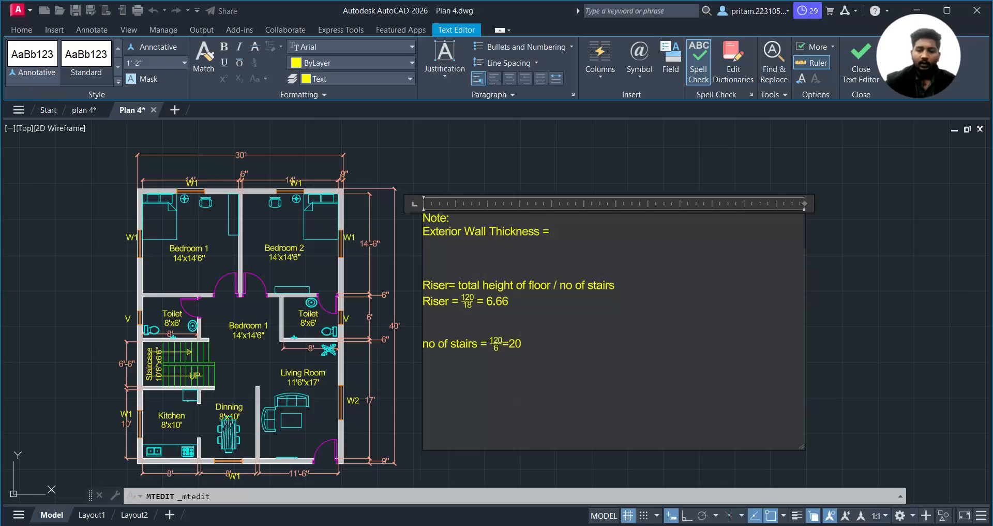
{"action": "key", "text": "Return"}
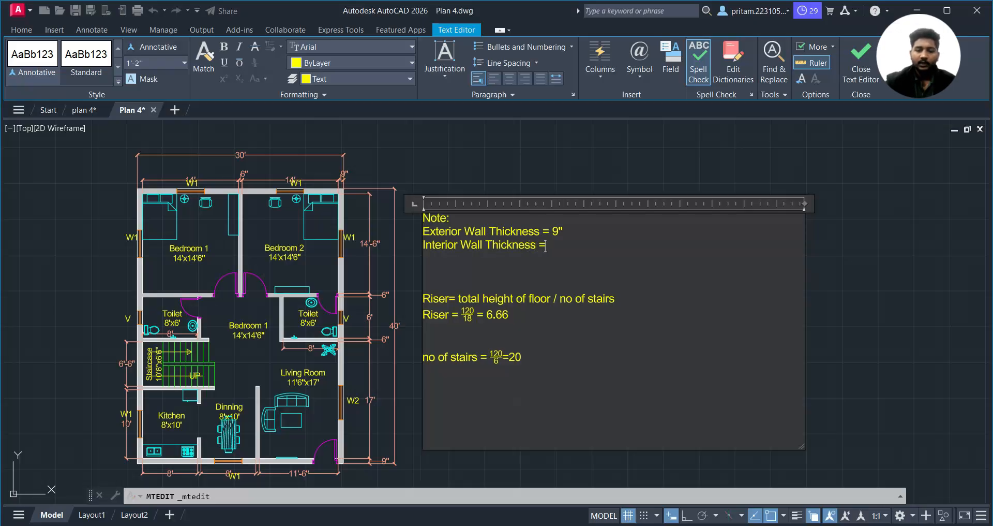
{"action": "key", "text": "Return"}
- Add the door, window and ventilator sizes below the wall thicknesses: D1 =3', D2 =2'6", W1 =4', W2 = 5' and V = 2'
{"action": "key", "text": "Return"}
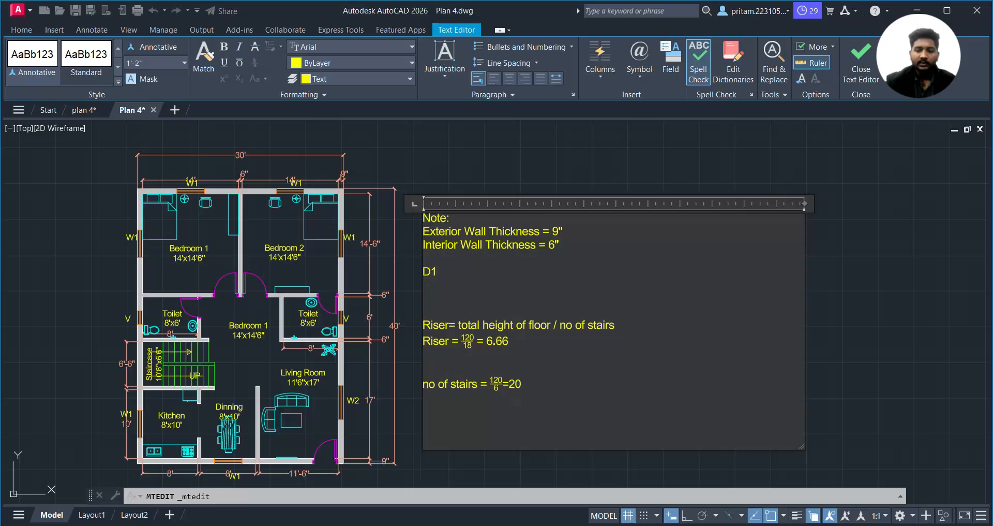
{"action": "type", "text": "'"}
{"action": "key", "text": "Return"}
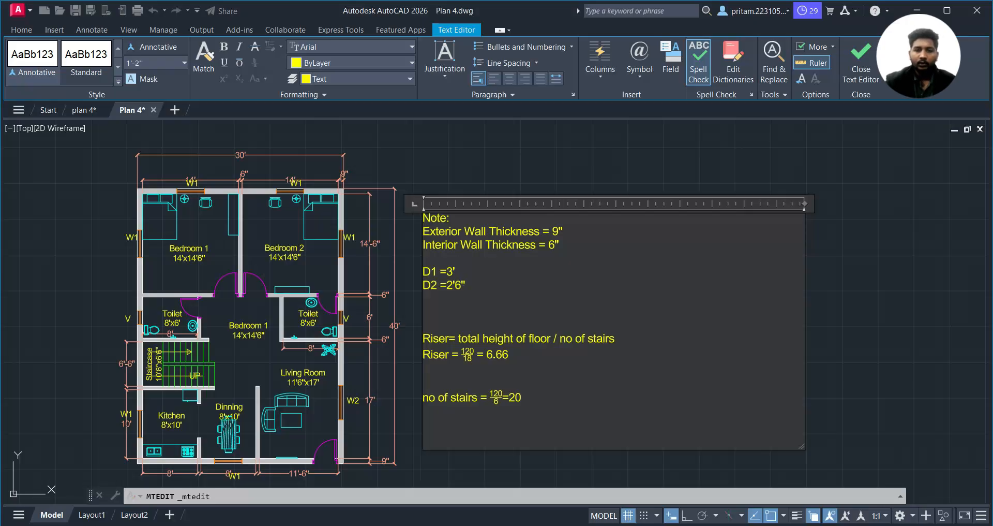
{"action": "key", "text": "Return"}
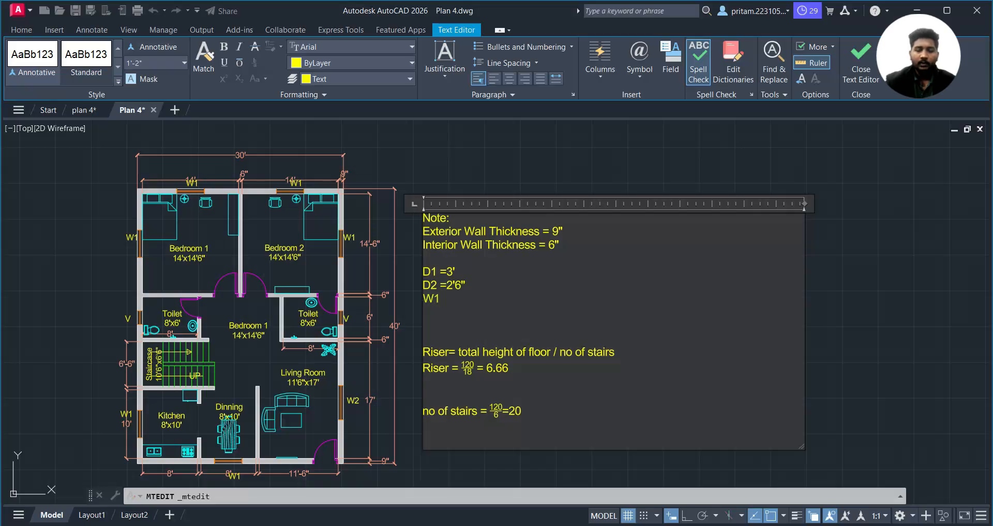
{"action": "type", "text": "W1 =4'"}
{"action": "key", "text": "Return"}
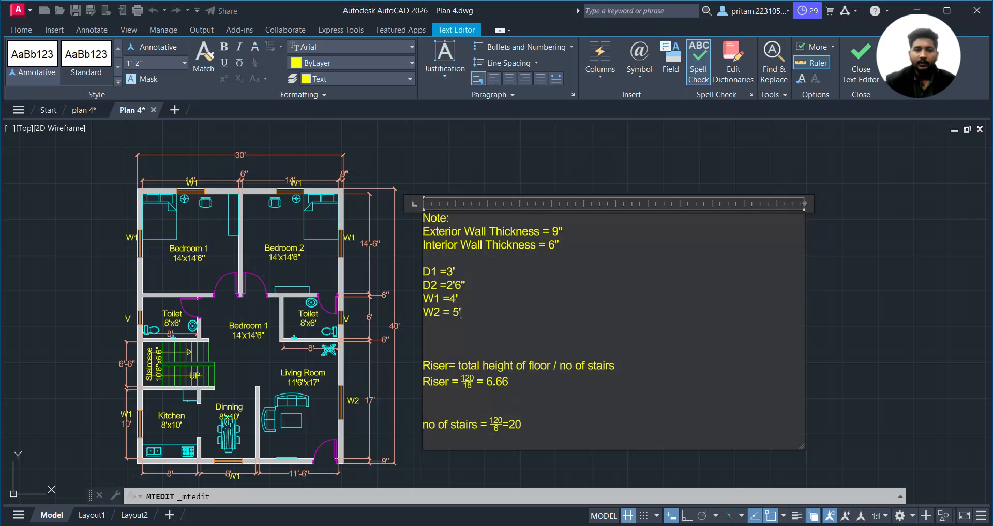
{"action": "key", "text": "Return"}
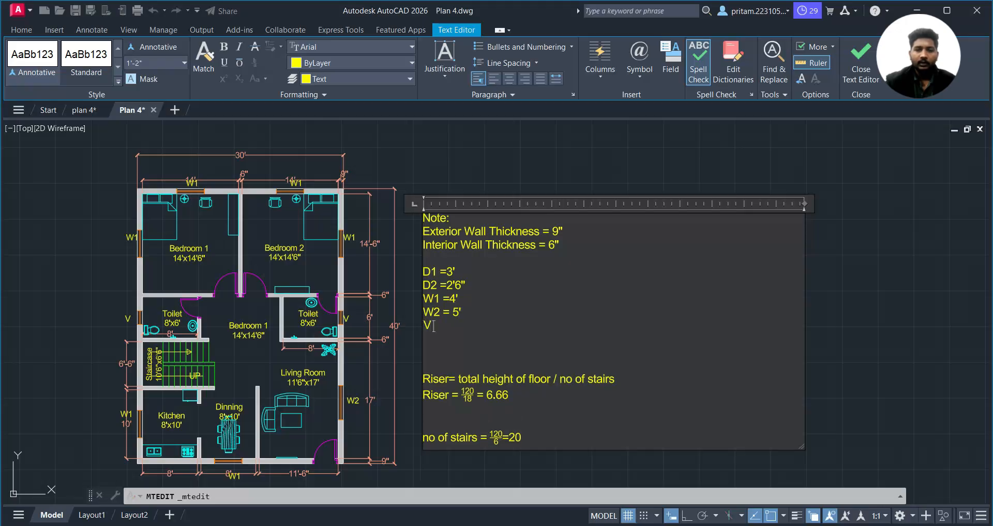
{"action": "type", "text": "V = 2"}
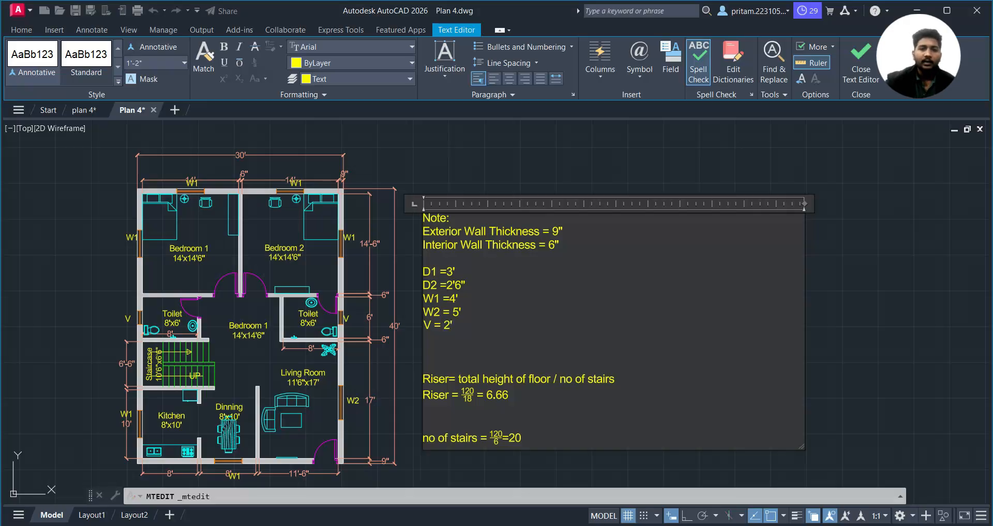
- Remove the two extra blank lines between the V size and the riser calculation, and finish editing the note
{"action": "left_click", "coordinate": [426, 364]}
{"action": "key", "text": "BackSpace"}
{"action": "key", "text": "BackSpace"}
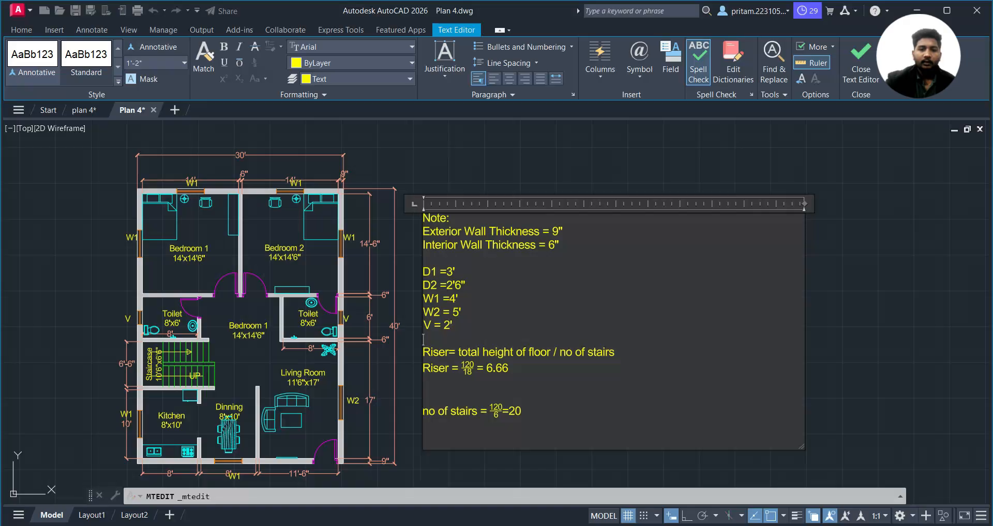
{"action": "left_click", "coordinate": [579, 451]}
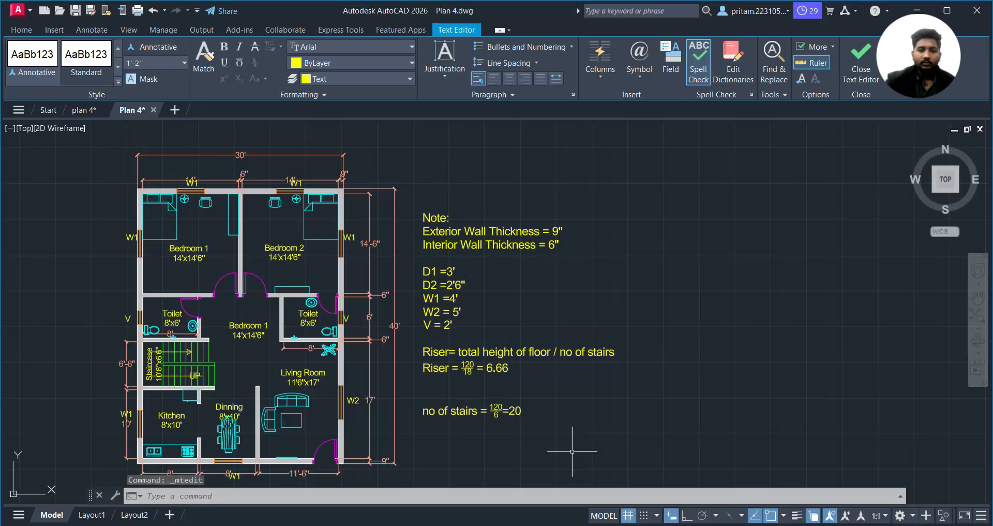
{"action": "left_click", "coordinate": [463, 312]}
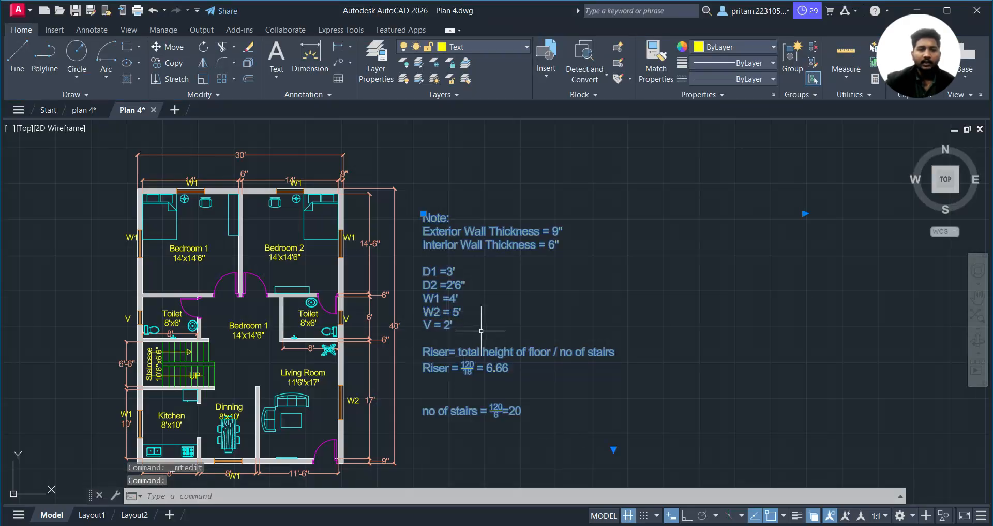
{"action": "key", "text": "Escape"}
{"action": "key", "text": "Escape"}
- Start a multiline text with its frame in the empty area above the plan's overall 30' dimension
{"action": "mouse_move", "coordinate": [688, 341]}
{"action": "middle_mouse_down"}
{"action": "mouse_move", "coordinate": [709, 328]}
{"action": "mouse_move", "coordinate": [792, 332]}
{"action": "mouse_move", "coordinate": [813, 377]}
{"action": "middle_mouse_up"}
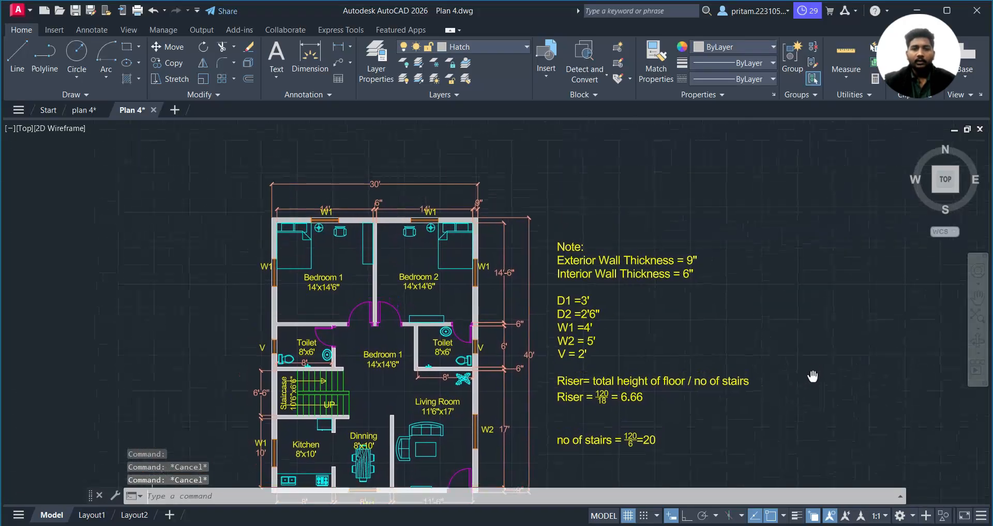
{"action": "middle_click_drag", "start_coordinate": [313, 185], "coordinate": [316, 228]}
{"action": "scroll", "coordinate": [332, 186], "scroll_direction": "up", "scroll_amount": 2}
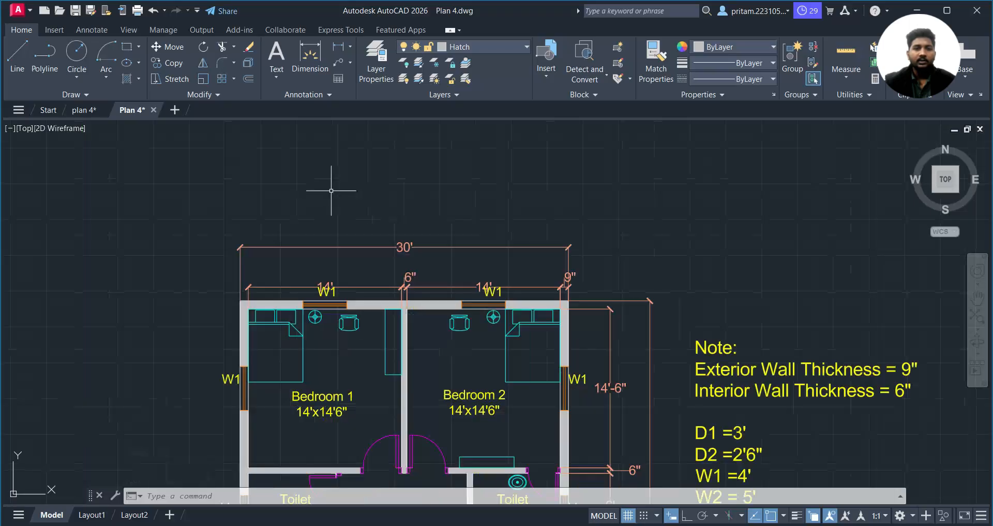
{"action": "middle_click_drag", "start_coordinate": [332, 186], "coordinate": [328, 221]}
{"action": "left_click", "coordinate": [277, 51]}
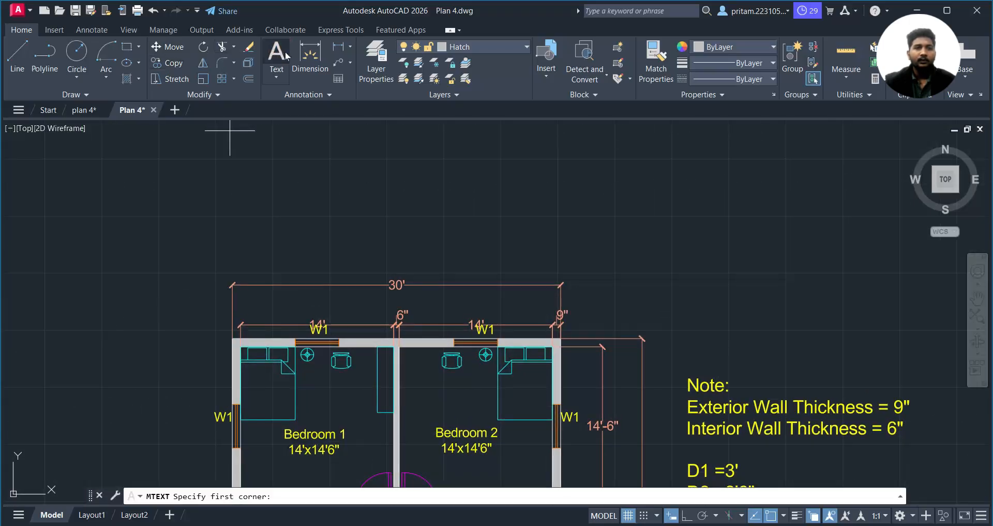
{"action": "left_click", "coordinate": [234, 162]}
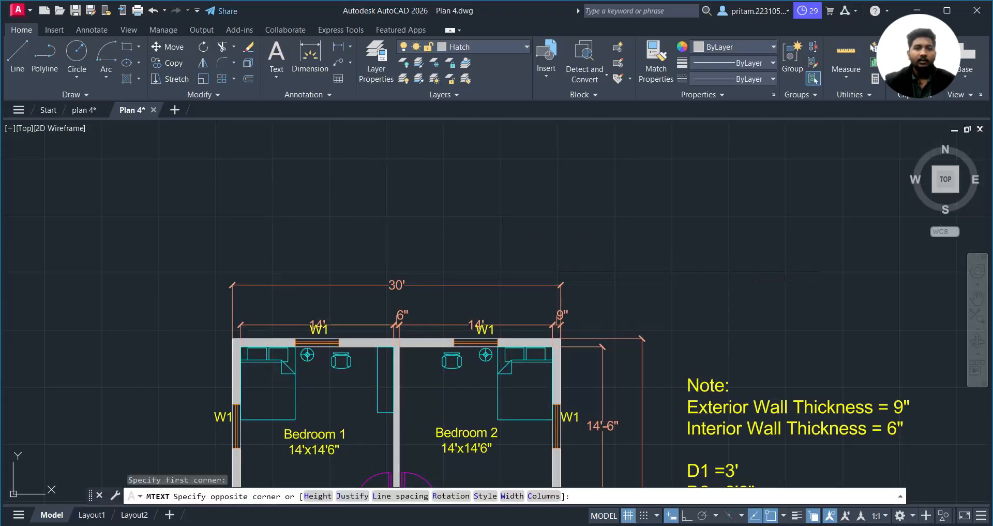
{"action": "left_click", "coordinate": [550, 244]}
- Narrow the overly wide text frame above the plan and place the text cursor in it
{"action": "scroll", "coordinate": [326, 200], "scroll_direction": "down", "scroll_amount": 4}
{"action": "mouse_move", "coordinate": [798, 271]}
{"action": "middle_mouse_down"}
{"action": "mouse_move", "coordinate": [576, 307]}
{"action": "mouse_move", "coordinate": [285, 323]}
{"action": "middle_mouse_up"}
{"action": "scroll", "coordinate": [818, 301], "scroll_direction": "down", "scroll_amount": 4}
{"action": "middle_click_drag", "start_coordinate": [606, 353], "coordinate": [209, 411]}
{"action": "scroll", "coordinate": [708, 390], "scroll_direction": "down", "scroll_amount": 4}
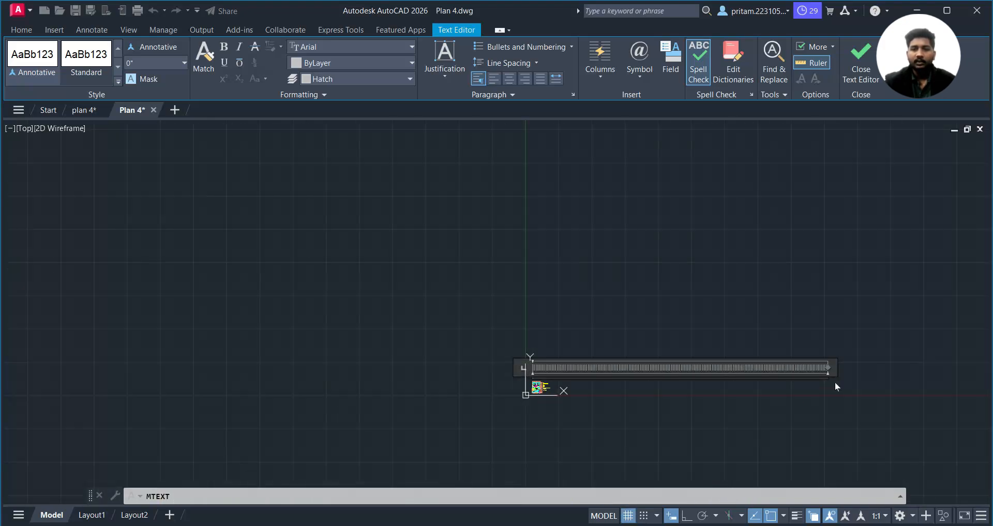
{"action": "left_click_drag", "start_coordinate": [829, 367], "coordinate": [552, 367]}
{"action": "scroll", "coordinate": [535, 383], "scroll_direction": "up", "scroll_amount": 4}
{"action": "scroll", "coordinate": [579, 362], "scroll_direction": "up", "scroll_amount": 5}
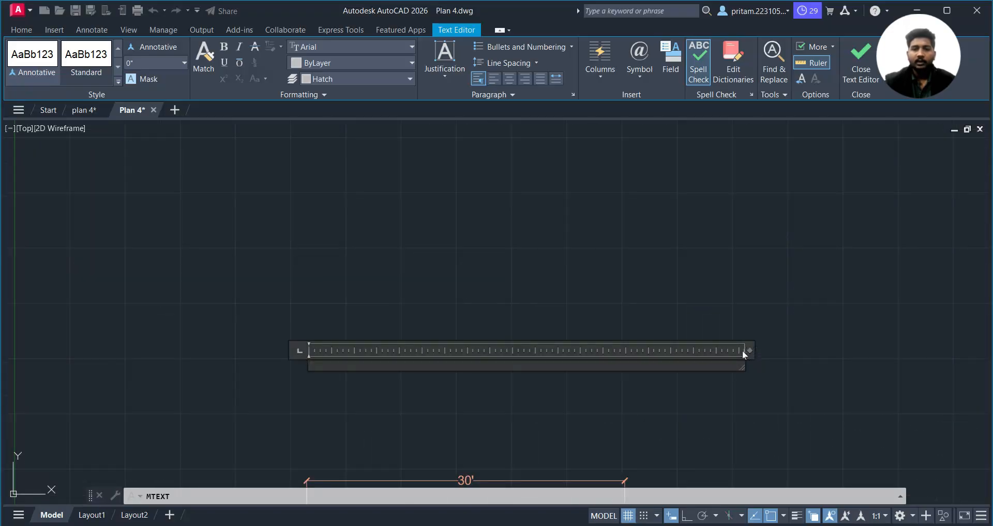
{"action": "left_click_drag", "start_coordinate": [751, 351], "coordinate": [494, 350]}
{"action": "left_click", "coordinate": [326, 367]}
{"action": "scroll", "coordinate": [313, 358], "scroll_direction": "up", "scroll_amount": 2}
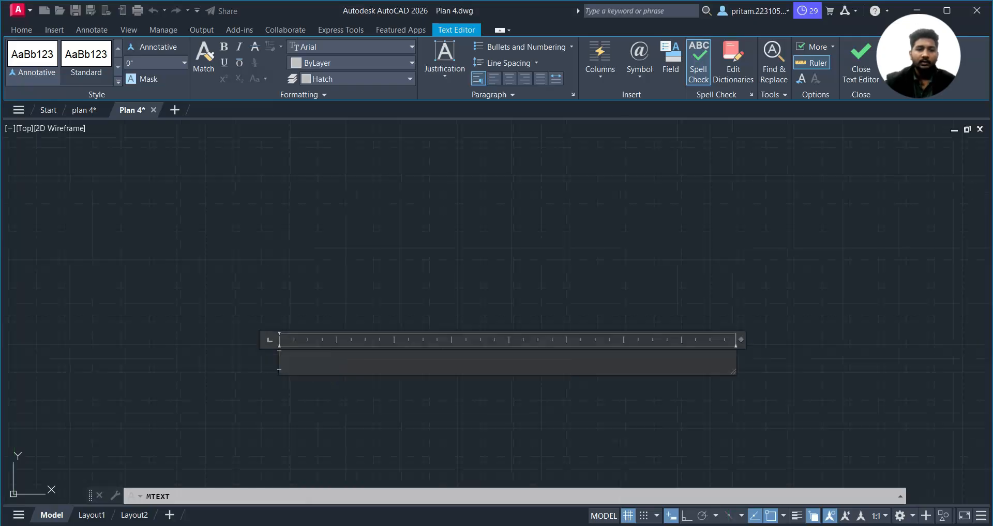
- Enter the drawing title Floor Plan 4 30'x40' in the text frame
{"action": "type", "text": "Floor"}
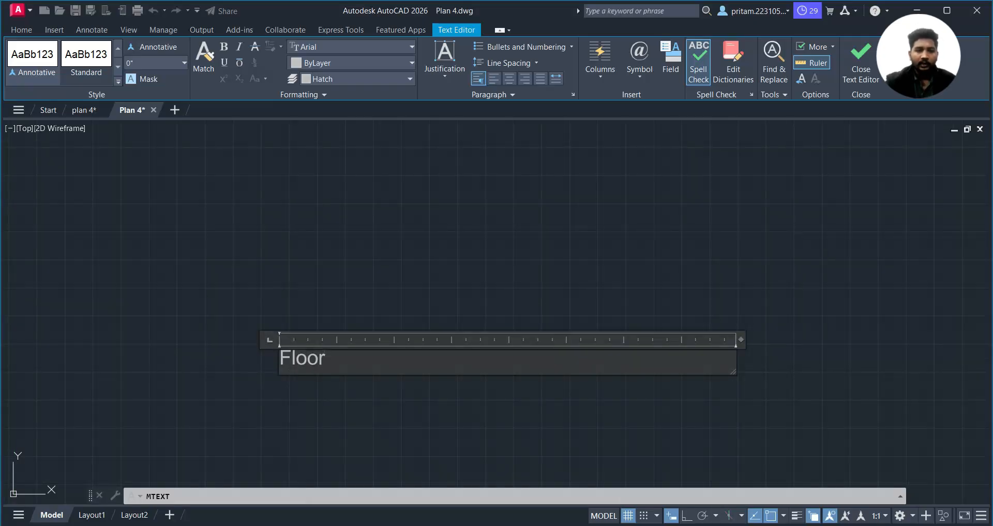
{"action": "type", "text": " Plan"}
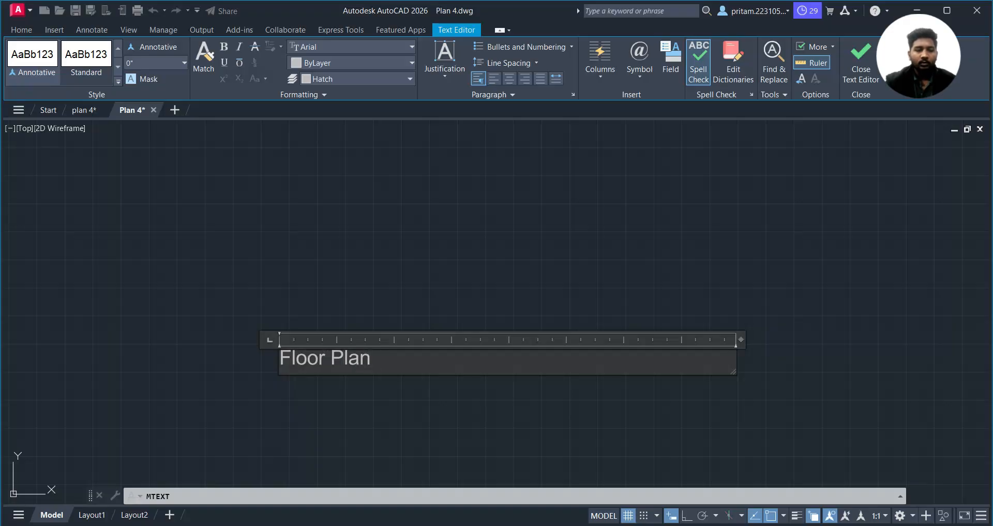
{"action": "type", "text": " 4 30"}
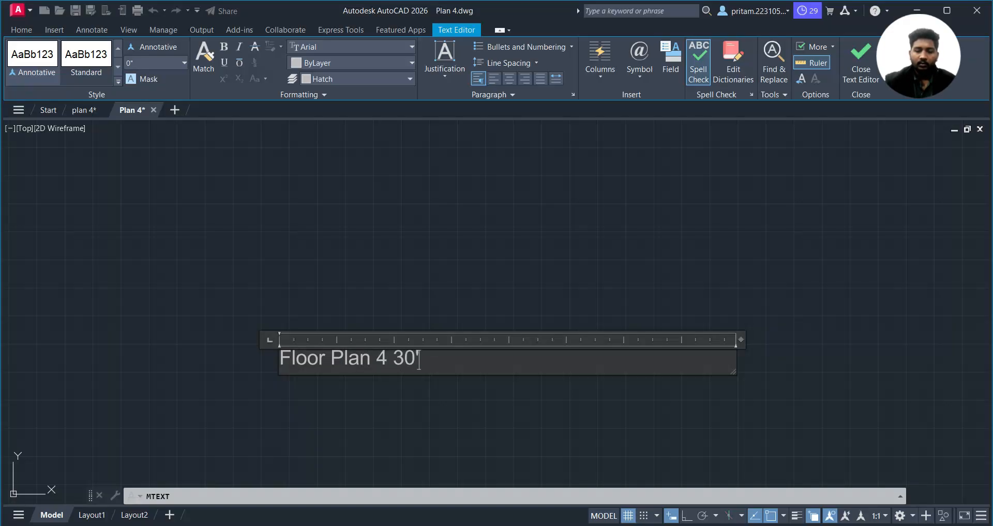
{"action": "type", "text": "'x40'"}
- Select the title text and set its height to 1'-2"
{"action": "scroll", "coordinate": [362, 288], "scroll_direction": "down", "scroll_amount": 5}
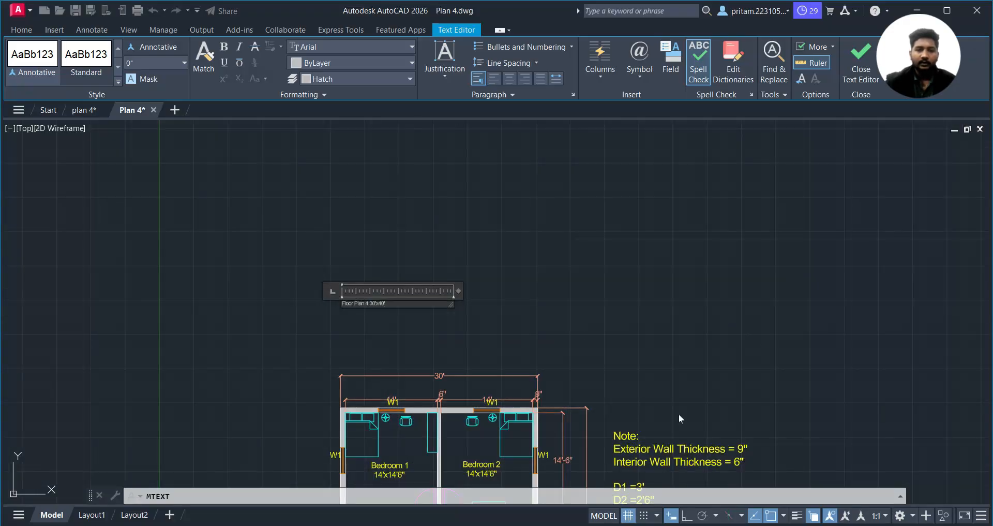
{"action": "left_click_drag", "start_coordinate": [349, 240], "coordinate": [212, 245]}
{"action": "left_click", "coordinate": [160, 63]}
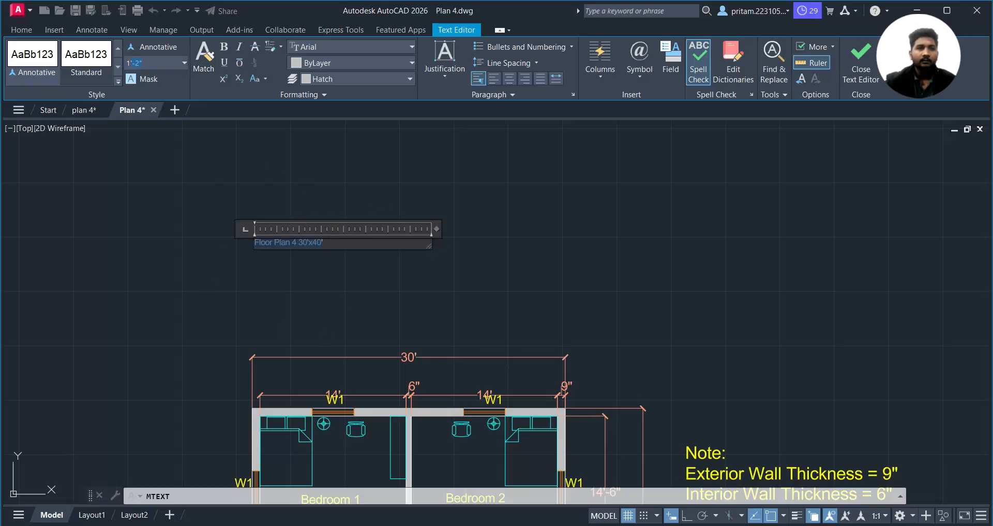
{"action": "left_click", "coordinate": [160, 63]}
{"action": "key", "text": "Return"}
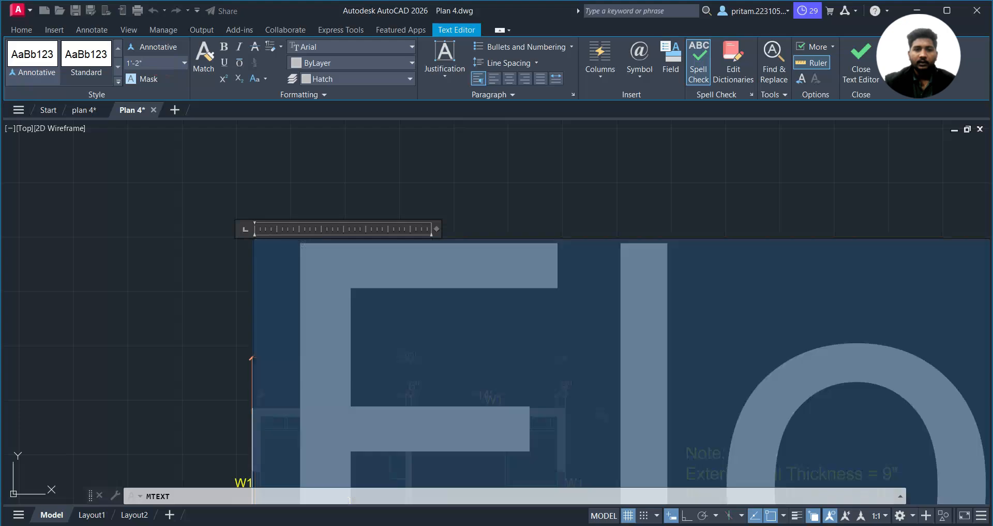
- Assign the title to the Text layer and finish editing it
{"action": "left_click", "coordinate": [360, 77]}
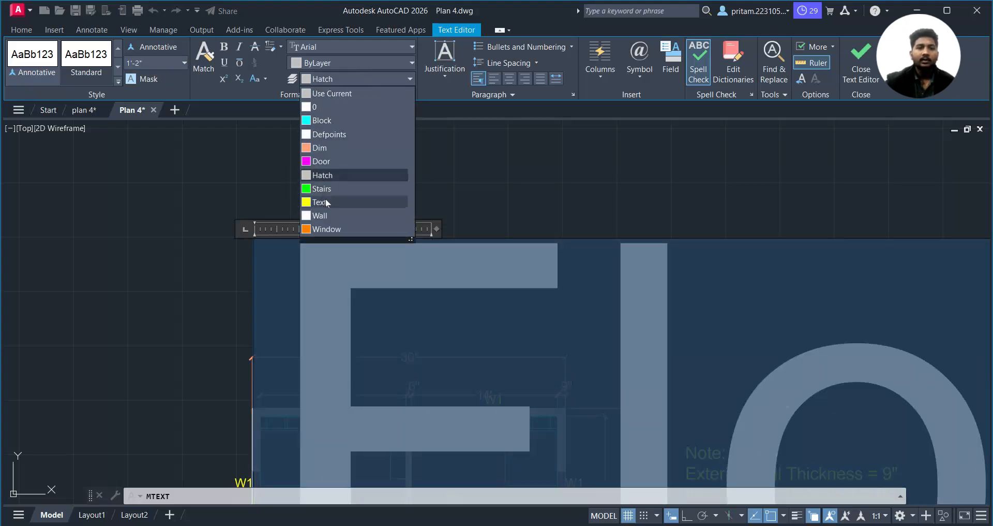
{"action": "left_click", "coordinate": [326, 201]}
{"action": "left_click", "coordinate": [197, 238]}
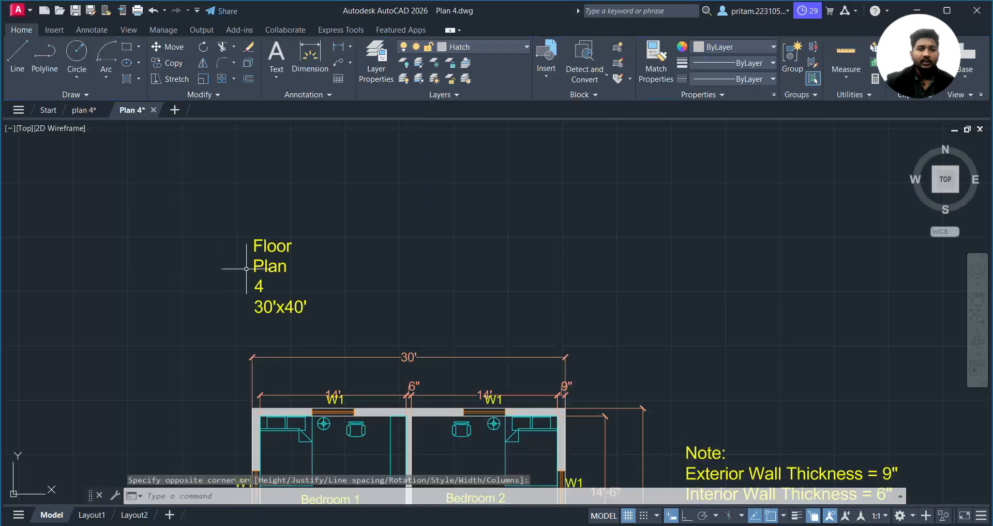
- Reopen the title and widen its frame so Floor Plan 4 30'x40' fits on one line
{"action": "double_click", "coordinate": [254, 265]}
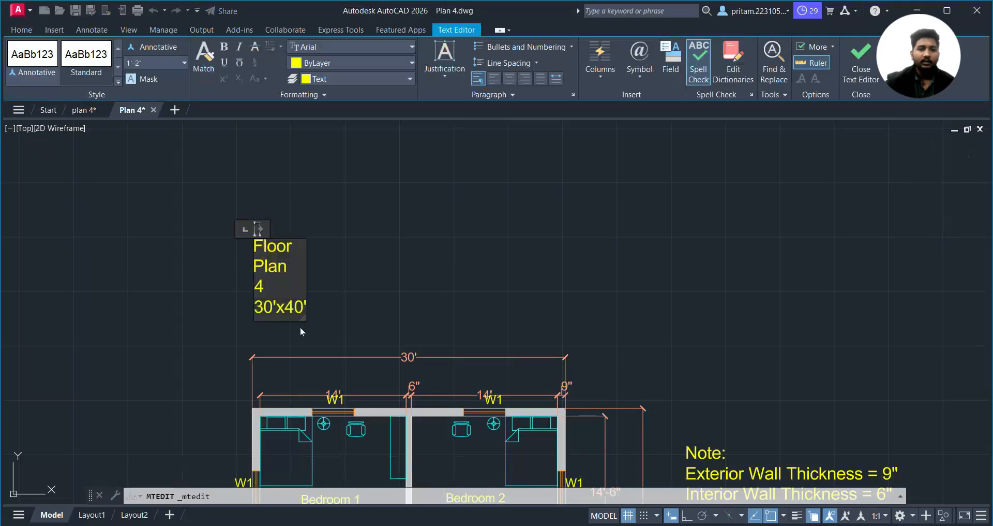
{"action": "left_click_drag", "start_coordinate": [305, 321], "coordinate": [547, 273]}
{"action": "left_click", "coordinate": [545, 275]}
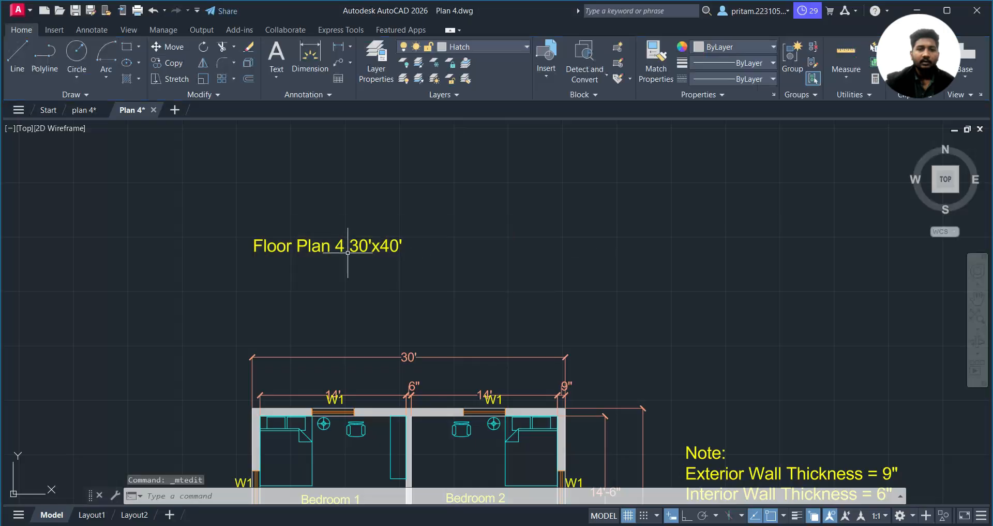
- Move the title closer to the plan, roughly centred above the overall 30' dimension, and save the drawing
{"action": "left_click", "coordinate": [292, 247]}
{"action": "left_click", "coordinate": [273, 248]}
{"action": "left_click", "coordinate": [255, 239]}
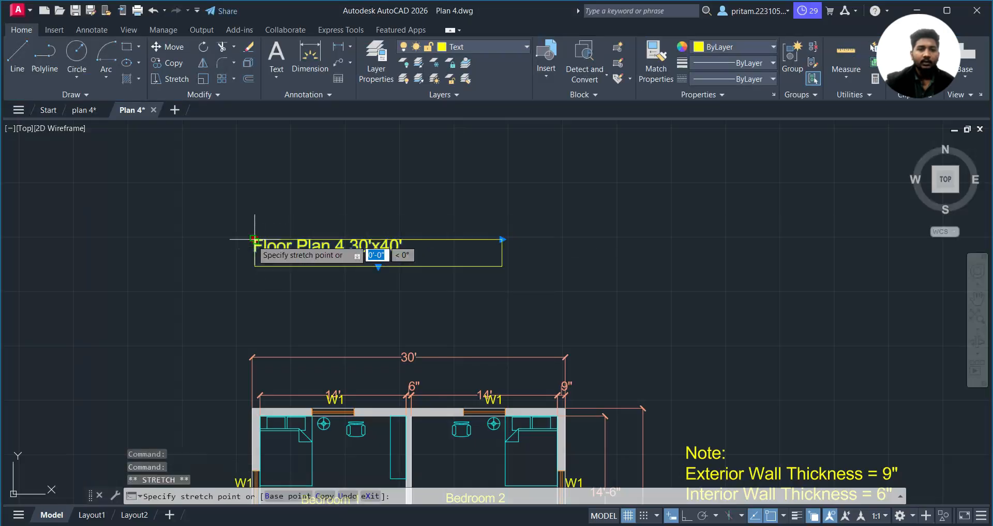
{"action": "left_click", "coordinate": [334, 303]}
{"action": "scroll", "coordinate": [337, 303], "scroll_direction": "down", "scroll_amount": 5}
{"action": "middle_click_drag", "start_coordinate": [558, 362], "coordinate": [509, 251]}
{"action": "key", "text": "Escape"}
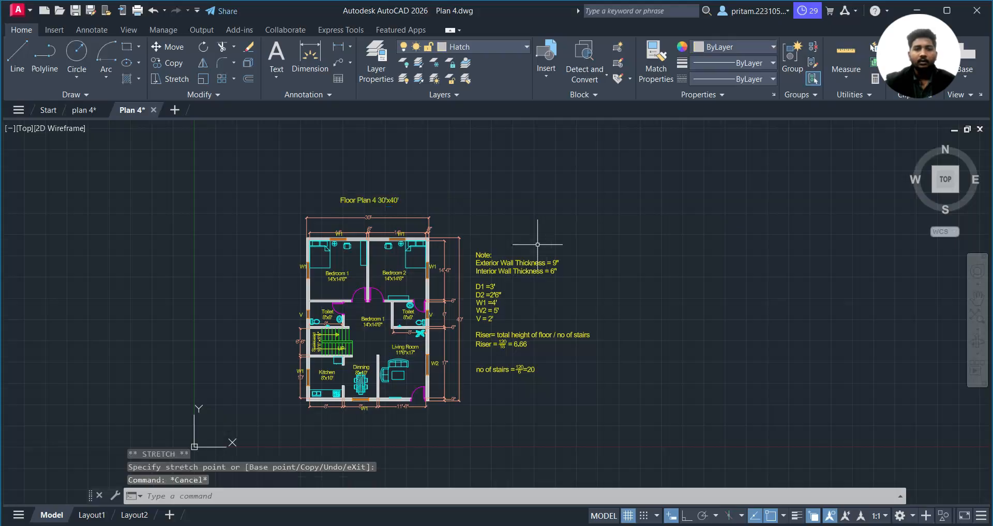
{"action": "key", "text": "ctrl+s"}
- Compare the drawing with the reference floor plan in the other open plan 4 file, and return to this drawing
{"action": "scroll", "coordinate": [425, 256], "scroll_direction": "up", "scroll_amount": 2}
{"action": "middle_click_drag", "start_coordinate": [501, 250], "coordinate": [524, 229]}
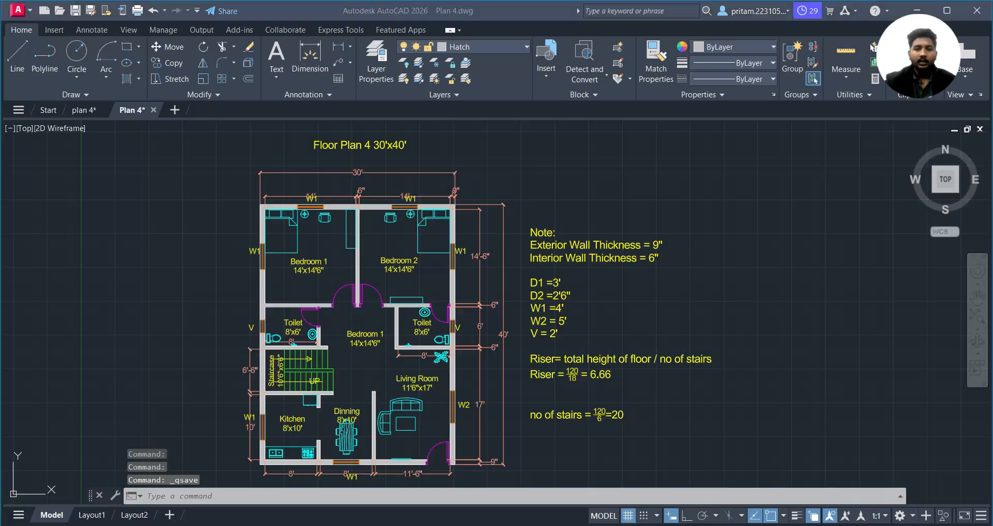
{"action": "left_click", "coordinate": [78, 111]}
{"action": "left_click", "coordinate": [76, 106]}
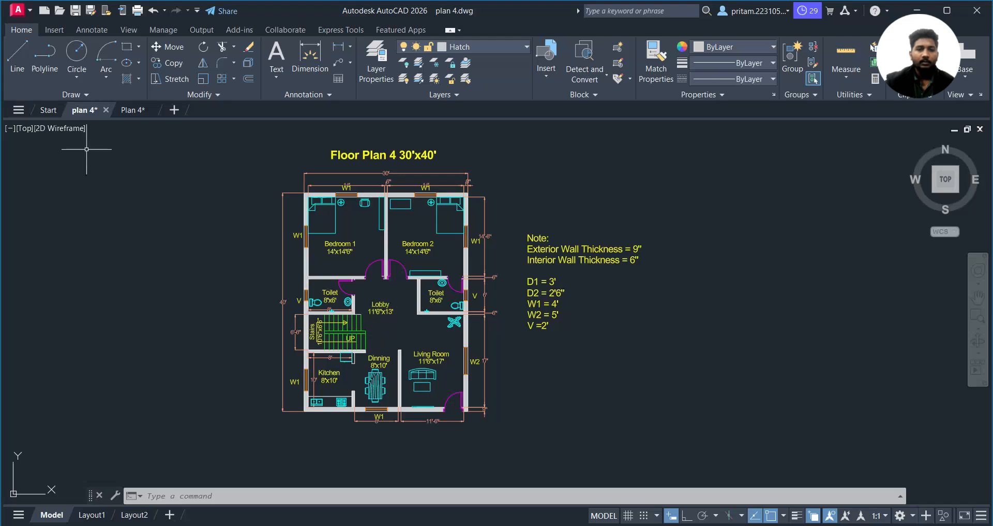
{"action": "left_click", "coordinate": [132, 110]}
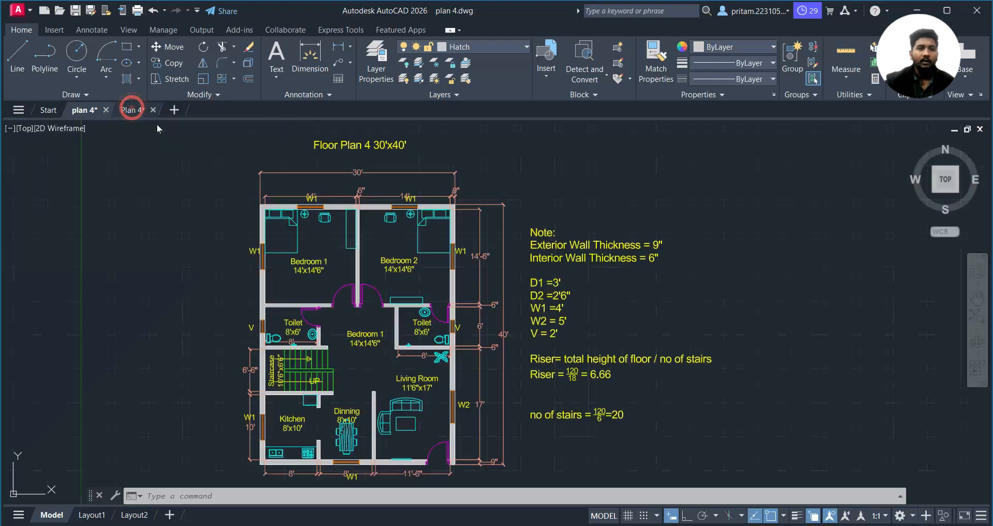
- Rename the wrong Bedroom 1 label between the two toilets as Lobby, keeping the size on a second line
{"action": "scroll", "coordinate": [366, 334], "scroll_direction": "up", "scroll_amount": 2}
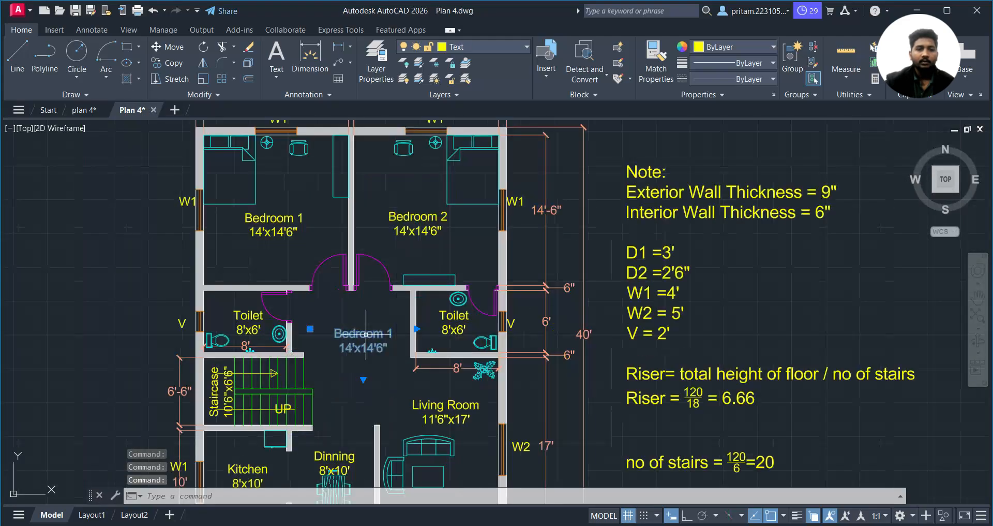
{"action": "double_click", "coordinate": [365, 334]}
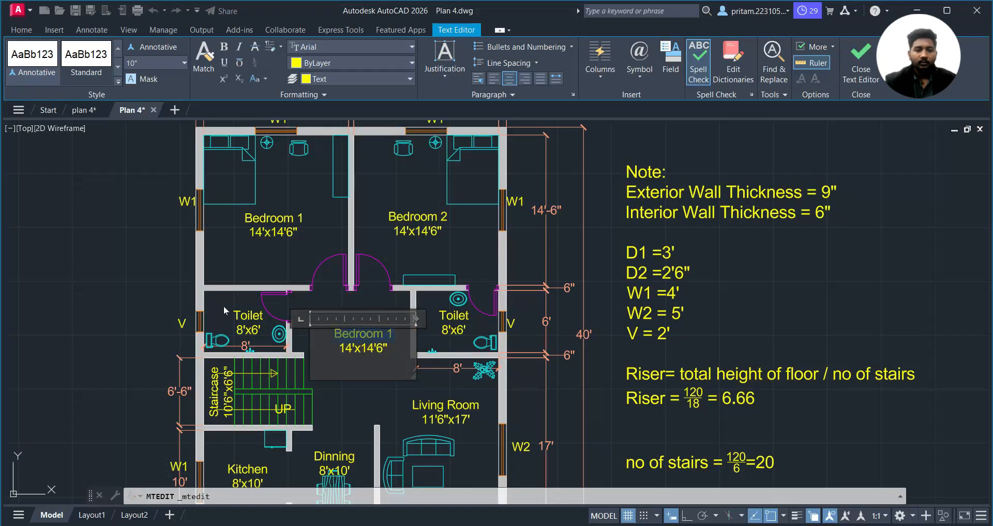
{"action": "type", "text": "Lobby14'x14'6\""}
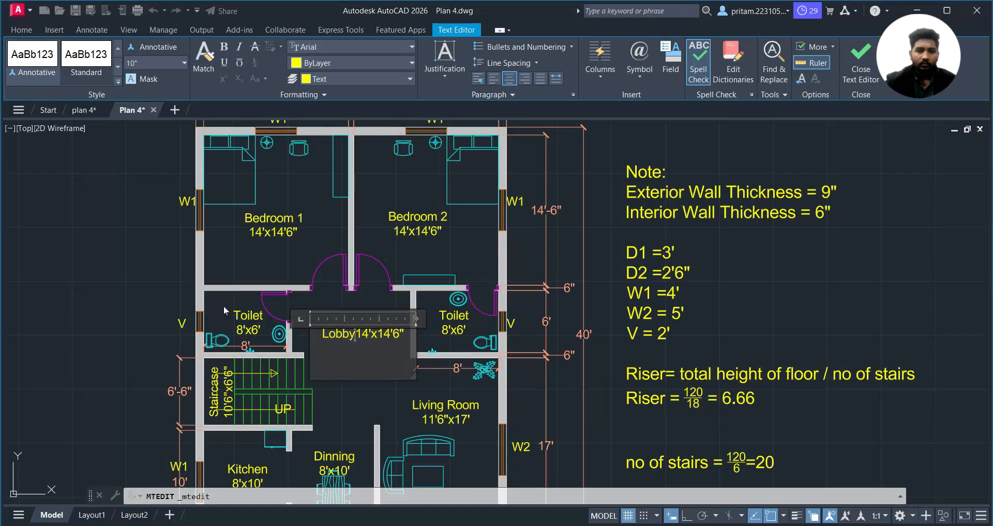
{"action": "key", "text": "Return"}
- Set the size below the Lobby name to 11'6"x13' and finish editing the label
{"action": "key", "text": "Right"}
{"action": "key", "text": "BackSpace"}
{"action": "type", "text": "1"}
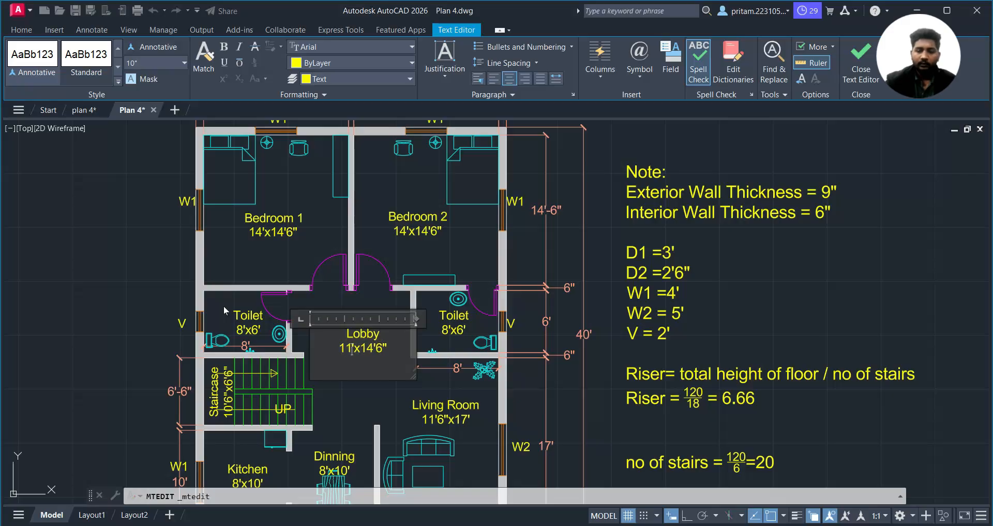
{"action": "key", "text": "Right"}
{"action": "type", "text": "6\""}
{"action": "key", "text": "Right"}
{"action": "key", "text": "Right"}
{"action": "key", "text": "Right"}
{"action": "key", "text": "Right"}
{"action": "key", "text": "Right"}
{"action": "key", "text": "Delete"}
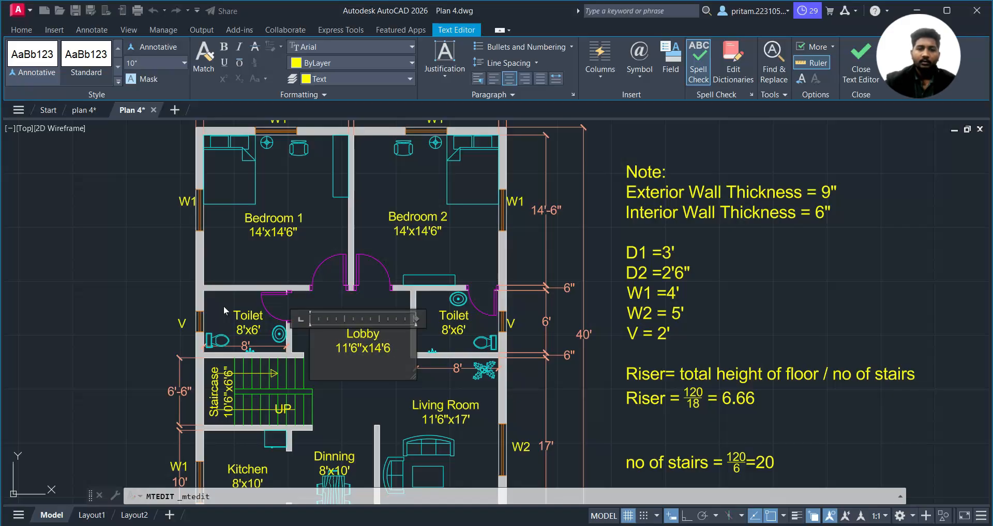
{"action": "key", "text": "BackSpace"}
{"action": "key", "text": "BackSpace"}
{"action": "key", "text": "BackSpace"}
{"action": "type", "text": "3'"}
{"action": "left_click", "coordinate": [74, 278]}
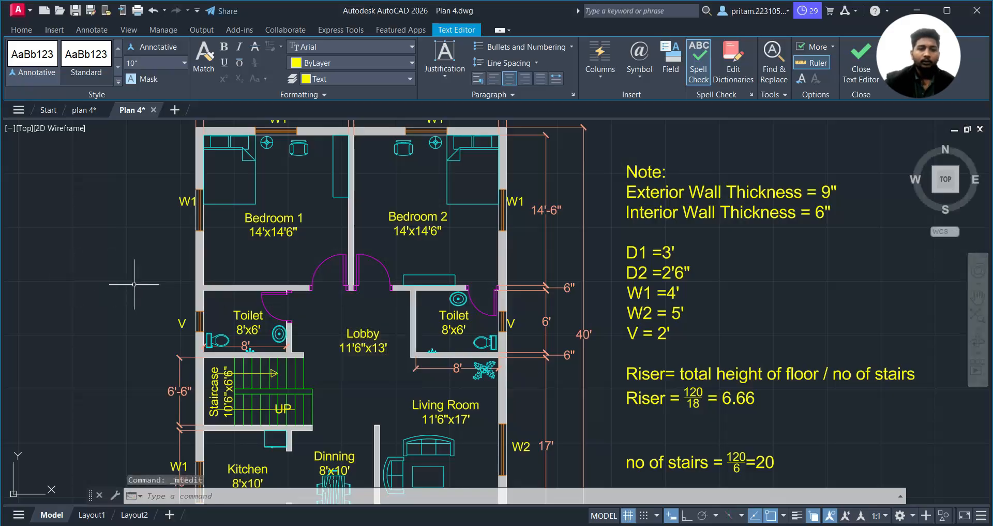
- Save the floor plan with the corrected lobby label
{"action": "scroll", "coordinate": [227, 334], "scroll_direction": "down", "scroll_amount": 1}
{"action": "middle_click_drag", "start_coordinate": [250, 334], "coordinate": [317, 324]}
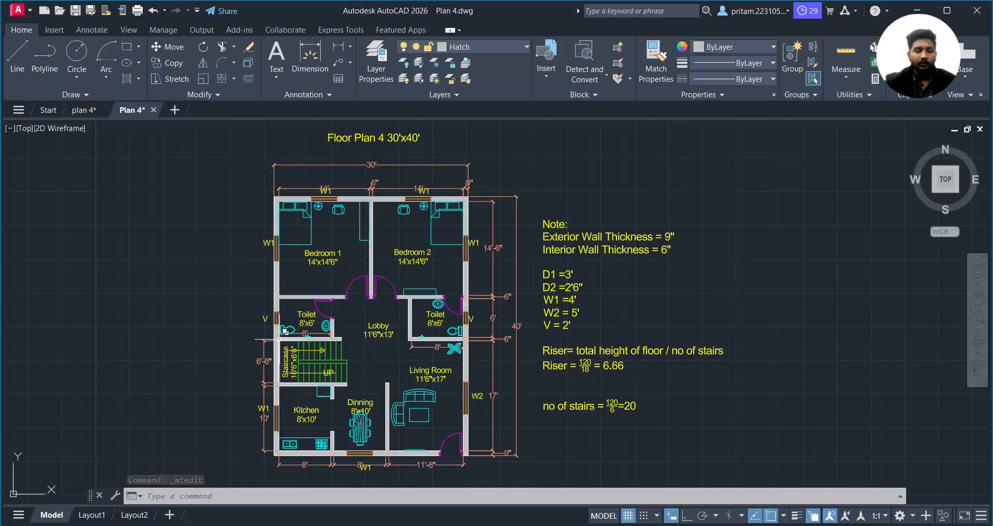
{"action": "key", "text": "ctrl+s"}
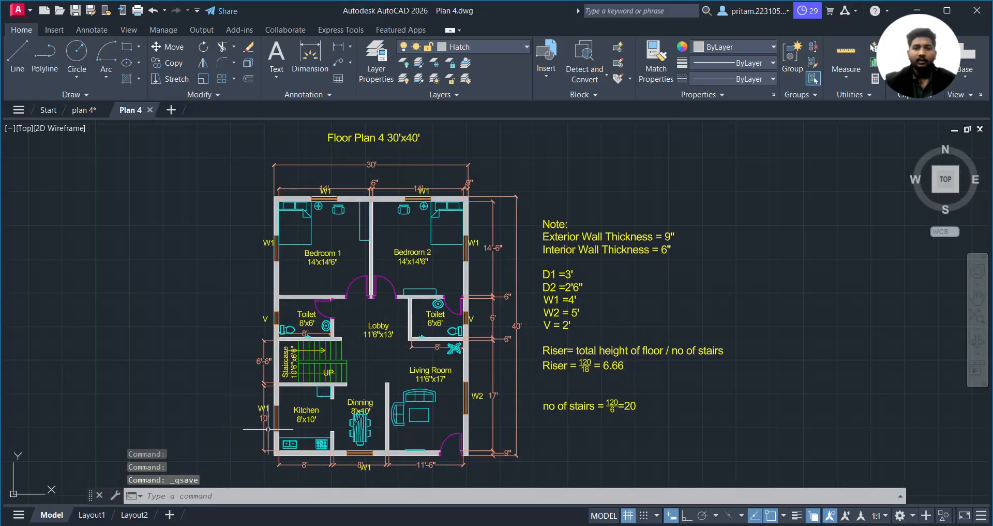
- View the reference plan 4 drawing with its grid on and off, and return to the saved Plan 4 drawing
{"action": "left_click", "coordinate": [78, 110]}
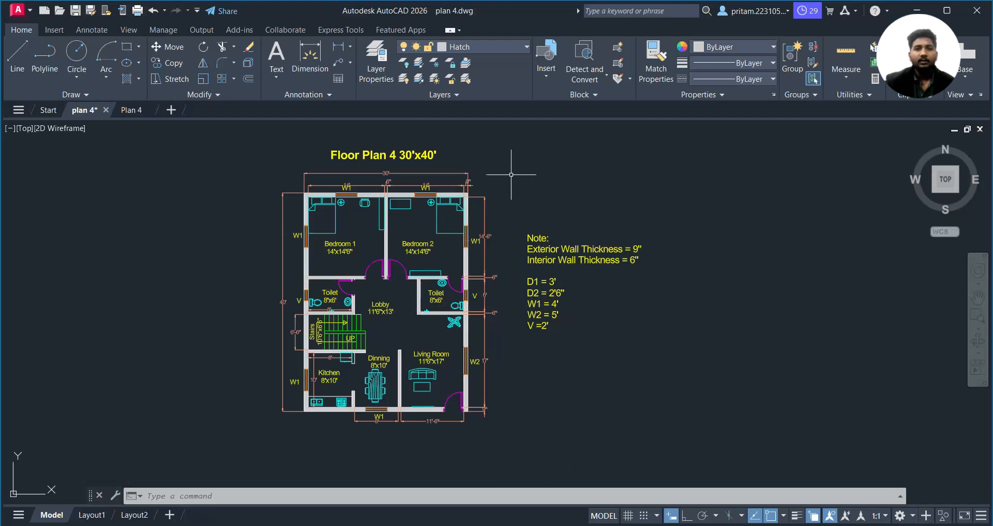
{"action": "left_click", "coordinate": [628, 515]}
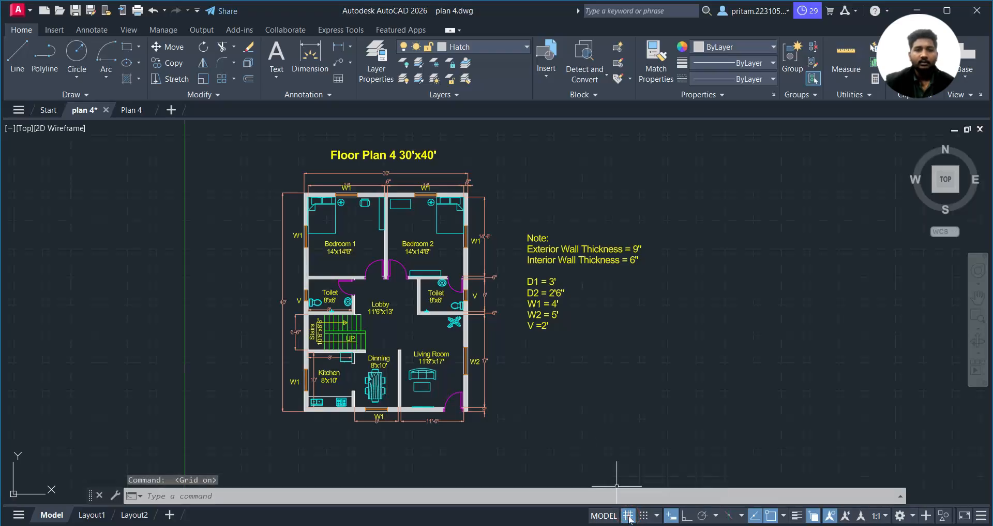
{"action": "left_click", "coordinate": [629, 516]}
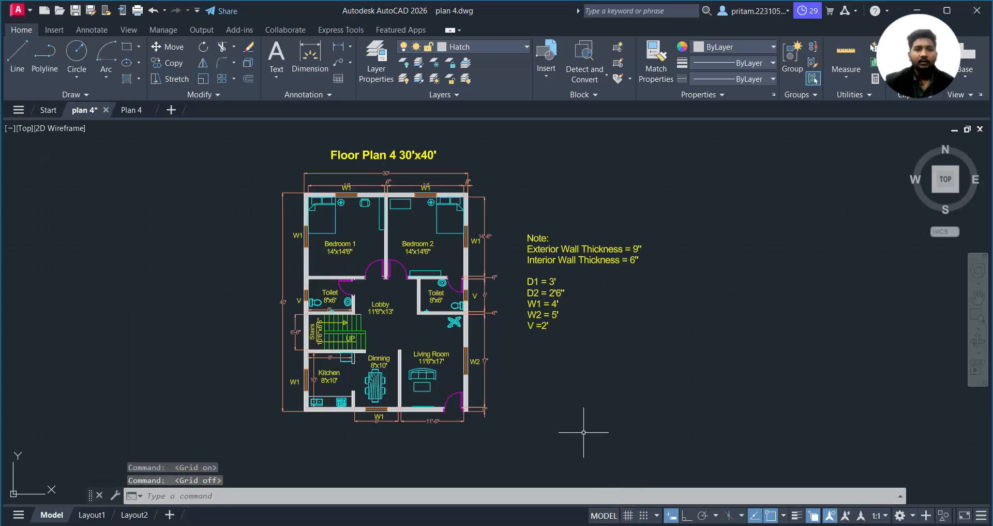
{"action": "left_click", "coordinate": [135, 110]}
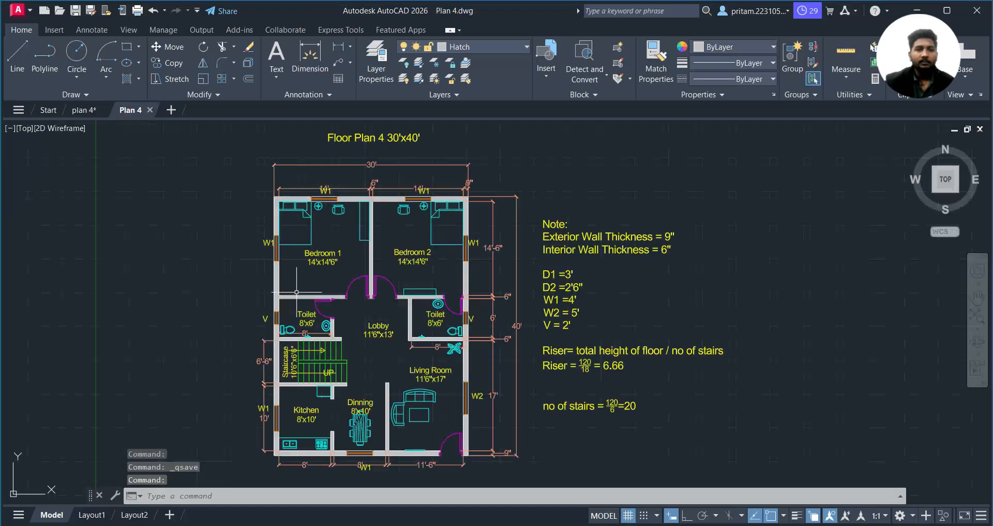
- Turn off the grid display and snap mode in the Plan 4 drawing
{"action": "left_click", "coordinate": [628, 515]}
{"action": "left_click", "coordinate": [628, 515]}
{"action": "key", "text": "F9"}
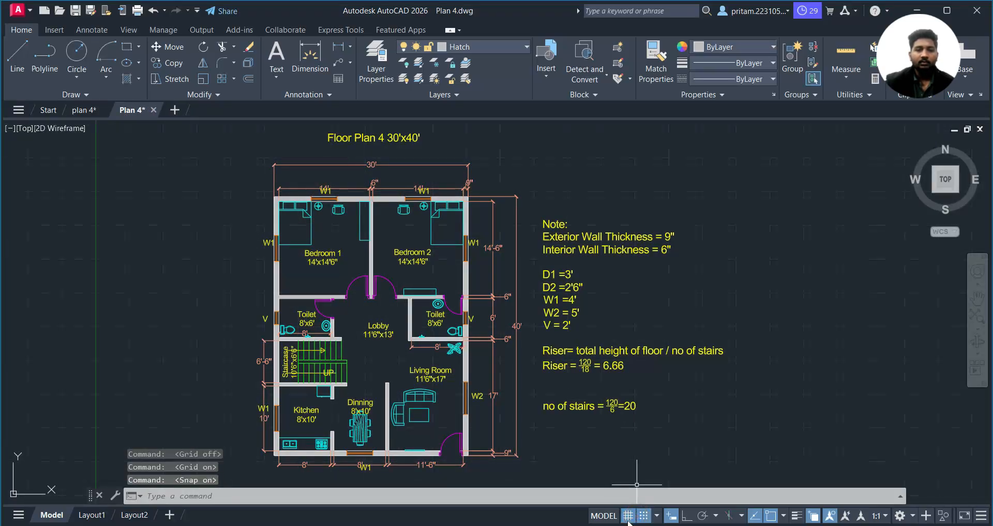
{"action": "left_click", "coordinate": [629, 515]}
{"action": "left_click", "coordinate": [644, 516]}
{"action": "middle_click_drag", "start_coordinate": [576, 387], "coordinate": [618, 377]}
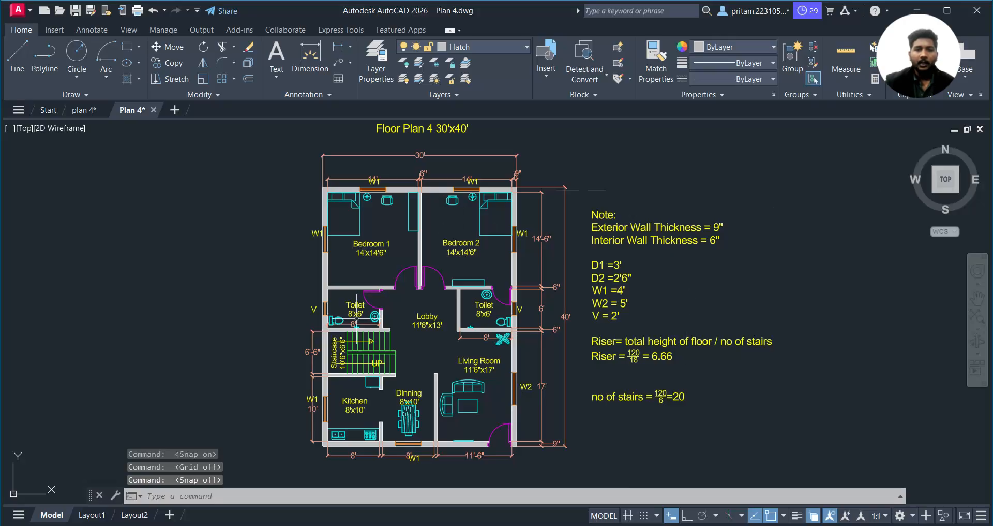
- Switch to the Canva lesson notes, read through to the Export as PDF settings, and return to AutoCAD
{"action": "mouse_move", "coordinate": [688, 519]}
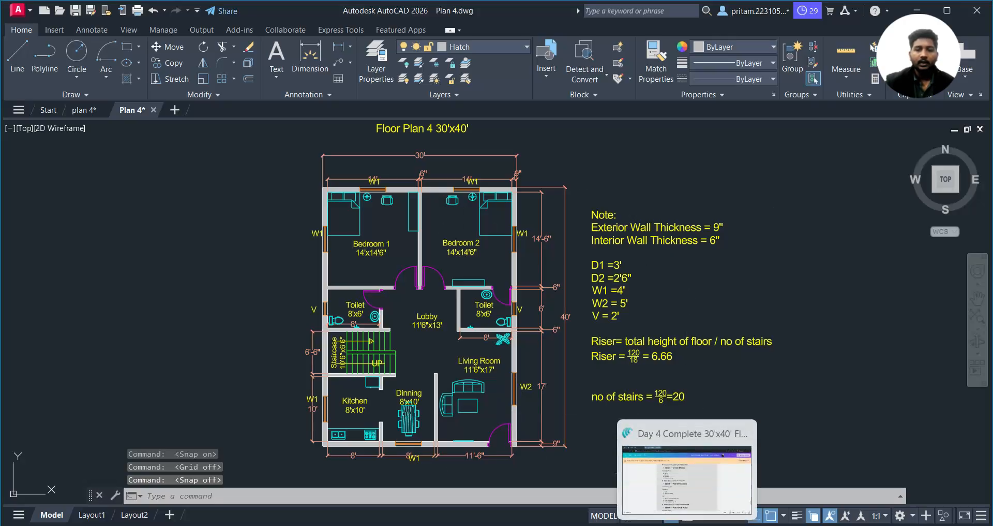
{"action": "left_click", "coordinate": [685, 466]}
{"action": "scroll", "coordinate": [505, 357], "scroll_direction": "down", "scroll_amount": 2}
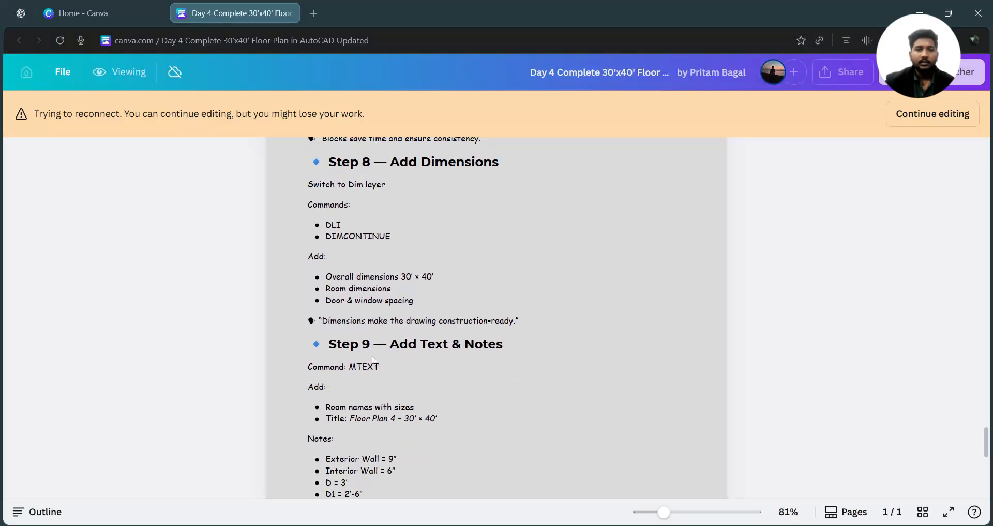
{"action": "scroll", "coordinate": [414, 222], "scroll_direction": "down", "scroll_amount": 2}
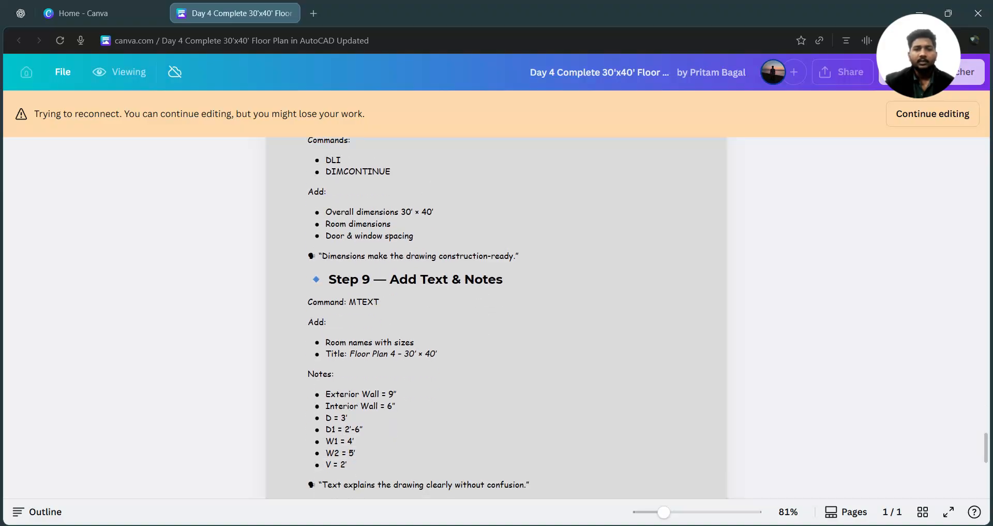
{"action": "scroll", "coordinate": [351, 267], "scroll_direction": "down", "scroll_amount": 8}
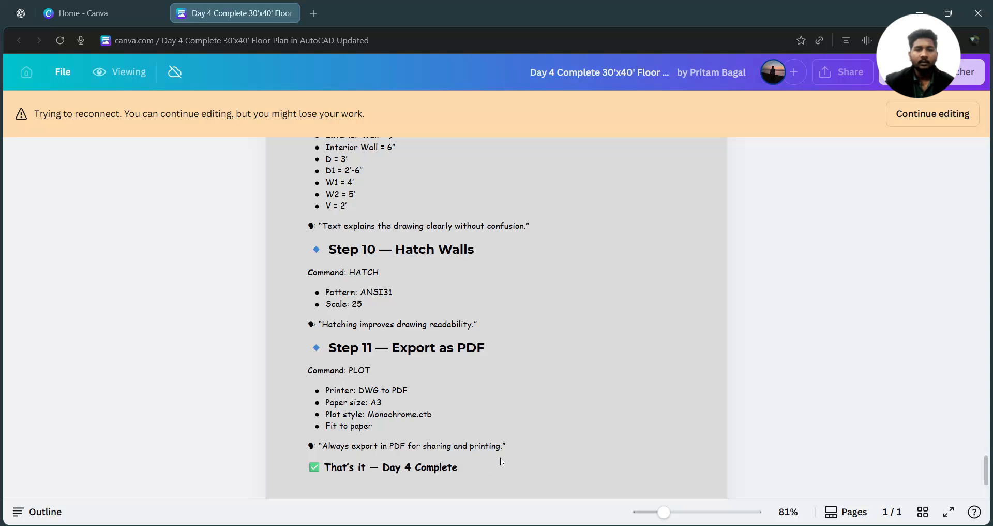
{"action": "left_click_drag", "start_coordinate": [327, 347], "coordinate": [512, 354]}
{"action": "left_click", "coordinate": [887, 350]}
{"action": "key", "text": "alt+Tab"}
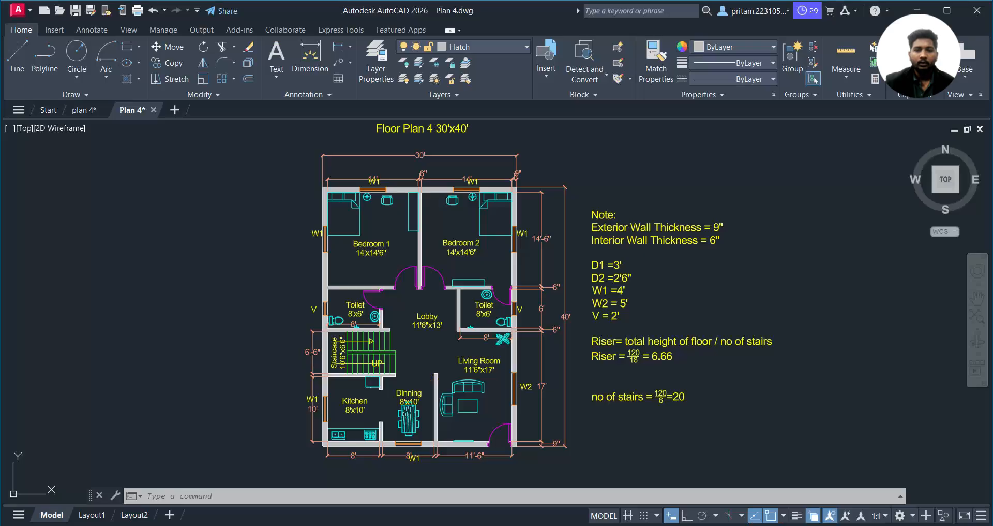
{"action": "middle_click_drag", "start_coordinate": [687, 194], "coordinate": [674, 198]}
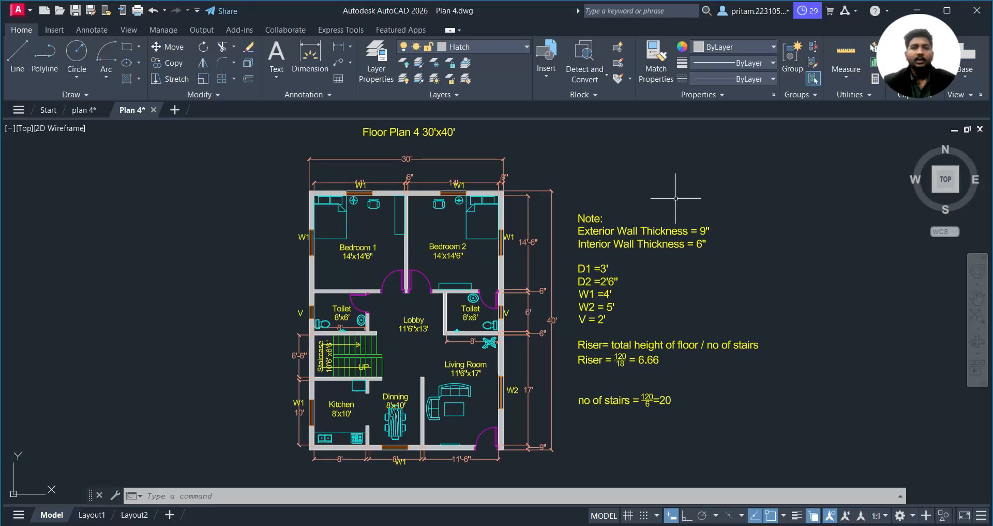
{"action": "key", "text": "Escape"}
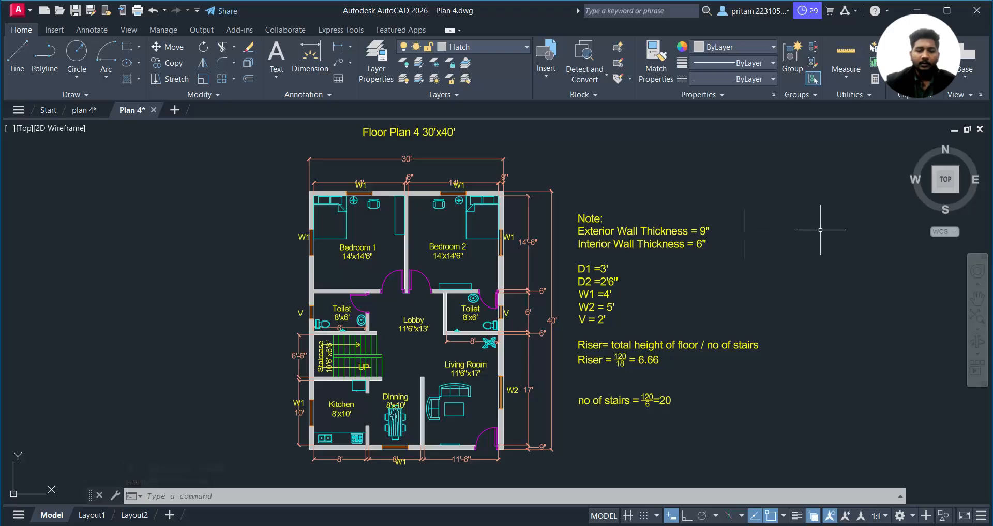
{"action": "type", "text": "PRINT"}
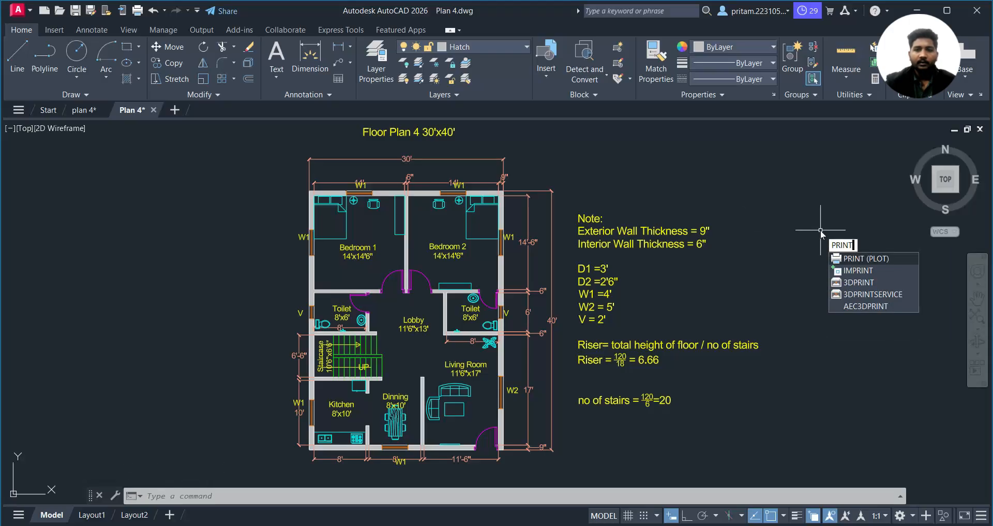
{"action": "key", "text": "Return"}
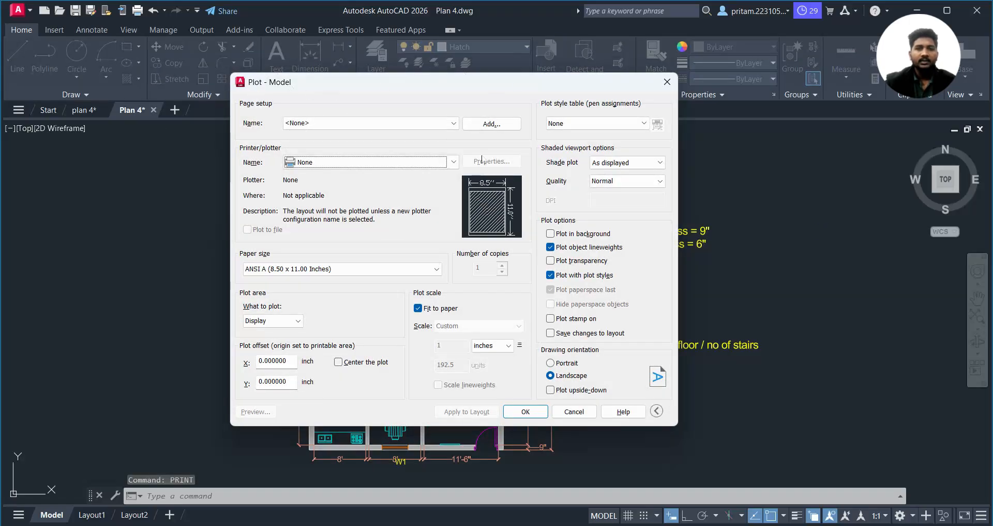
{"action": "left_click", "coordinate": [667, 82]}
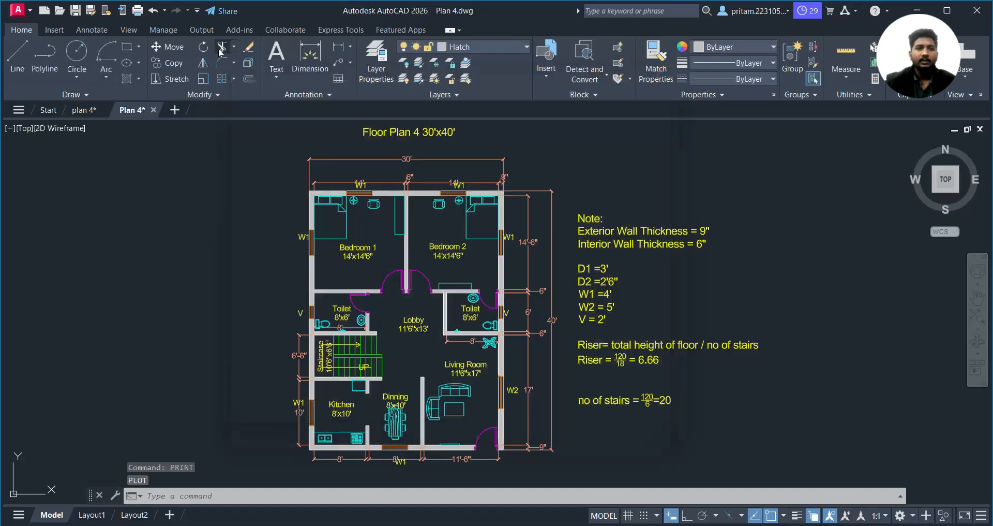
{"action": "left_click", "coordinate": [138, 12]}
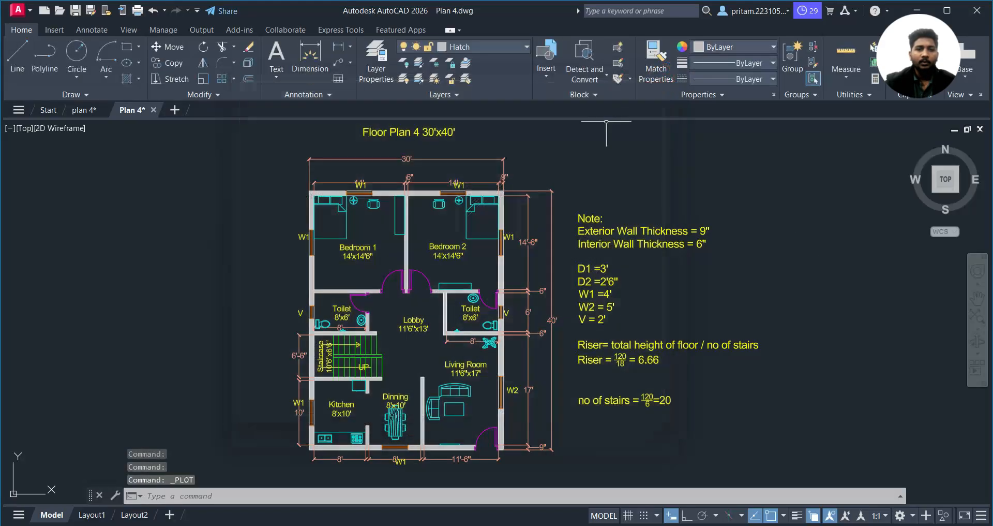
{"action": "left_click", "coordinate": [667, 82]}
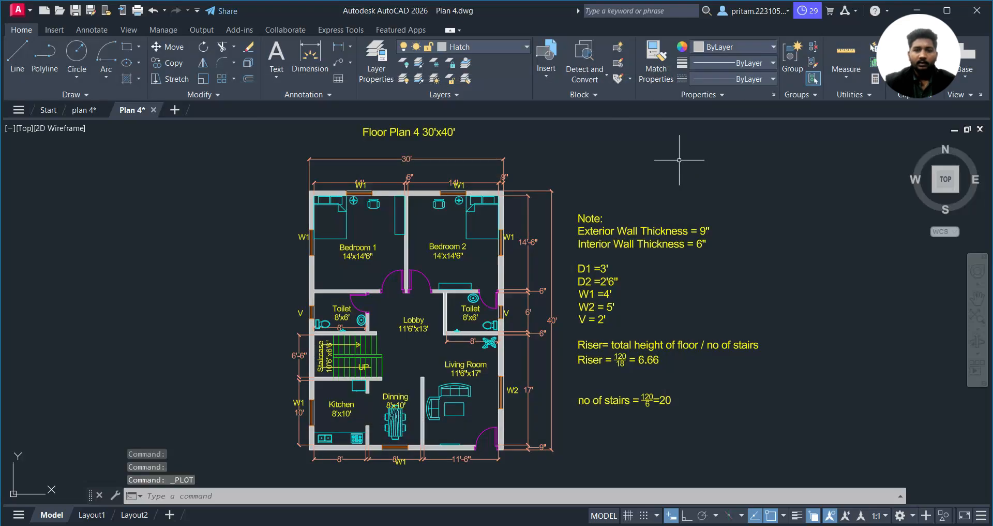
- Start a plot of the drawing with the DWG To PDF.pc3 plotter and ISO A3 (297.00 x 420.00 MM) paper
{"action": "type", "text": "plot"}
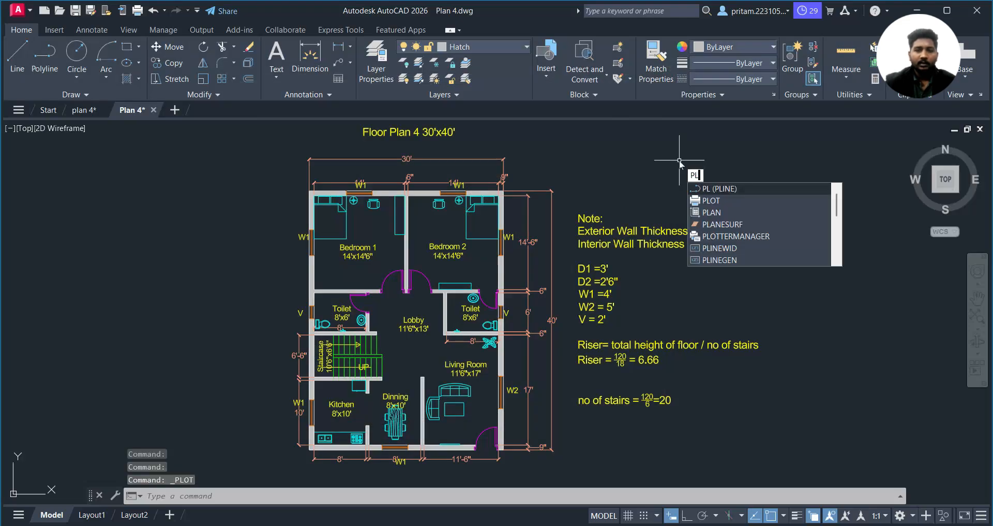
{"action": "key", "text": "Return"}
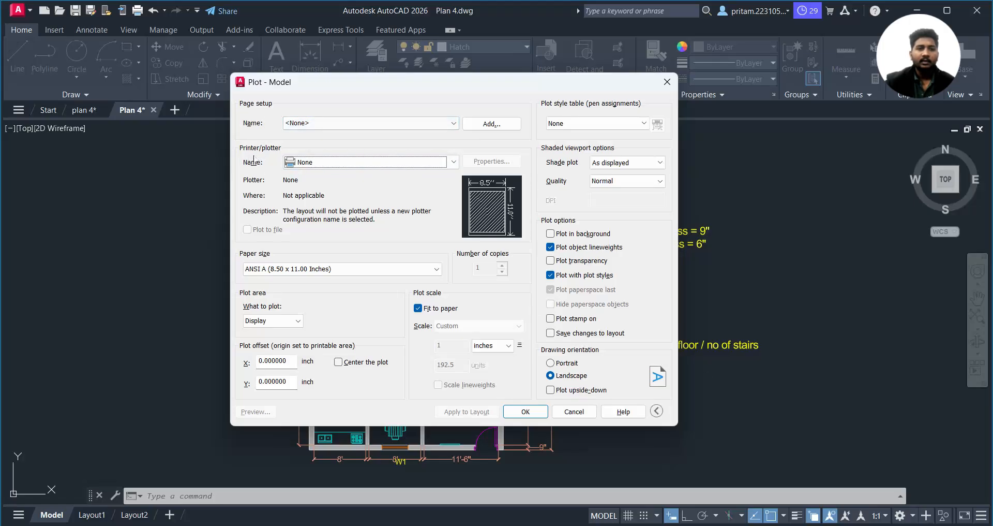
{"action": "left_click", "coordinate": [328, 162]}
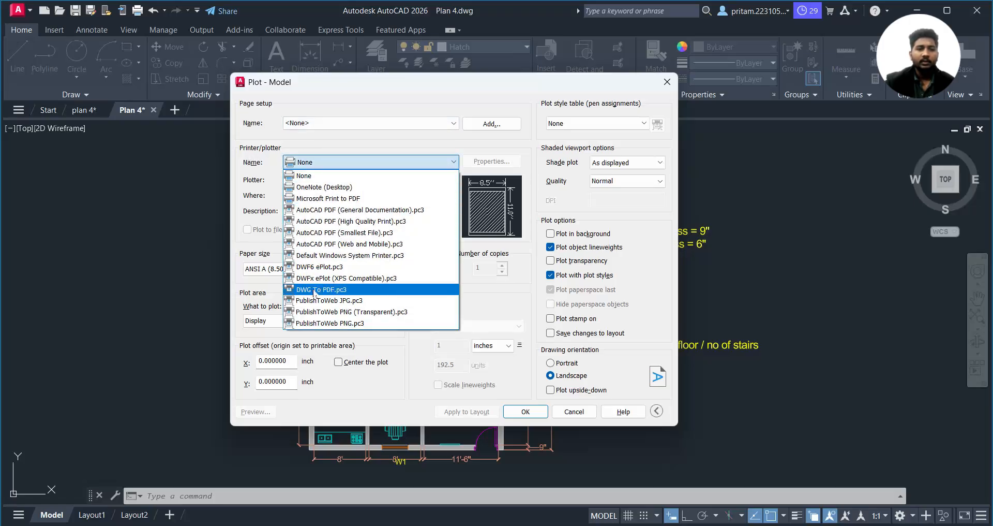
{"action": "left_click", "coordinate": [363, 291]}
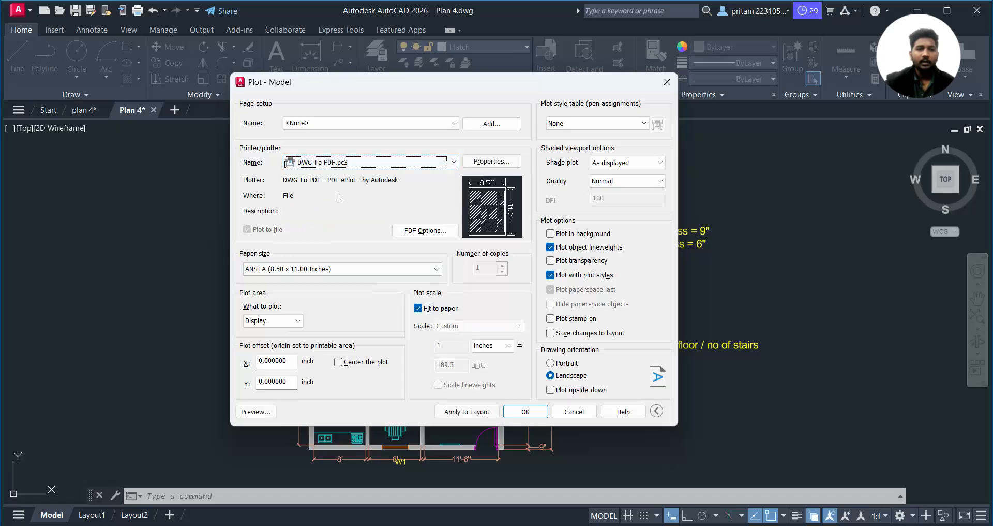
{"action": "left_click", "coordinate": [321, 268]}
{"action": "scroll", "coordinate": [341, 321], "scroll_direction": "down", "scroll_amount": 5}
{"action": "scroll", "coordinate": [341, 321], "scroll_direction": "down", "scroll_amount": 8}
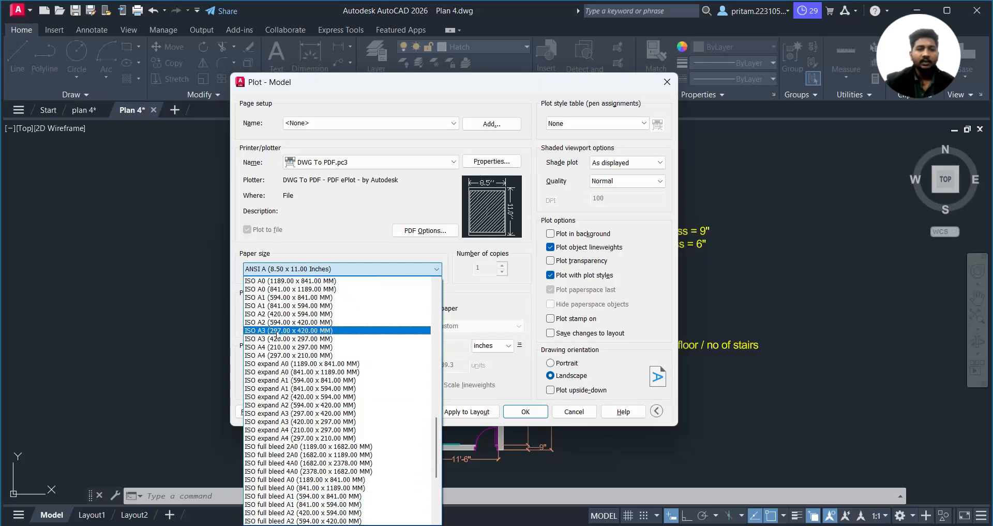
{"action": "left_click", "coordinate": [328, 331]}
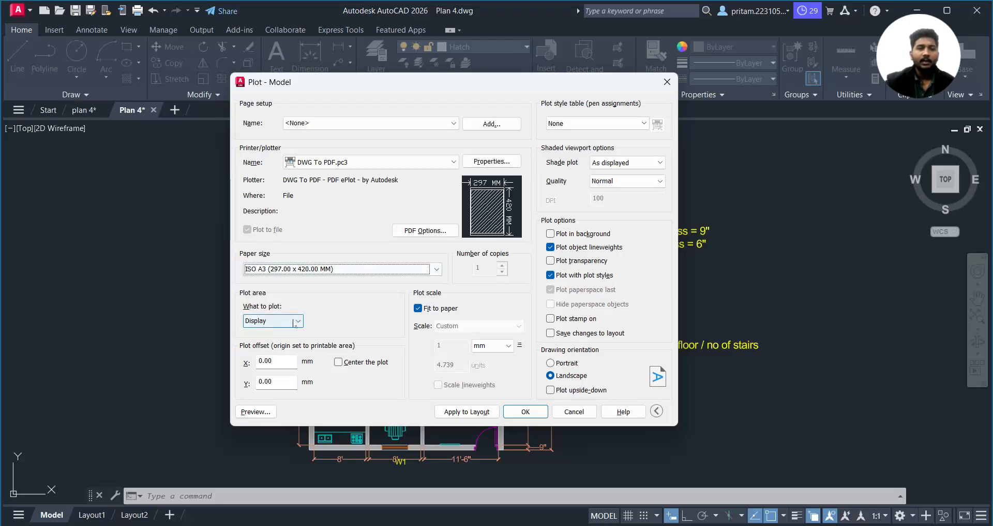
- Set the plot area to a window around the title, floor plan and notes, and center the plot
{"action": "left_click", "coordinate": [266, 322]}
{"action": "left_click", "coordinate": [259, 357]}
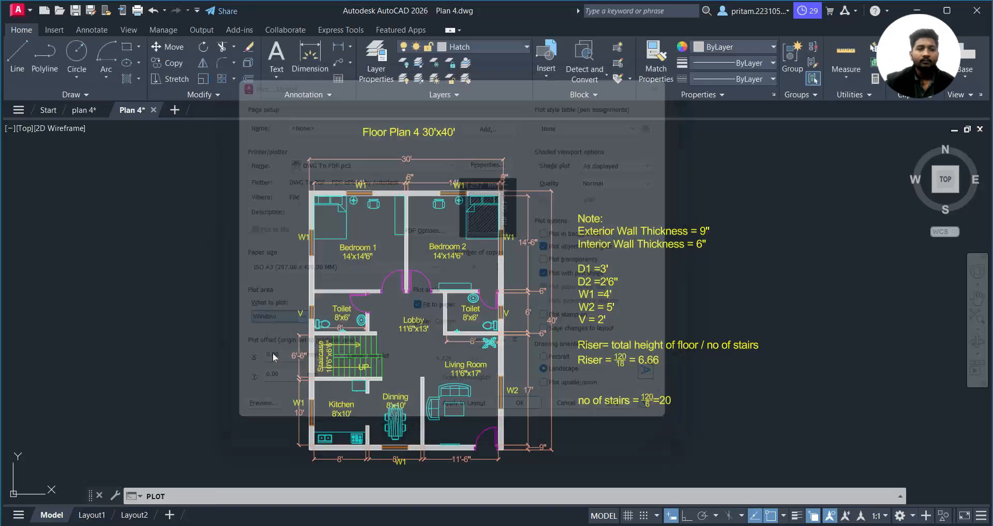
{"action": "scroll", "coordinate": [344, 150], "scroll_direction": "down", "scroll_amount": 2}
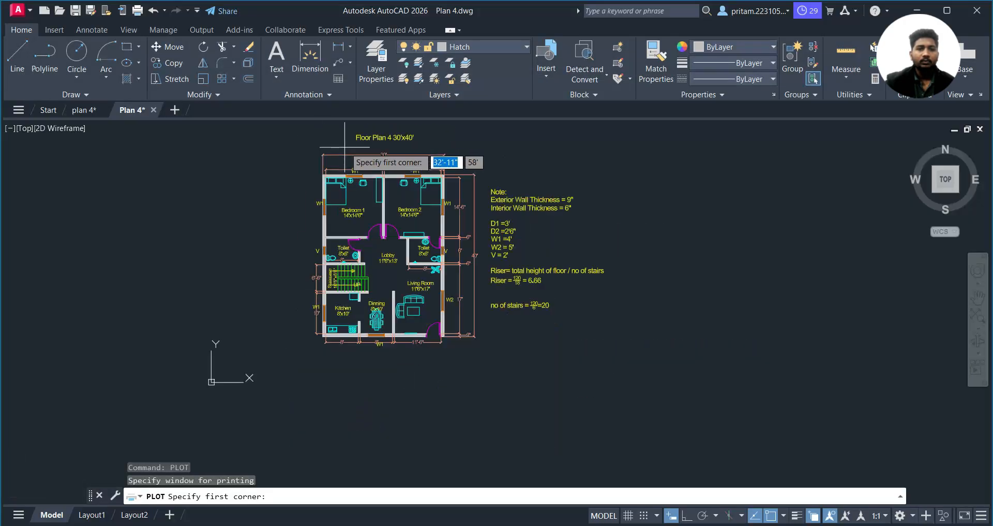
{"action": "left_click", "coordinate": [287, 124]}
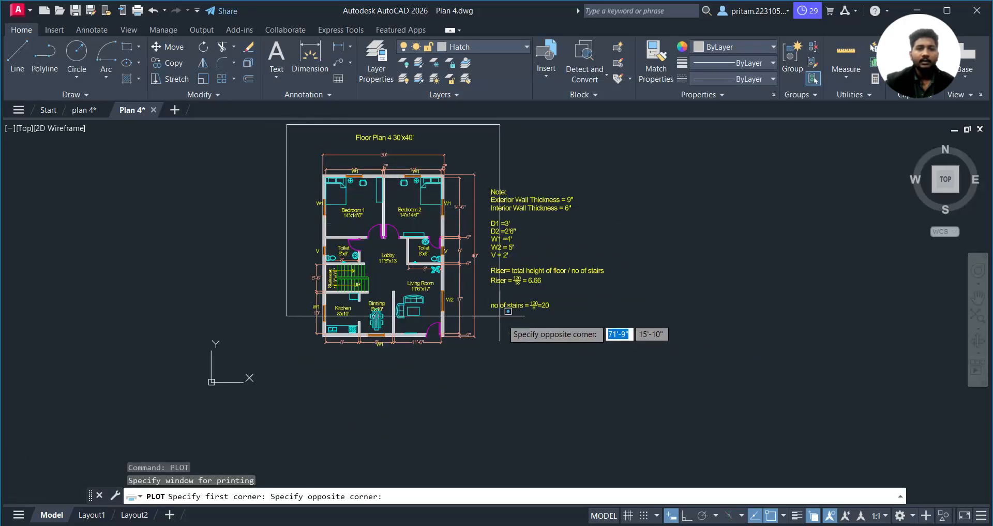
{"action": "left_click", "coordinate": [622, 362]}
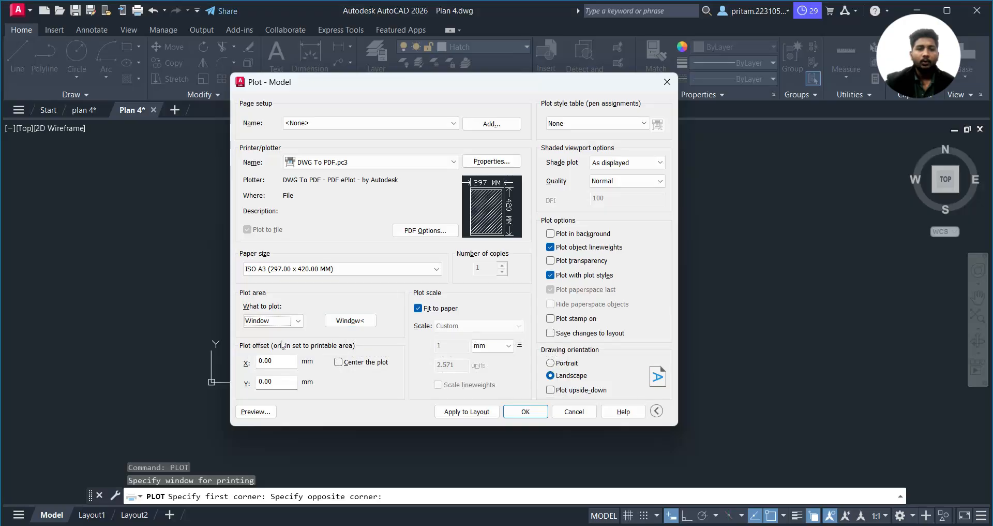
{"action": "left_click", "coordinate": [339, 362]}
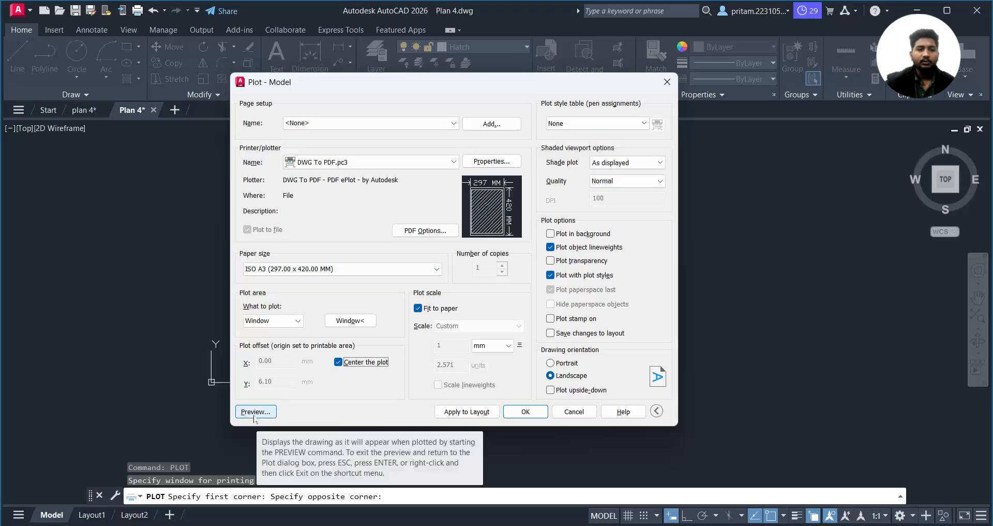
- Preview the plot, examine the line and text colors on the sheet, and return to the plot settings
{"action": "left_click", "coordinate": [255, 412]}
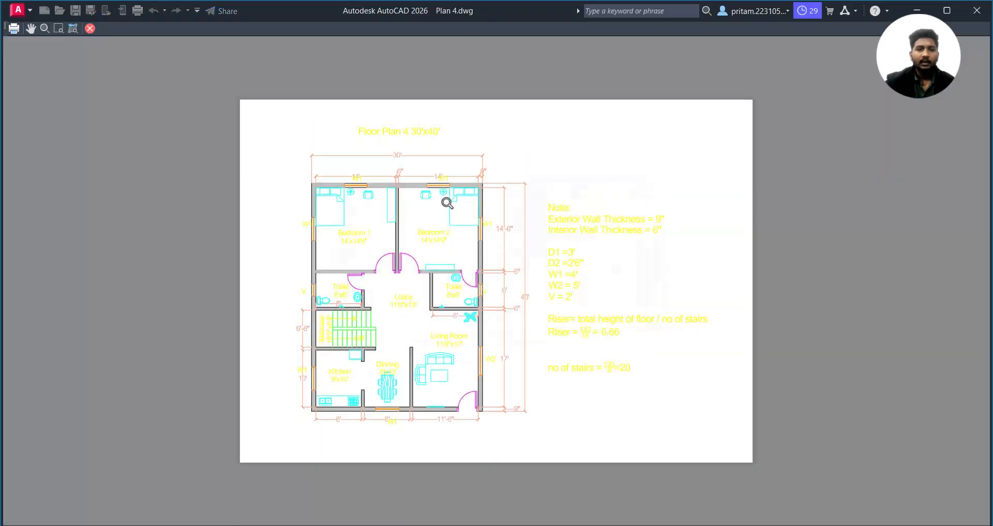
{"action": "scroll", "coordinate": [514, 317], "scroll_direction": "up", "scroll_amount": 4}
{"action": "scroll", "coordinate": [519, 322], "scroll_direction": "down", "scroll_amount": 4}
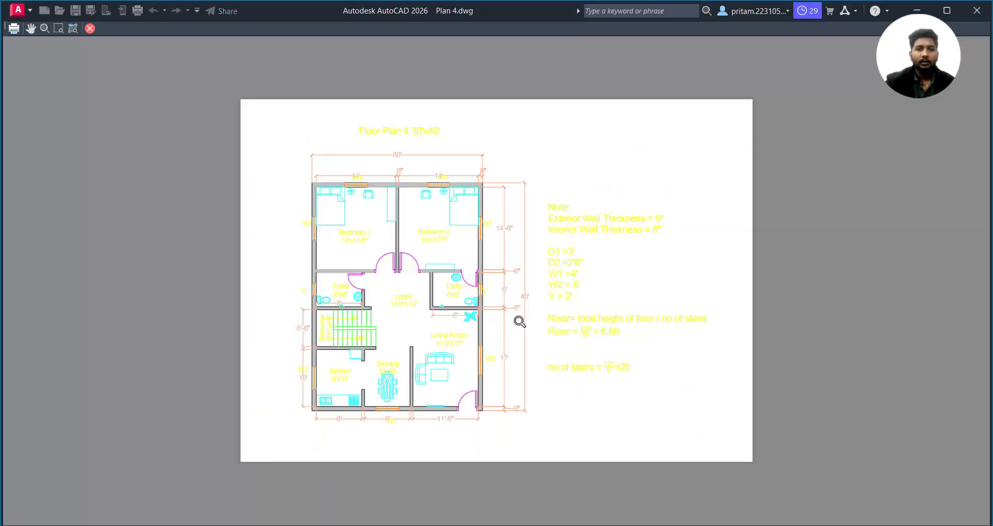
{"action": "scroll", "coordinate": [519, 322], "scroll_direction": "up", "scroll_amount": 2}
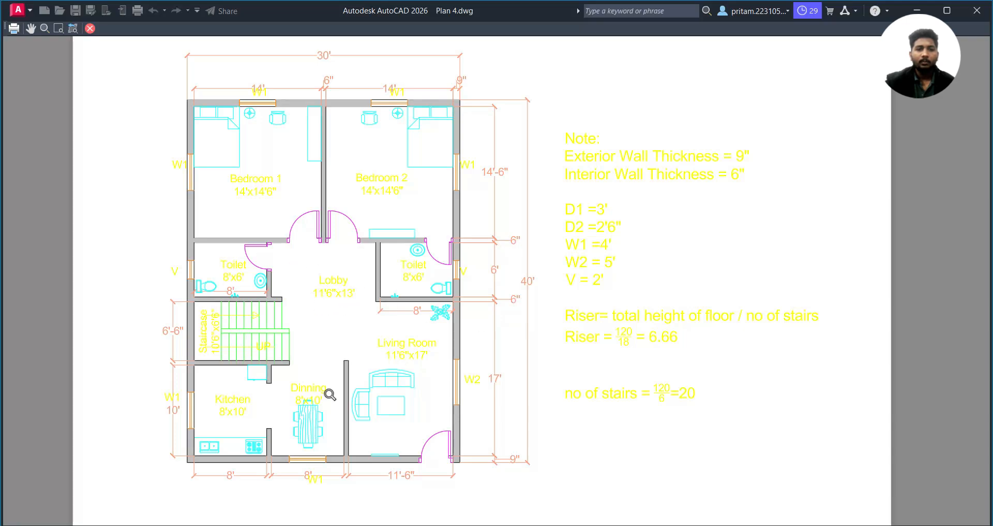
{"action": "scroll", "coordinate": [357, 259], "scroll_direction": "down", "scroll_amount": 2}
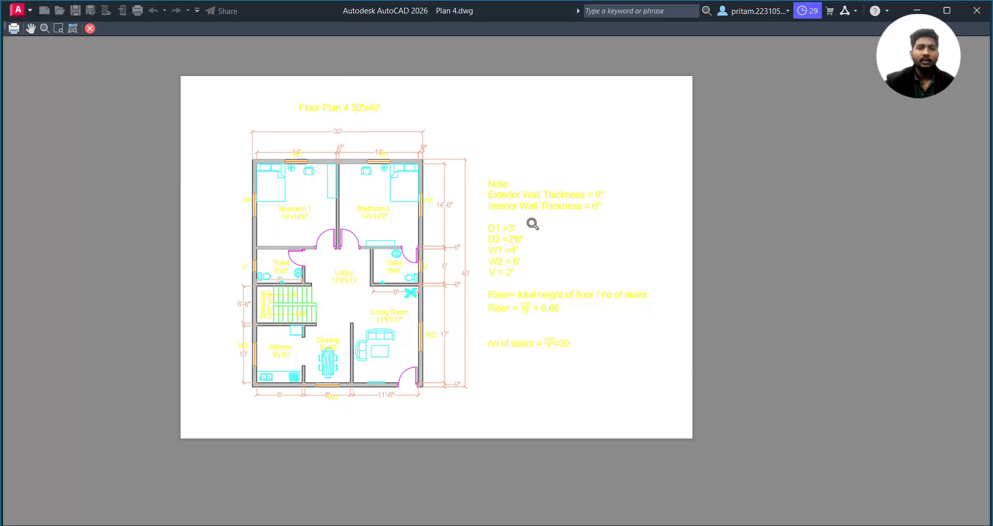
{"action": "left_click", "coordinate": [92, 29]}
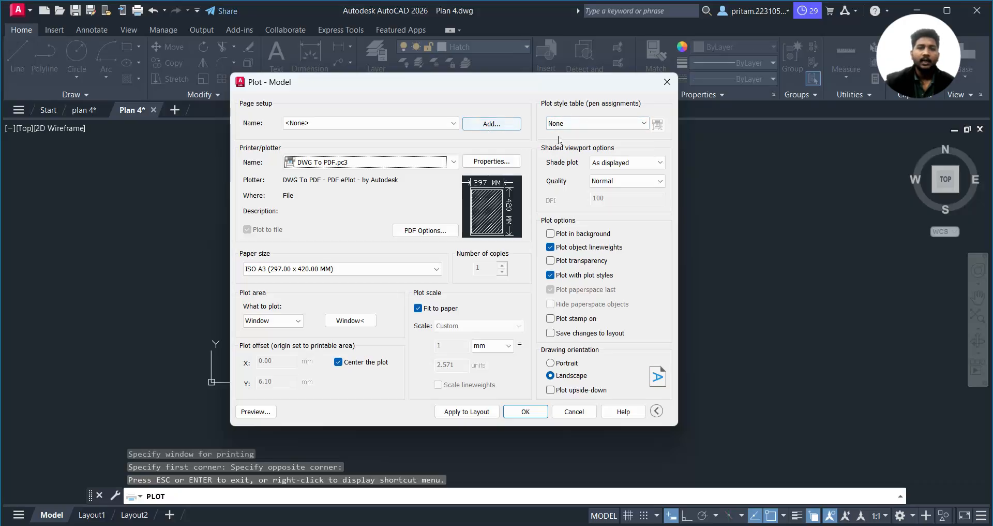
- Assign the monochrome.ctb plot style table to all layouts and preview the plot
{"action": "left_click", "coordinate": [588, 125]}
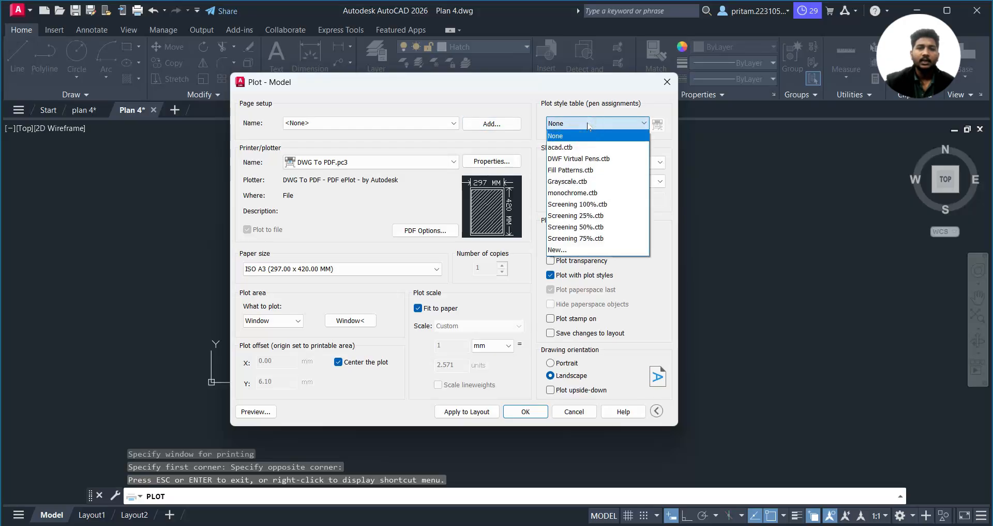
{"action": "left_click", "coordinate": [582, 194]}
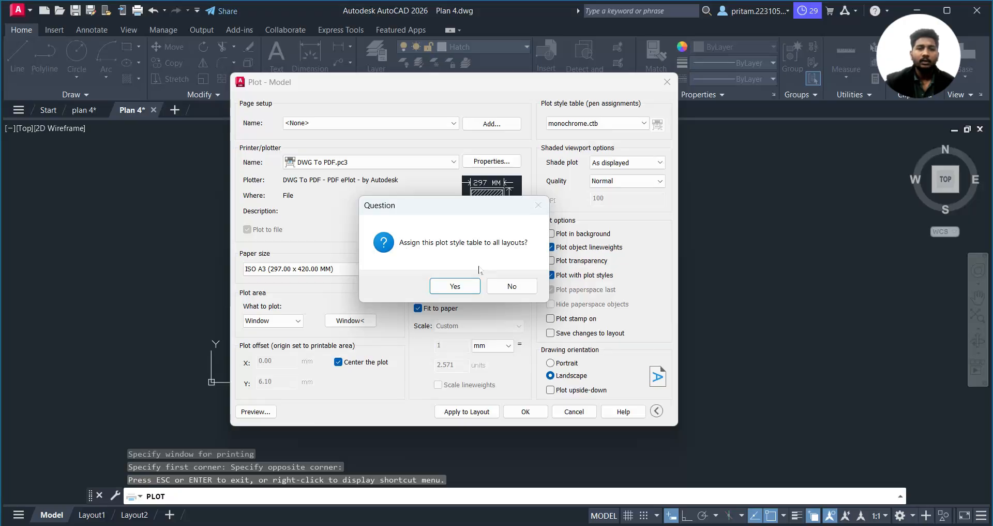
{"action": "left_click", "coordinate": [461, 287]}
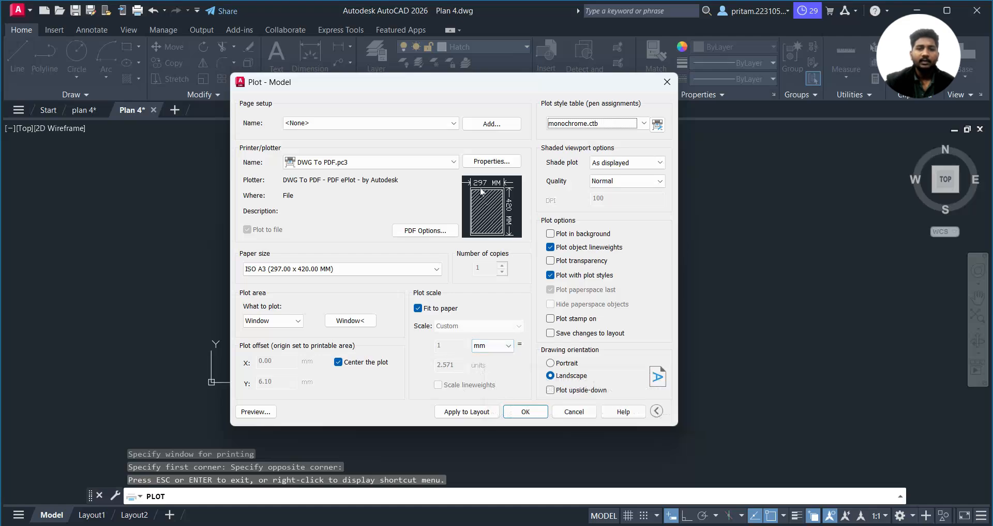
{"action": "left_click", "coordinate": [255, 412]}
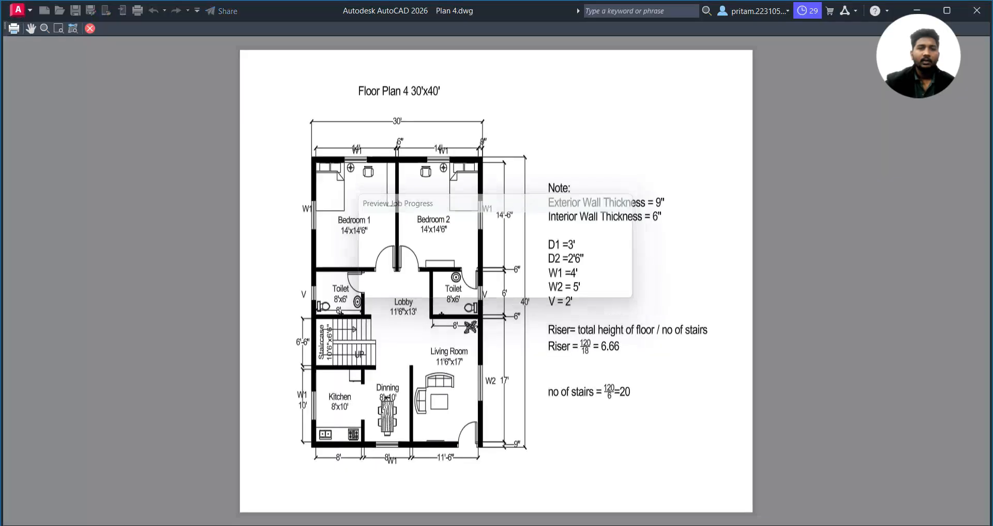
{"action": "scroll", "coordinate": [359, 334], "scroll_direction": "up", "scroll_amount": 2}
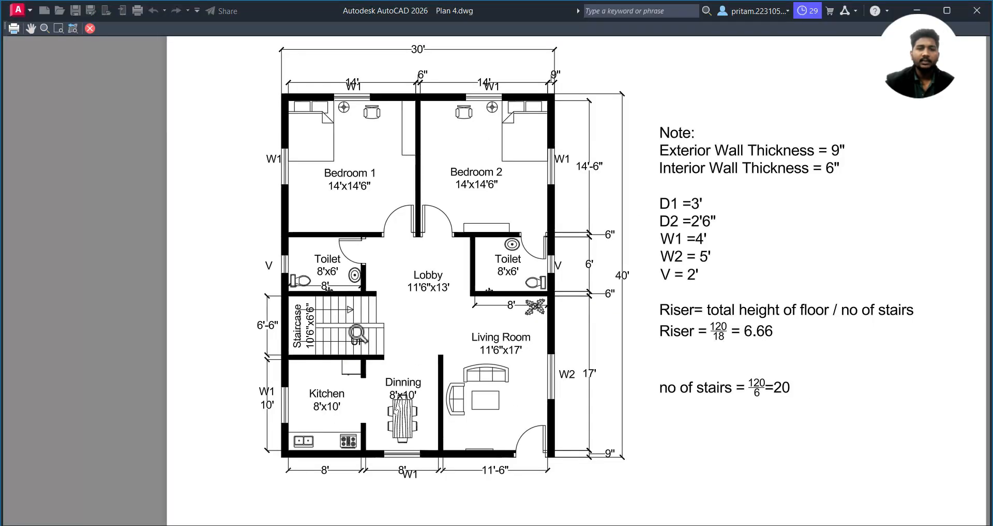
- Check the whole sheet in the plot preview, close it and cancel the plot to return to the drawing
{"action": "scroll", "coordinate": [358, 335], "scroll_direction": "down", "scroll_amount": 2}
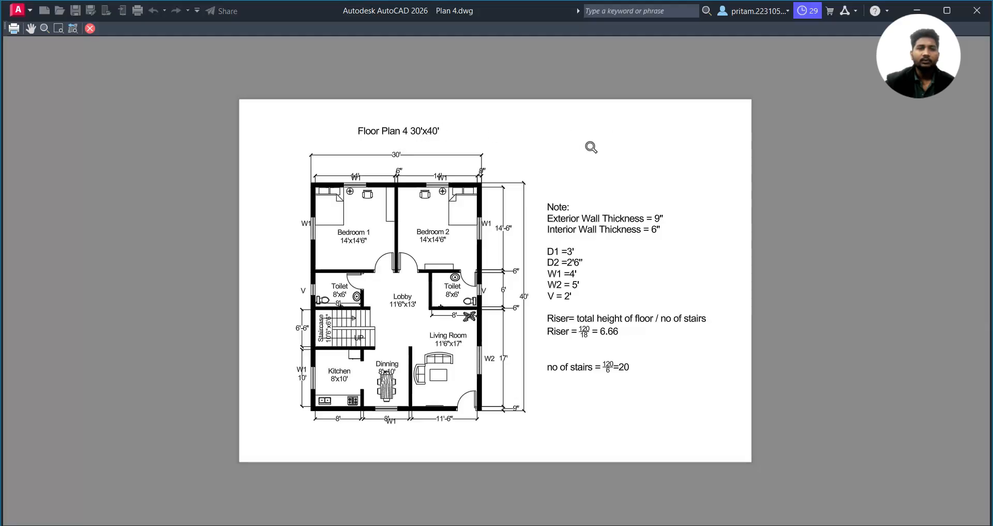
{"action": "left_click", "coordinate": [90, 28]}
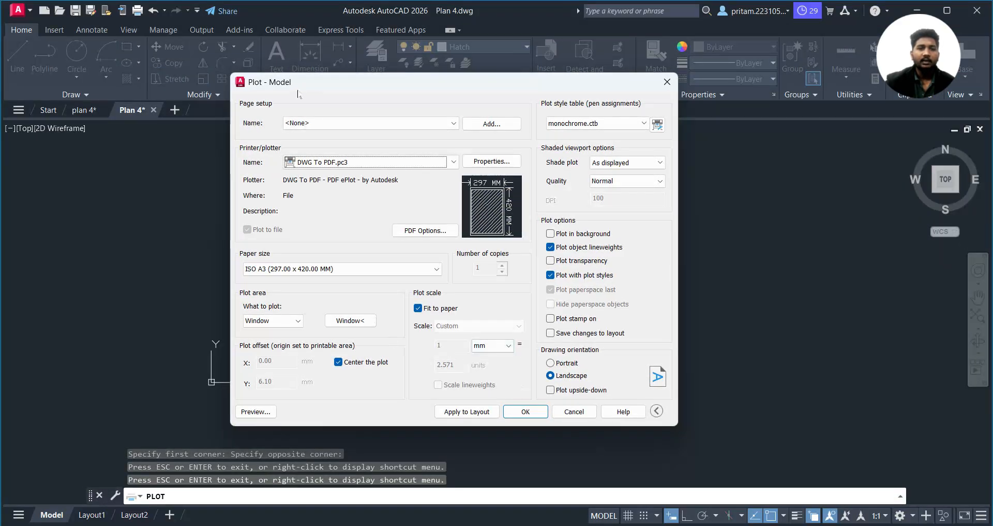
{"action": "left_click_drag", "start_coordinate": [298, 96], "coordinate": [448, 217]}
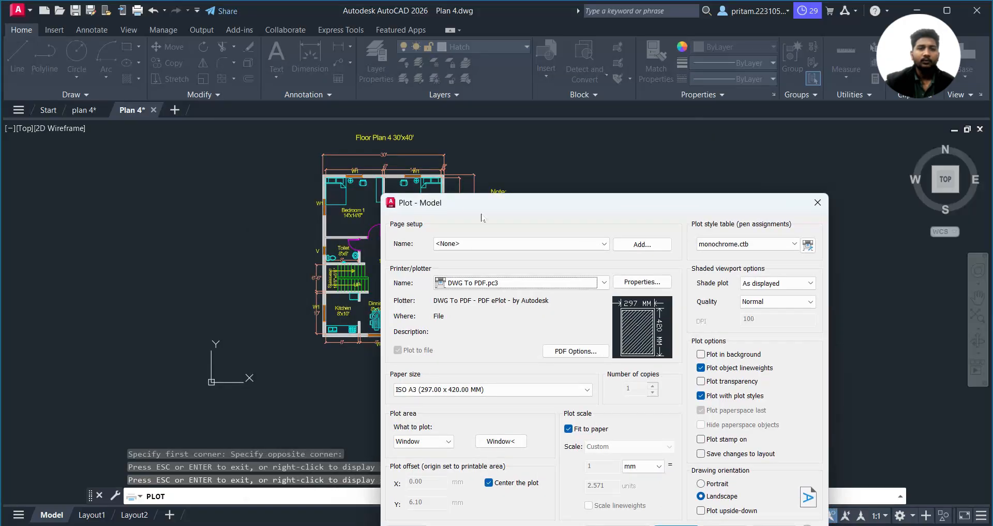
{"action": "left_click", "coordinate": [724, 525]}
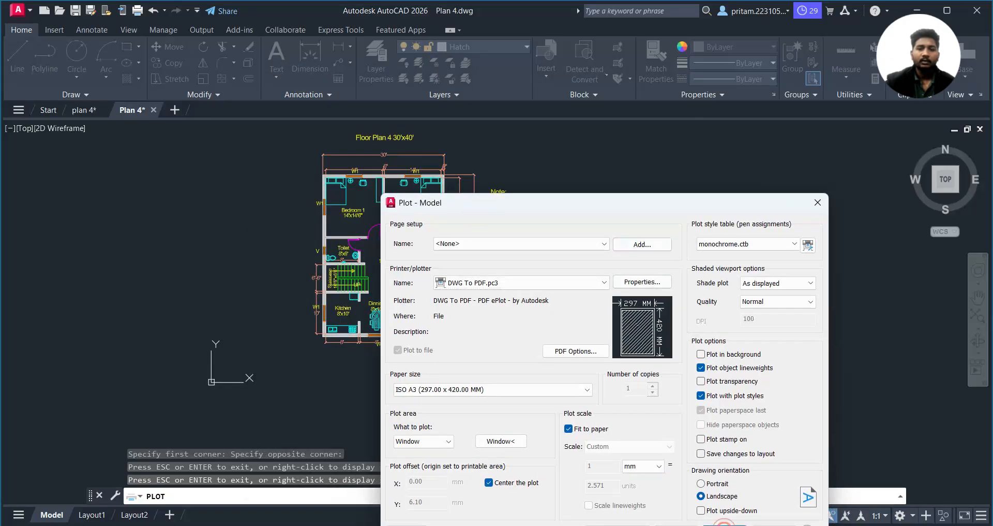
- Make the "Floor Plan 4 30'x40'" title text above the plan bold
{"action": "scroll", "coordinate": [363, 132], "scroll_direction": "up", "scroll_amount": 4}
{"action": "left_click", "coordinate": [363, 148]}
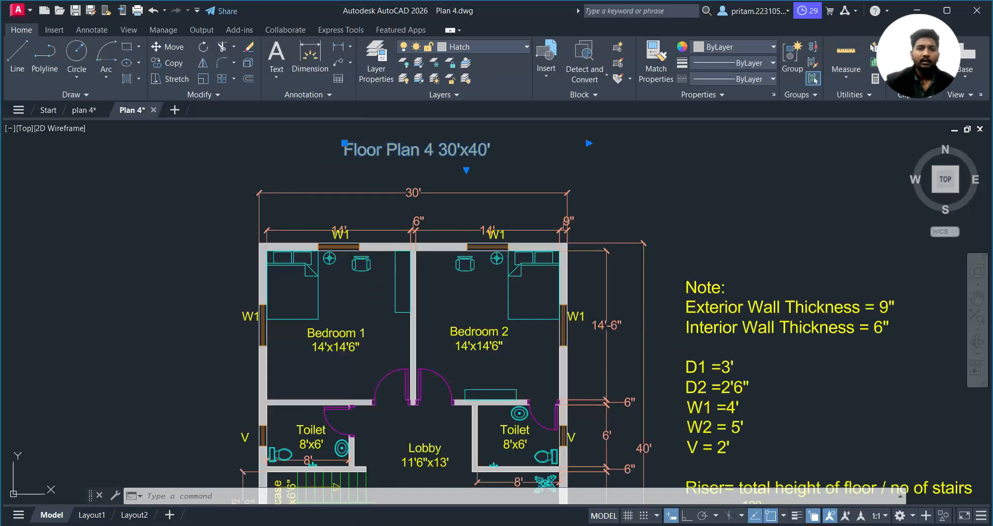
{"action": "double_click", "coordinate": [363, 148]}
{"action": "left_click", "coordinate": [222, 48]}
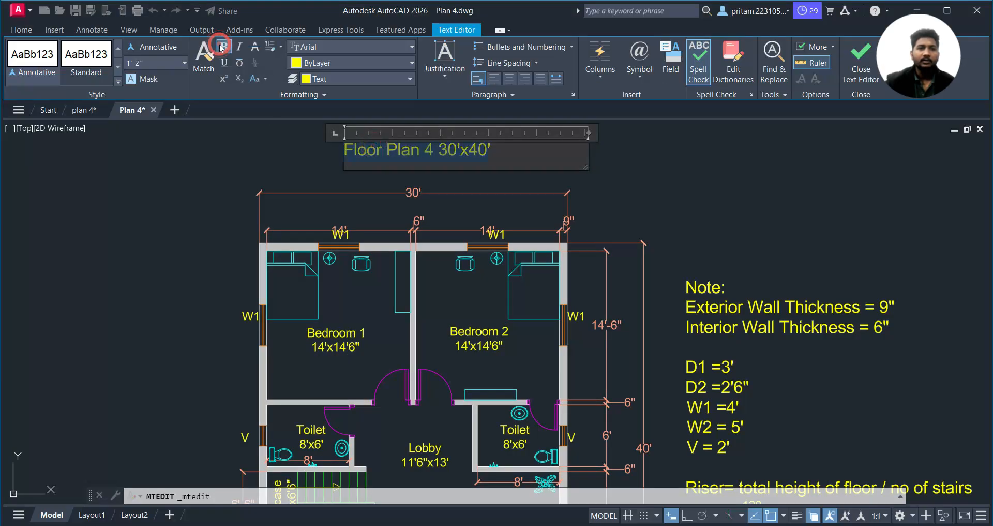
{"action": "left_click", "coordinate": [321, 155]}
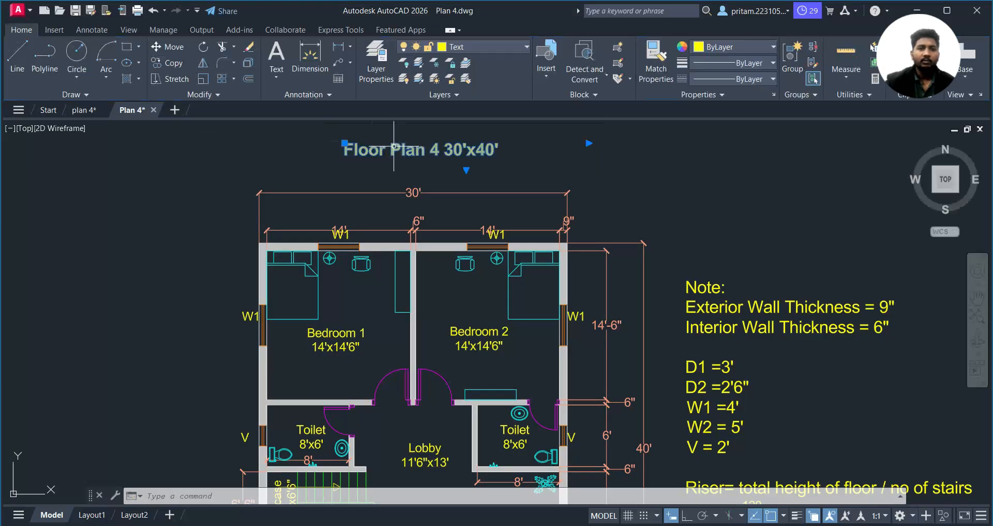
{"action": "key", "text": "Escape"}
{"action": "left_click", "coordinate": [610, 151]}
{"action": "scroll", "coordinate": [610, 151], "scroll_direction": "down", "scroll_amount": 2}
{"action": "scroll", "coordinate": [616, 155], "scroll_direction": "down", "scroll_amount": 4}
{"action": "scroll", "coordinate": [616, 160], "scroll_direction": "up", "scroll_amount": 4}
{"action": "middle_click_drag", "start_coordinate": [509, 165], "coordinate": [548, 142]}
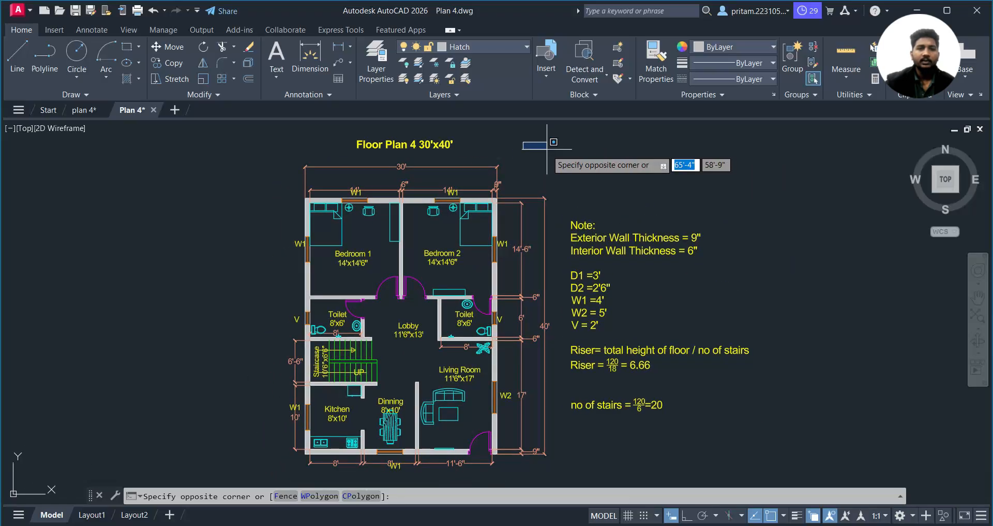
{"action": "left_click", "coordinate": [543, 150]}
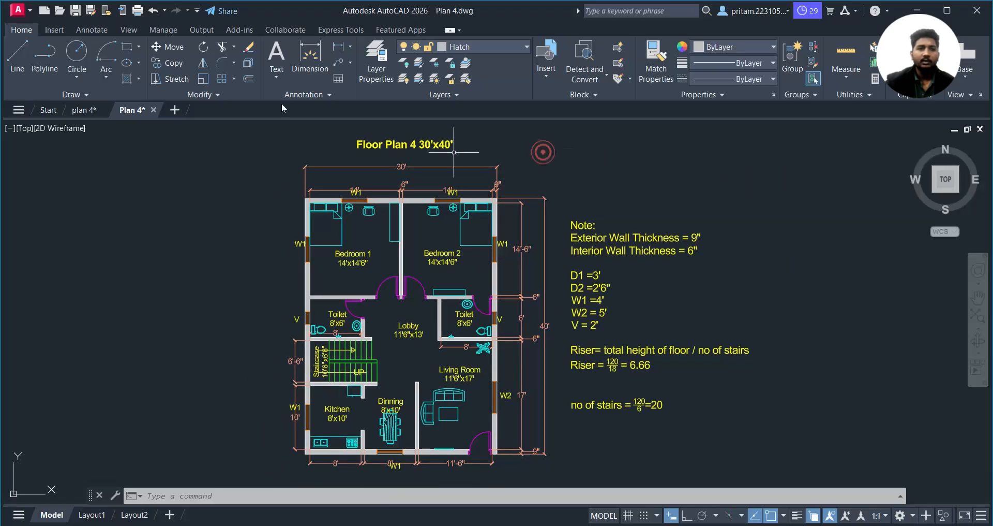
- Start a new plot with the DWG To PDF.pc3 plotter and ISO A3 (297.00 x 420.00 MM) paper
{"action": "left_click", "coordinate": [137, 10]}
{"action": "left_click_drag", "start_coordinate": [539, 189], "coordinate": [501, 136]}
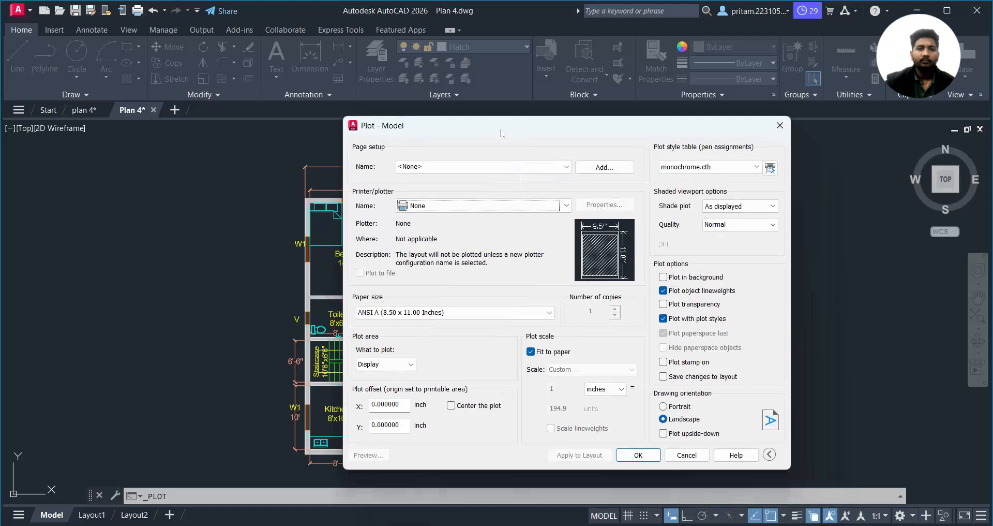
{"action": "left_click", "coordinate": [480, 205]}
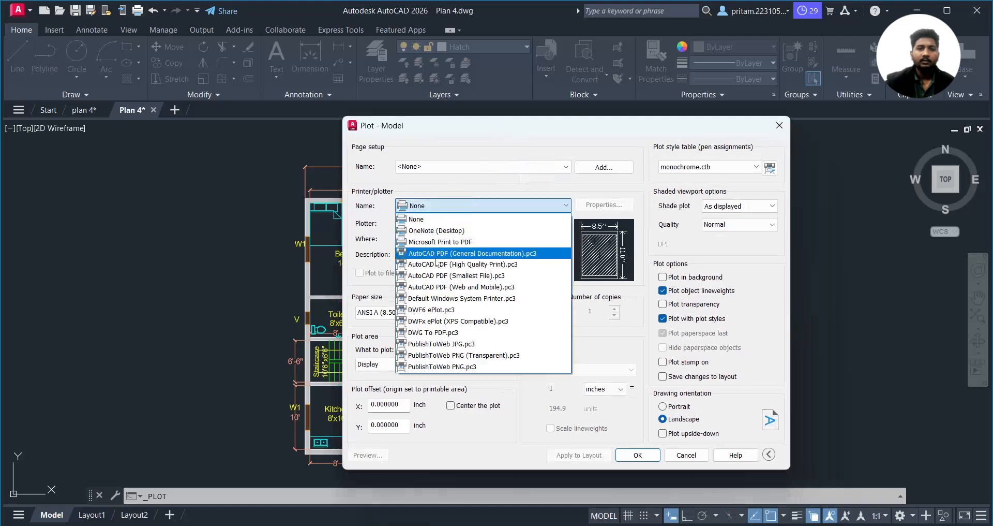
{"action": "left_click", "coordinate": [411, 332]}
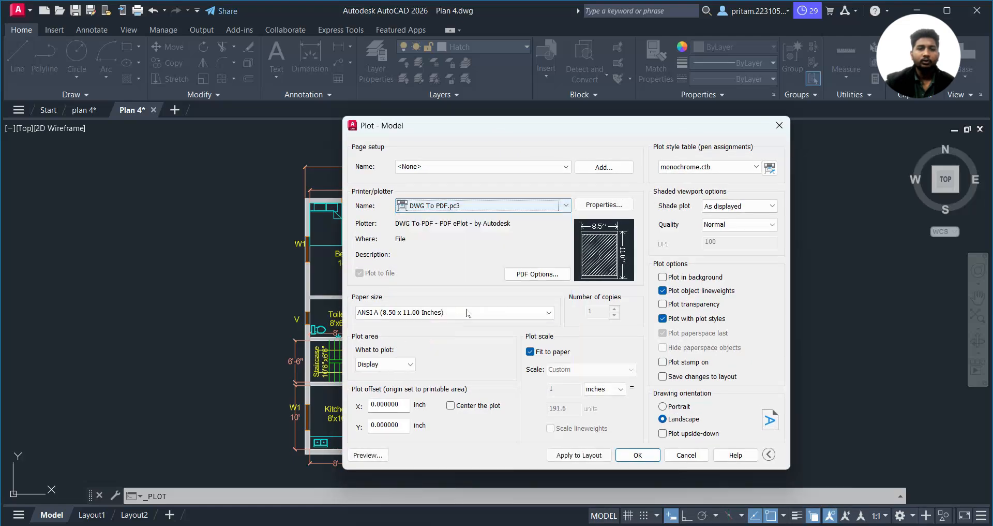
{"action": "left_click", "coordinate": [405, 312]}
{"action": "scroll", "coordinate": [399, 280], "scroll_direction": "down", "scroll_amount": 10}
{"action": "scroll", "coordinate": [399, 280], "scroll_direction": "down", "scroll_amount": 3}
{"action": "left_click", "coordinate": [377, 239]}
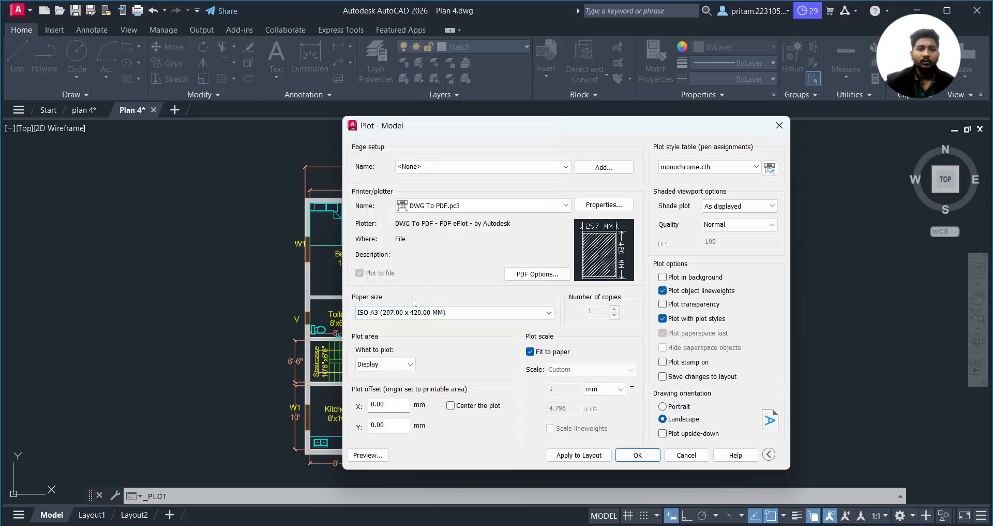
- Set the plot area to a window enclosing the bold title, the floor plan and the notes
{"action": "left_click", "coordinate": [378, 364]}
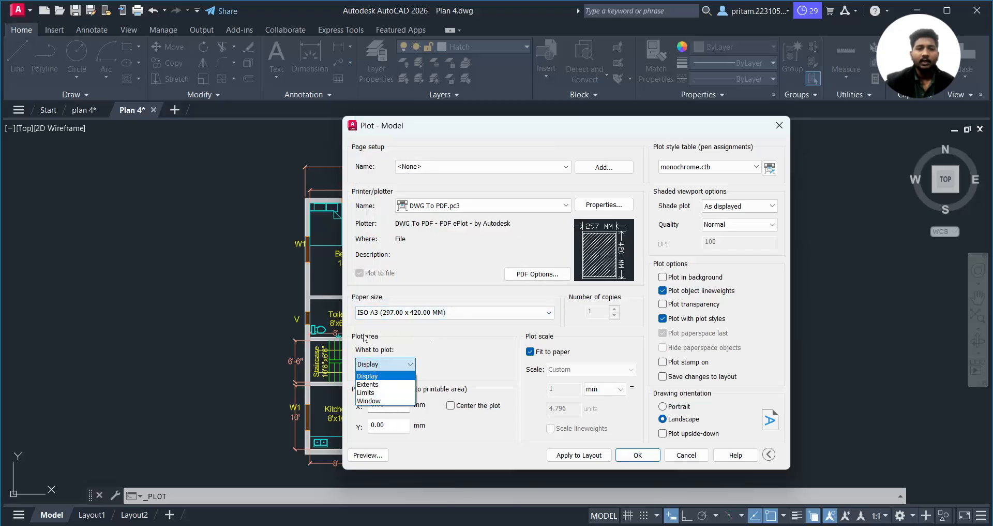
{"action": "left_click", "coordinate": [372, 401]}
{"action": "left_click", "coordinate": [221, 130]}
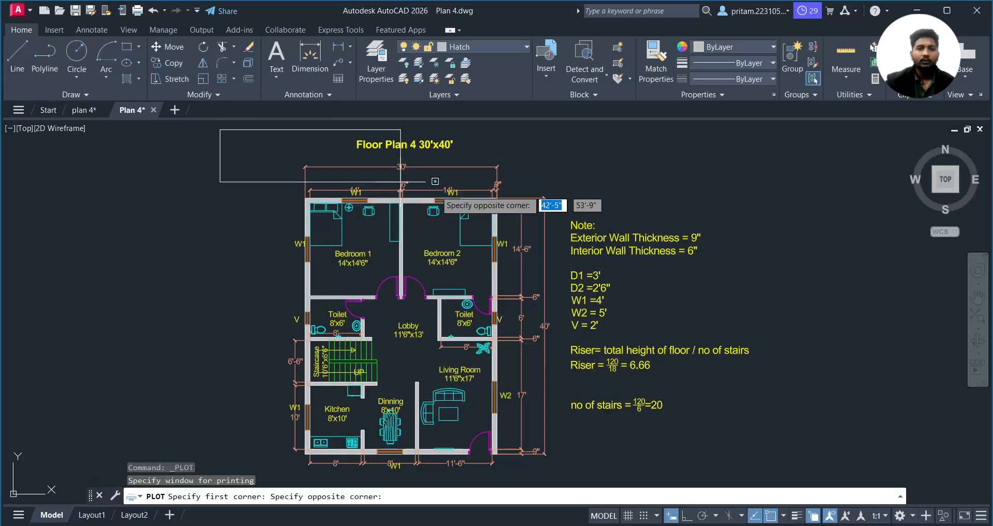
{"action": "left_click", "coordinate": [776, 476]}
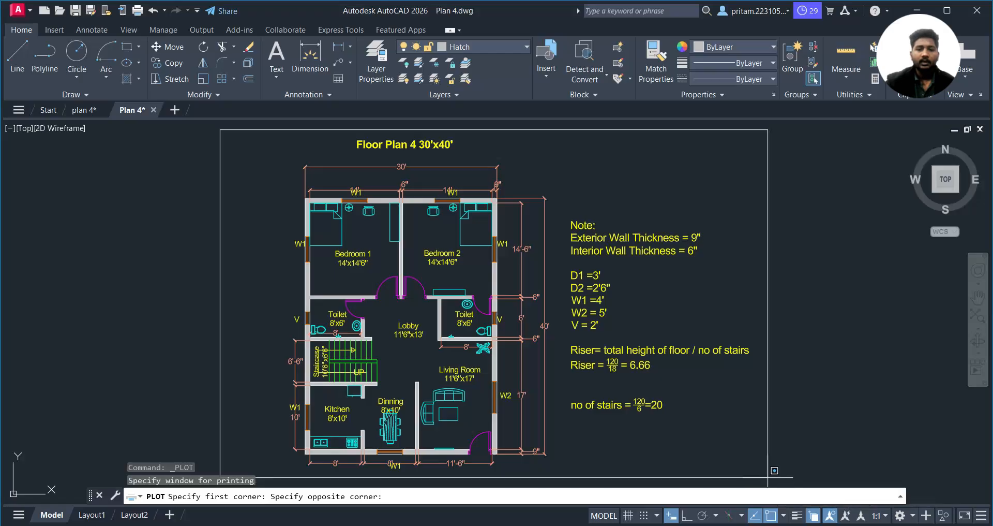
- Center the plot on the sheet and check its placement in the plot preview
{"action": "left_click", "coordinate": [368, 455]}
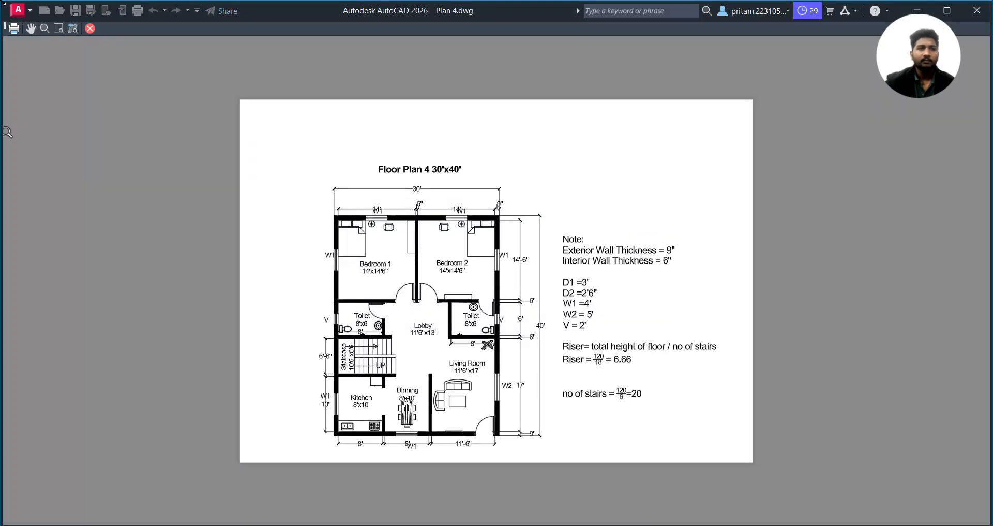
{"action": "left_click", "coordinate": [90, 29]}
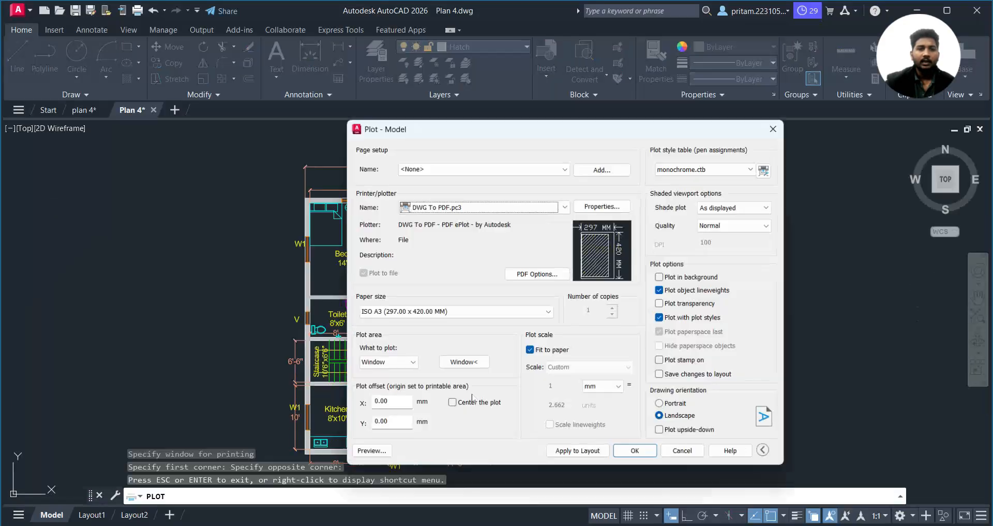
{"action": "left_click", "coordinate": [450, 405]}
{"action": "left_click", "coordinate": [371, 454]}
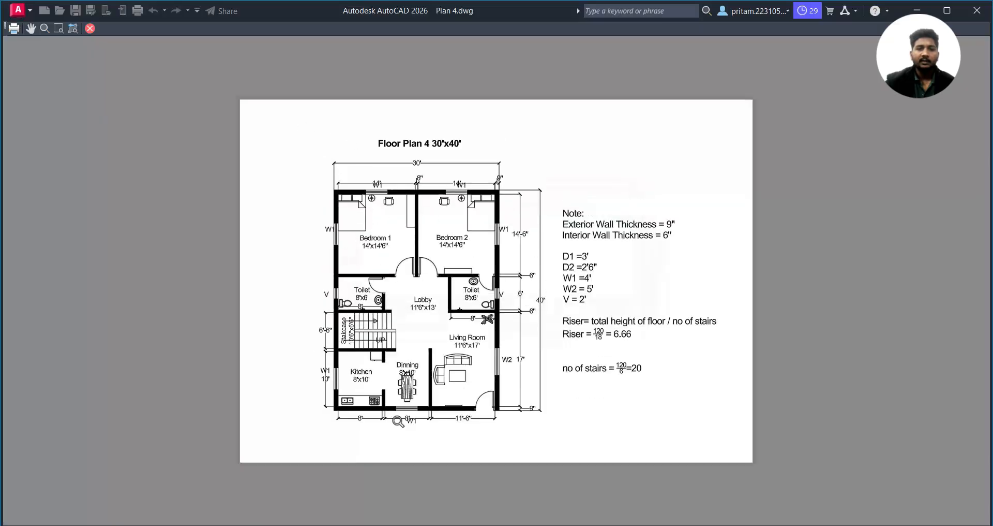
{"action": "left_click", "coordinate": [91, 28]}
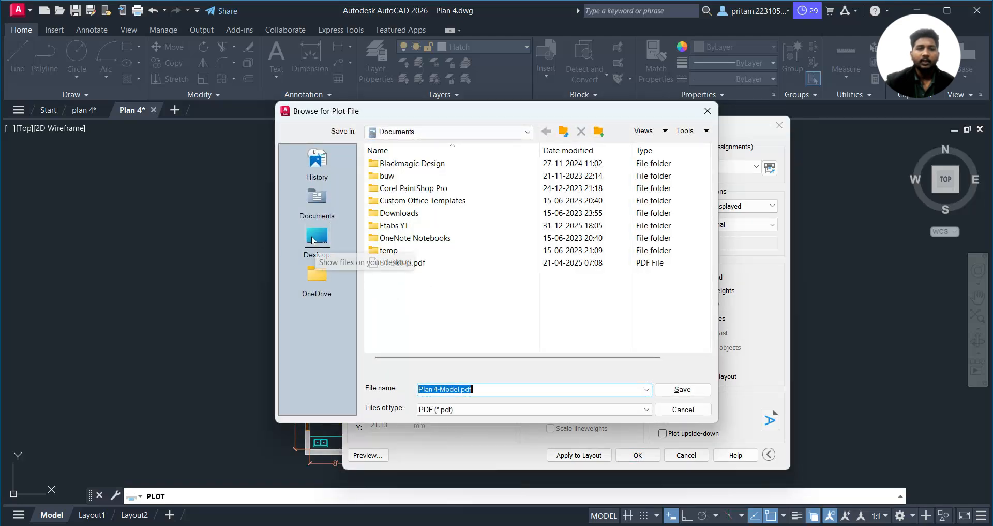
- Plot the drawing to Plan 4-Model.pdf in the folder YOUTUBE > Youtube Autocad plan idea > Making videos Plan > Plan 4 on drive A
{"action": "left_click", "coordinate": [315, 241]}
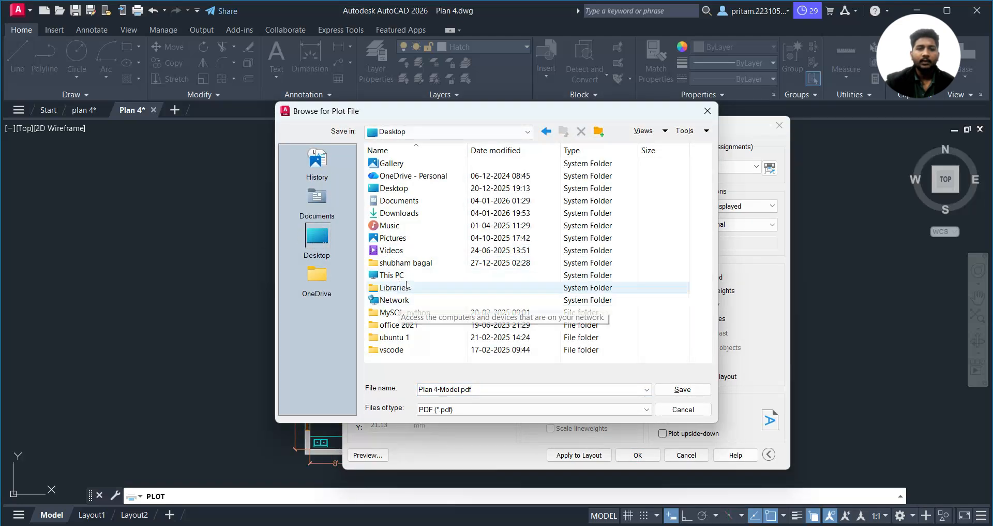
{"action": "double_click", "coordinate": [401, 276]}
{"action": "double_click", "coordinate": [402, 177]}
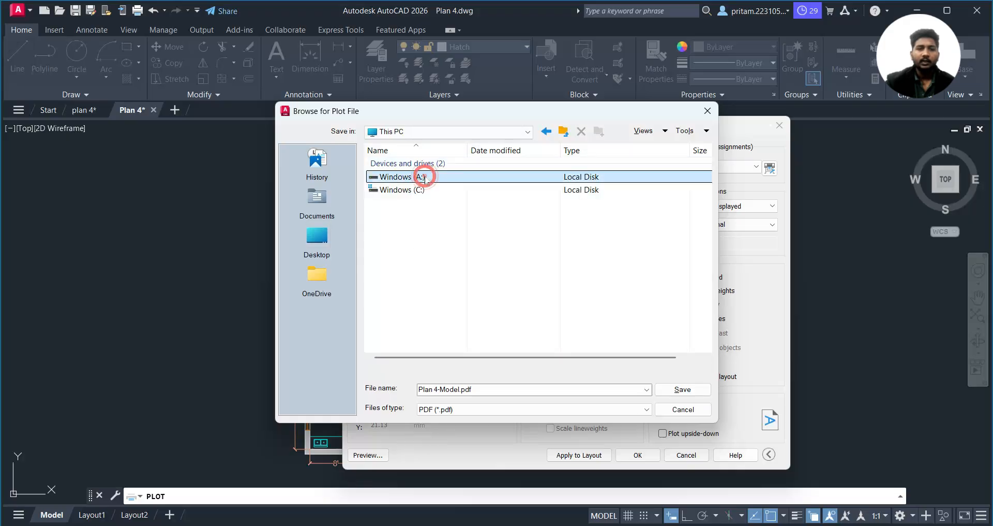
{"action": "scroll", "coordinate": [439, 226], "scroll_direction": "down", "scroll_amount": 10}
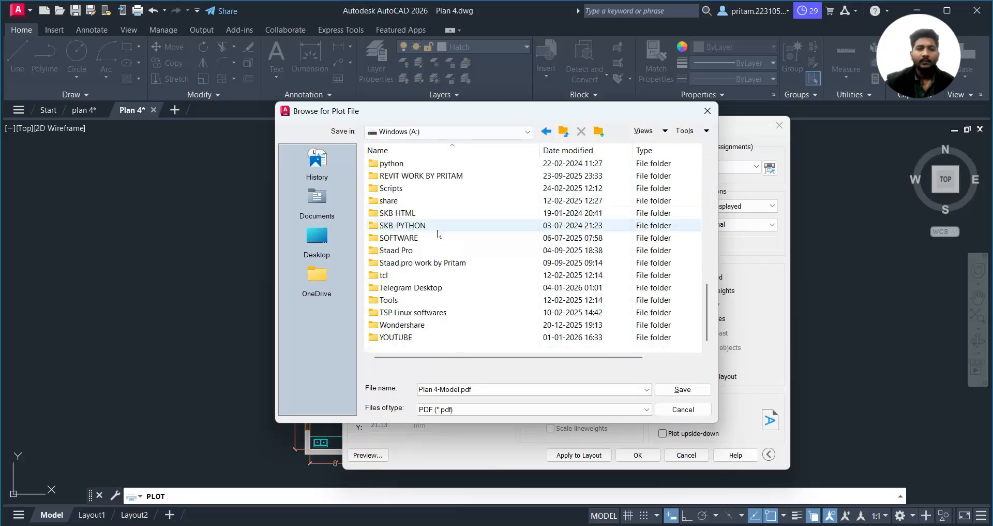
{"action": "double_click", "coordinate": [403, 337]}
{"action": "double_click", "coordinate": [411, 188]}
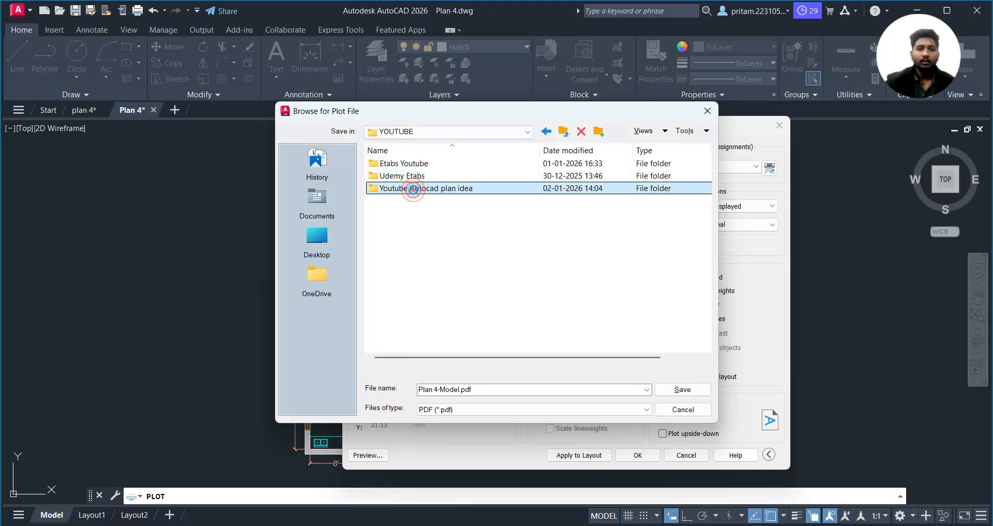
{"action": "double_click", "coordinate": [411, 188]}
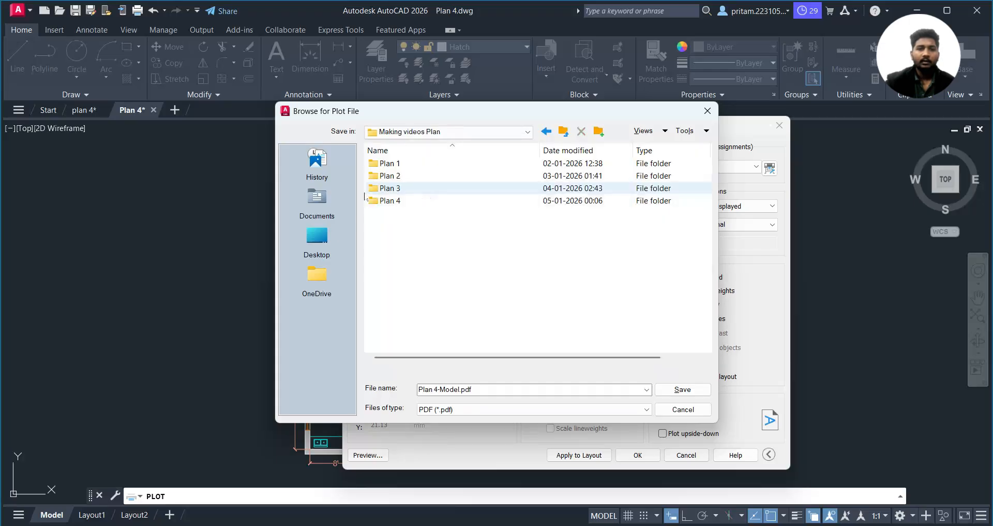
{"action": "double_click", "coordinate": [407, 202]}
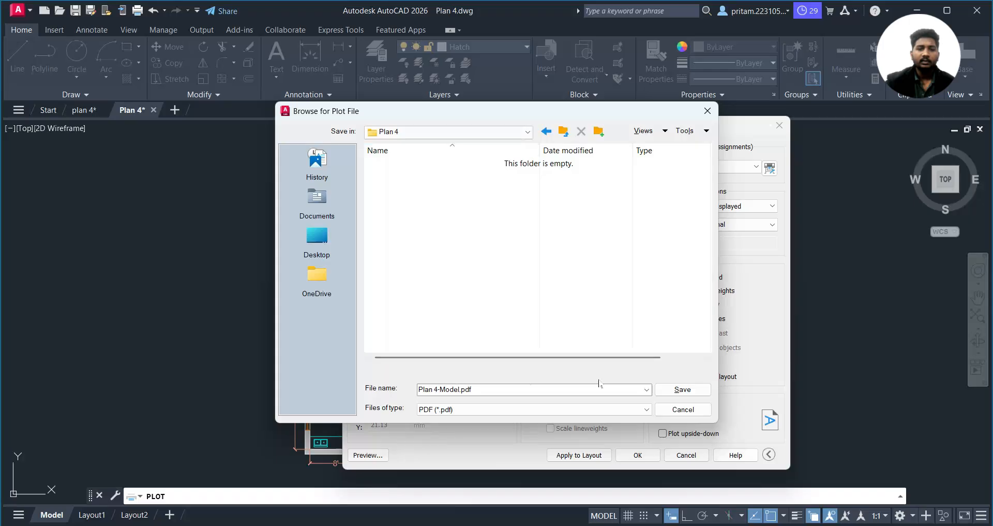
{"action": "left_click", "coordinate": [675, 392]}
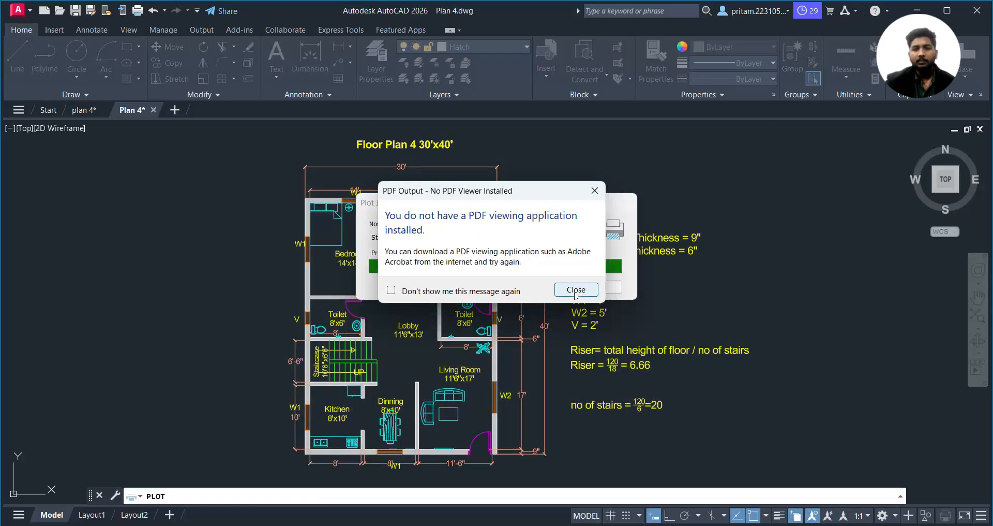
{"action": "left_click", "coordinate": [588, 293]}
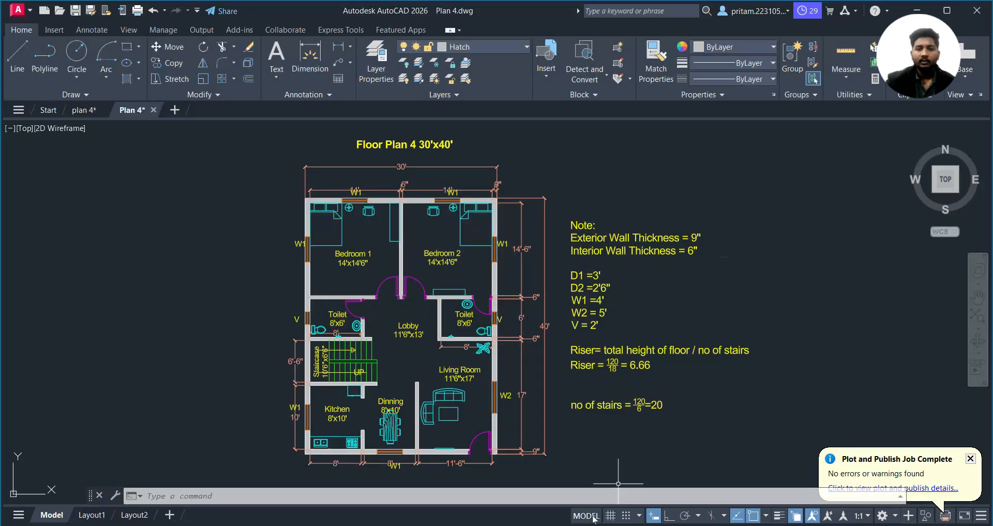
- Switch to File Explorer, browse to the Plan 4 folder under YOUTUBE on drive A, and open Plan 4-Model.pdf
{"action": "left_click", "coordinate": [431, 525]}
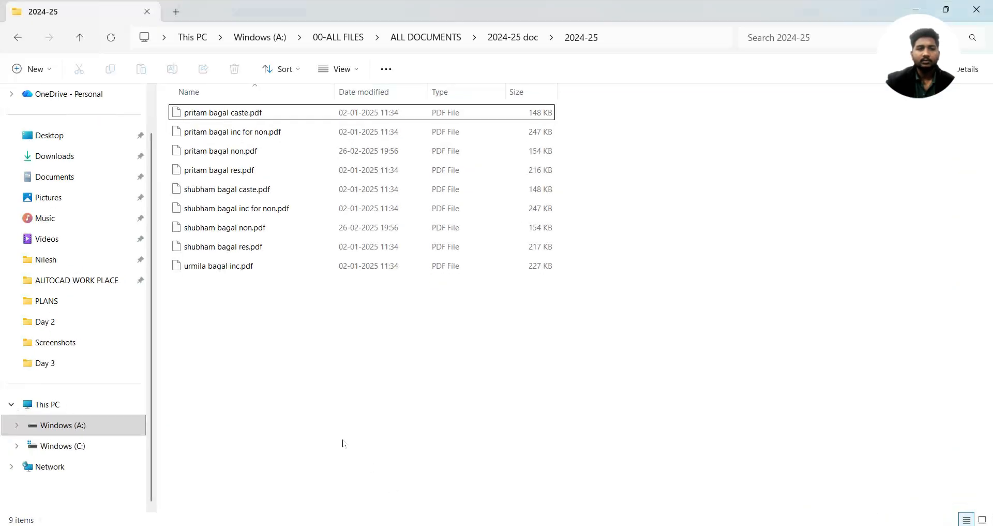
{"action": "left_click", "coordinate": [72, 364]}
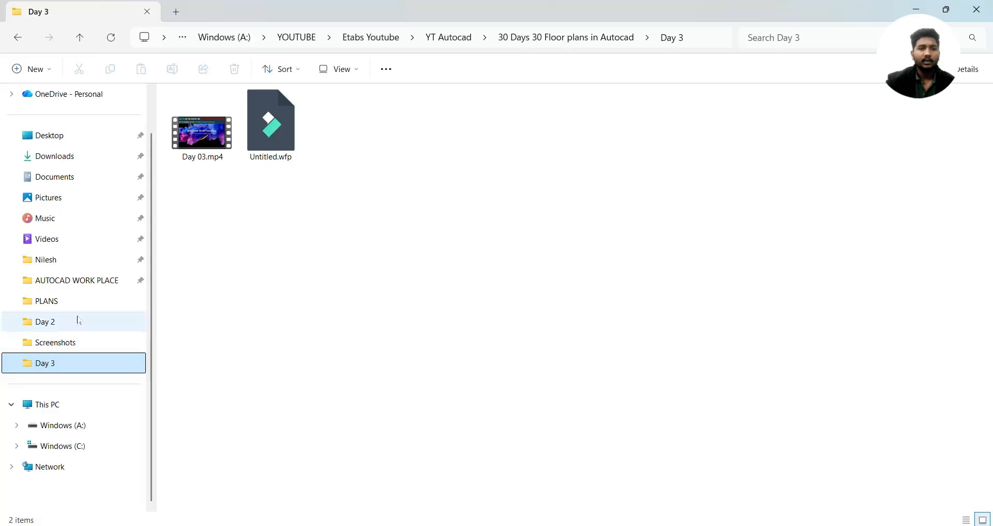
{"action": "left_click", "coordinate": [54, 424]}
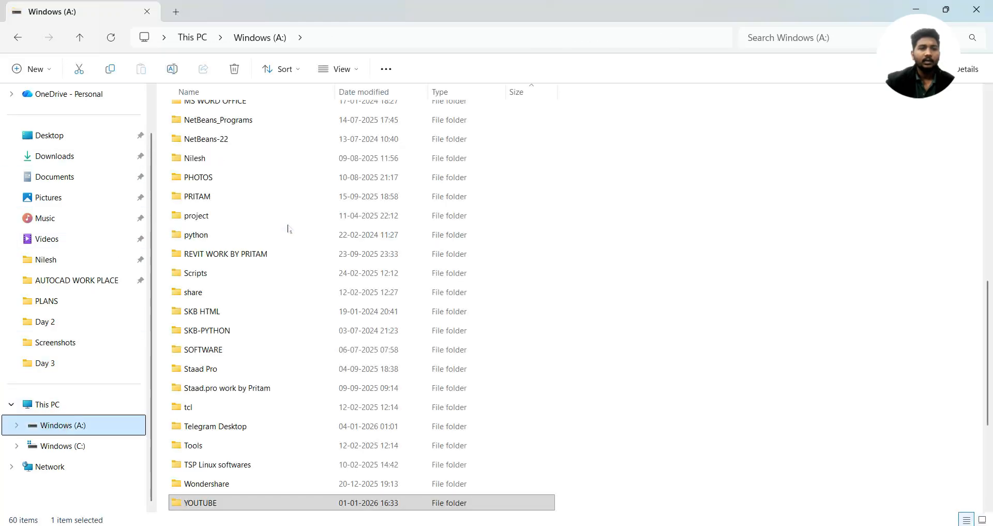
{"action": "scroll", "coordinate": [288, 228], "scroll_direction": "down", "scroll_amount": 2}
{"action": "double_click", "coordinate": [182, 381]}
{"action": "left_click", "coordinate": [368, 141]}
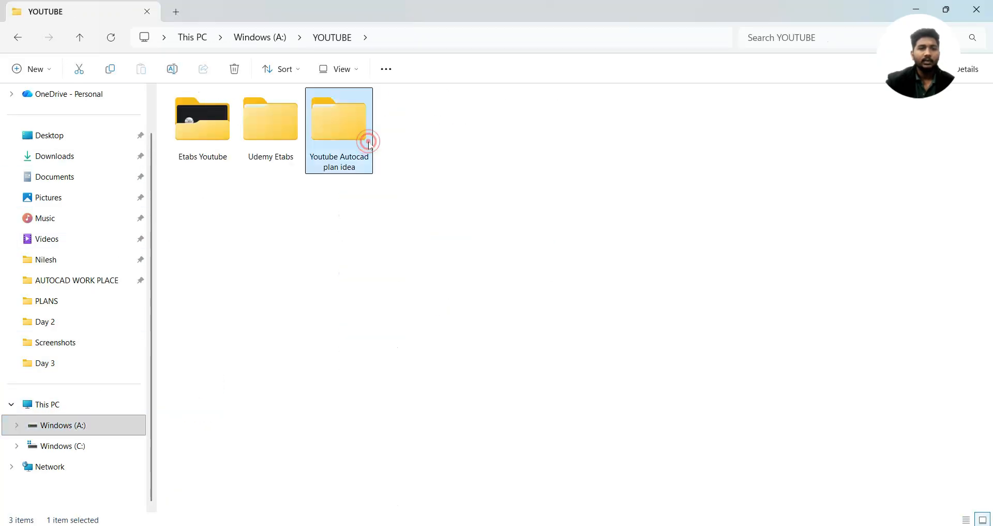
{"action": "double_click", "coordinate": [370, 146]}
{"action": "double_click", "coordinate": [301, 151]}
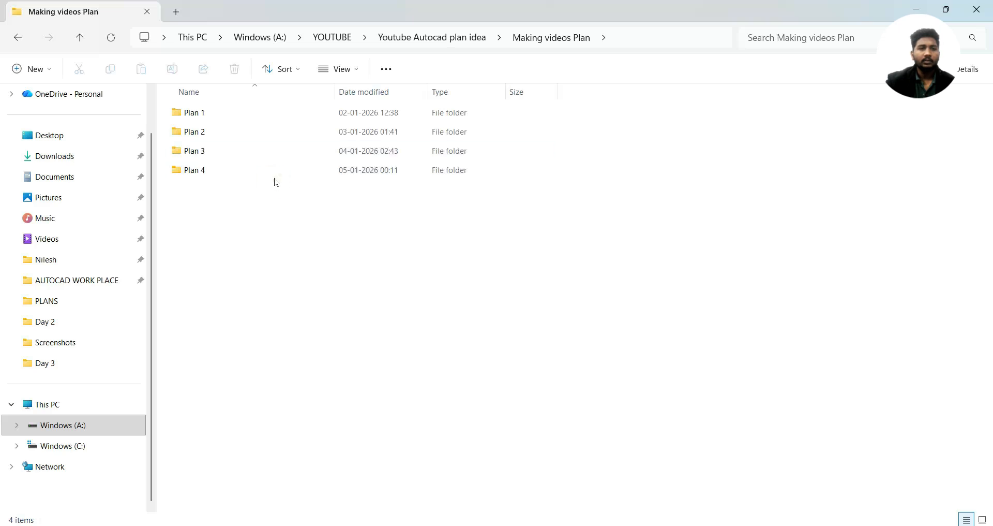
{"action": "double_click", "coordinate": [275, 171]}
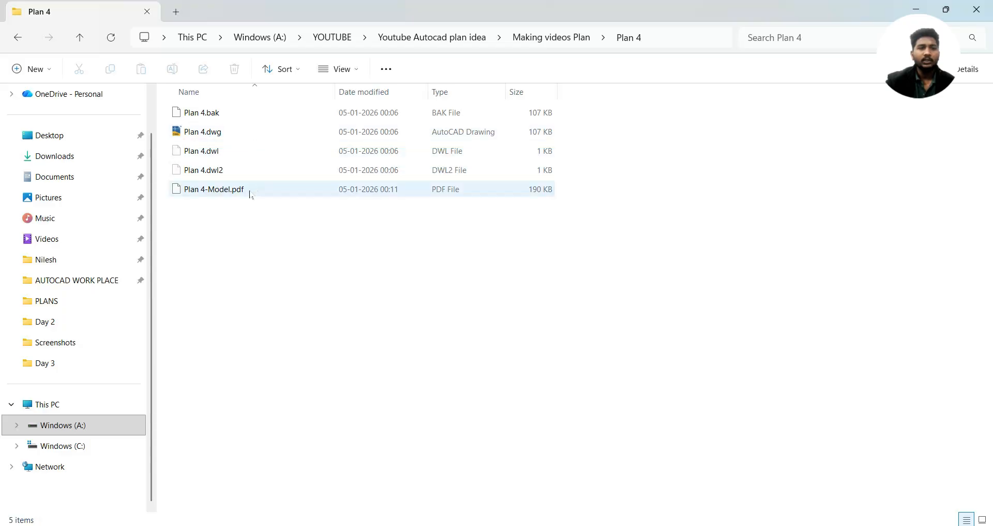
{"action": "left_click", "coordinate": [200, 191]}
{"action": "double_click", "coordinate": [200, 191]}
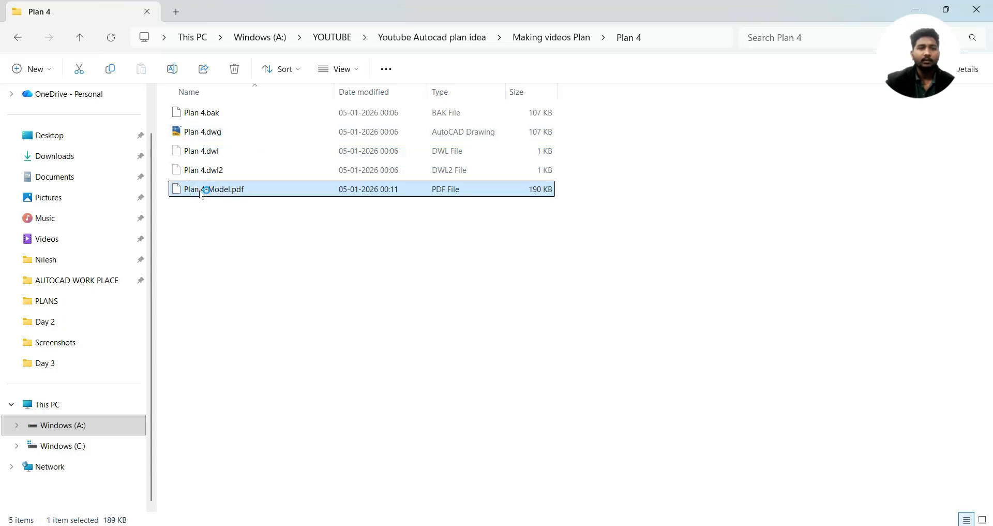
- Examine the exported Plan 4-Model.pdf at 67% zoom, checking the title, dimensions, room labels and notes
{"action": "double_click", "coordinate": [422, 266]}
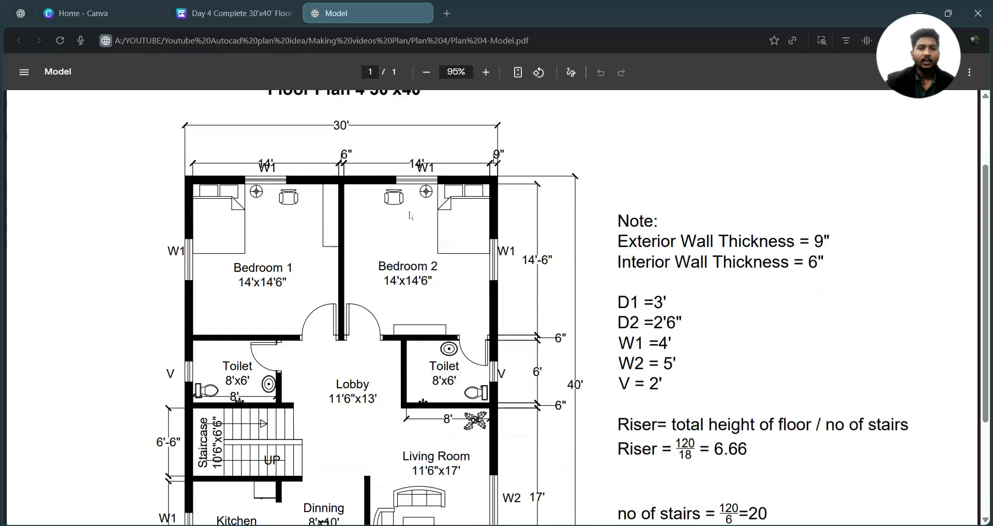
{"action": "scroll", "coordinate": [456, 130], "scroll_direction": "down", "scroll_amount": 2}
{"action": "left_click", "coordinate": [425, 73]}
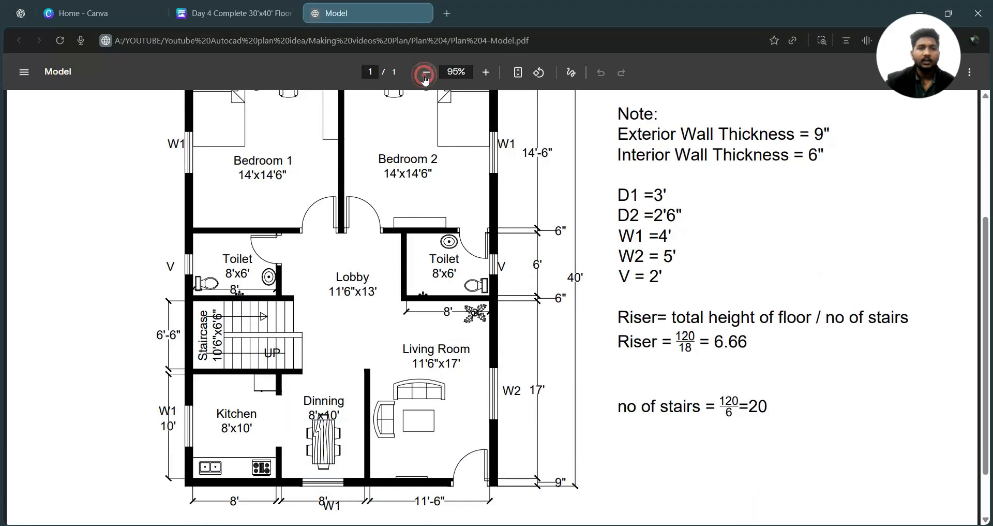
{"action": "left_click", "coordinate": [426, 73]}
{"action": "left_click", "coordinate": [425, 73]}
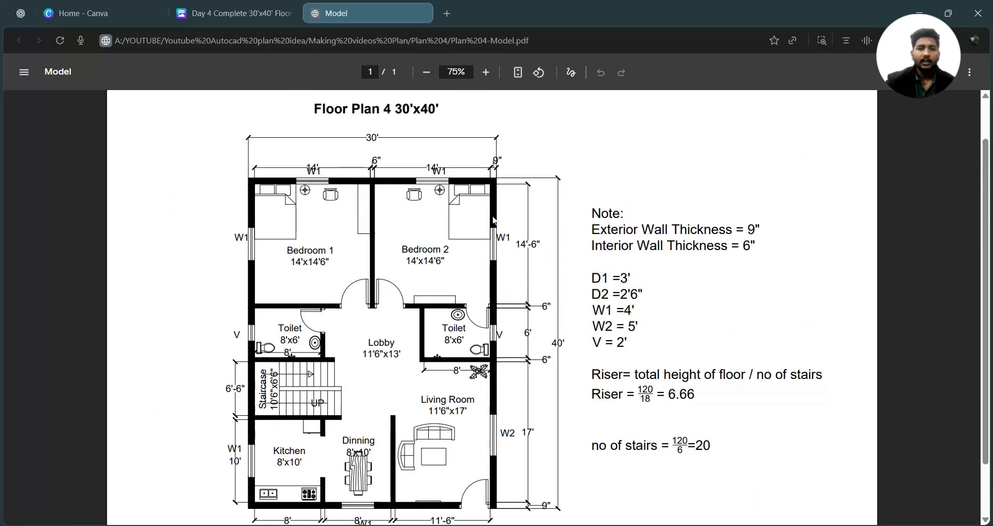
{"action": "scroll", "coordinate": [494, 223], "scroll_direction": "down", "scroll_amount": 1}
{"action": "scroll", "coordinate": [495, 217], "scroll_direction": "up", "scroll_amount": 1}
{"action": "left_click", "coordinate": [426, 72]}
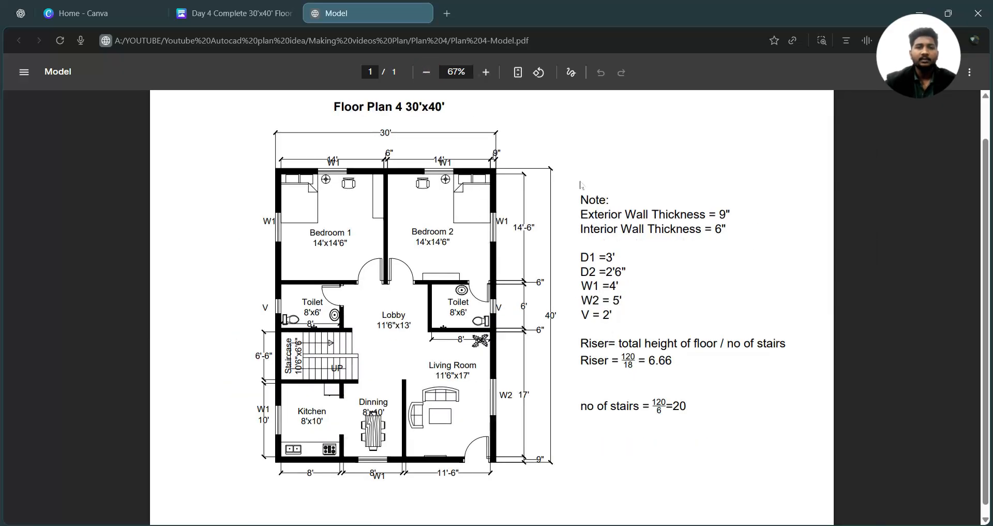
{"action": "scroll", "coordinate": [580, 185], "scroll_direction": "down", "scroll_amount": 1}
{"action": "scroll", "coordinate": [399, 209], "scroll_direction": "up", "scroll_amount": 1}
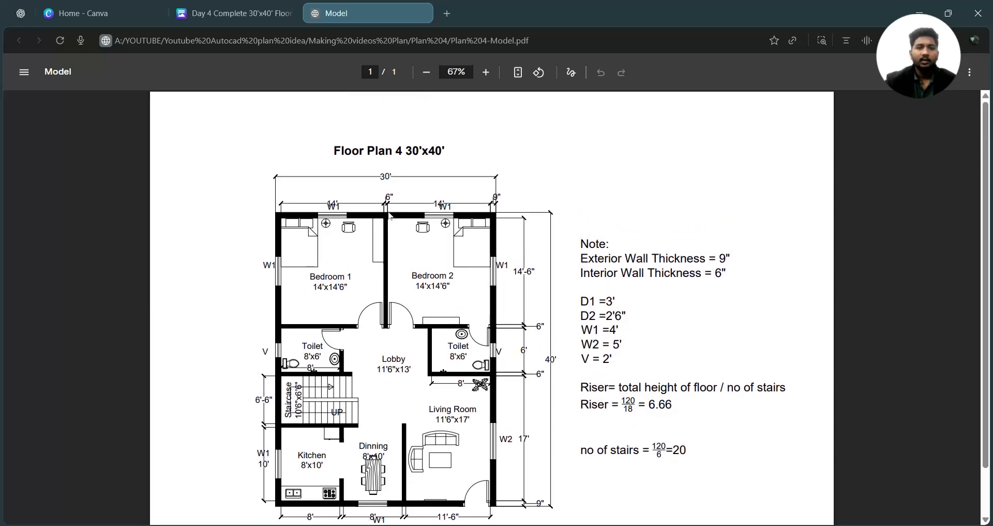
{"action": "scroll", "coordinate": [389, 215], "scroll_direction": "down", "scroll_amount": 1}
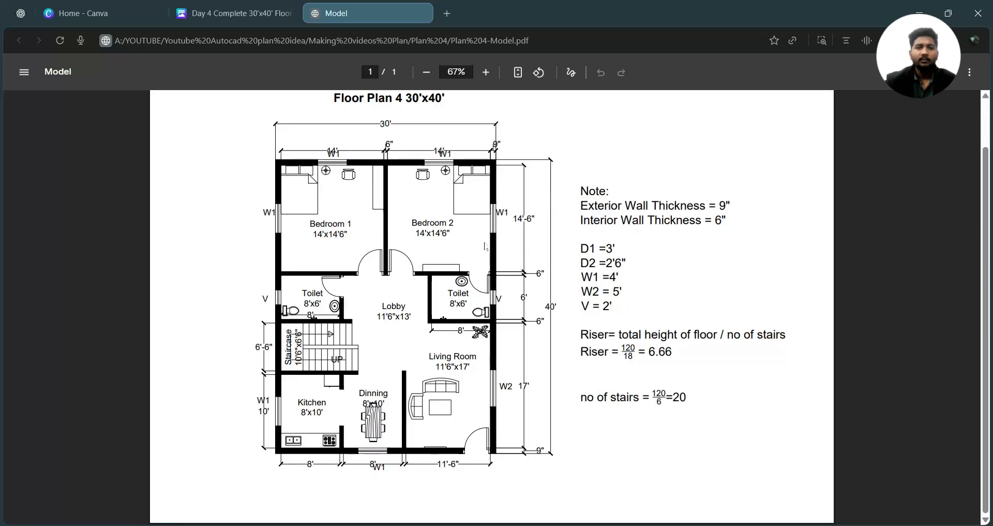
{"action": "scroll", "coordinate": [465, 230], "scroll_direction": "up", "scroll_amount": 1}
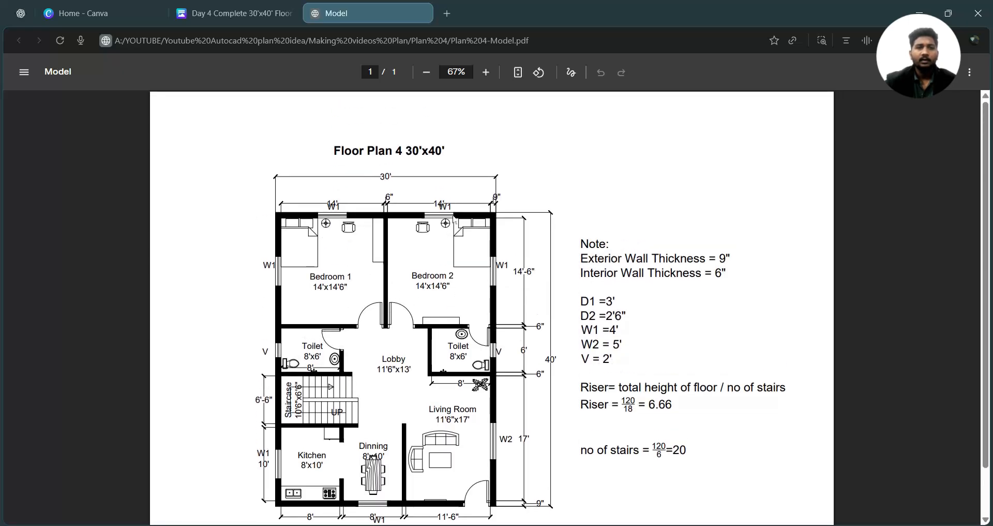
- Close the PDF and review the Canva tutorial notes, from the PDF export settings back to the East Facing House reference plan
{"action": "left_click", "coordinate": [423, 15]}
{"action": "scroll", "coordinate": [399, 243], "scroll_direction": "up", "scroll_amount": 10}
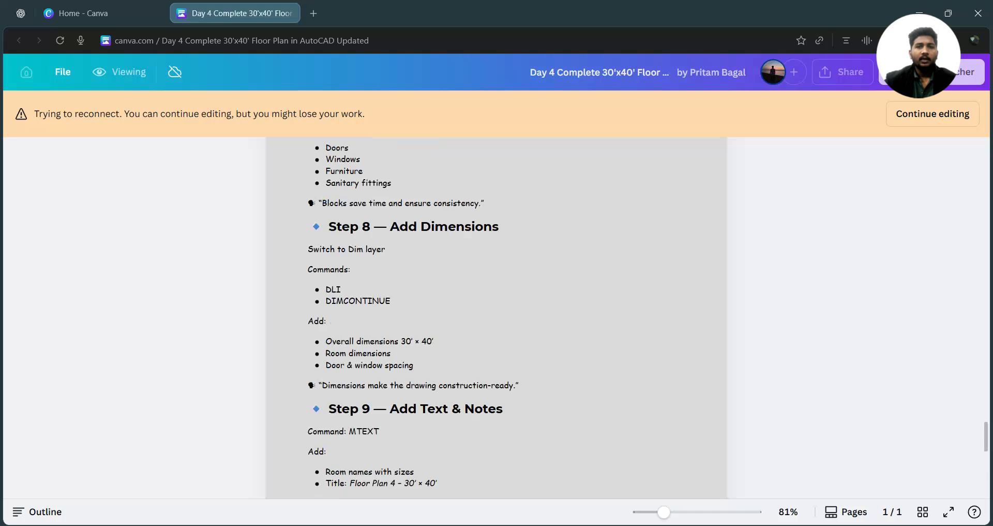
{"action": "scroll", "coordinate": [399, 243], "scroll_direction": "up", "scroll_amount": 4}
{"action": "scroll", "coordinate": [400, 241], "scroll_direction": "down", "scroll_amount": 20}
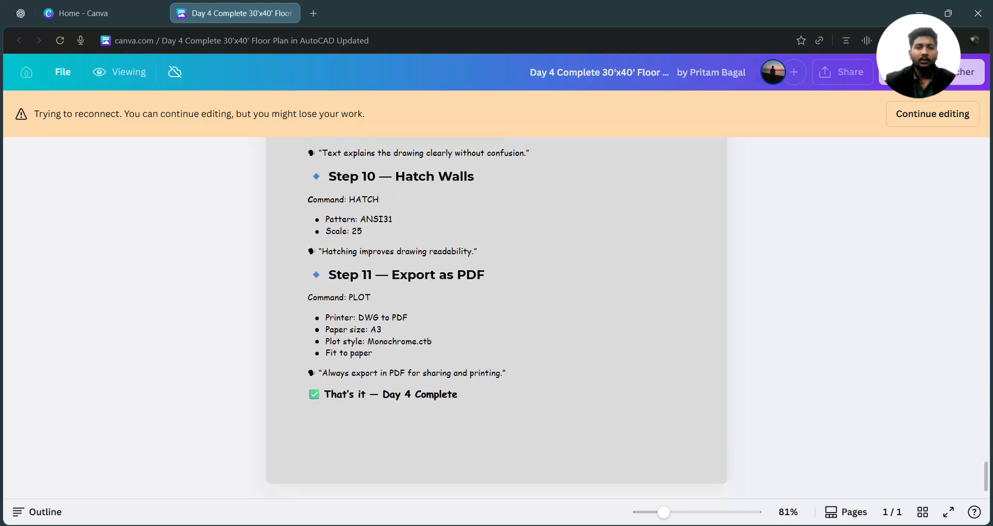
{"action": "left_click_drag", "start_coordinate": [329, 394], "coordinate": [404, 394]}
{"action": "left_click", "coordinate": [541, 383]}
{"action": "scroll", "coordinate": [538, 388], "scroll_direction": "up", "scroll_amount": 8}
{"action": "scroll", "coordinate": [537, 383], "scroll_direction": "up", "scroll_amount": 20}
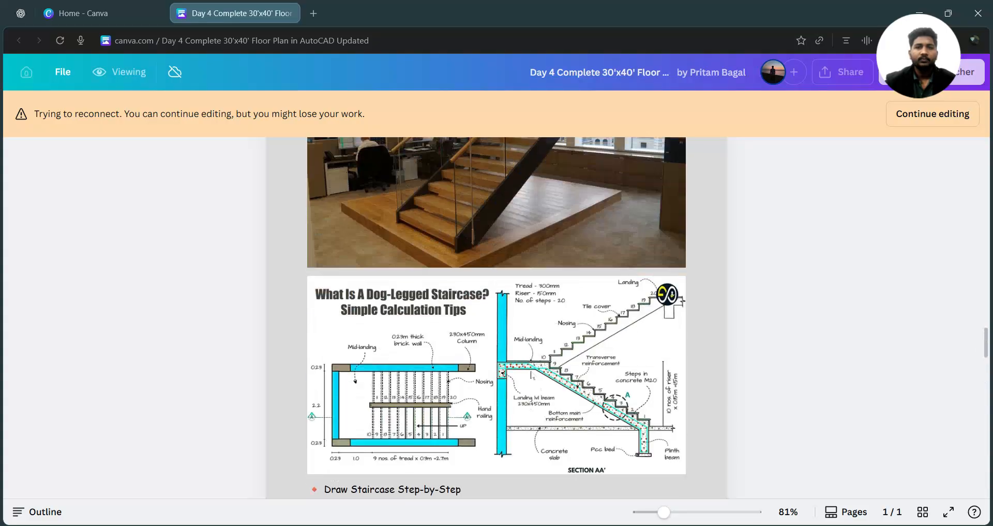
{"action": "scroll", "coordinate": [533, 357], "scroll_direction": "up", "scroll_amount": 10}
{"action": "scroll", "coordinate": [533, 356], "scroll_direction": "down", "scroll_amount": 6}
{"action": "scroll", "coordinate": [406, 375], "scroll_direction": "down", "scroll_amount": 2}
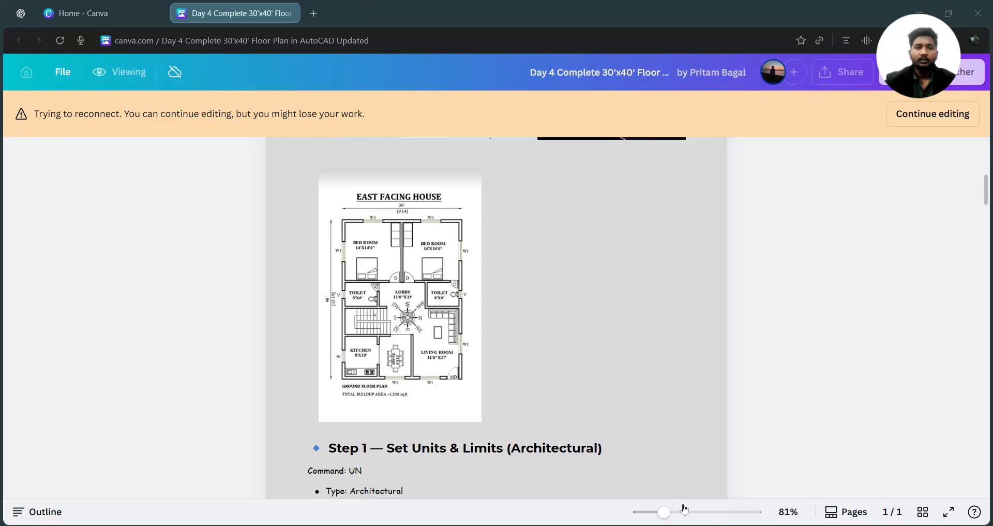
- Switch to AutoCAD and examine the finished floor plan with its title and notes
{"action": "key", "text": "alt+Tab"}
{"action": "scroll", "coordinate": [621, 232], "scroll_direction": "up", "scroll_amount": 3}
{"action": "middle_click_drag", "start_coordinate": [622, 209], "coordinate": [631, 240]}
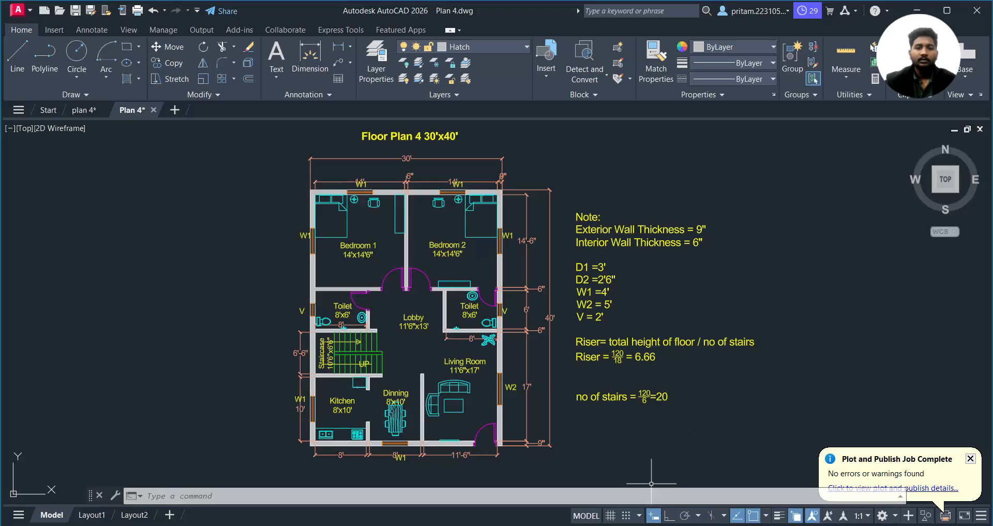
- Switch back to the Canva tutorial document and review its cover, units and limits, layer table and room-by-room layout instructions
{"action": "key", "text": "alt+Tab"}
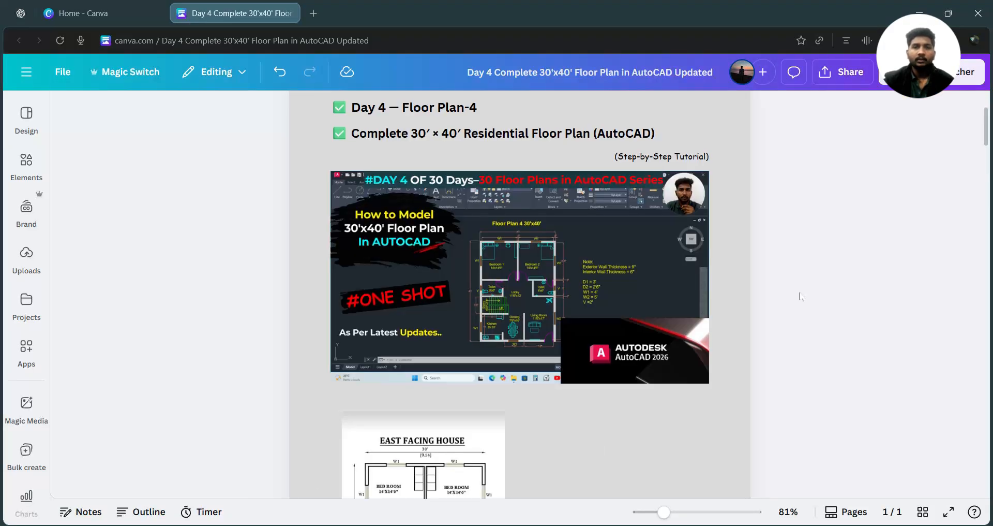
{"action": "scroll", "coordinate": [800, 296], "scroll_direction": "up", "scroll_amount": 2}
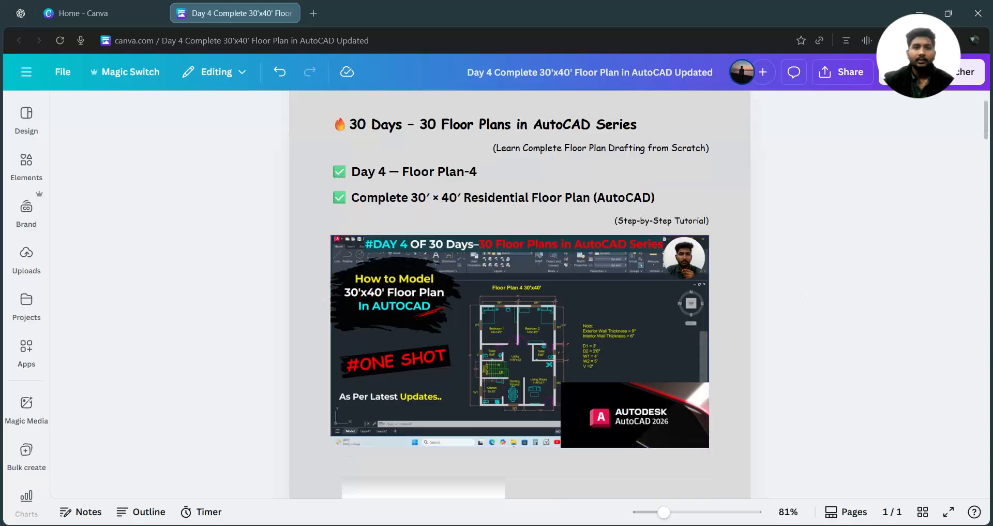
{"action": "scroll", "coordinate": [424, 203], "scroll_direction": "down", "scroll_amount": 15}
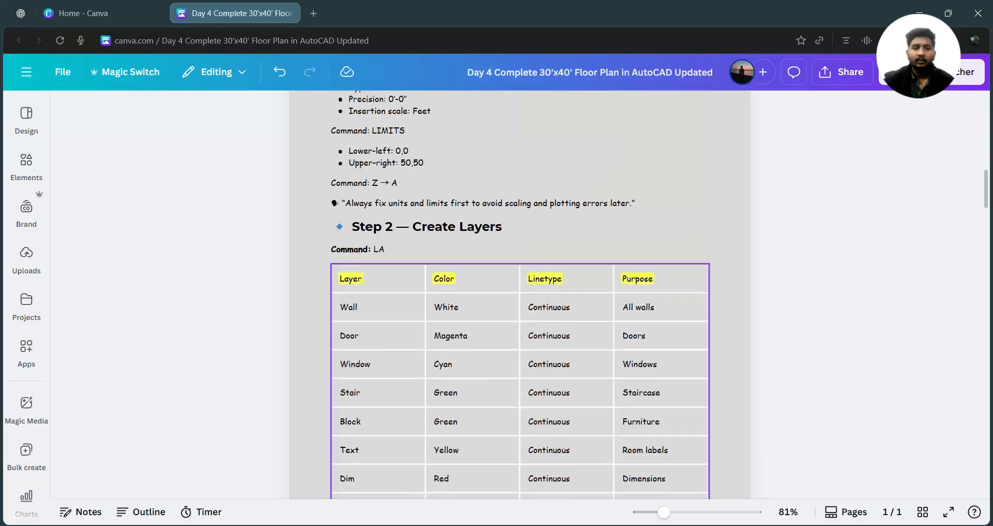
{"action": "scroll", "coordinate": [442, 306], "scroll_direction": "down", "scroll_amount": 10}
{"action": "scroll", "coordinate": [441, 305], "scroll_direction": "up", "scroll_amount": 20}
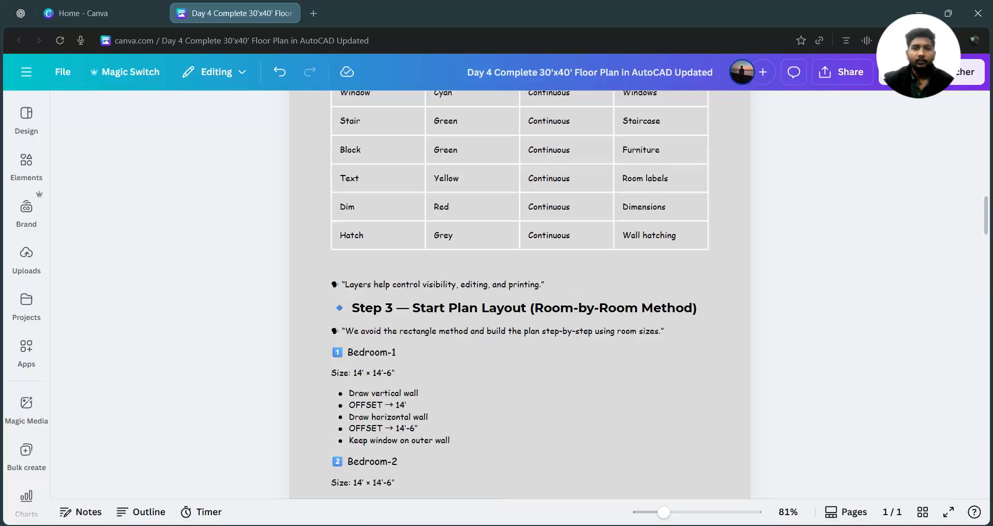
{"action": "scroll", "coordinate": [623, 316], "scroll_direction": "up", "scroll_amount": 3}
{"action": "scroll", "coordinate": [802, 395], "scroll_direction": "down", "scroll_amount": 1}
{"action": "scroll", "coordinate": [830, 463], "scroll_direction": "up", "scroll_amount": 3}
{"action": "scroll", "coordinate": [792, 354], "scroll_direction": "down", "scroll_amount": 3}
{"action": "scroll", "coordinate": [794, 357], "scroll_direction": "up", "scroll_amount": 3}
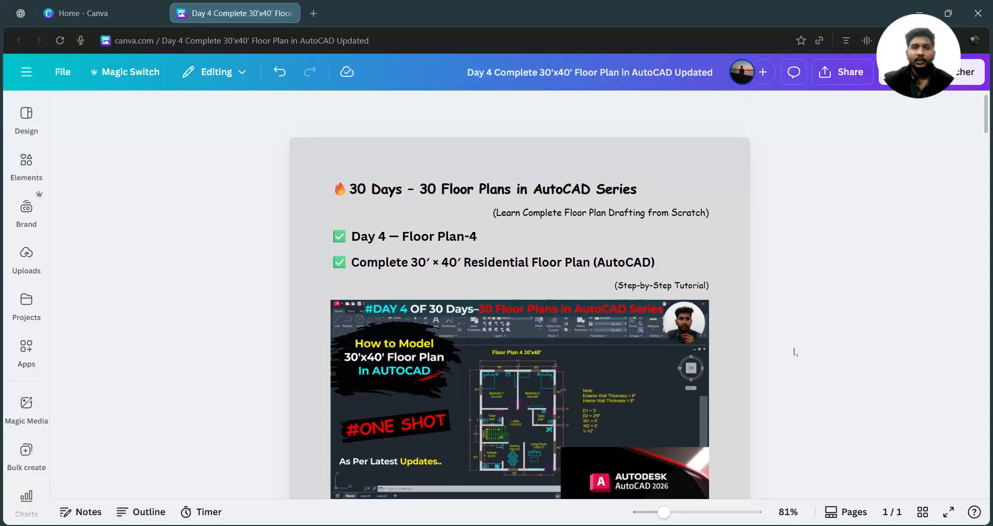
{"action": "scroll", "coordinate": [796, 351], "scroll_direction": "down", "scroll_amount": 1}
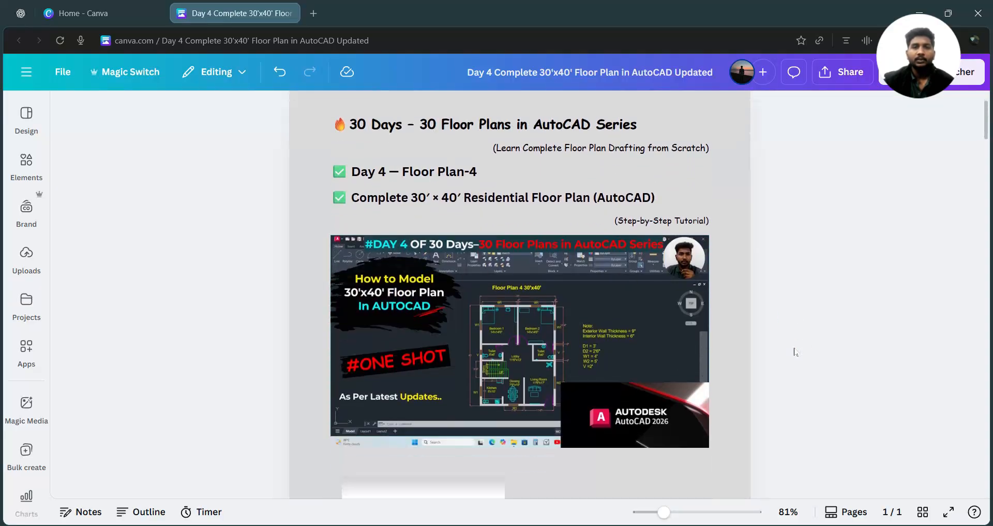
{"action": "scroll", "coordinate": [772, 375], "scroll_direction": "up", "scroll_amount": 1}
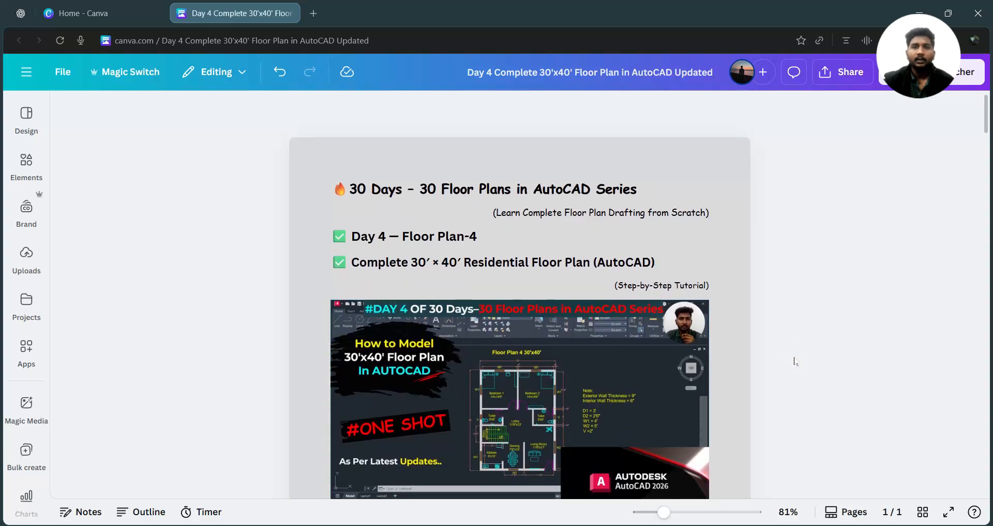
{"action": "scroll", "coordinate": [796, 360], "scroll_direction": "down", "scroll_amount": 1}
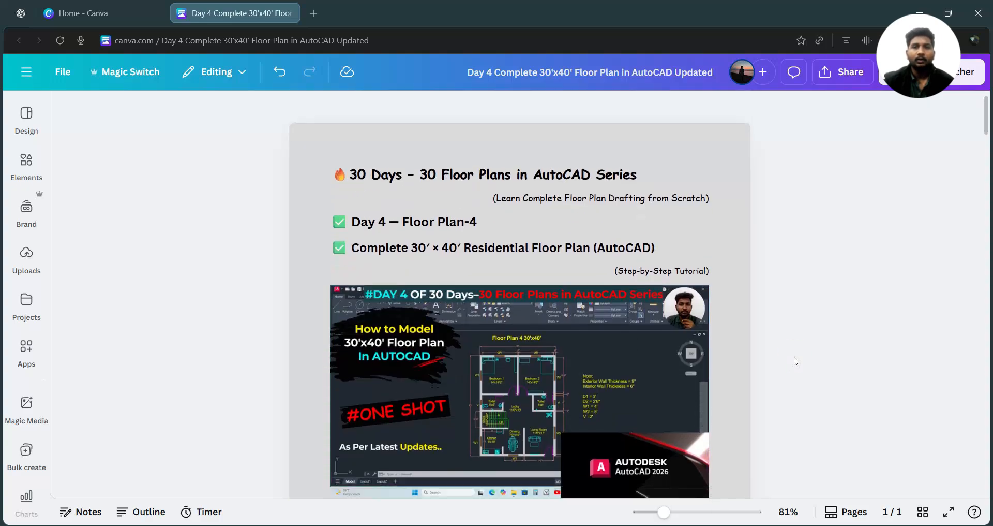
{"action": "scroll", "coordinate": [795, 360], "scroll_direction": "up", "scroll_amount": 1}
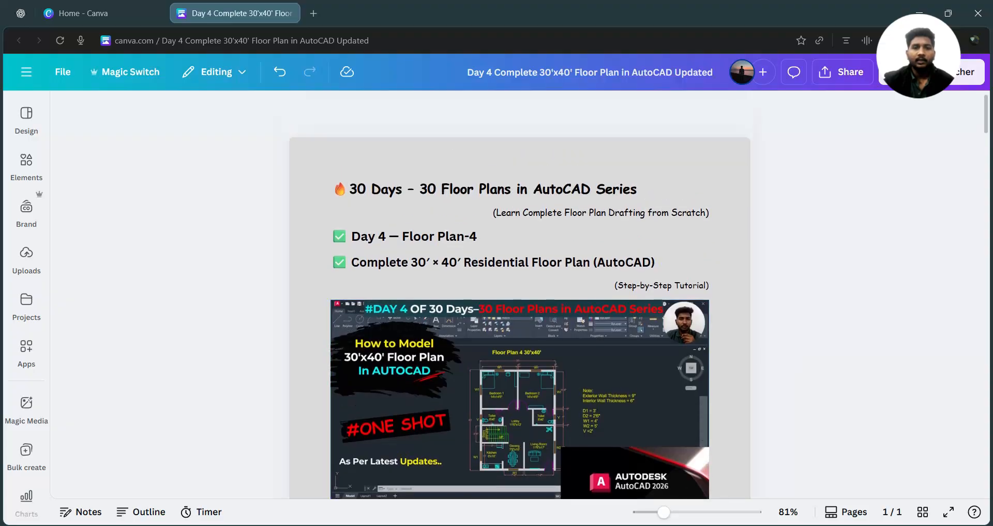
{"action": "scroll", "coordinate": [795, 360], "scroll_direction": "down", "scroll_amount": 1}
{"action": "scroll", "coordinate": [795, 361], "scroll_direction": "up", "scroll_amount": 1}
{"action": "left_click", "coordinate": [923, 271]}
{"action": "scroll", "coordinate": [782, 227], "scroll_direction": "down", "scroll_amount": 1}
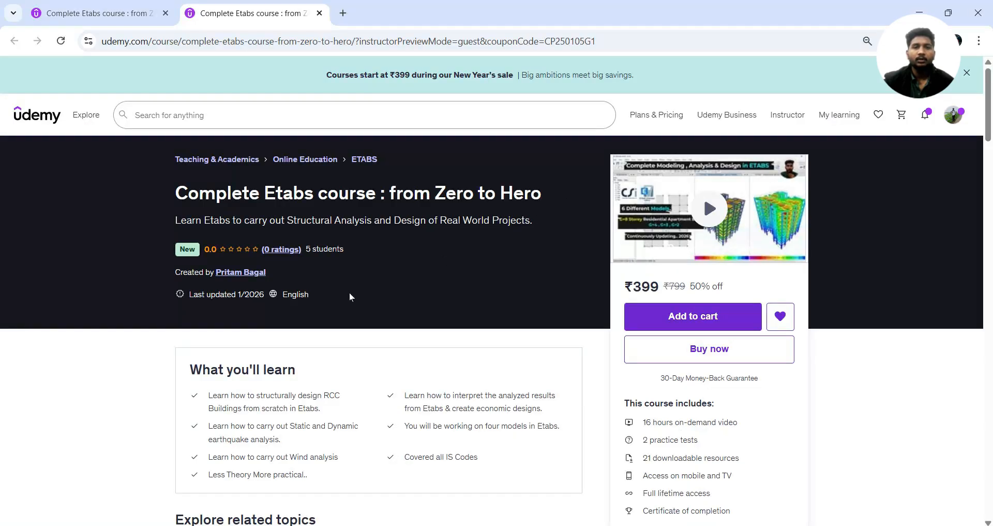
- Collapse the Introduction Model 01 section in the Udemy Complete Etabs course's content list to view all the sections
{"action": "scroll", "coordinate": [305, 317], "scroll_direction": "down", "scroll_amount": 8}
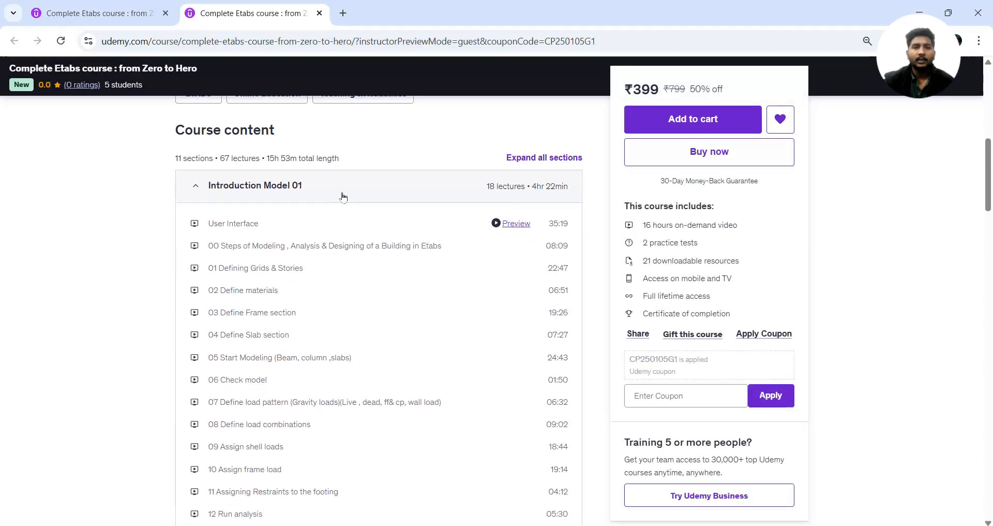
{"action": "left_click", "coordinate": [350, 185]}
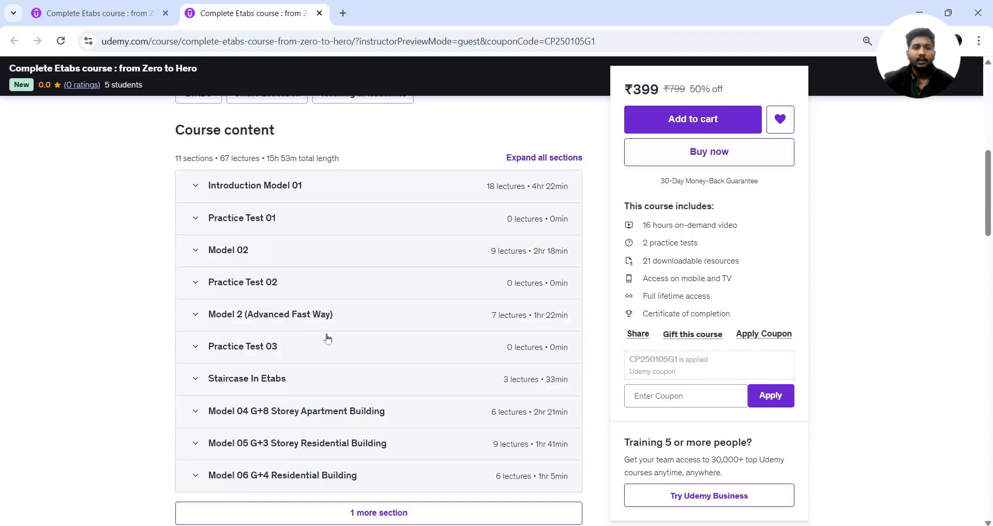
{"action": "scroll", "coordinate": [310, 336], "scroll_direction": "up", "scroll_amount": 8}
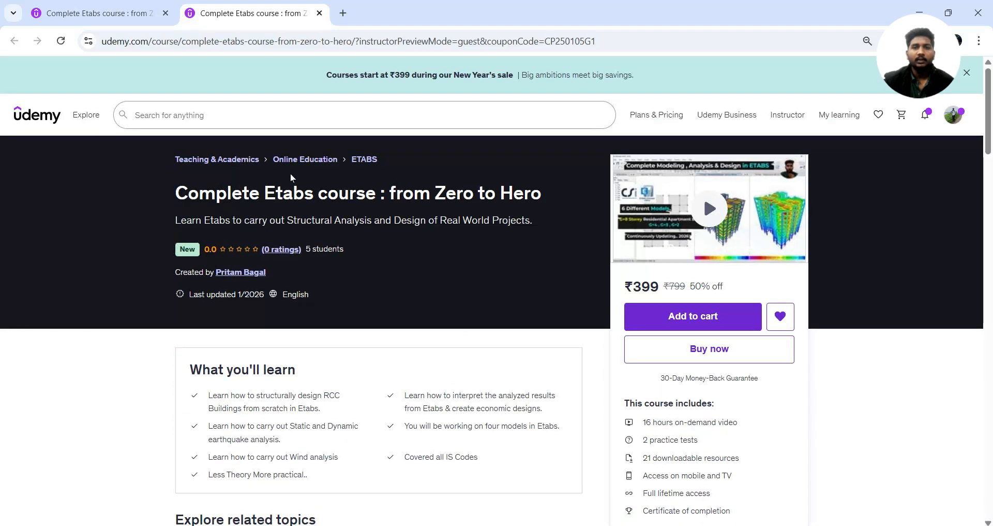
- Examine the Etabs course's title, learning outcomes and included features on its Udemy page
{"action": "left_click_drag", "start_coordinate": [227, 192], "coordinate": [338, 193]}
{"action": "left_click", "coordinate": [527, 233]}
{"action": "scroll", "coordinate": [330, 282], "scroll_direction": "down", "scroll_amount": 4}
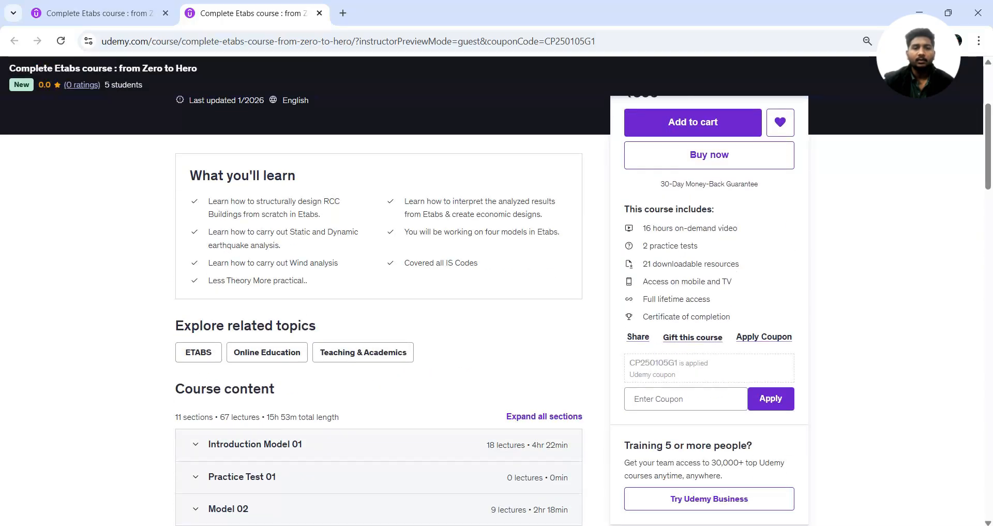
{"action": "scroll", "coordinate": [271, 401], "scroll_direction": "down", "scroll_amount": 4}
{"action": "scroll", "coordinate": [270, 401], "scroll_direction": "up", "scroll_amount": 8}
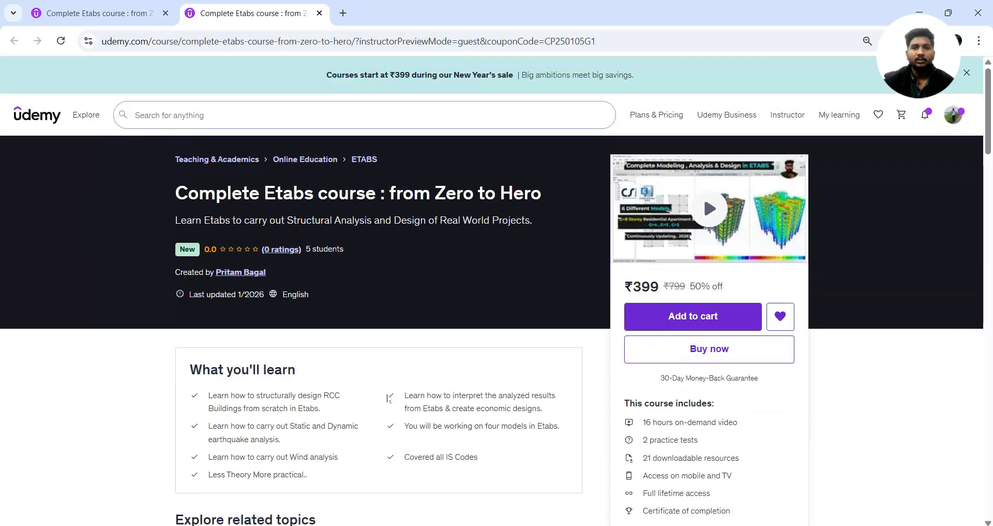
{"action": "left_click_drag", "start_coordinate": [389, 193], "coordinate": [541, 193]}
{"action": "left_click", "coordinate": [479, 247]}
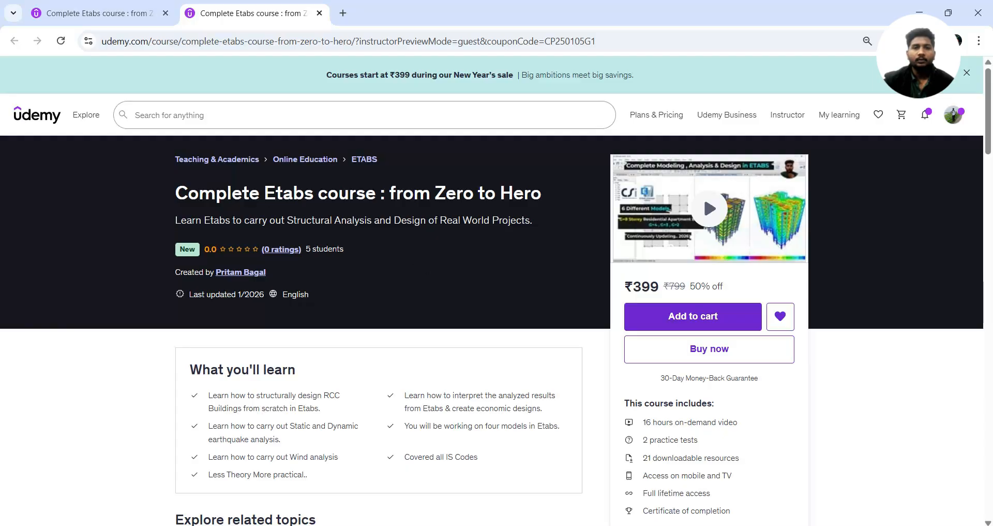
{"action": "scroll", "coordinate": [458, 222], "scroll_direction": "down", "scroll_amount": 2}
{"action": "scroll", "coordinate": [457, 222], "scroll_direction": "up", "scroll_amount": 2}
{"action": "scroll", "coordinate": [457, 223], "scroll_direction": "down", "scroll_amount": 1}
{"action": "scroll", "coordinate": [457, 223], "scroll_direction": "up", "scroll_amount": 1}
{"action": "double_click", "coordinate": [288, 193]}
{"action": "left_click", "coordinate": [288, 193]}
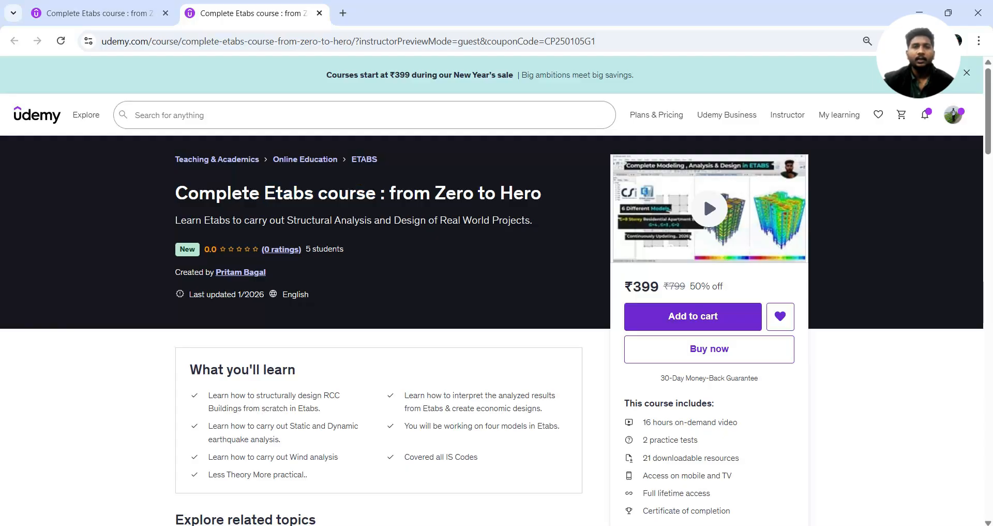
- Review the Etabs course's content sections, from Introduction Model 01 to Model 06, along with its title and description
{"action": "scroll", "coordinate": [304, 221], "scroll_direction": "down", "scroll_amount": 10}
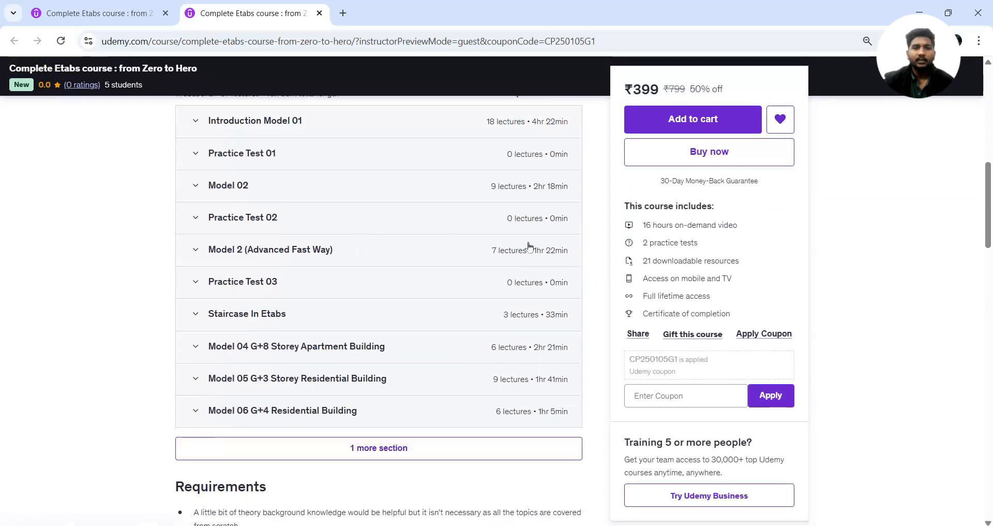
{"action": "scroll", "coordinate": [402, 233], "scroll_direction": "up", "scroll_amount": 1}
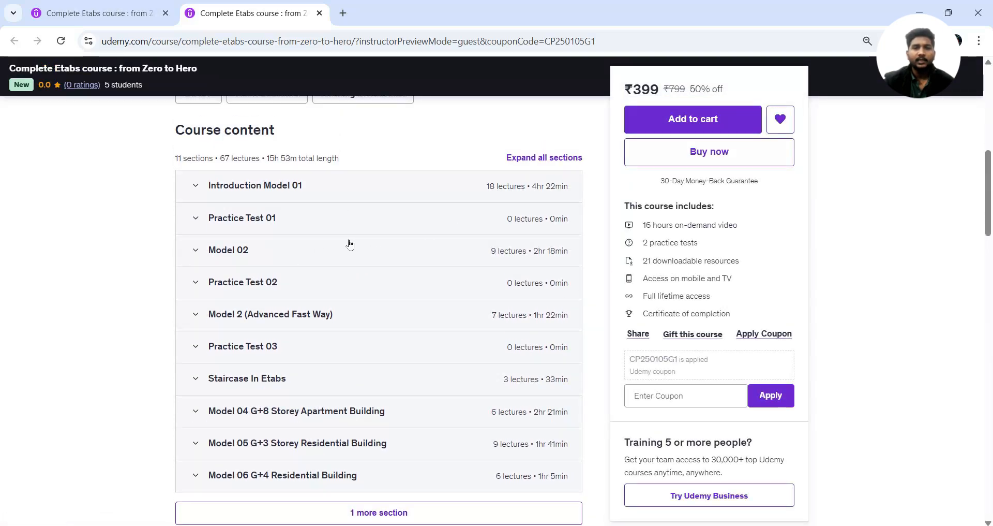
{"action": "scroll", "coordinate": [361, 275], "scroll_direction": "up", "scroll_amount": 5}
{"action": "scroll", "coordinate": [454, 243], "scroll_direction": "up", "scroll_amount": 2}
{"action": "left_click_drag", "start_coordinate": [176, 191], "coordinate": [388, 192]}
{"action": "scroll", "coordinate": [455, 244], "scroll_direction": "down", "scroll_amount": 5}
{"action": "scroll", "coordinate": [455, 245], "scroll_direction": "down", "scroll_amount": 3}
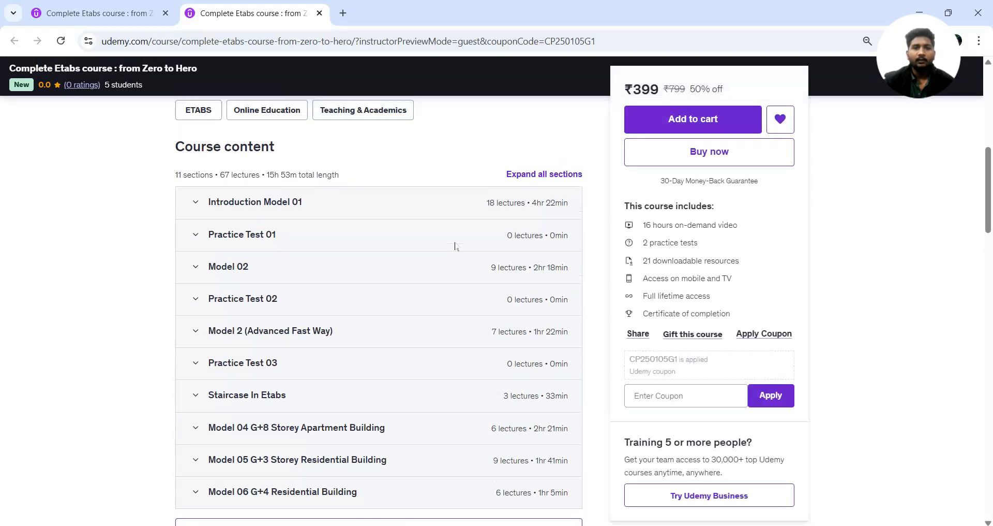
{"action": "scroll", "coordinate": [455, 246], "scroll_direction": "up", "scroll_amount": 7}
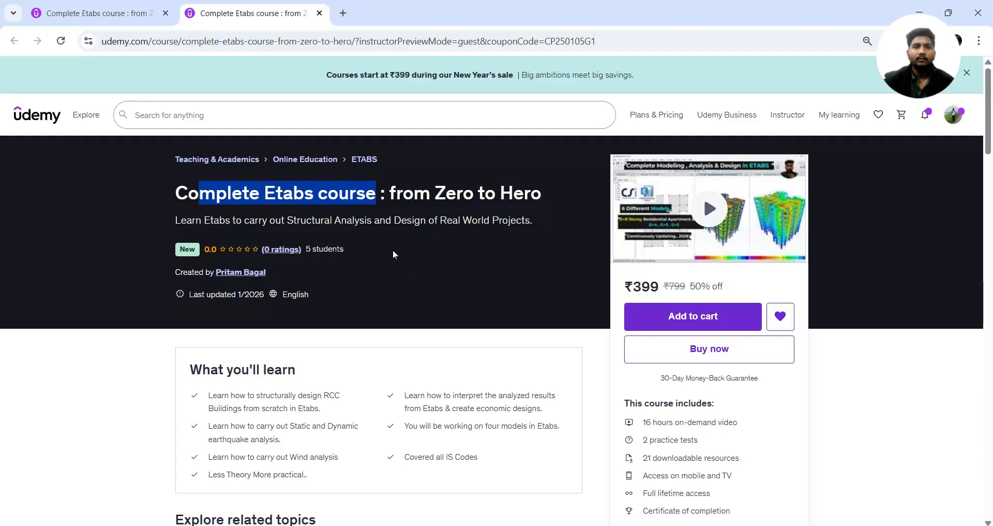
{"action": "scroll", "coordinate": [359, 302], "scroll_direction": "down", "scroll_amount": 7}
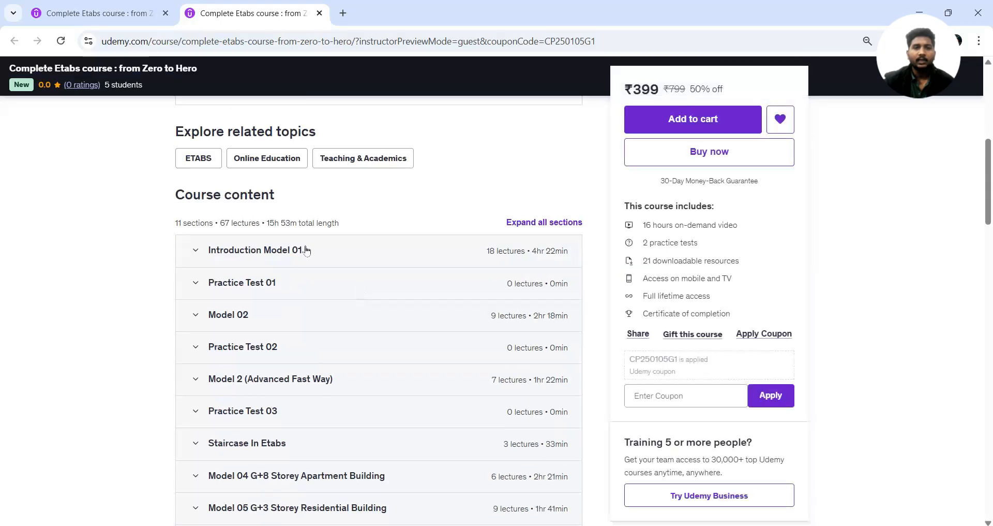
{"action": "scroll", "coordinate": [422, 210], "scroll_direction": "up", "scroll_amount": 7}
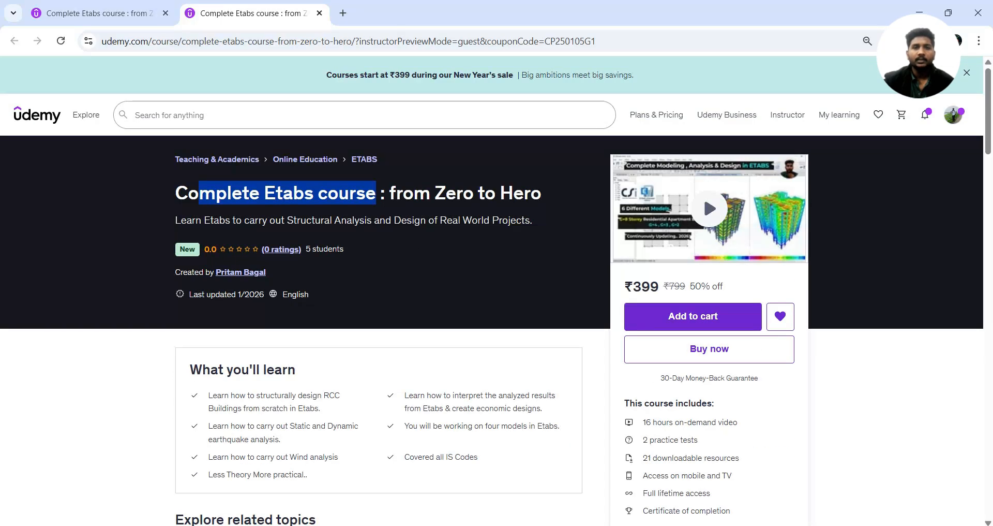
{"action": "left_click", "coordinate": [355, 175]}
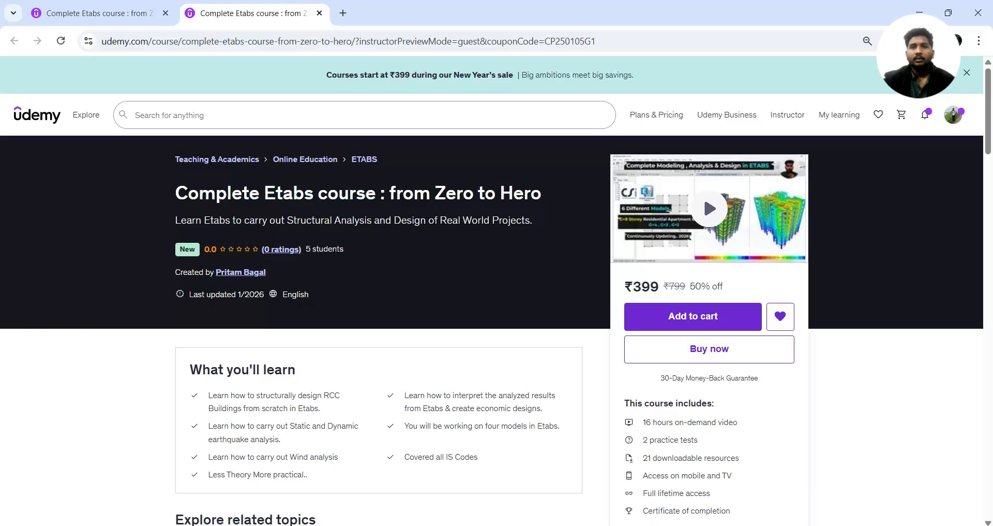
{"action": "left_click_drag", "start_coordinate": [243, 219], "coordinate": [372, 221]}
{"action": "left_click", "coordinate": [423, 245]}
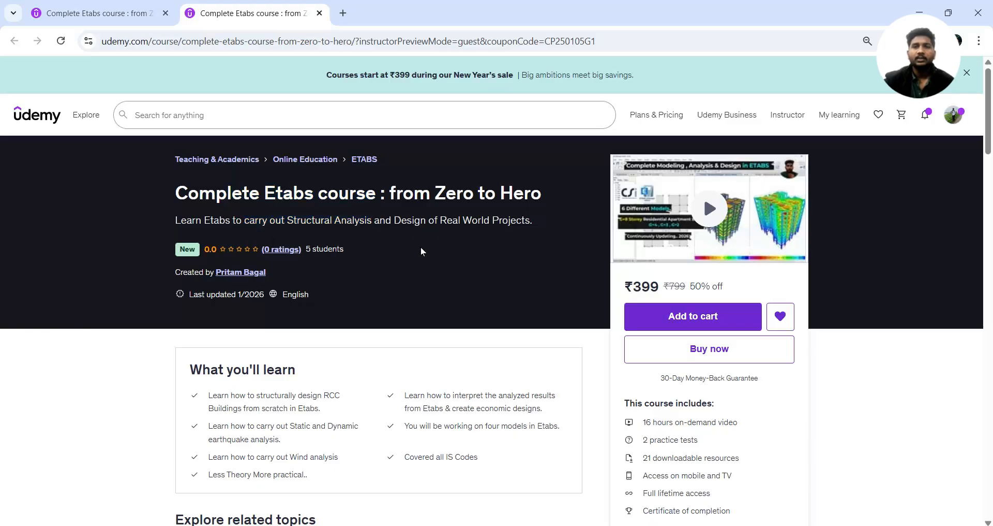